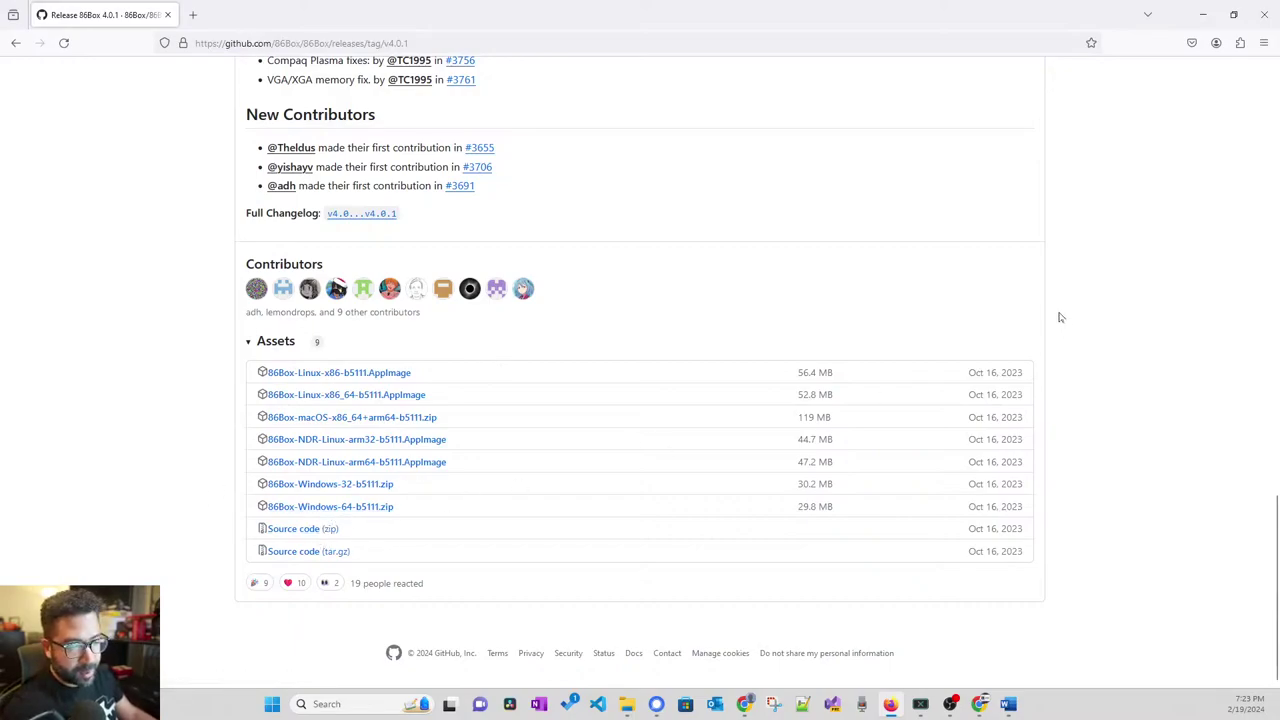
- Download 86Box-Windows-64-b5111.zip from the GitHub release and show it in C:\temp
click(346, 510)
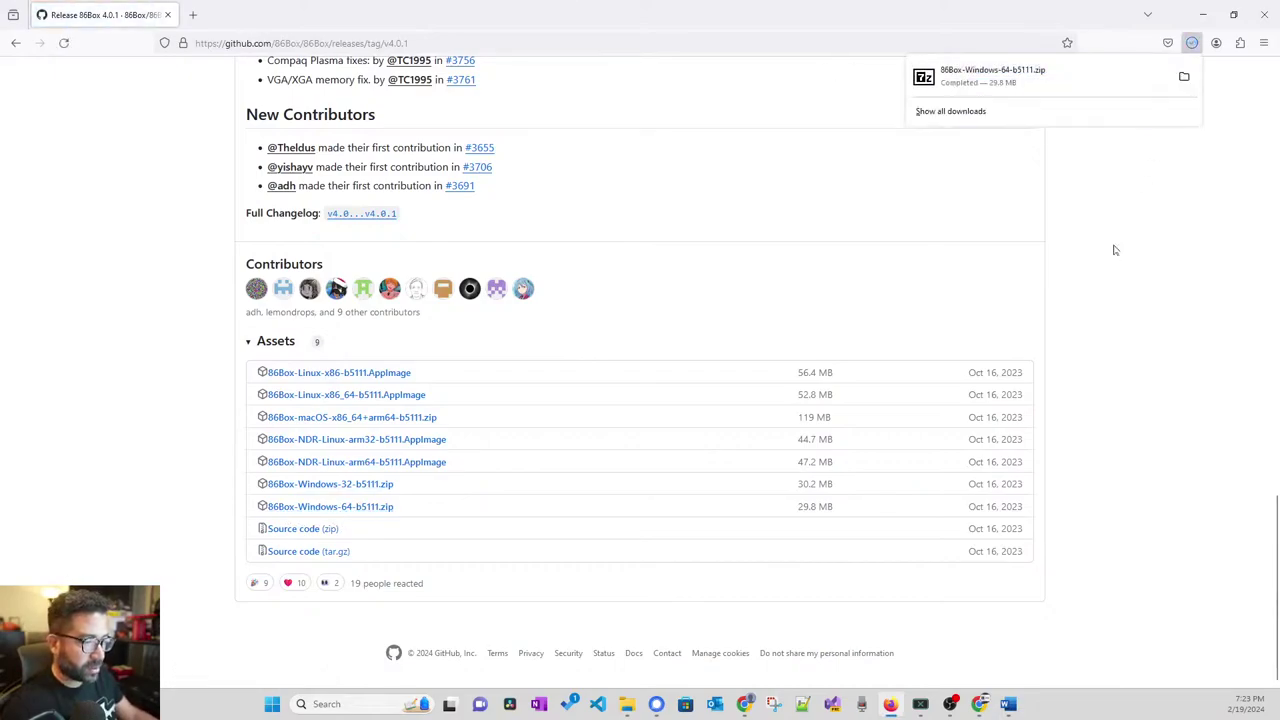
click(1183, 78)
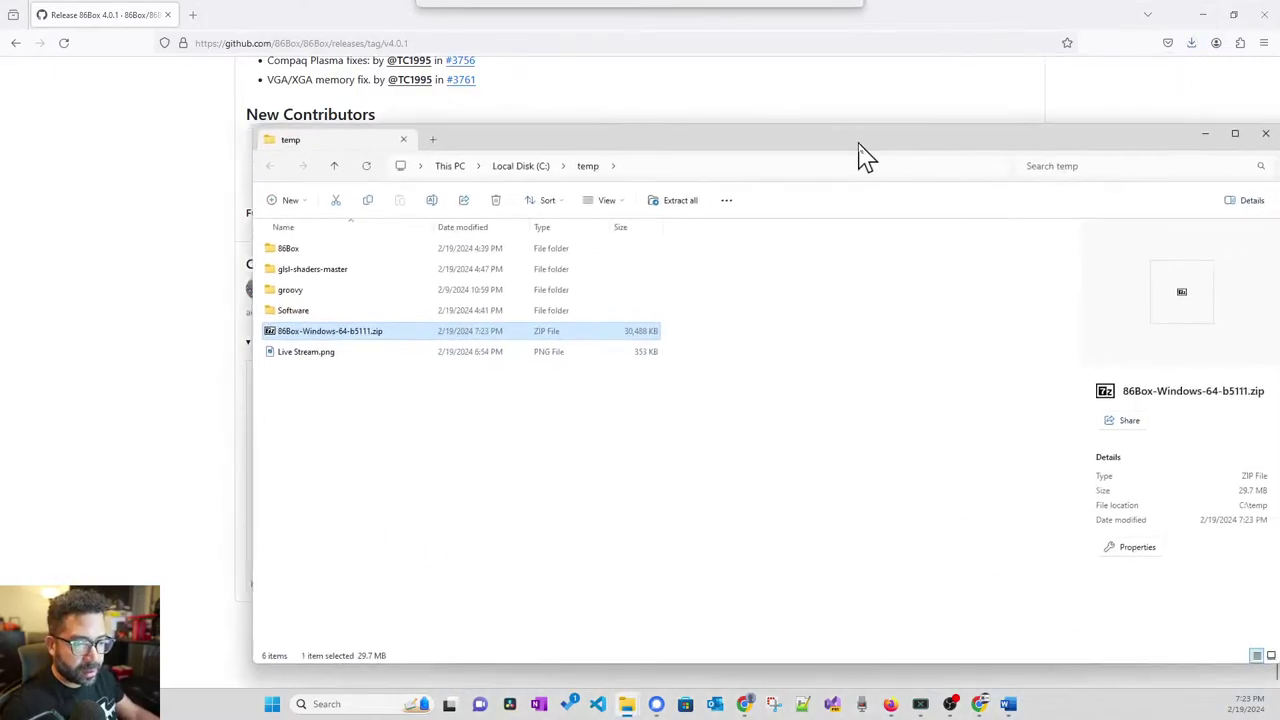
- Extract 86Box.exe, discord_game_sdk.dll and gsdll64.dll with 7-Zip into C:\temp\86Box and open that folder
click(396, 566)
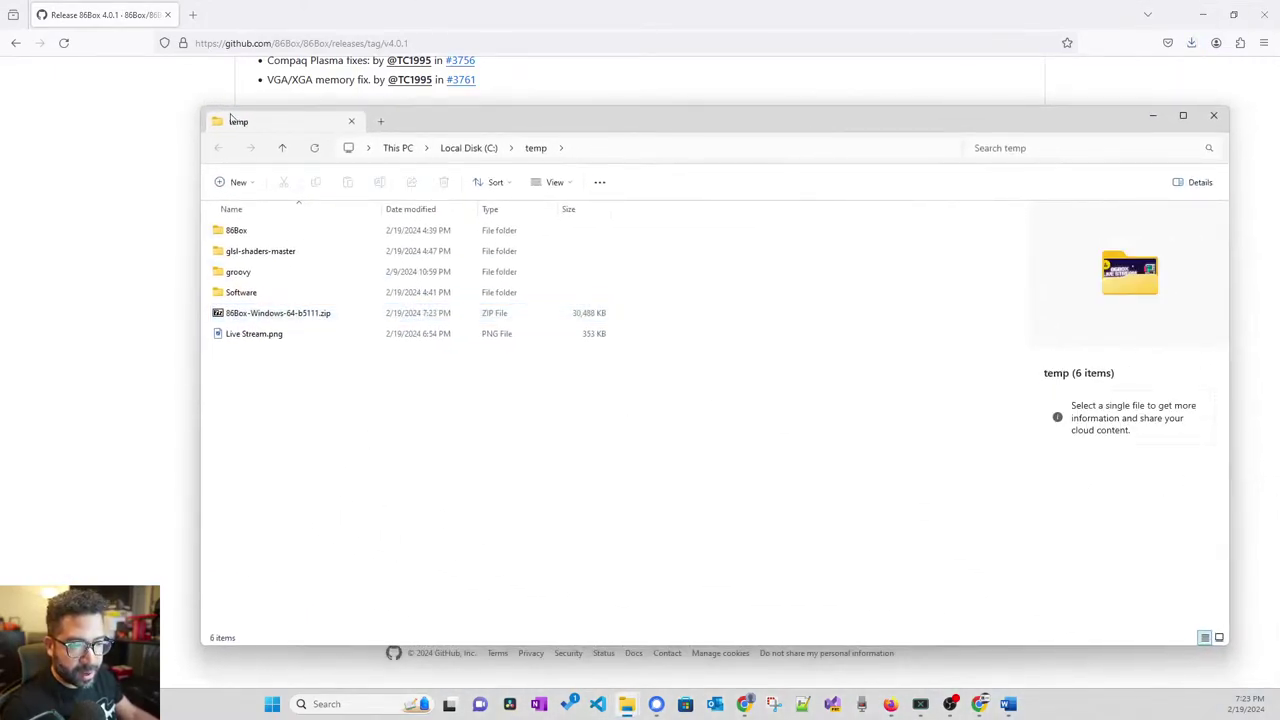
click(263, 316)
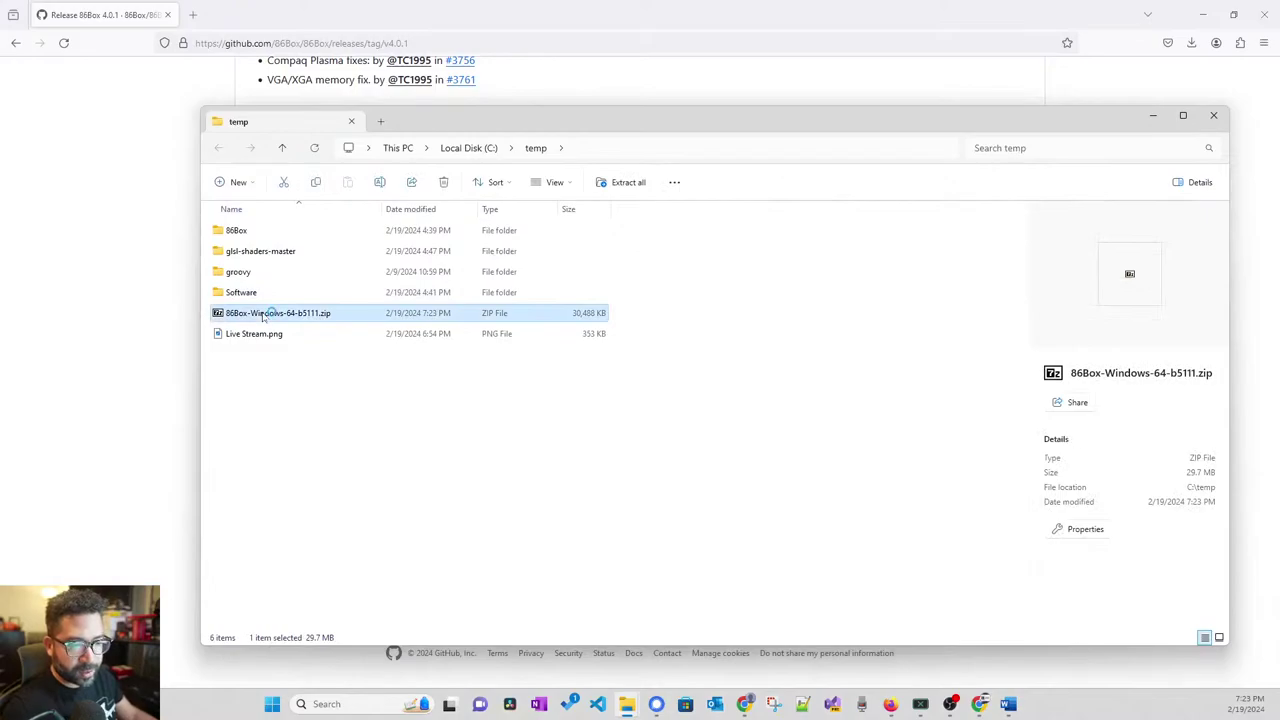
double_click(263, 316)
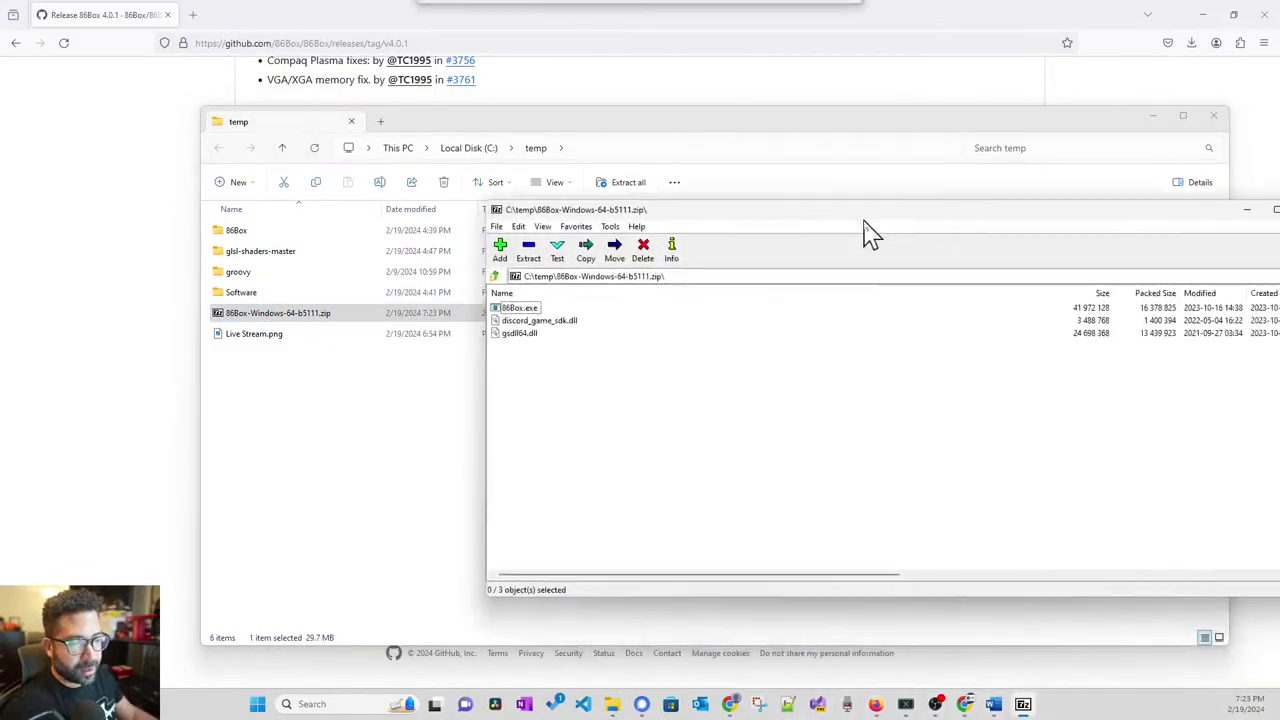
drag(562, 551, 237, 231)
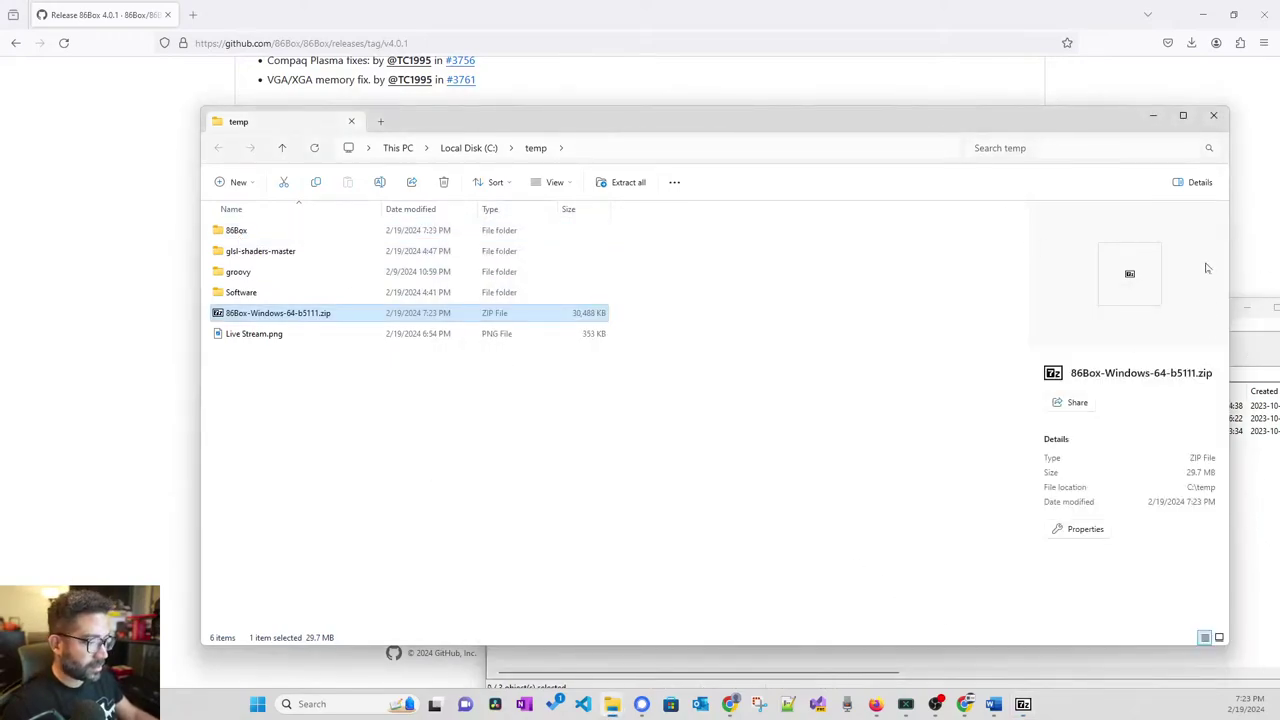
click(1240, 336)
drag(1240, 306, 927, 300)
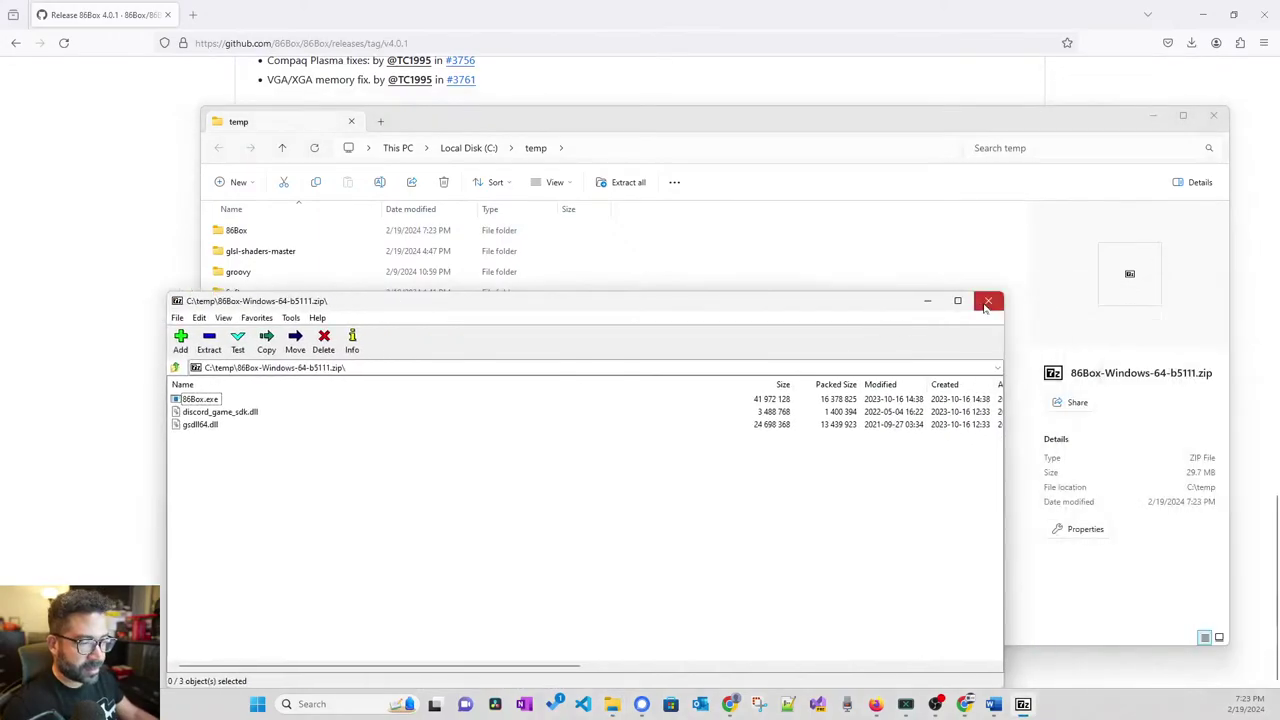
click(987, 301)
double_click(237, 231)
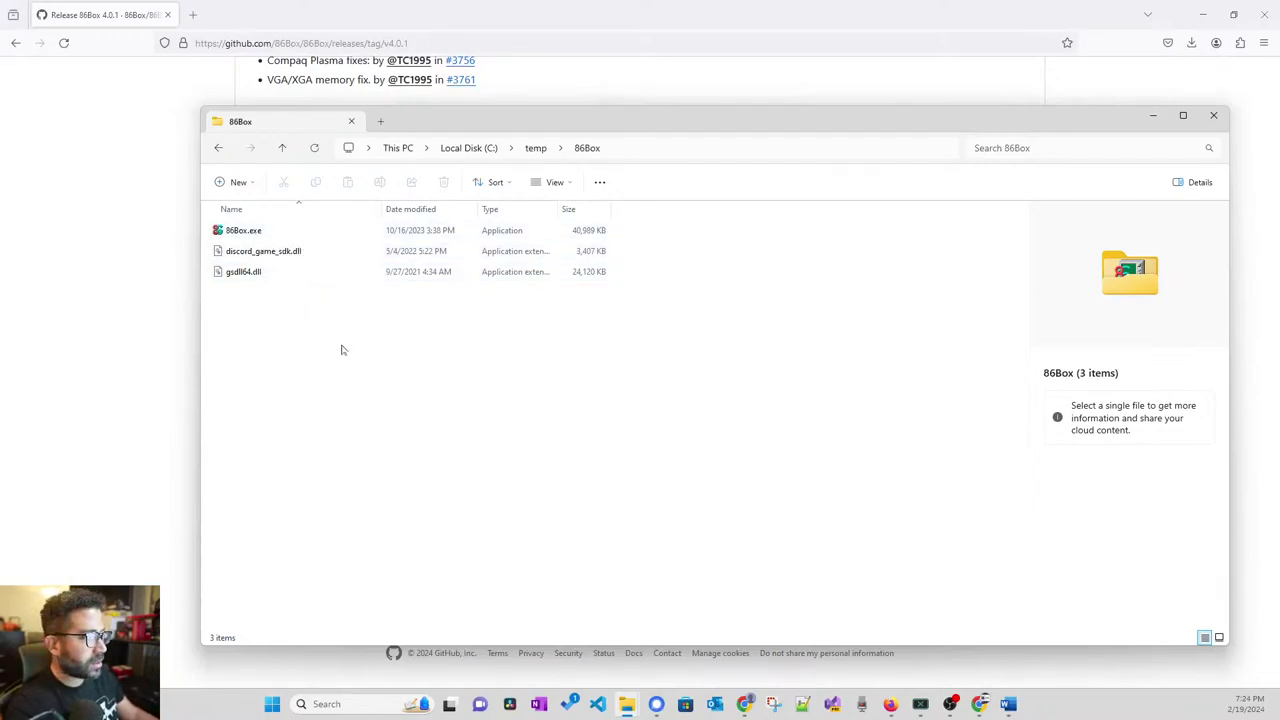
- Launch 86Box.exe and follow the ROM set download link in the No ROMs found error
double_click(237, 231)
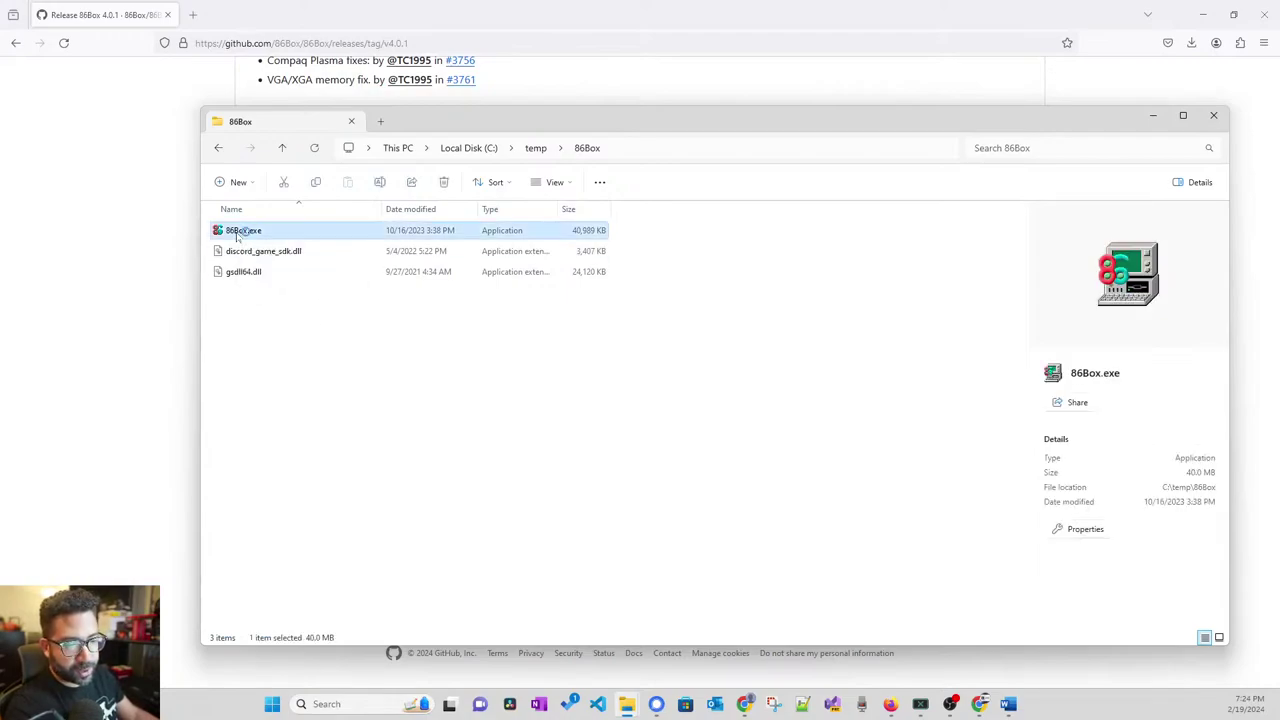
drag(591, 300, 537, 300)
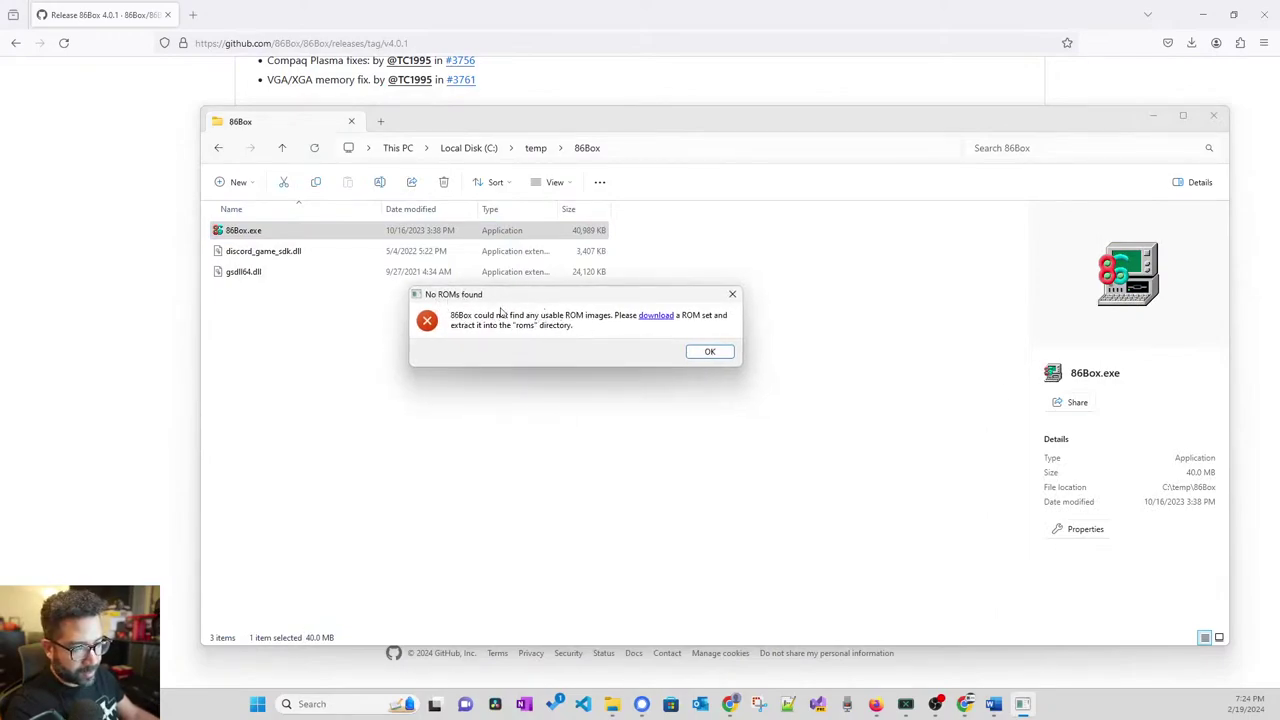
click(652, 318)
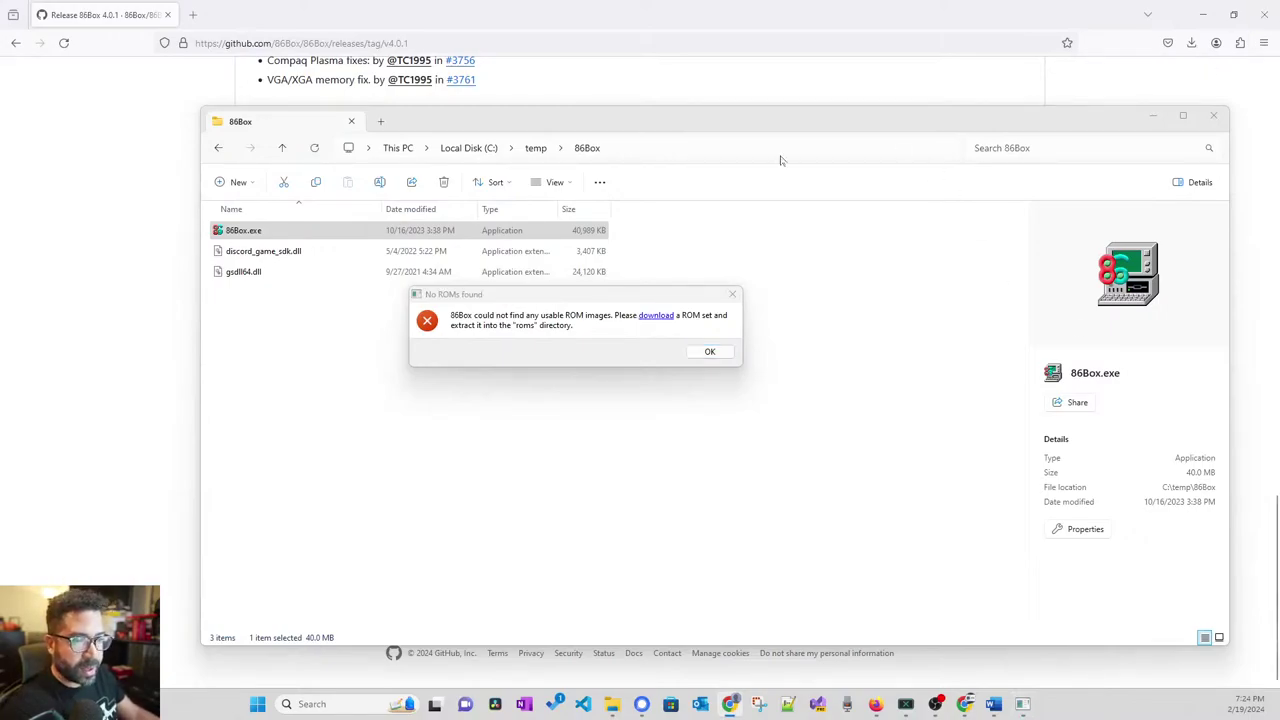
- Download roms-4.0.1.zip as source code from the 86Box 4.0.1 ROM set release page
click(192, 14)
text(https://github.com/86Box/roms/releases/tag/v4.0.1)
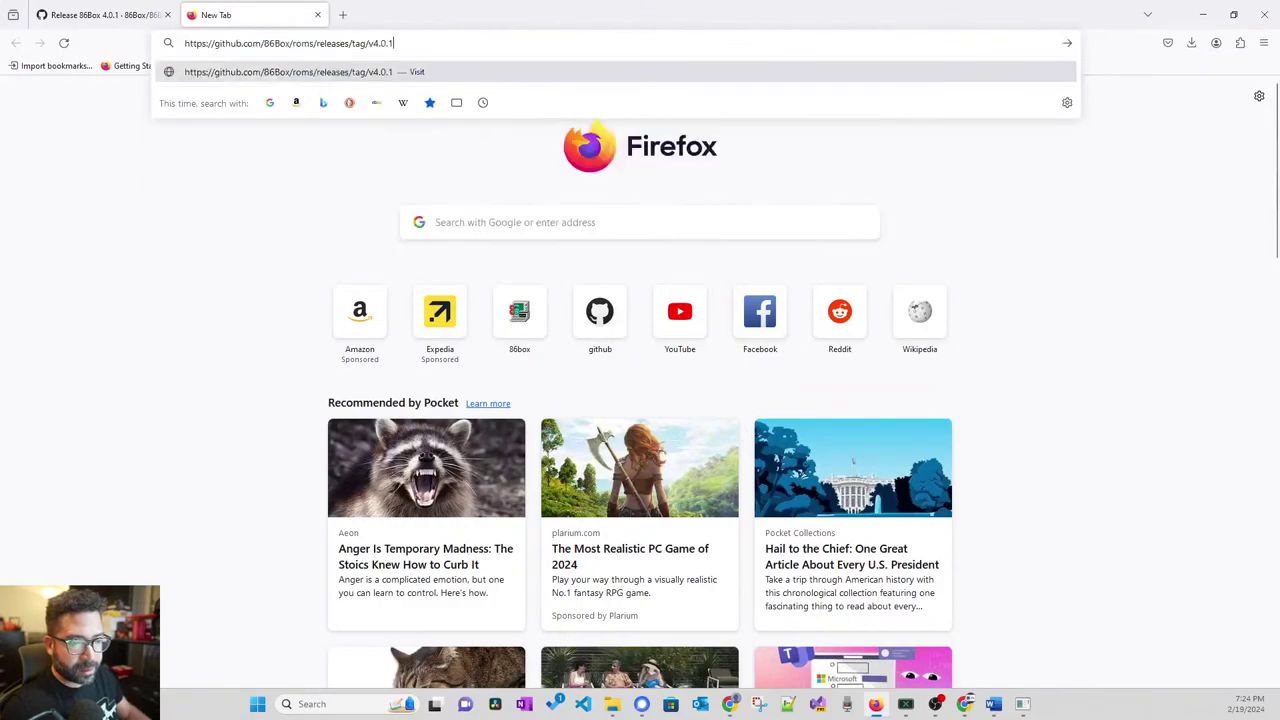
key(Return)
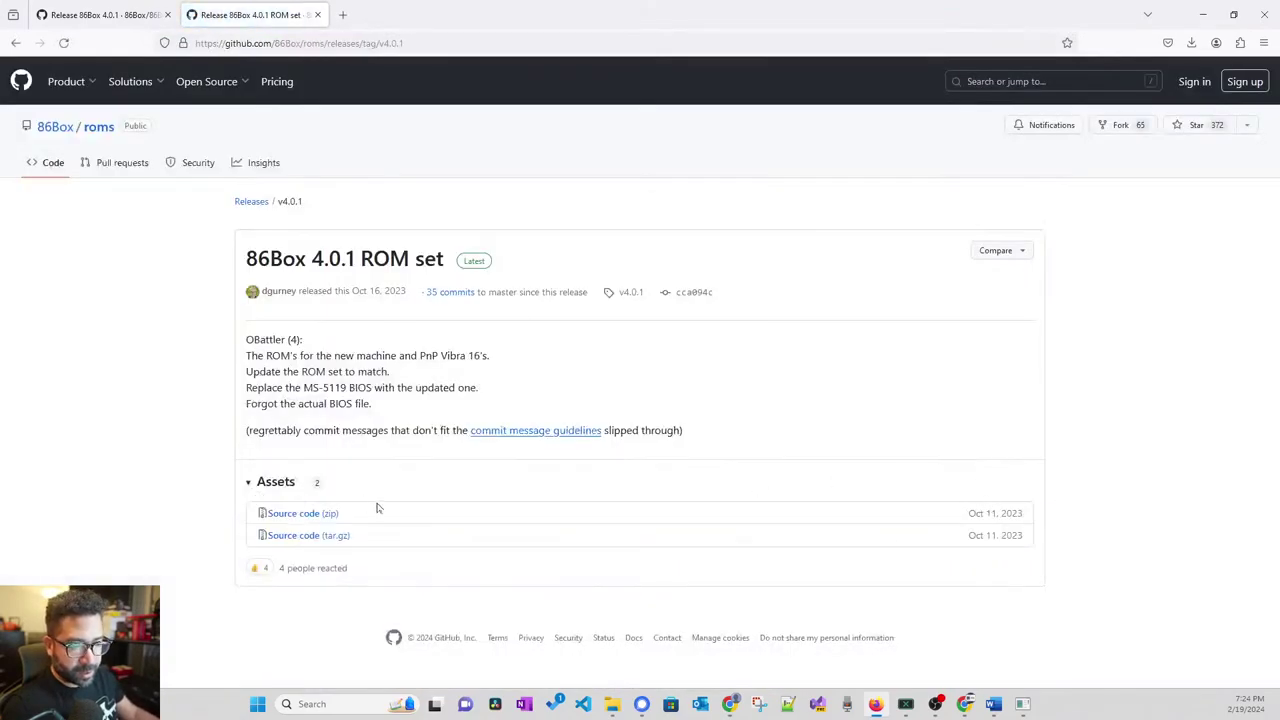
click(298, 515)
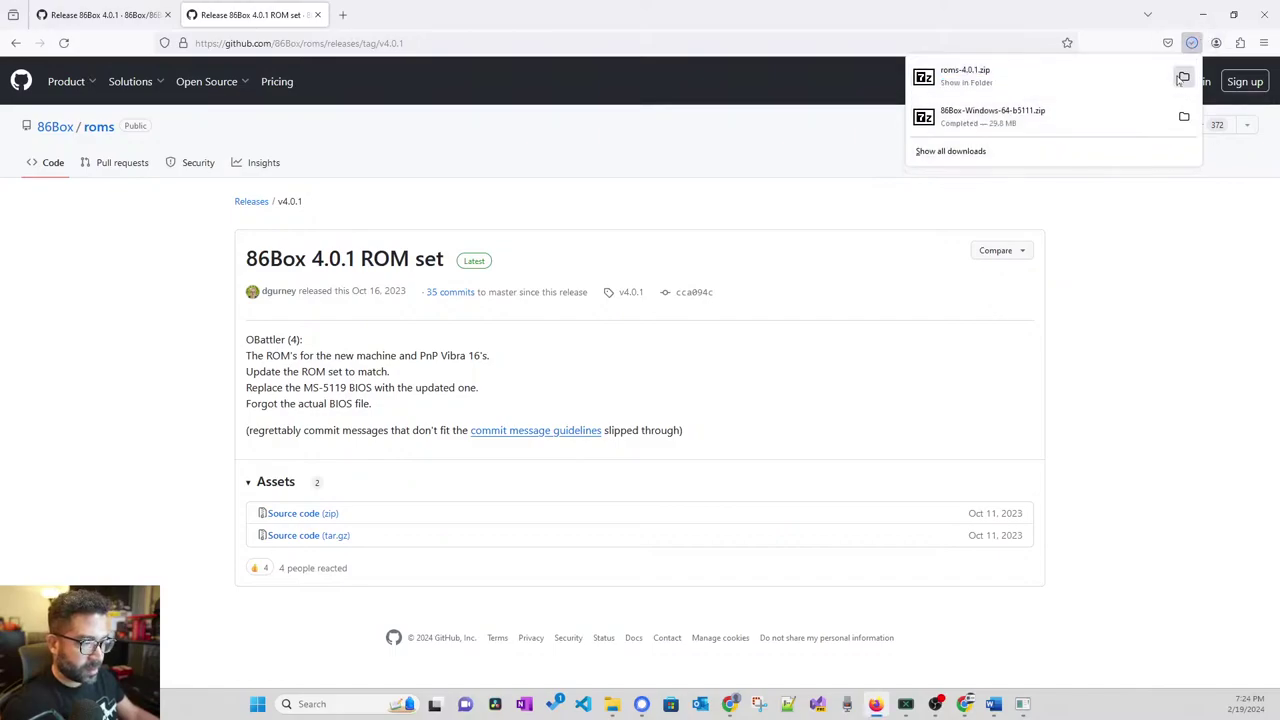
- Dismiss the No ROMs found error and return to the C:\temp folder
click(1203, 14)
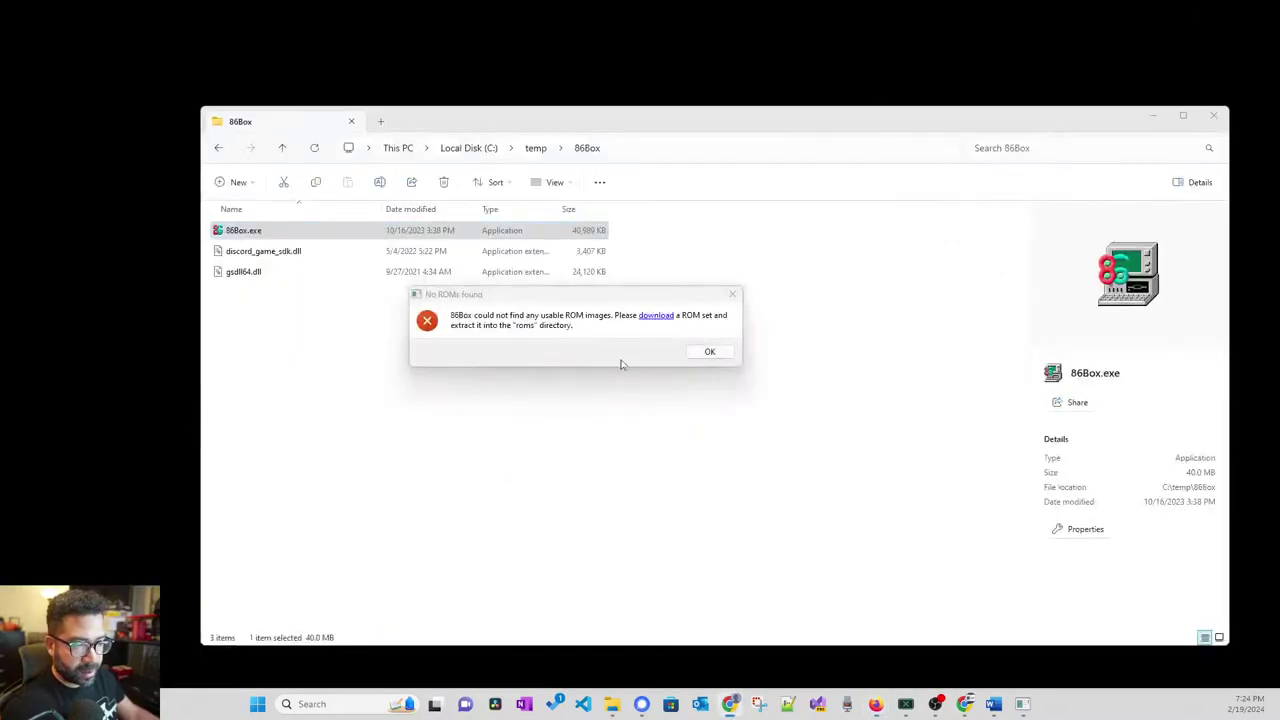
click(709, 352)
click(533, 152)
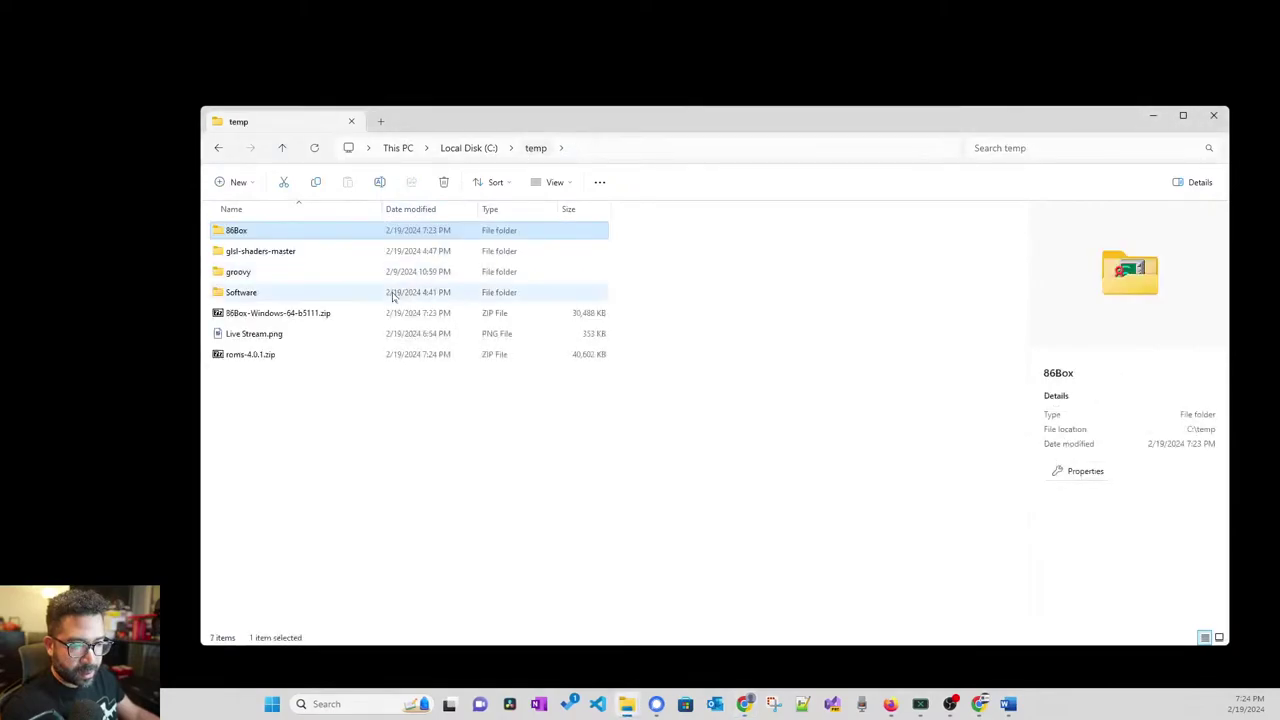
- Open roms-4.0.1.zip in 7-Zip beside the 86Box folder
double_click(234, 357)
drag(336, 312, 889, 289)
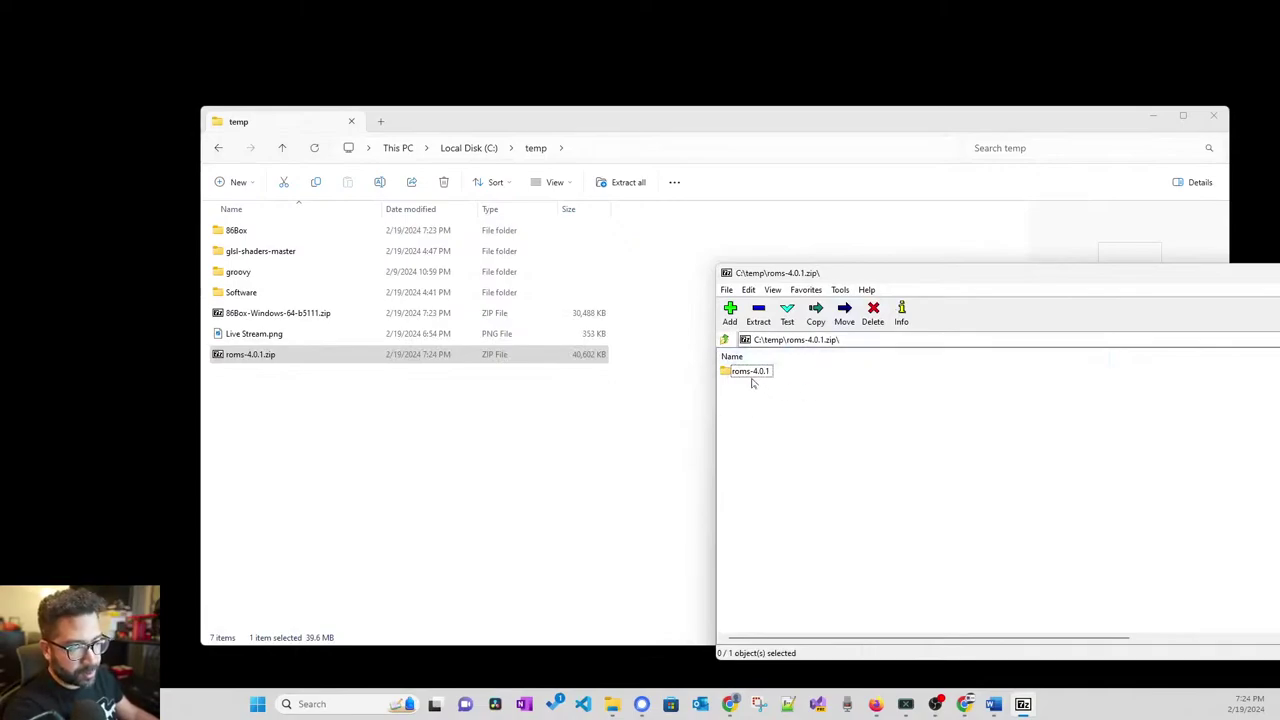
double_click(245, 238)
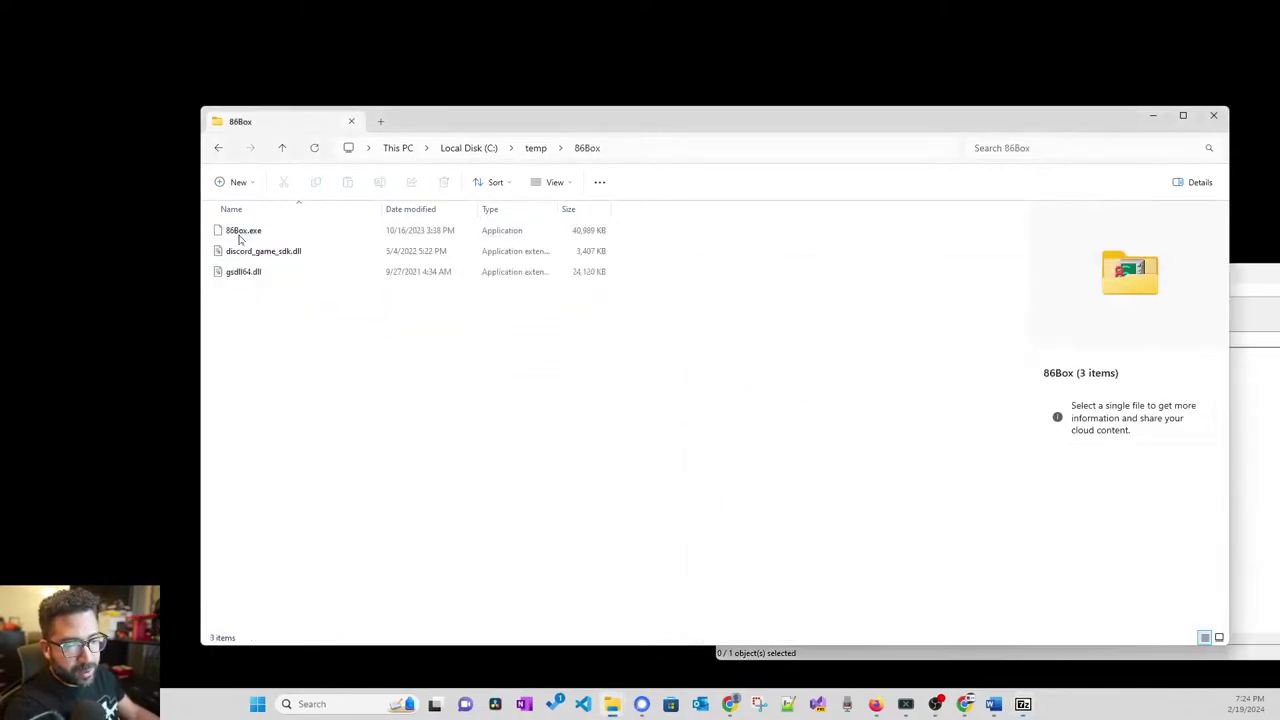
- Create a new folder named roms inside C:\temp\86Box
click(287, 337)
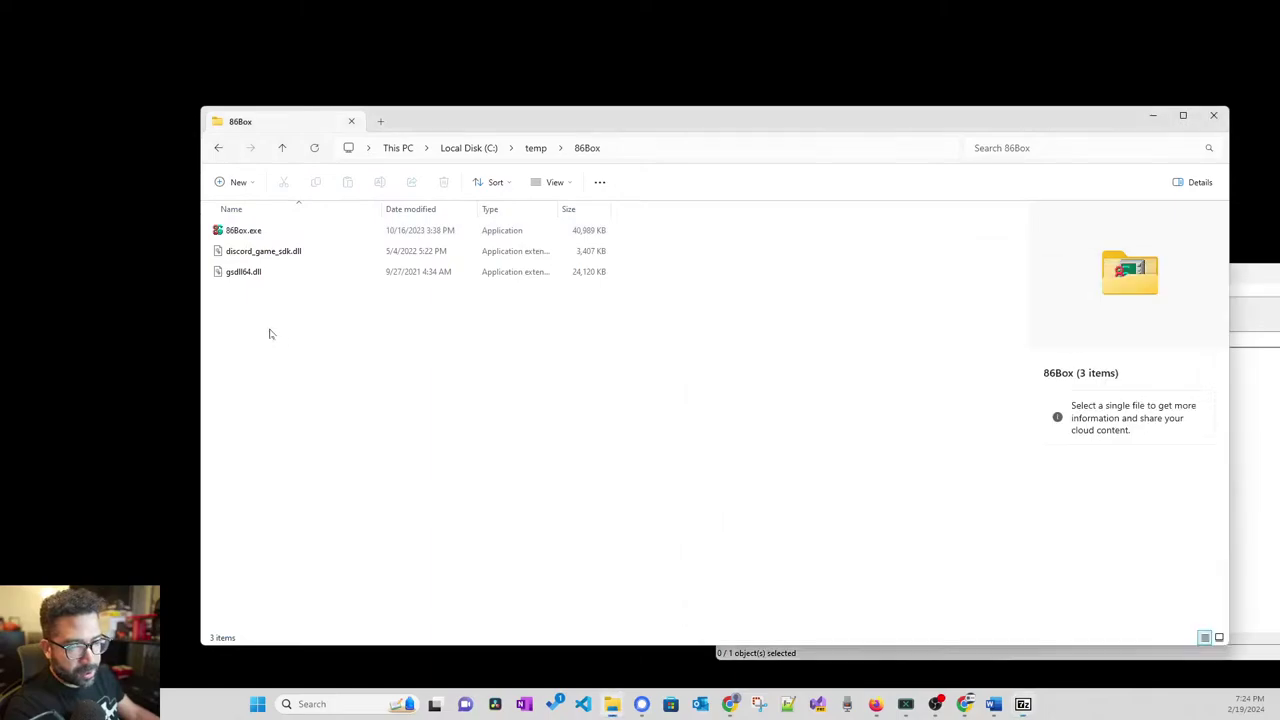
right_click(237, 307)
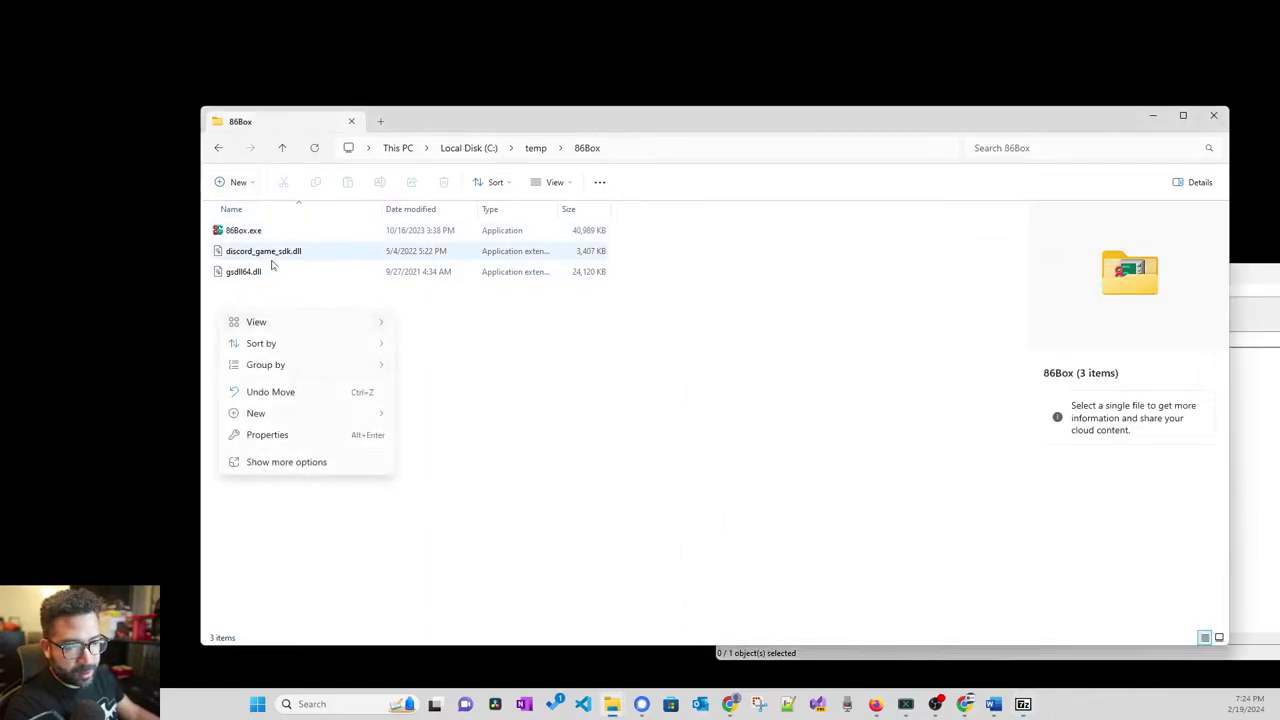
click(240, 188)
click(240, 188)
click(249, 211)
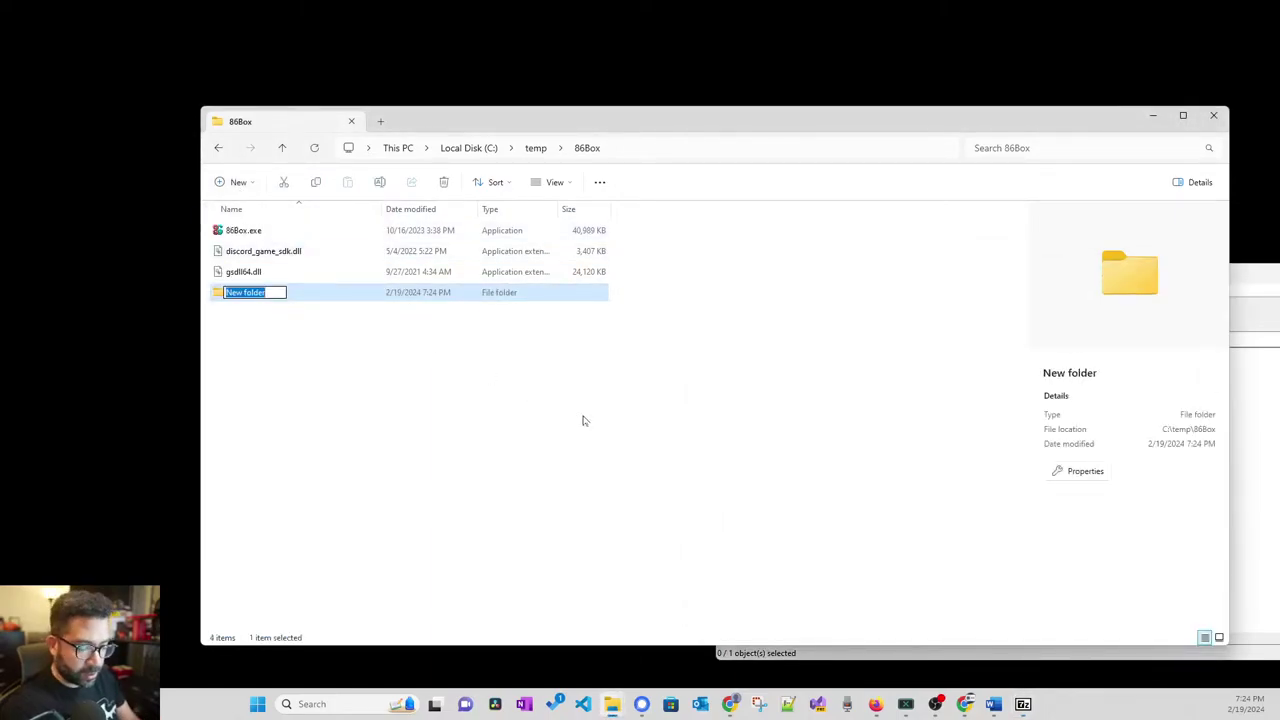
text(roms)
key(Return)
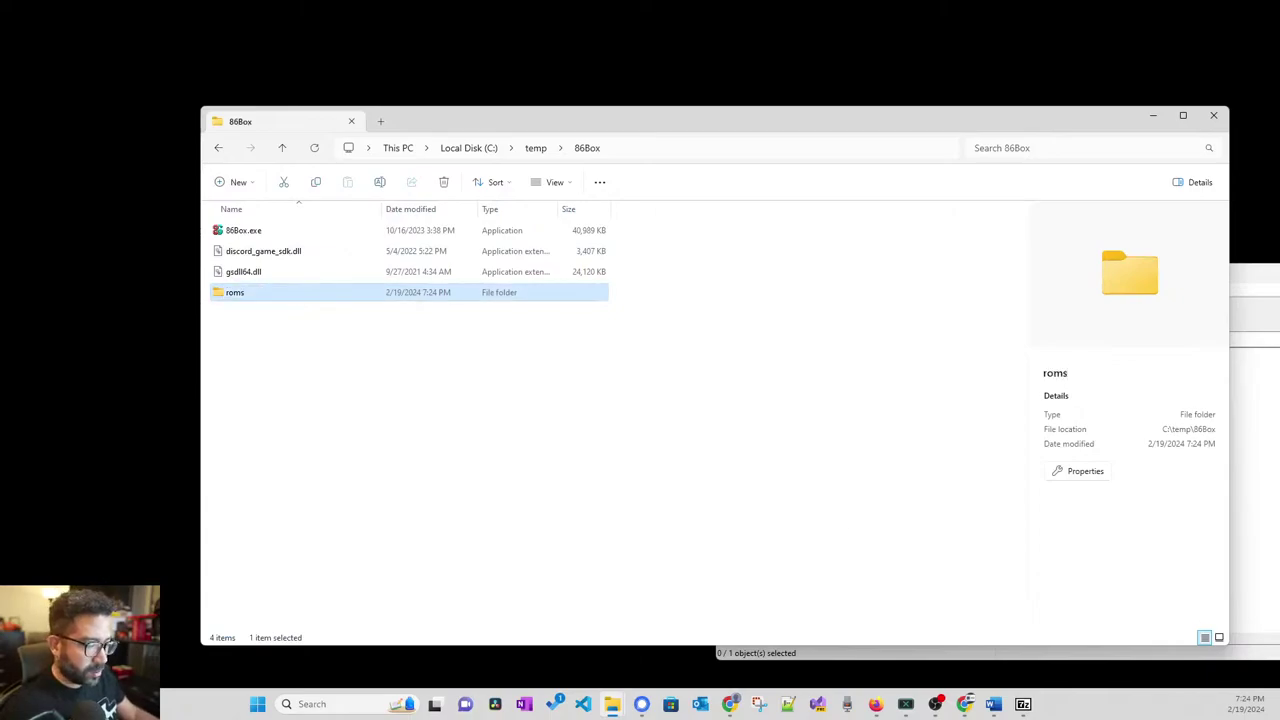
- Extract the roms-4.0.1 contents, floppy through README.md, into the new roms folder
click(1246, 282)
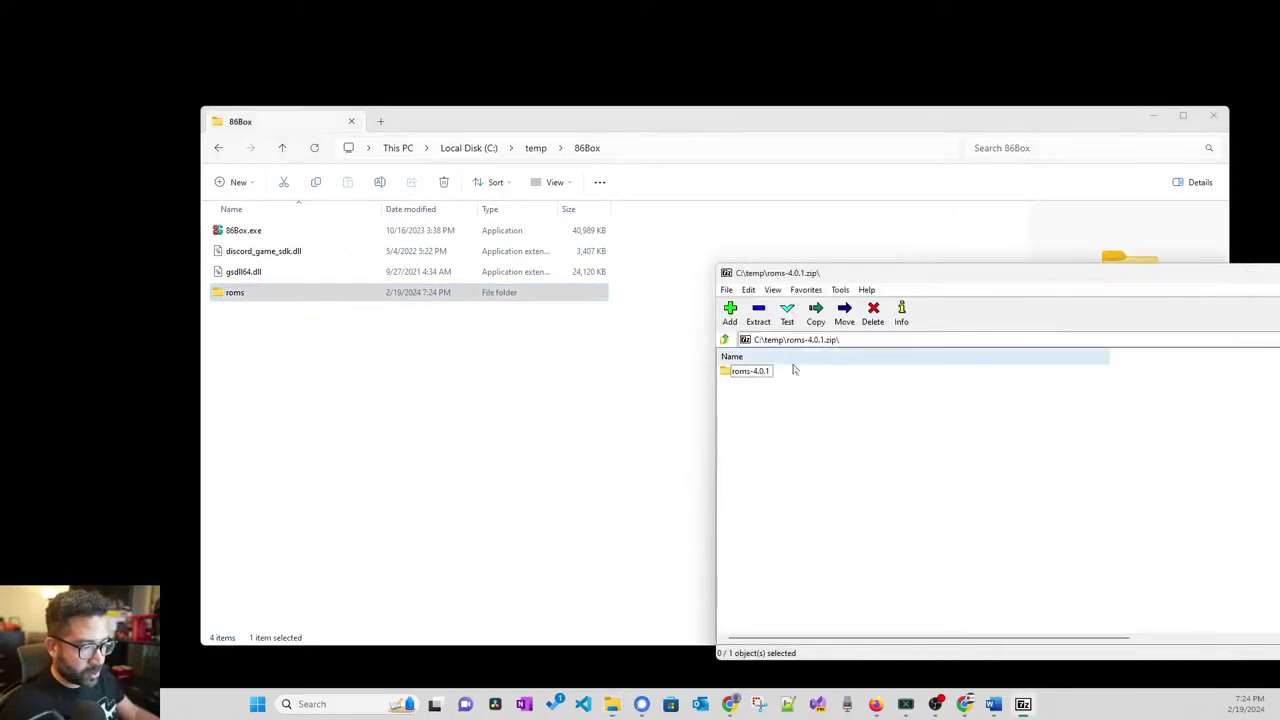
click(742, 376)
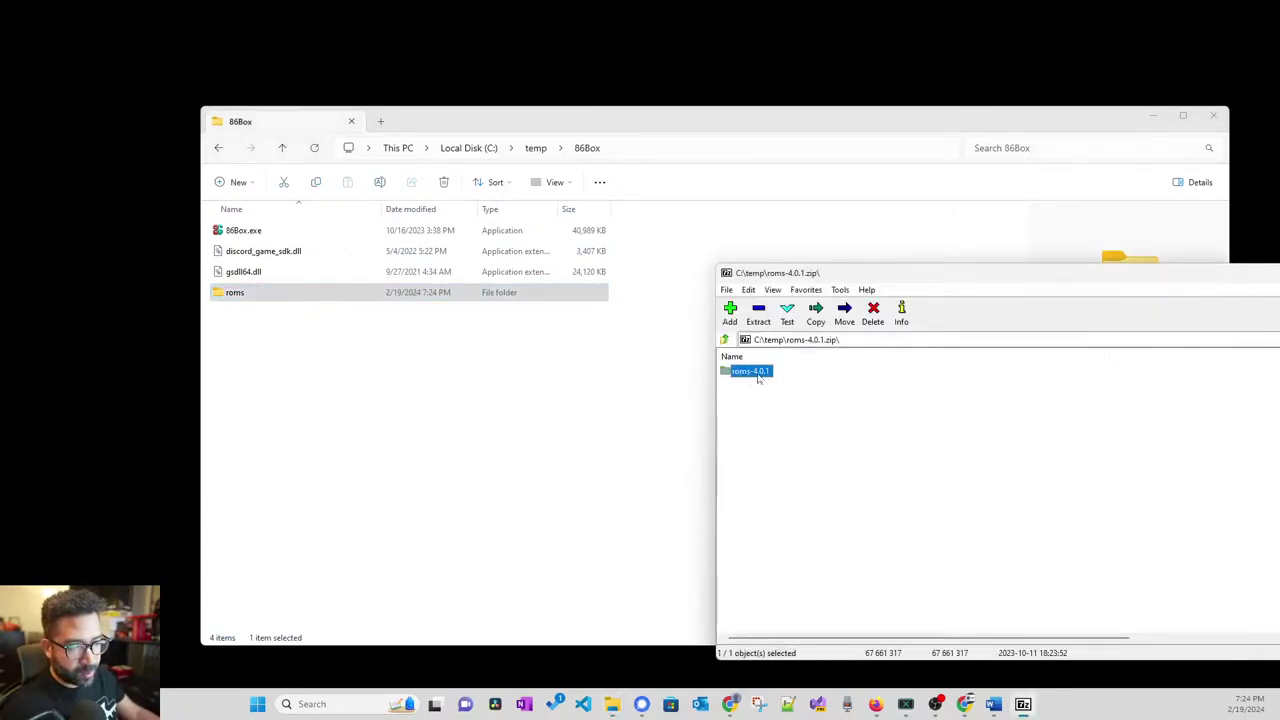
drag(757, 372, 245, 297)
double_click(741, 372)
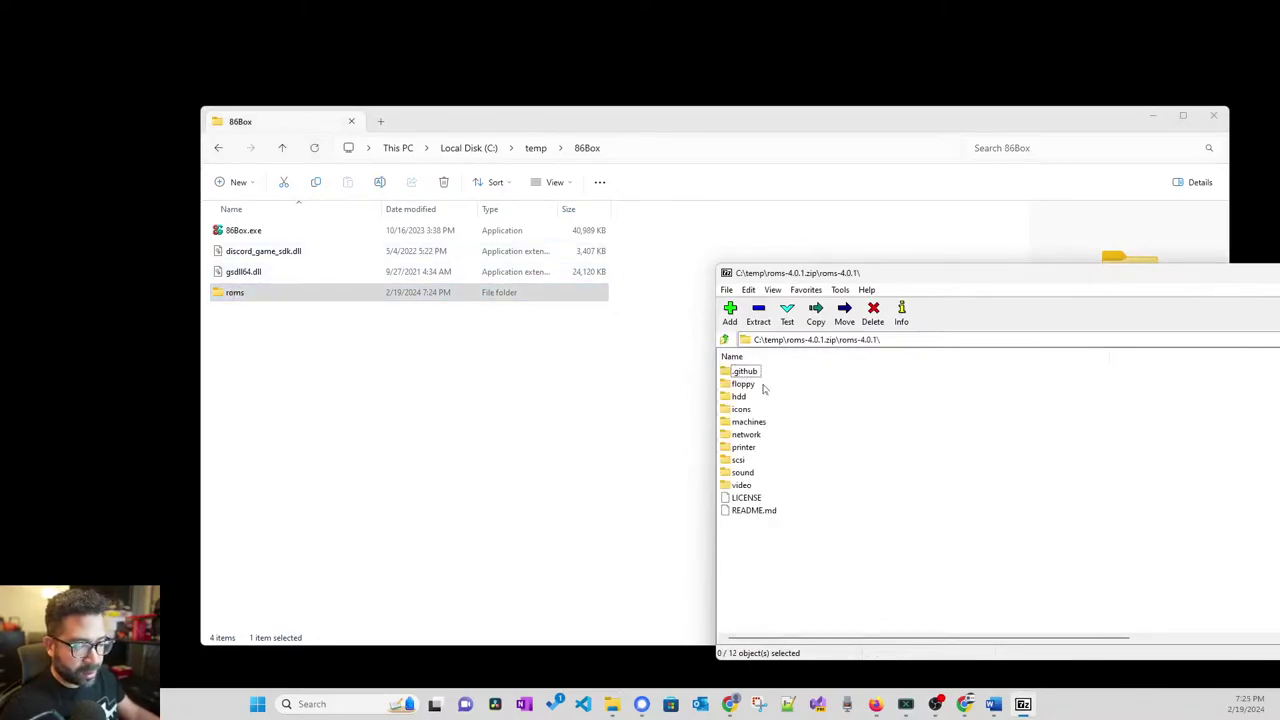
drag(970, 280, 929, 269)
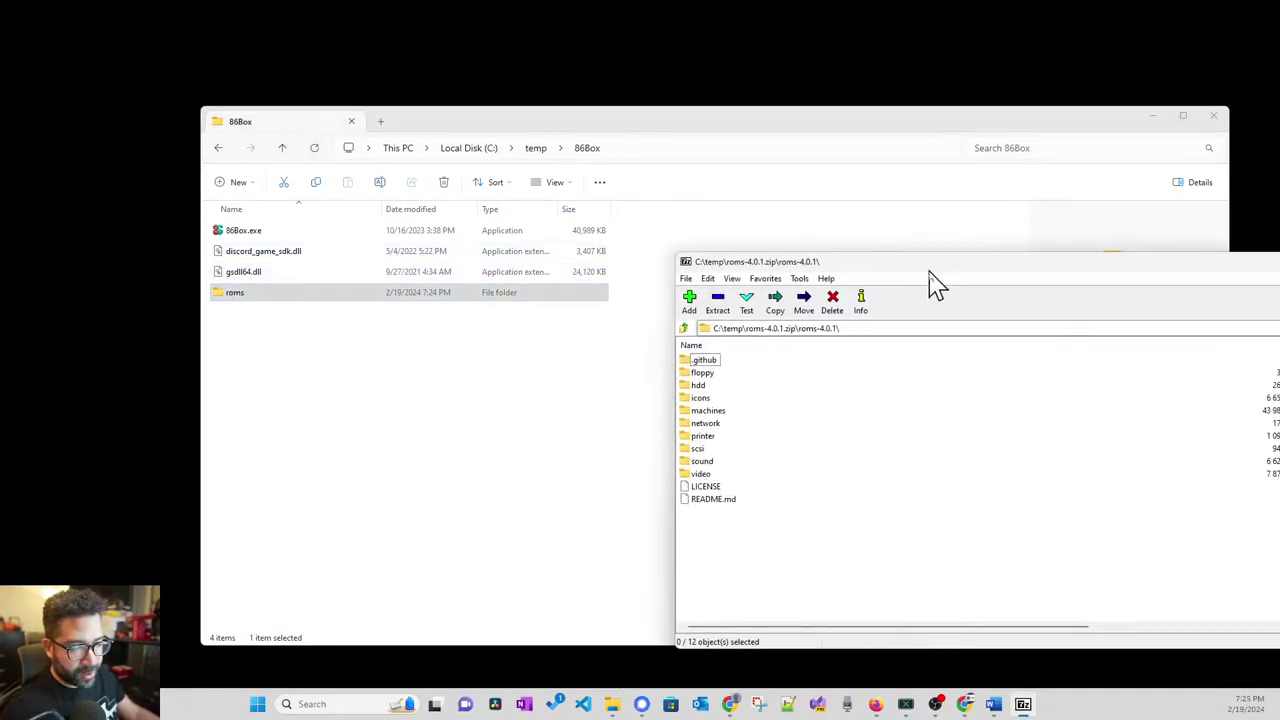
click(703, 362)
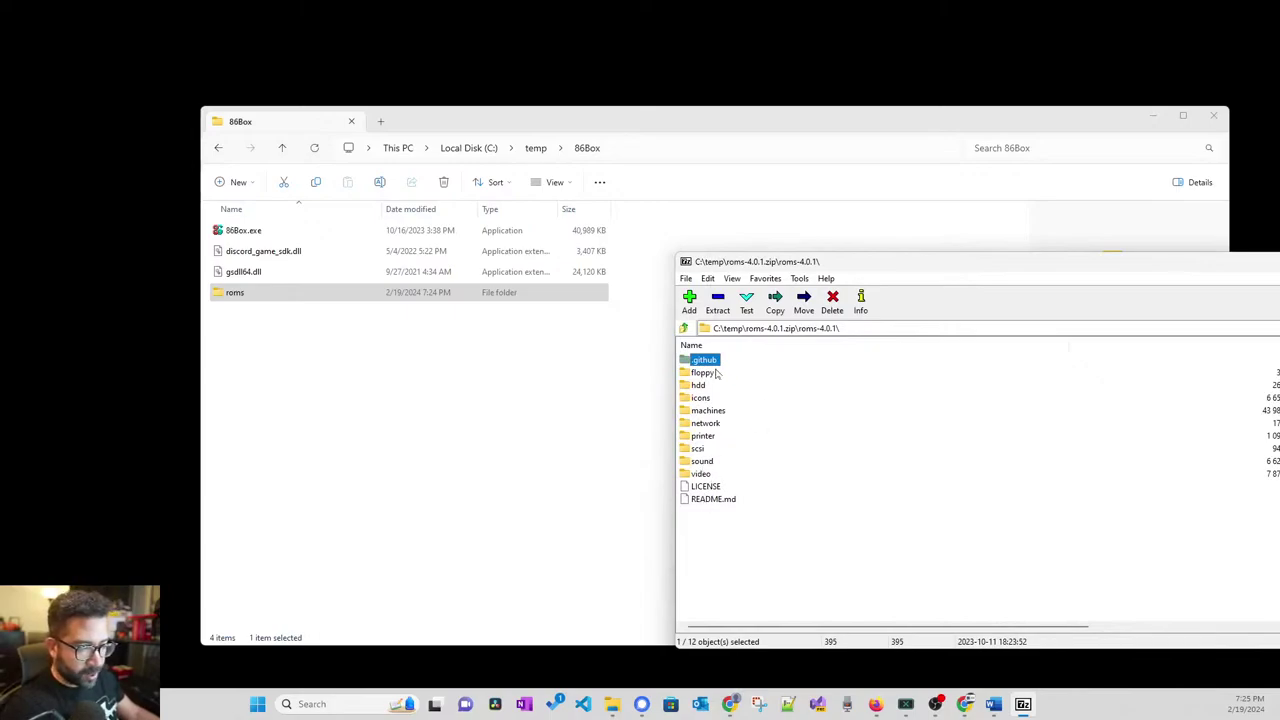
click(700, 372)
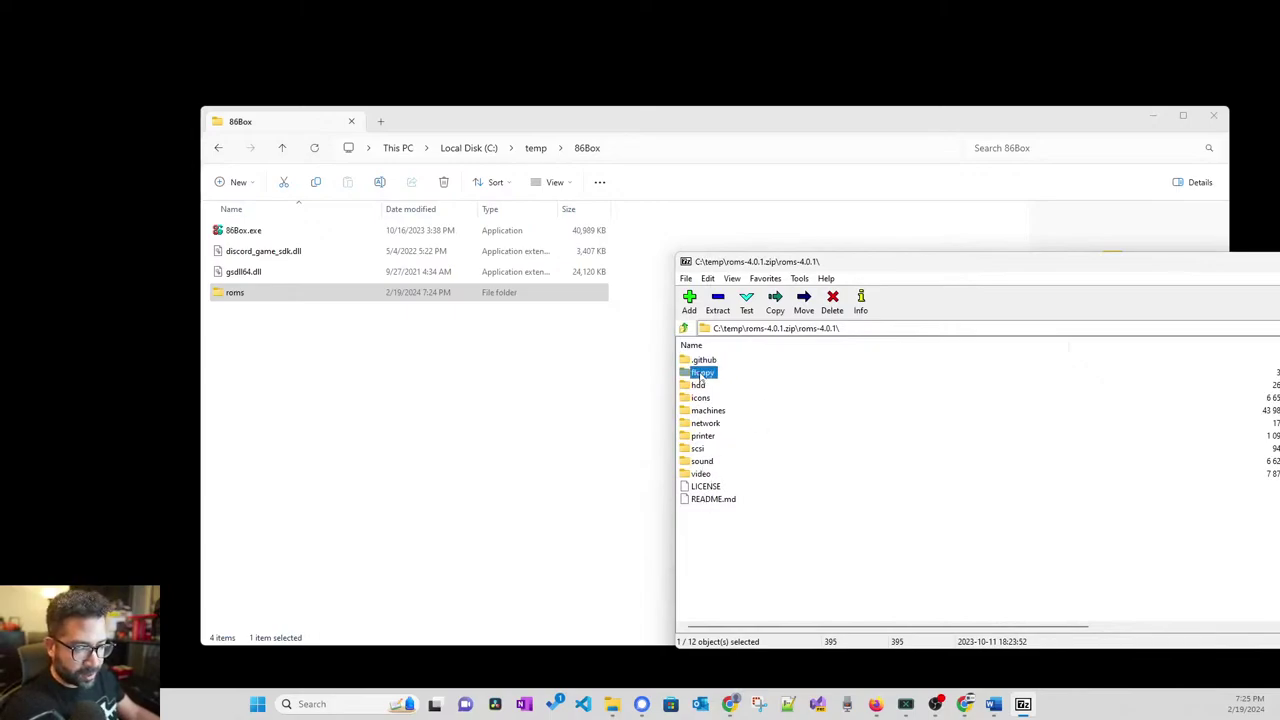
shift+click(707, 501)
drag(702, 374, 234, 292)
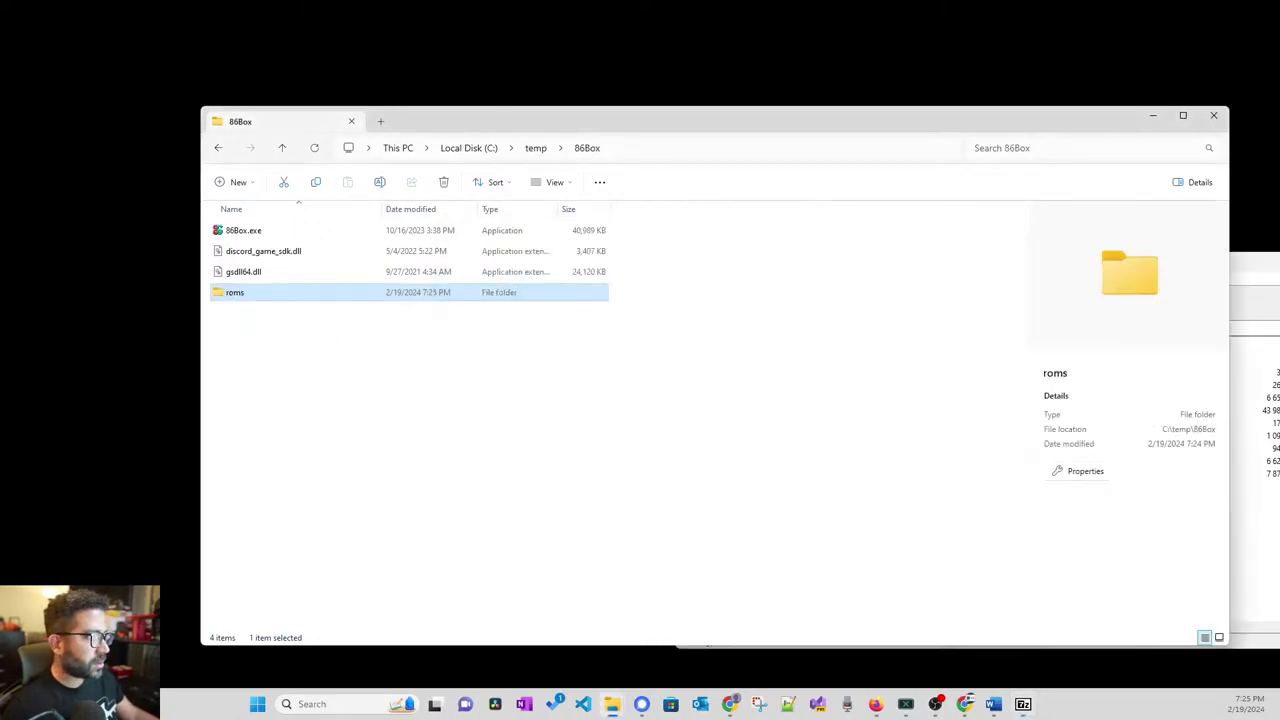
- Check the roms folder contents, then launch 86Box.exe from C:\temp\86Box
click(452, 412)
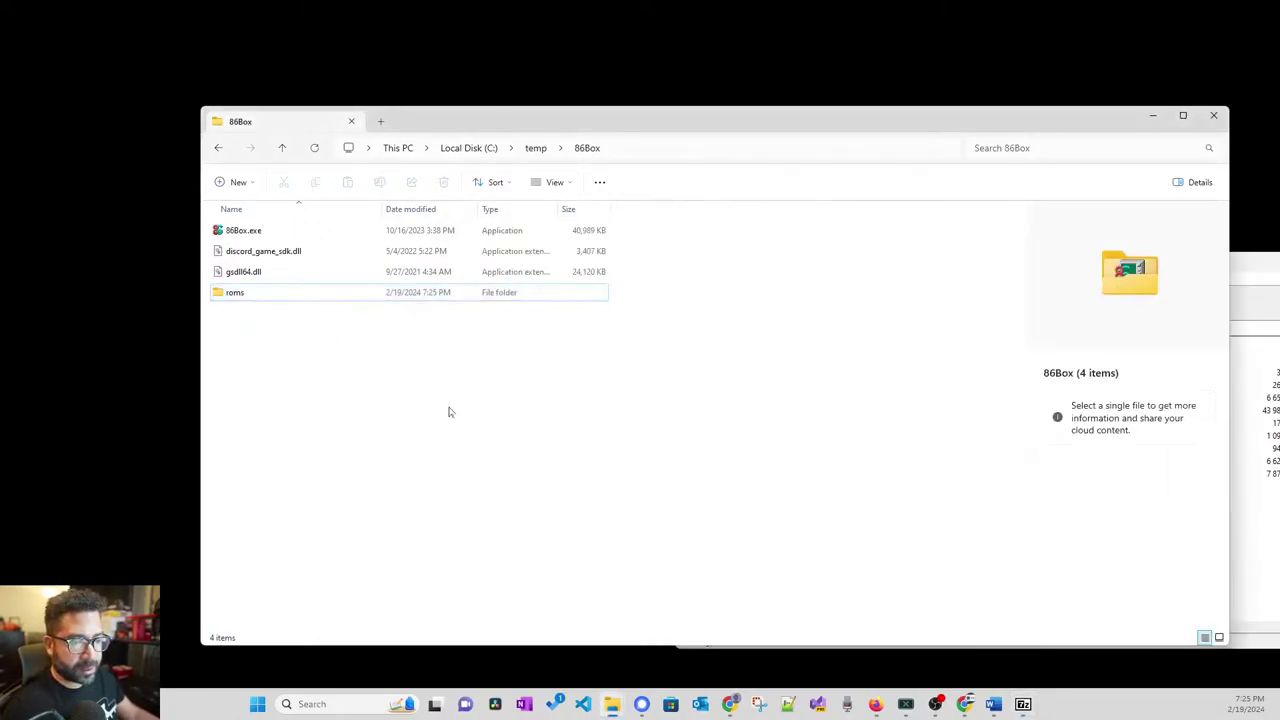
double_click(236, 298)
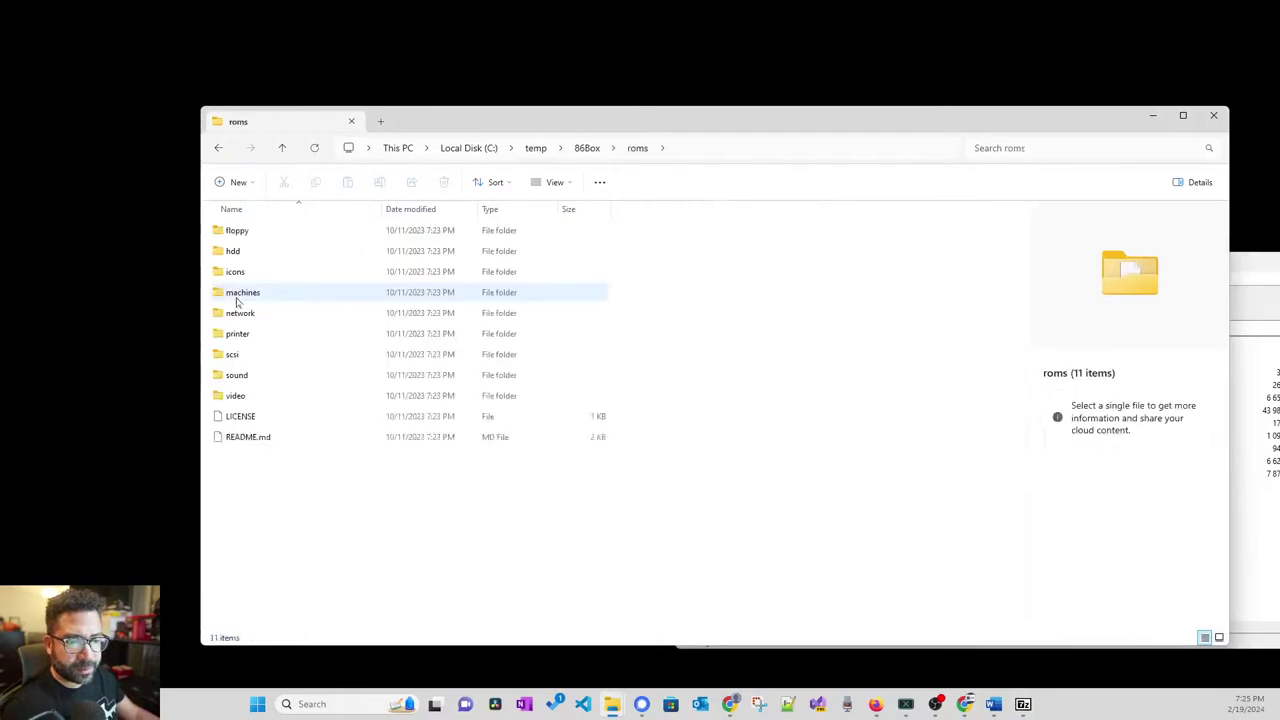
click(587, 148)
click(499, 408)
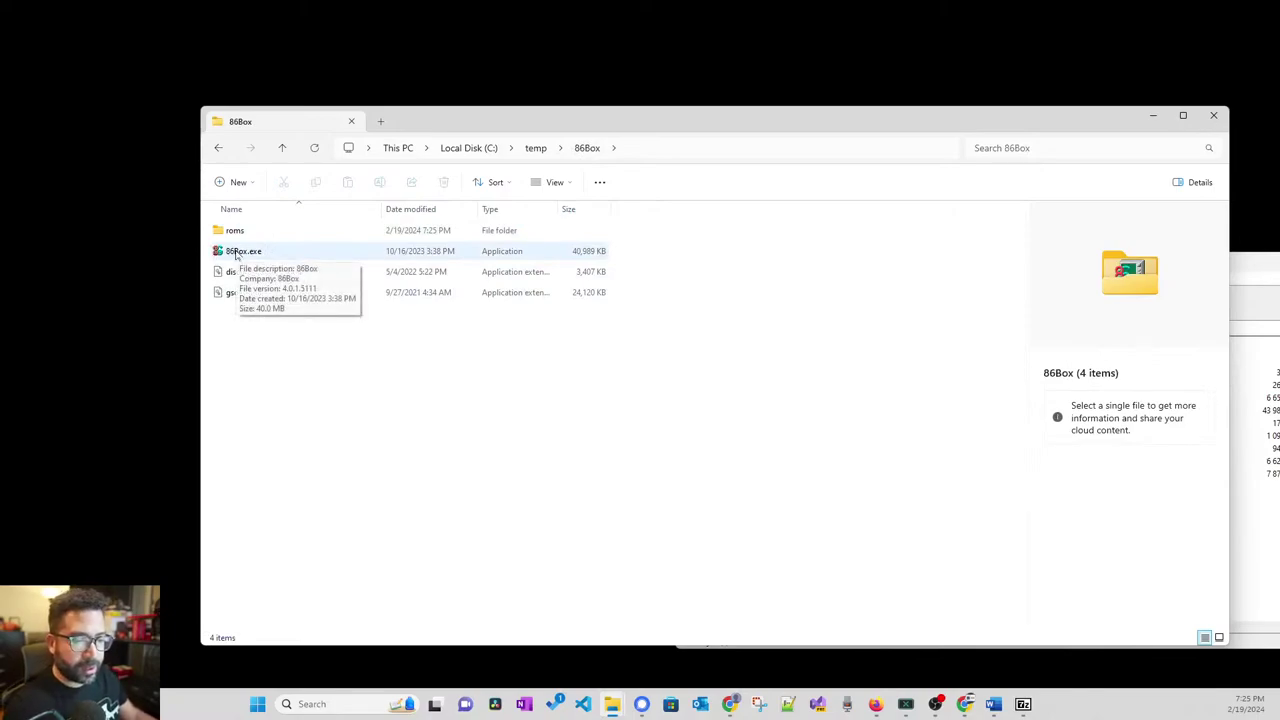
double_click(237, 255)
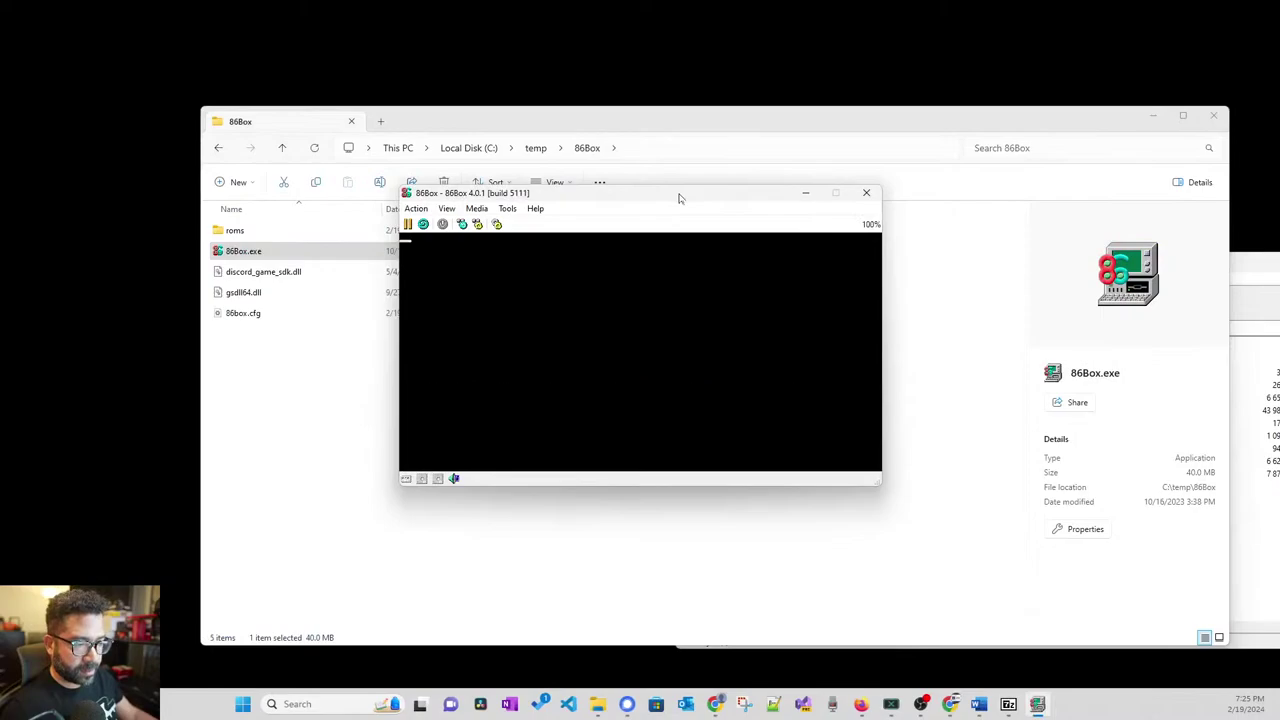
- Position the 86Box window showing Cassette BASIC and open its Settings dialog
drag(678, 198, 648, 169)
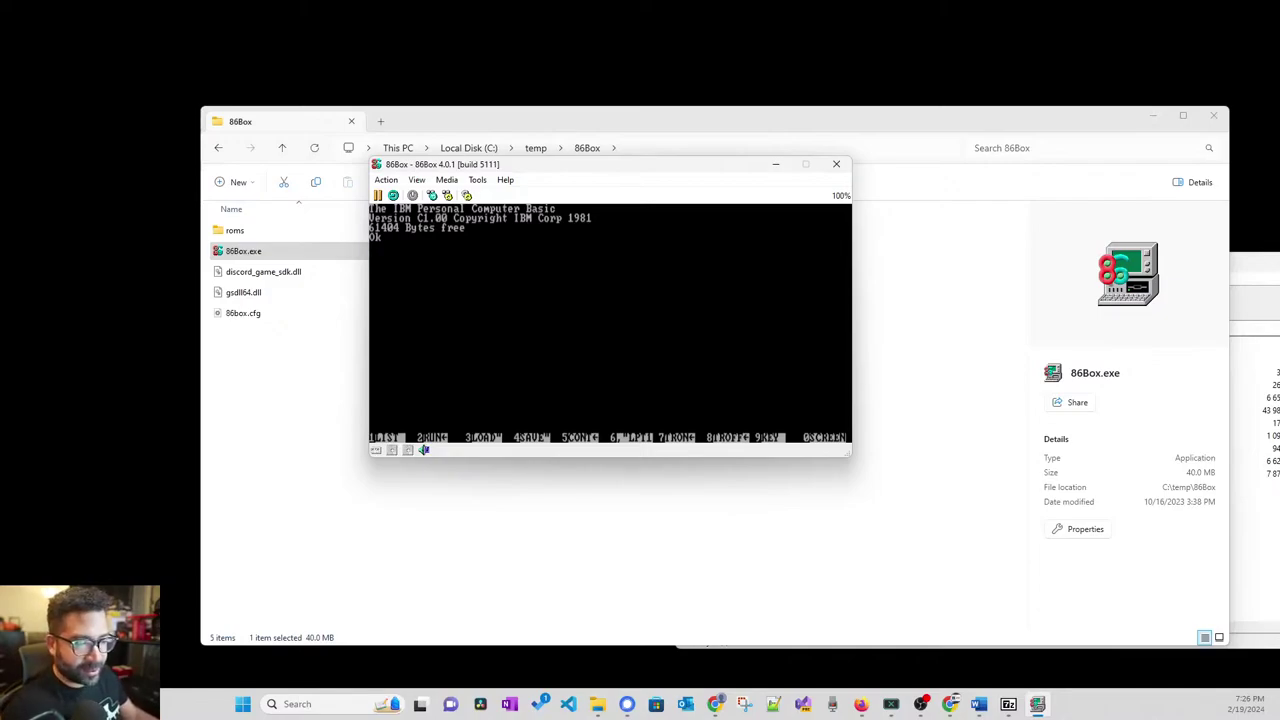
drag(660, 162, 709, 132)
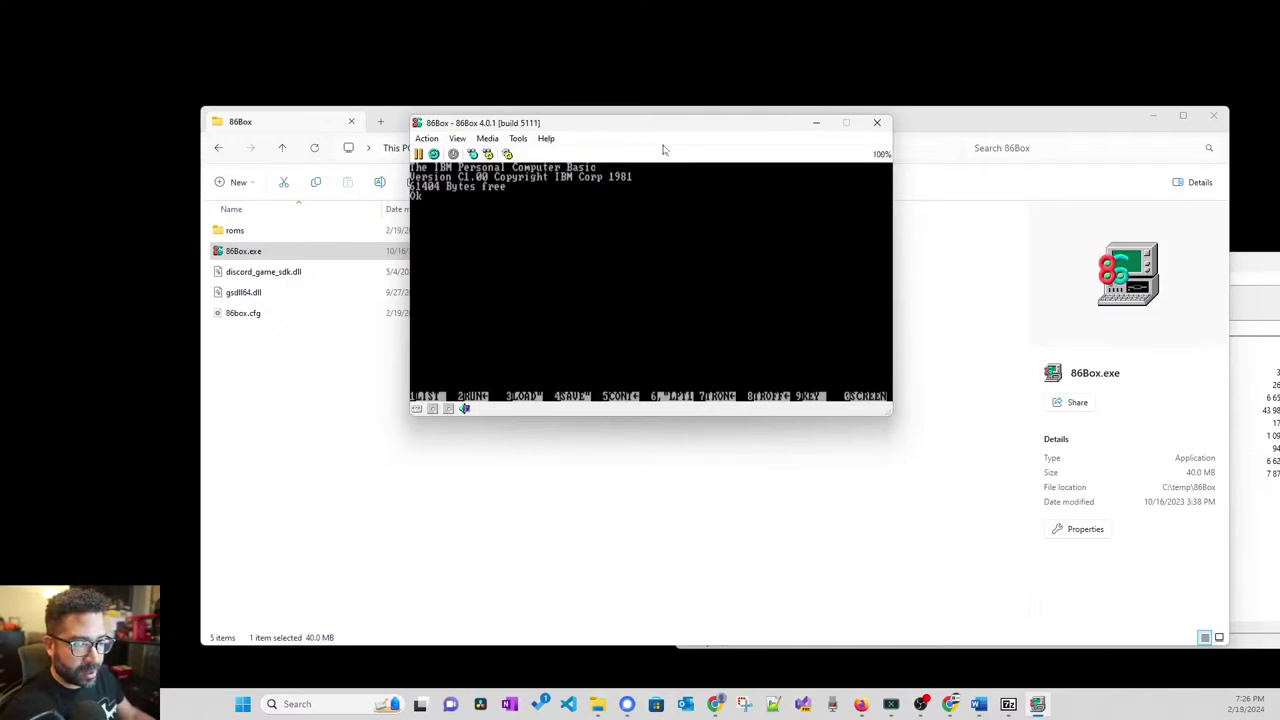
drag(686, 128, 664, 123)
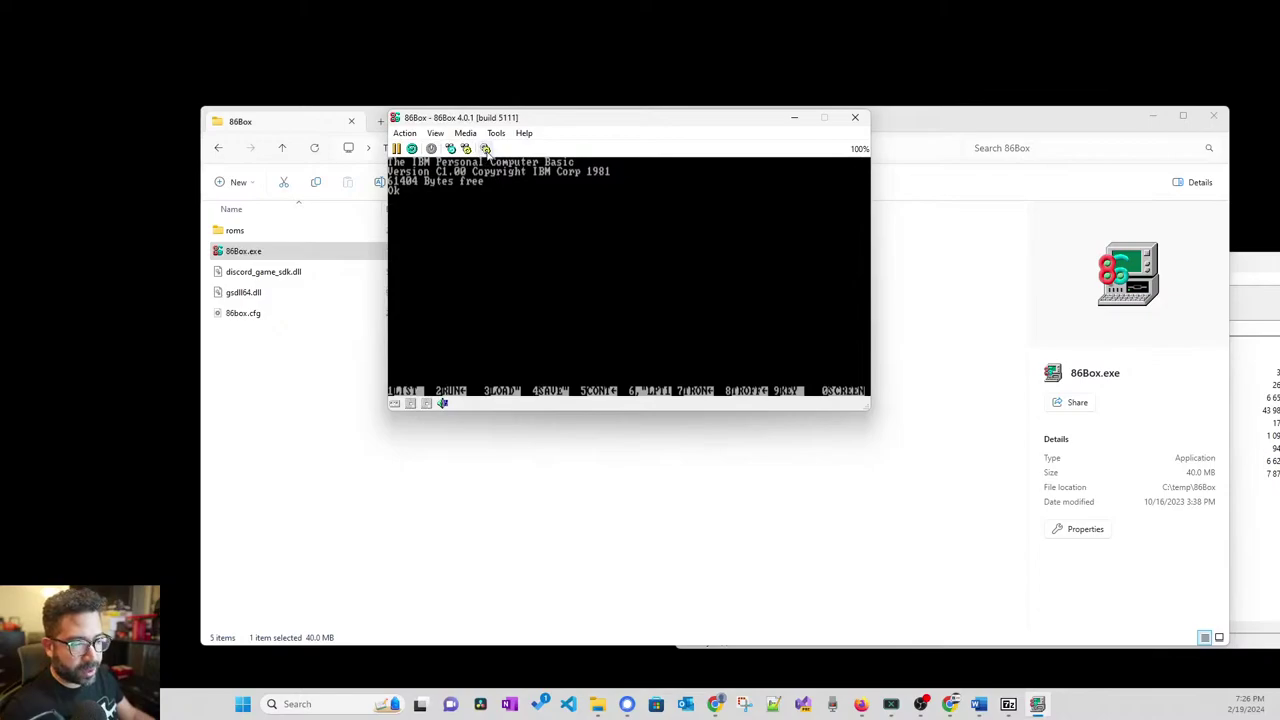
click(486, 149)
drag(657, 77, 710, 179)
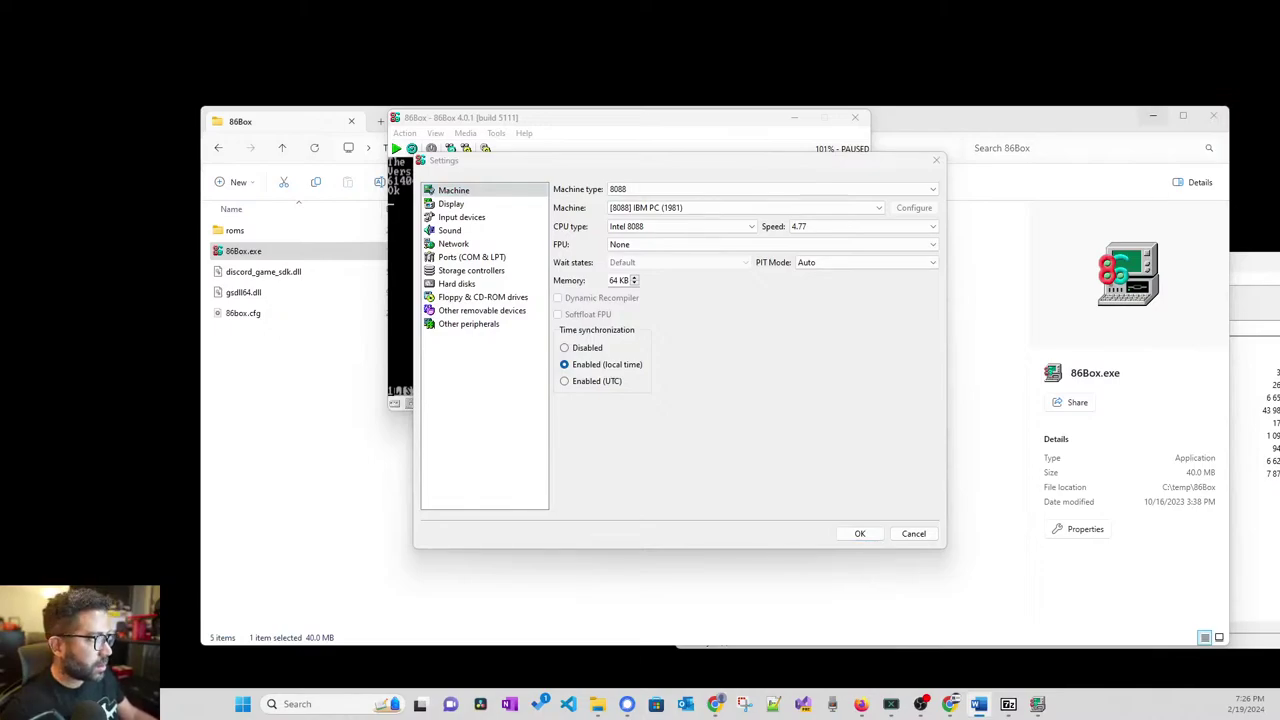
- Set the machine to Socket 7 (Dual Voltage) [i430VX] PC Partner MB520N, Pentium 200, 16 MB memory
click(768, 190)
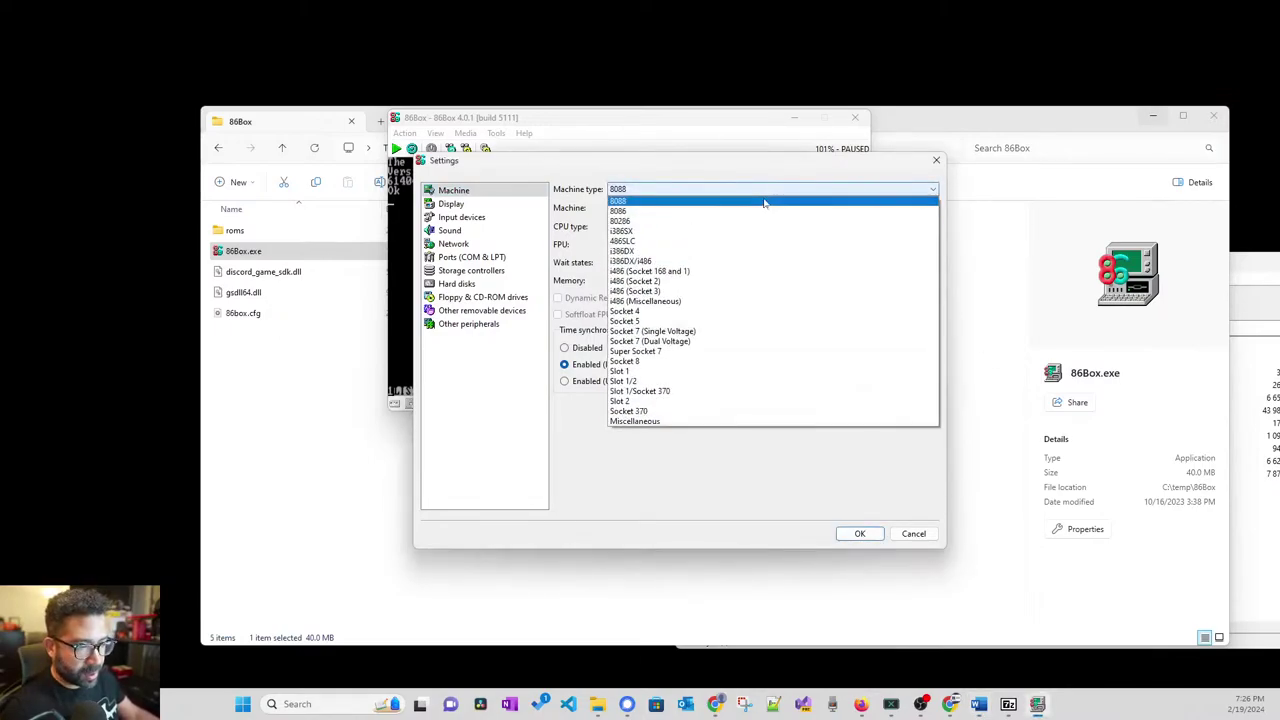
click(650, 341)
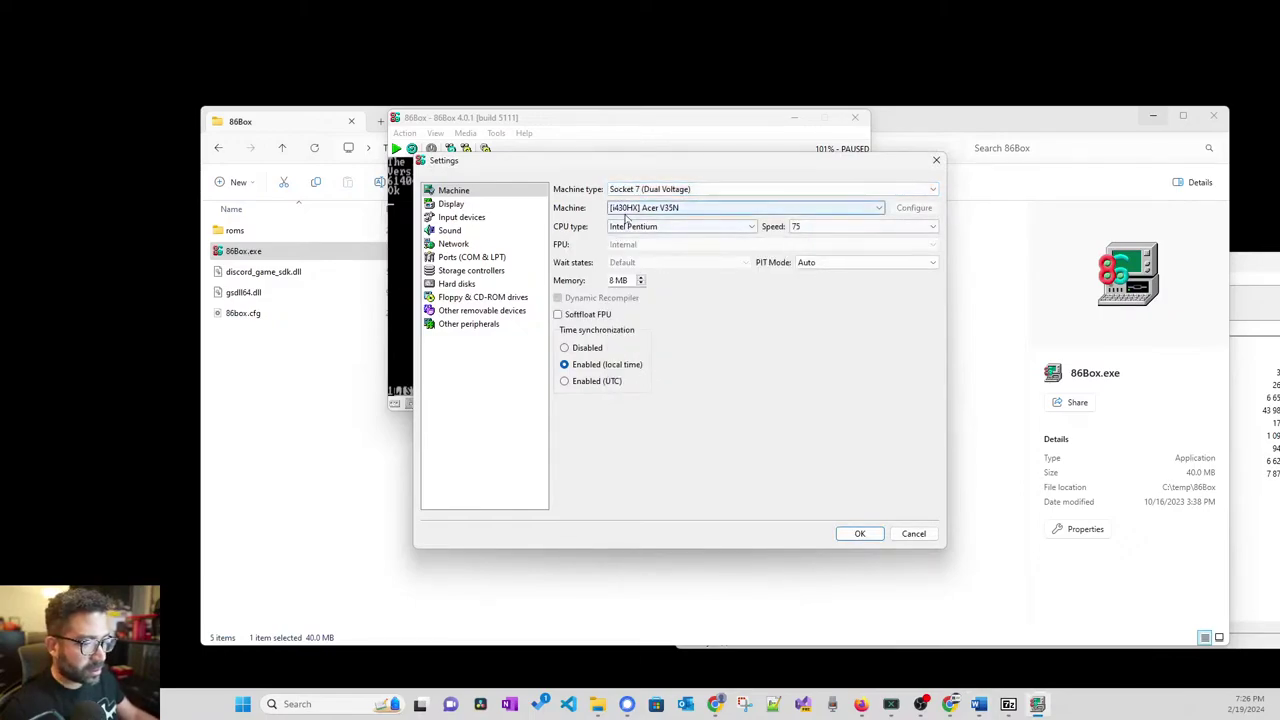
click(658, 209)
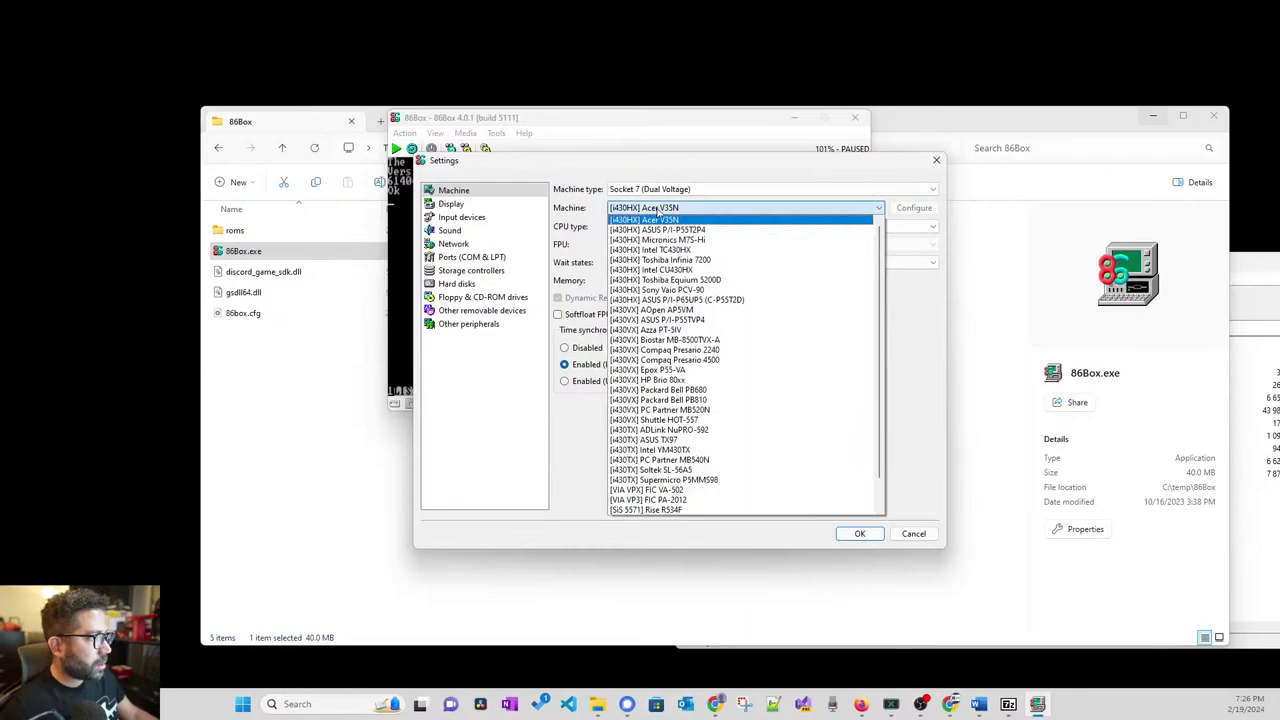
click(658, 211)
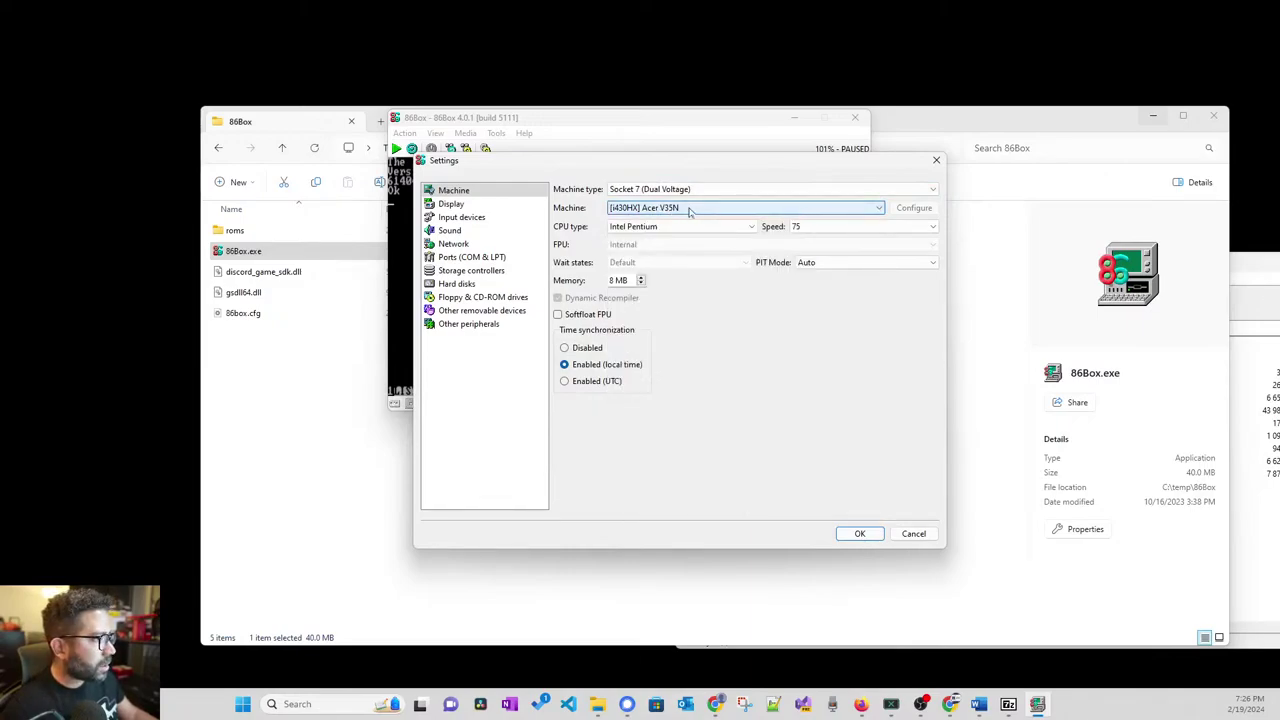
click(688, 208)
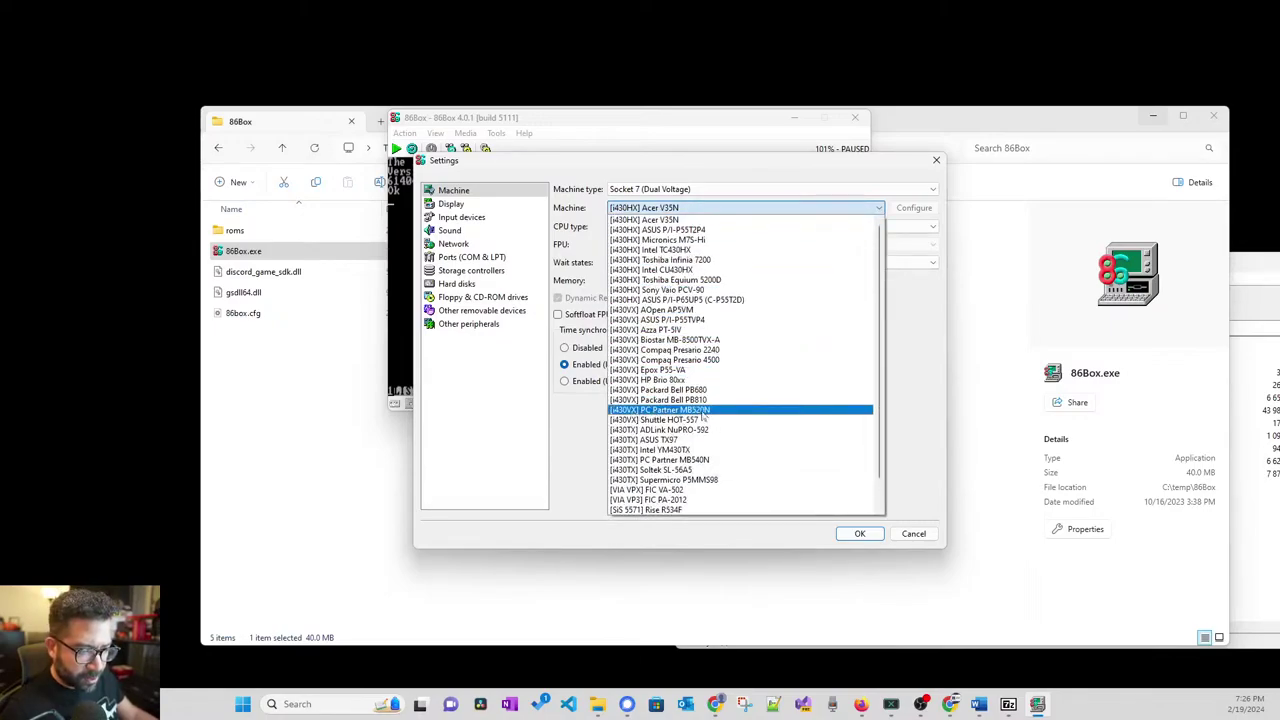
click(695, 411)
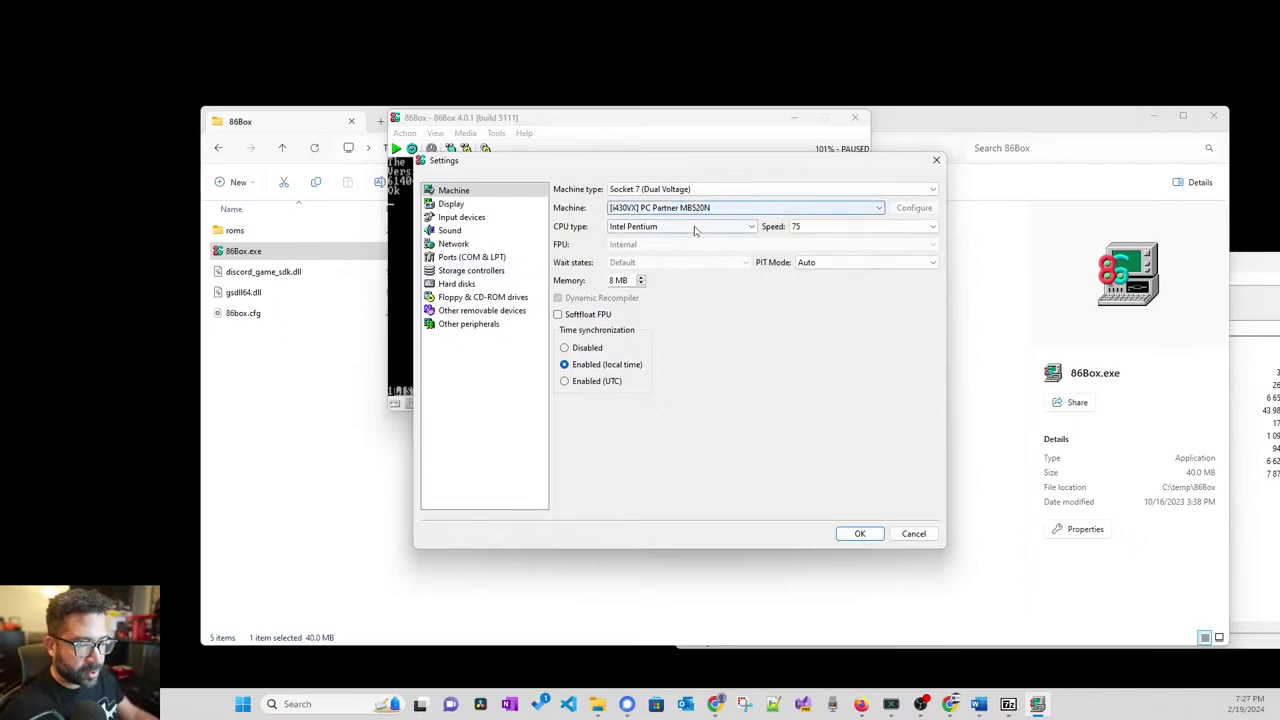
click(846, 229)
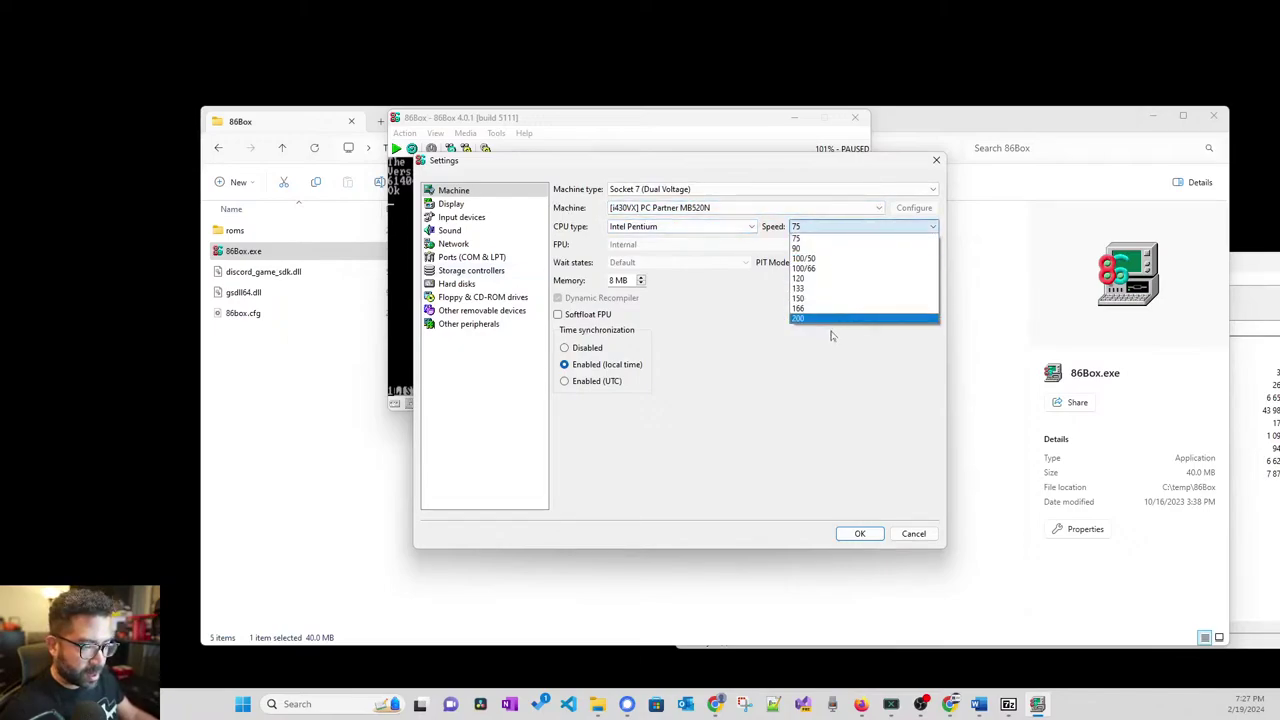
click(816, 324)
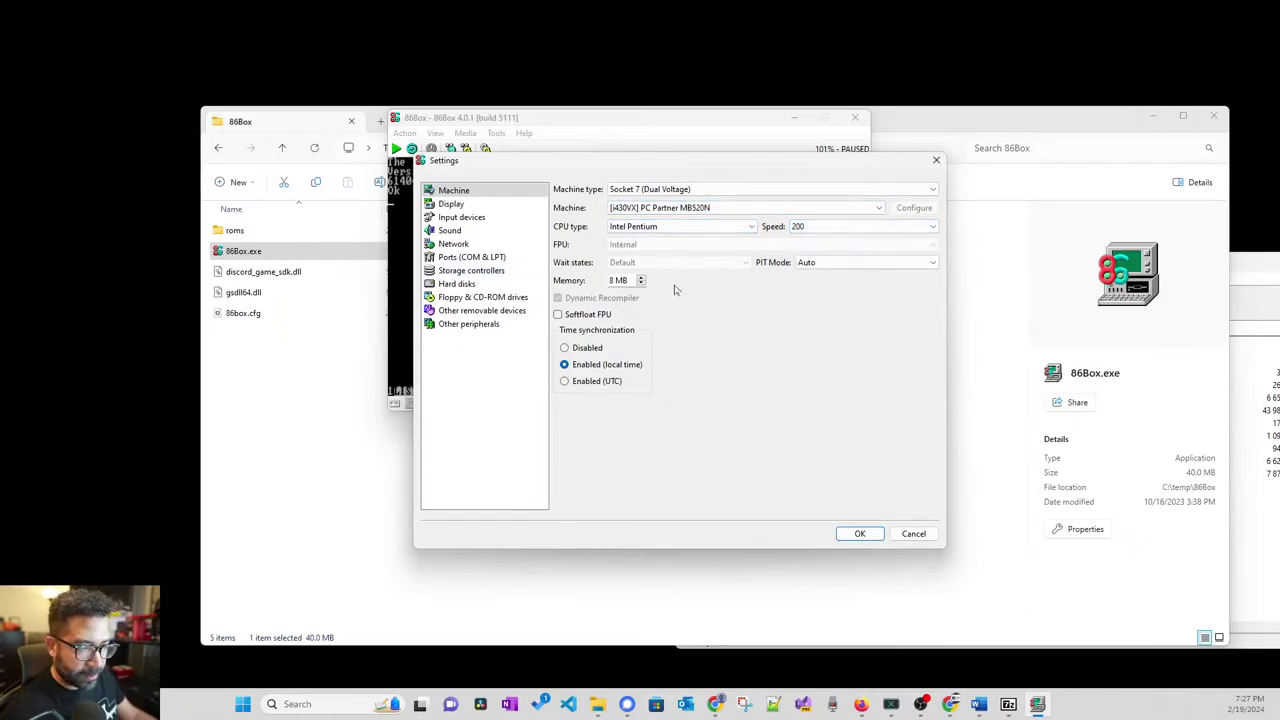
click(641, 280)
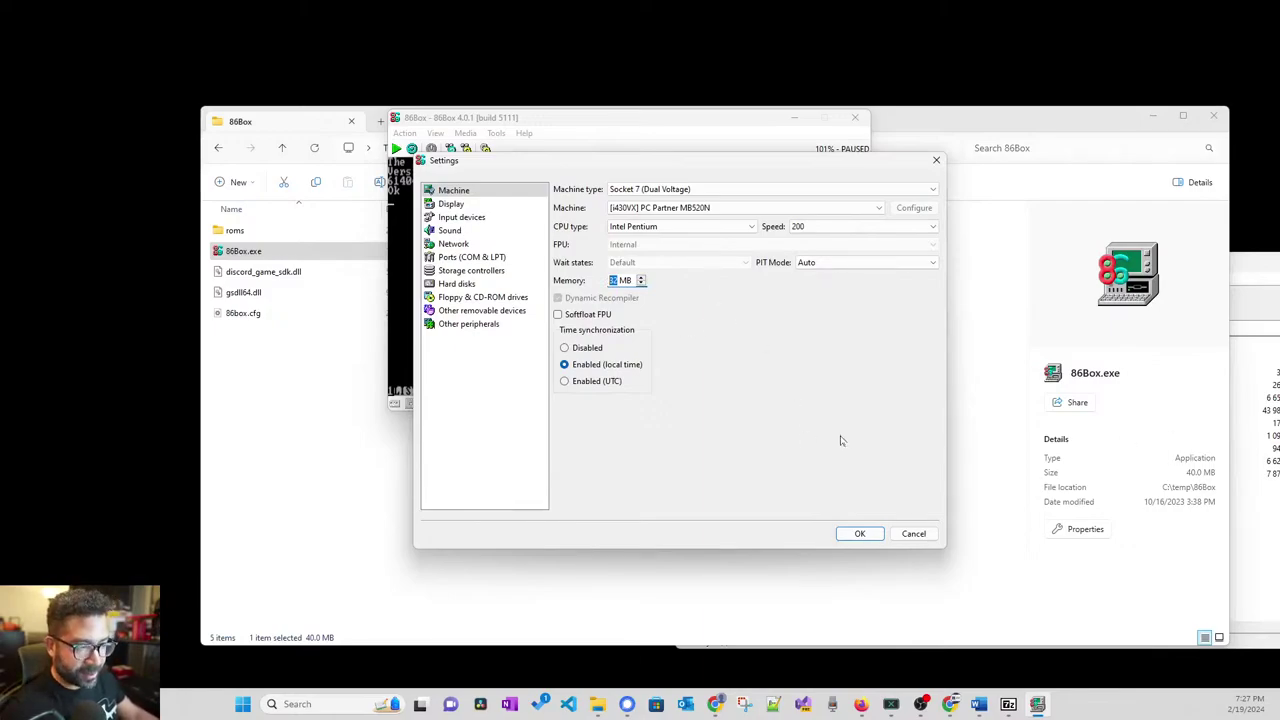
click(445, 206)
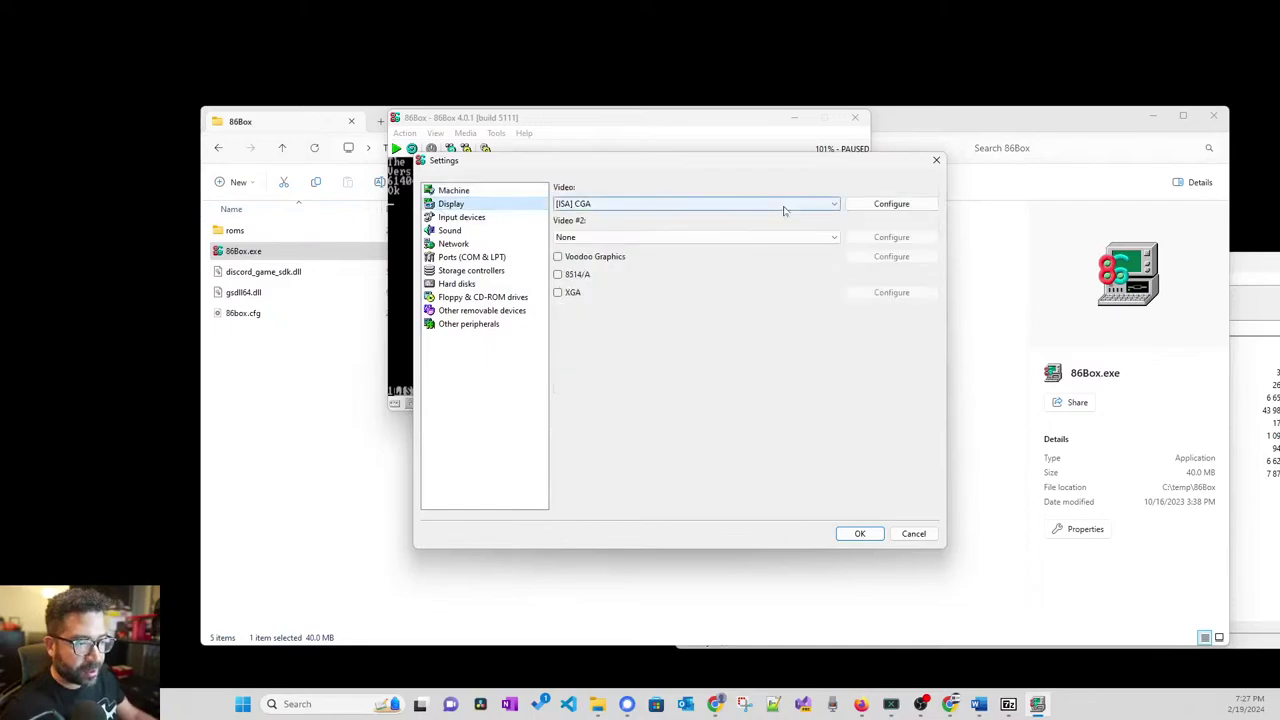
- Choose the [PCI] S3 ViRGE (325) video card and enable Voodoo Graphics
click(815, 205)
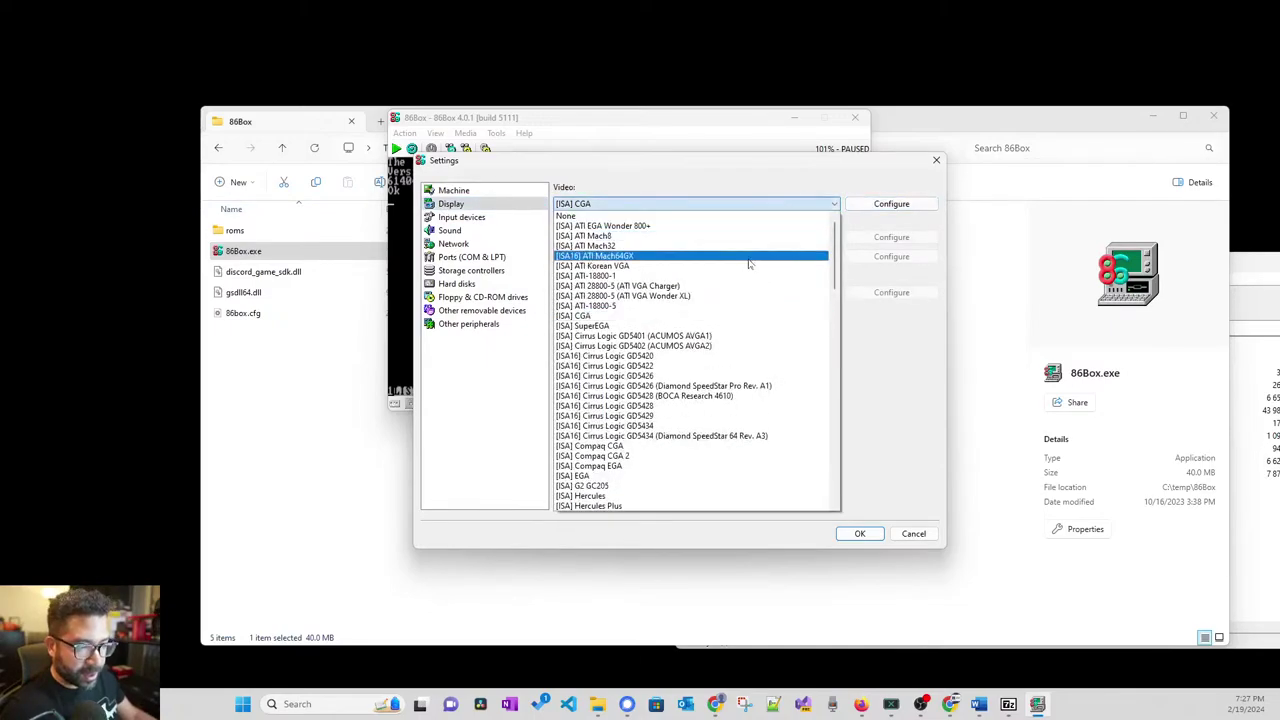
scroll(700, 345, down, 2)
scroll(698, 354, down, 8)
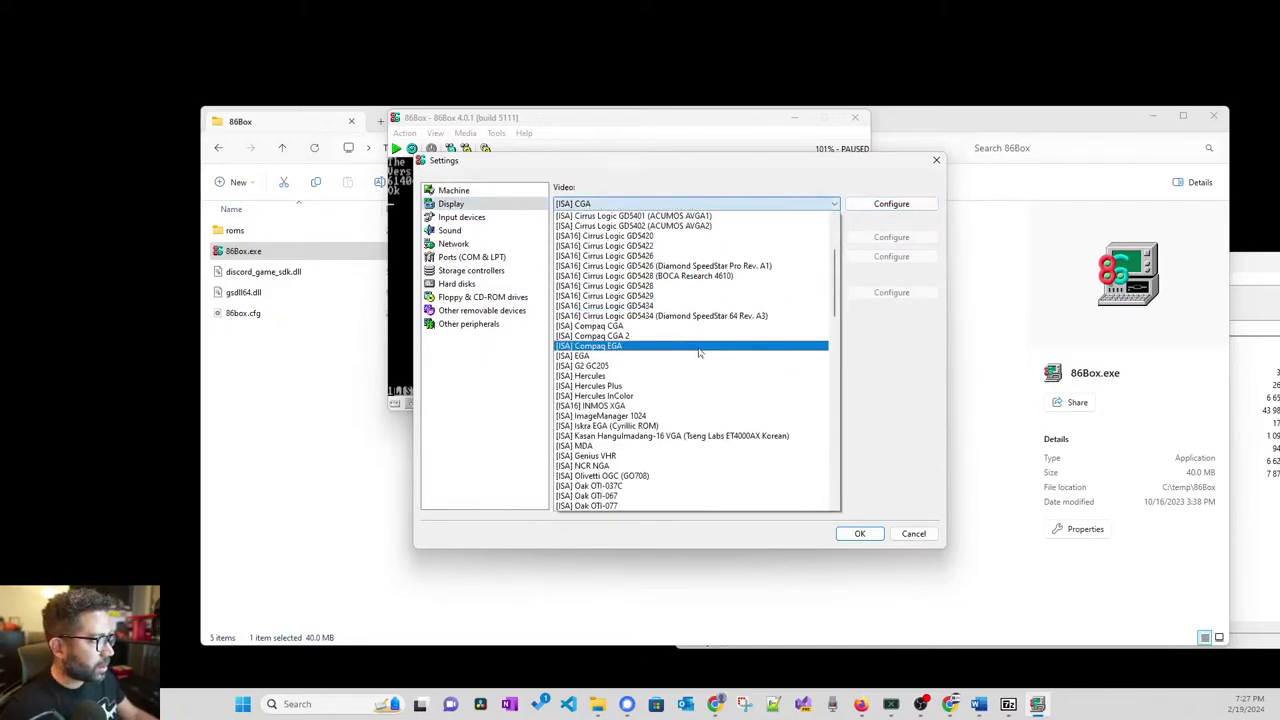
scroll(620, 350, down, 6)
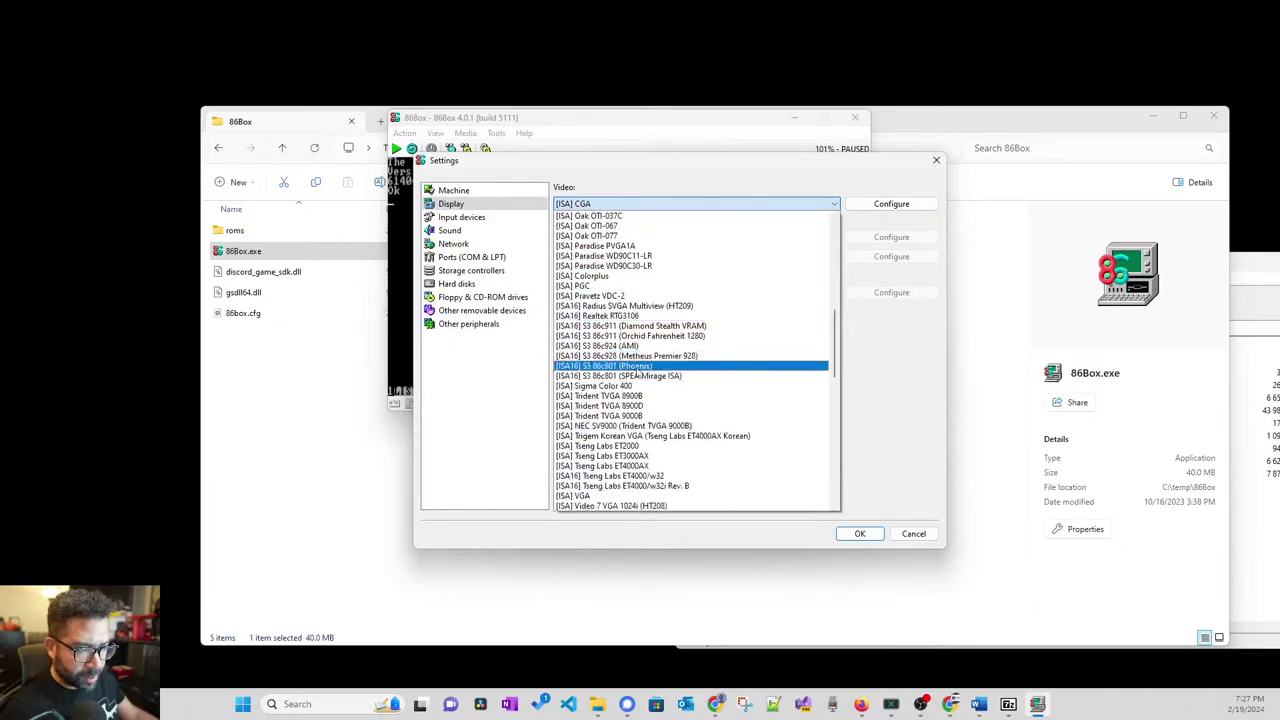
scroll(650, 476, down, 6)
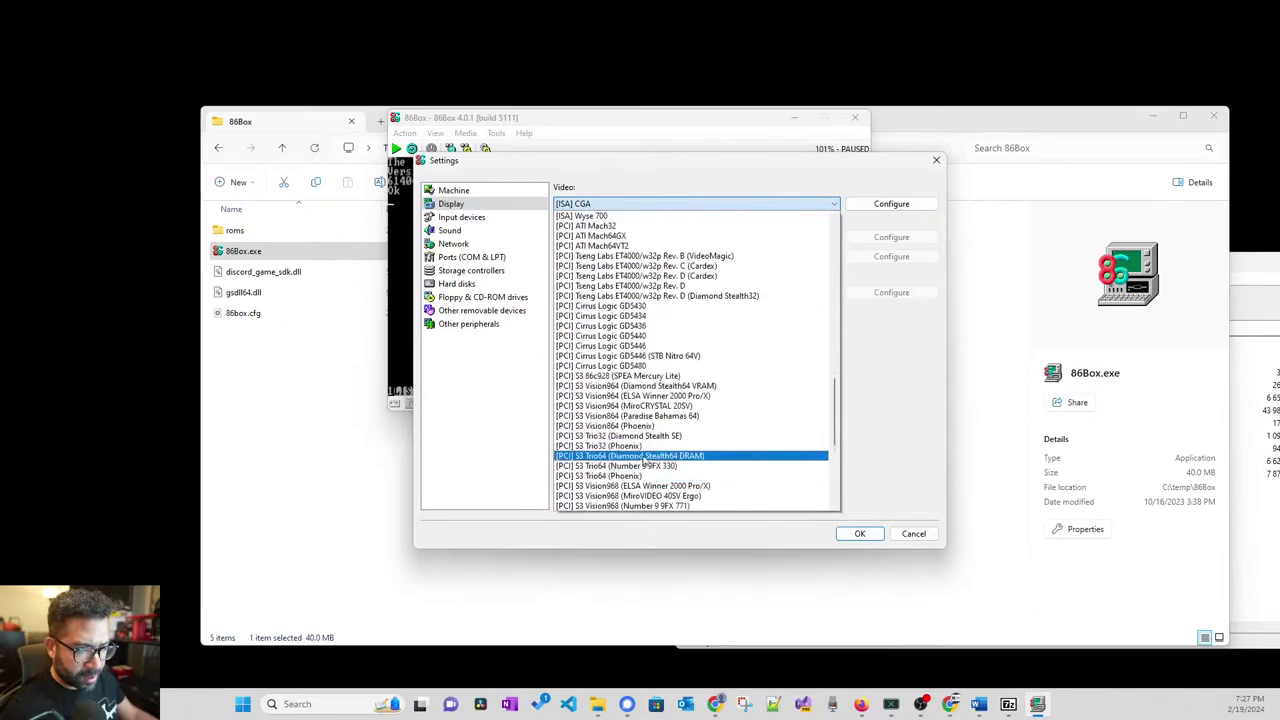
scroll(652, 470, down, 5)
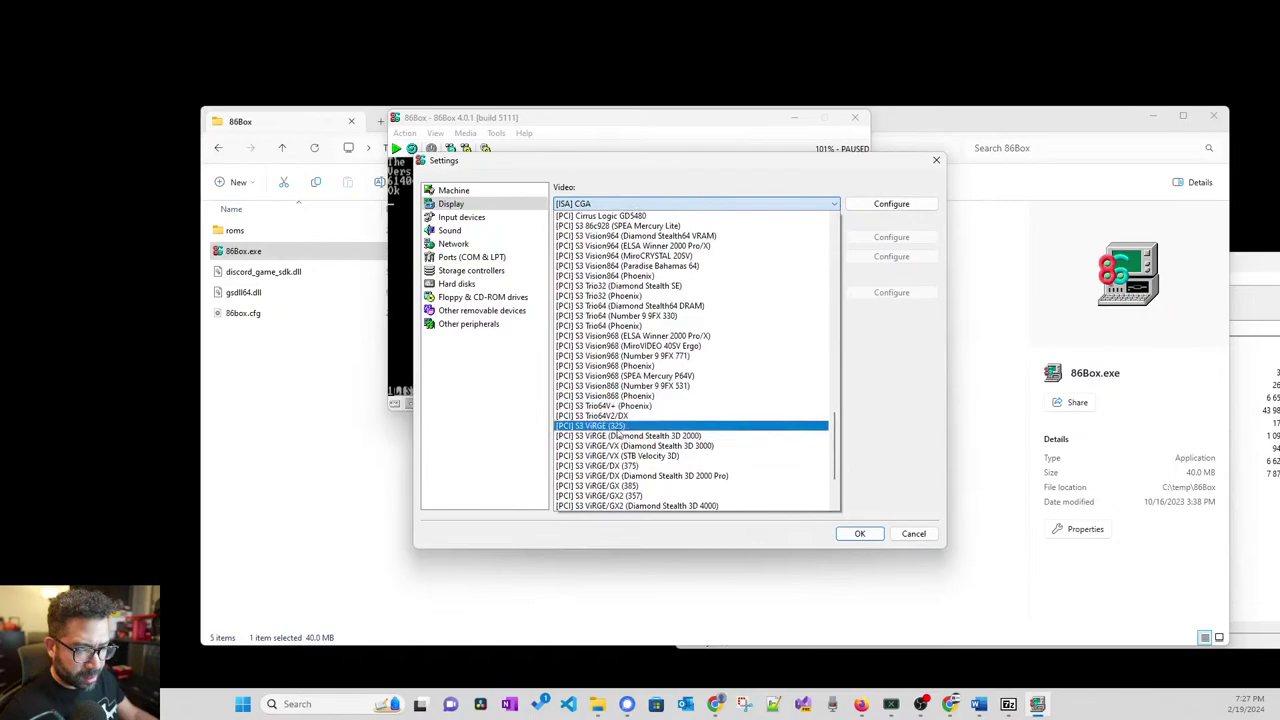
click(599, 431)
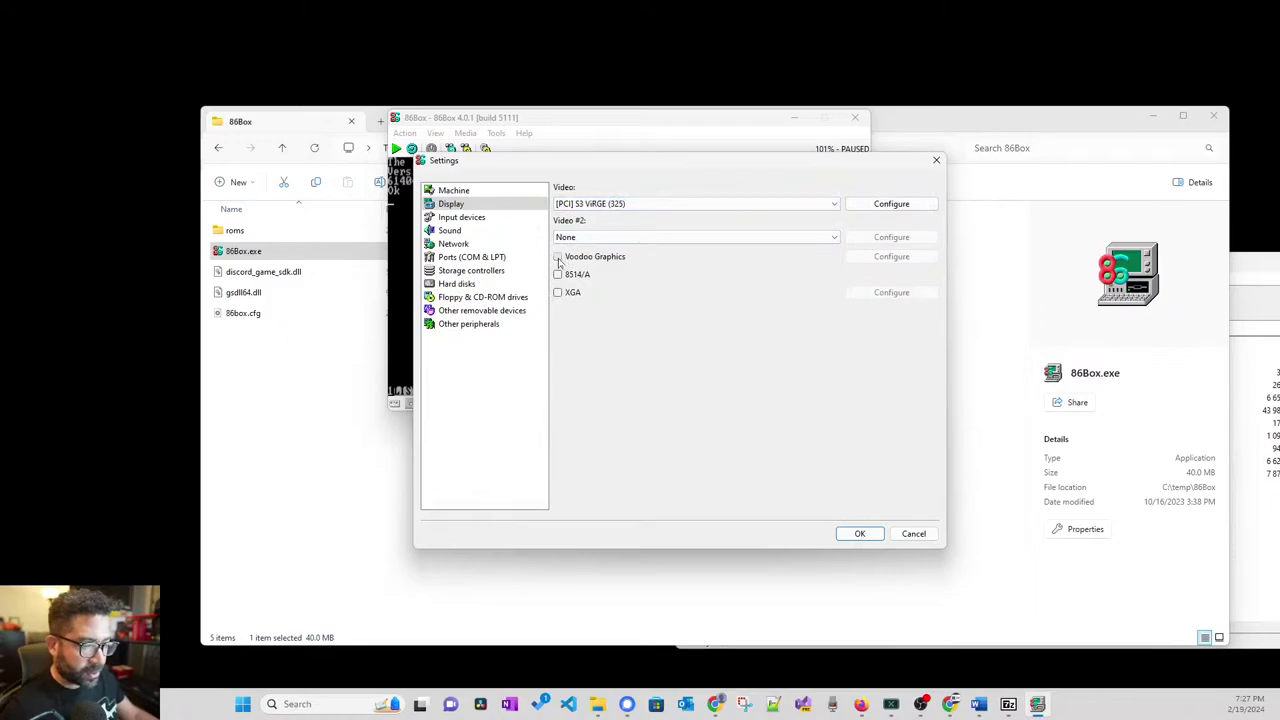
click(558, 258)
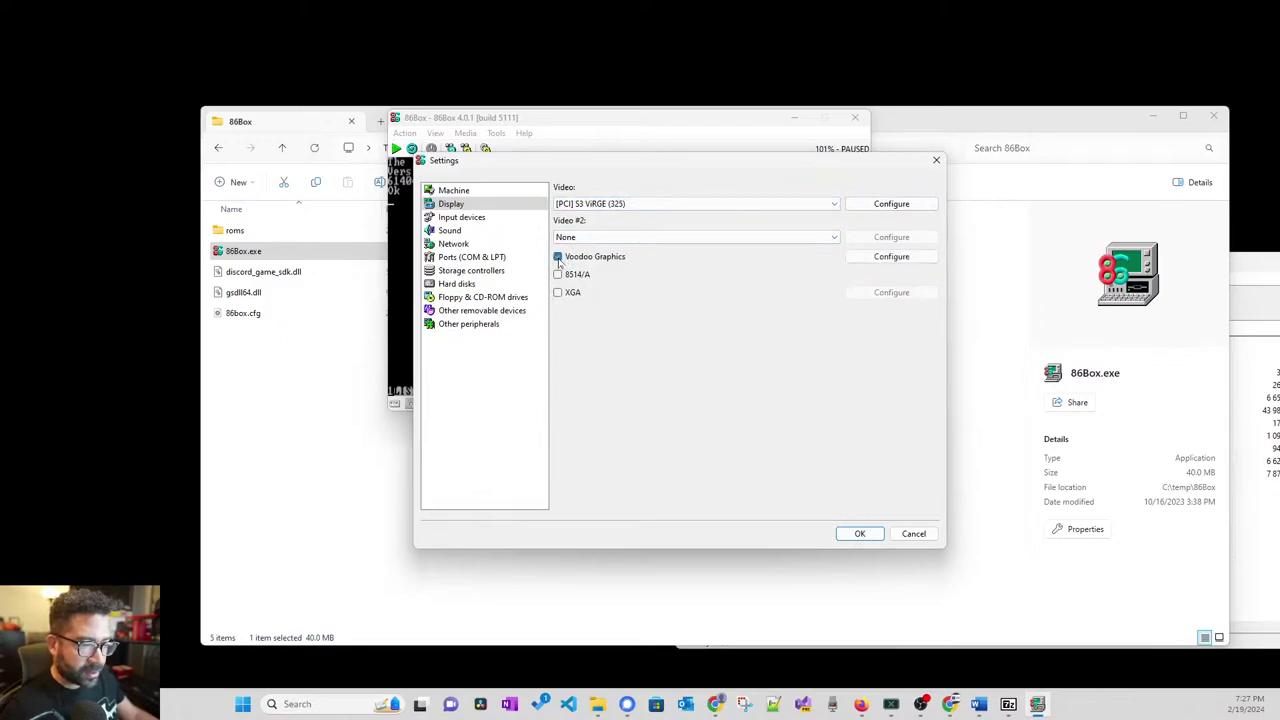
- Confirm the Voodoo Graphics configuration with 2 MB framebuffer and 2 MB texture memory
click(881, 260)
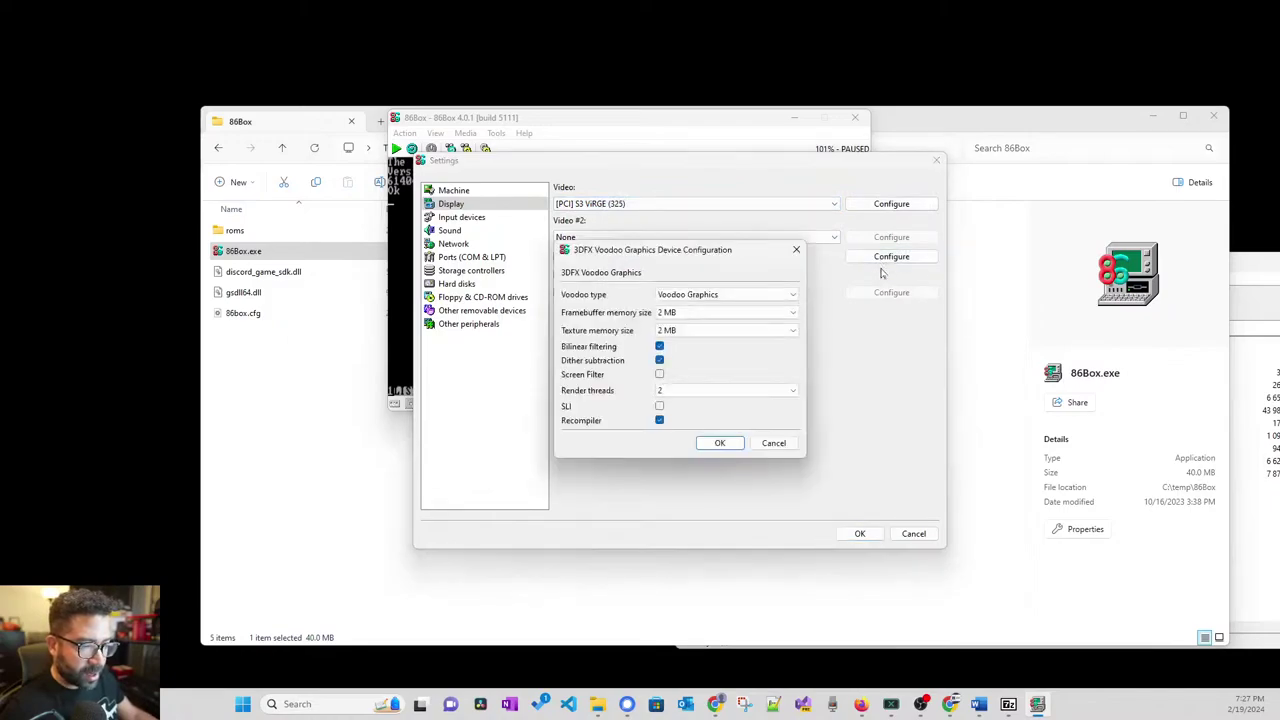
click(705, 313)
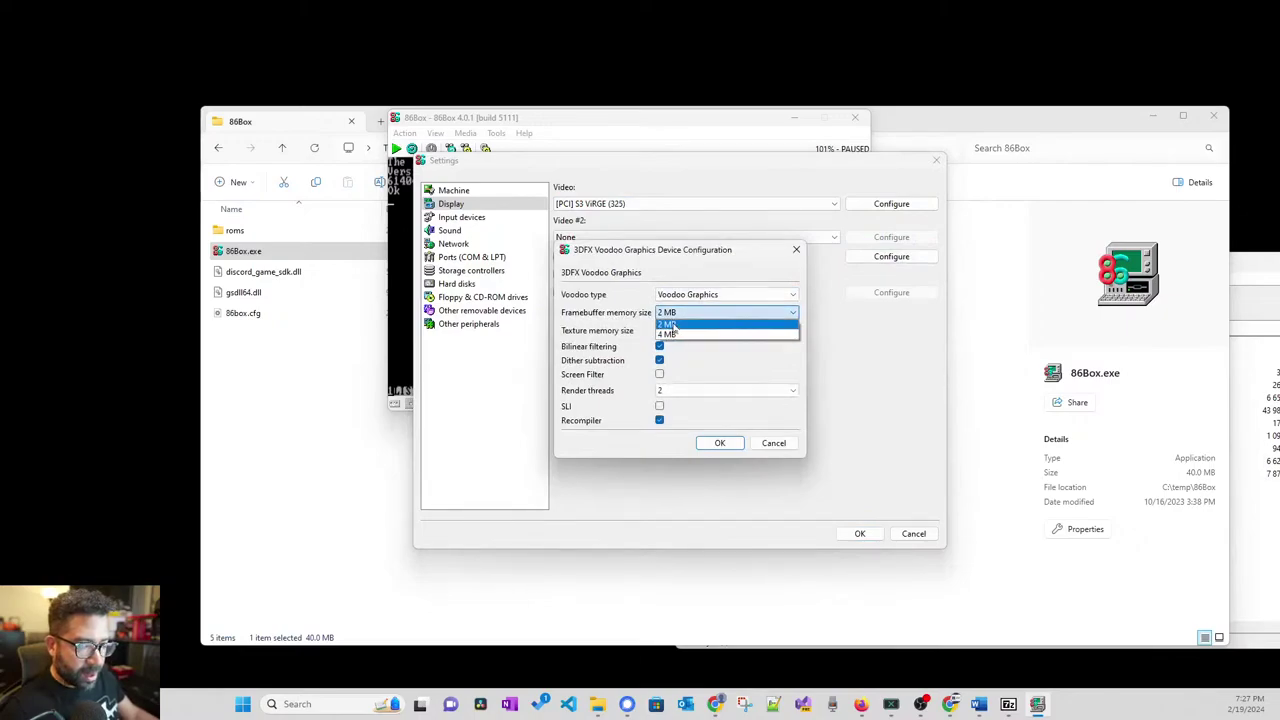
click(671, 325)
click(705, 330)
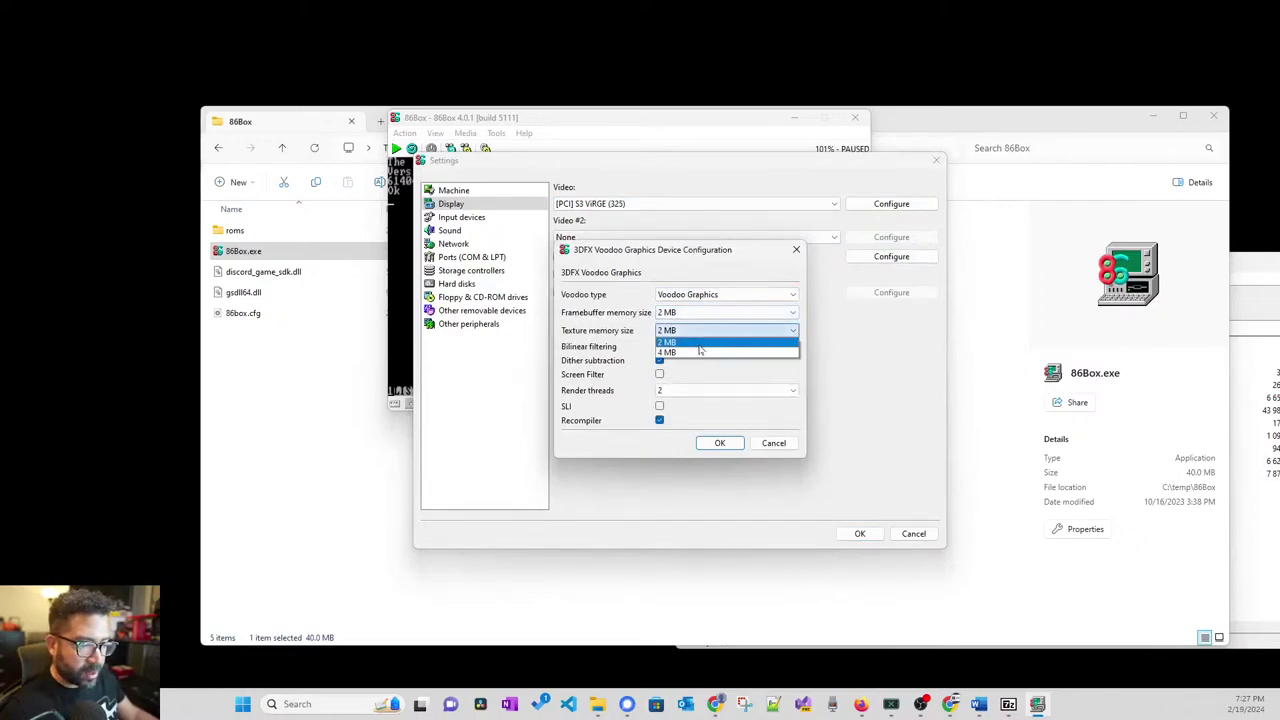
click(700, 343)
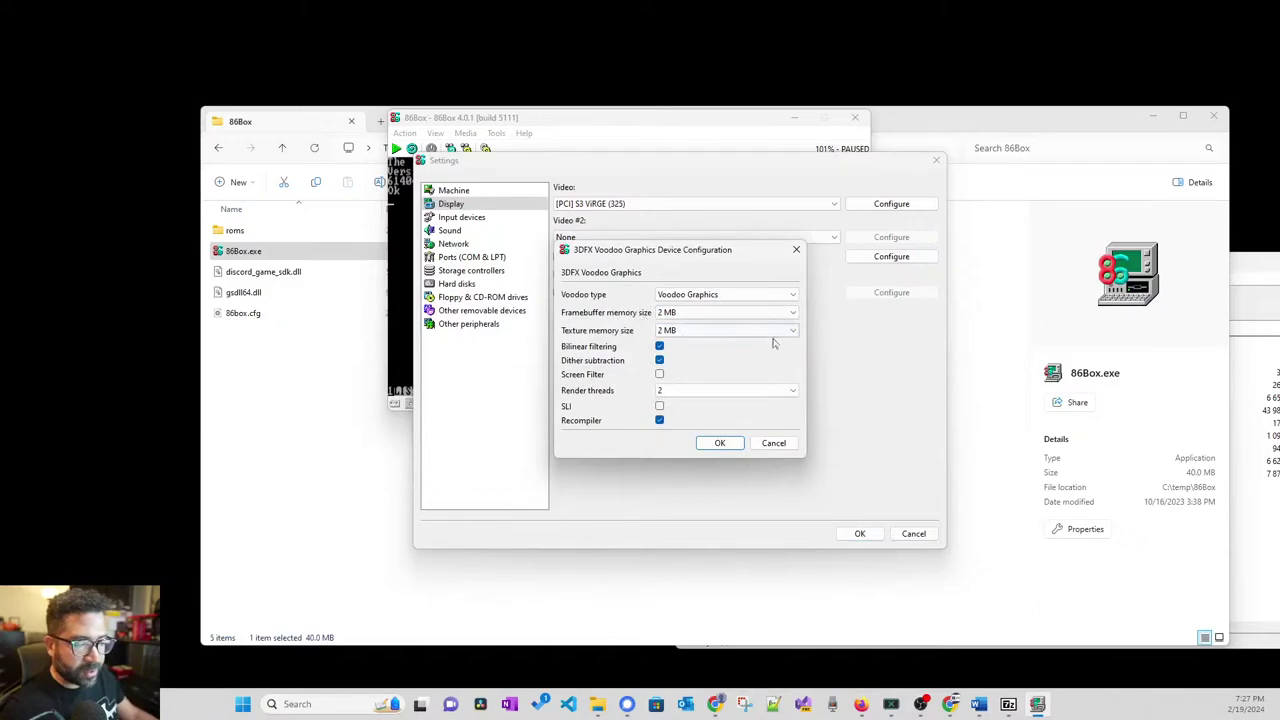
drag(690, 250, 715, 232)
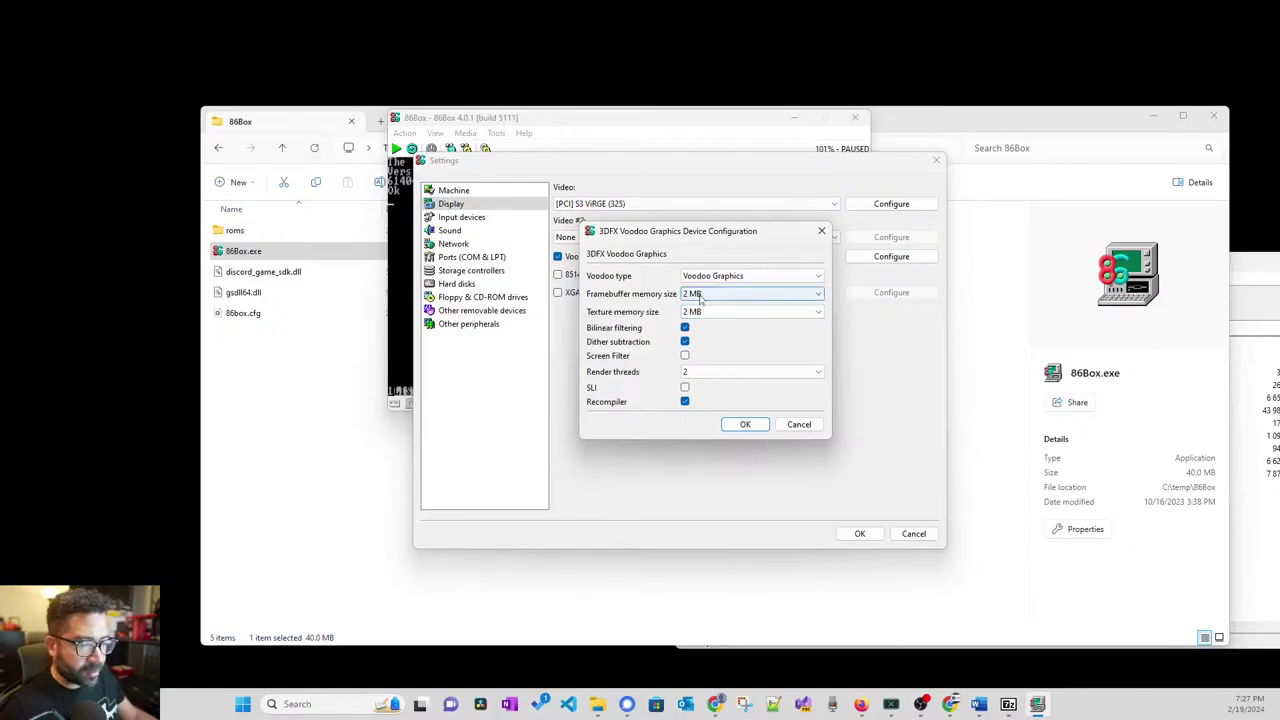
click(747, 425)
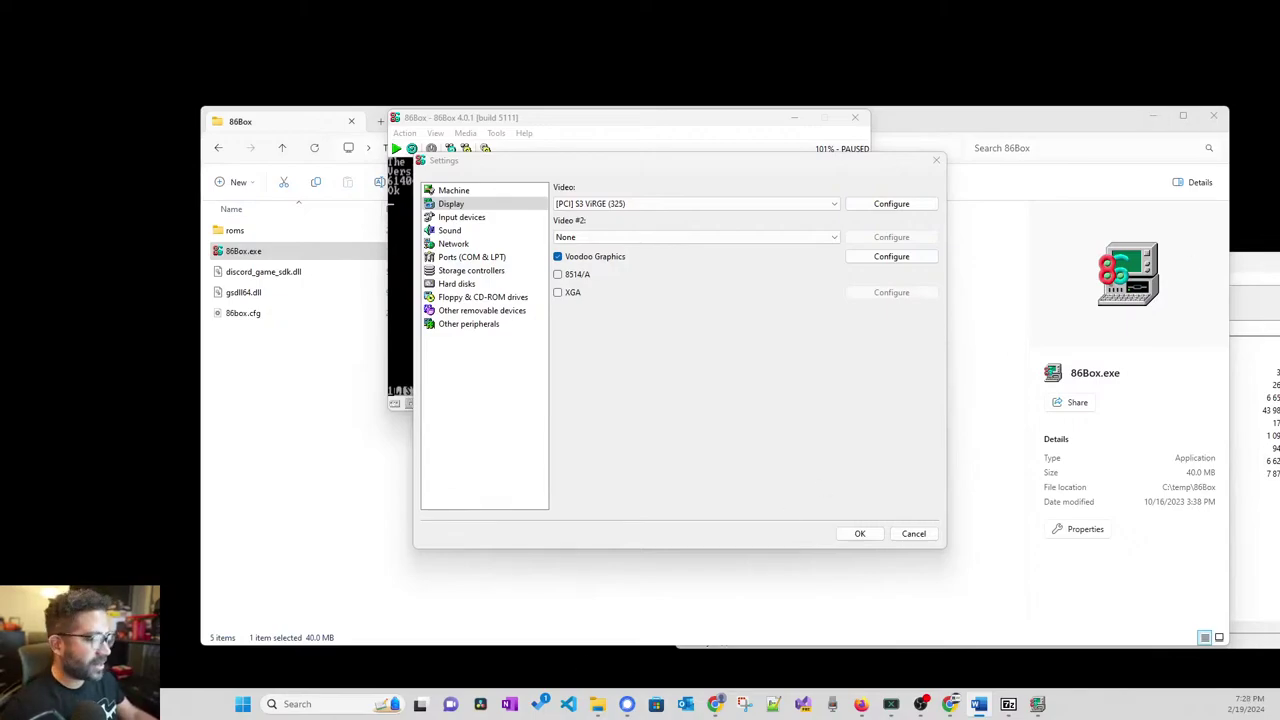
click(745, 408)
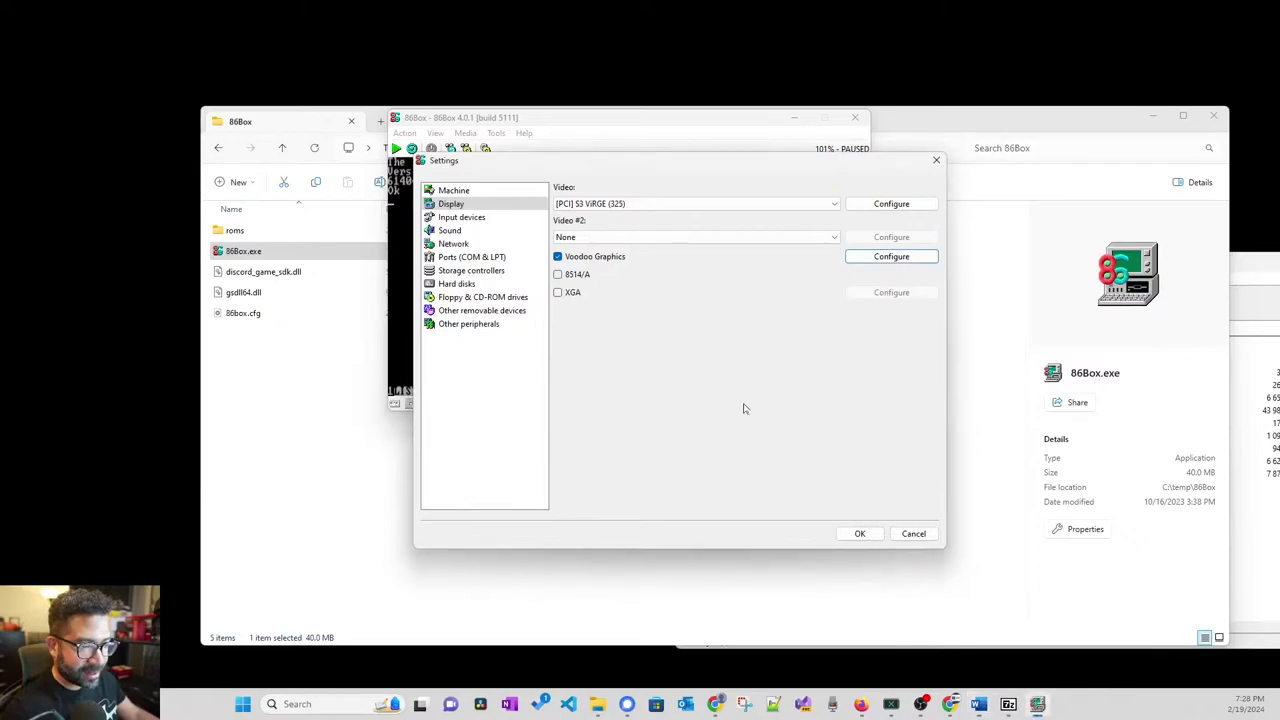
- Set the mouse to Standard PS/2 Mouse on the Input devices page
click(455, 218)
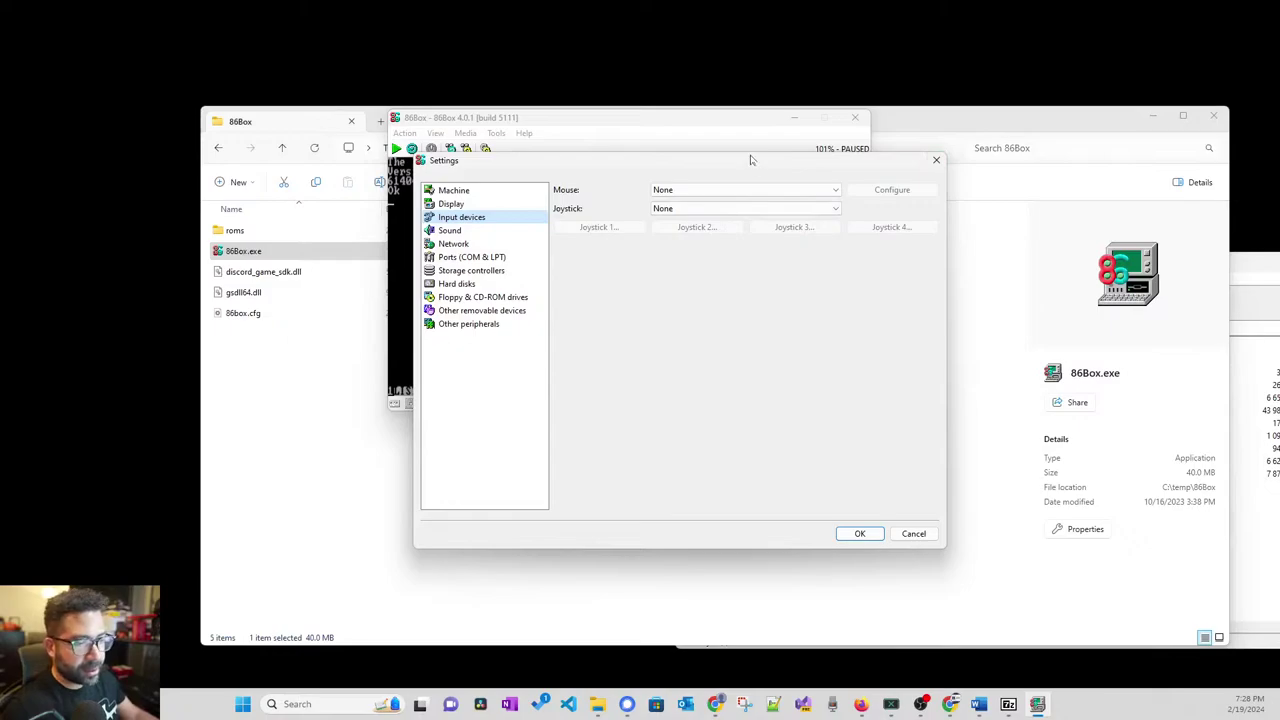
click(745, 190)
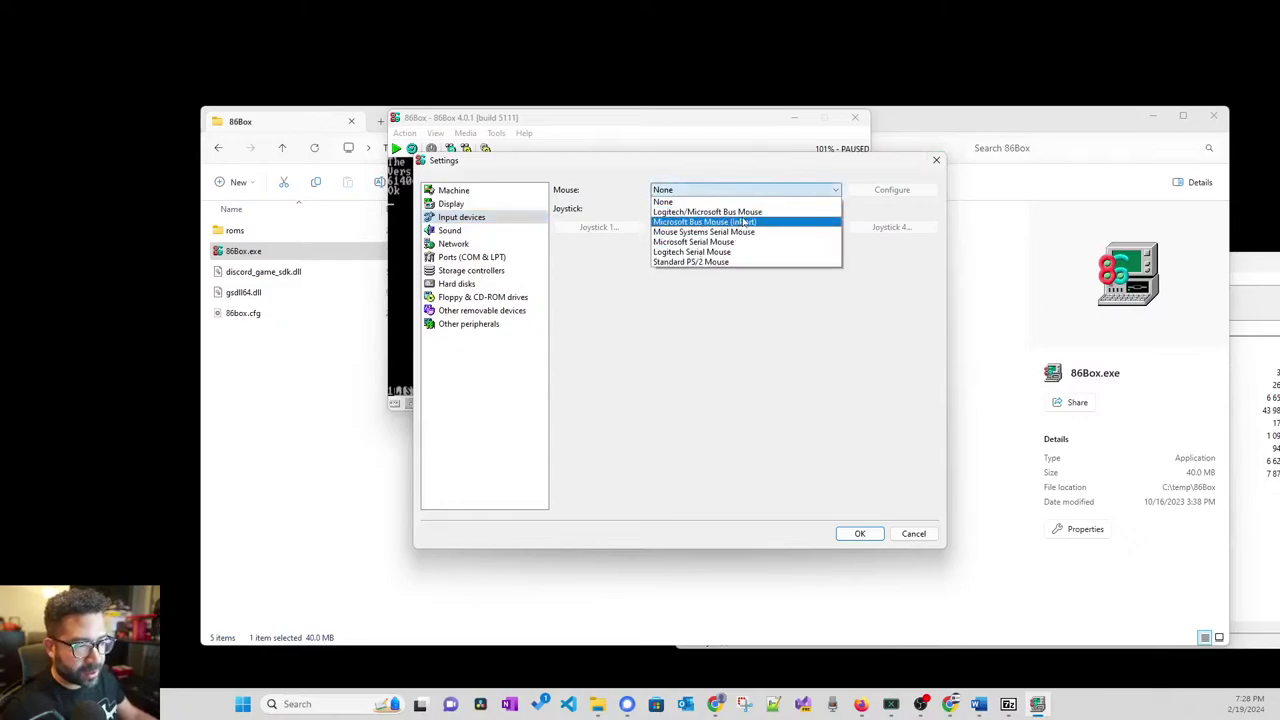
click(732, 263)
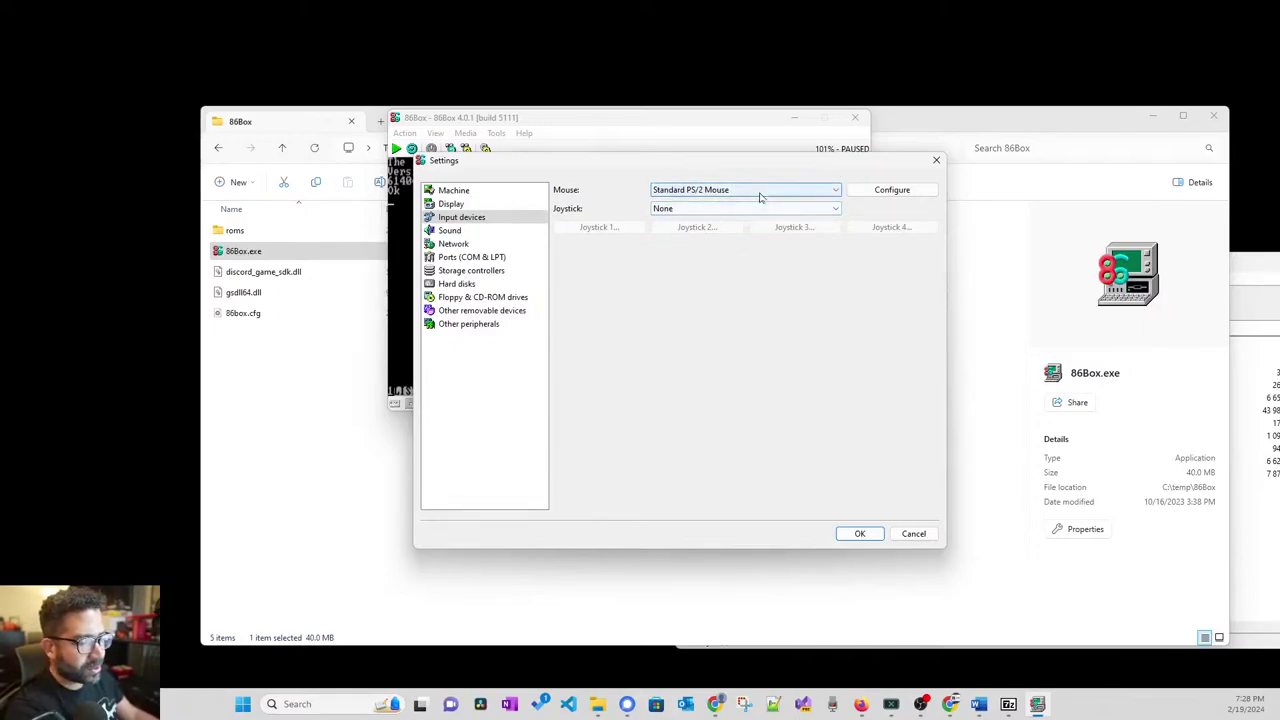
- Try the Logitech/Microsoft Bus Mouse and cancel its Configure dialog without changes
click(759, 197)
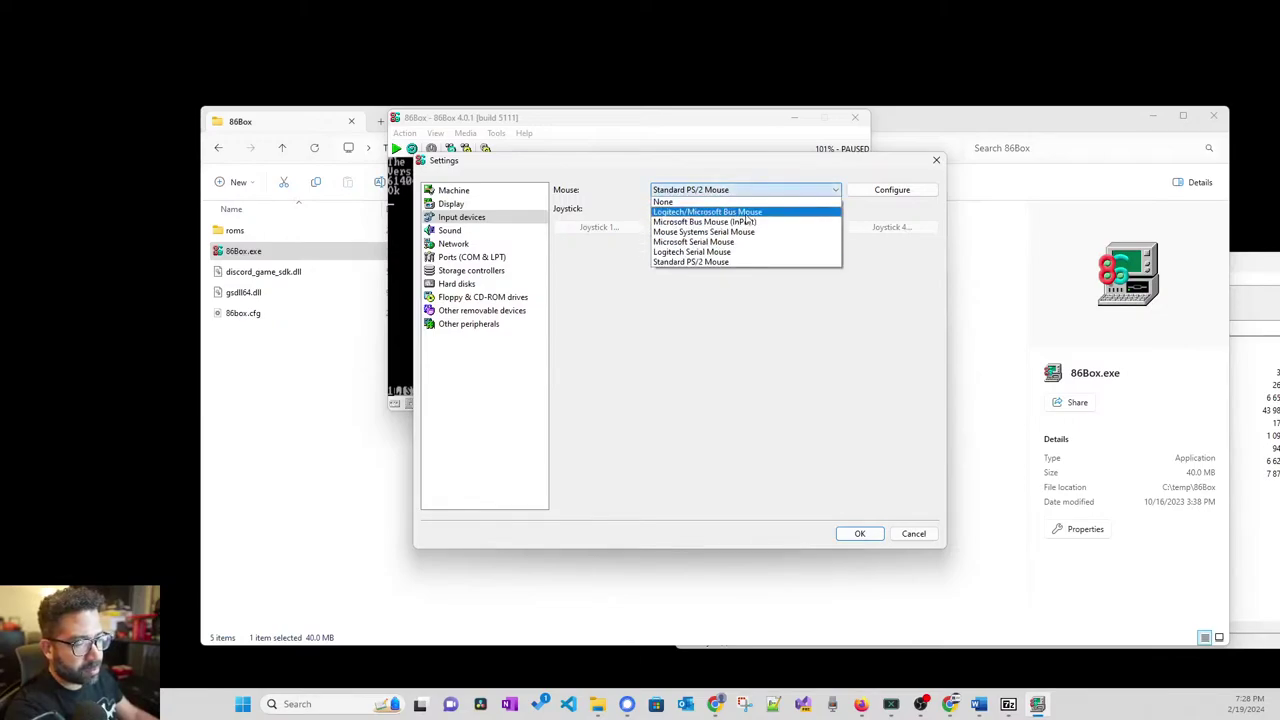
click(700, 211)
click(892, 190)
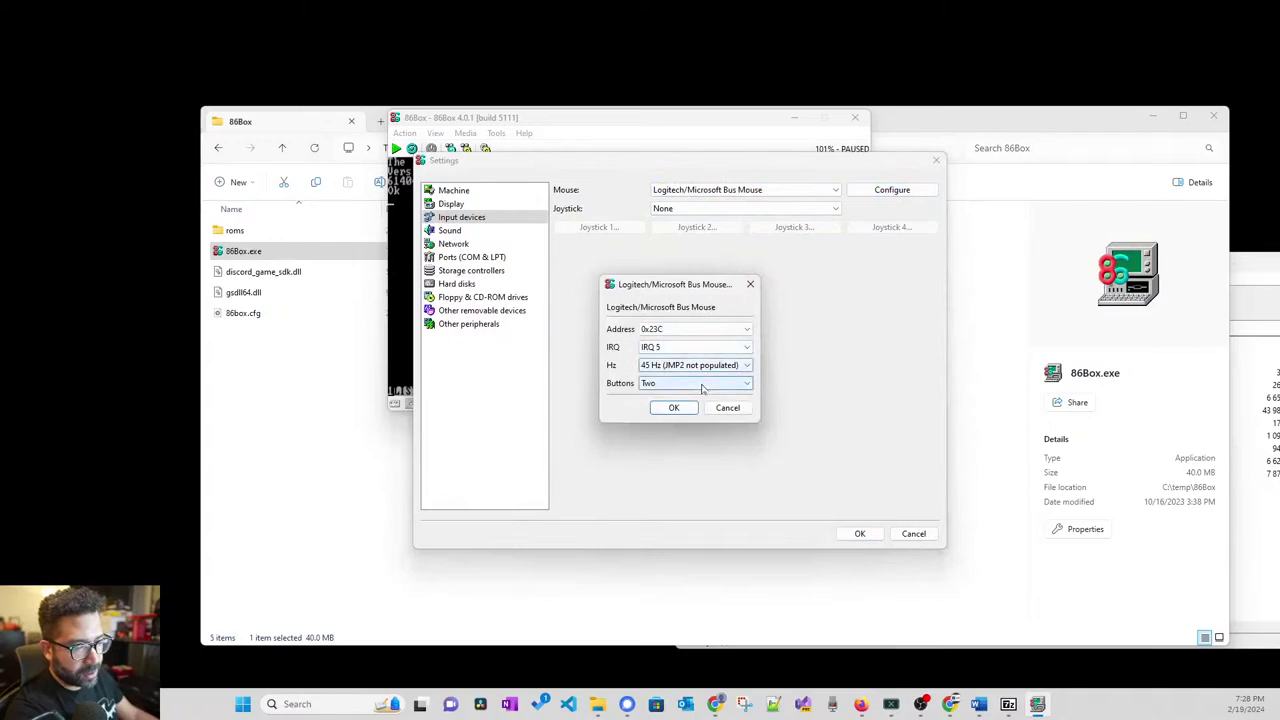
click(672, 366)
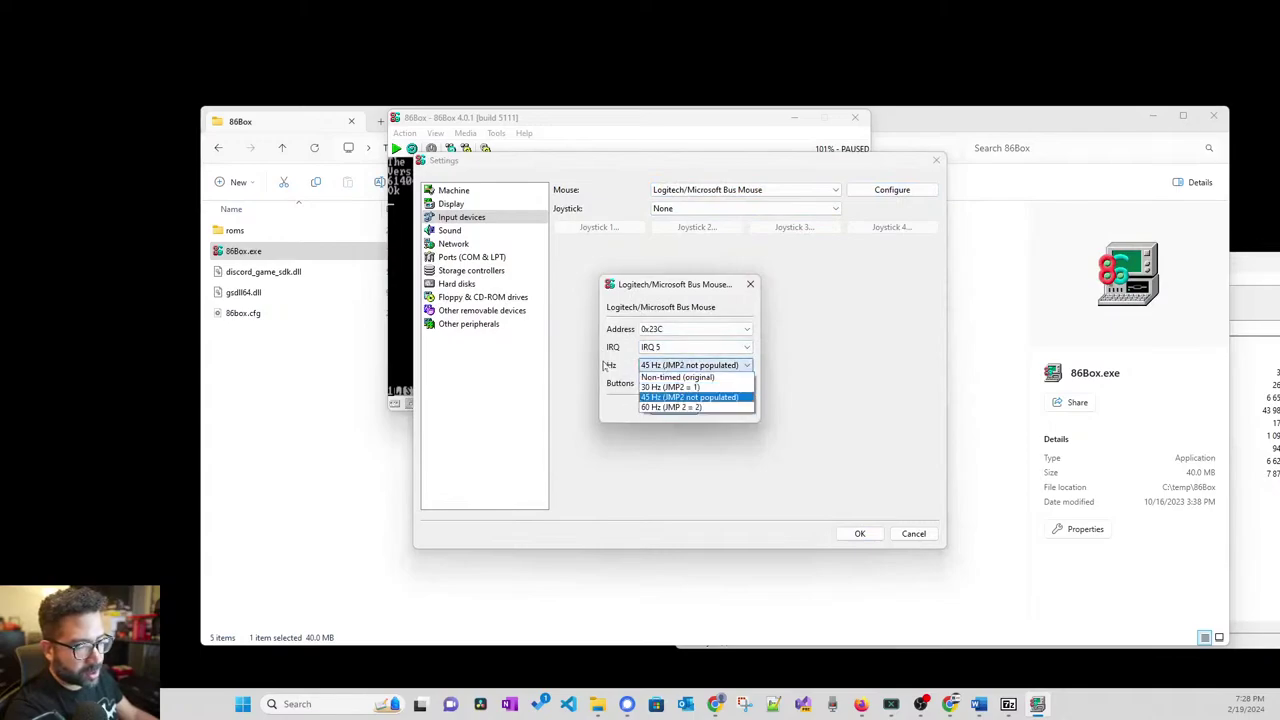
click(610, 335)
click(746, 407)
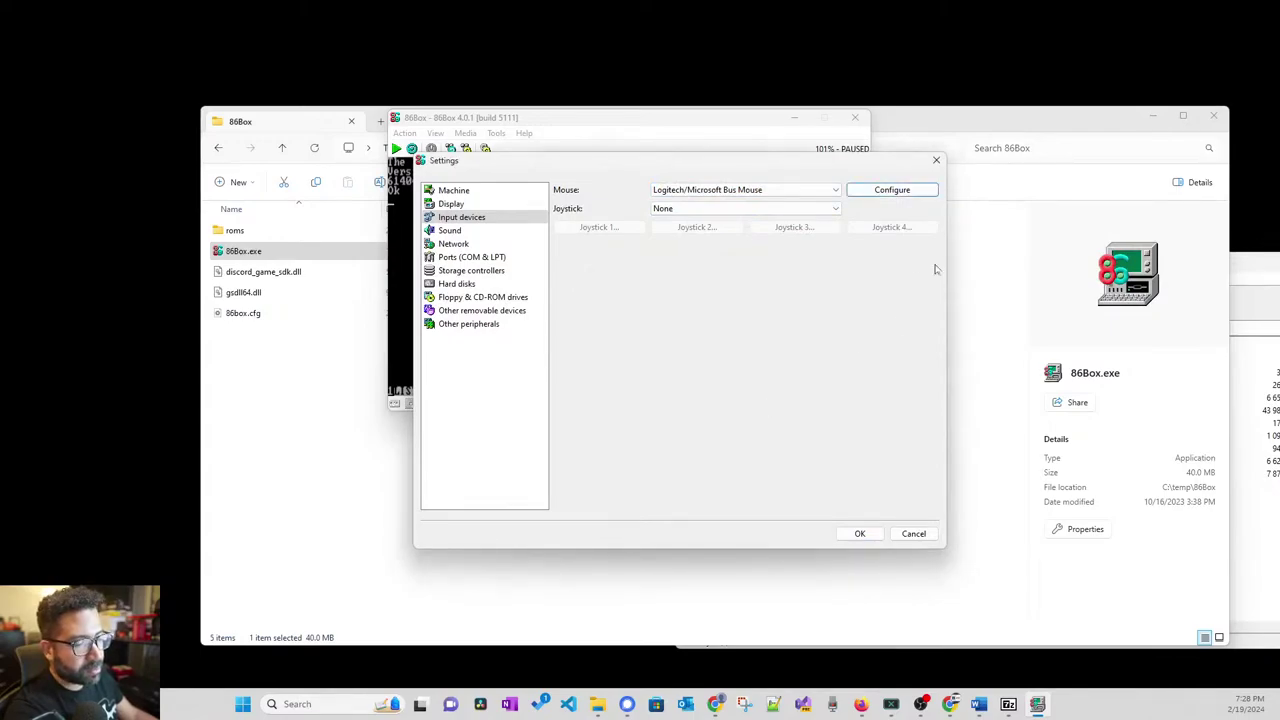
- Return the mouse to Standard PS/2 Mouse, leaving the joystick at None
click(740, 190)
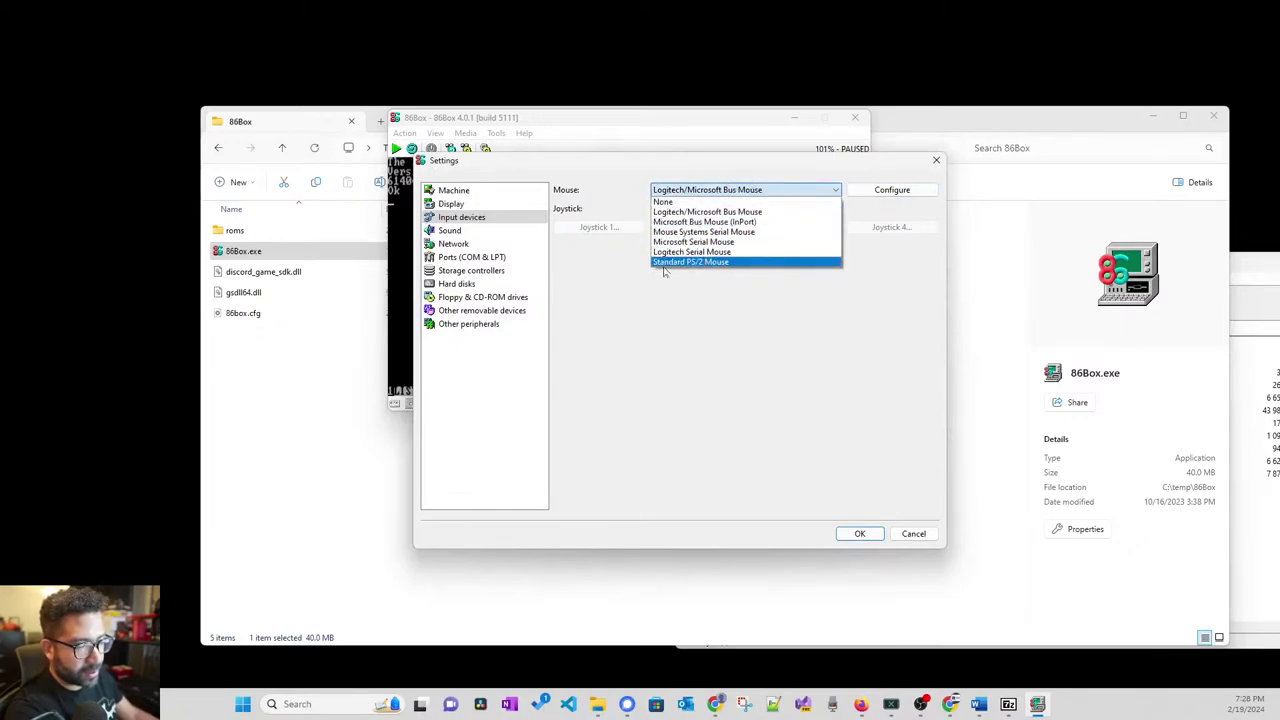
click(719, 263)
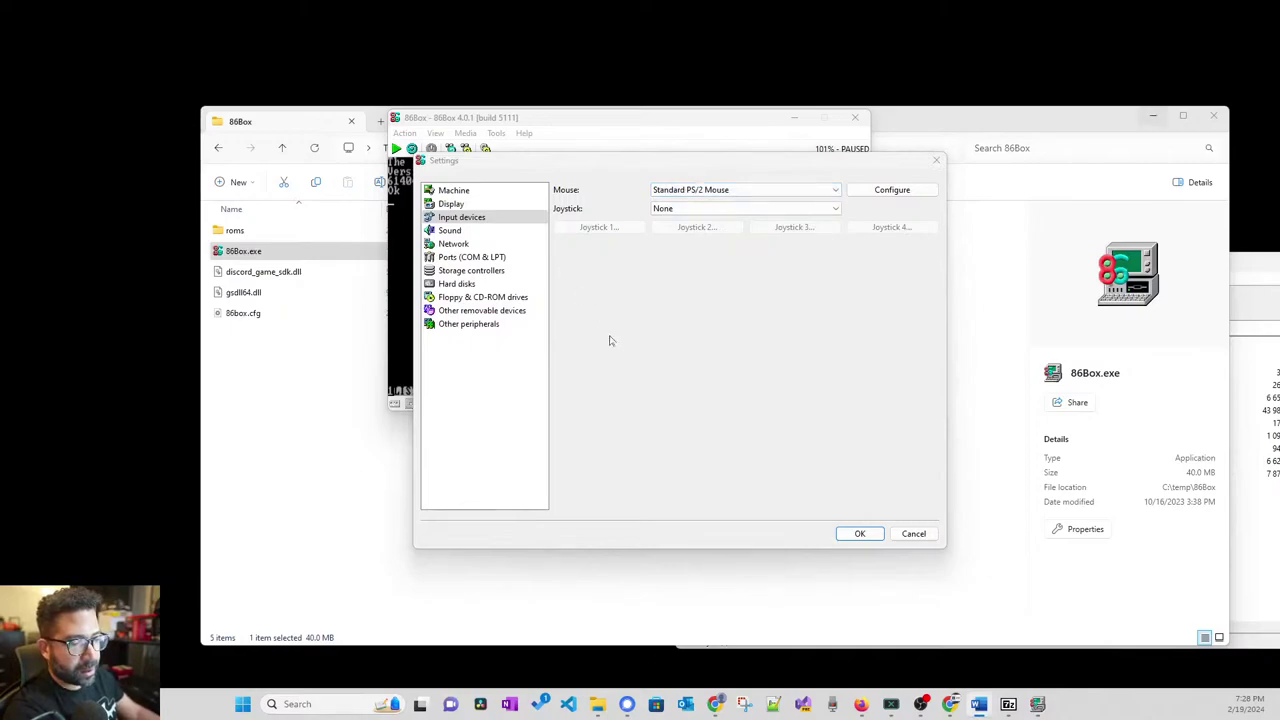
drag(612, 164, 672, 153)
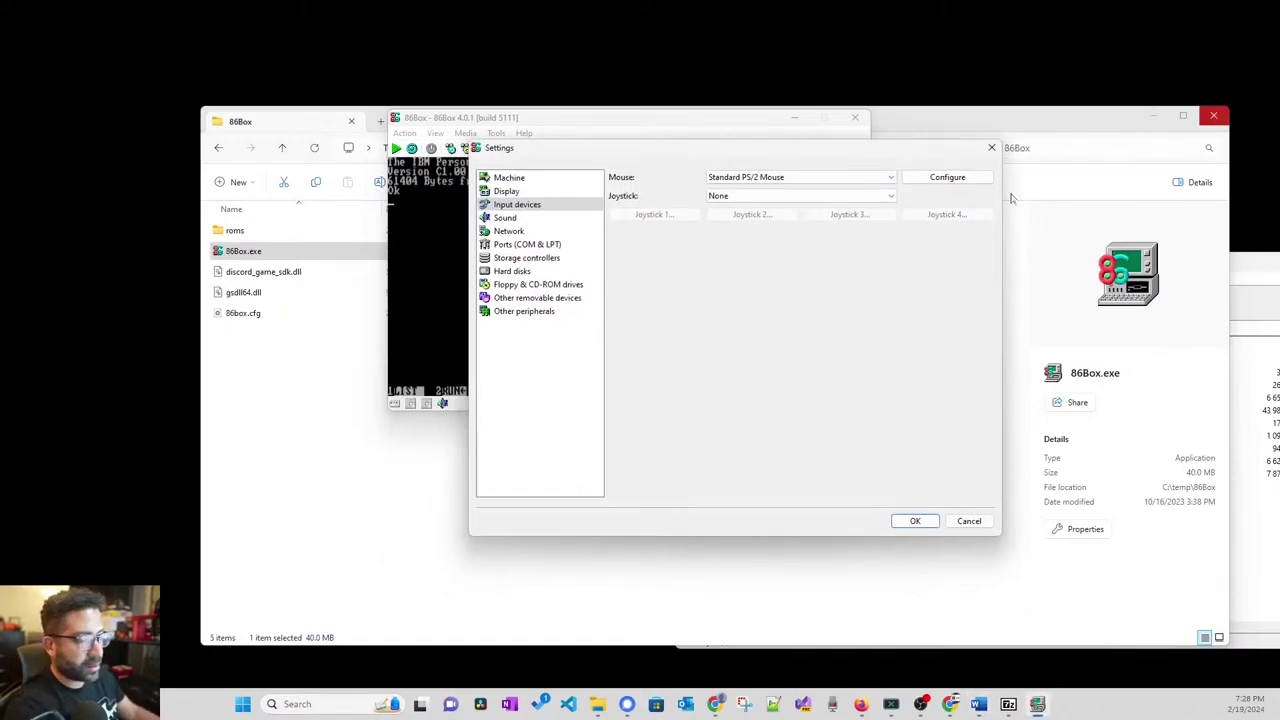
drag(671, 154, 619, 149)
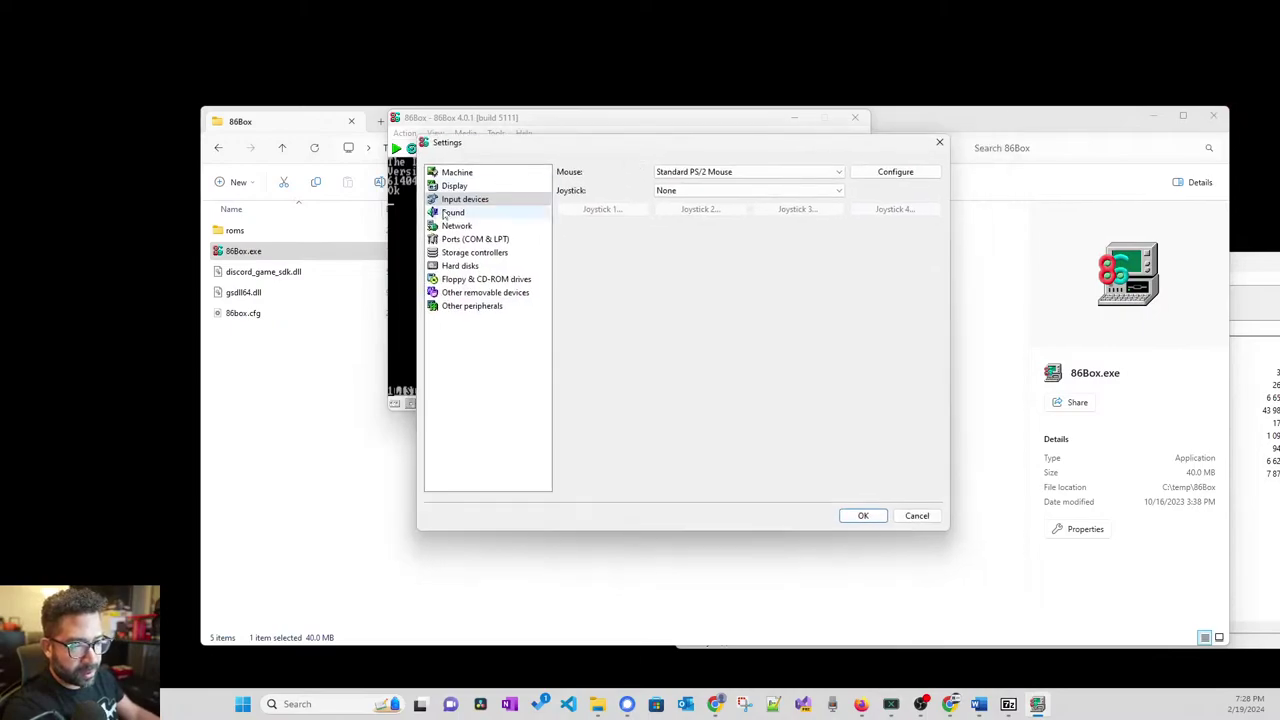
- Make sound card #1 the [ISA16] Sound Blaster 16 with default settings, then show the Network page
click(450, 213)
click(774, 174)
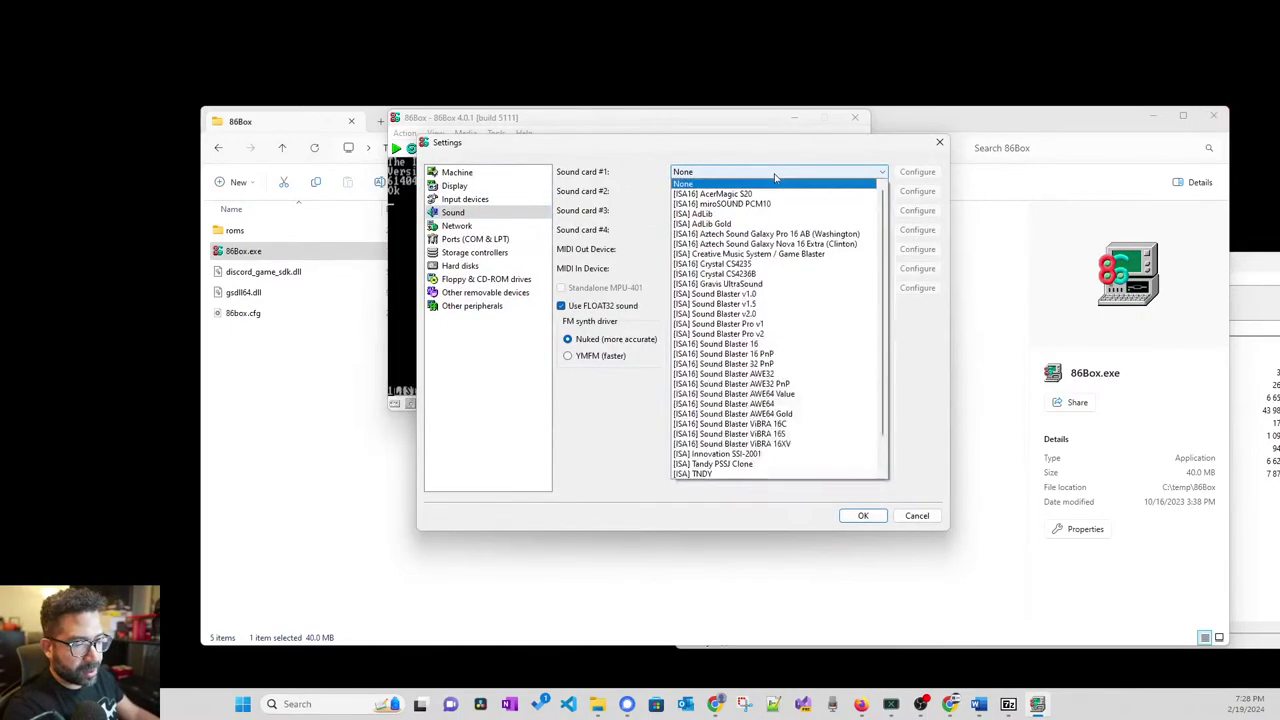
click(702, 346)
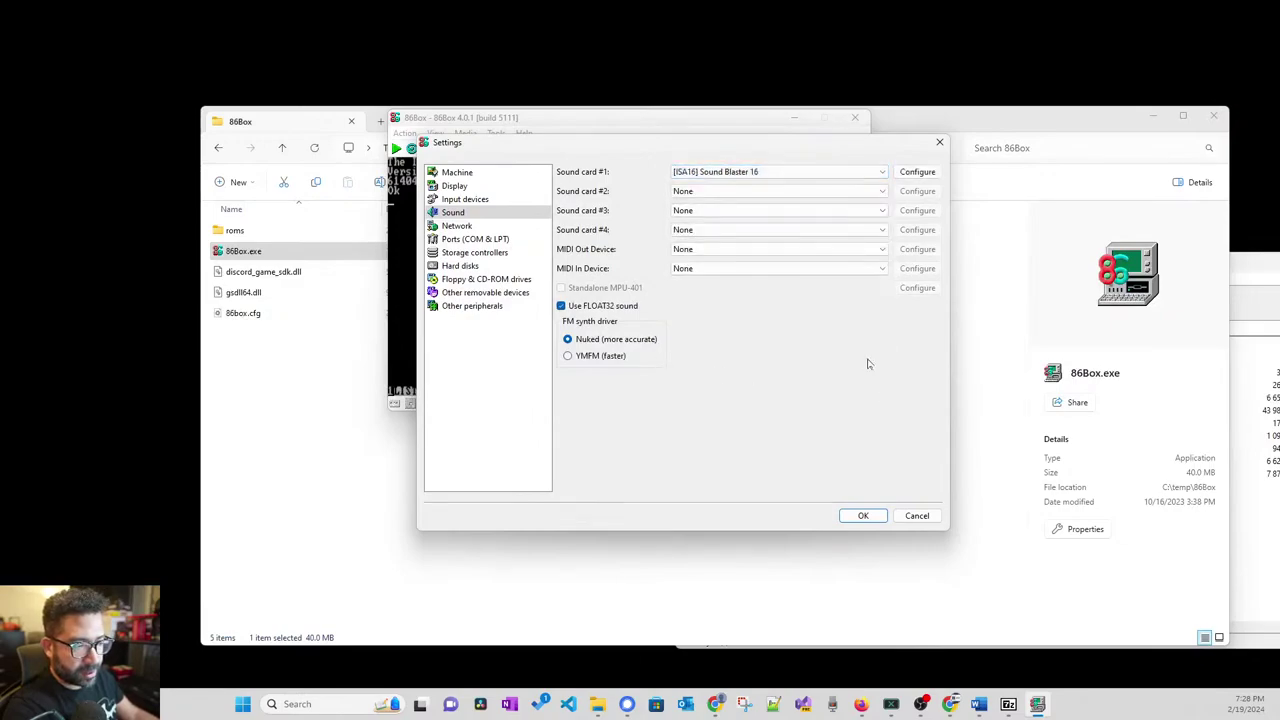
click(920, 172)
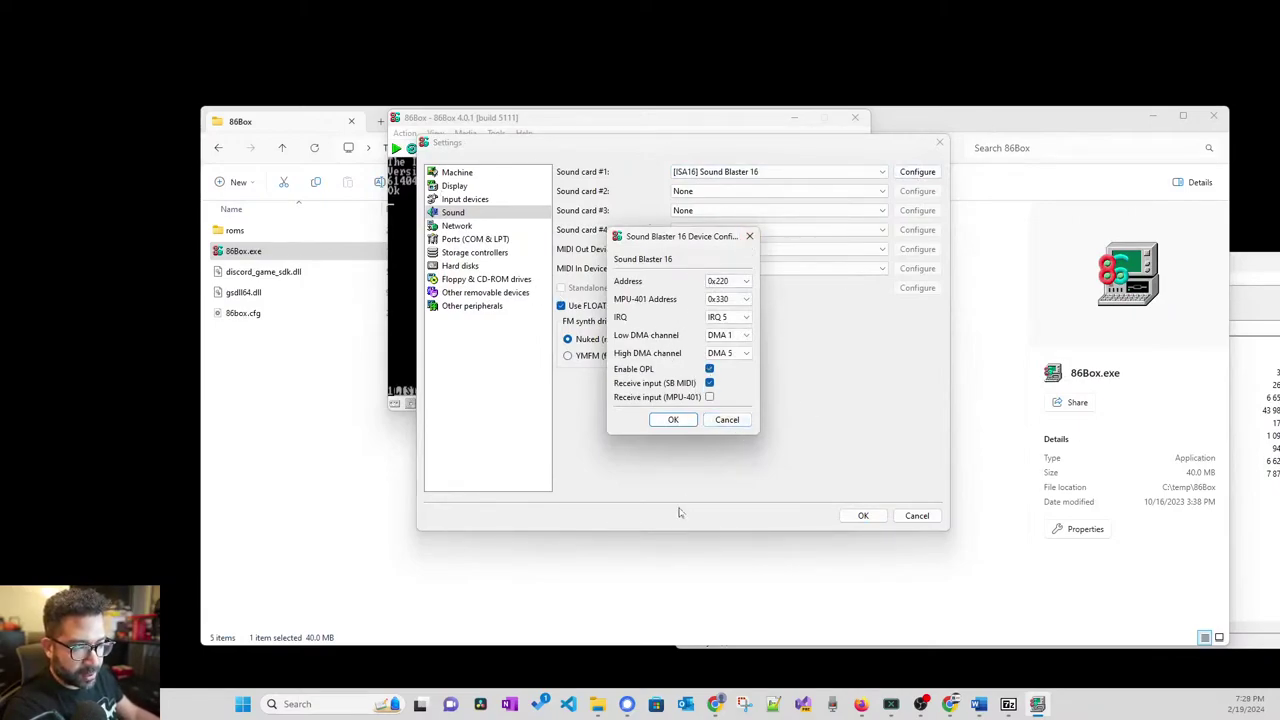
click(725, 420)
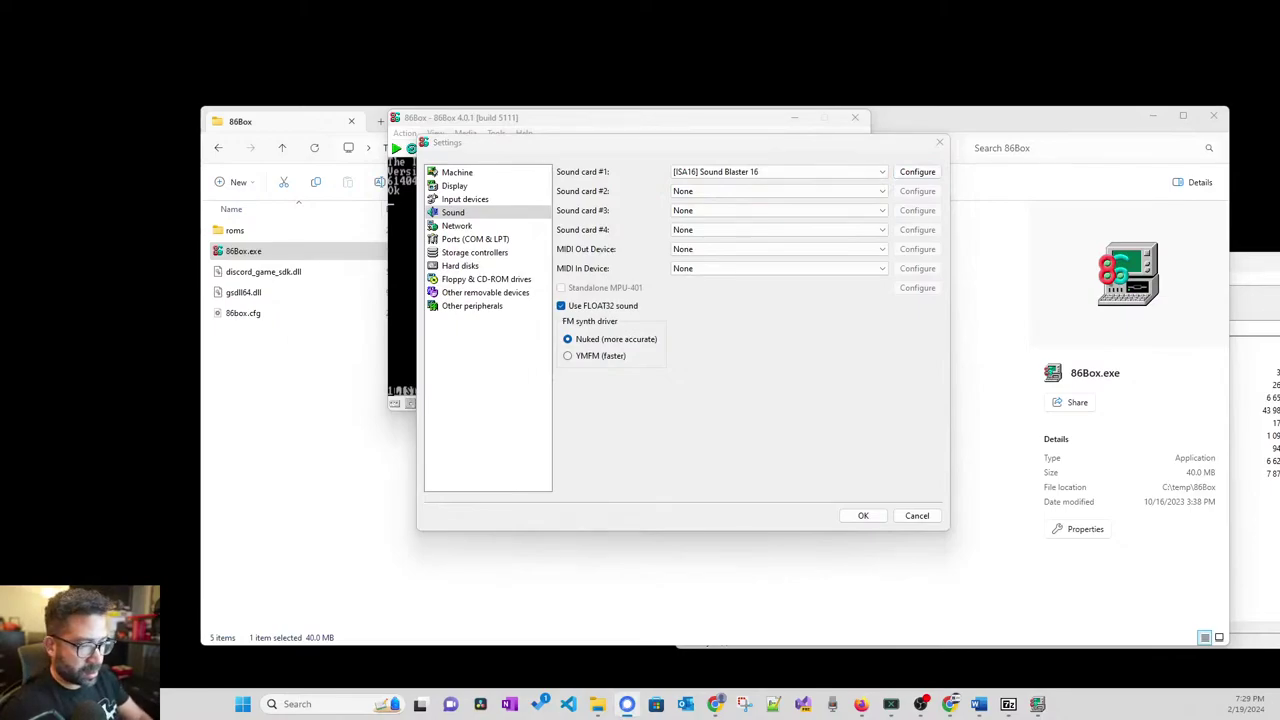
click(743, 394)
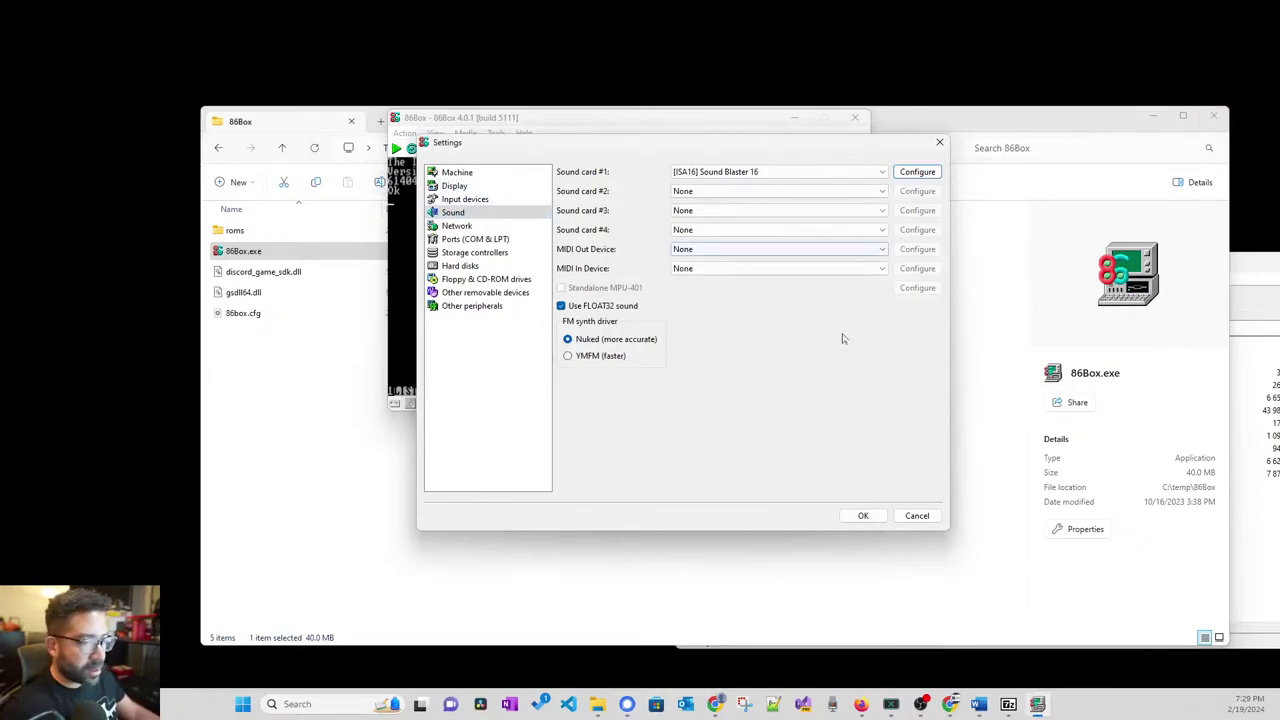
click(456, 225)
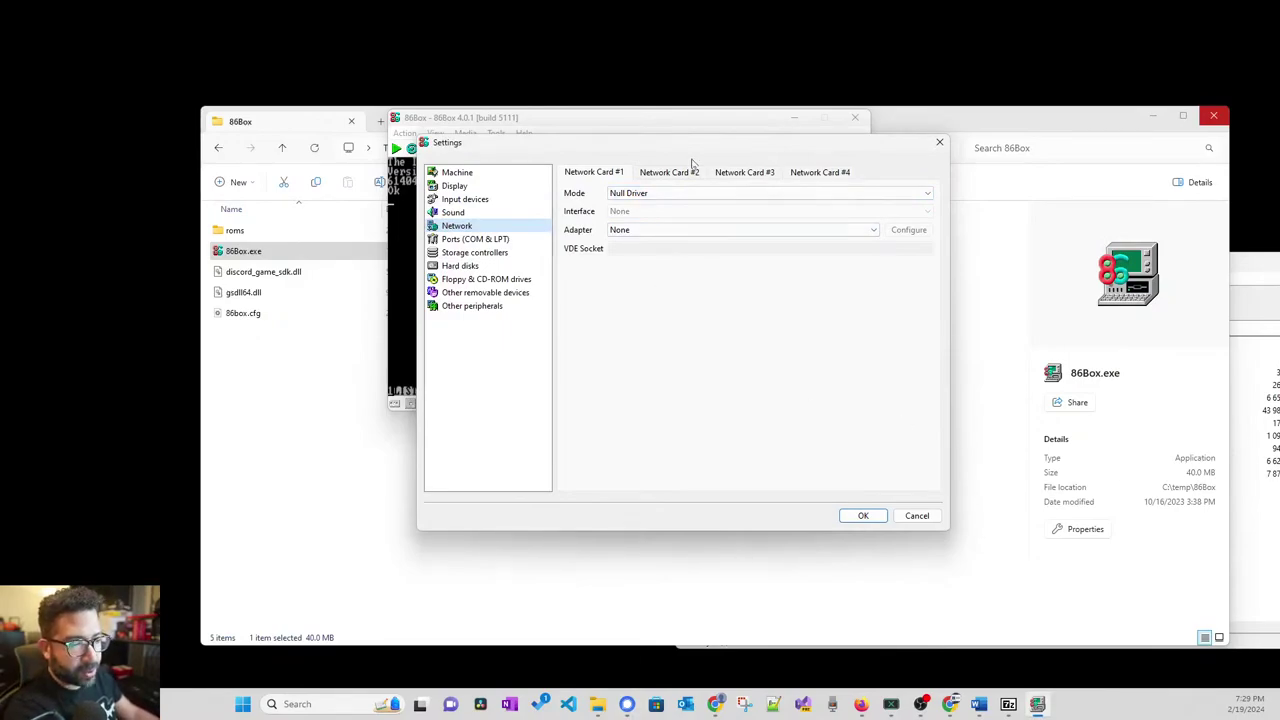
- Keep networking on Null Driver and go via Ports (COM & LPT) to Storage controllers
drag(734, 139, 675, 129)
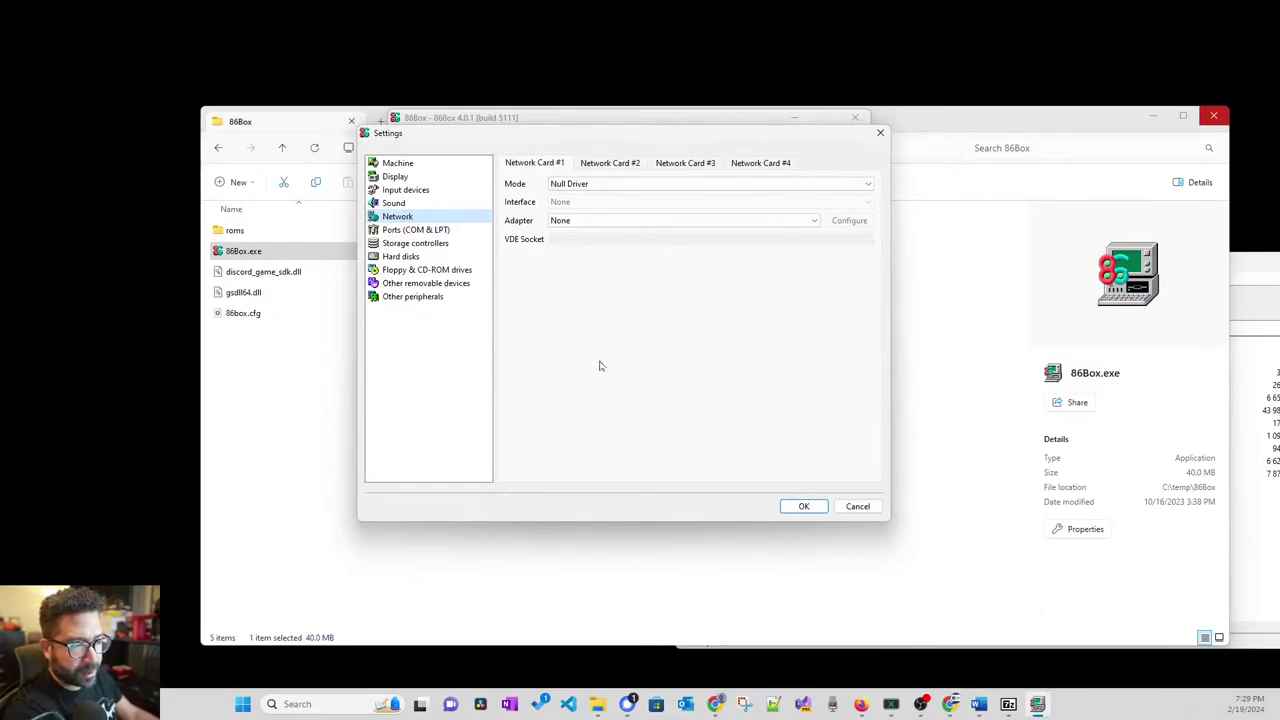
drag(692, 140, 855, 145)
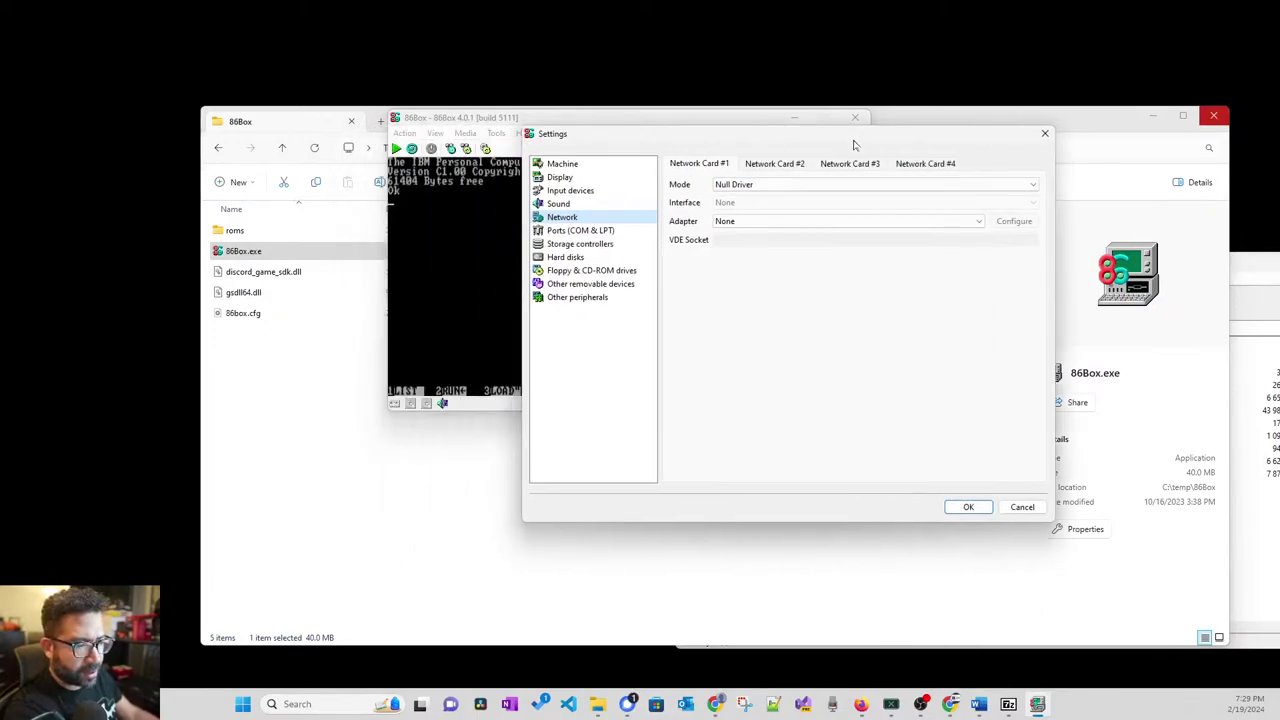
drag(776, 141, 963, 183)
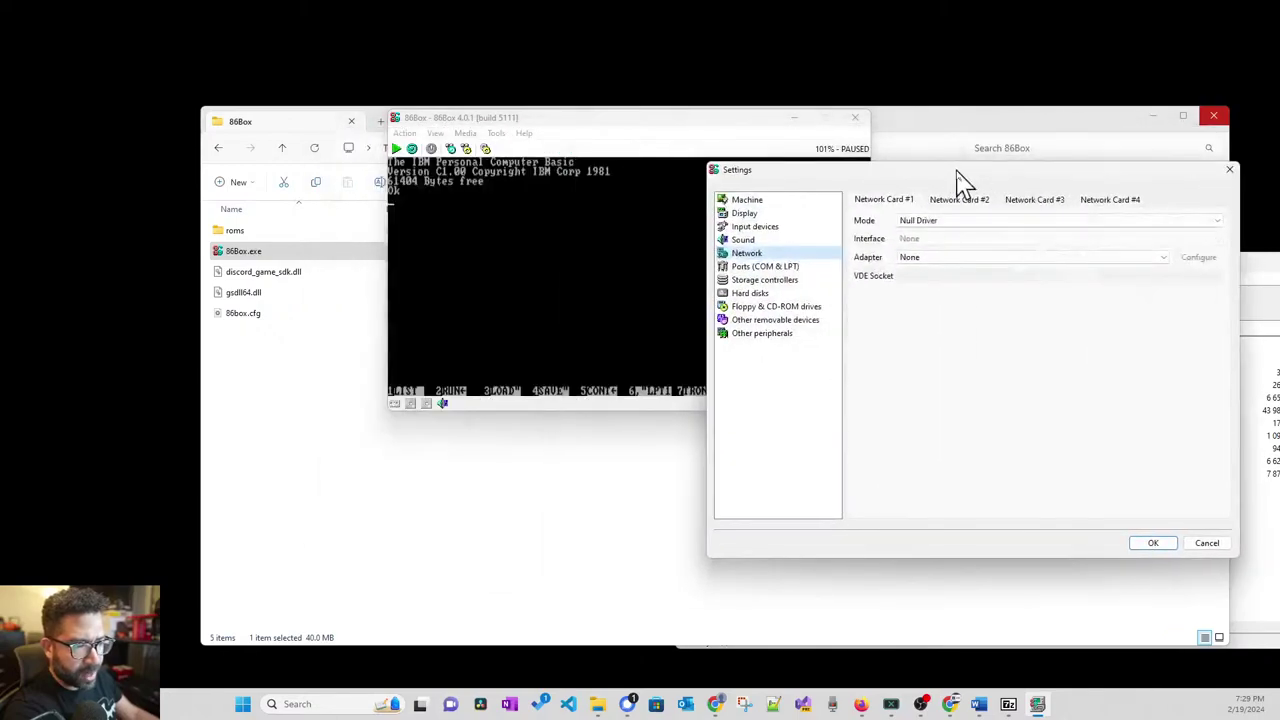
drag(883, 179, 555, 140)
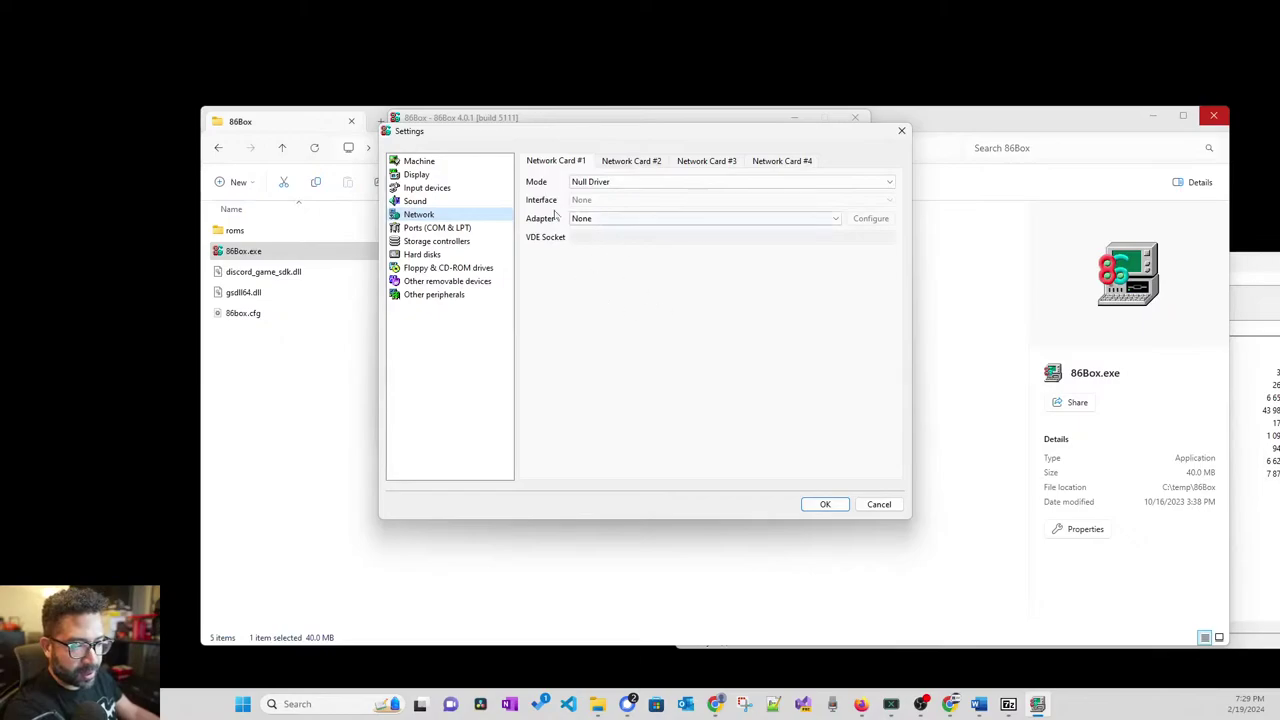
click(418, 231)
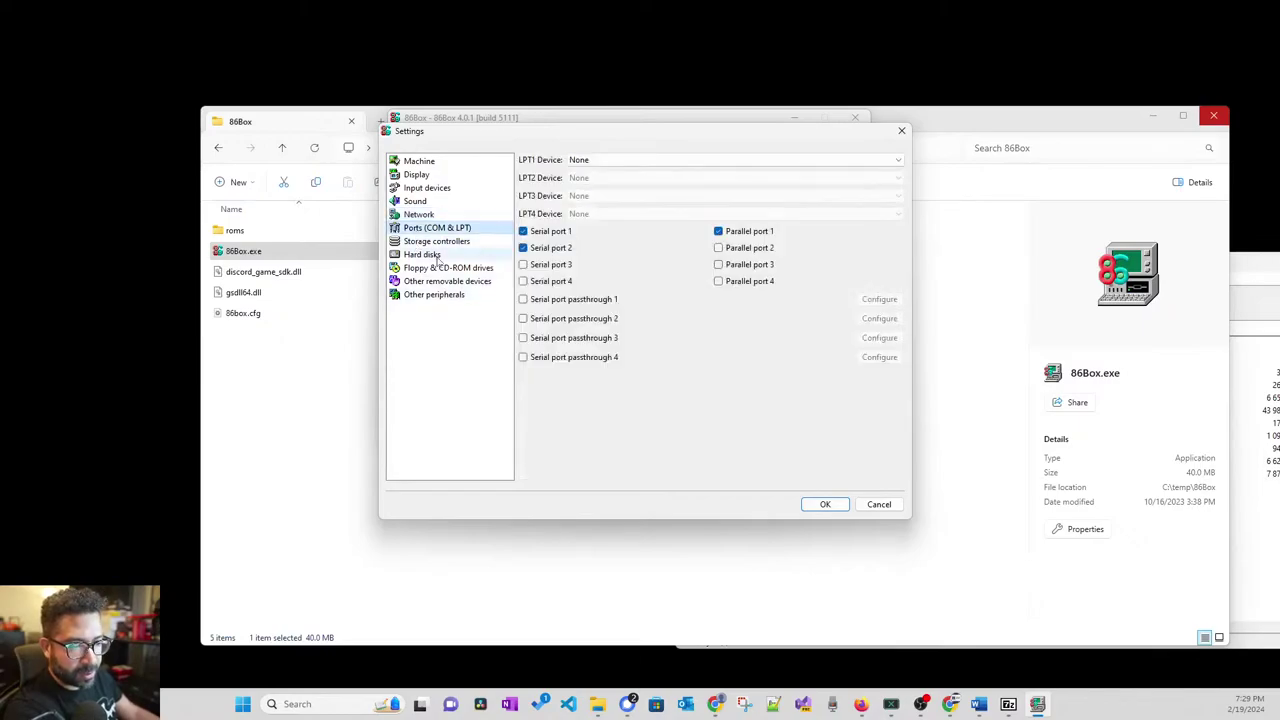
click(447, 246)
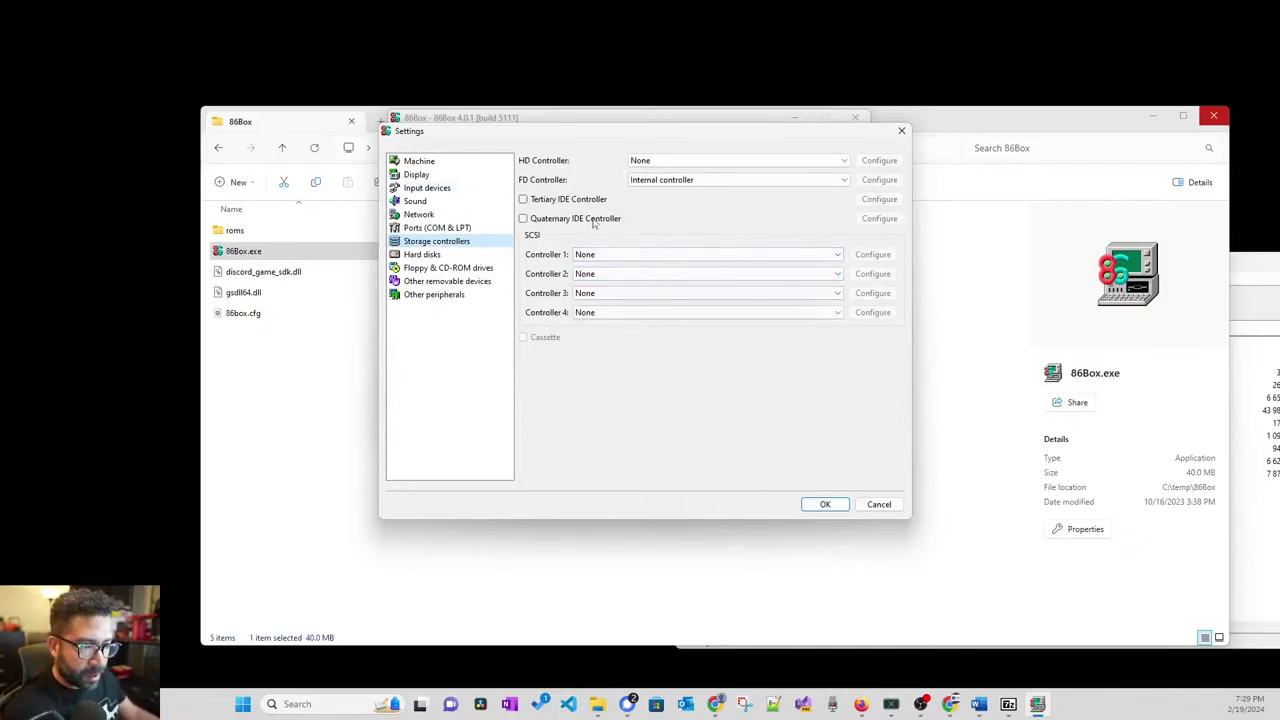
- Start a new hard disk image, saving it as DOS.vhd in C:/temp/86Box
click(437, 256)
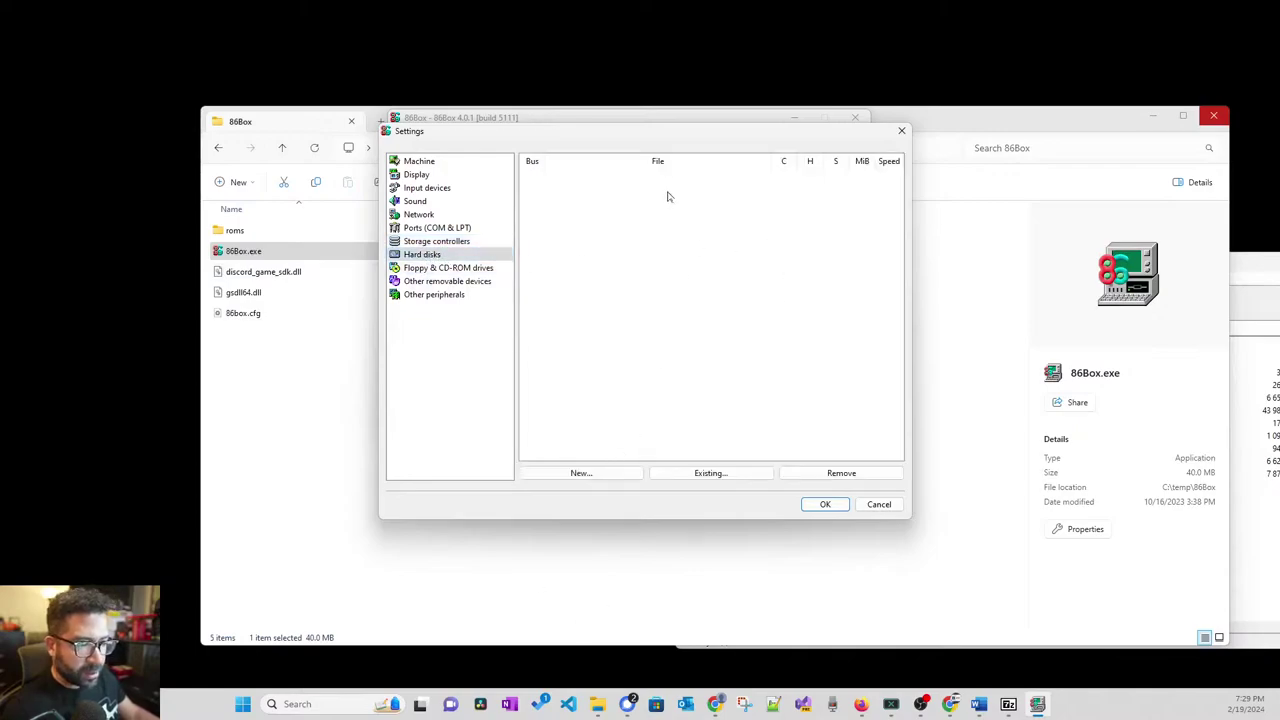
drag(651, 134, 701, 144)
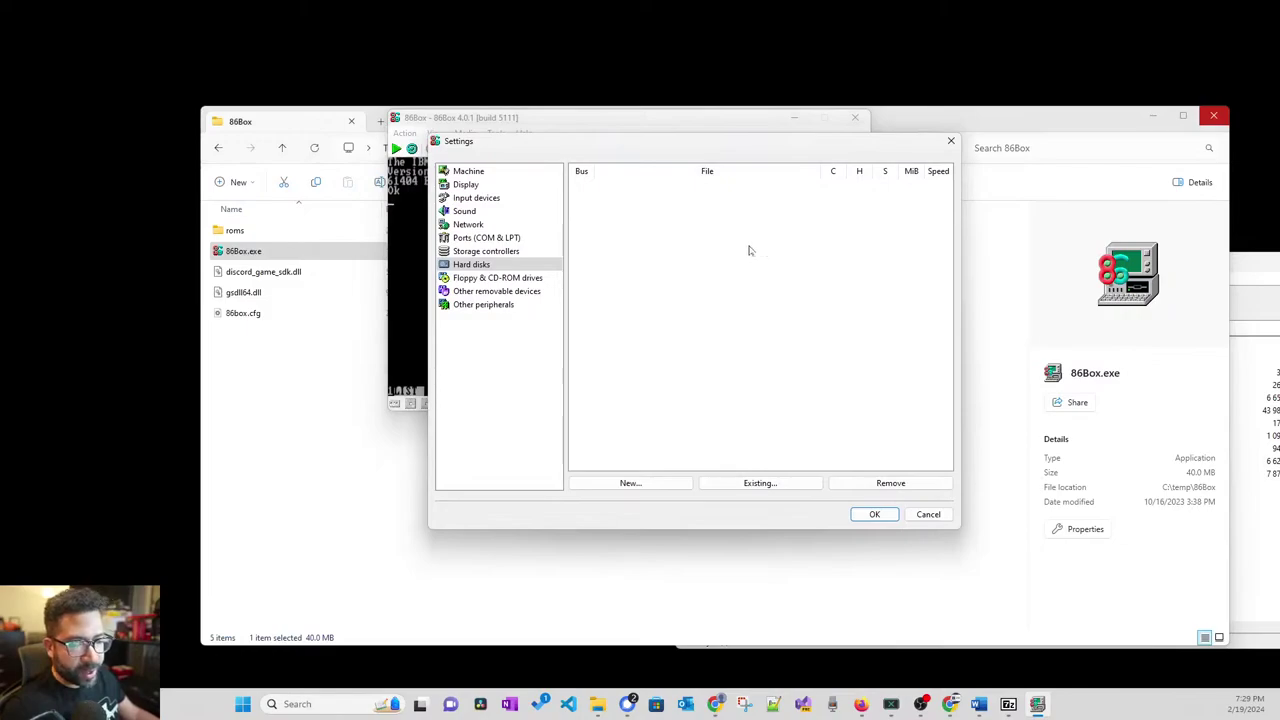
click(629, 483)
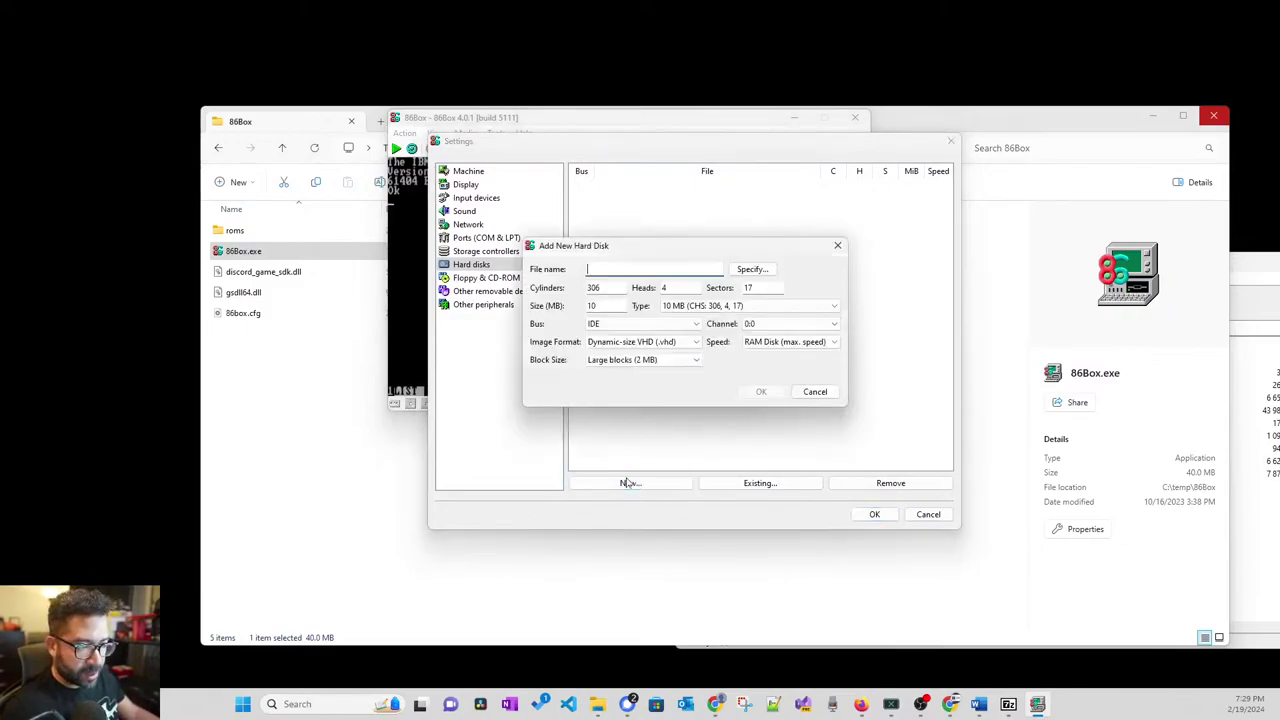
click(751, 269)
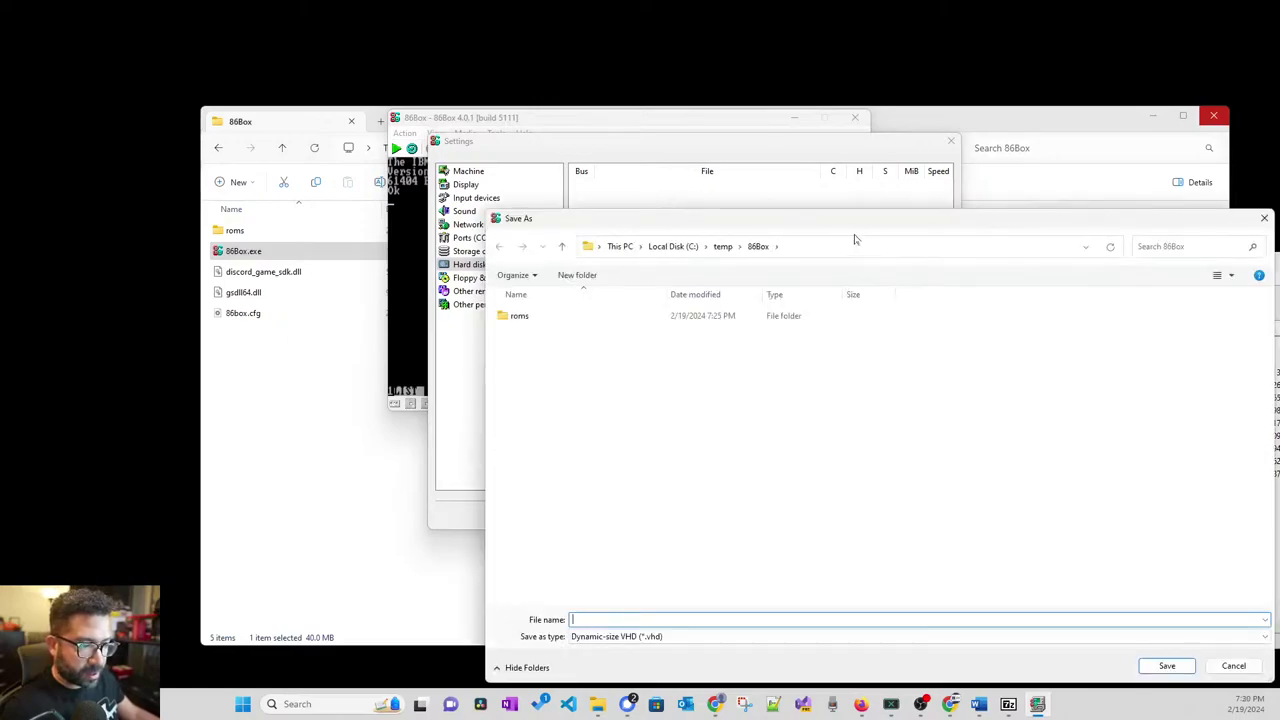
drag(846, 223, 744, 192)
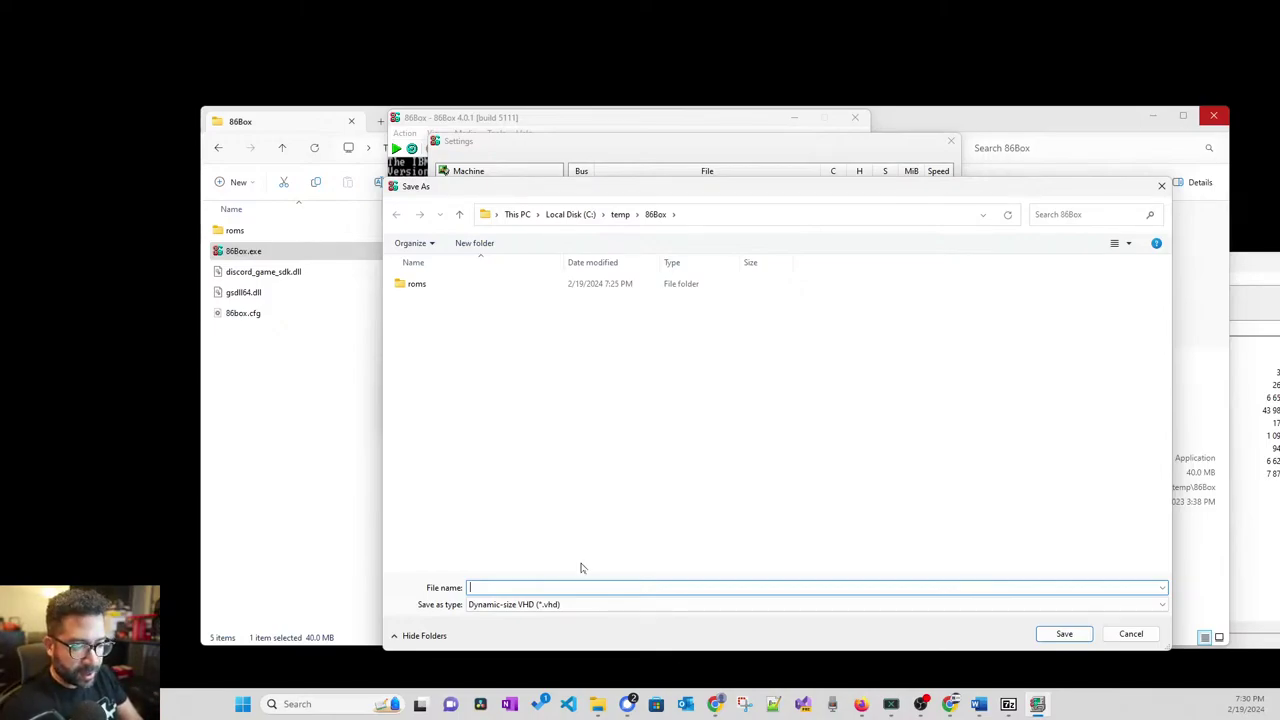
text(DOS)
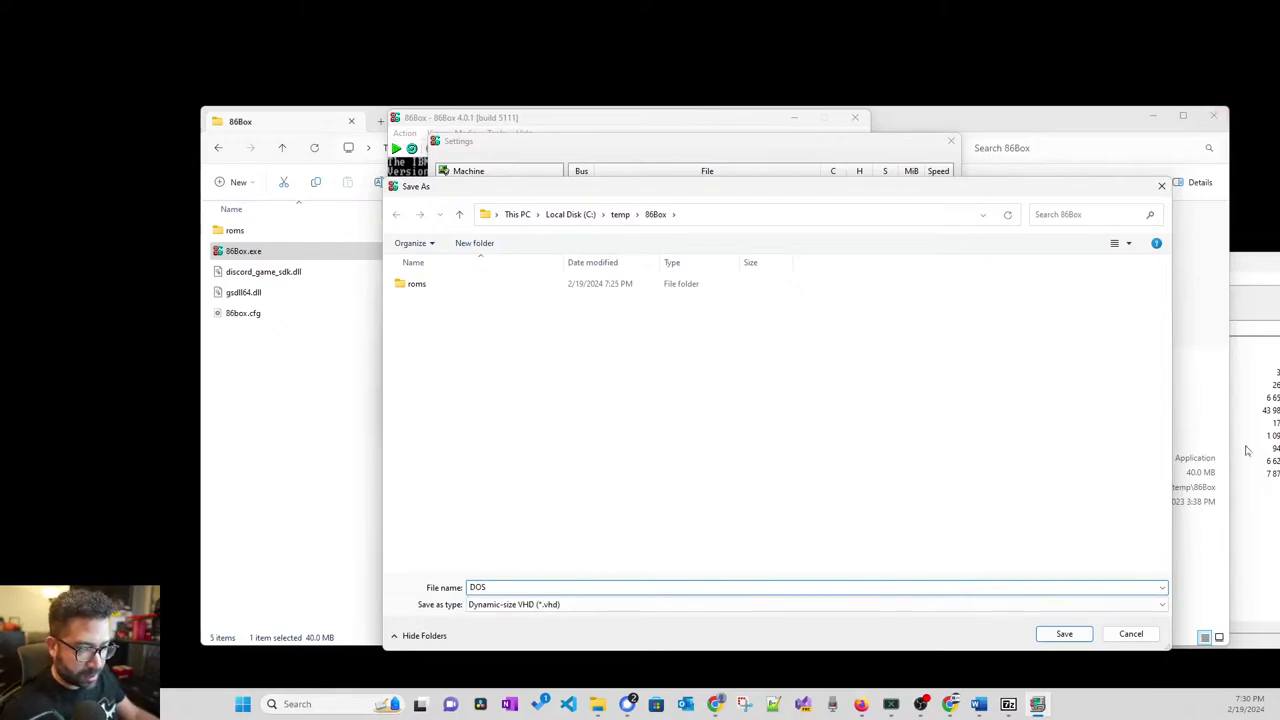
click(1064, 634)
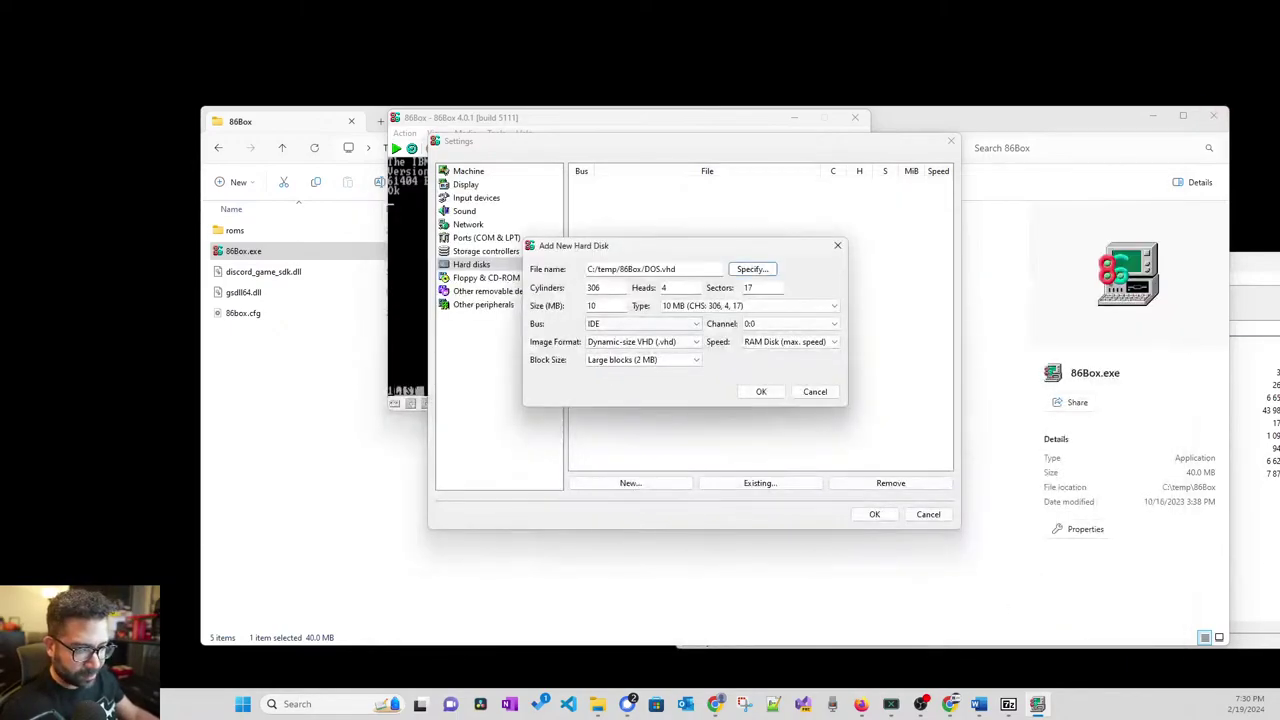
- Set the DOS.vhd size to 1024 MB and create it
double_click(592, 306)
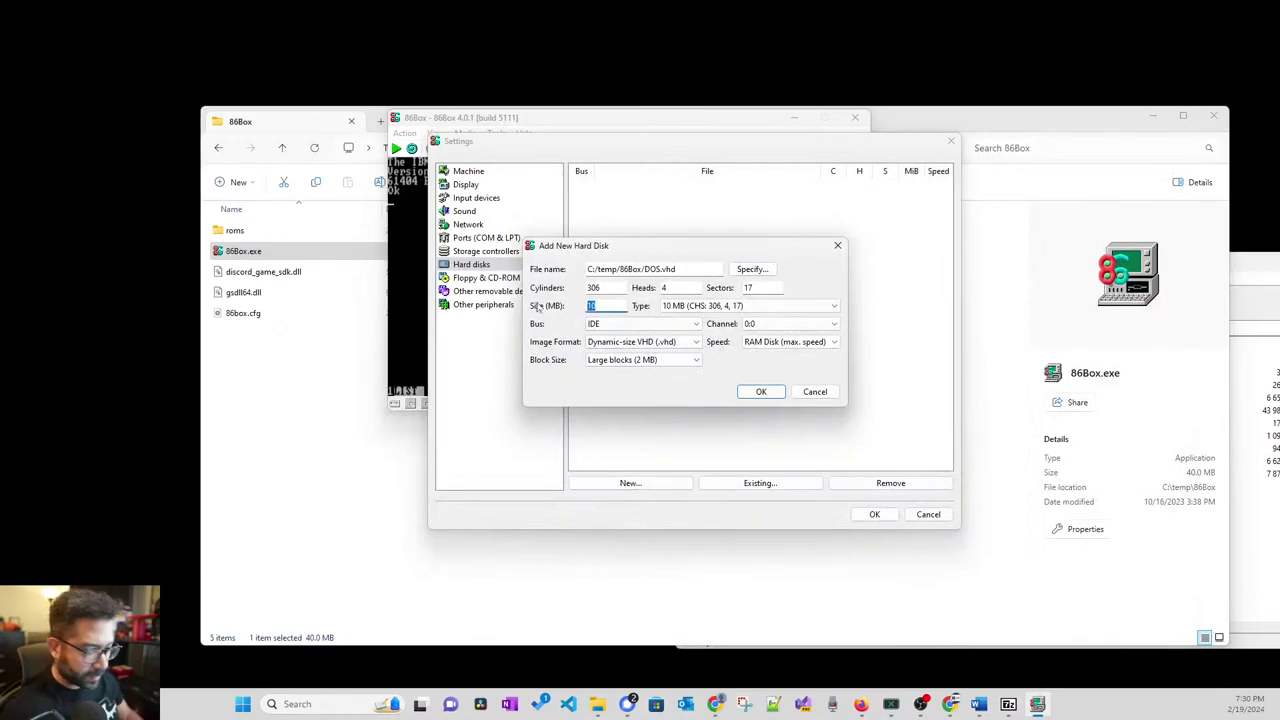
text(104)
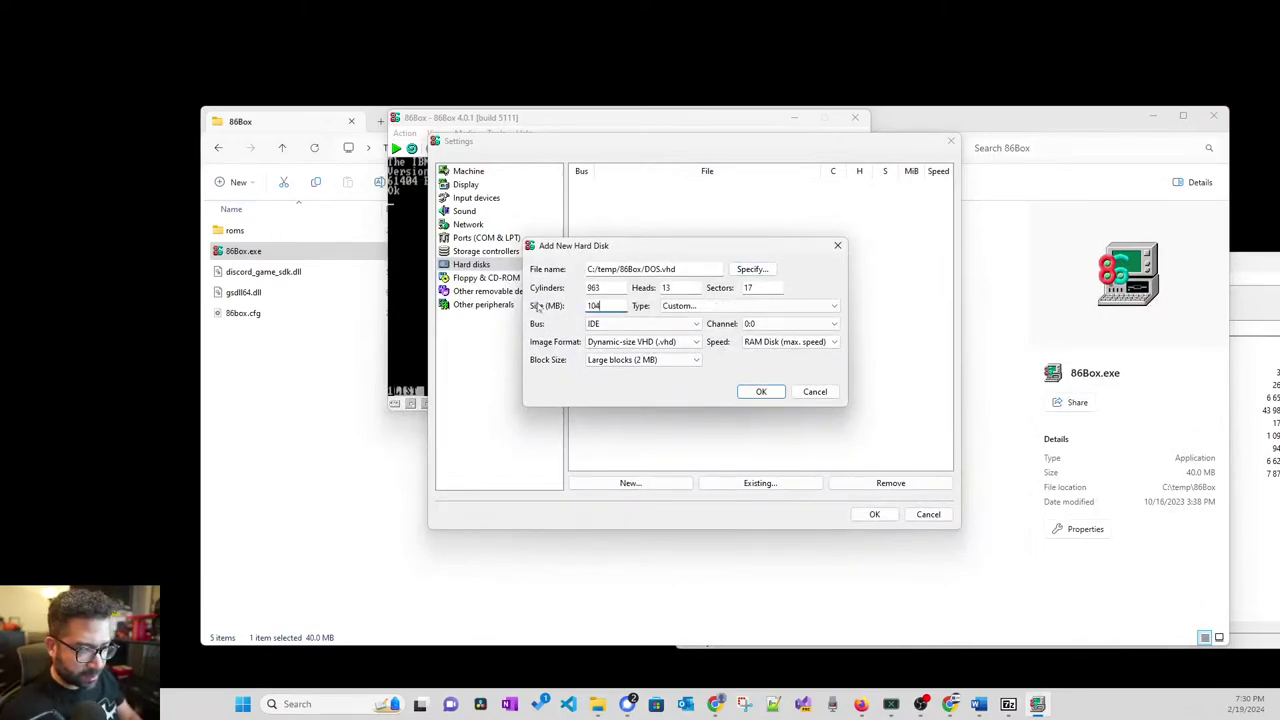
key(BackSpace)
text(24)
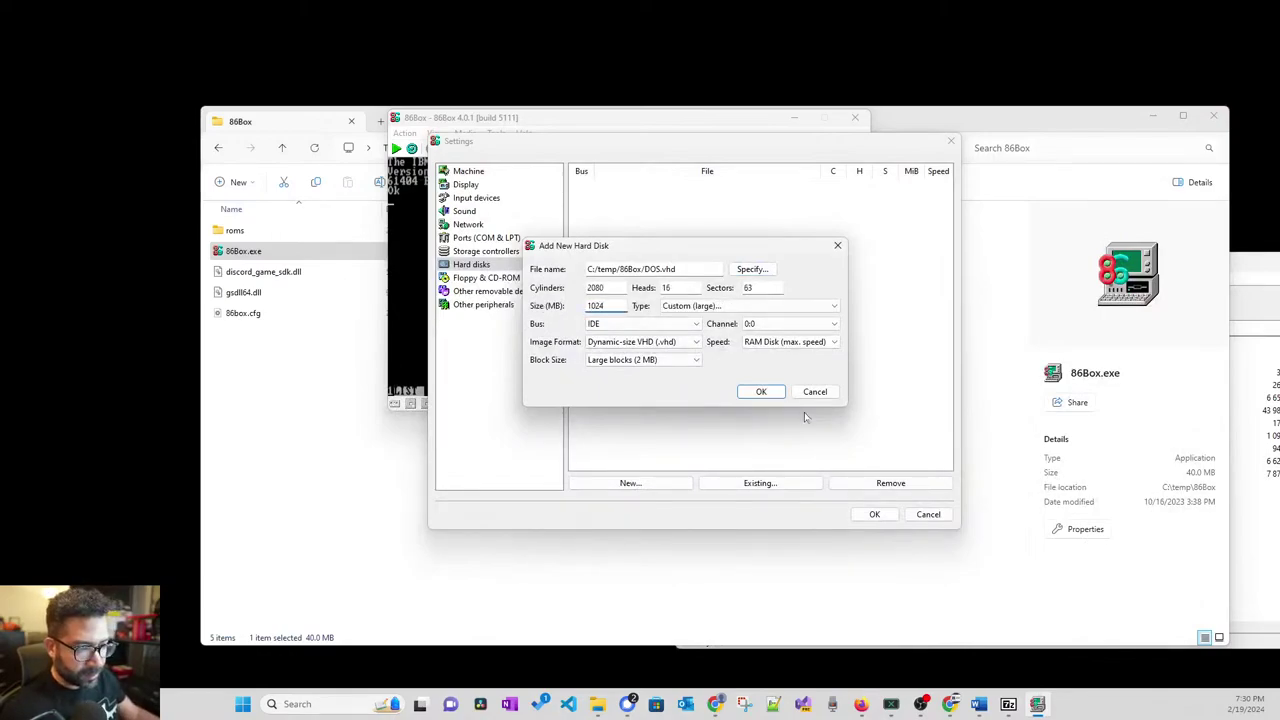
click(761, 395)
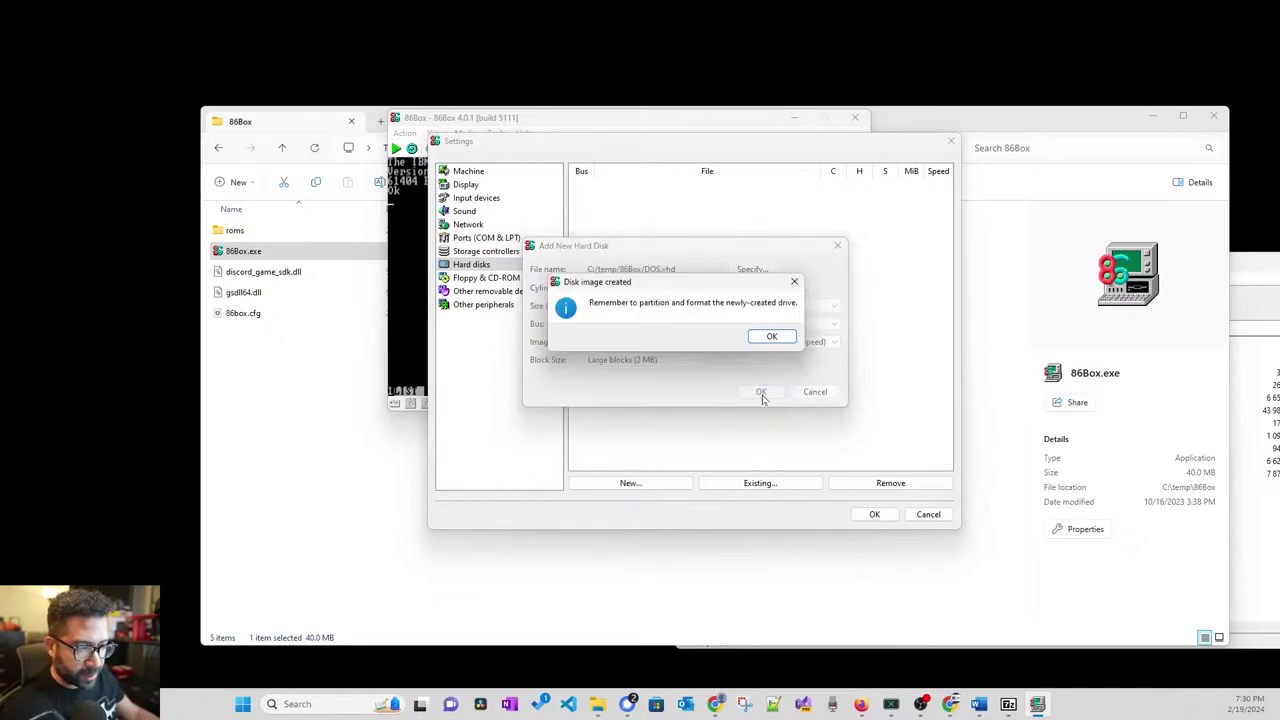
click(766, 337)
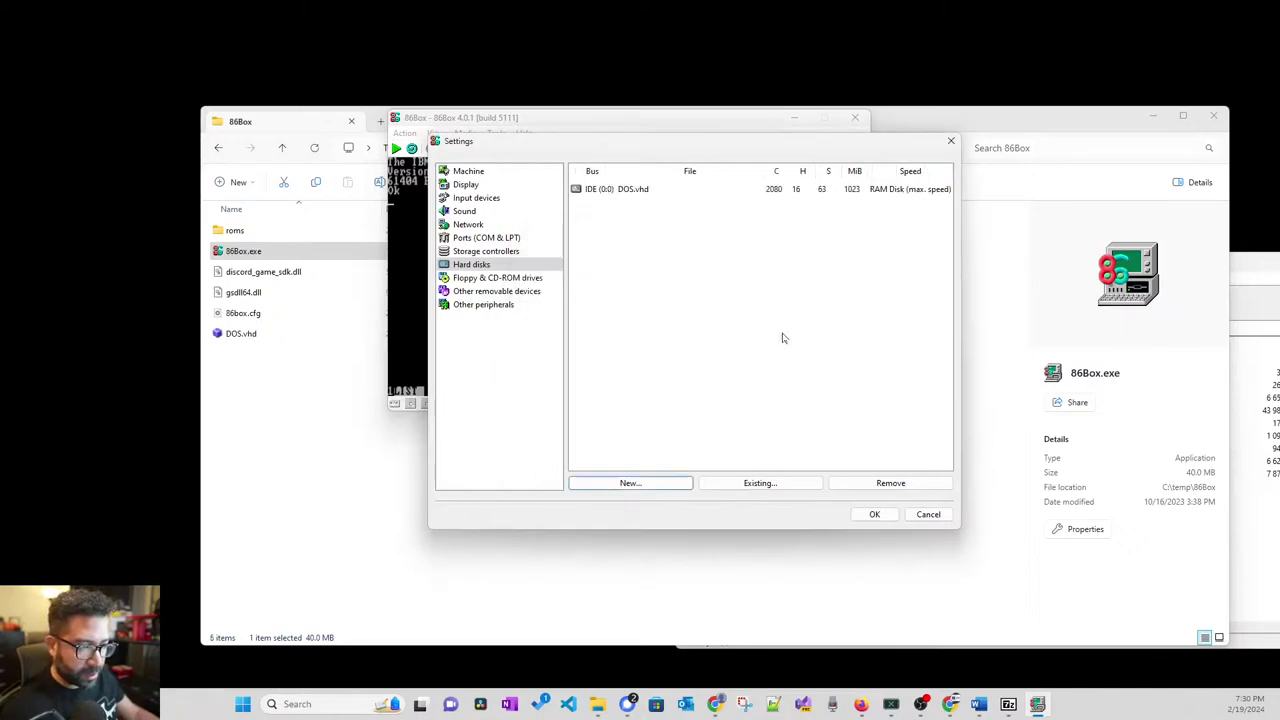
- Create a second 1024 MB hard disk image named Win95.vhd
click(641, 488)
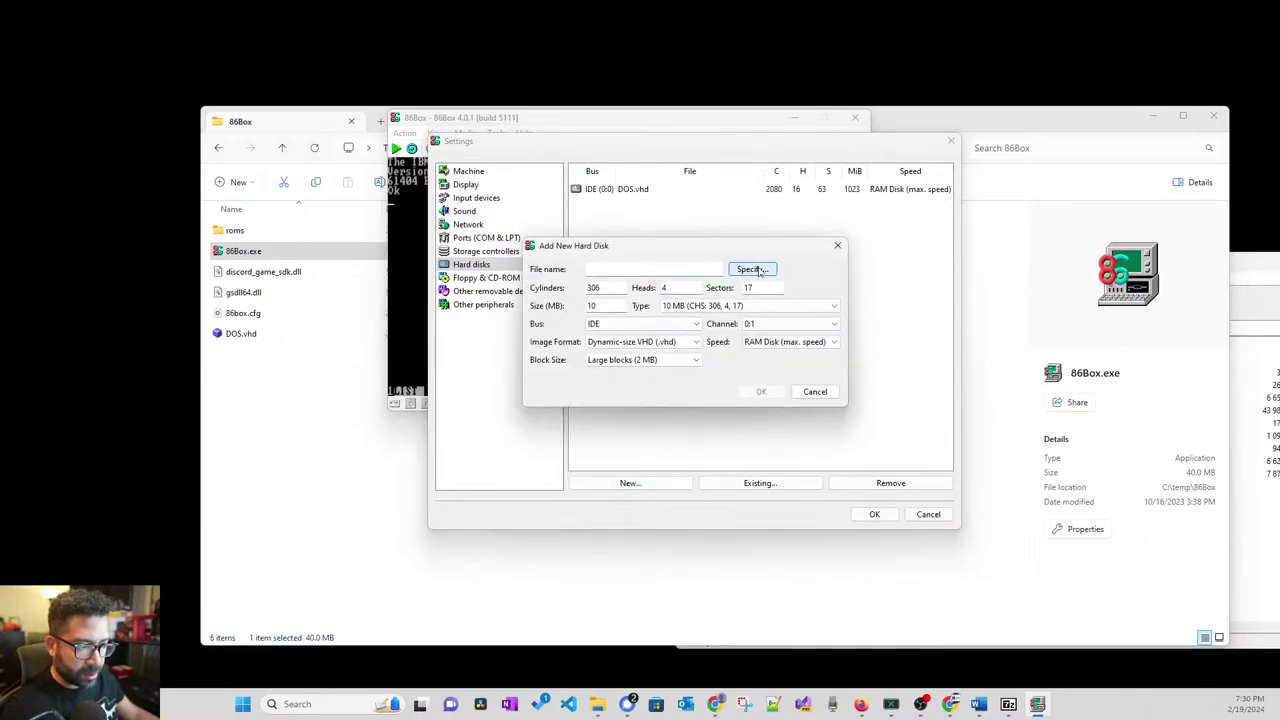
click(752, 269)
text(Win)
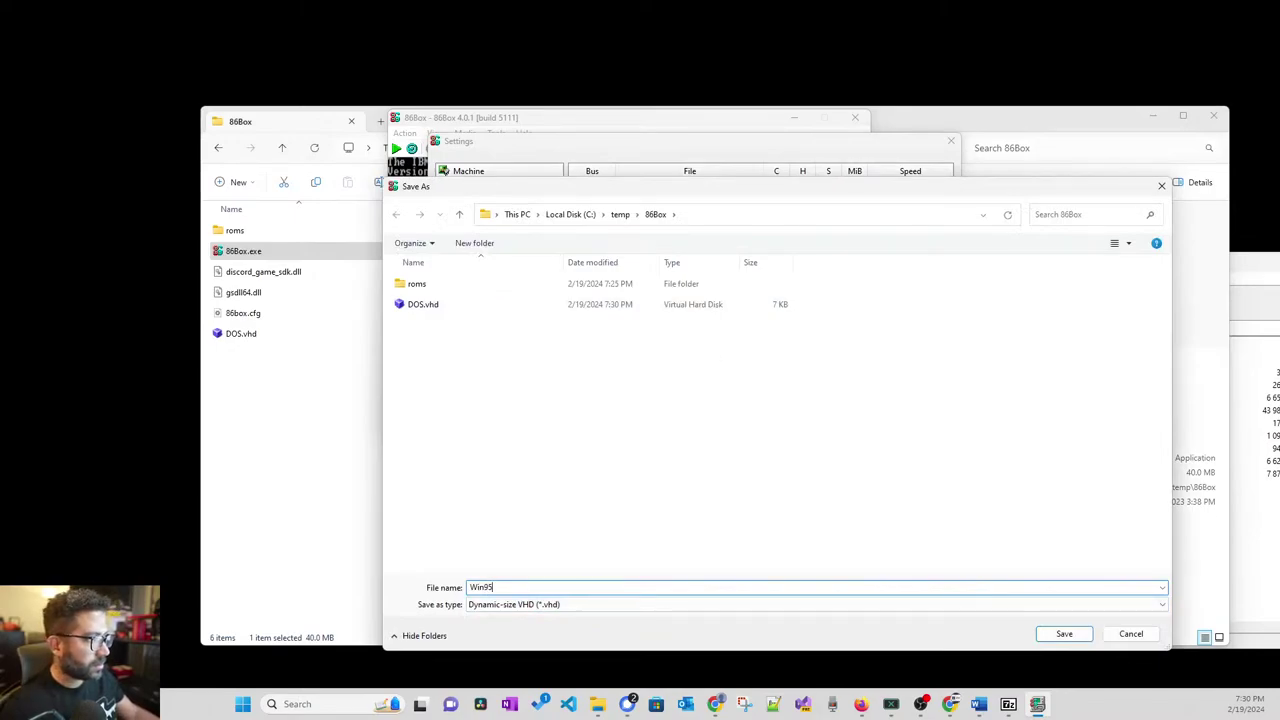
text(95)
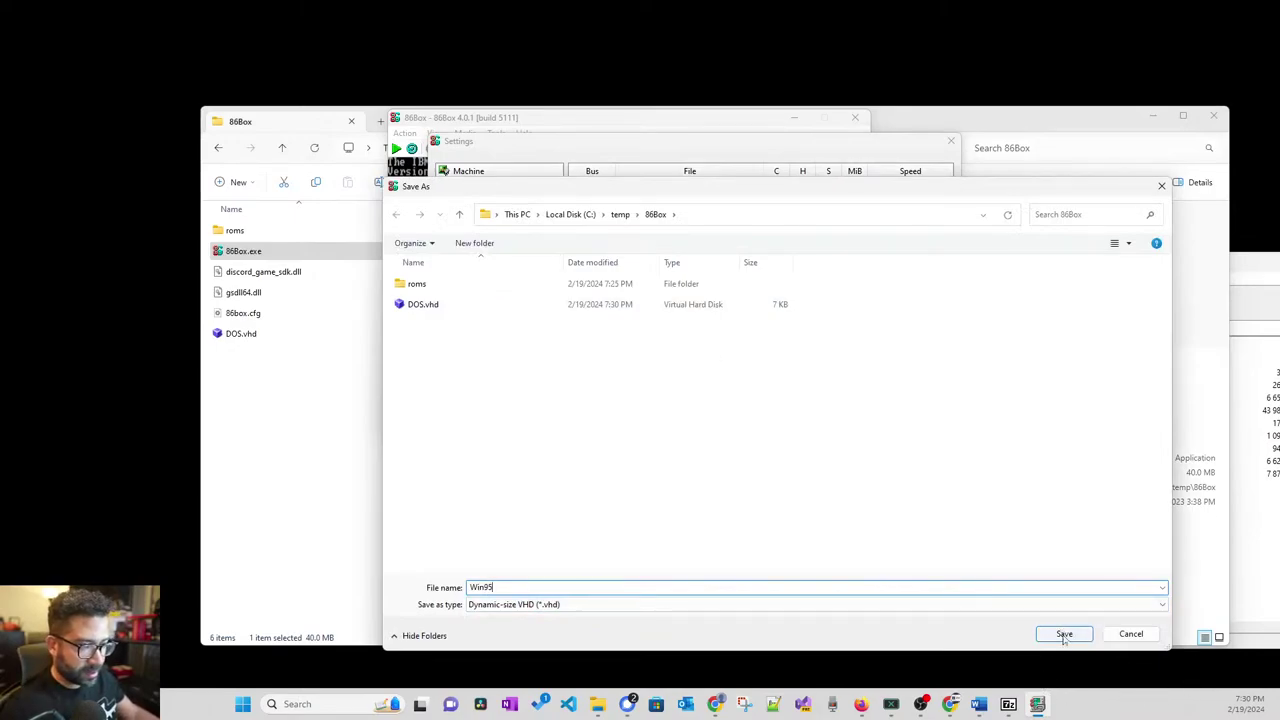
click(1064, 633)
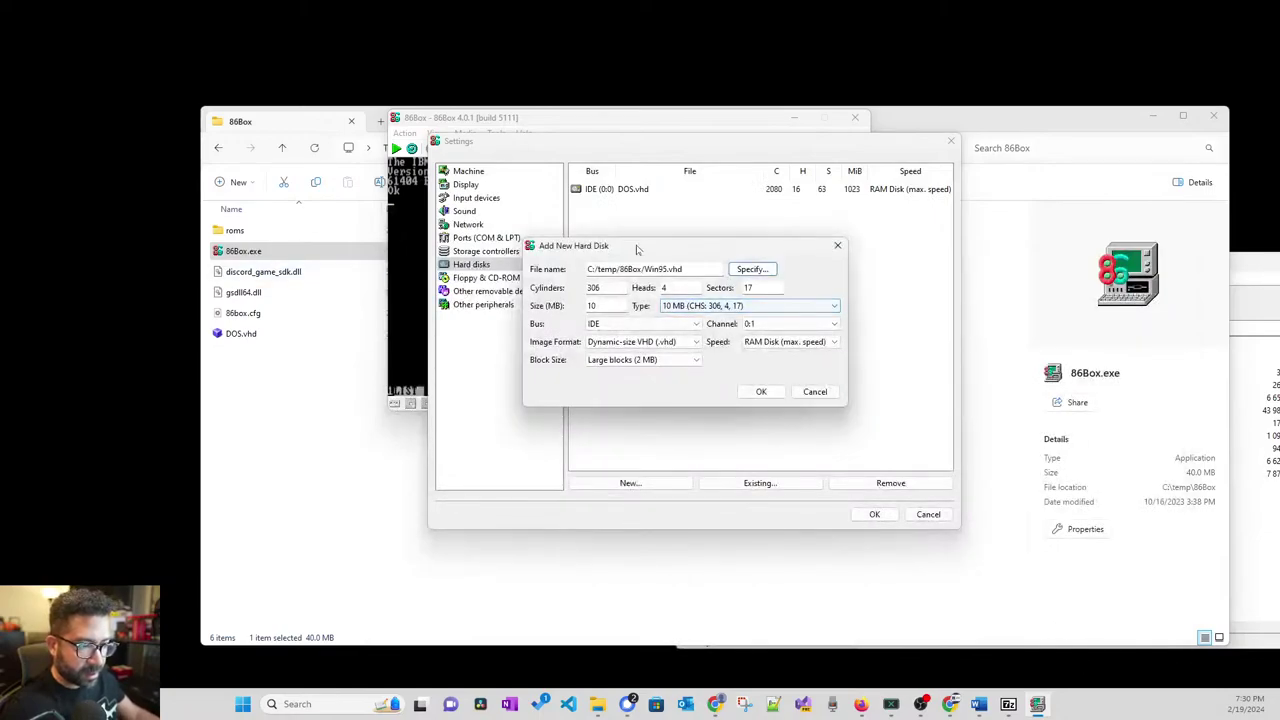
key(Tab)
key(shift+Tab)
key(shift+Tab)
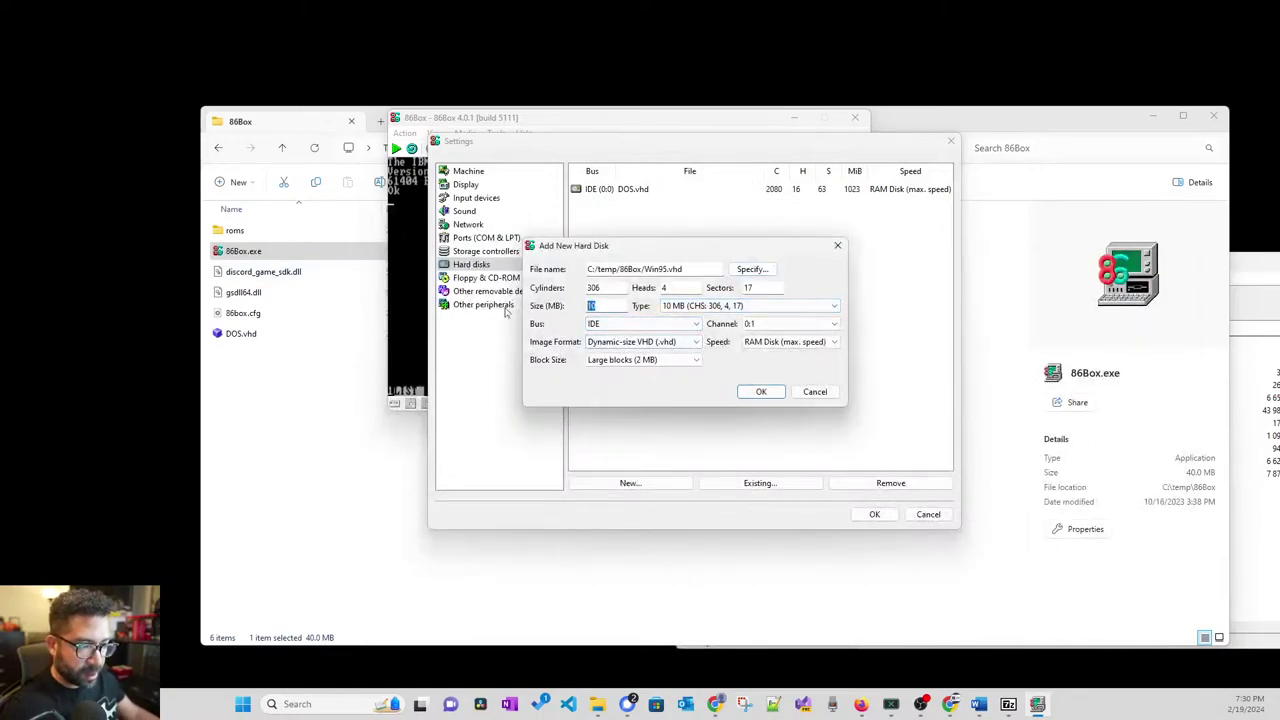
text(1024)
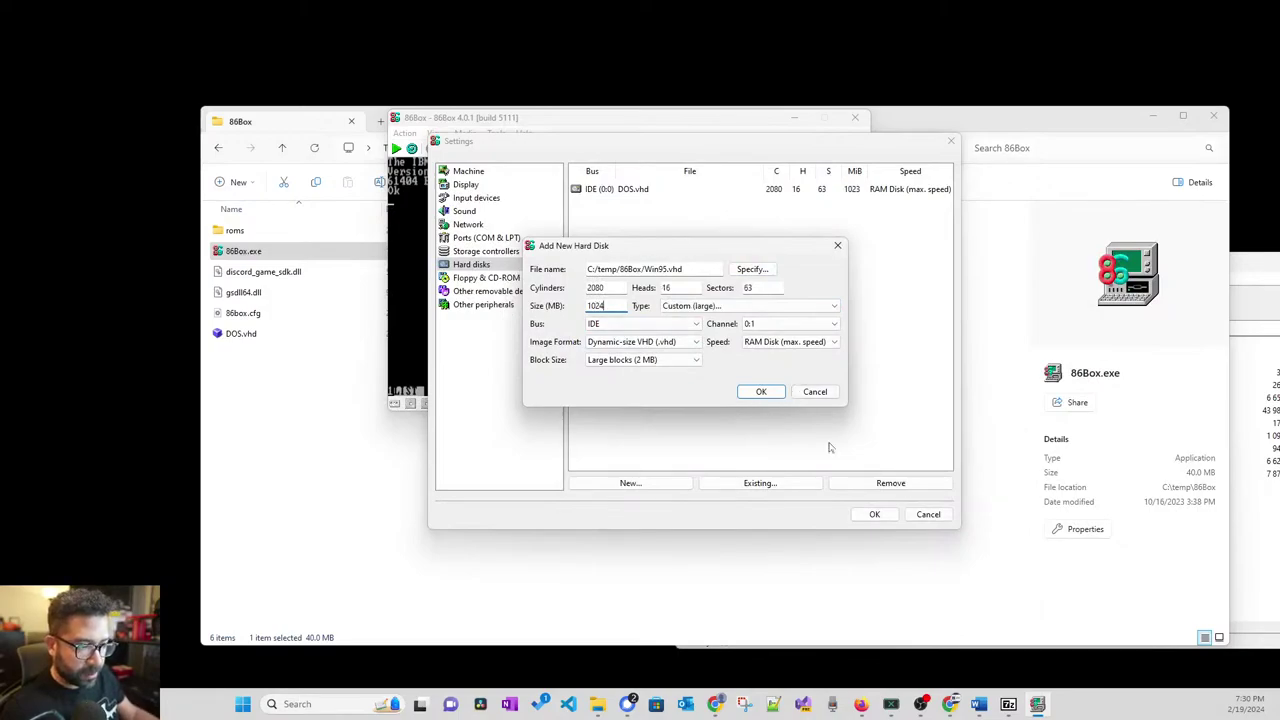
click(761, 391)
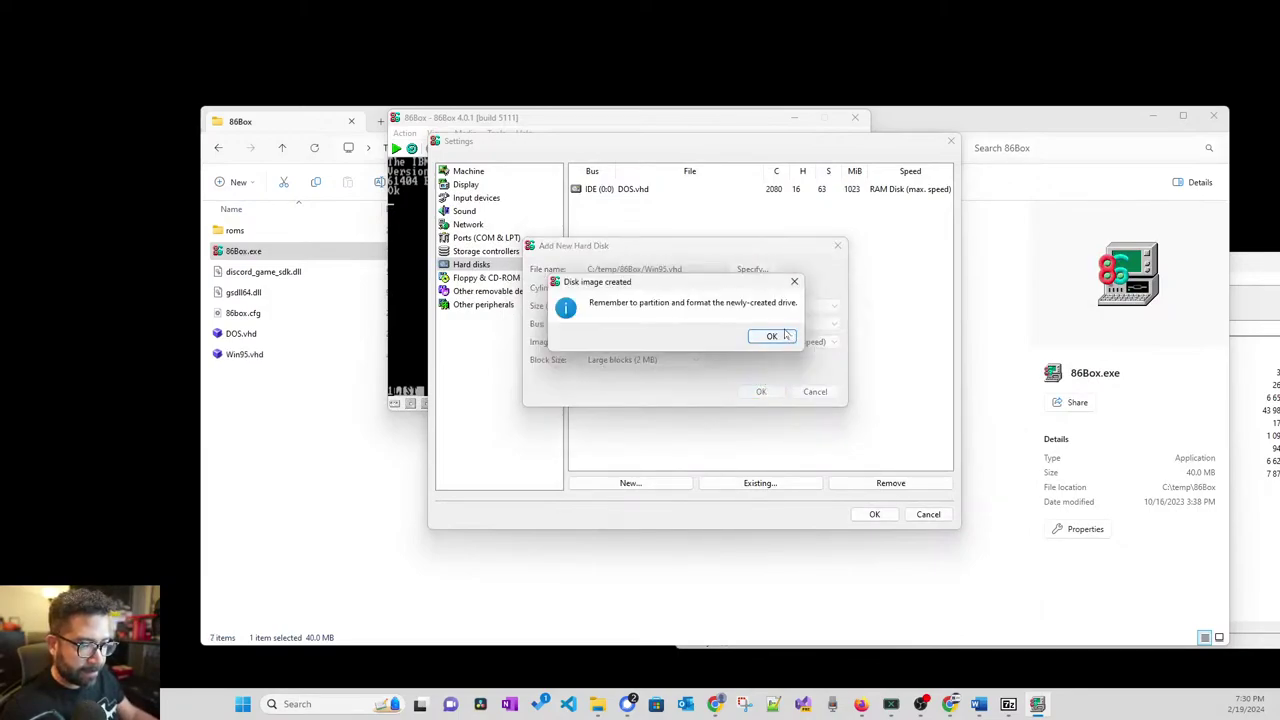
click(772, 337)
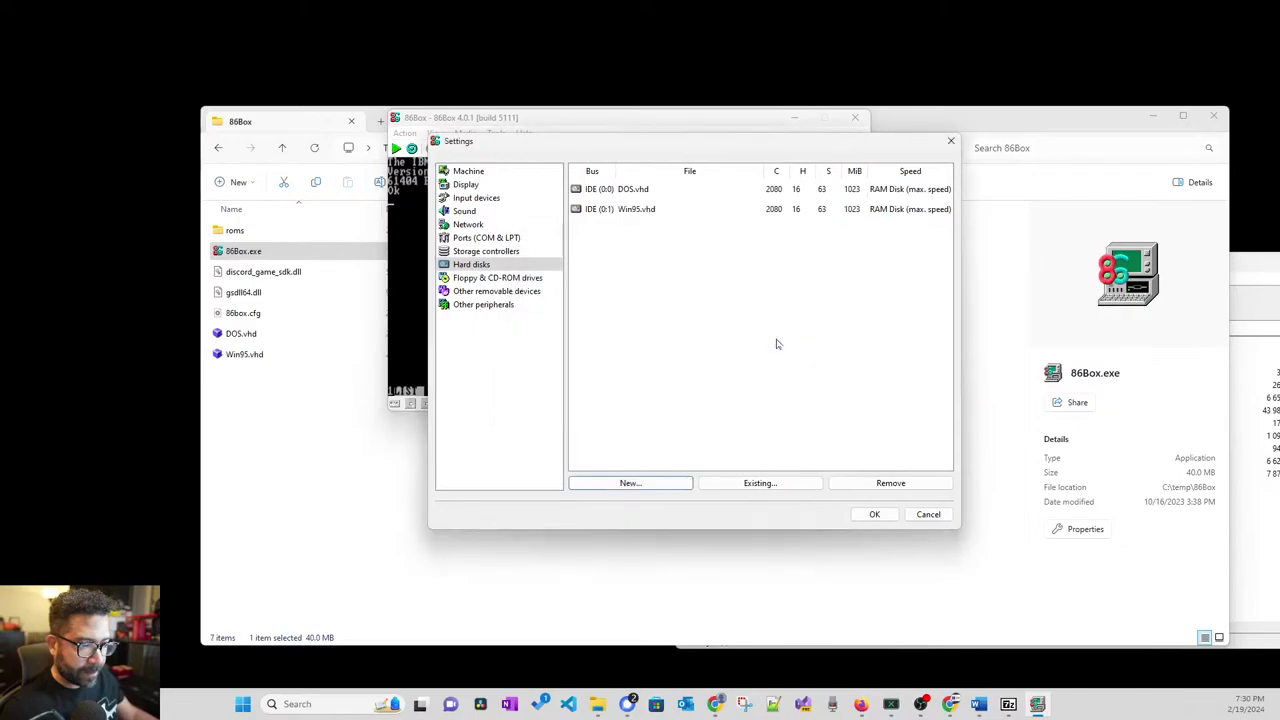
- Remove Win95.vhd from the hard disk list, keeping only DOS.vhd attached
click(625, 209)
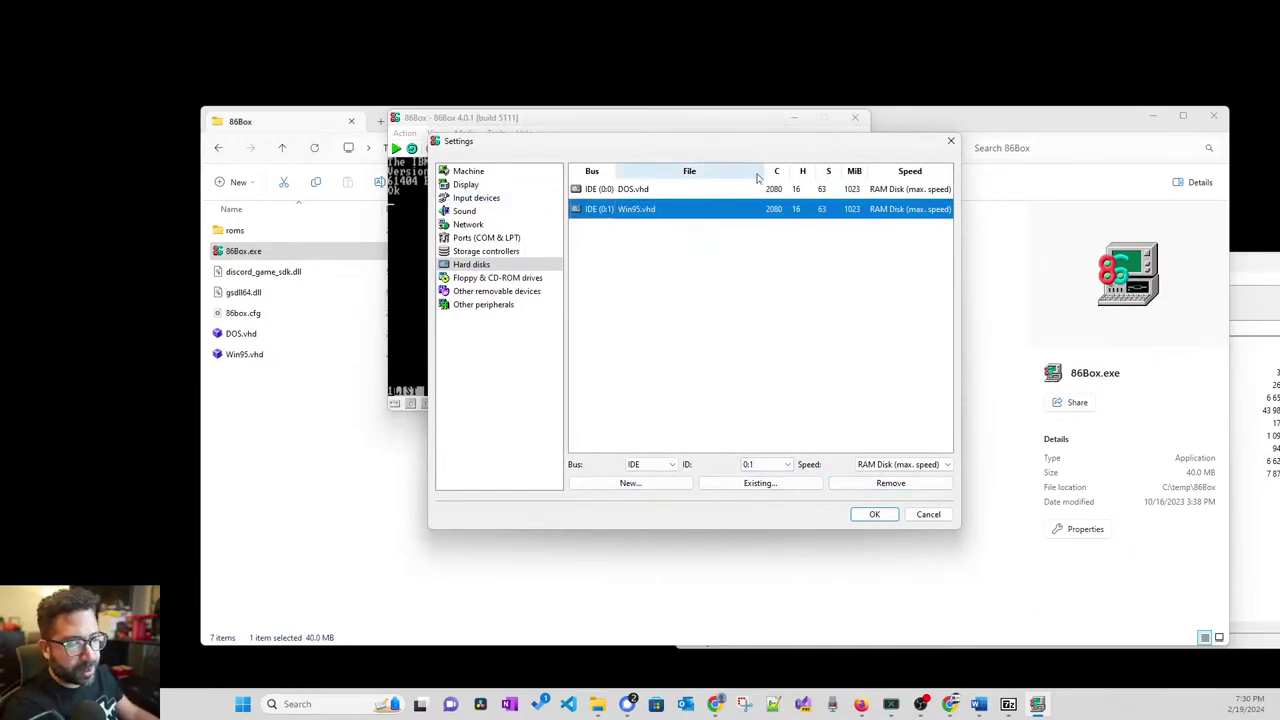
click(890, 483)
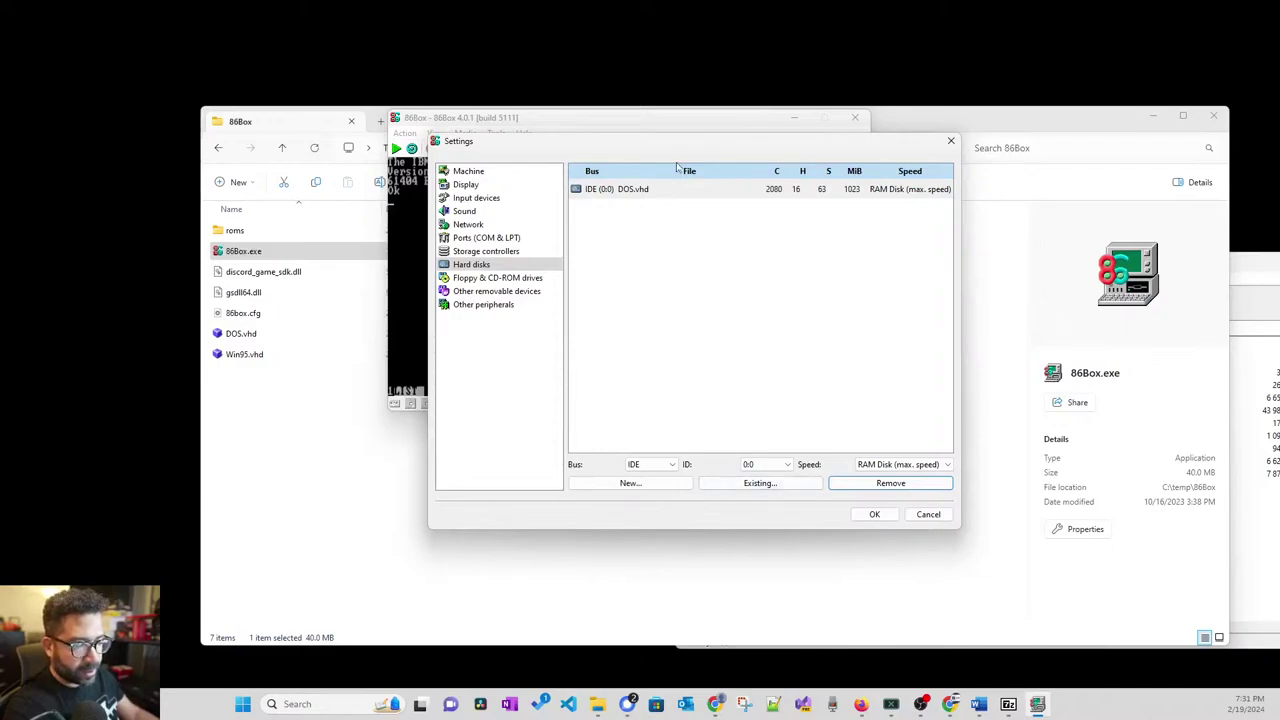
drag(706, 151, 776, 152)
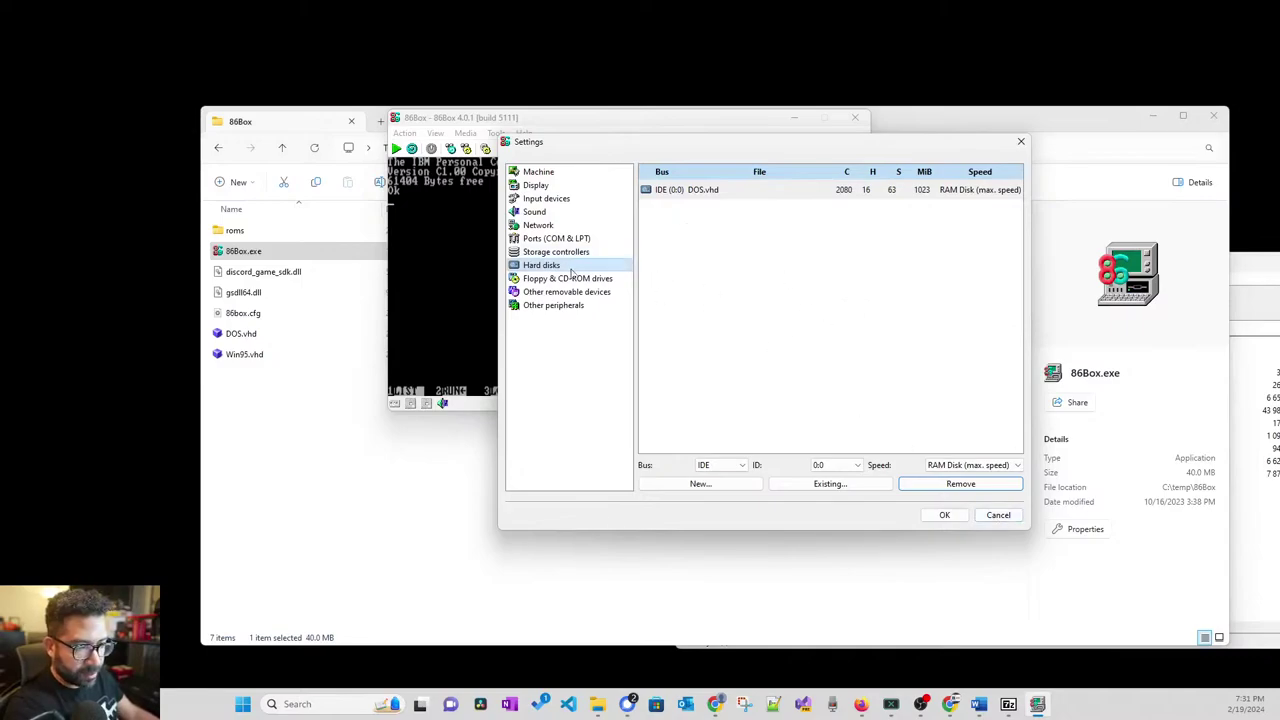
- Set floppy drive 1 to 3.5" 1.44M and floppy drive 2 to None
click(541, 280)
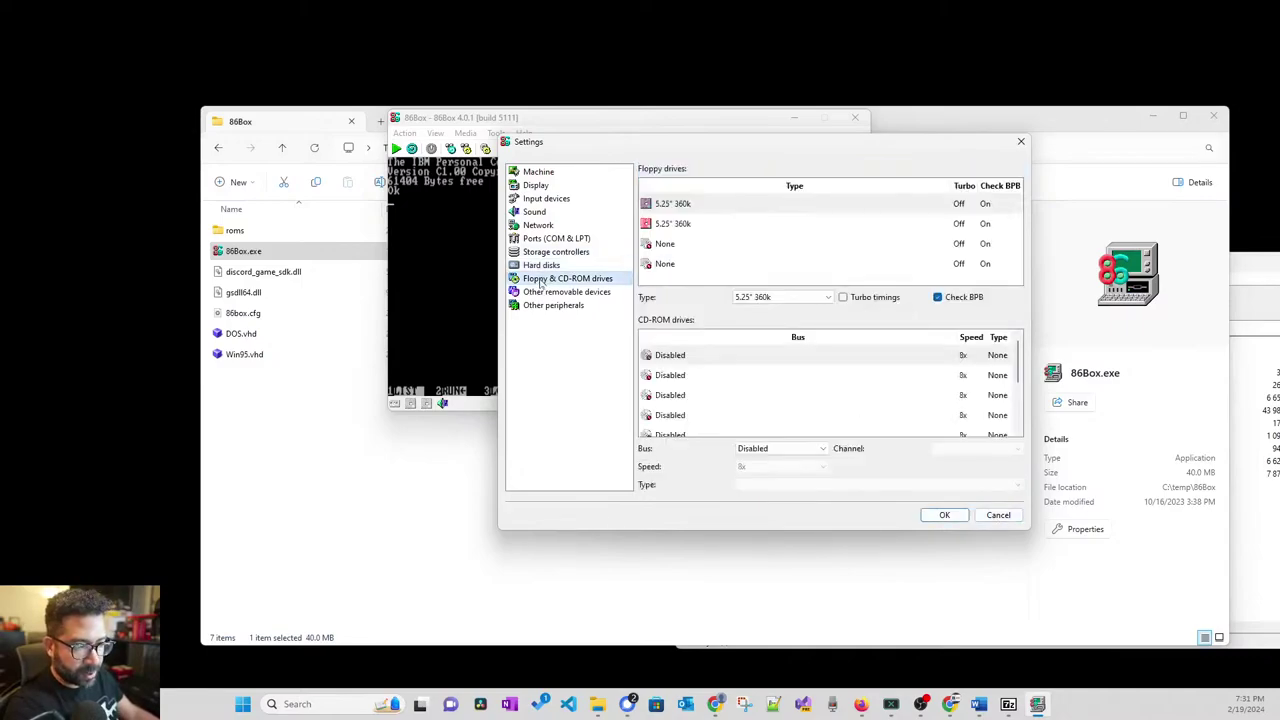
click(655, 225)
click(690, 205)
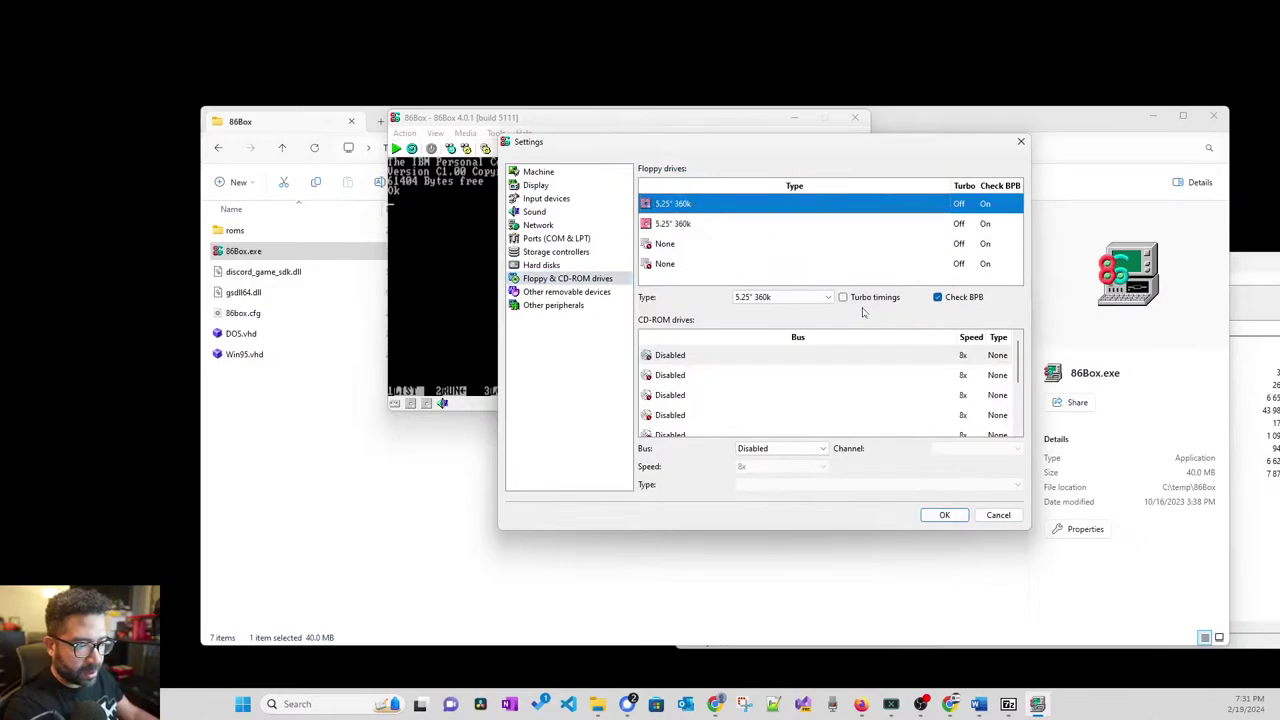
click(811, 298)
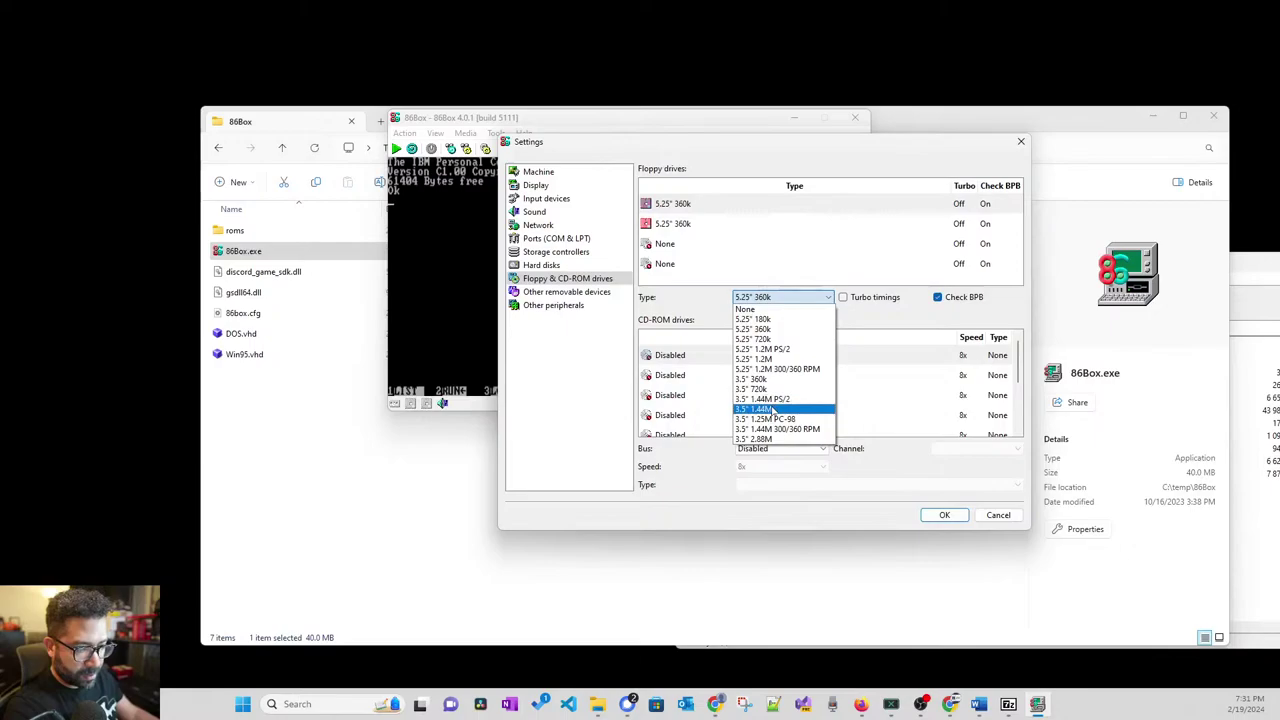
click(774, 409)
click(675, 229)
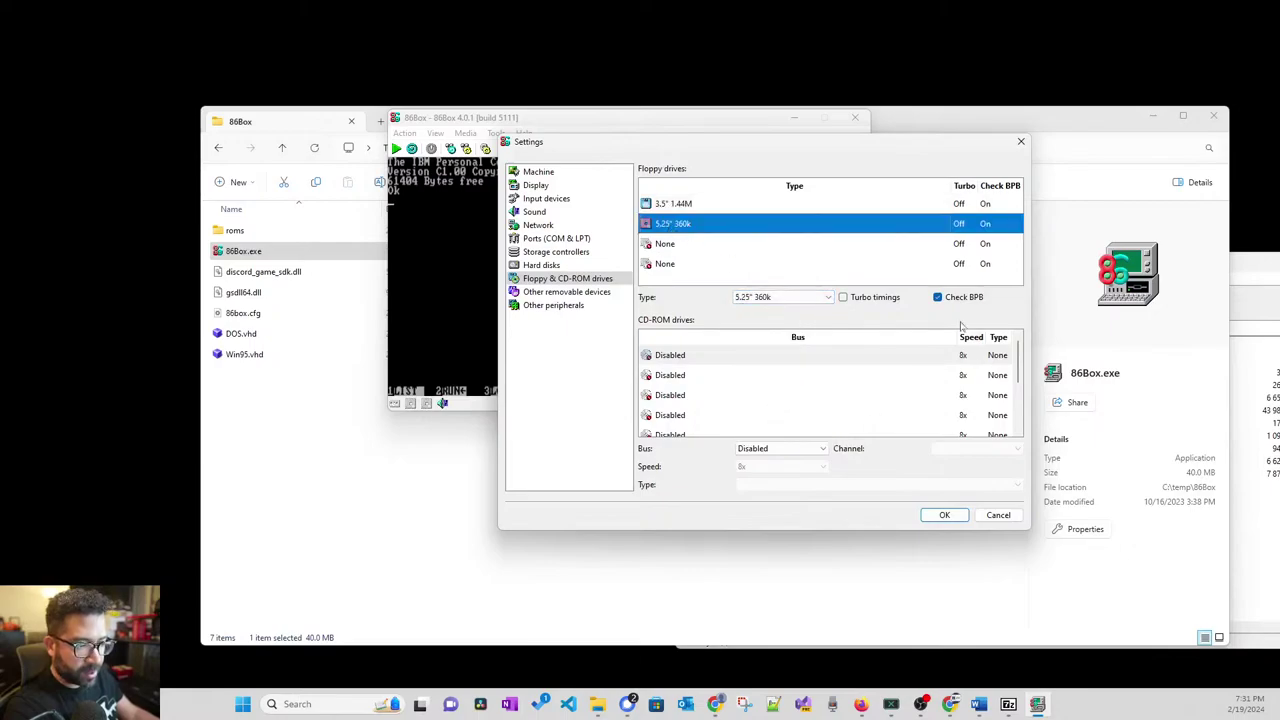
click(798, 298)
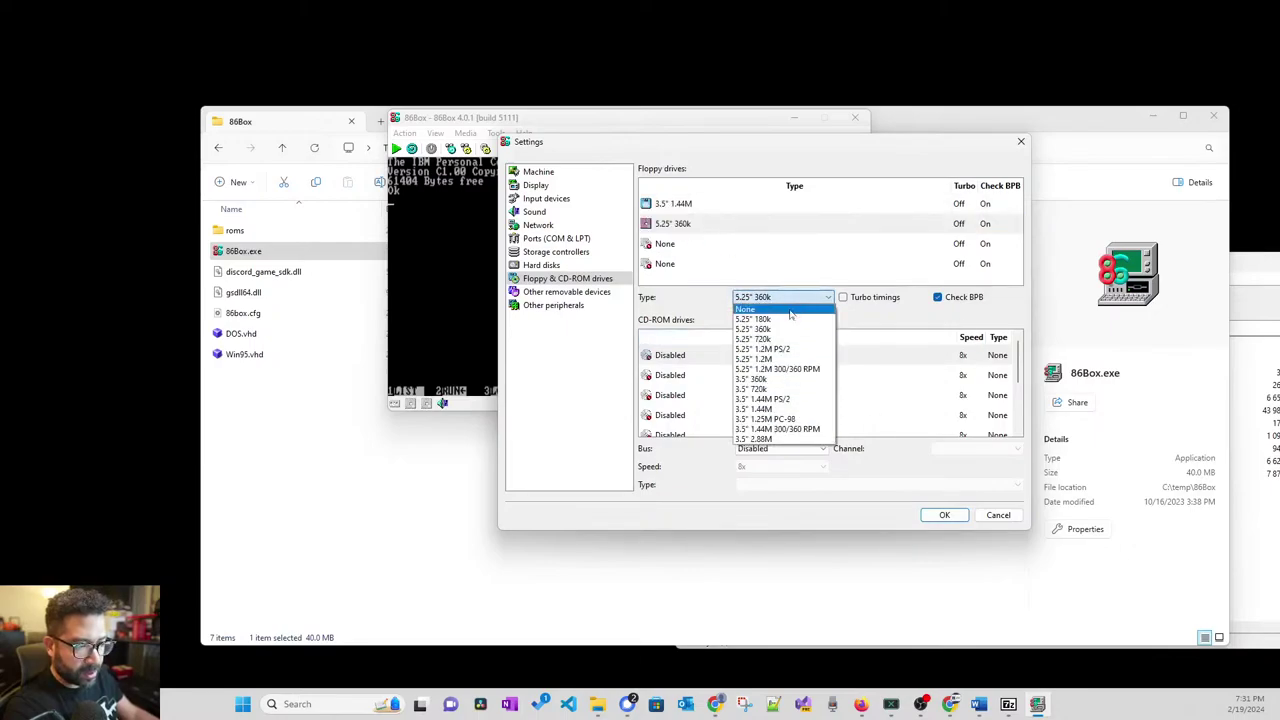
click(799, 309)
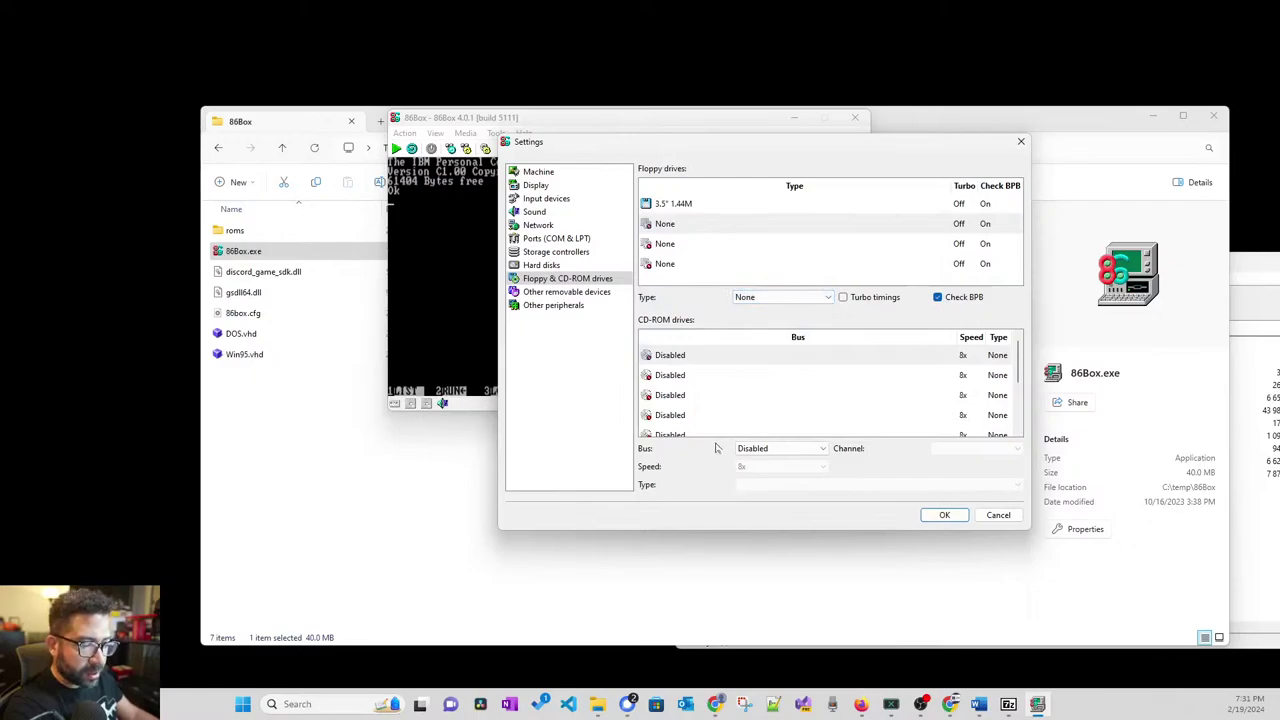
- Connect the first CD-ROM drive on the ATAPI (1:0) bus
click(662, 355)
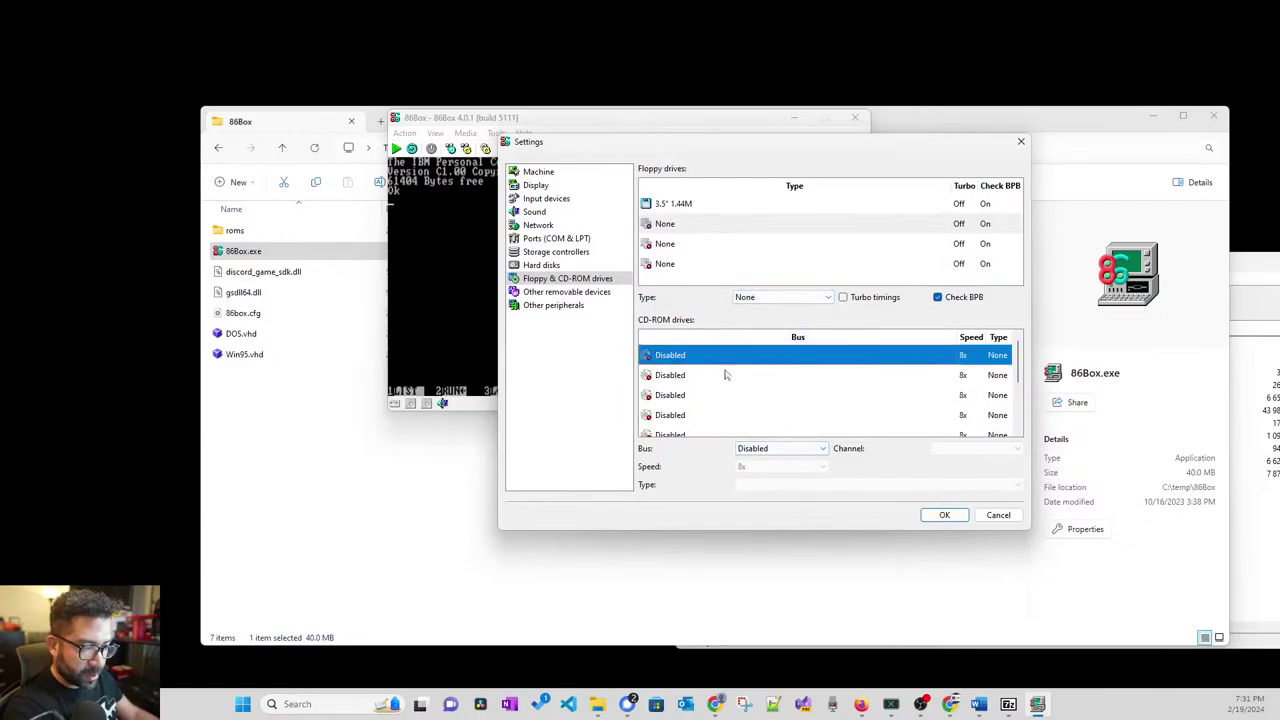
click(790, 448)
click(765, 472)
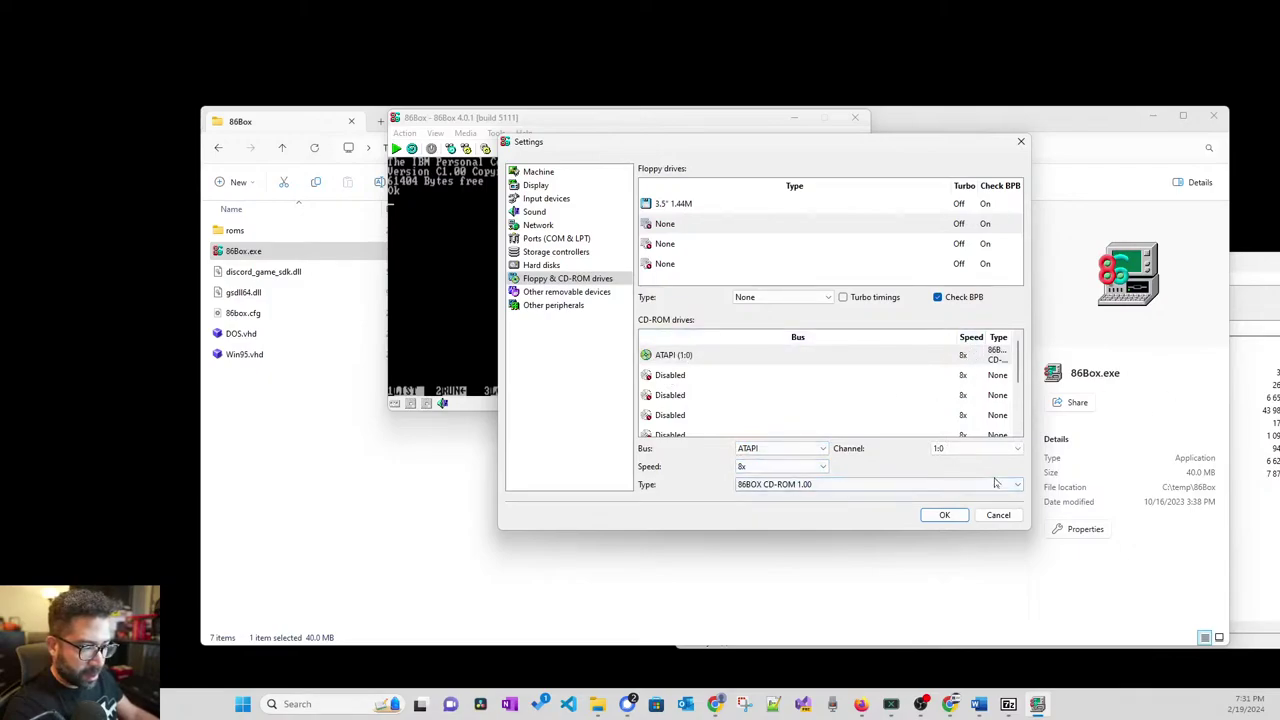
click(535, 292)
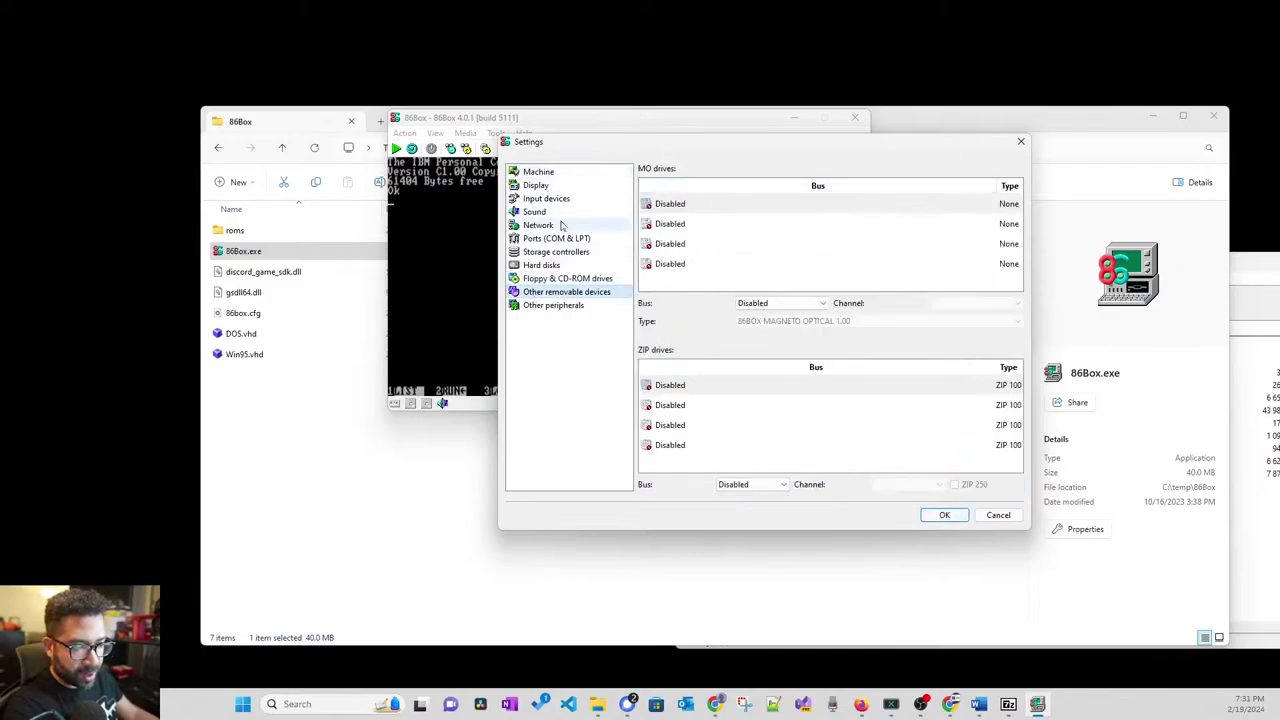
- Apply the settings from the Other peripherals page and confirm saving with a hard reset
click(540, 310)
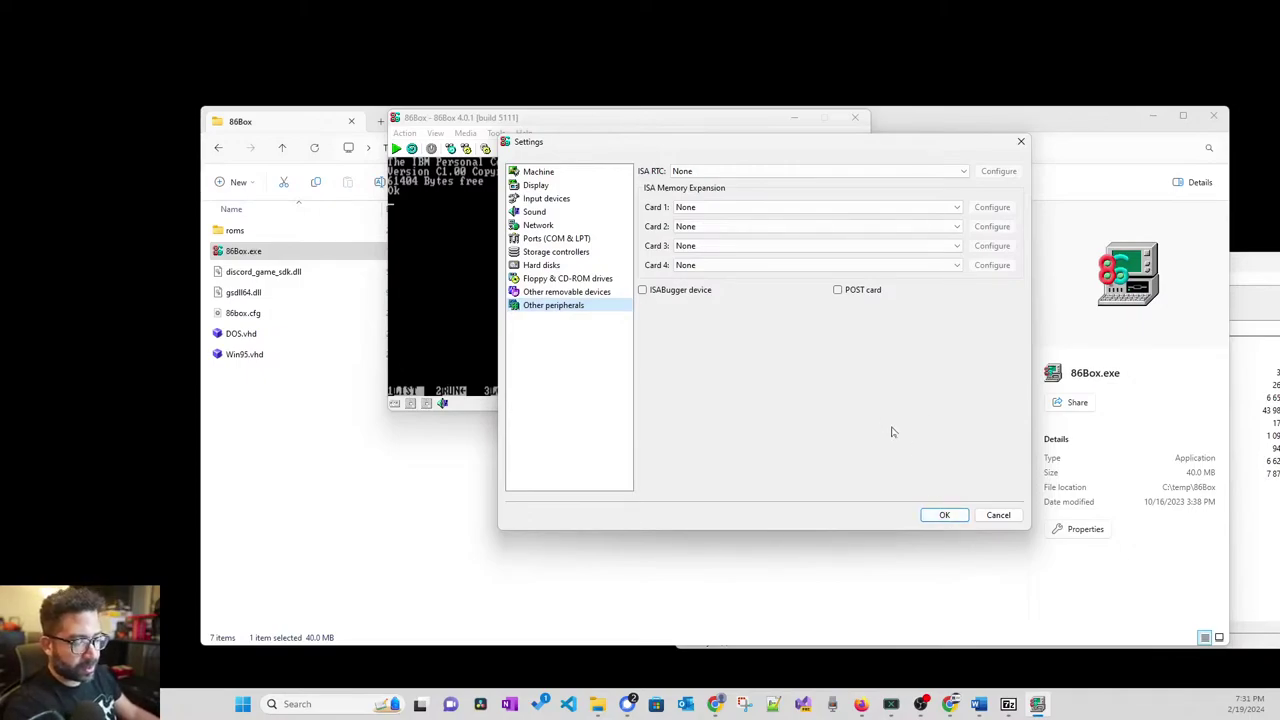
drag(841, 147, 727, 123)
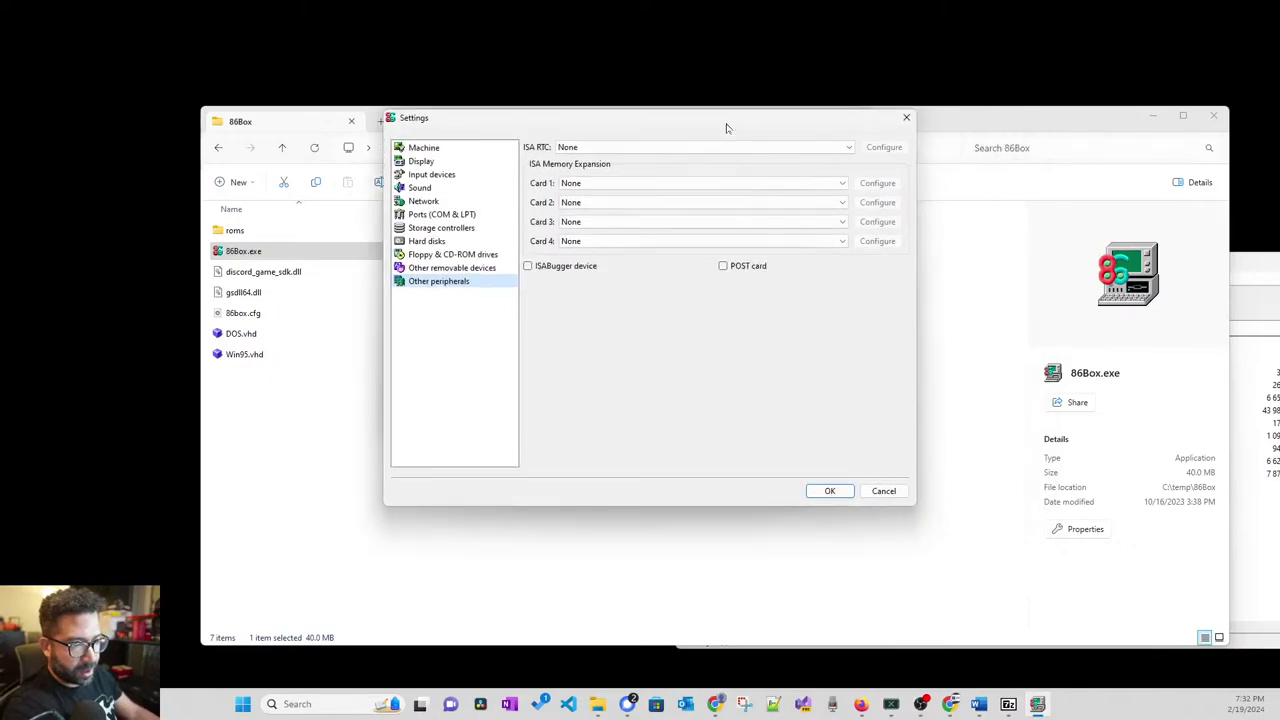
click(829, 491)
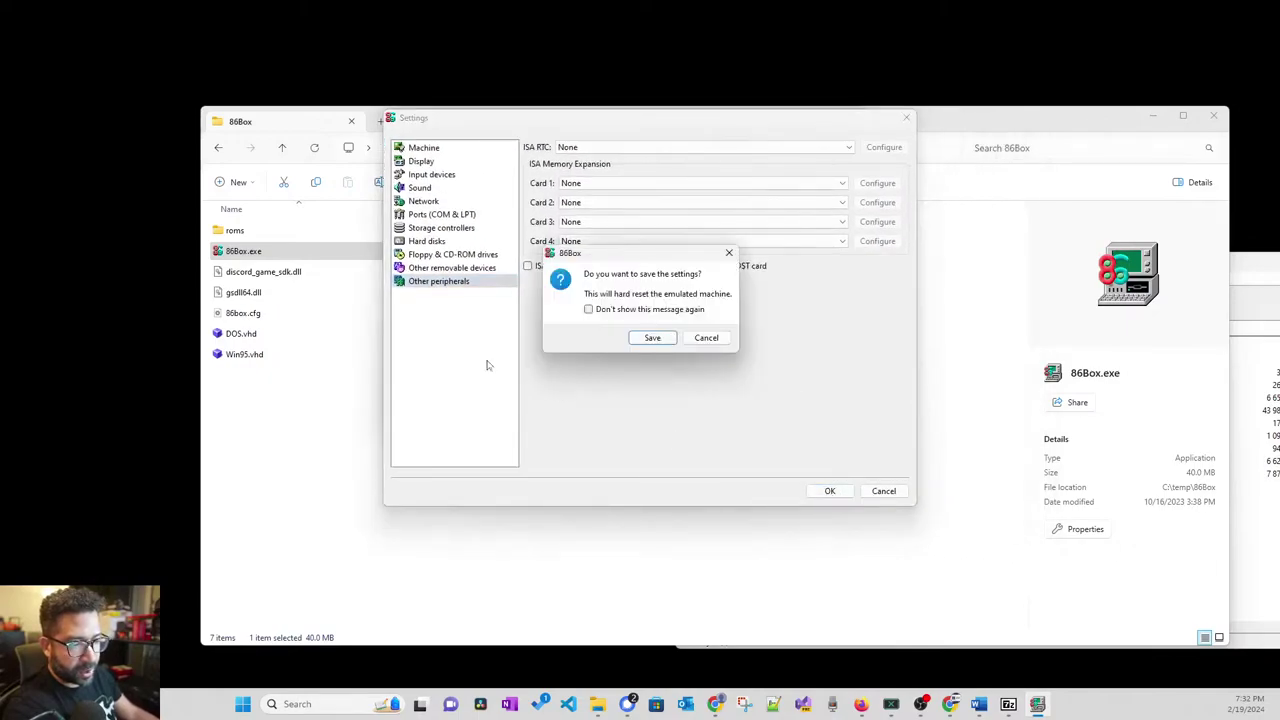
click(654, 338)
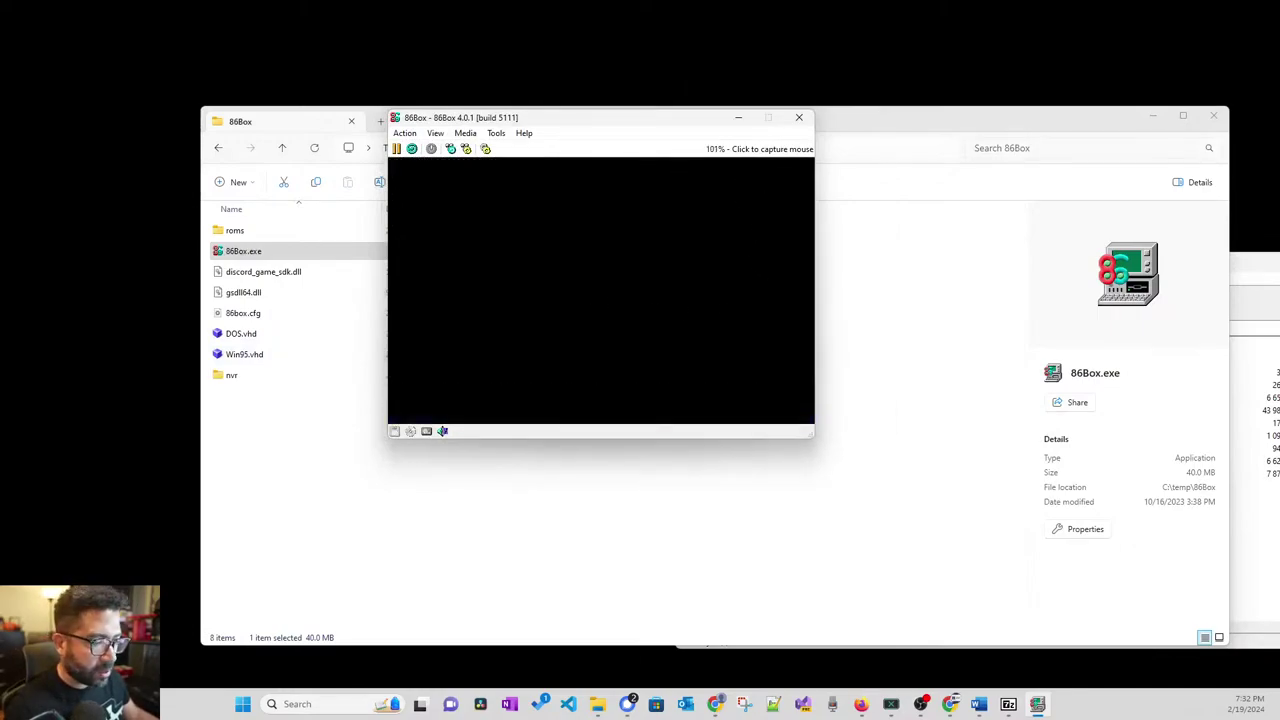
- Minimize the 86Box folder and ROM archive windows, bringing the emulator to the front
click(1151, 118)
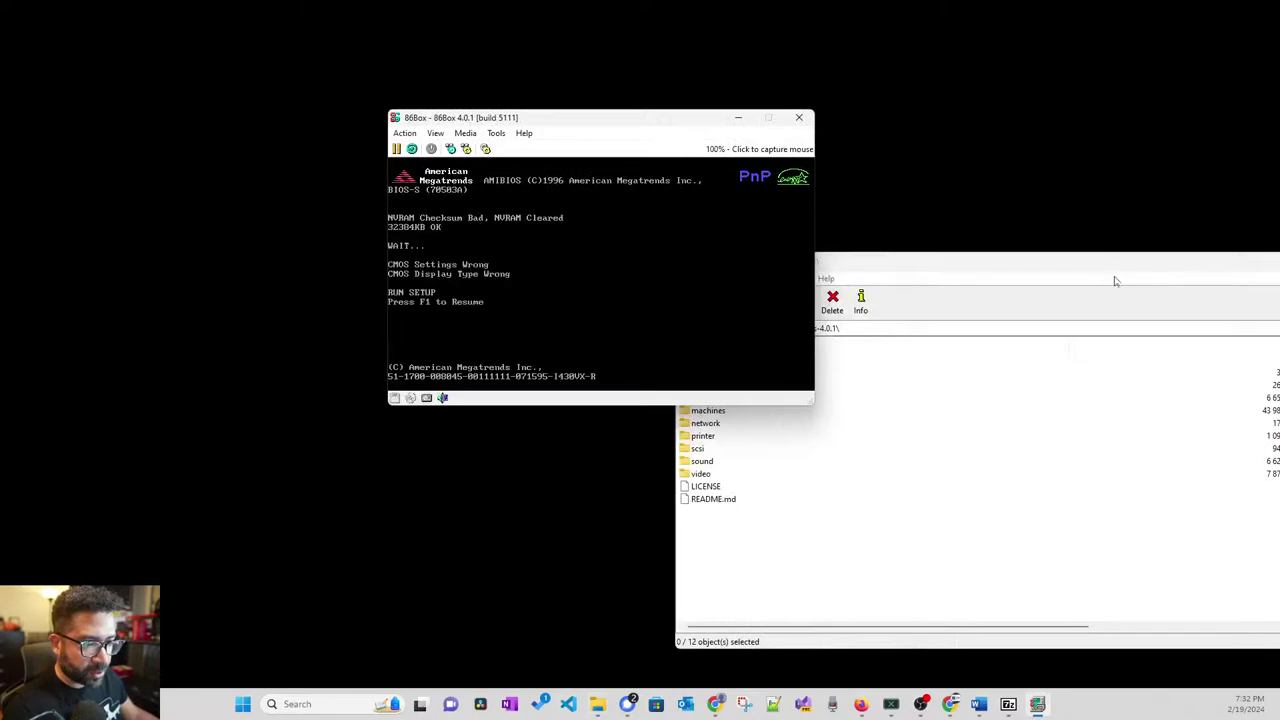
drag(1116, 268, 677, 320)
click(950, 306)
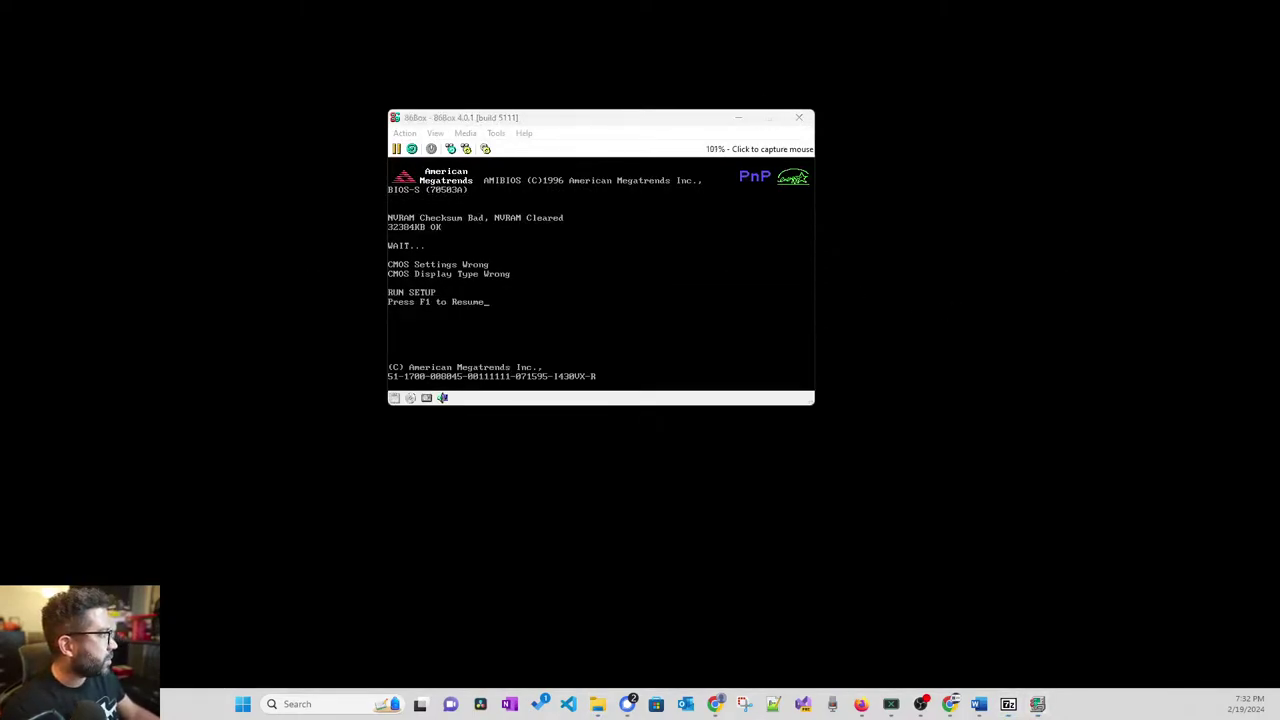
click(598, 128)
click(979, 704)
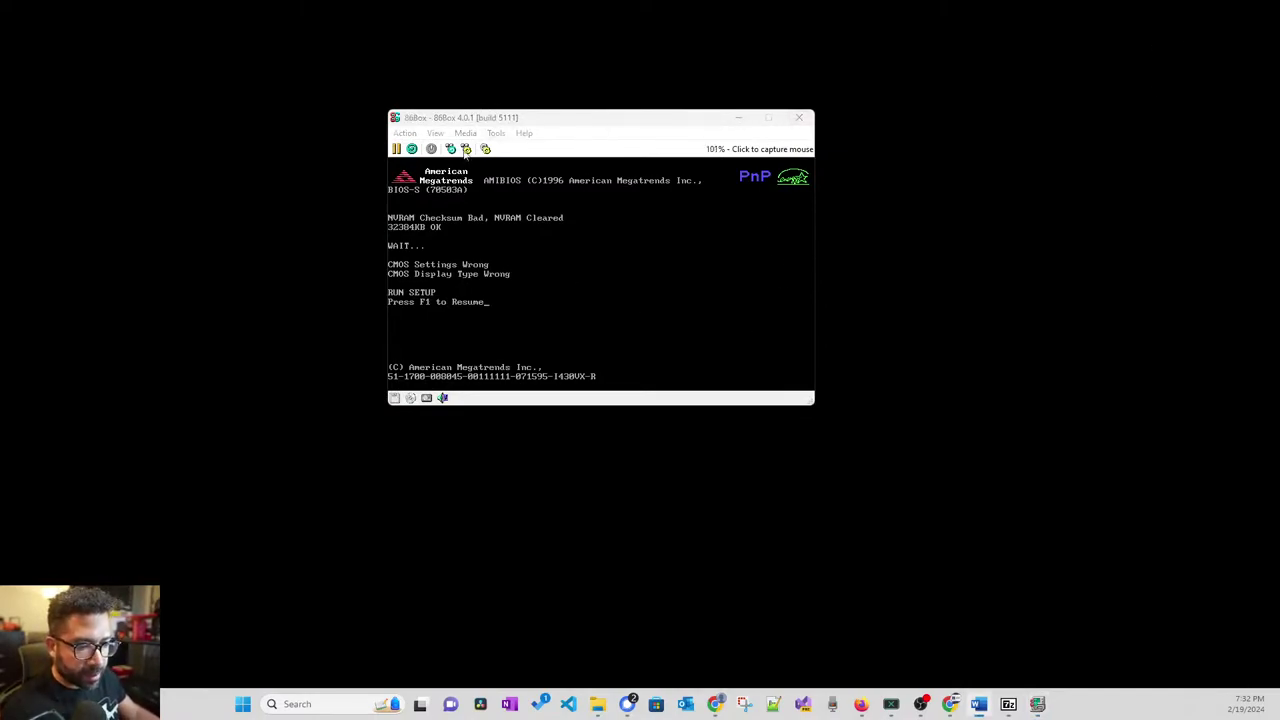
- Choose OpenGL (3.0 Core) under View > Renderer
click(465, 133)
mouse_move(433, 133)
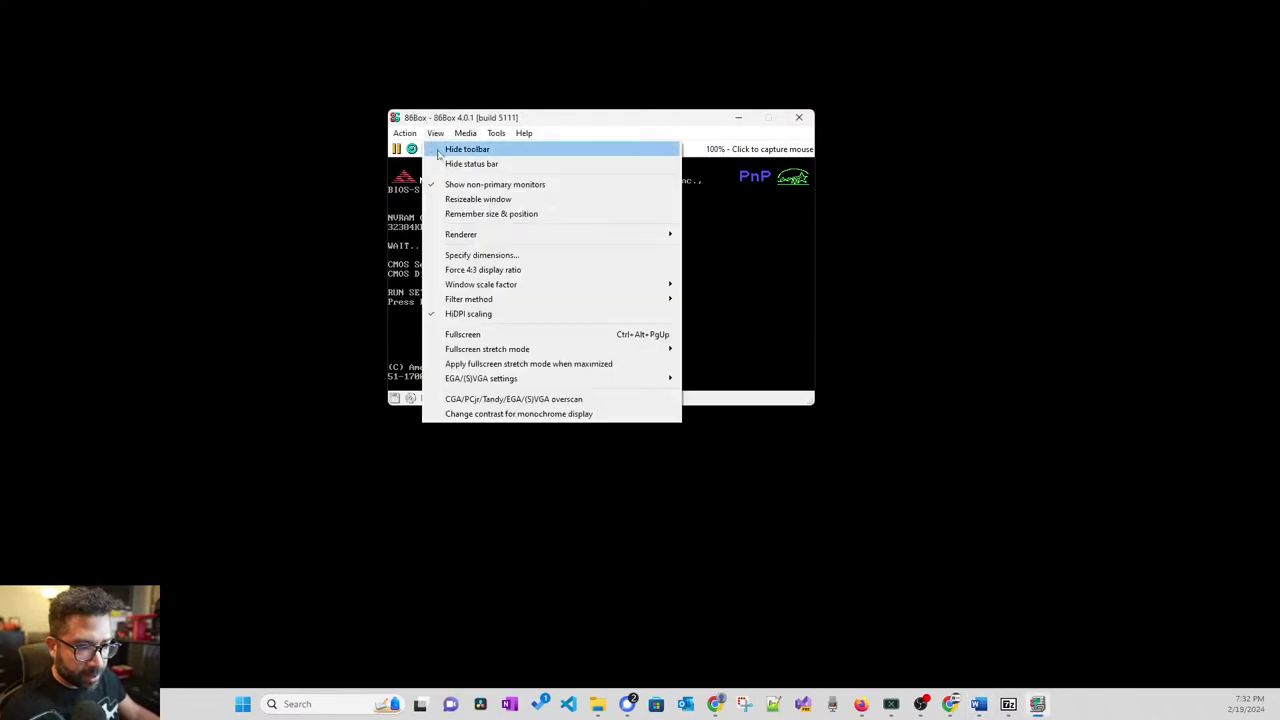
mouse_move(501, 234)
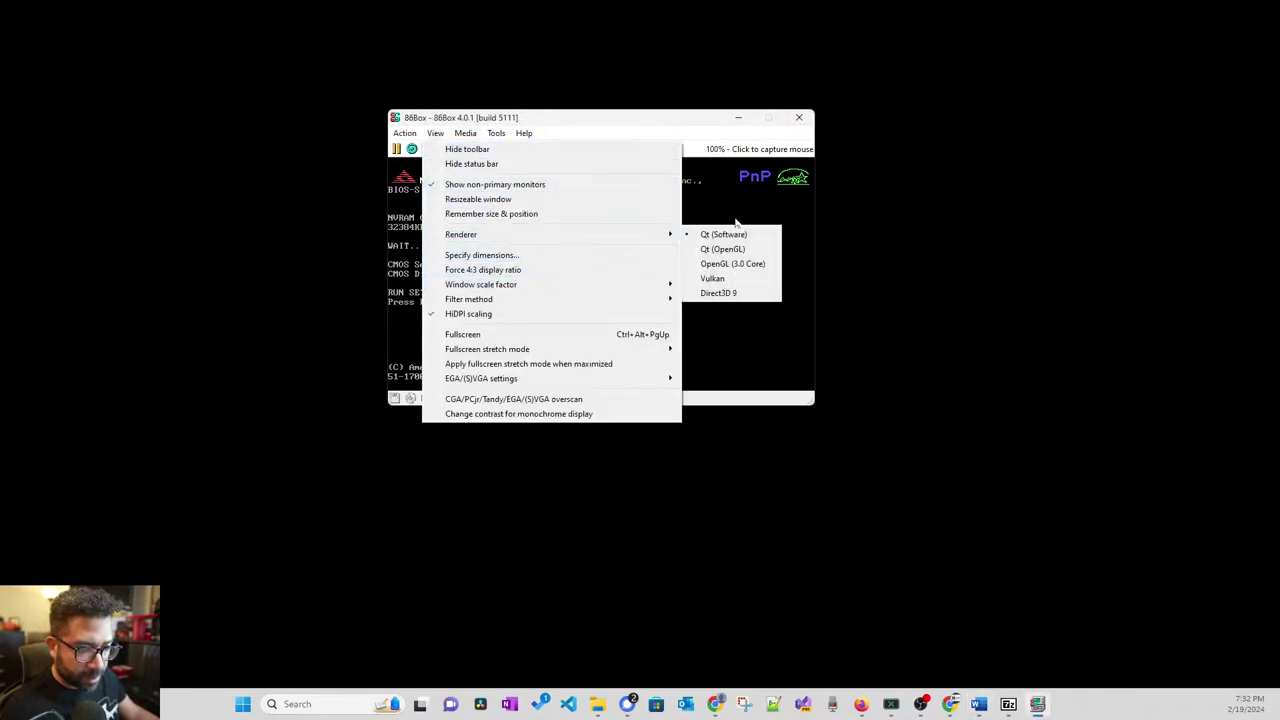
click(727, 270)
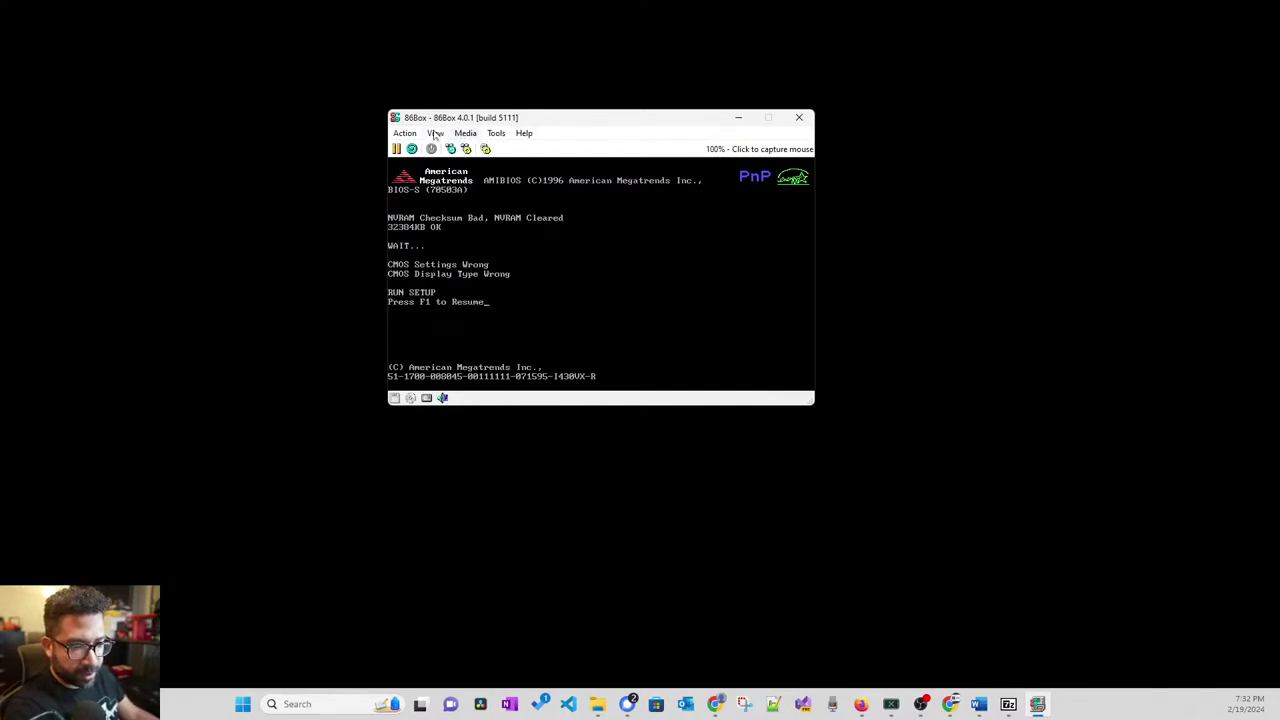
- Set the main window dimensions to 1352 × 931 with Lock to this size ticked
drag(607, 118, 588, 85)
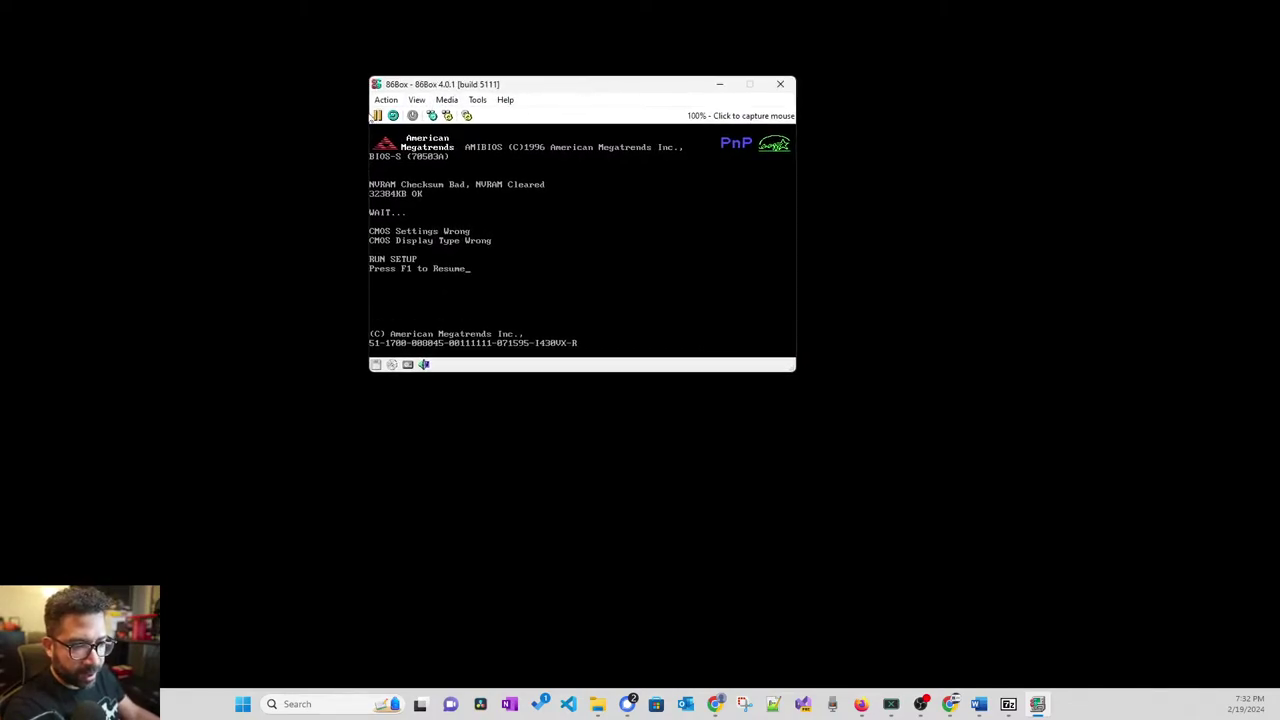
click(419, 102)
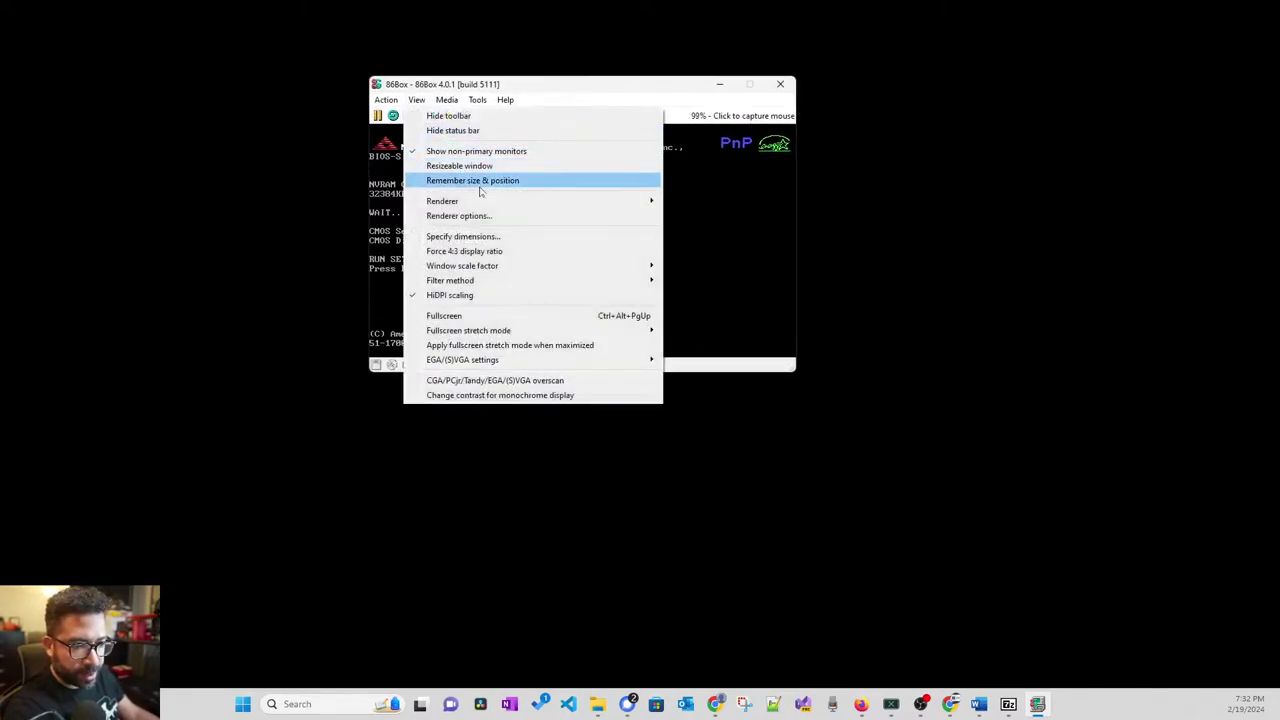
click(448, 237)
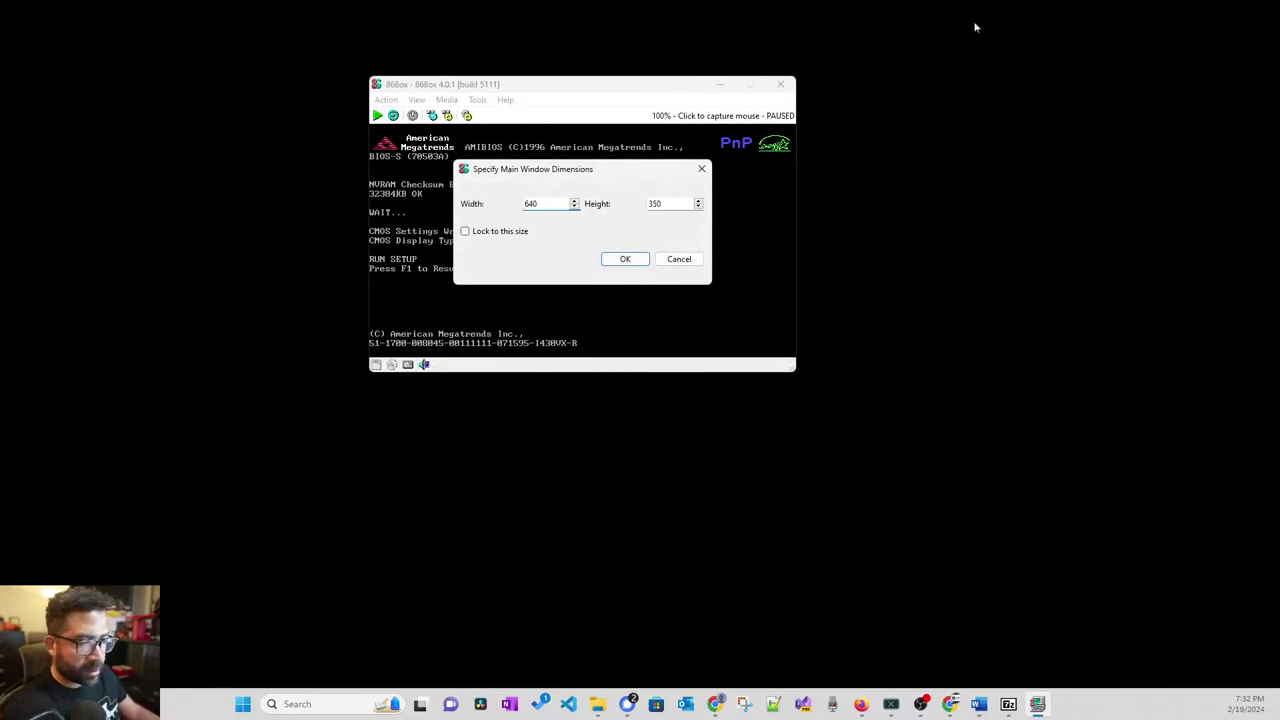
key(ctrl+a)
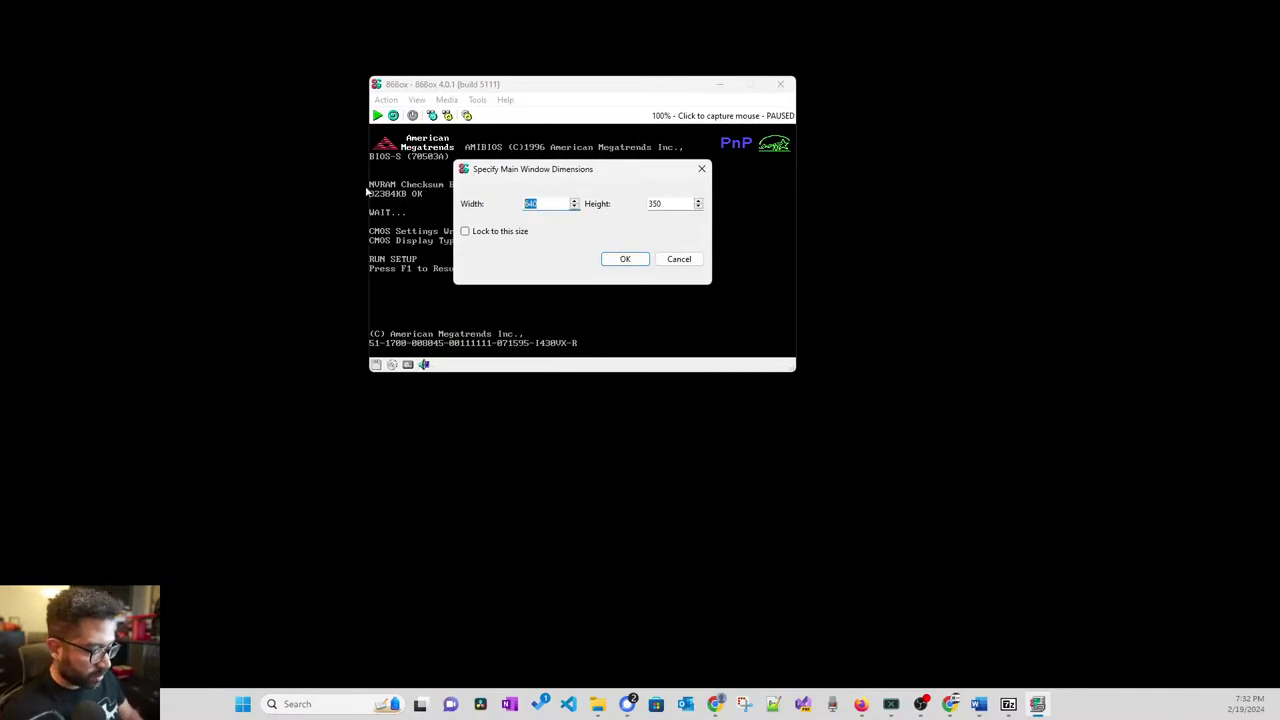
text(1352)
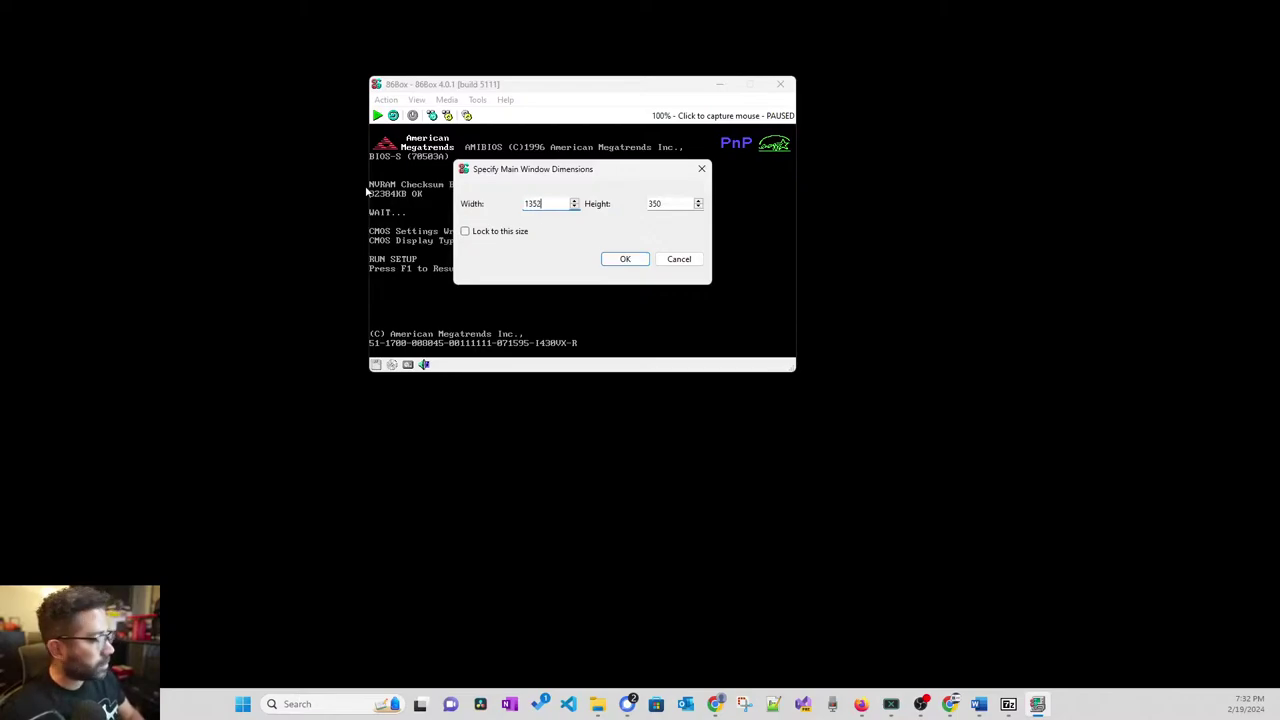
key(Tab)
text(9)
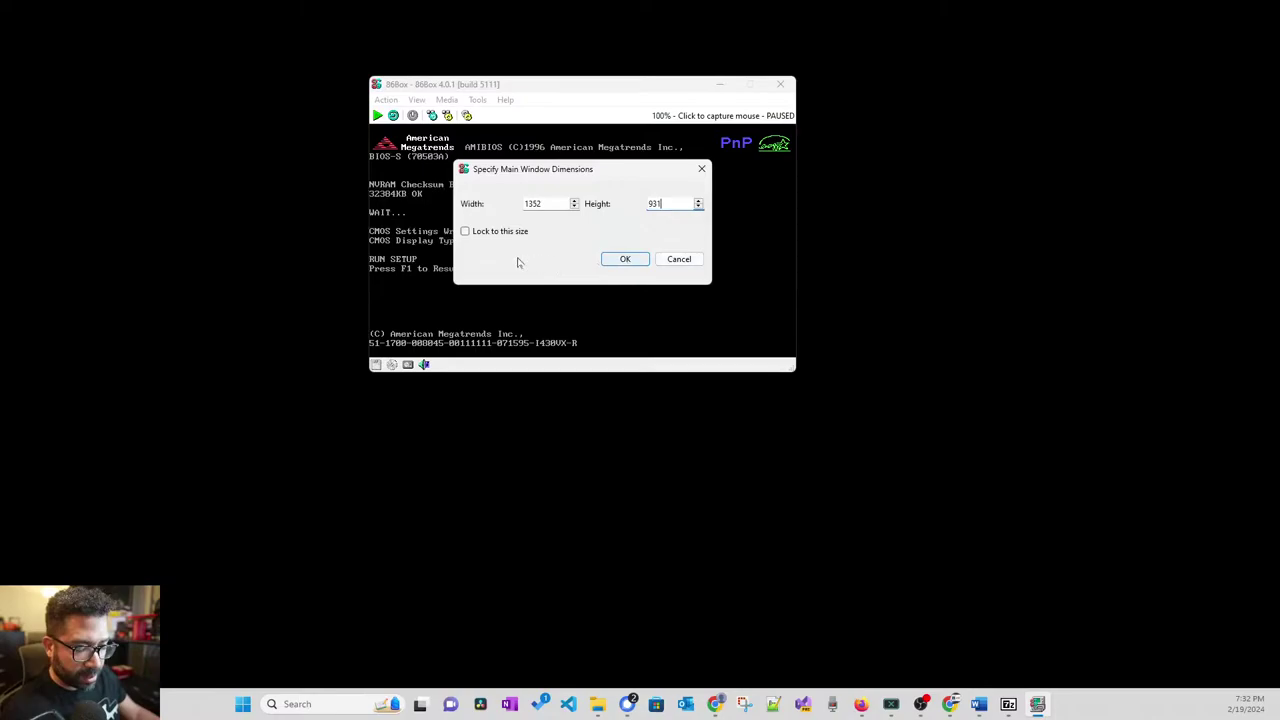
click(464, 231)
click(625, 259)
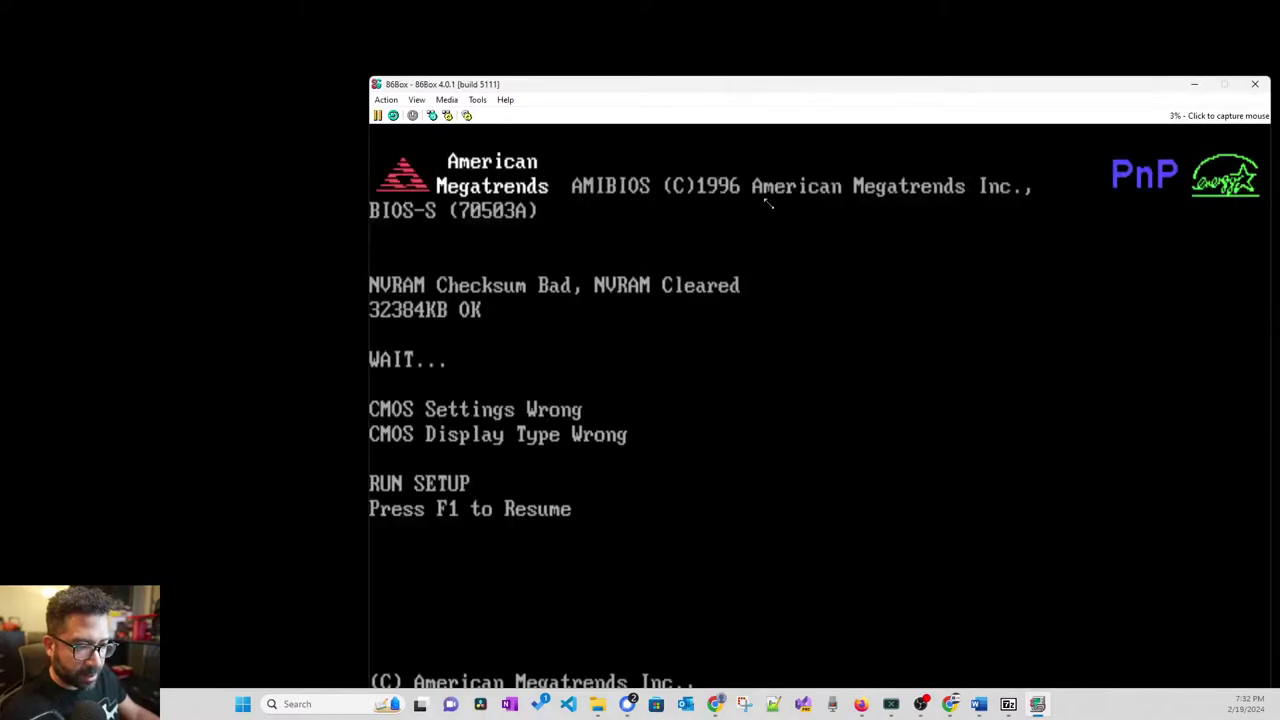
- Move the enlarged 86Box window to the top-left and glance through the Media and View menus
drag(934, 90, 794, 25)
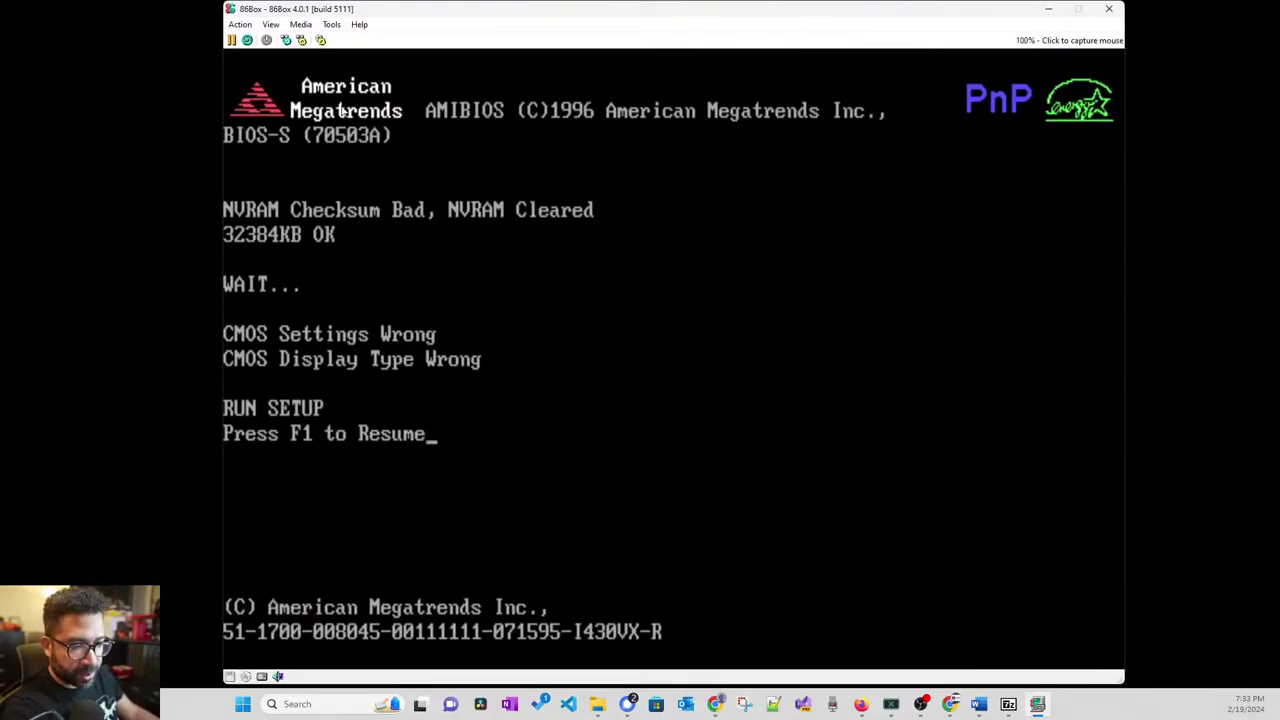
click(300, 24)
click(300, 24)
click(270, 24)
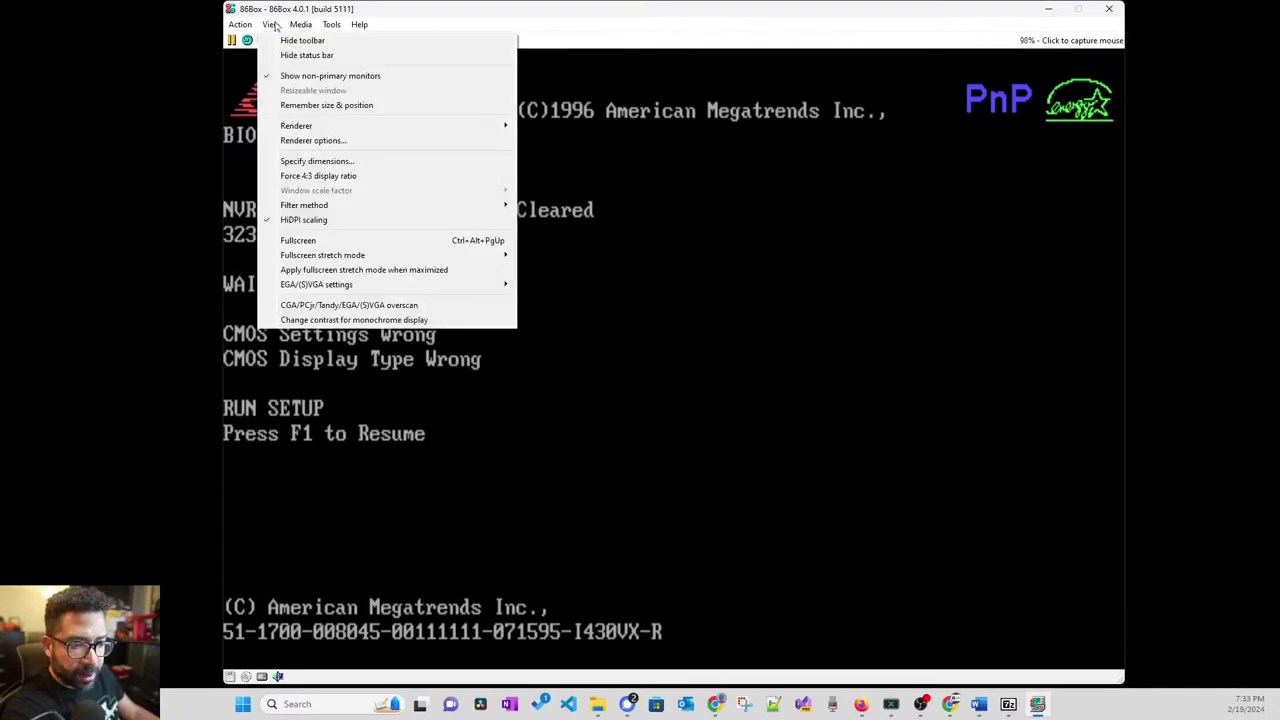
click(928, 286)
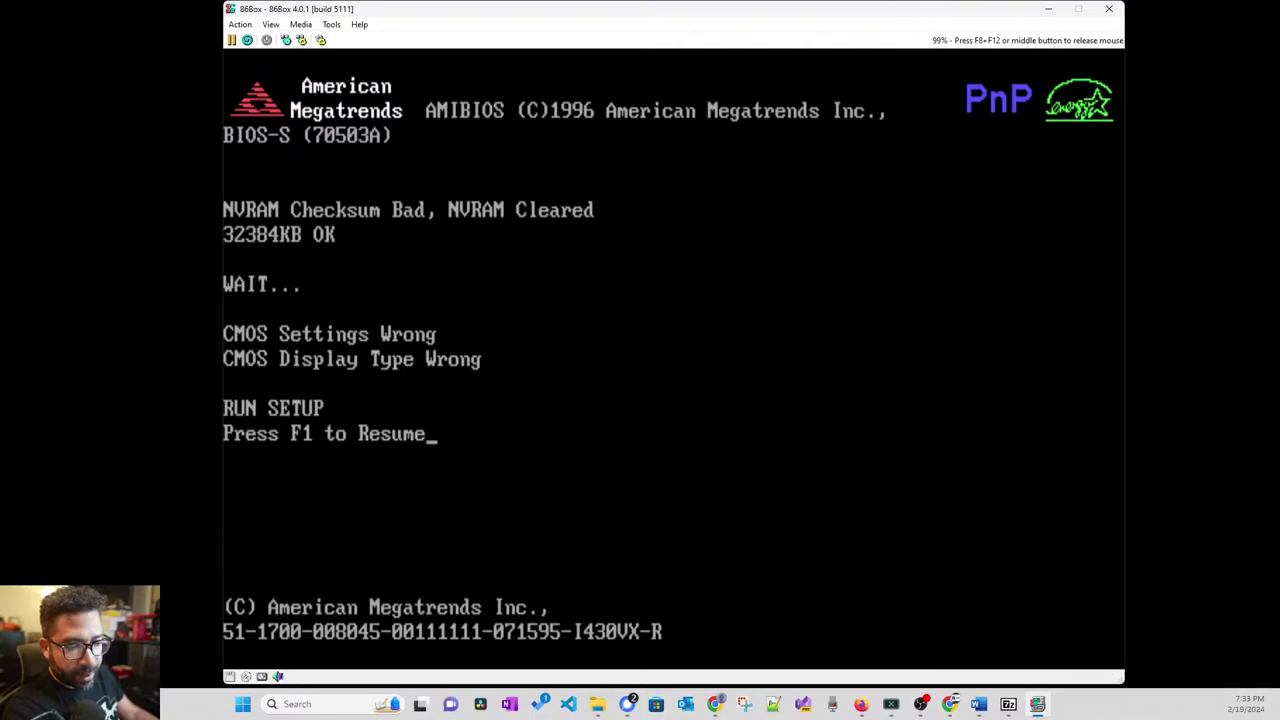
- Release the mouse and review the View menu's Filter method options without changing anything
middle_click(844, 421)
click(270, 24)
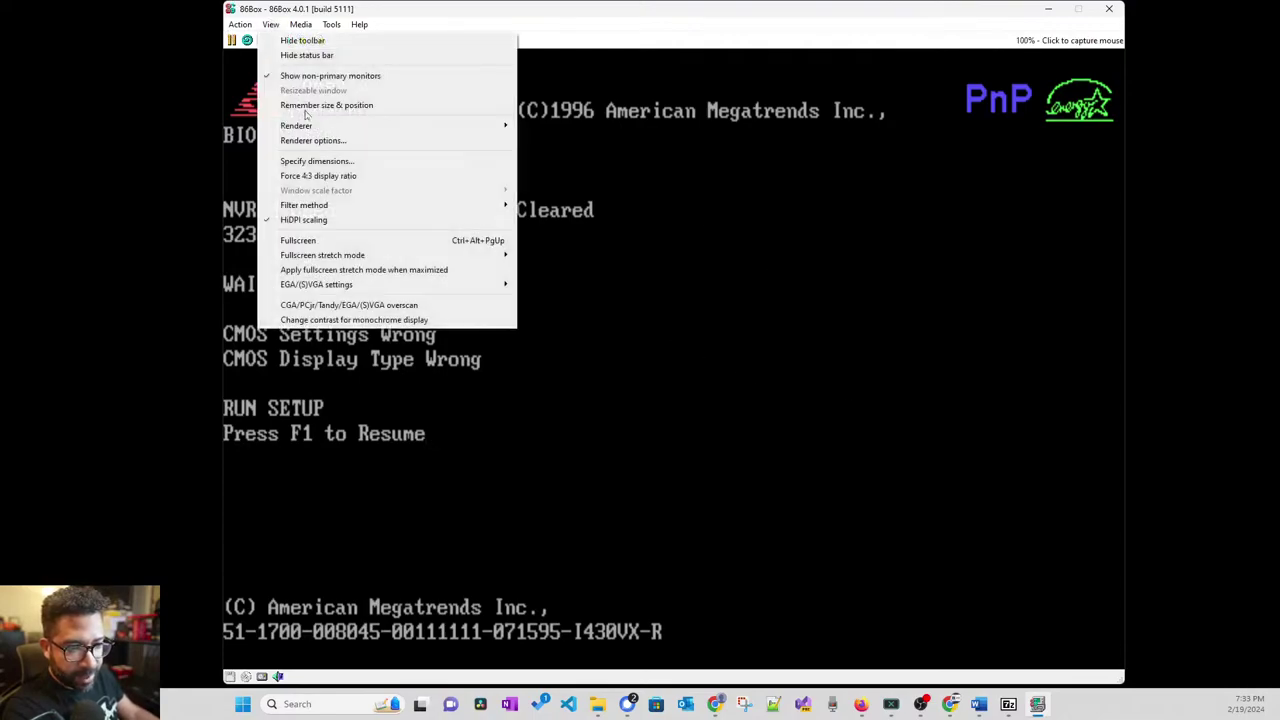
mouse_move(330, 206)
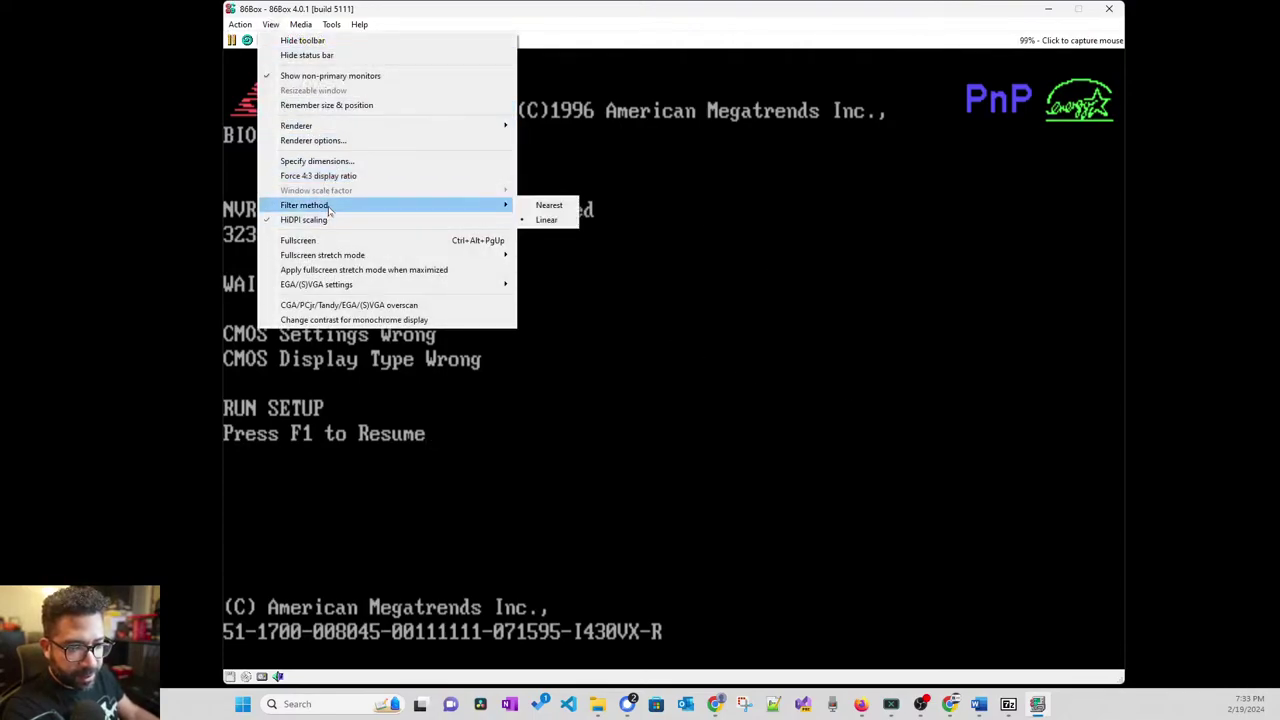
click(577, 417)
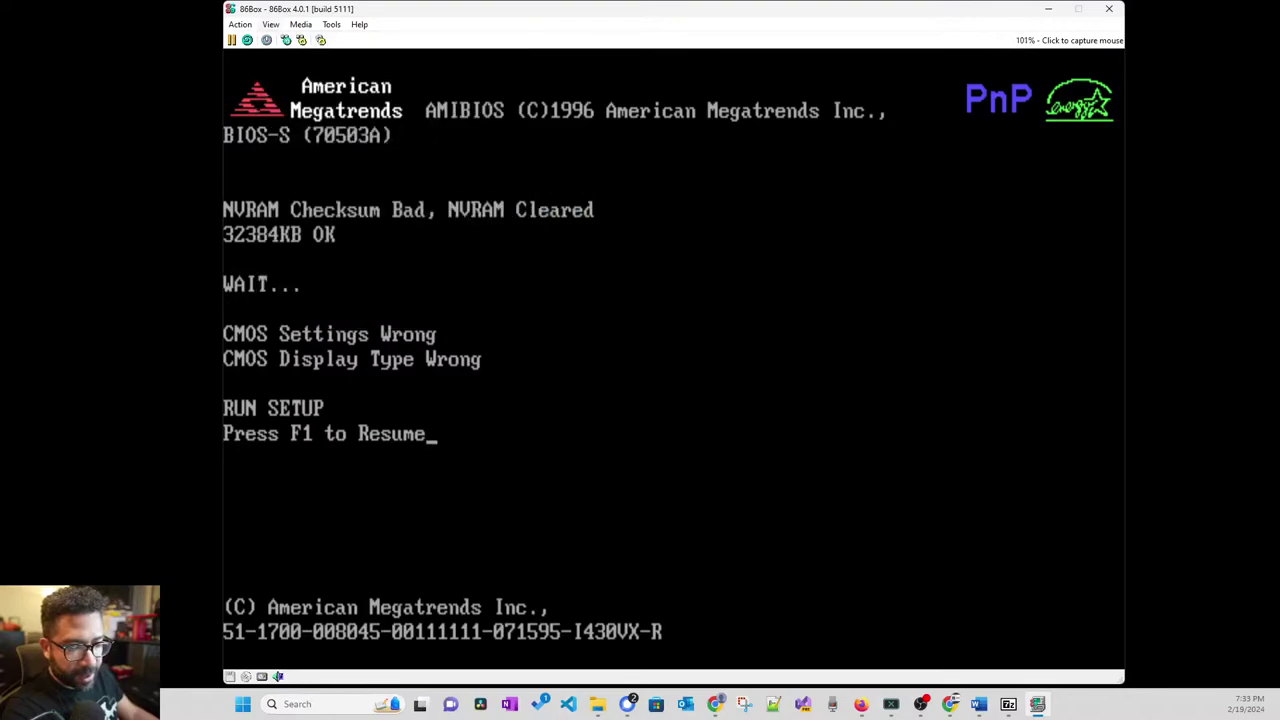
click(577, 417)
middle_click(288, 60)
click(270, 24)
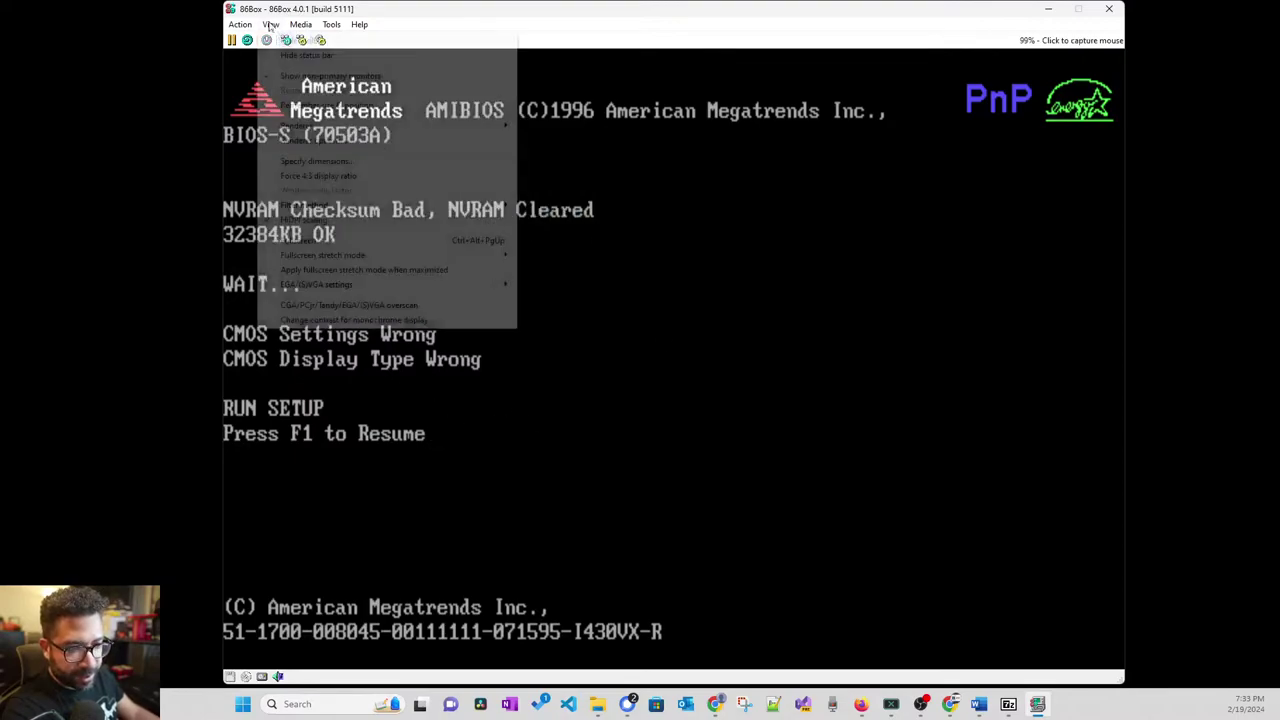
mouse_move(378, 210)
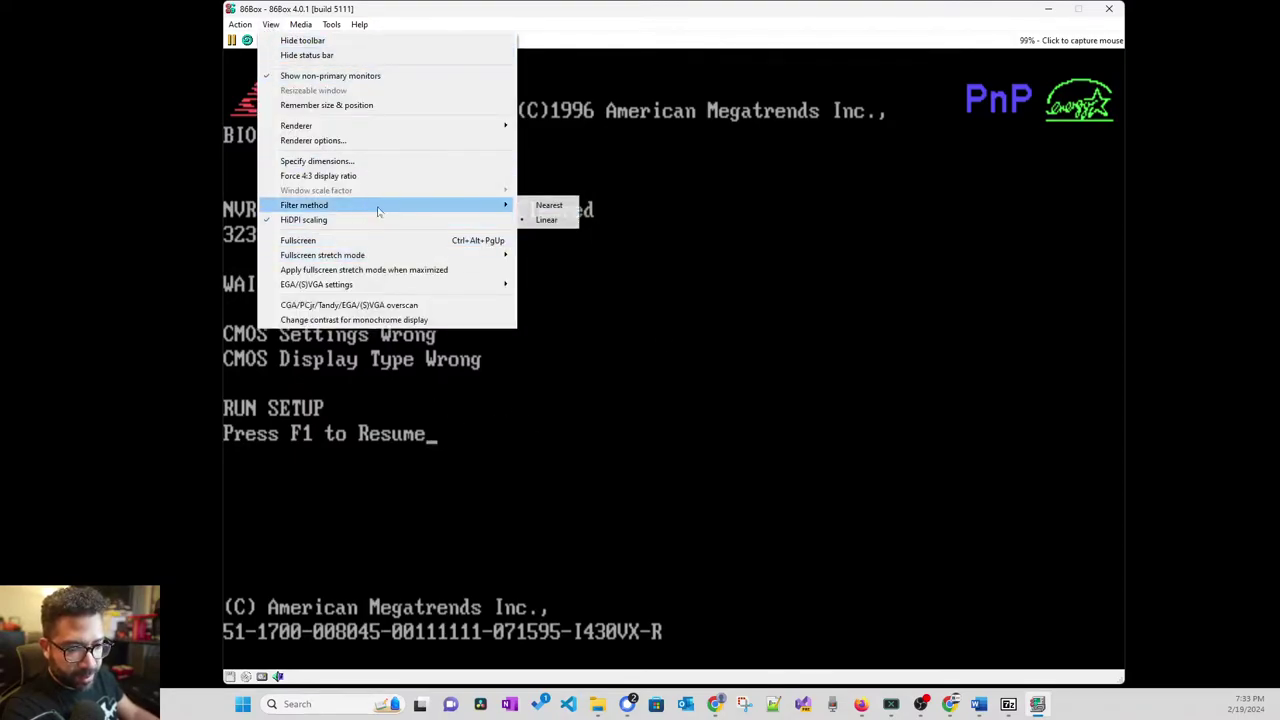
click(552, 206)
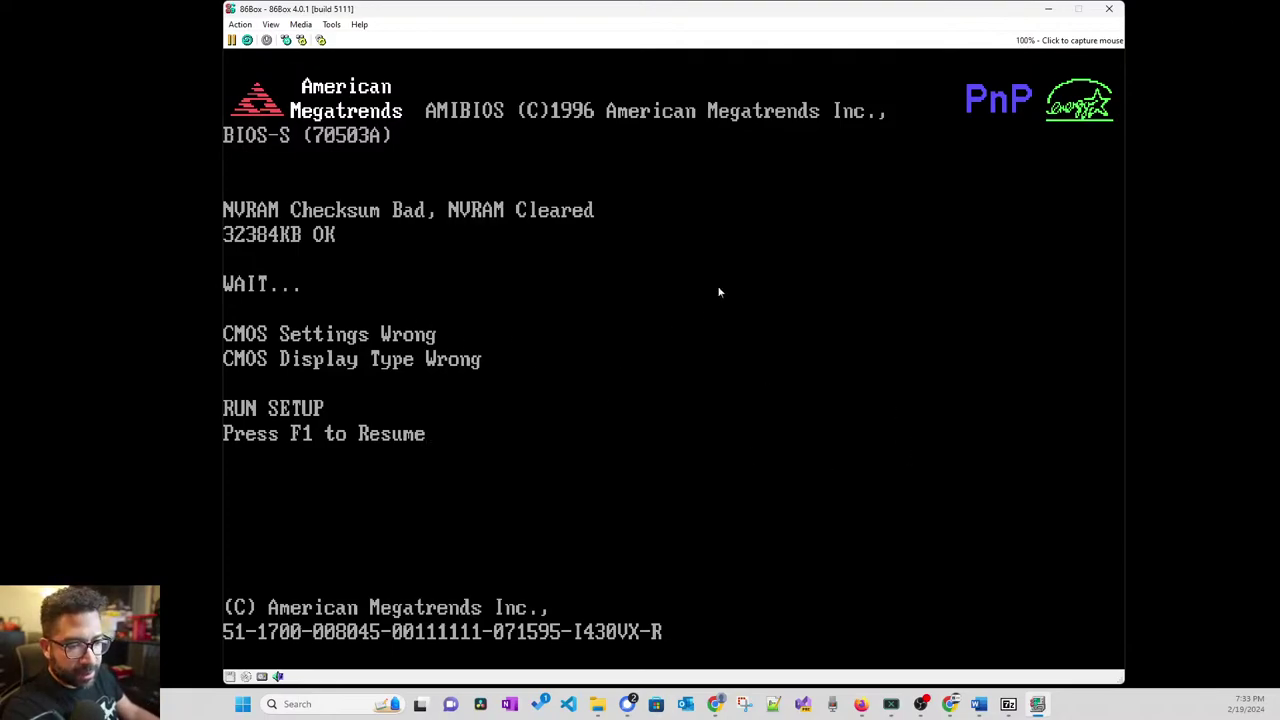
click(270, 24)
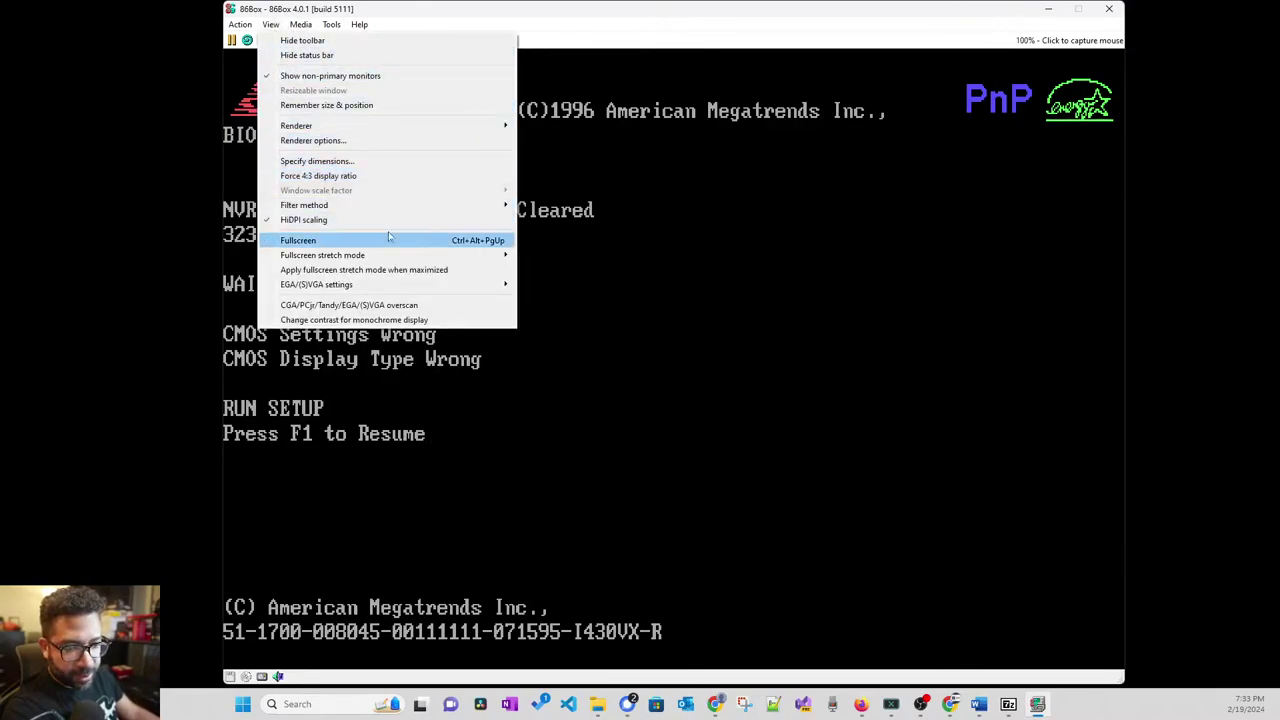
- Open the OpenGL renderer options and browse for a shader, starting in the temp folder
click(313, 140)
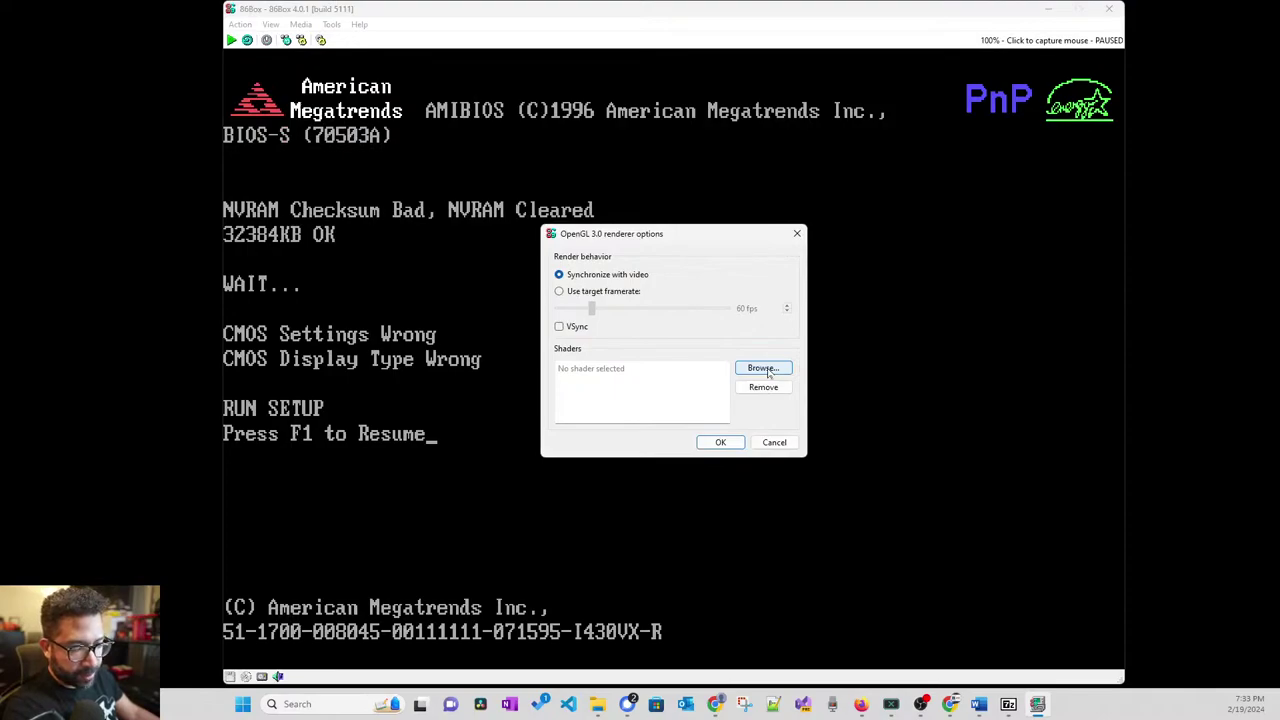
click(764, 369)
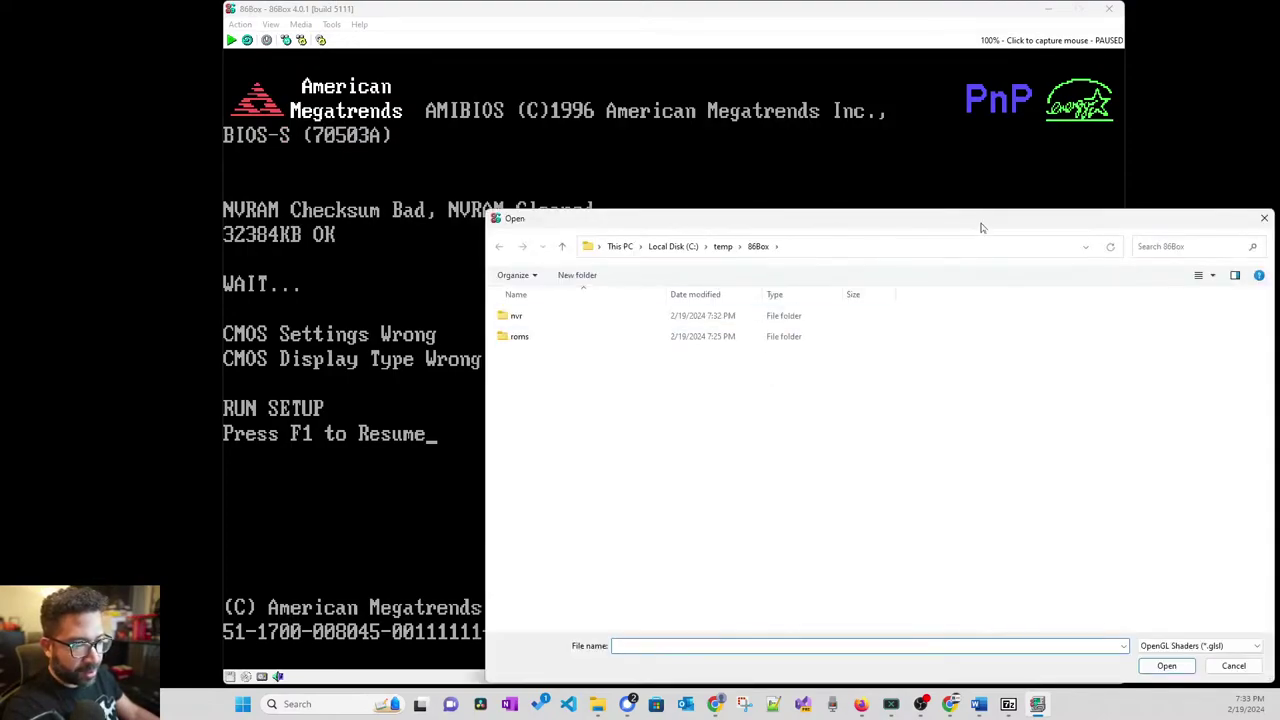
drag(911, 219, 694, 112)
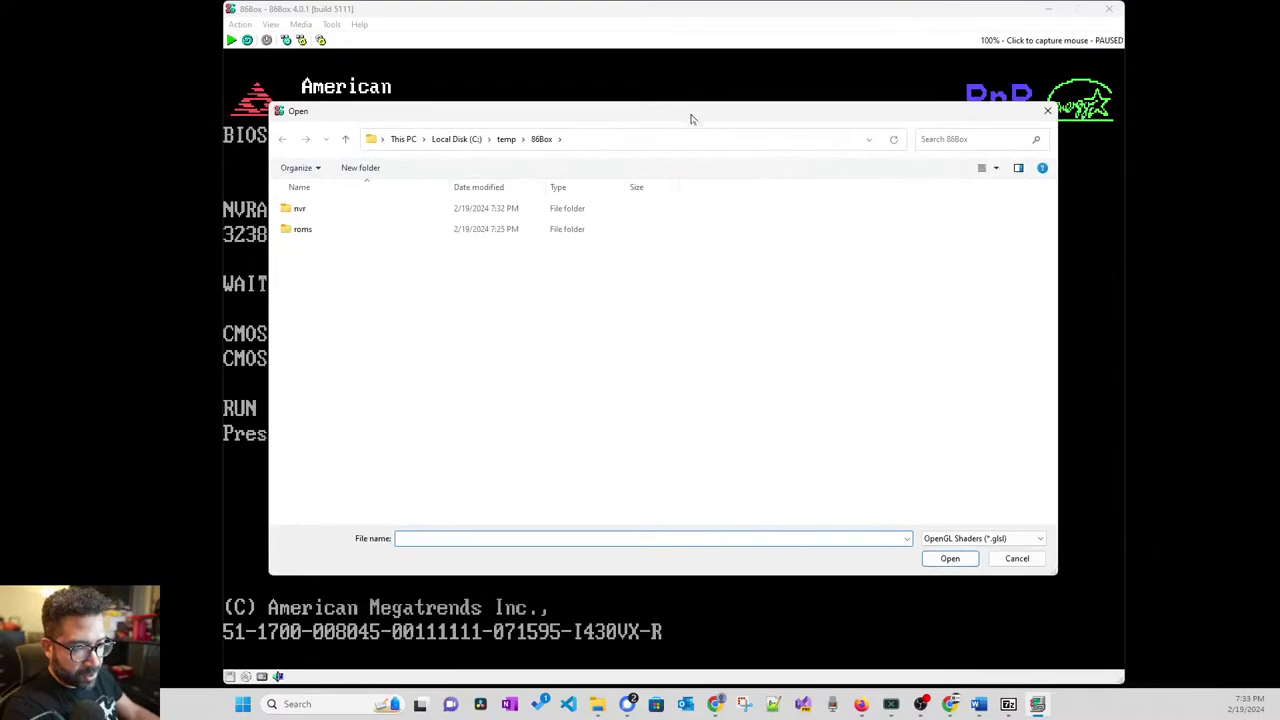
click(506, 141)
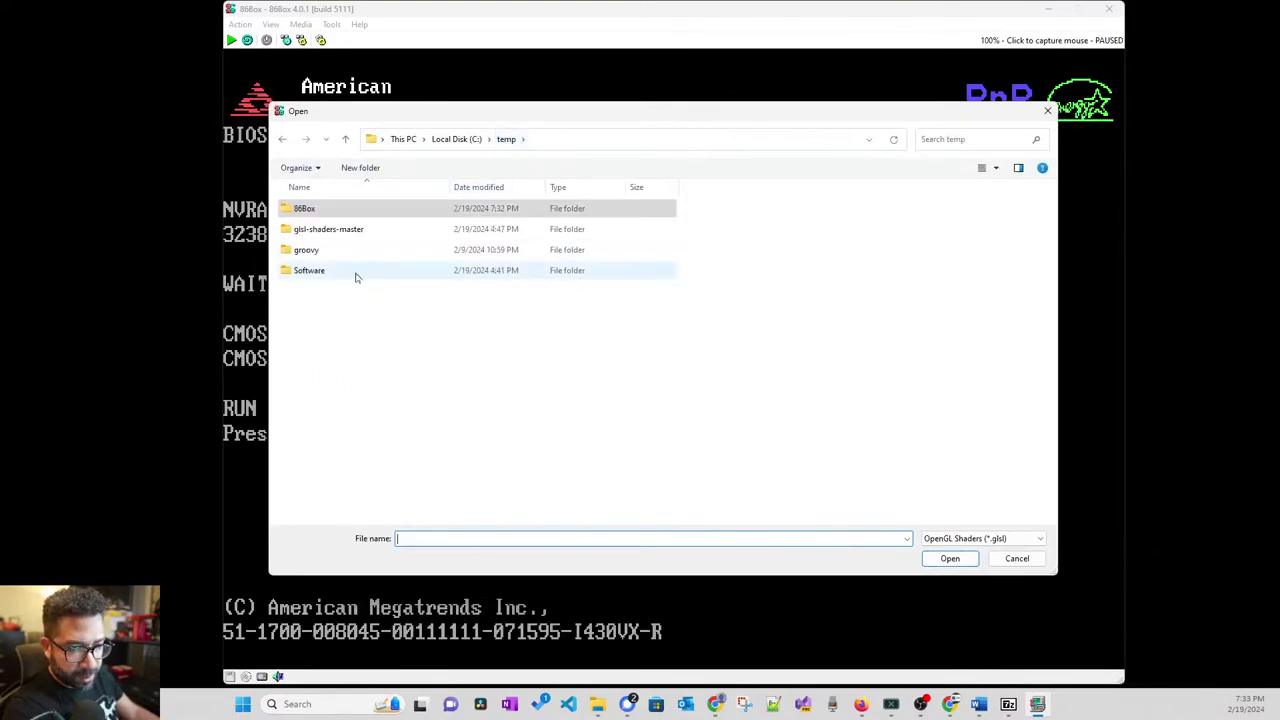
- Load pixel_aa.glsl from glsl-shaders-master > pixel-art-scaling > shaders > pixel_aa
double_click(333, 232)
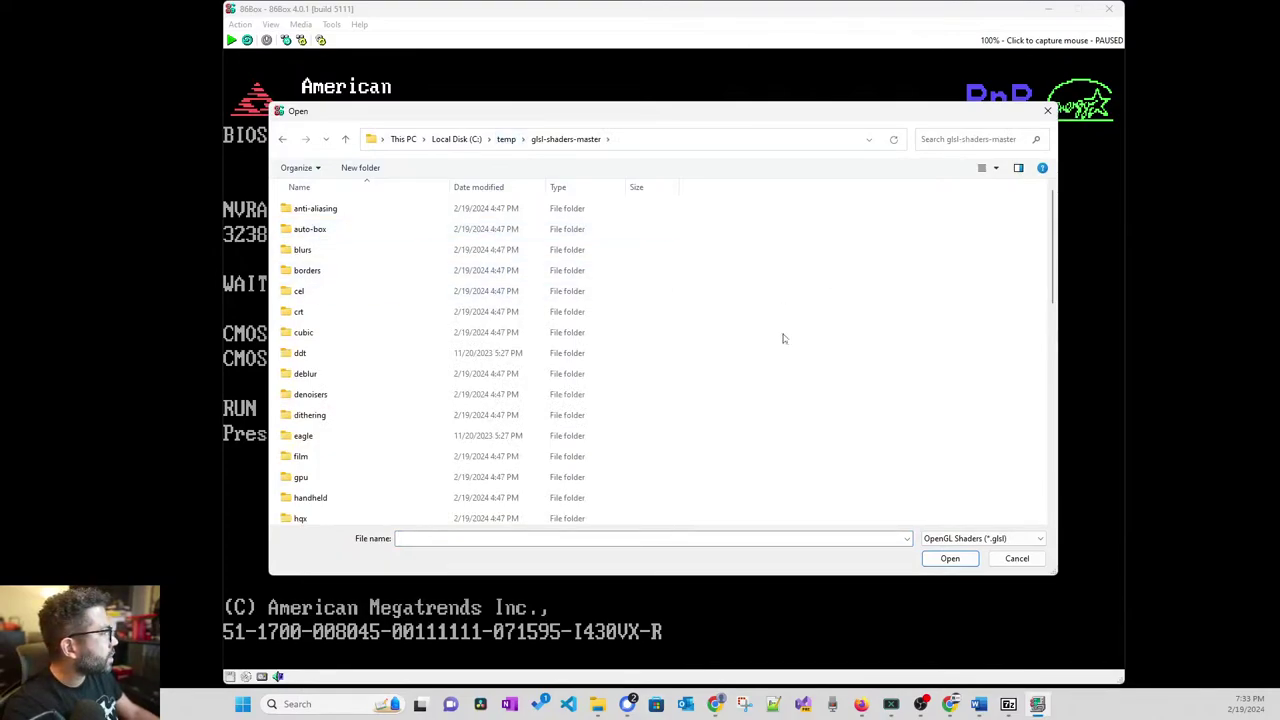
scroll(360, 400, down, 7)
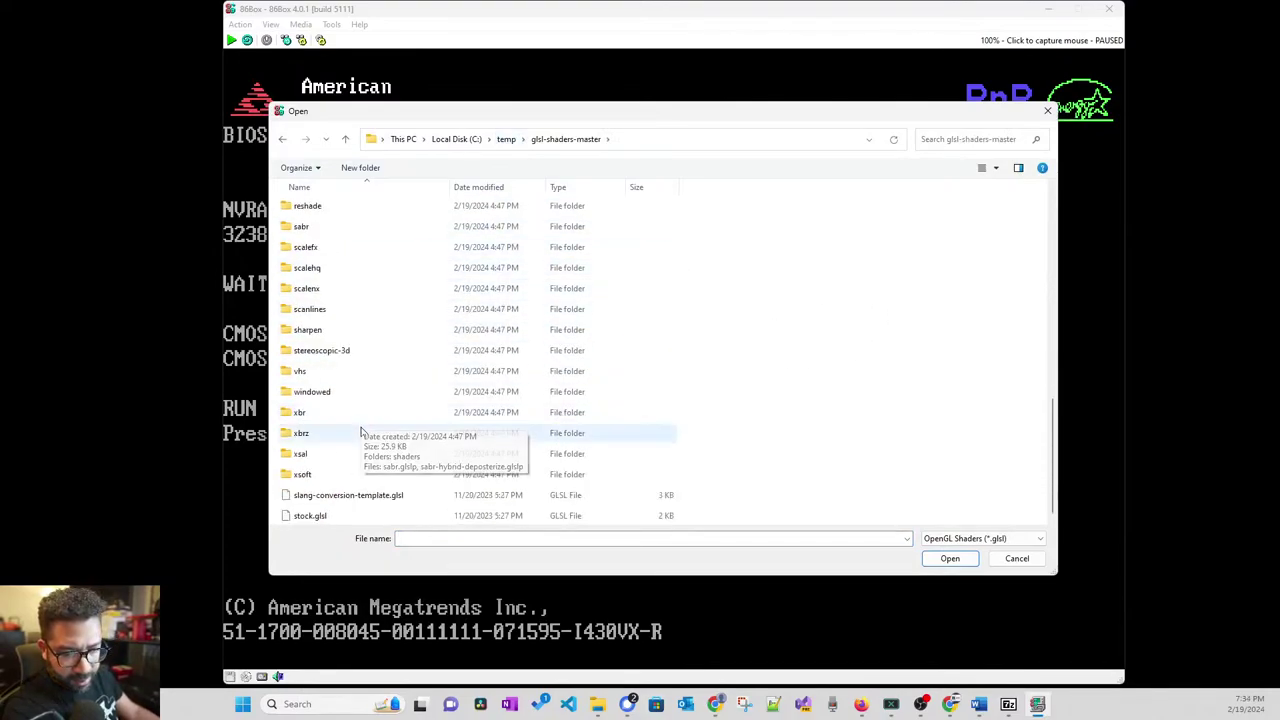
double_click(349, 268)
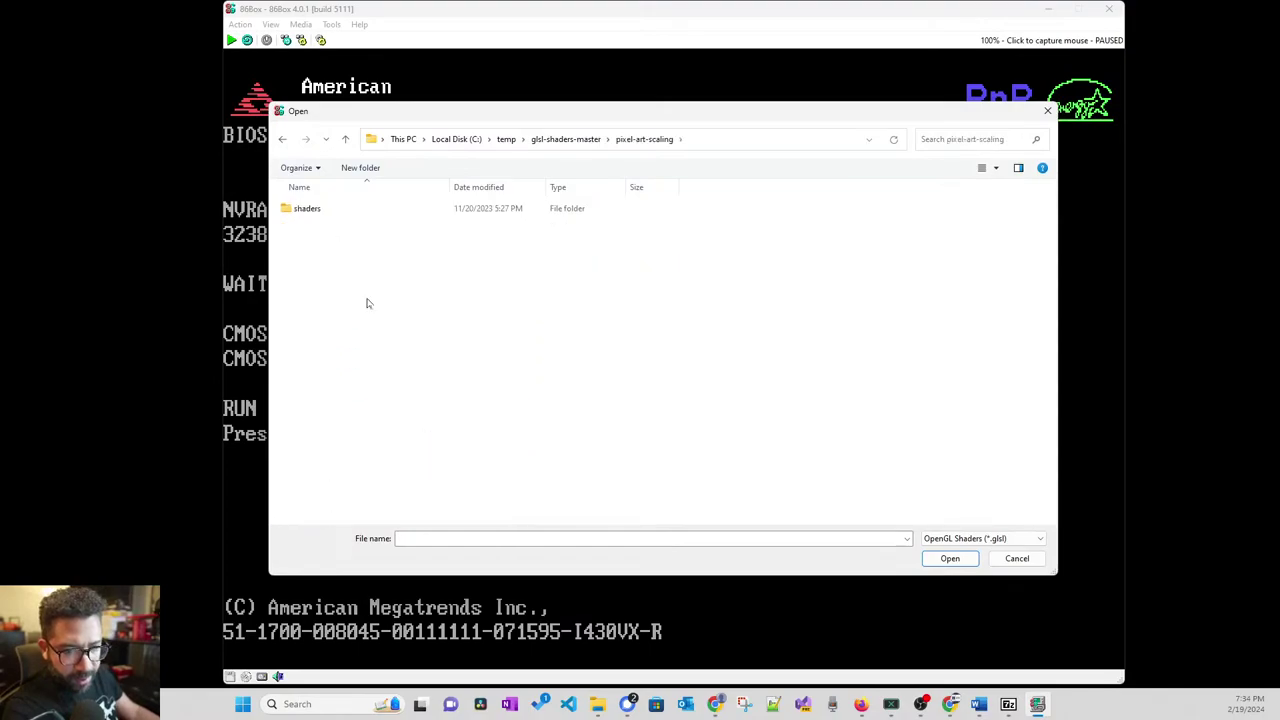
click(307, 216)
double_click(307, 216)
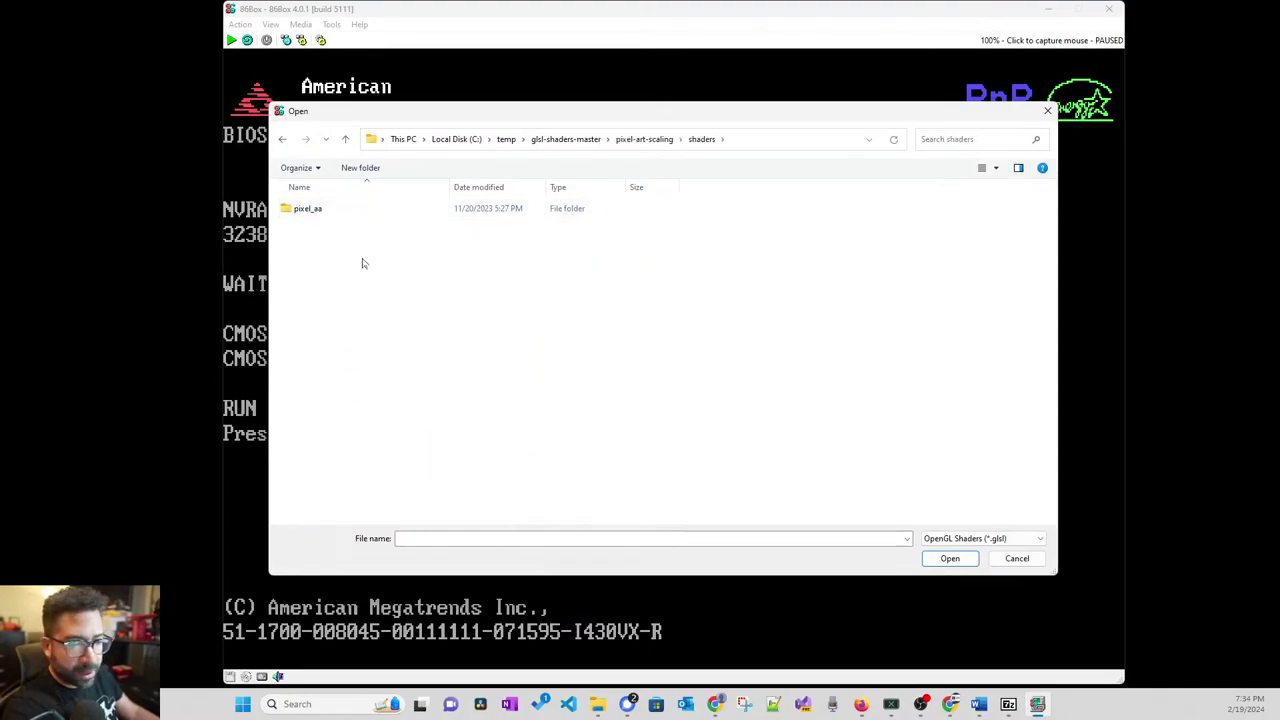
double_click(309, 216)
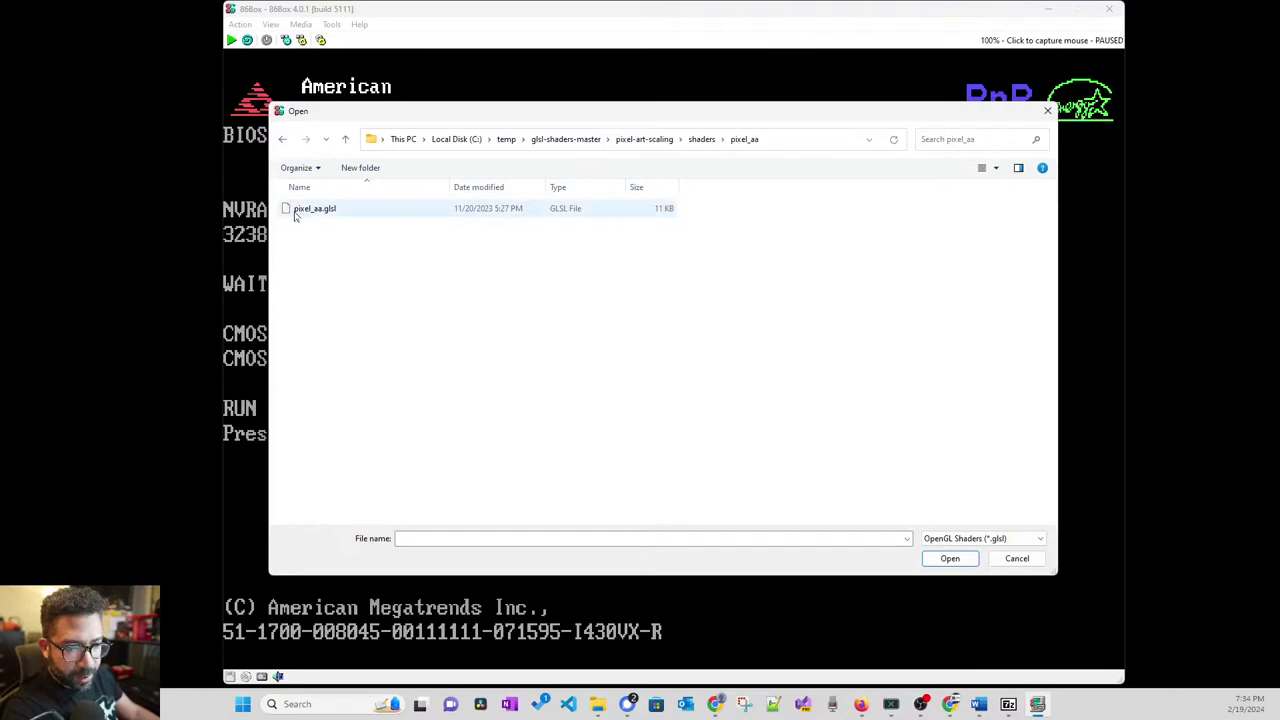
click(309, 216)
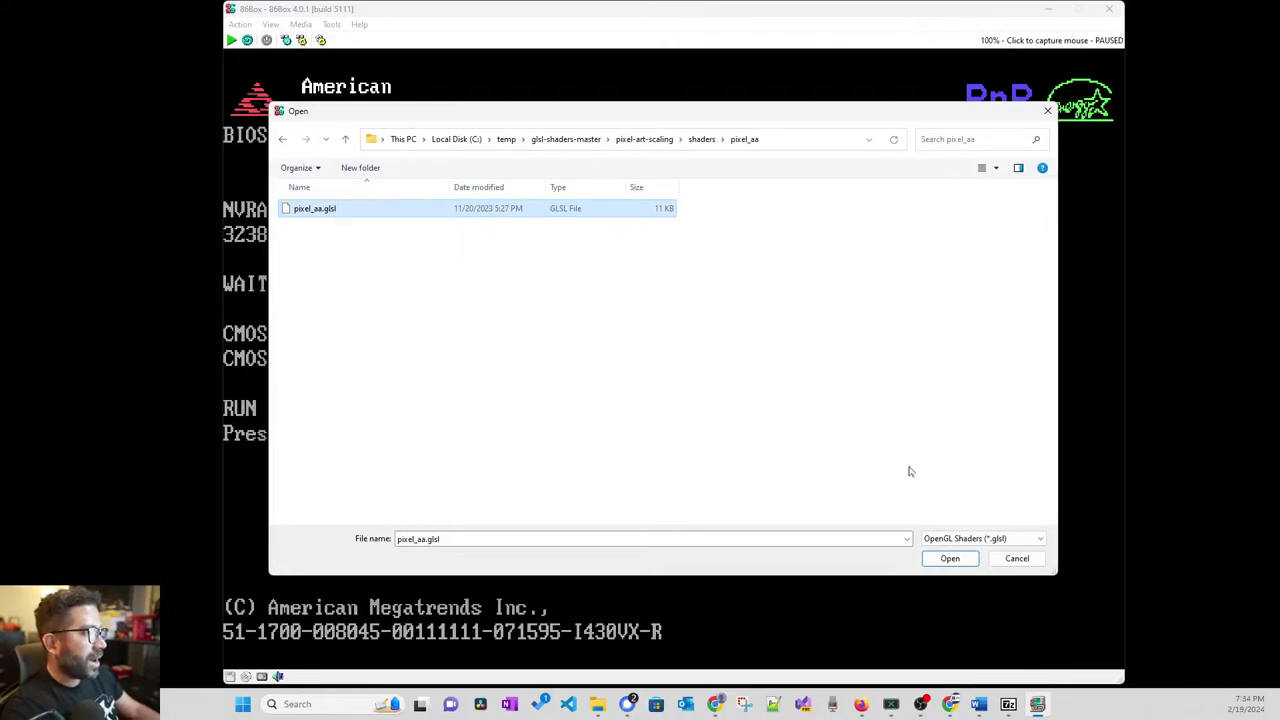
double_click(314, 210)
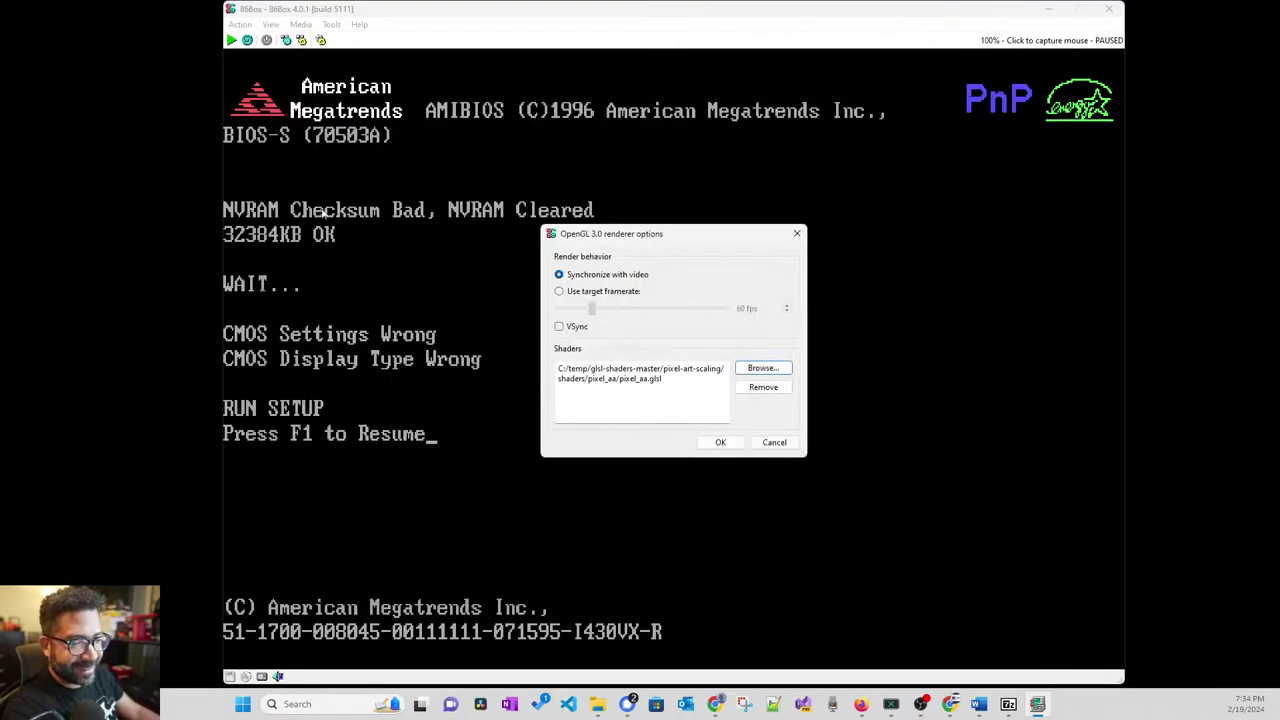
- Check the shader path and apply the pixel_aa shader with OK
click(726, 448)
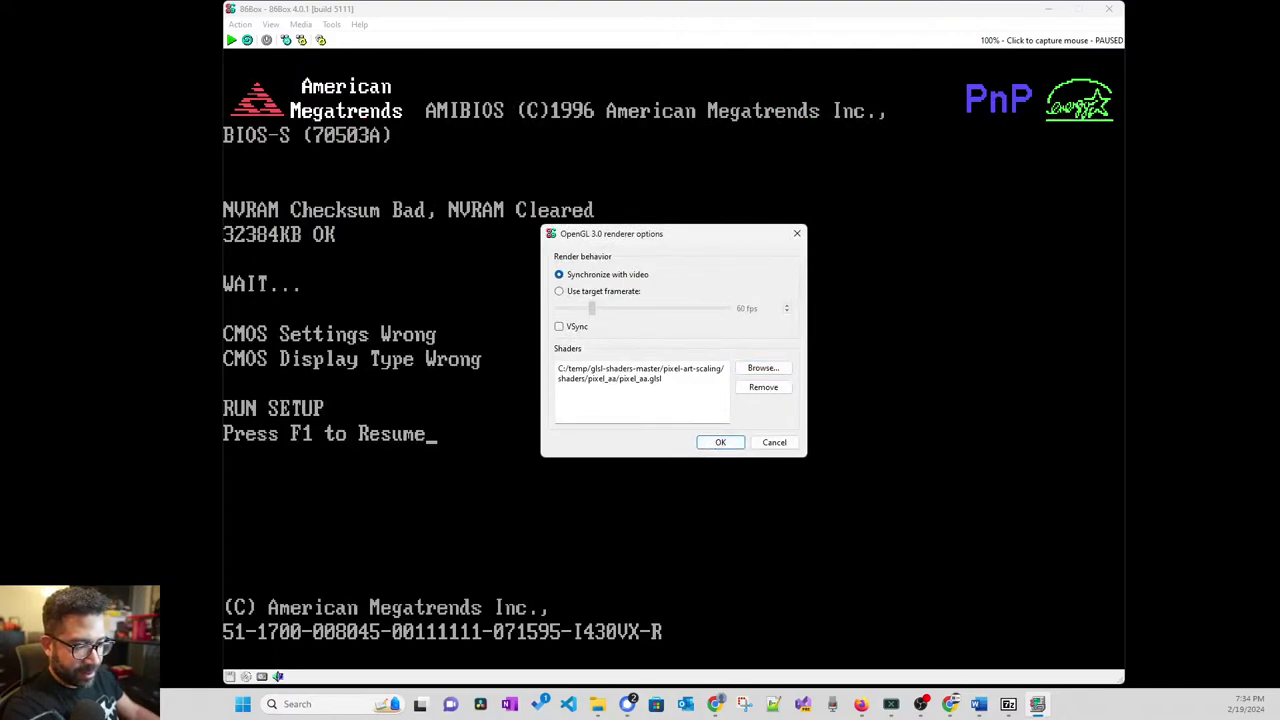
click(640, 400)
key(ctrl+a)
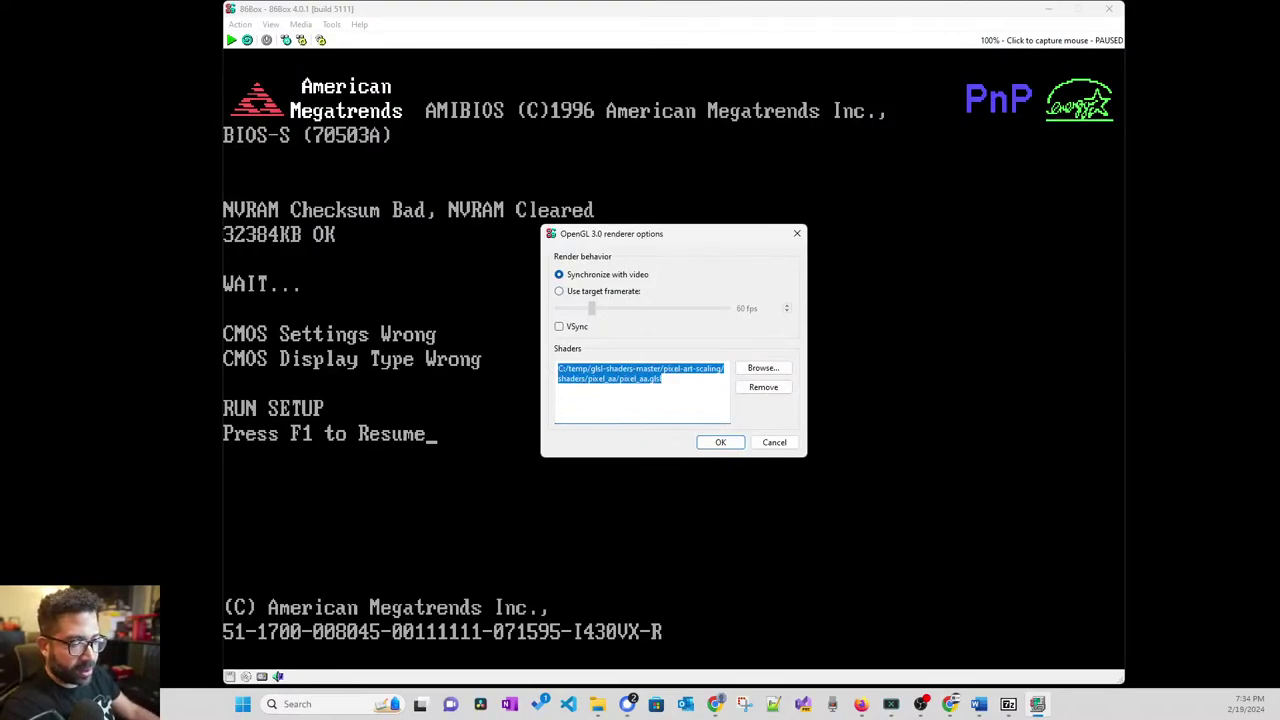
click(719, 442)
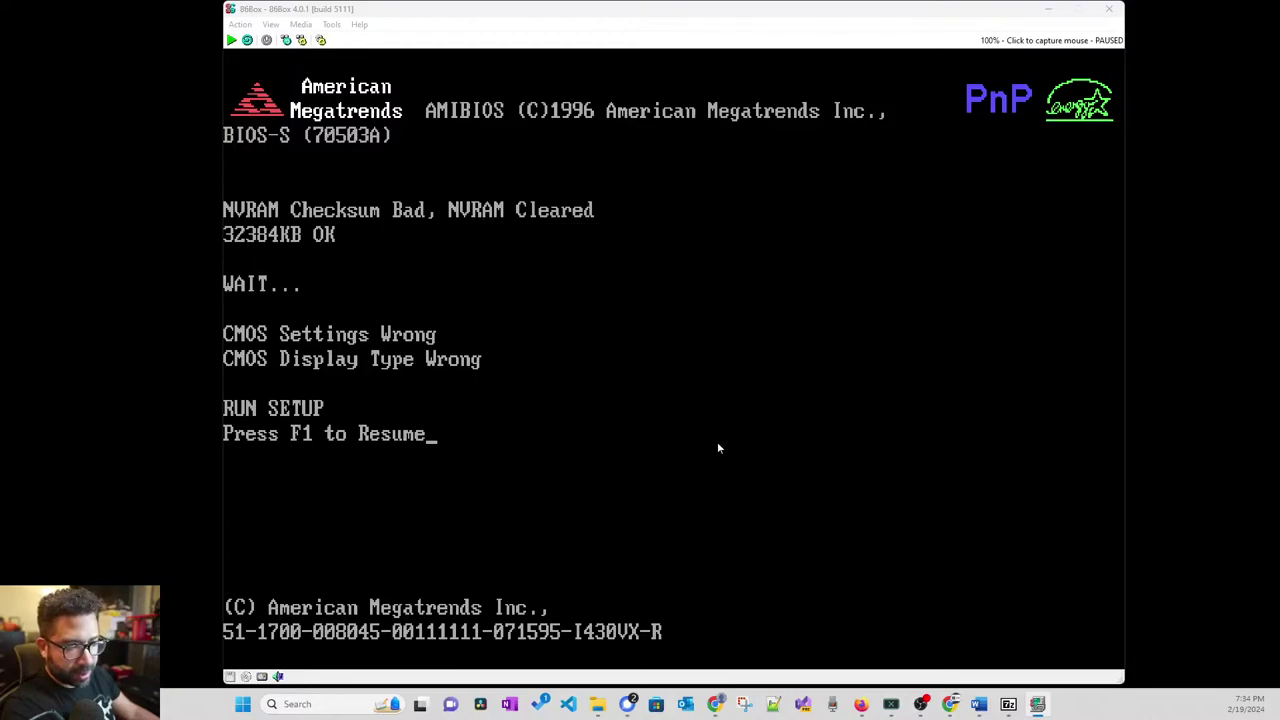
- Recheck the renderer options, then open Specify dimensions showing 1352 × 931
click(270, 24)
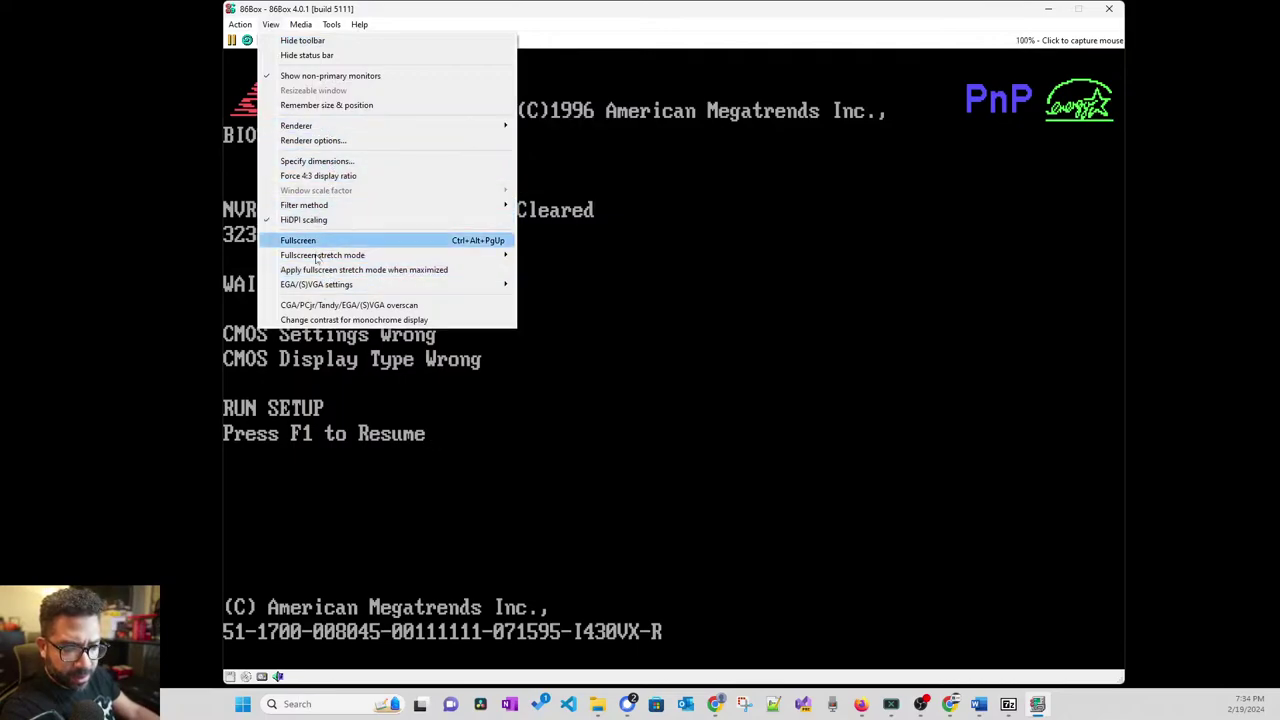
click(339, 142)
click(774, 442)
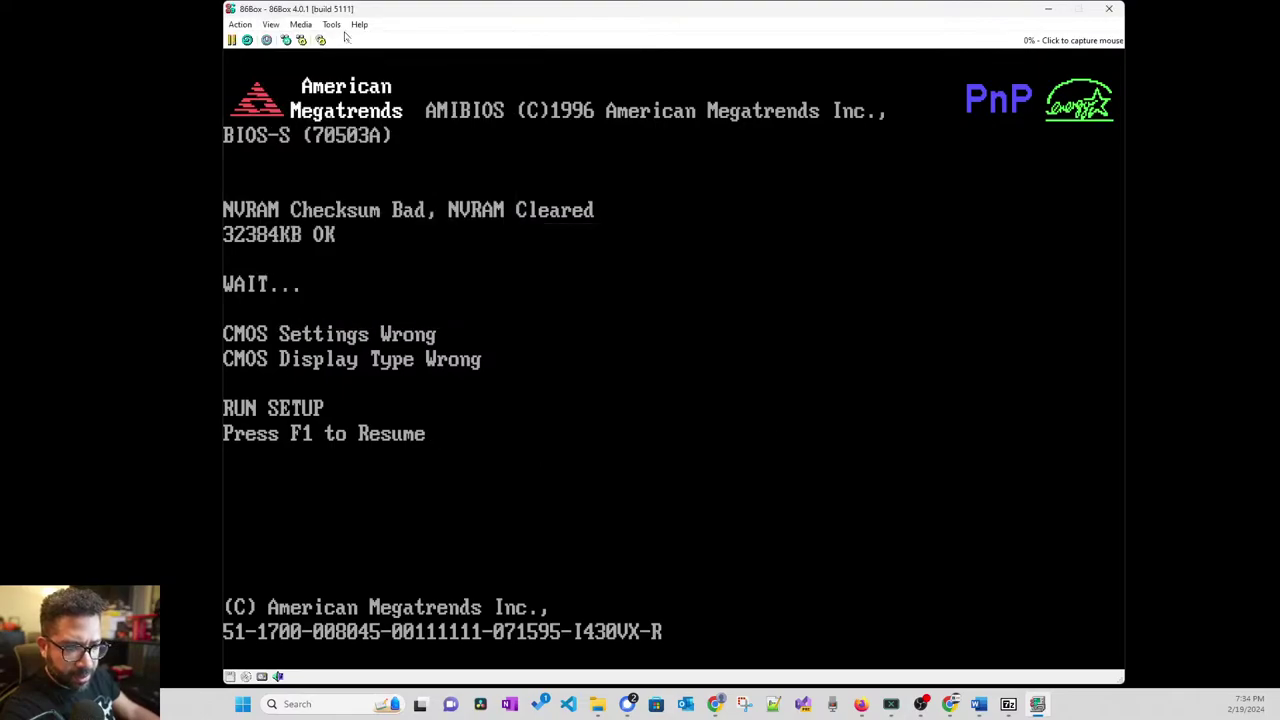
click(300, 24)
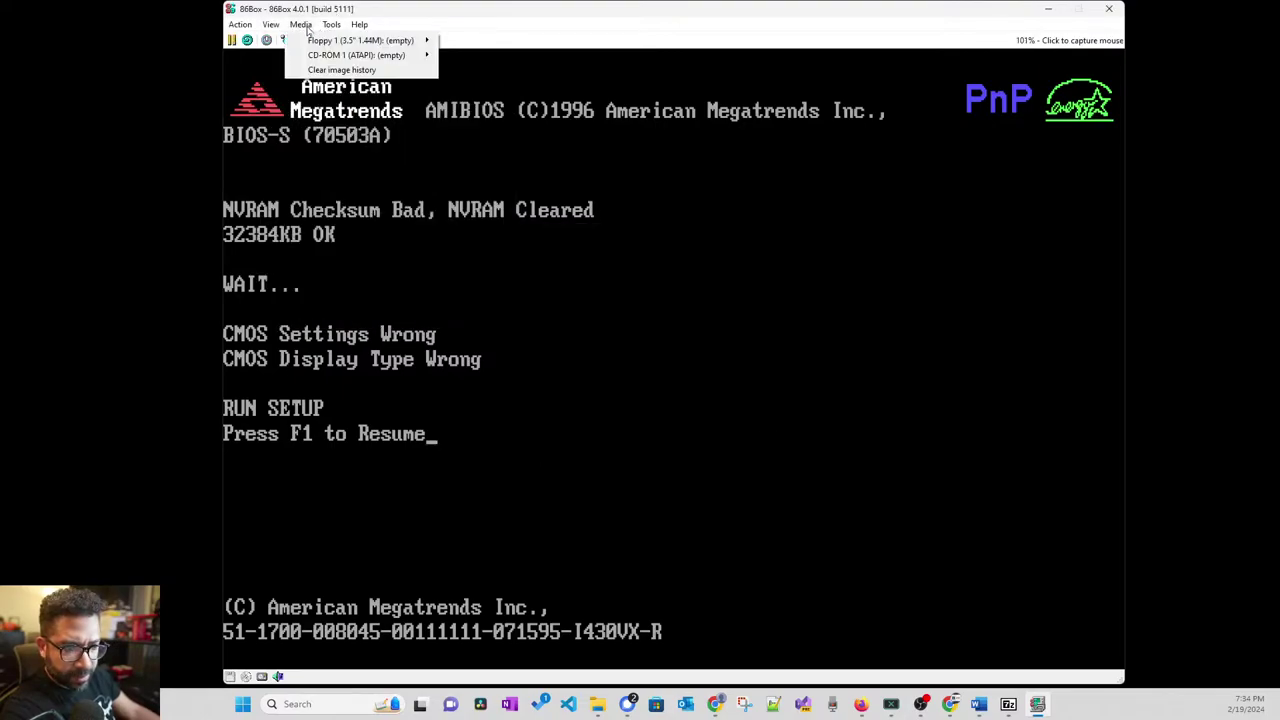
mouse_move(276, 34)
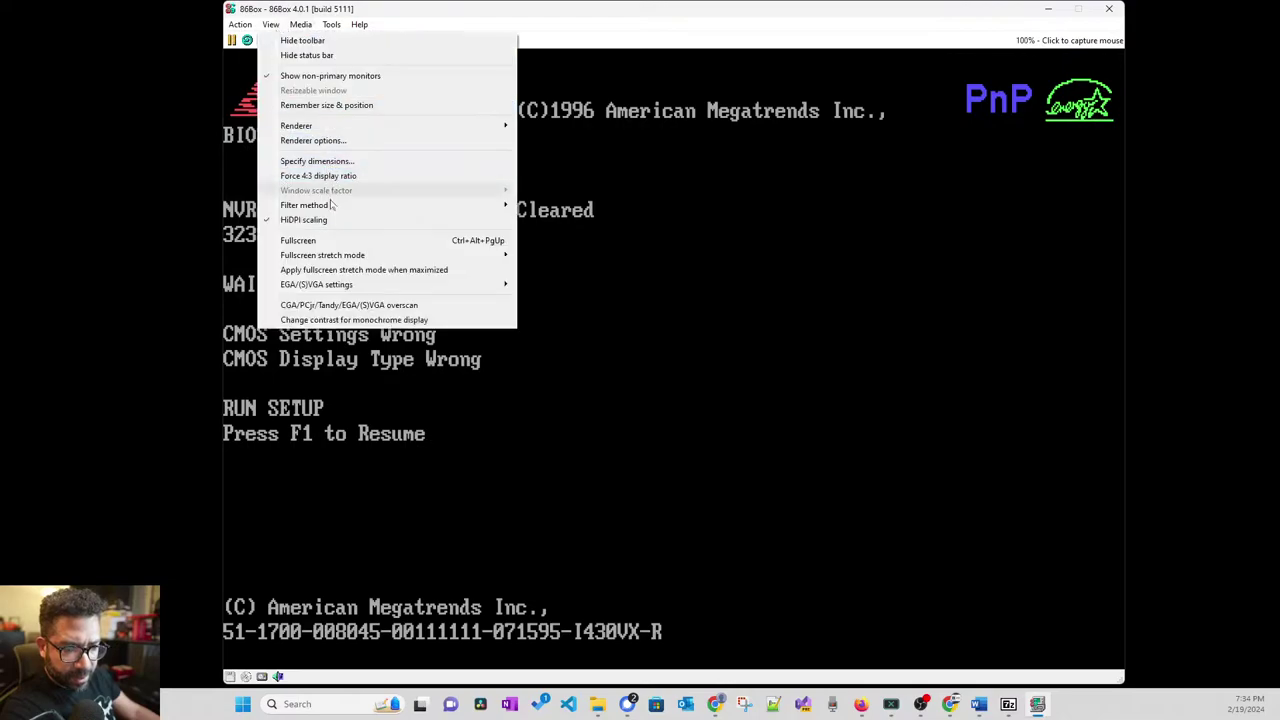
click(323, 160)
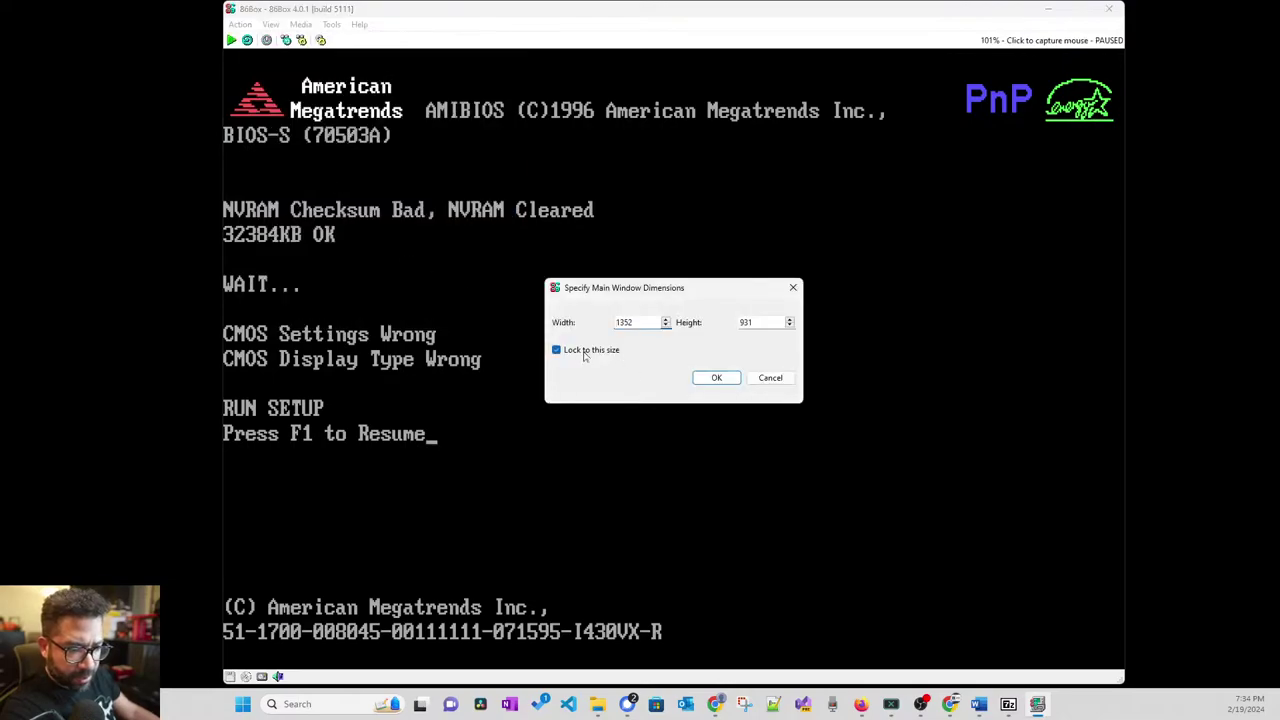
- Accept the 1352 × 931 window size, then reopen the dimensions dialog and cancel it
click(716, 379)
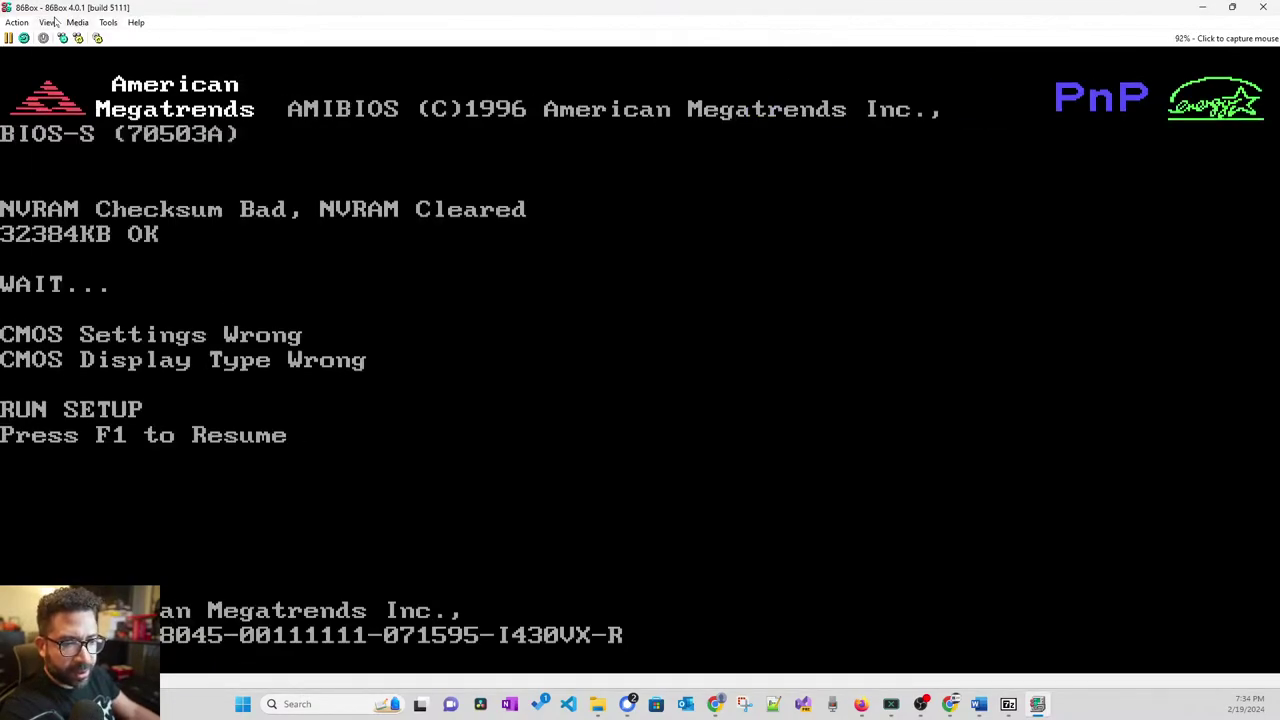
click(52, 22)
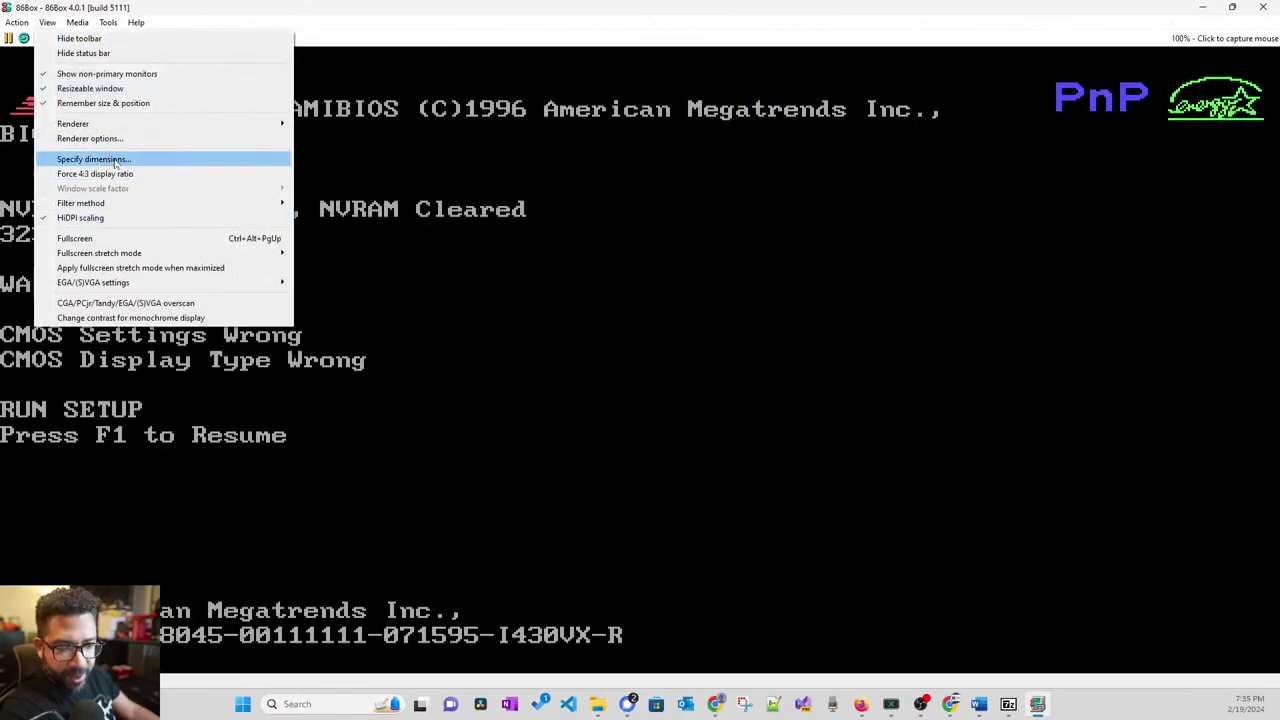
click(112, 159)
click(734, 381)
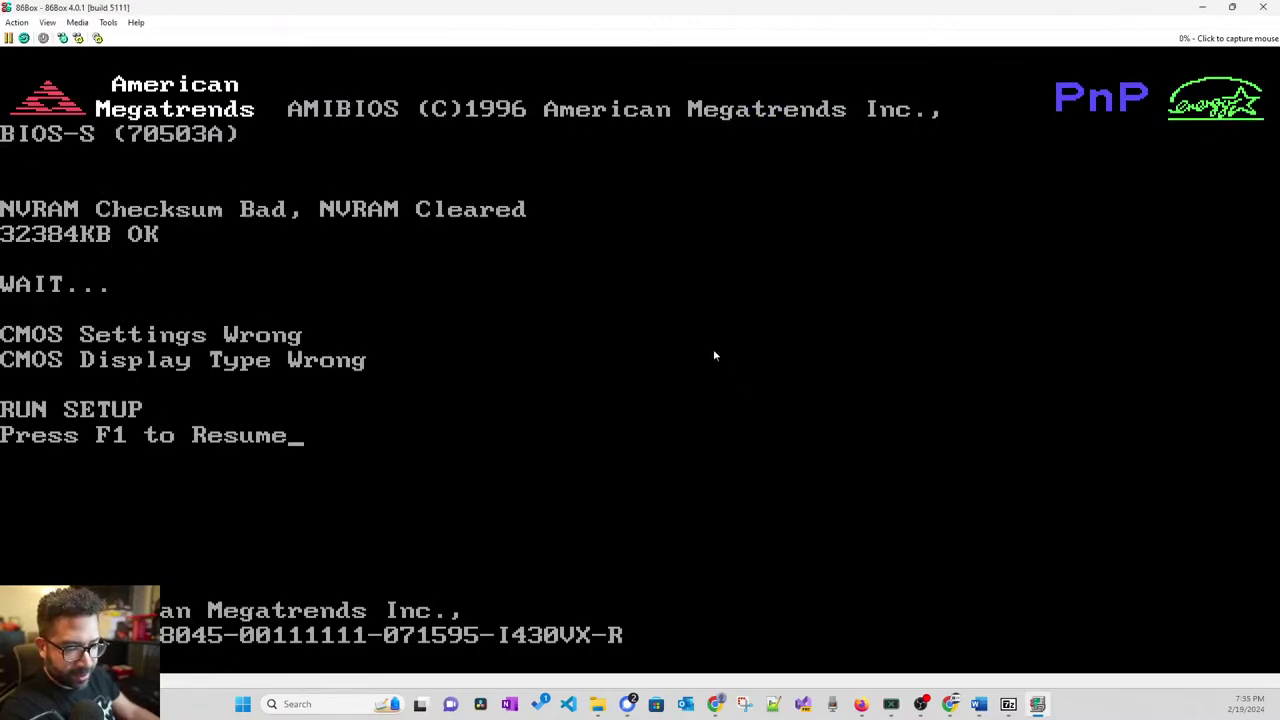
- Remove the pixel_aa shader, then restore the window from maximized and widen it
click(47, 22)
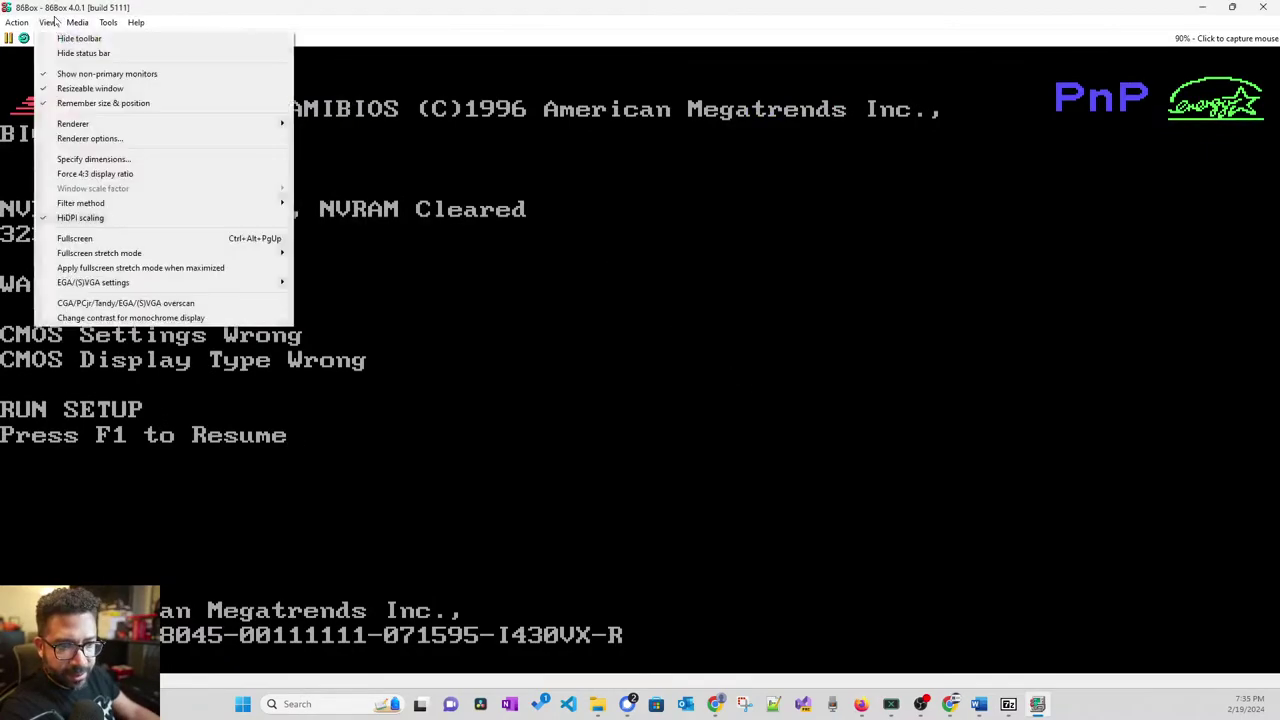
click(92, 138)
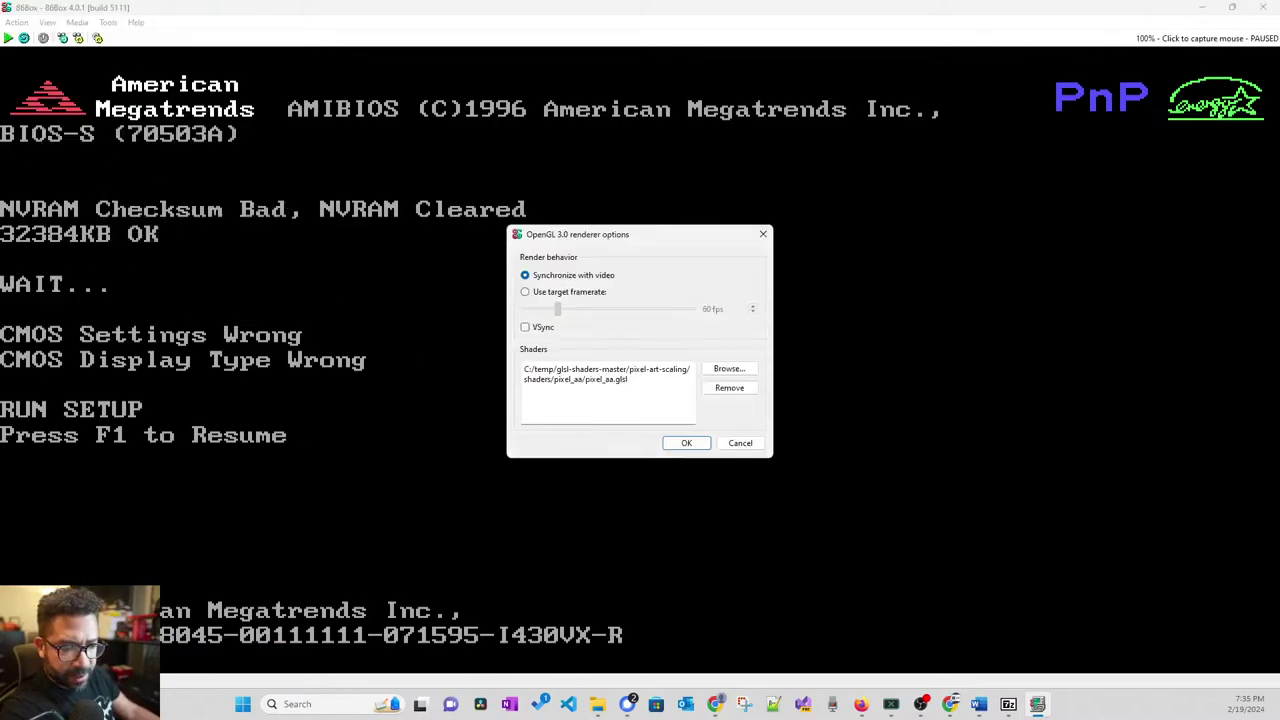
click(729, 388)
click(686, 443)
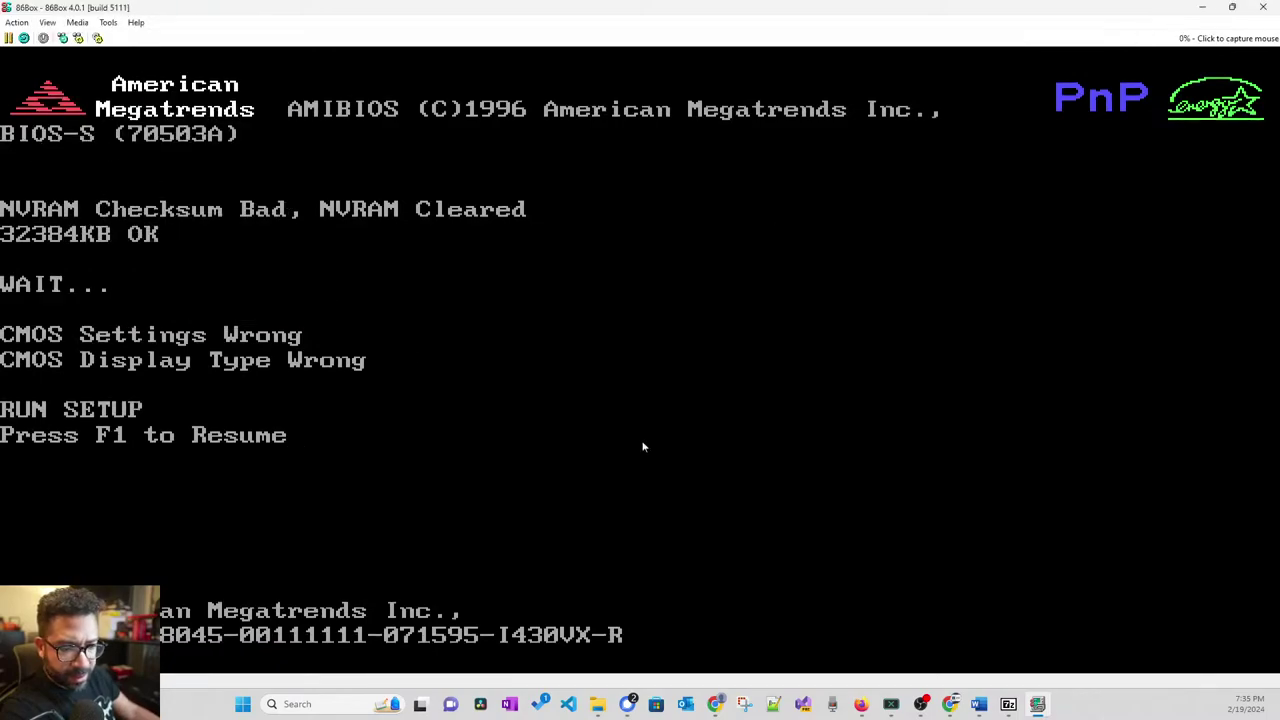
double_click(692, 6)
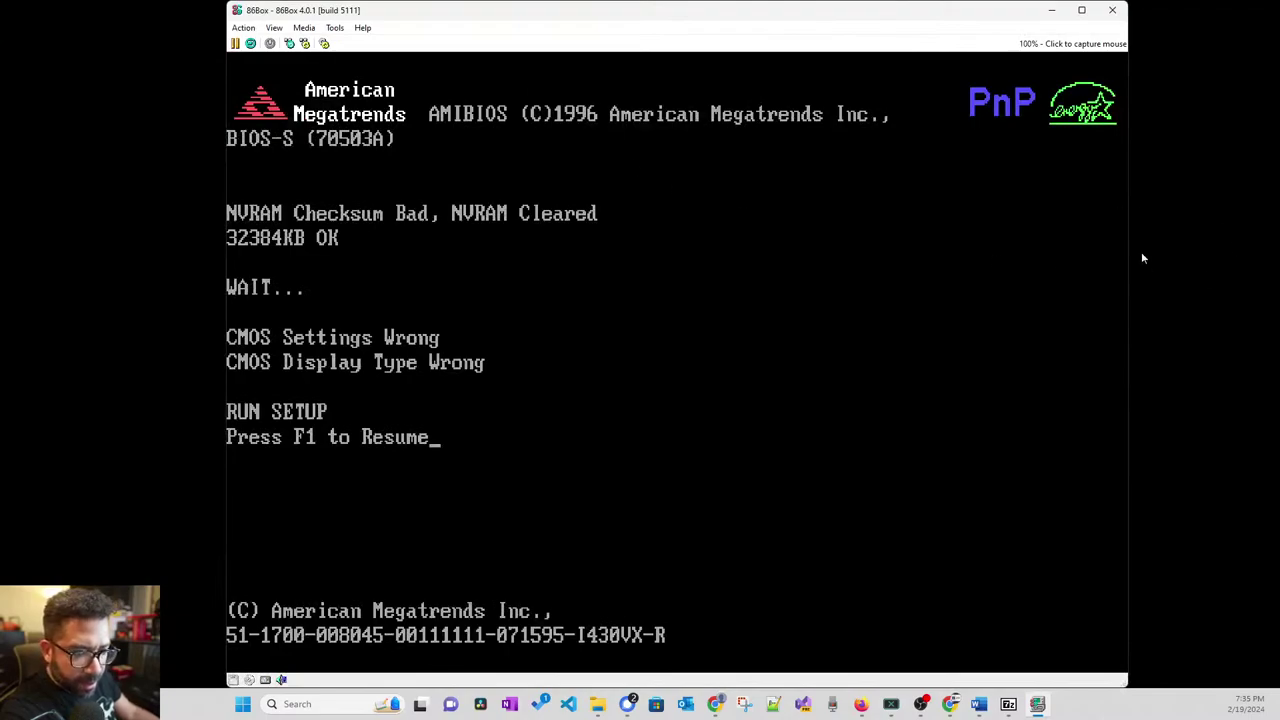
drag(1130, 256, 1258, 257)
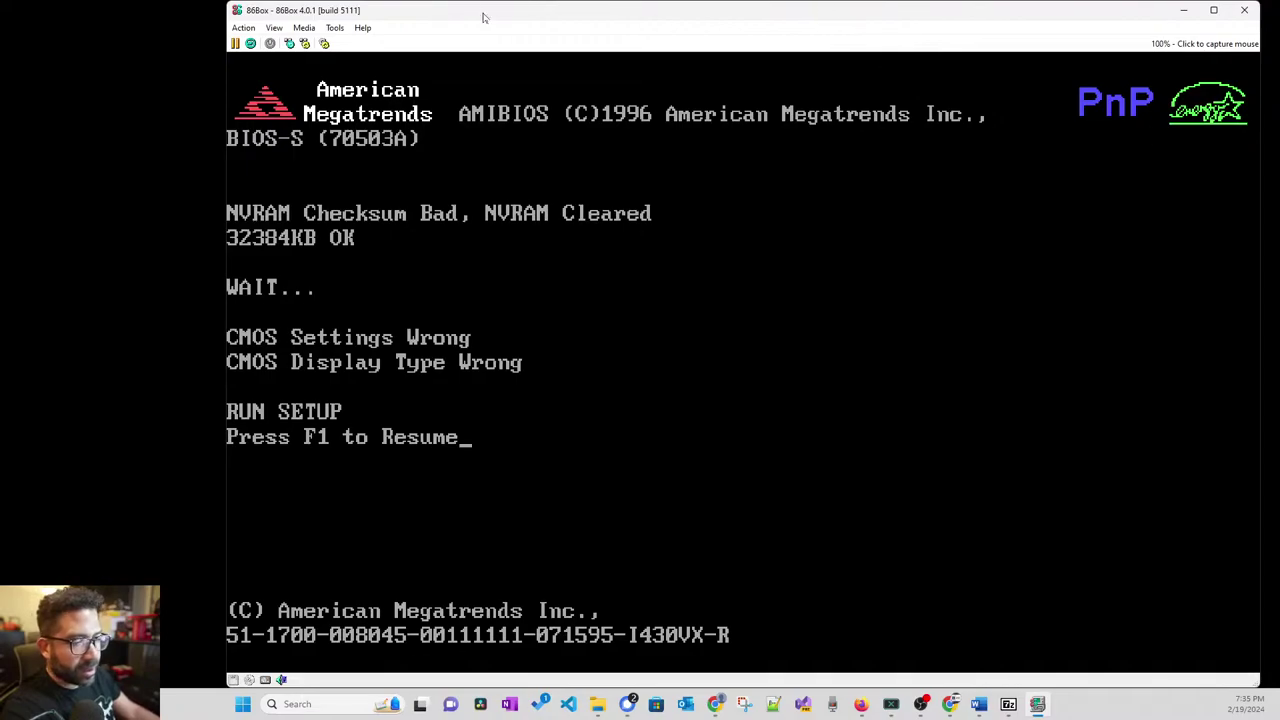
- Glance through the Media and View menus
click(302, 30)
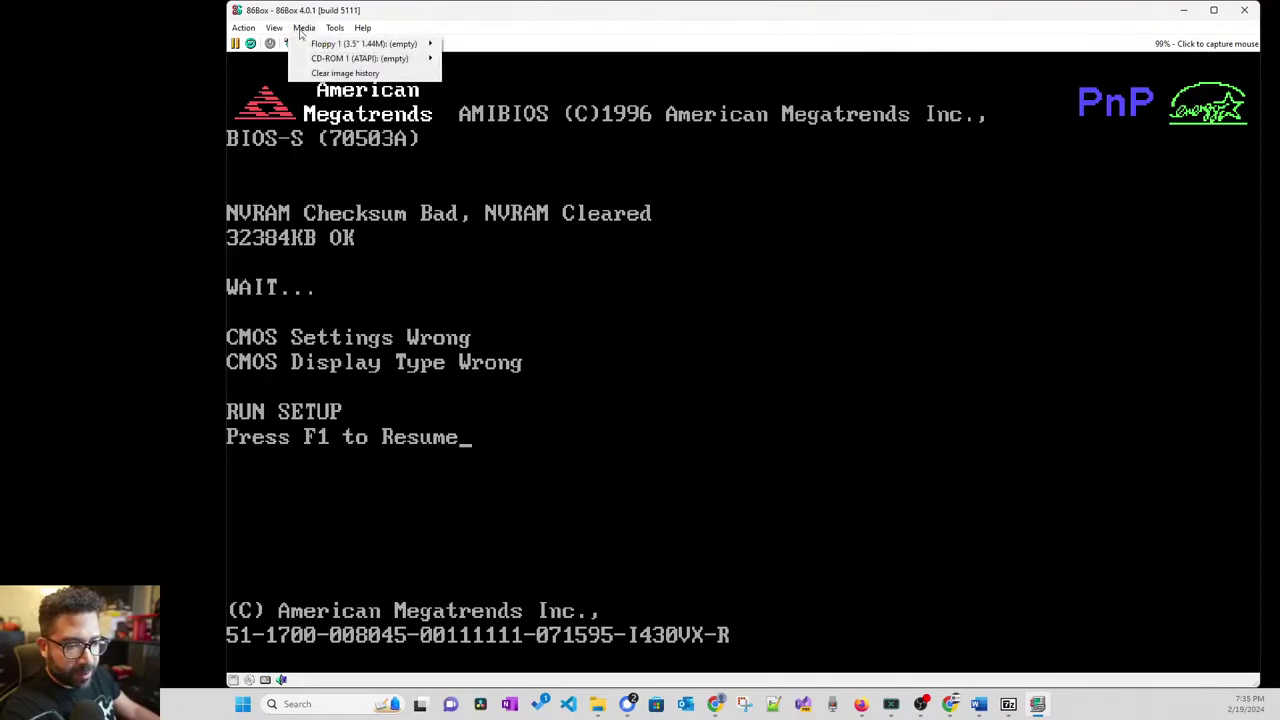
click(586, 48)
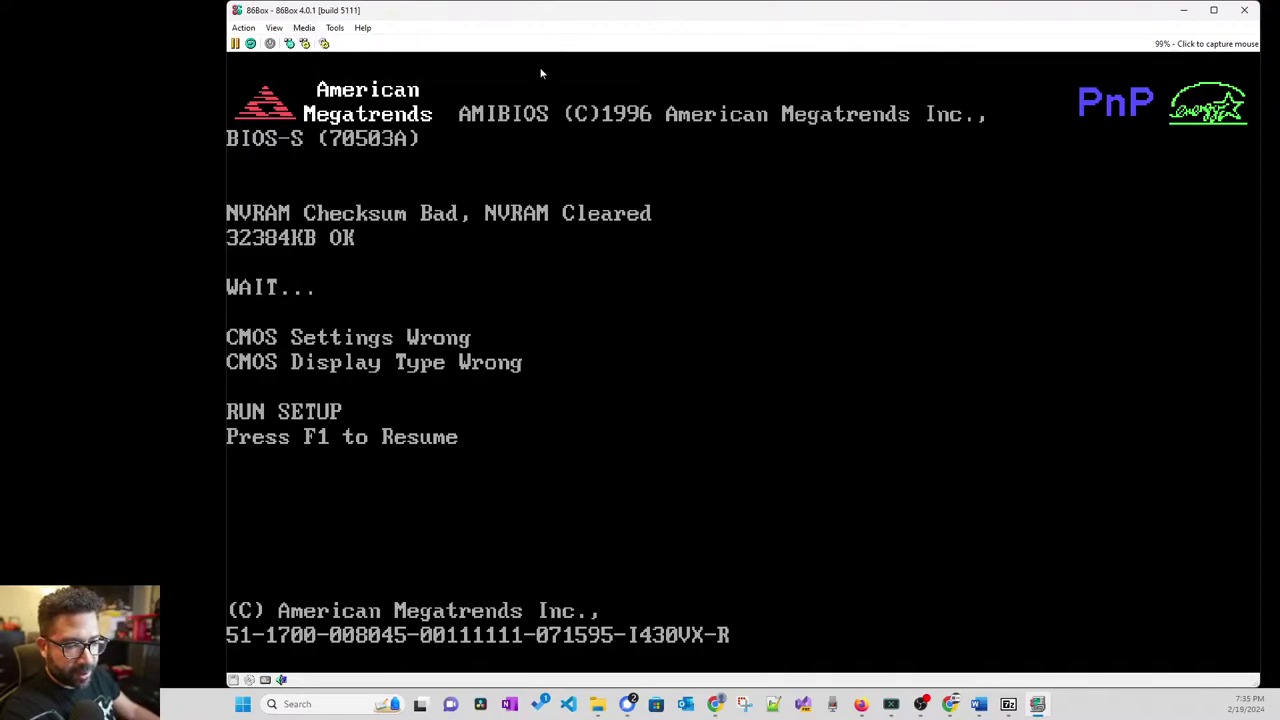
click(303, 28)
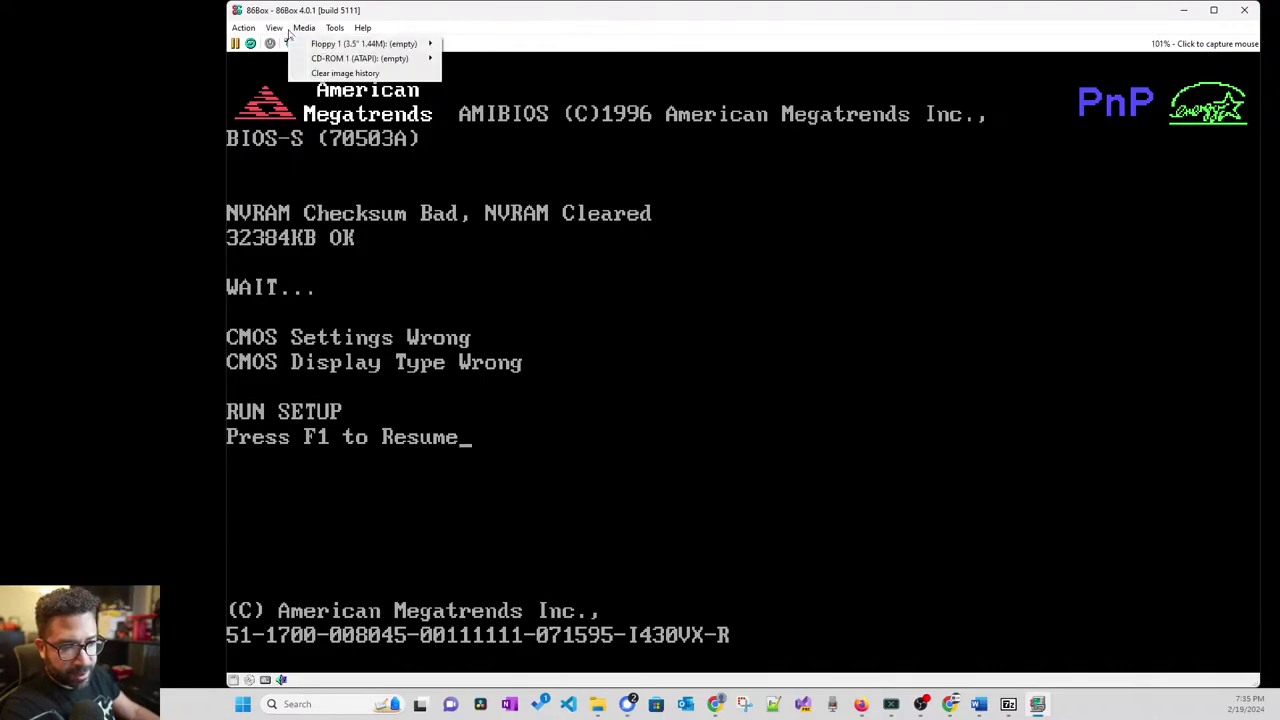
mouse_move(274, 28)
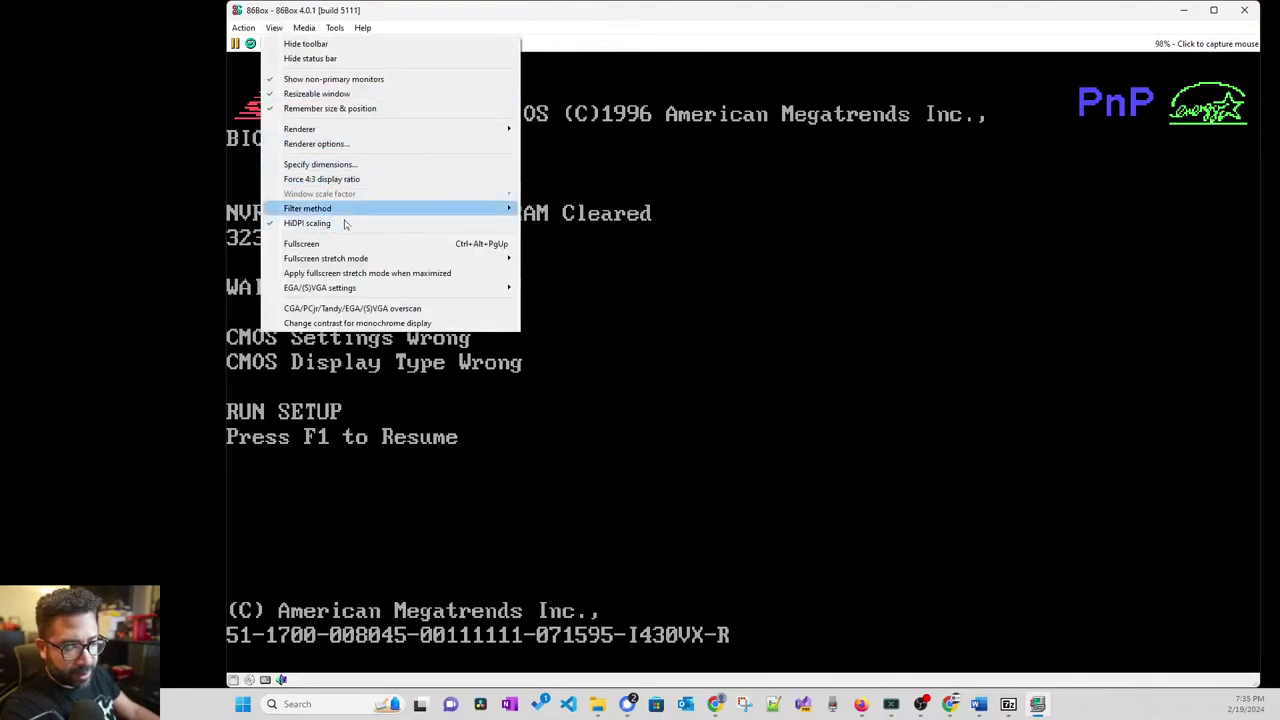
- Browse to pixel_aa.glsl in the renderer options and apply it with OK
mouse_move(493, 207)
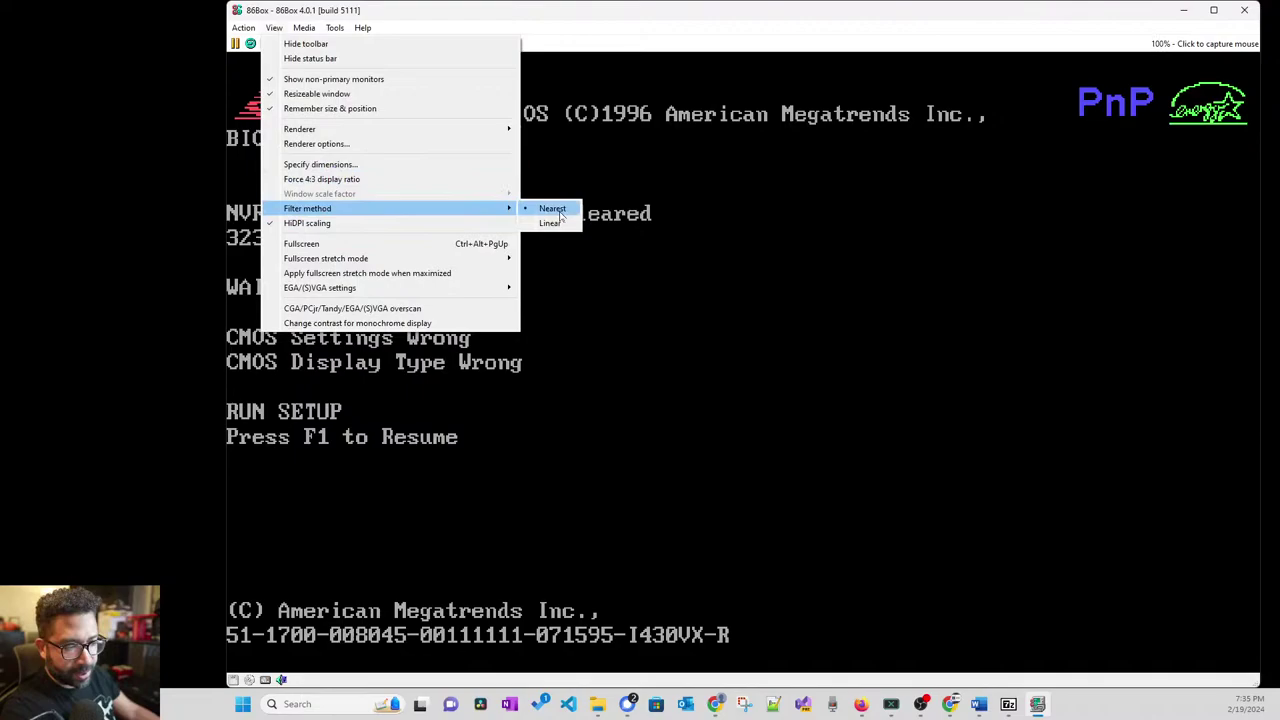
click(316, 143)
click(820, 375)
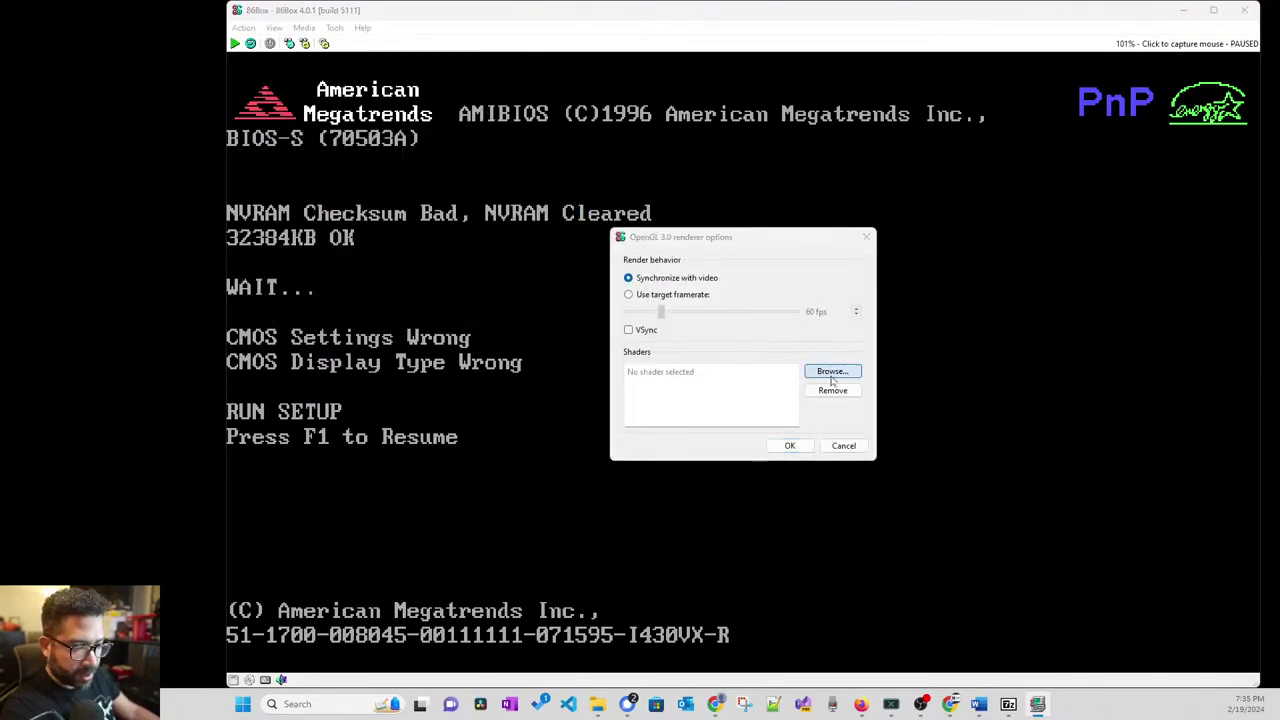
double_click(536, 315)
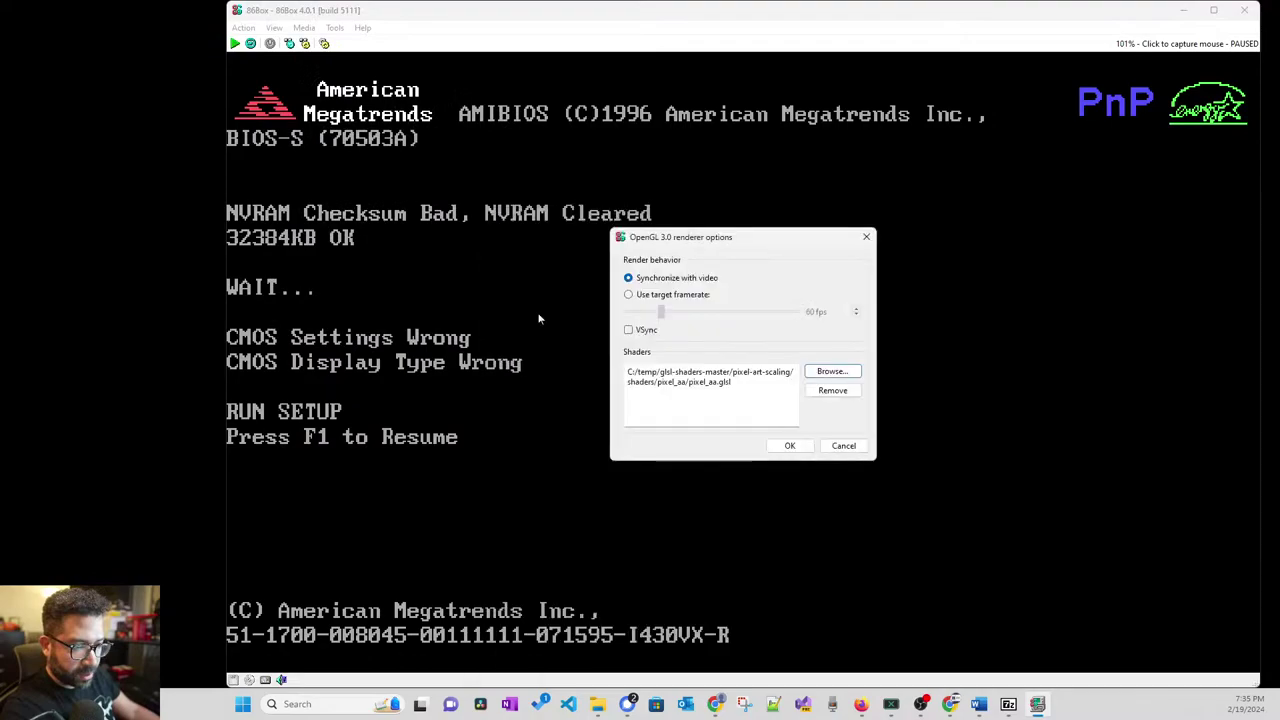
click(797, 447)
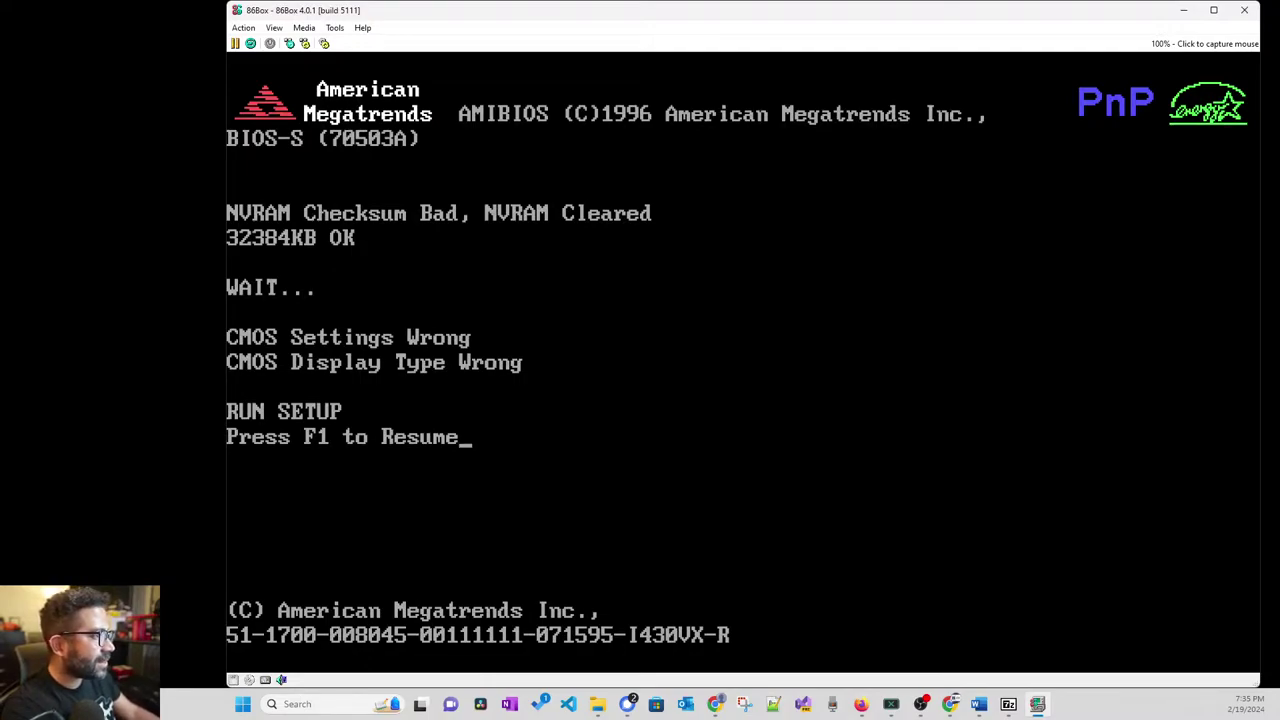
- Release the mouse with F8+F12, shift the 86Box window left, and recapture the mouse
click(1071, 372)
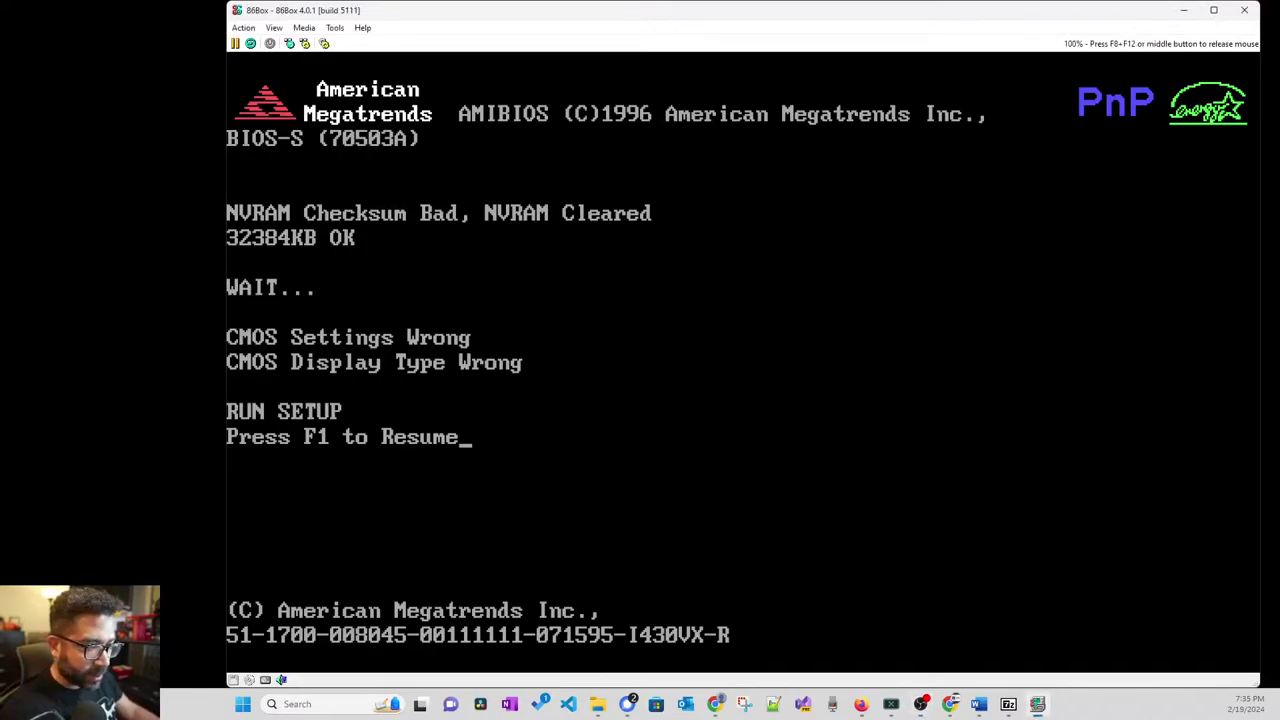
key(F8+F12)
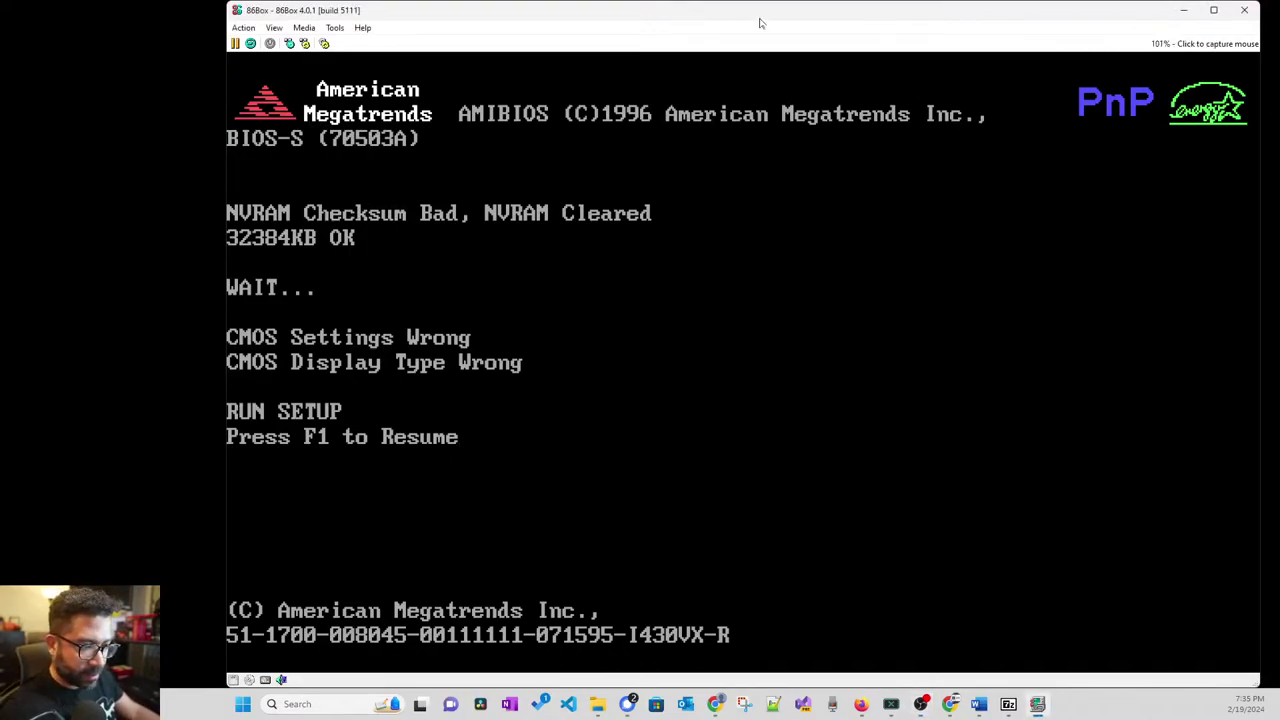
drag(757, 23, 936, 26)
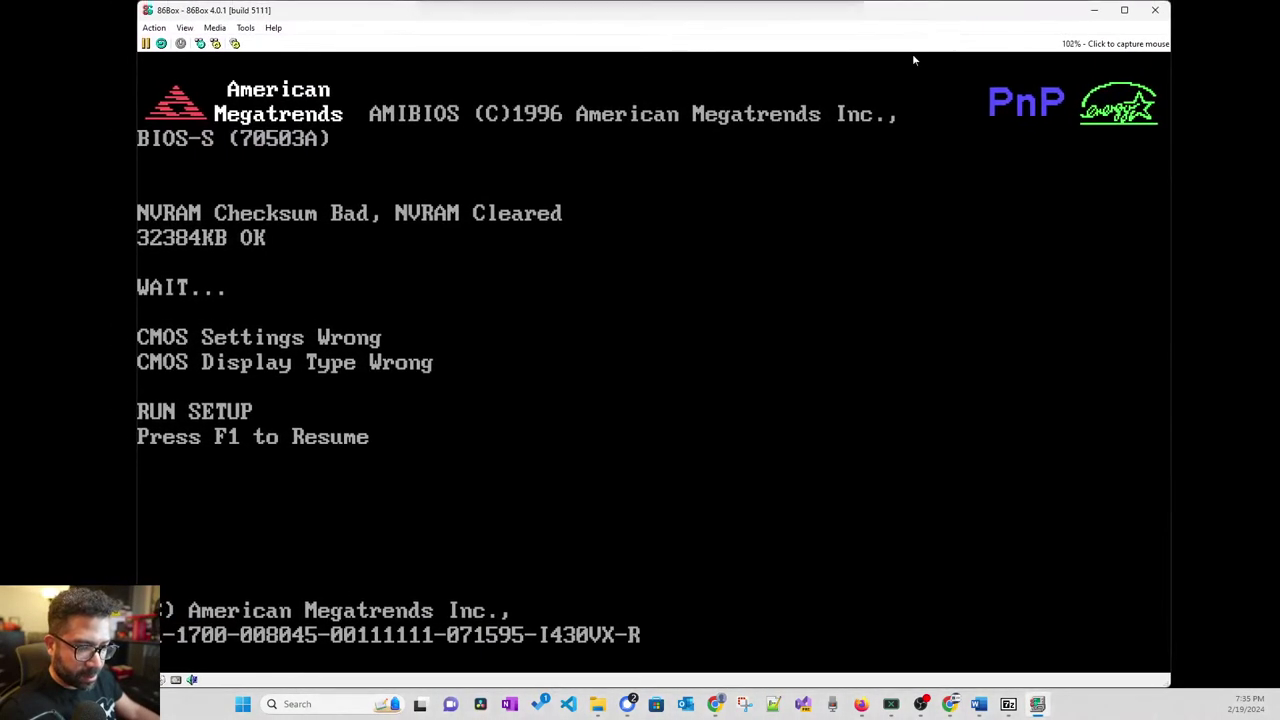
click(640, 360)
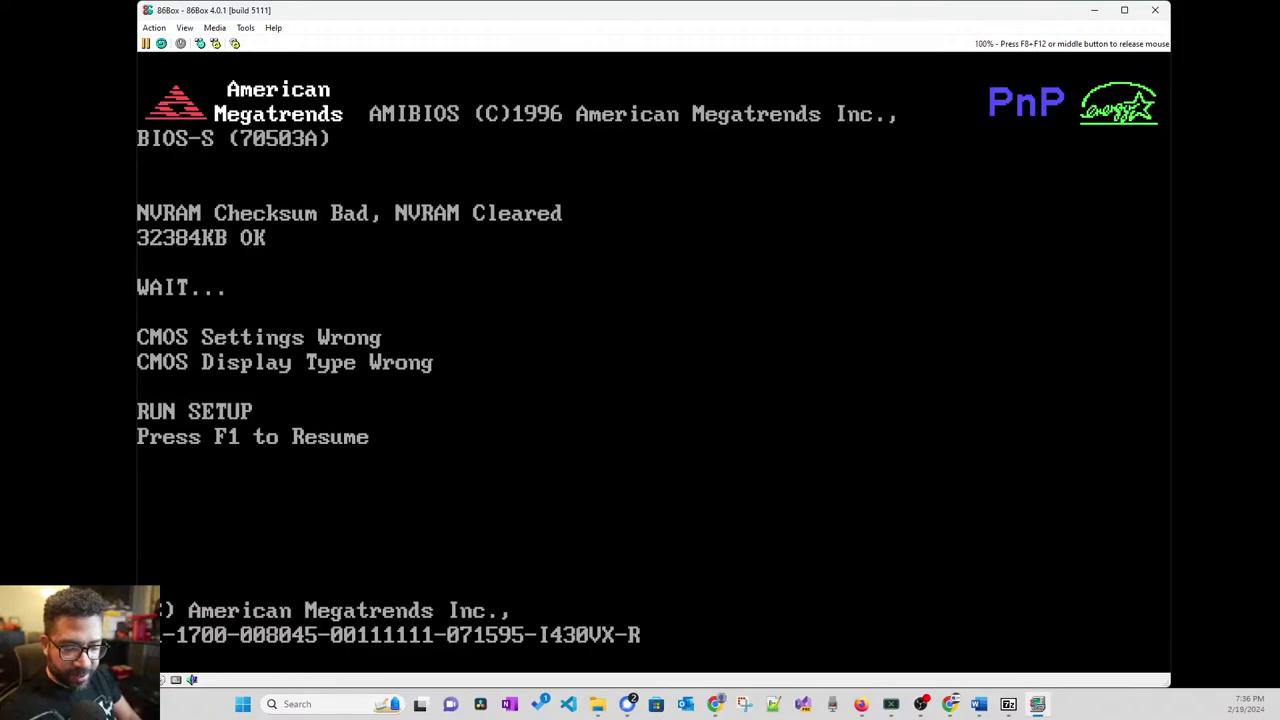
- Enter AMIBIOS Setup with F1 and run Detect IDE, finding a 1024 MB disk and a CD-ROM
key(F1)
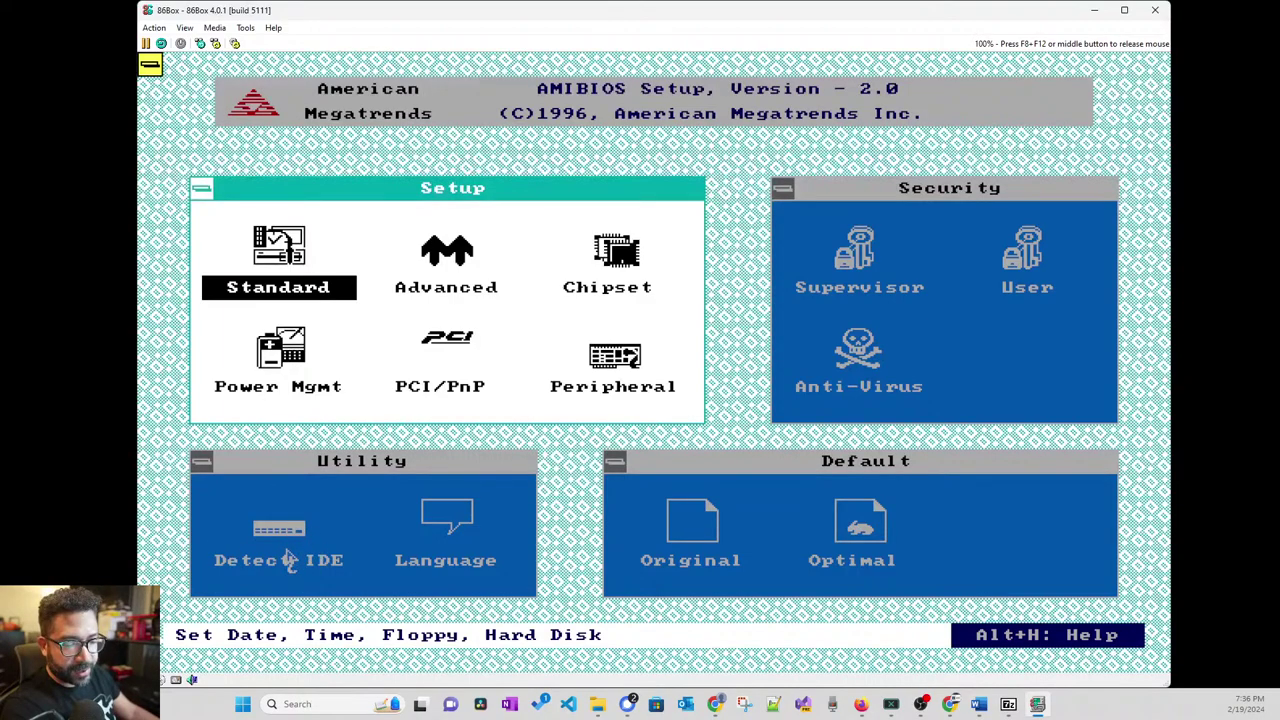
click(289, 548)
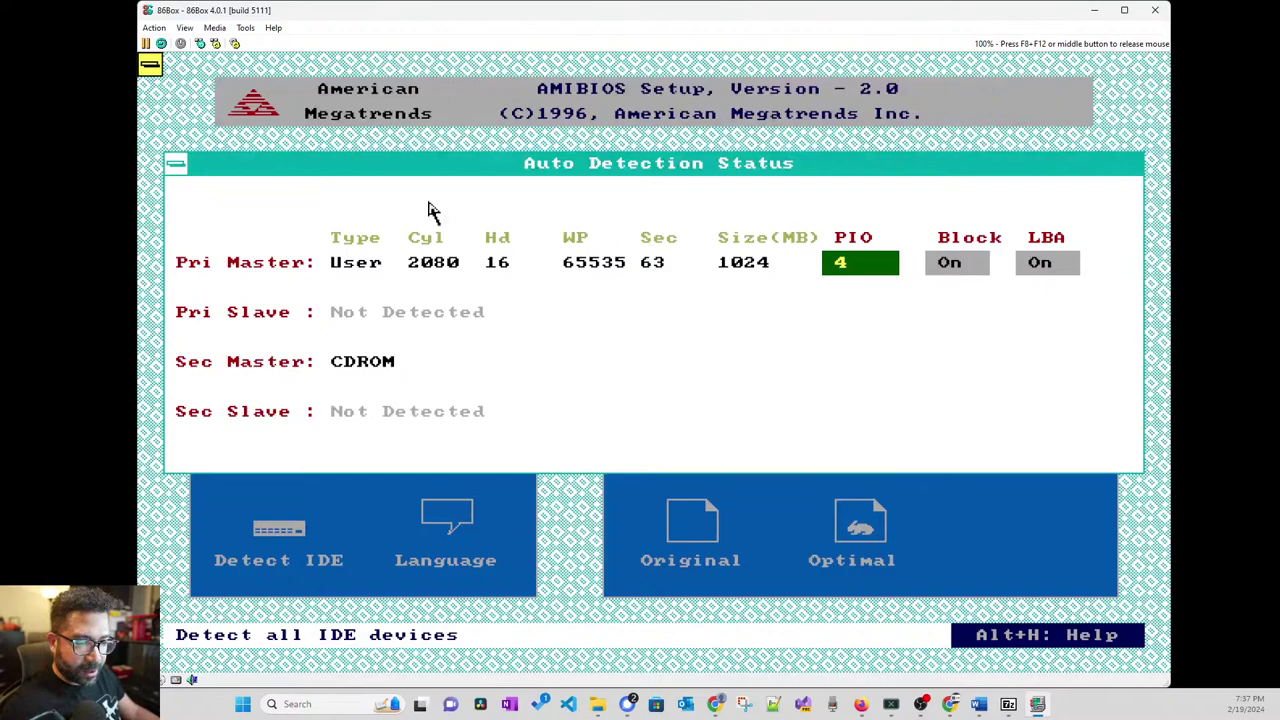
- Close the detection results and inspect the primary master disk in Standard Setup
click(182, 163)
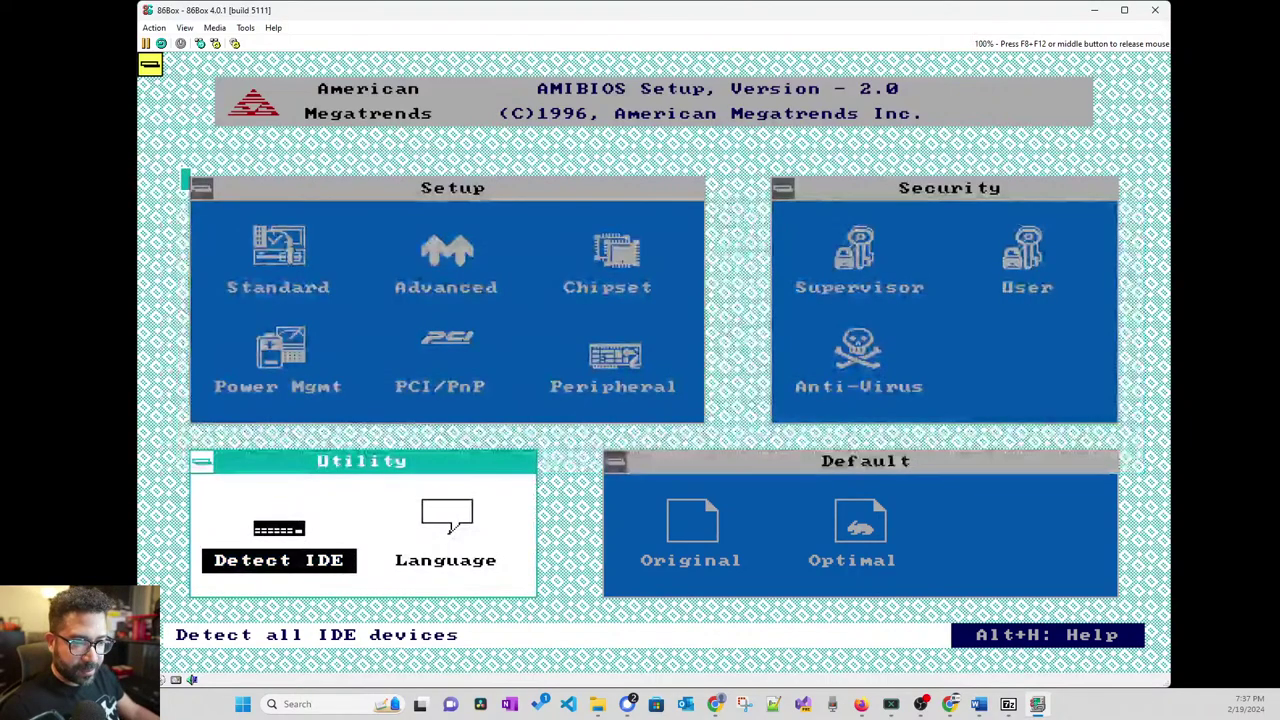
double_click(282, 250)
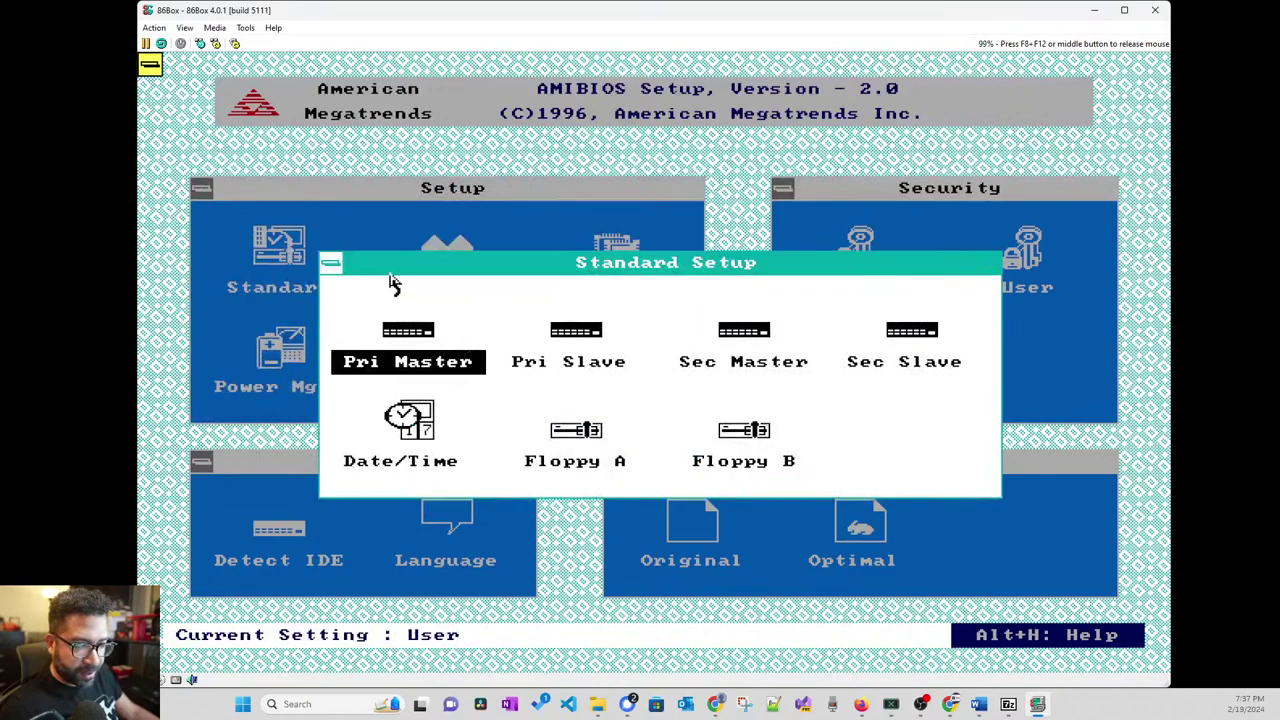
double_click(406, 326)
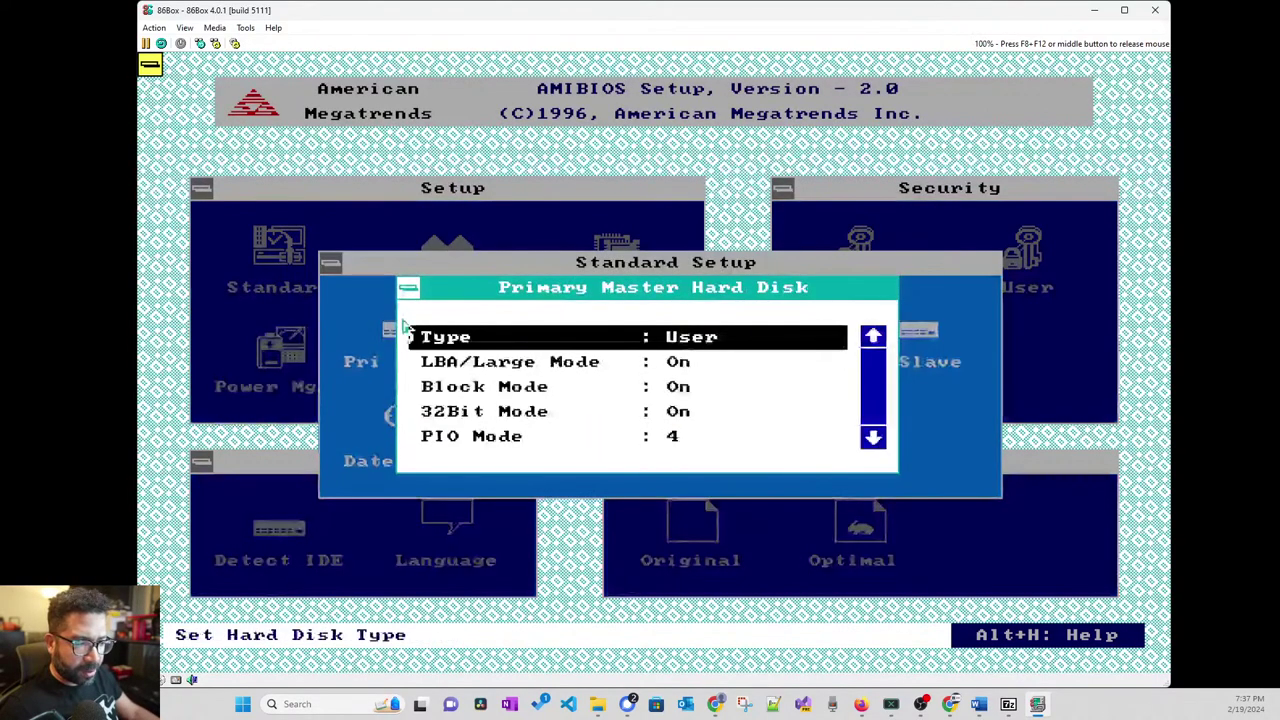
key(Escape)
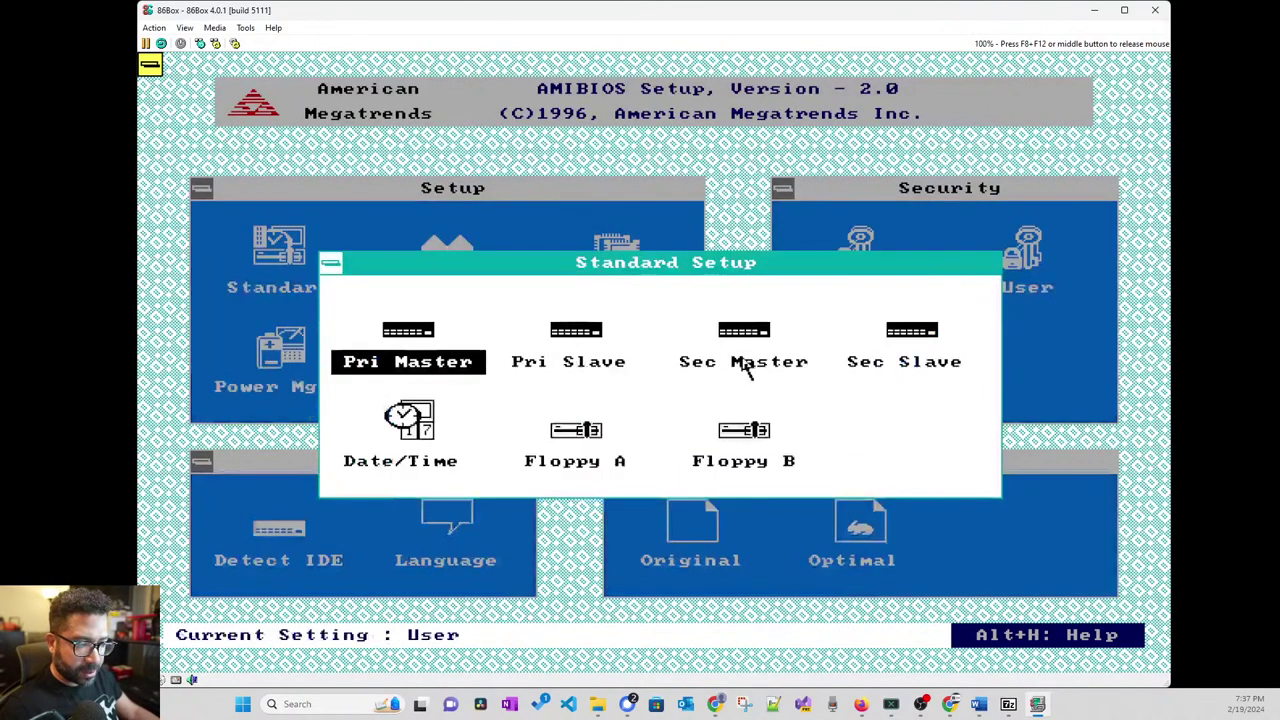
- Confirm Floppy A at 1.44 MB 3½ and Floppy B not installed, then close Standard Setup
double_click(592, 446)
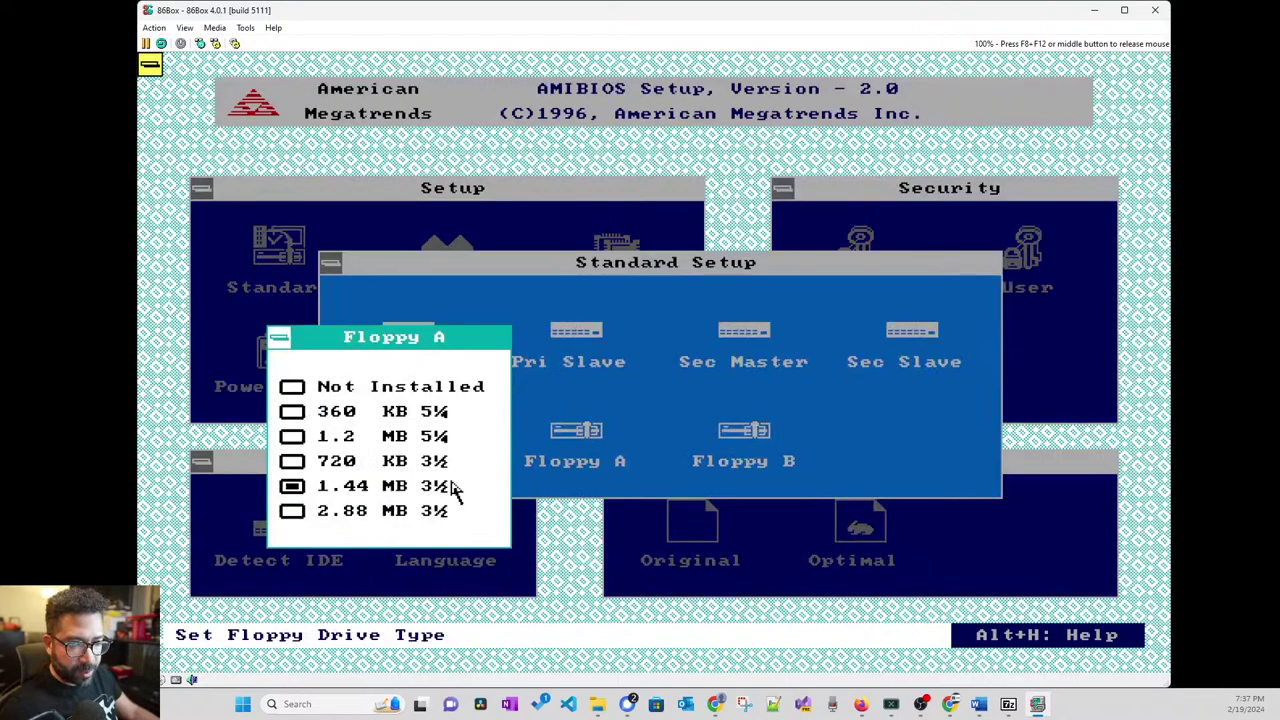
key(Escape)
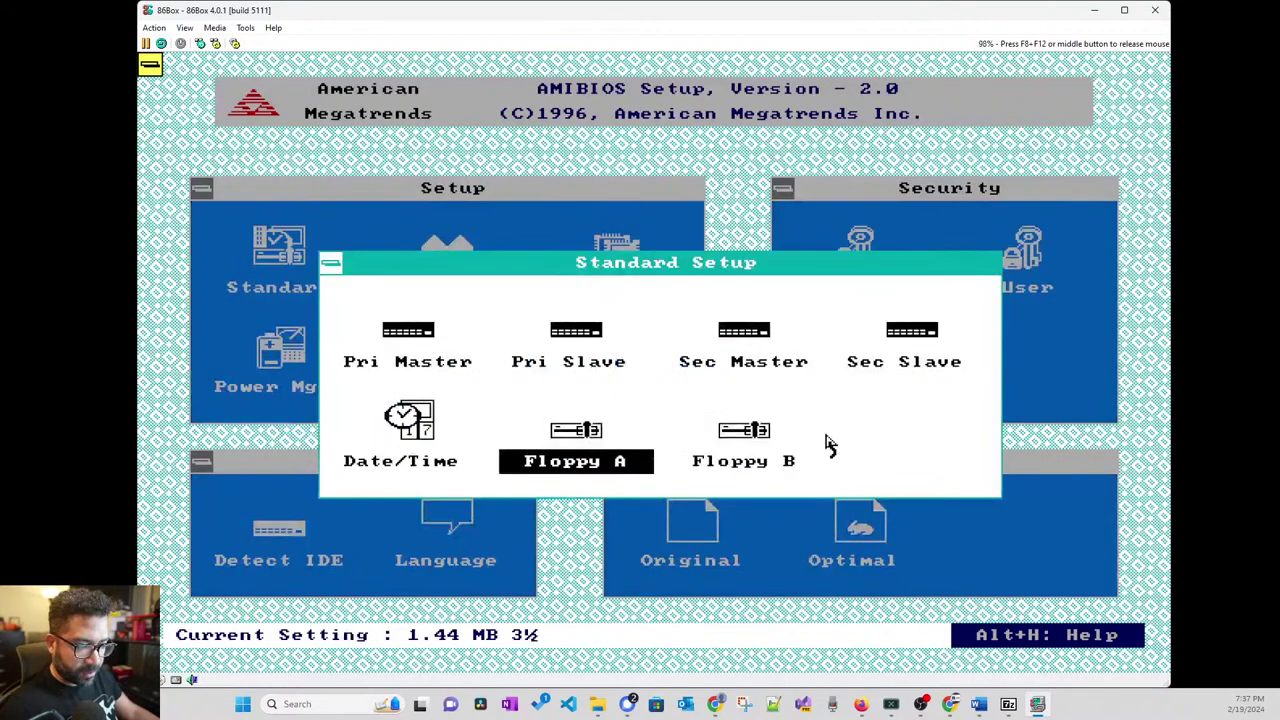
double_click(734, 428)
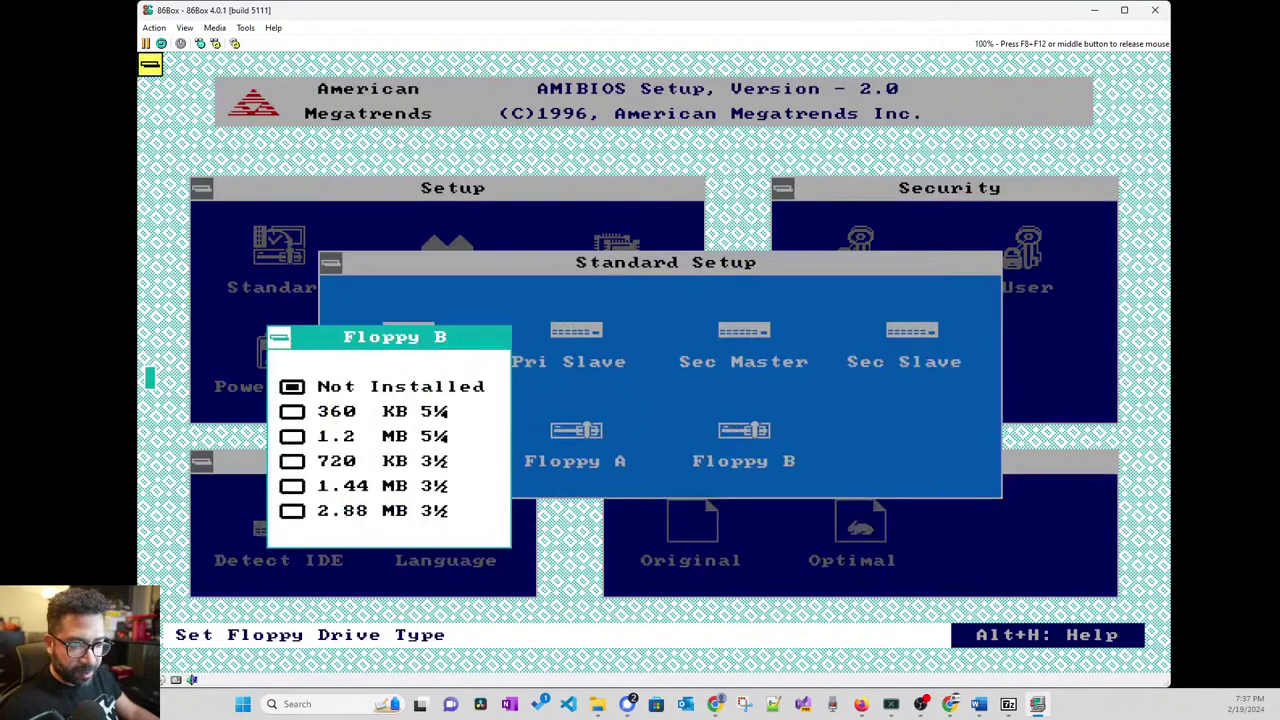
key(Escape)
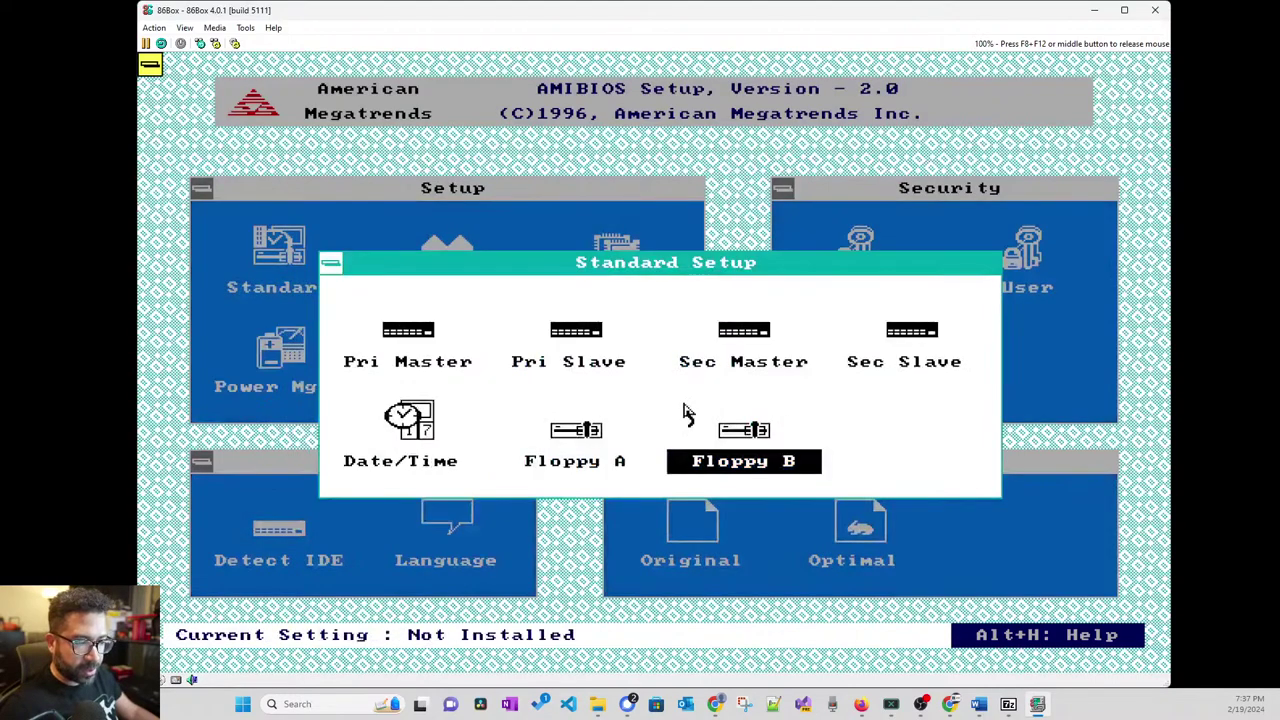
click(334, 265)
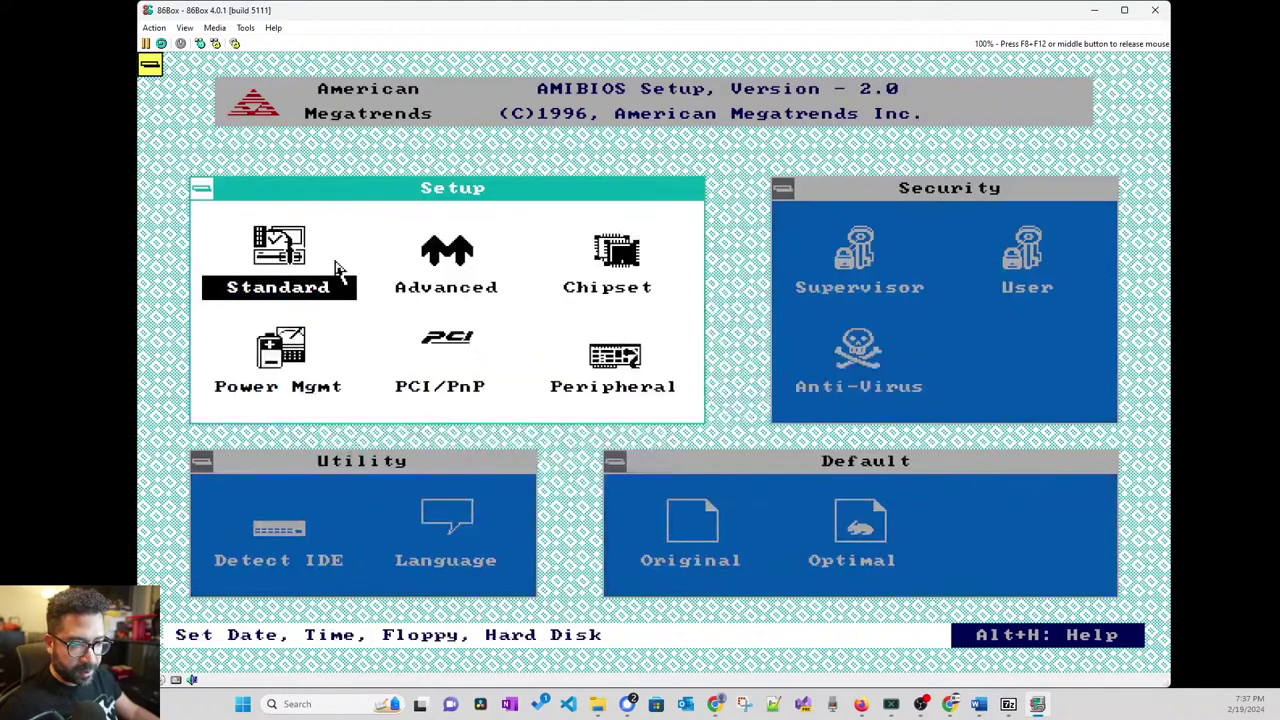
double_click(336, 268)
click(332, 267)
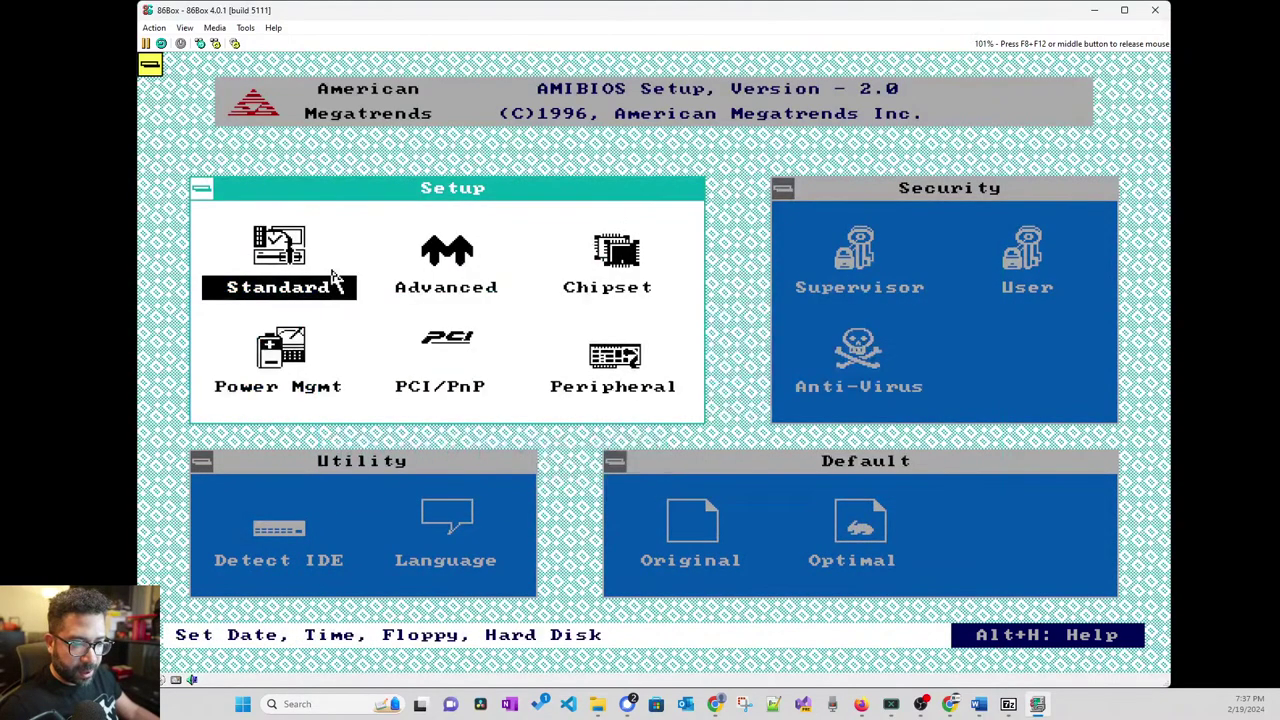
- Review the Advanced boot sequence, then save the BIOS changes and exit to reboot
double_click(465, 278)
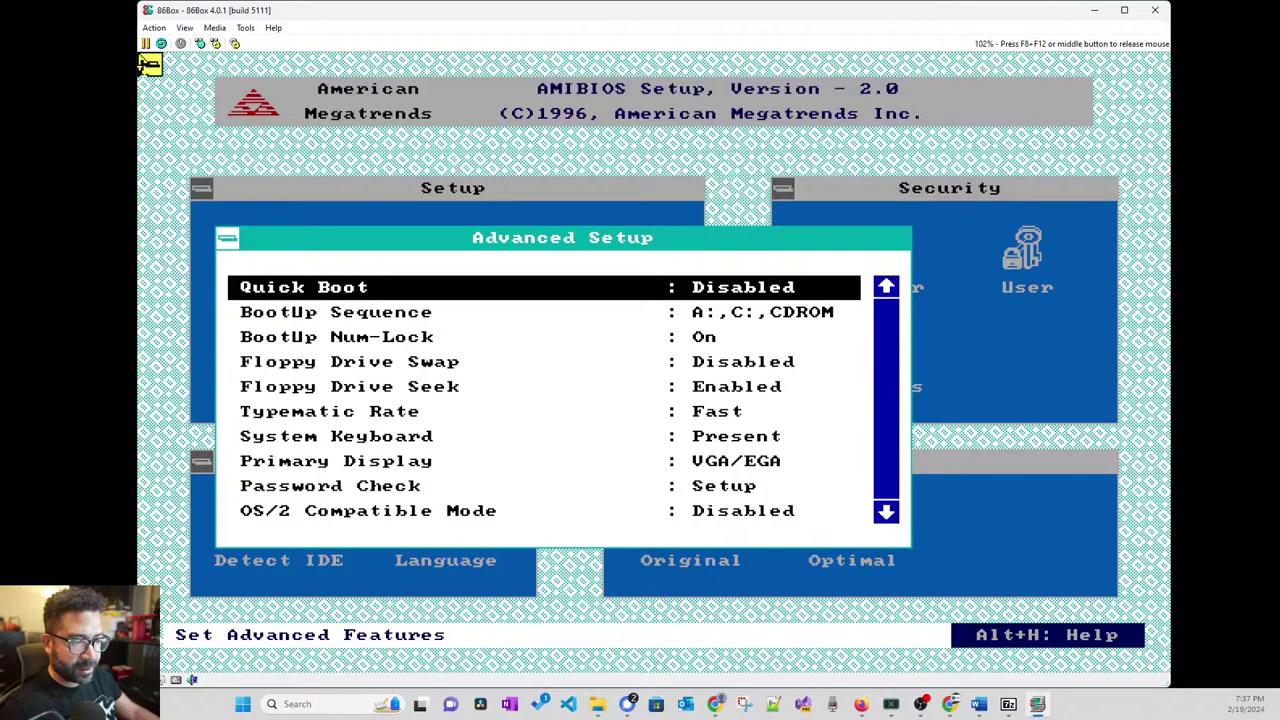
click(229, 238)
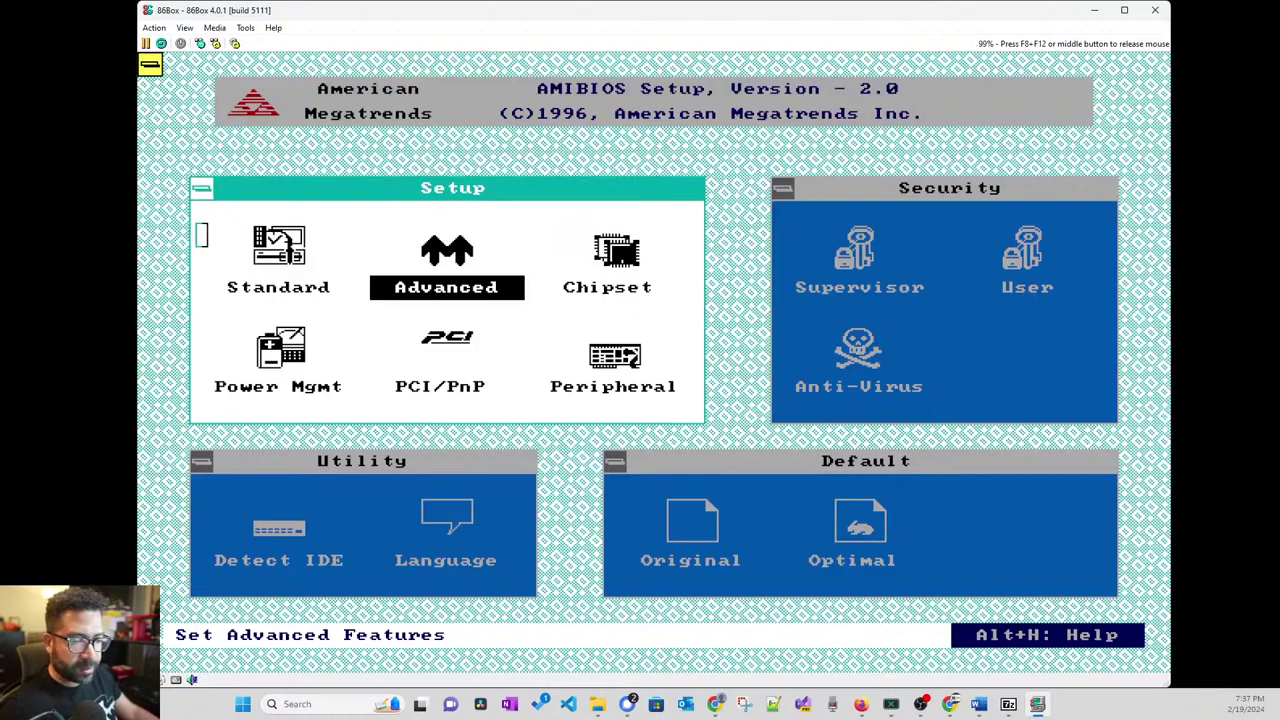
click(154, 72)
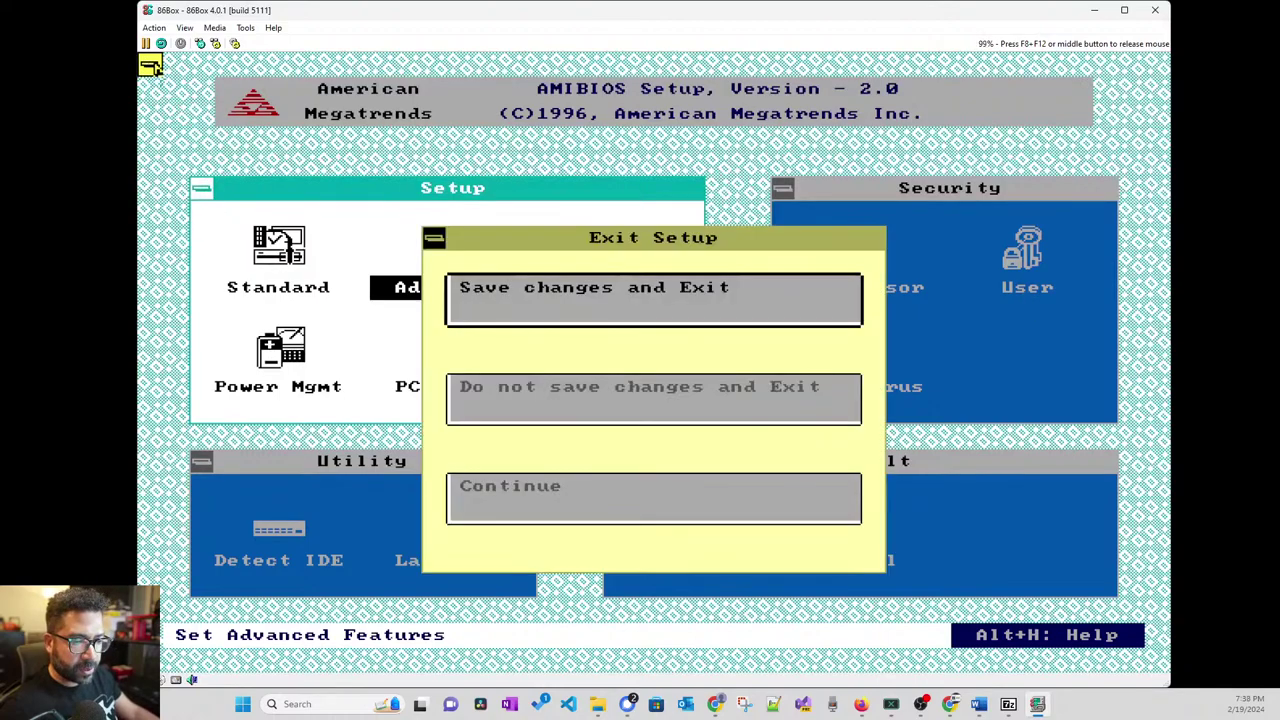
click(565, 308)
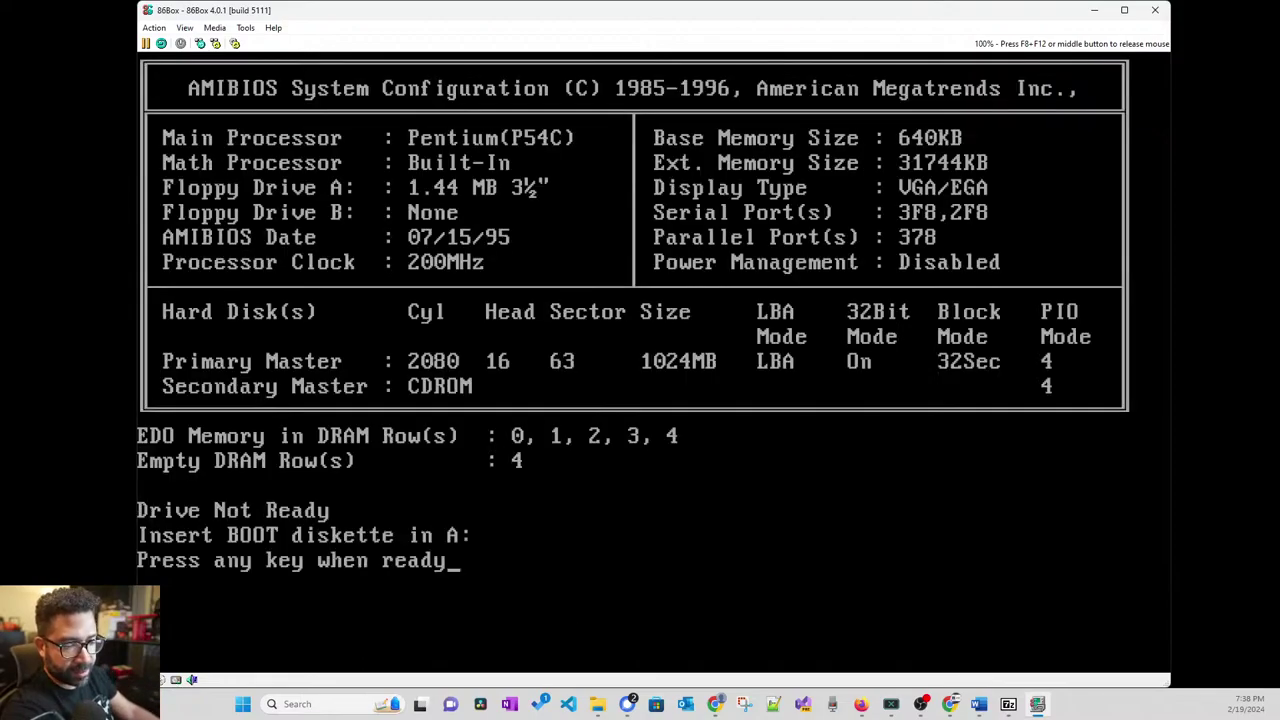
- Release the mouse and bring up floppy drive 1's image options (New, Existing, Export to 86F, Eject)
key(F8+F12)
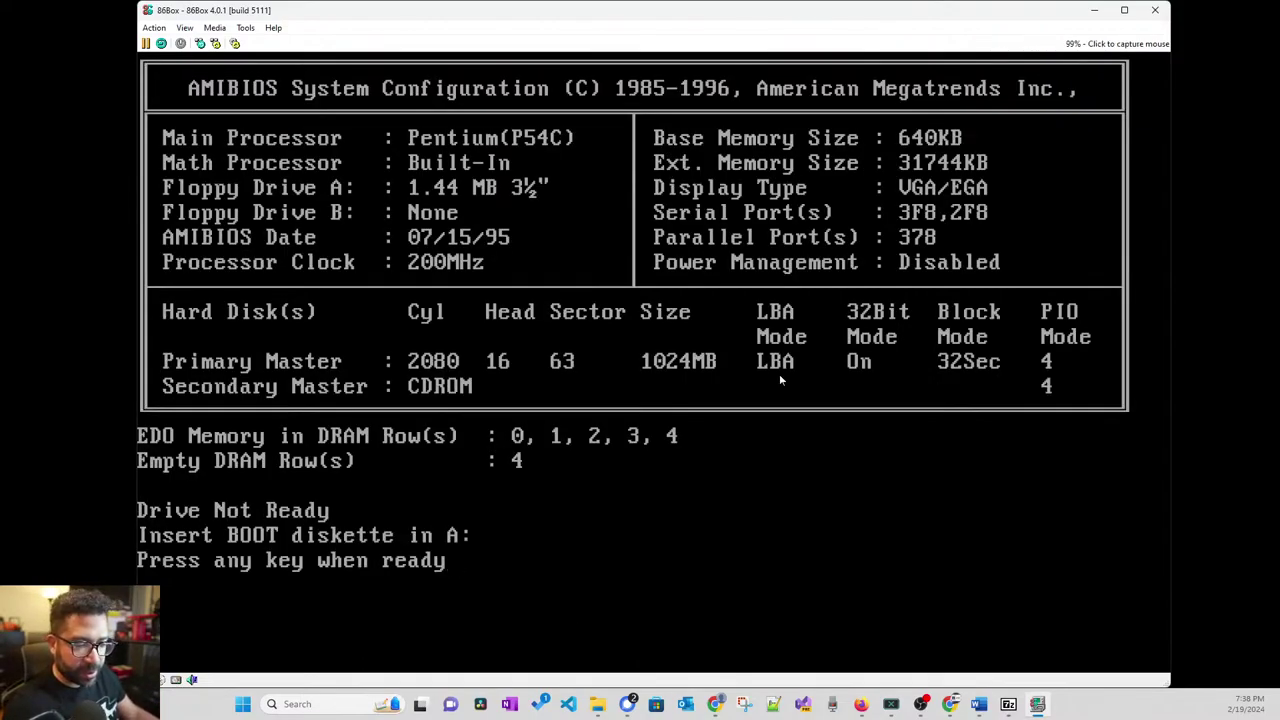
click(222, 32)
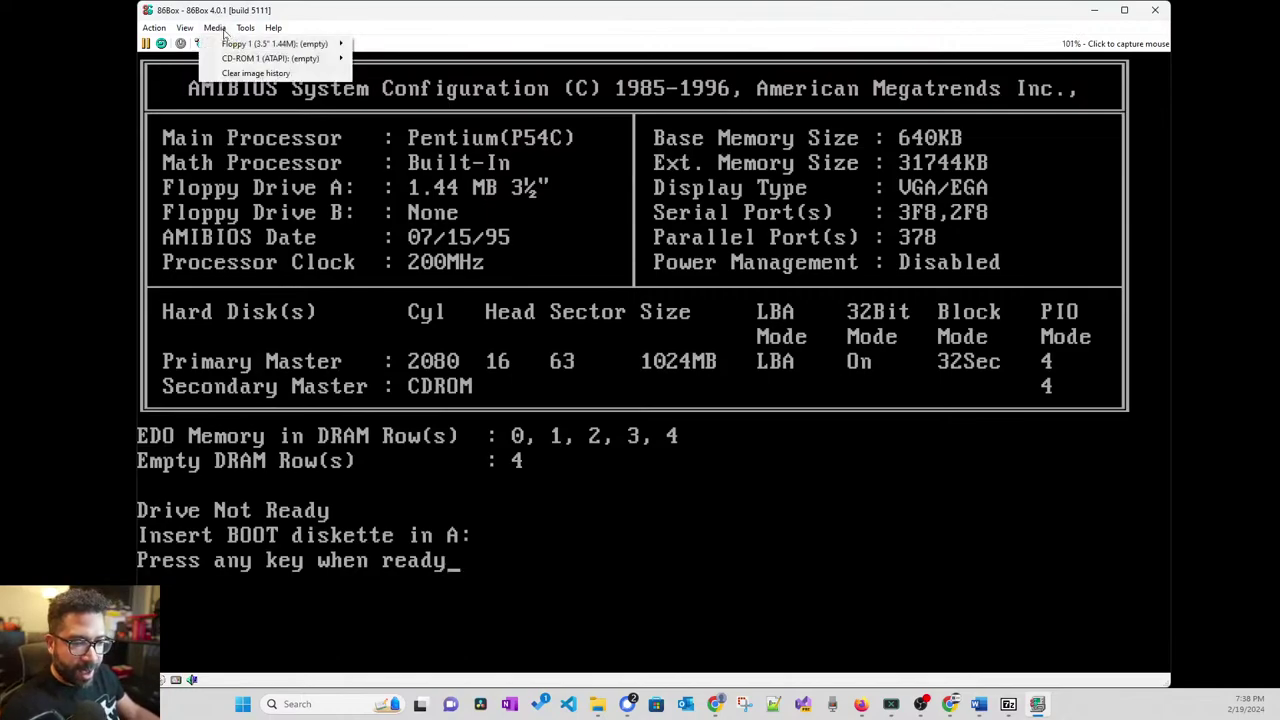
click(478, 26)
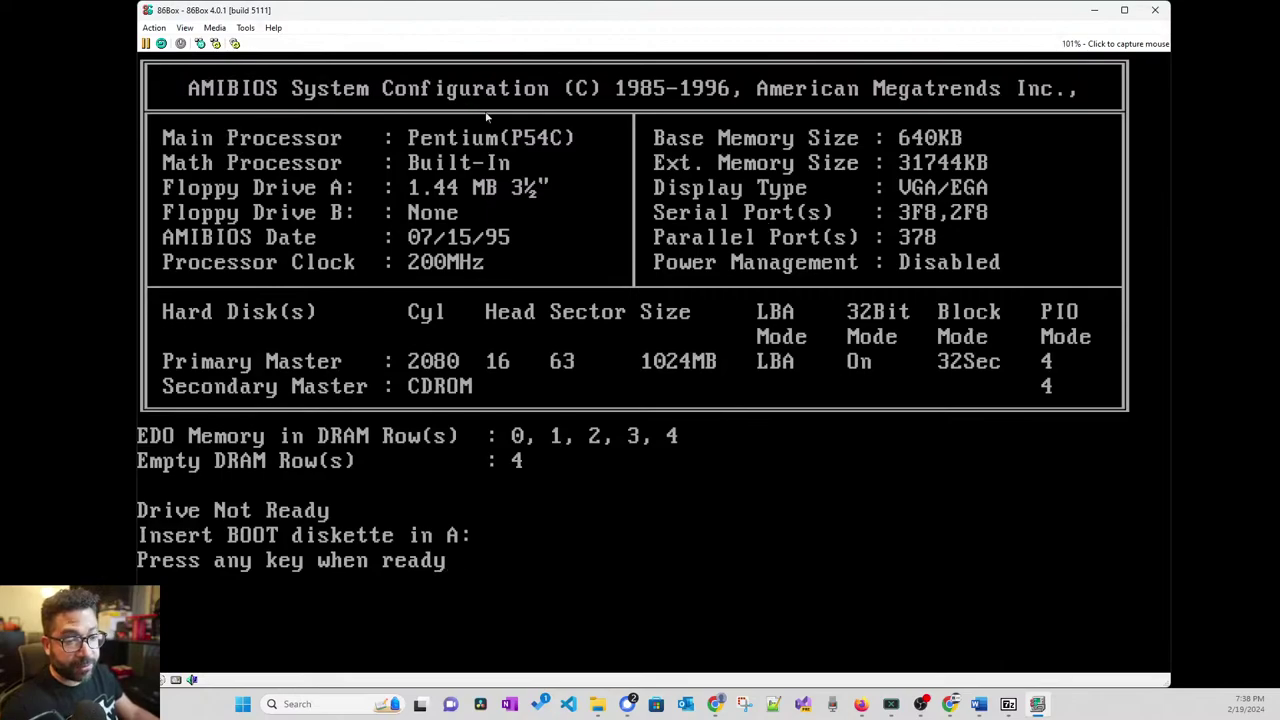
click(214, 29)
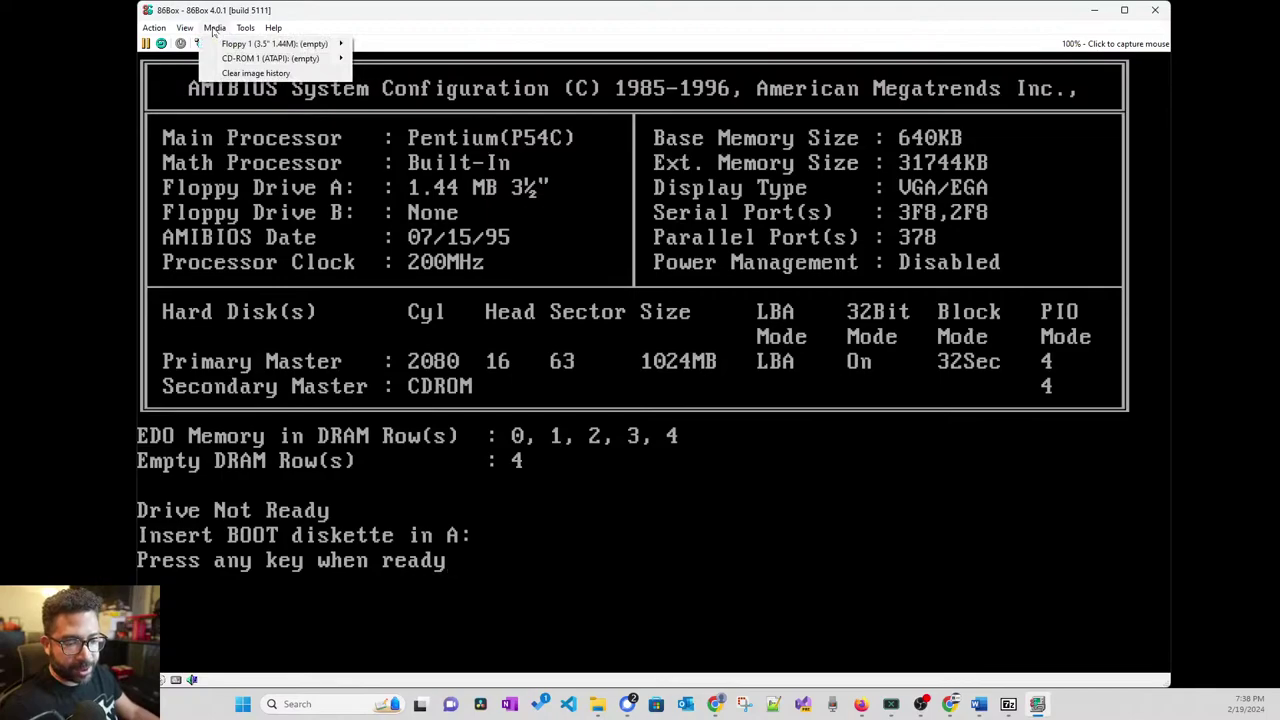
click(176, 679)
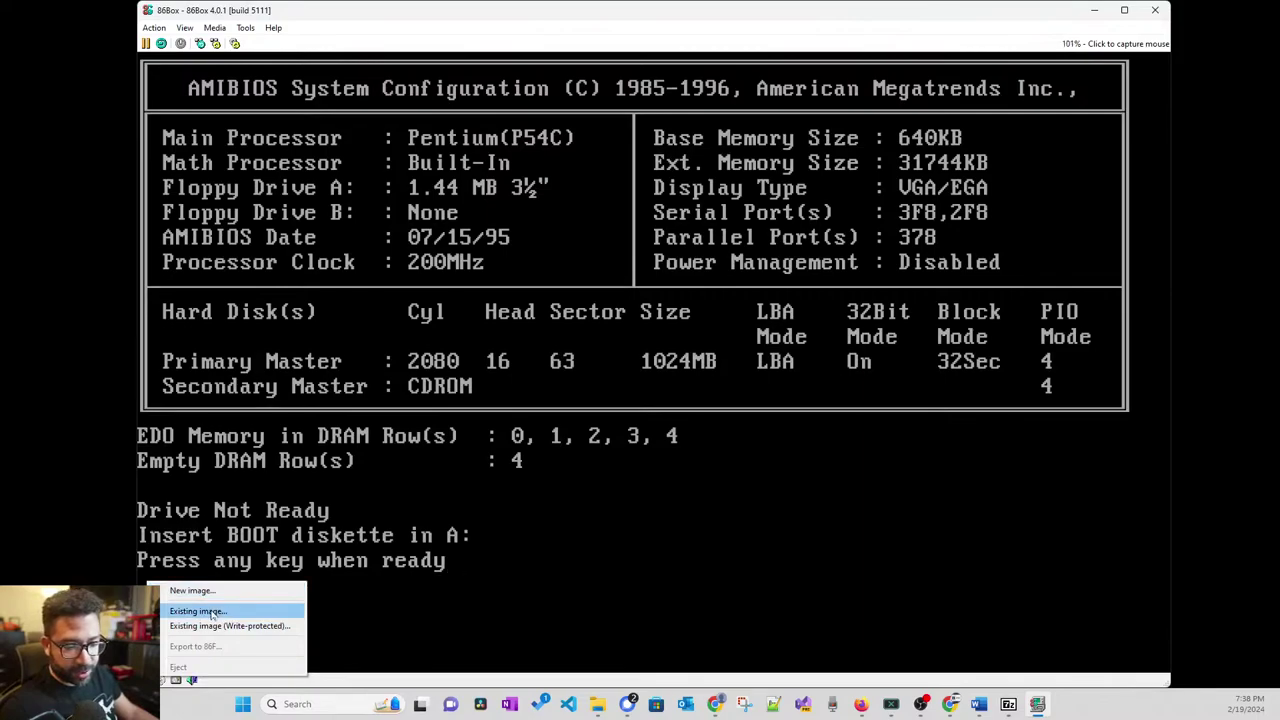
- Load Disk1.img from temp\Software\OS\DOS622 into floppy drive A and continue booting MS-DOS
click(212, 612)
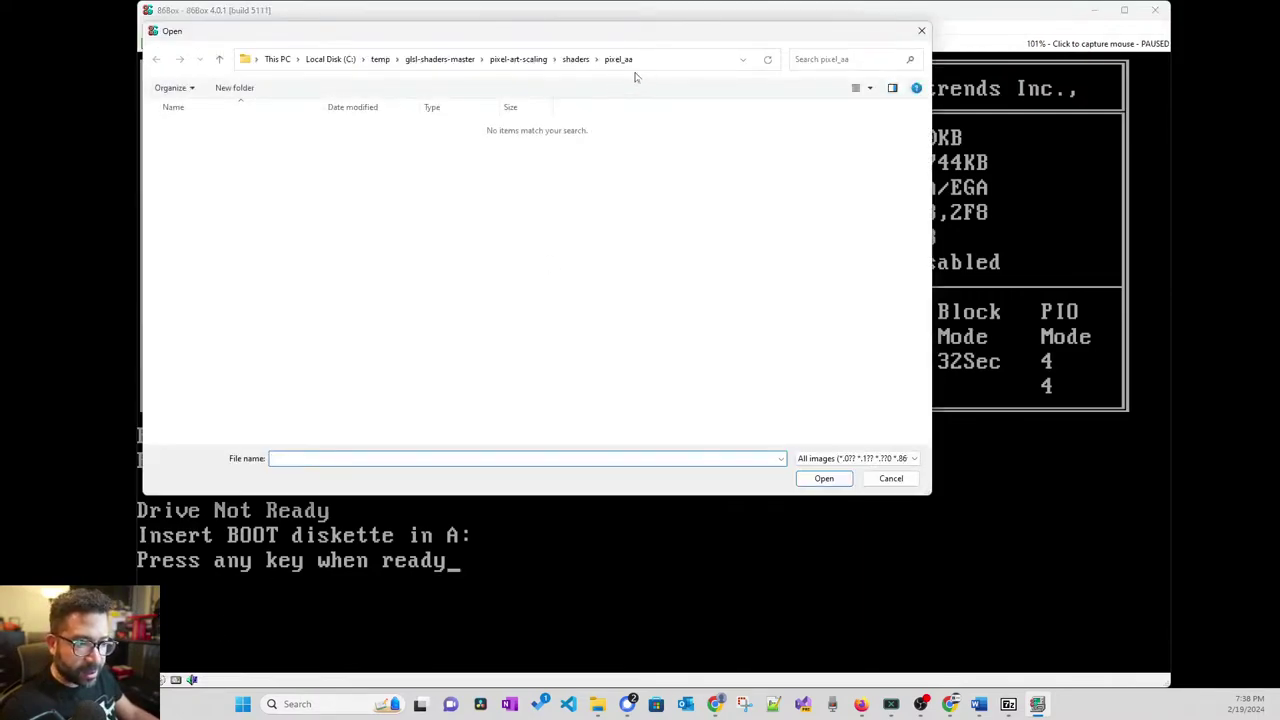
click(380, 60)
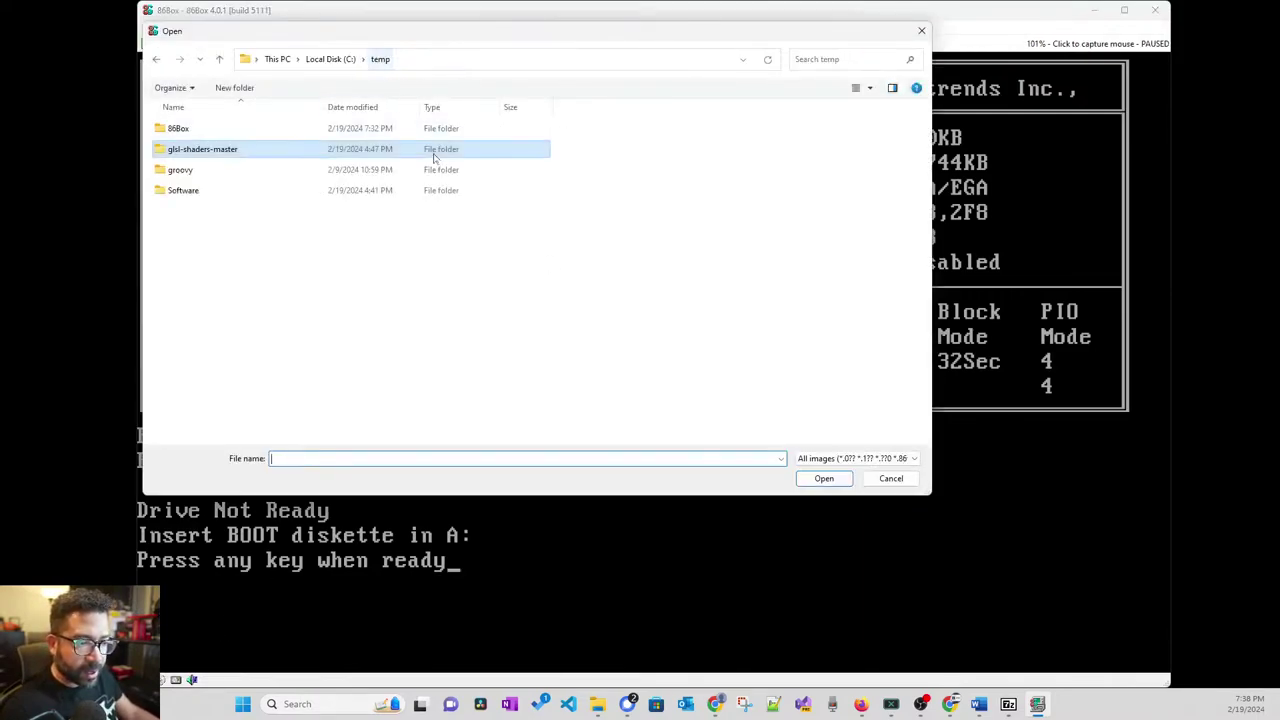
double_click(186, 193)
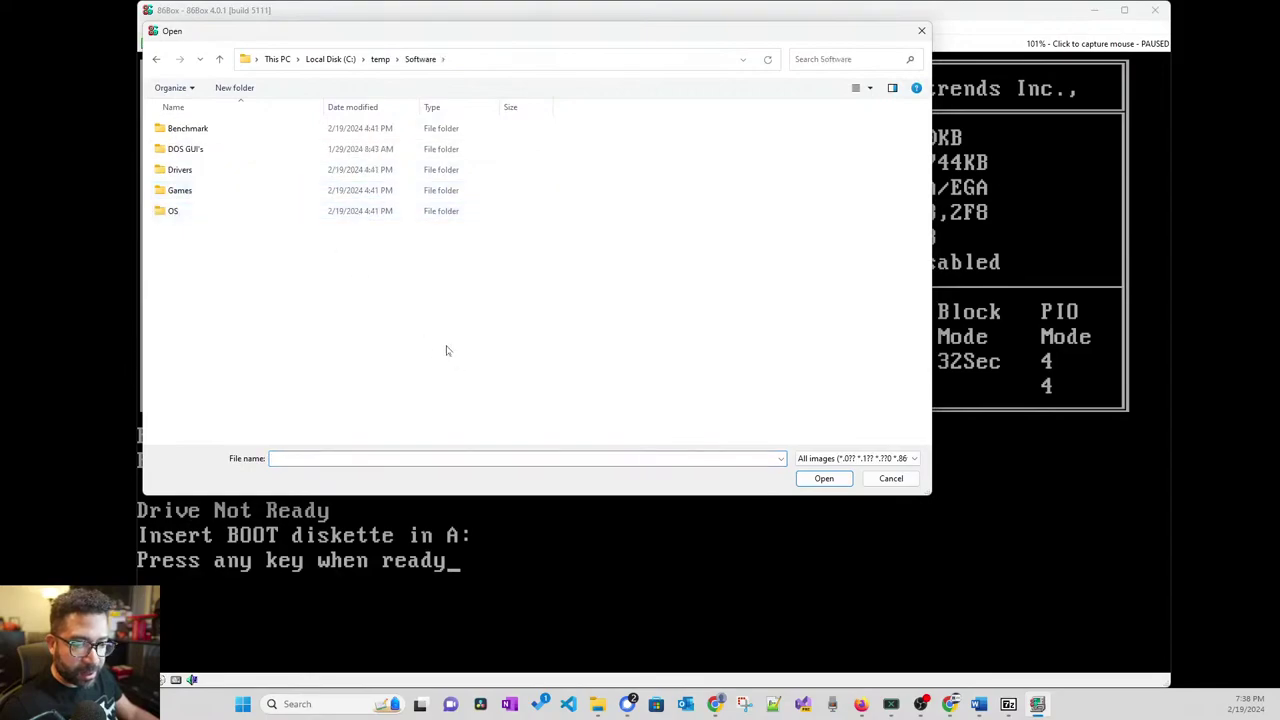
double_click(193, 214)
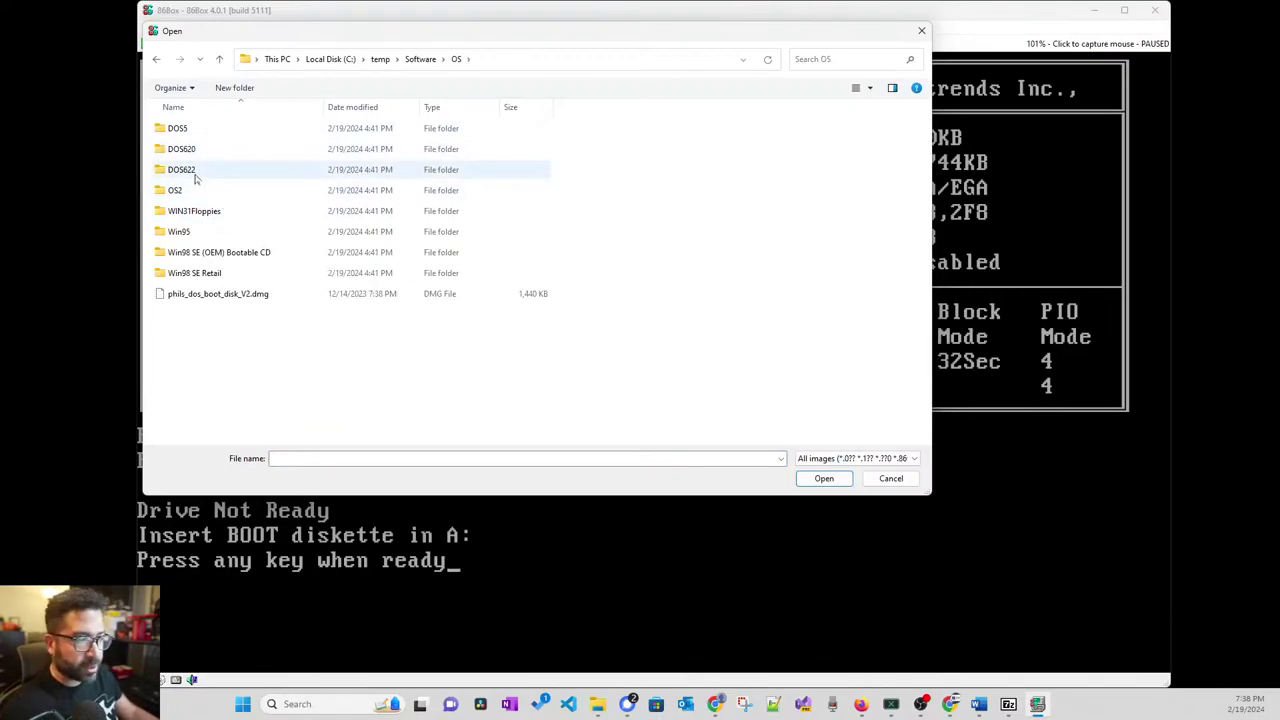
double_click(185, 170)
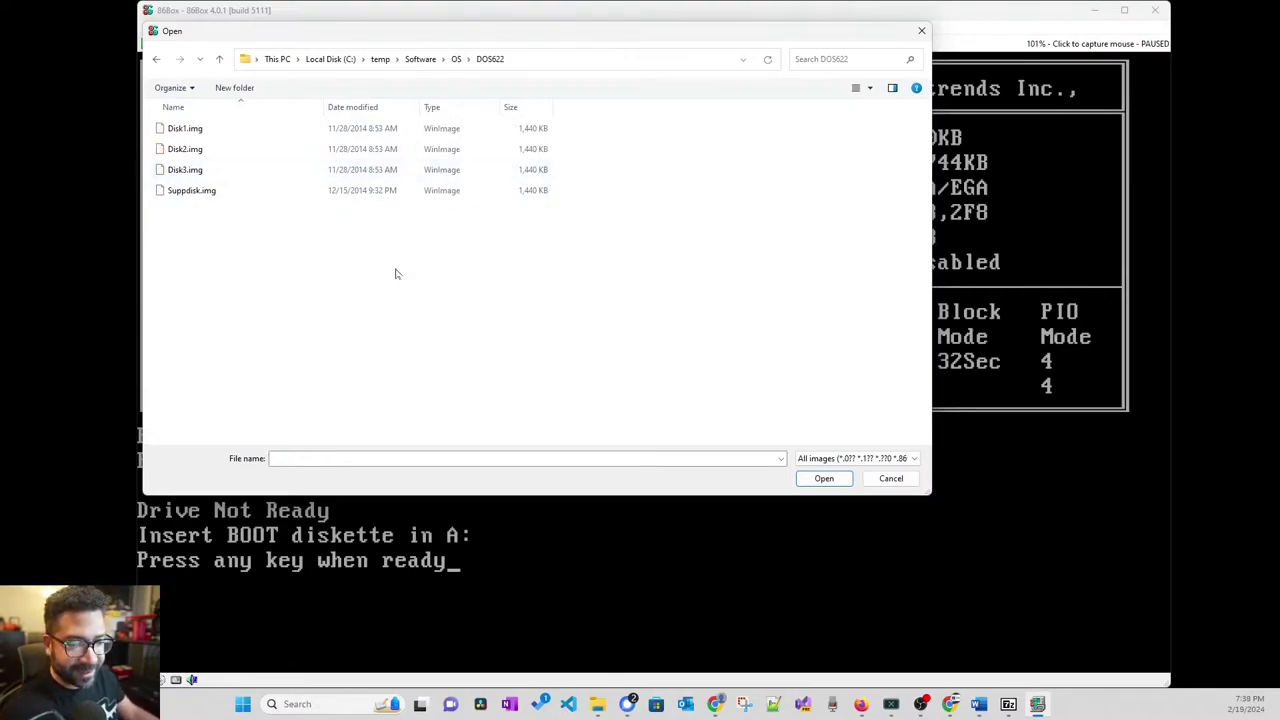
double_click(182, 131)
click(557, 493)
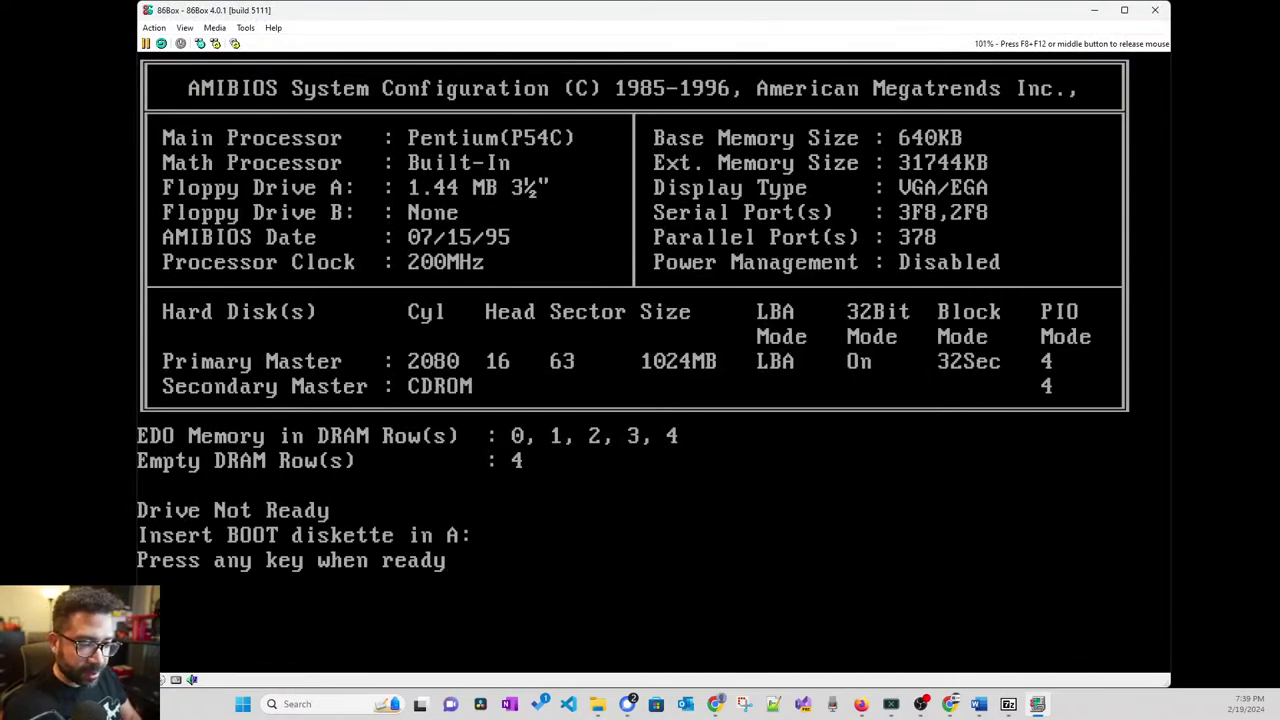
key(Return)
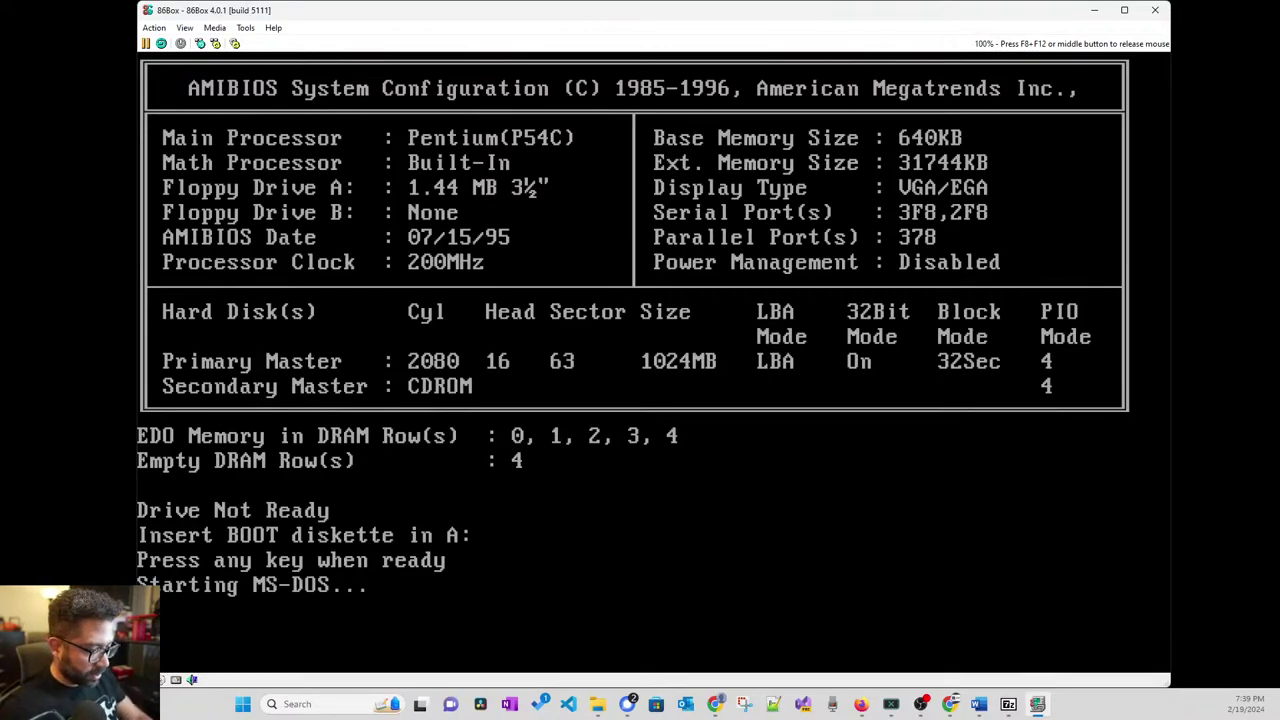
- Run 86Box fullscreen, start MS-DOS 6.22 Setup and accept configuring the unallocated disk space
key(ctrl+alt+Page_Up)
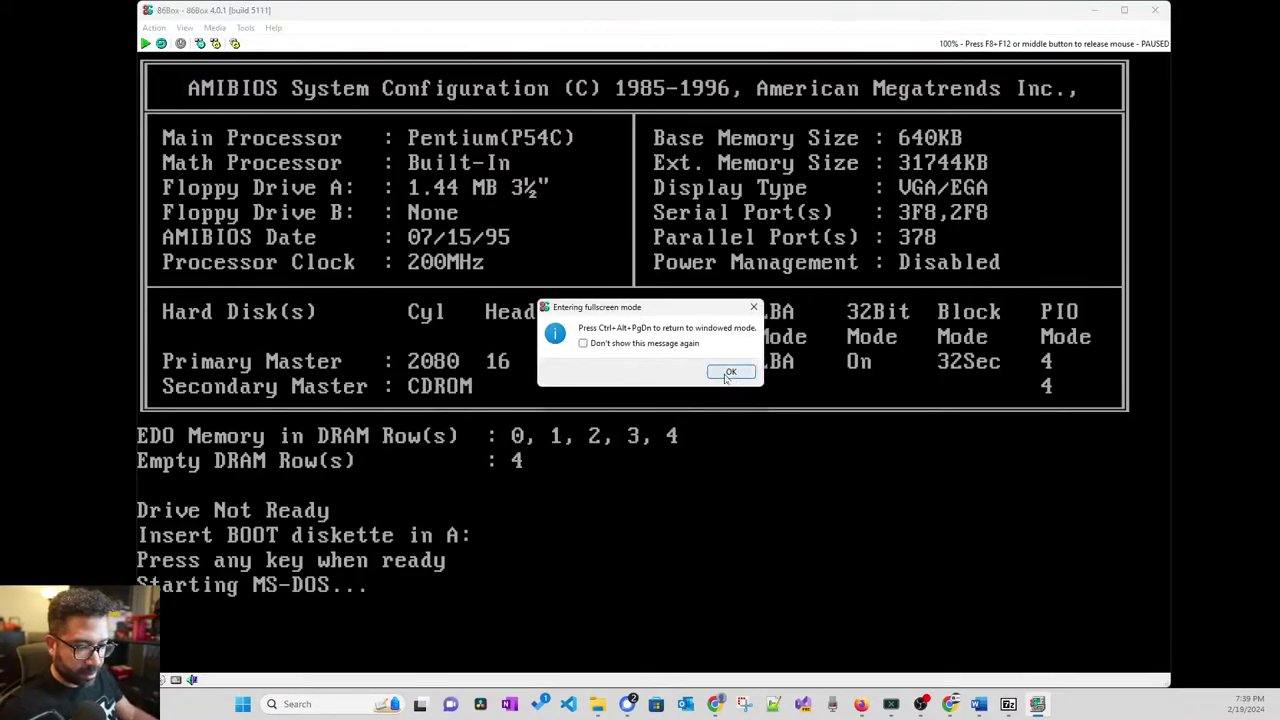
click(731, 371)
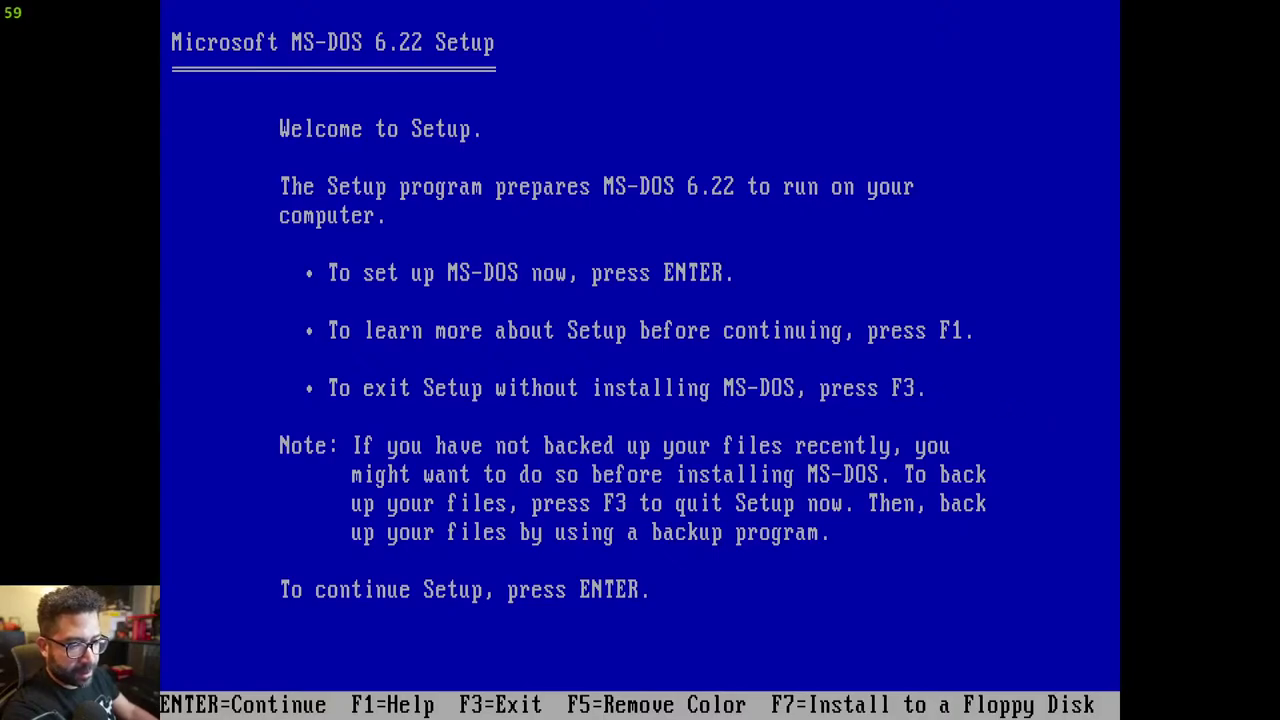
key(Return)
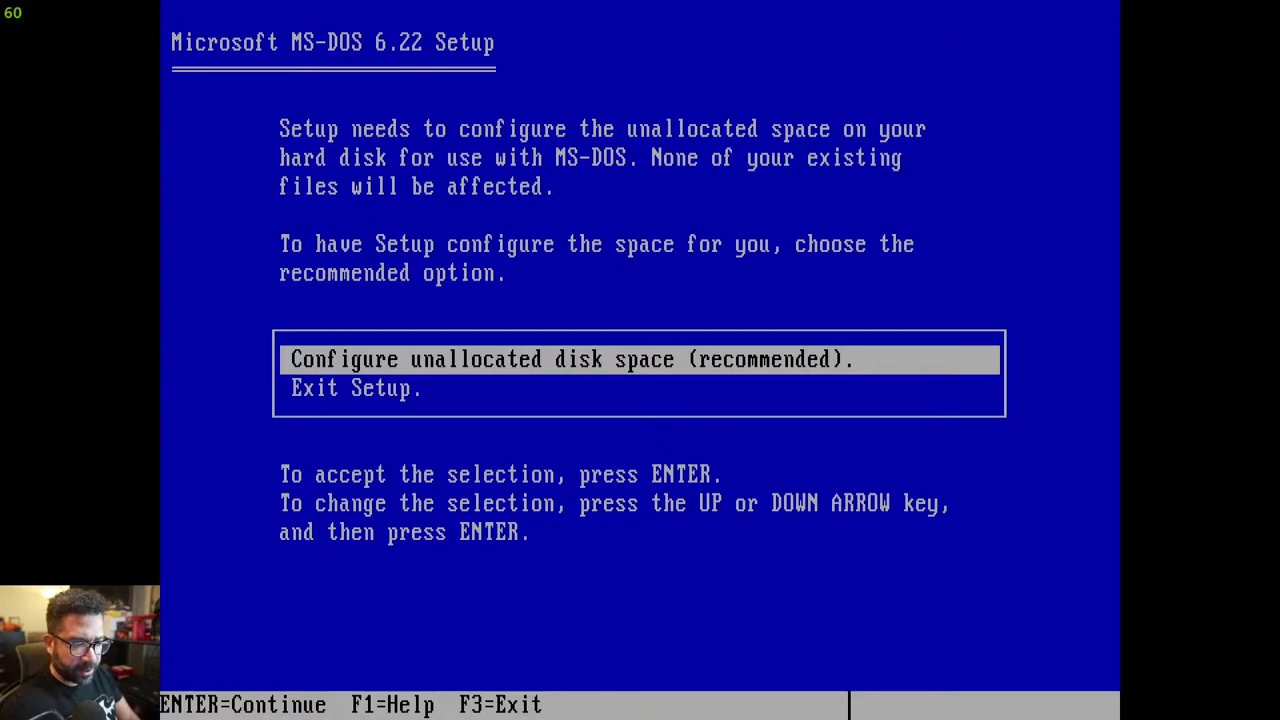
key(Return)
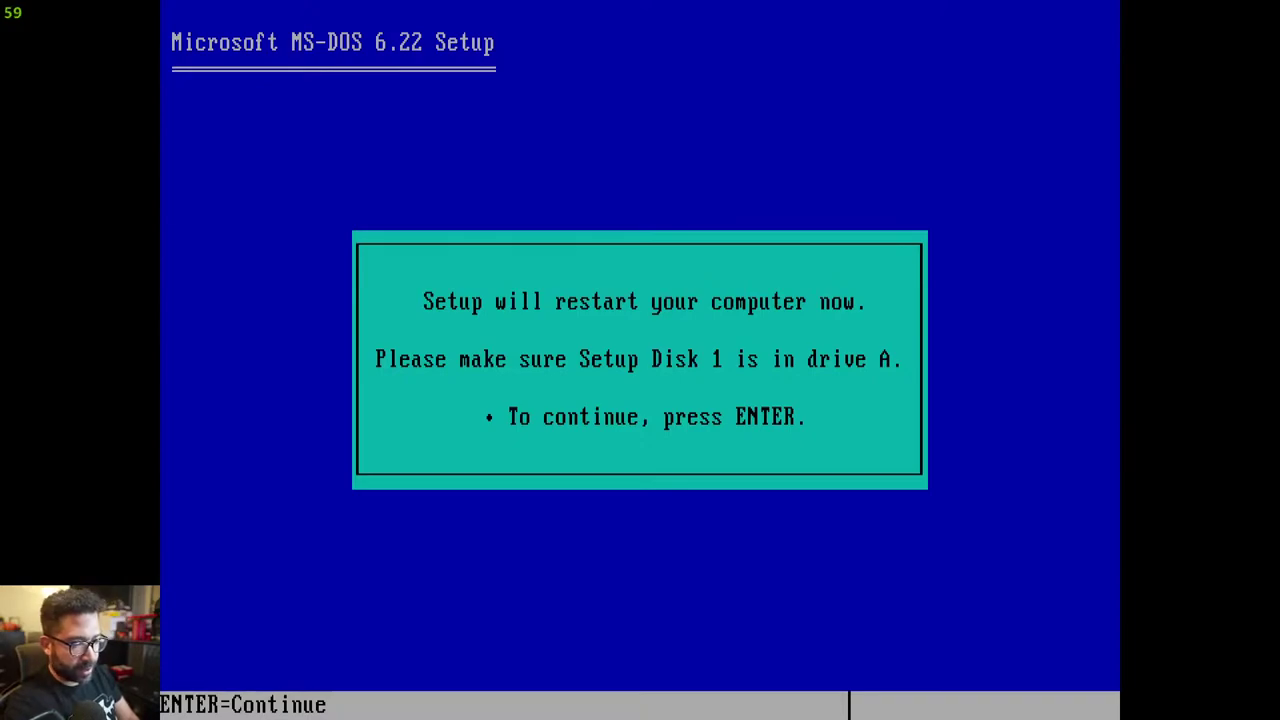
- Let Setup restart, then accept the United States date, country and keyboard settings
key(Return)
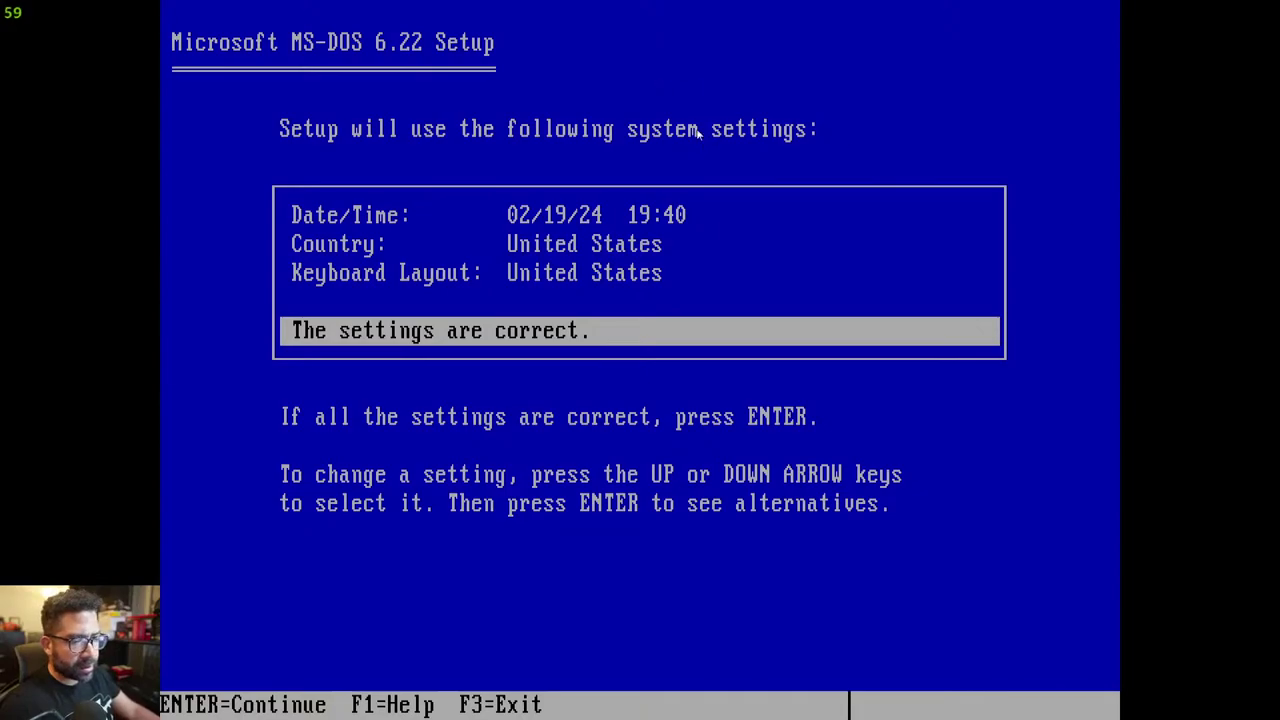
key(Return)
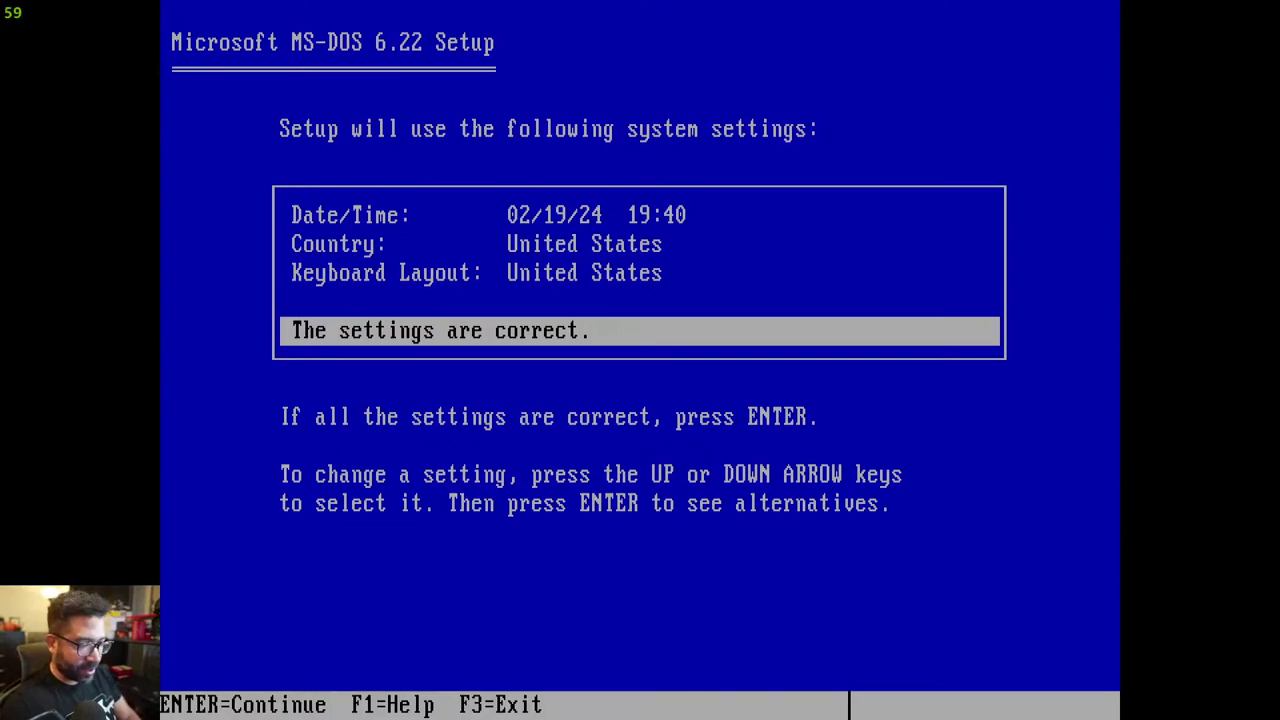
key(Return)
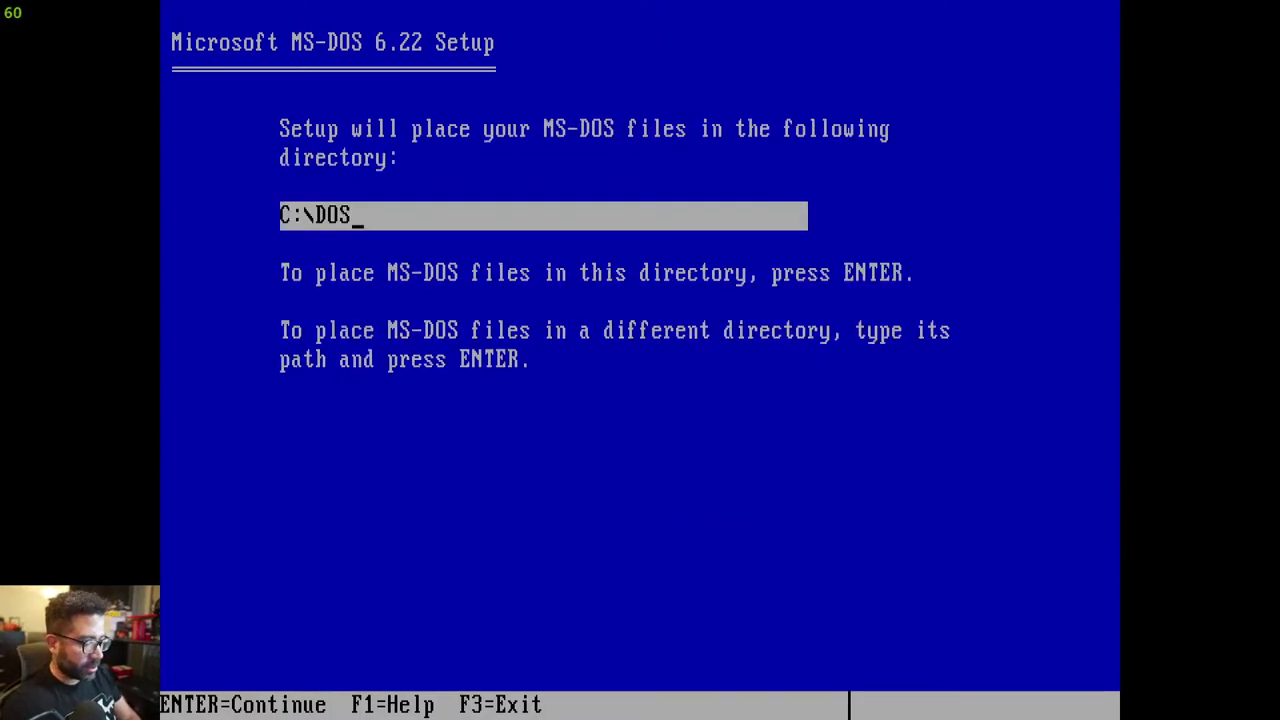
- Accept C:\DOS as the install directory and let Setup copy files to 25%
key(Return)
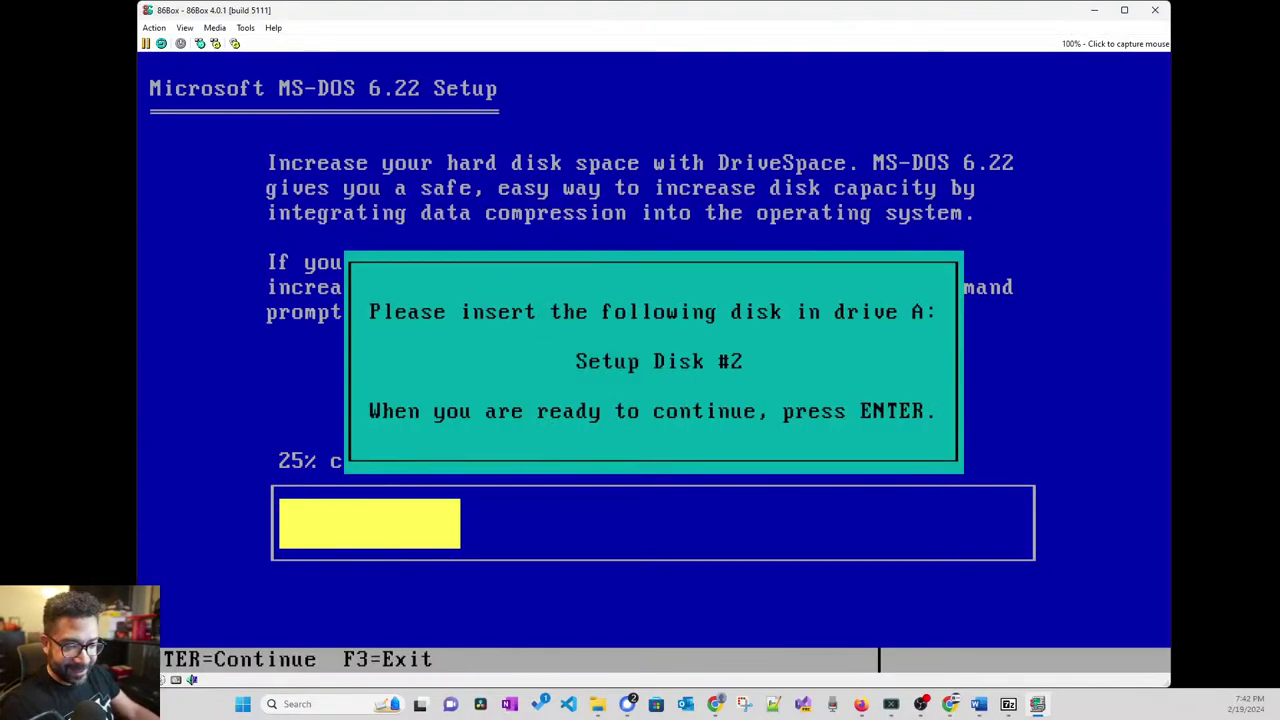
- Insert Disk2.img into floppy drive A and continue Setup until it asks for Disk #3
click(176, 679)
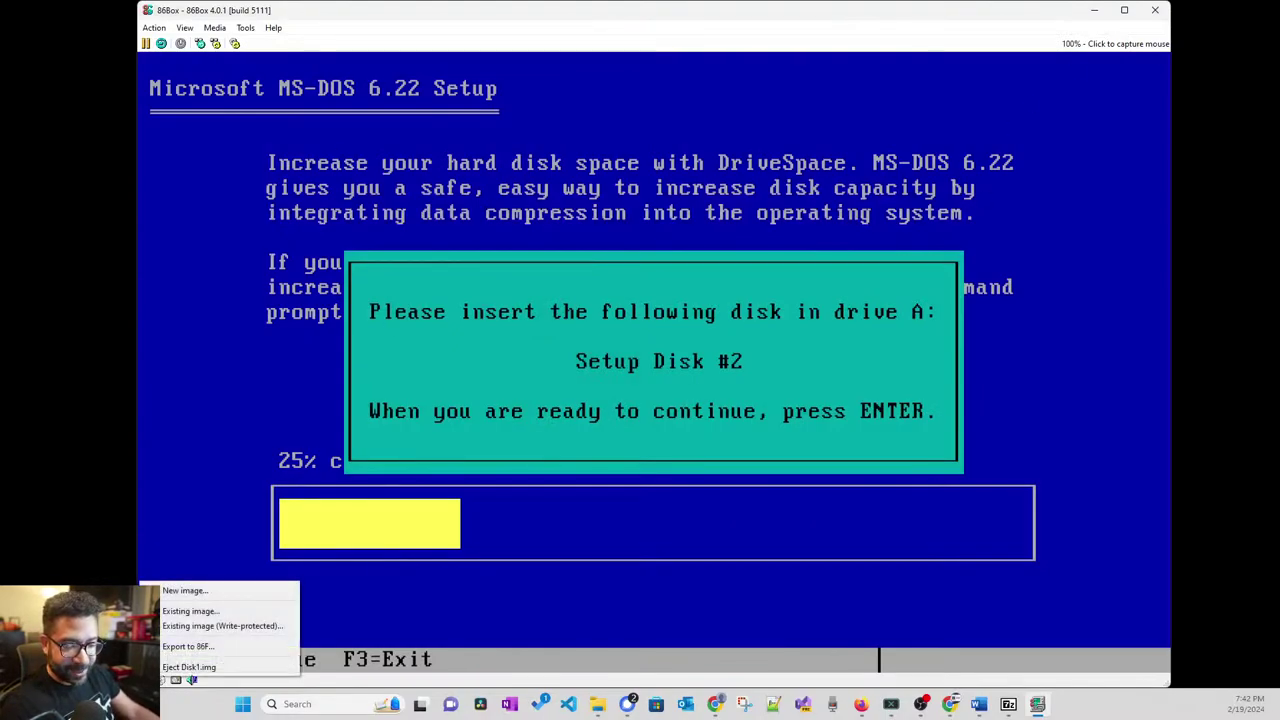
click(218, 615)
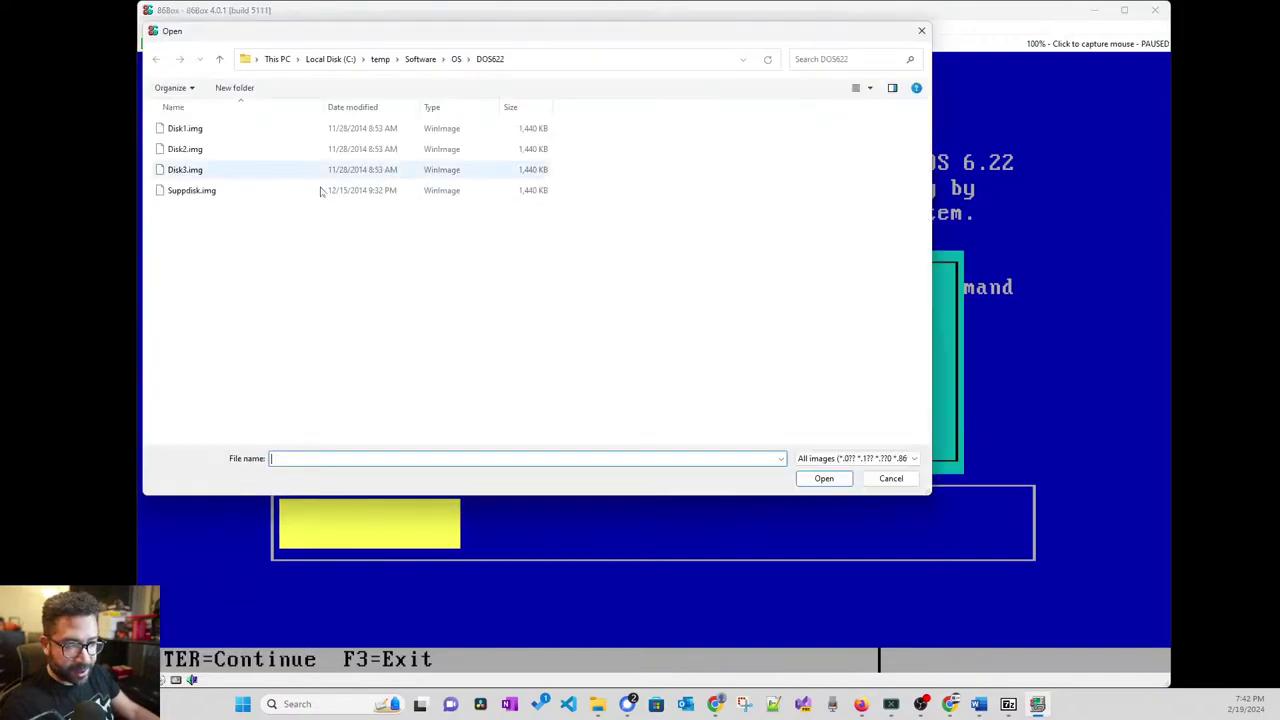
click(185, 149)
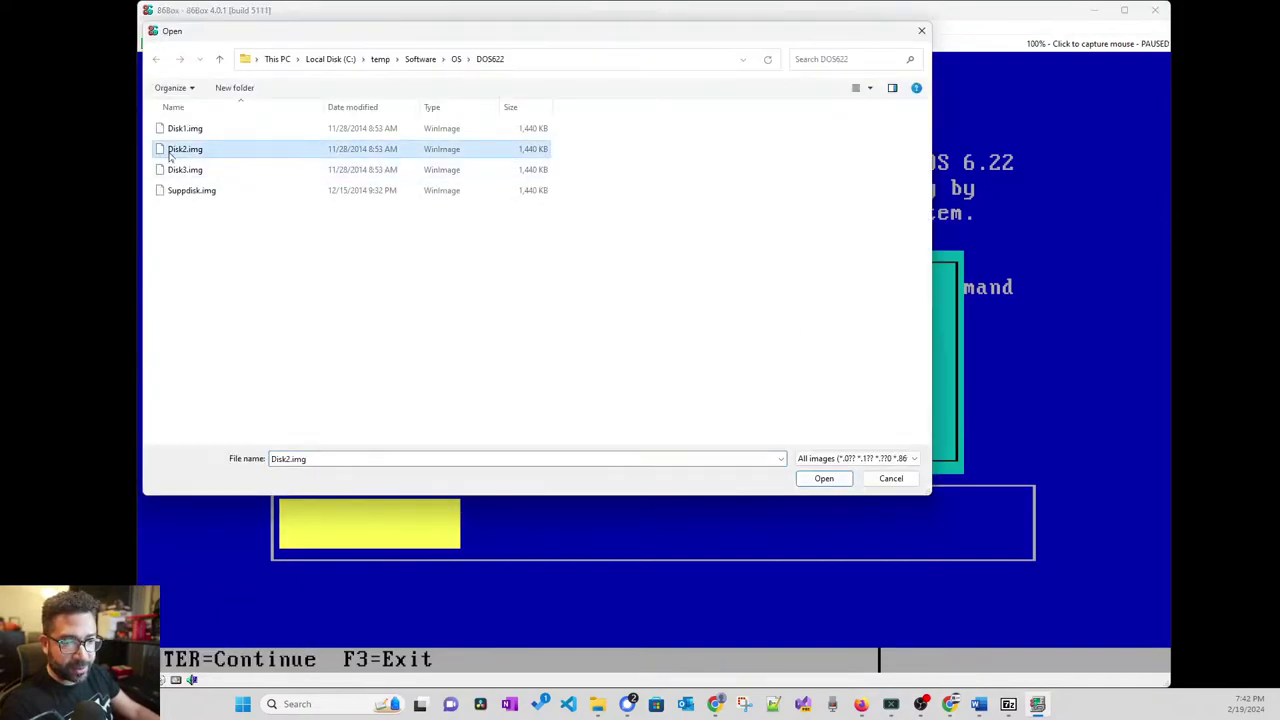
click(824, 478)
key(Return)
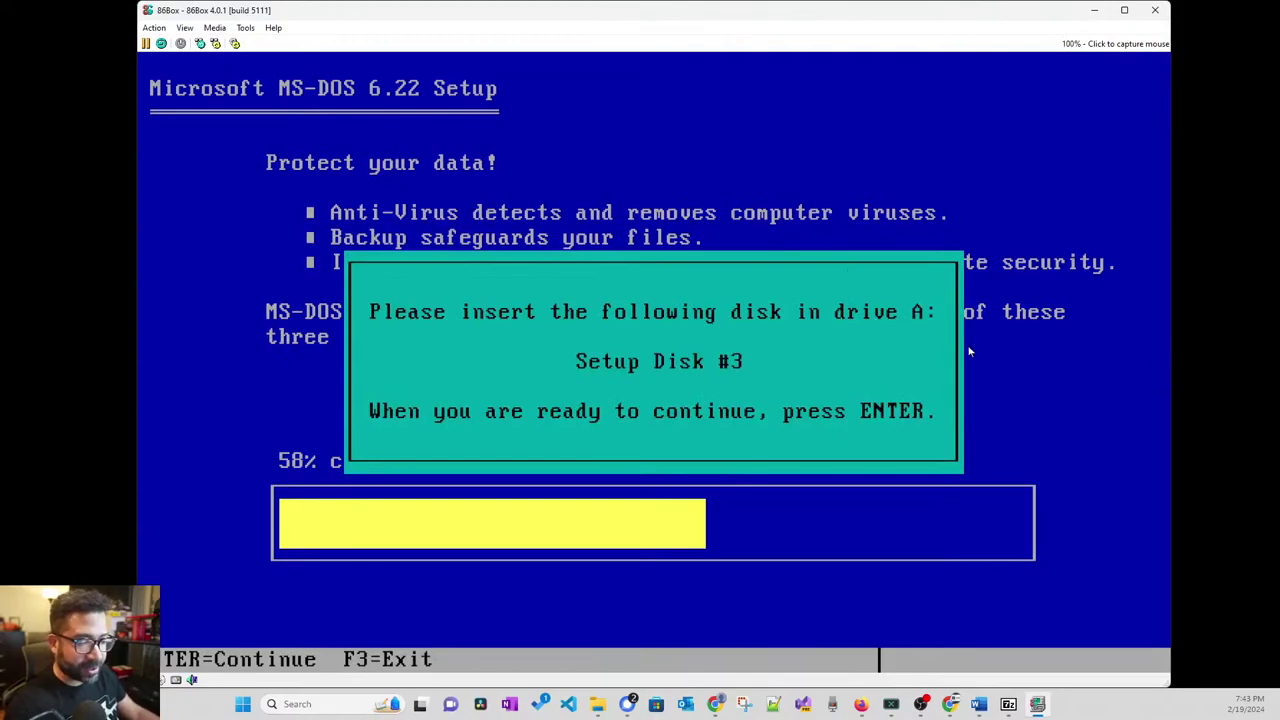
- Release the emulator's mouse and load Disk3.img from the DOS622 folder into floppy drive A
click(608, 413)
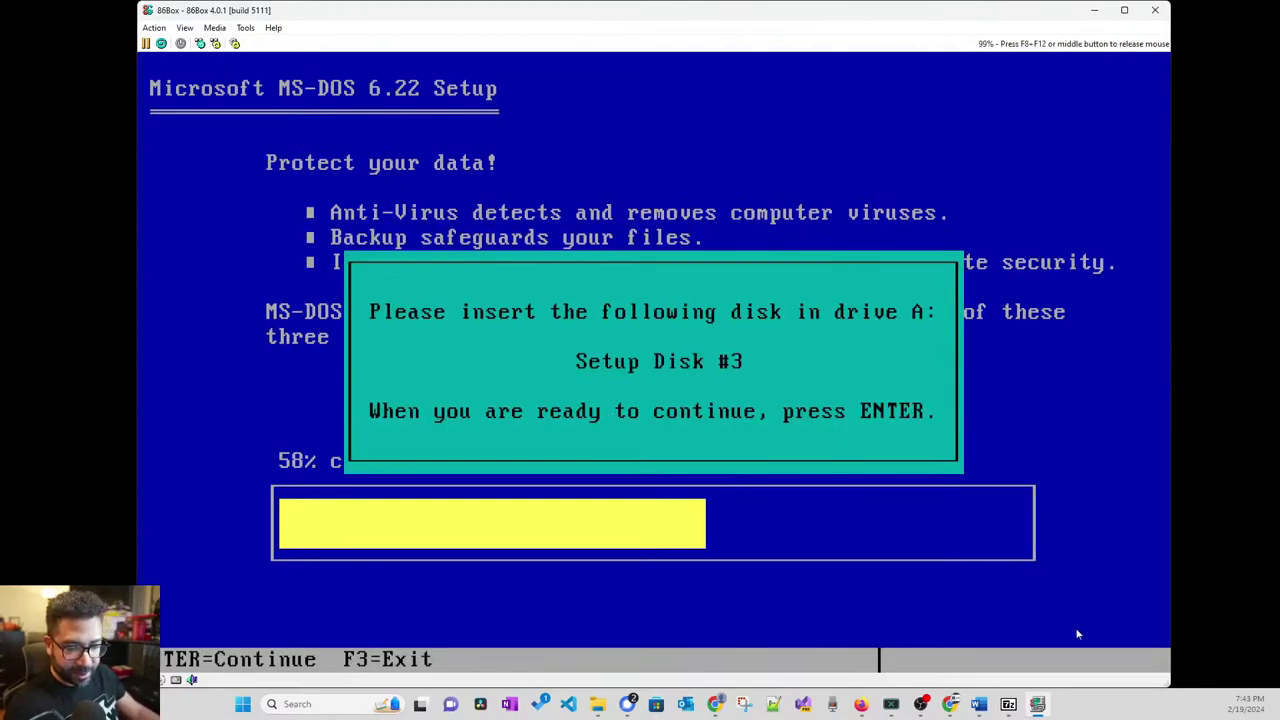
key(F8+F12)
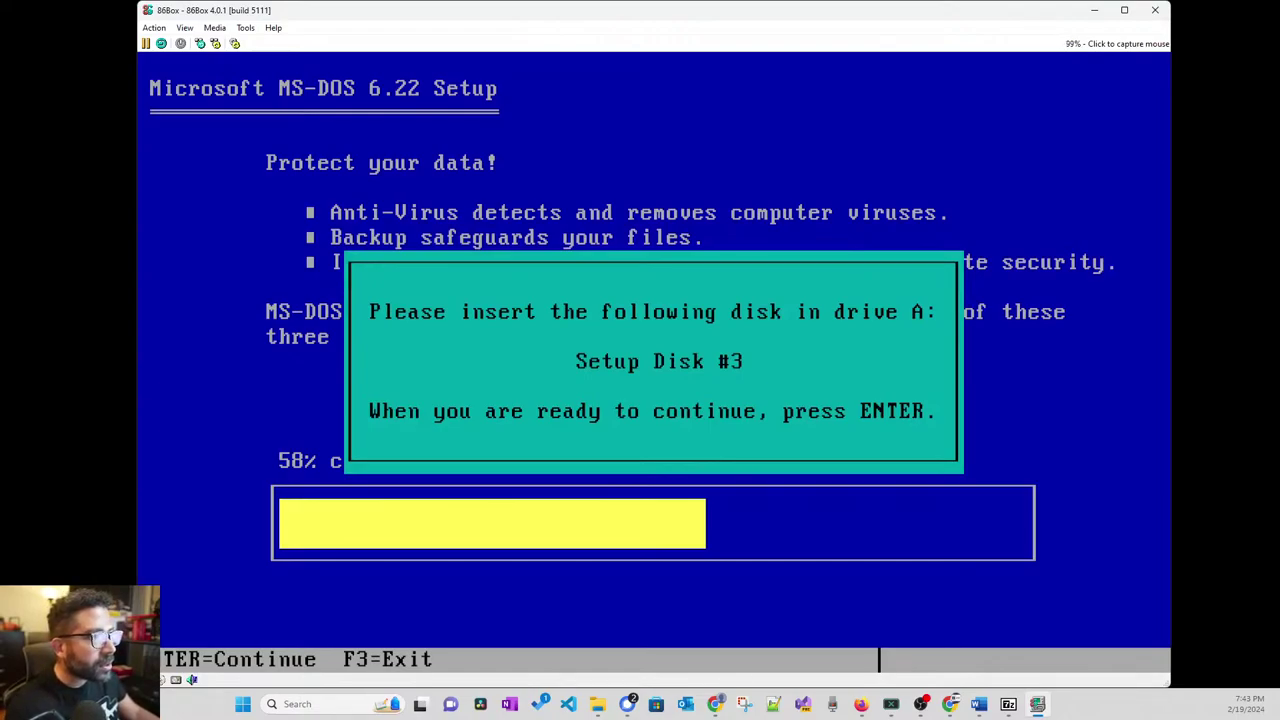
key(alt+Tab)
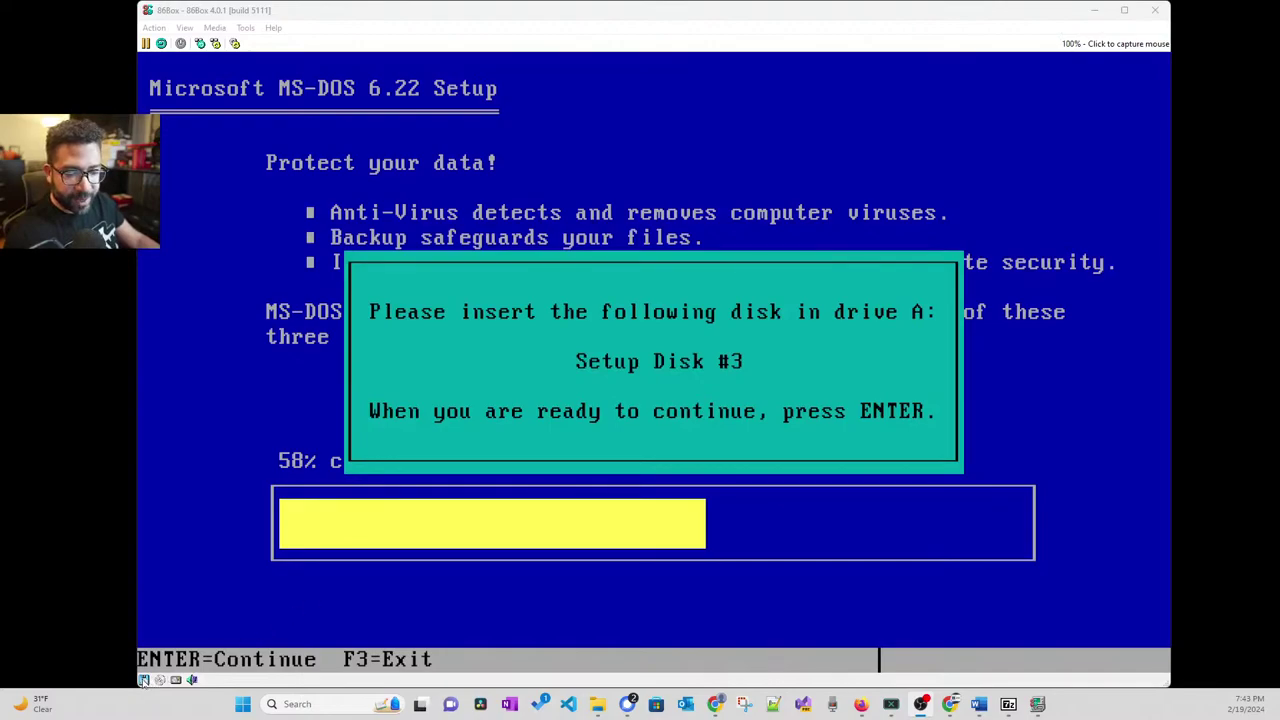
click(144, 680)
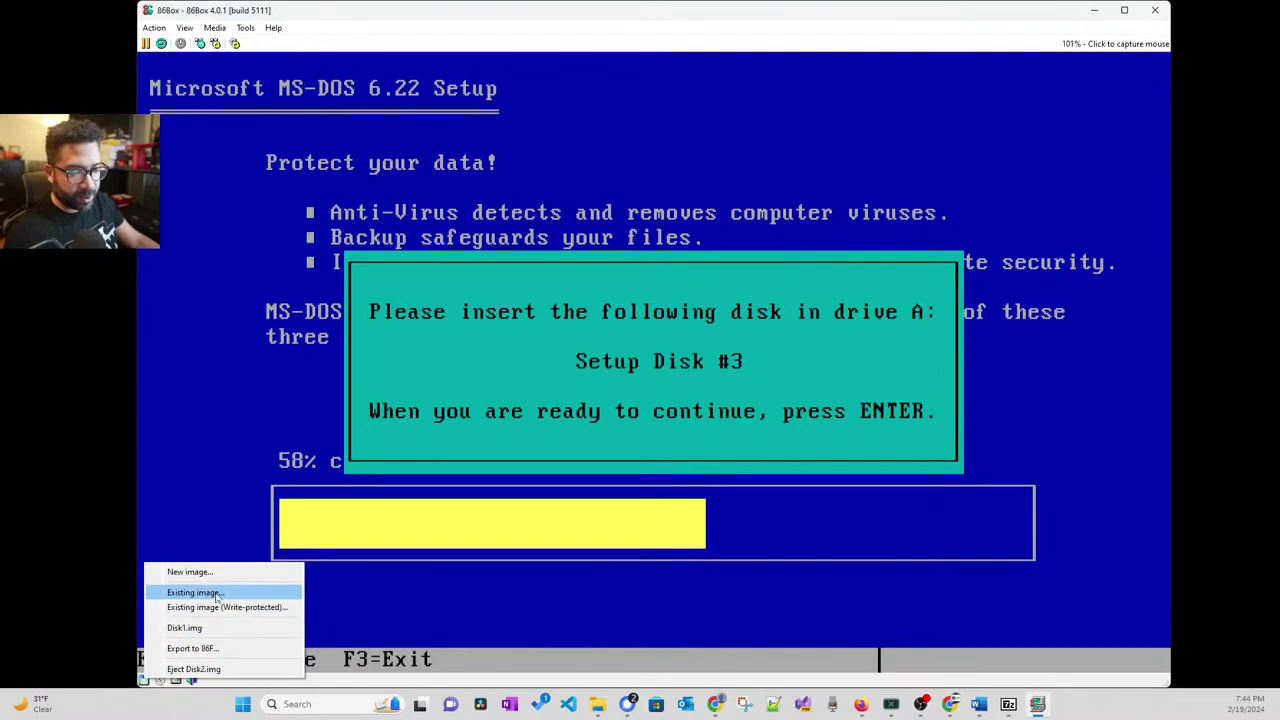
key(Escape)
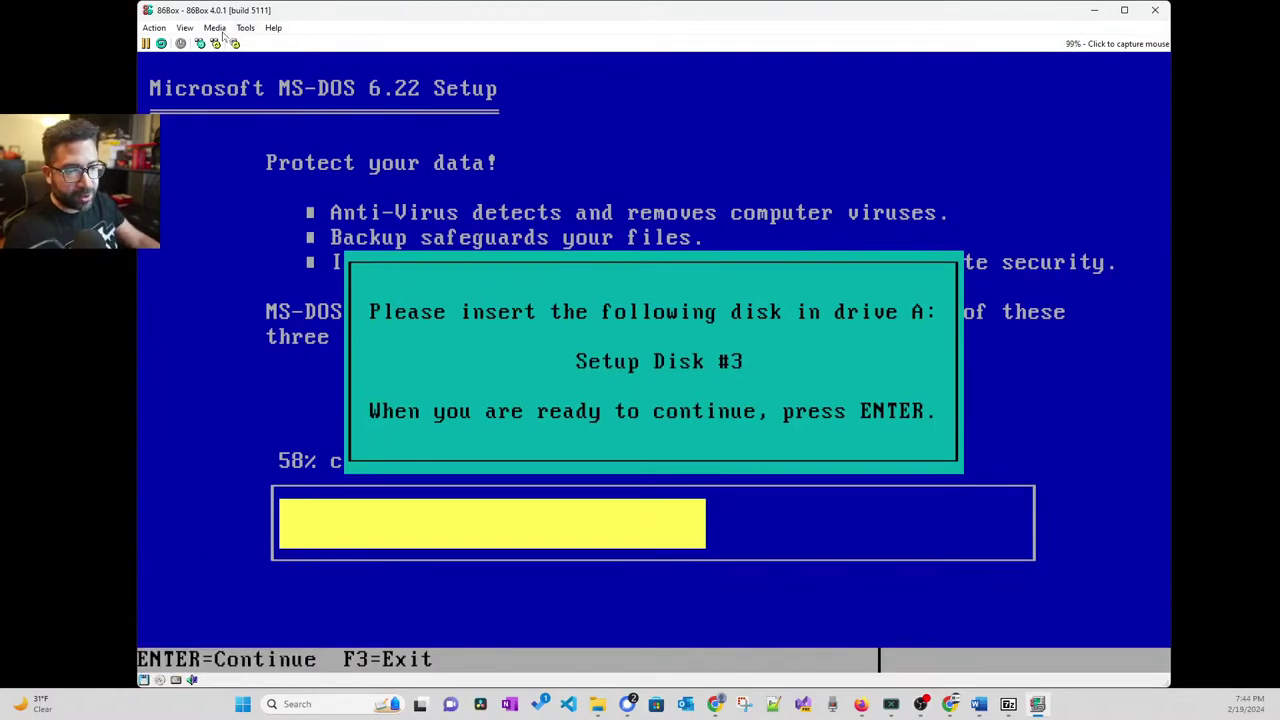
click(215, 28)
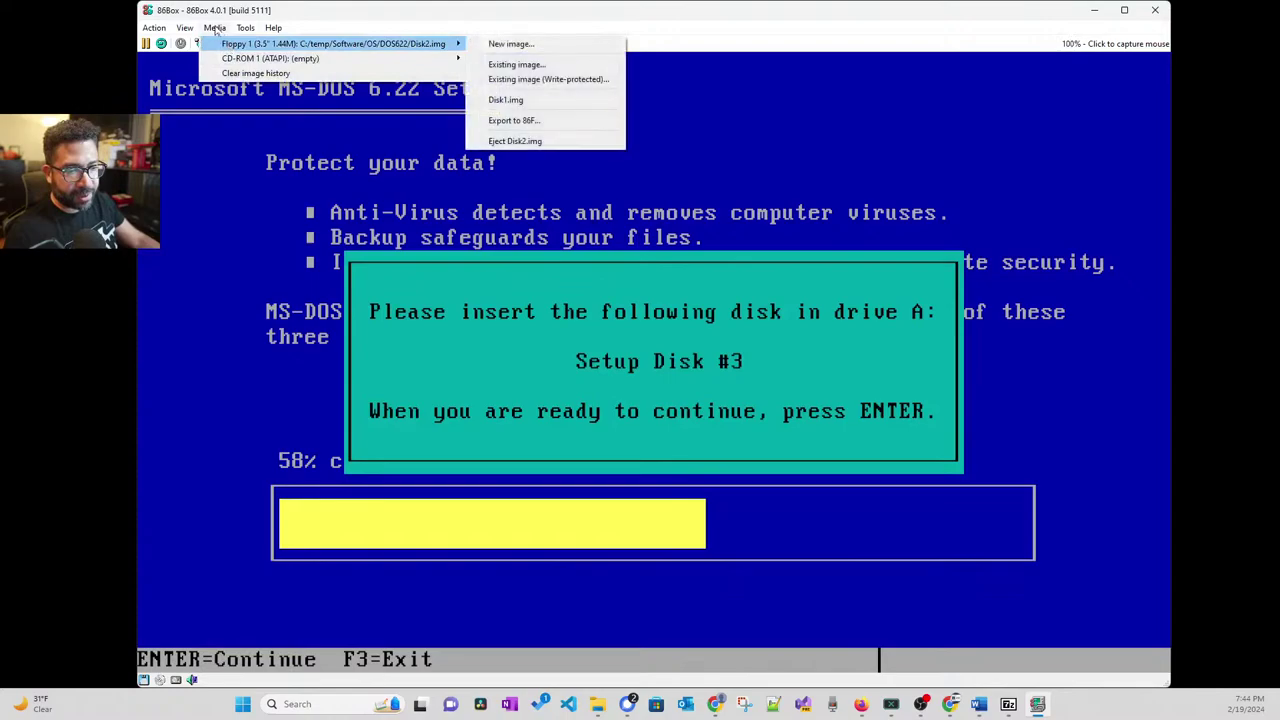
mouse_move(457, 47)
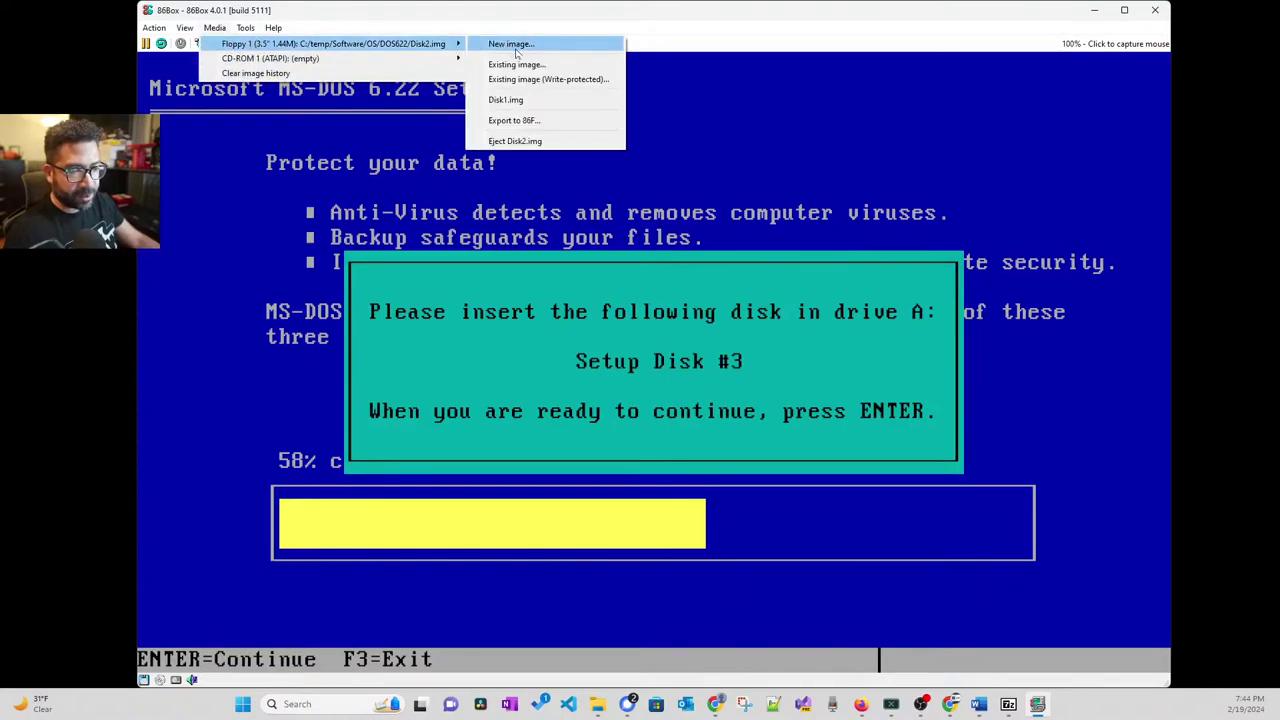
click(517, 65)
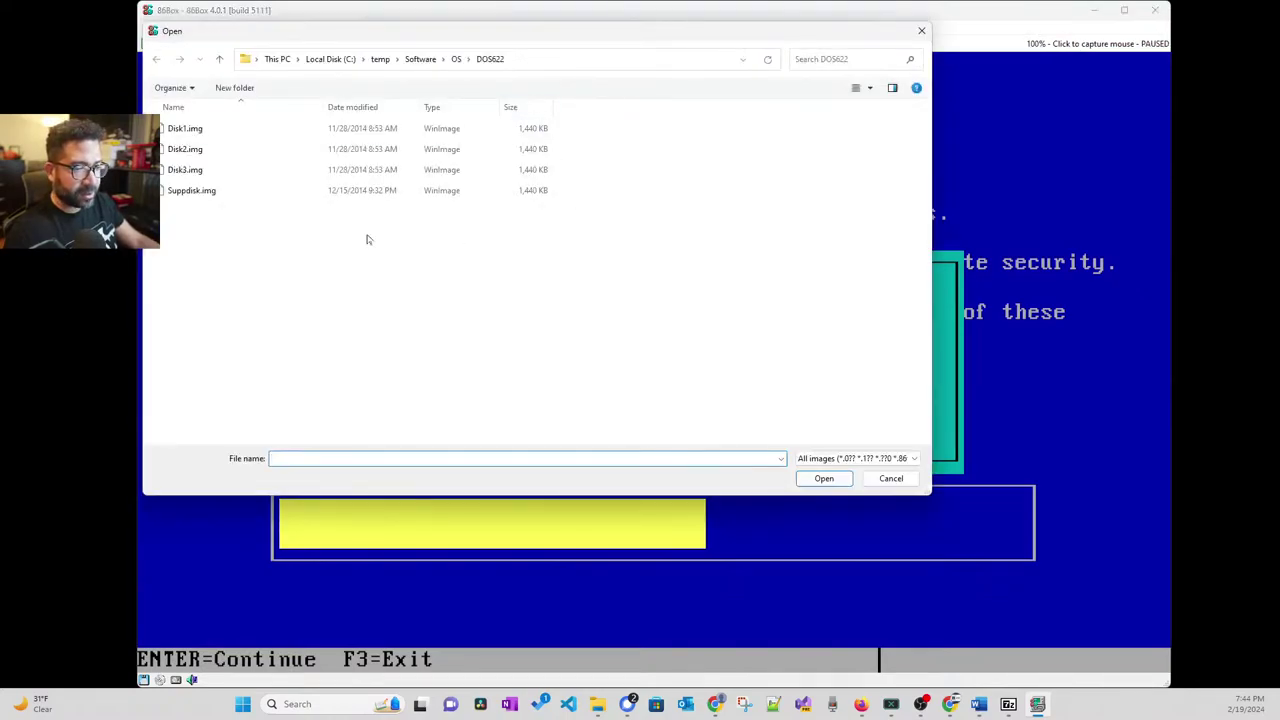
double_click(183, 170)
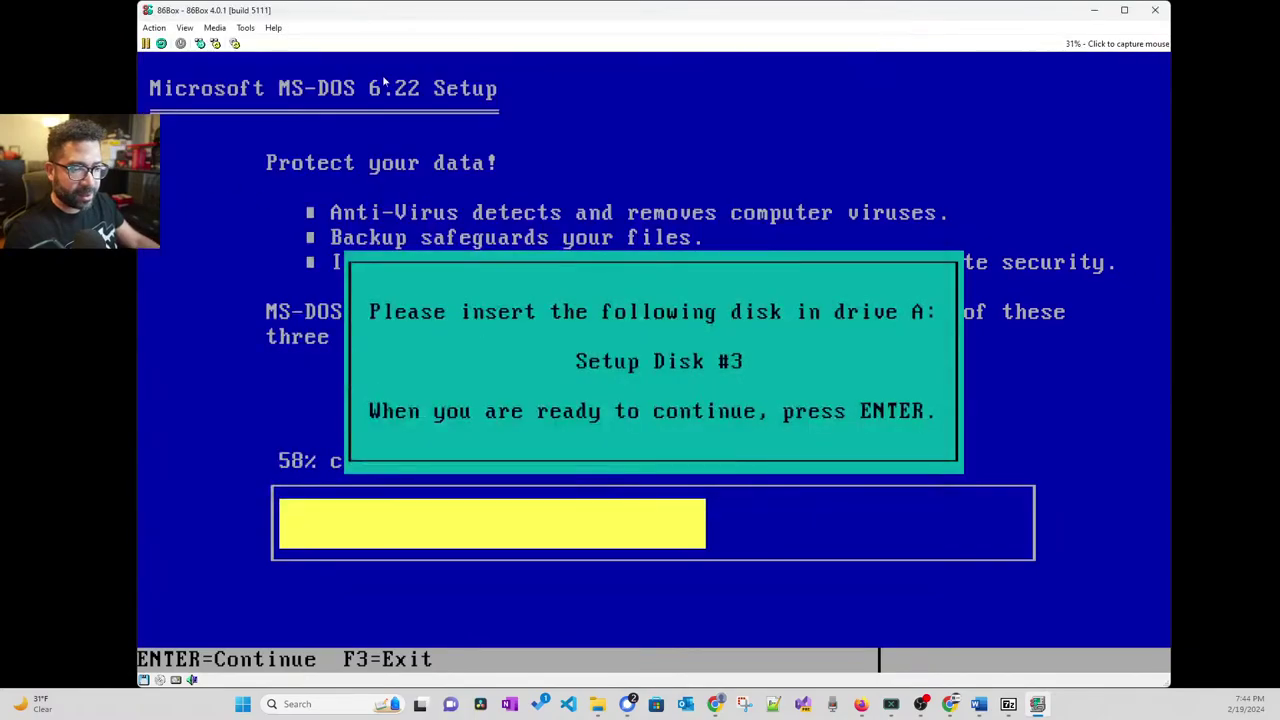
- Continue Setup with Disk #3 to 74% and release the mouse from the emulator
key(Return)
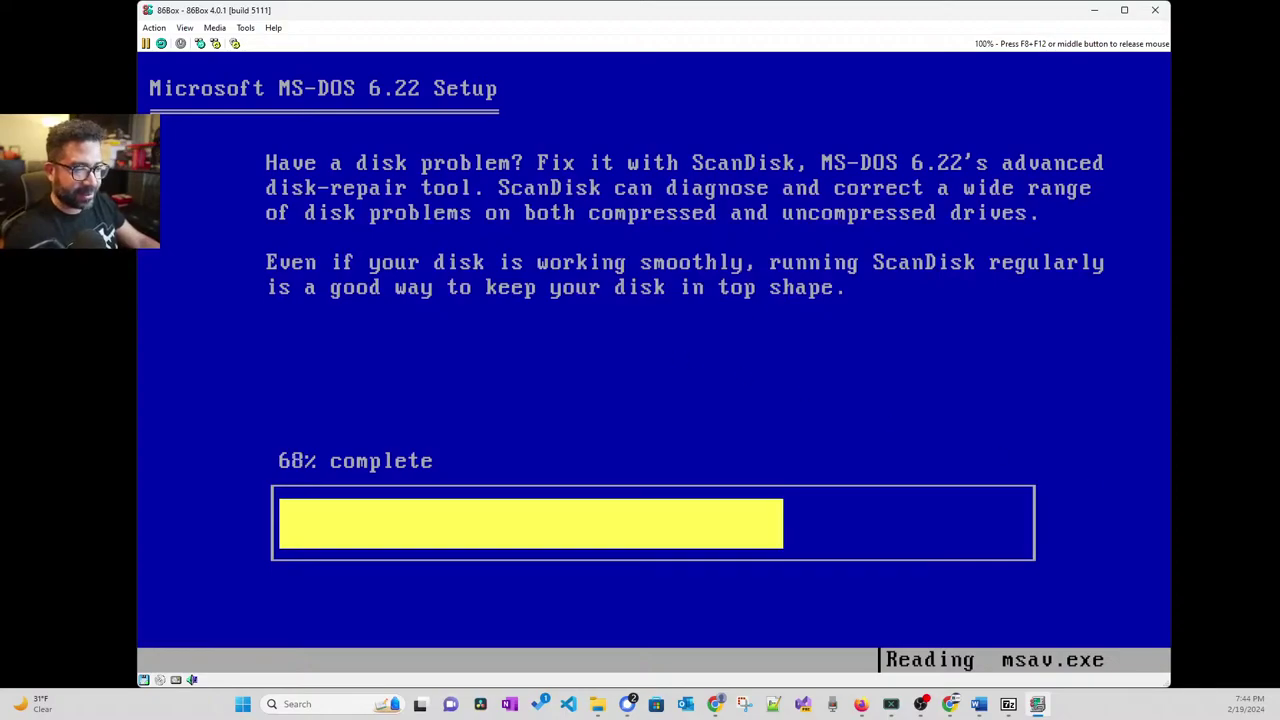
key(F8+F12)
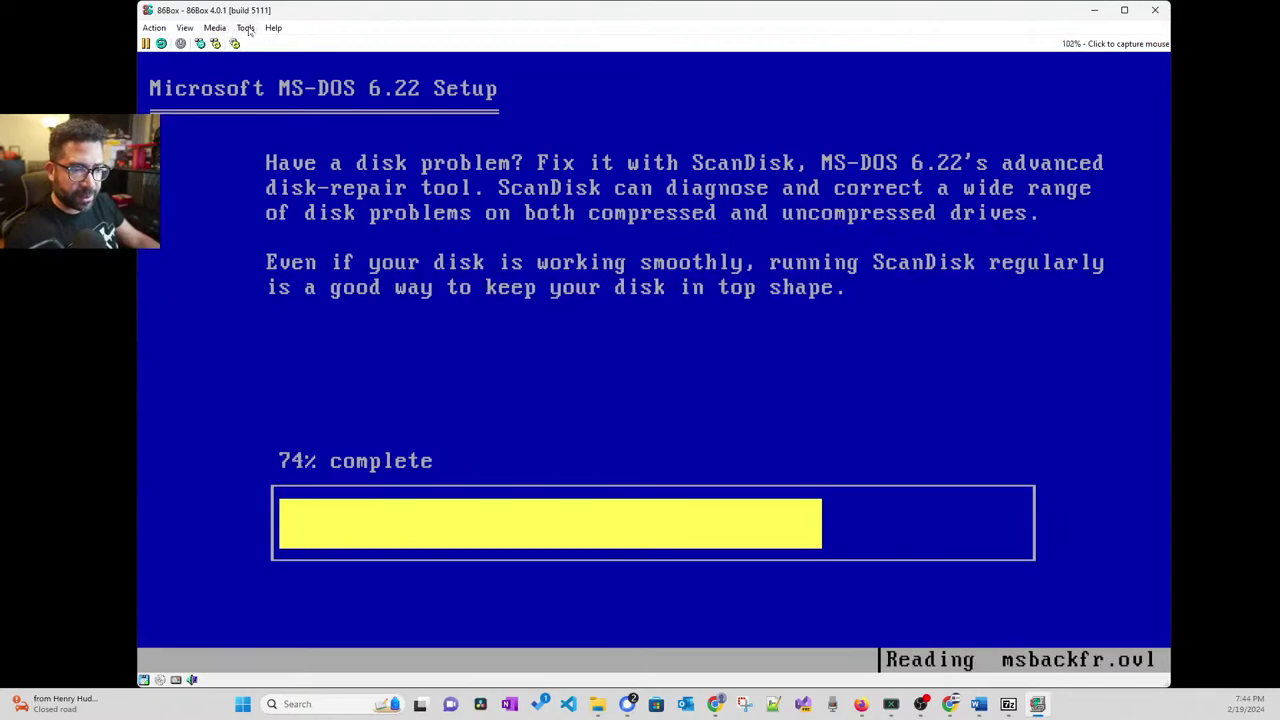
click(248, 29)
click(268, 45)
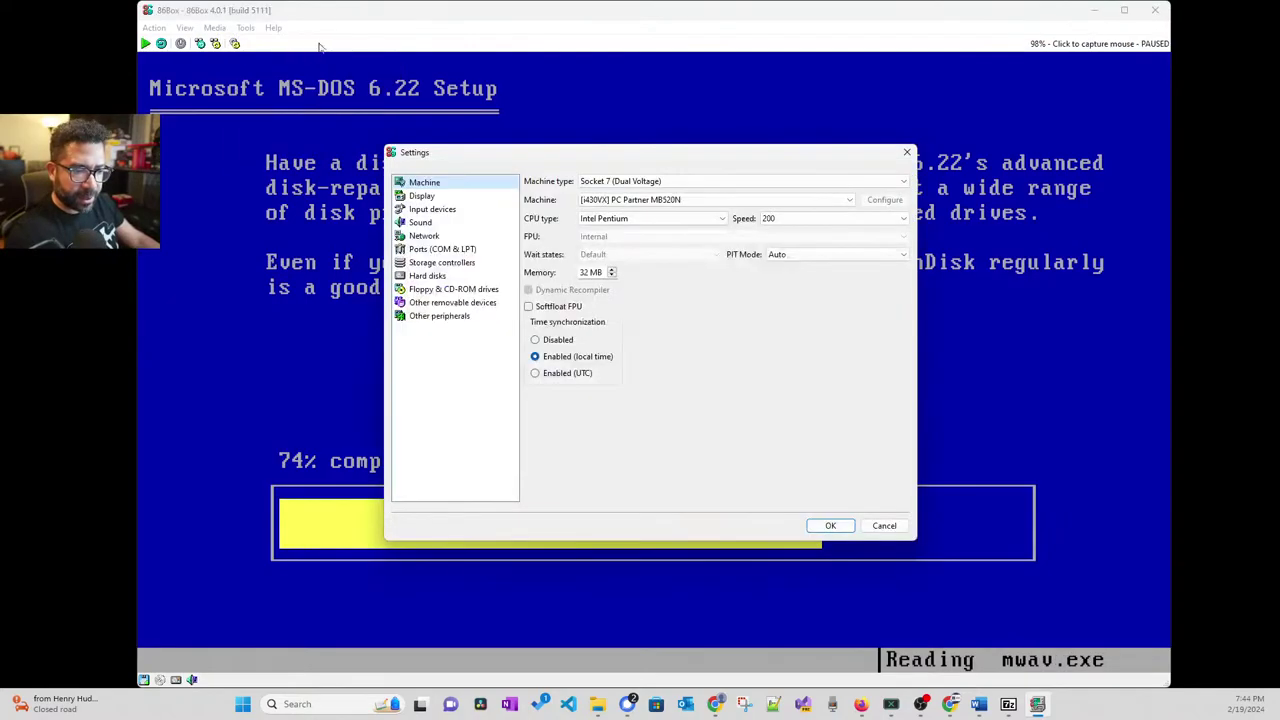
click(823, 525)
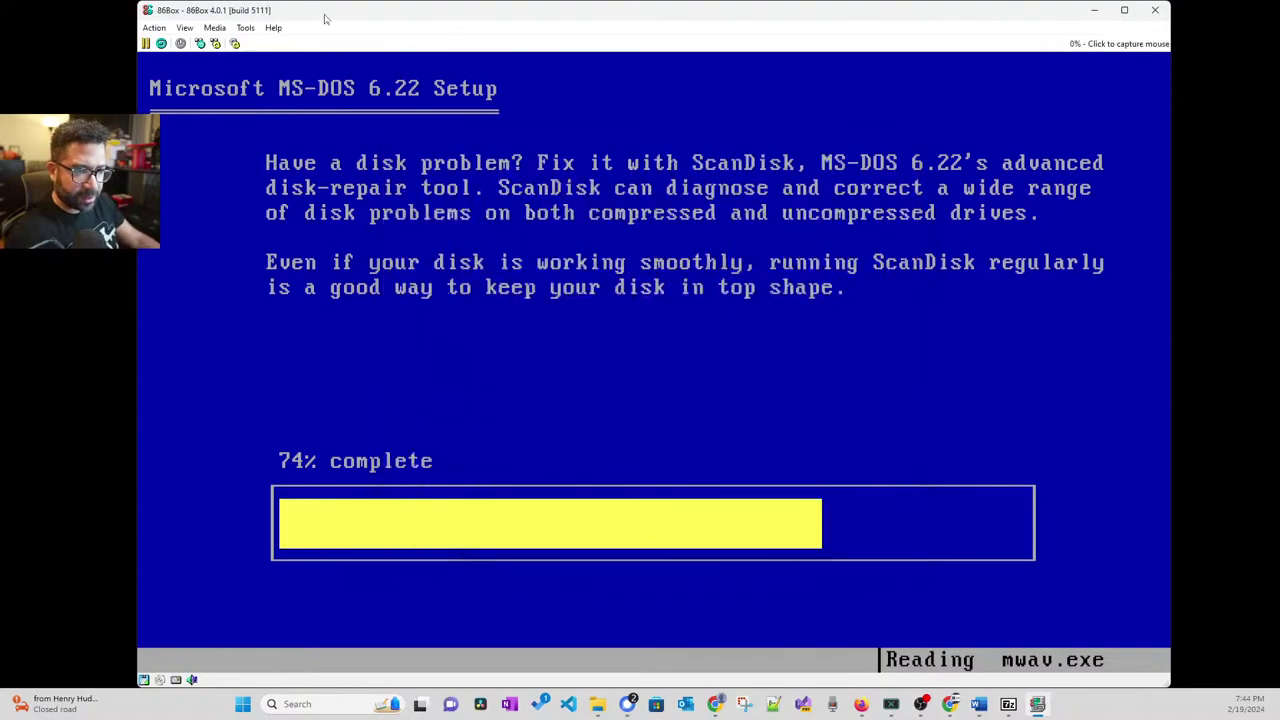
click(246, 28)
mouse_move(215, 28)
mouse_move(240, 45)
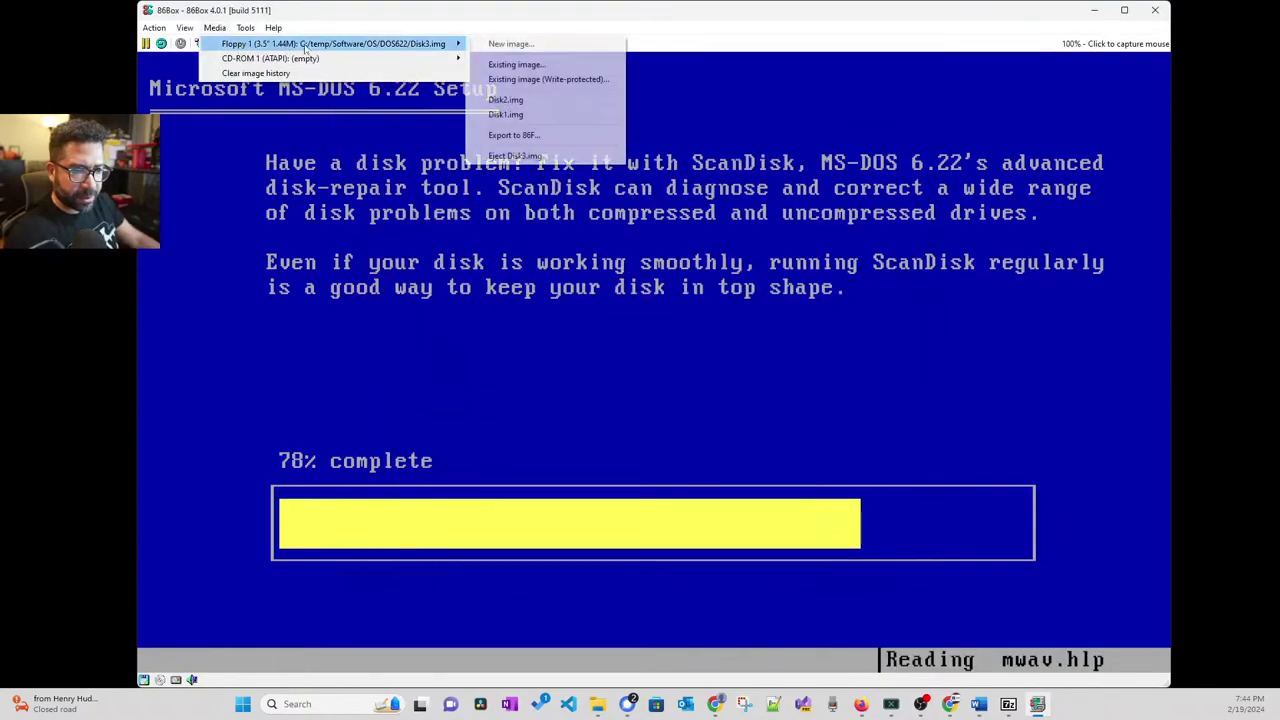
click(565, 68)
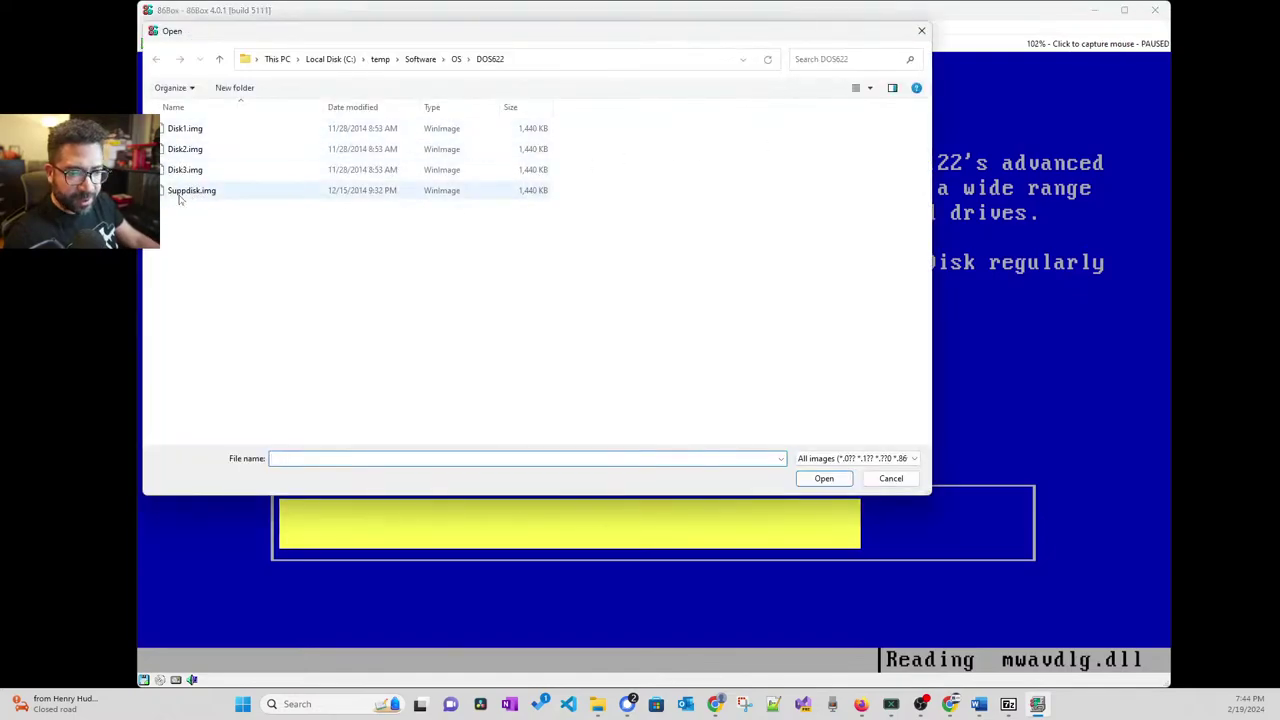
click(891, 478)
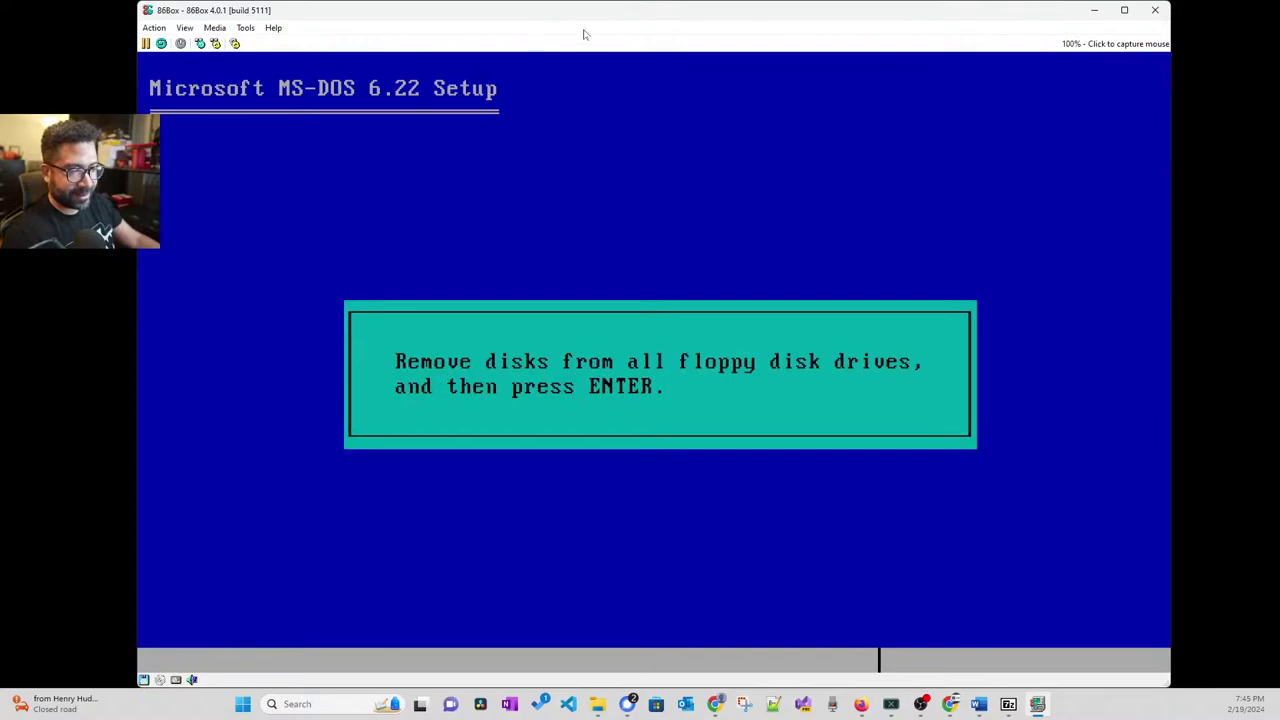
- At the 'Remove disks' prompt, capture the mouse into the emulated PC and release it again
click(600, 380)
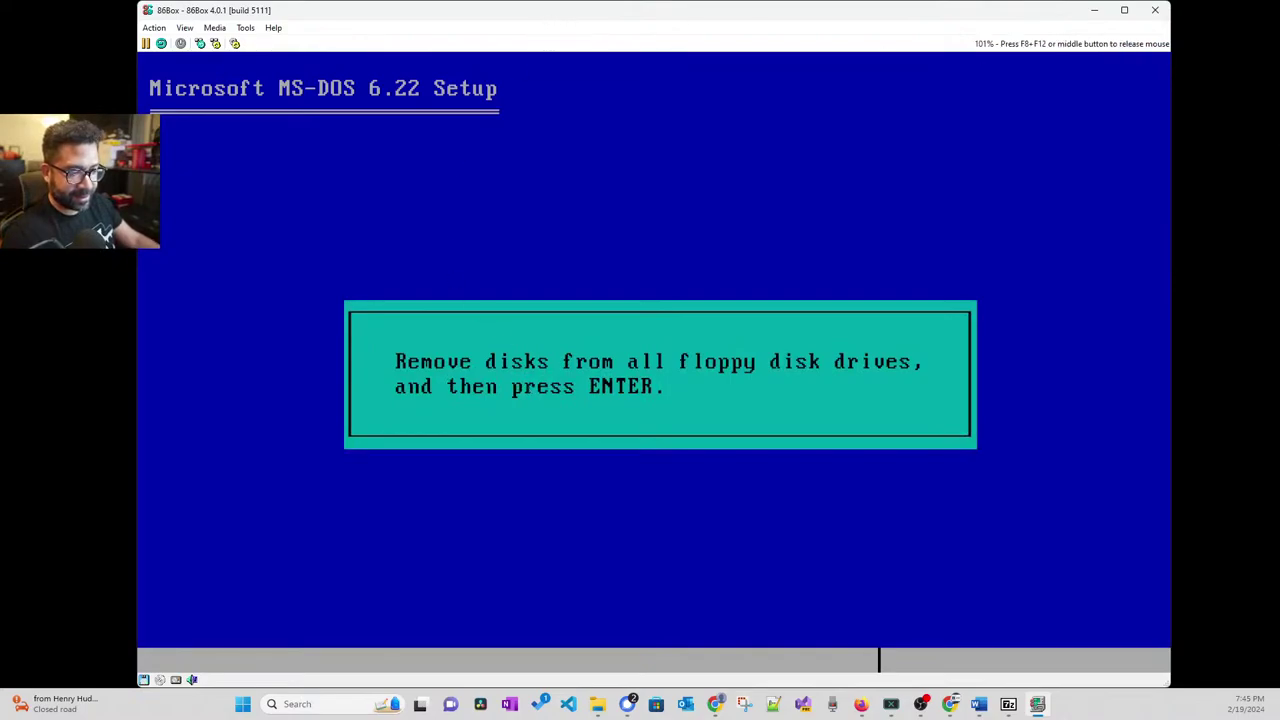
key(F8+F12)
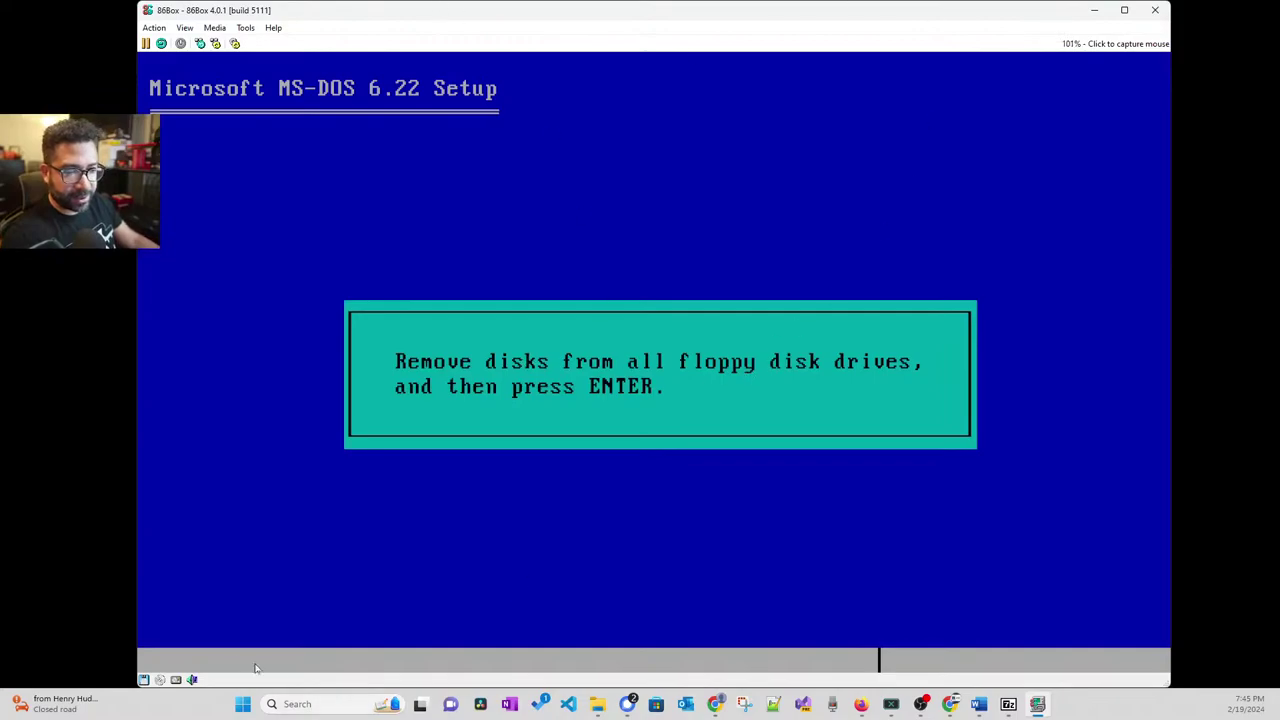
- Eject Disk3.img from drive A, confirm the empty drives and restart into MS-DOS 6.22
click(143, 680)
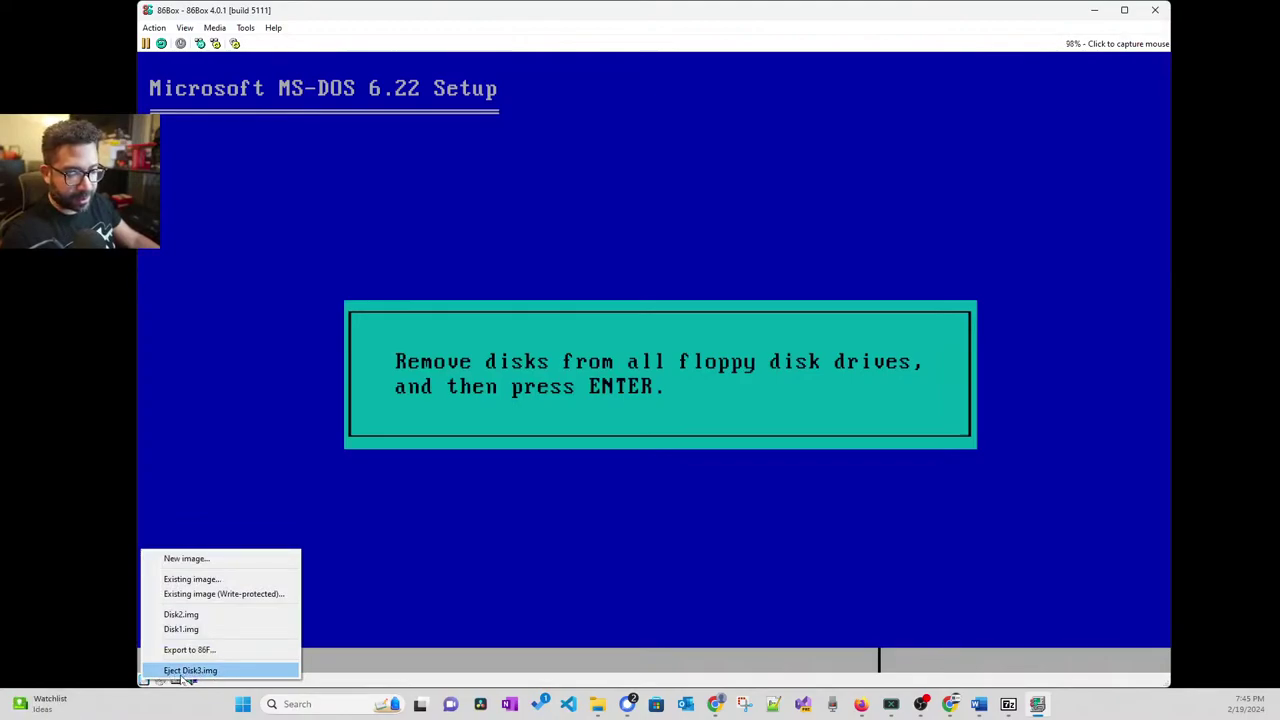
click(183, 674)
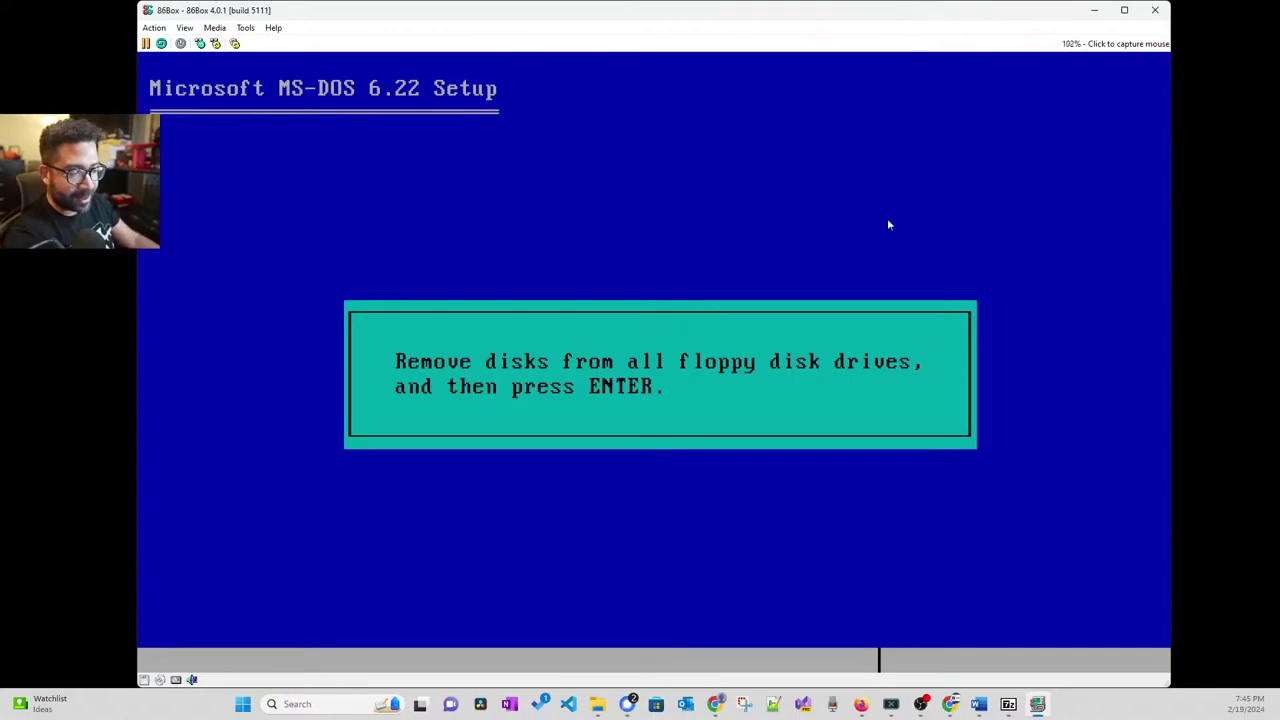
key(Return)
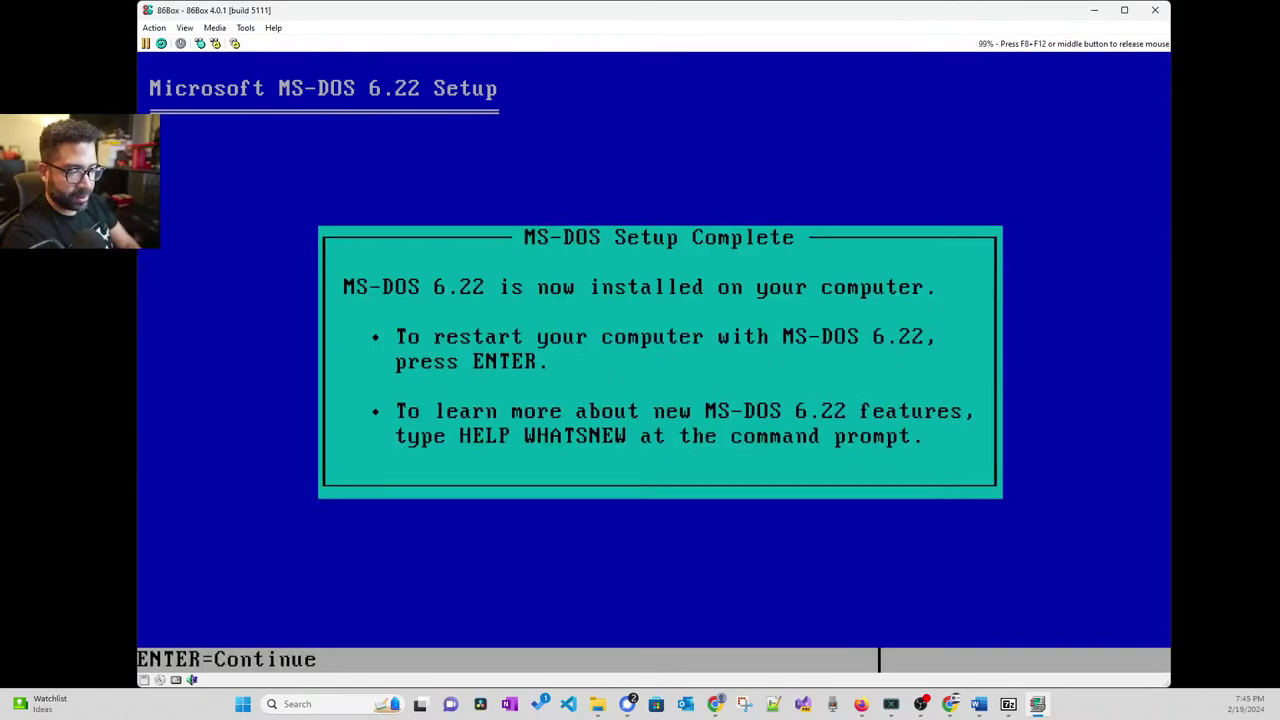
key(Return)
- Let MS-DOS 6.22 boot from the hard disk to C:\>, then switch to the web browser
key(F8+F12)
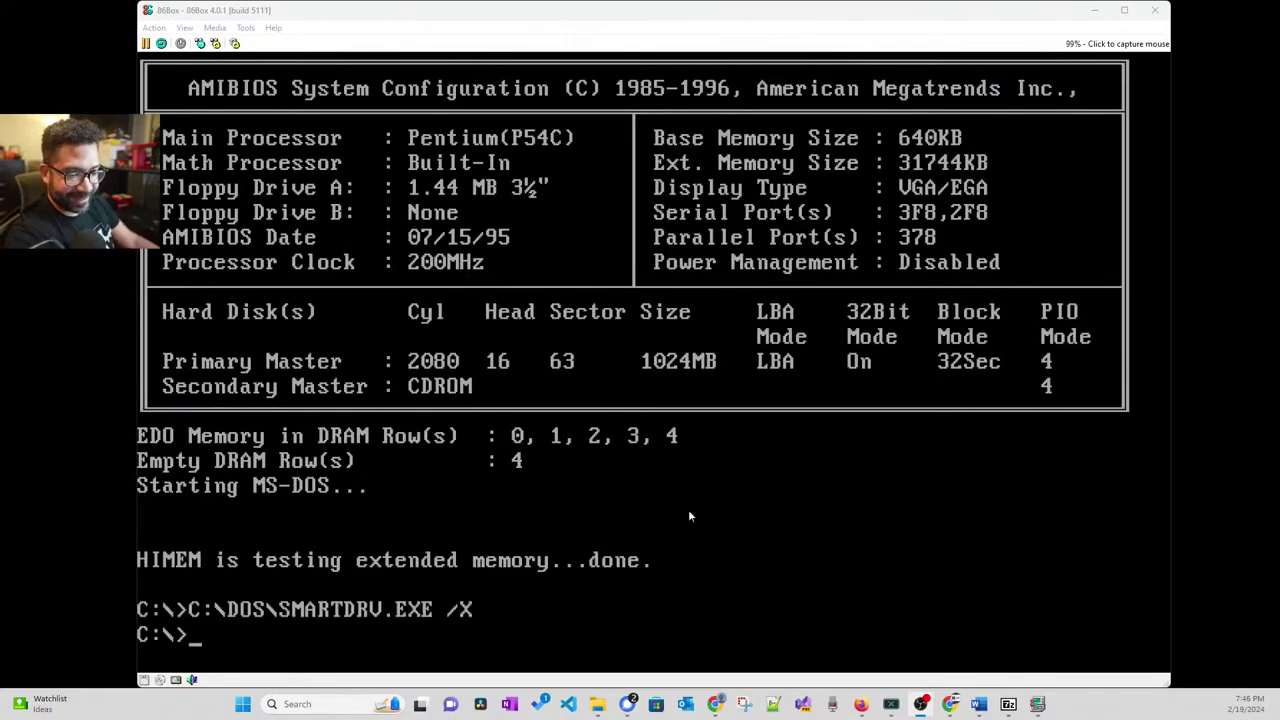
click(978, 427)
click(978, 427)
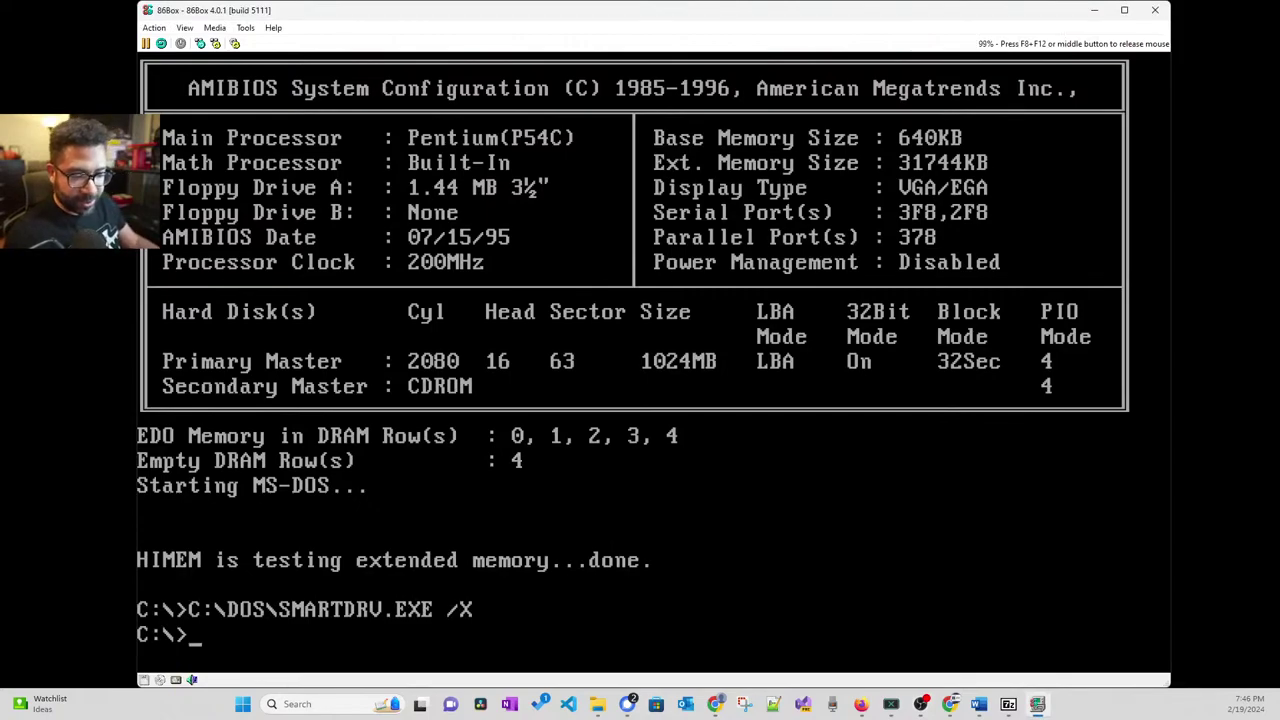
middle_click(828, 349)
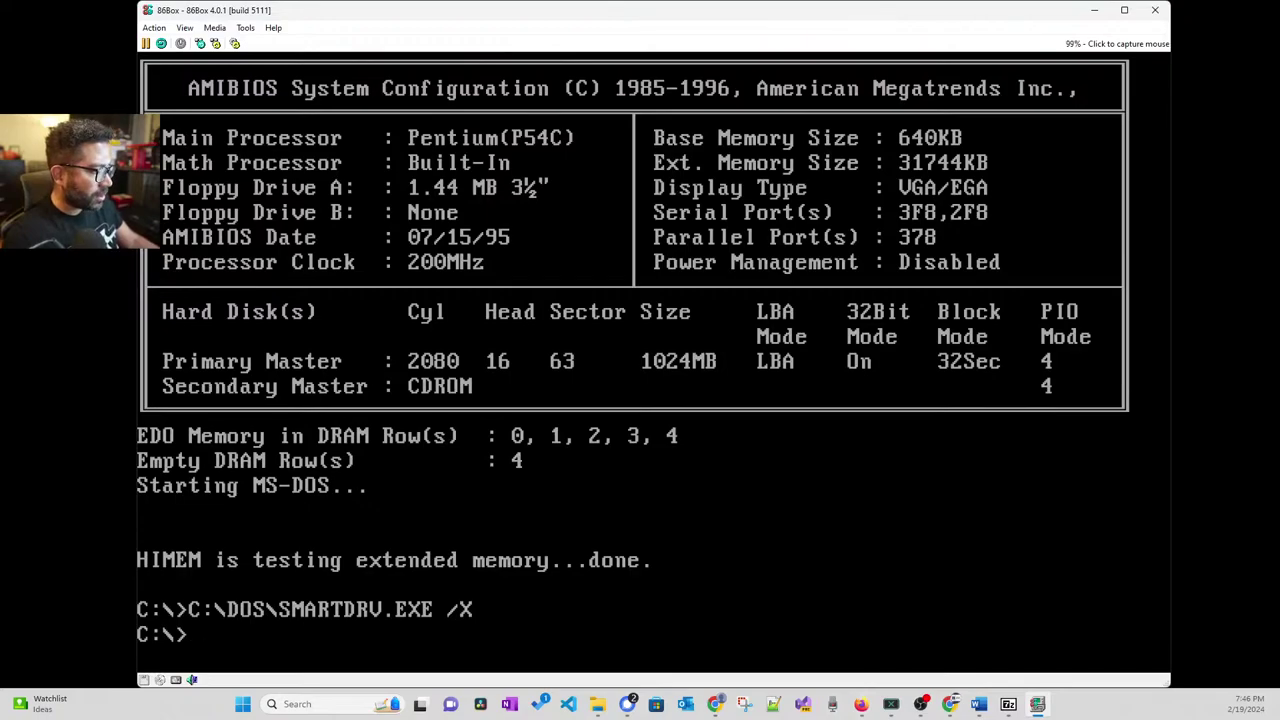
key(alt+Tab)
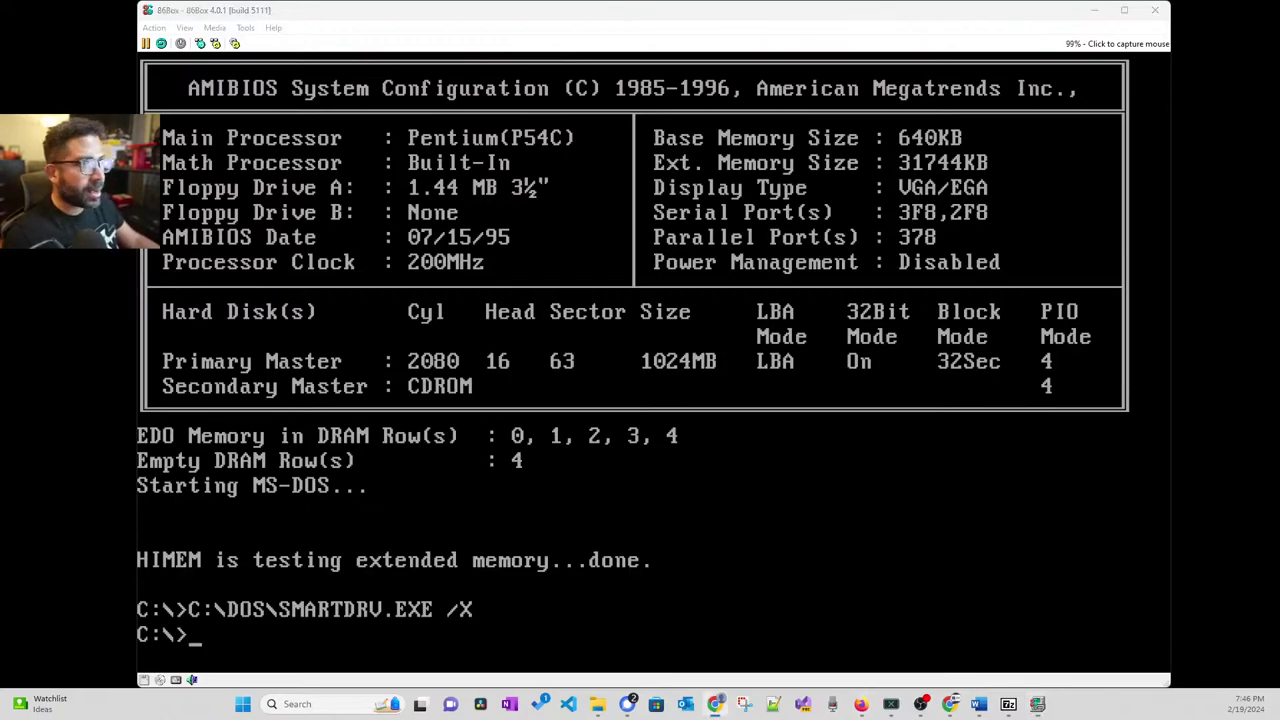
- Search for 'phils computer lab boot disk' in a new Firefox tab
drag(1279, 540, 709, 138)
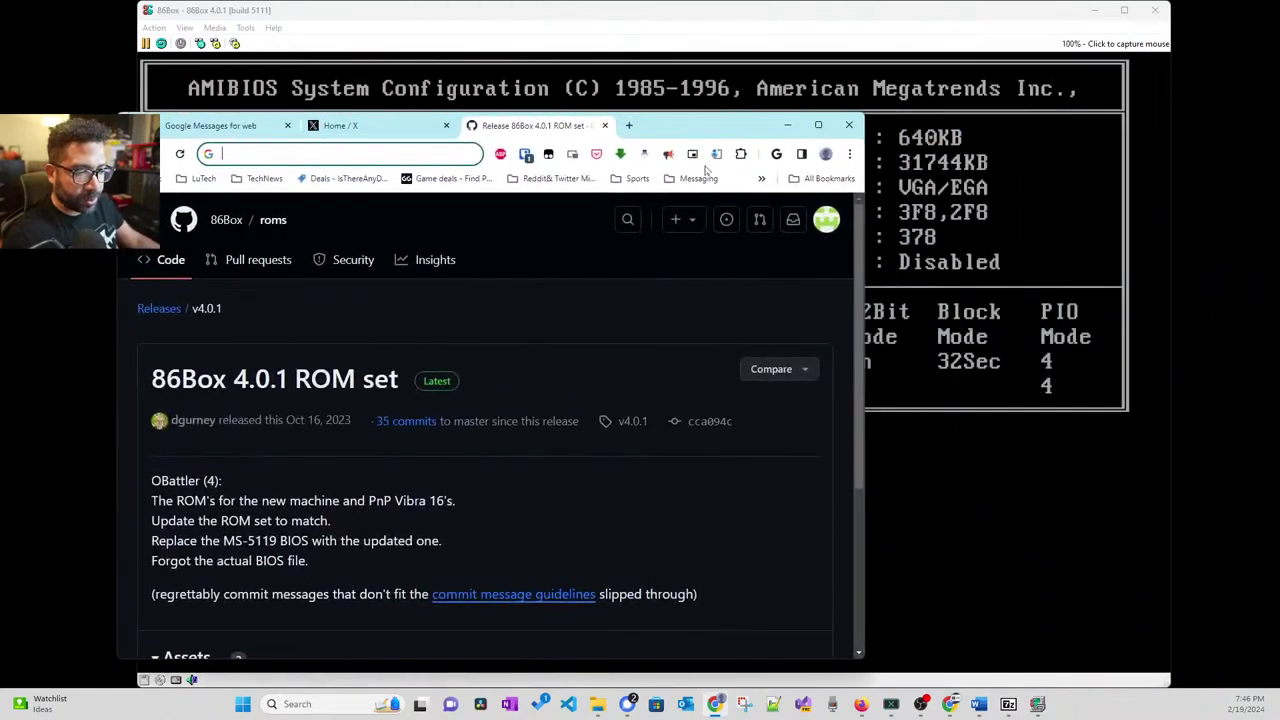
click(629, 125)
text(phi)
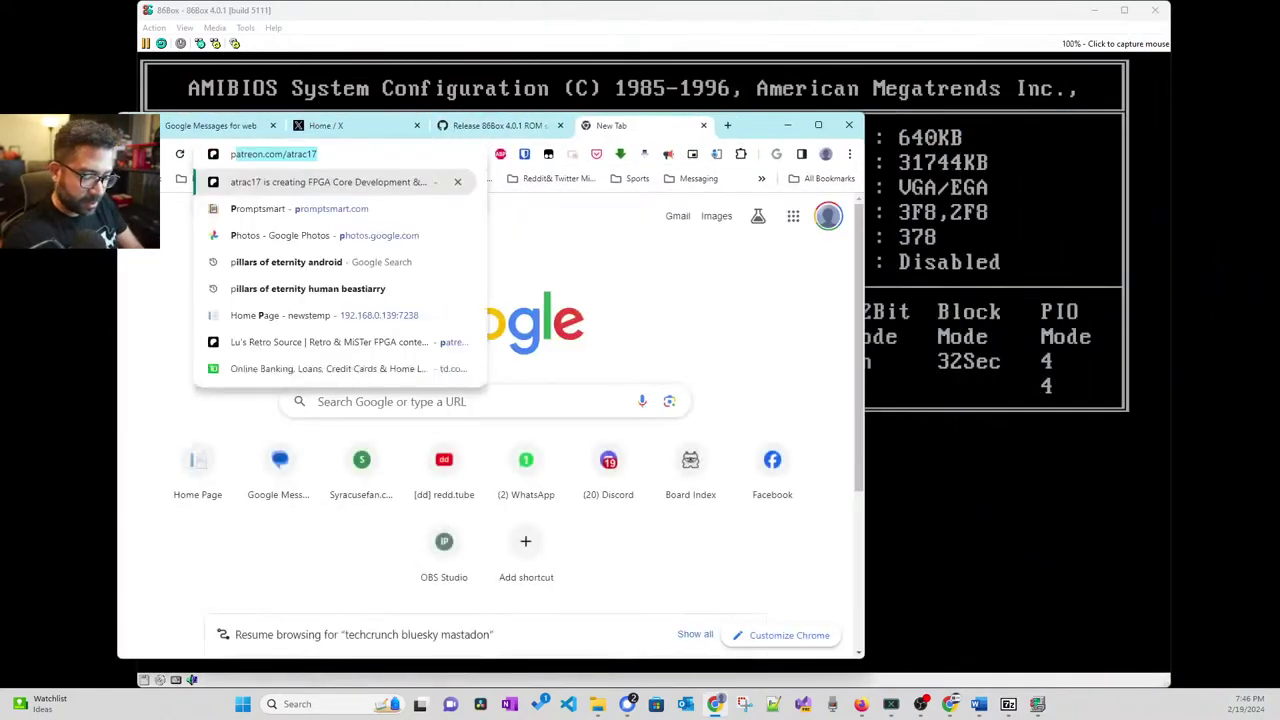
text(ls)
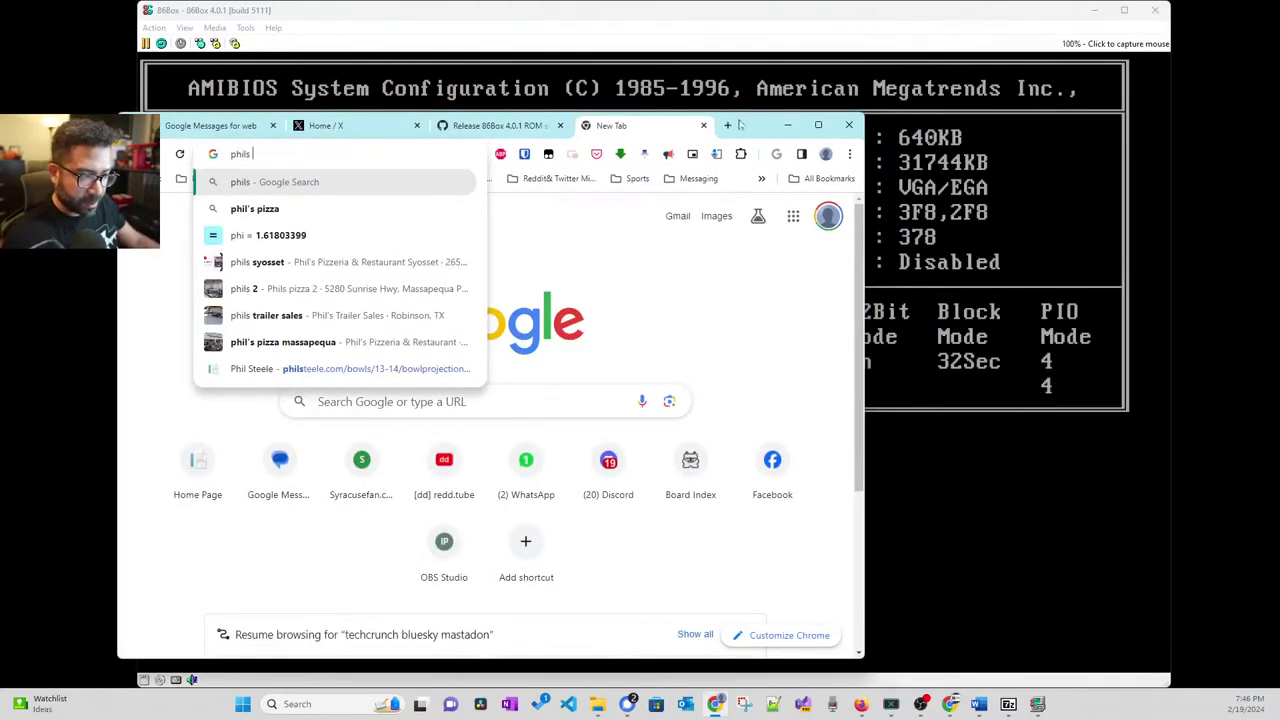
key(alt+Tab)
key(alt+Tab)
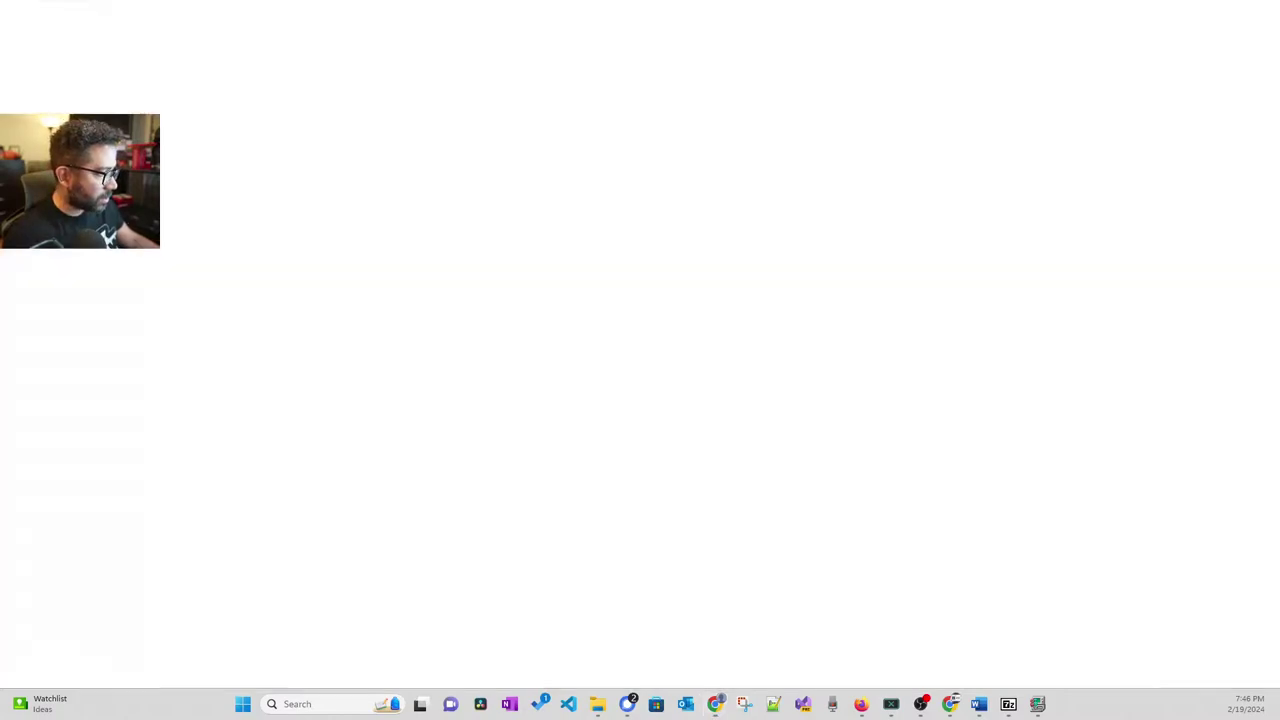
click(342, 14)
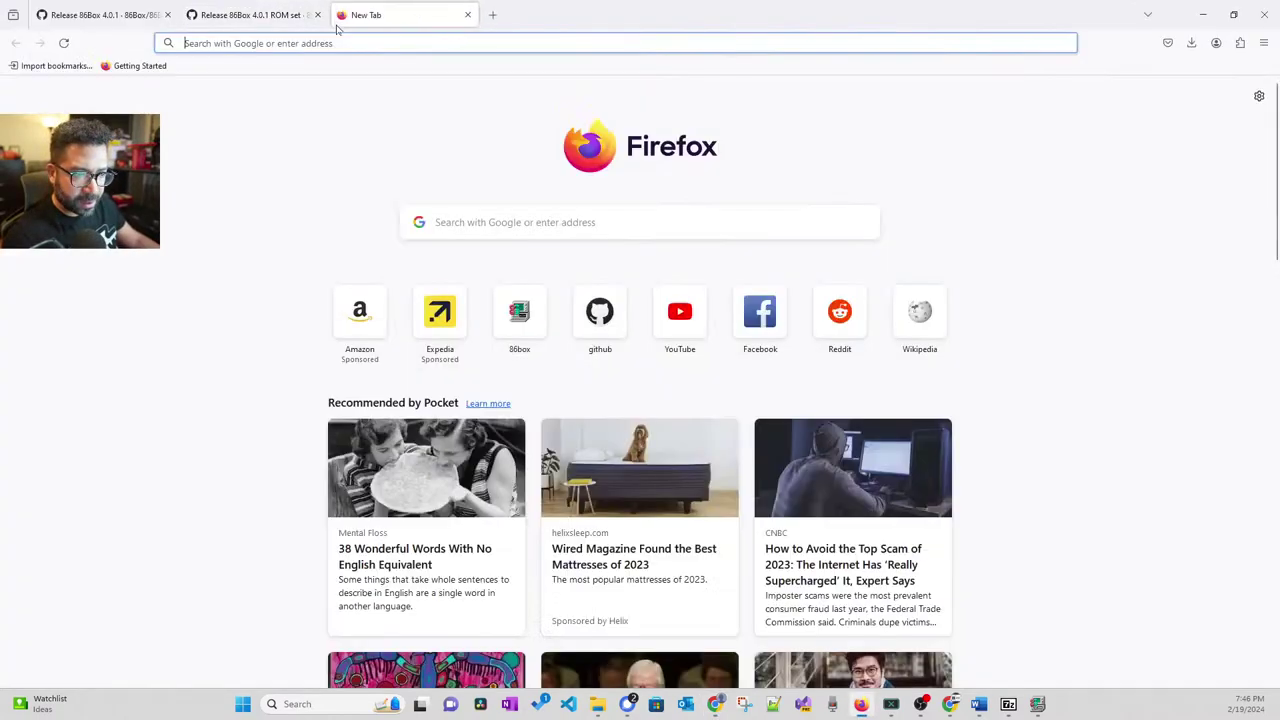
text(phils copmut)
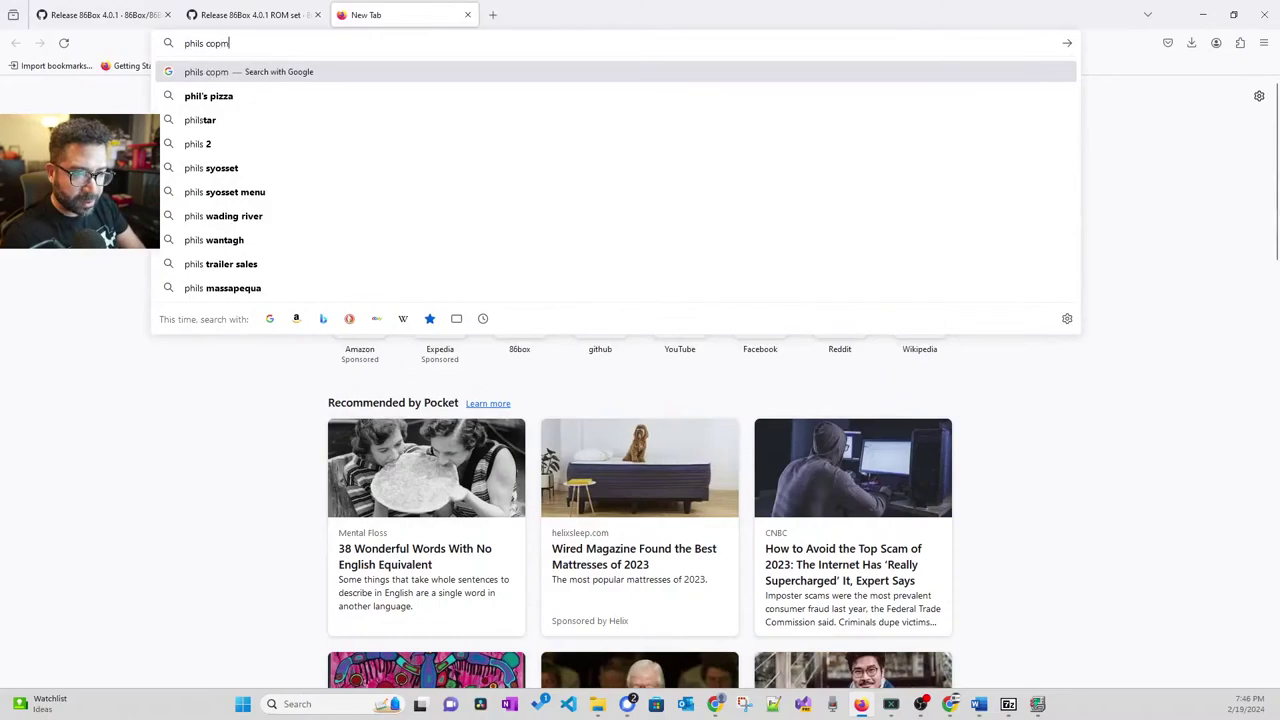
key(BackSpace)
key(BackSpace)
key(BackSpace)
key(BackSpace)
text(mputer )
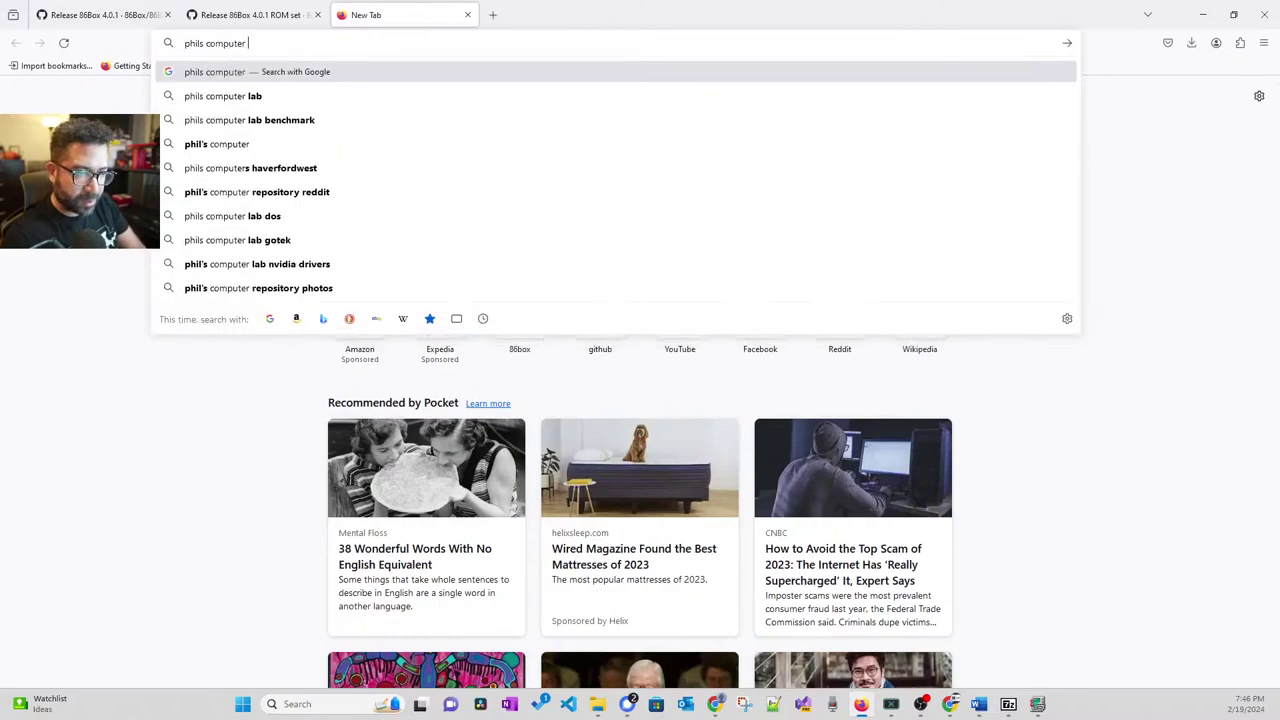
text(lab boot )
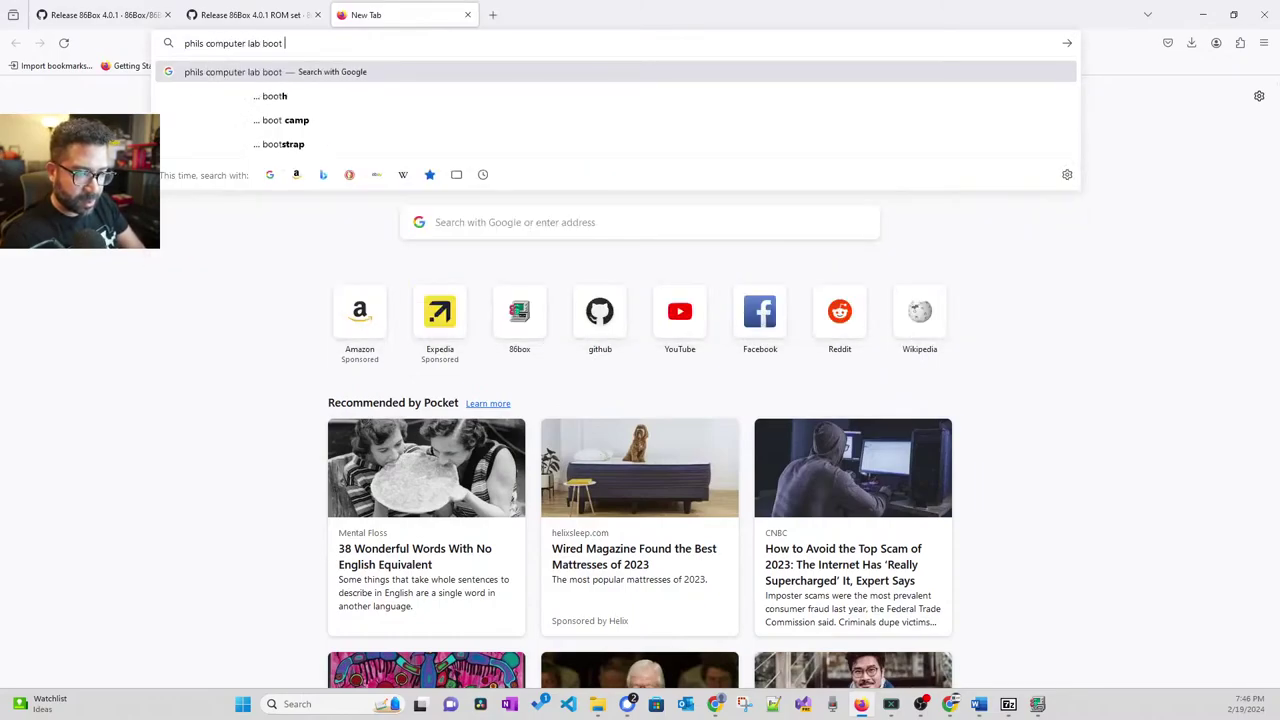
text(disk)
key(Return)
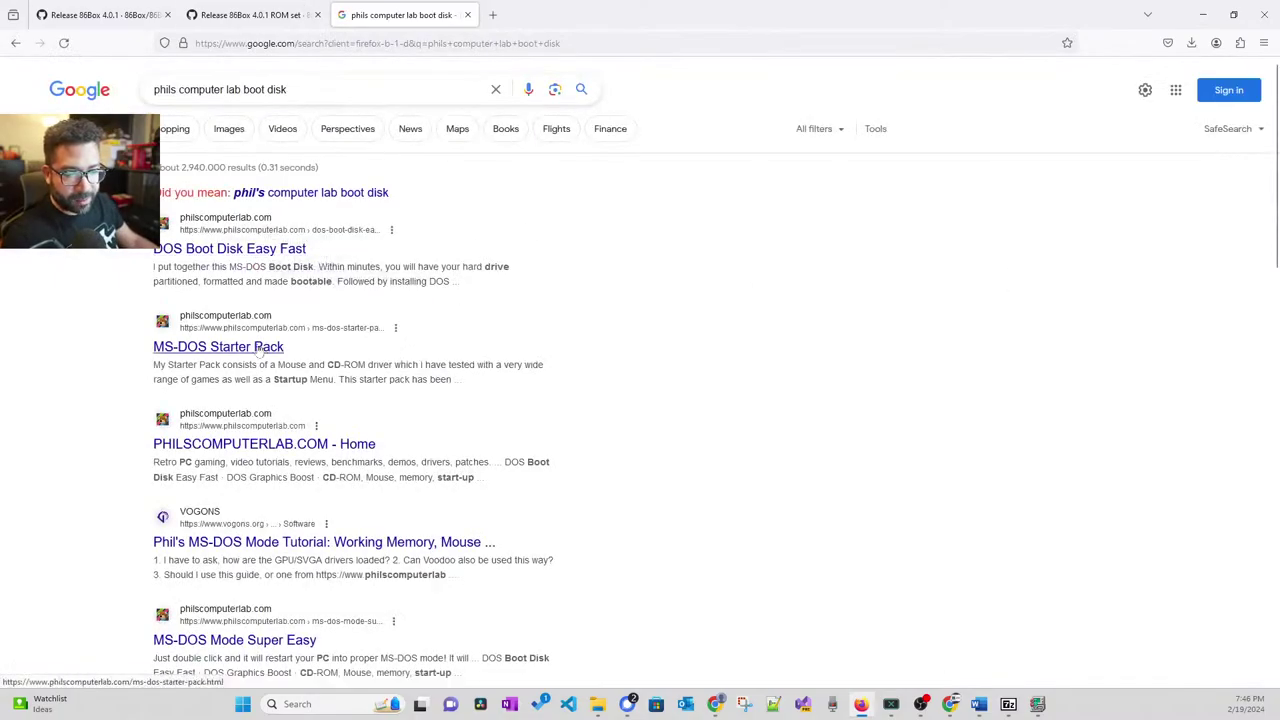
- Open the MS-DOS Starter Pack result, view its startup menu screenshot, then minimize Firefox
click(184, 358)
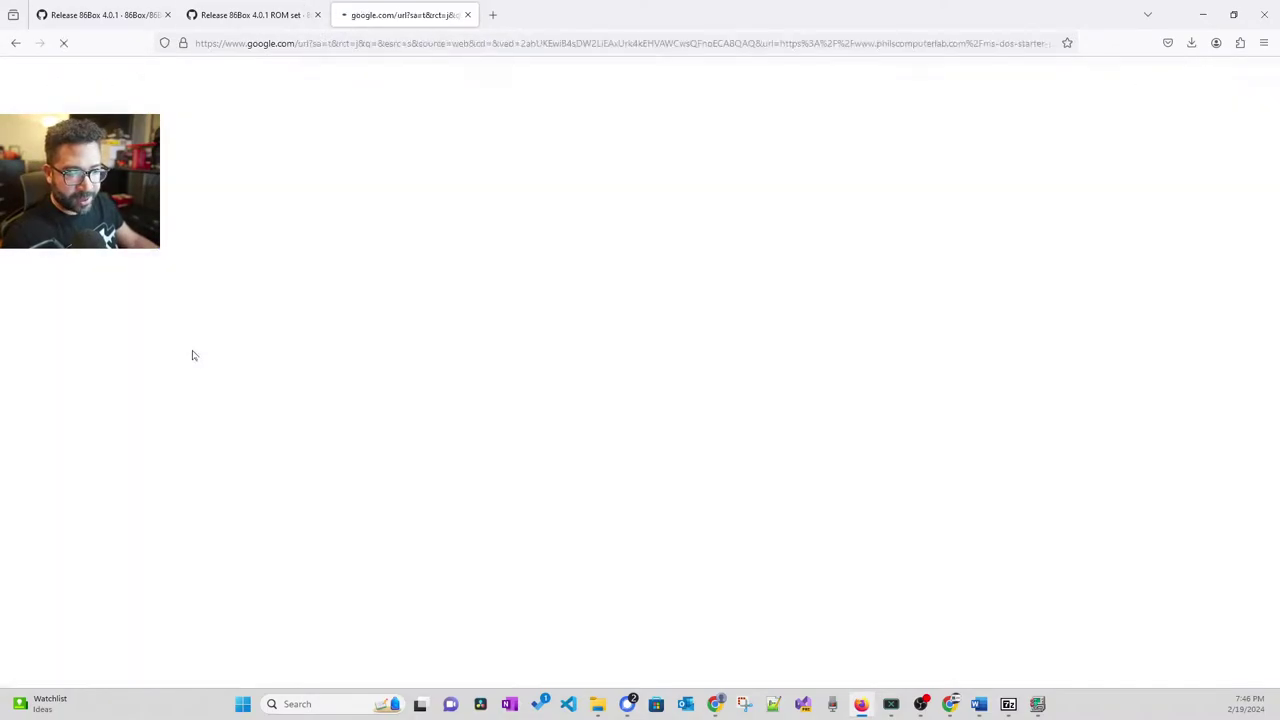
double_click(702, 24)
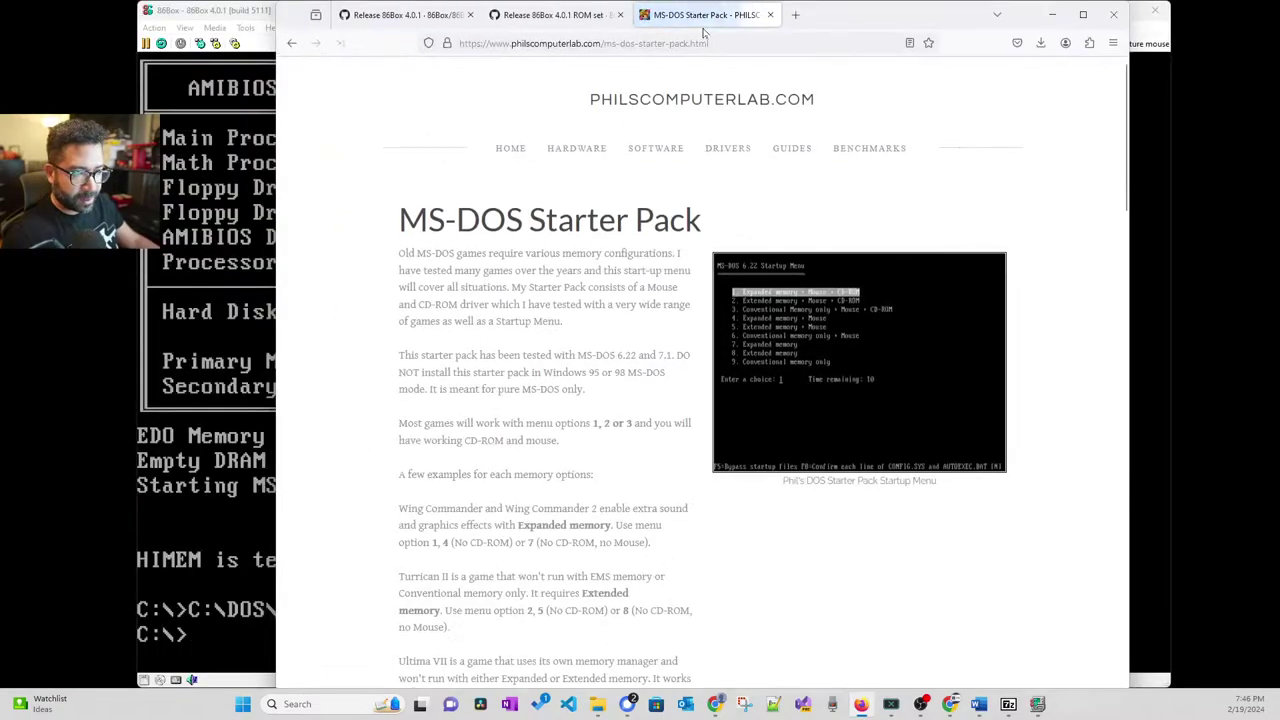
click(840, 350)
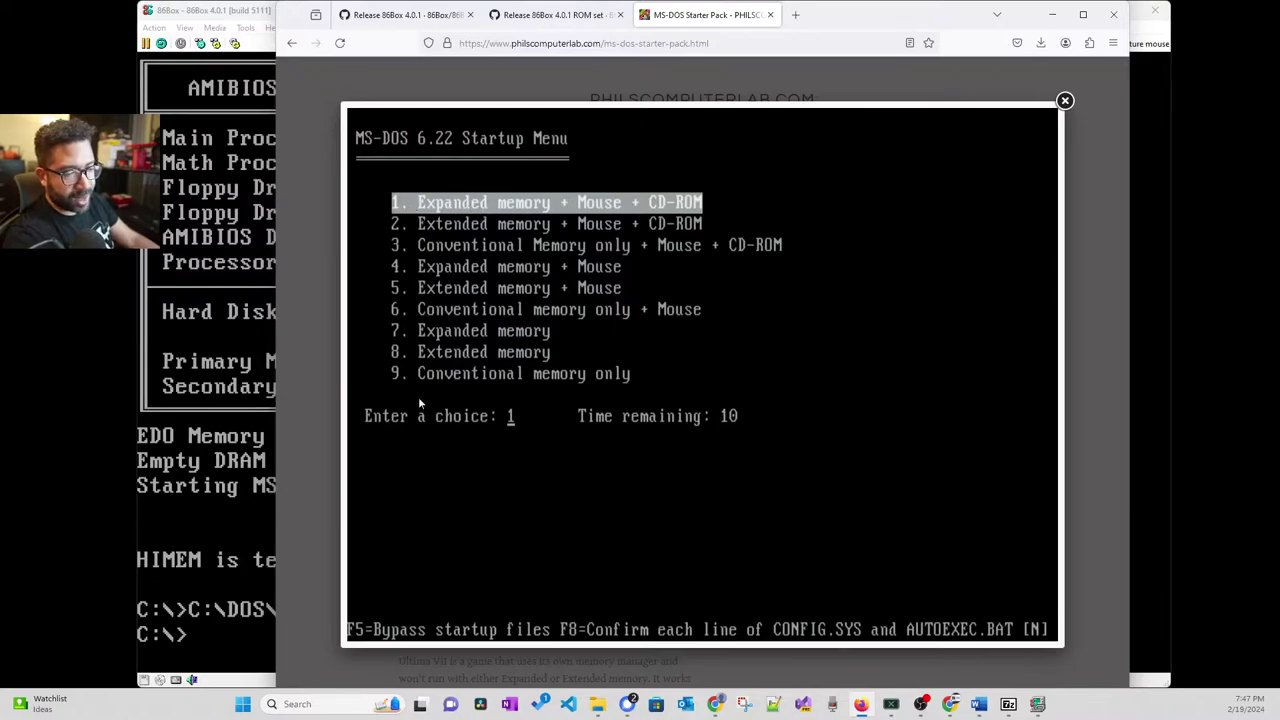
click(1064, 101)
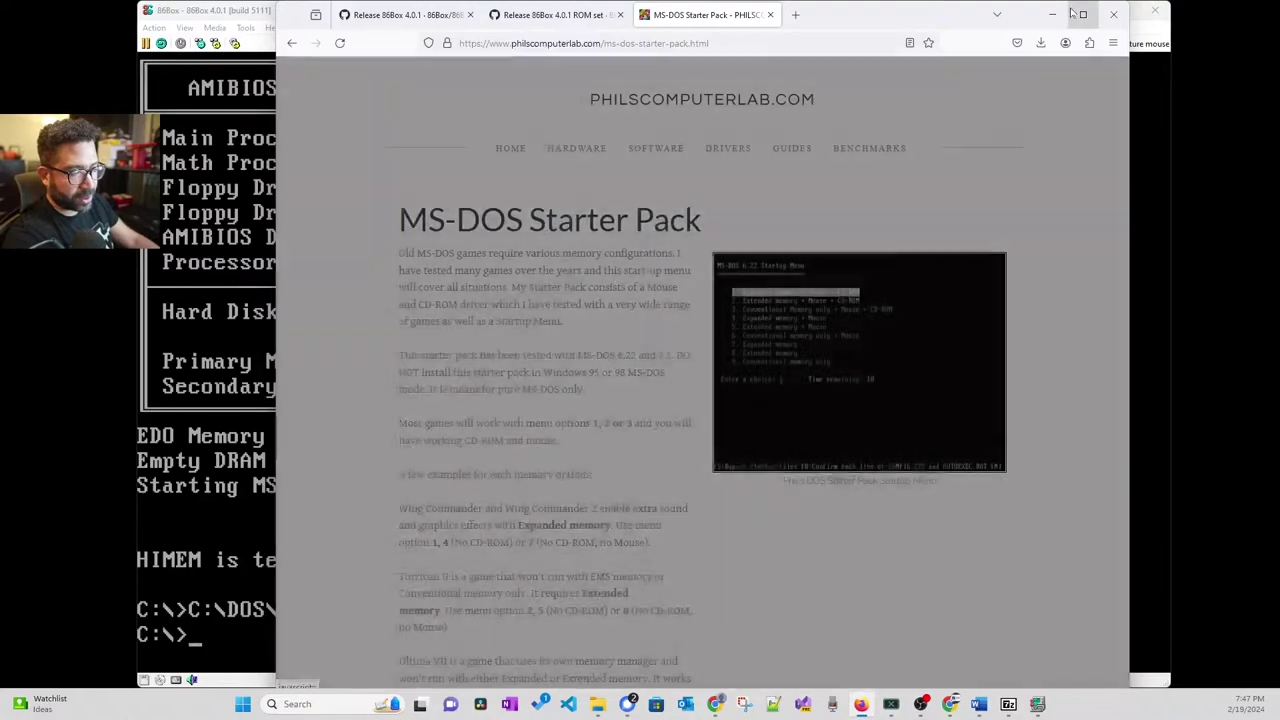
click(1052, 20)
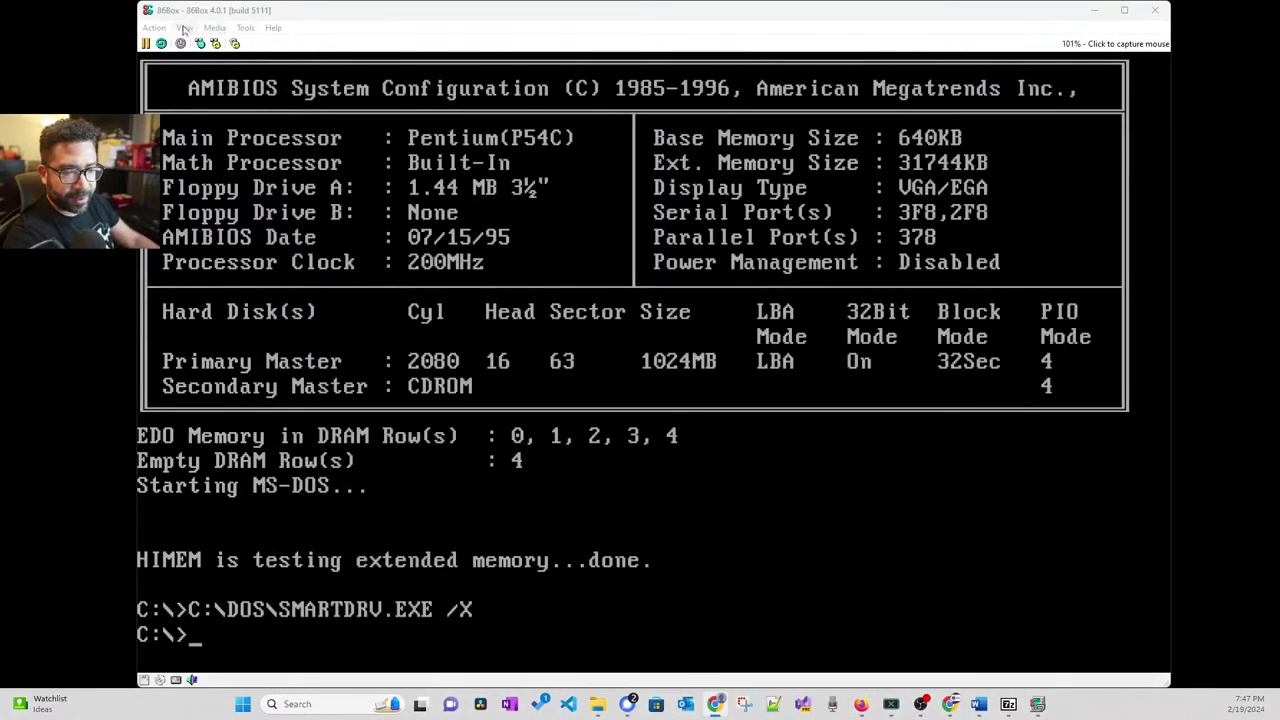
- Load phils_dos_boot_disk_V2.dmg from the OS folder into floppy drive 1
click(185, 28)
mouse_move(214, 30)
mouse_move(275, 44)
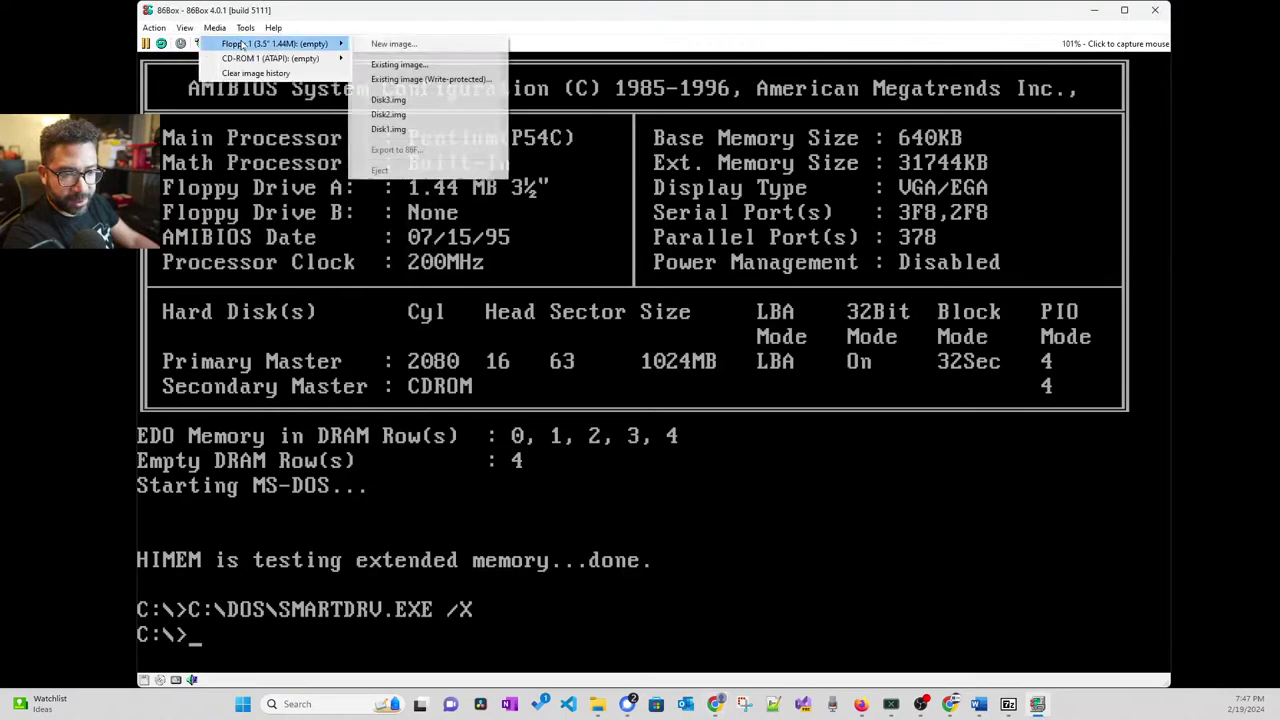
click(392, 67)
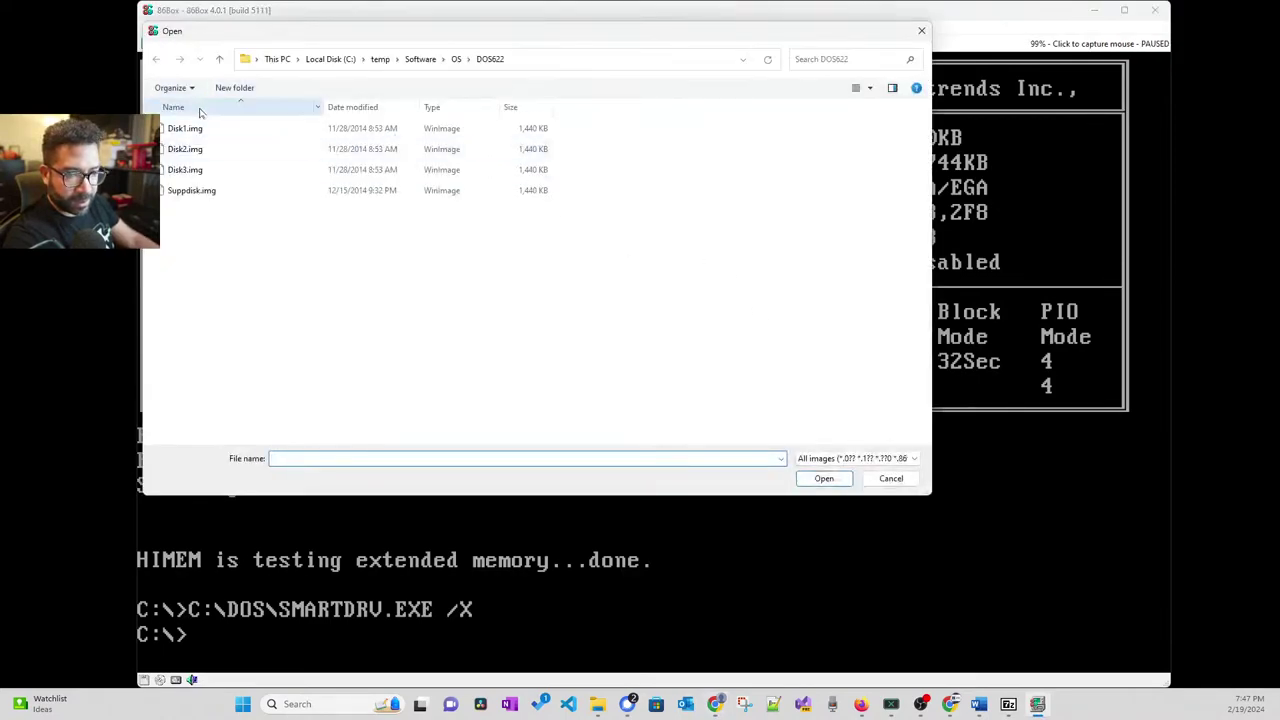
click(458, 59)
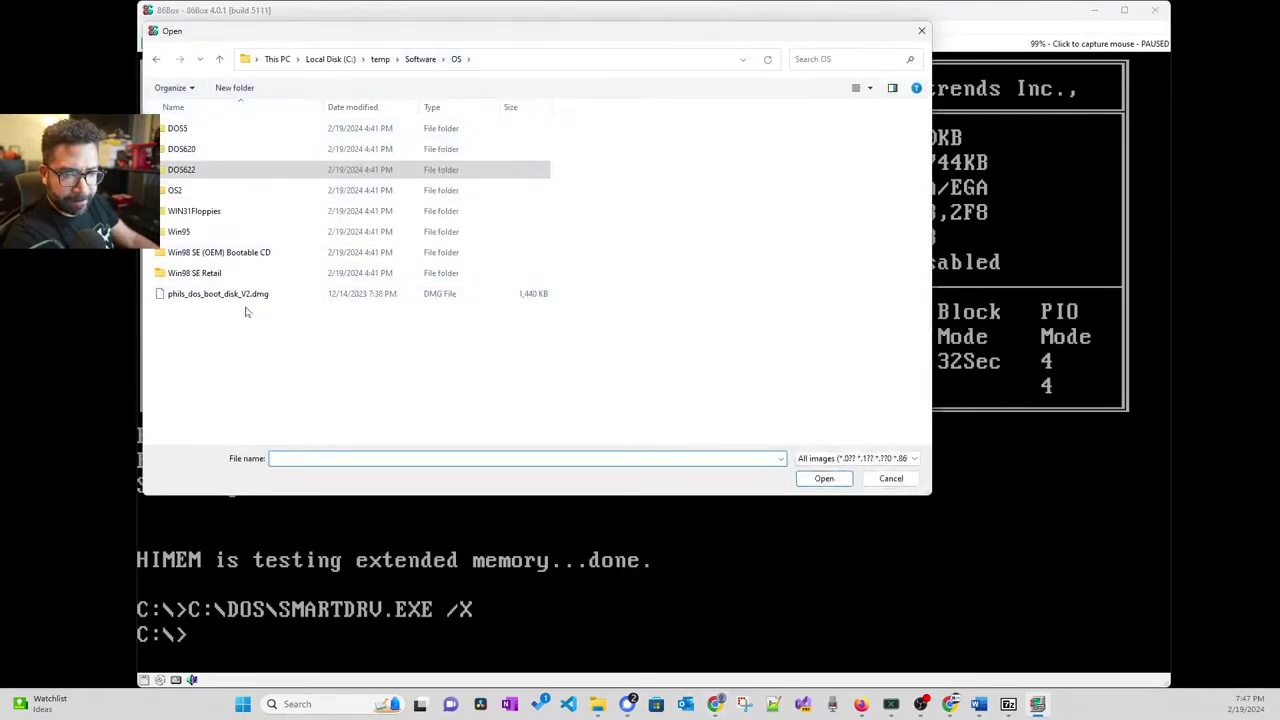
double_click(166, 296)
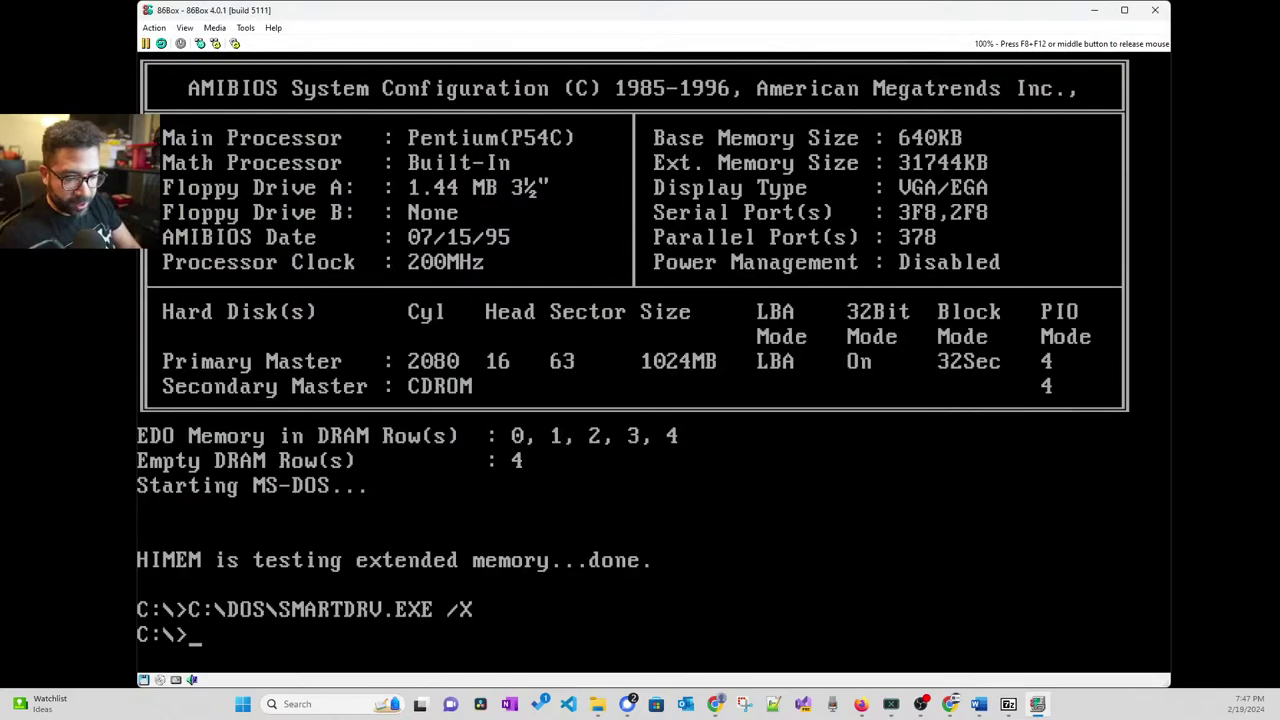
- Switch to drive A: and answer the resulting Abort, Retry, Fail? errors
text(a:)
key(Return)
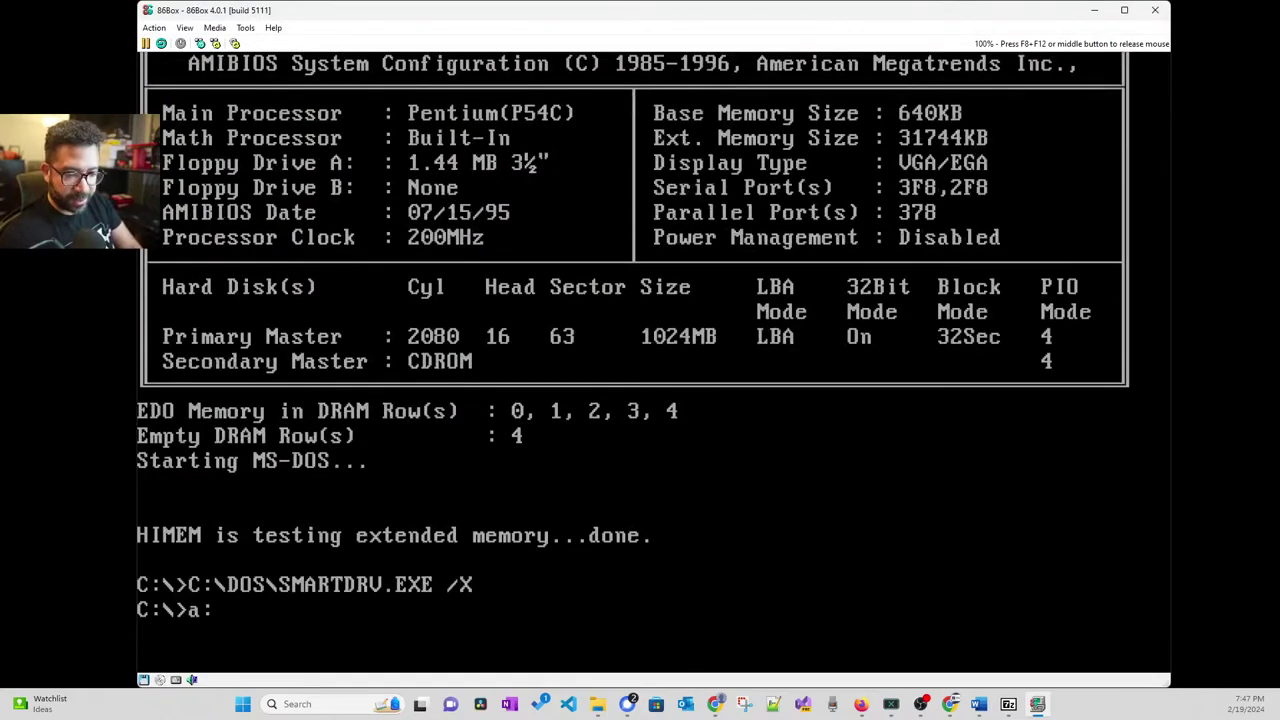
key(Return)
key(f)
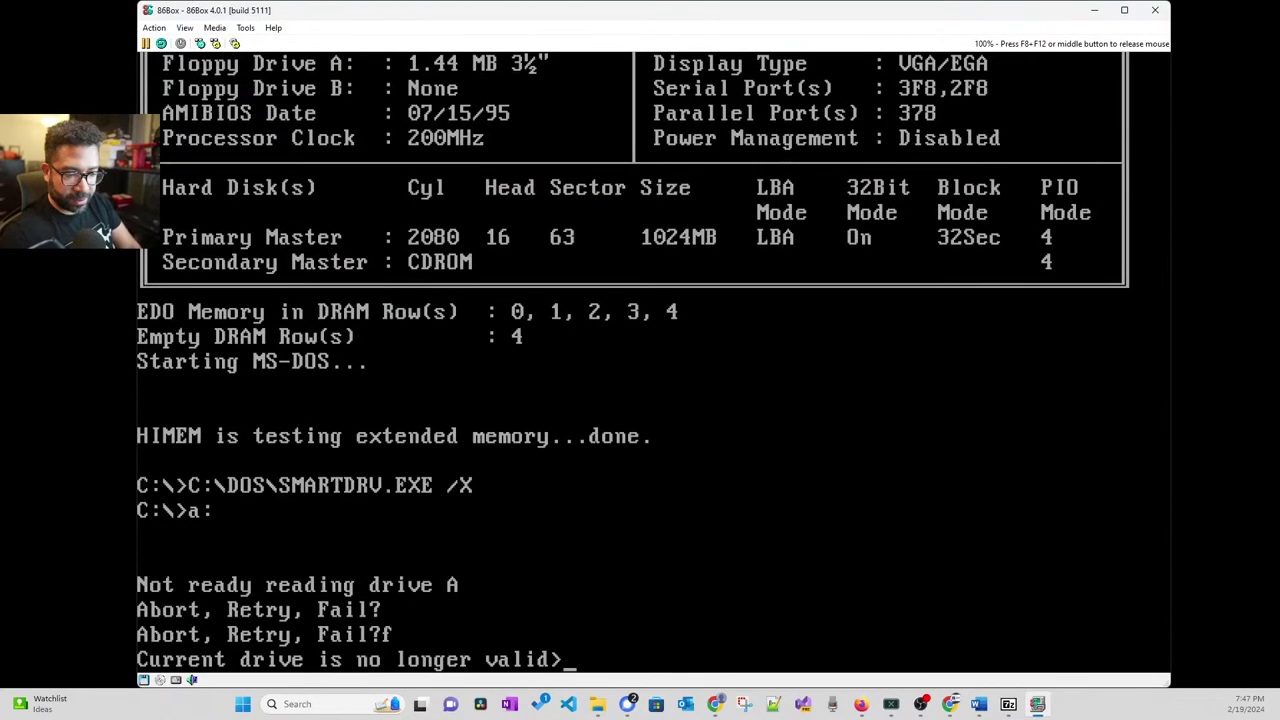
key(Return)
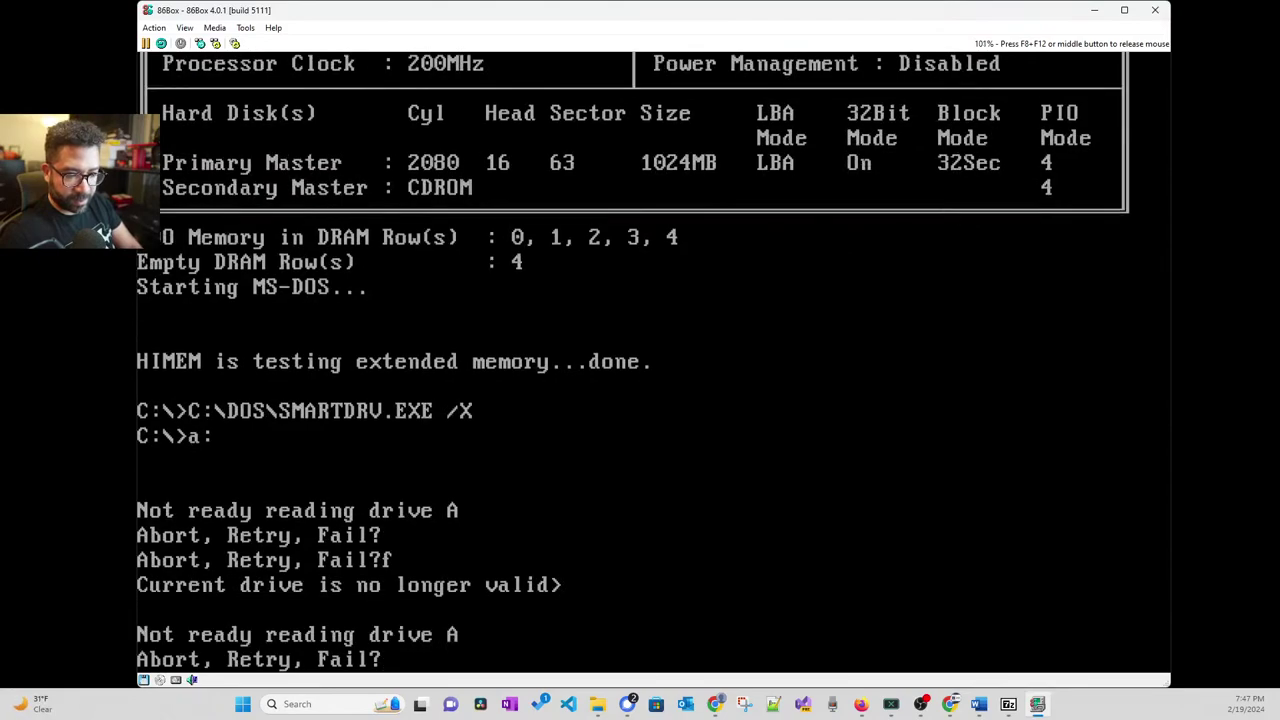
key(a)
key(Escape)
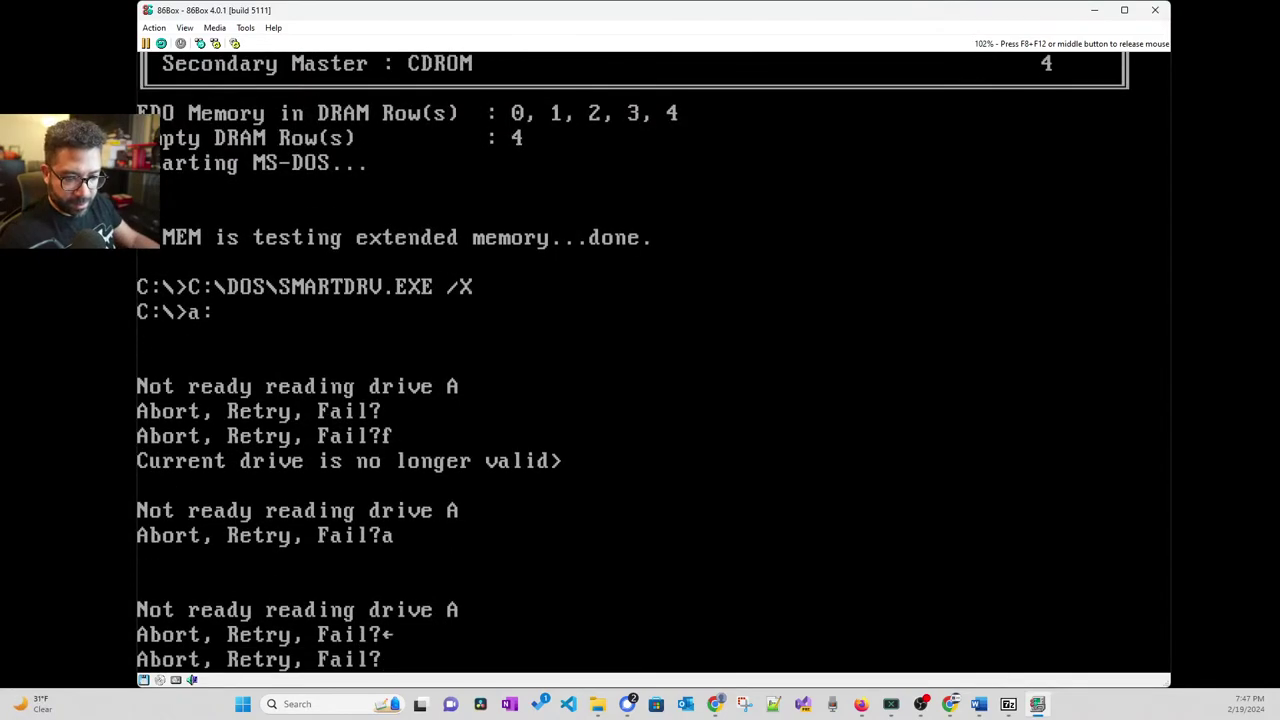
key(ctrl+c)
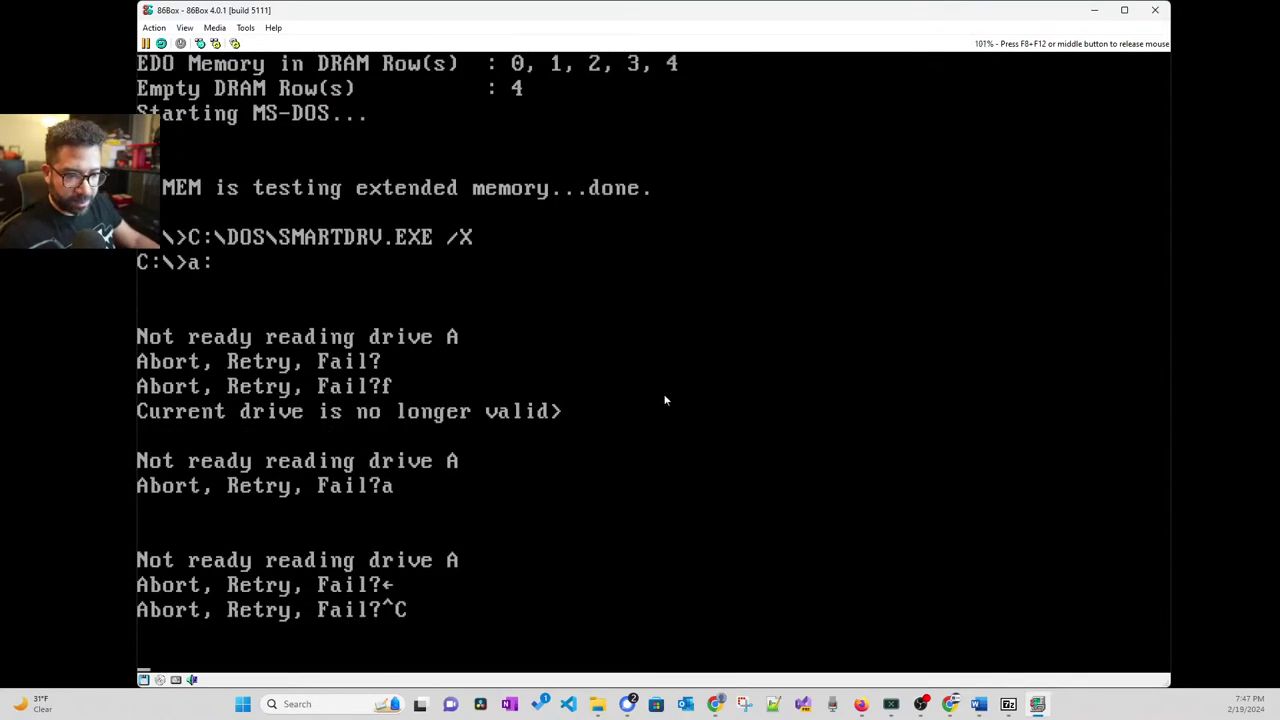
- Reload phils_dos_boot_disk_V2.dmg into floppy drive 1 as an existing image
key(F8+F12)
click(245, 27)
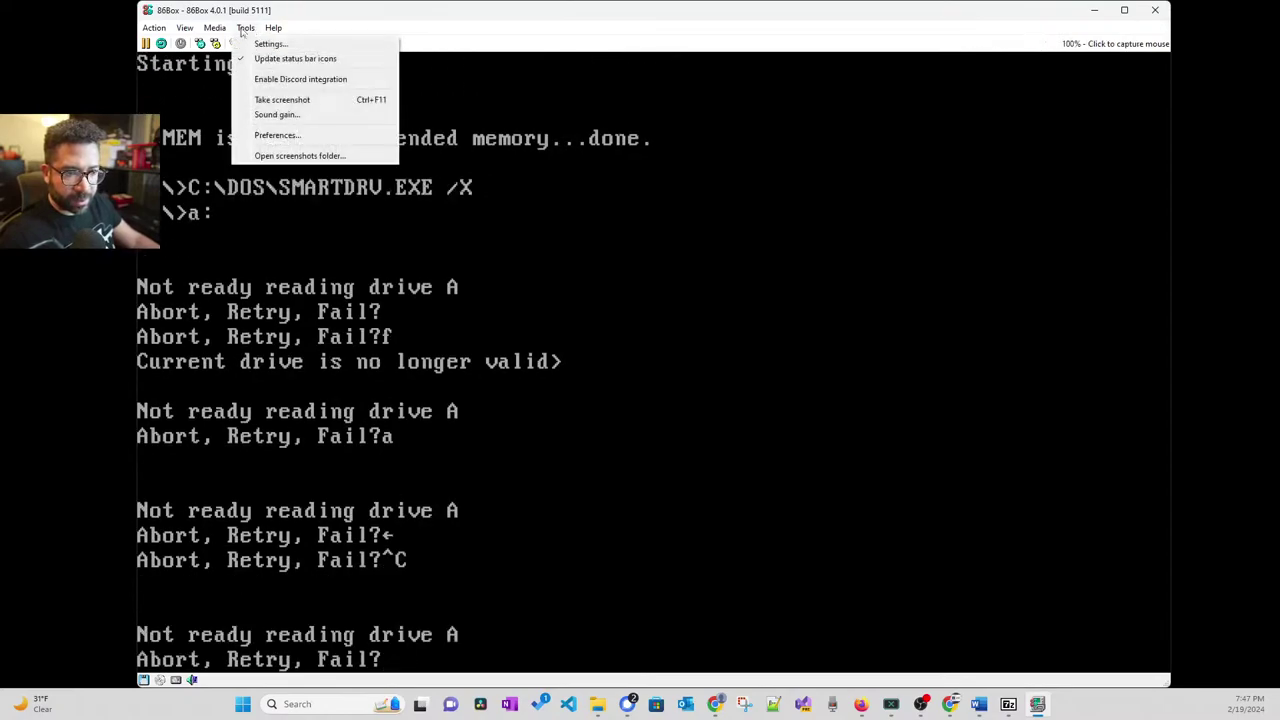
mouse_move(218, 31)
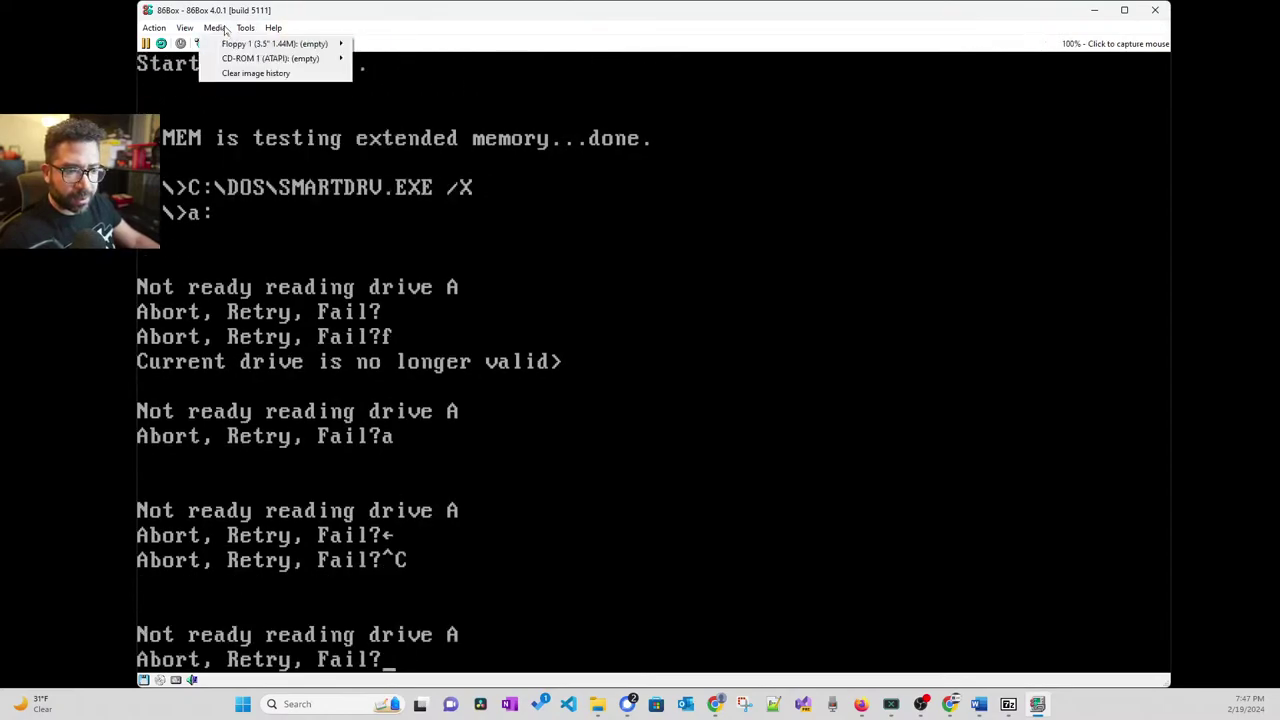
click(407, 64)
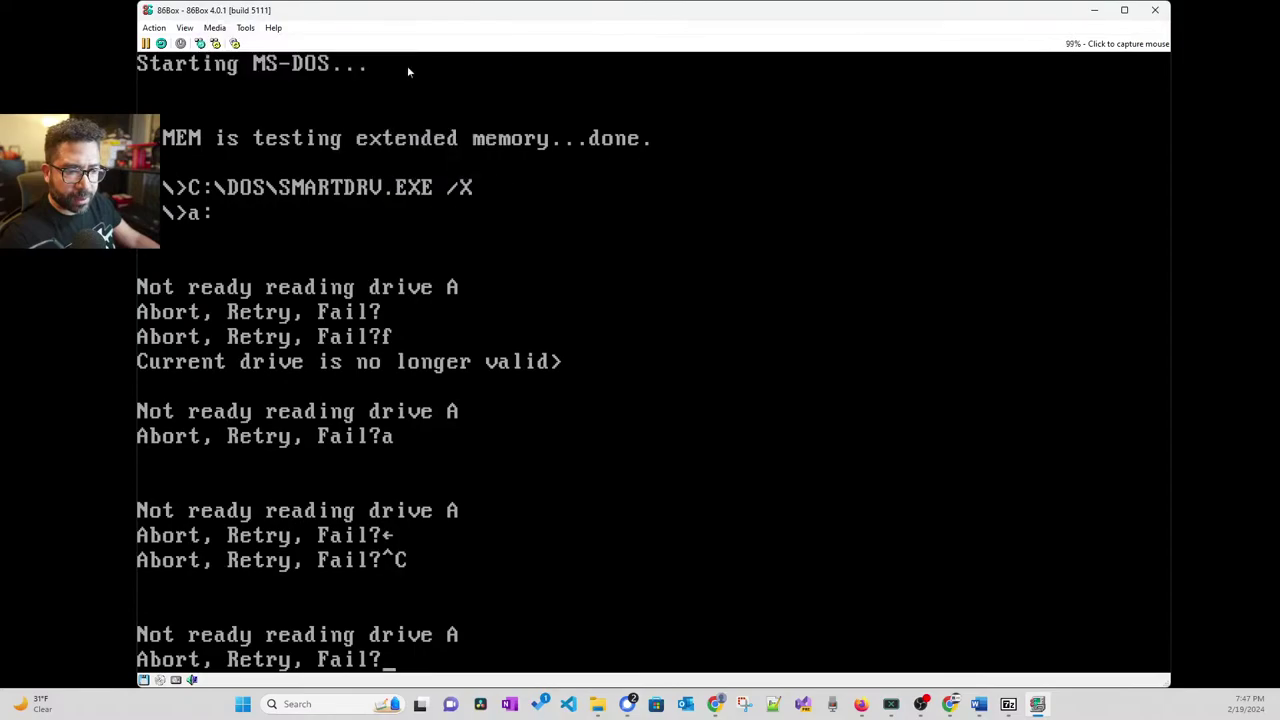
click(212, 296)
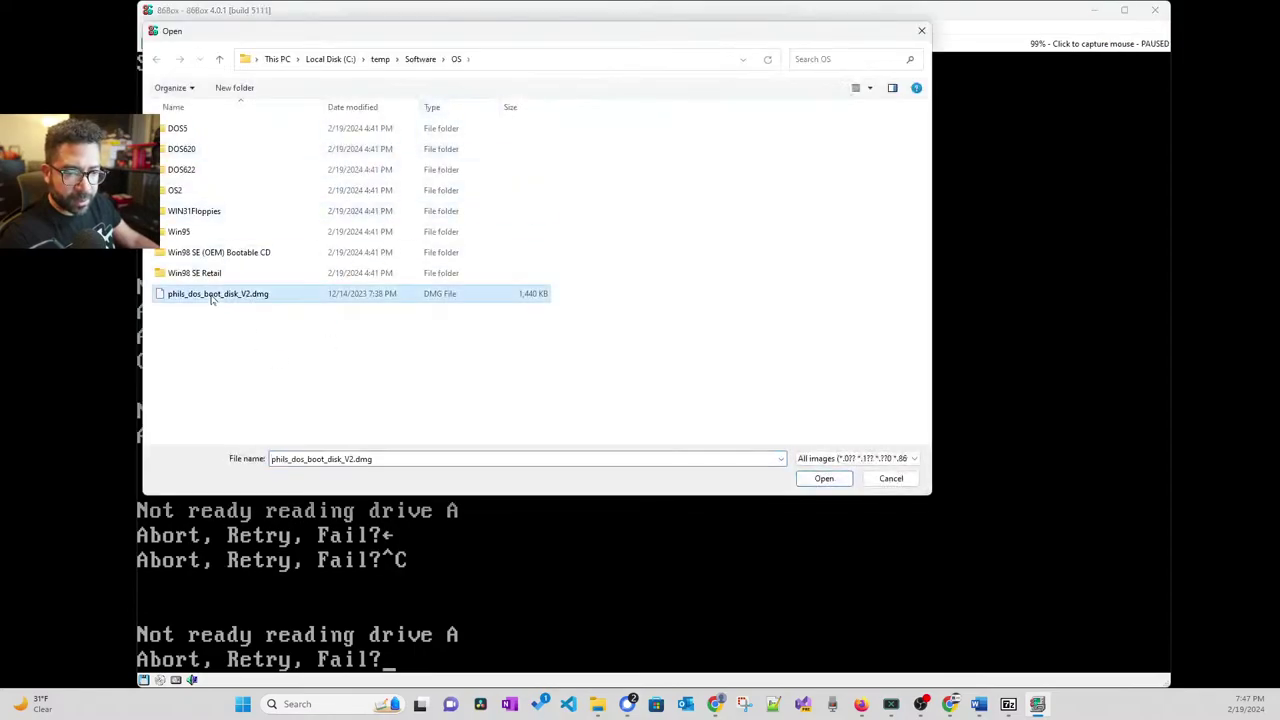
double_click(212, 297)
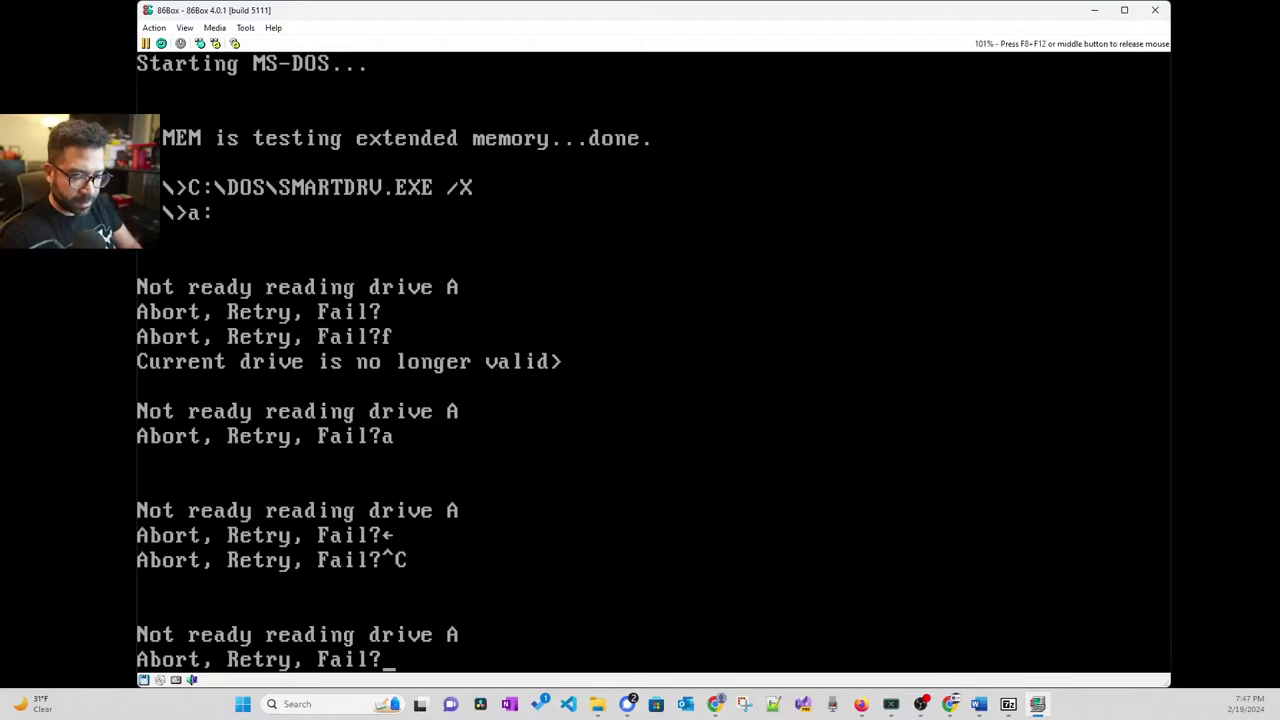
- Return to drive C: and try switching to drive A: again
text(fc:)
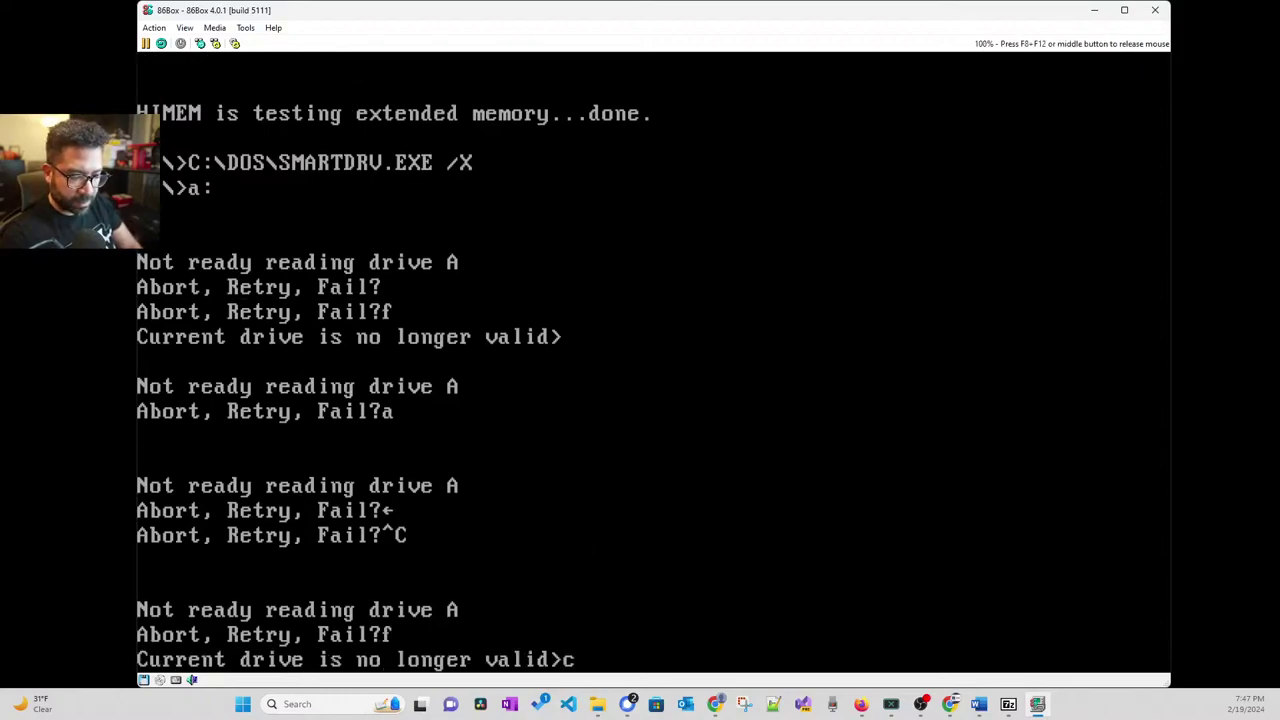
key(Return)
text(a:)
key(Return)
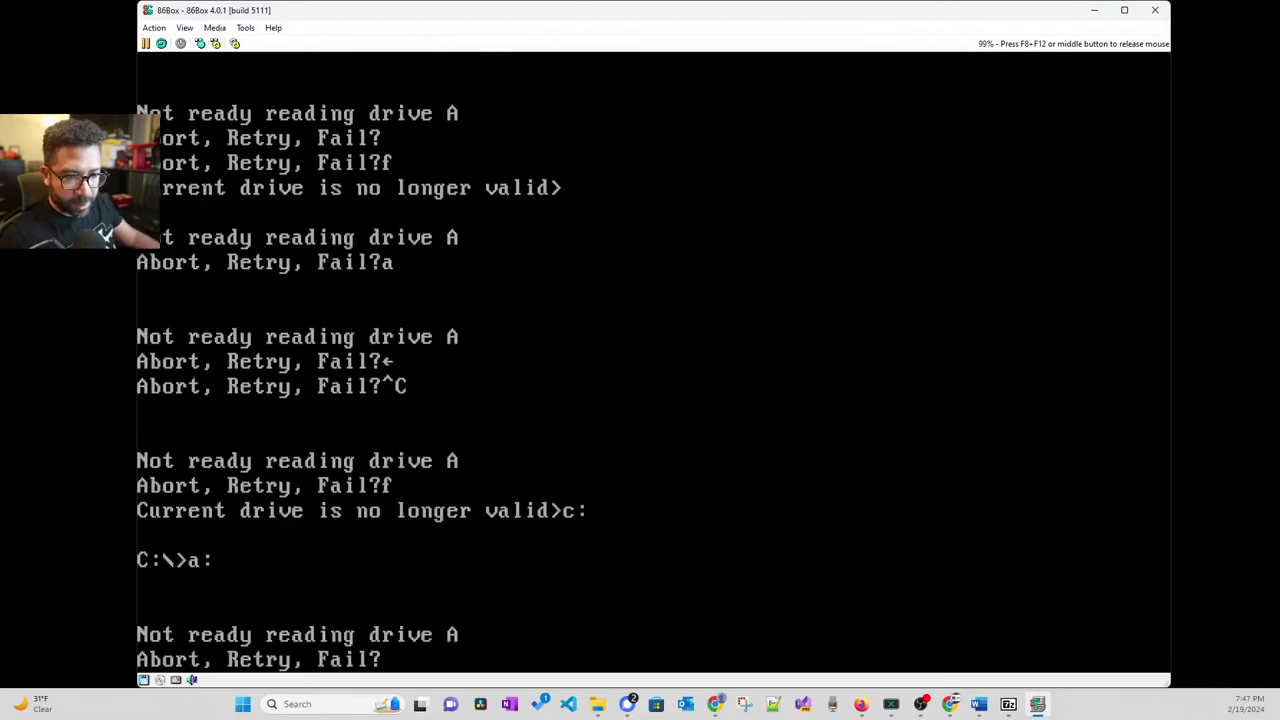
- Check which image floppy drive 1 holds, then switch away from 86Box
key(F8+F12)
click(245, 28)
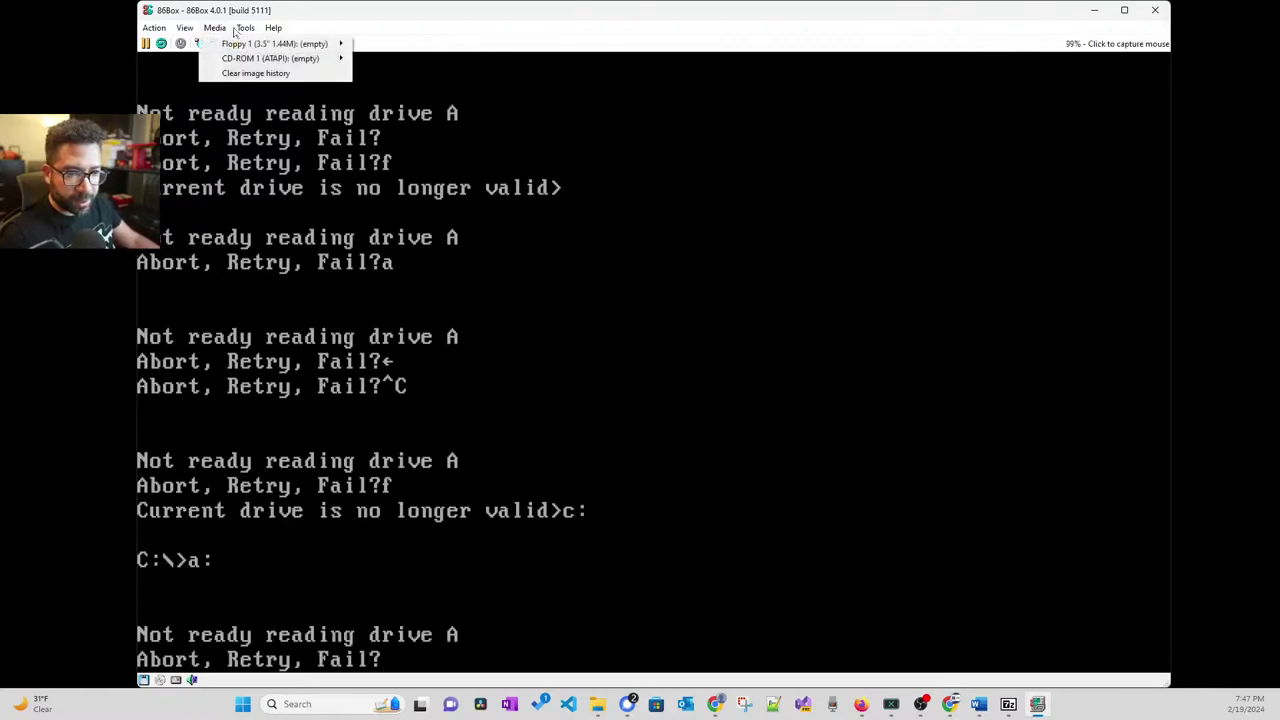
click(245, 28)
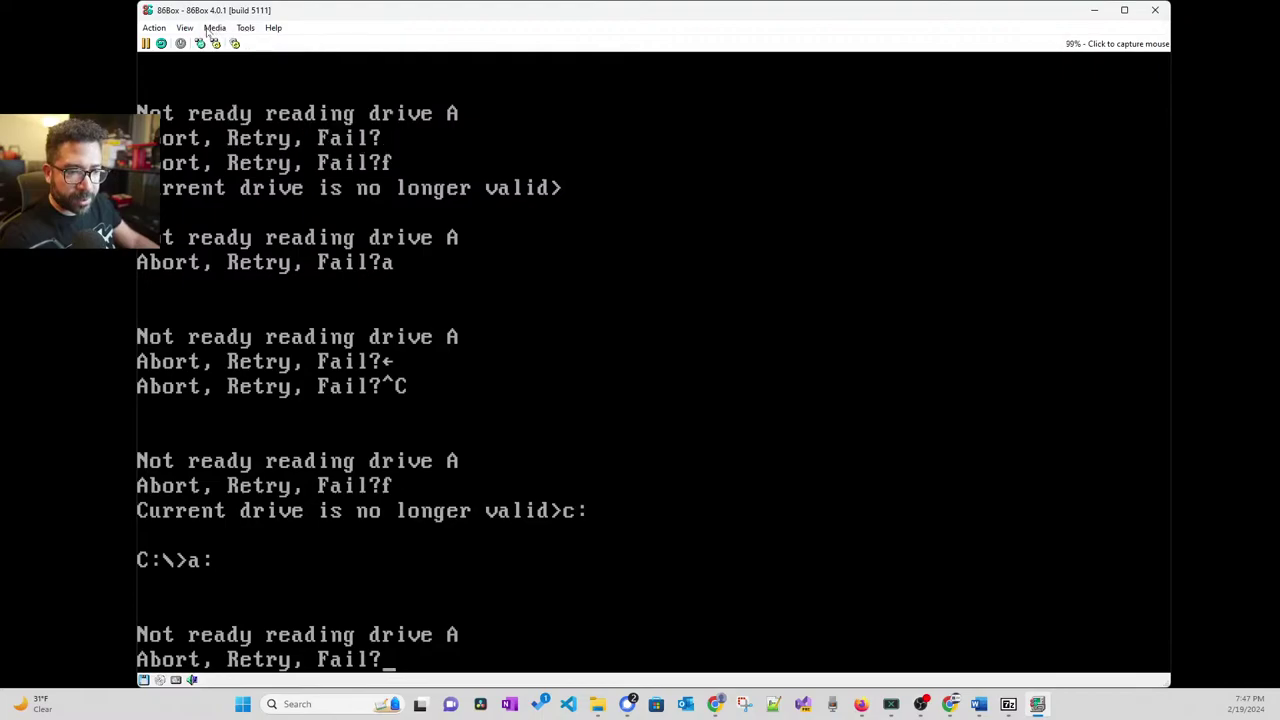
click(184, 28)
click(184, 28)
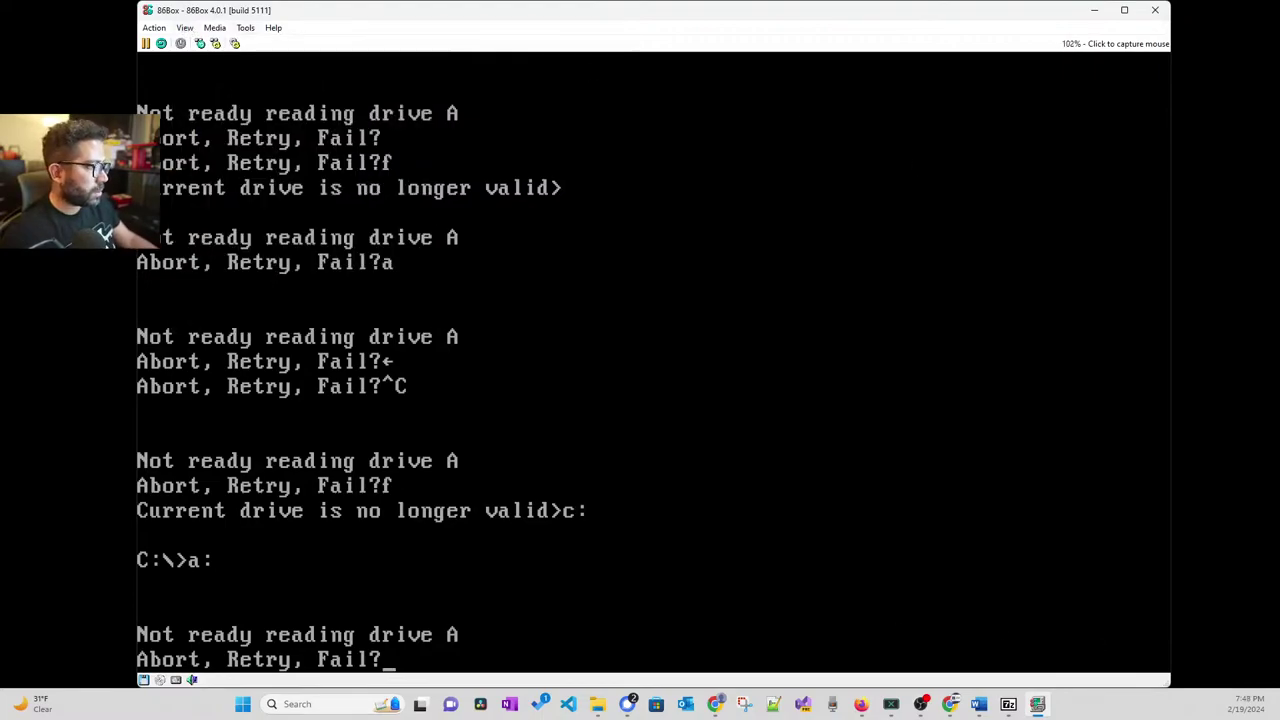
key(alt+Tab)
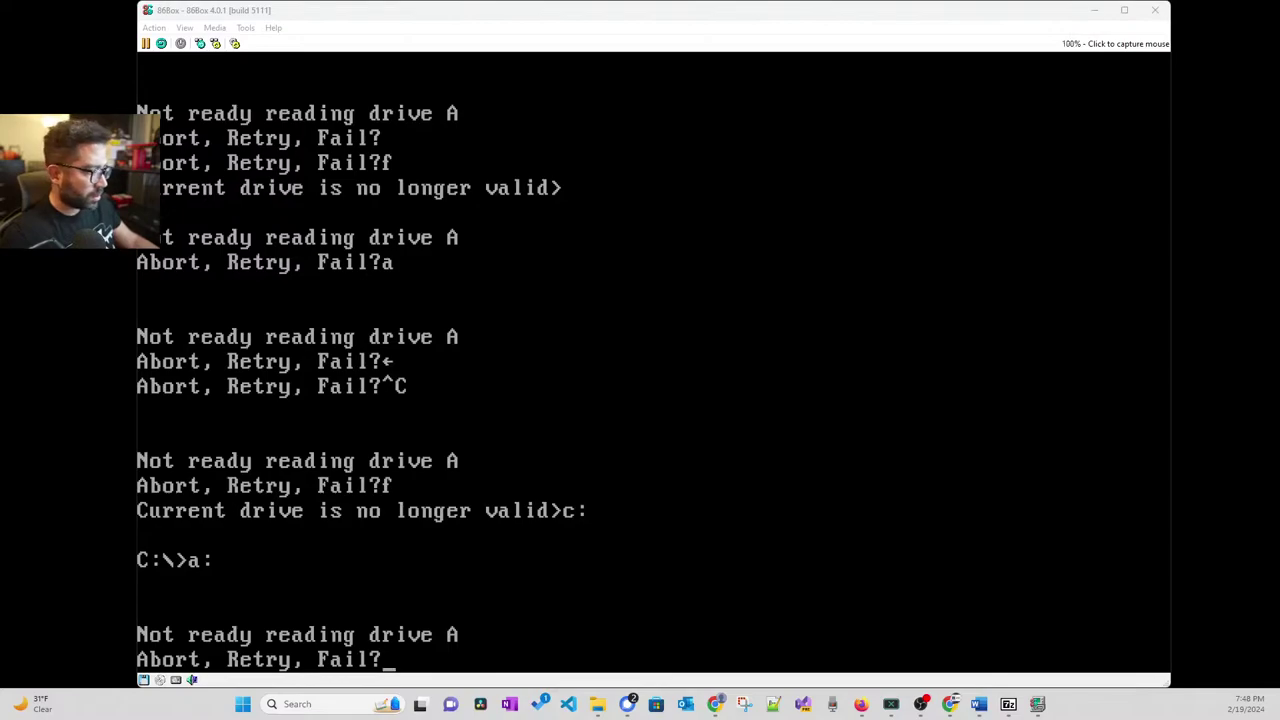
- Download ms-dos_starter_pack.zip, open it in 7-Zip, and move the windows off the DOS screen
key(alt+Tab)
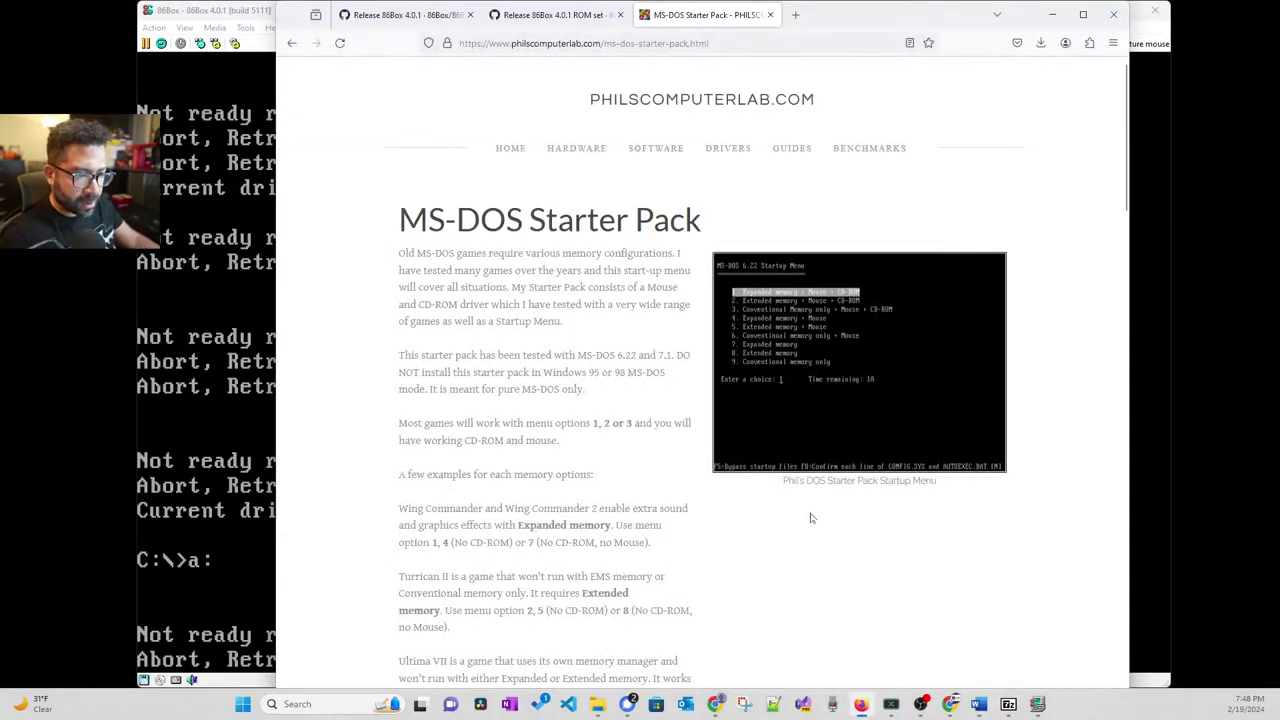
scroll(812, 516, down, 4)
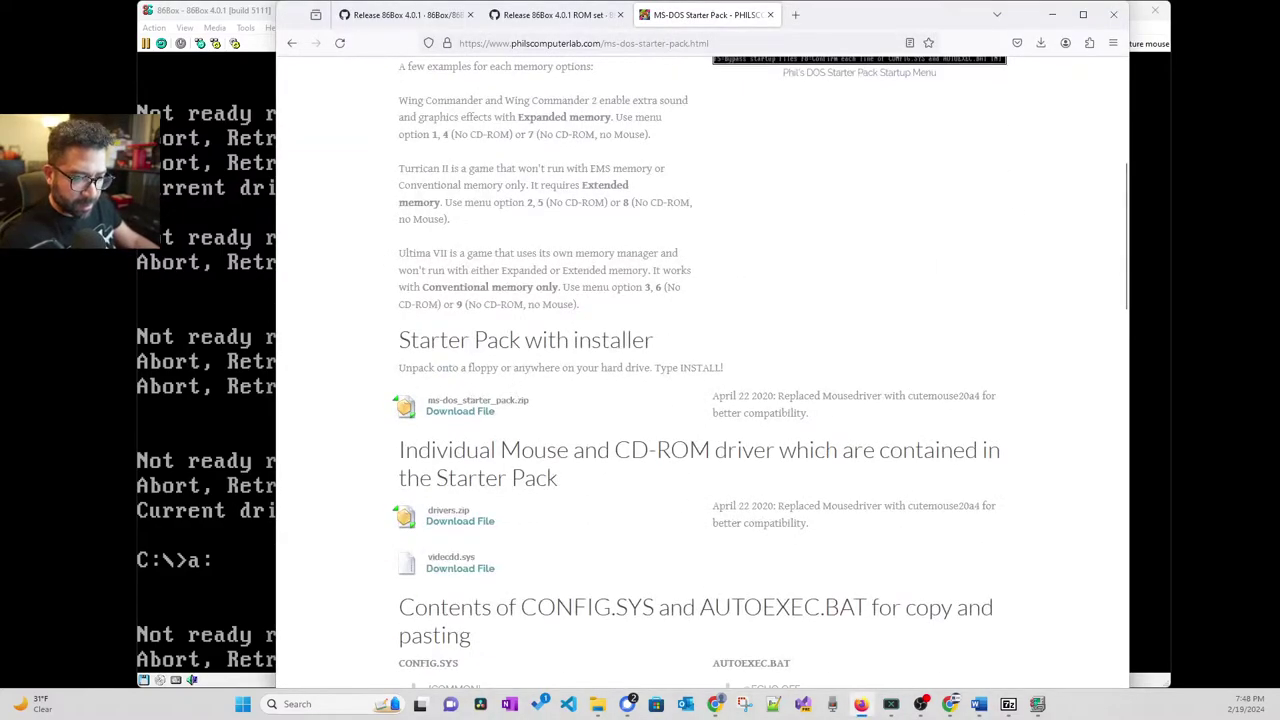
click(460, 412)
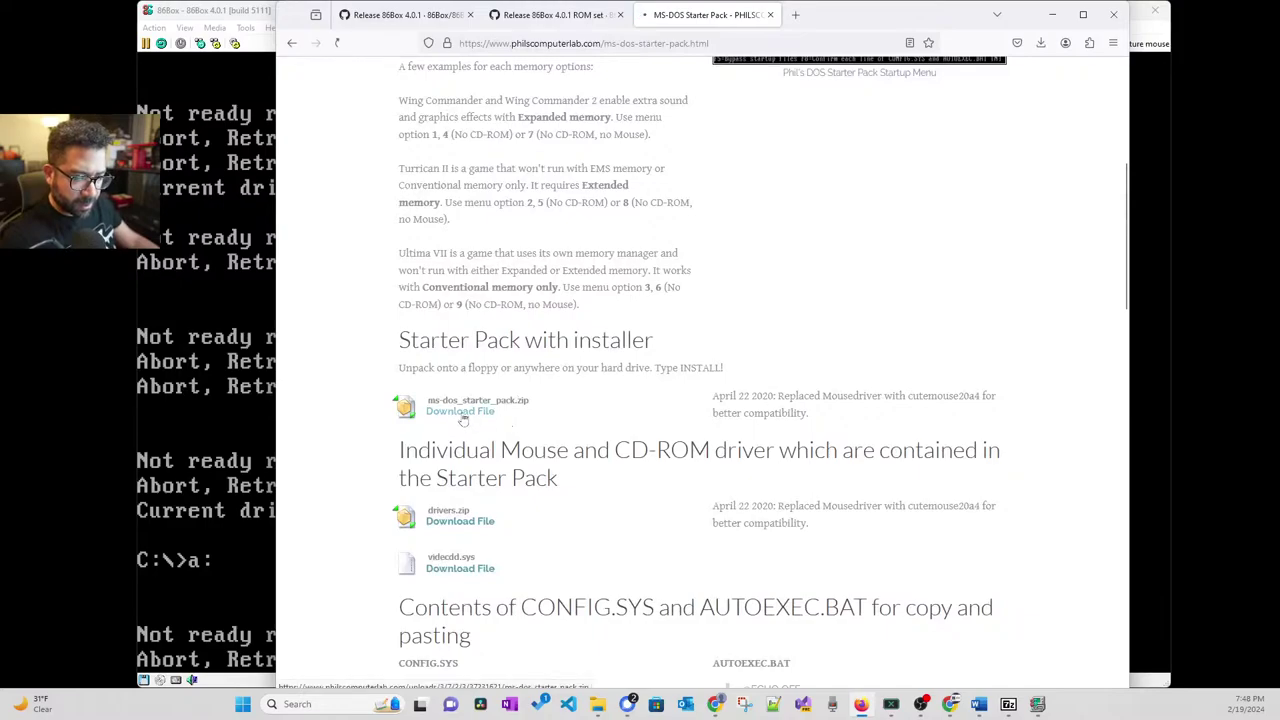
click(873, 84)
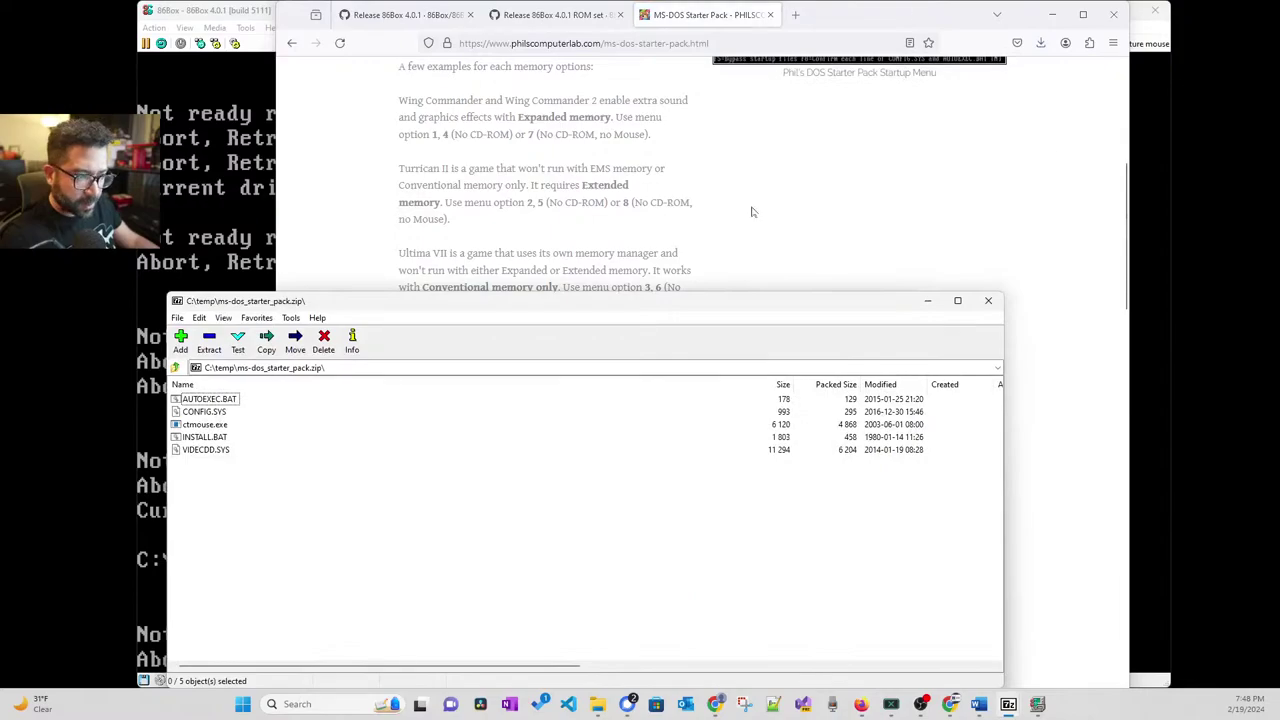
click(860, 704)
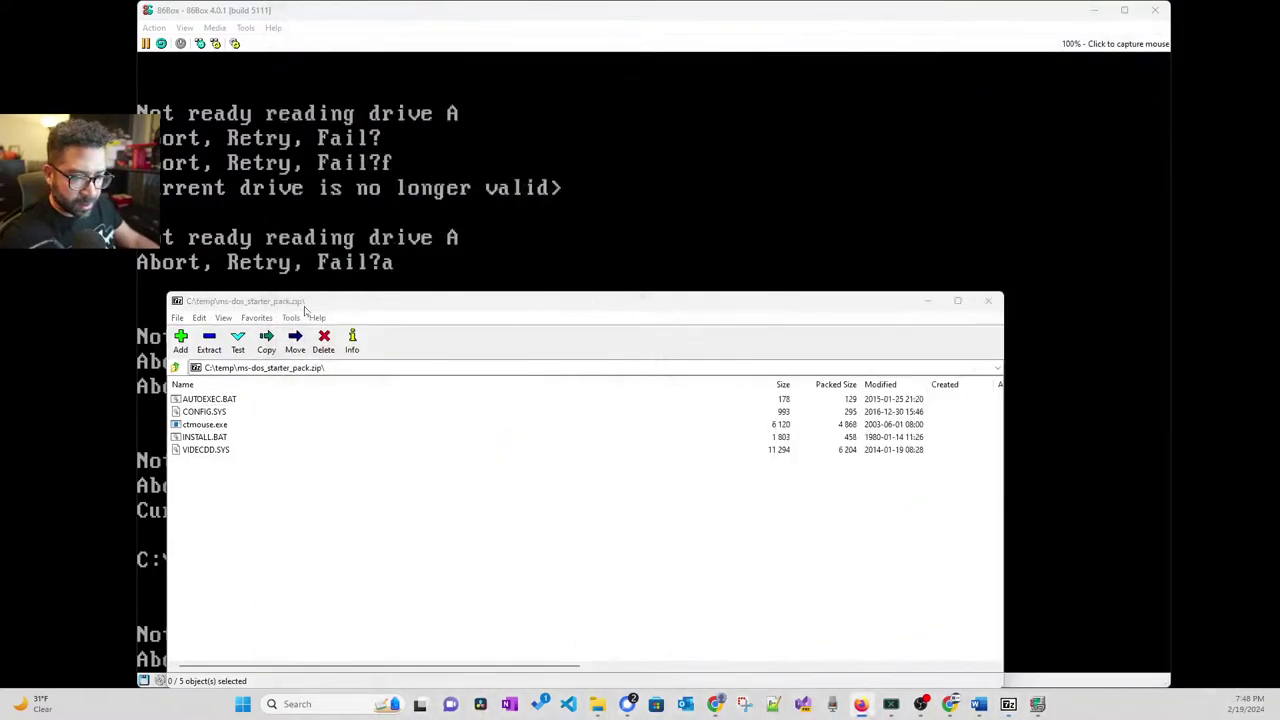
drag(477, 302, 1279, 290)
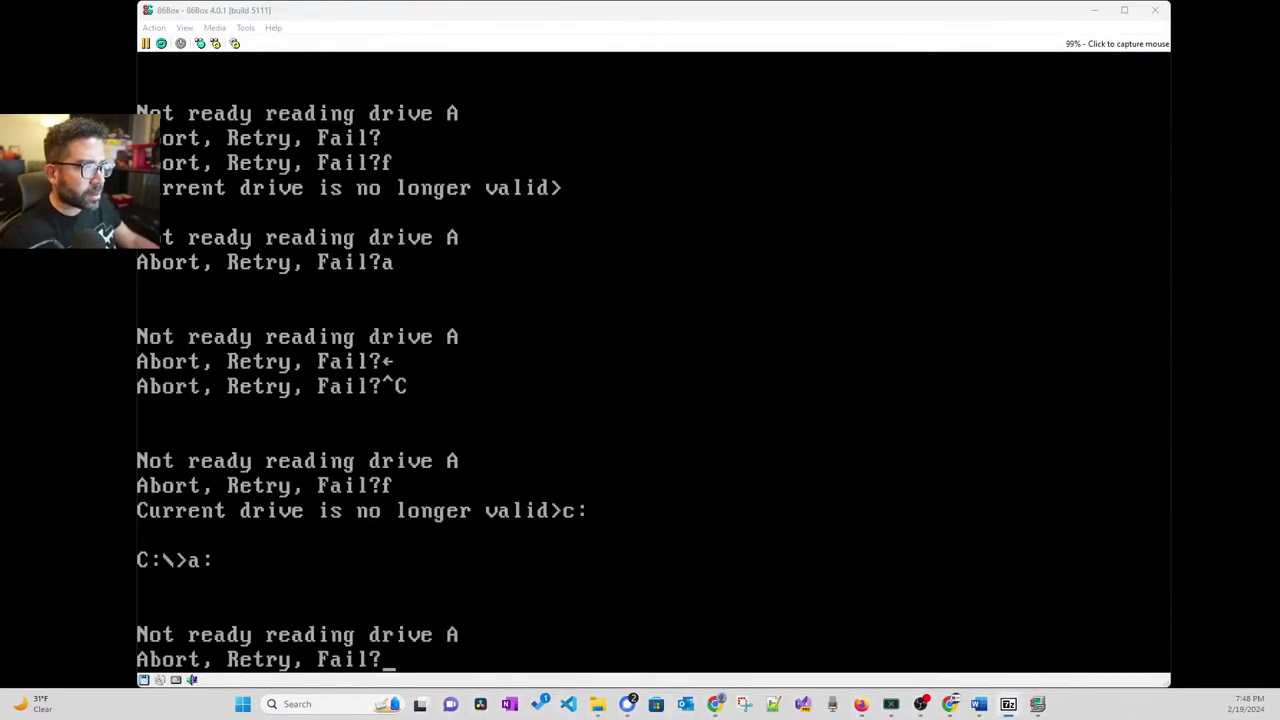
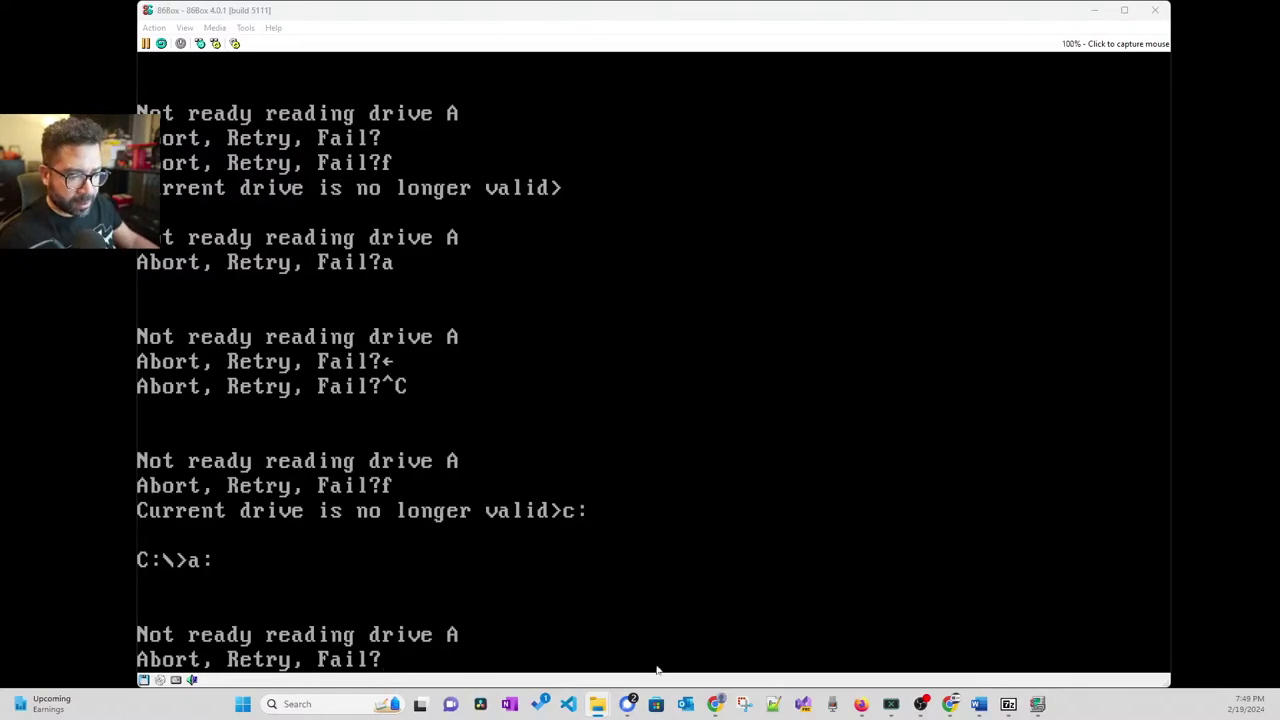
- Search for 'winim', launch WinImage as administrator, and place its window over the emulator
click(316, 712)
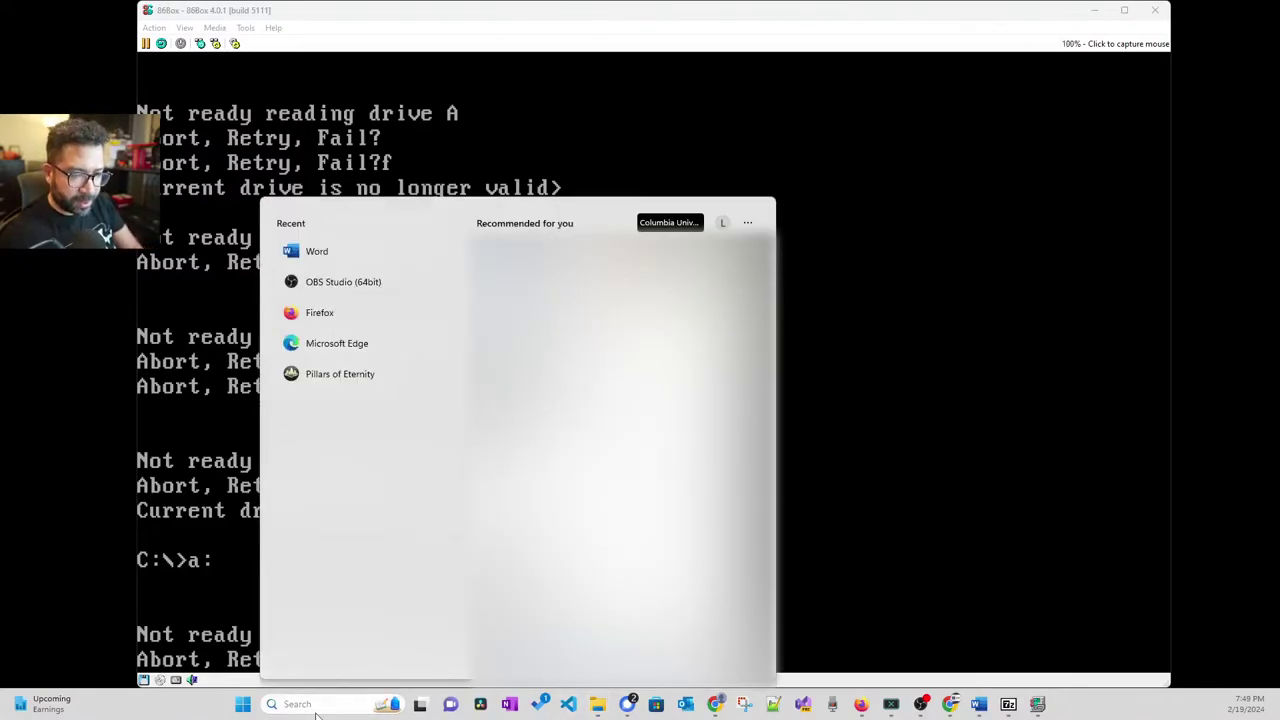
text(win)
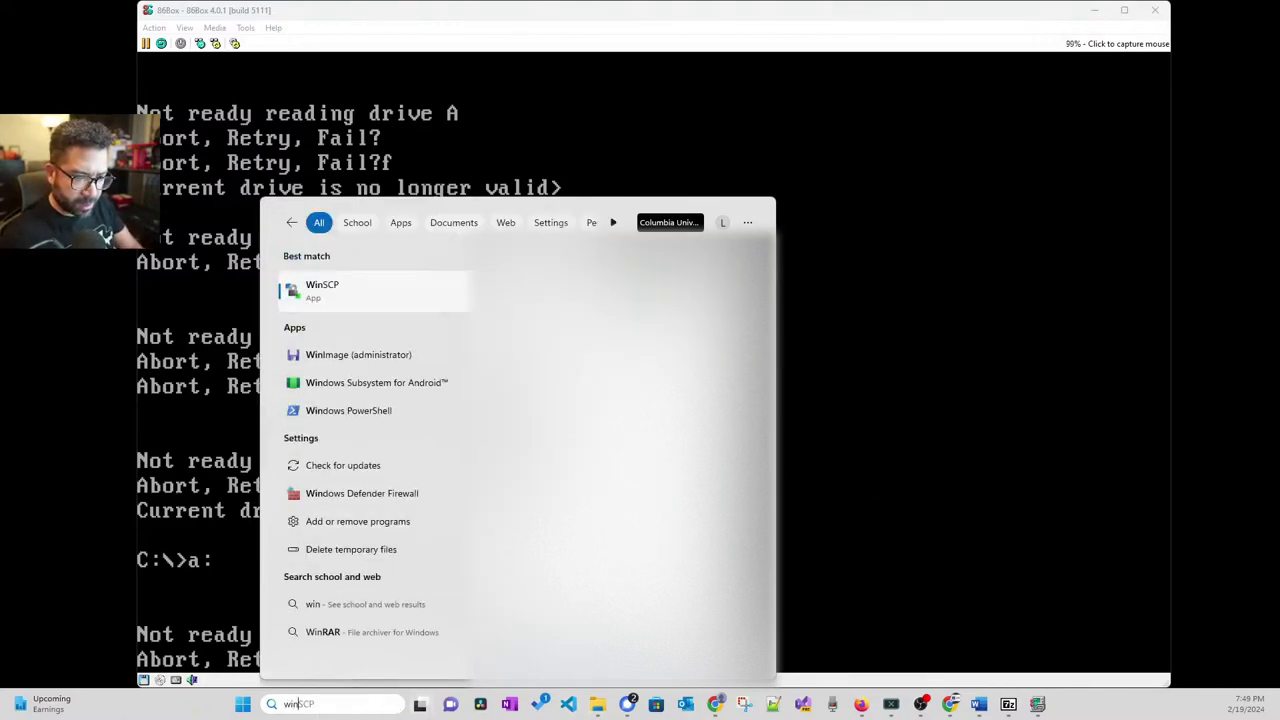
text(im)
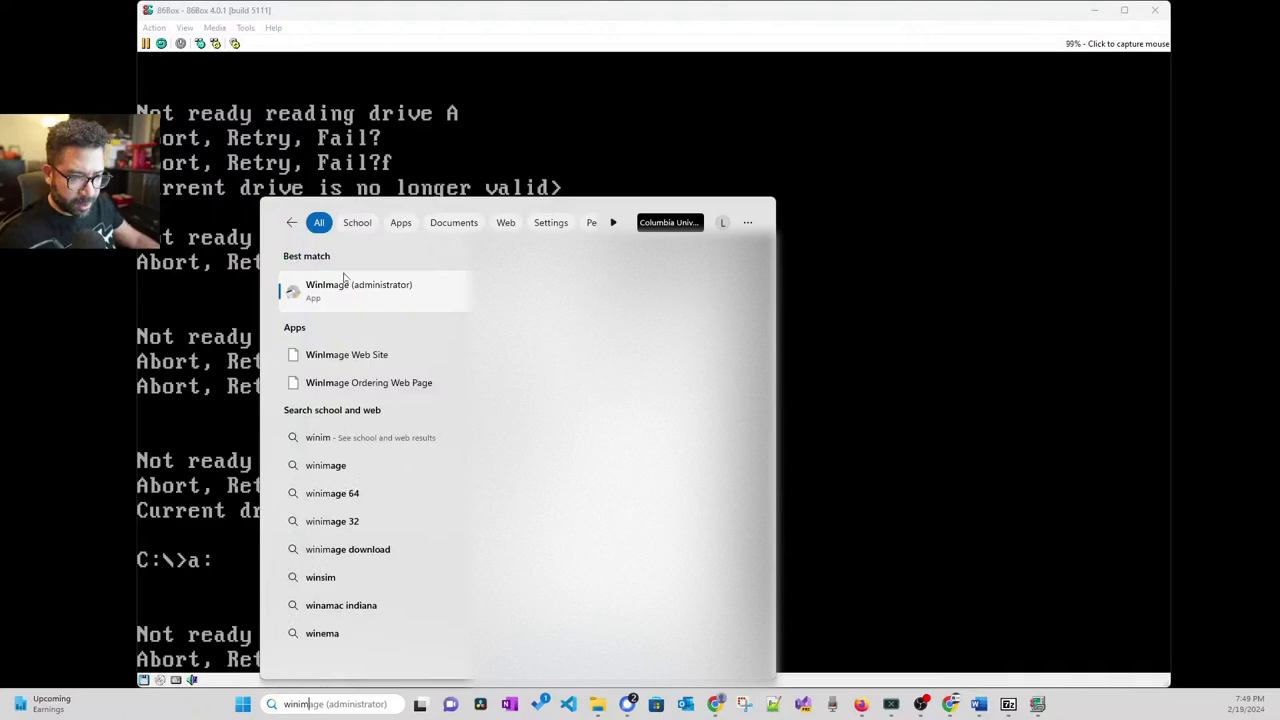
click(347, 285)
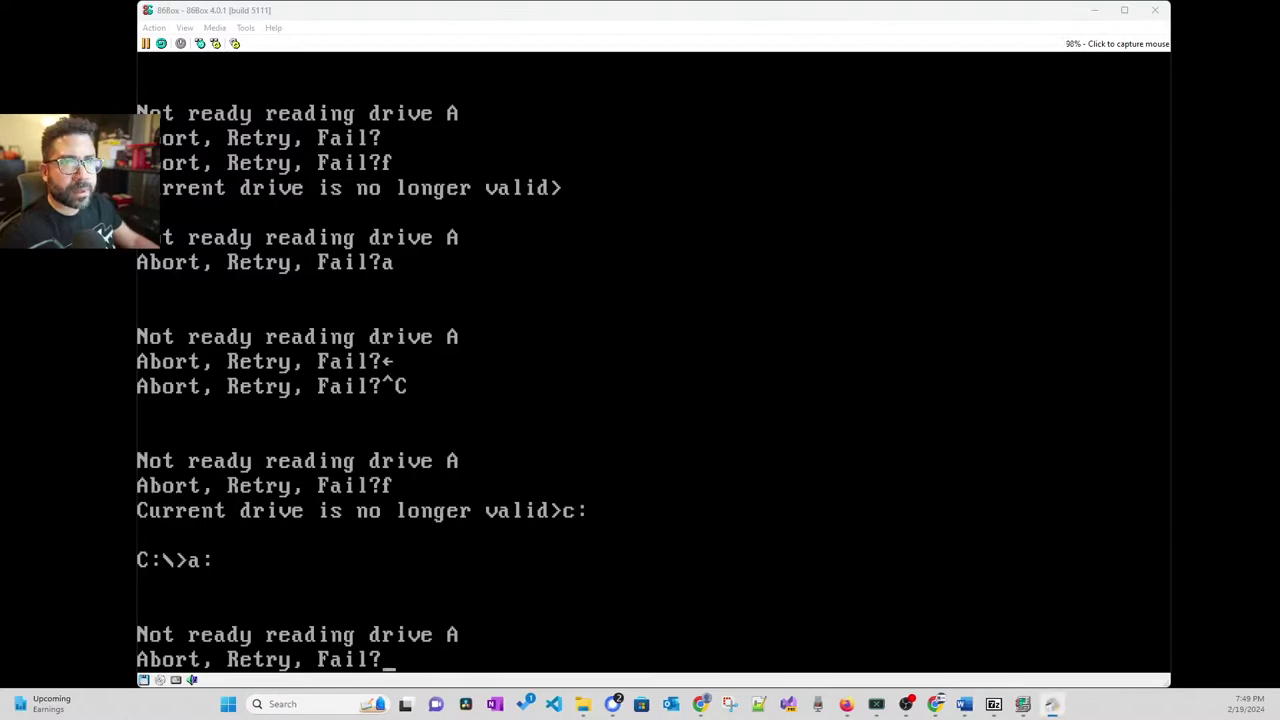
drag(994, 449, 500, 38)
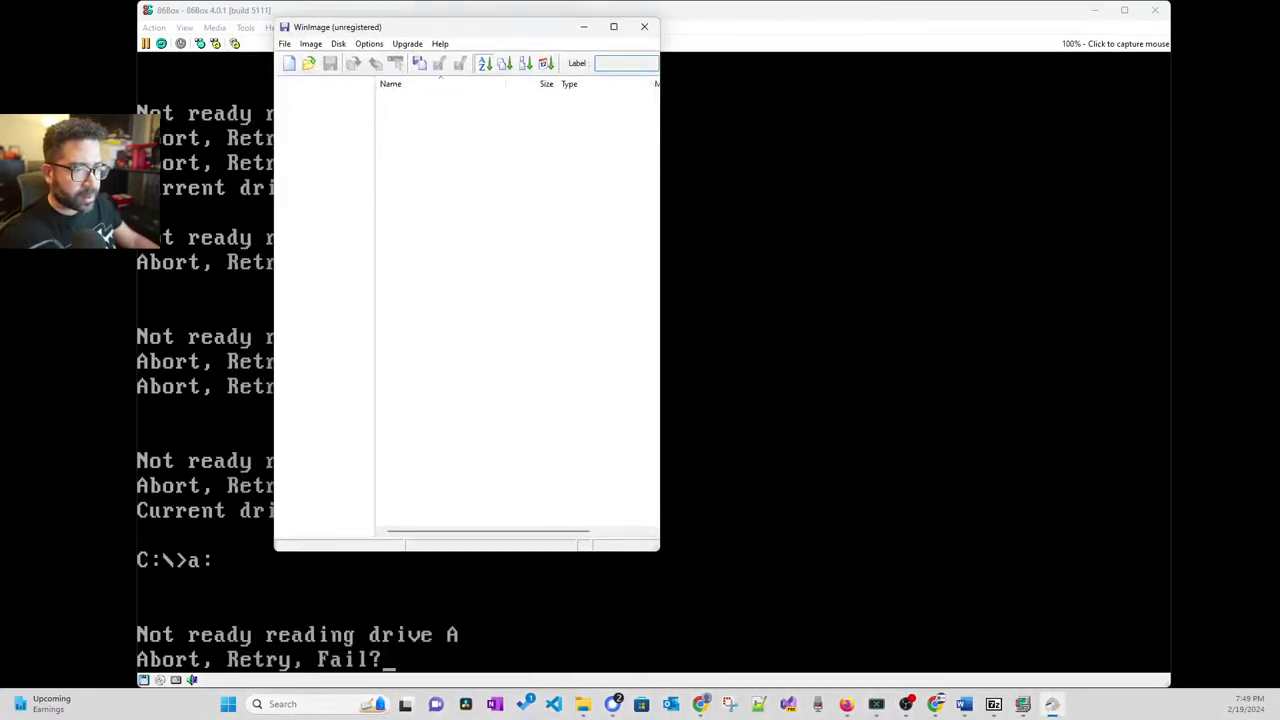
- Bring Firefox with the MS-DOS Starter Pack page to the front, positioned below WinImage
click(583, 705)
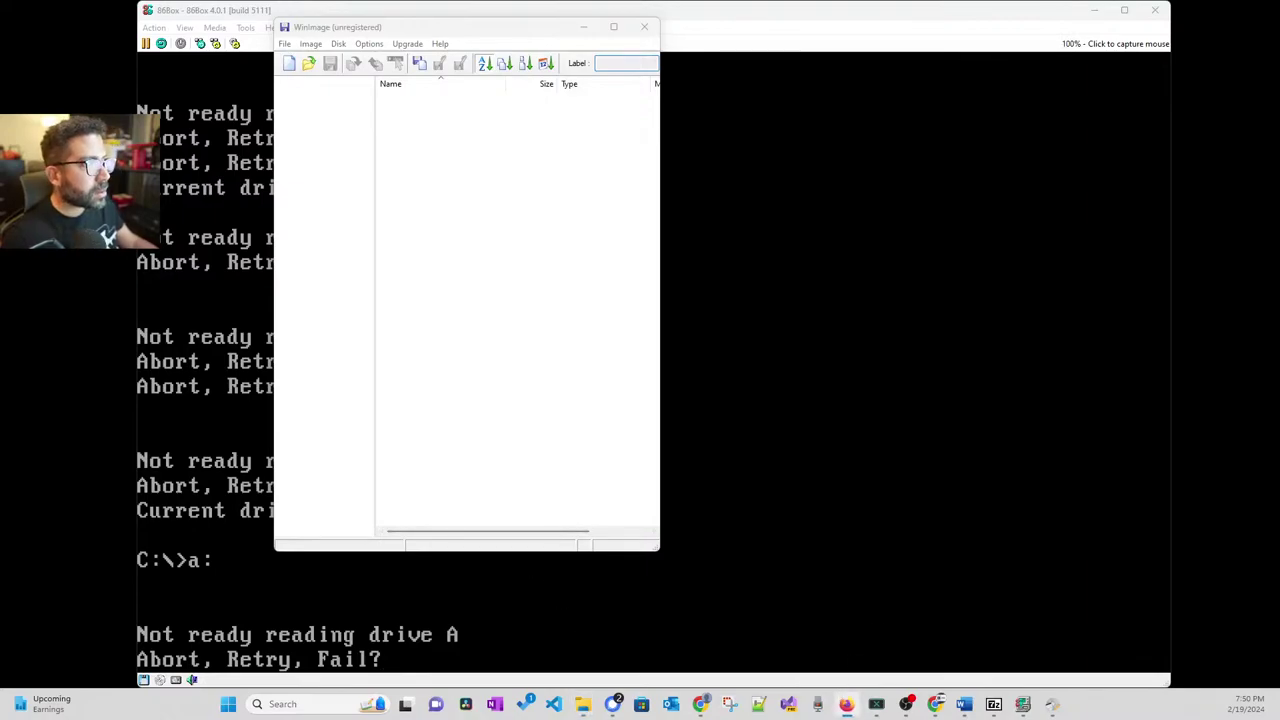
click(846, 704)
drag(1150, 258, 943, 151)
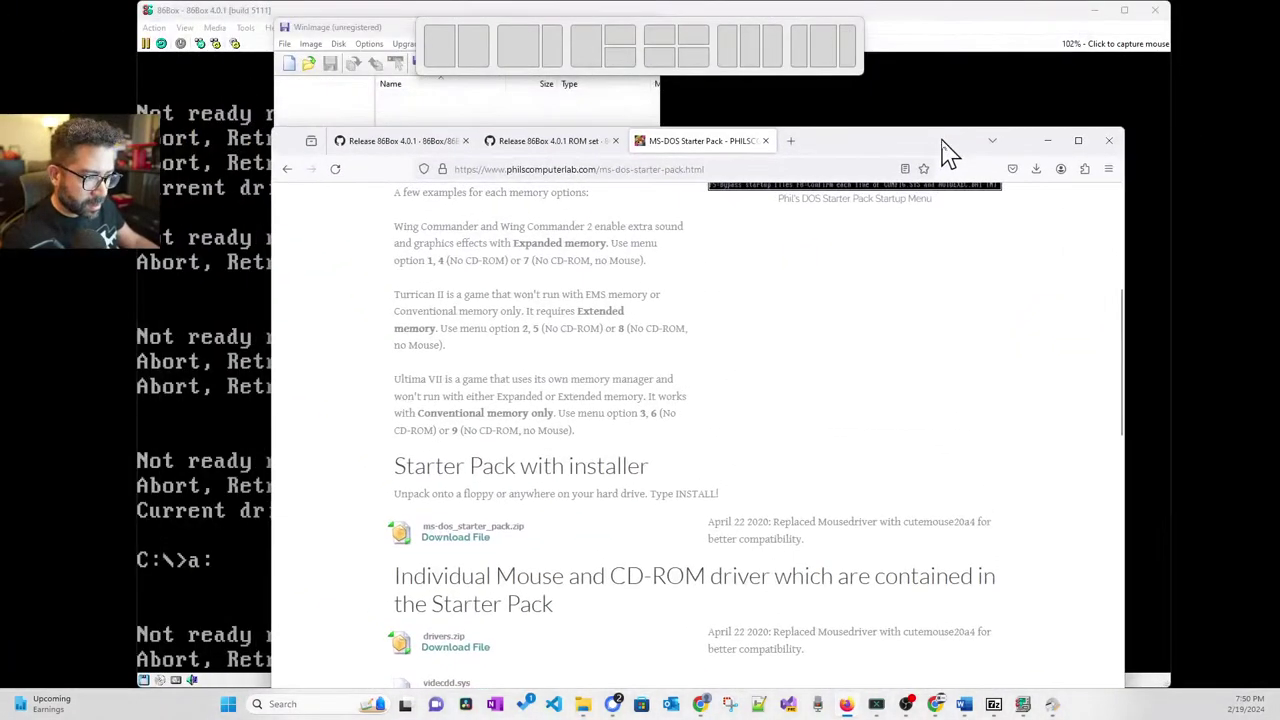
- Open ms-dos_starter_pack.zip from the recent downloads and select its five files
click(1036, 171)
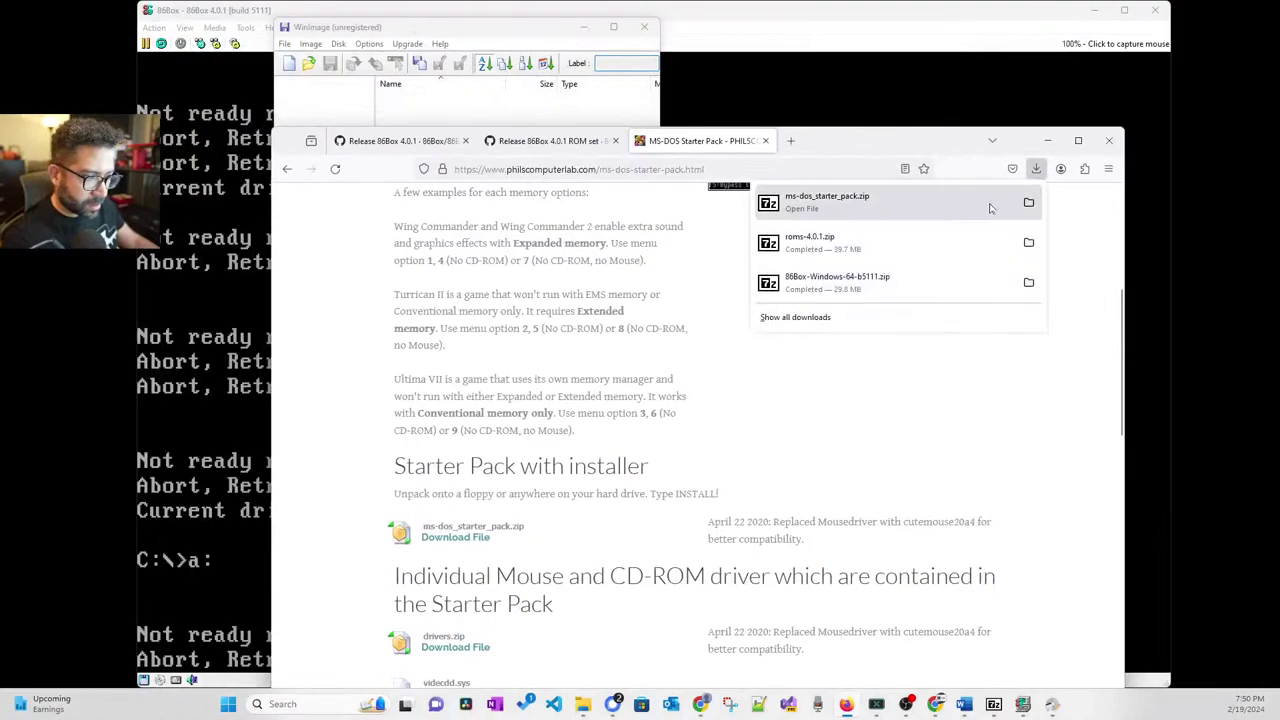
click(1028, 203)
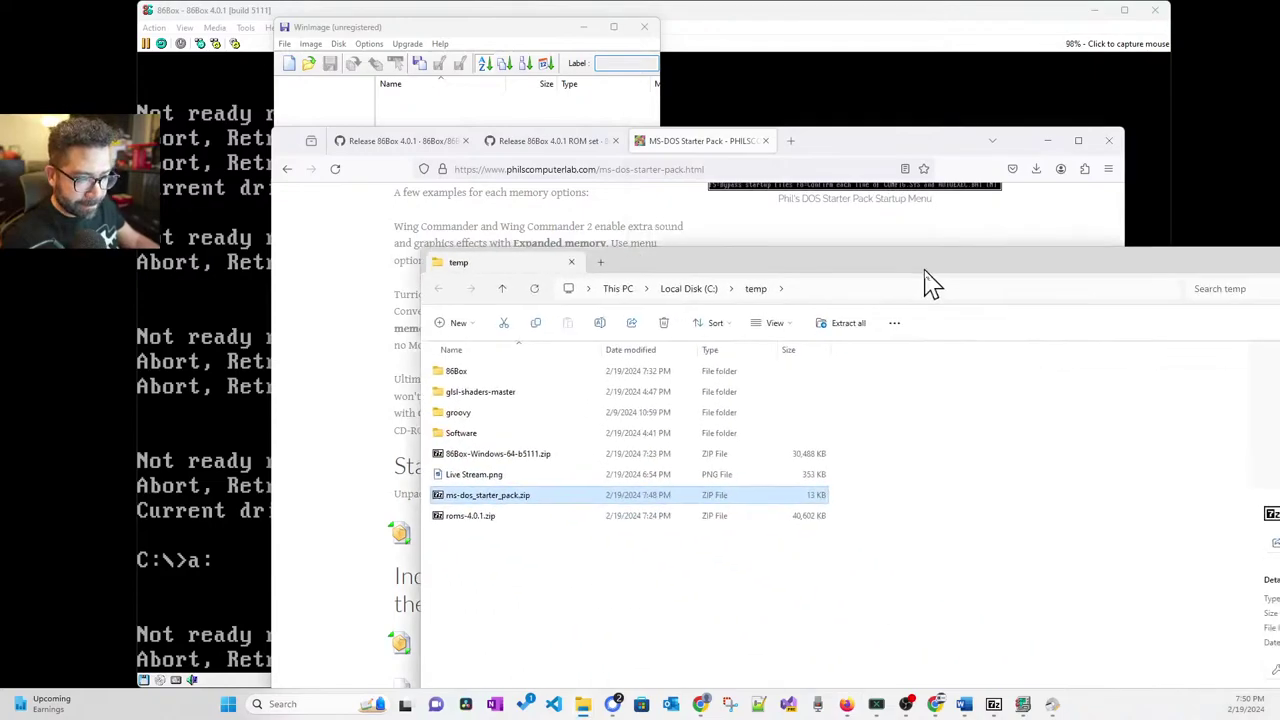
double_click(475, 457)
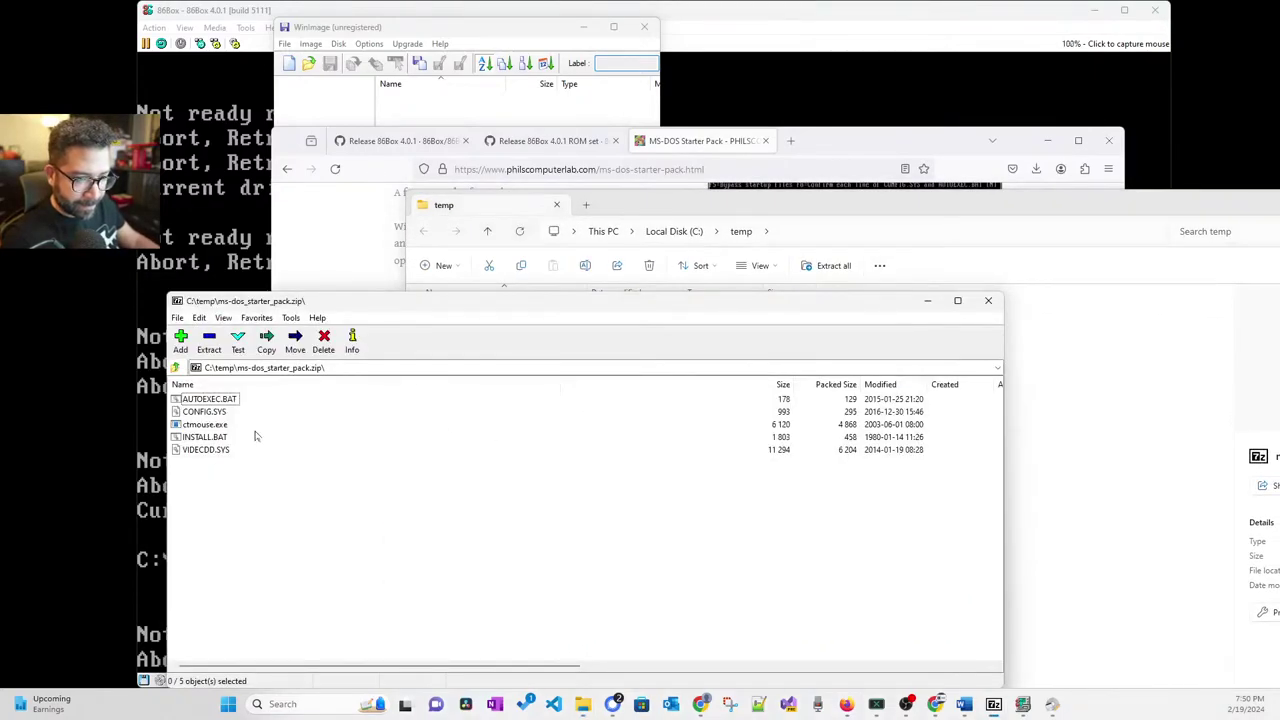
key(ctrl+a)
drag(472, 323, 1011, 363)
- Create a new folder named 'starterpack' in C:\temp
right_click(466, 515)
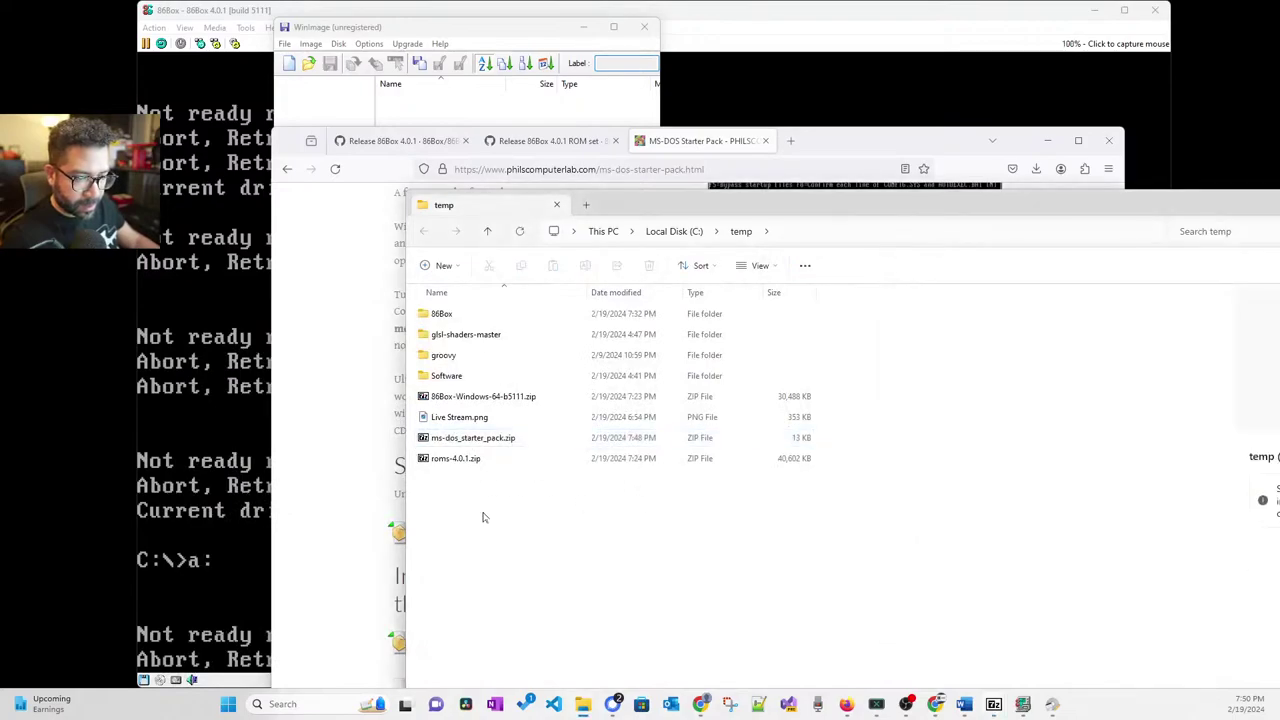
mouse_move(505, 452)
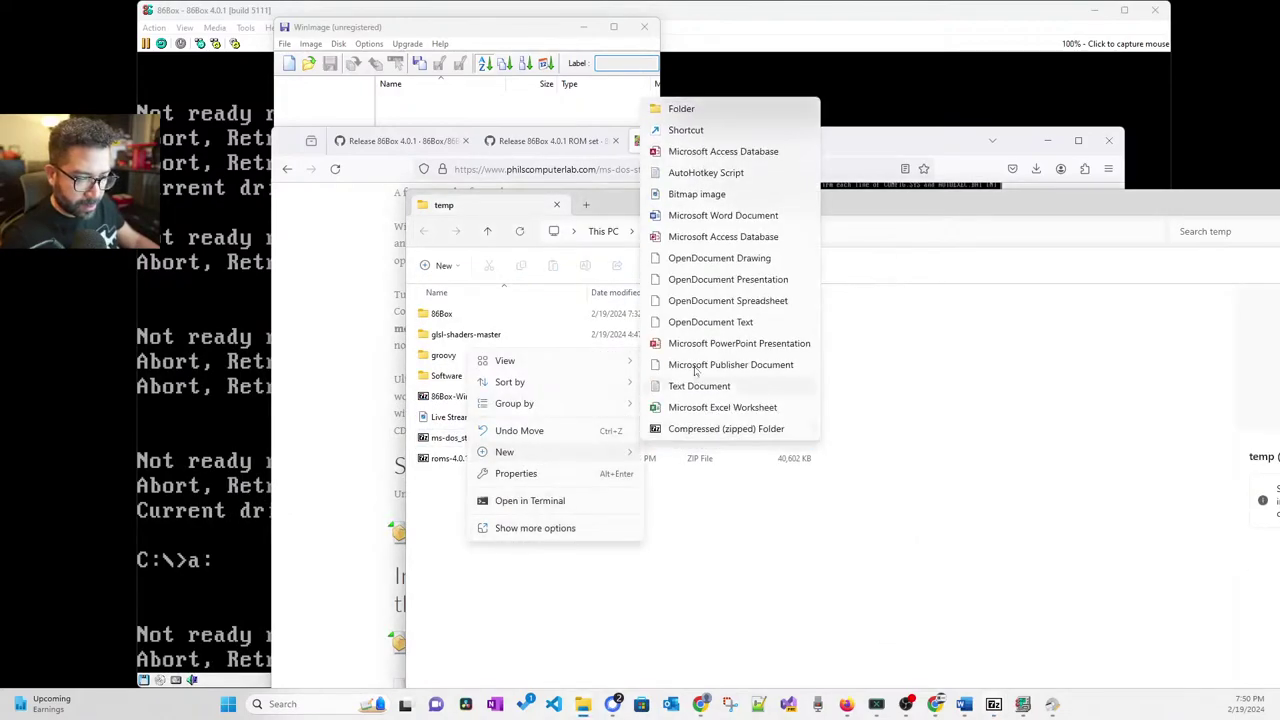
click(690, 108)
text(start)
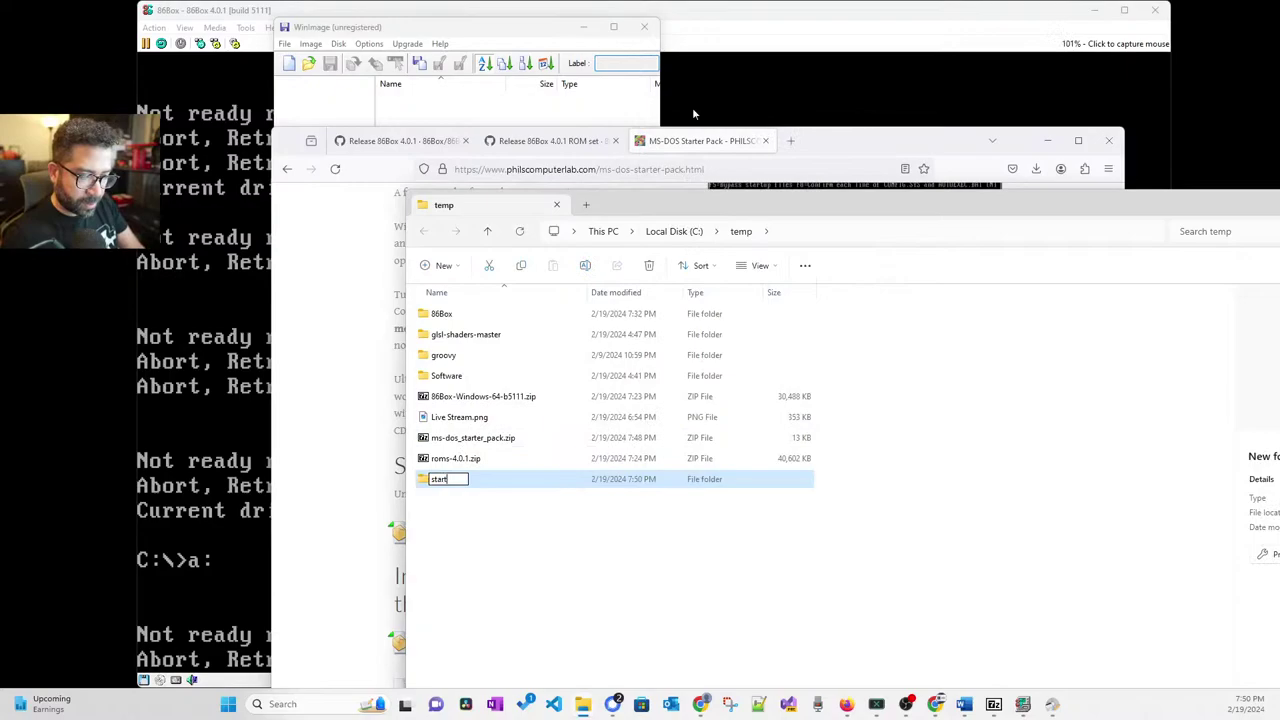
text(erpack)
key(Return)
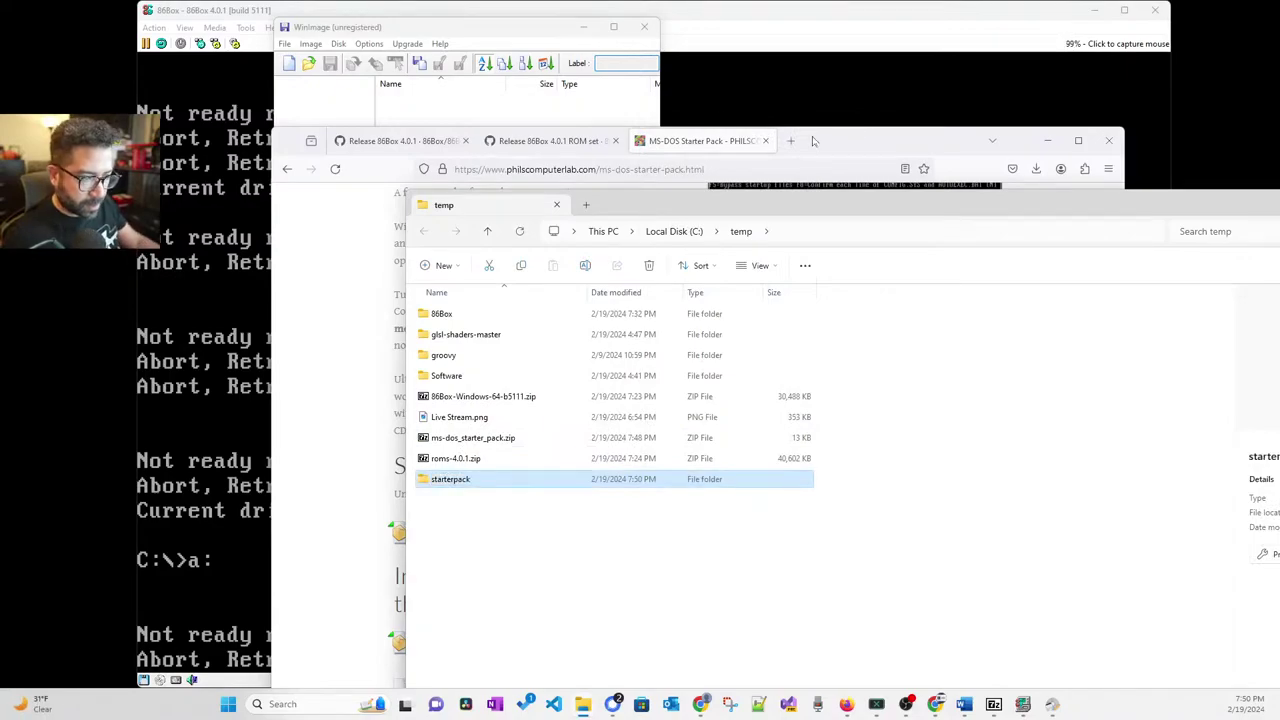
drag(854, 215, 503, 349)
- Copy the five archive files into the starterpack folder and close the archive window
click(1062, 244)
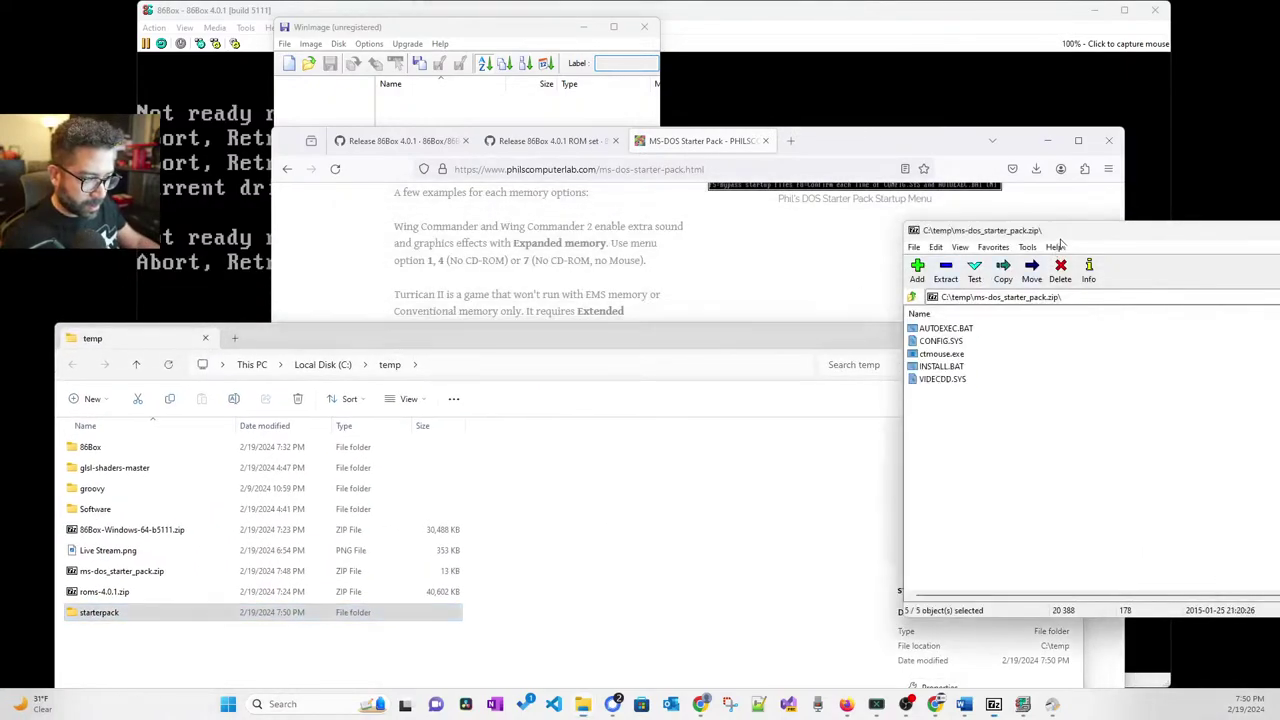
drag(1000, 318, 980, 390)
double_click(99, 612)
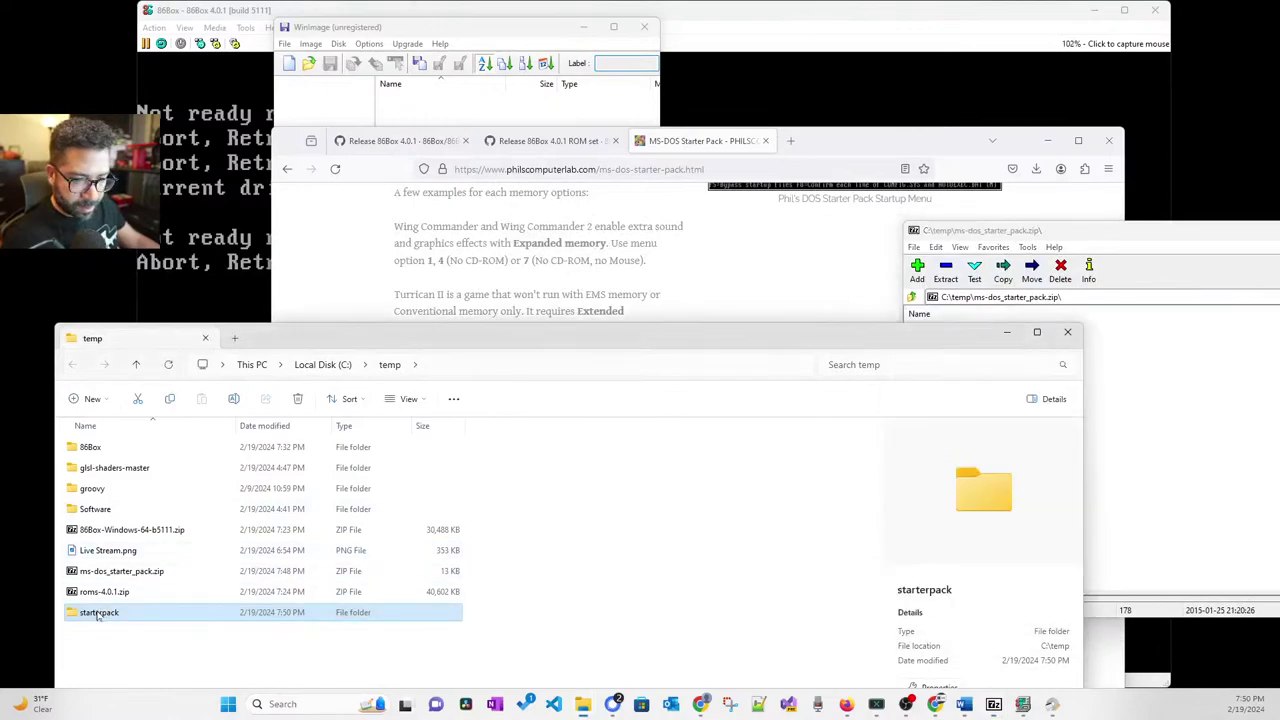
click(906, 366)
drag(1009, 423, 195, 537)
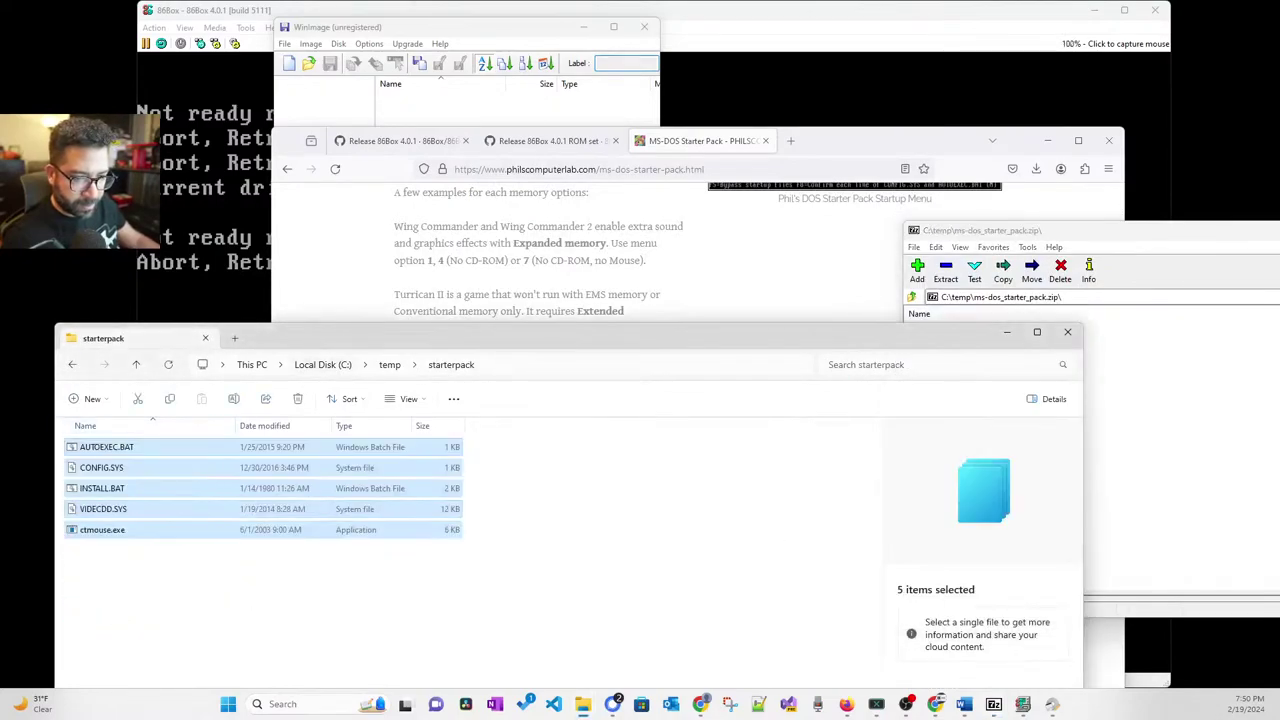
drag(359, 345, 1056, 176)
click(992, 236)
key(alt+F4)
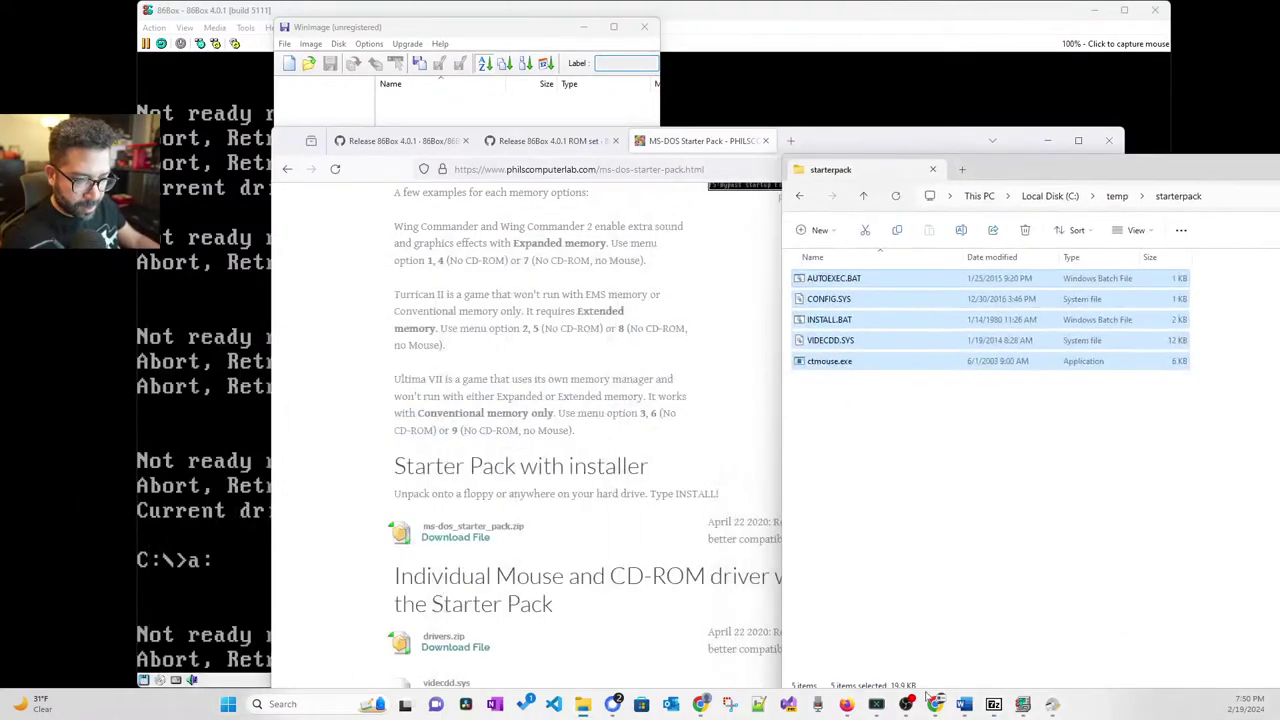
click(1050, 704)
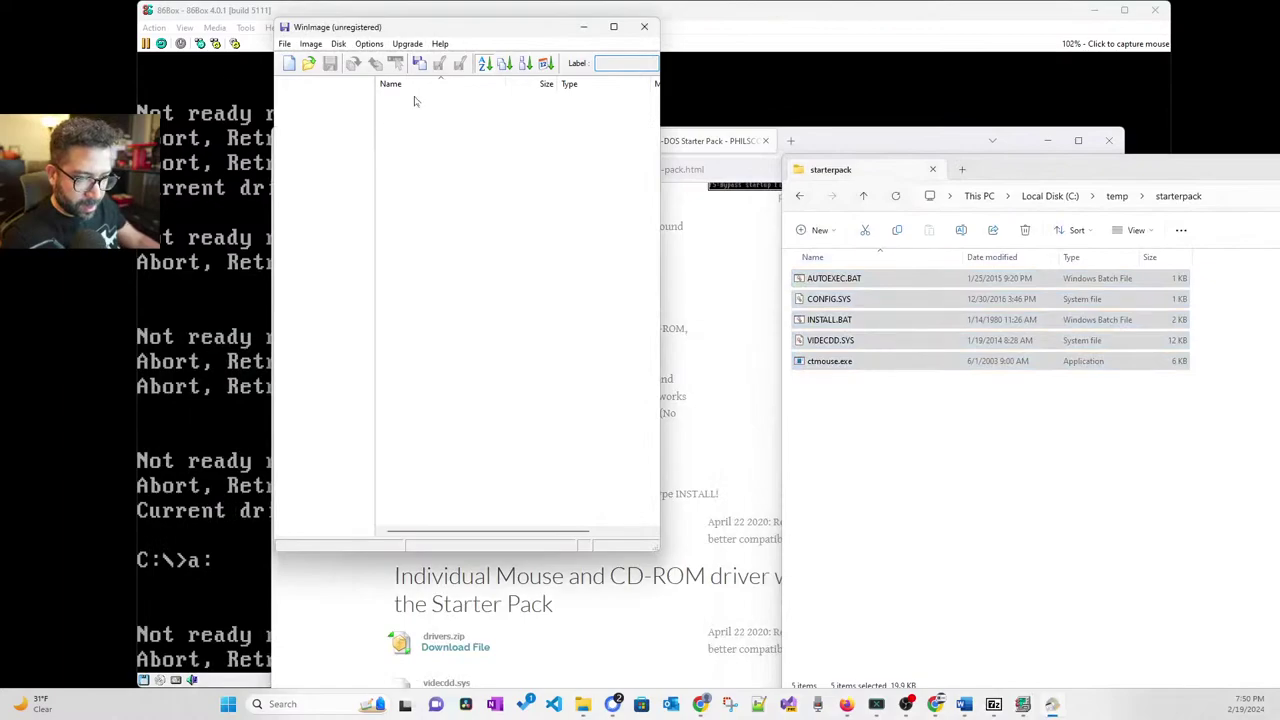
- Create a new blank 1.44 MB floppy image in WinImage
drag(405, 33, 463, 135)
click(342, 147)
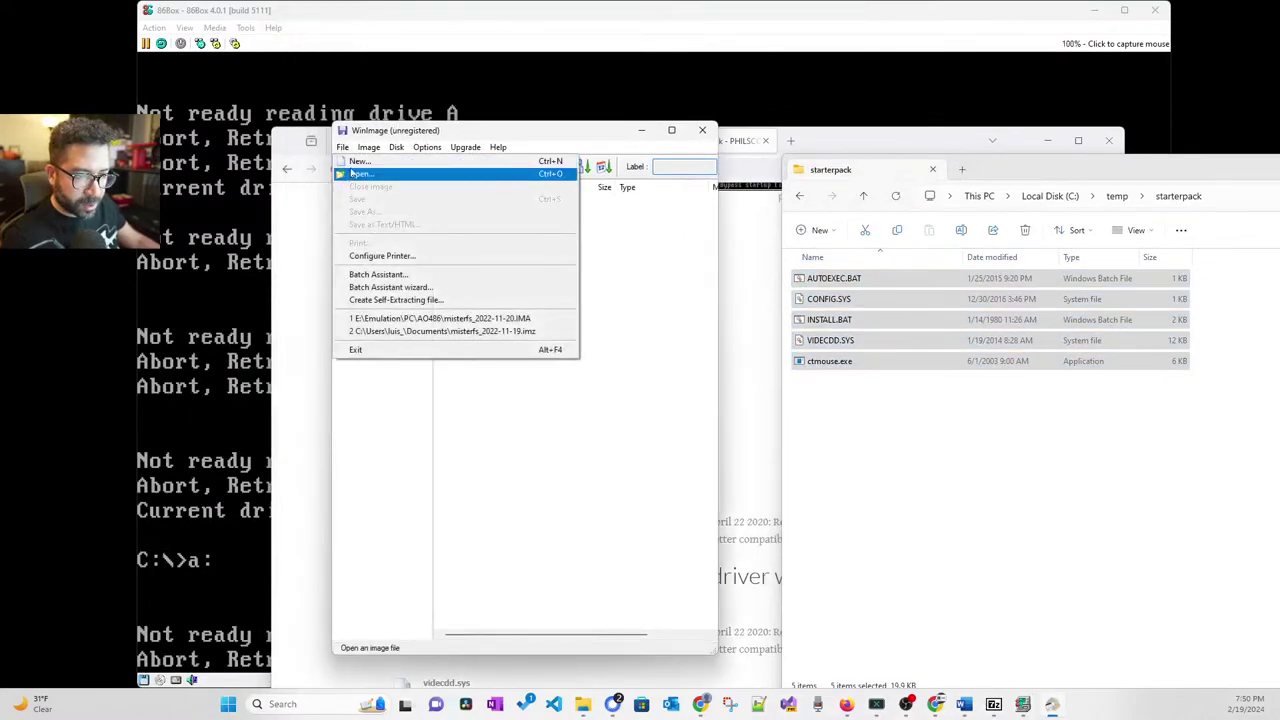
click(352, 168)
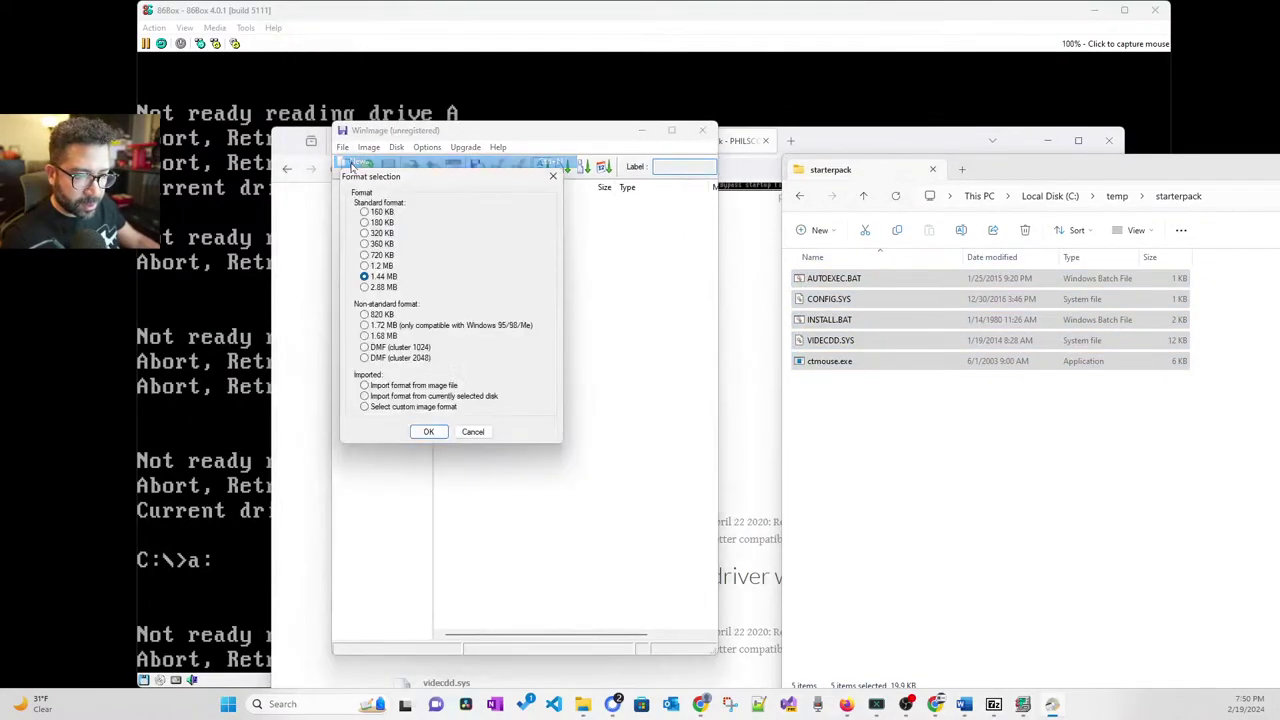
click(366, 281)
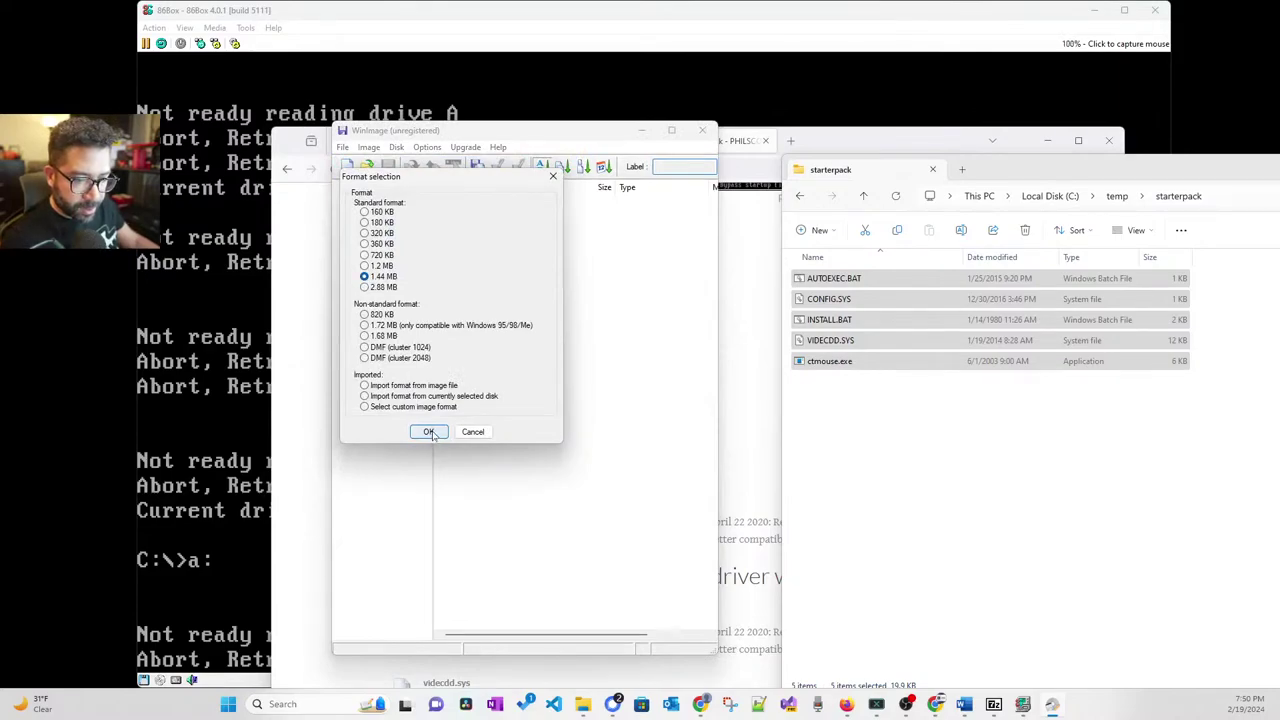
click(429, 432)
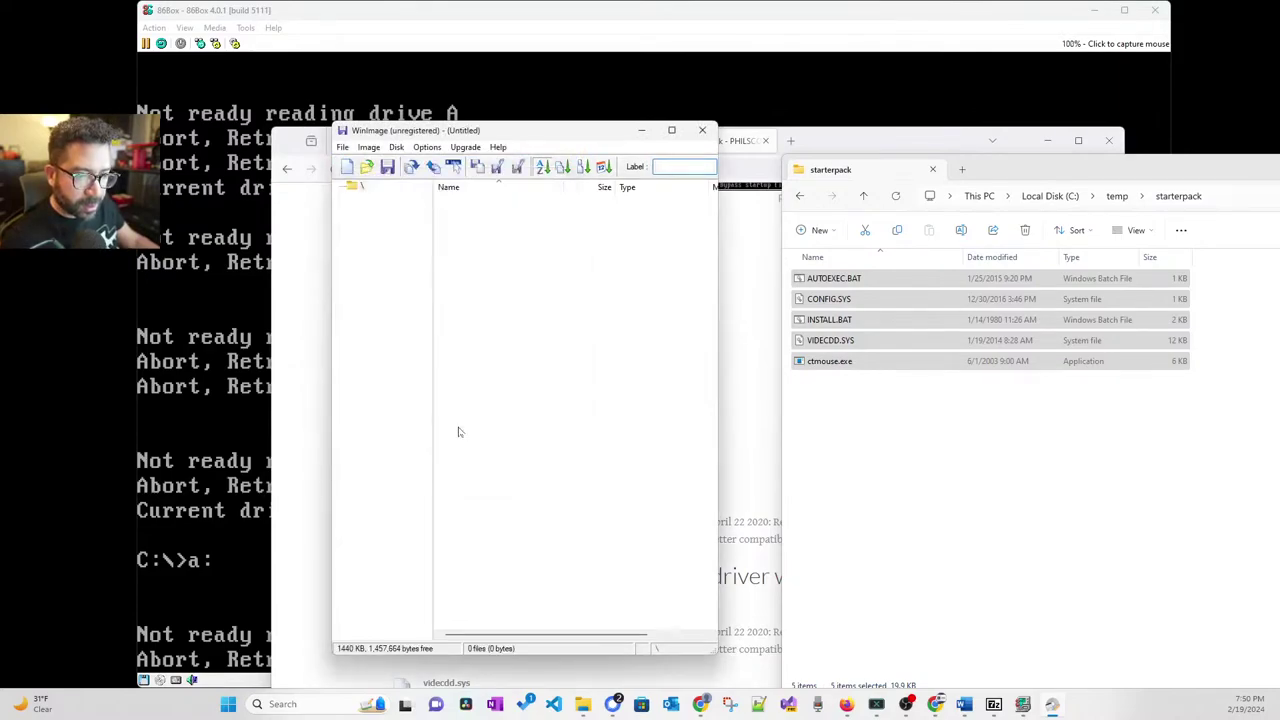
- Inject the starterpack folder's five files into the floppy image
drag(880, 280, 494, 238)
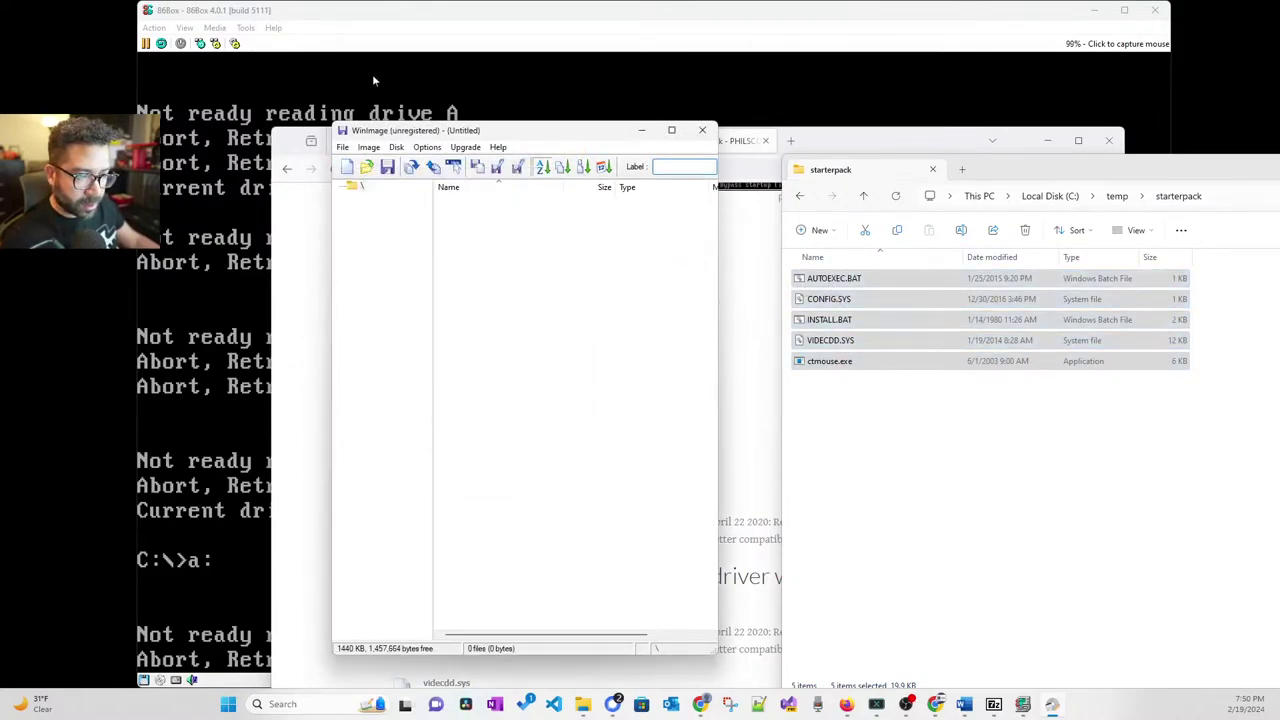
click(372, 148)
click(380, 183)
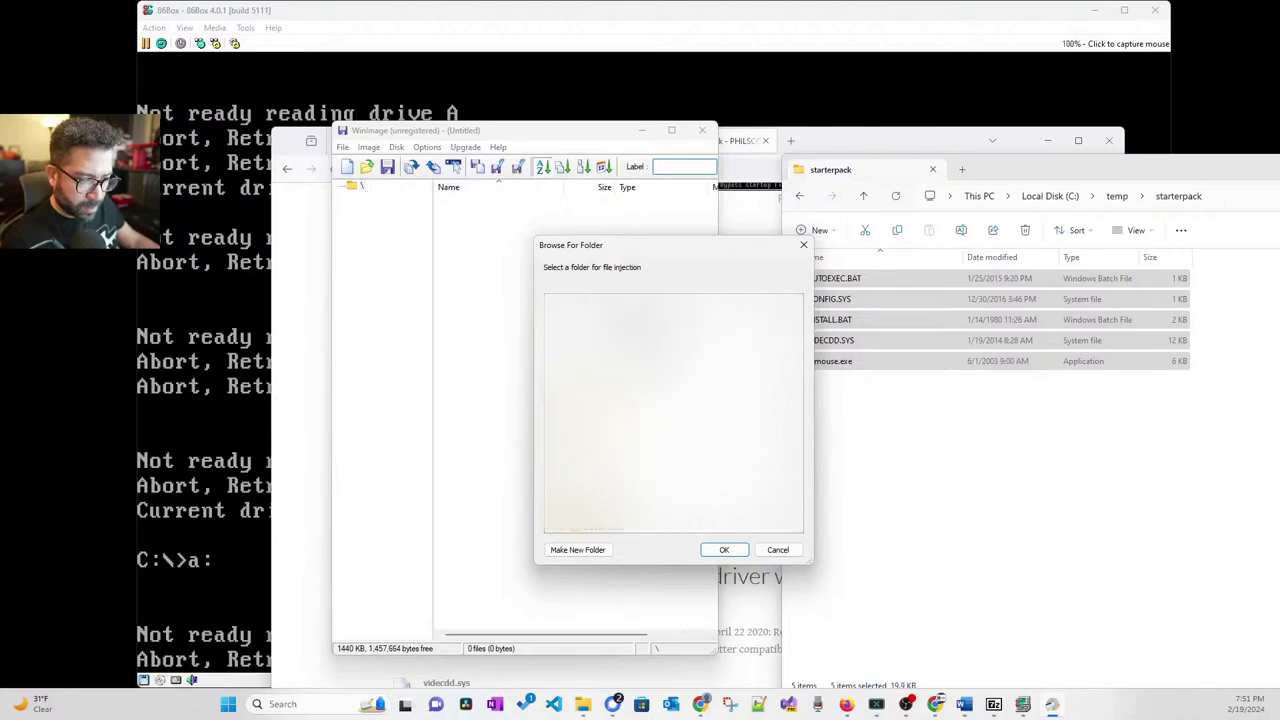
click(710, 553)
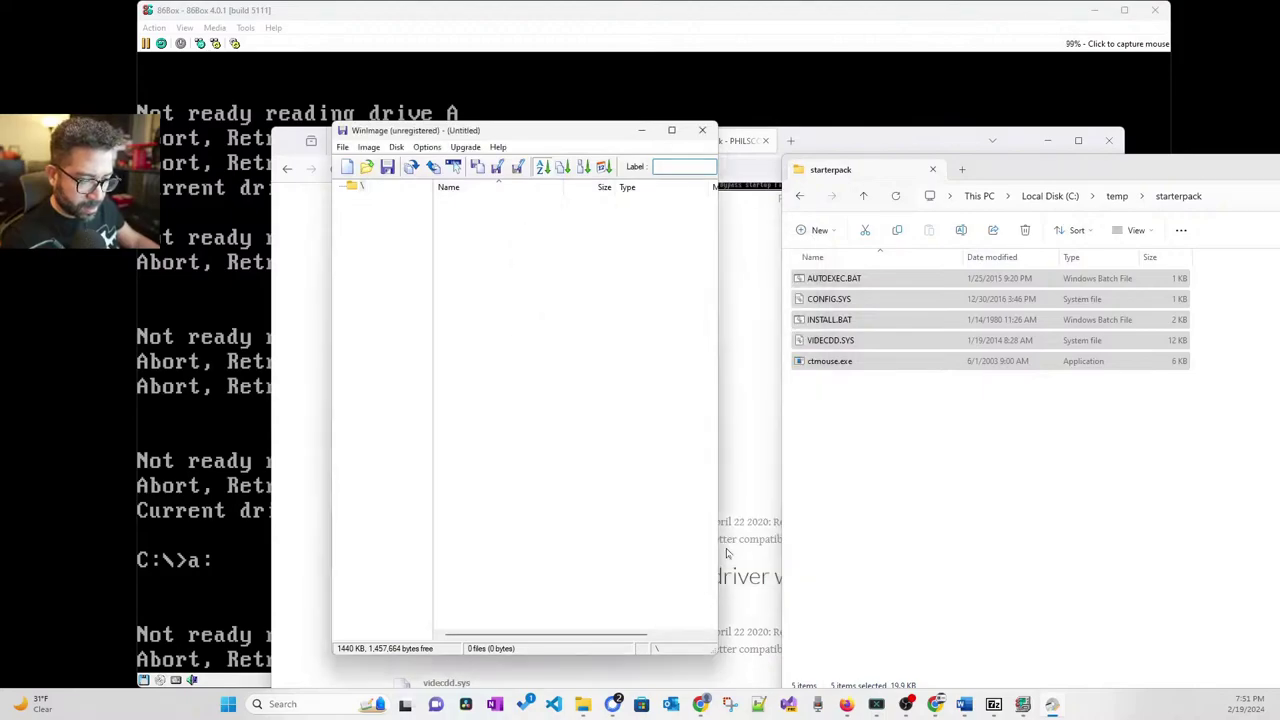
click(687, 412)
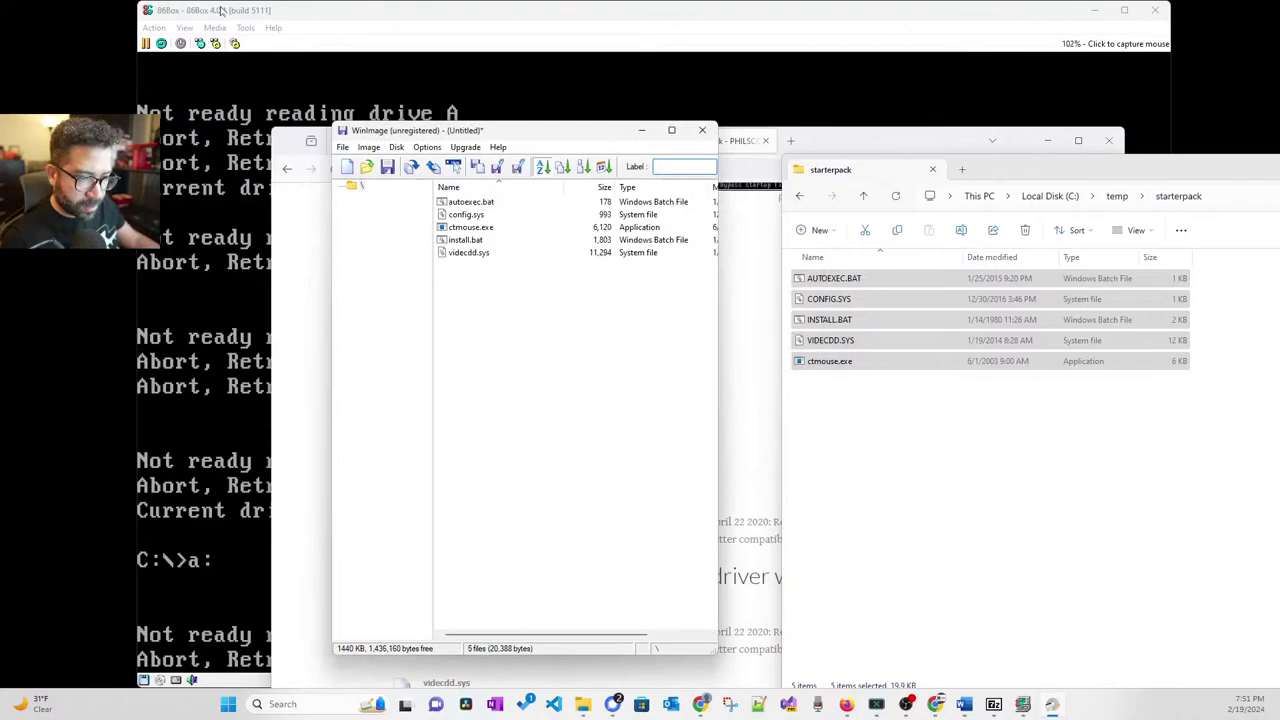
- Save the floppy image as C:\temp\starterpack.img using Image file (*.ima) type, then close WinImage
click(342, 147)
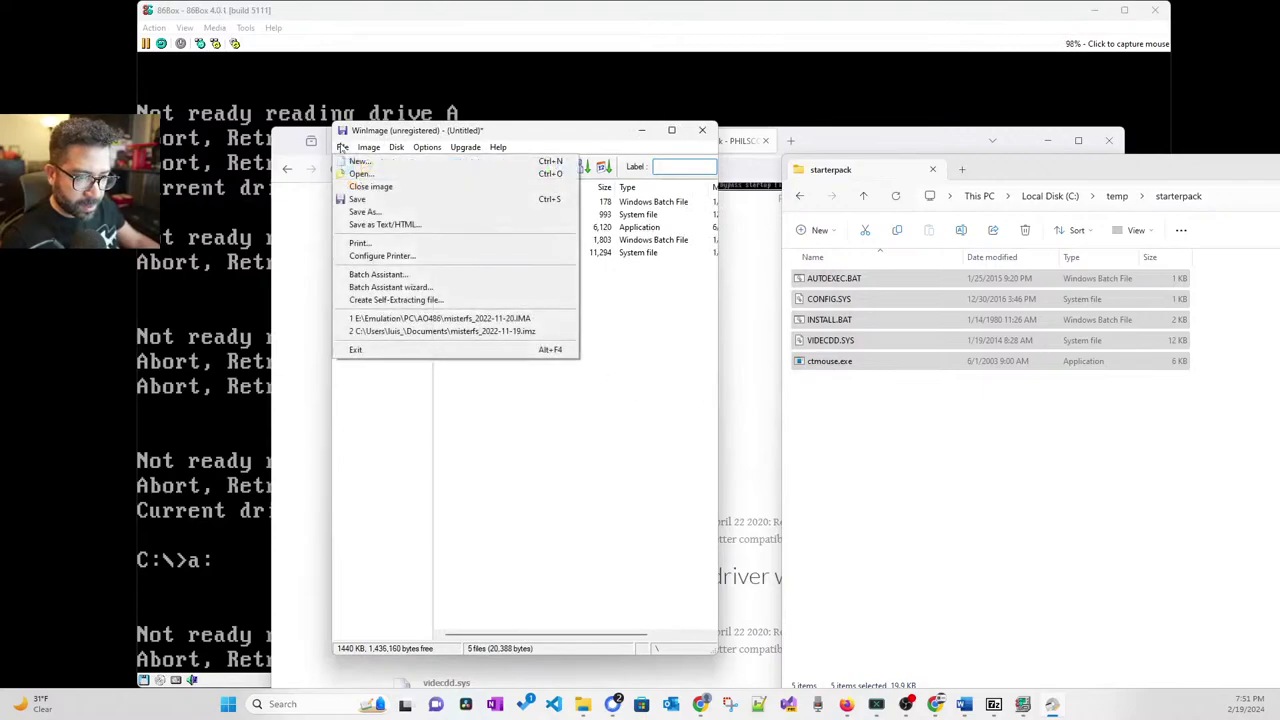
click(385, 214)
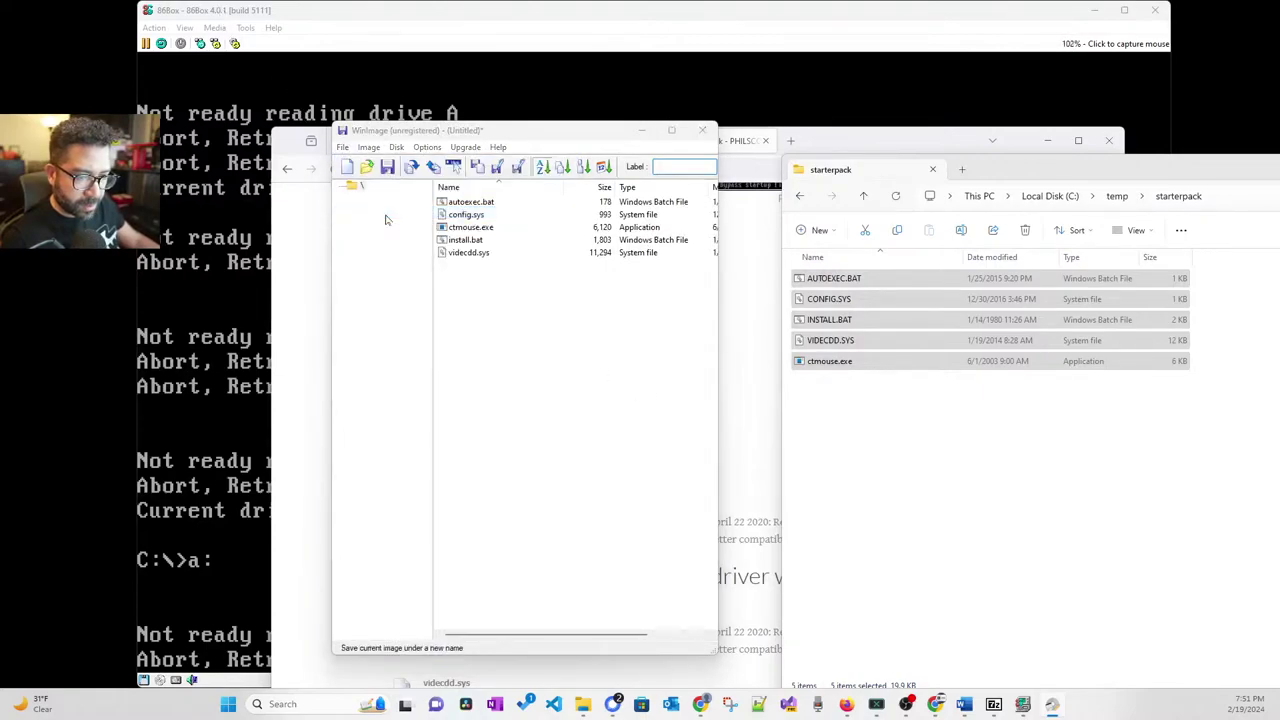
click(600, 419)
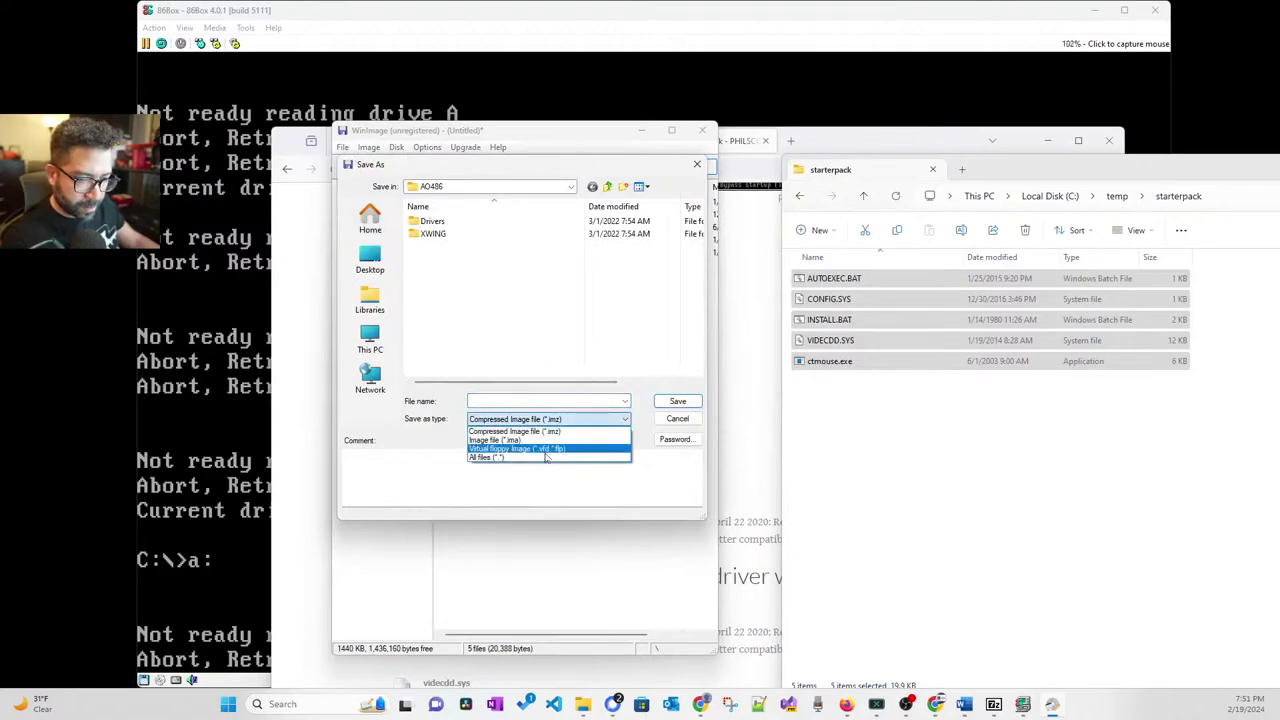
click(508, 456)
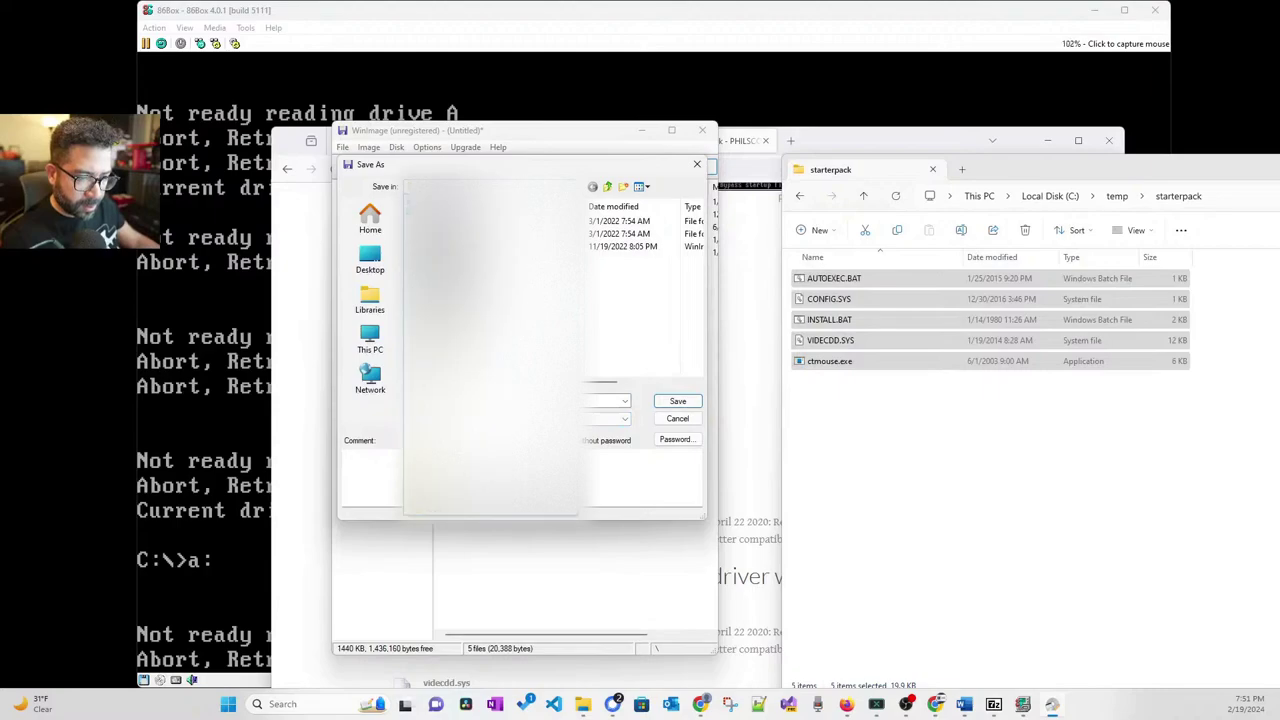
text(c)
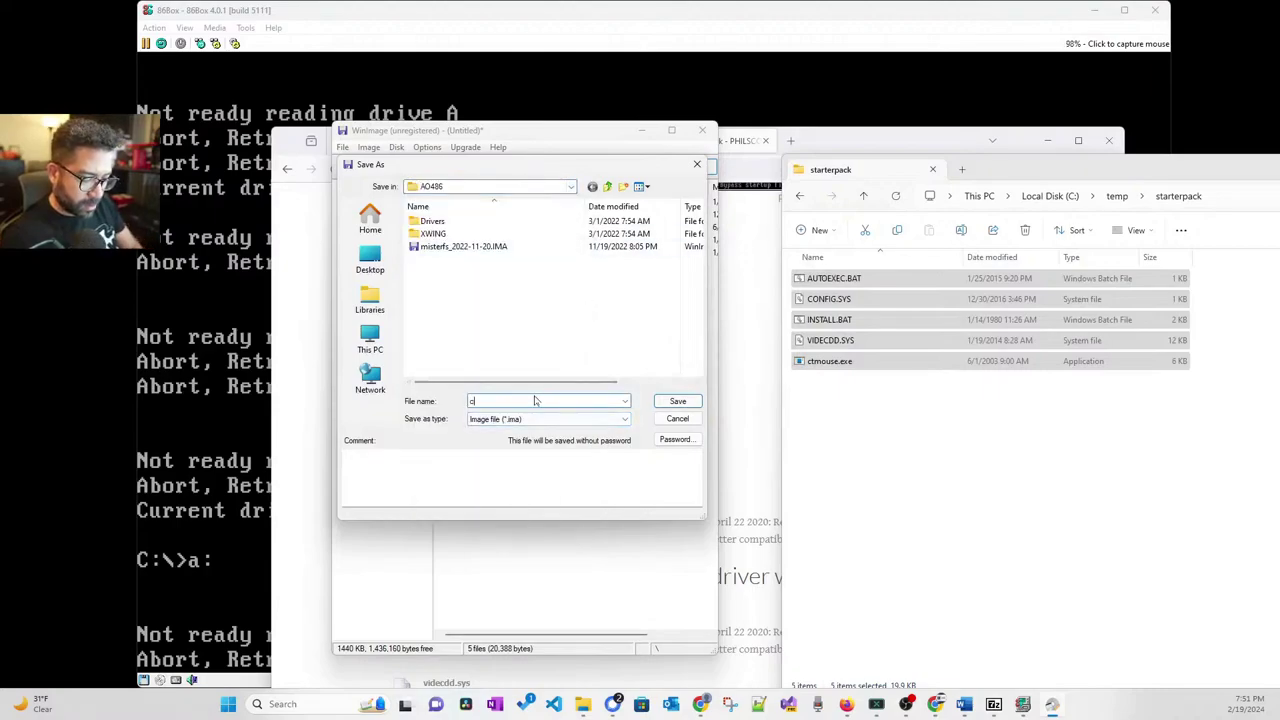
text(:\)
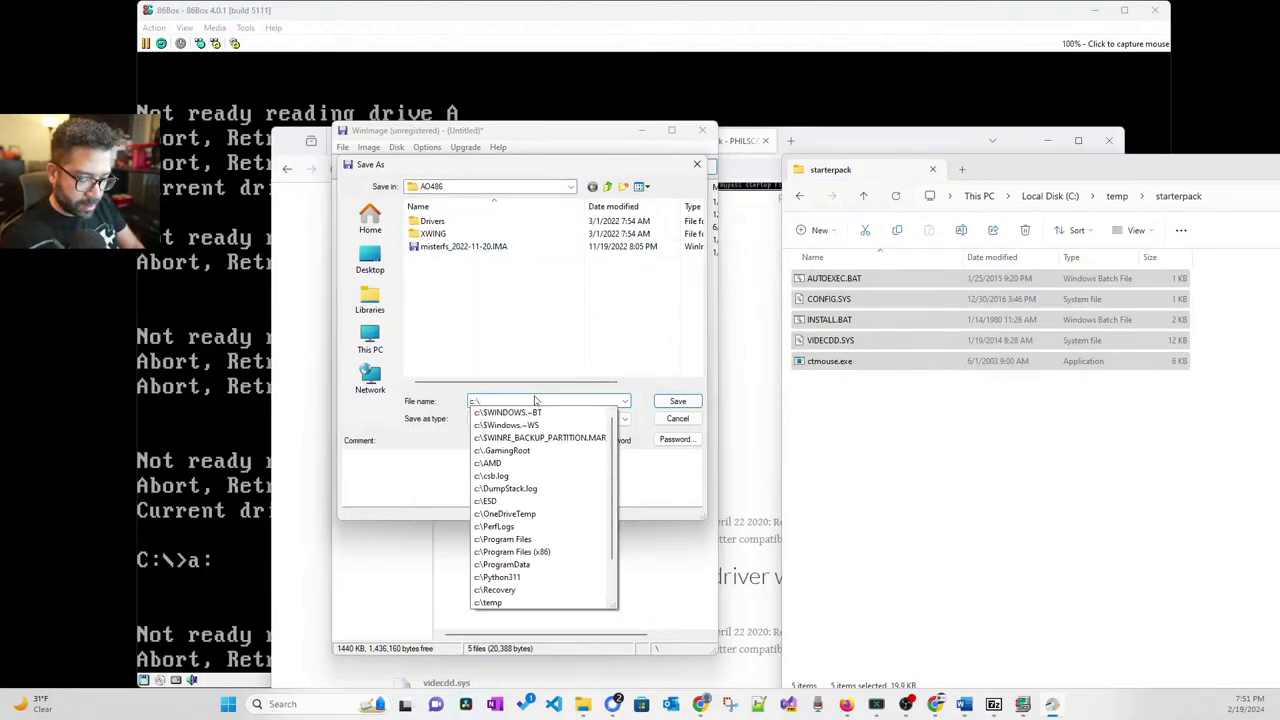
text(temp\st)
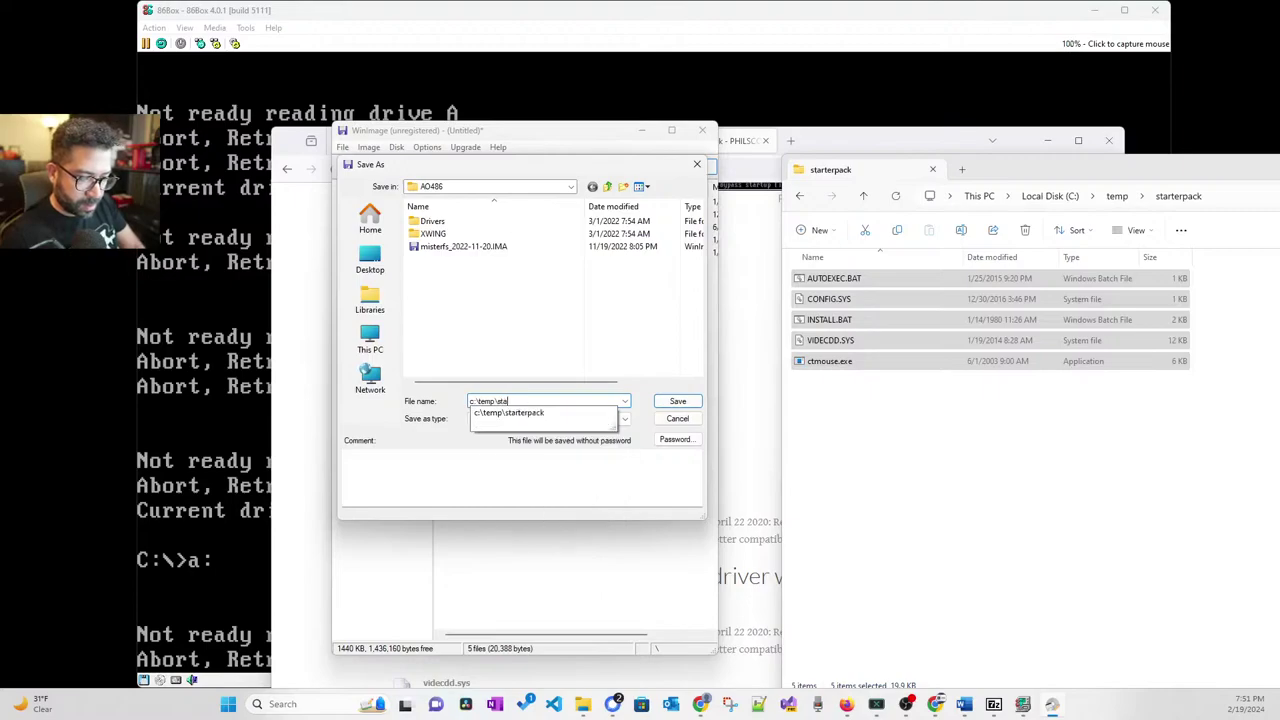
text(a)
key(Down)
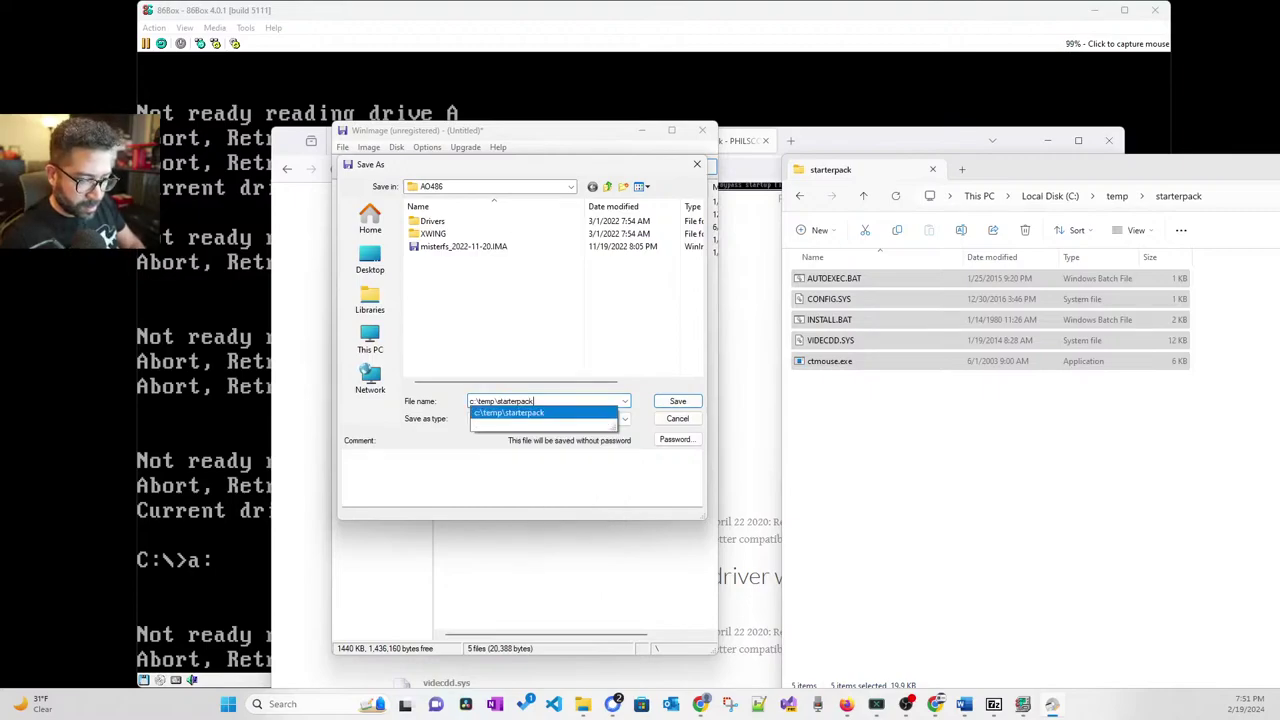
key(Return)
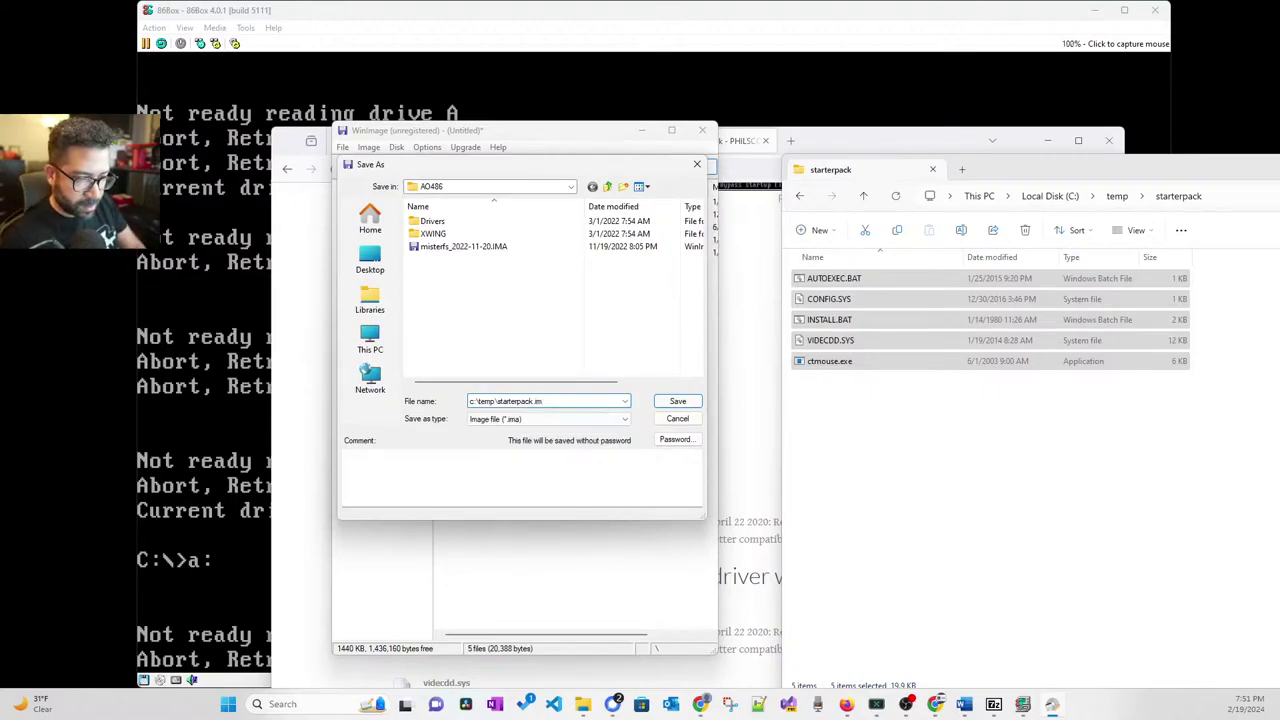
key(Return)
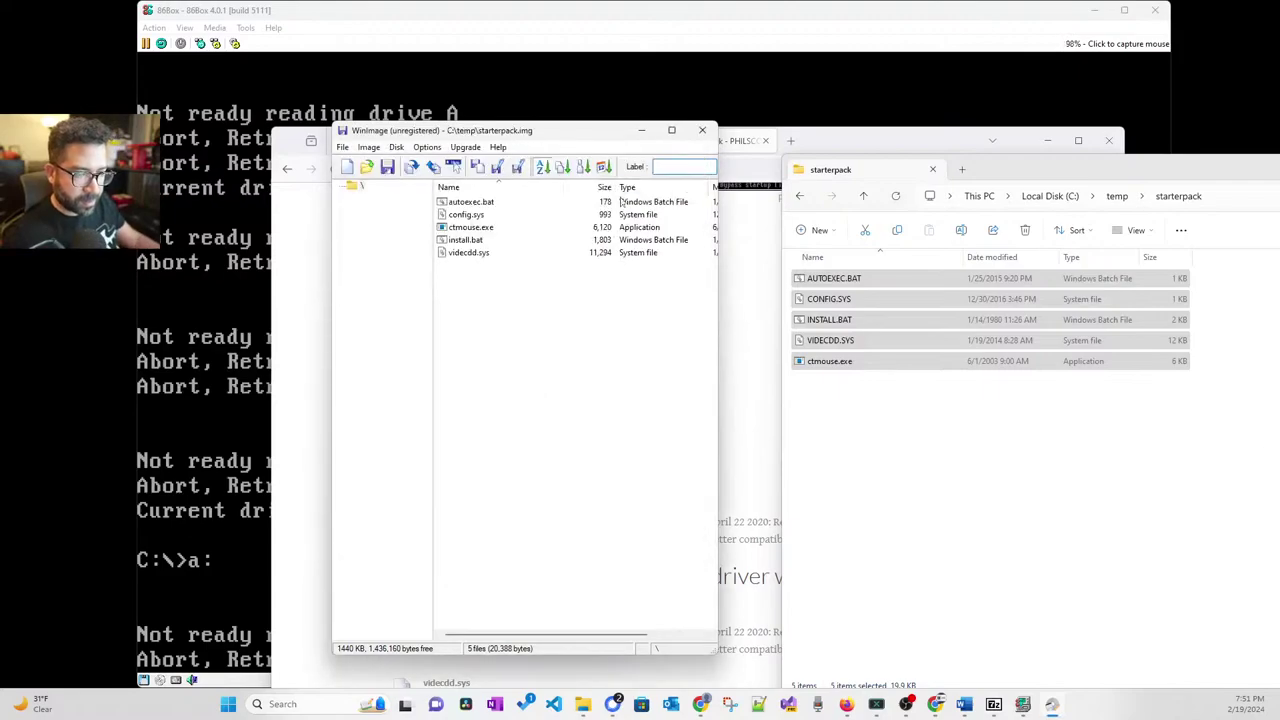
click(702, 130)
- Close WinImage and bring the 86Box window to the front with the mouse released
click(920, 140)
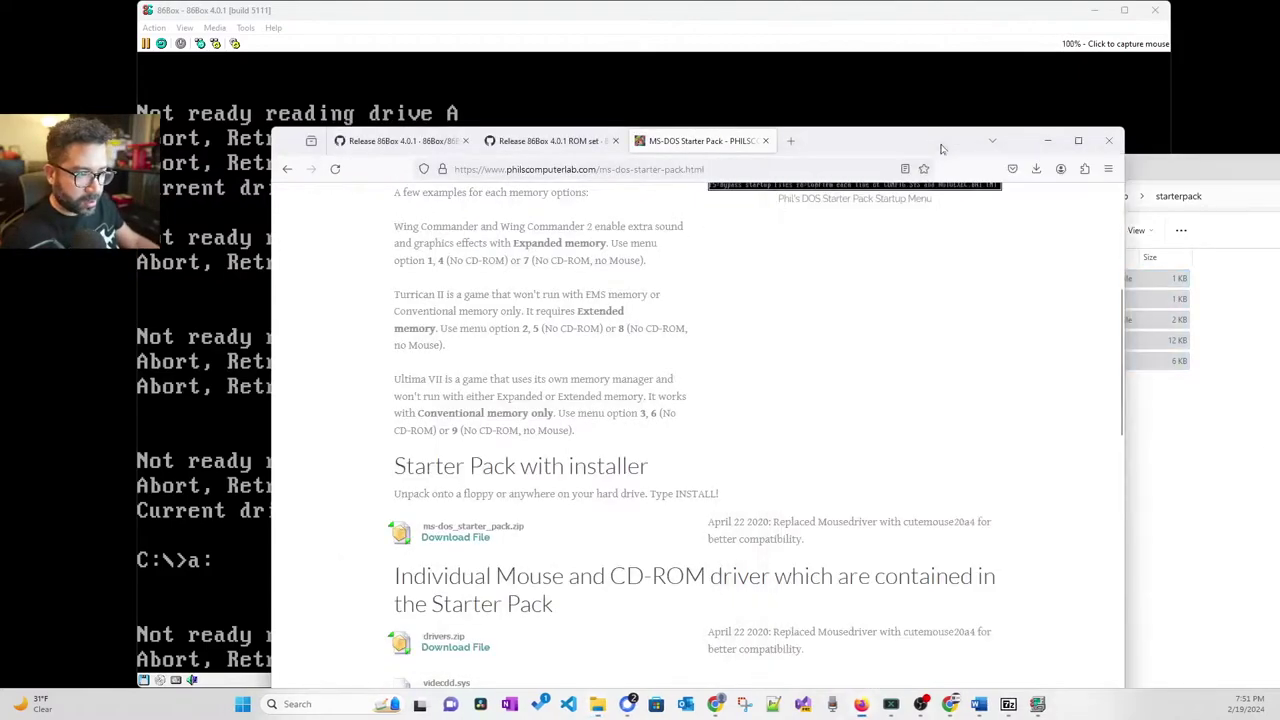
click(1048, 140)
click(392, 152)
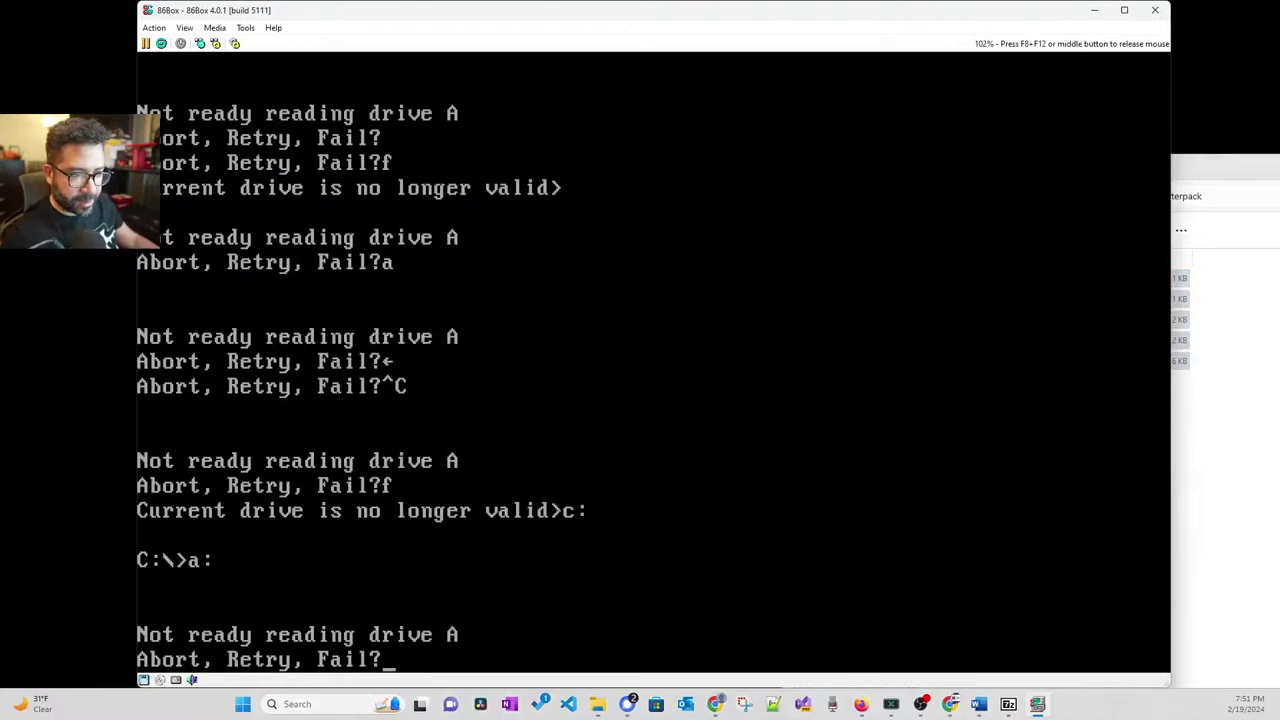
key(F8+F12)
- Mount C:\temp\starterpack.img as floppy A, answer Abort, and list drive A with dir
click(145, 680)
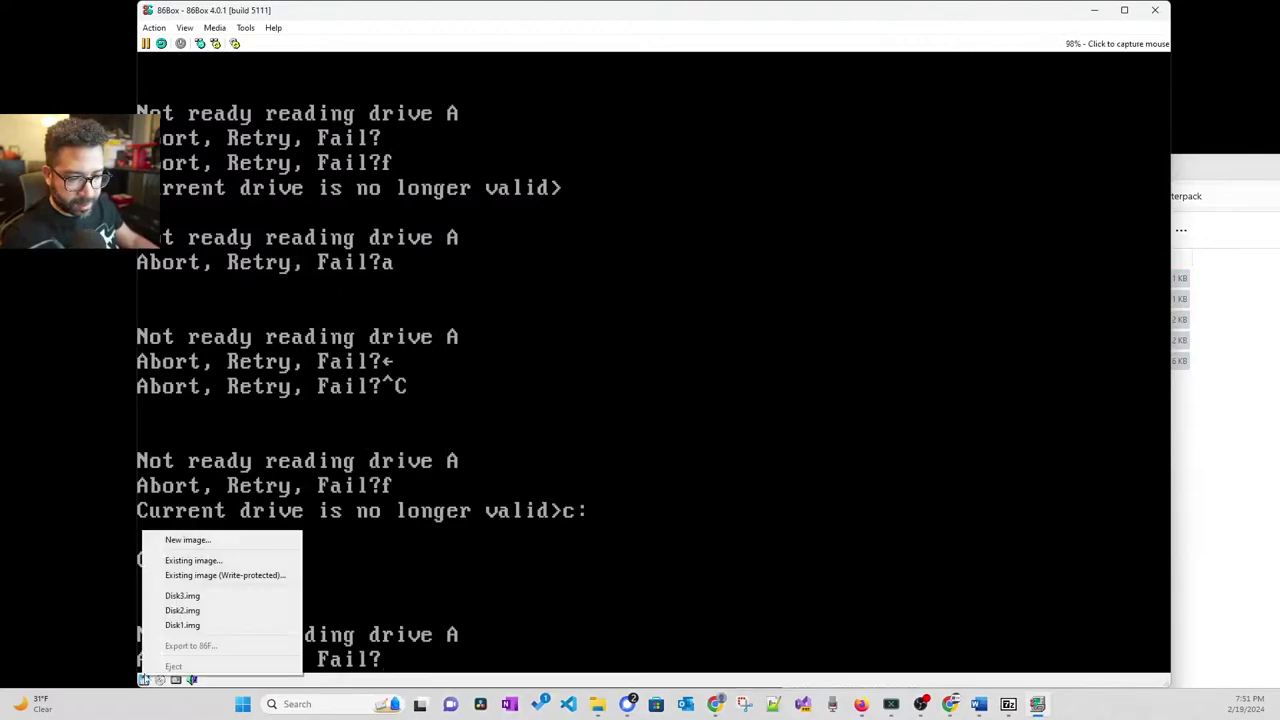
click(190, 560)
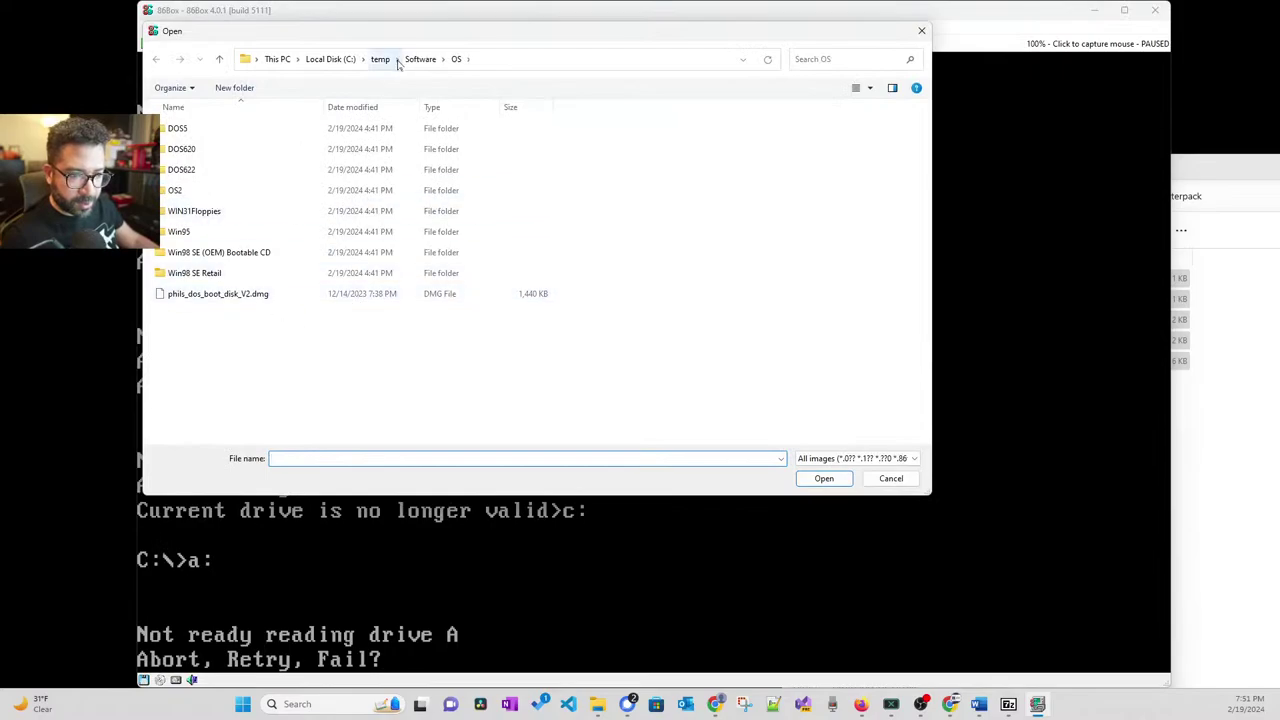
click(380, 59)
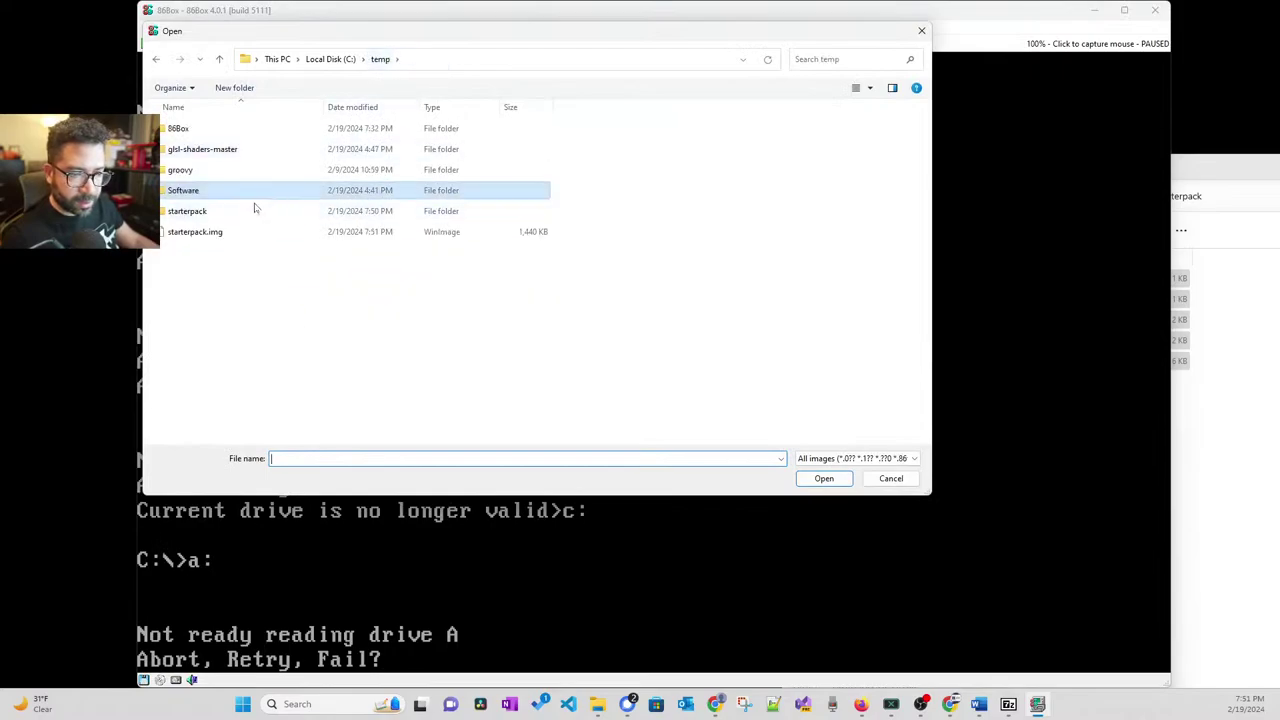
double_click(200, 231)
text(a)
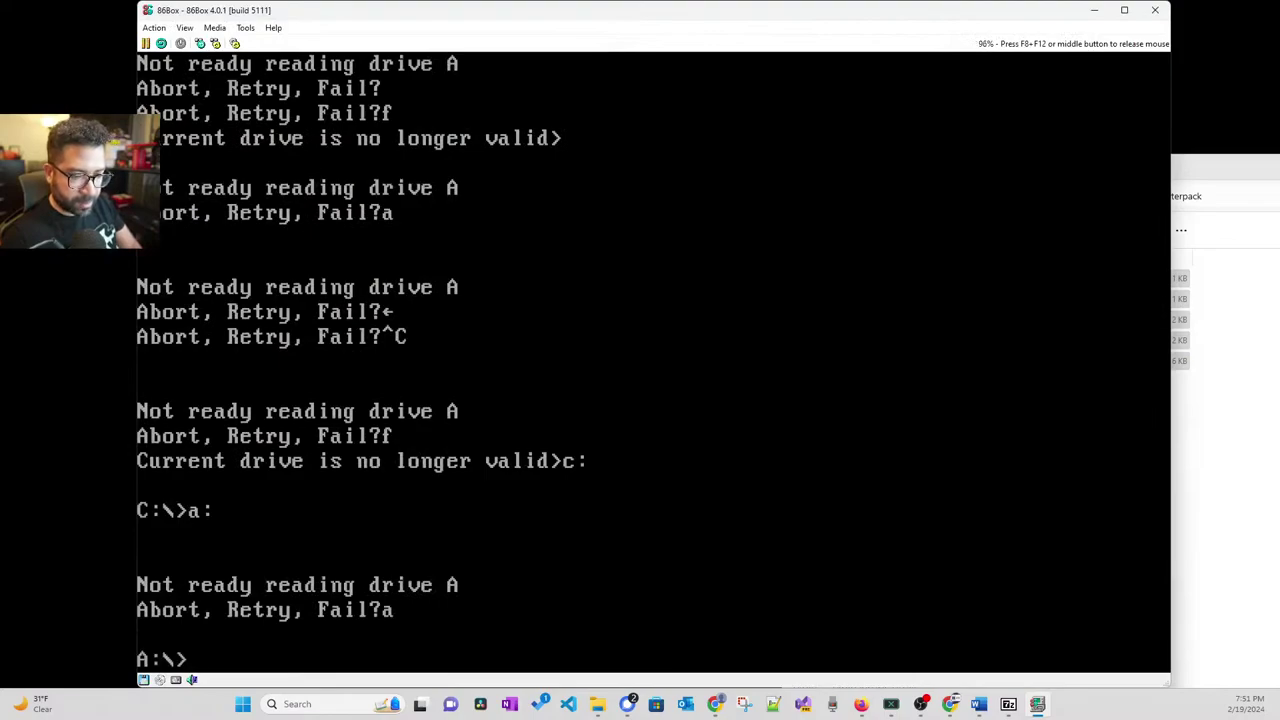
text(dir)
key(Return)
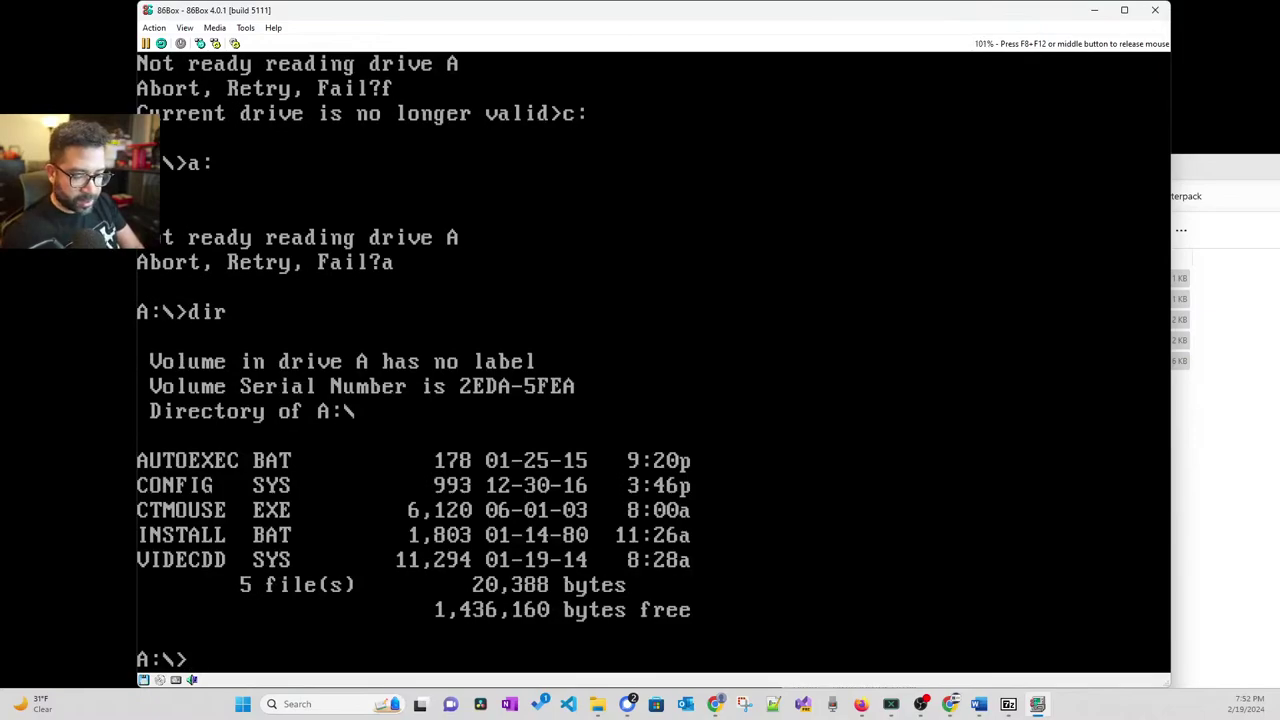
- Run install from A:\ to copy the Starter Pack files, then release the mouse
text(install)
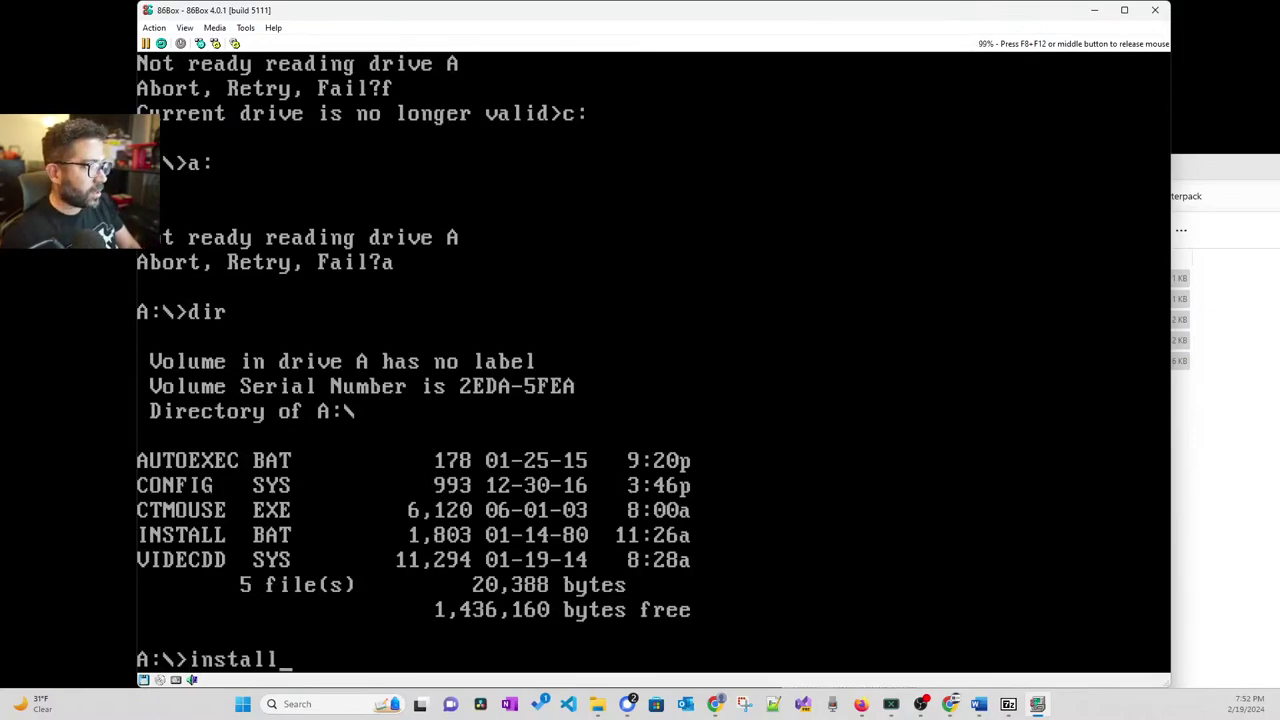
key(Return)
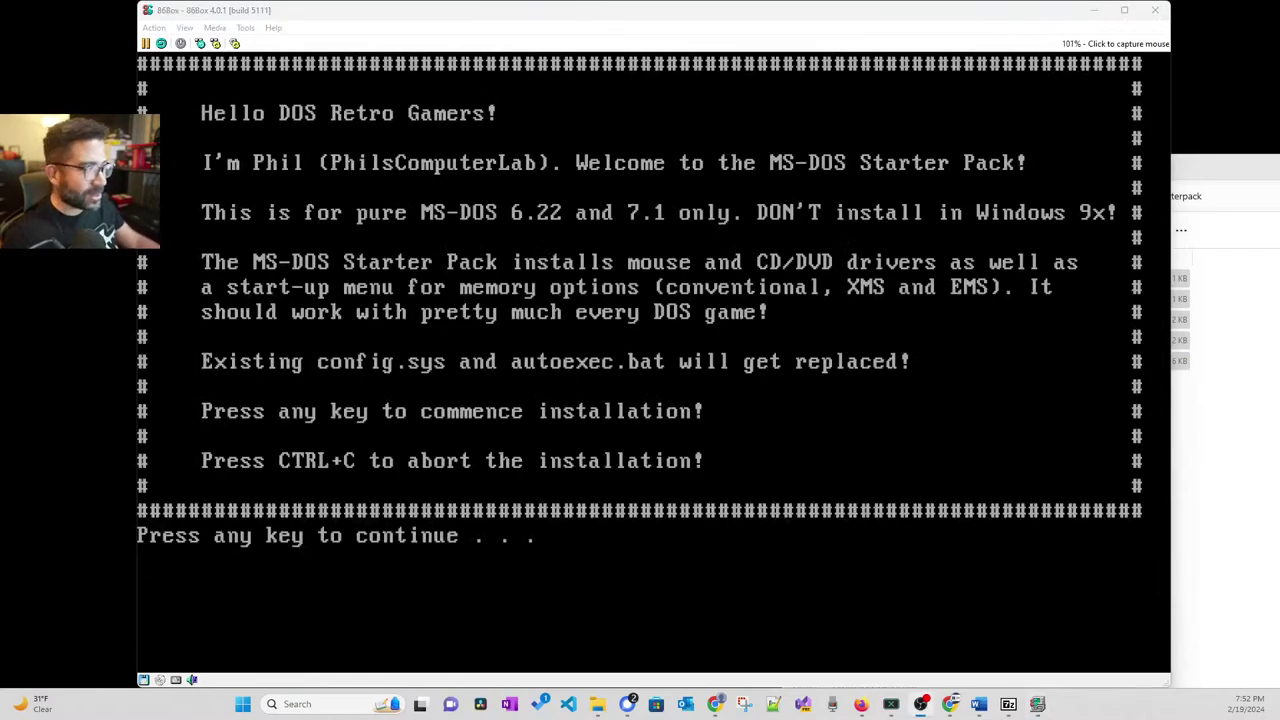
click(236, 132)
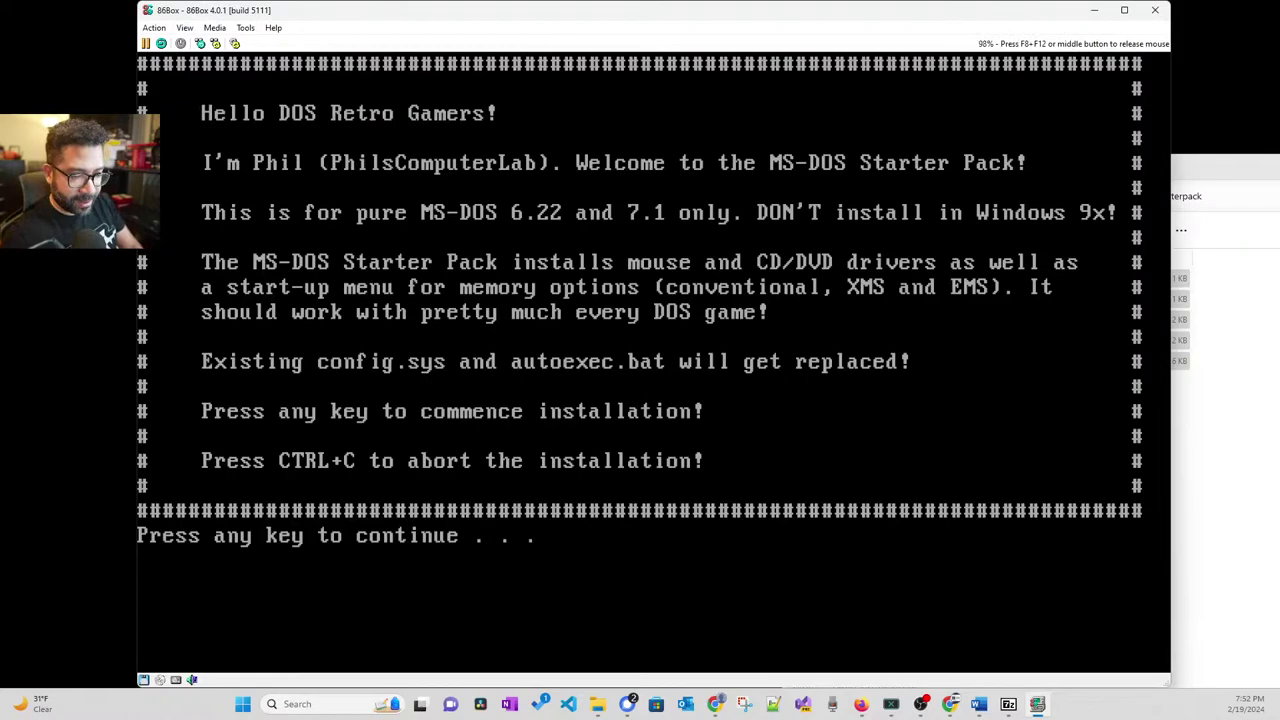
key(Return)
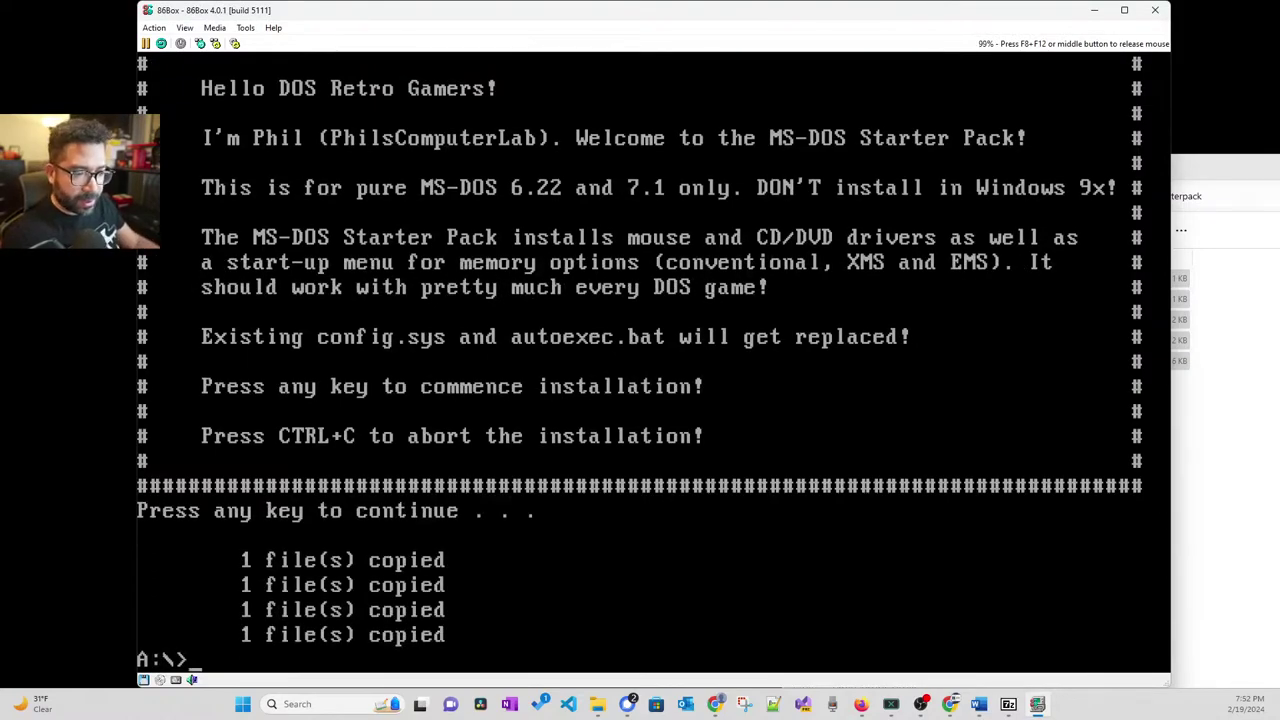
middle_click(649, 349)
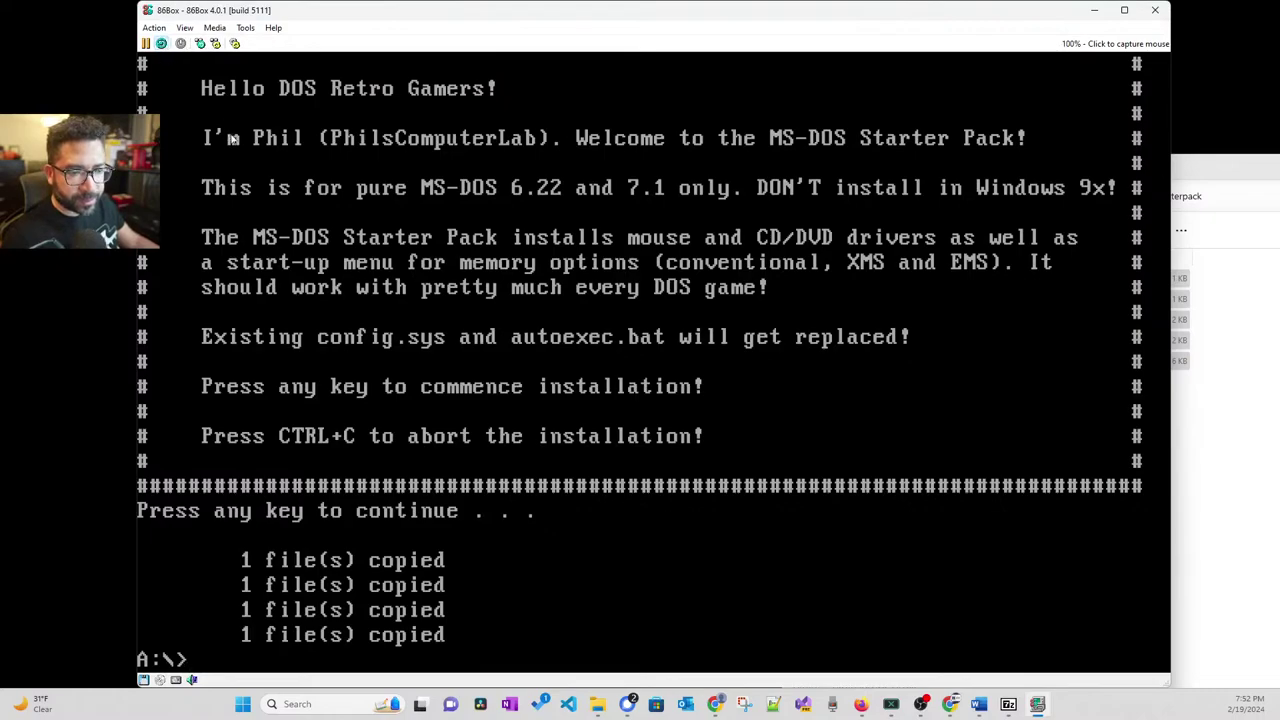
- Hard-reset the emulated PC and boot with MS-DOS 6.22 startup option 1
click(162, 45)
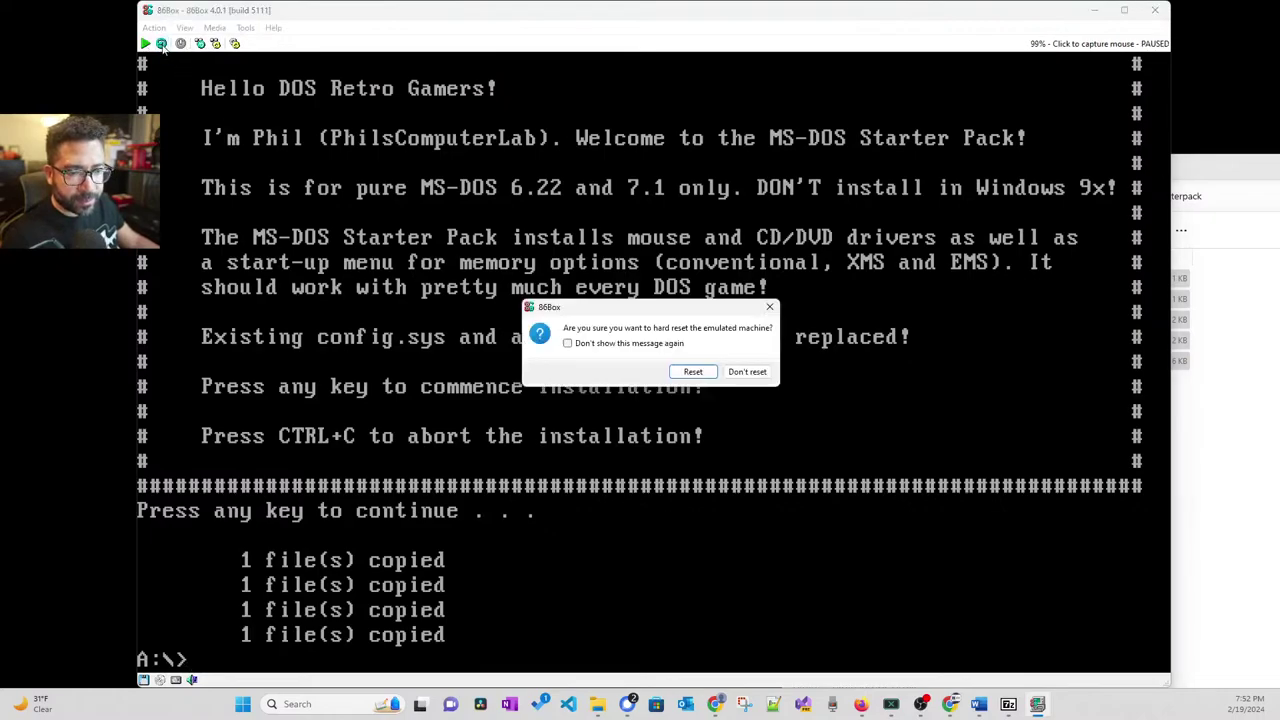
click(692, 372)
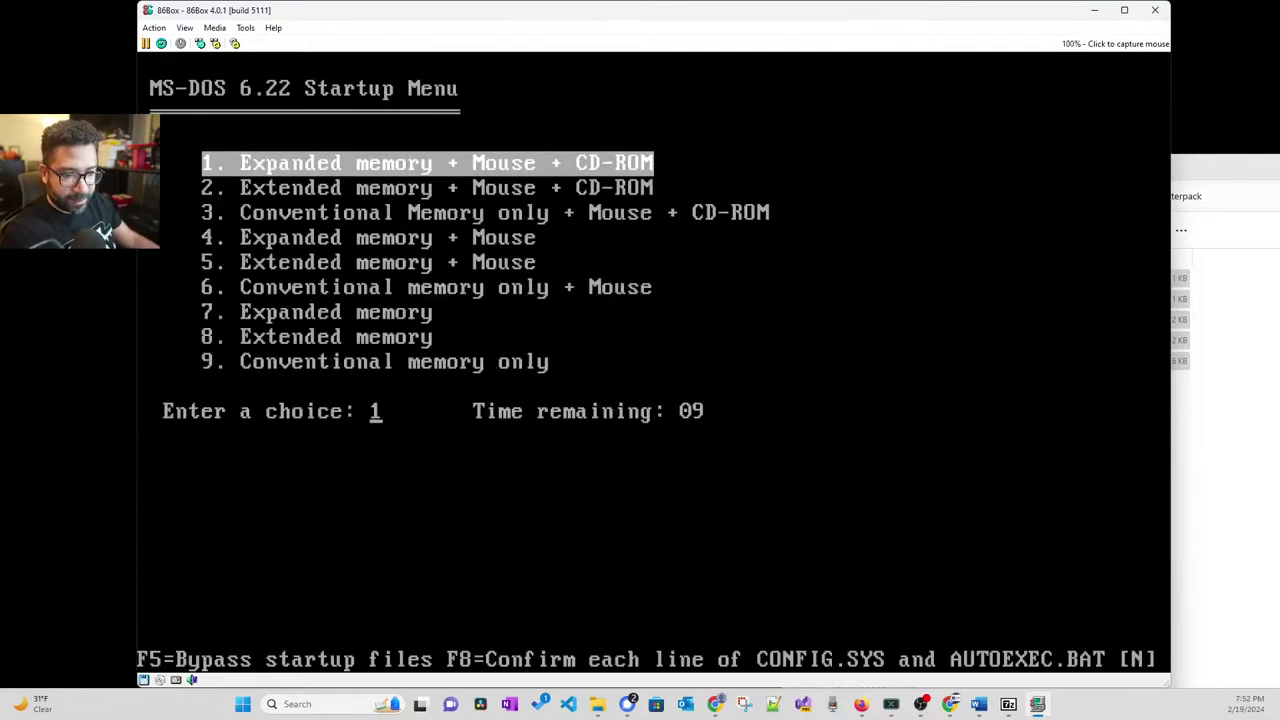
key(Down)
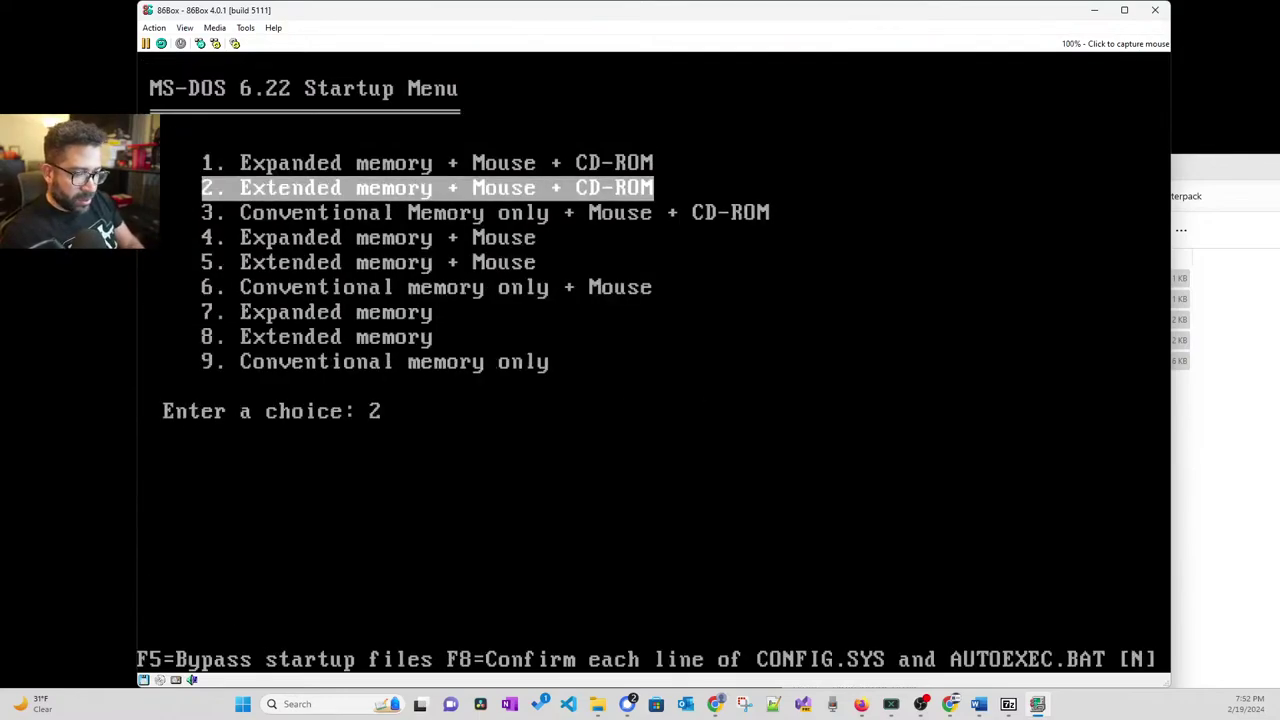
key(Up)
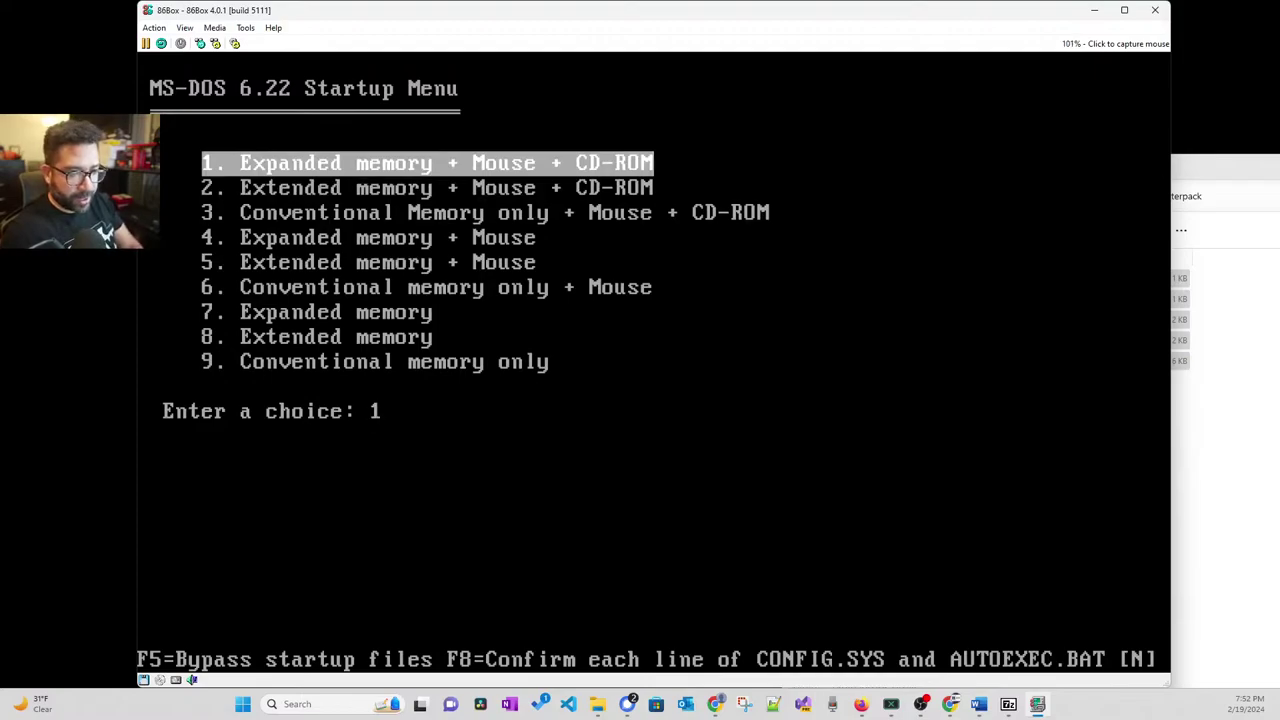
key(Return)
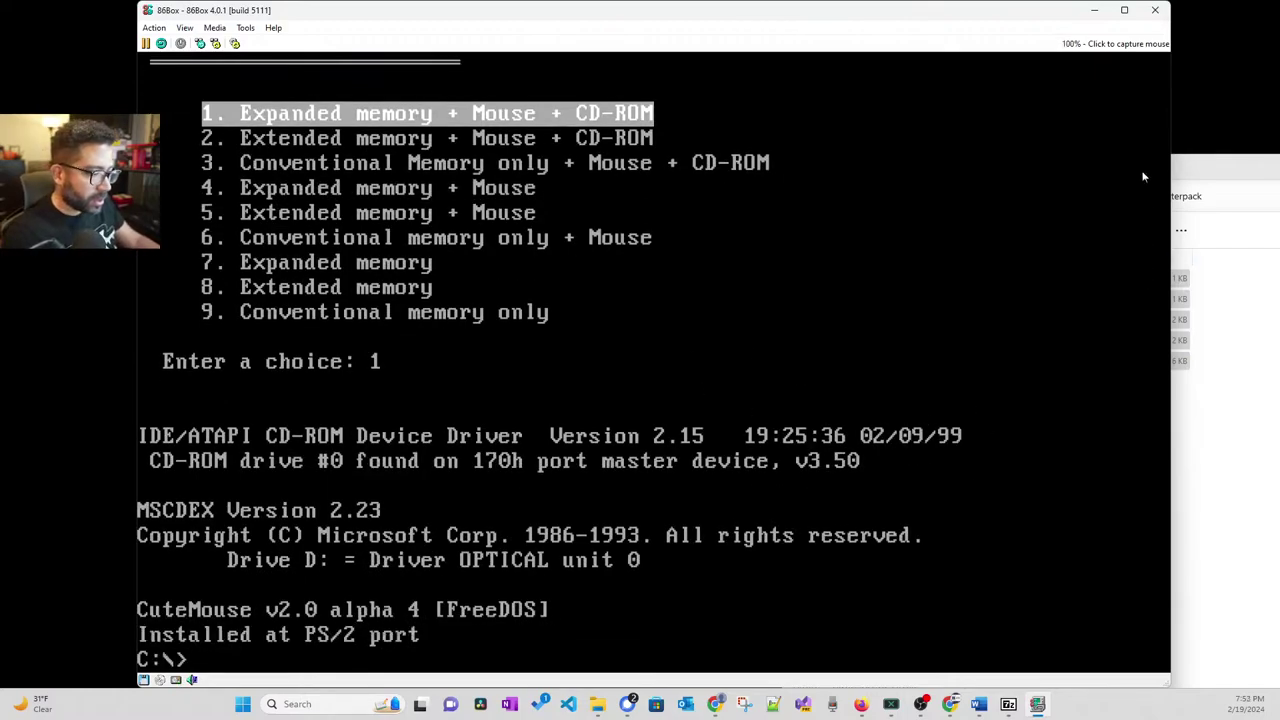
- Refocus the 86Box window and release the mouse from the emulator
click(1144, 177)
key(ctrl+a)
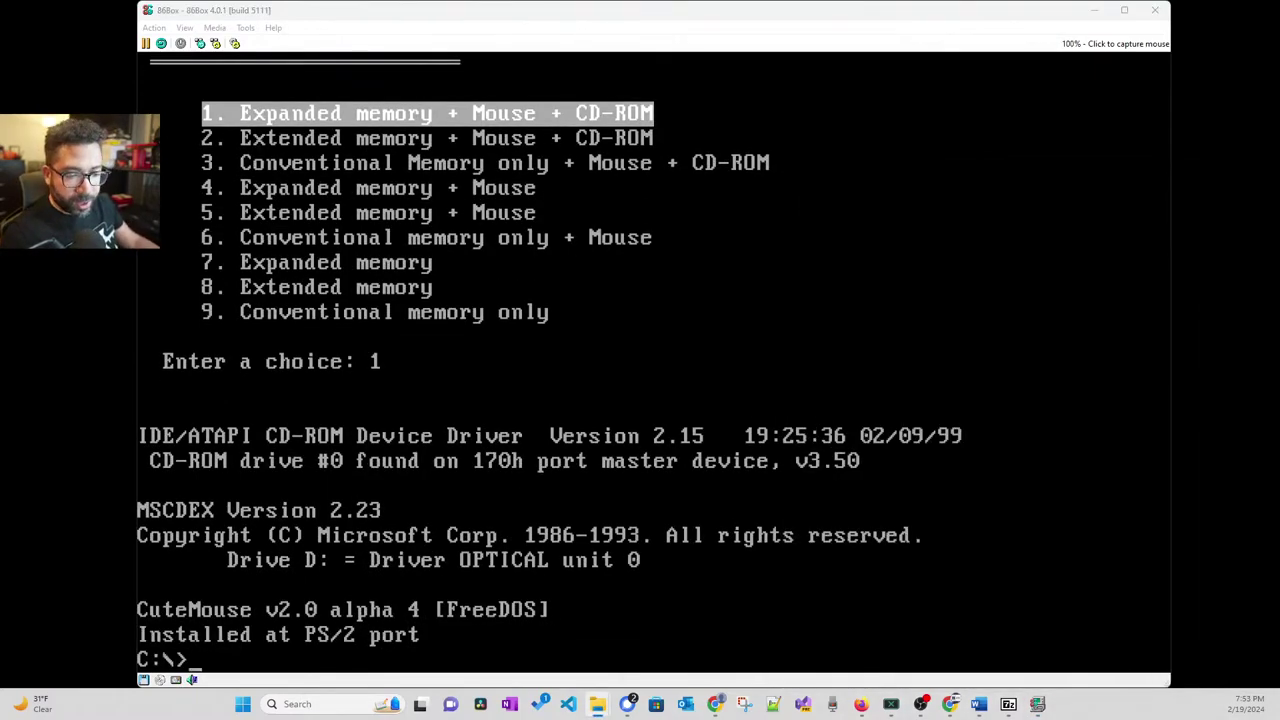
click(545, 28)
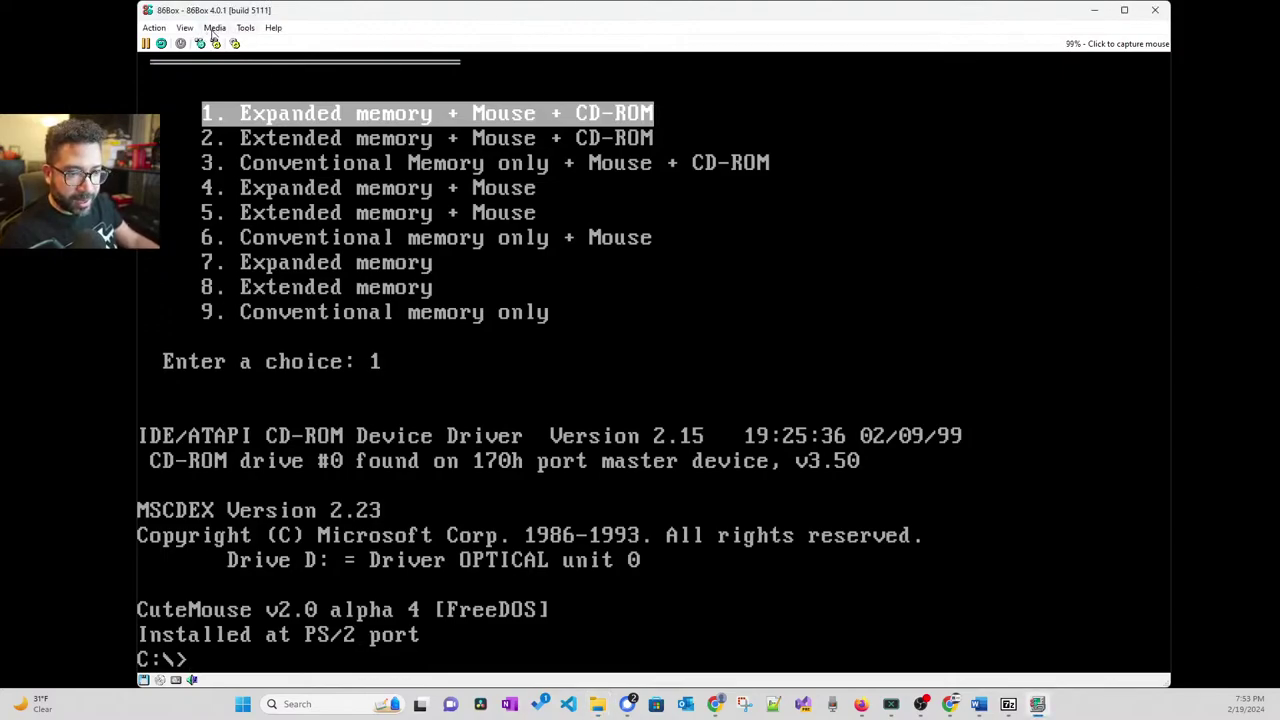
key(F8+F12)
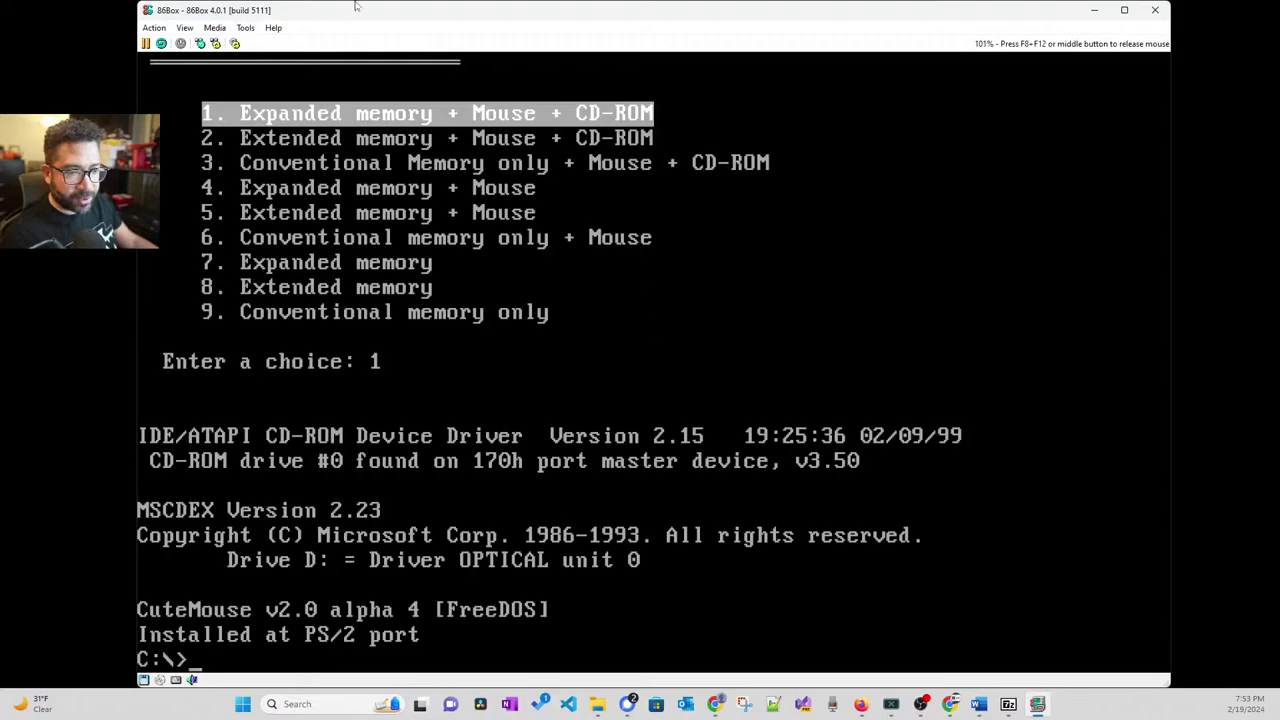
- Open the CD-ROM folder picker and browse into Software\Drivers and its CD-ROM subfolders
click(216, 28)
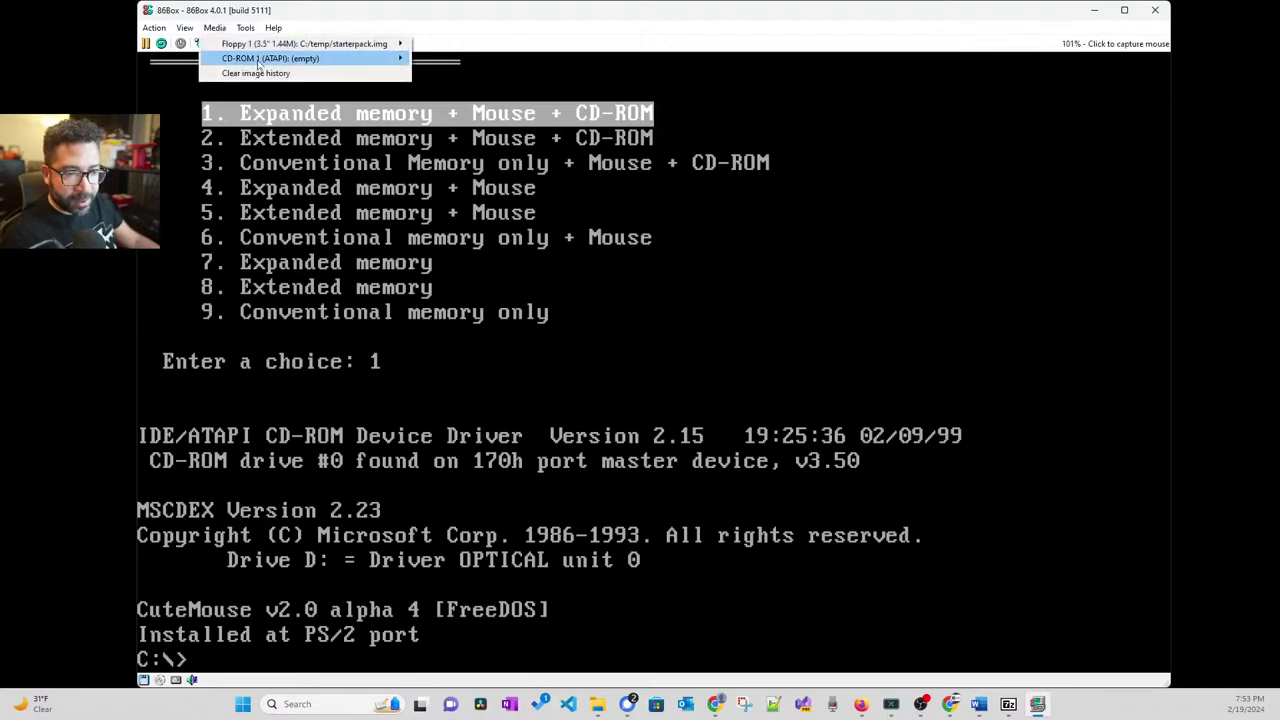
mouse_move(260, 60)
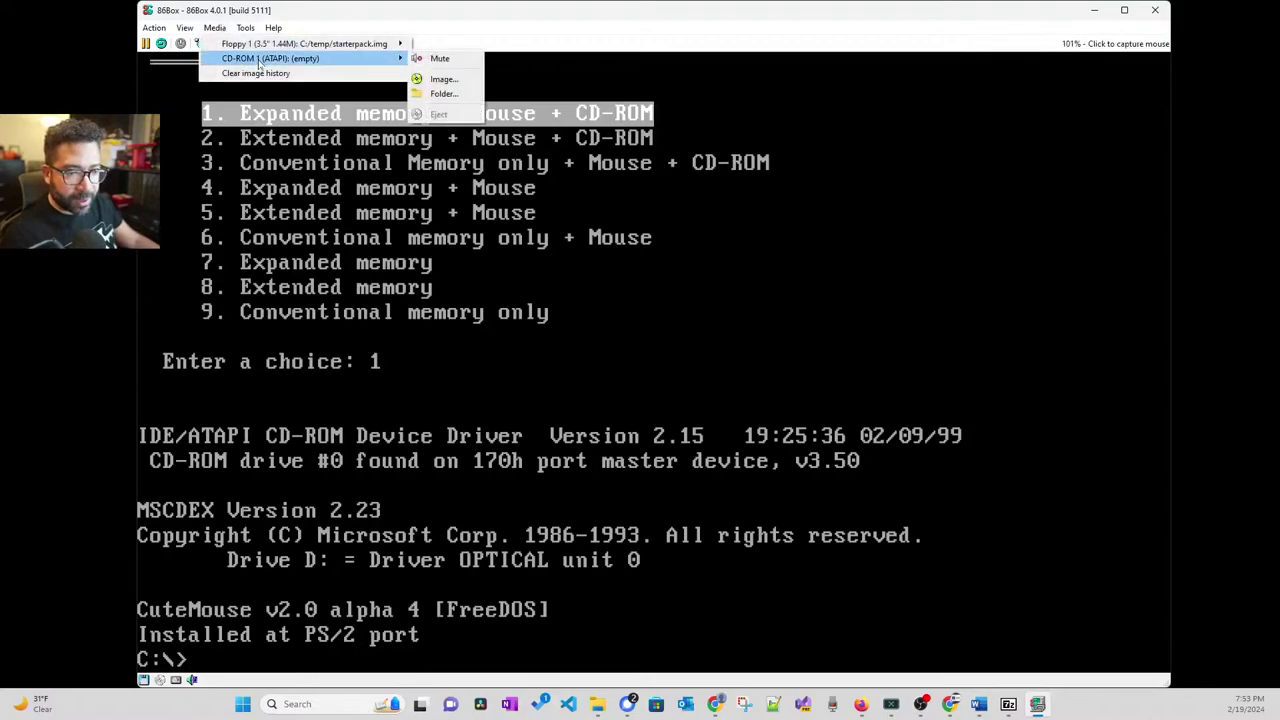
click(447, 96)
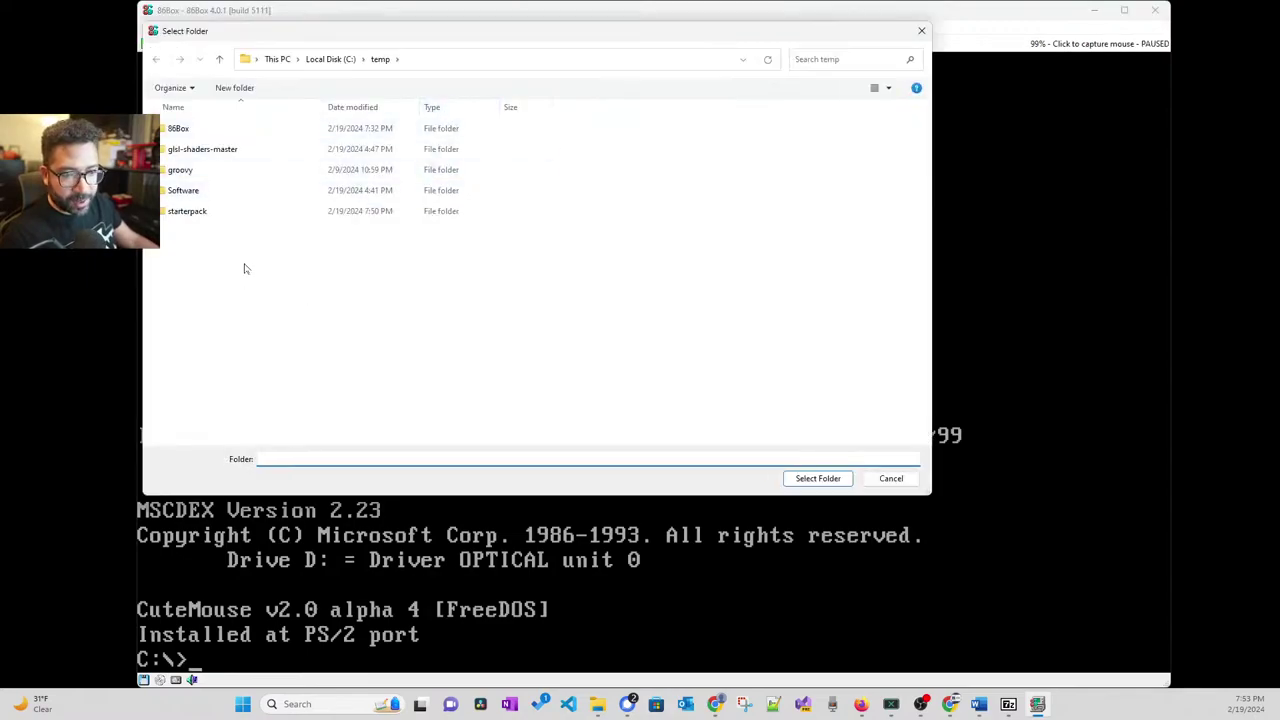
double_click(183, 190)
drag(507, 40, 752, 108)
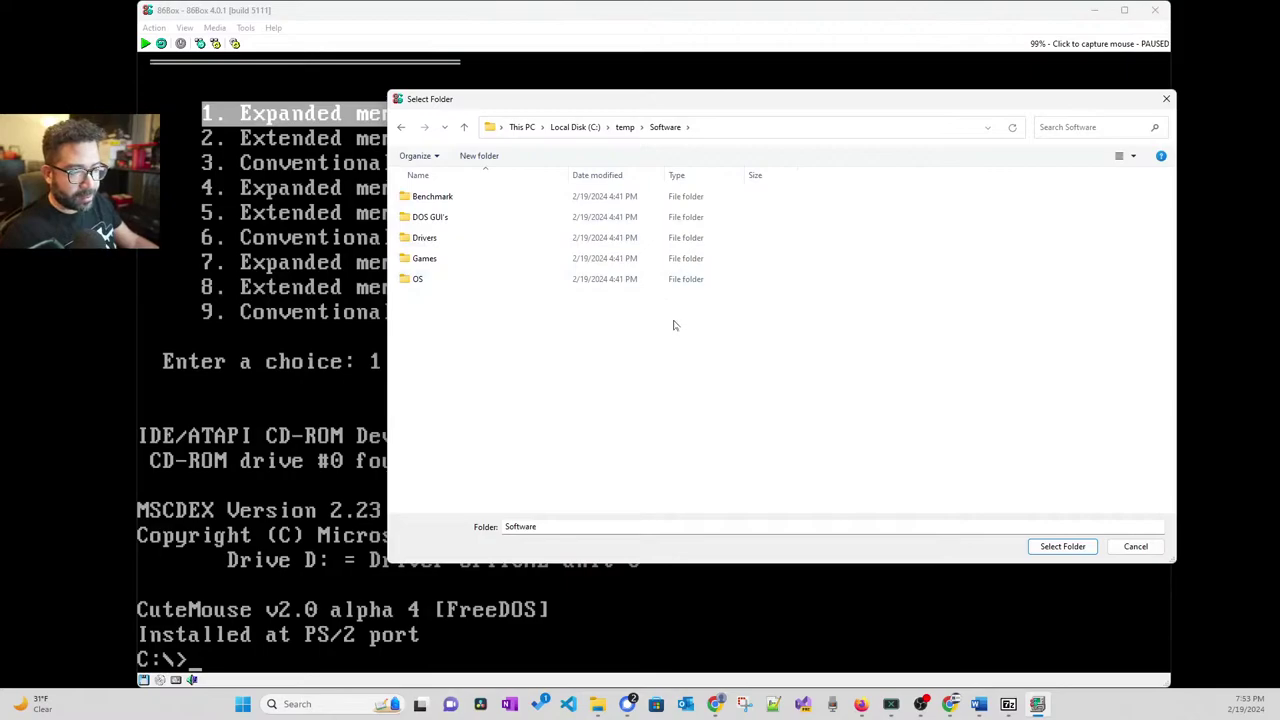
click(409, 243)
double_click(409, 243)
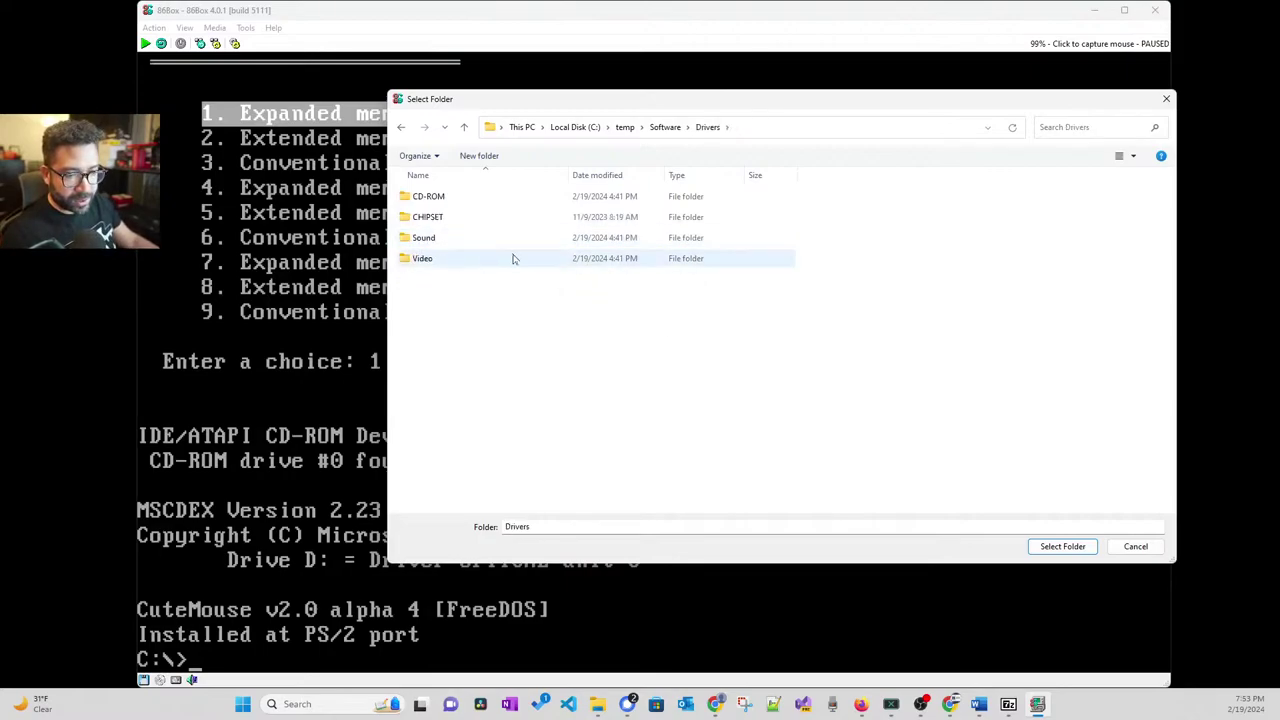
click(447, 200)
double_click(447, 200)
double_click(447, 200)
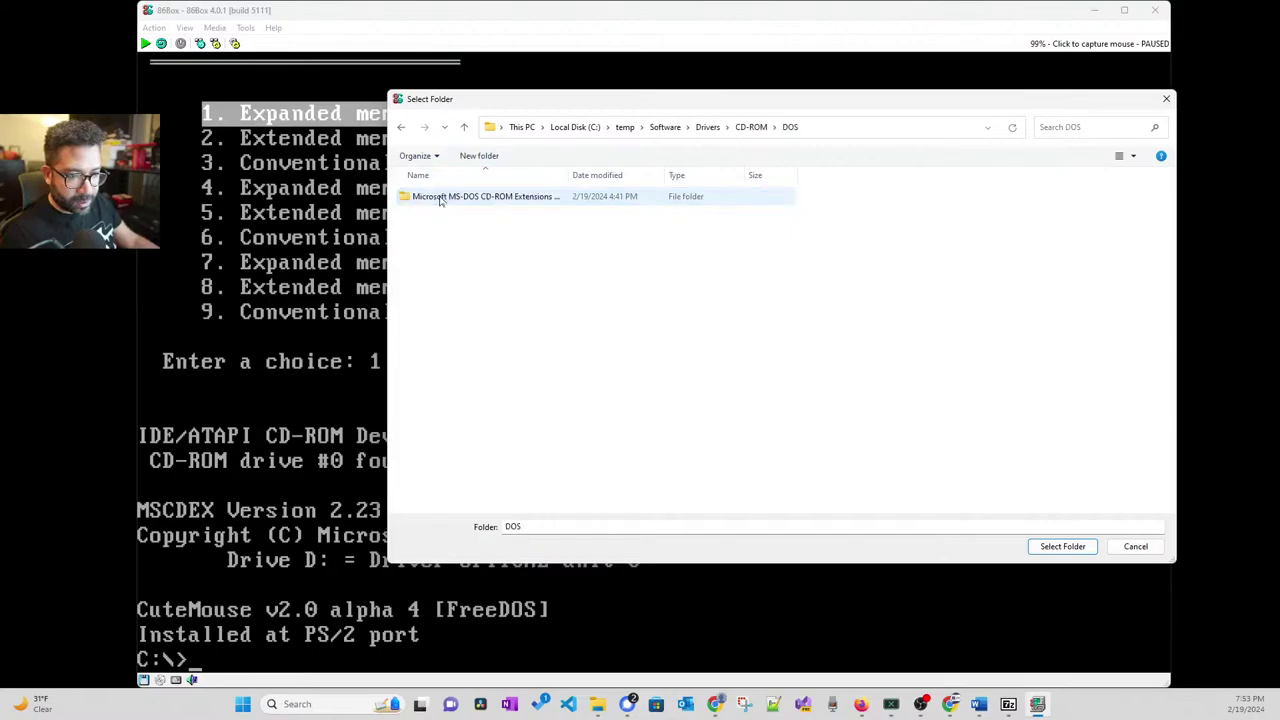
- Look through the Sound and Video driver folders, then mount C:\temp\Software\Drivers\Video as the CD-ROM
click(710, 127)
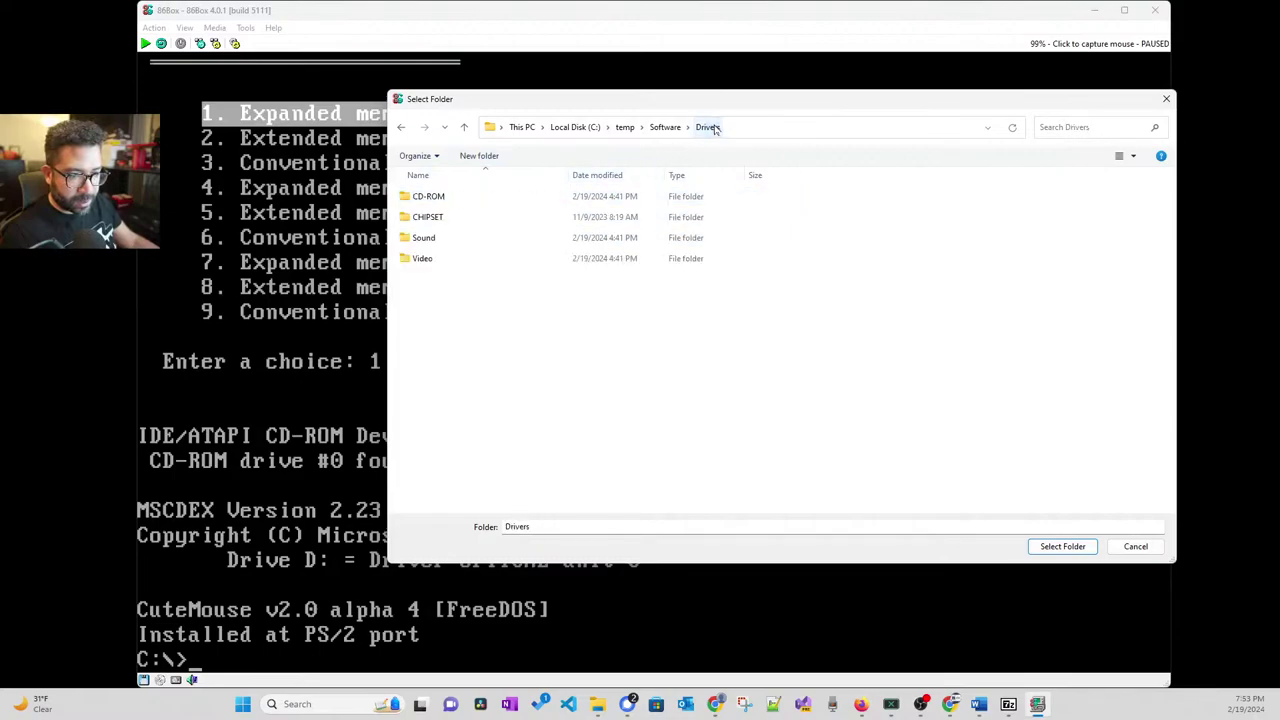
double_click(427, 240)
double_click(443, 238)
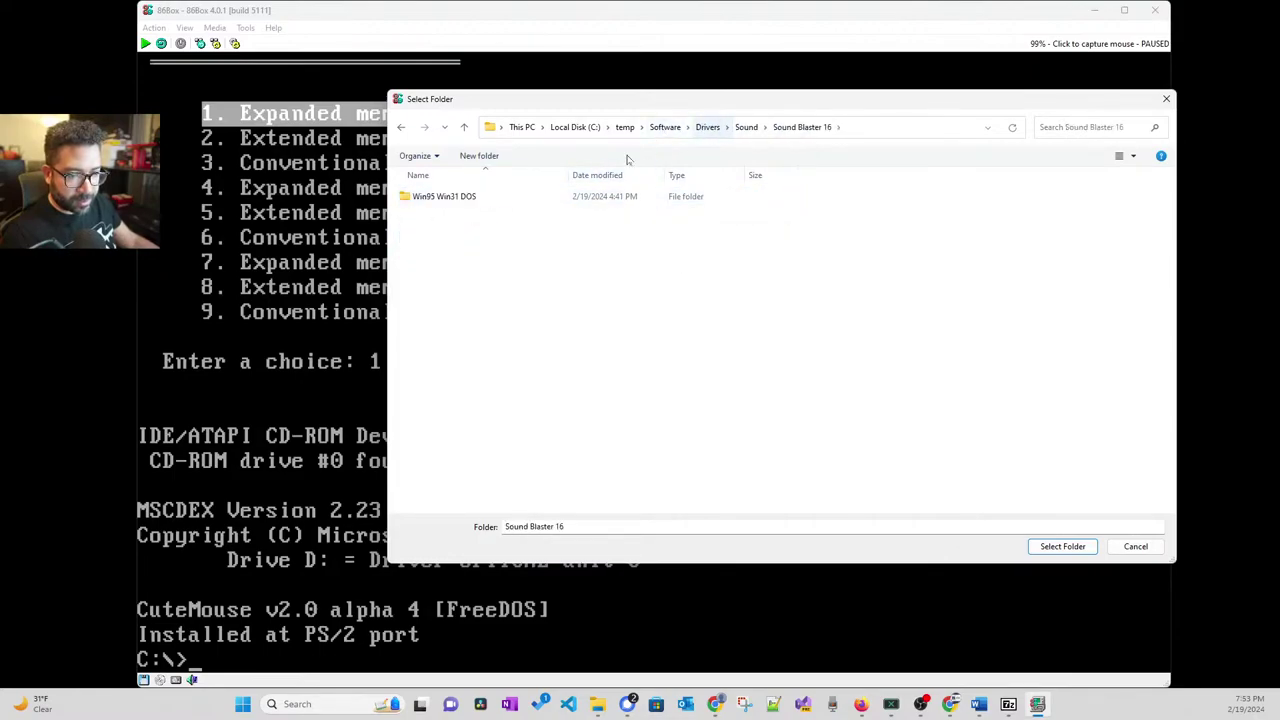
double_click(474, 196)
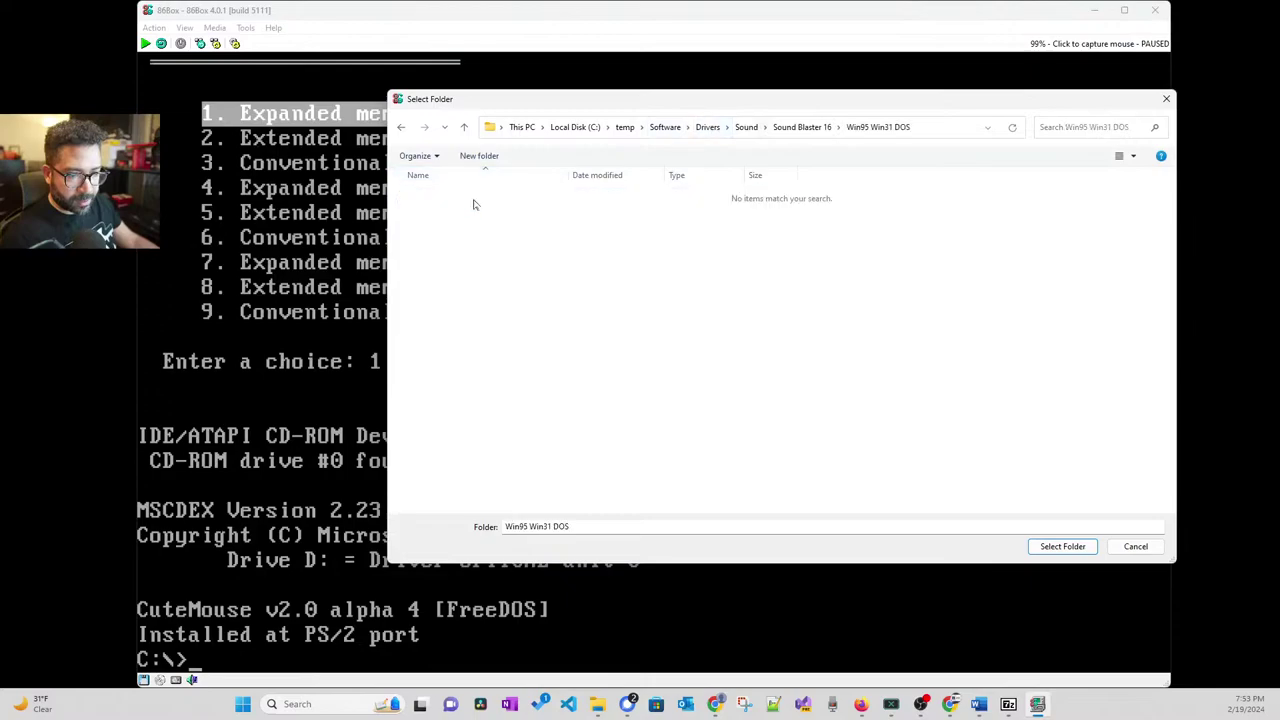
click(706, 128)
double_click(420, 258)
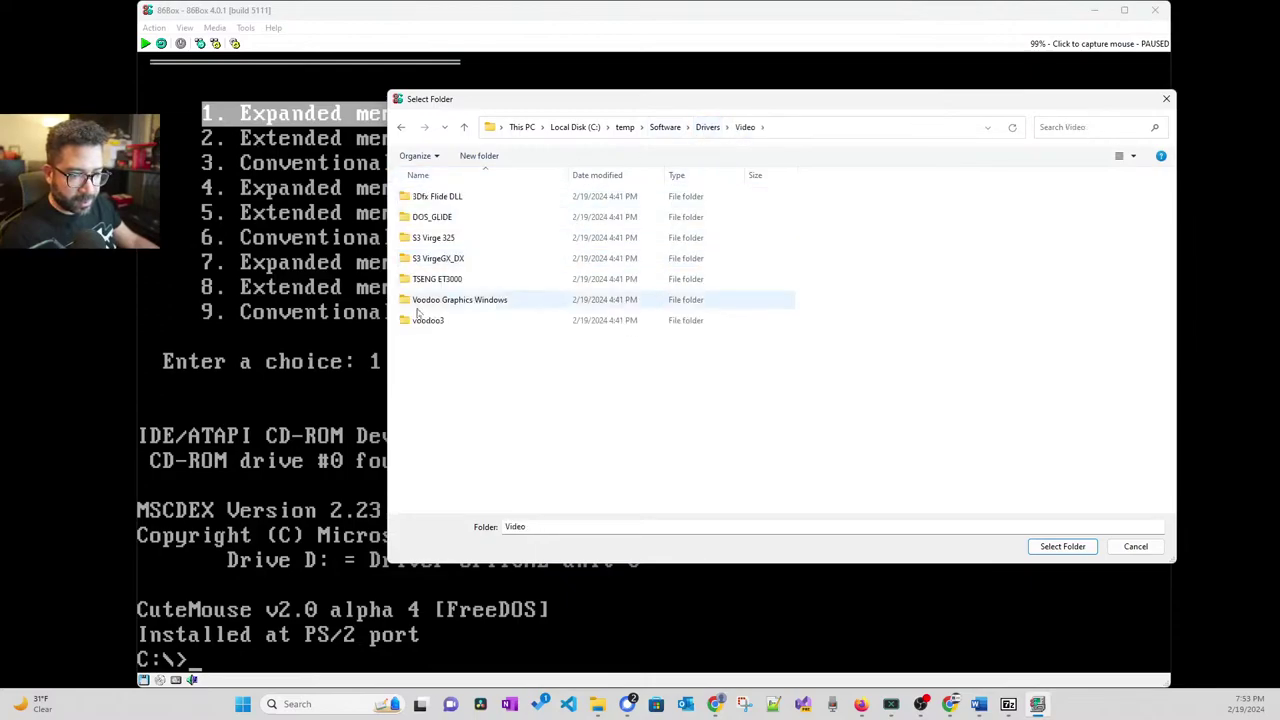
double_click(445, 300)
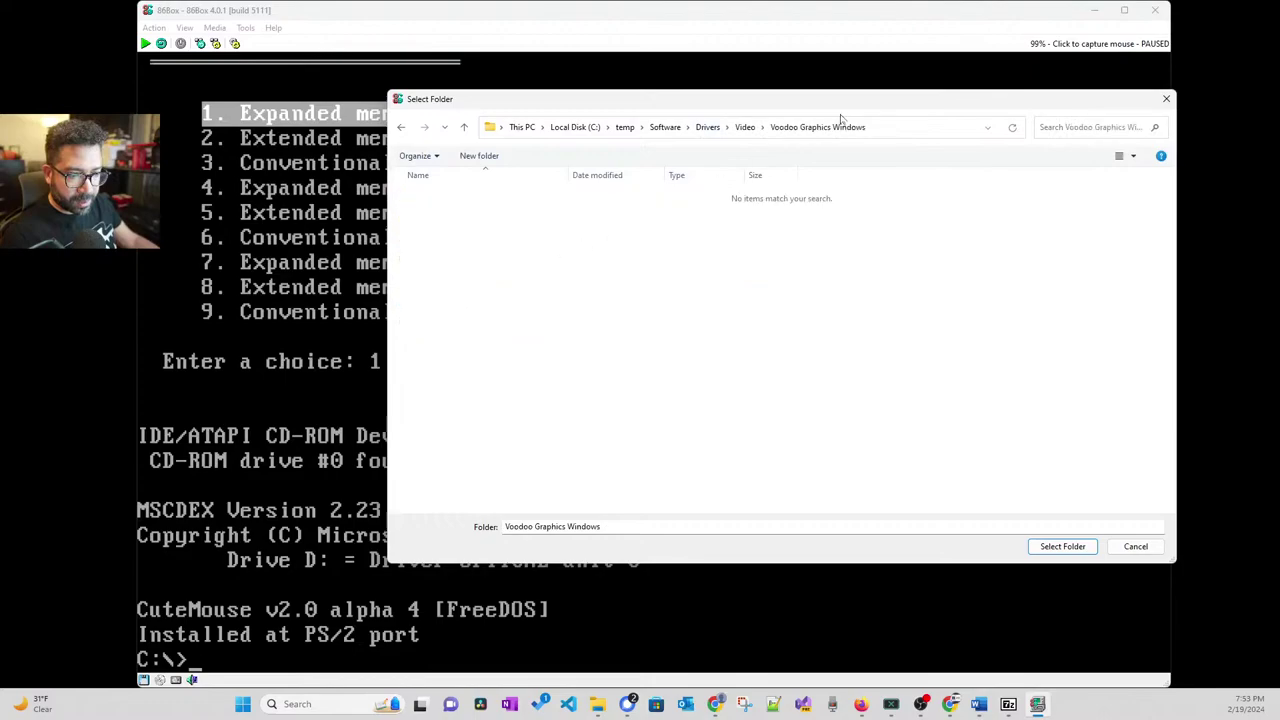
click(707, 127)
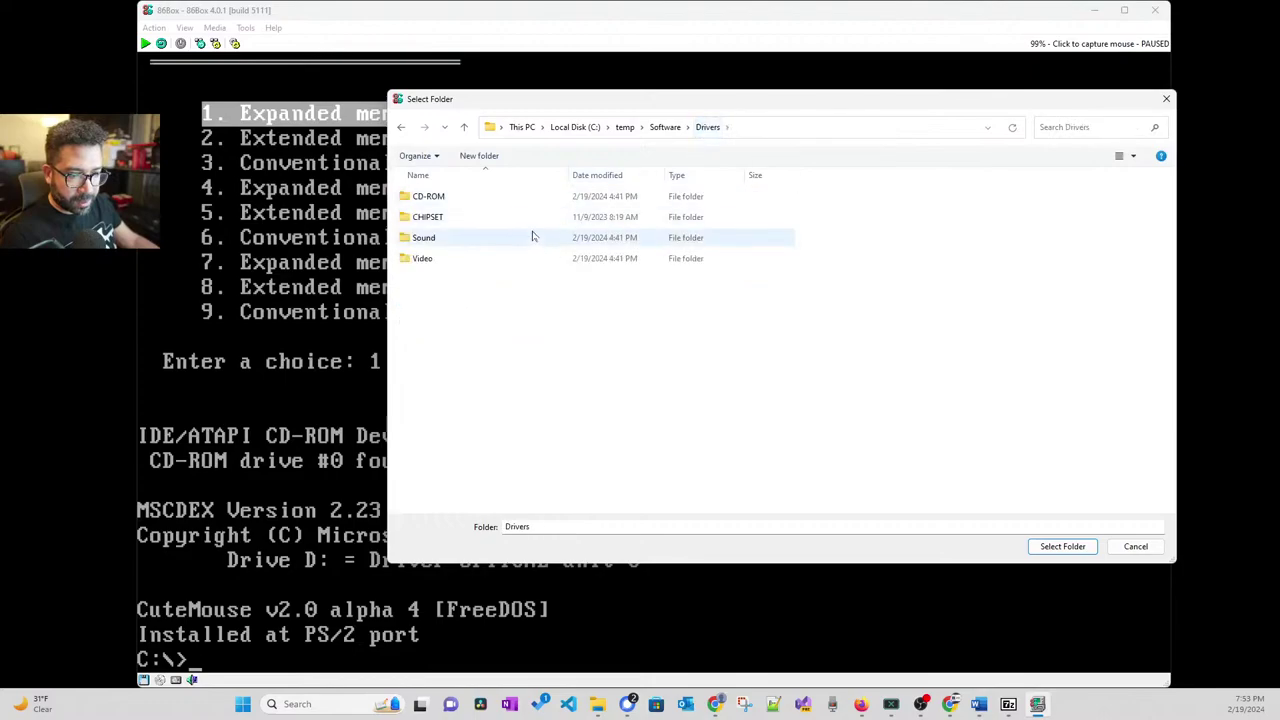
double_click(420, 258)
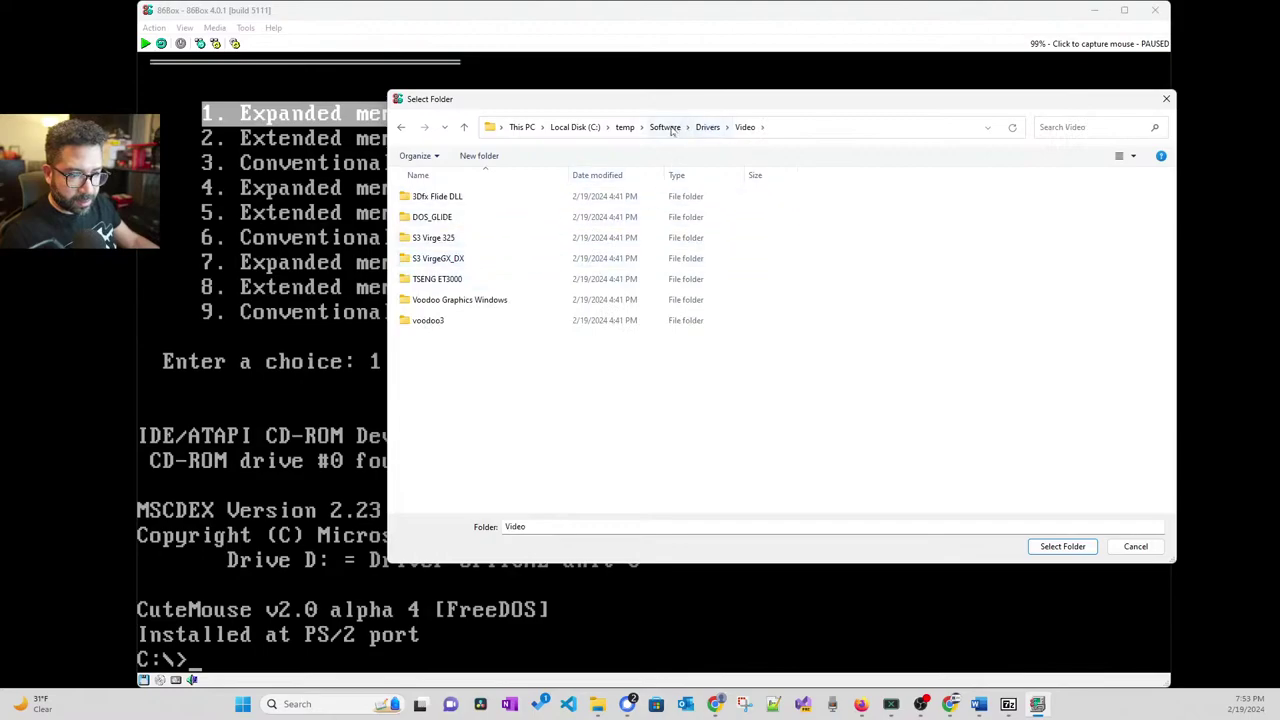
click(1062, 546)
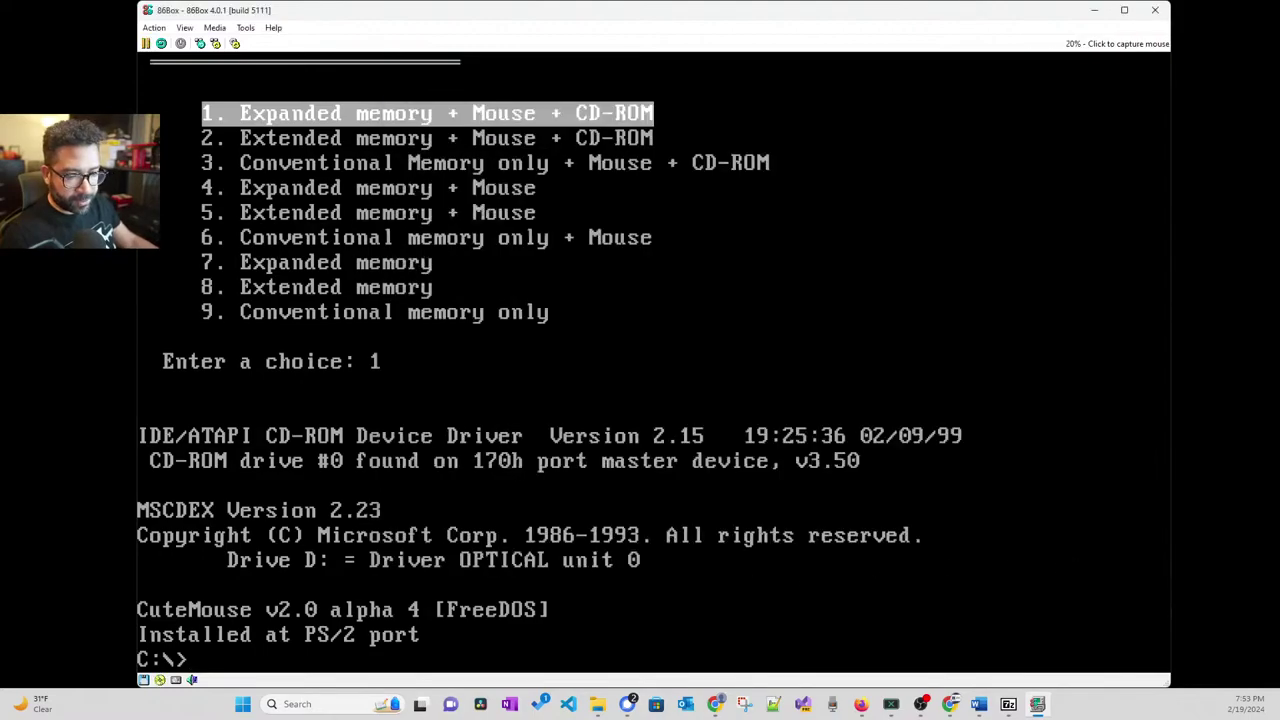
- Switch DOS to drive D:, list the VIDEO volume including DIRECTX7.EXE, then release the mouse
click(1062, 546)
text(d)
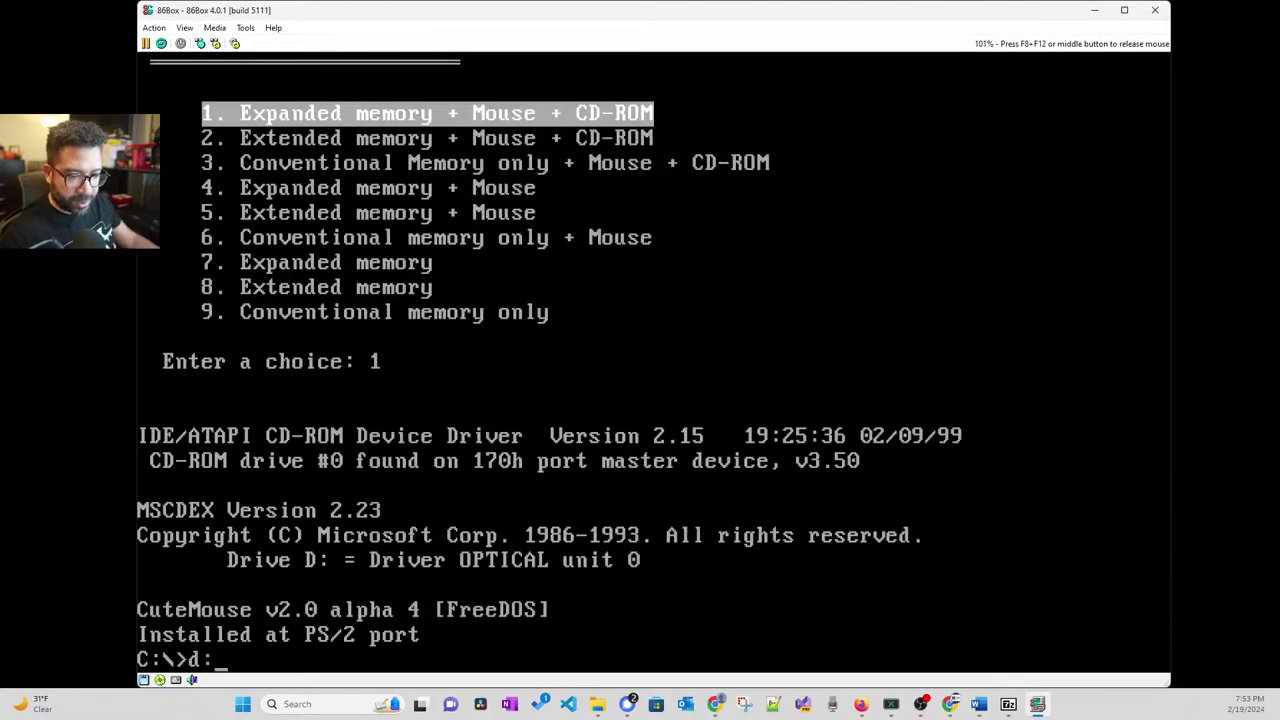
text(:)
key(Return)
text(dir)
key(Return)
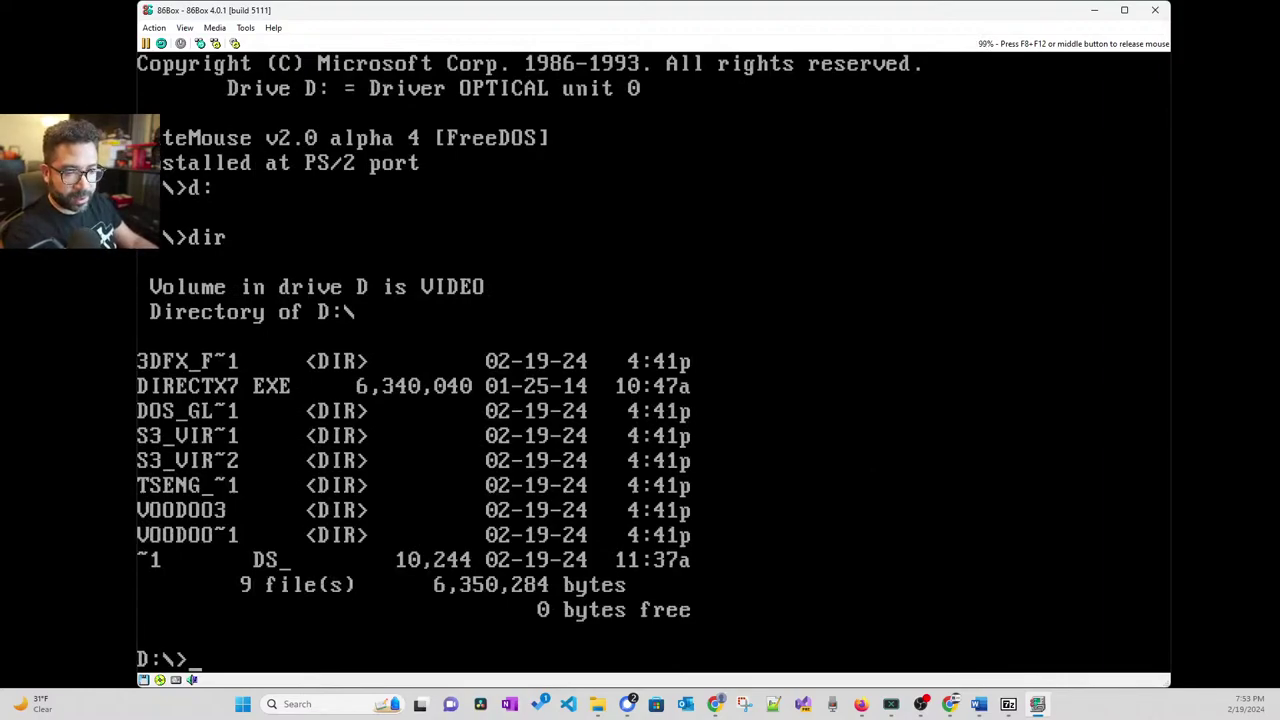
key(F8+F12)
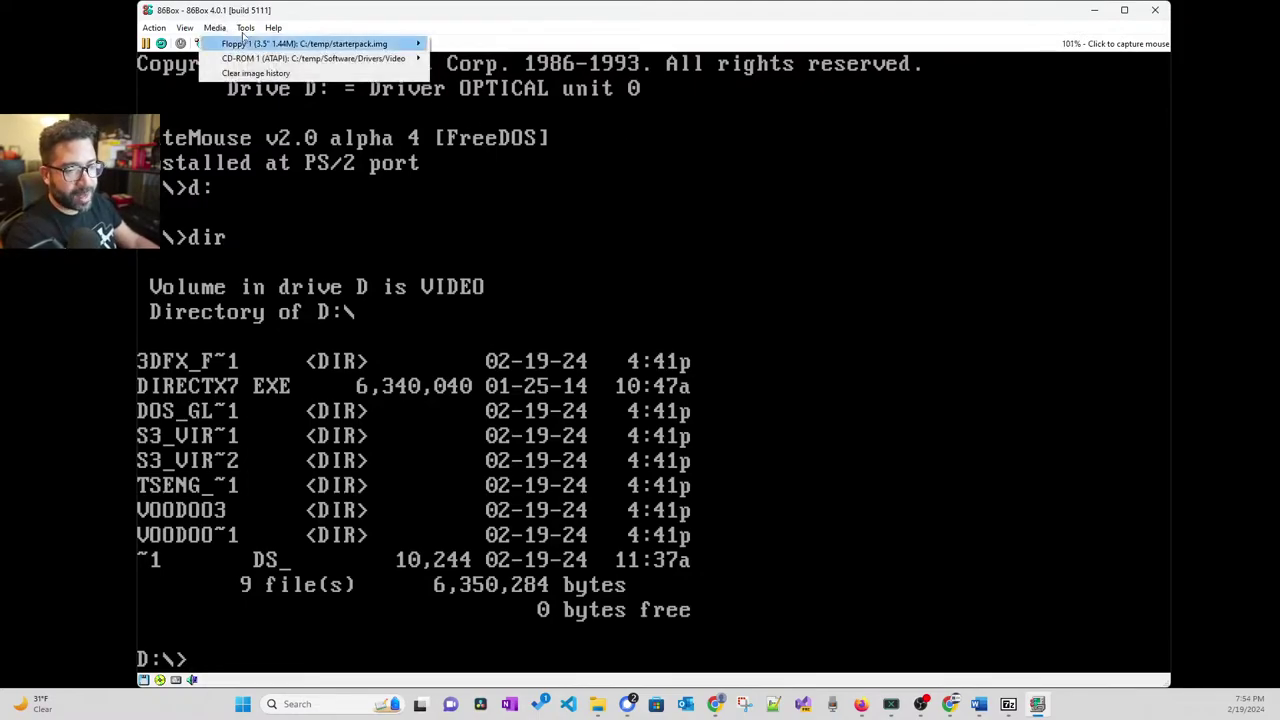
- Look at 86Box's option to choose a different CD-ROM host folder, then cancel without changing it
click(244, 28)
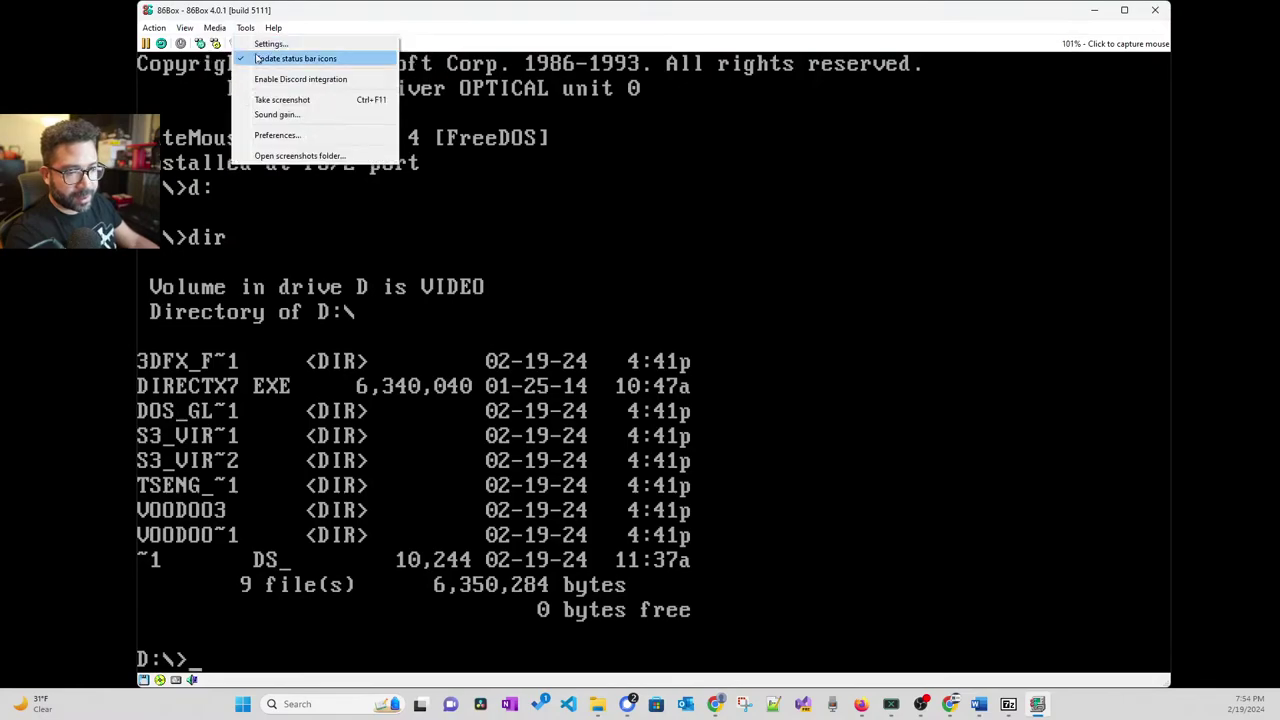
mouse_move(214, 28)
mouse_move(310, 58)
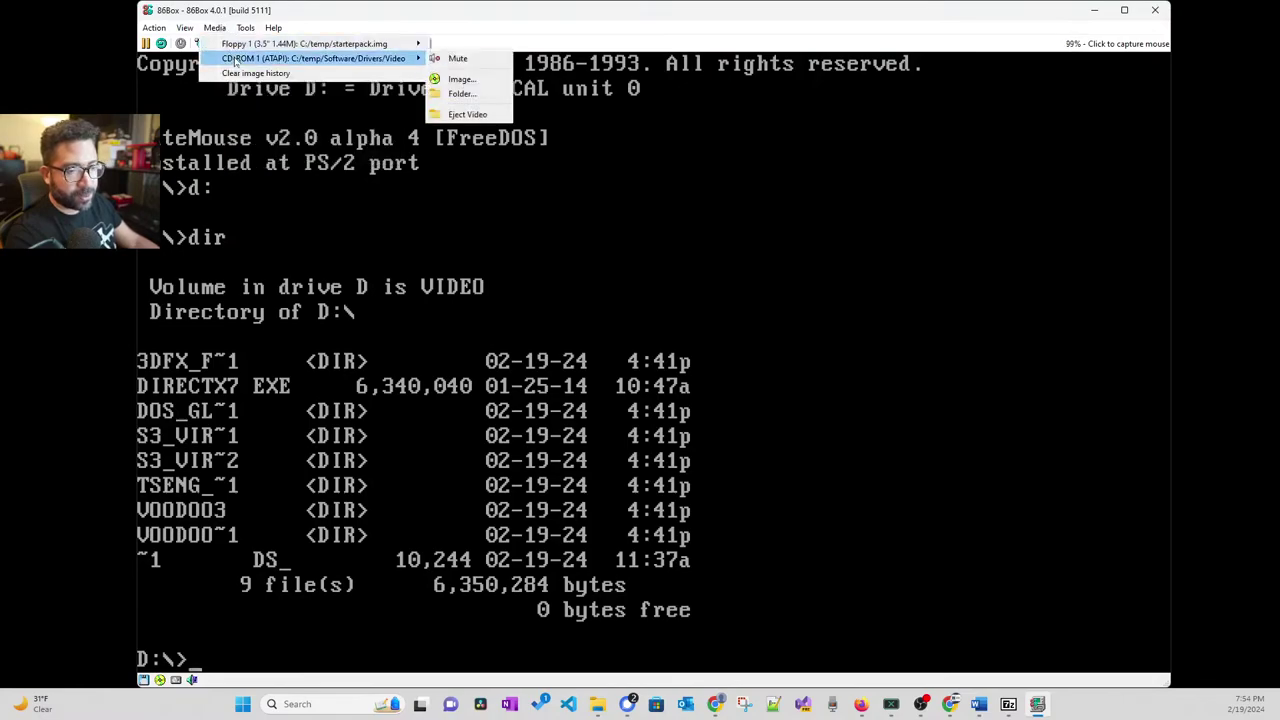
click(457, 88)
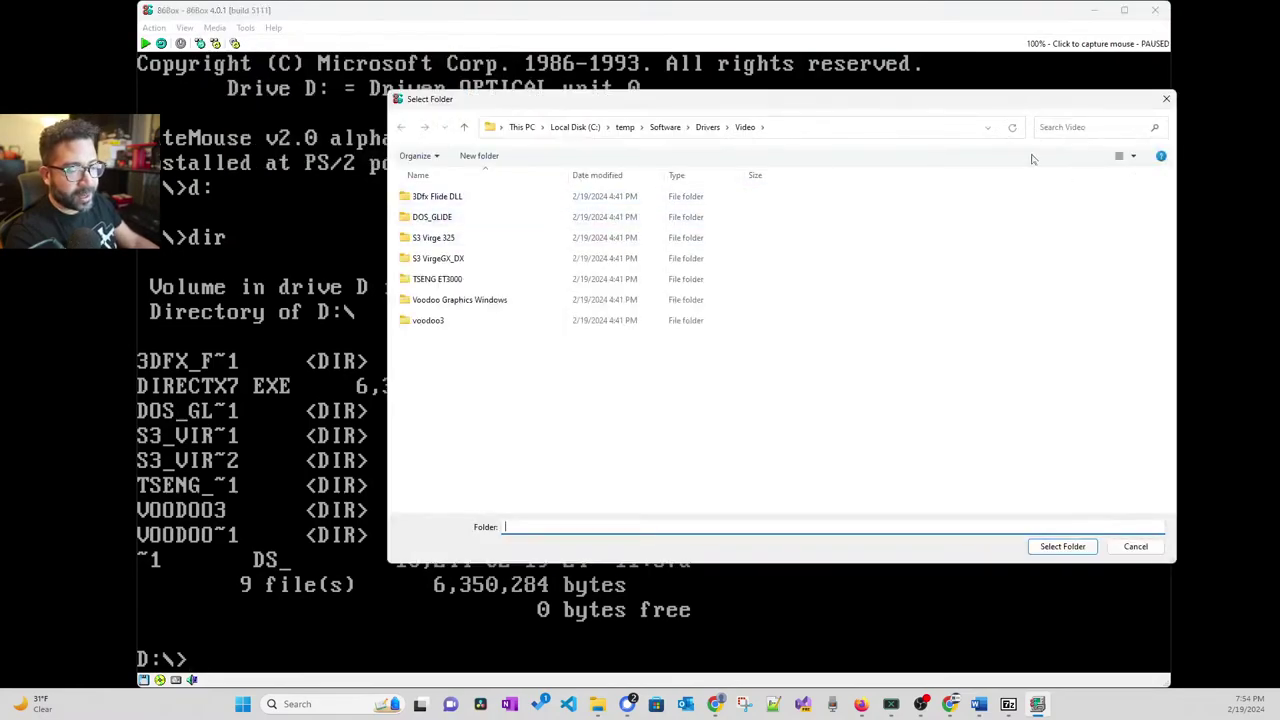
click(1134, 548)
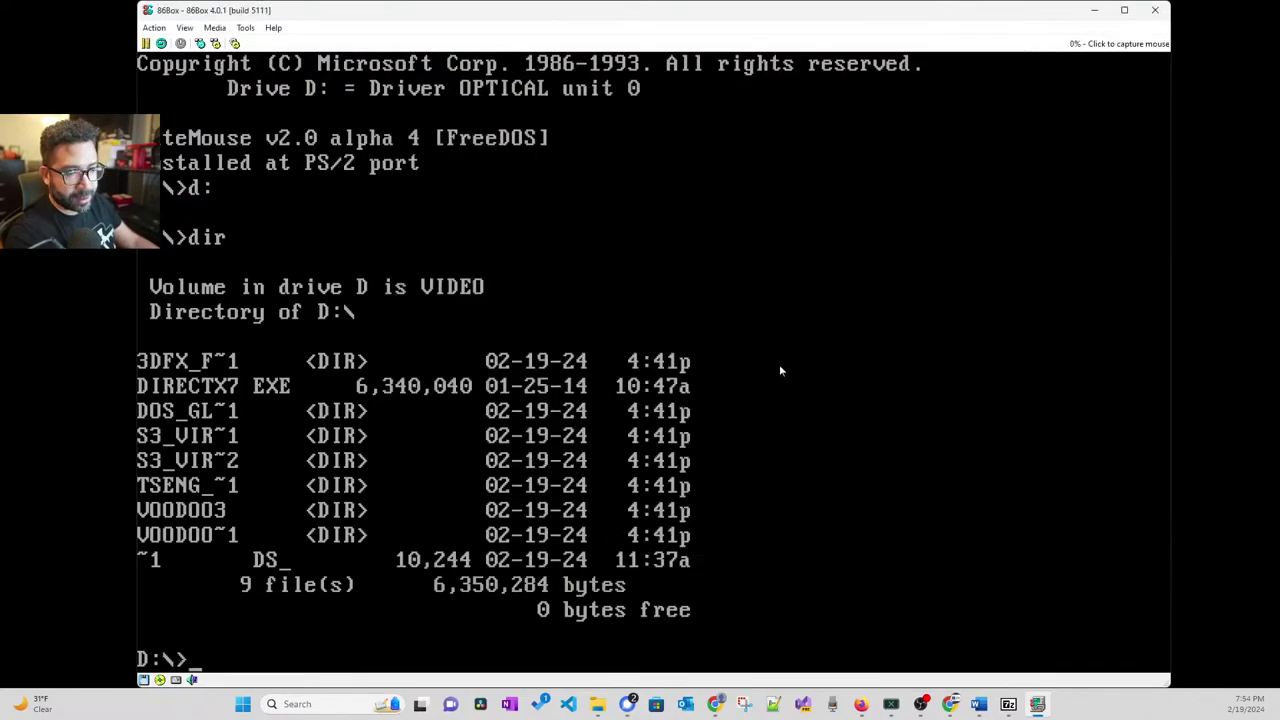
click(780, 369)
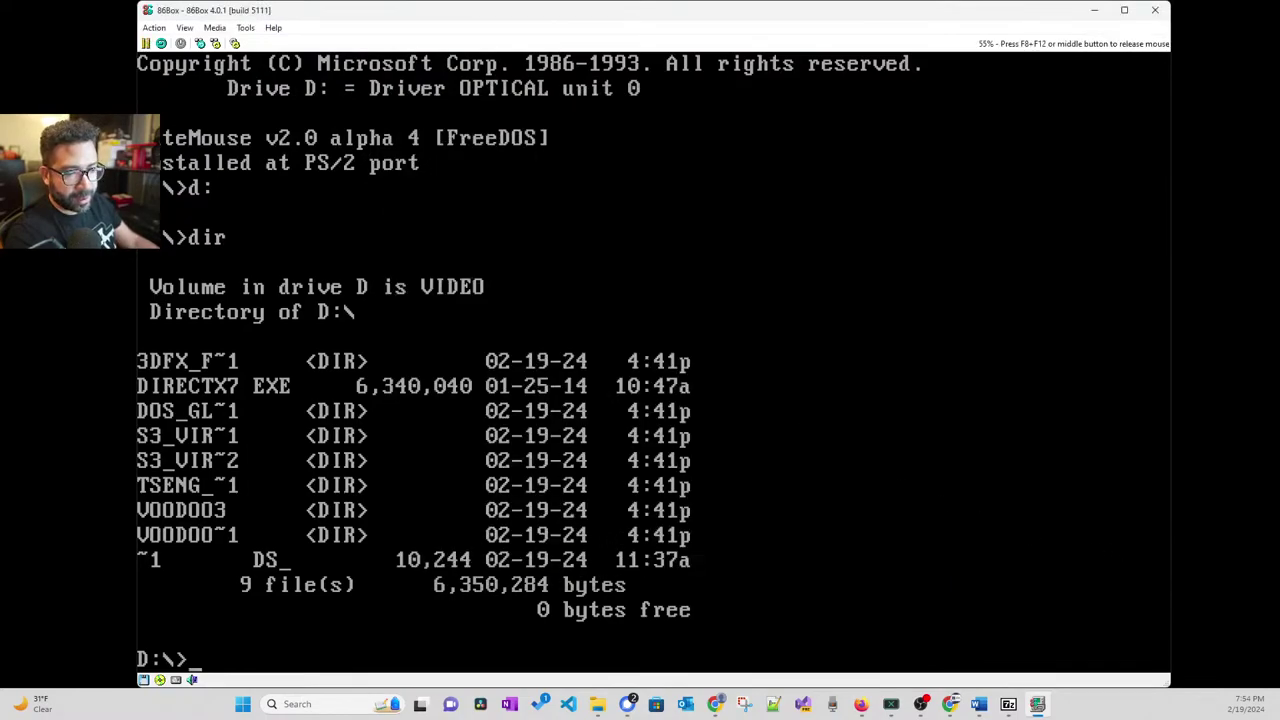
key(F8+F12)
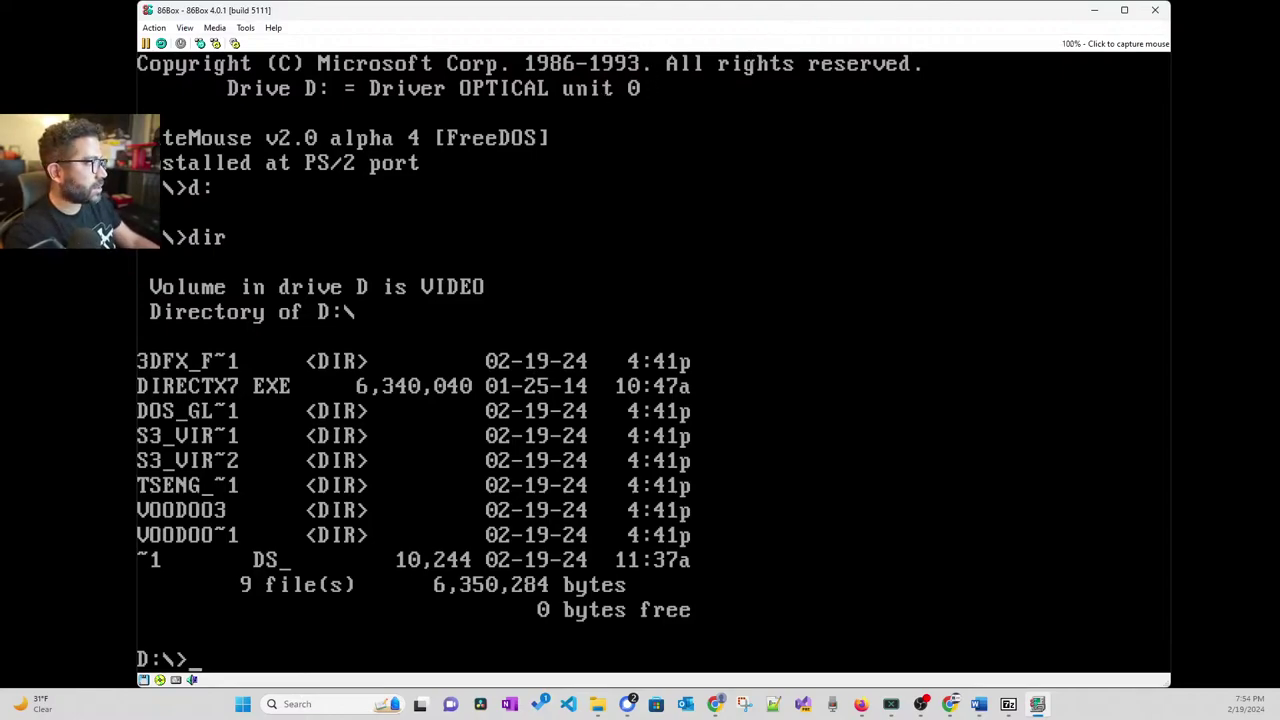
click(720, 437)
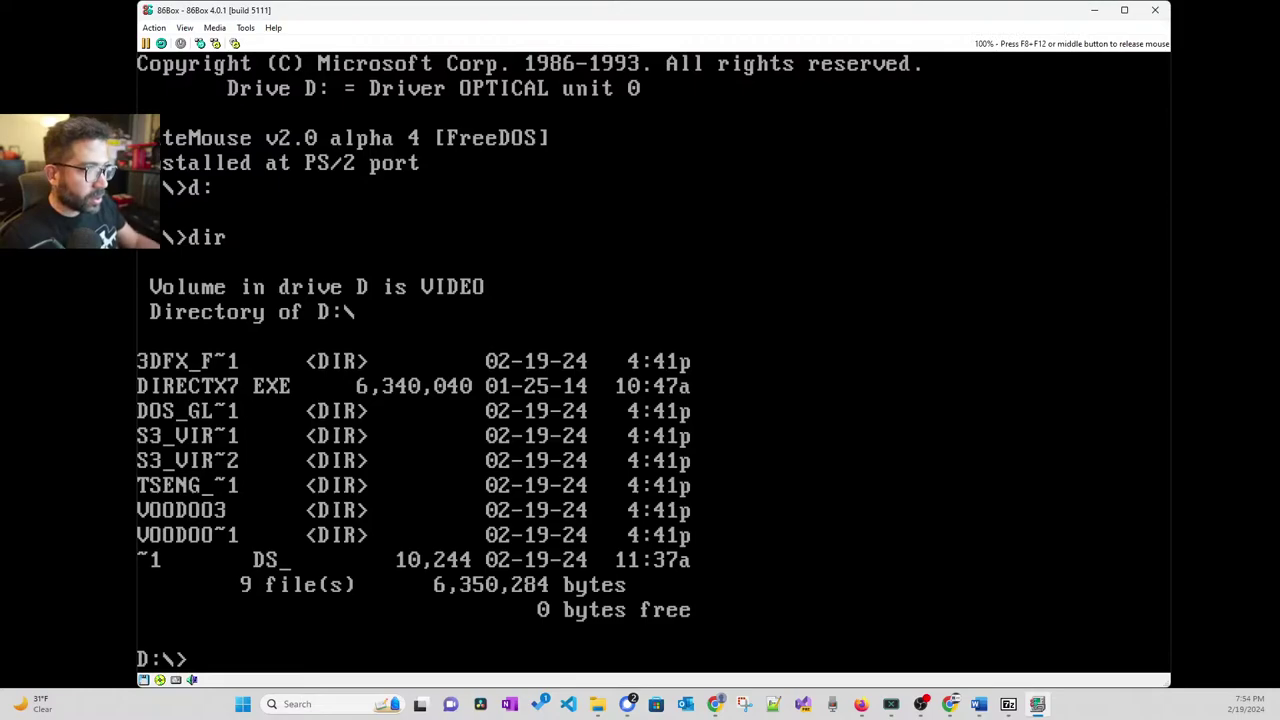
key(F8+F12)
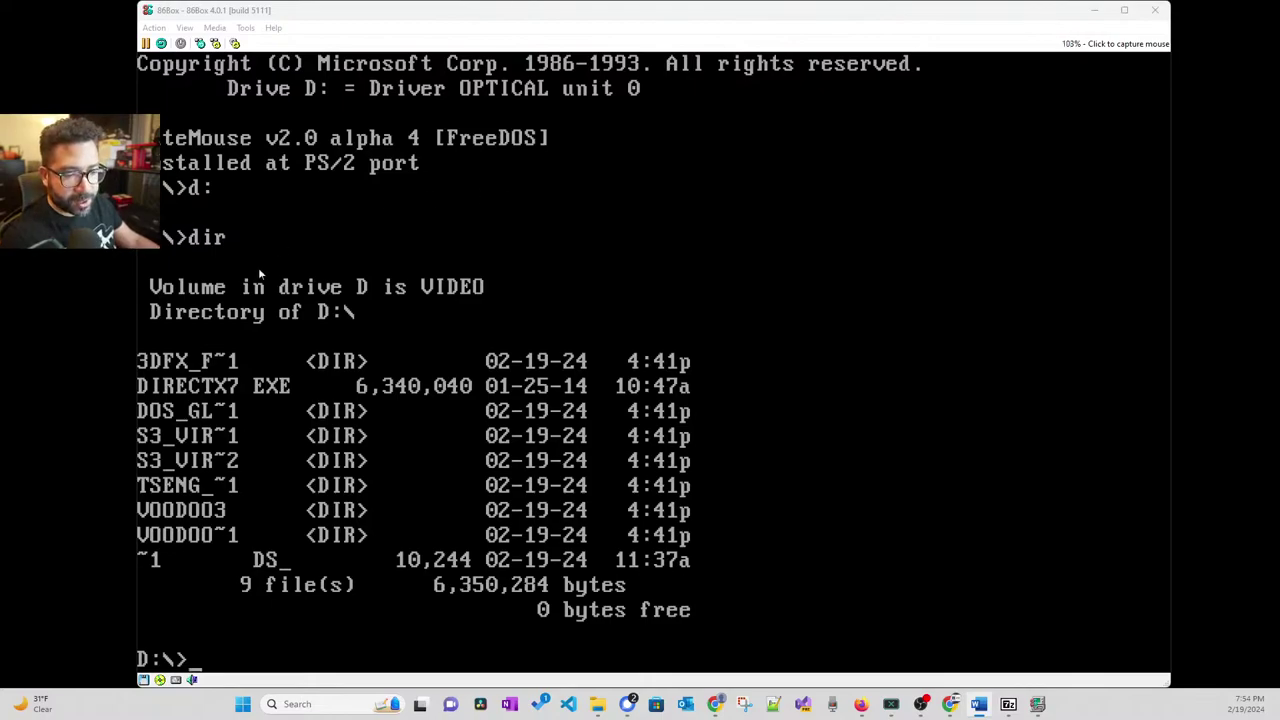
- Switch the emulated DOS prompt back to drive C: with 'c:'
click(765, 337)
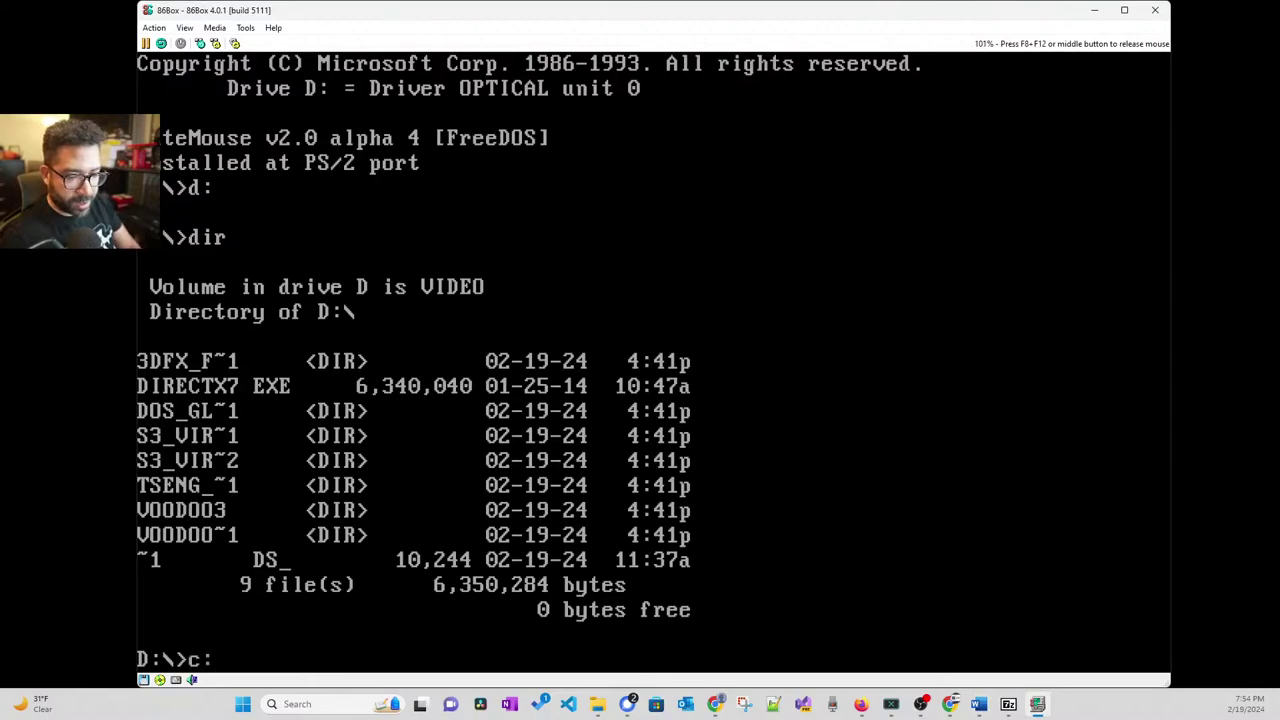
text(c:)
key(Return)
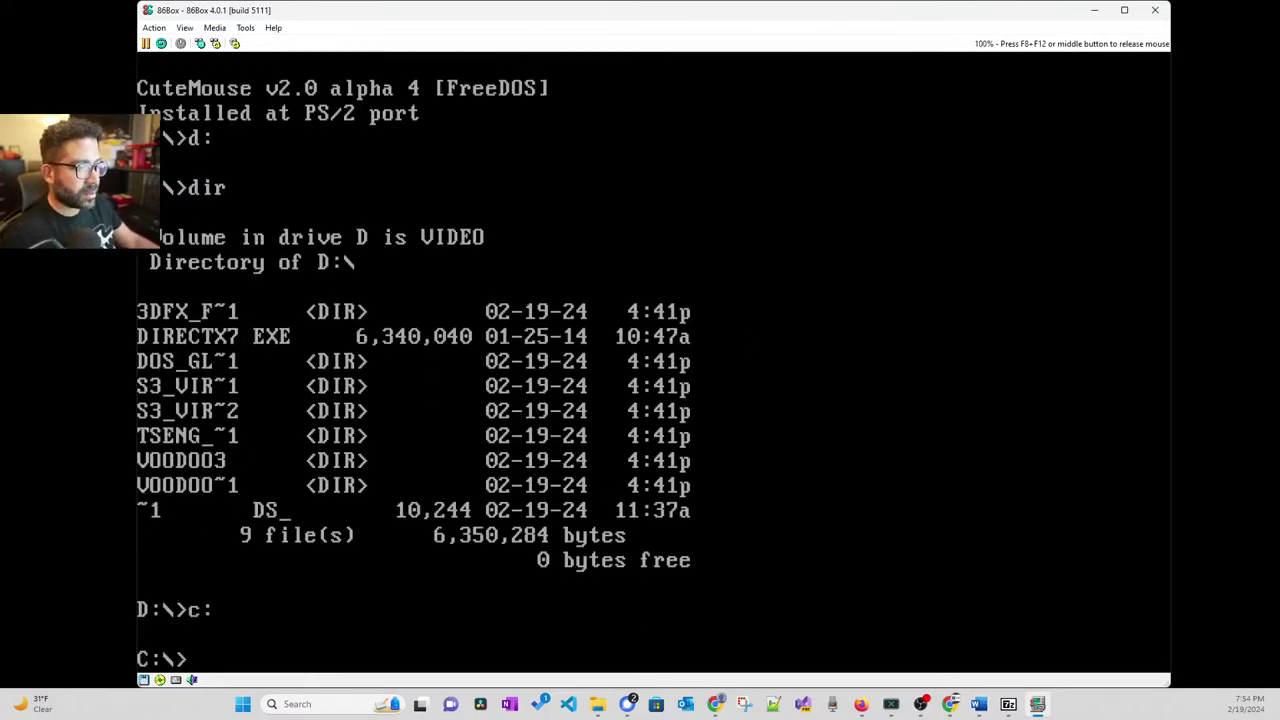
key(F8+F12)
- In File Explorer, browse Drivers to Sound\Sound Blaster 16\Win95 Win31 DOS
click(240, 28)
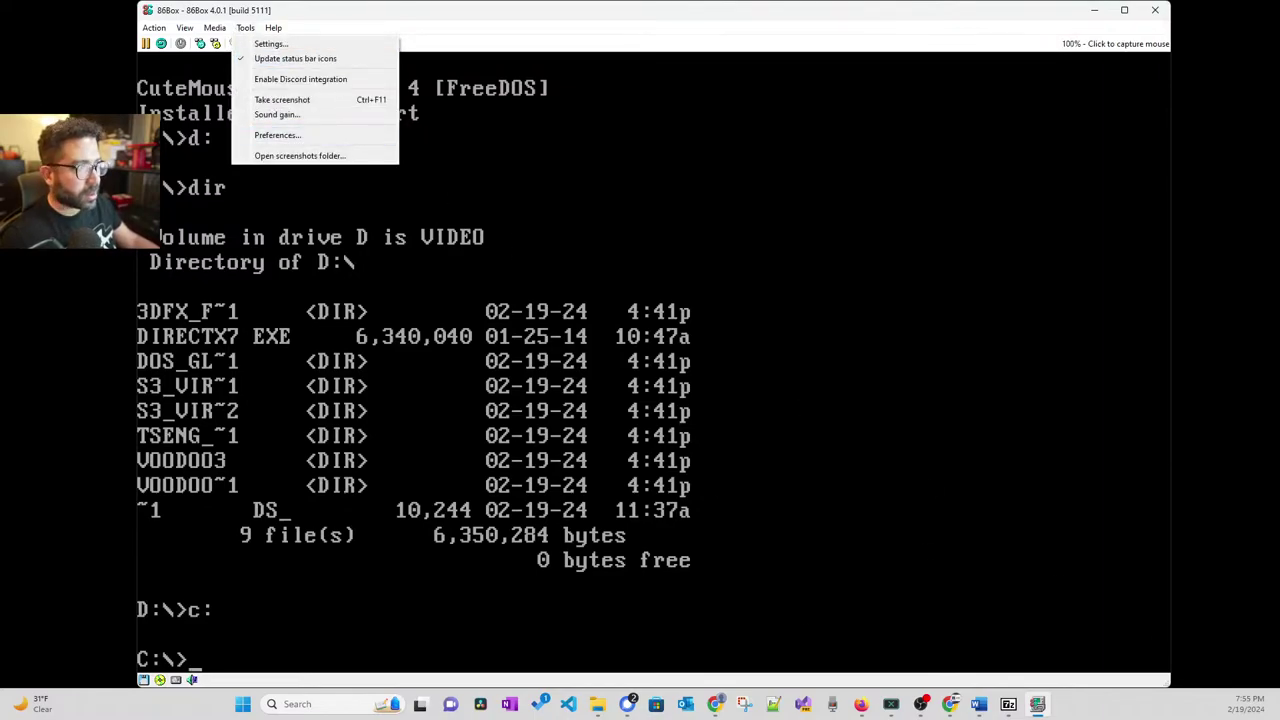
key(alt+Tab)
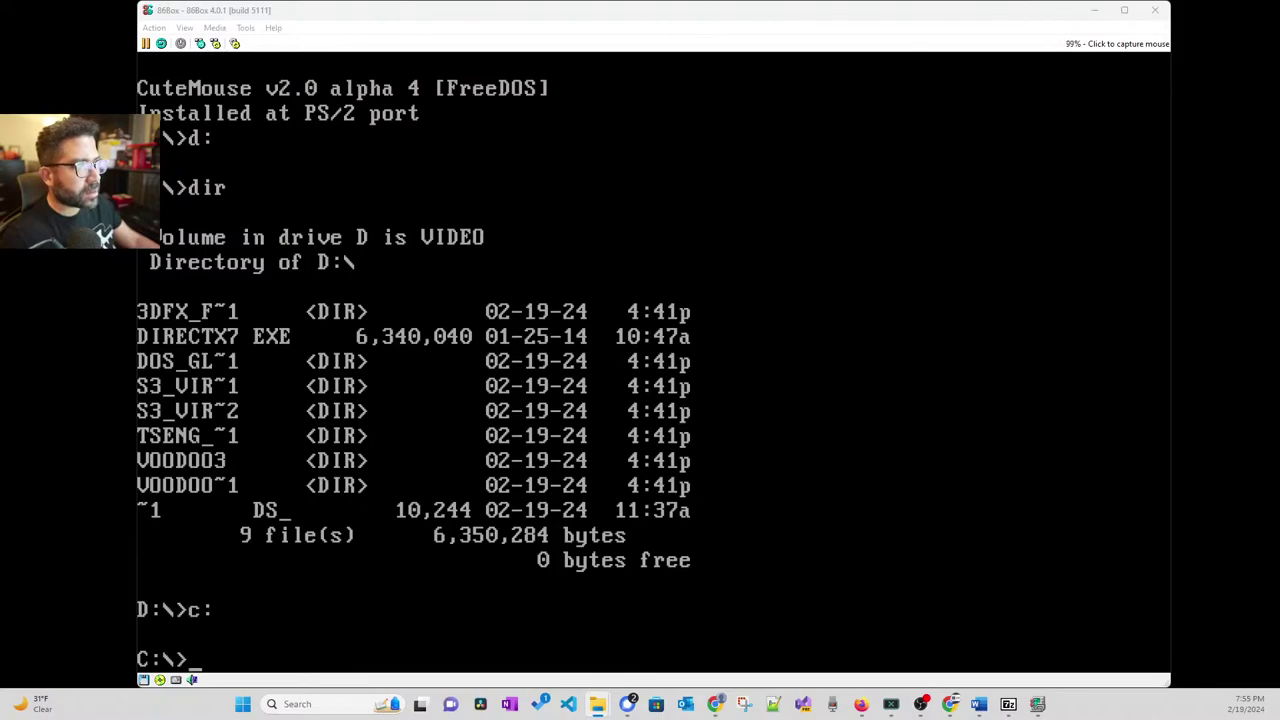
key(alt+Tab)
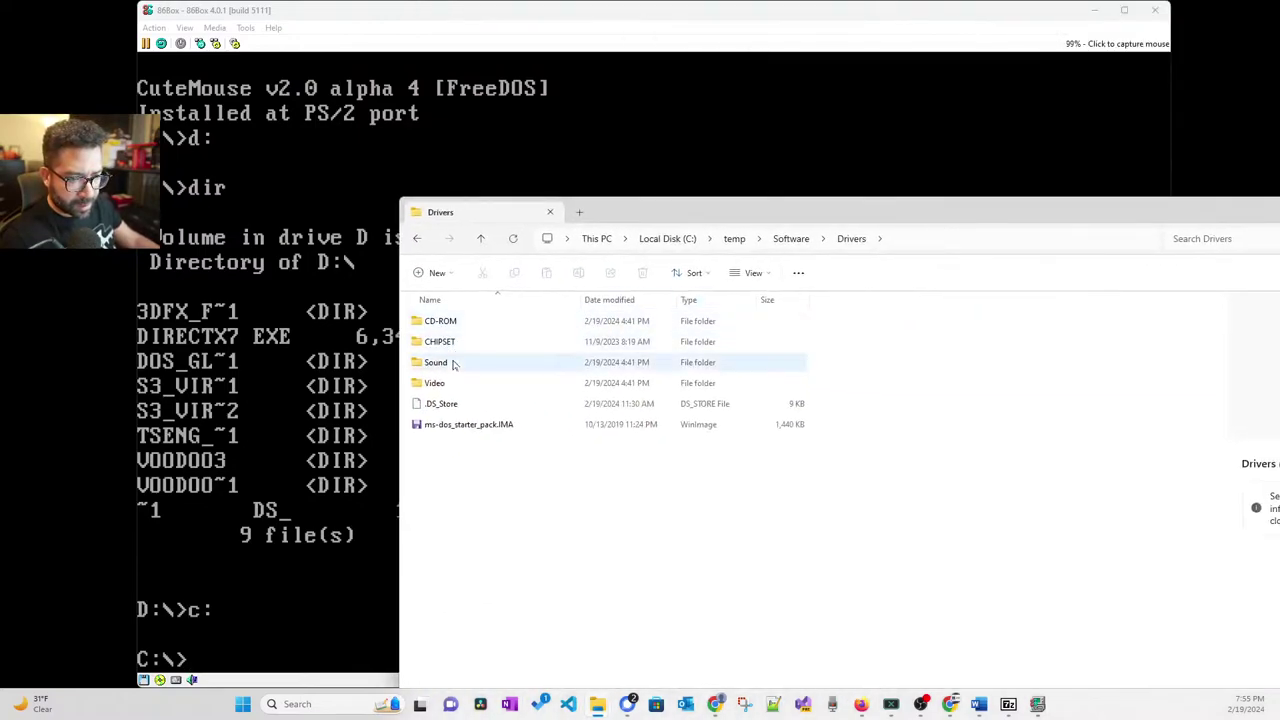
double_click(438, 363)
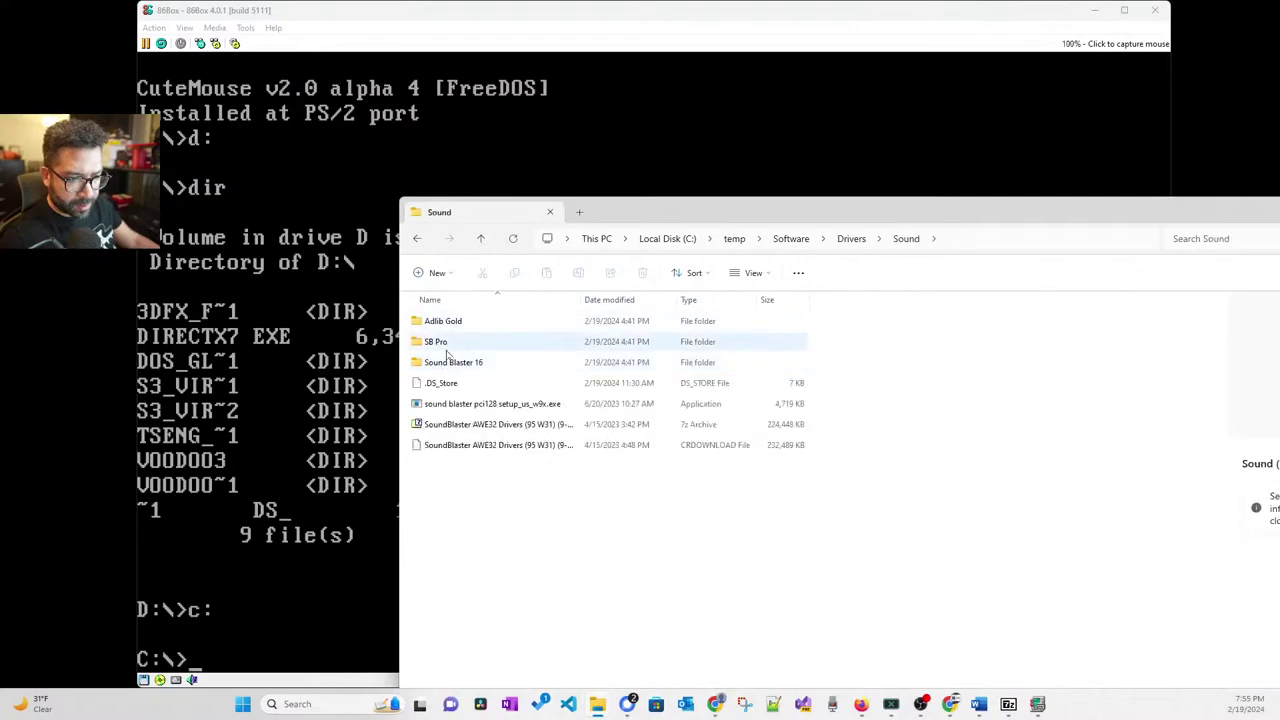
double_click(452, 362)
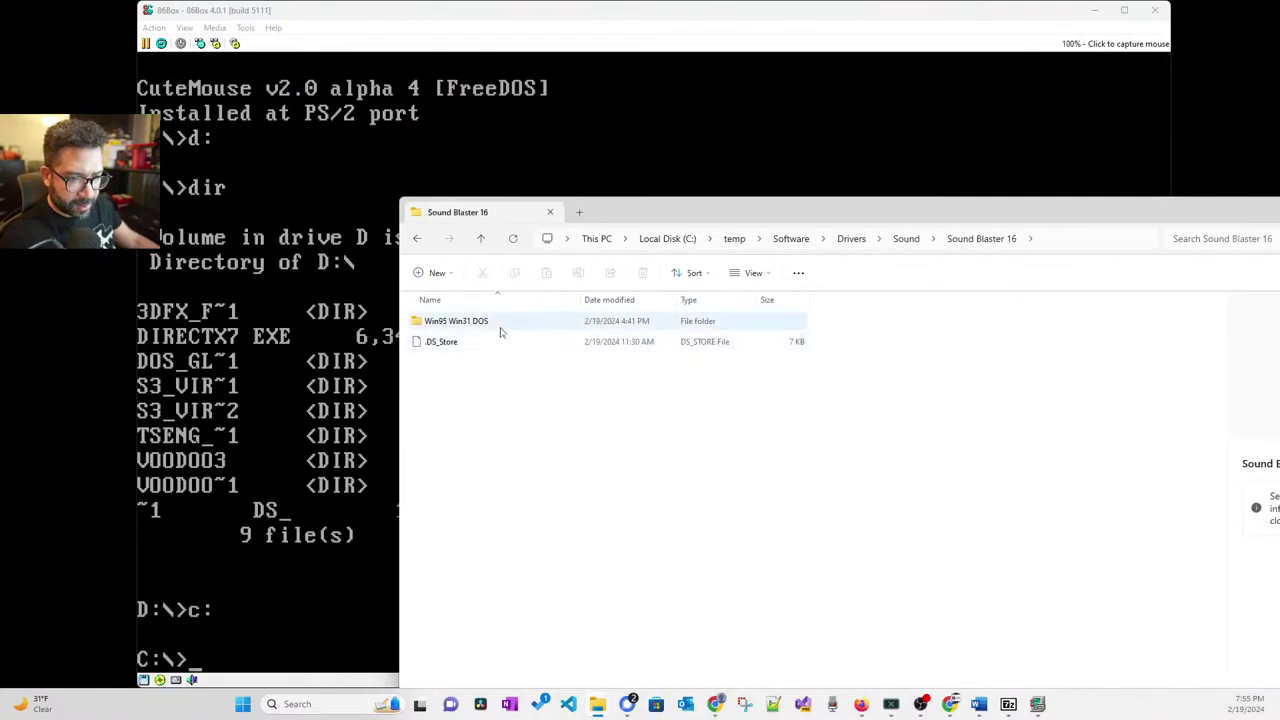
double_click(501, 331)
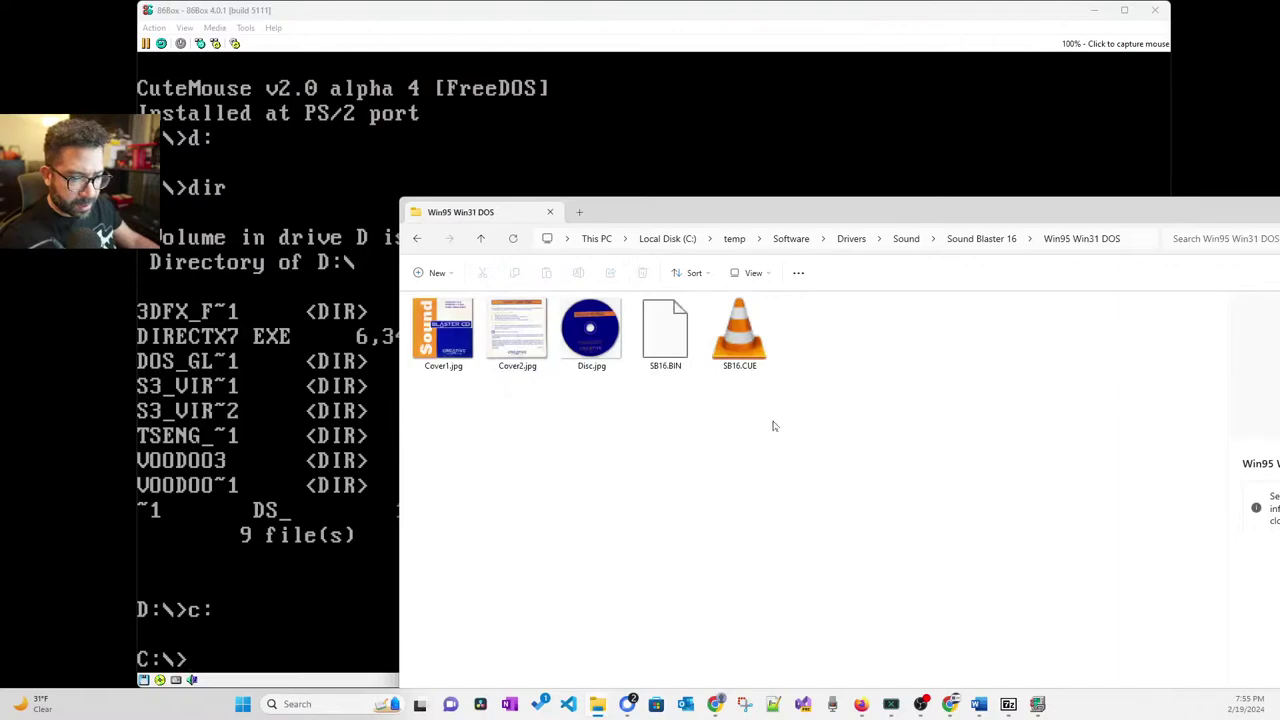
- Close Explorer and mount Drivers\Sound\Sound Blaster 16\Win95 Win31 DOS\SB16.CUE as the CD-ROM image
key(ctrl+w)
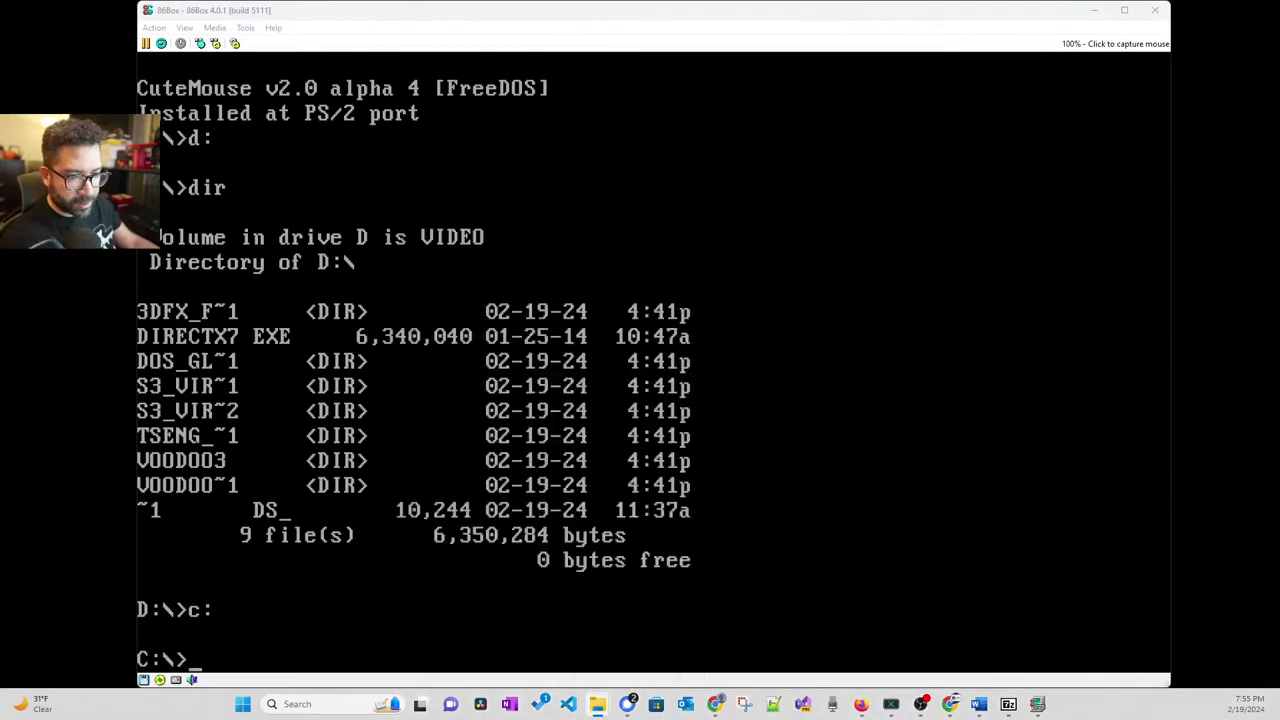
click(213, 30)
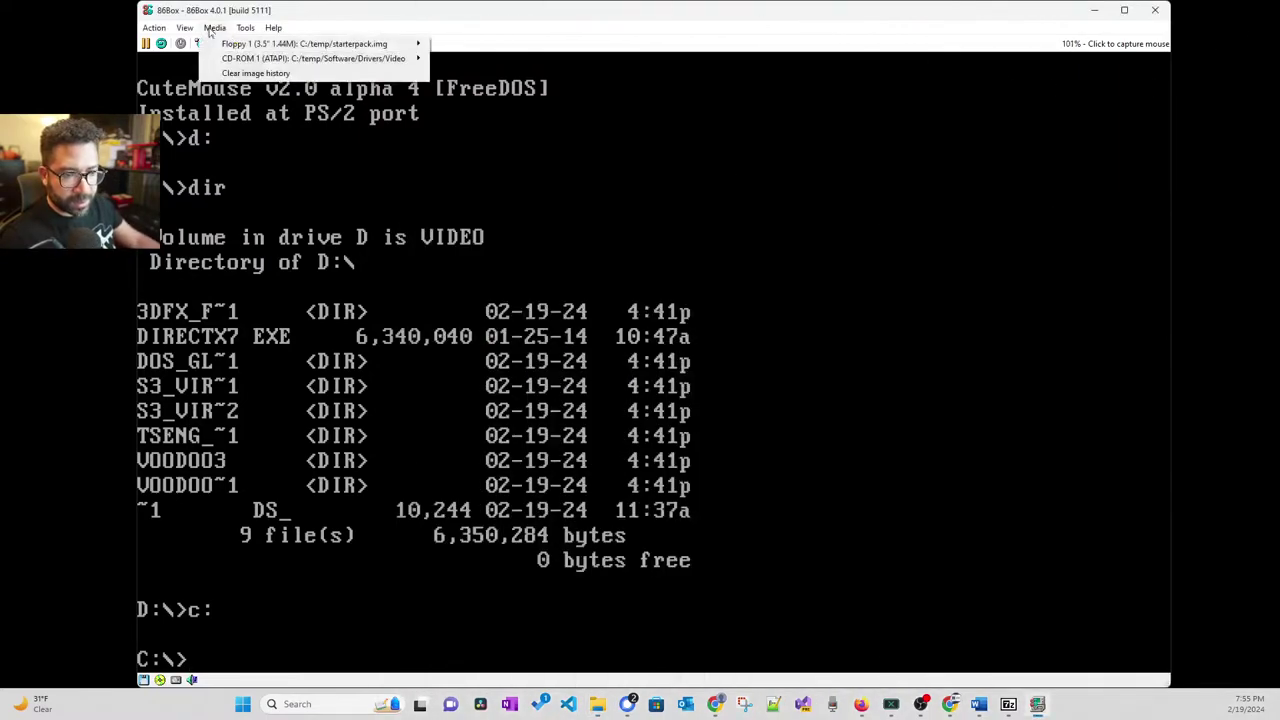
mouse_move(246, 66)
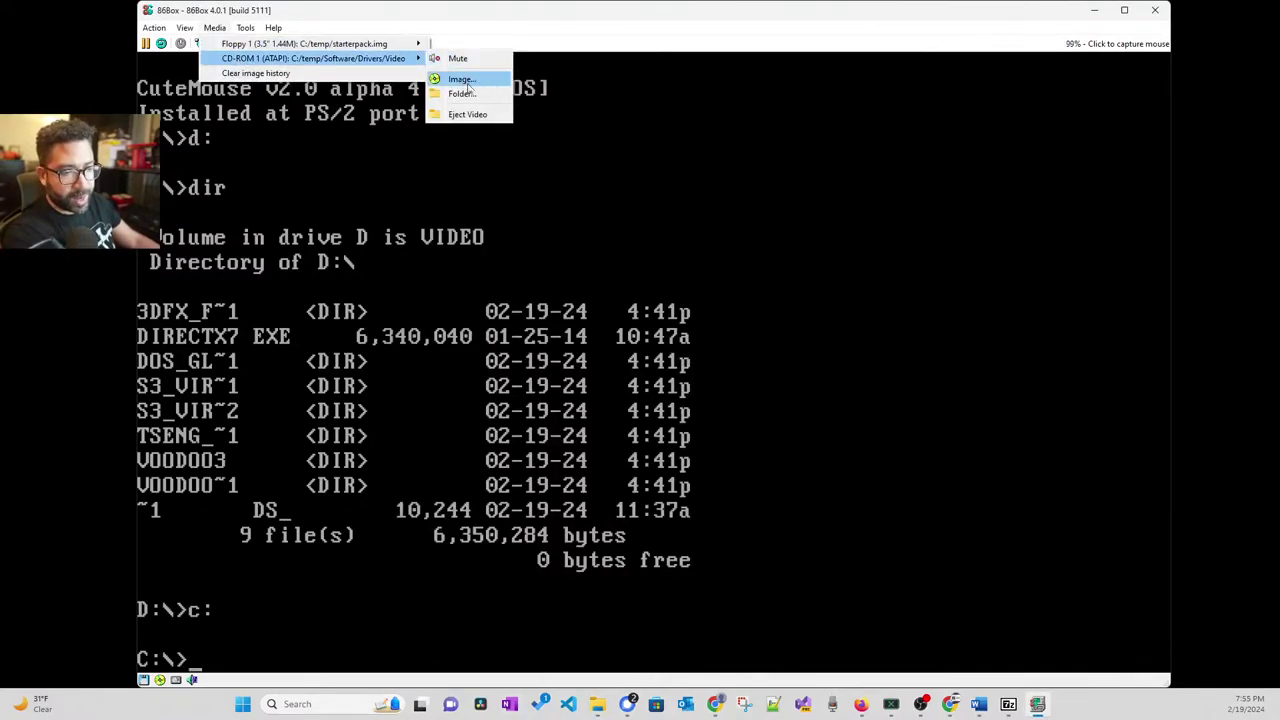
click(466, 82)
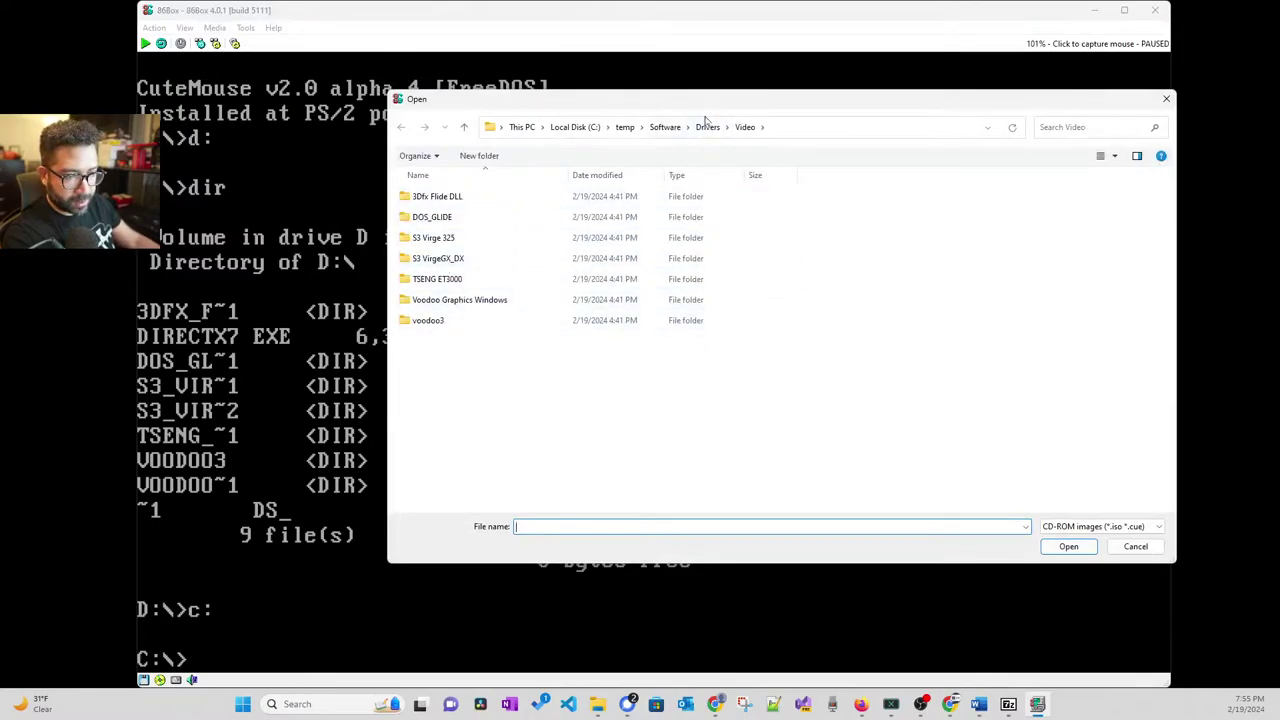
click(707, 127)
double_click(424, 240)
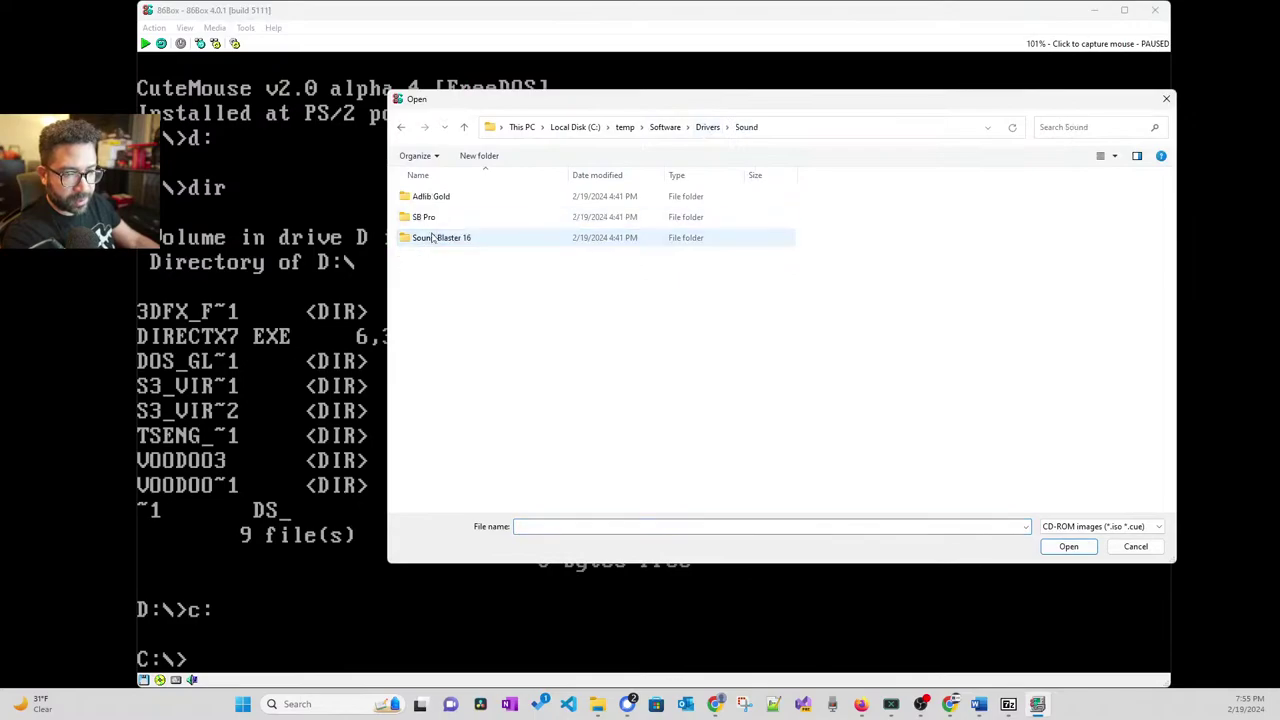
double_click(428, 242)
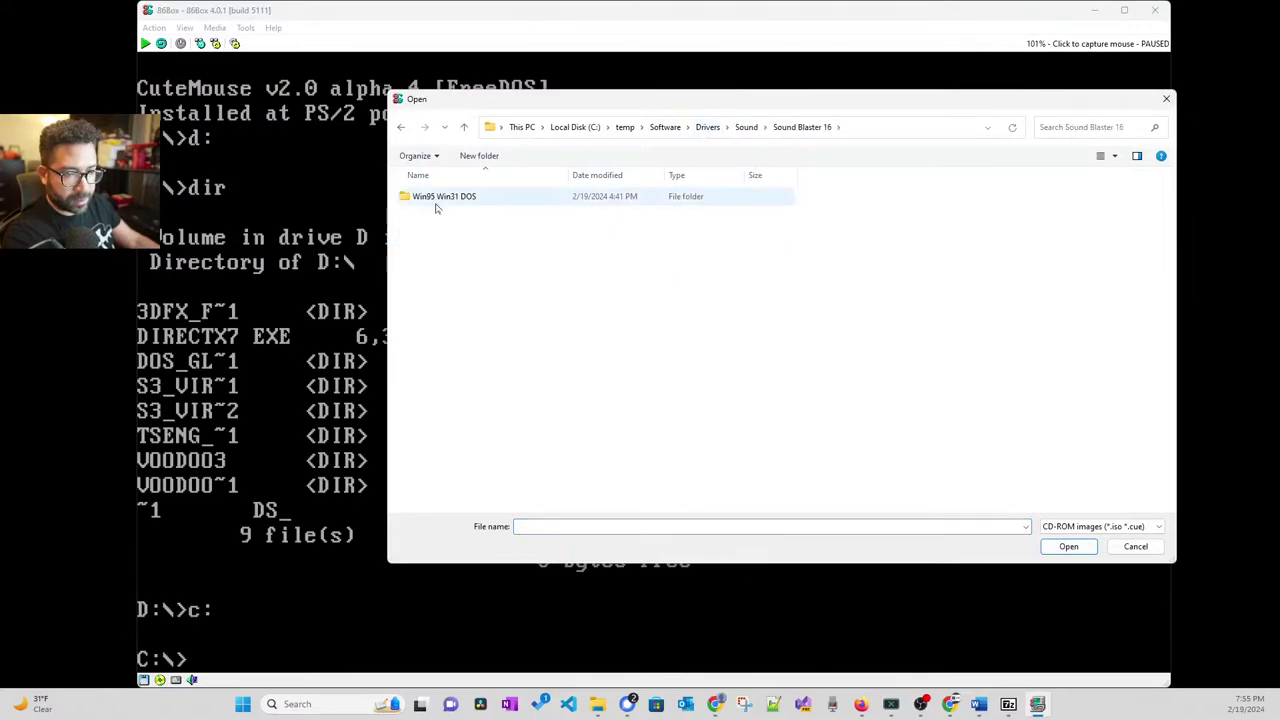
double_click(436, 200)
double_click(432, 210)
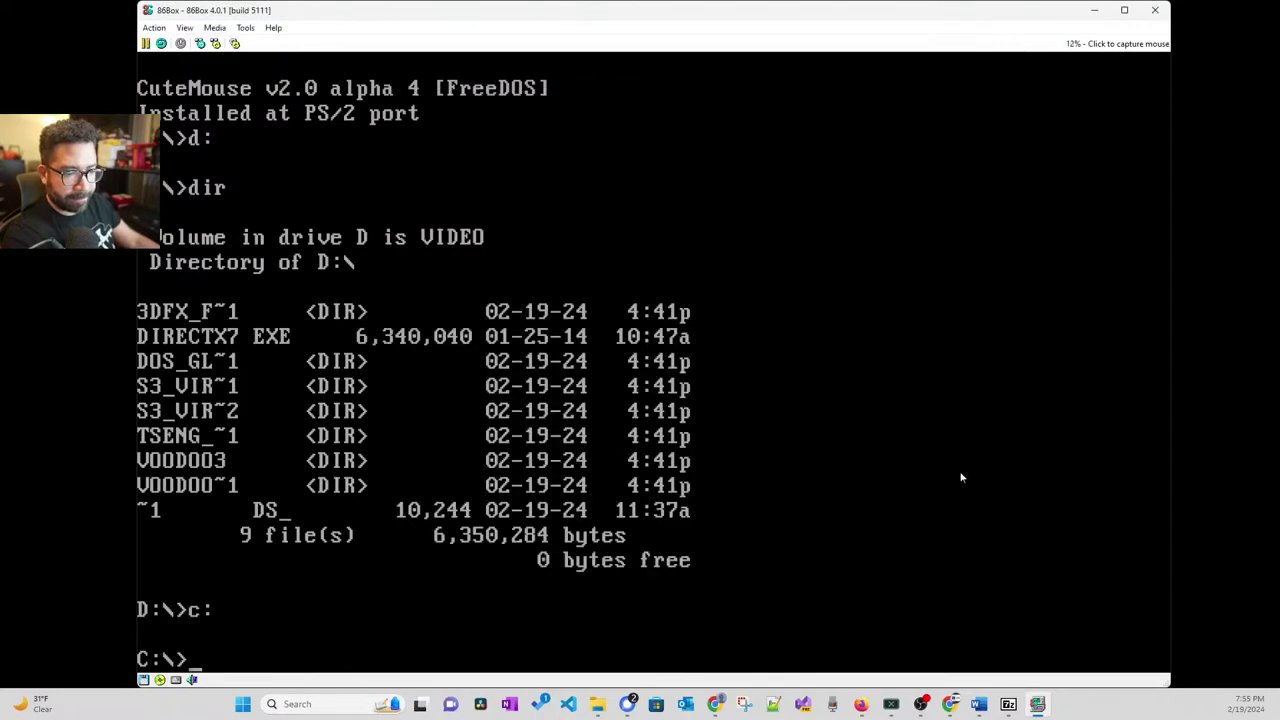
- List drive C, then switch to D: and list the Sound Blaster CD contents
click(437, 232)
text(dir)
key(Return)
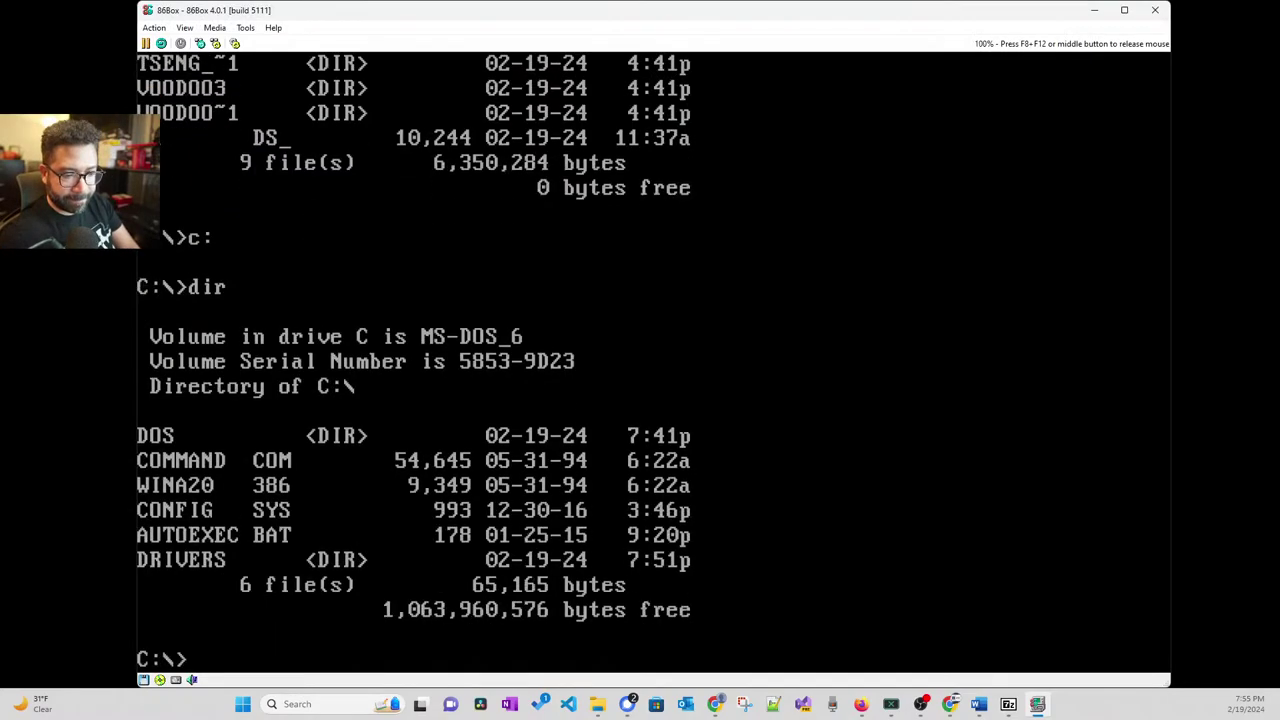
text(c)
key(BackSpace)
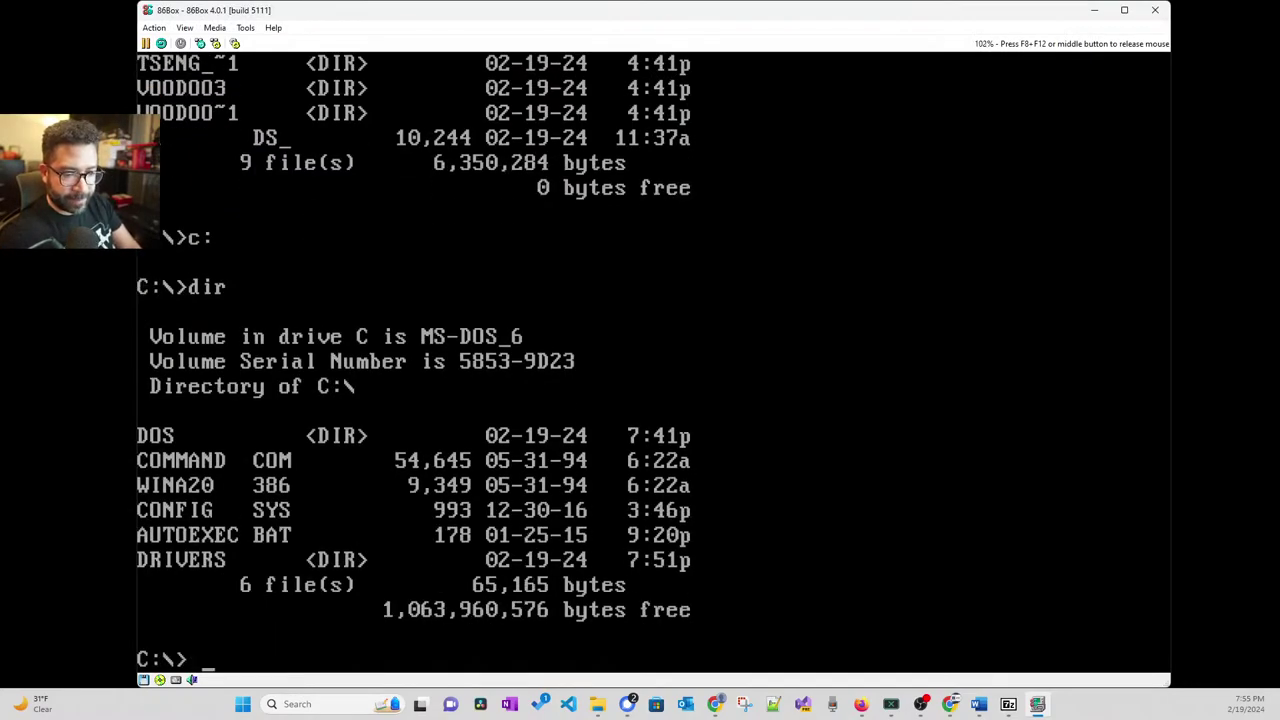
text(d:)
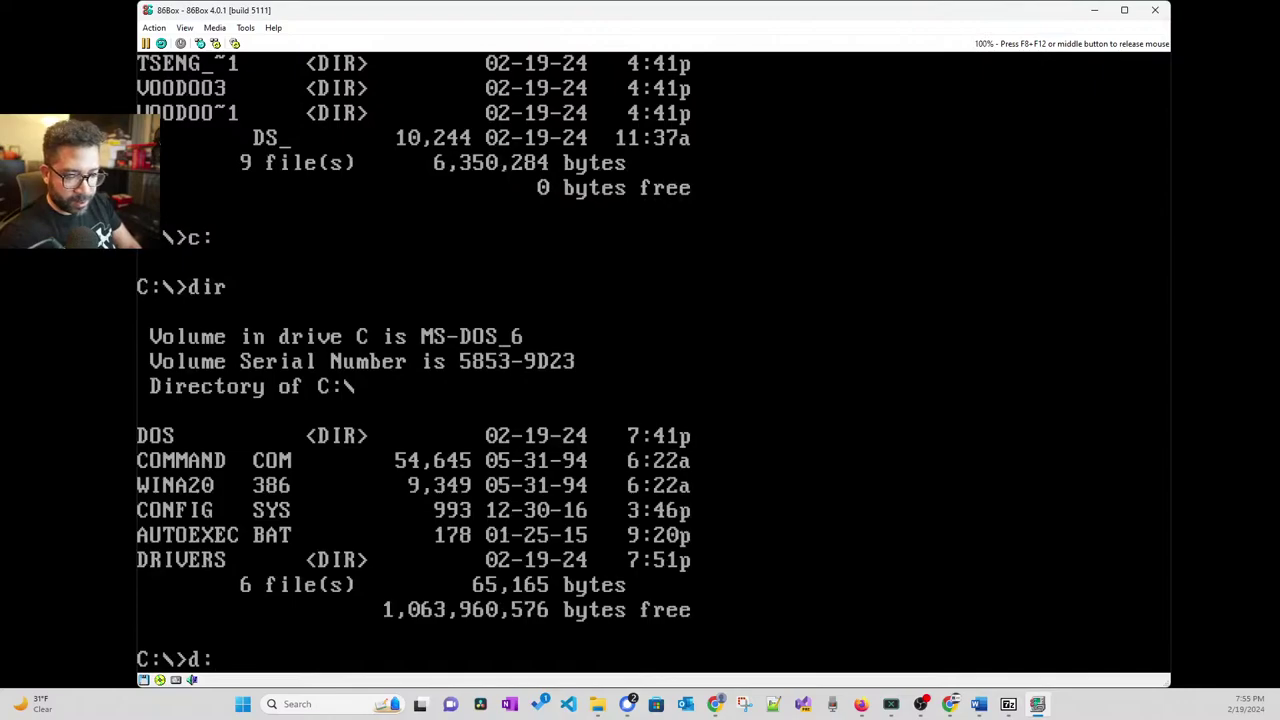
key(Return)
text(dir)
key(Return)
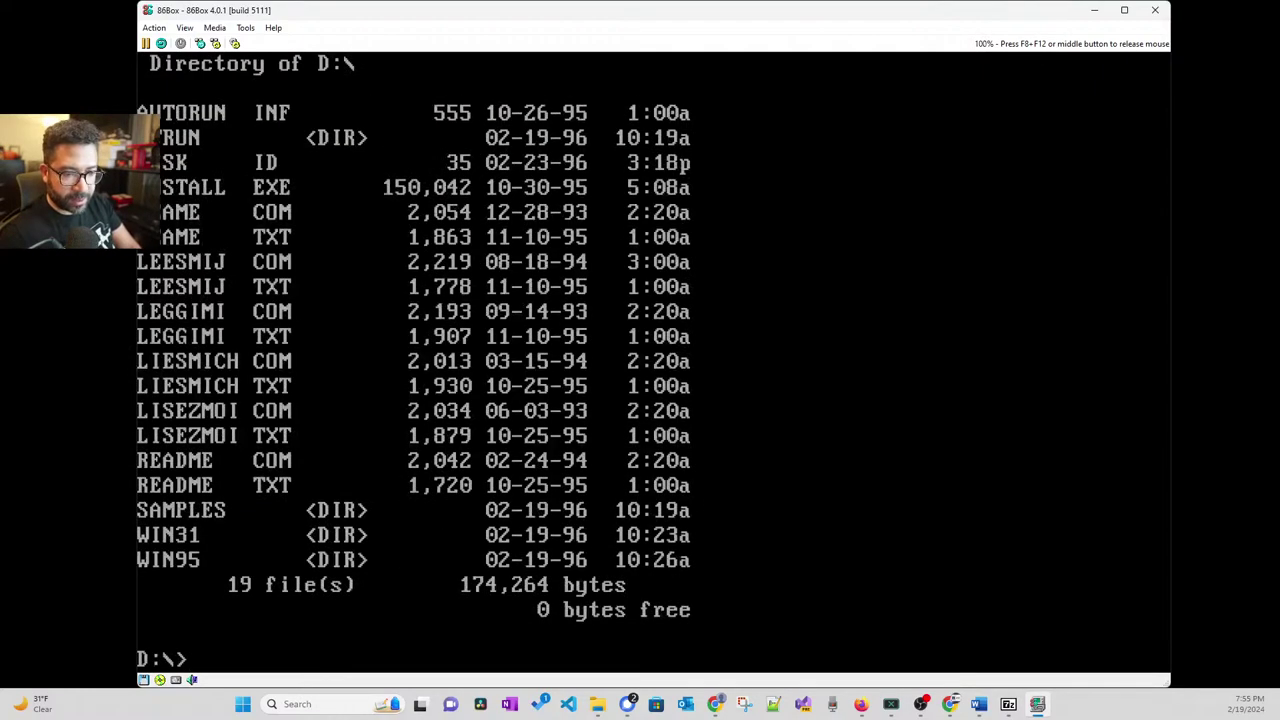
- Run 'install' from drive D to start the Sound Blaster installer
text(insty)
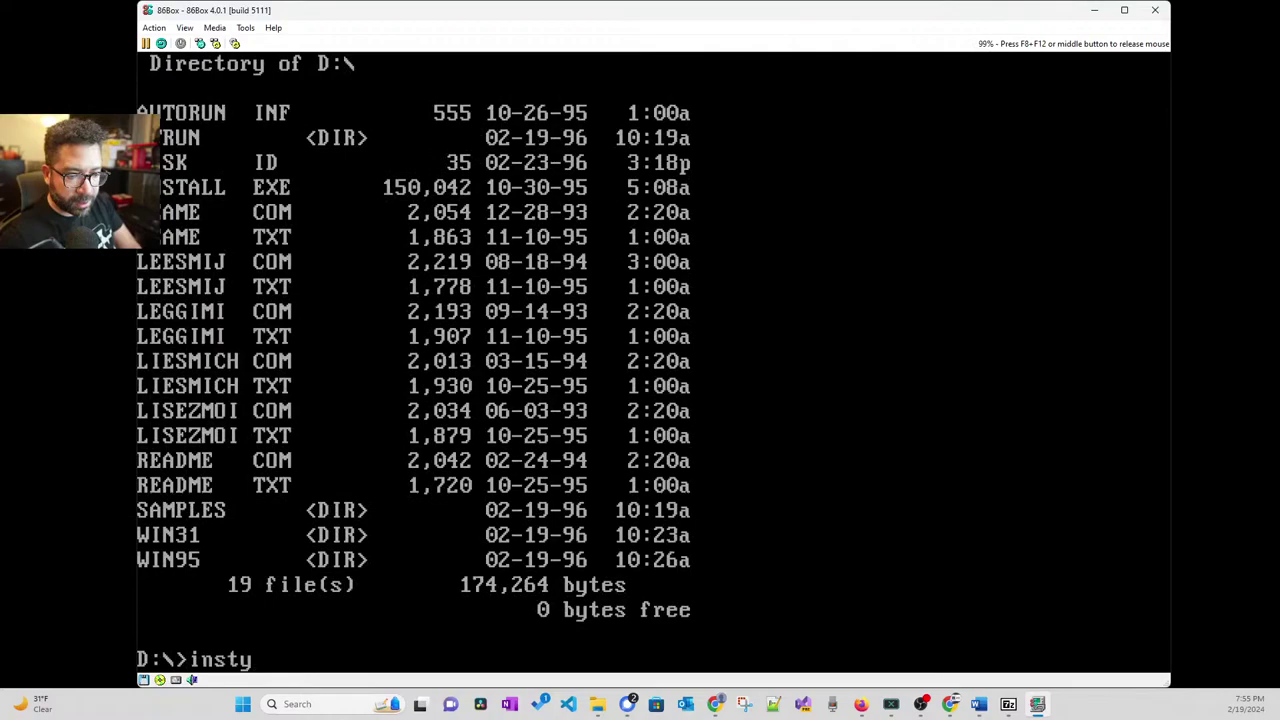
key(BackSpace)
text(all)
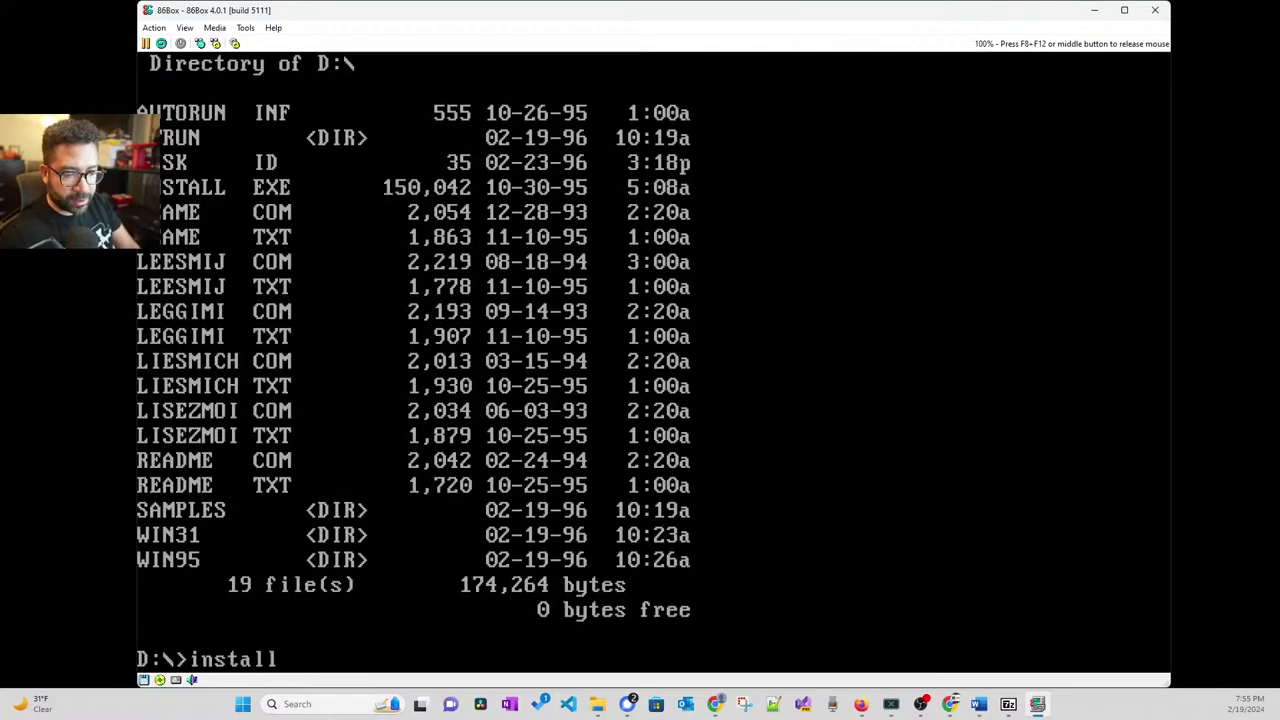
key(Return)
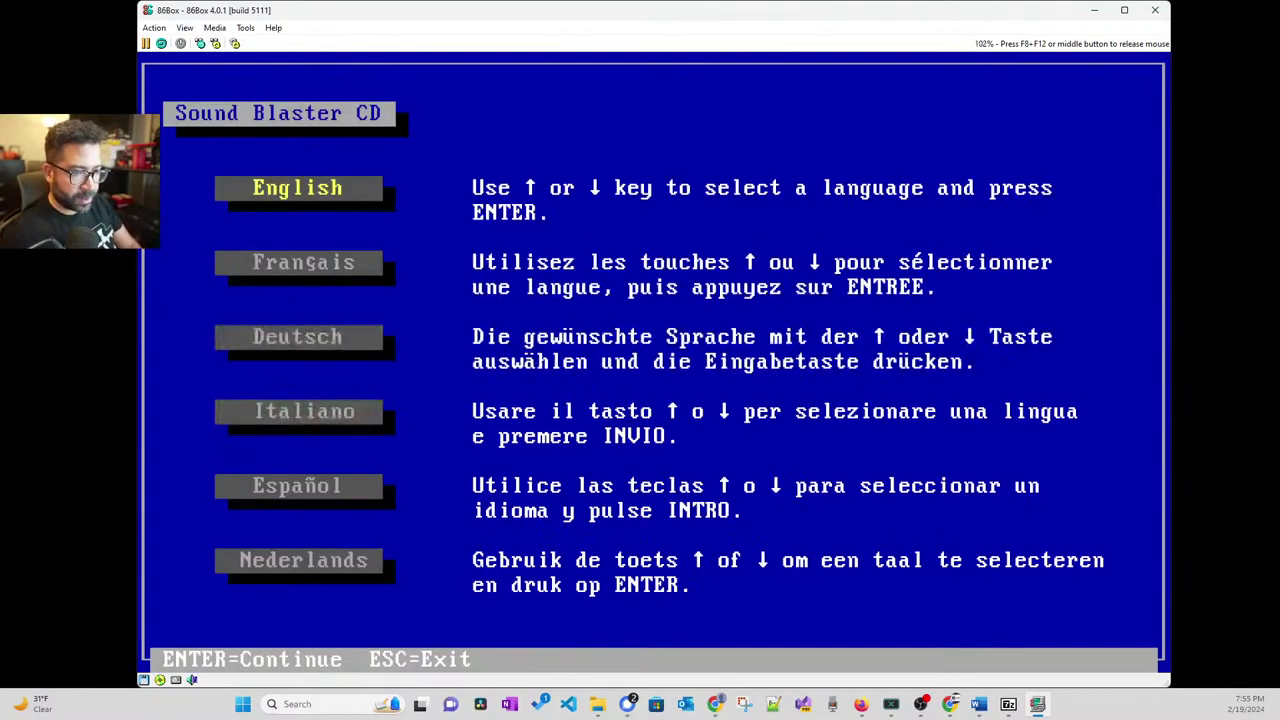
- Choose English, pass the welcome screen, pick Full Installation and accept the C:\SB16 path
key(Return)
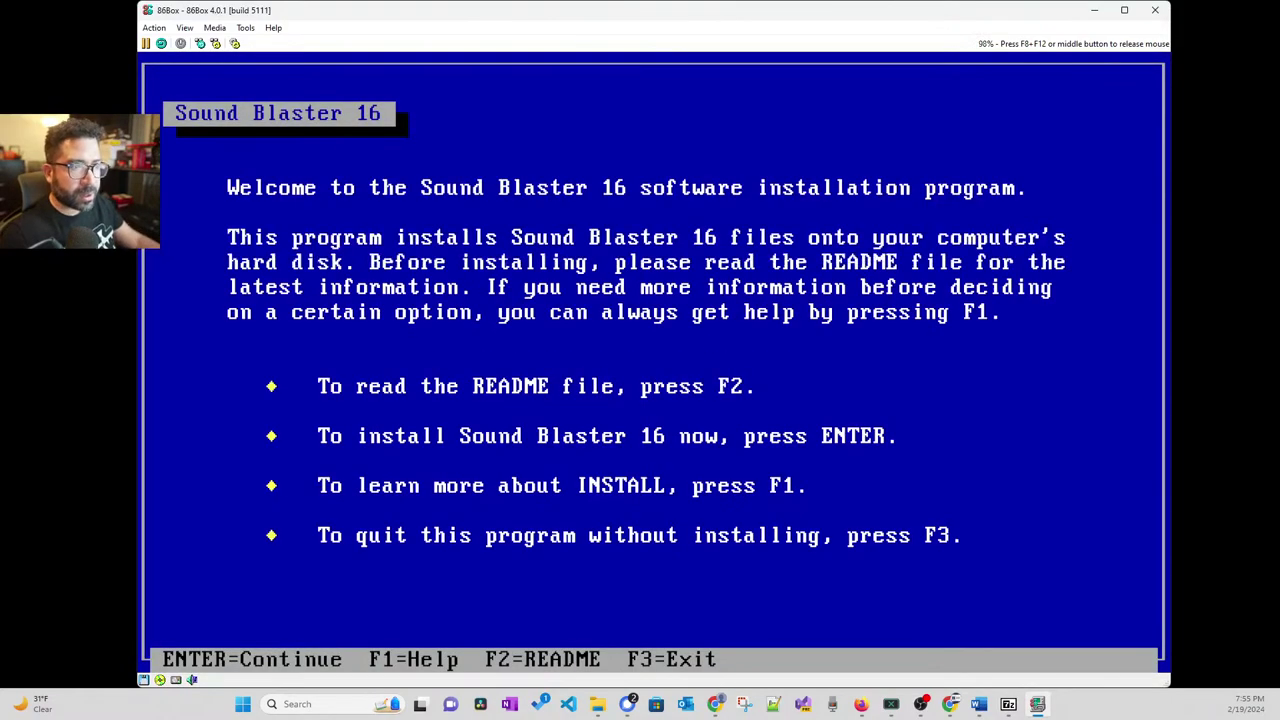
key(F8+F12)
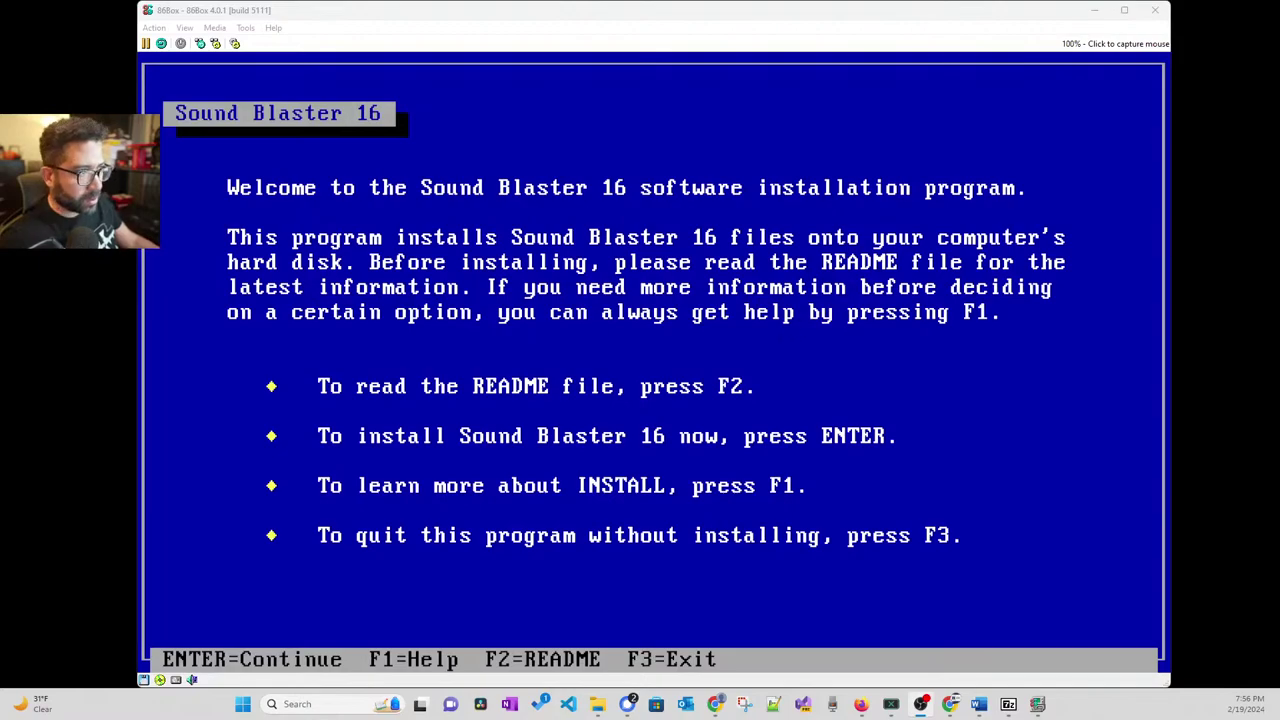
click(1037, 704)
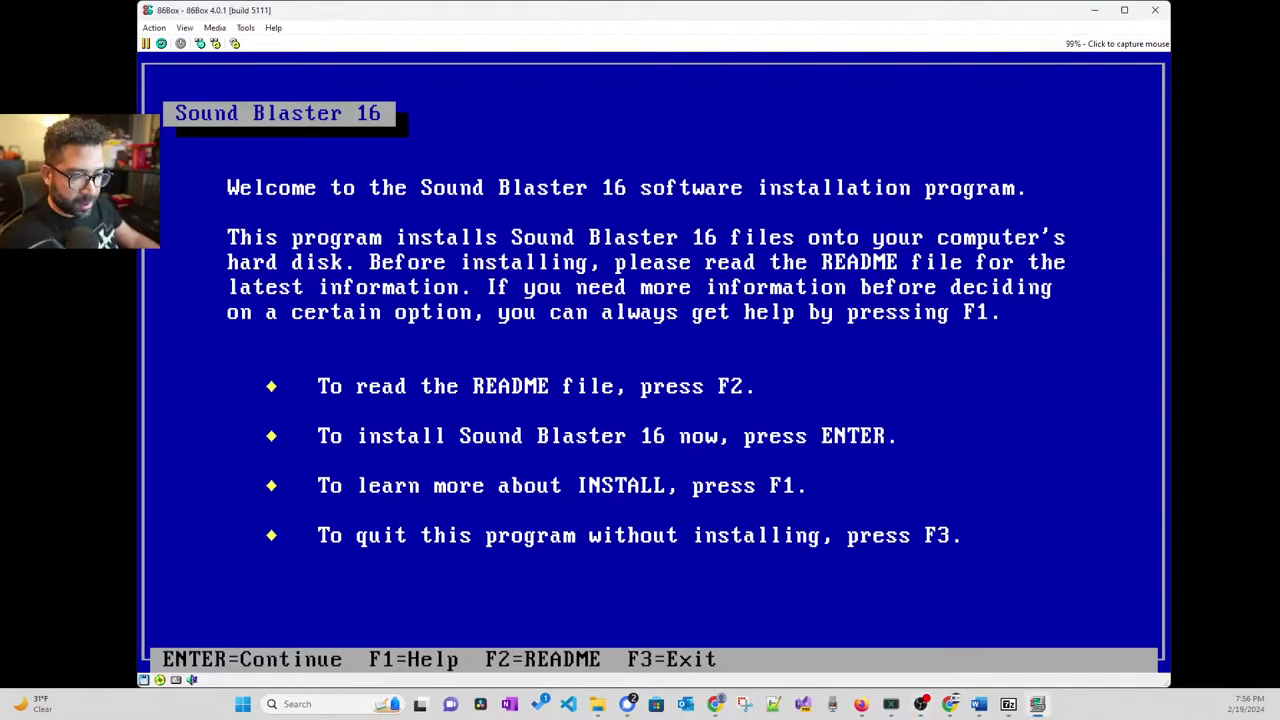
click(652, 360)
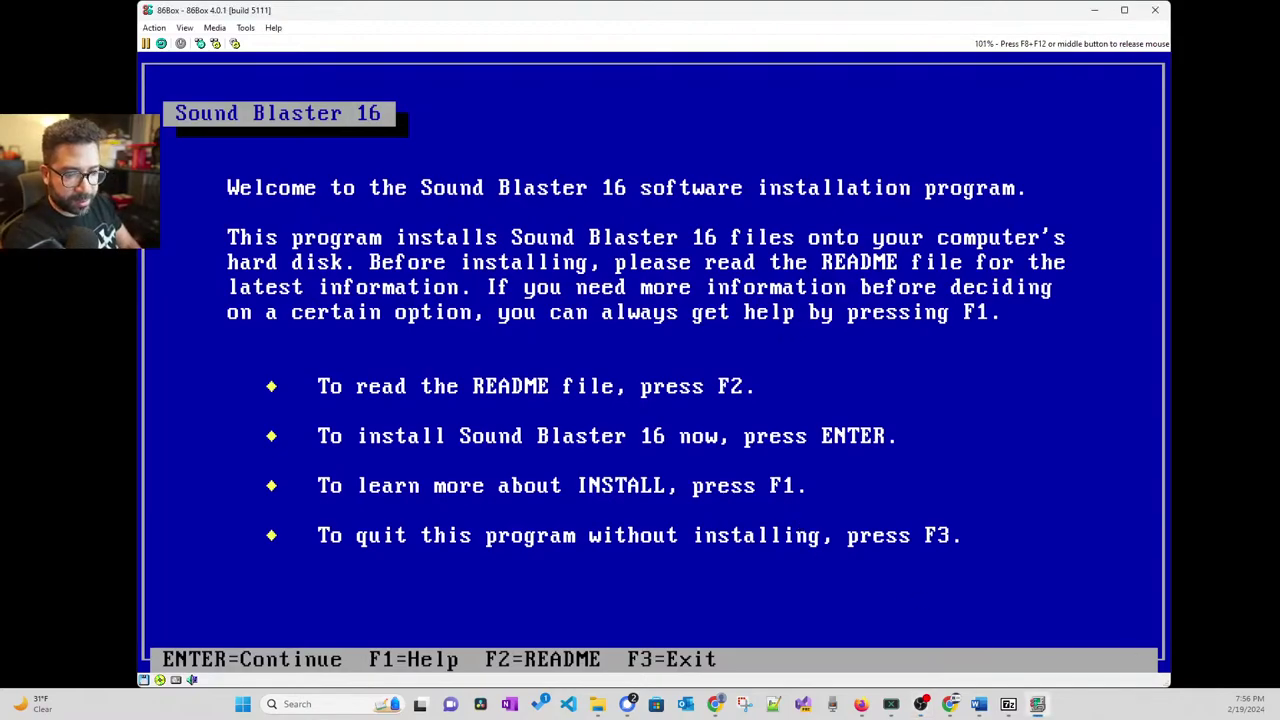
key(Return)
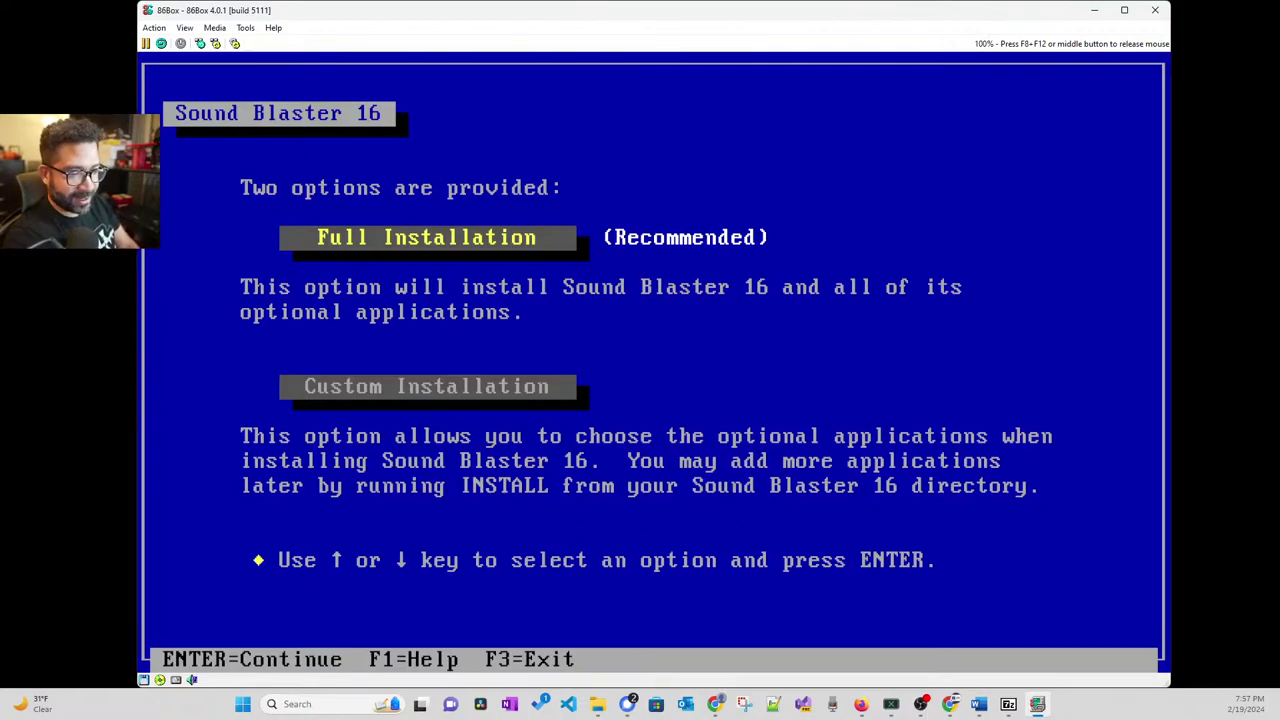
key(Return)
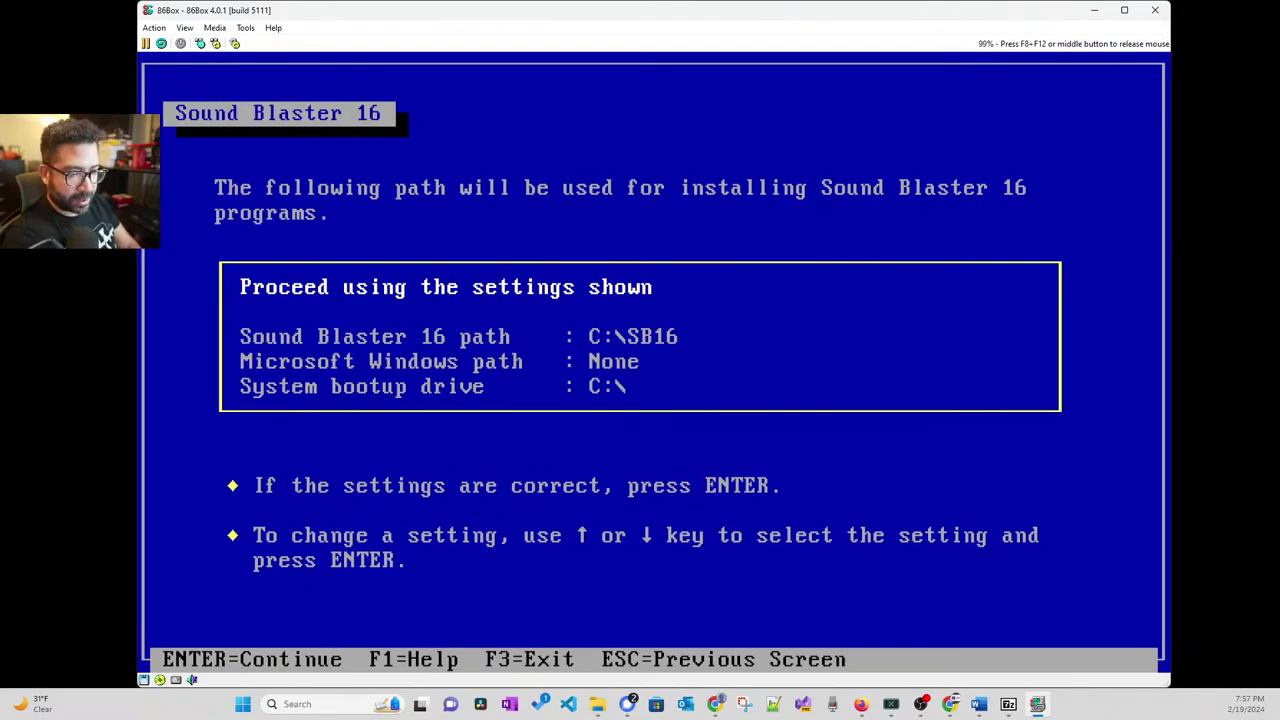
key(Return)
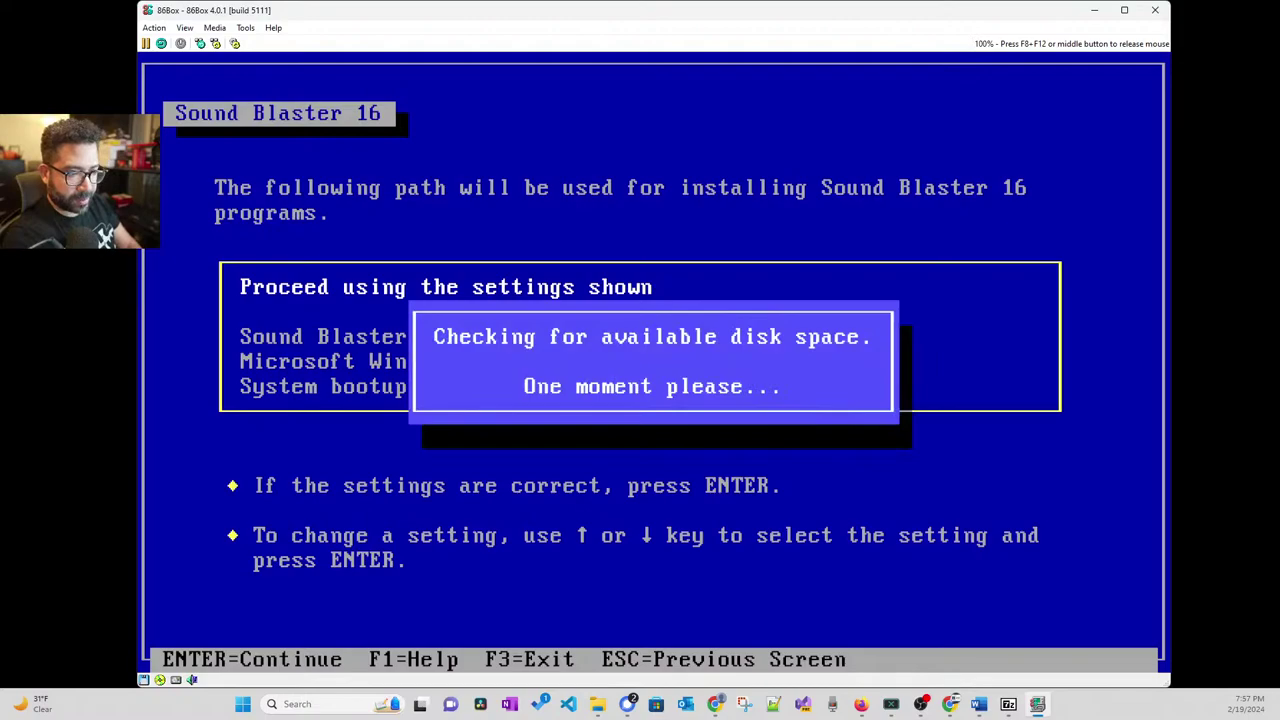
key(Return)
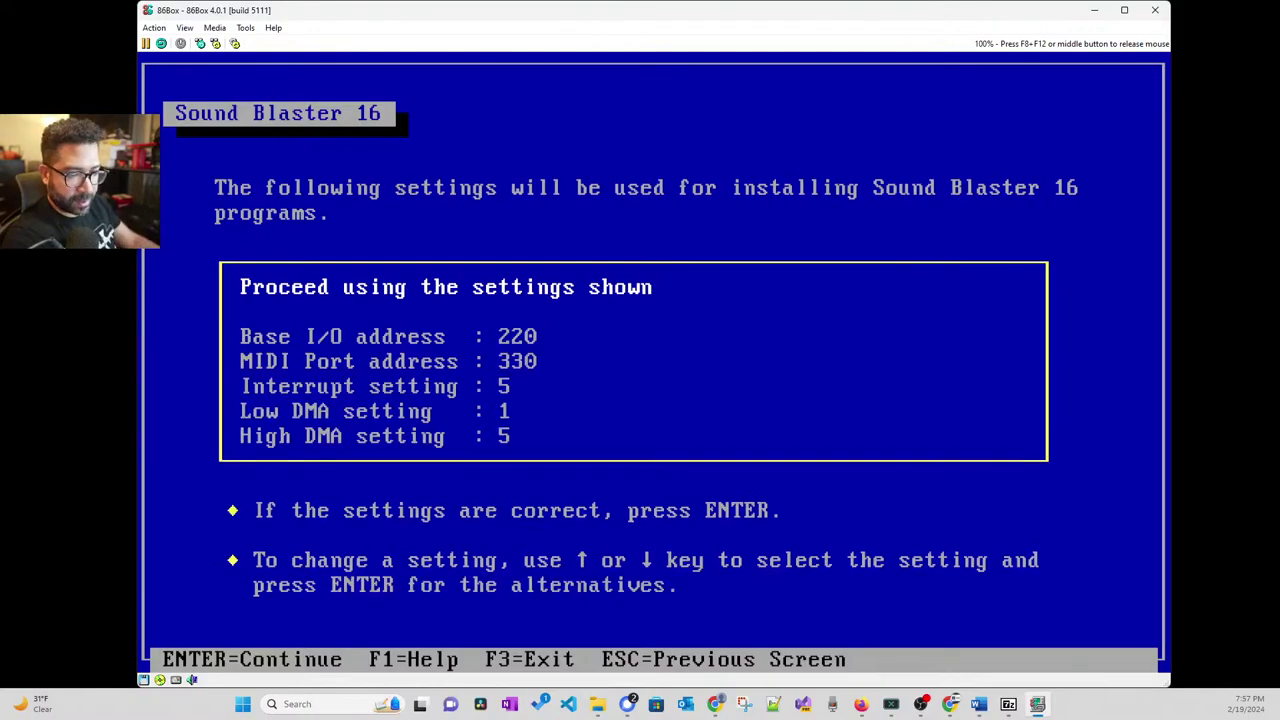
key(F8+F12)
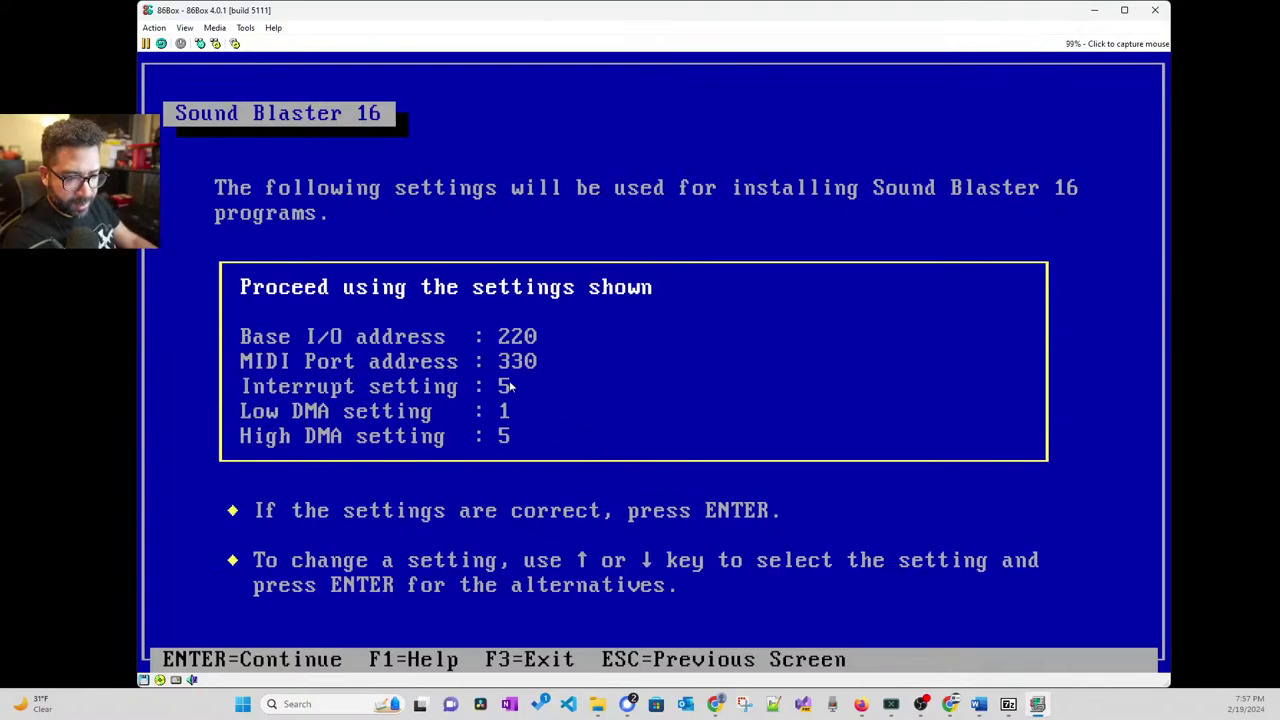
click(215, 28)
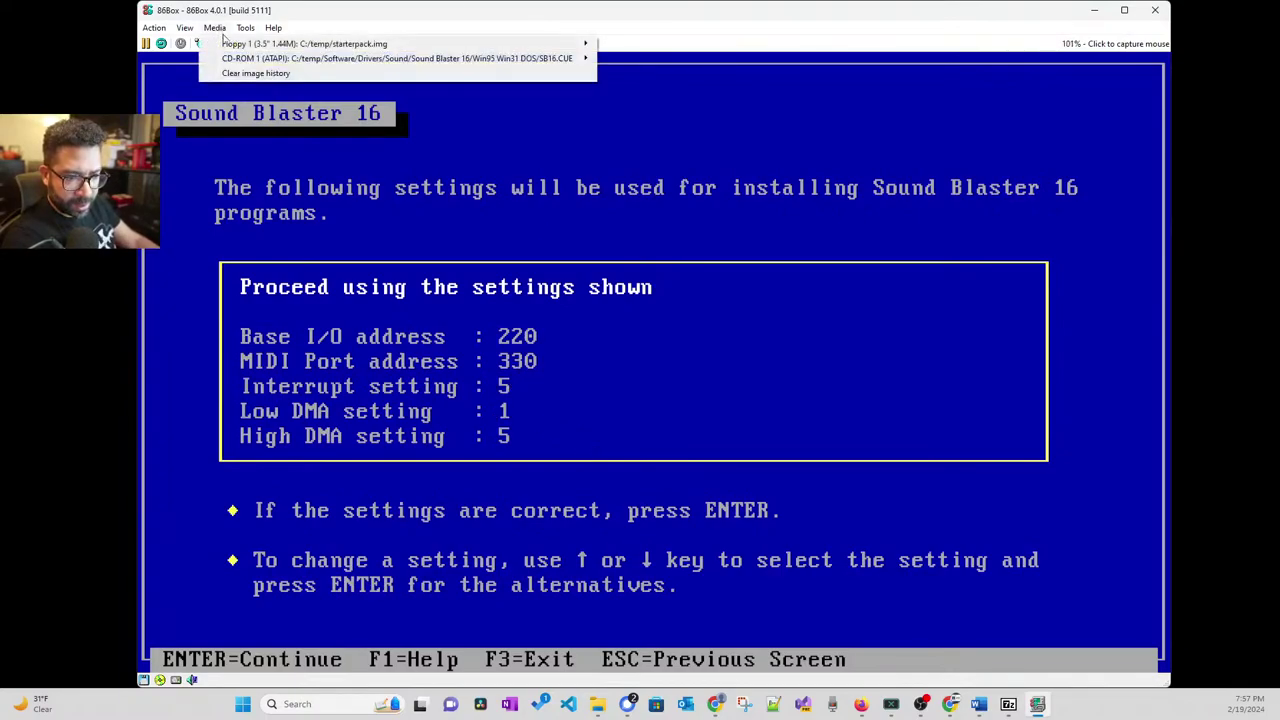
click(245, 27)
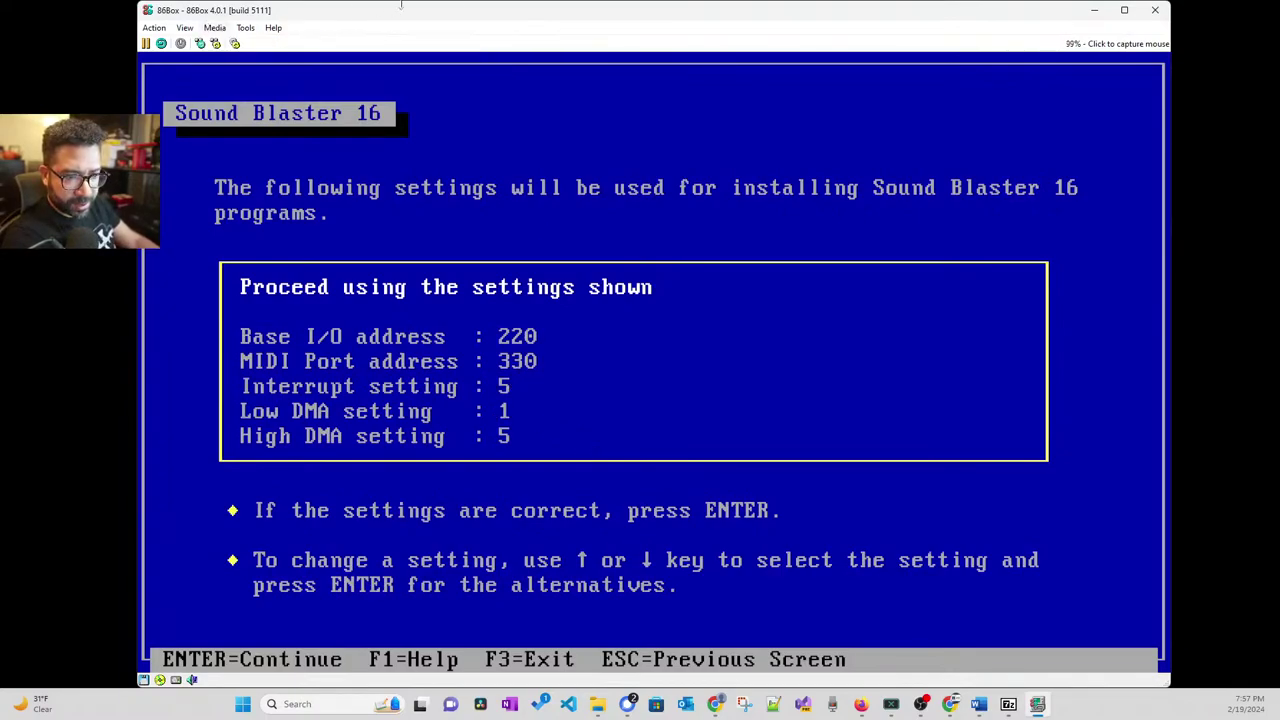
click(213, 28)
click(330, 14)
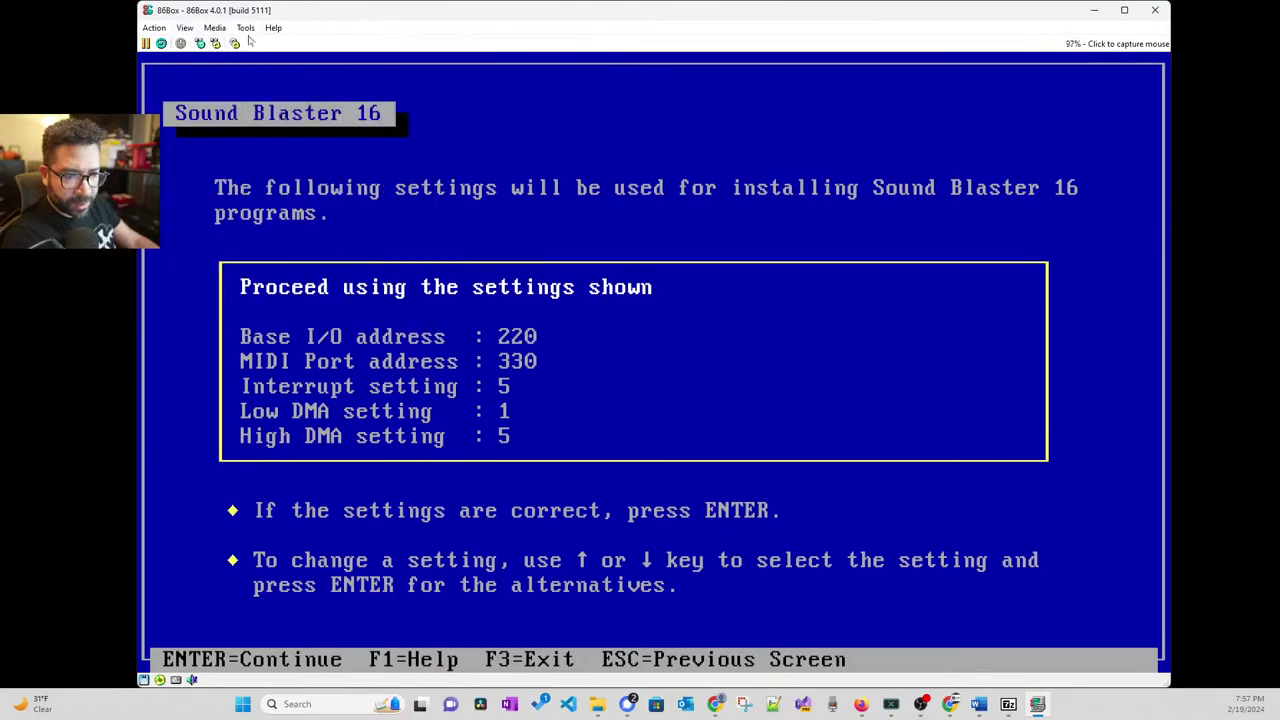
click(234, 43)
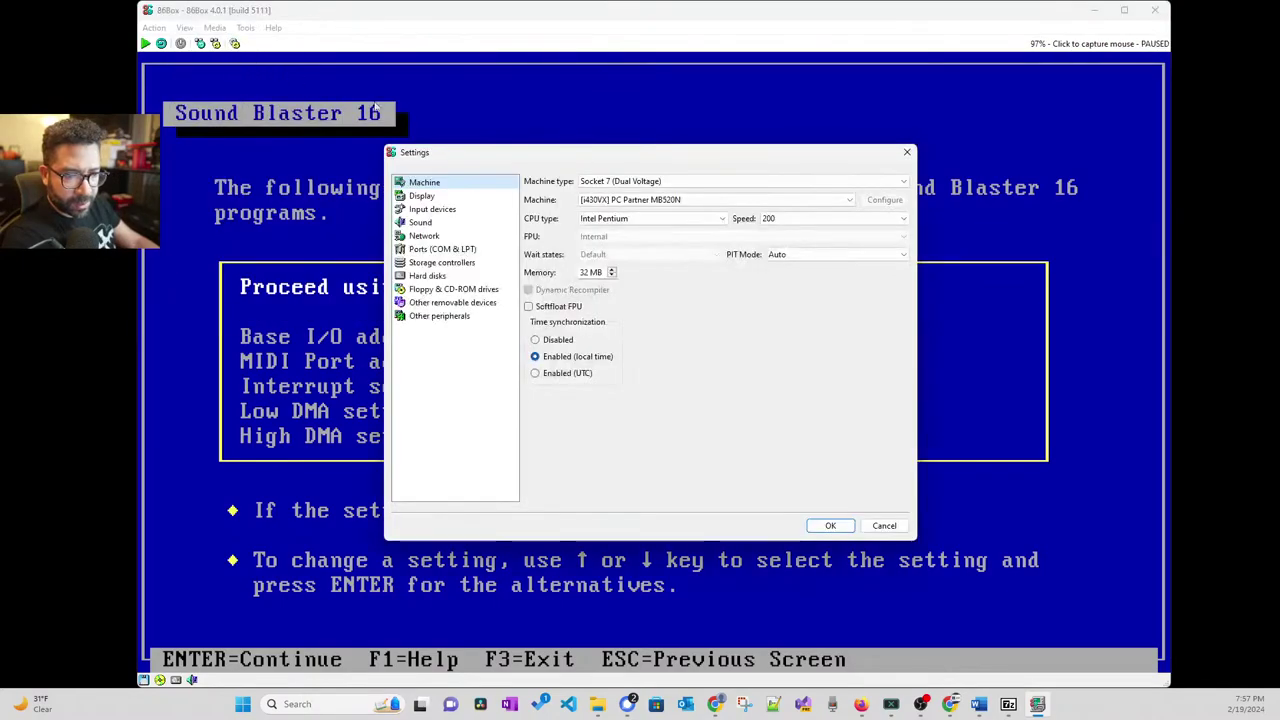
click(420, 222)
click(884, 181)
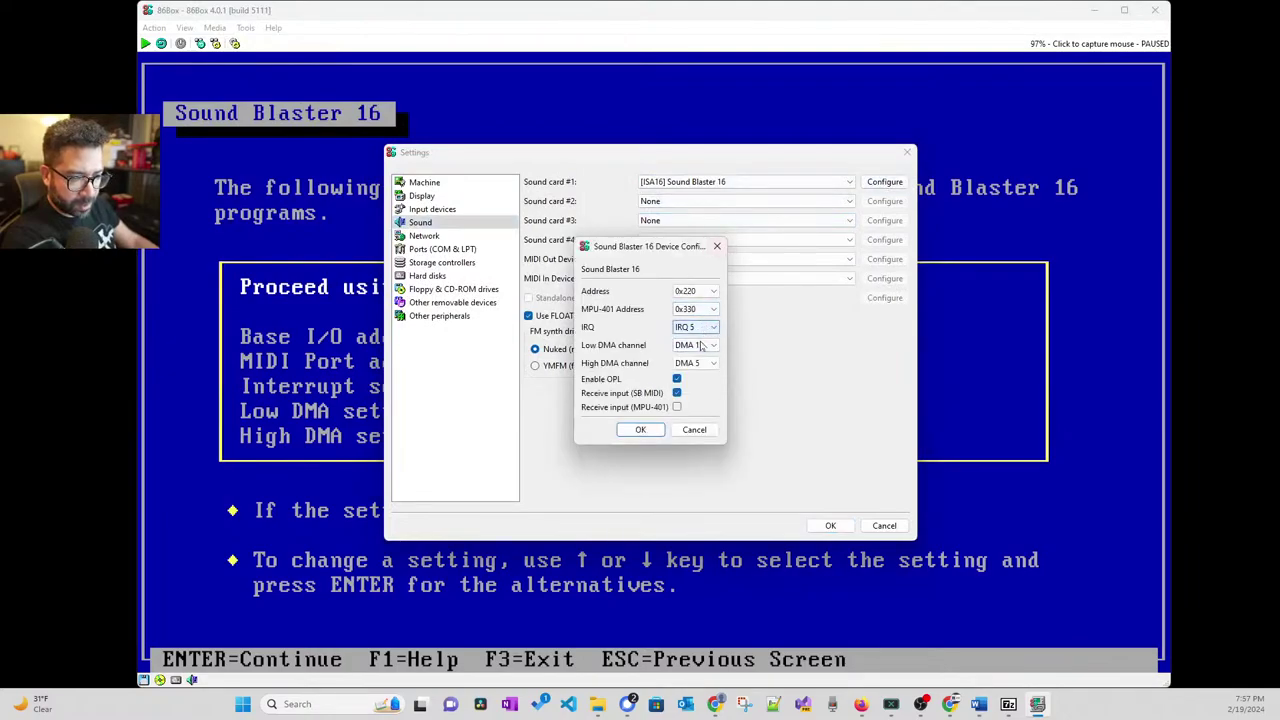
click(704, 428)
click(884, 525)
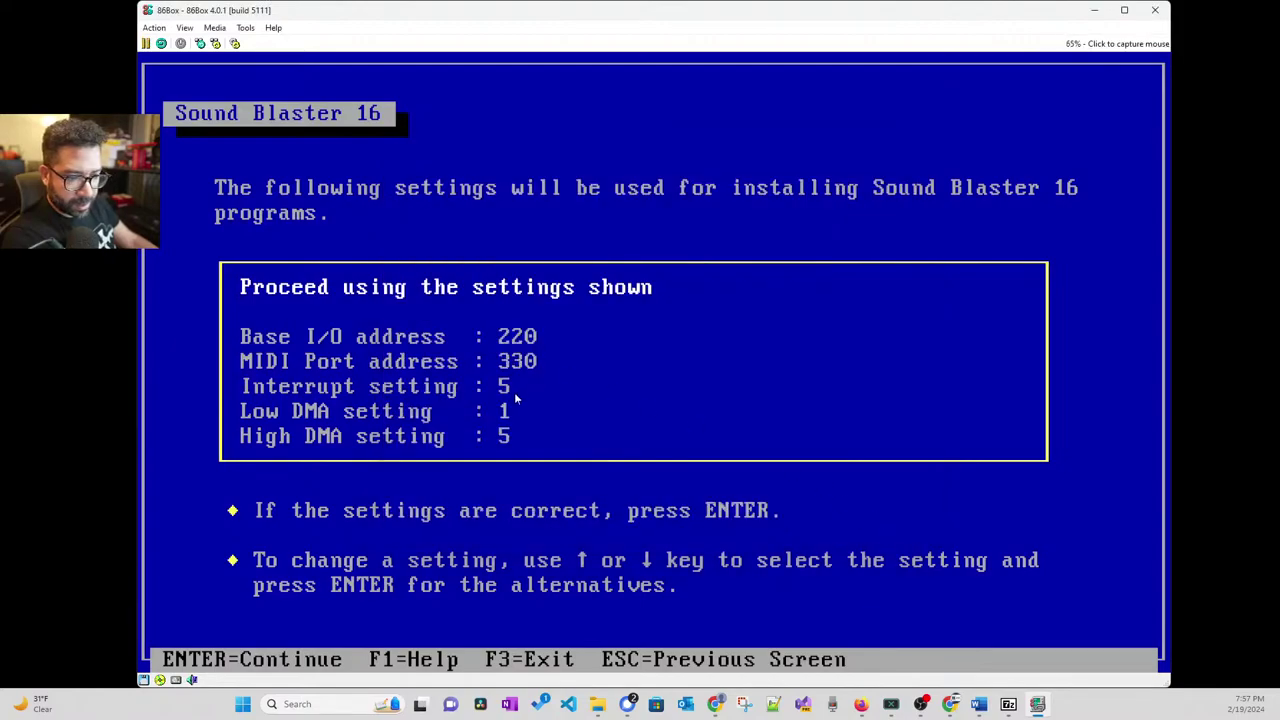
click(748, 200)
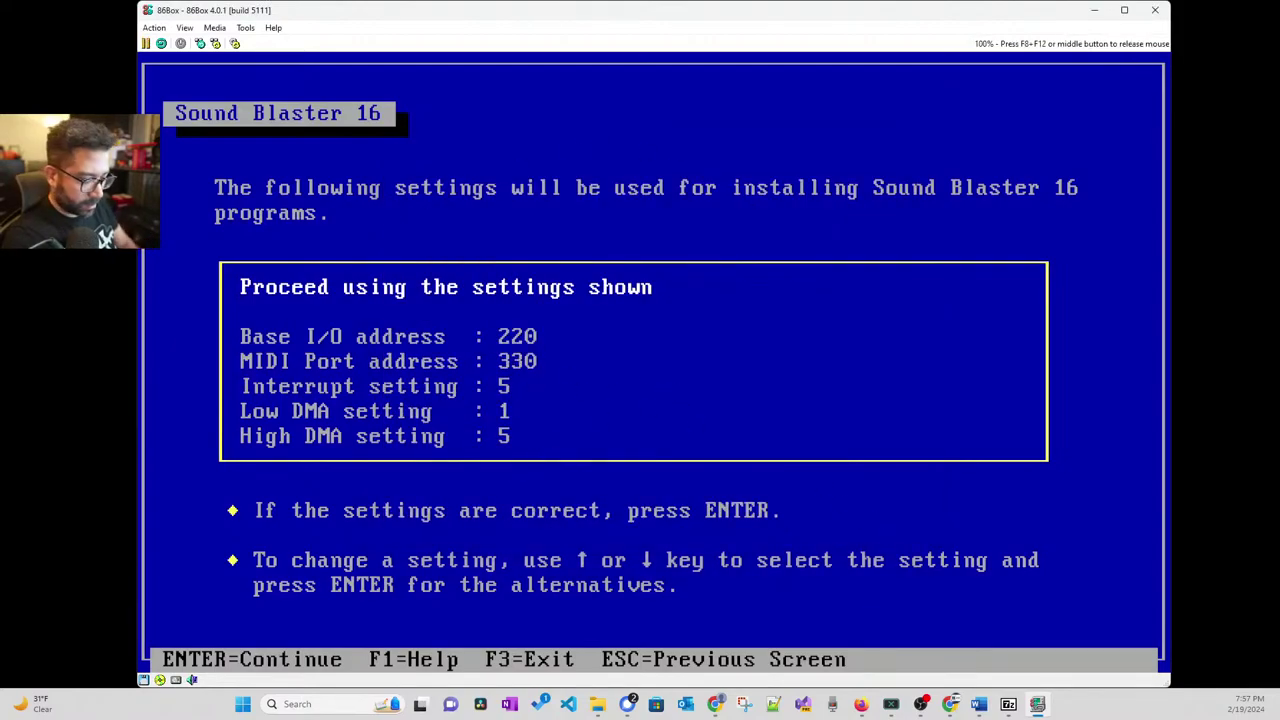
- Accept I/O 220, MIDI 330, IRQ 5, DMA 1/5, add the system-file lines and exit to DOS
key(Return)
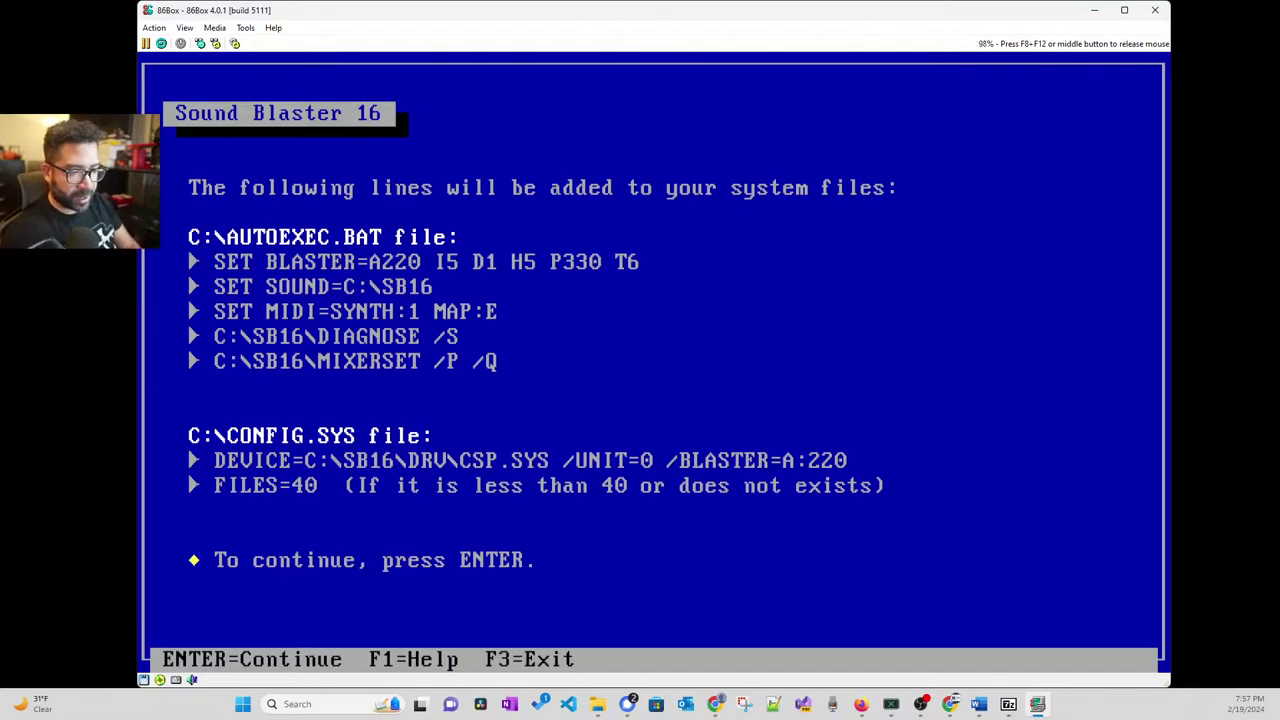
key(Return)
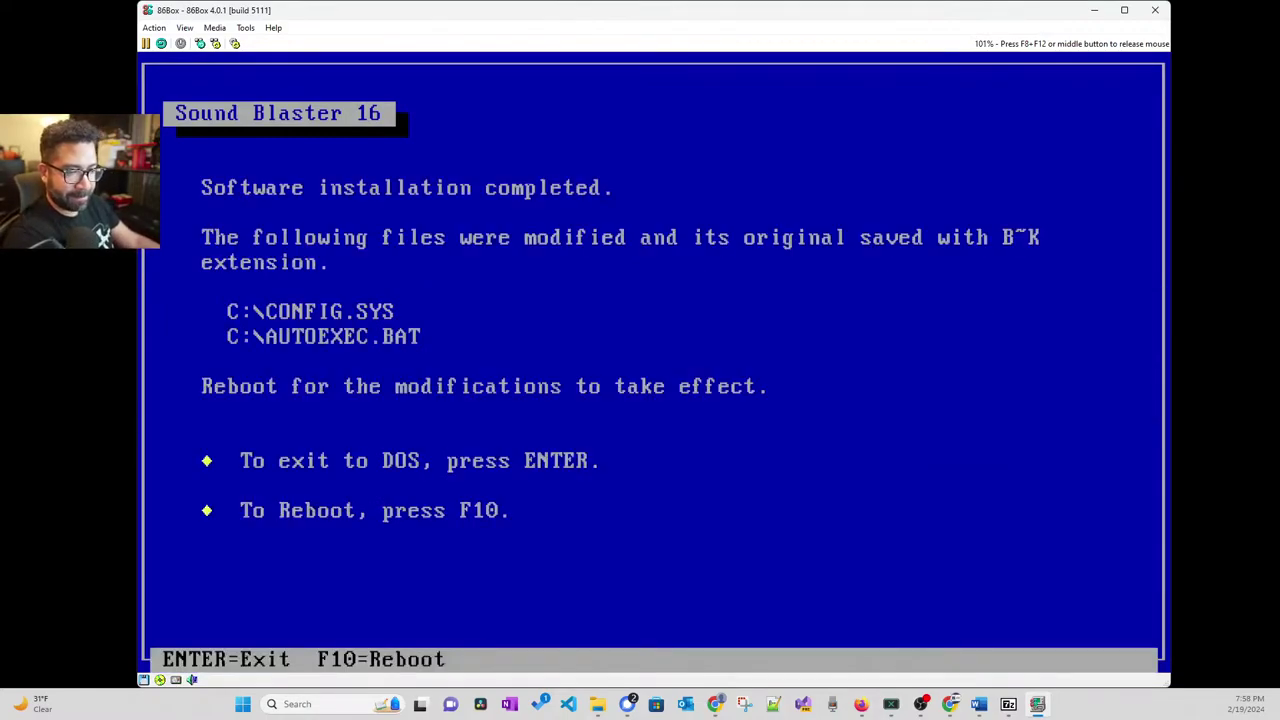
key(Return)
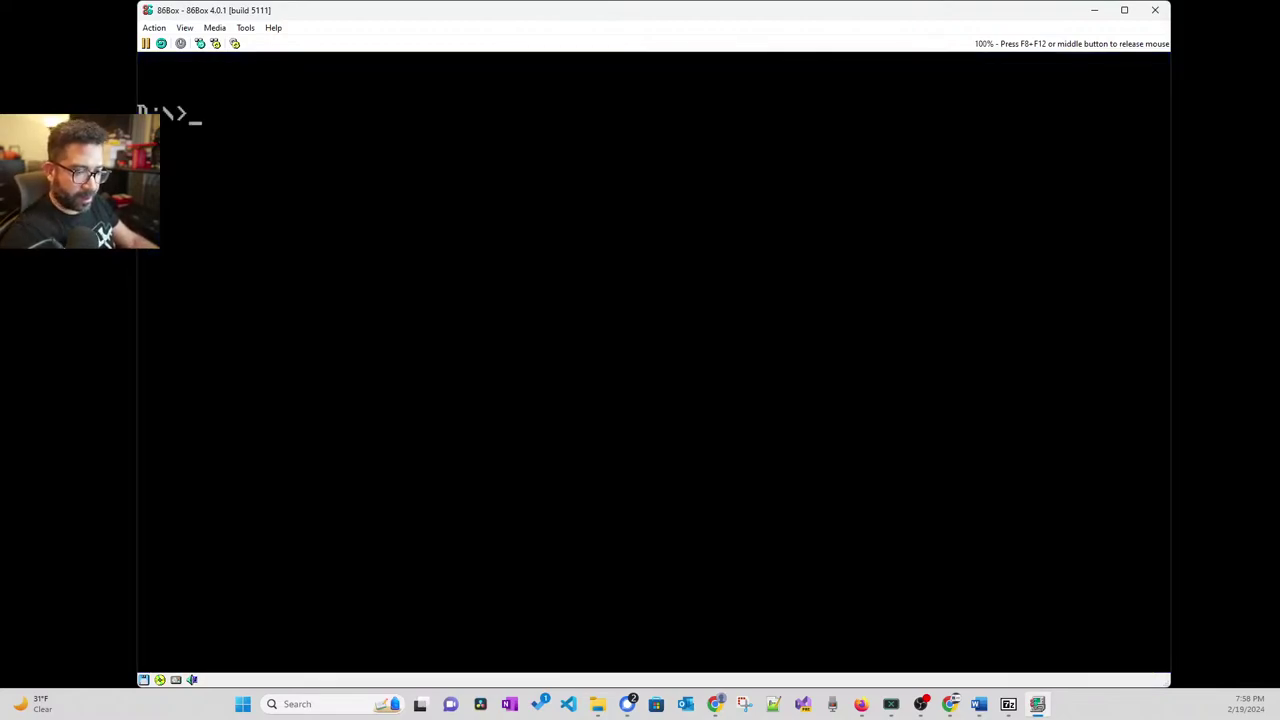
- Eject the floppy image and hard reset the emulated PC
key(F8+F12)
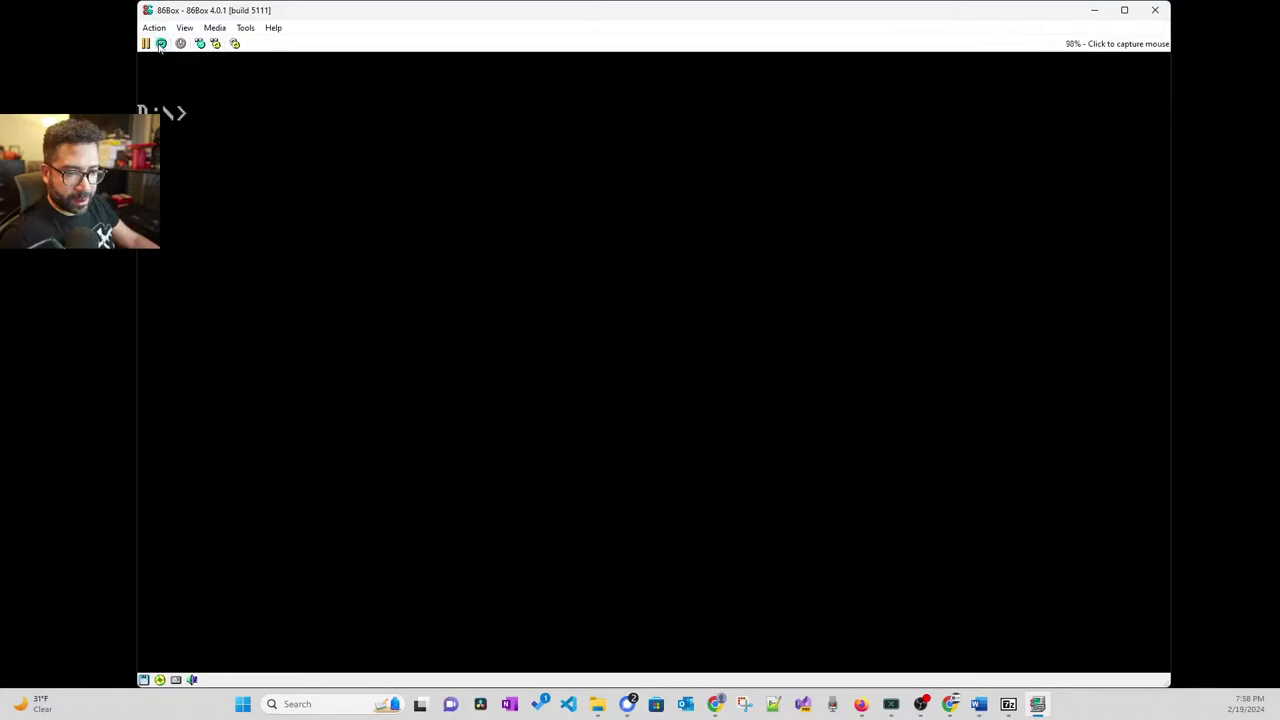
click(144, 680)
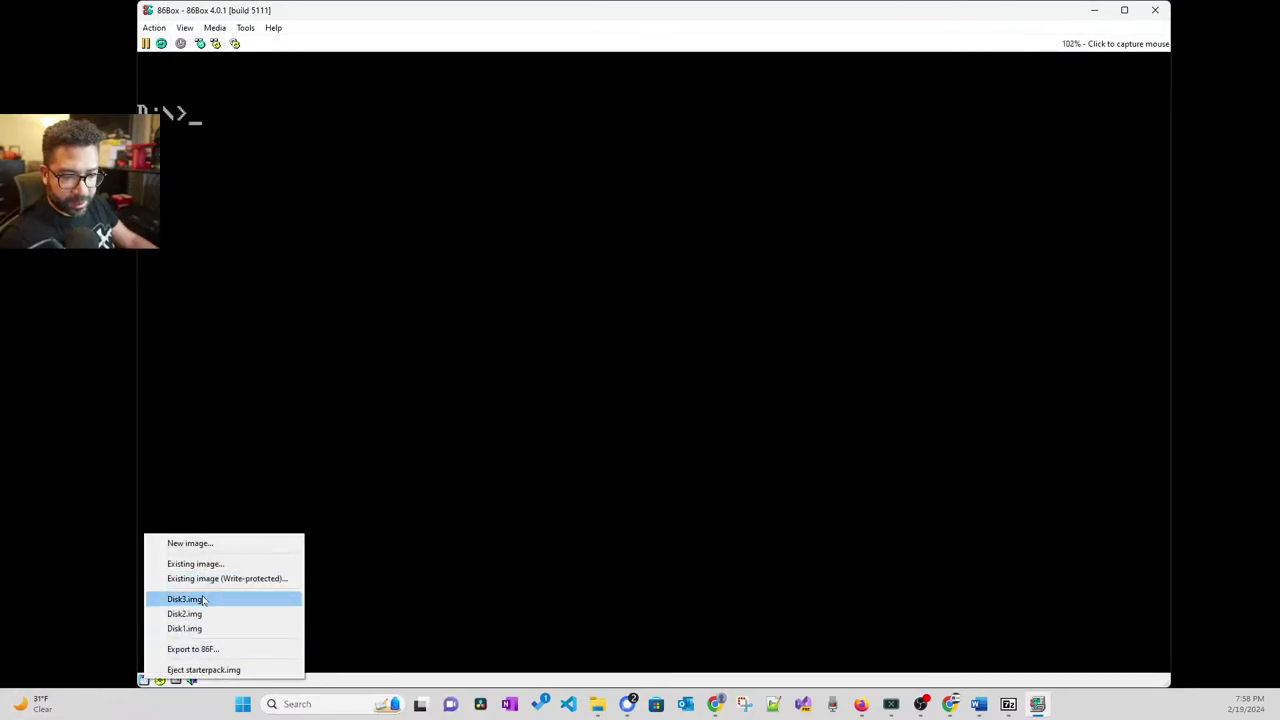
click(203, 670)
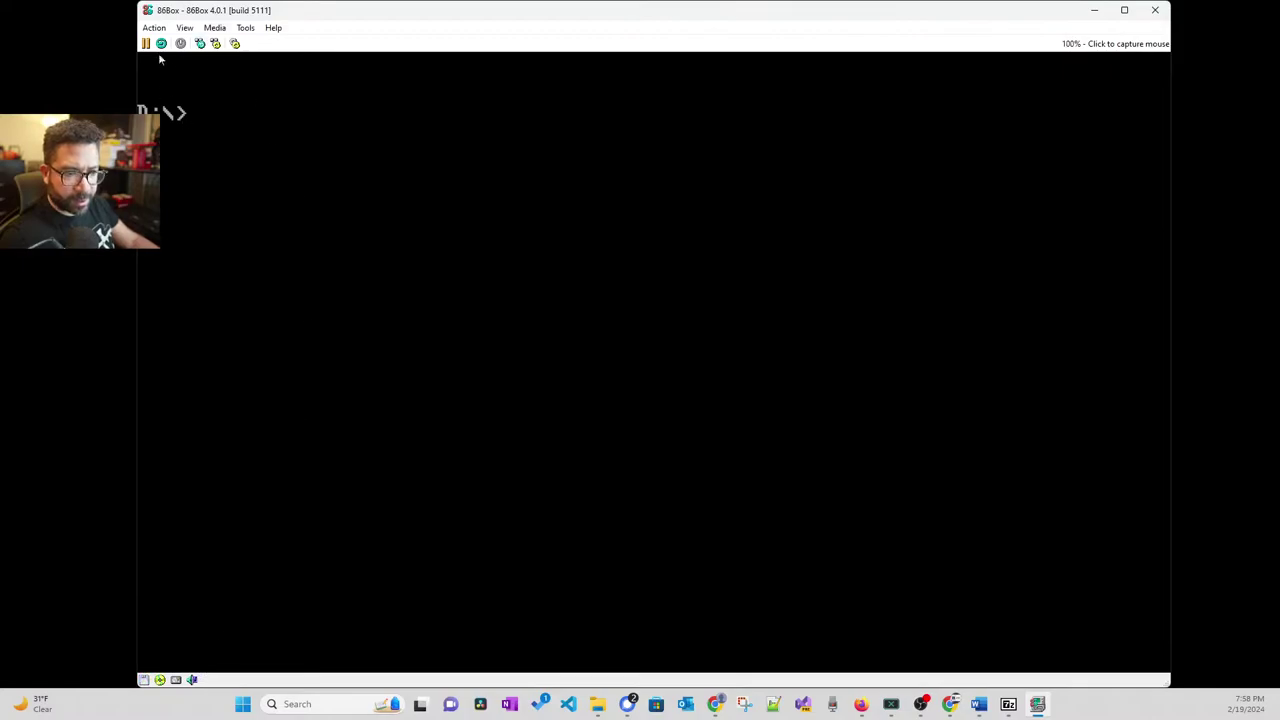
click(161, 43)
click(694, 372)
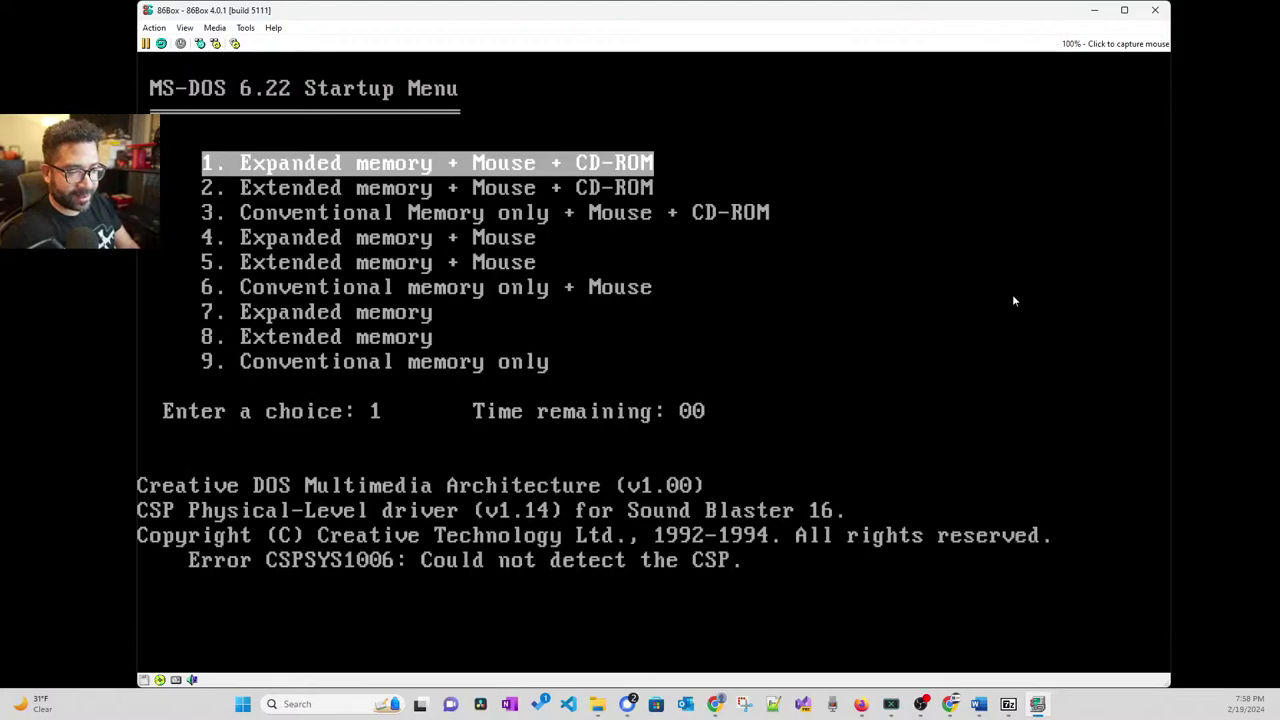
- Let DOS finish booting to C:\> with the audio card at A220 I5 D1 H5
click(896, 219)
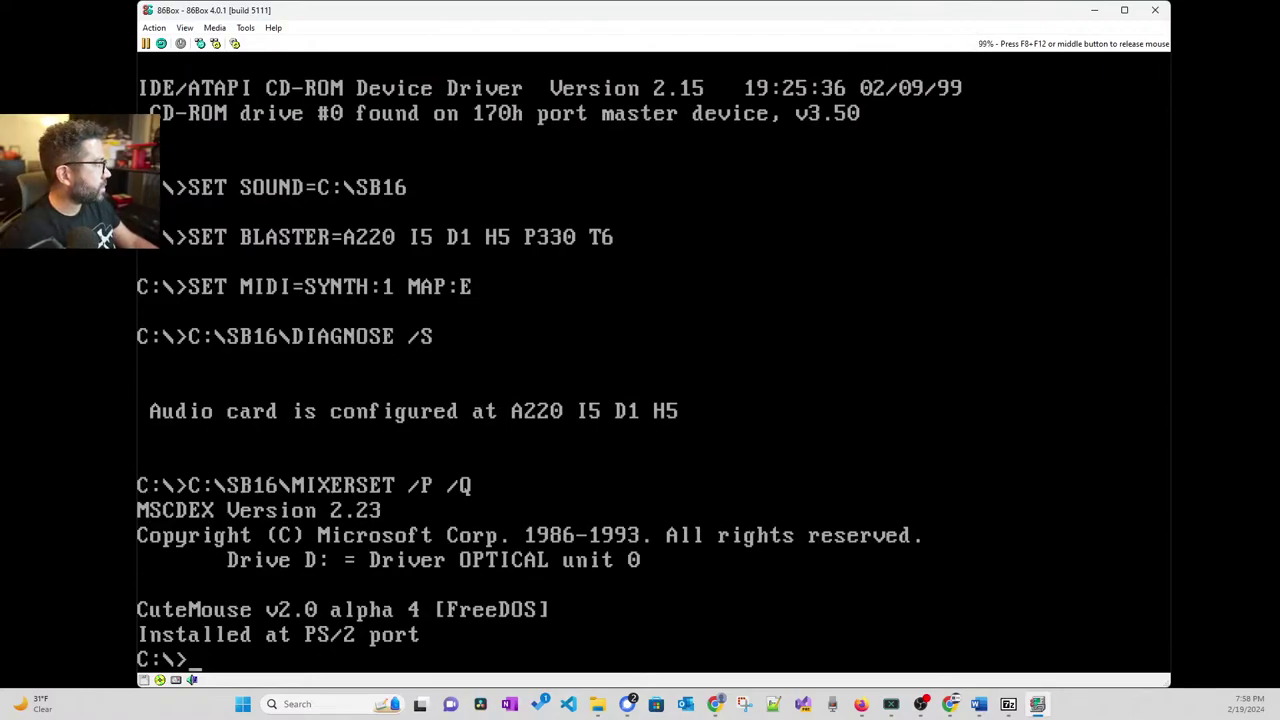
key(F8+F12)
key(alt+Tab)
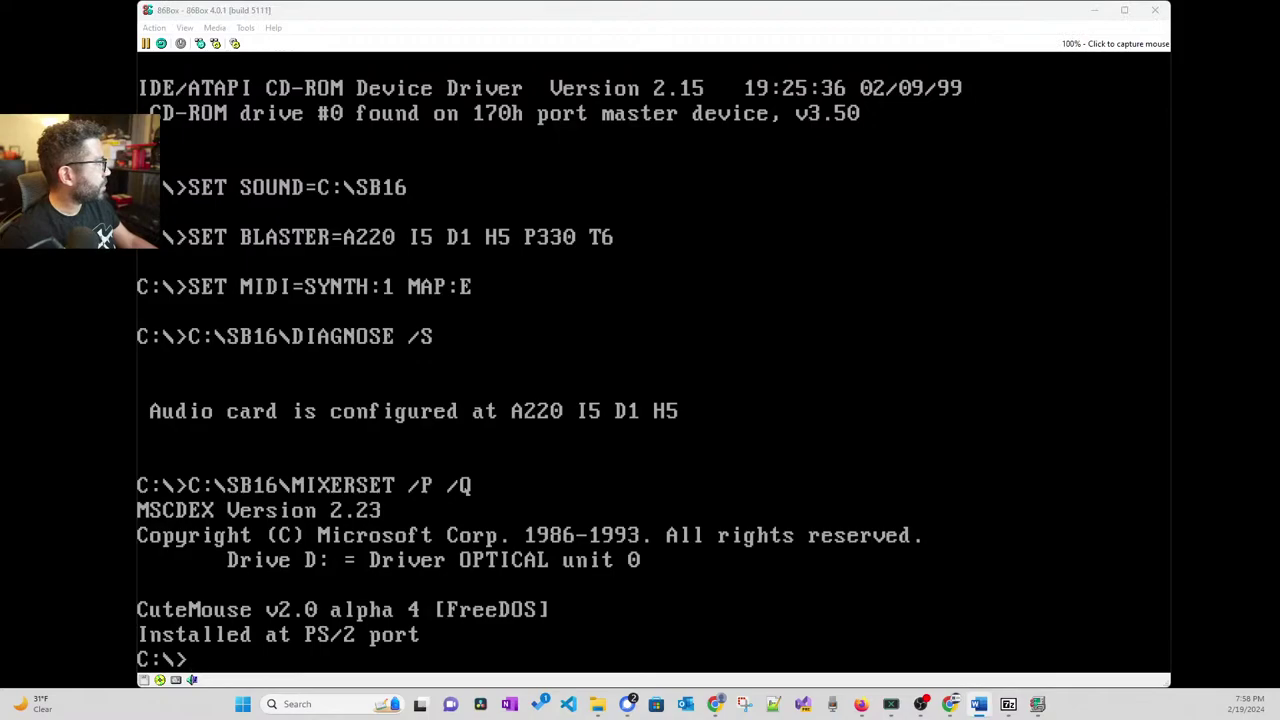
key(alt+Tab)
click(1047, 536)
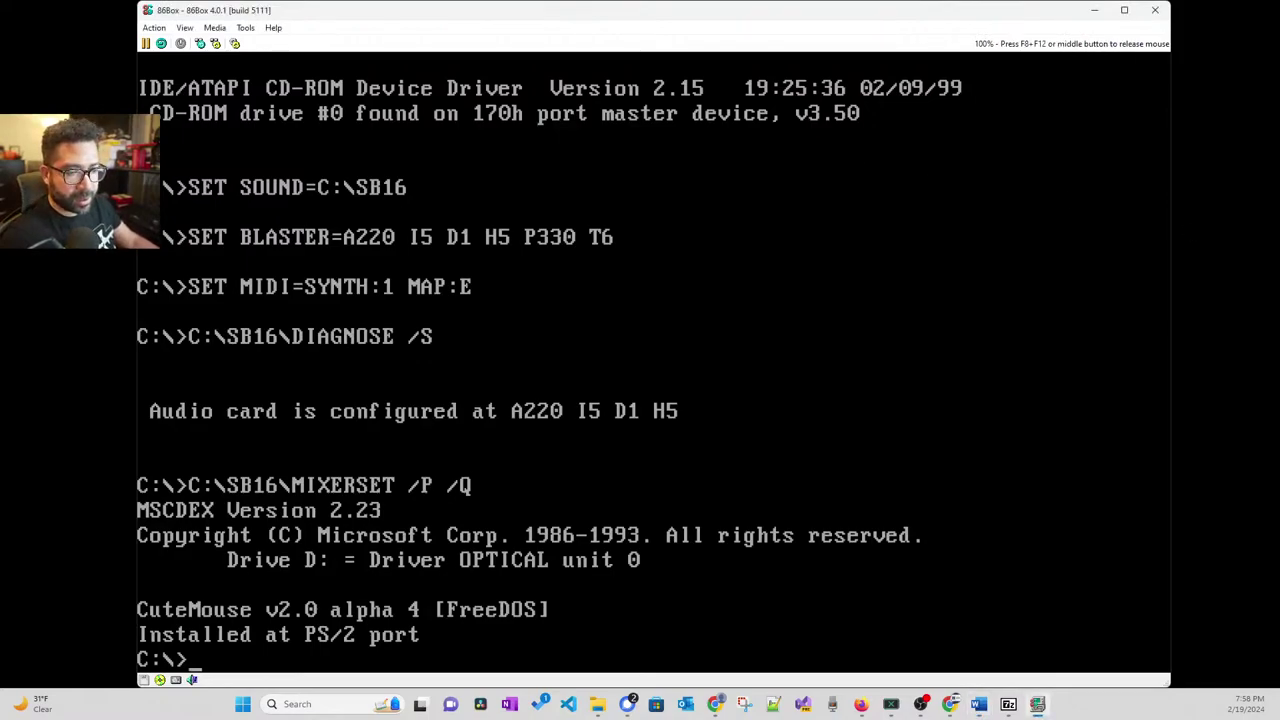
key(F8+F12)
- Browse the 86Box menus and bring up the Media > CD-ROM 1 options
click(245, 27)
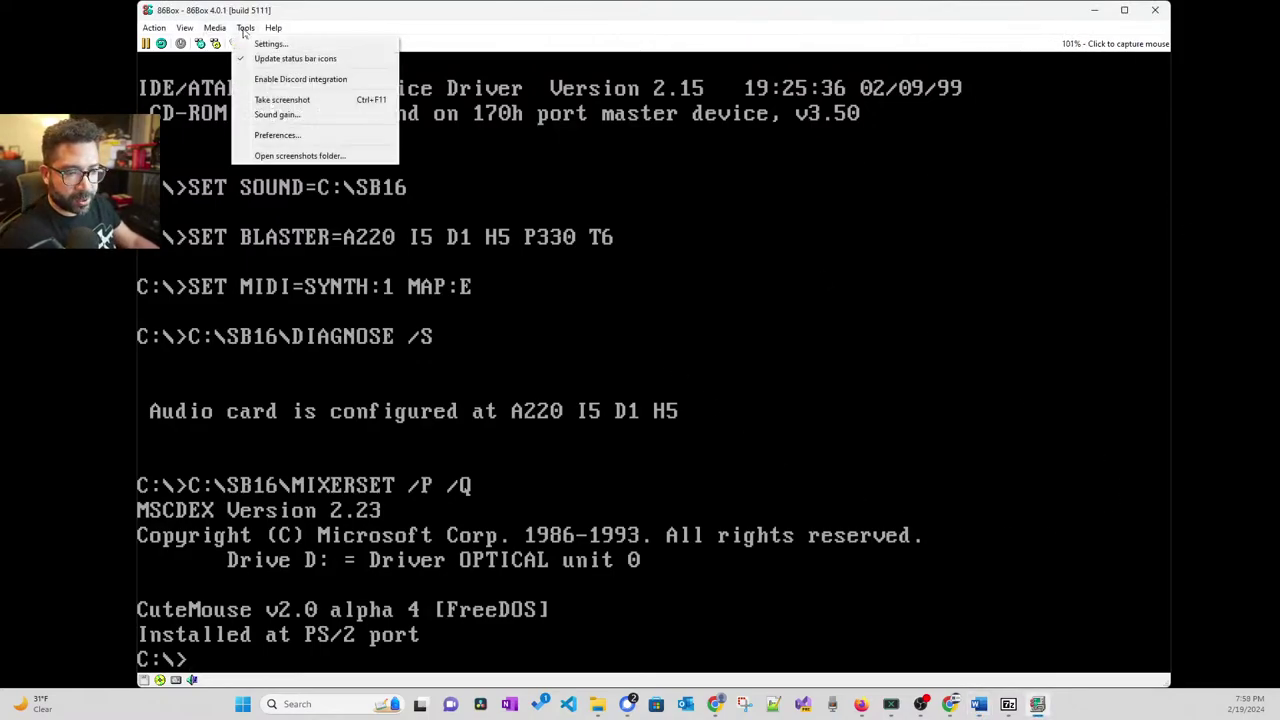
click(535, 50)
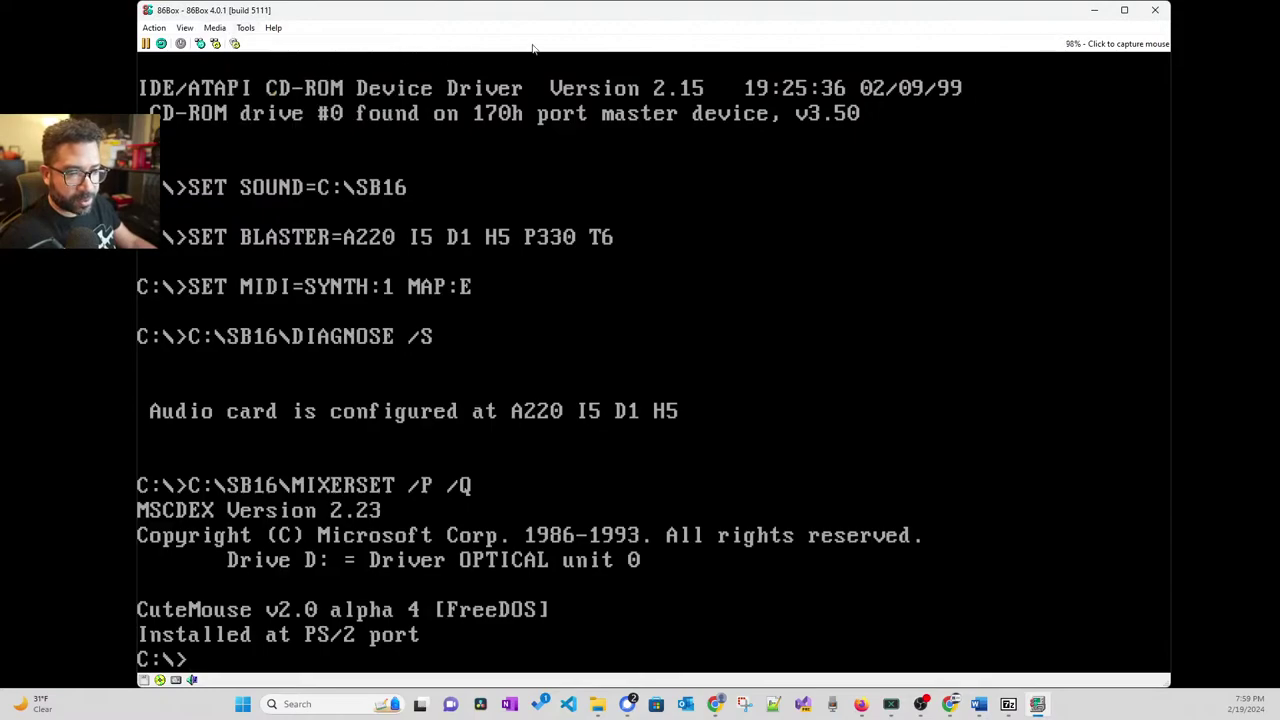
click(248, 28)
click(607, 363)
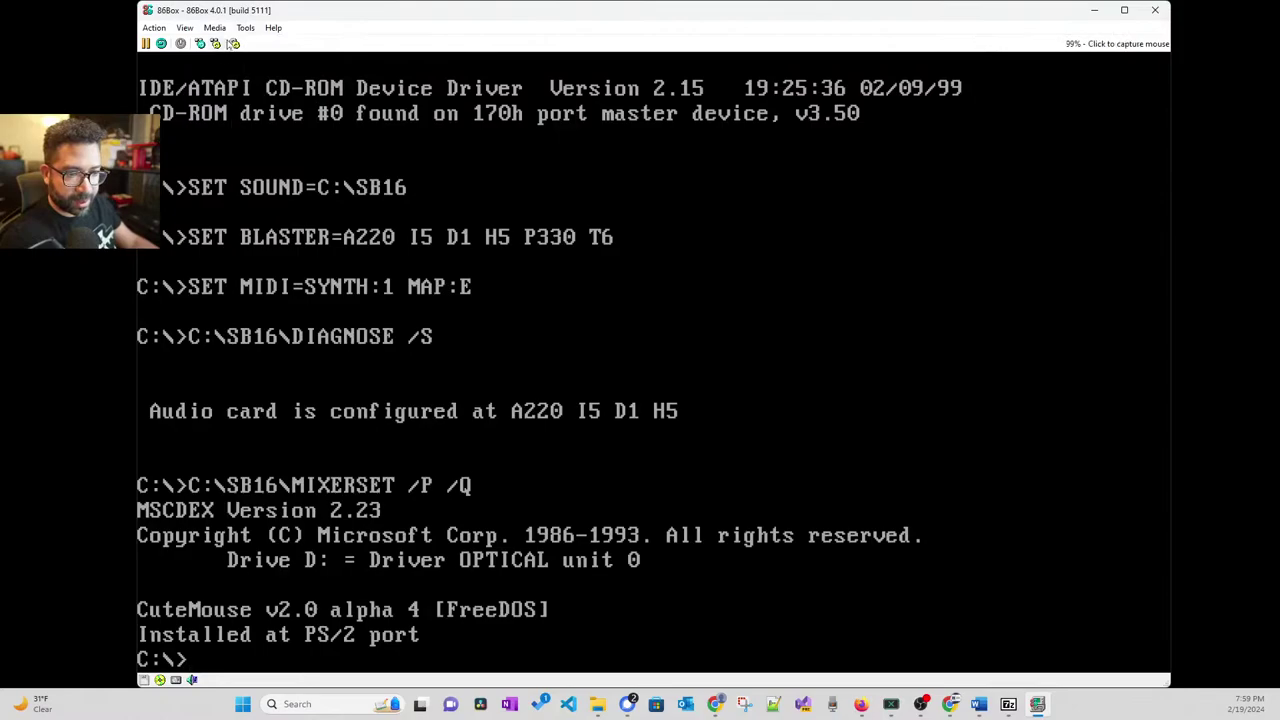
click(245, 28)
mouse_move(215, 28)
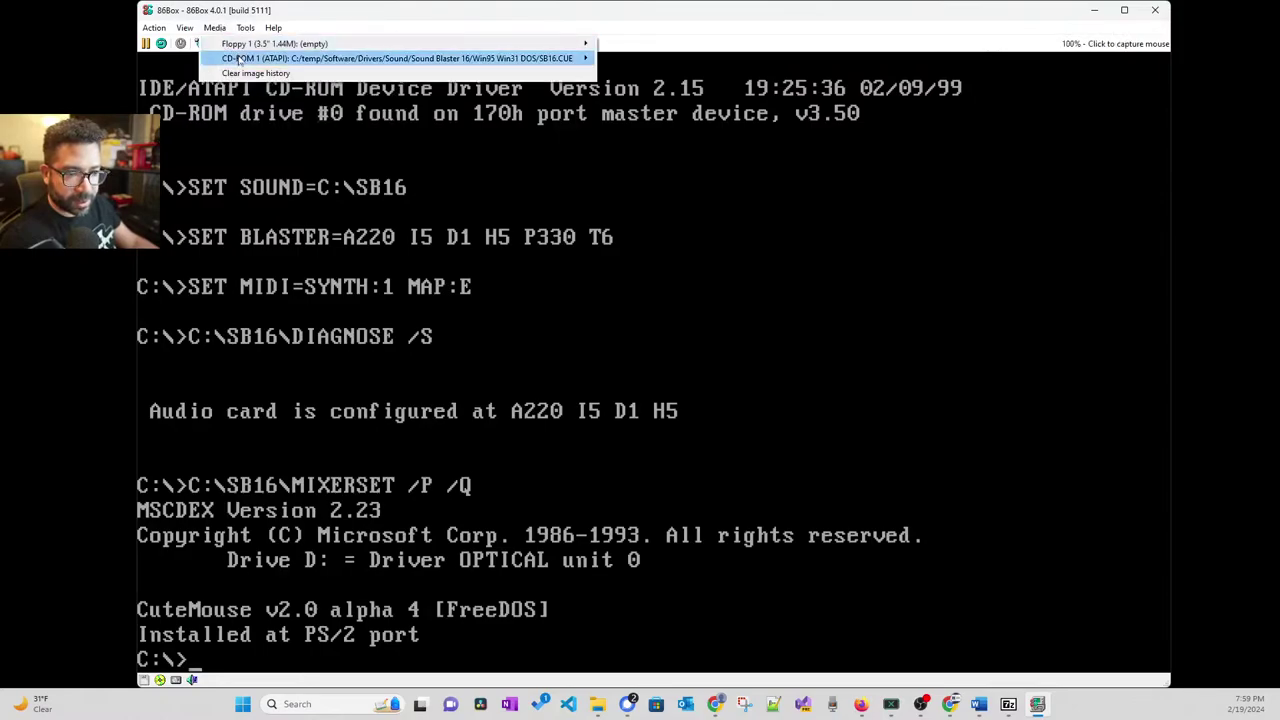
mouse_move(238, 60)
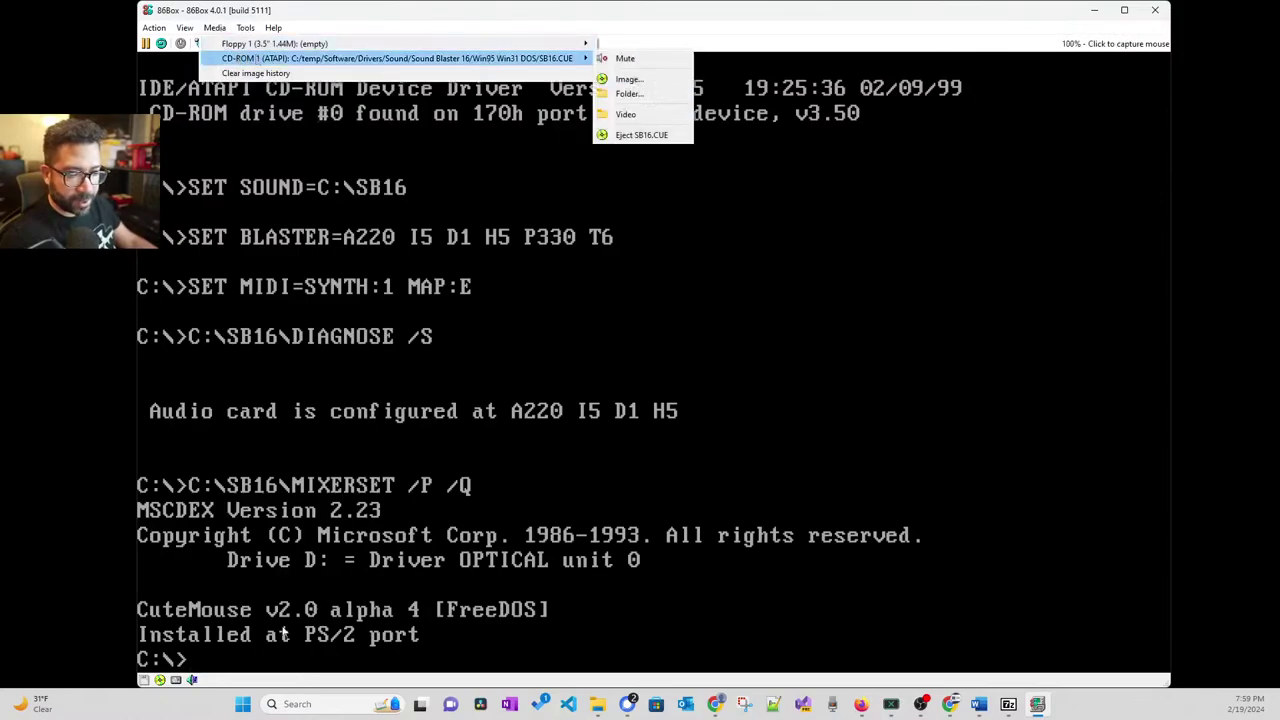
- Mount Software\Games\DOS\Screamer2\Screamer2.ISO as the CD-ROM image
click(160, 681)
click(197, 616)
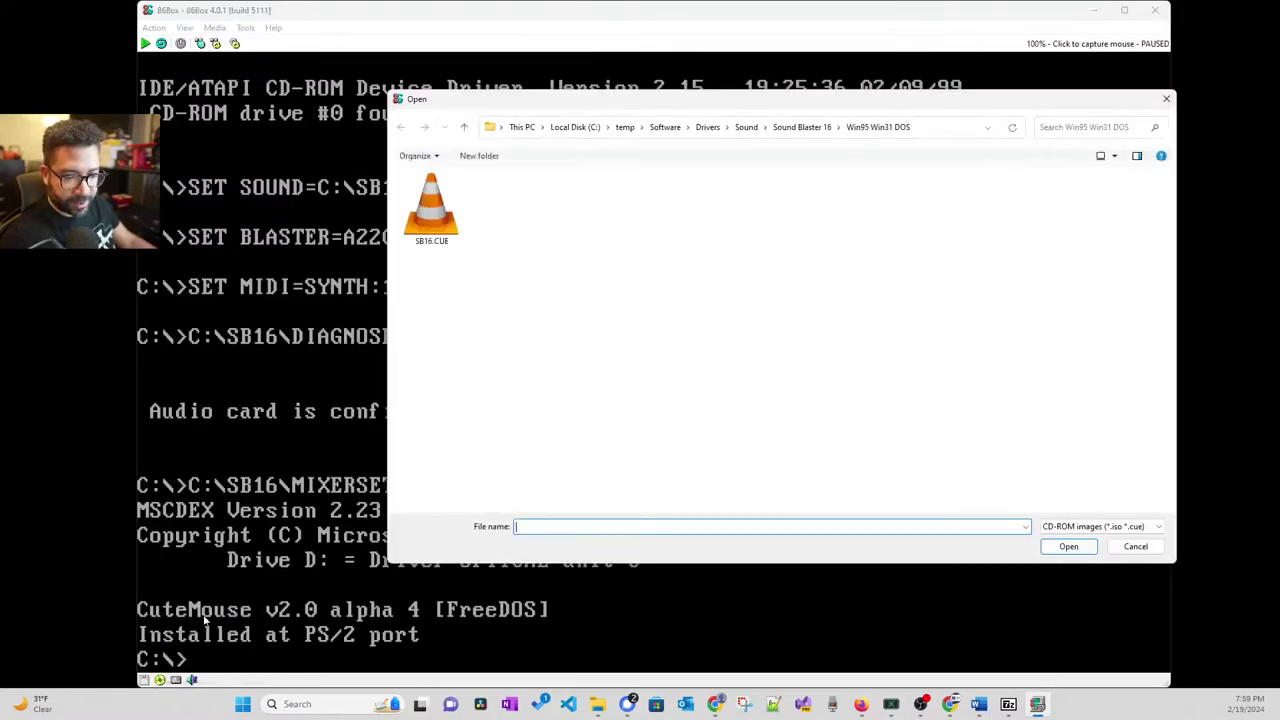
click(668, 128)
double_click(460, 257)
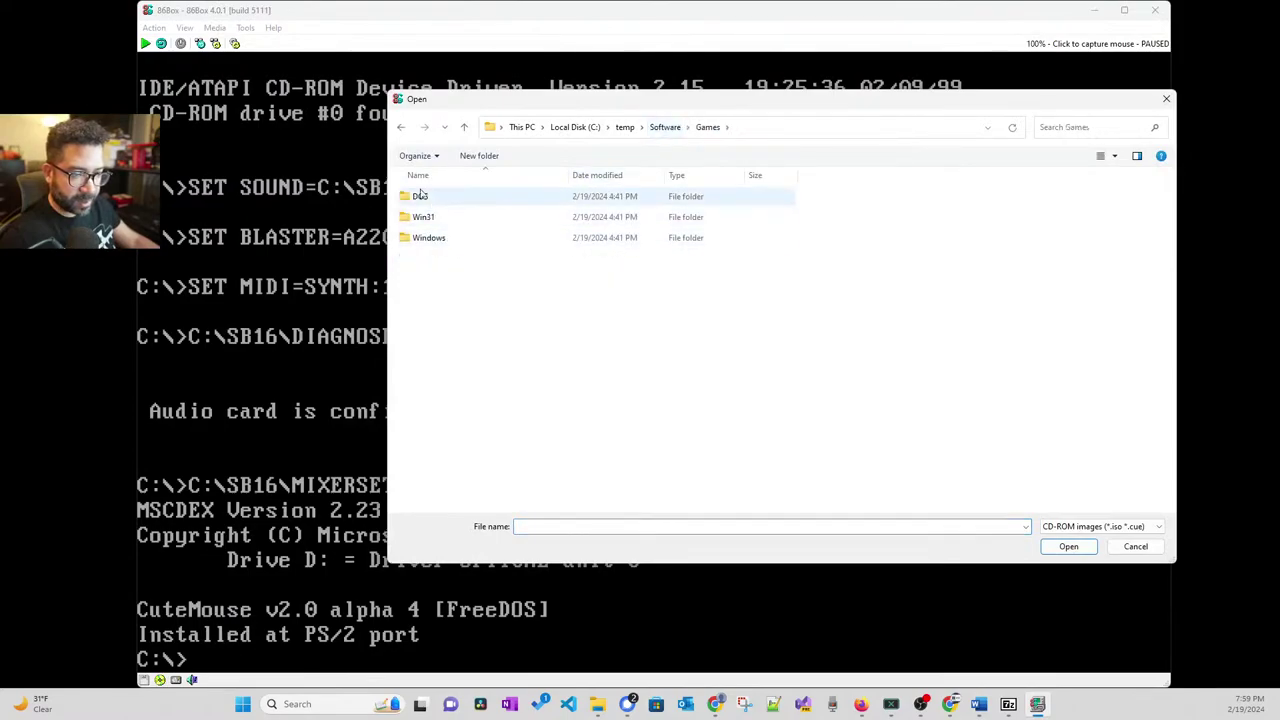
double_click(420, 196)
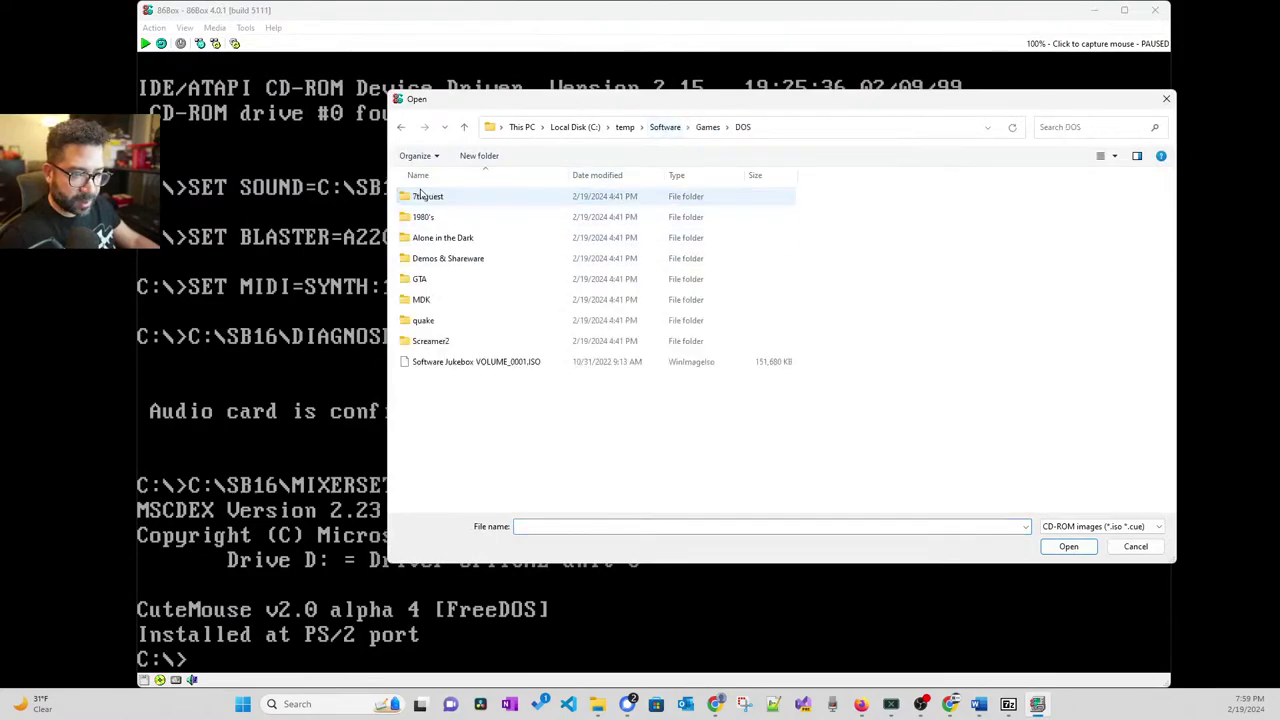
double_click(420, 340)
double_click(443, 222)
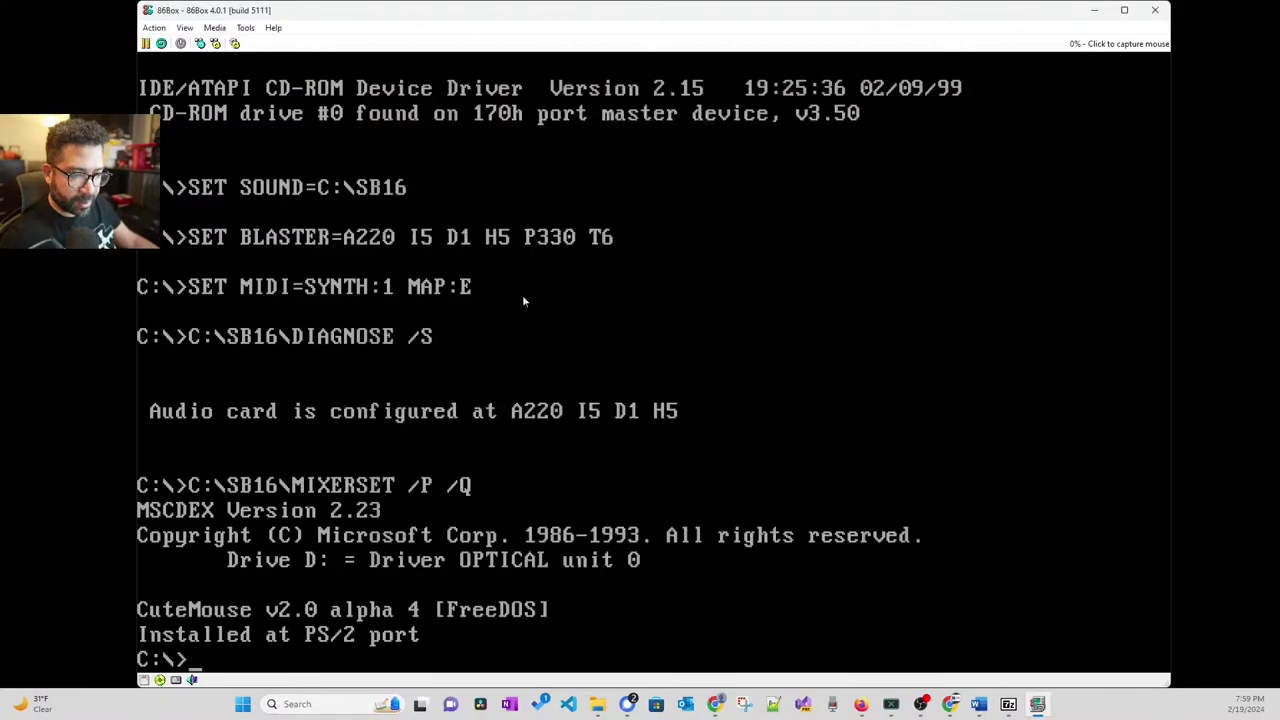
- Switch to drive D: and list the files on the Screamer 2 disc
click(522, 294)
text(d:)
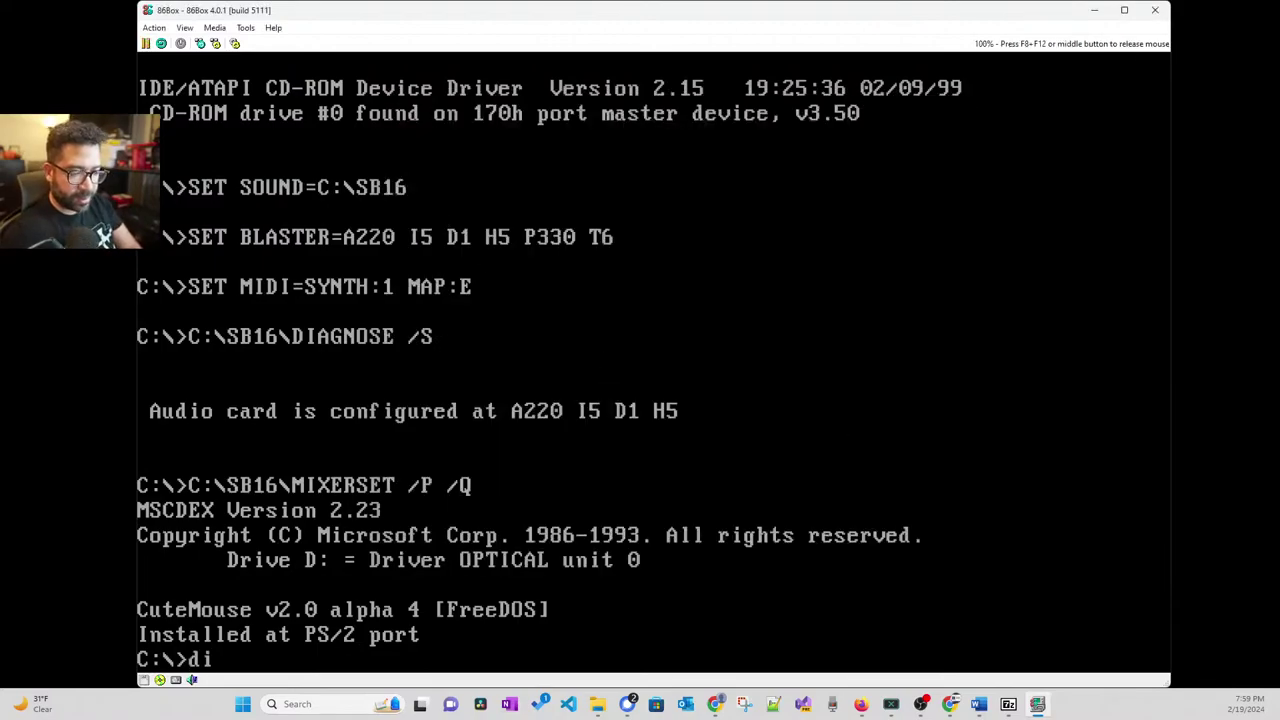
key(Return)
text(dir)
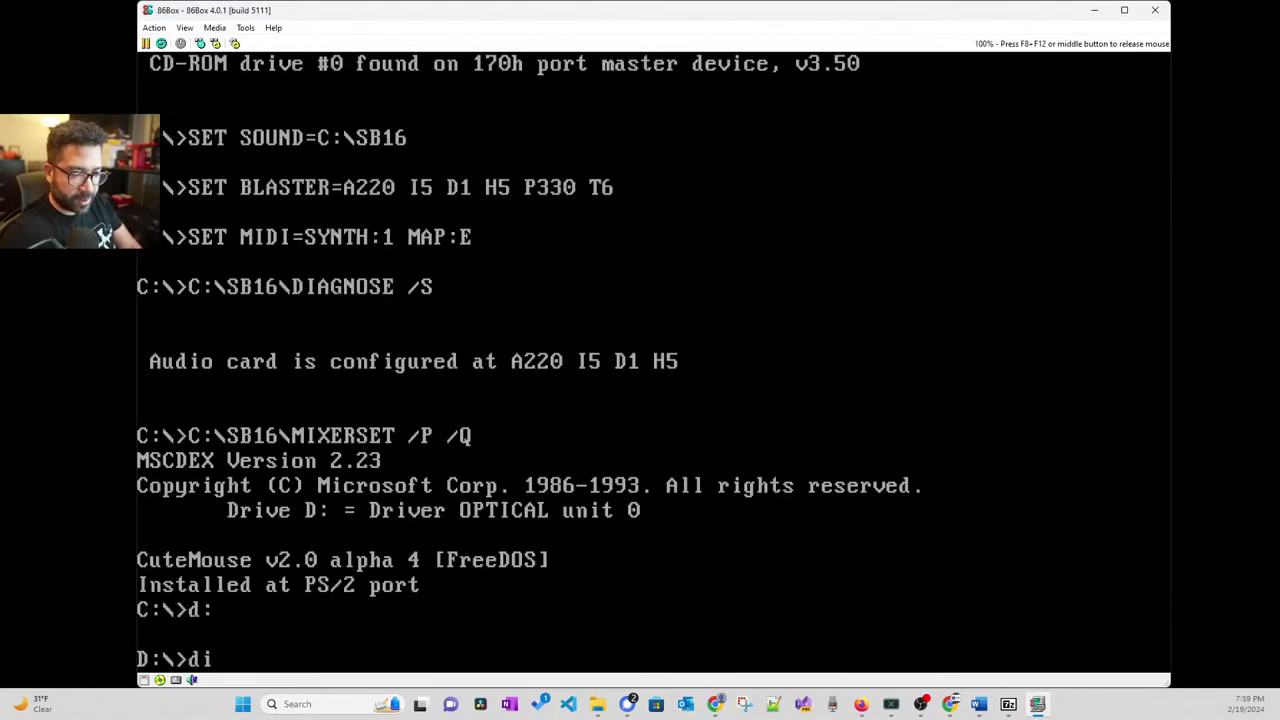
key(Return)
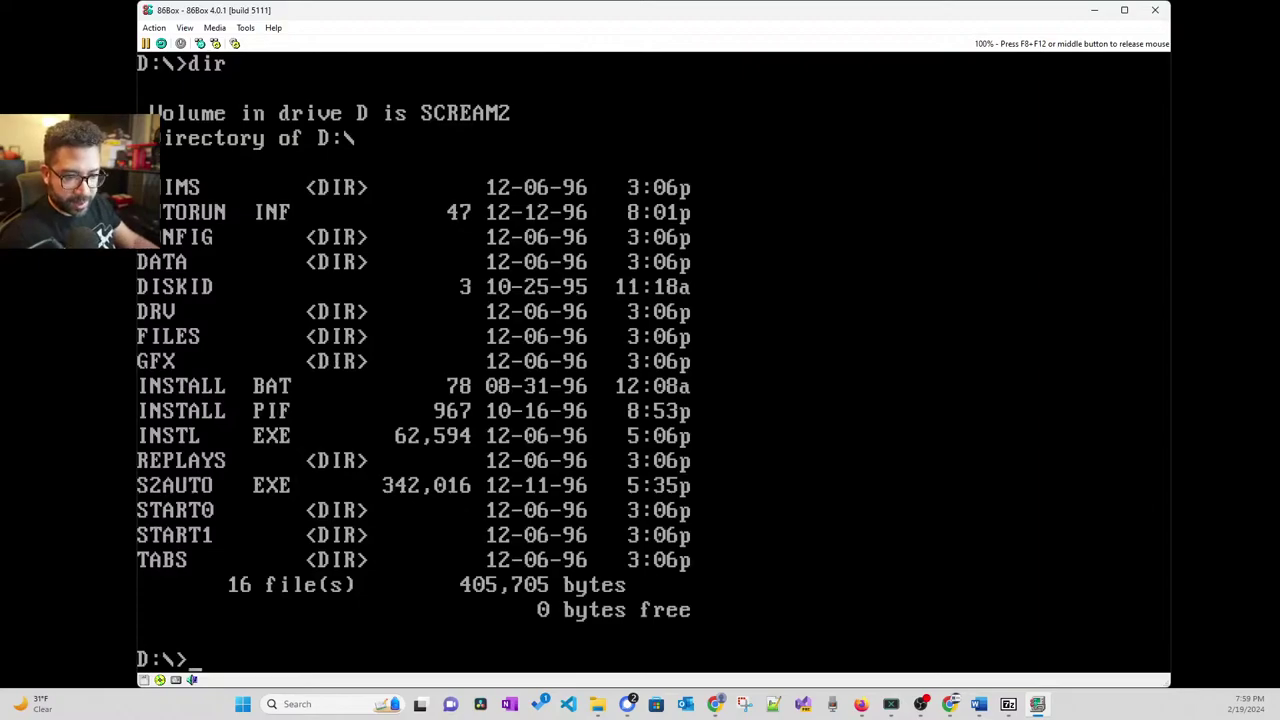
- Run 'install', choosing Normal Installation, 256 and 65k Colors, full installation and source drive D
text(install)
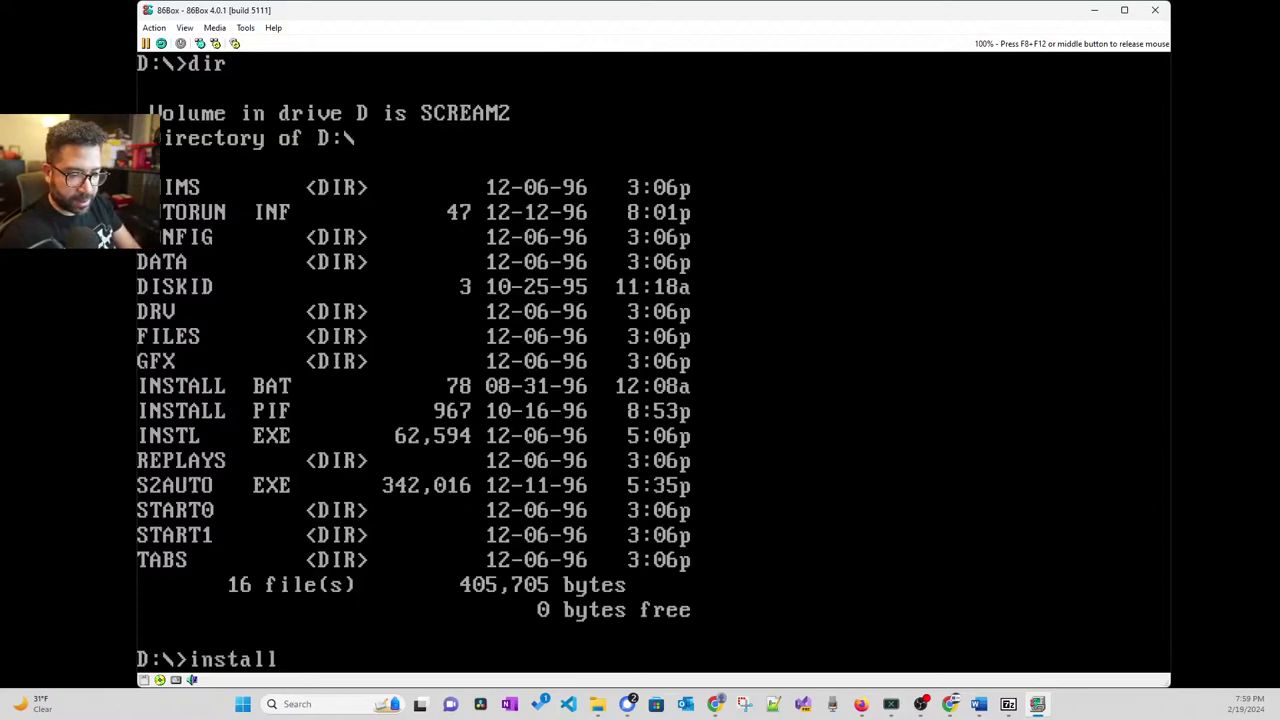
key(Return)
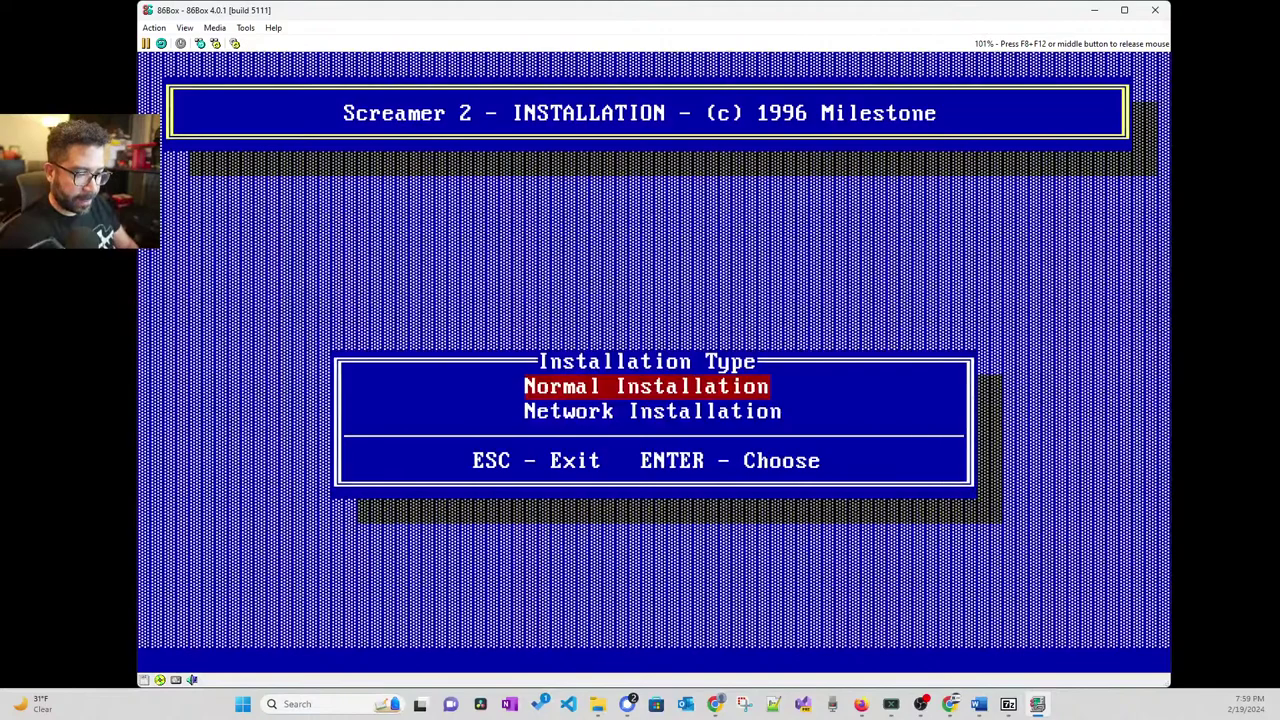
key(Return)
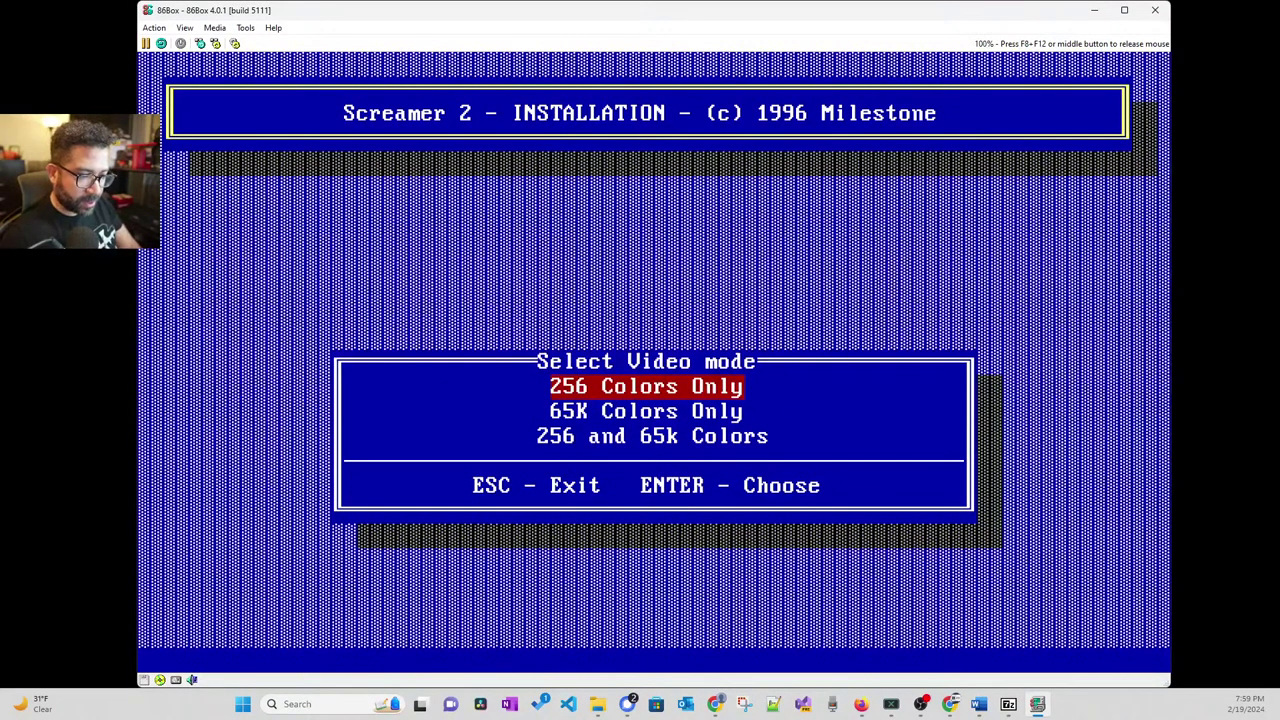
key(Down)
key(Down)
key(Return)
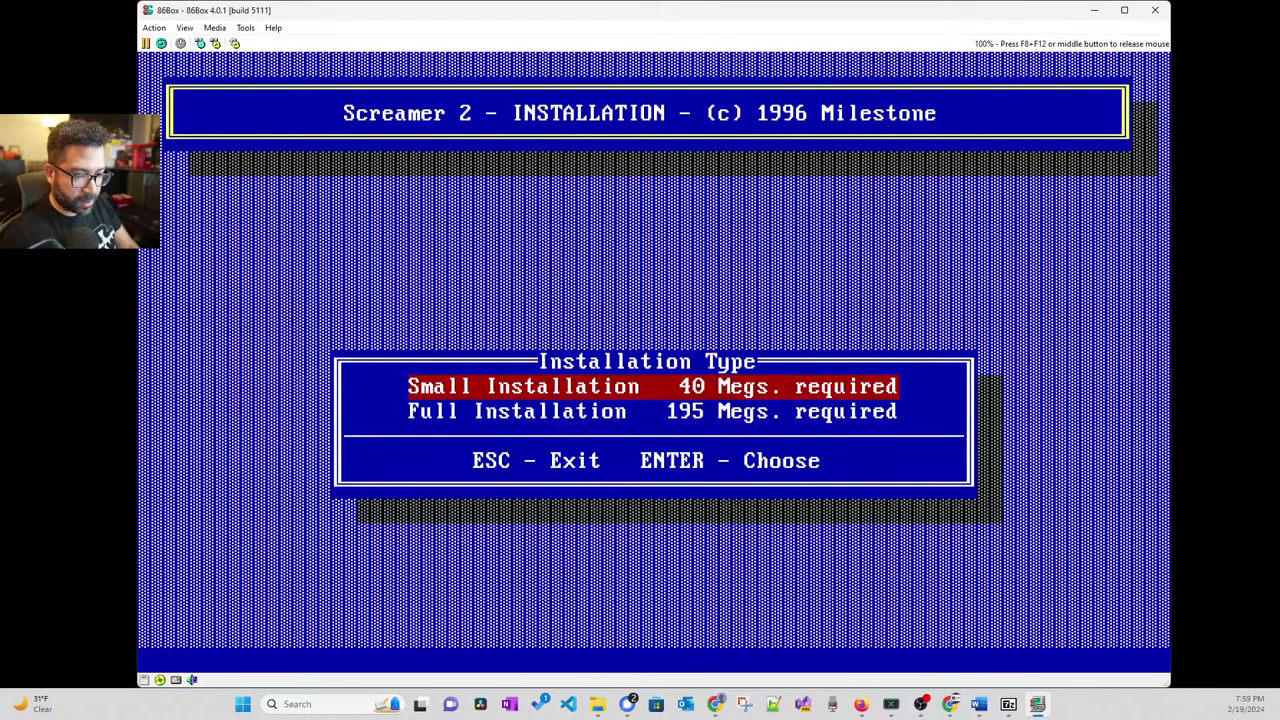
key(Down)
key(Return)
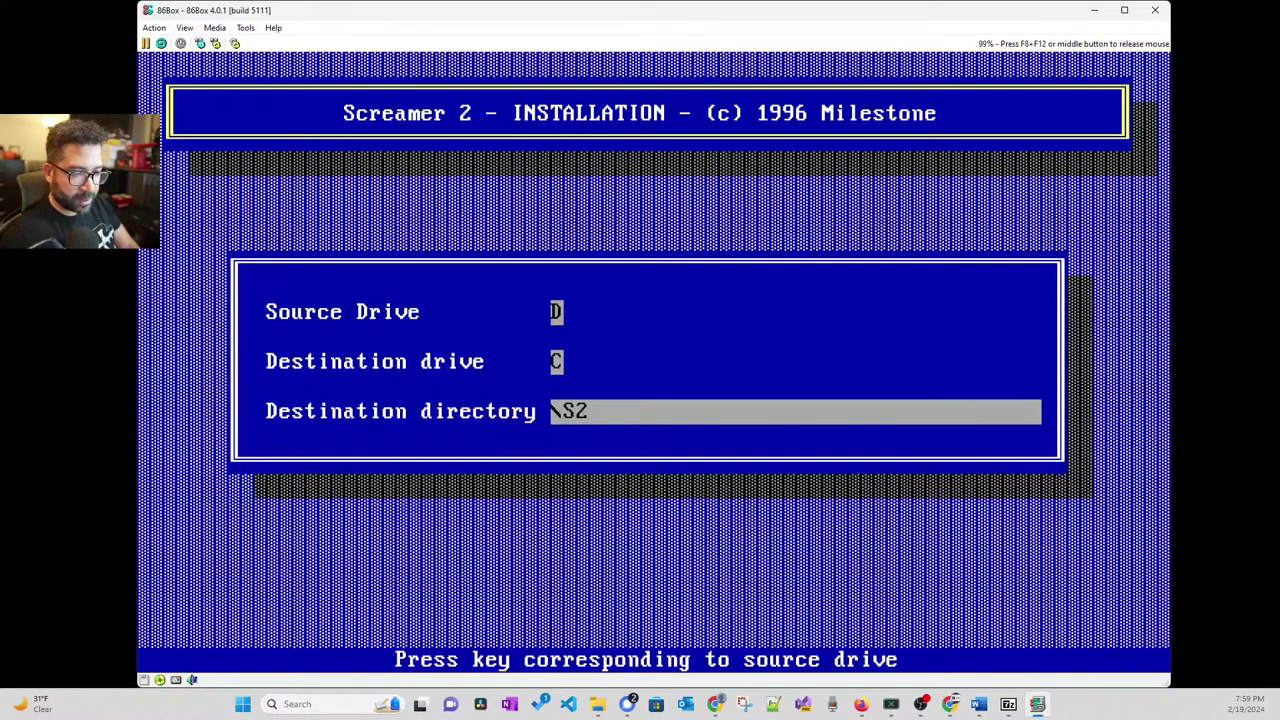
key(Return)
key(Return)
key(Return)
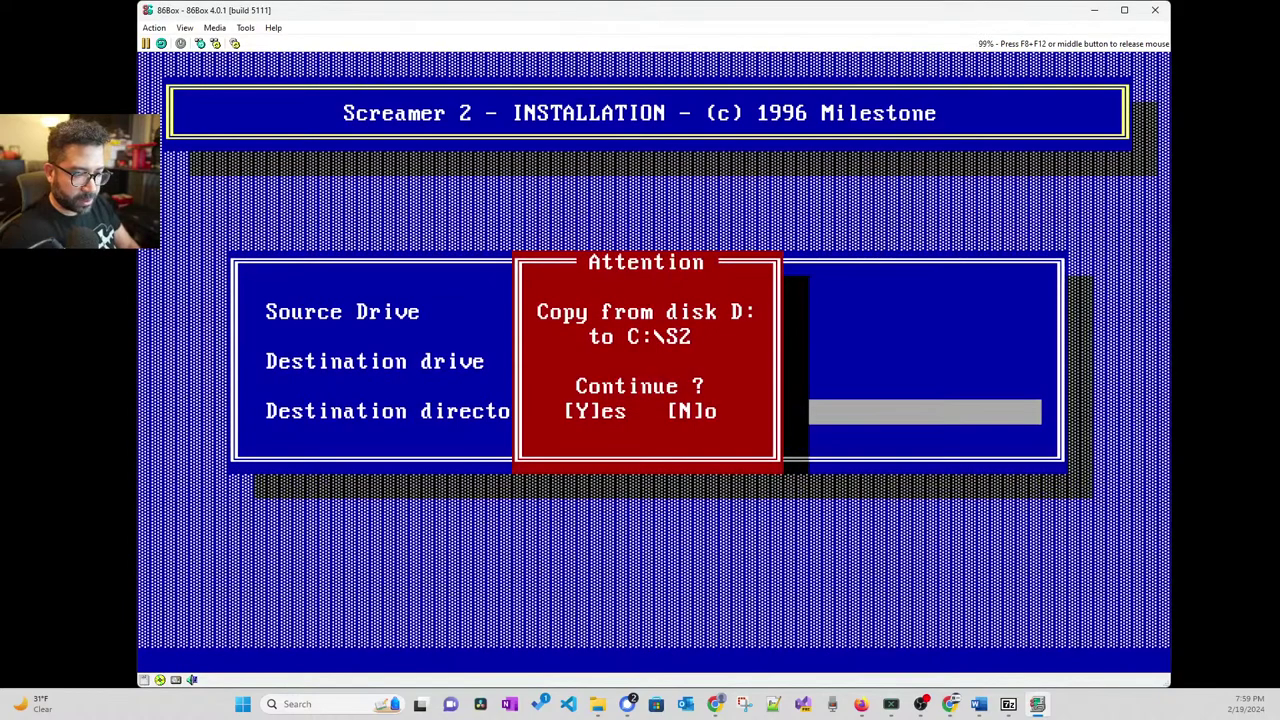
- Relaunch the Screamer 2 installer with 256 and 65k Colors and Full Installation
text(n)
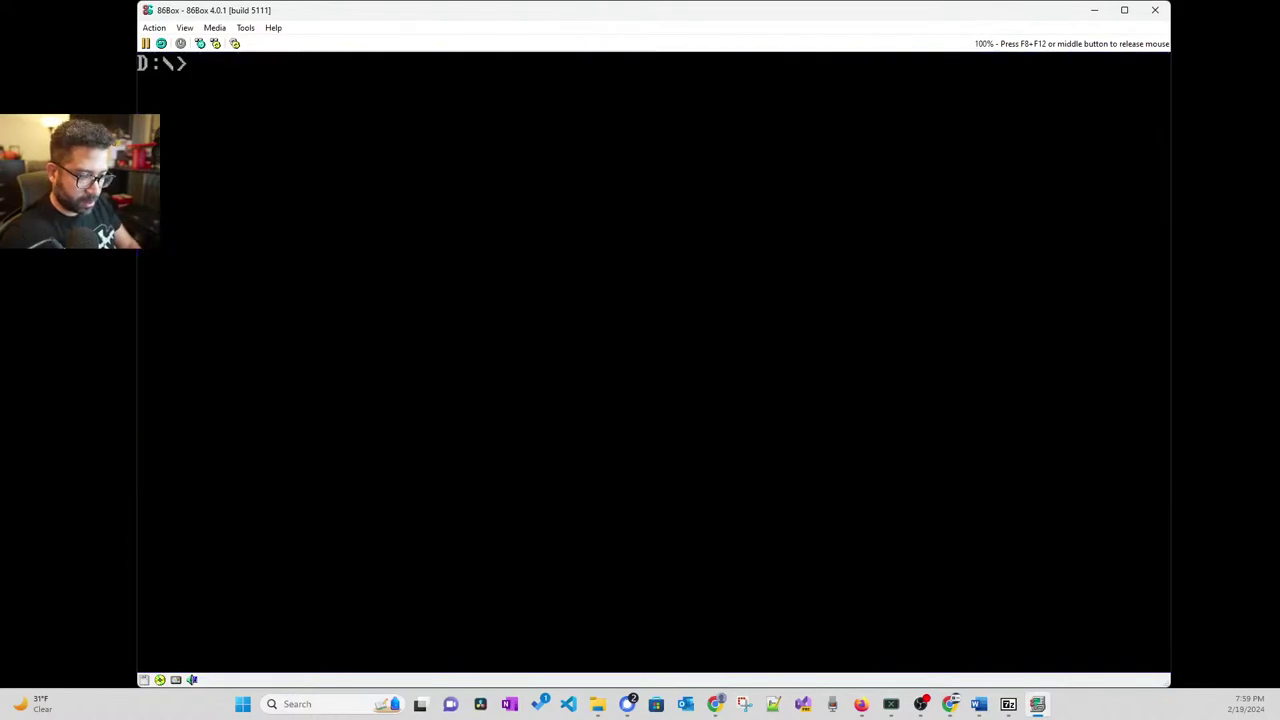
text(install)
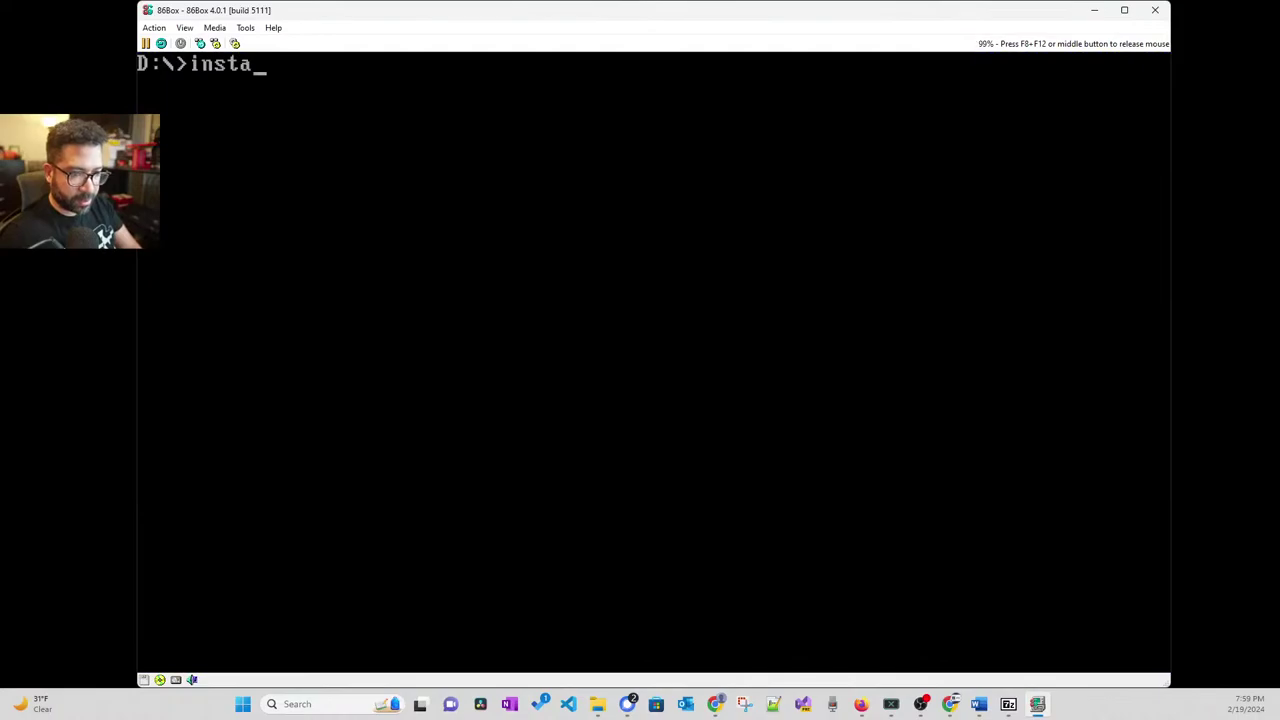
key(Return)
key(Return)
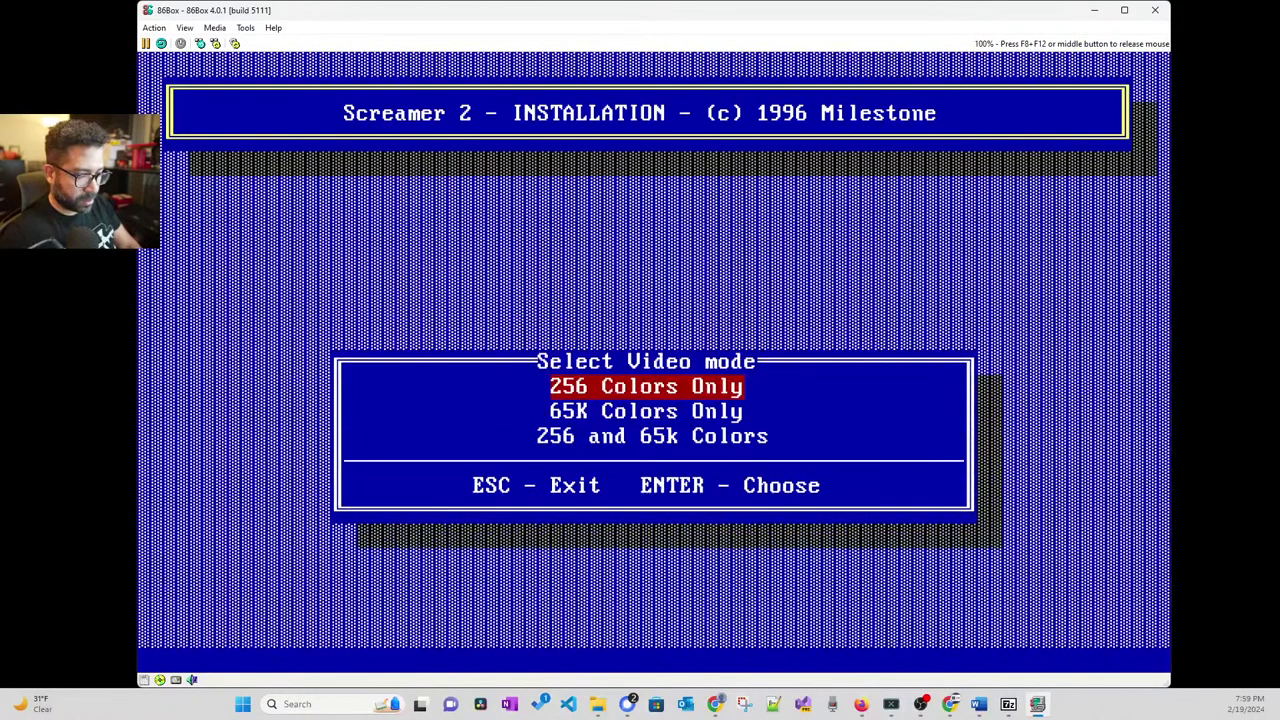
key(Down)
key(Down)
key(Return)
key(Down)
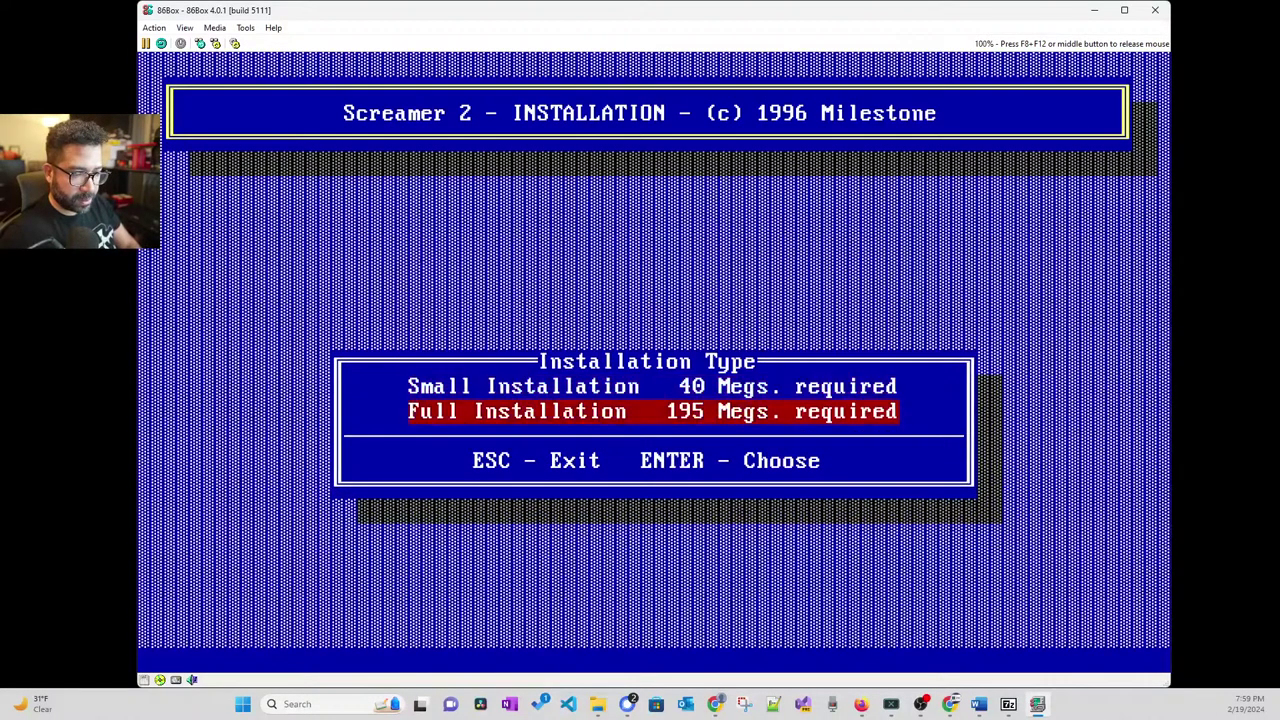
key(Return)
- Set the destination to C:\GAMES\S2 and answer Y to start copying
key(Return)
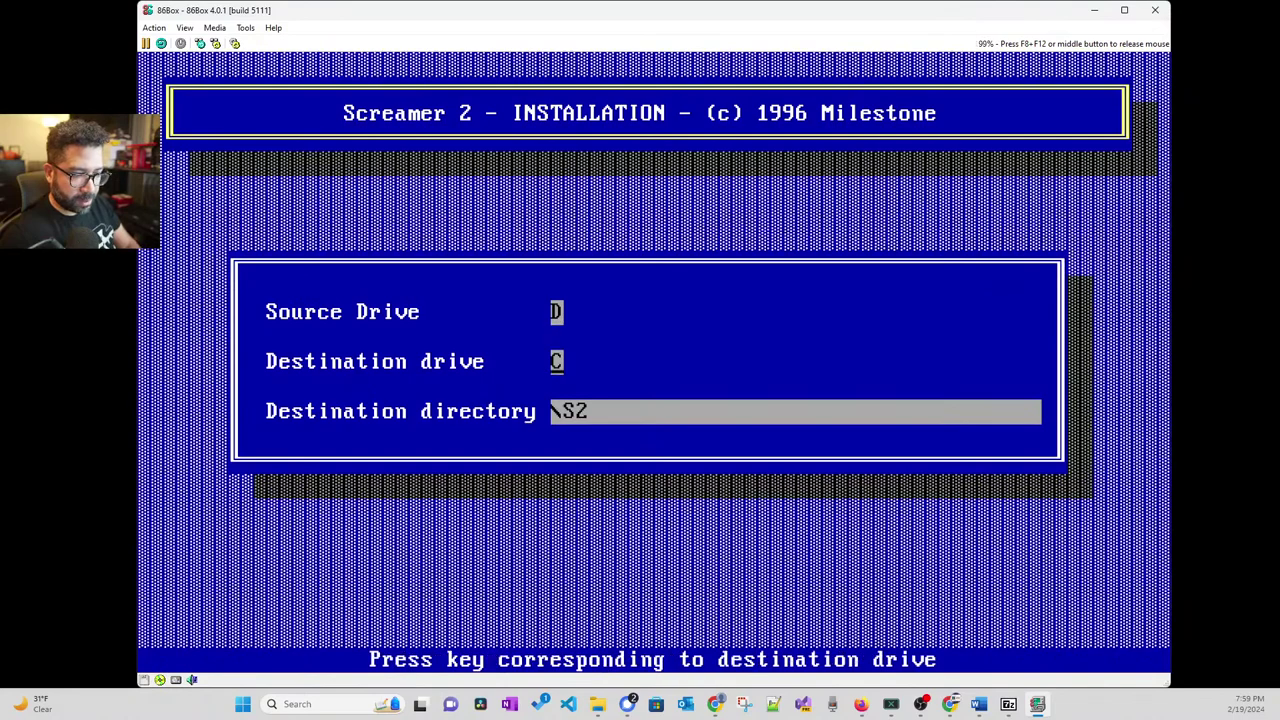
key(Return)
key(Left)
key(Left)
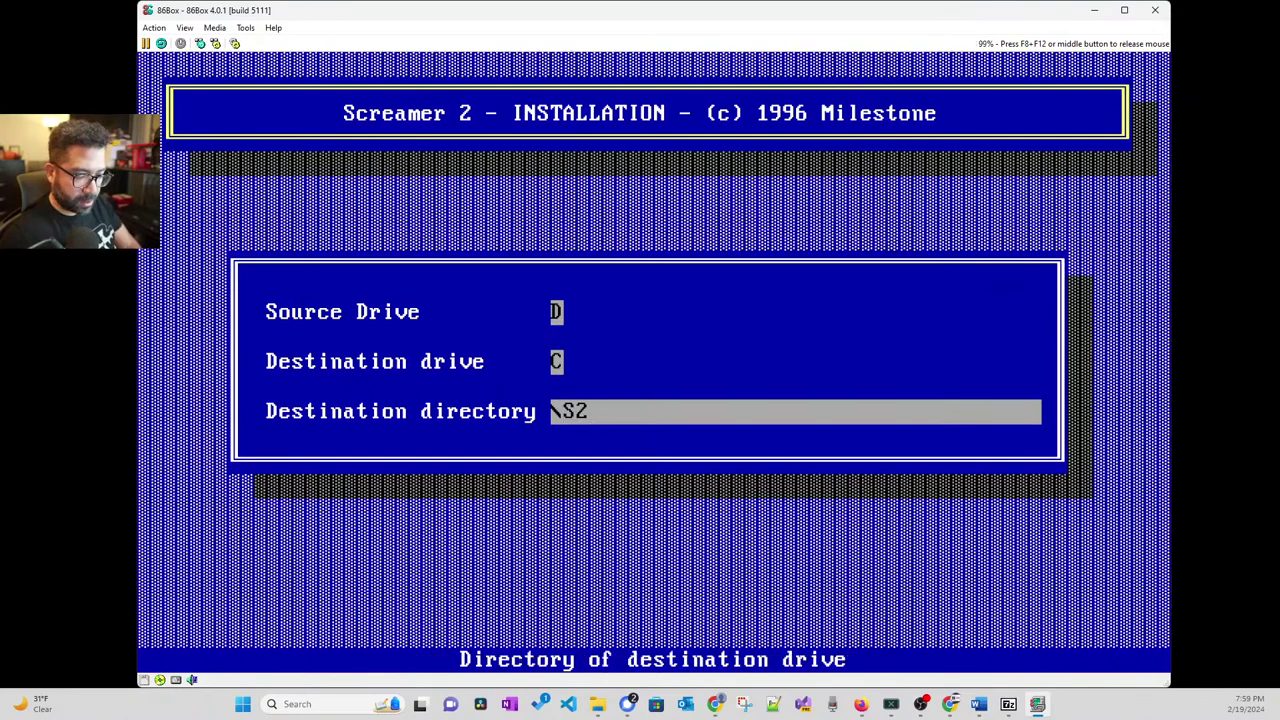
text(GAMES\)
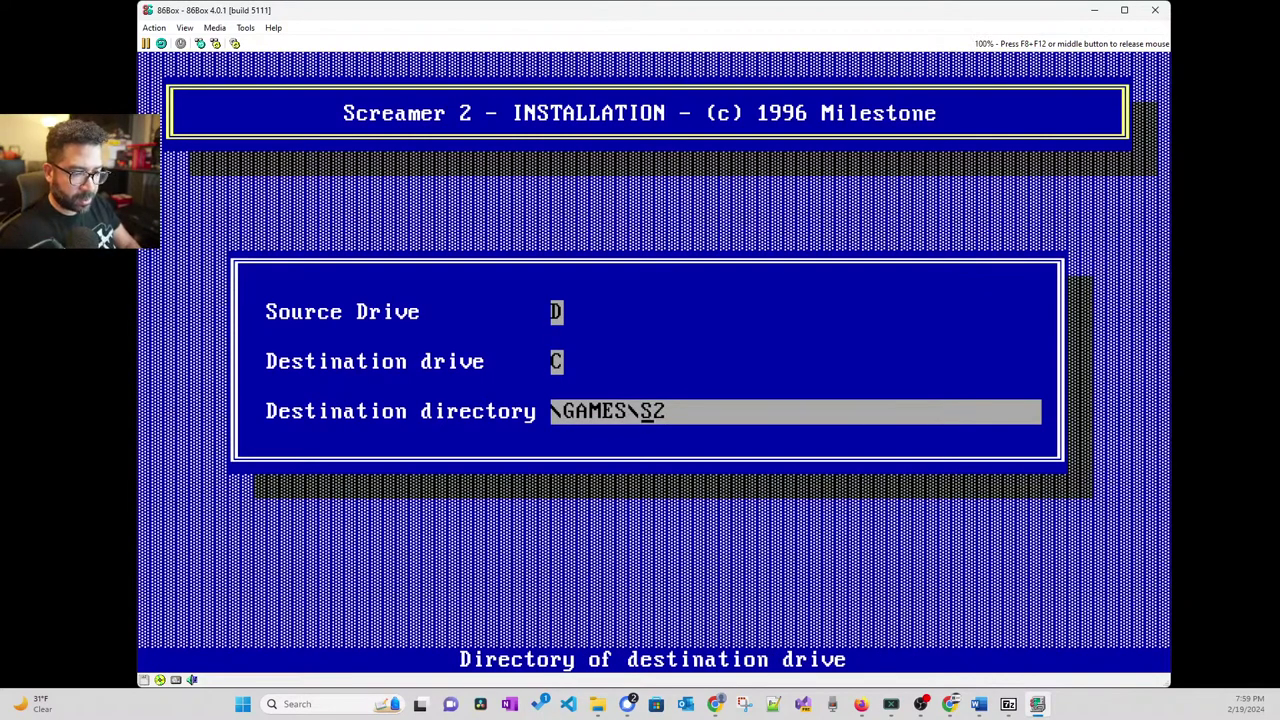
key(Return)
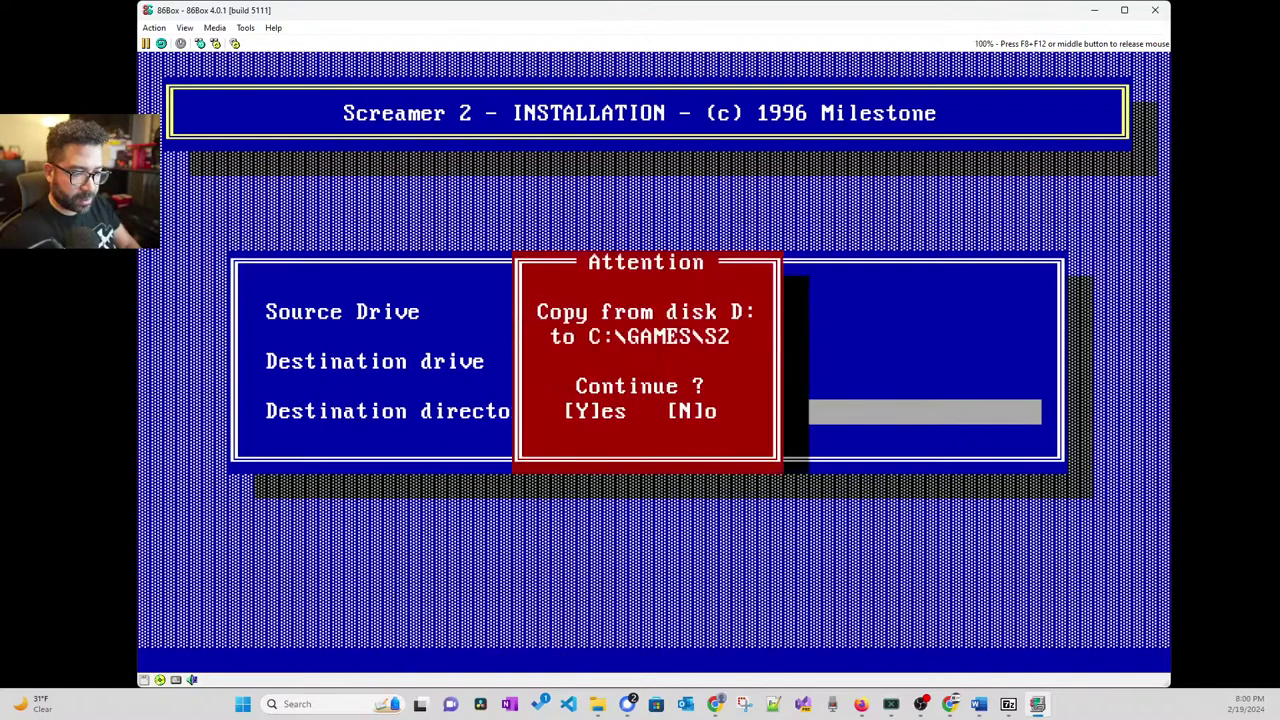
key(y)
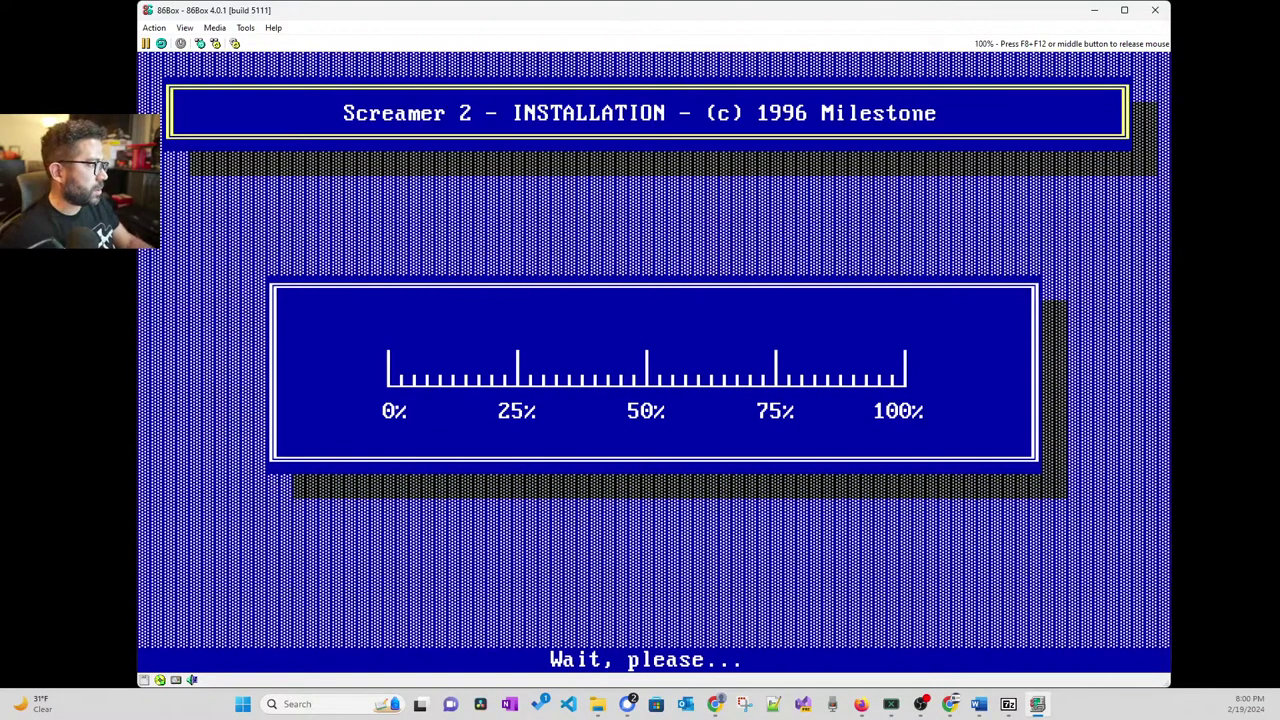
- Release the mouse from 86Box with F8+F12 and switch away while the installer copies files
key(F8+F12)
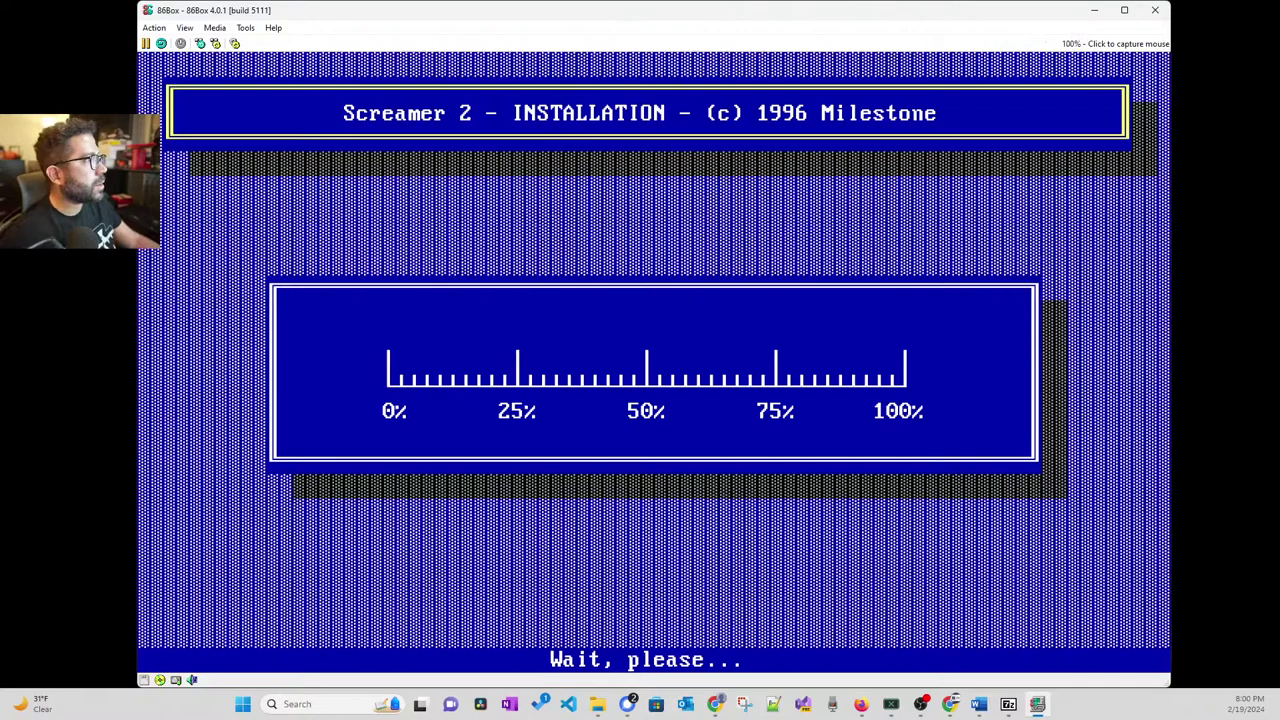
key(alt+Tab)
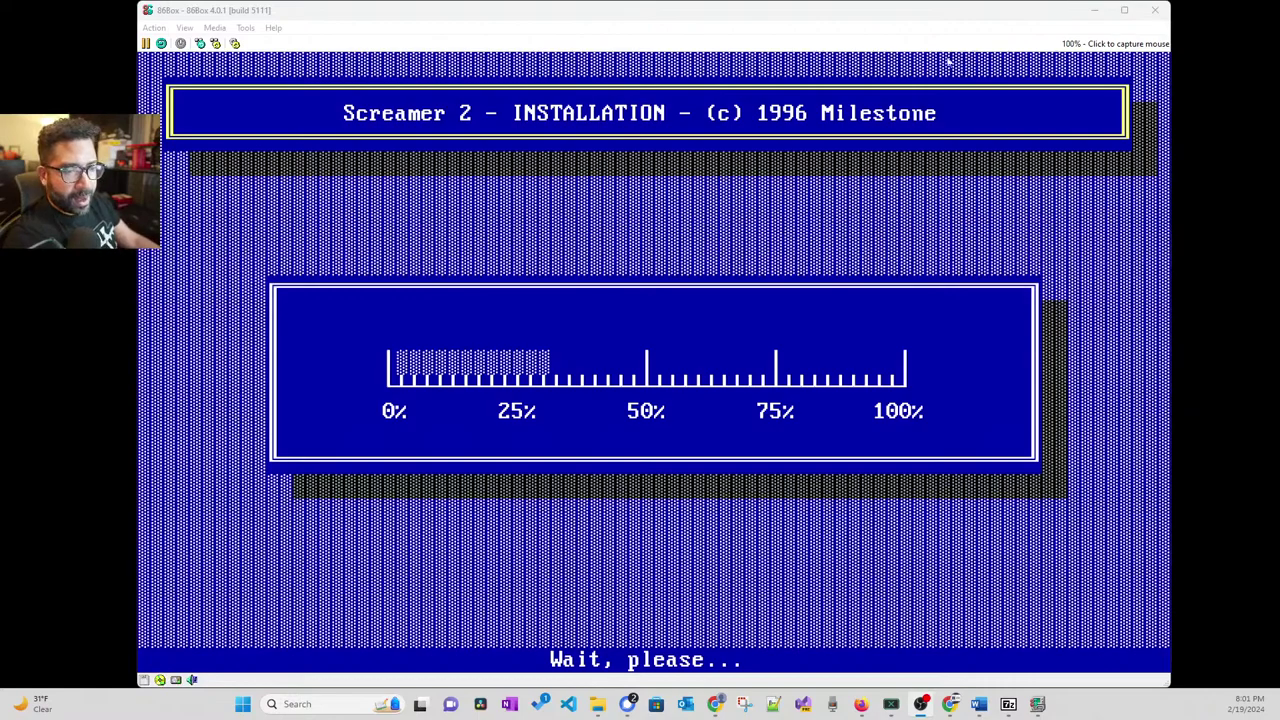
click(246, 28)
mouse_move(226, 32)
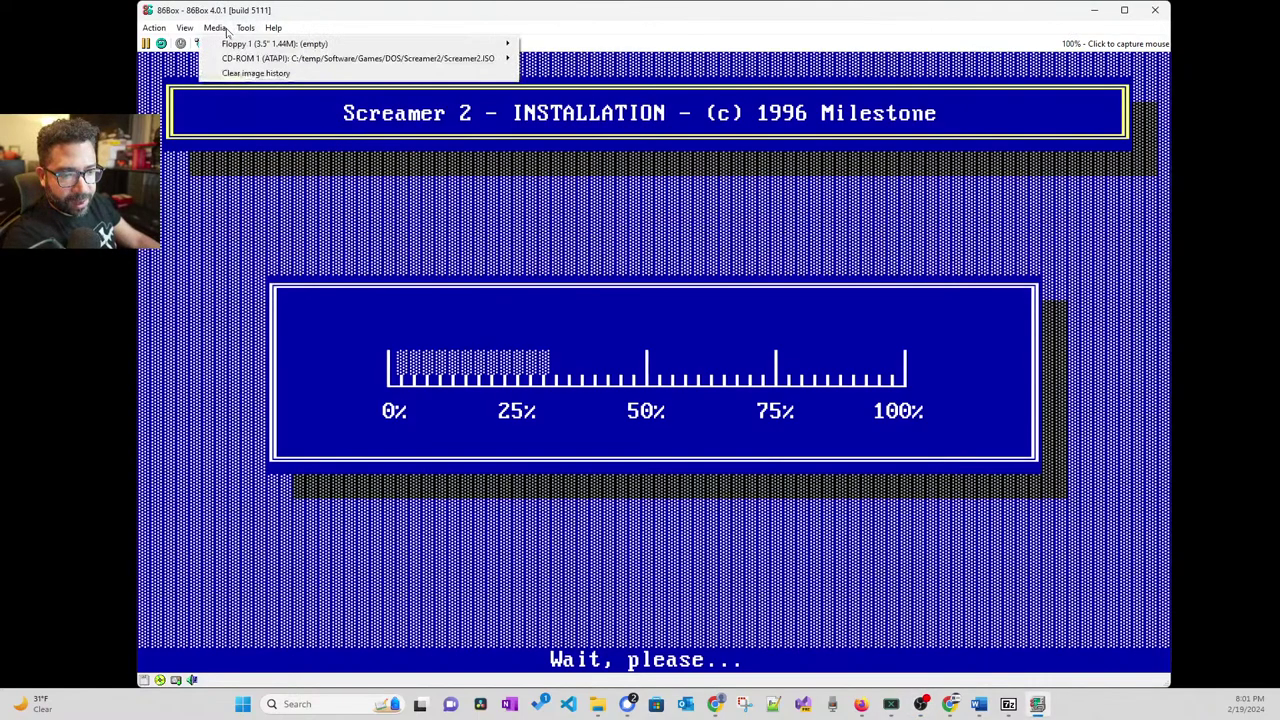
mouse_move(270, 60)
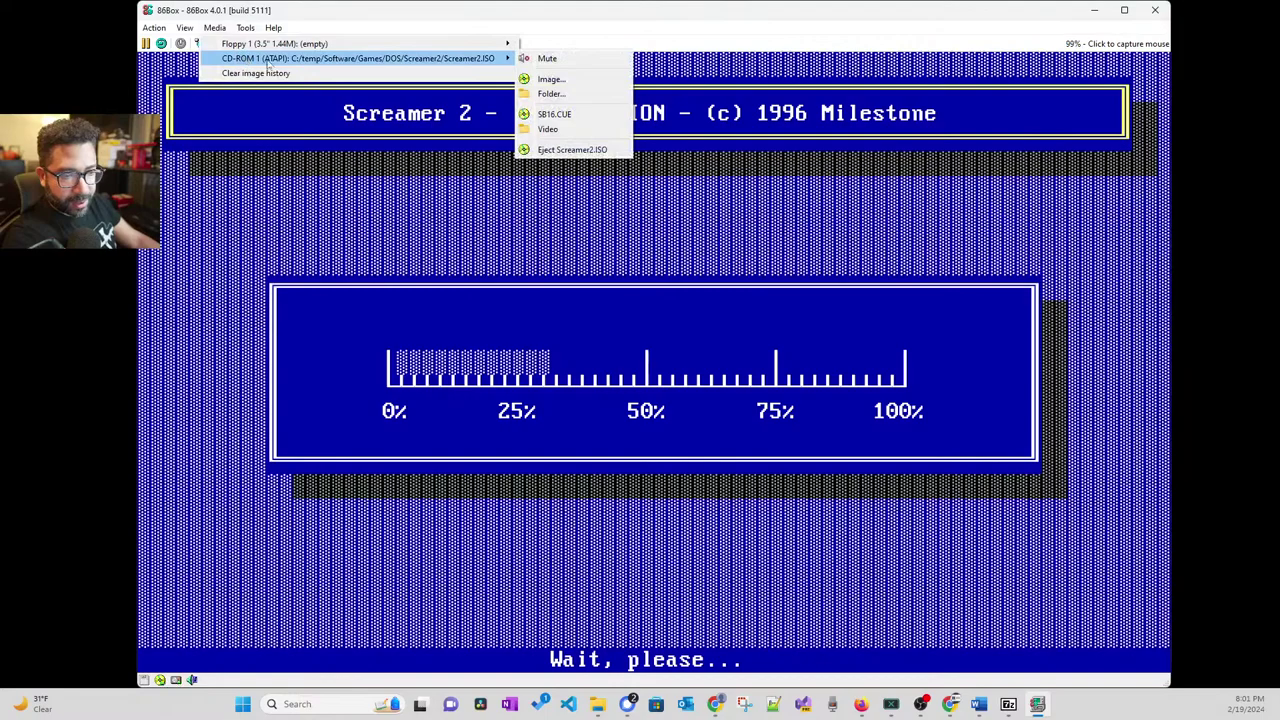
click(586, 81)
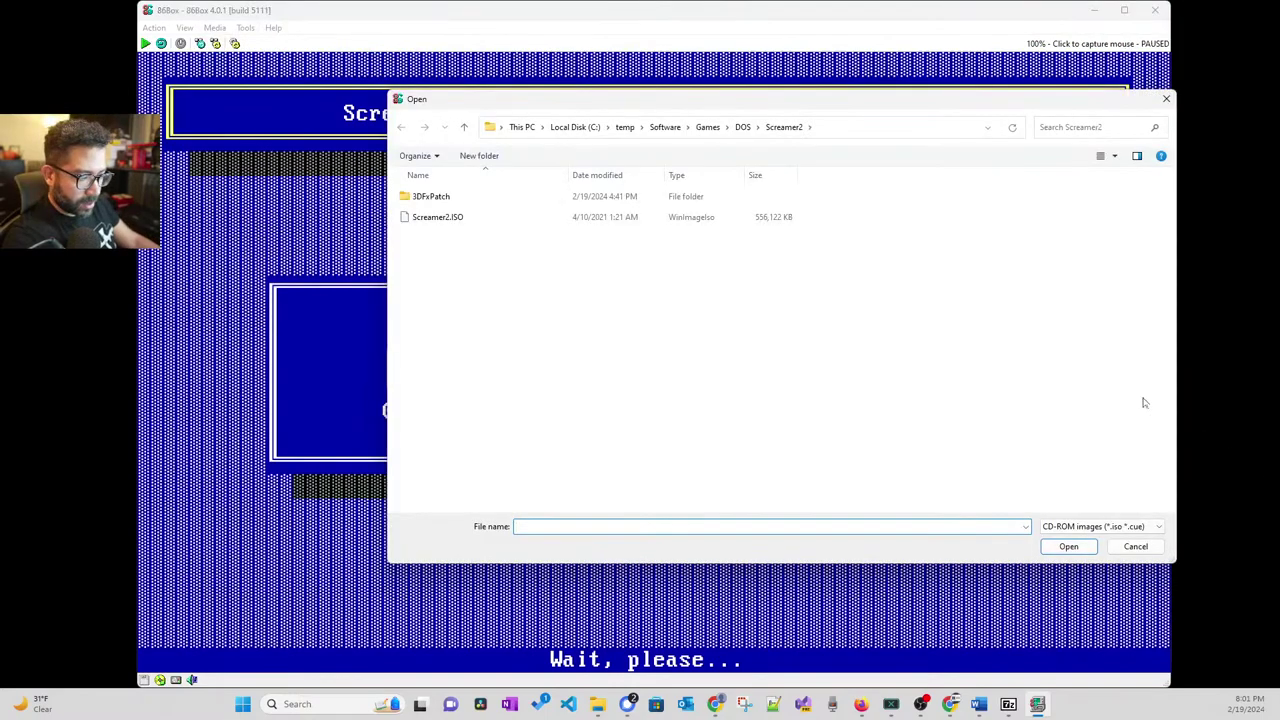
drag(914, 94, 675, 74)
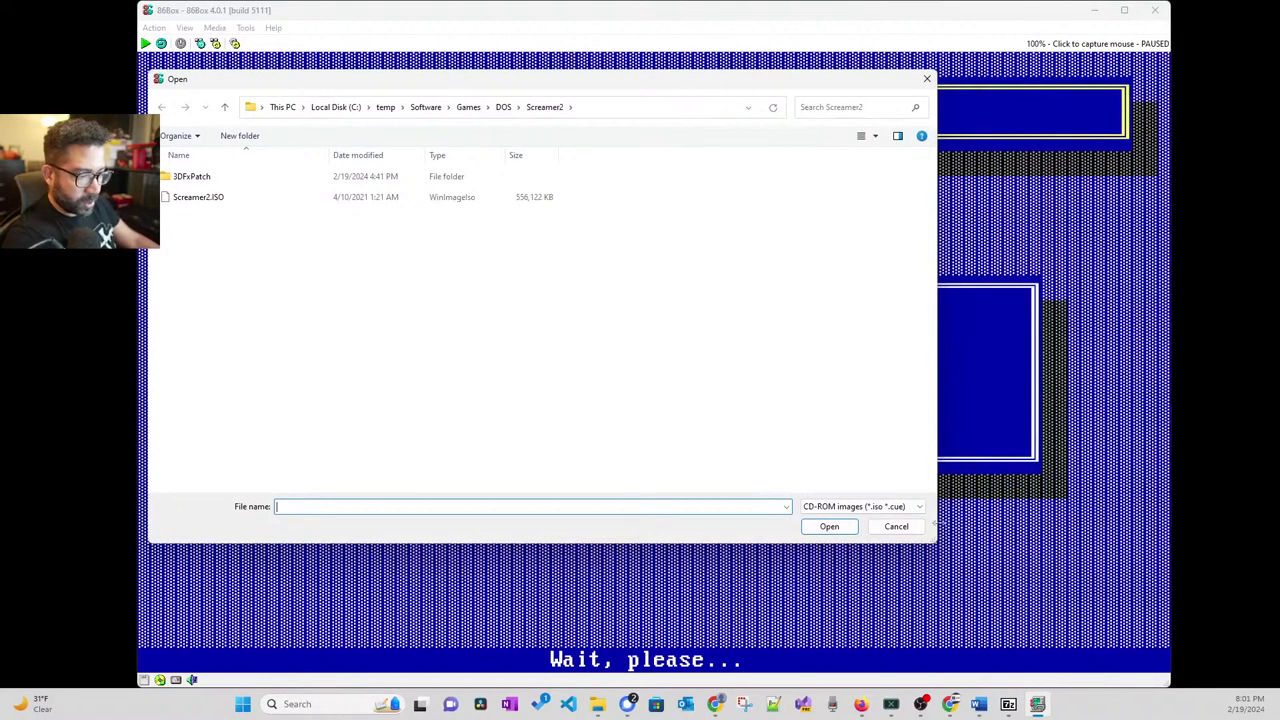
click(862, 506)
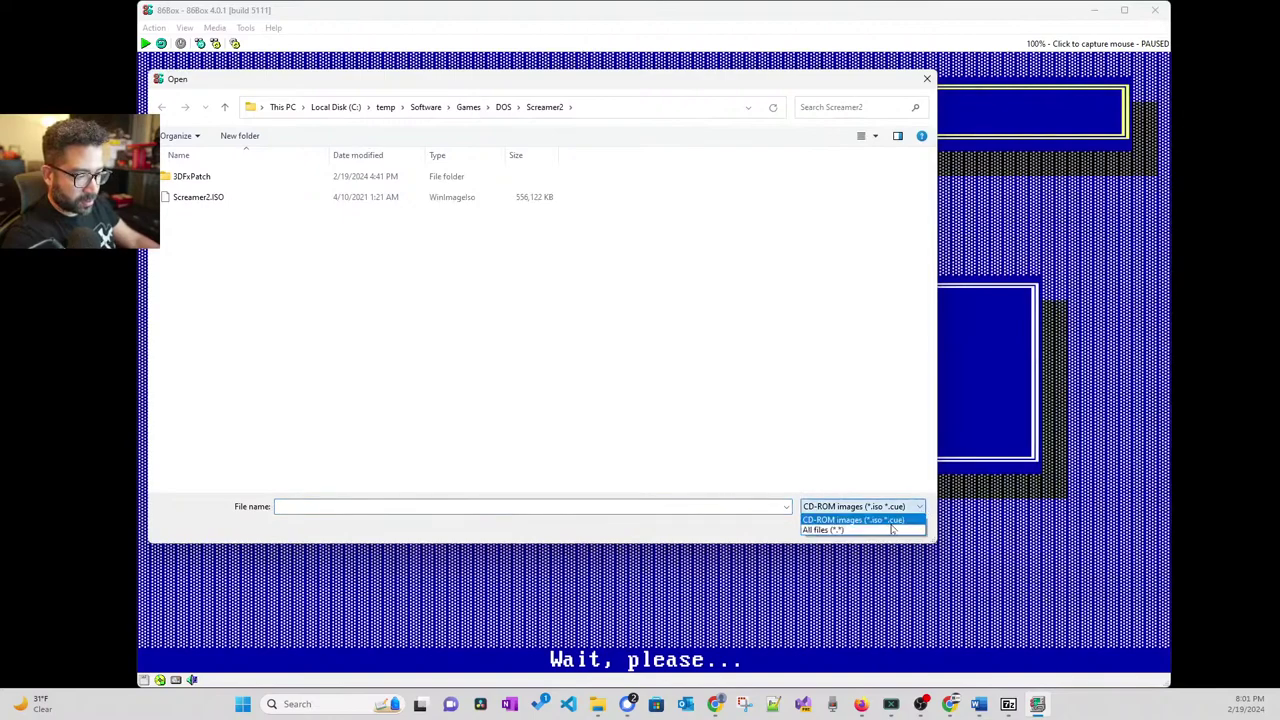
click(745, 379)
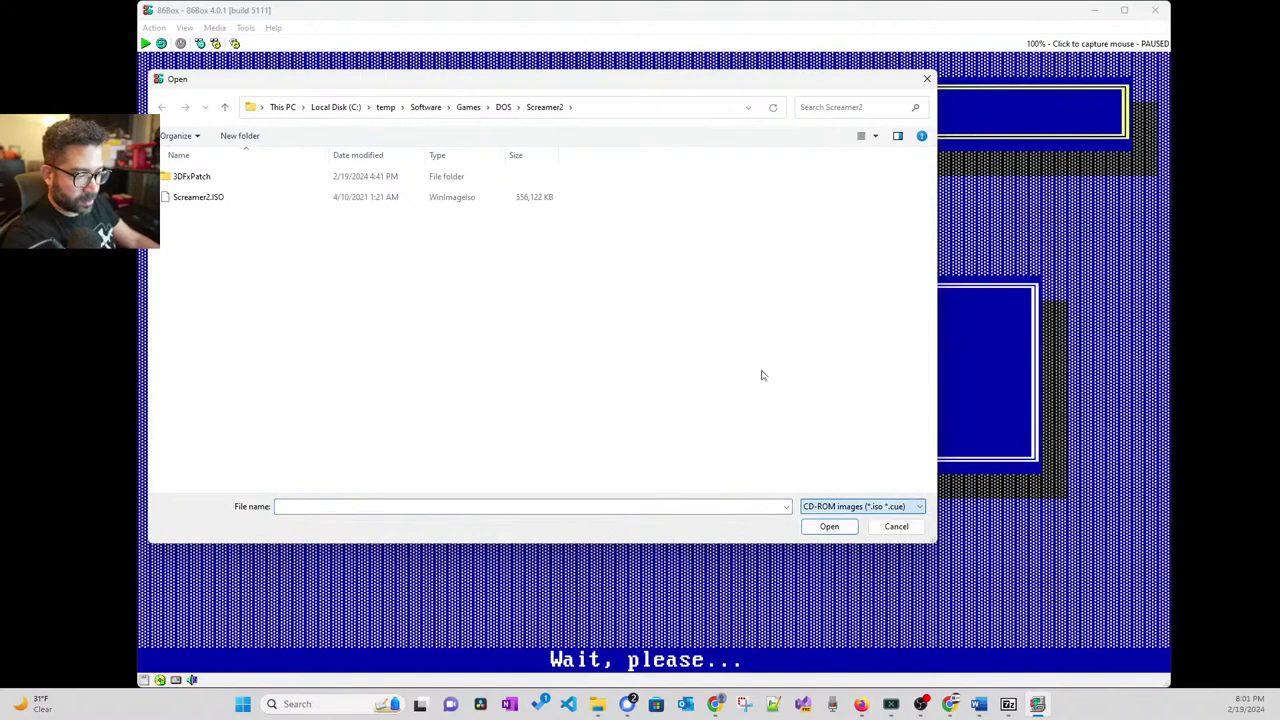
click(905, 533)
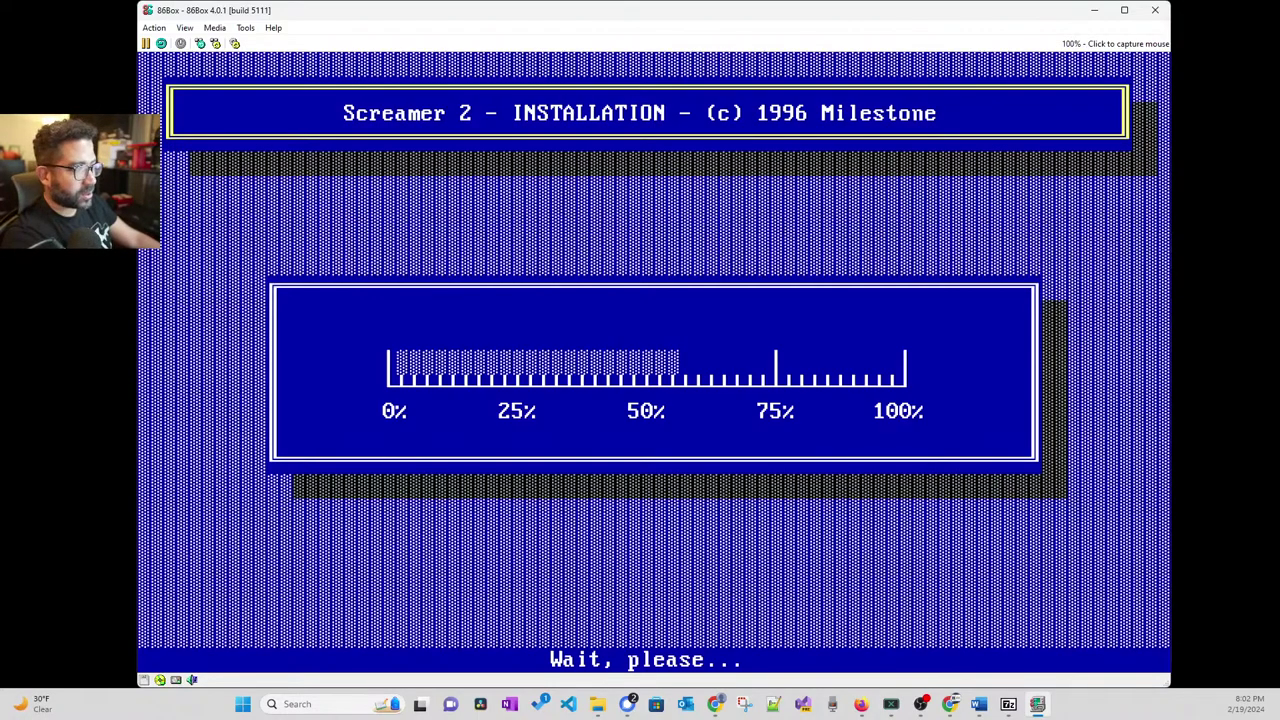
- Switch among other applications while the Screamer 2 installer runs to 100%
key(alt+Tab)
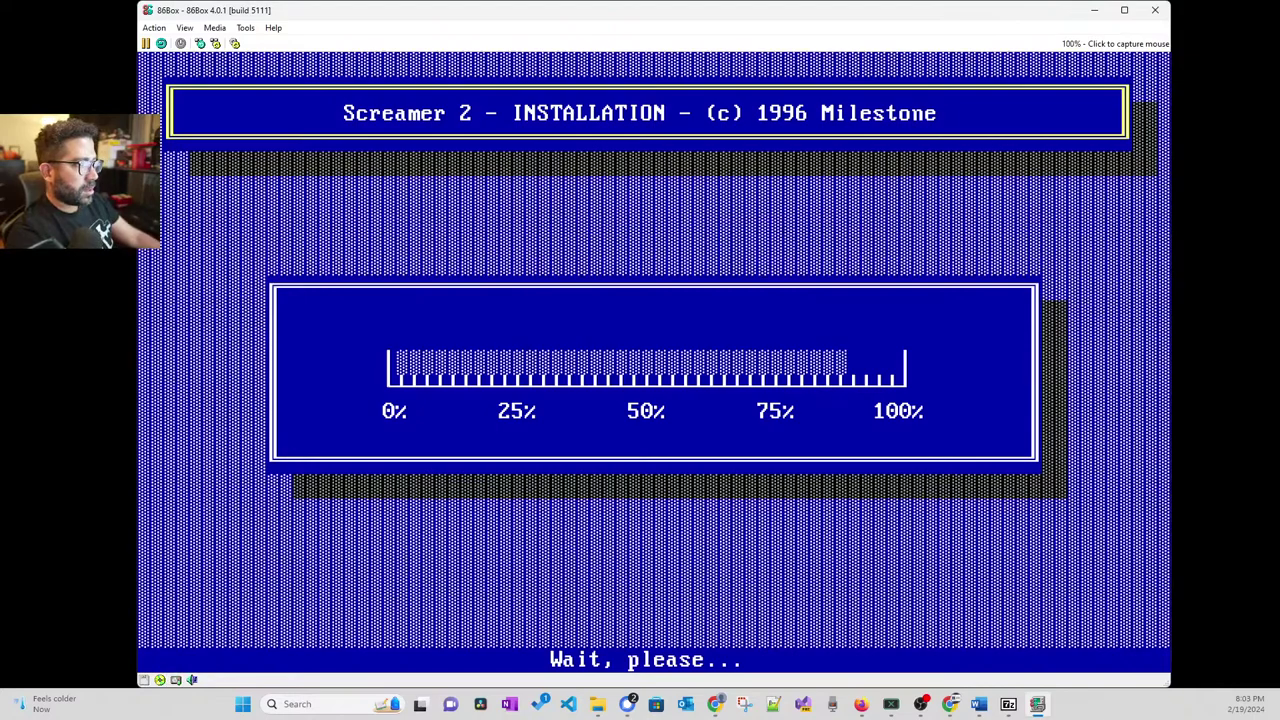
key(alt+Tab)
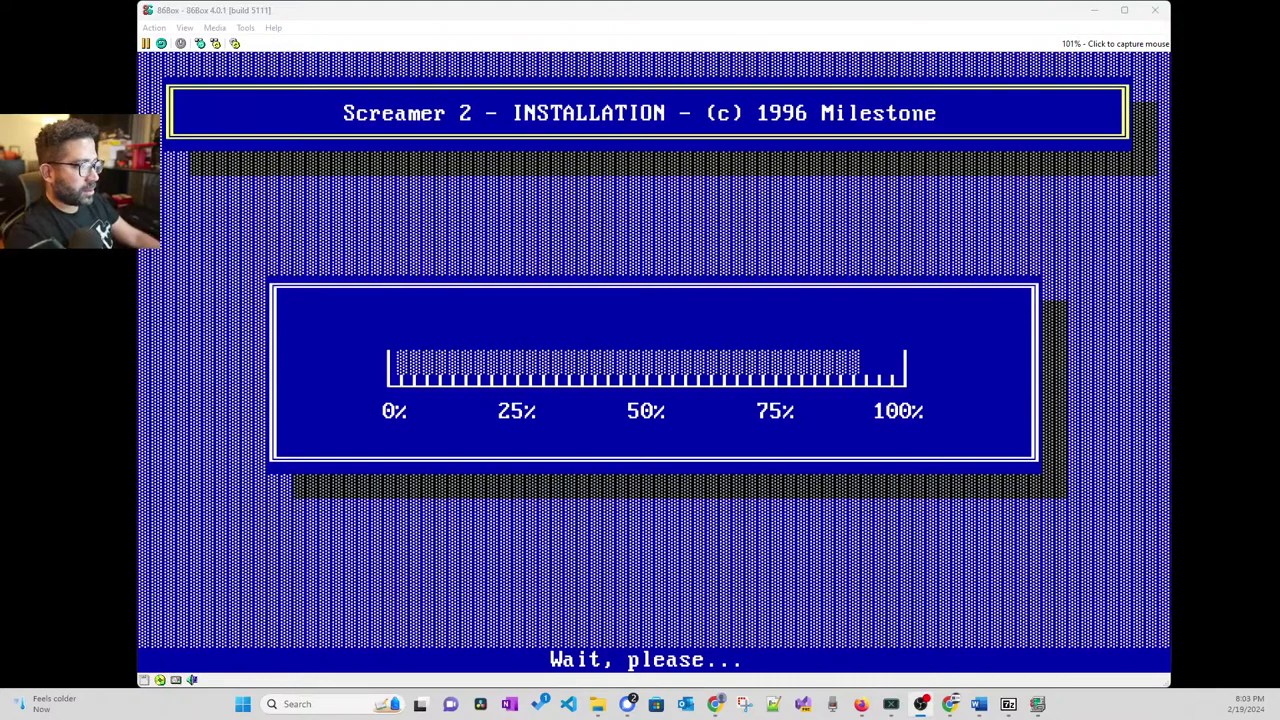
key(alt+Tab)
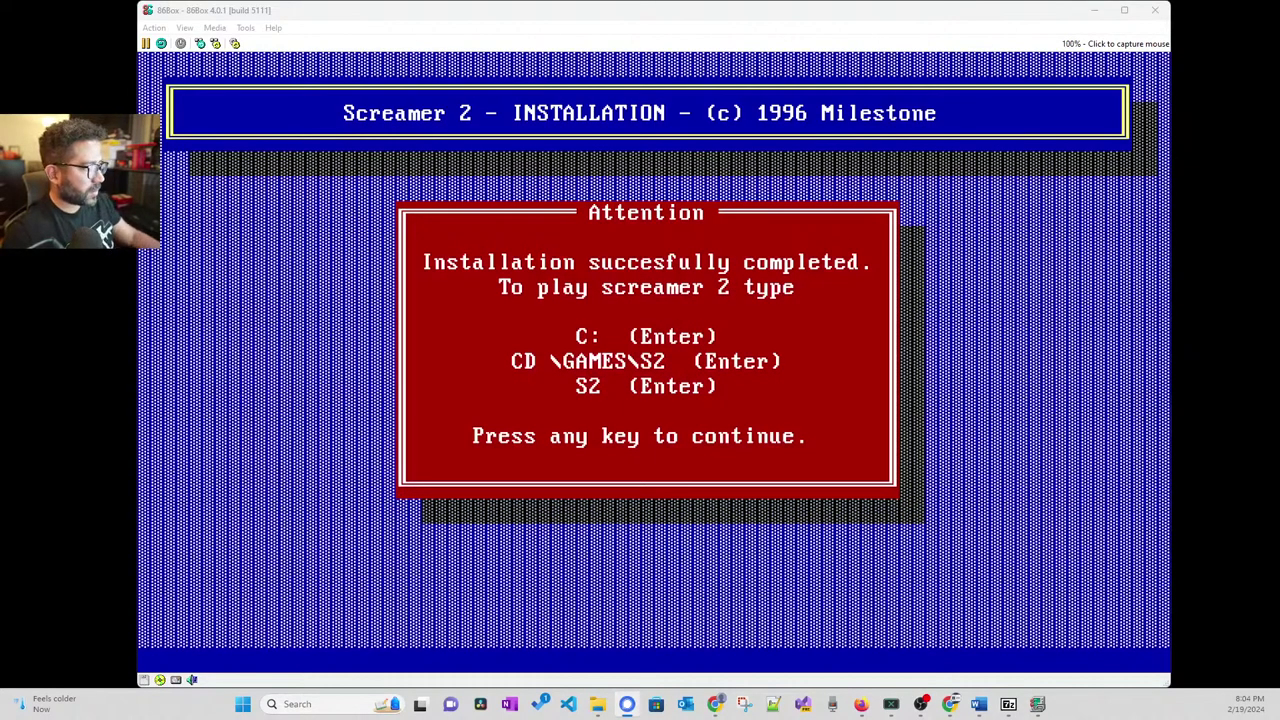
- Recapture input in 86Box and dismiss the installation-completed notice
click(930, 210)
key(Return)
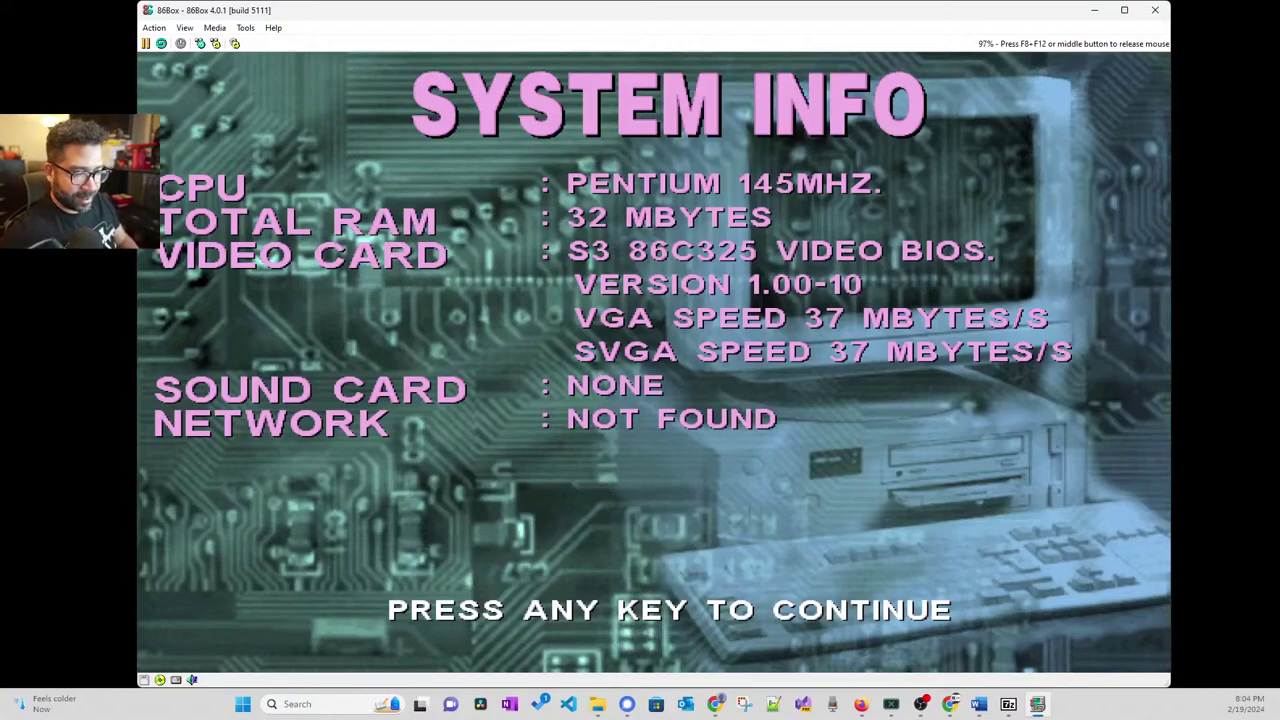
- Move past System Info and open the Sound Card setup in Screamer 2's setup menu
key(Return)
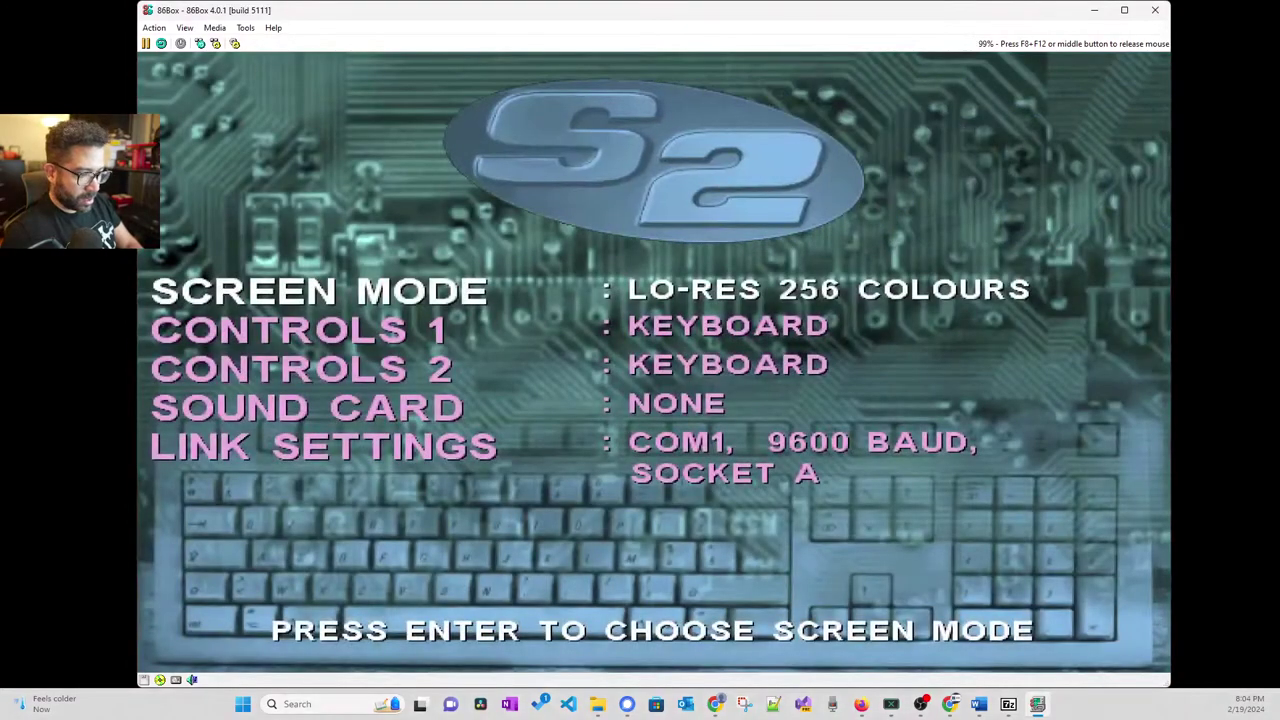
key(Down)
key(Down)
key(Down)
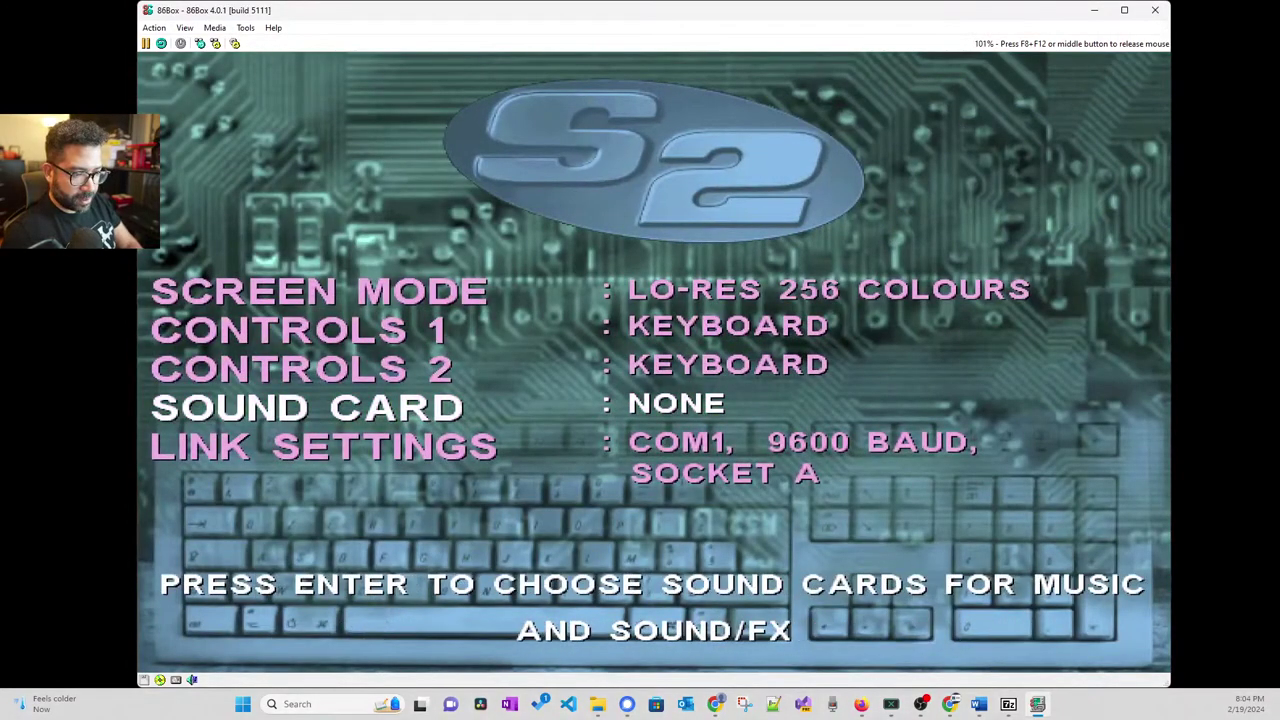
key(Up)
key(Up)
key(Down)
key(Down)
key(Down)
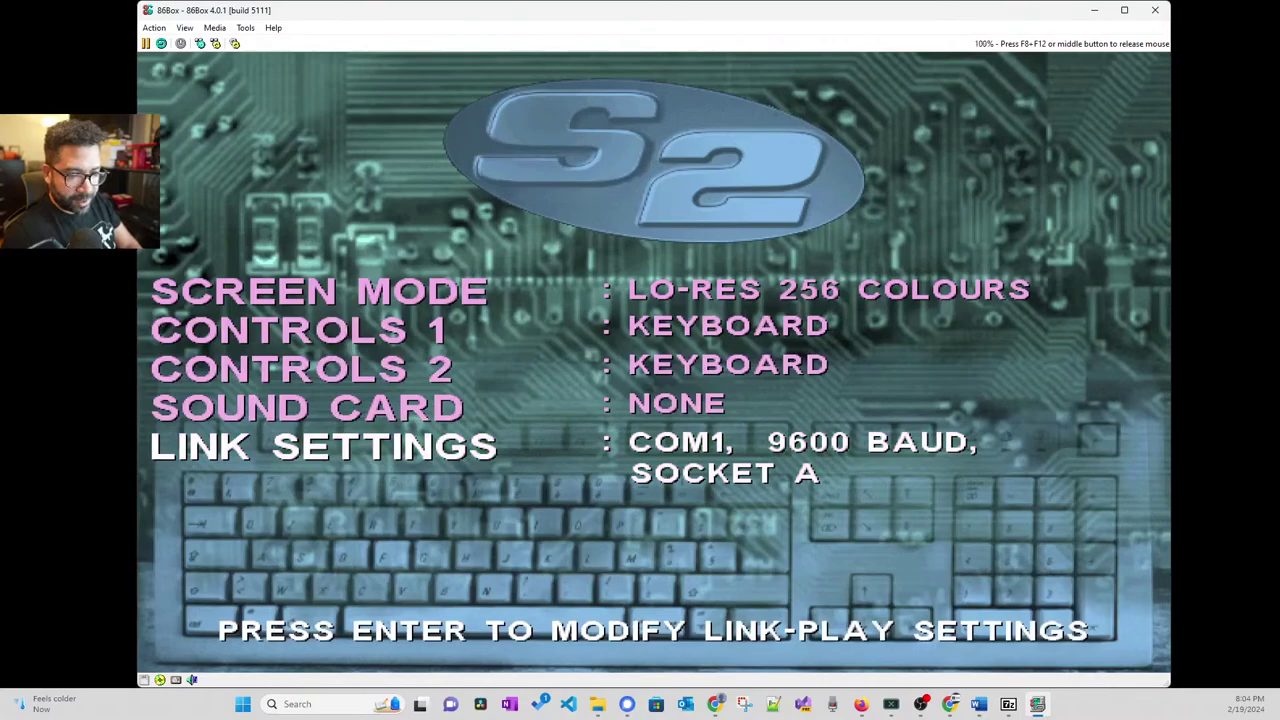
key(Up)
key(Up)
key(Down)
key(Return)
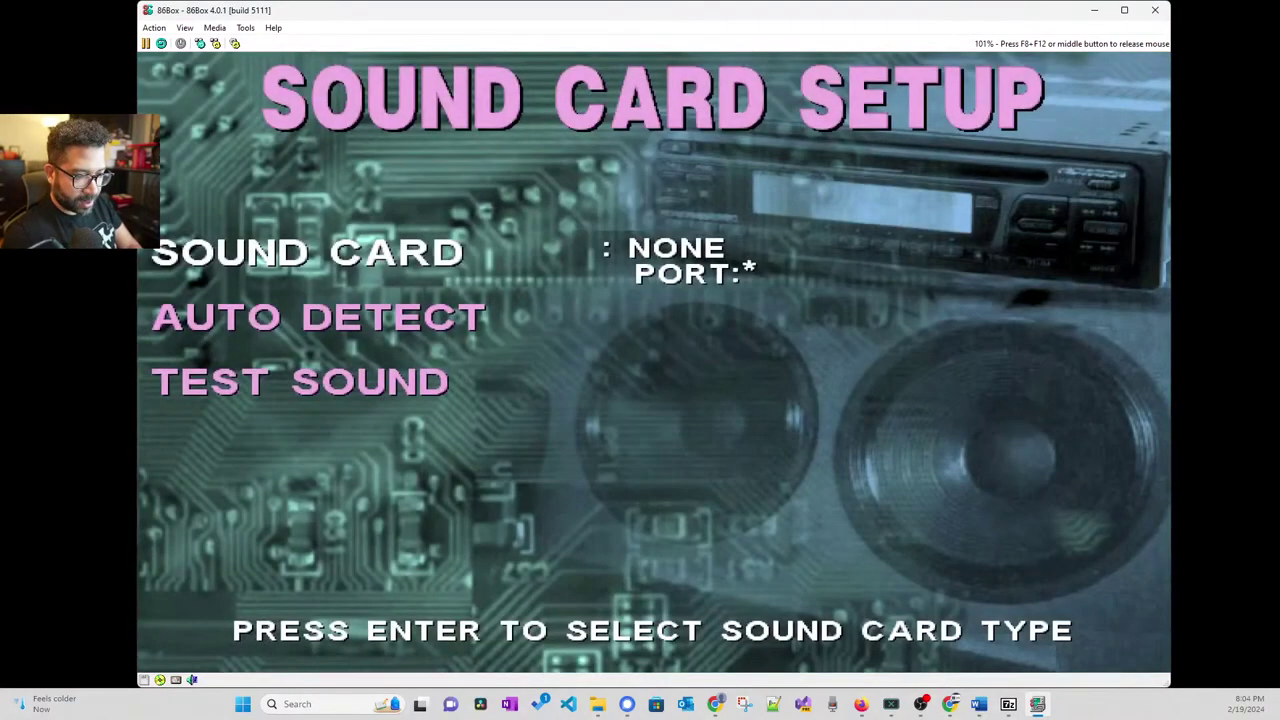
- Choose SB16 ST from the list of sound card types
key(Return)
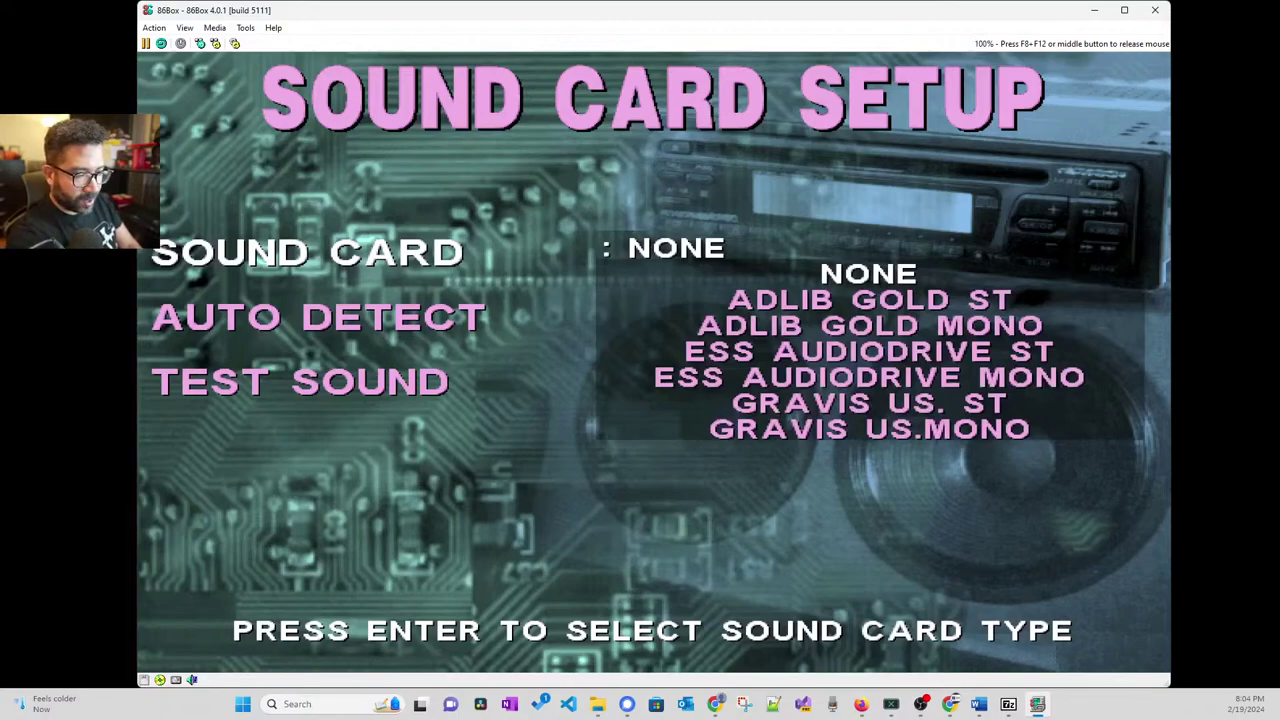
key(Down)
key(Down)
key(Down)
key(Down)
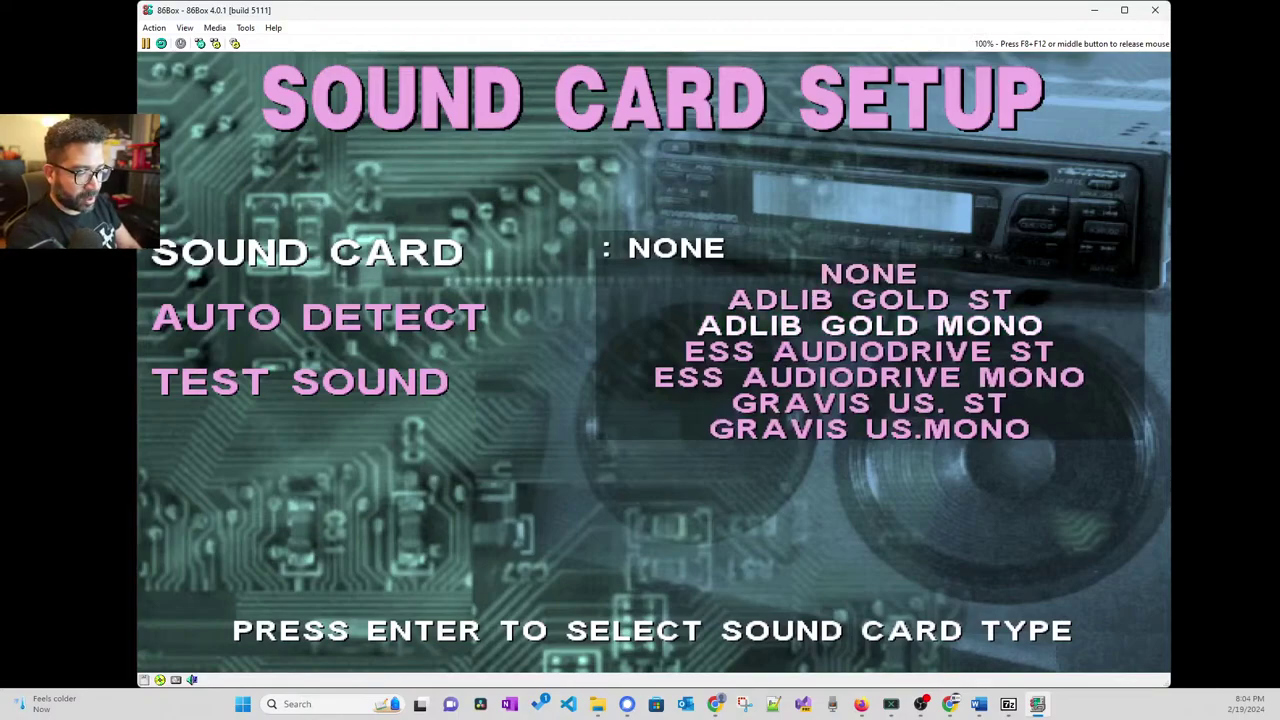
key(Up)
key(Up)
key(Up)
key(Up)
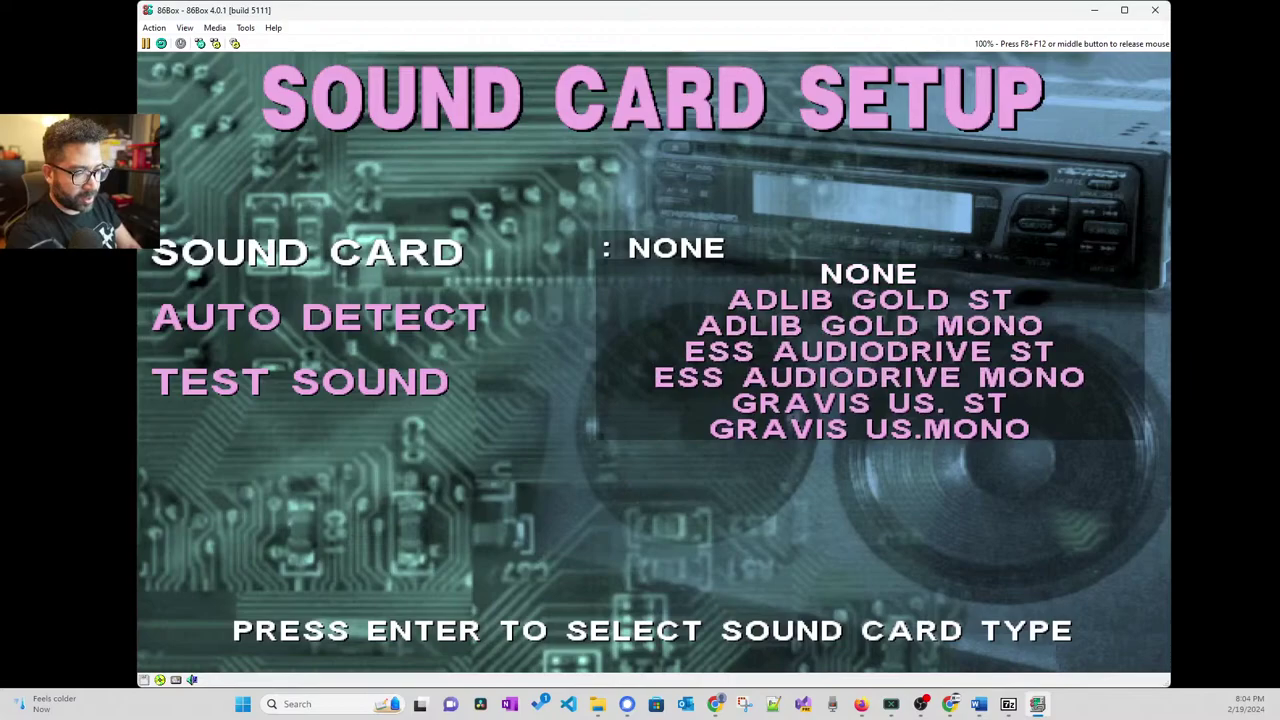
key(Down)
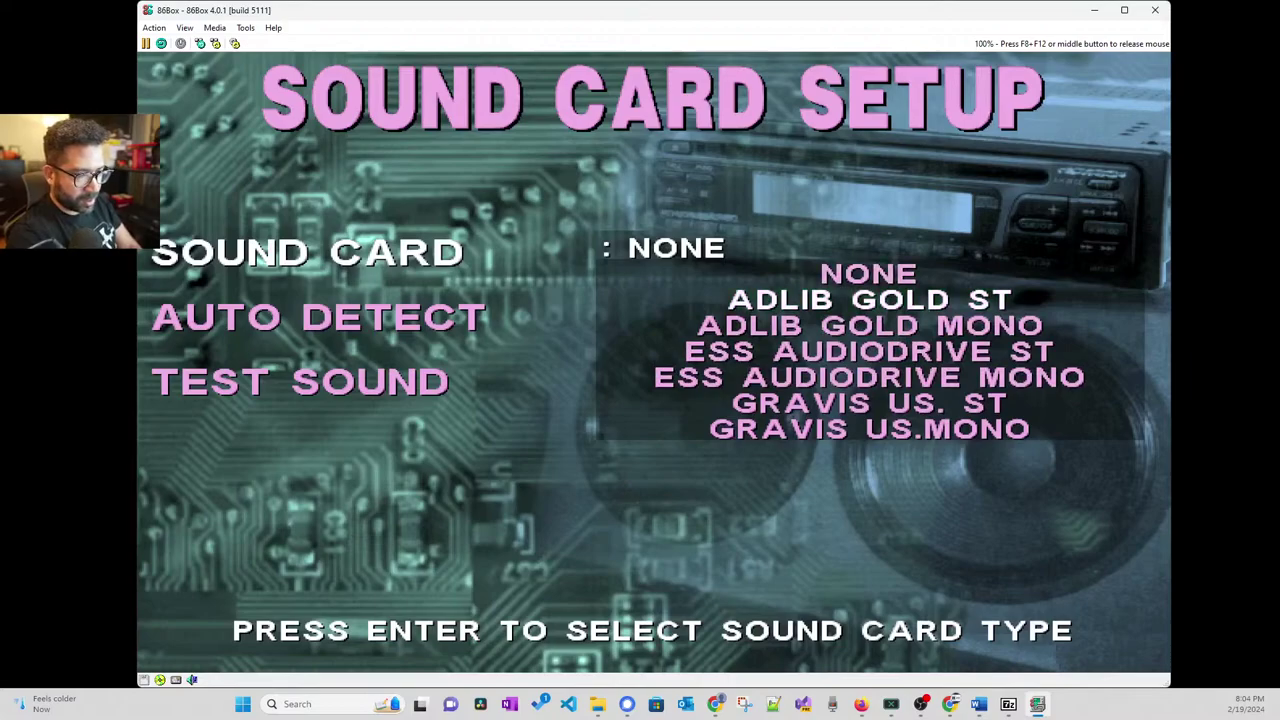
key(Down)
key(Up)
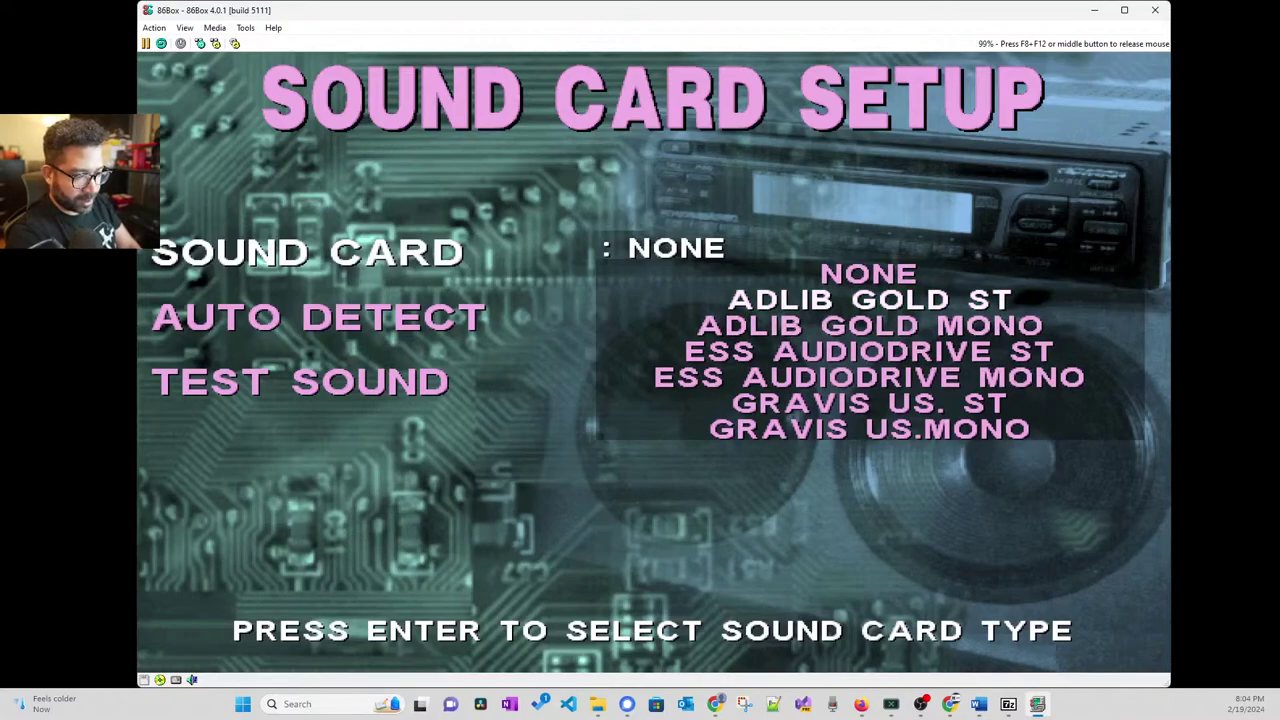
key(Down)
key(Down)
key(Up)
key(Up)
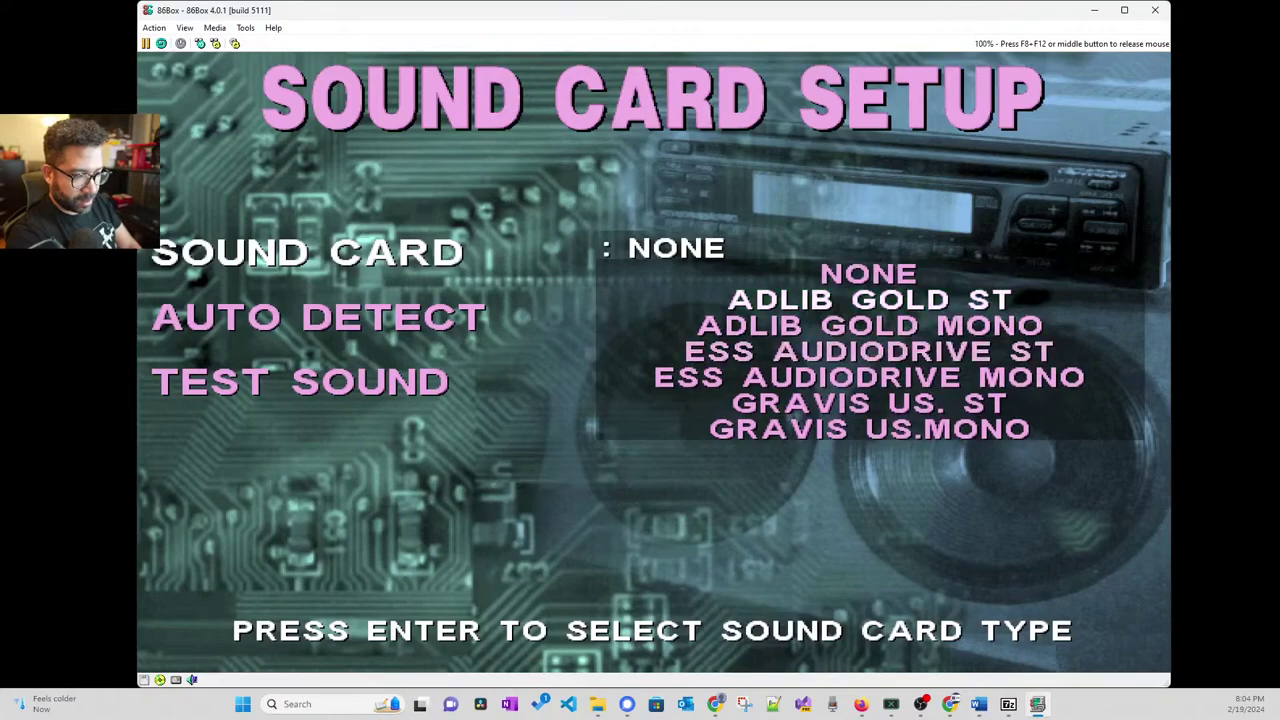
key(Down)
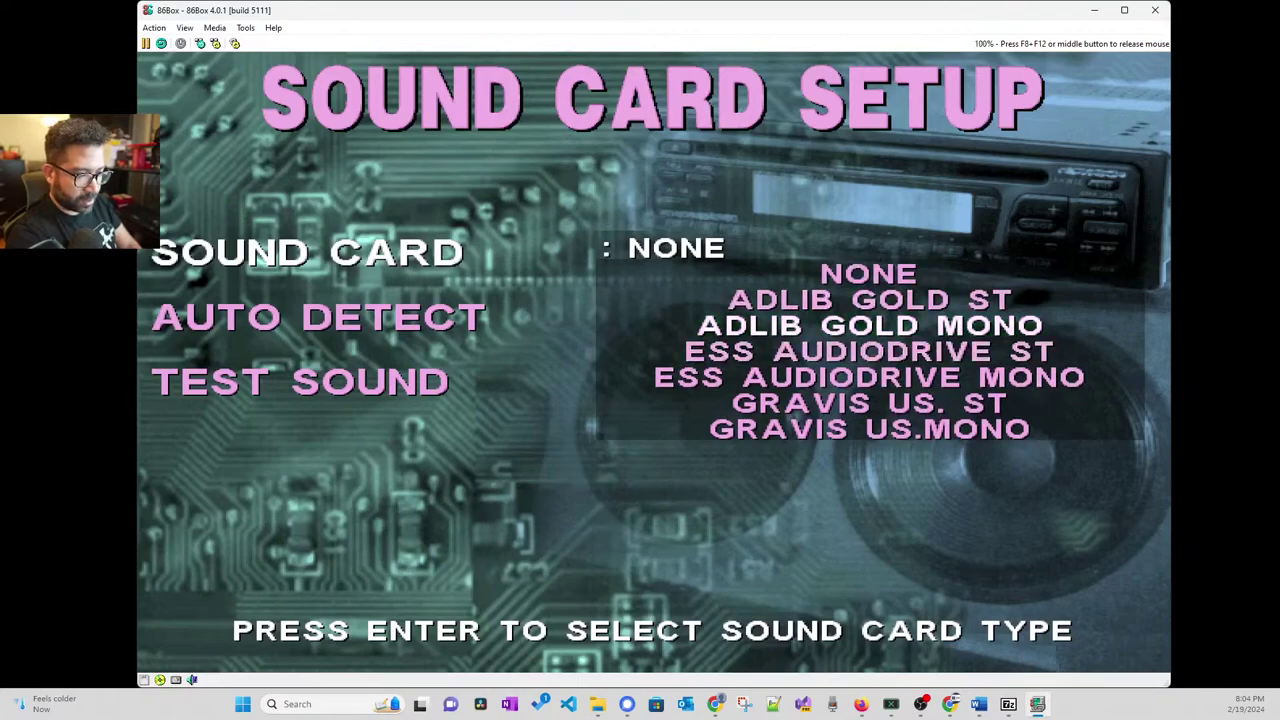
key(Down)
key(Down)
key(Down)
key(Down)
key(Down)
key(Down)
key(Down)
key(Down)
key(Down)
key(Down)
key(Down)
key(Down)
key(Down)
key(Down)
key(Down)
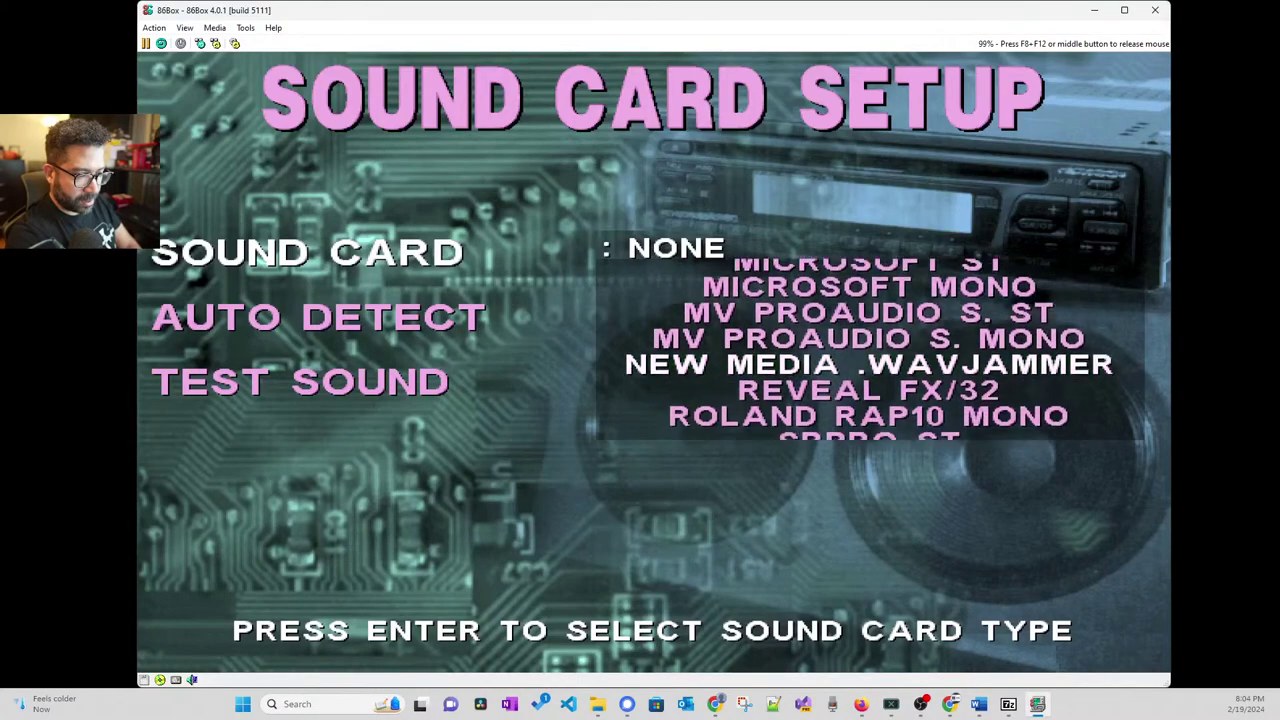
key(Down)
key(Down)
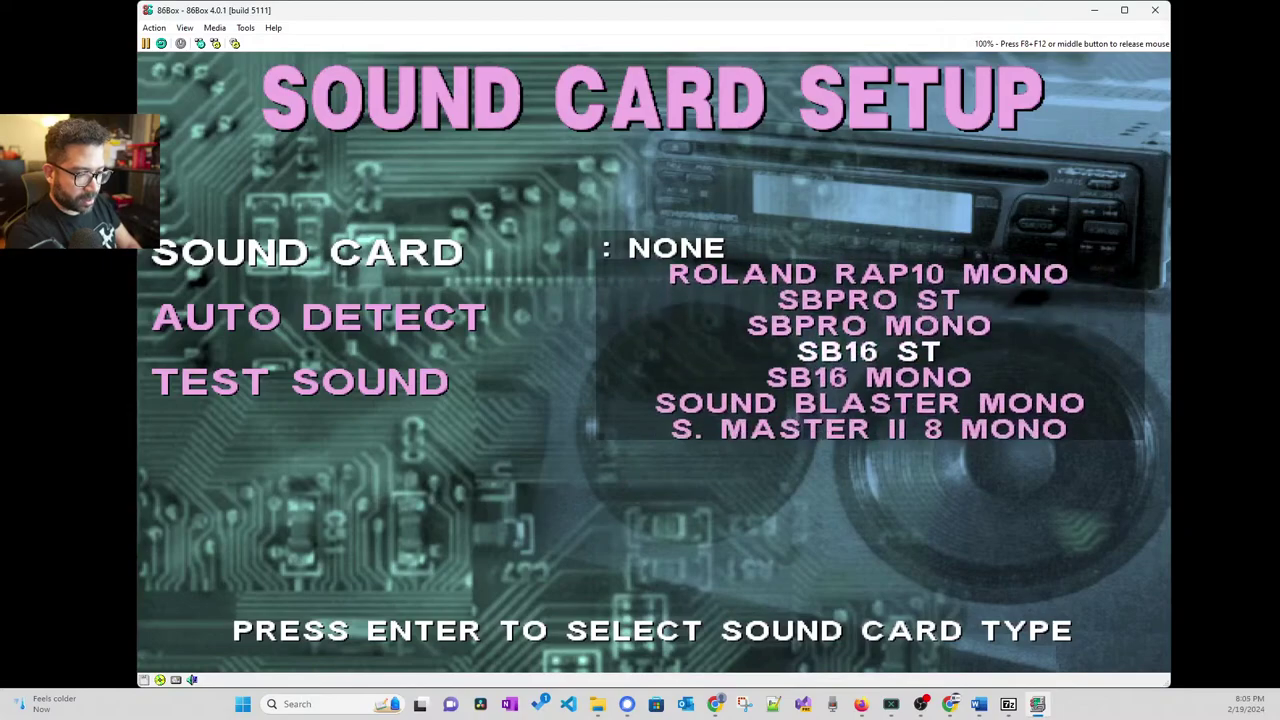
key(Return)
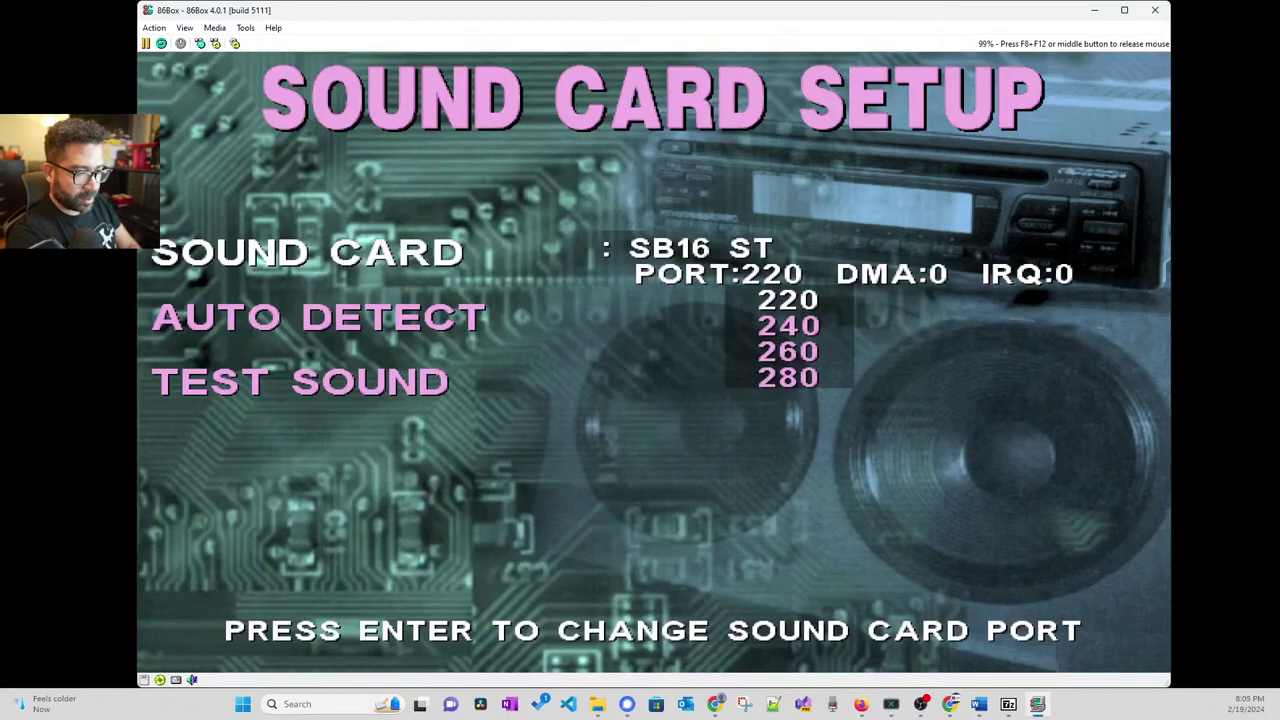
- Accept port 220, DMA 0 and IRQ 5 for the SB16 ST
key(Return)
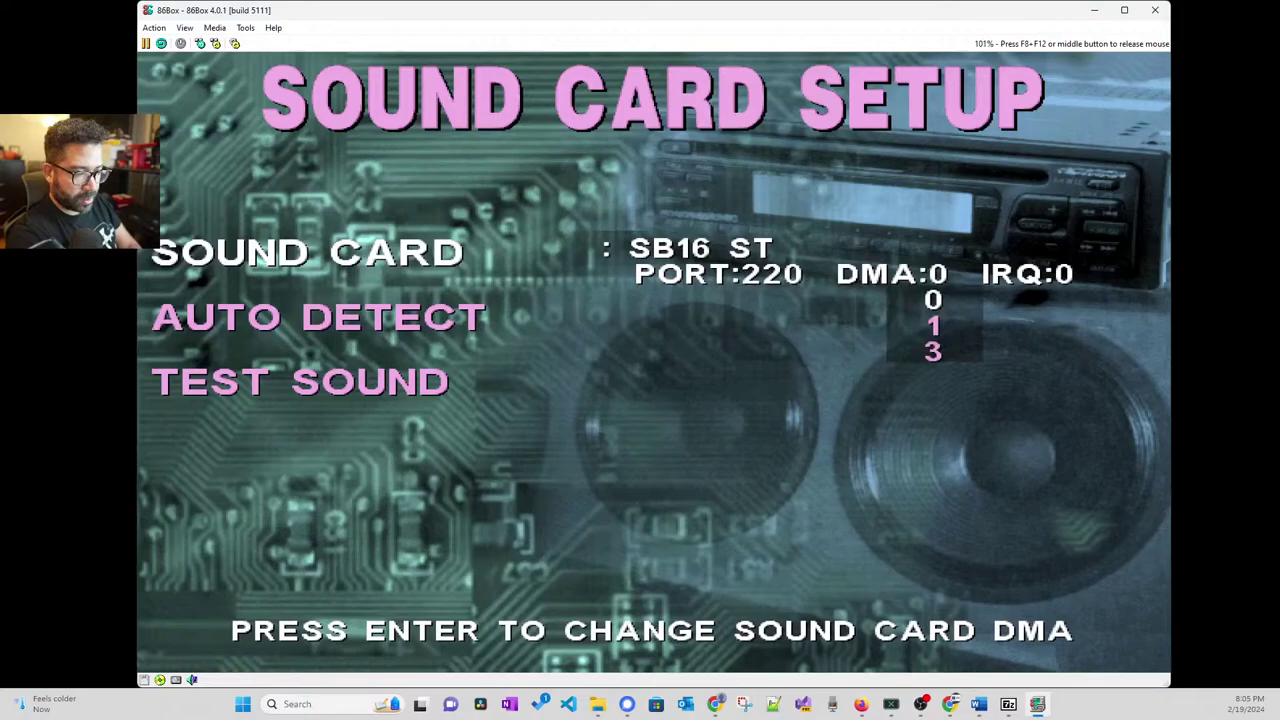
key(Return)
key(Down)
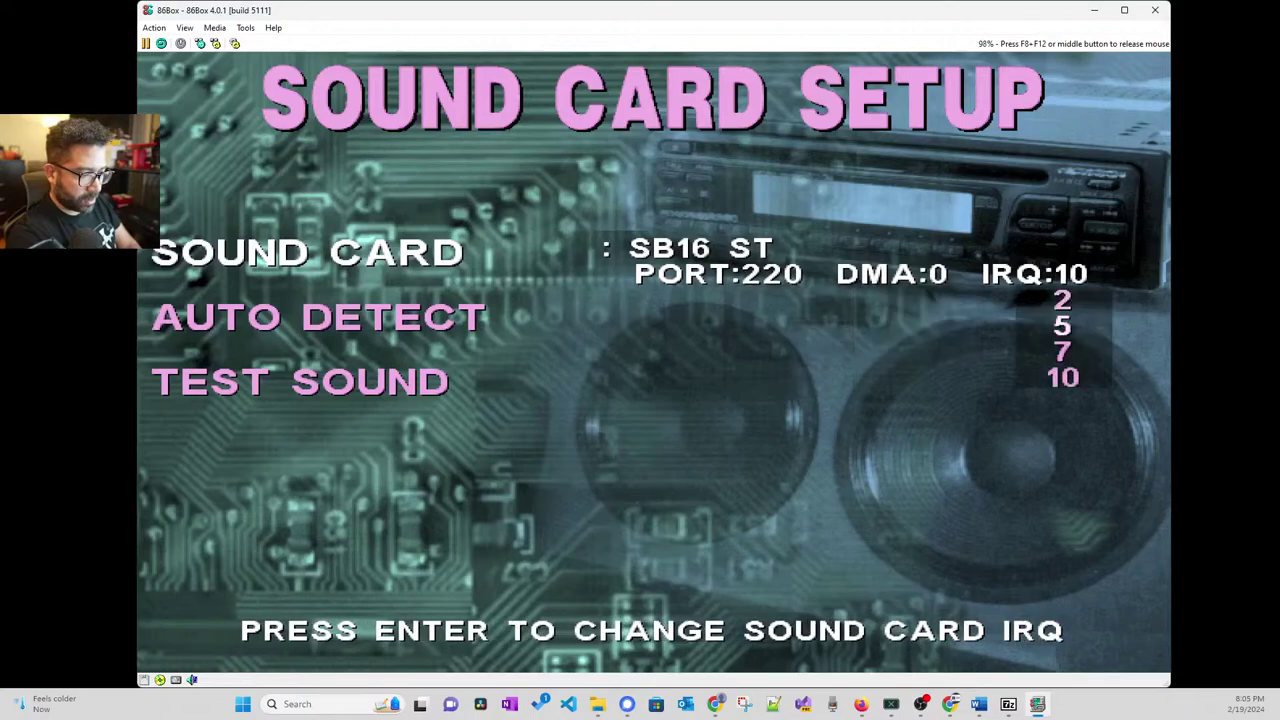
key(Return)
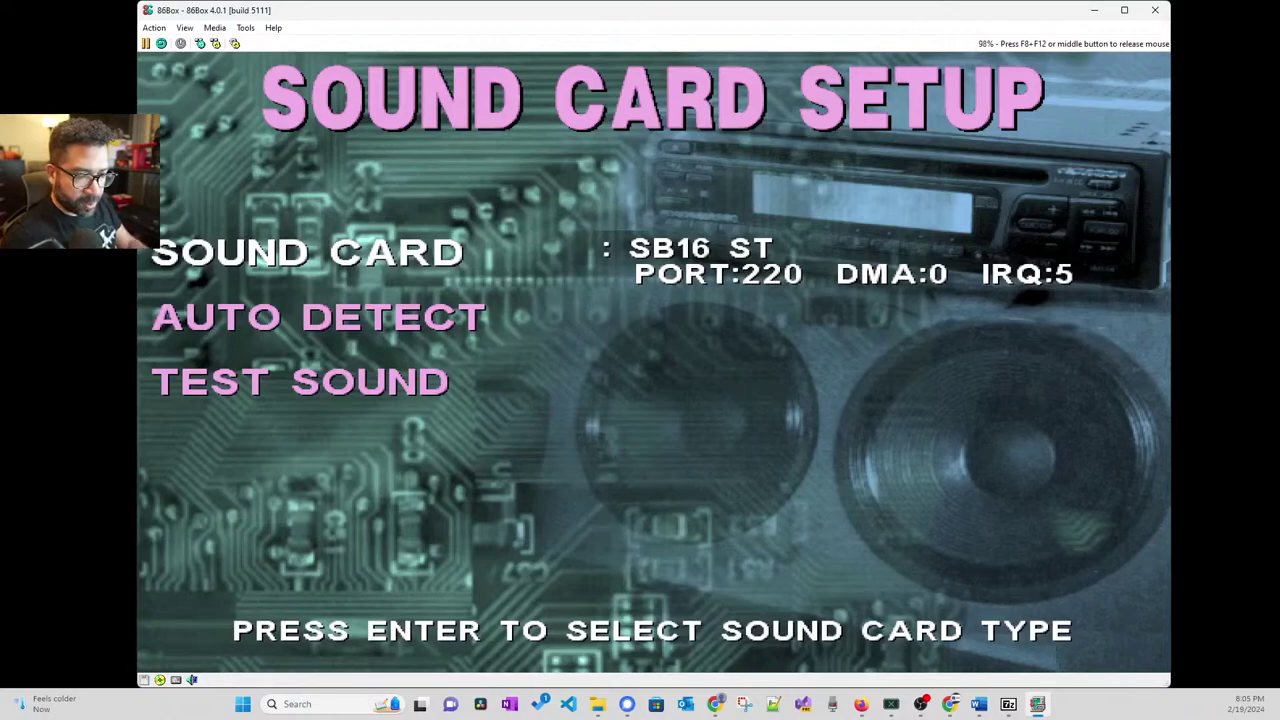
- Recapture the mouse and auto-detect the card, yielding SB16 Mono at 220, DMA 1, IRQ 5
middle_click(524, 270)
click(574, 370)
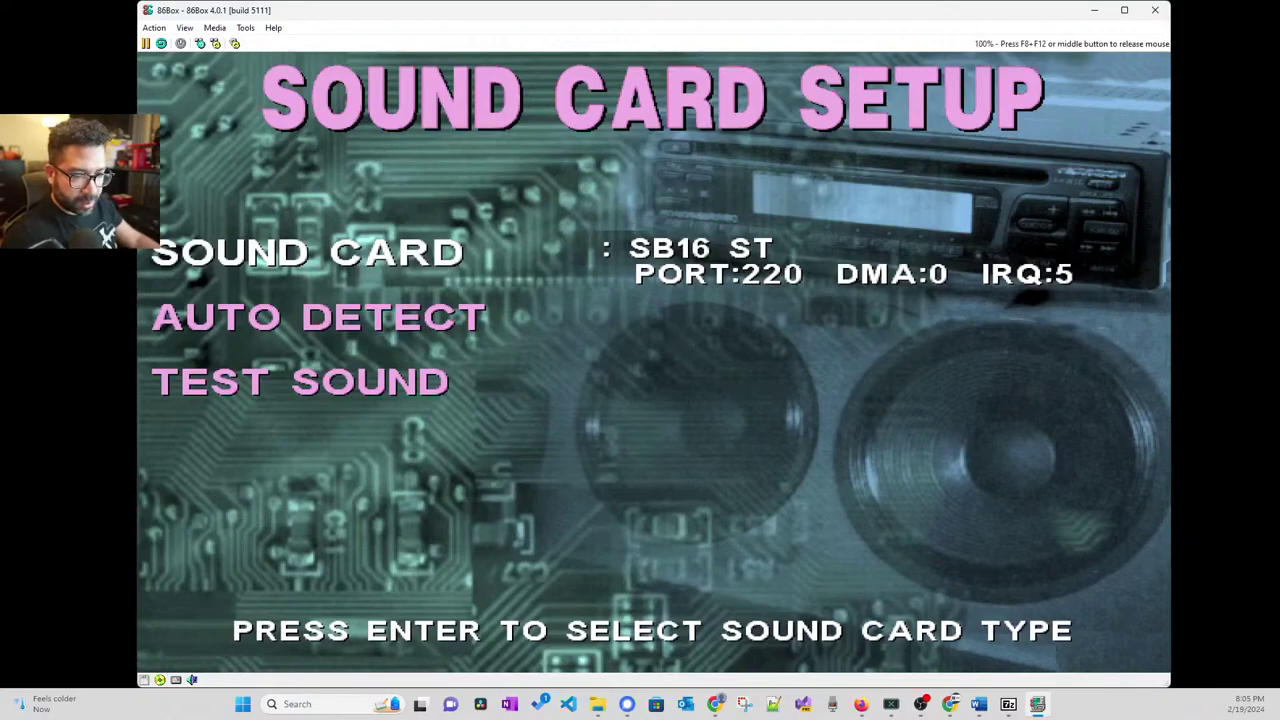
key(Down)
key(Return)
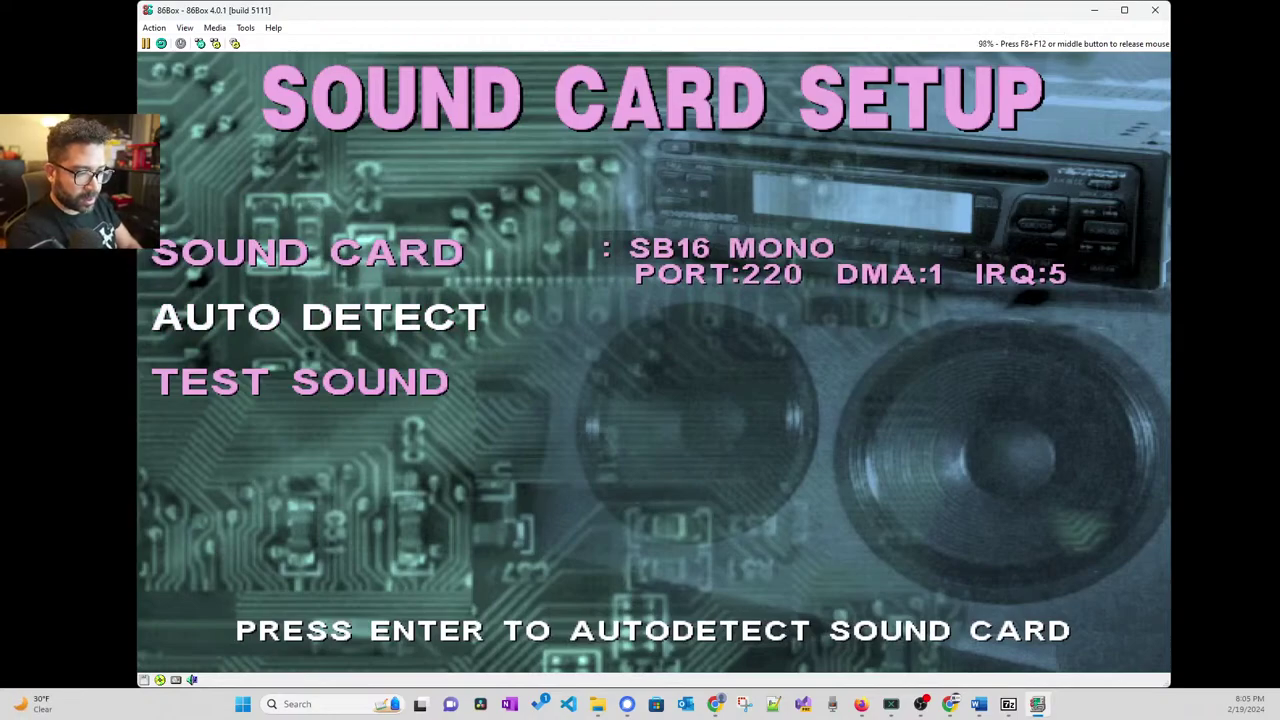
key(Down)
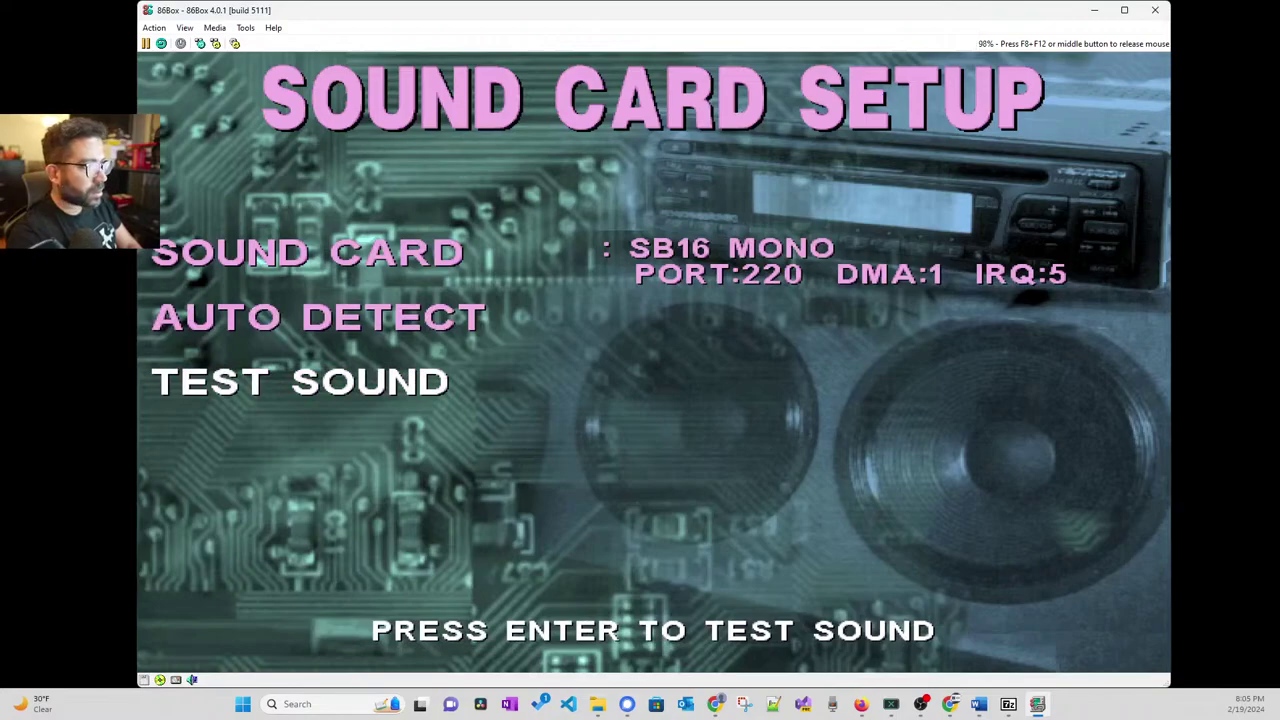
key(F8+F12)
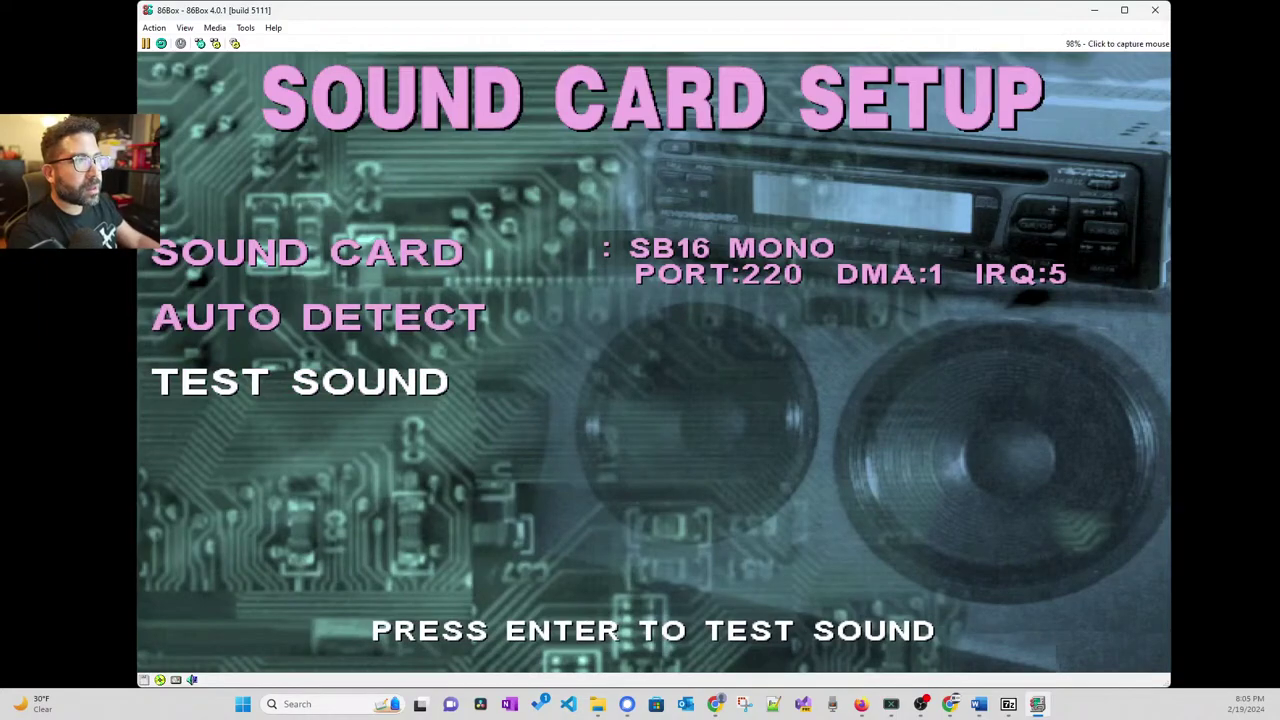
key(alt+Tab)
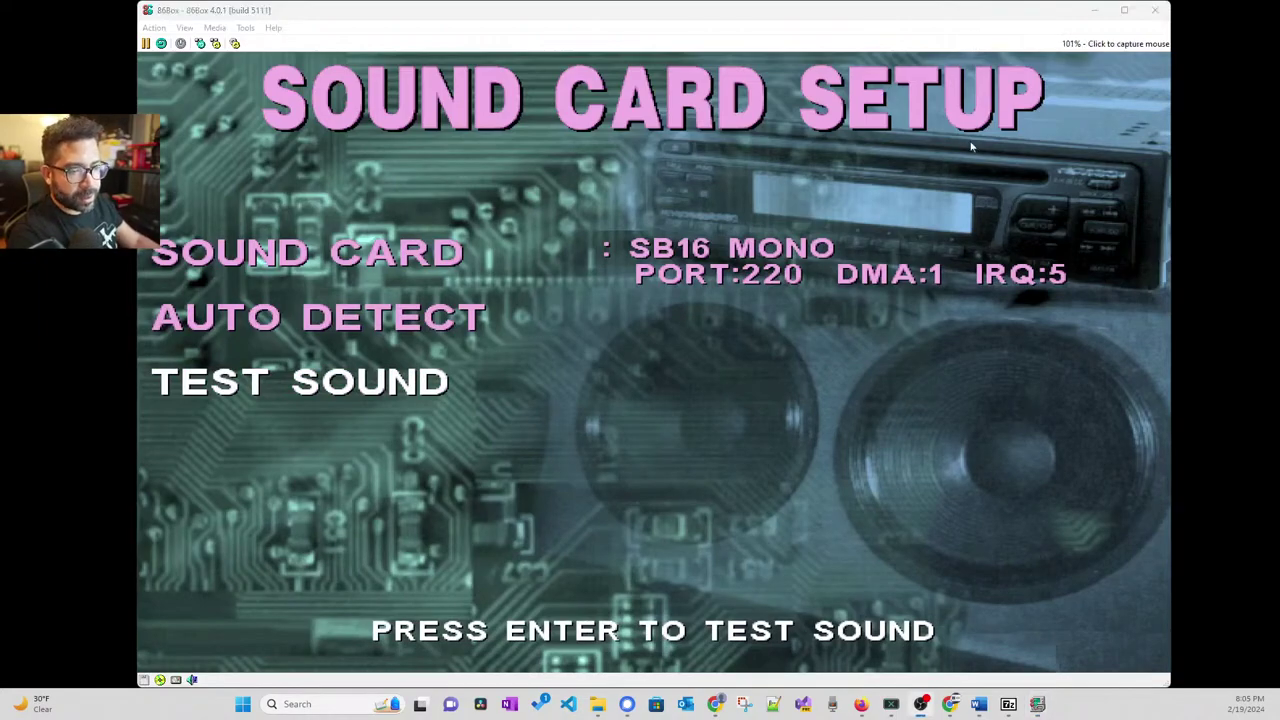
click(821, 29)
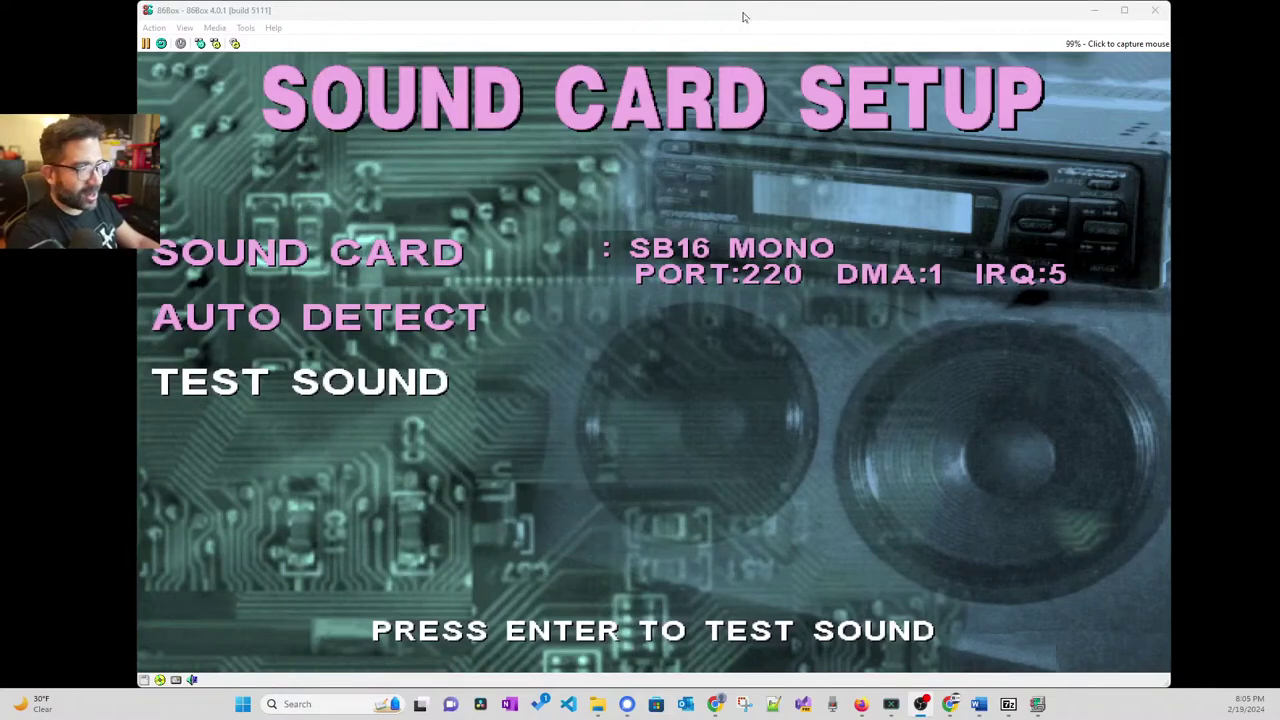
click(641, 11)
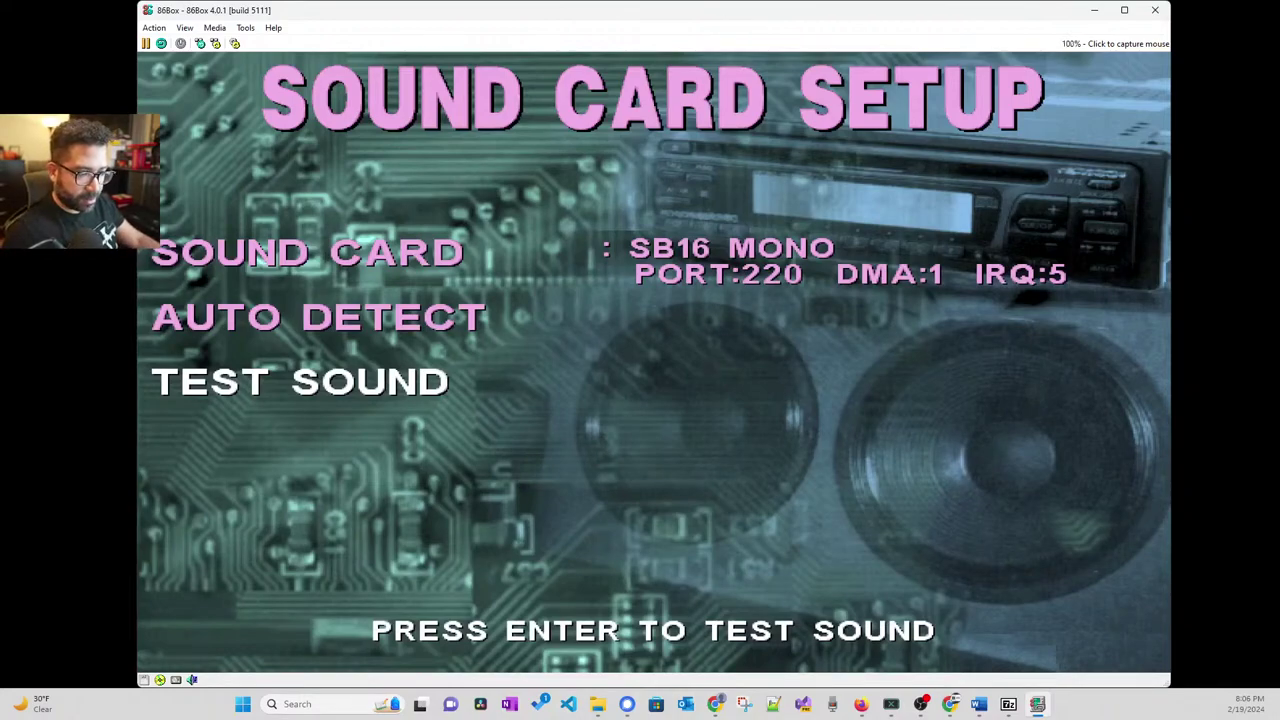
click(654, 420)
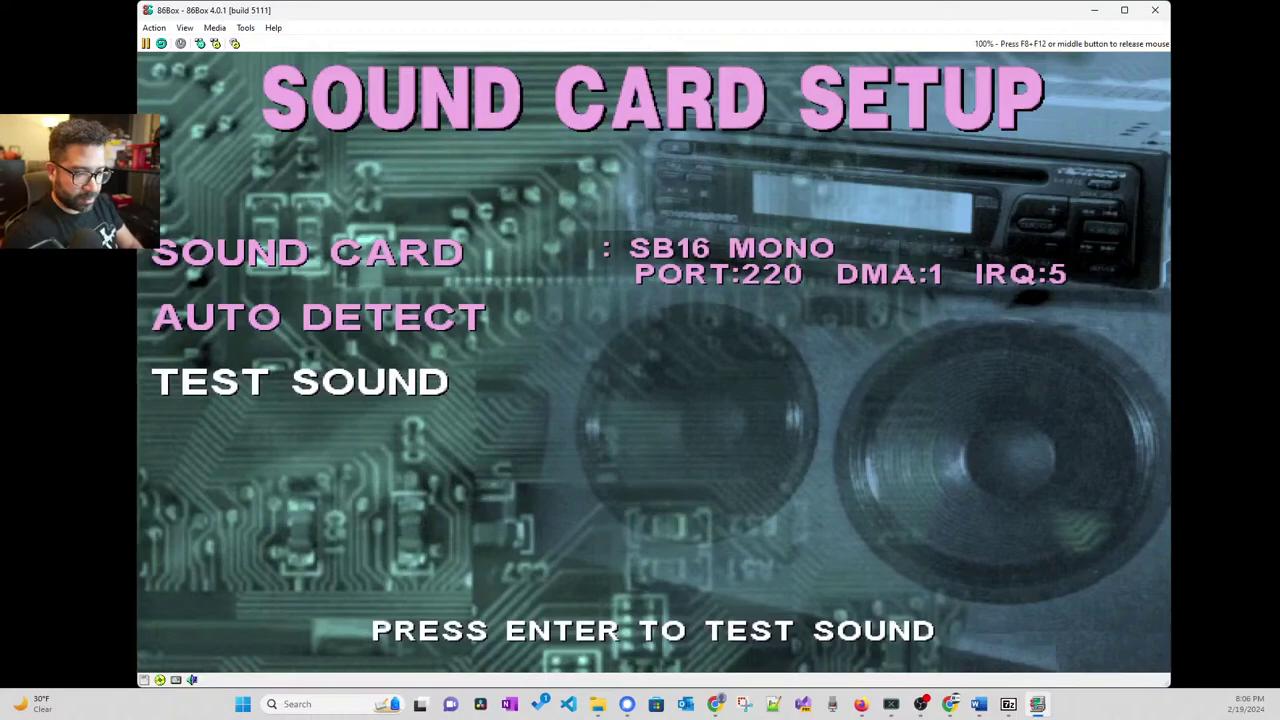
key(Escape)
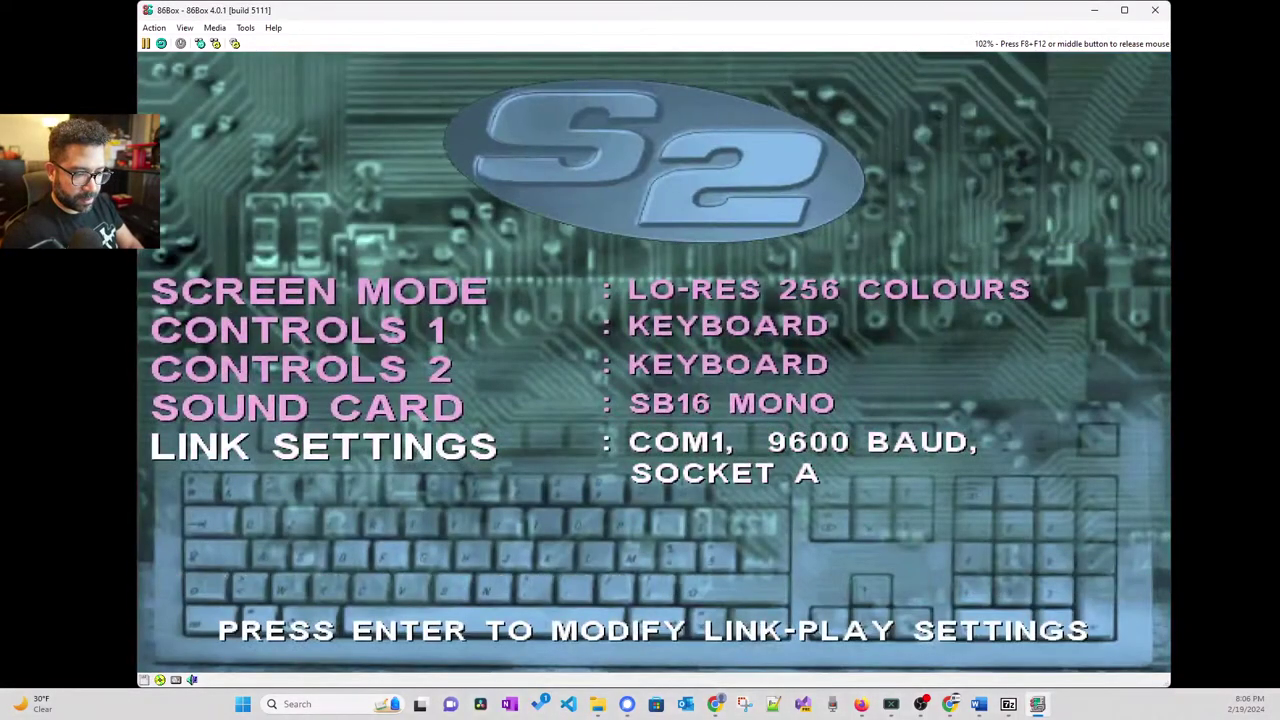
- Quit Screamer 2 setup, saving the settings, and return to the DOS prompt
key(Escape)
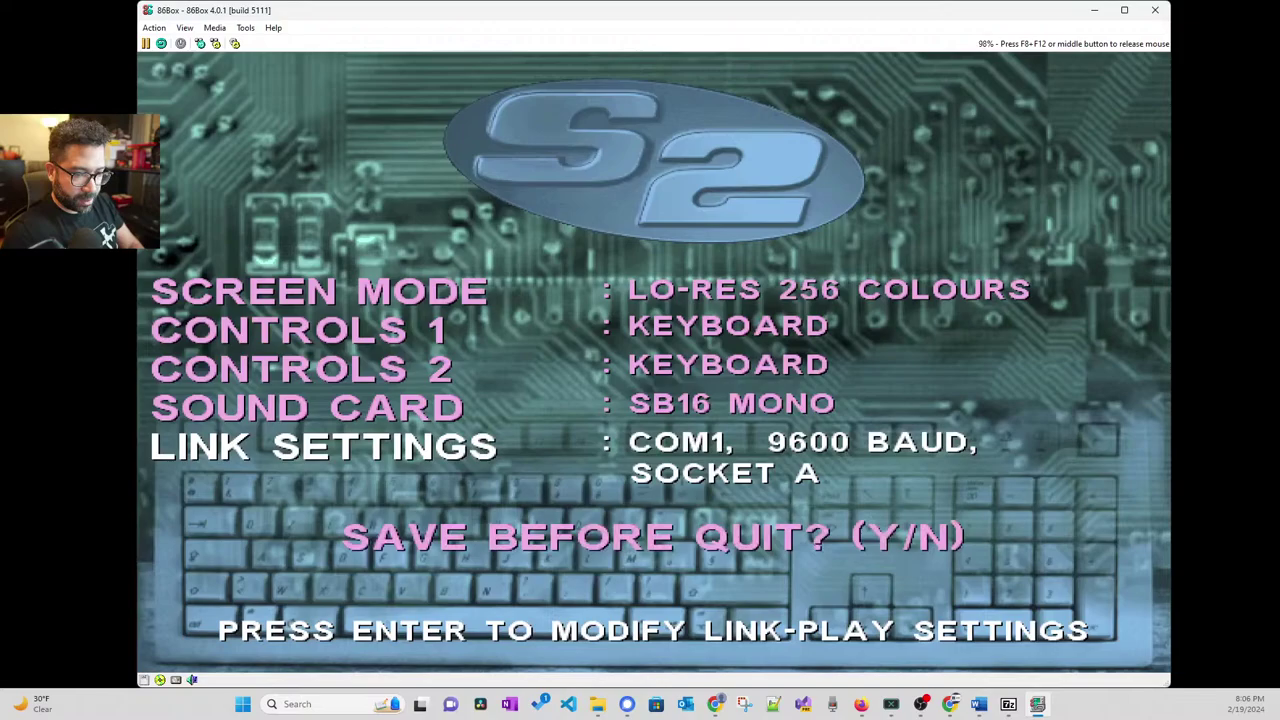
key(y)
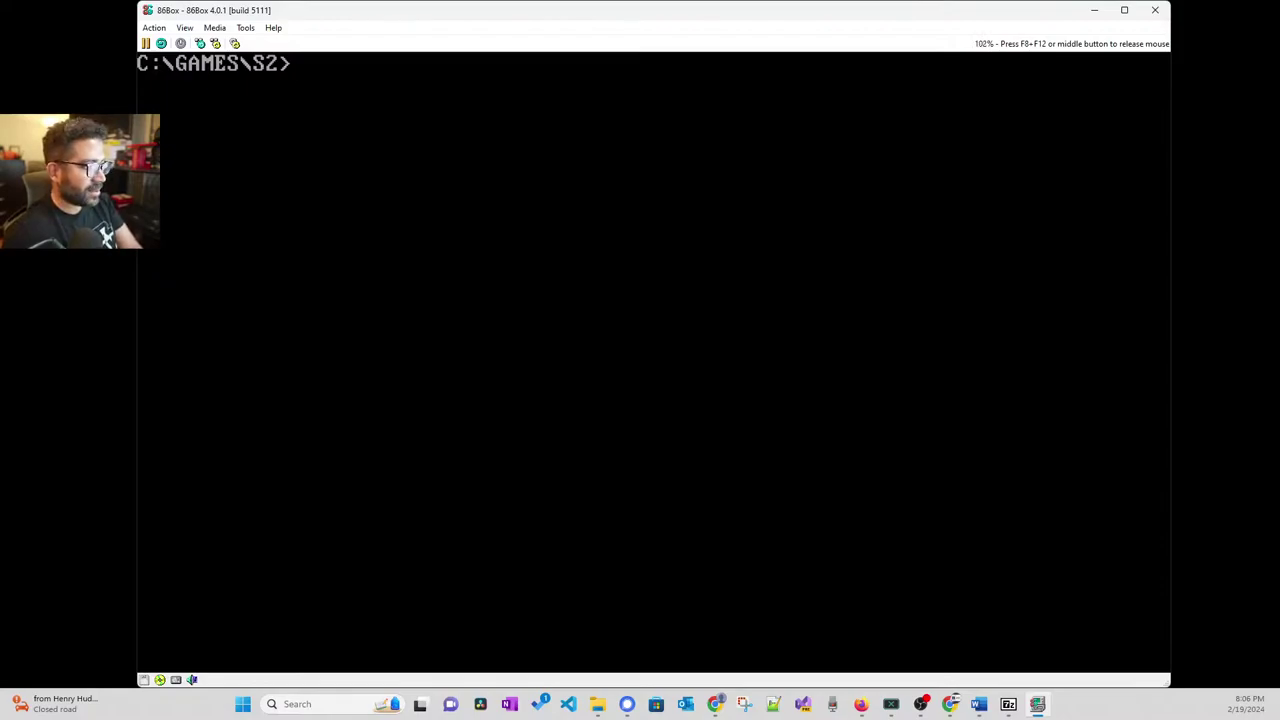
text(dir)
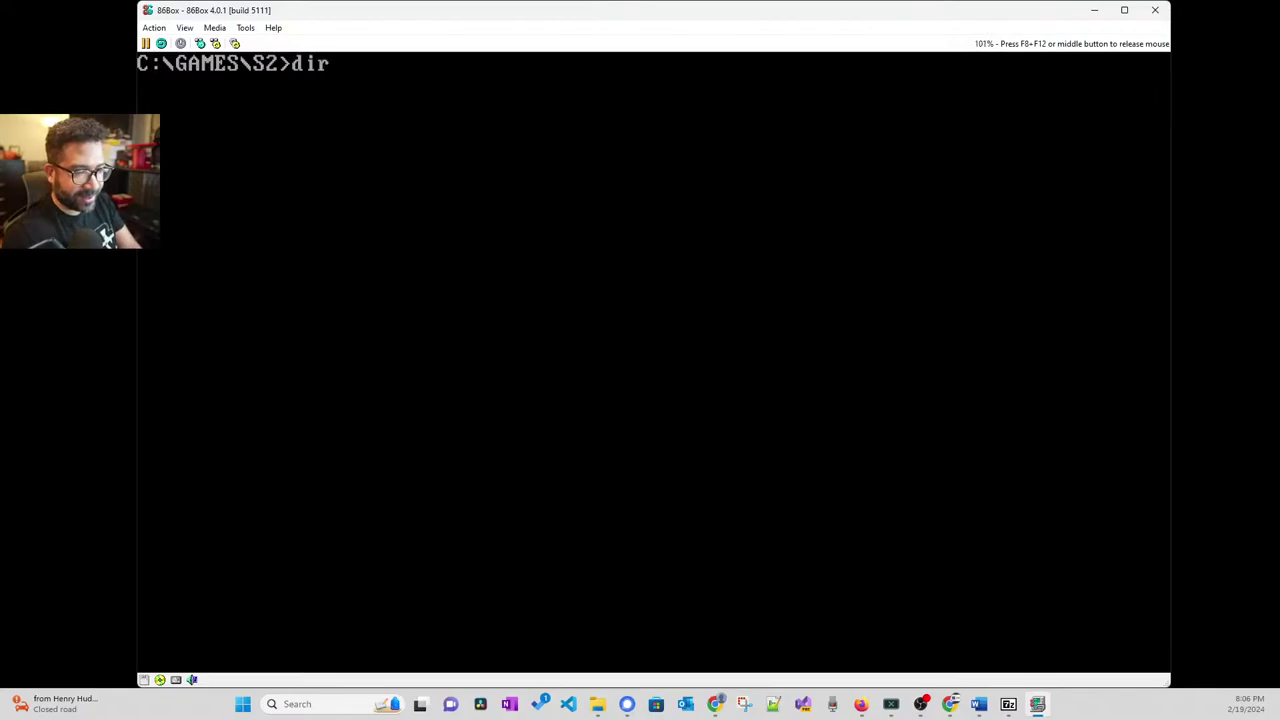
key(BackSpace)
key(BackSpace)
key(BackSpace)
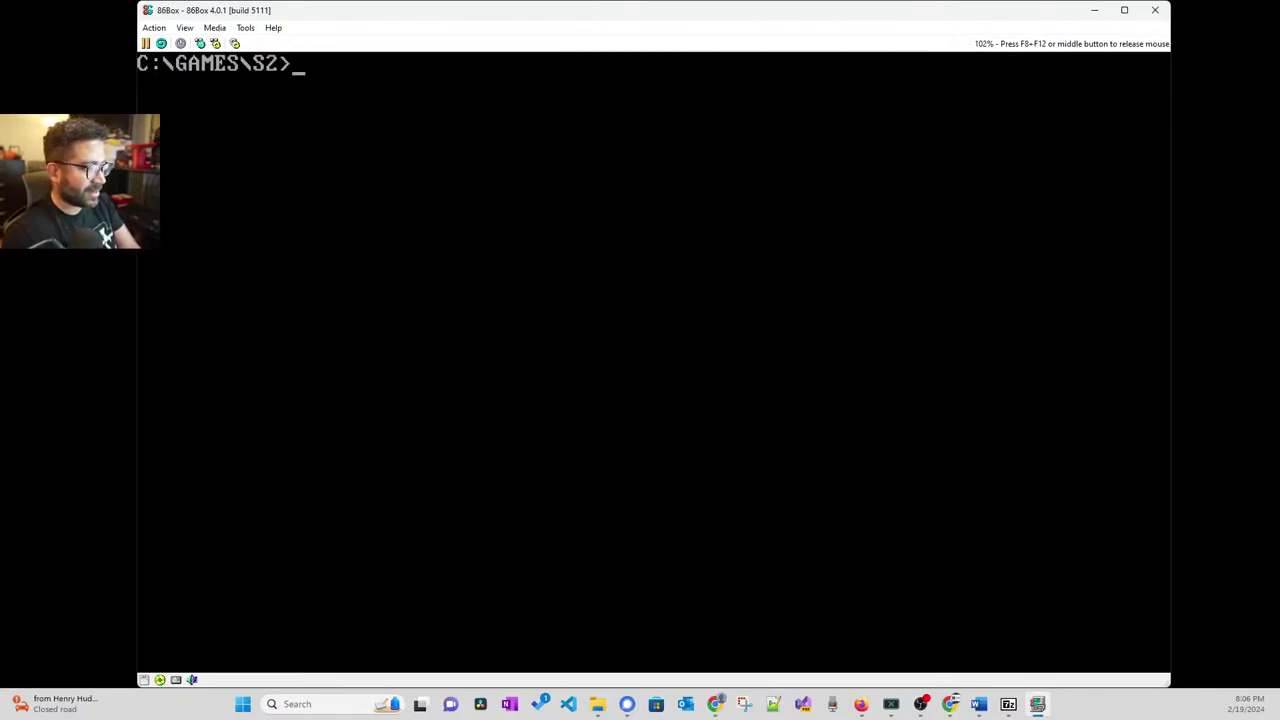
text(cd)
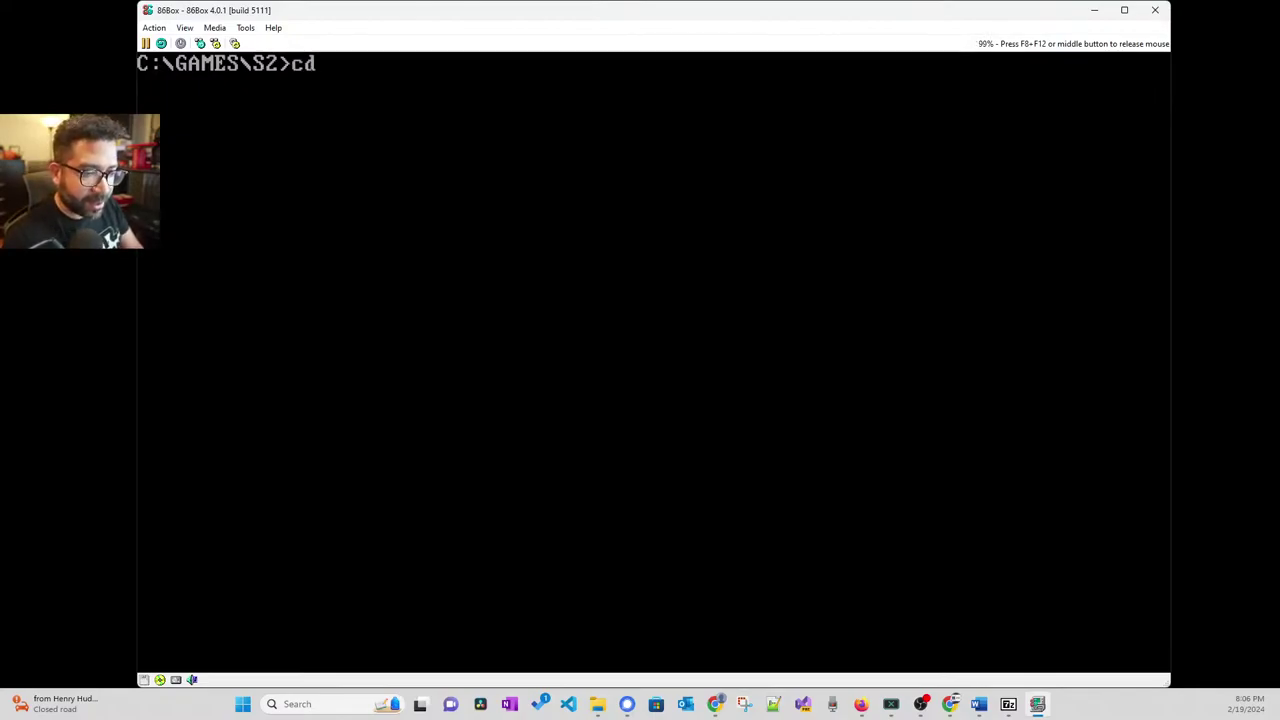
key(BackSpace)
key(BackSpace)
text(s)
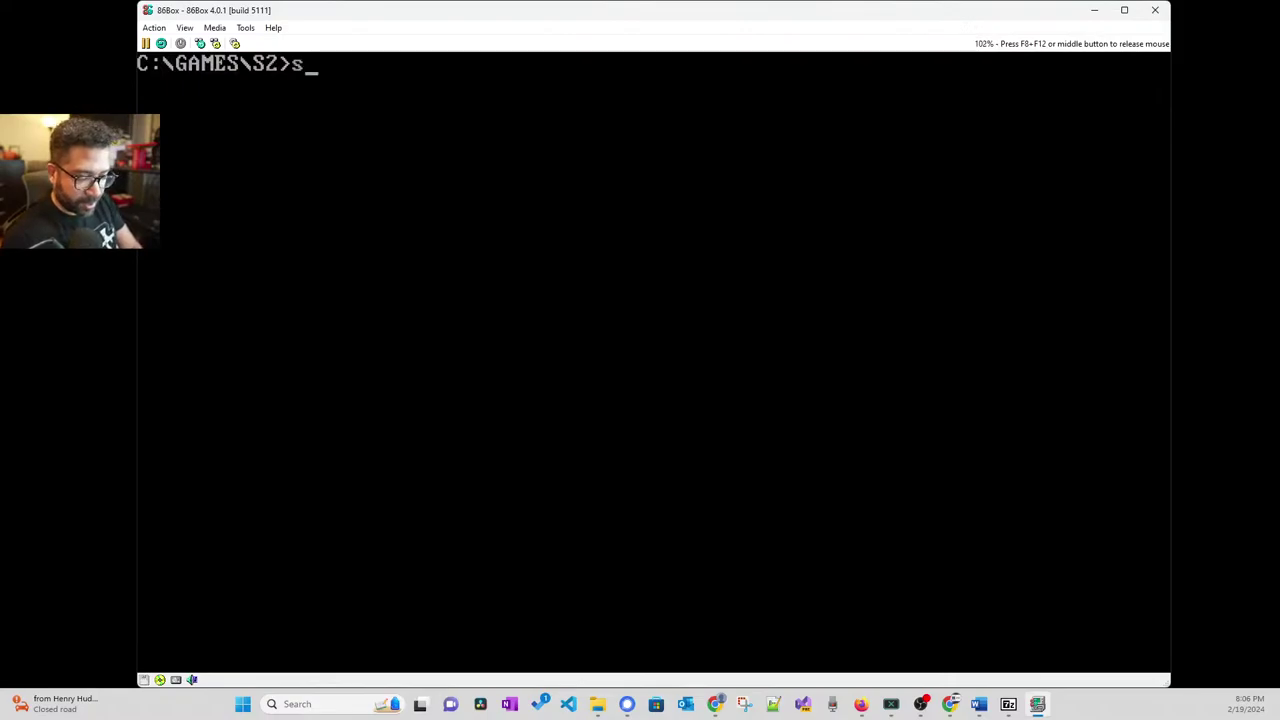
key(BackSpace)
- List the C:\GAMES\S2 folder with dir/p, then launch the game with s2
text(dir/p)
key(Return)
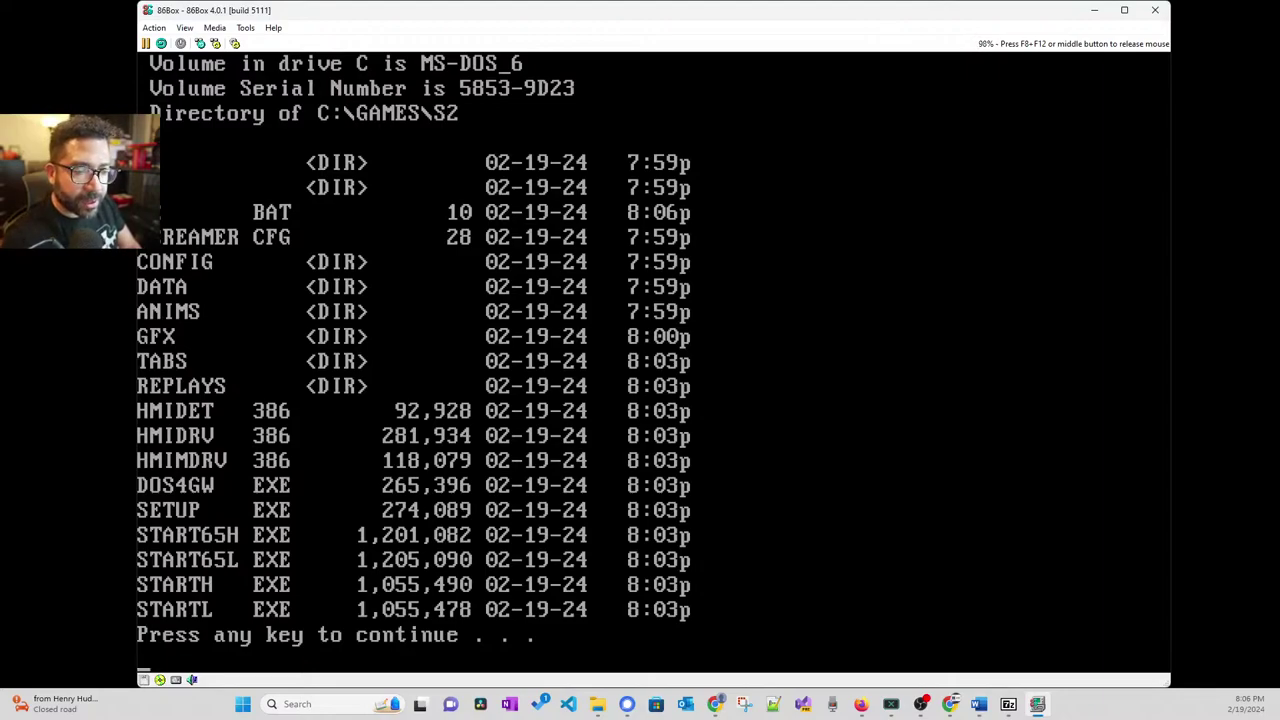
key(space)
text(s2)
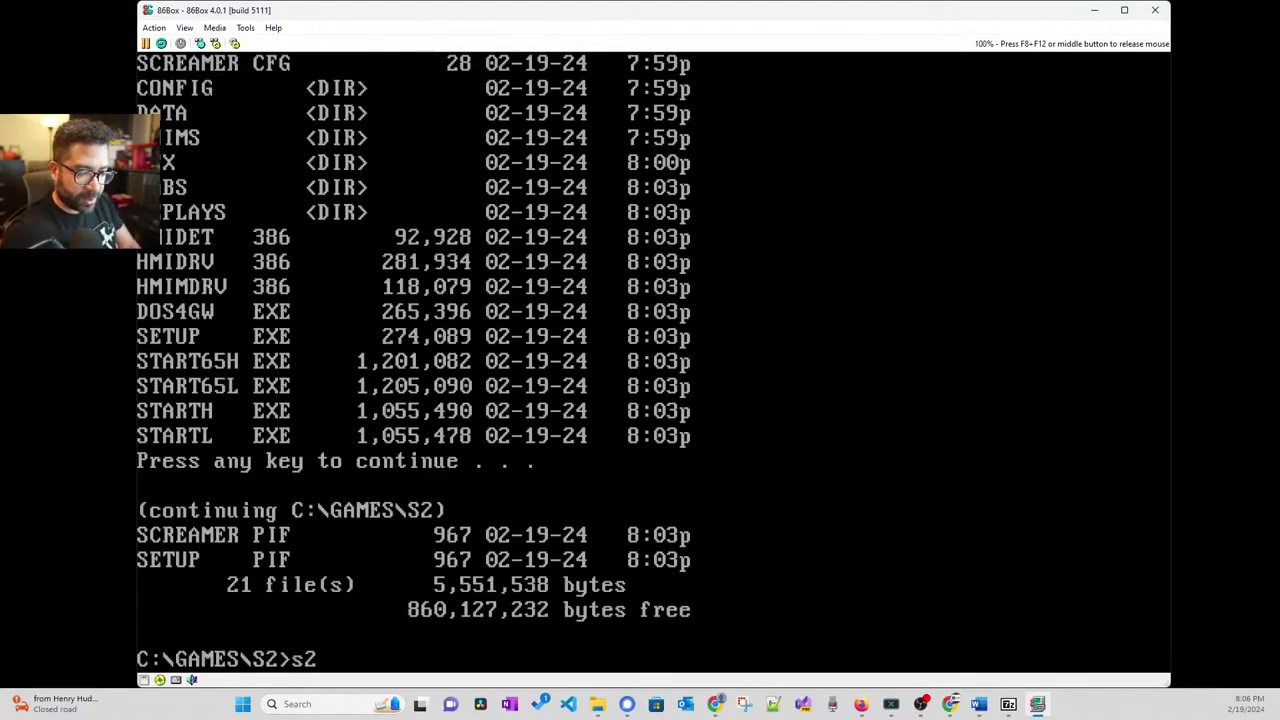
key(Return)
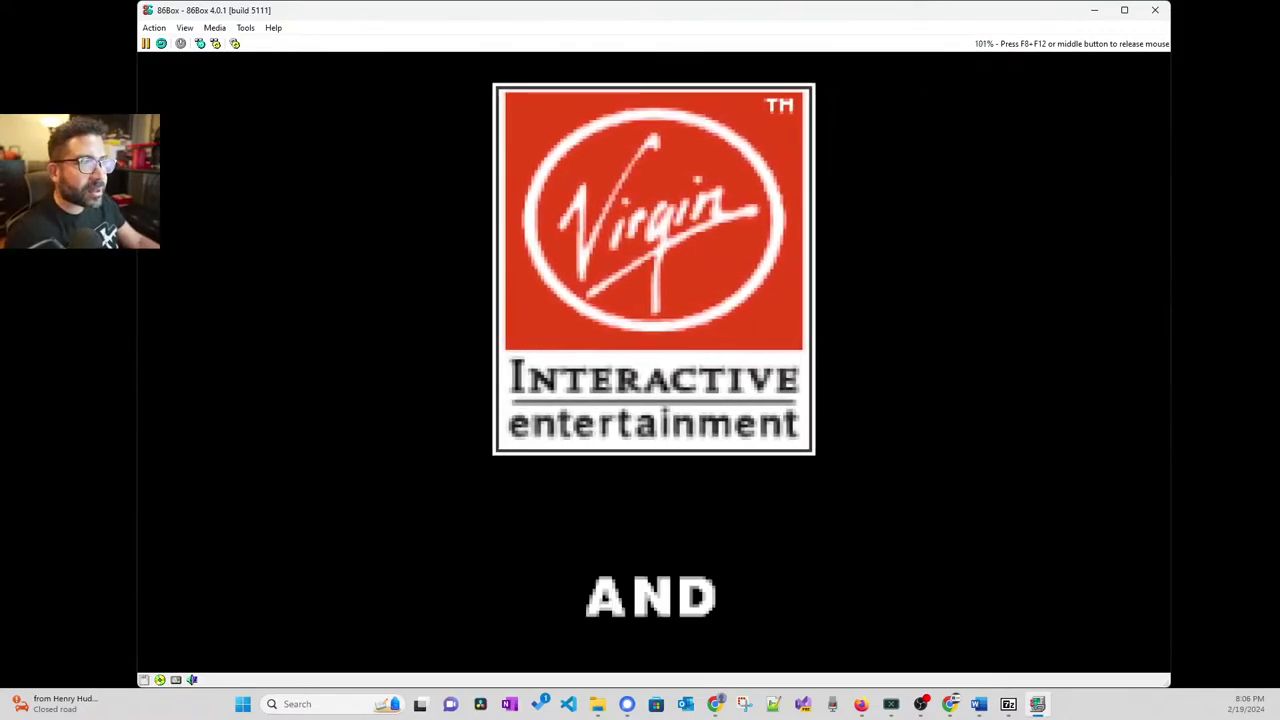
- Skip the Screamer 2 intro and pick the CONDOR team
key(F8+F12)
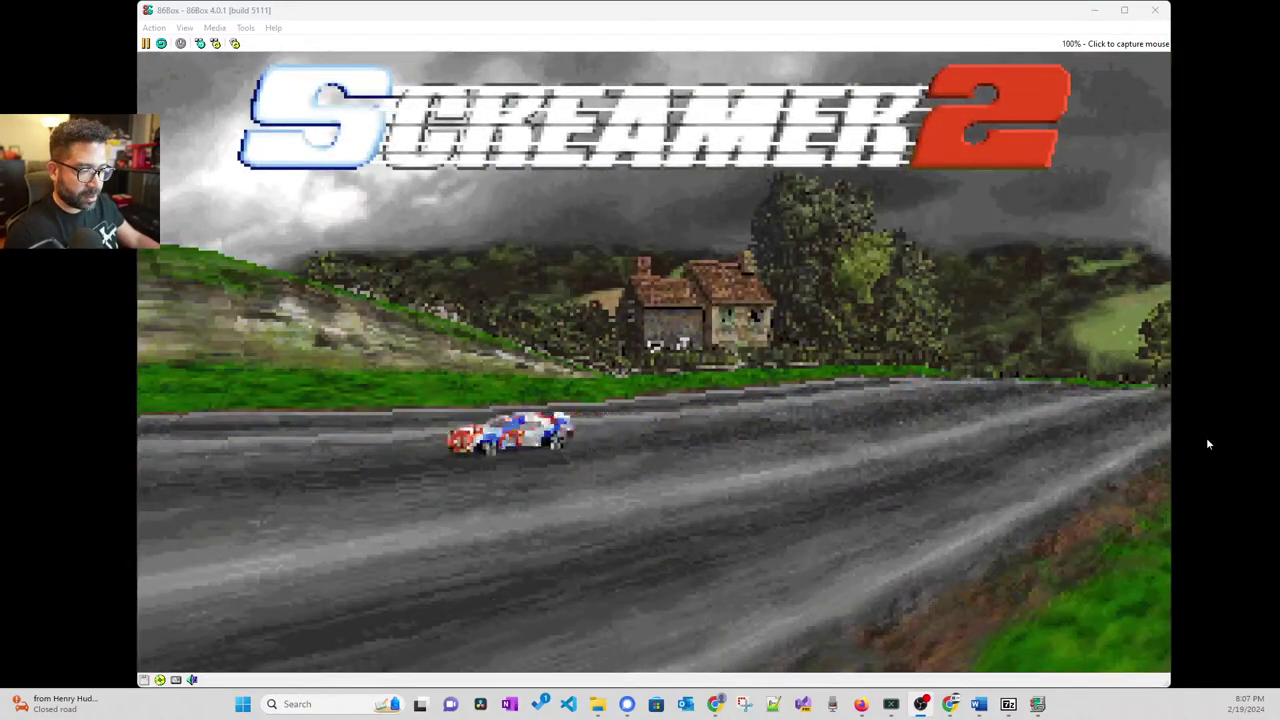
click(1127, 426)
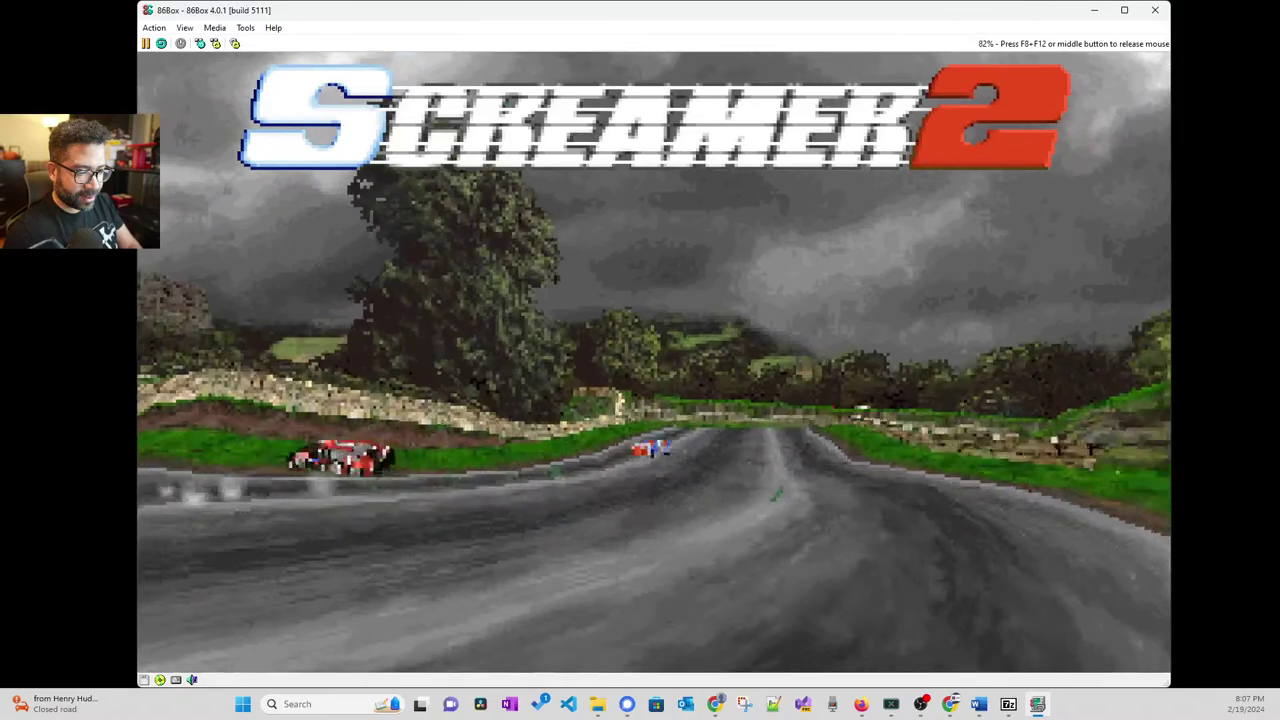
key(Return)
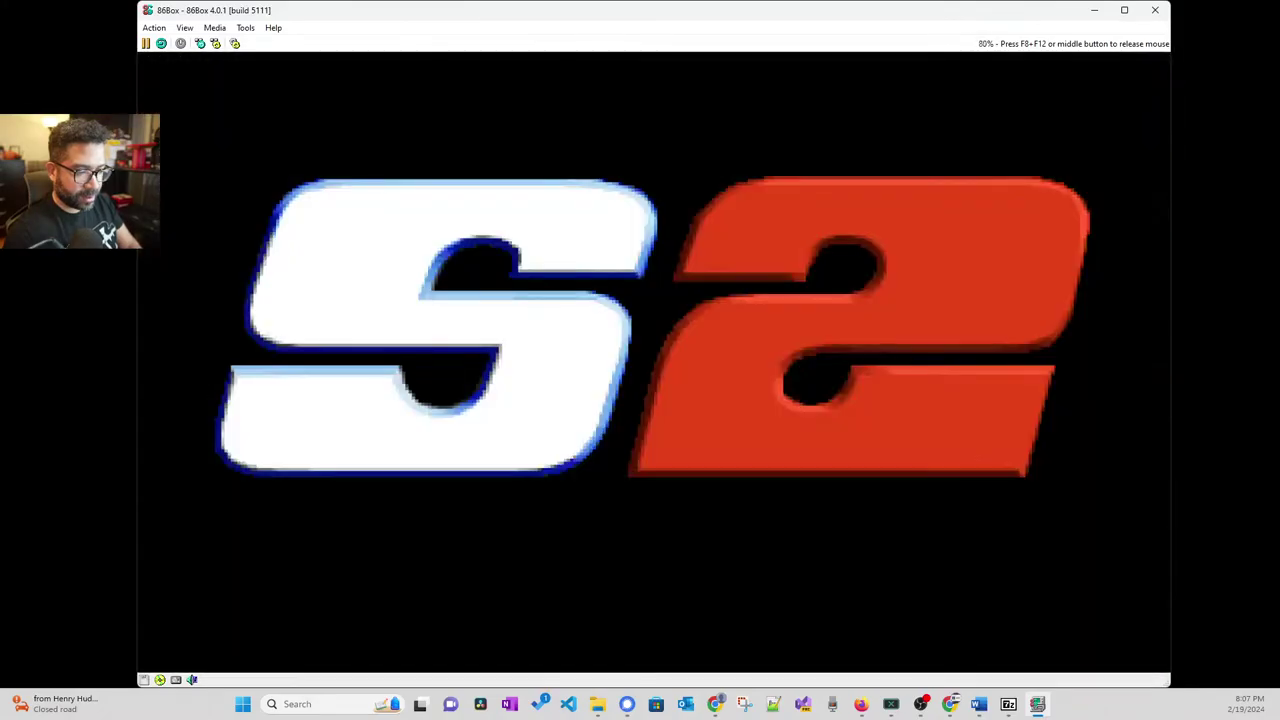
key(Right)
key(Right)
key(Right)
key(Right)
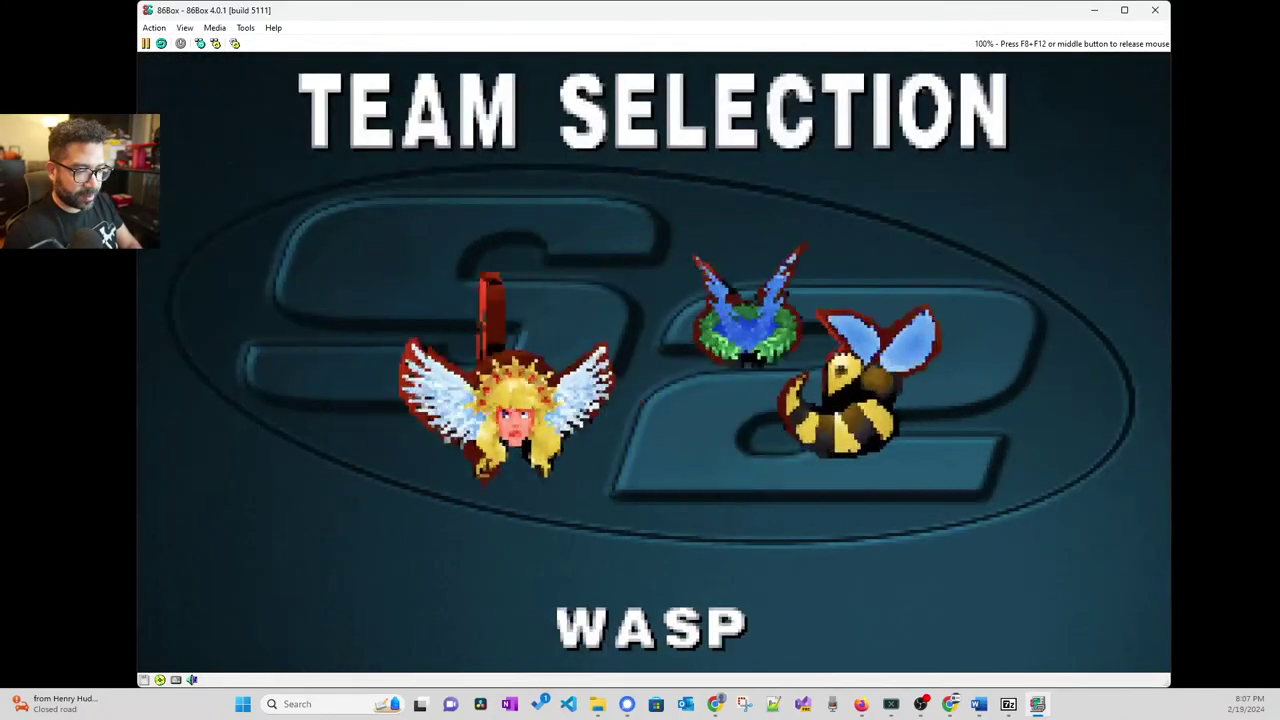
key(Return)
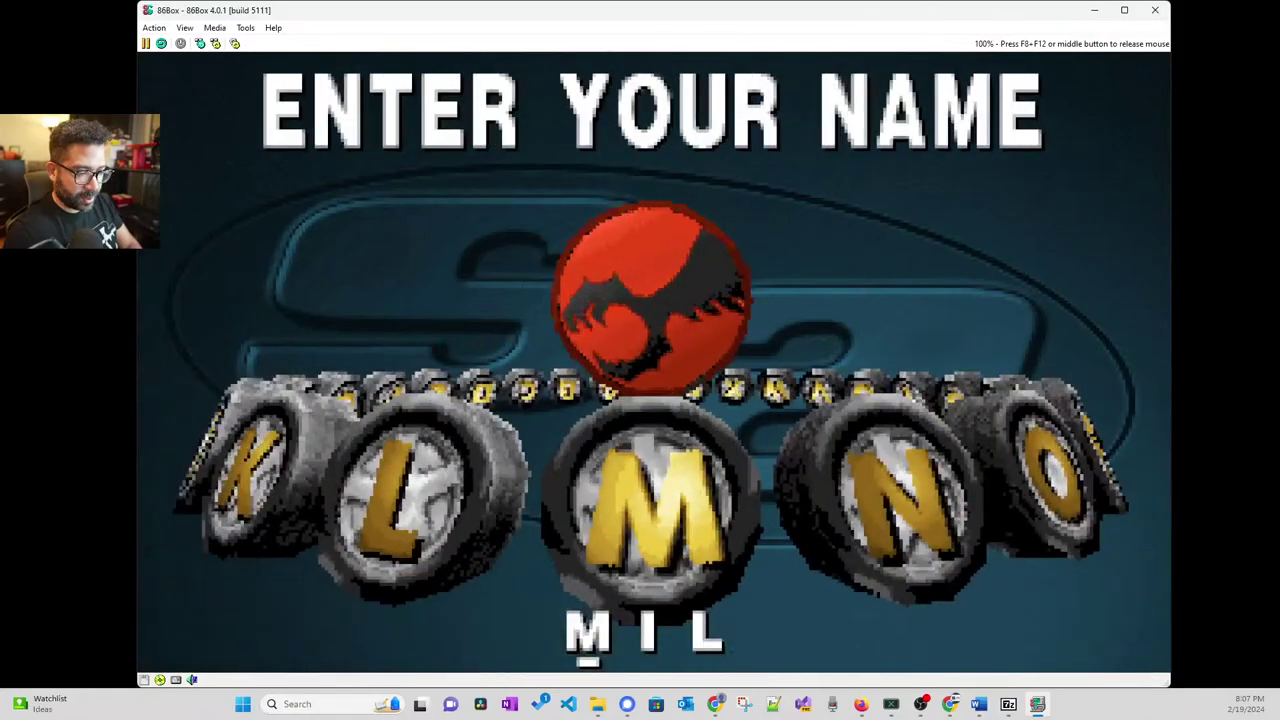
- Spell a three-letter player name on the letter wheel
key(Right)
key(Right)
key(Right)
key(Right)
key(Right)
key(Right)
key(Right)
key(Right)
key(Right)
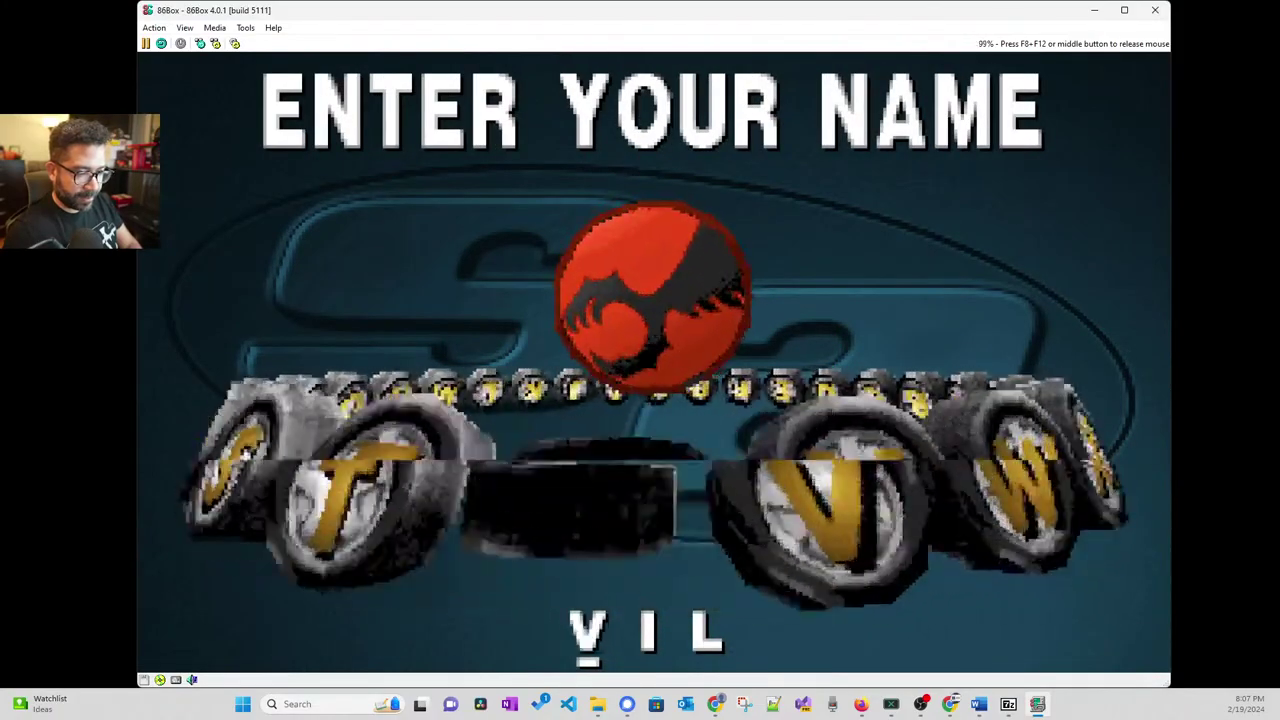
text(lu)
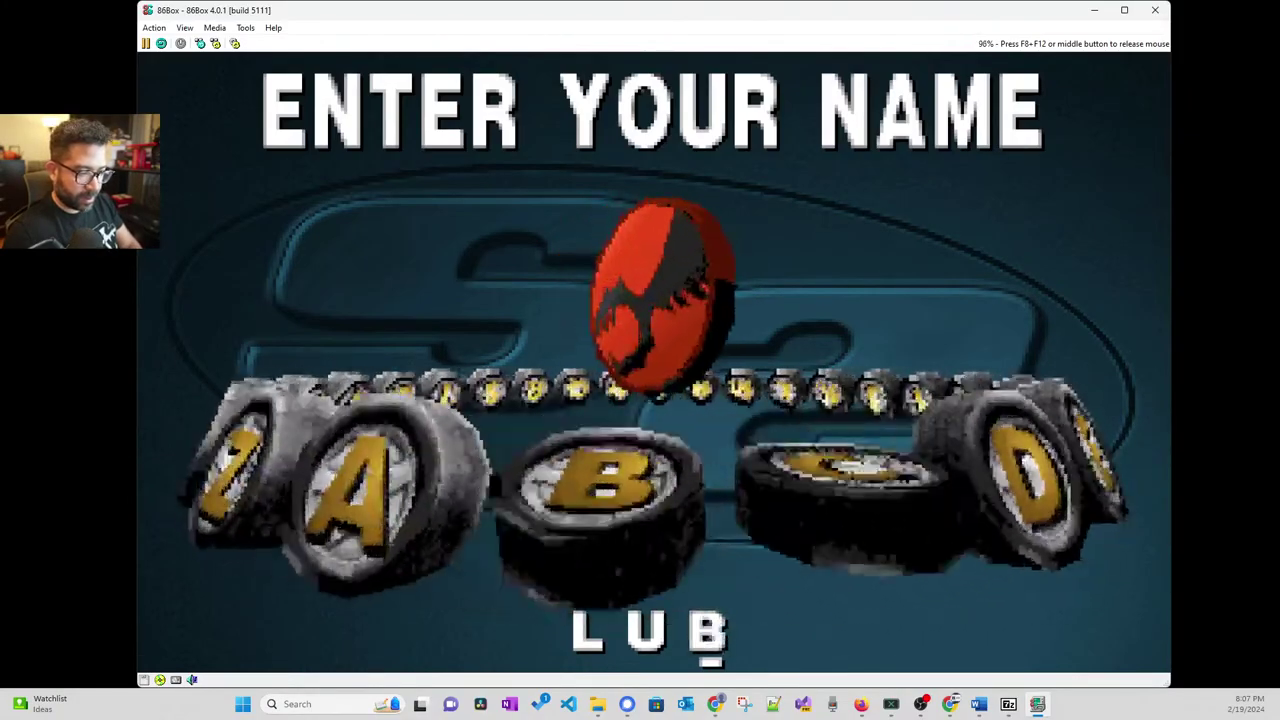
text(r)
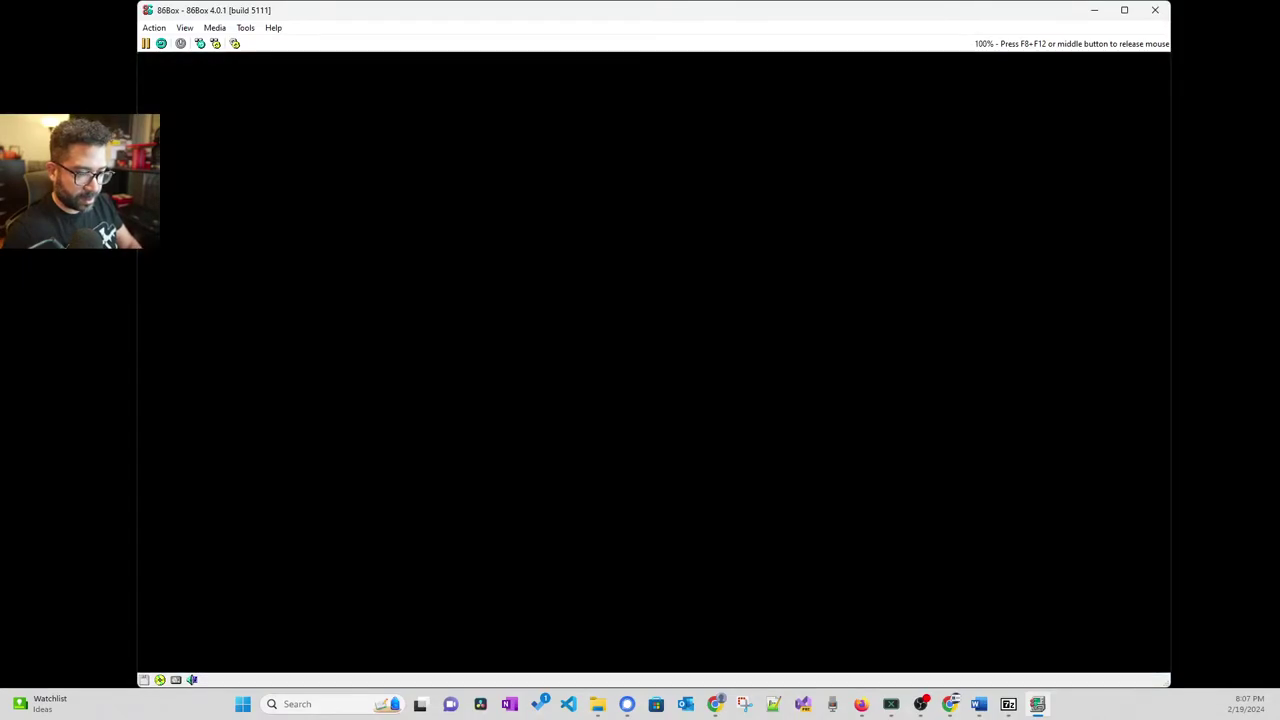
- Choose ARCADE in the Options Room and switch 86Box to fullscreen with Ctrl+Alt+PgUp
key(Right)
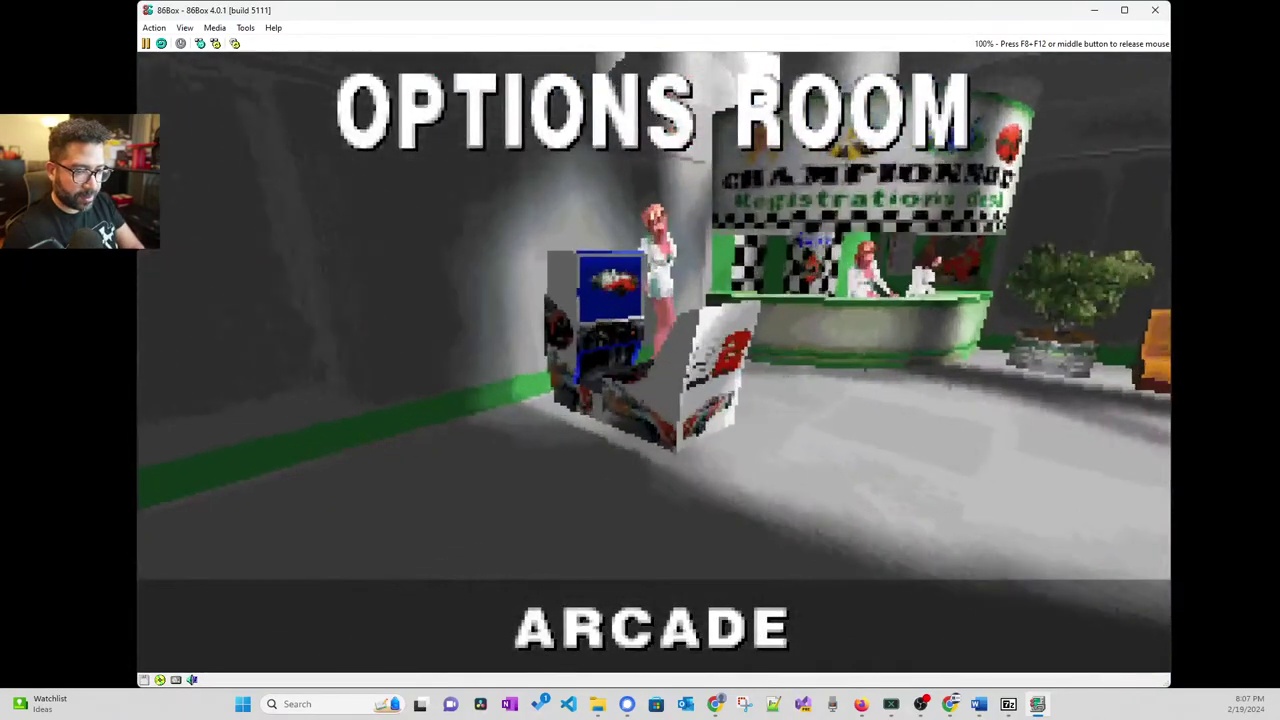
key(Left)
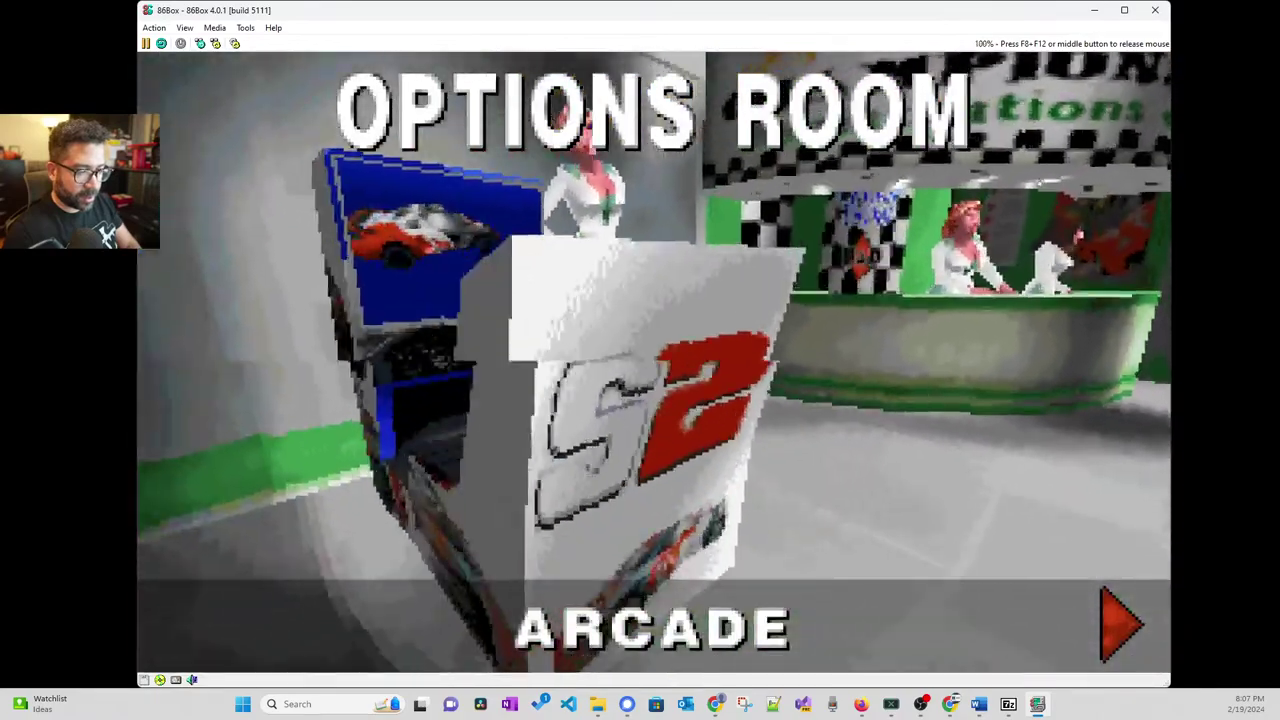
key(Return)
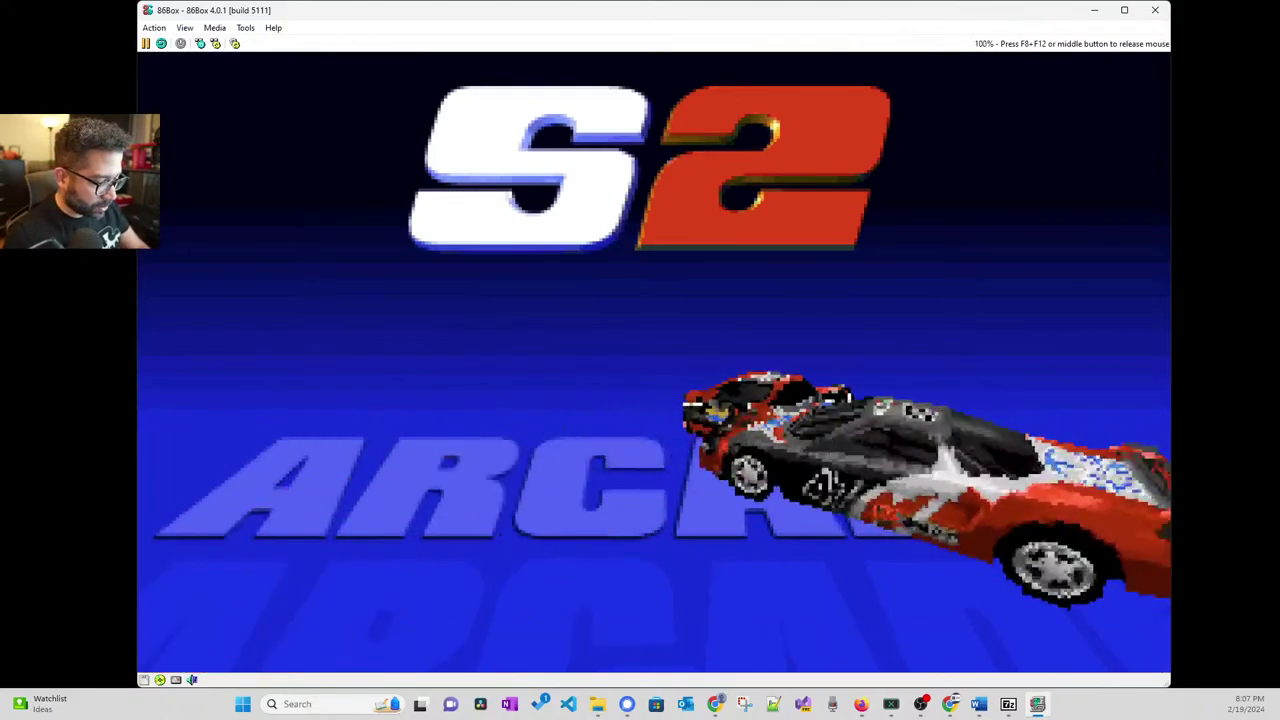
key(ctrl+alt+Page_Up)
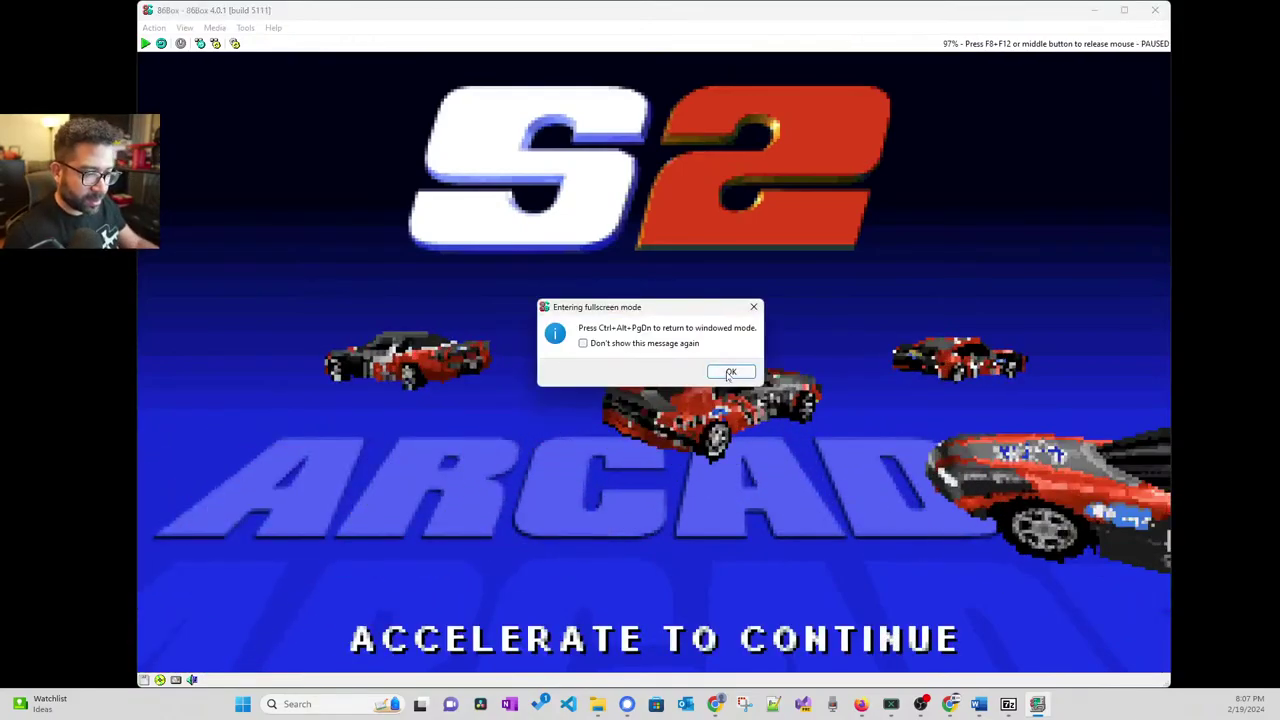
- Accept the fullscreen notice, then select the England track and the SPARK car
click(729, 372)
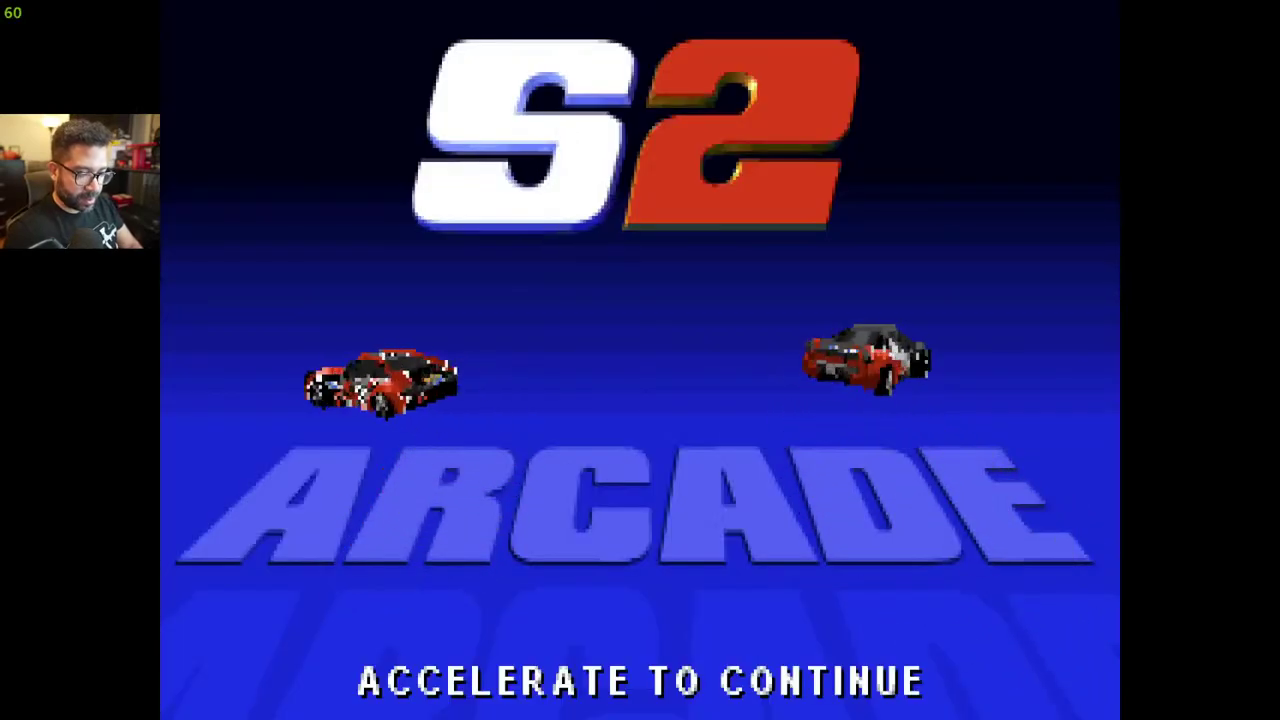
key(Up)
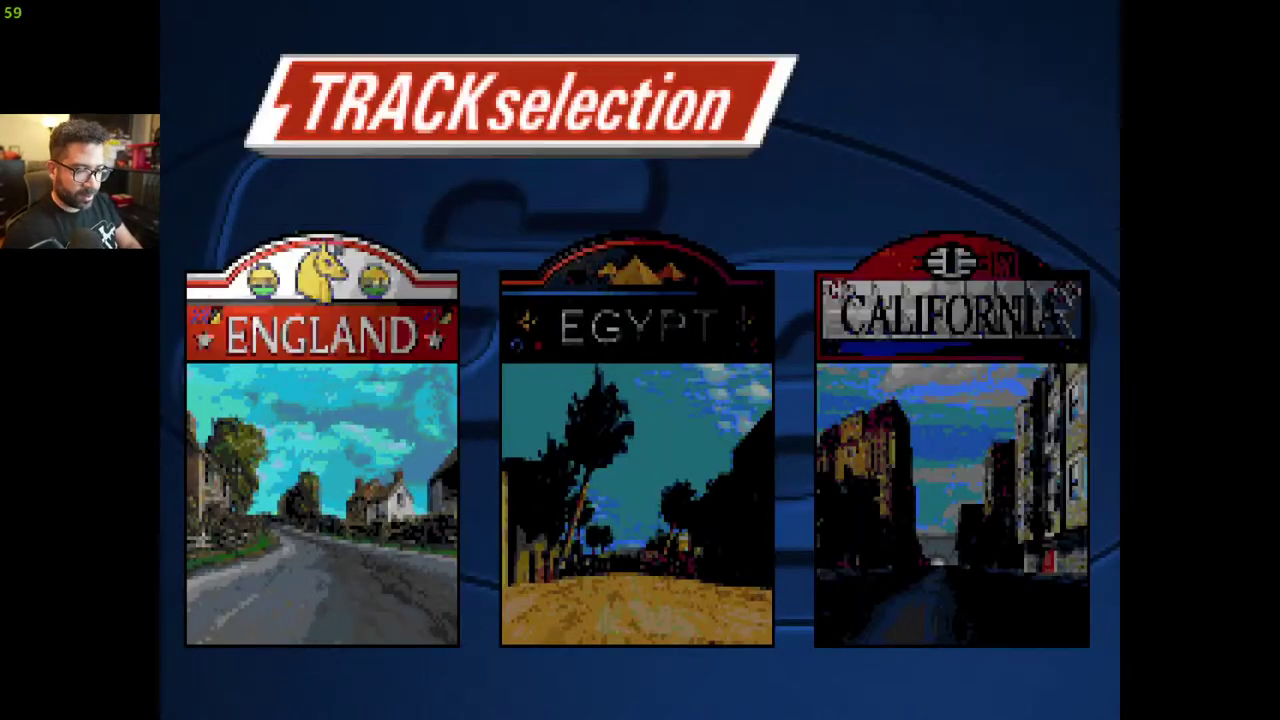
key(Return)
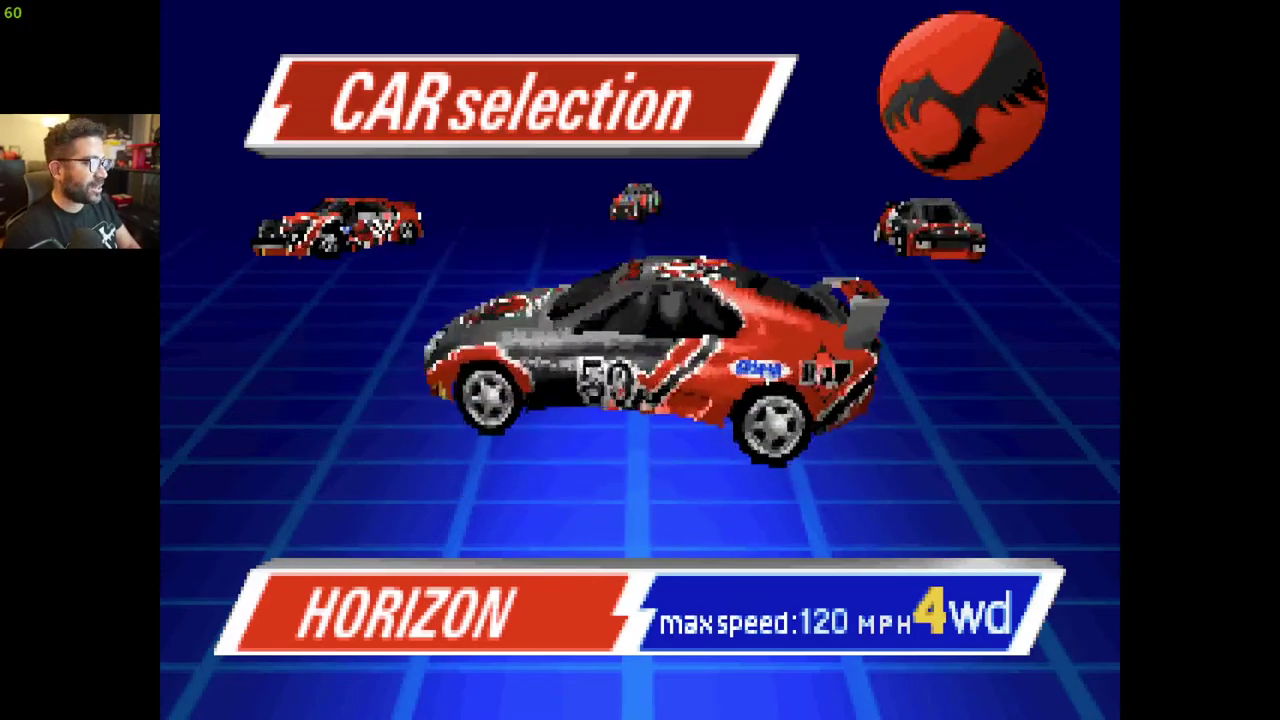
key(Right)
key(Right)
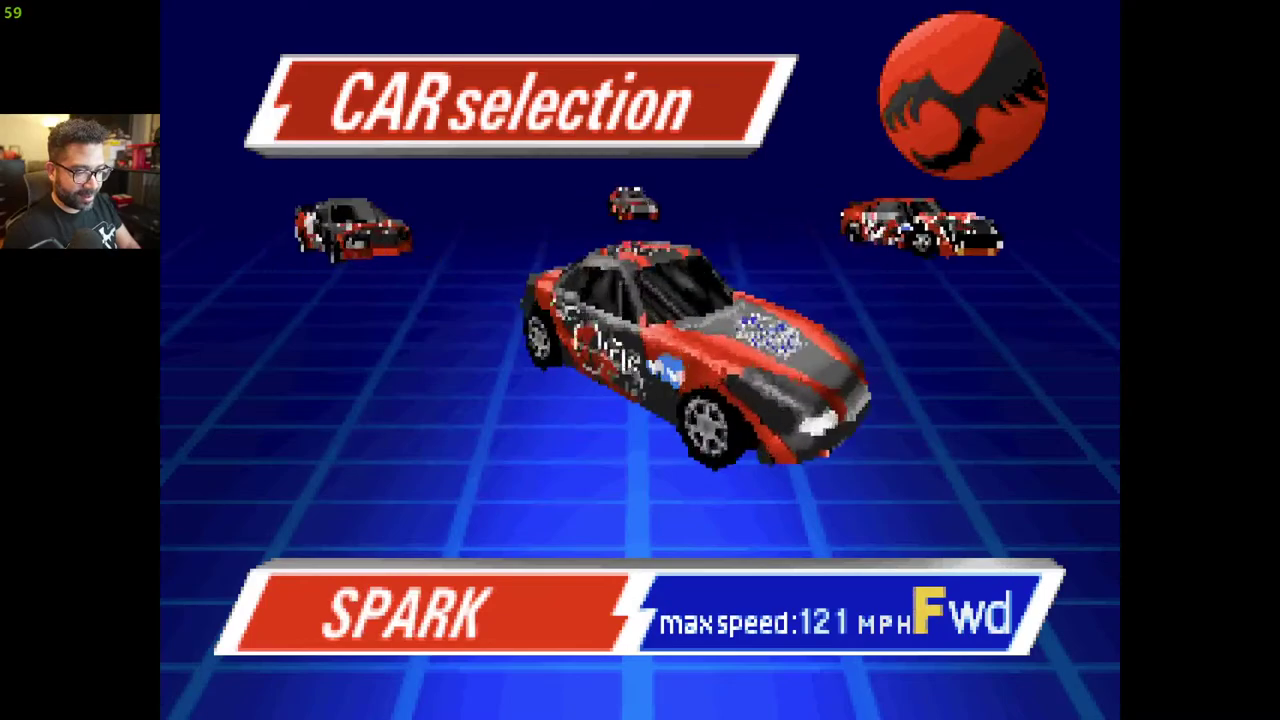
key(Return)
key(Return)
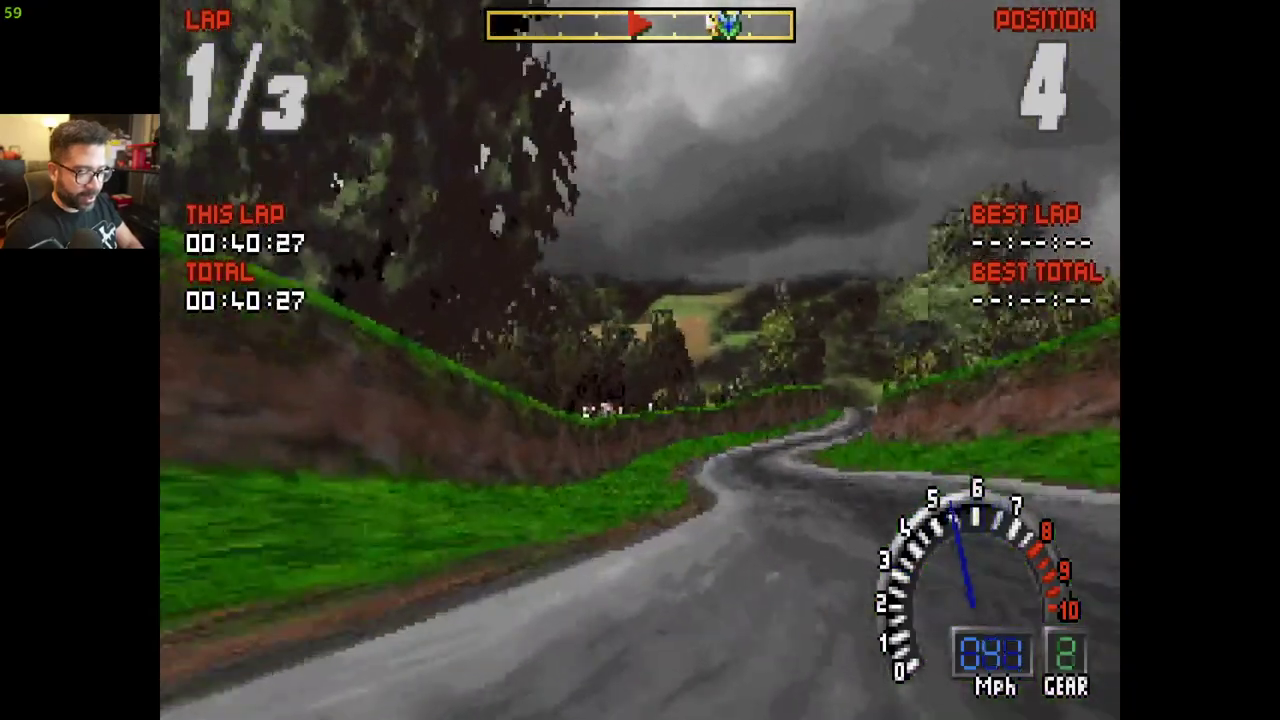
- Race on England, then pause with Esc and exit the race
key(Escape)
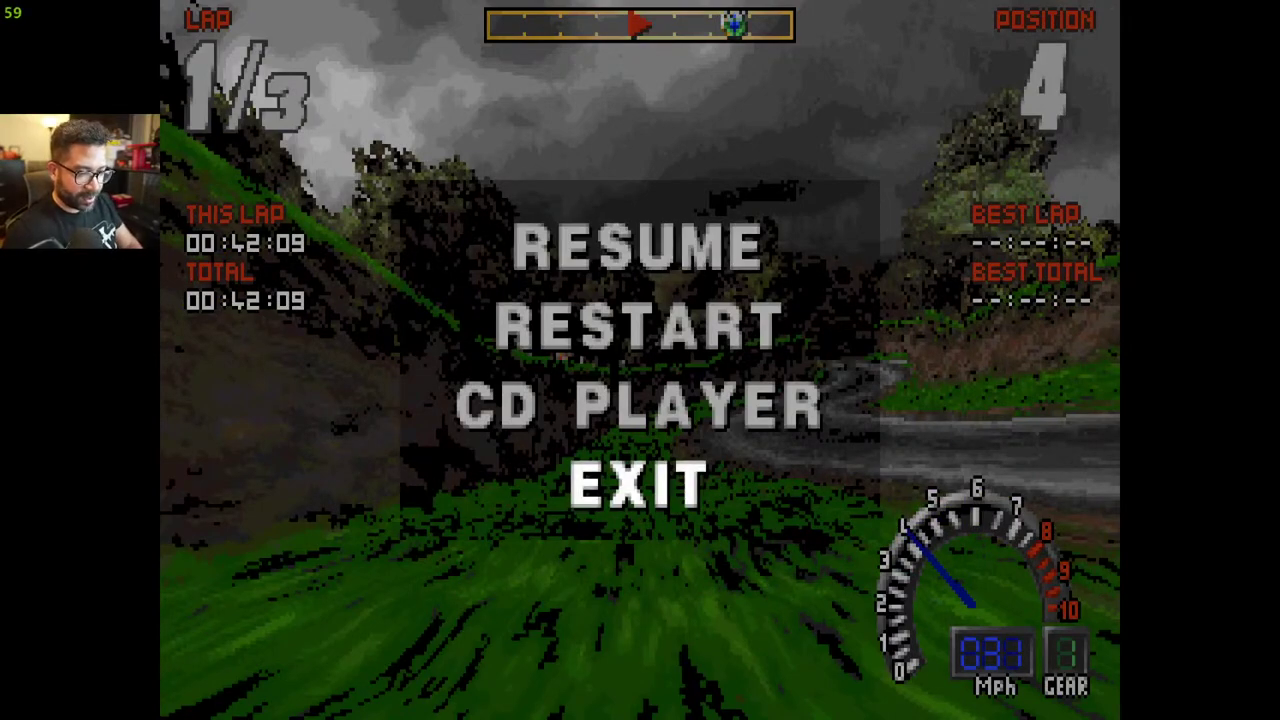
key(Return)
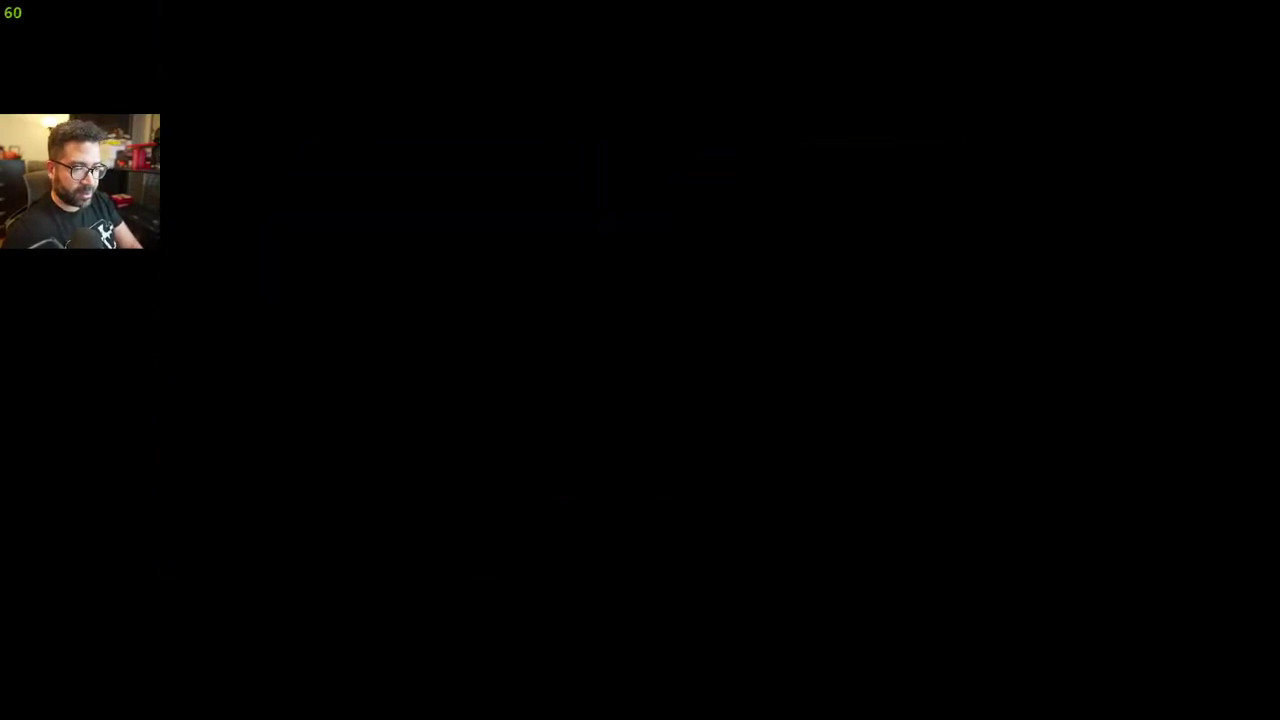
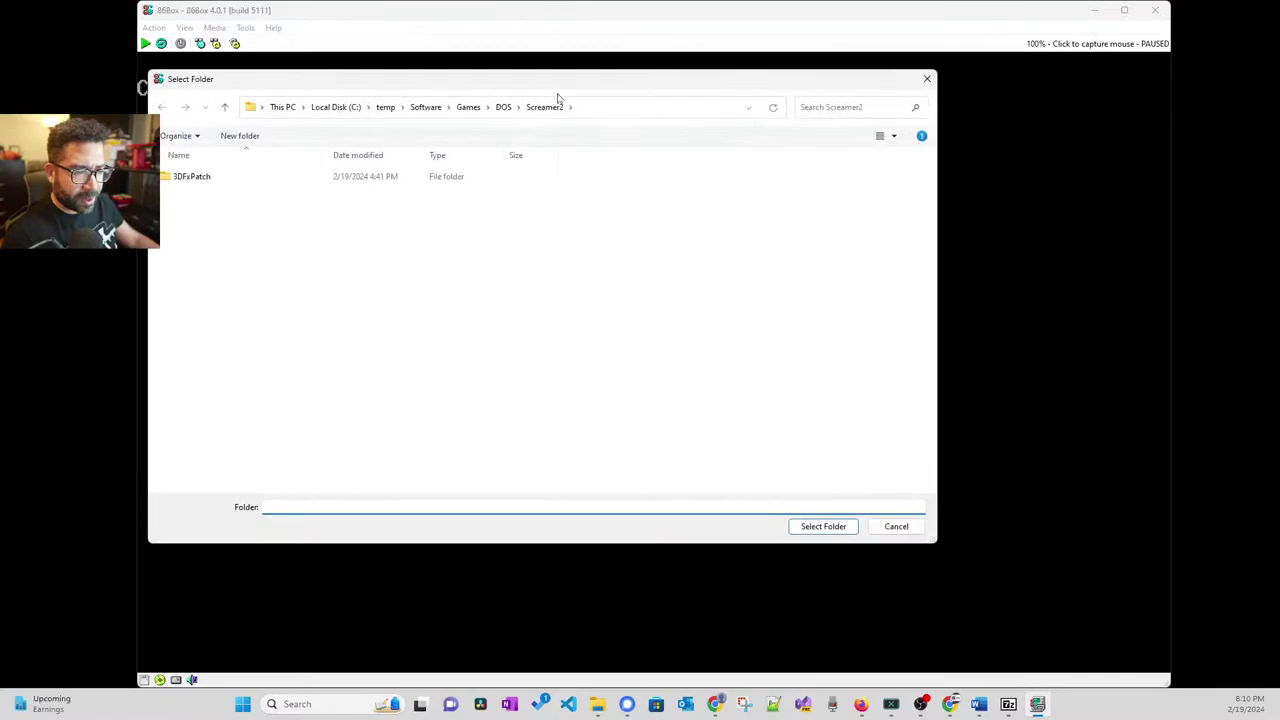
- Mount the 3DFxPatch host folder as the emulated CD drive
double_click(199, 179)
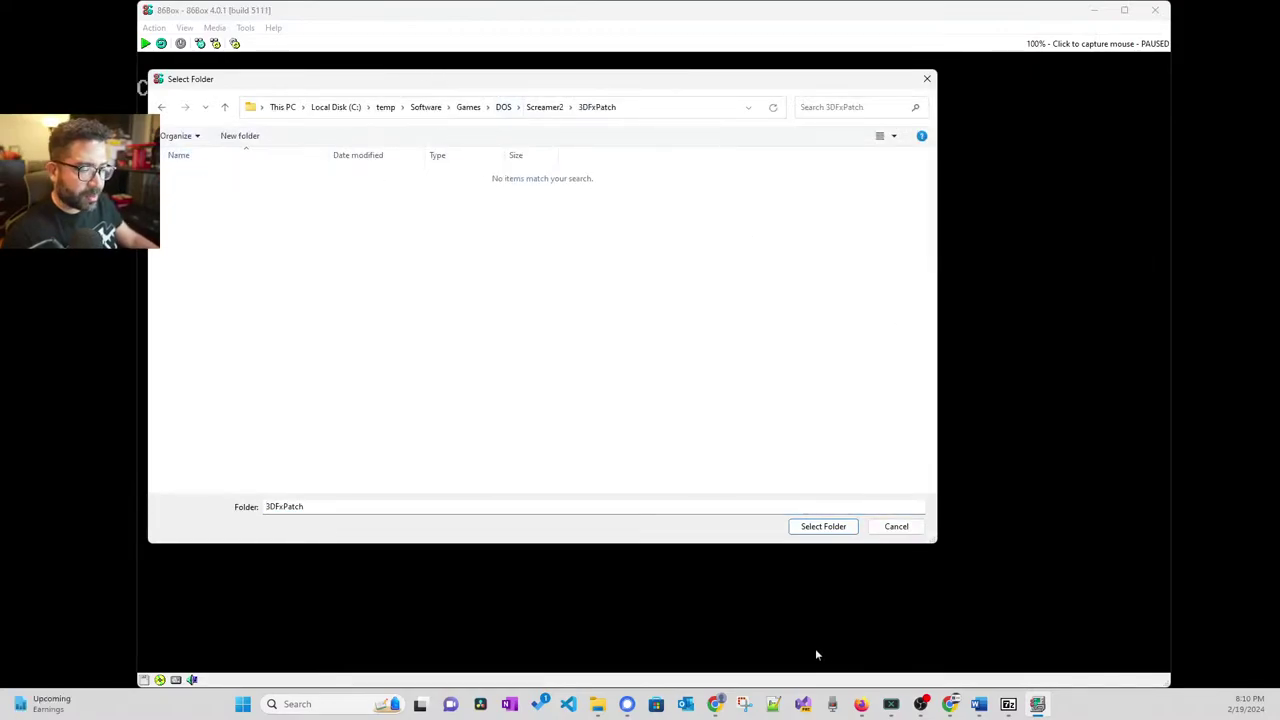
click(808, 534)
click(854, 569)
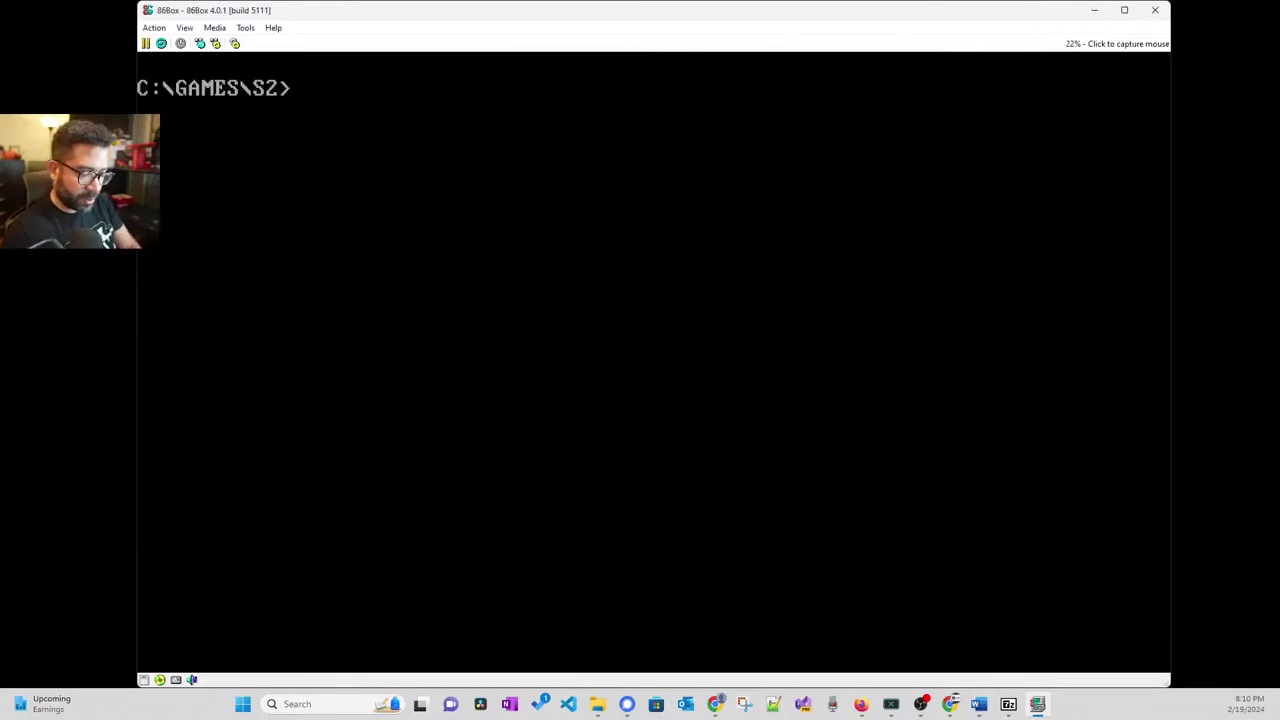
- Switch to drive D and list its four files, including S23DFX.EXE
text(d:)
key(Return)
text(dier)
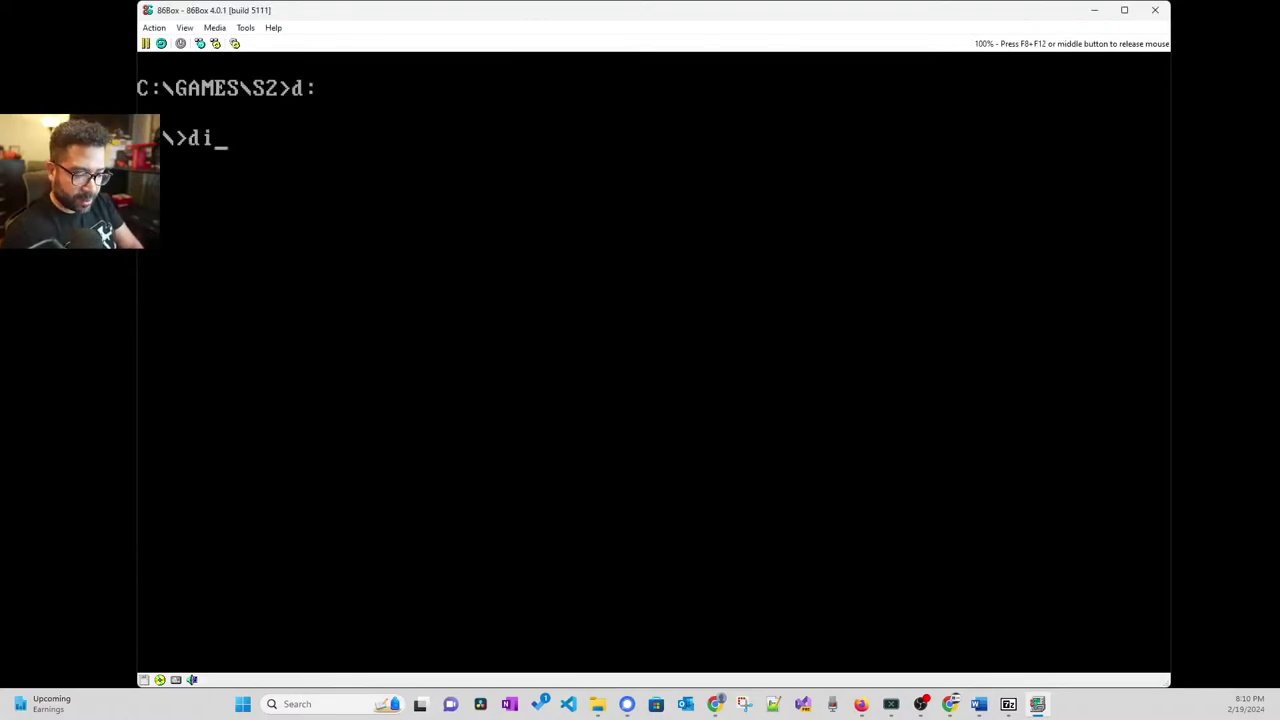
key(BackSpace)
key(BackSpace)
text(r)
key(Return)
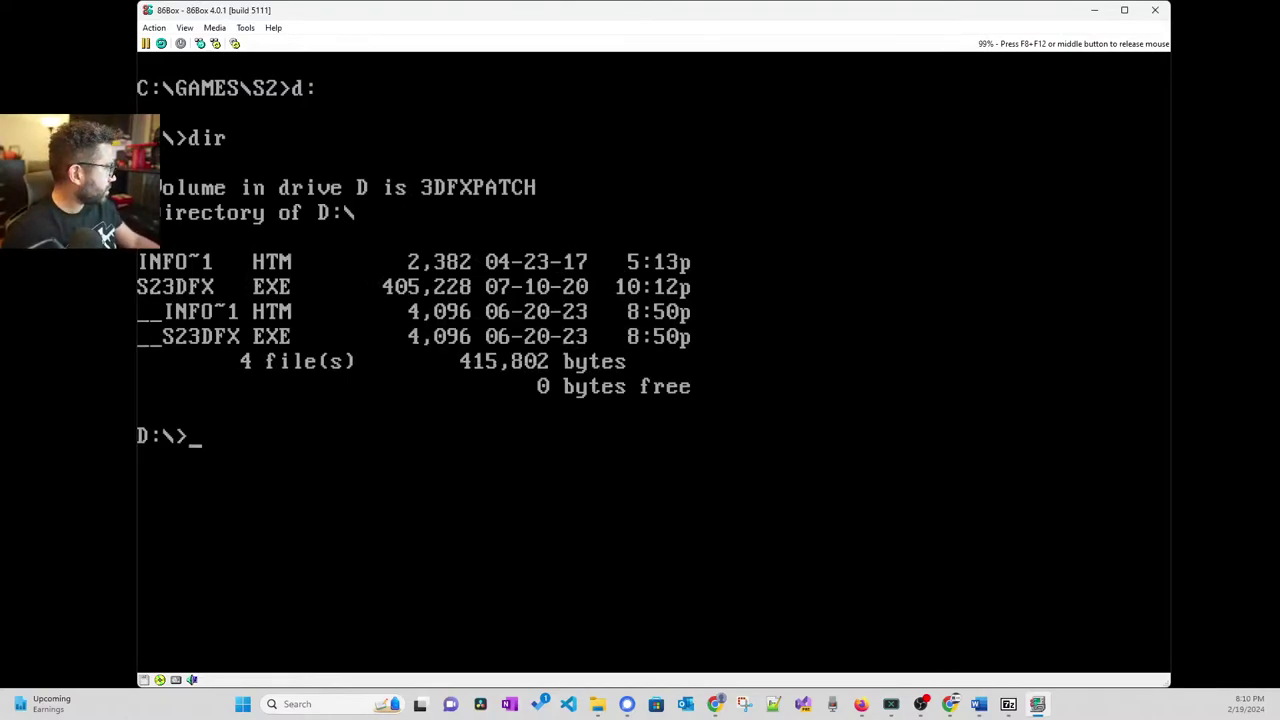
key(F8+F12)
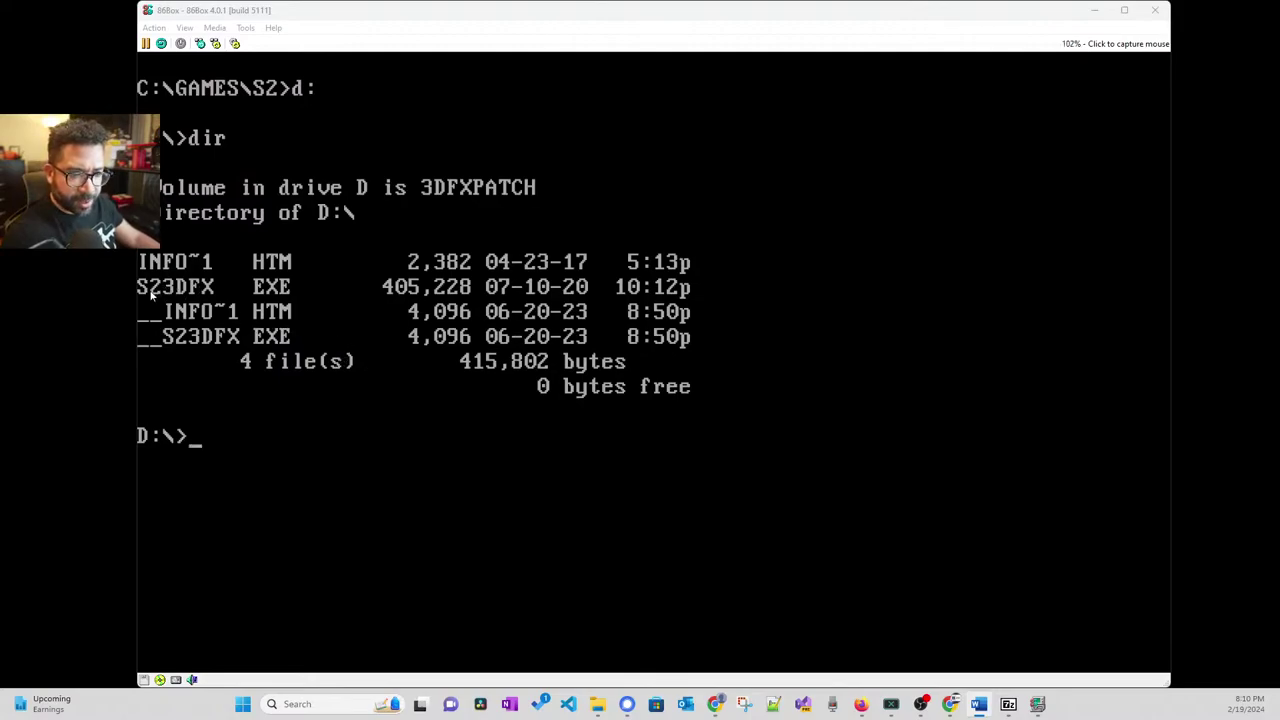
click(813, 347)
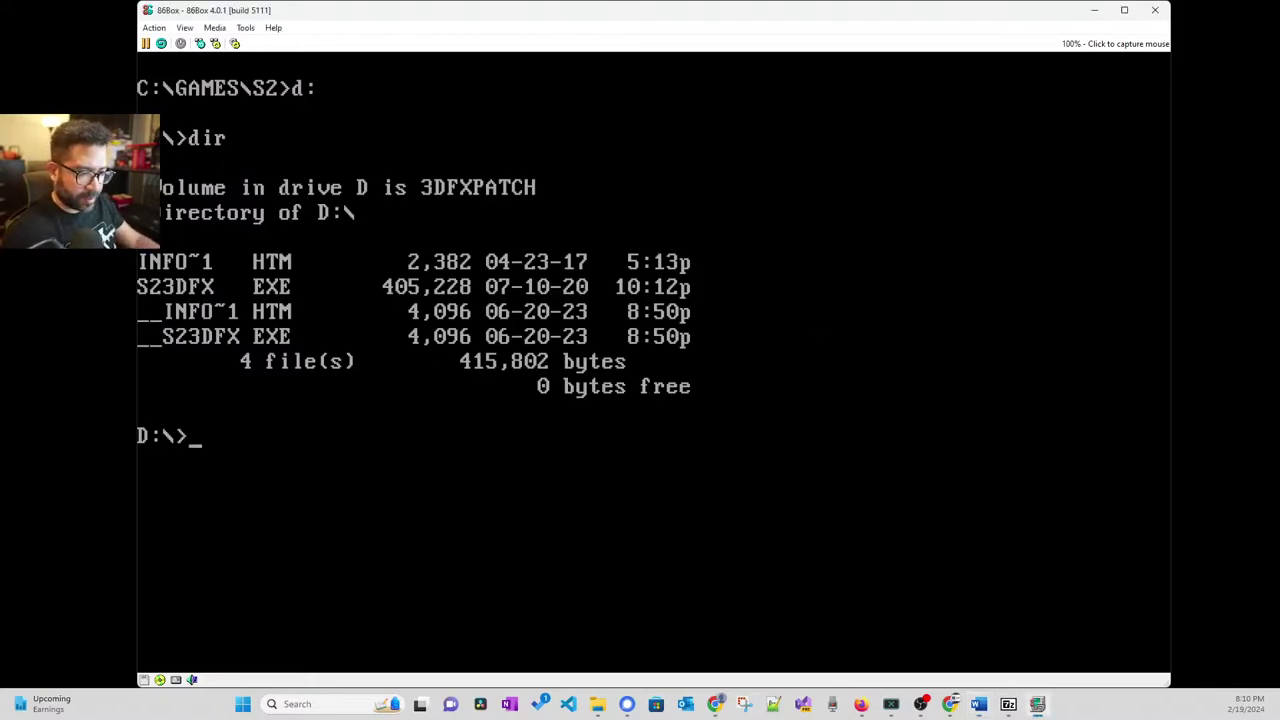
- Copy S23DFX.EXE from drive D into C:\GAMES\S2
text(c:)
key(Return)
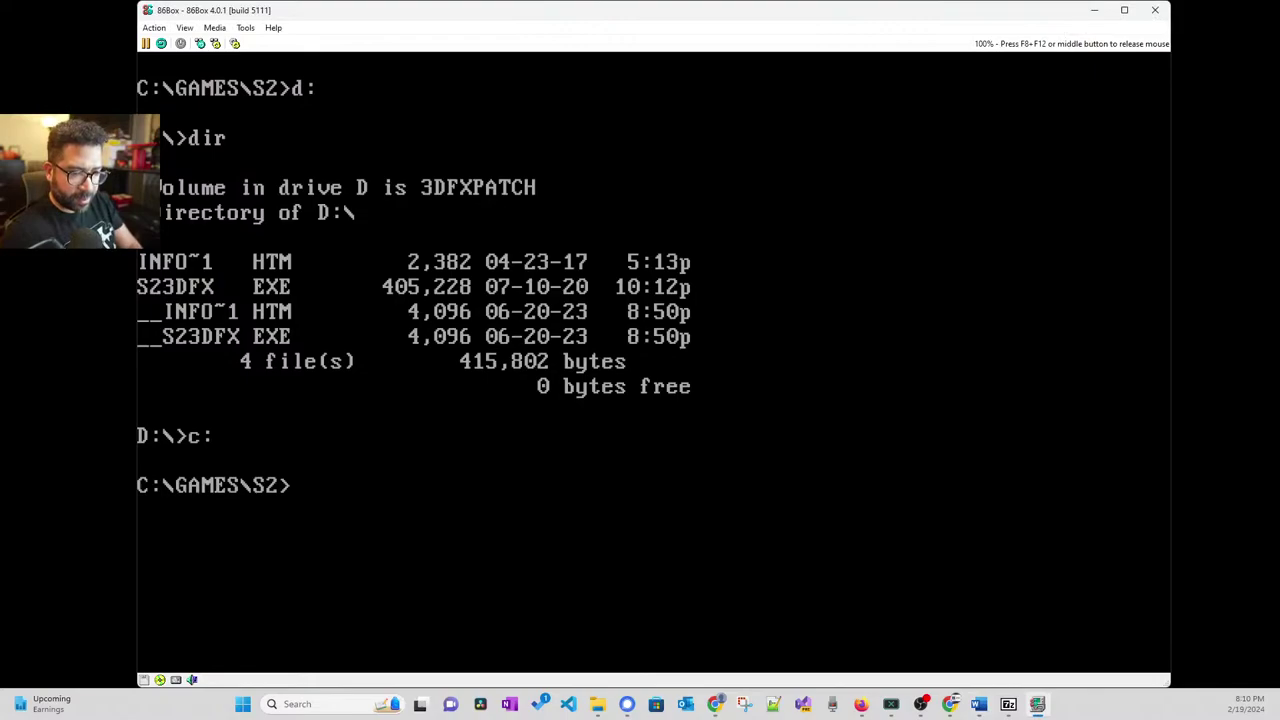
text(d:)
key(Return)
text(ciop)
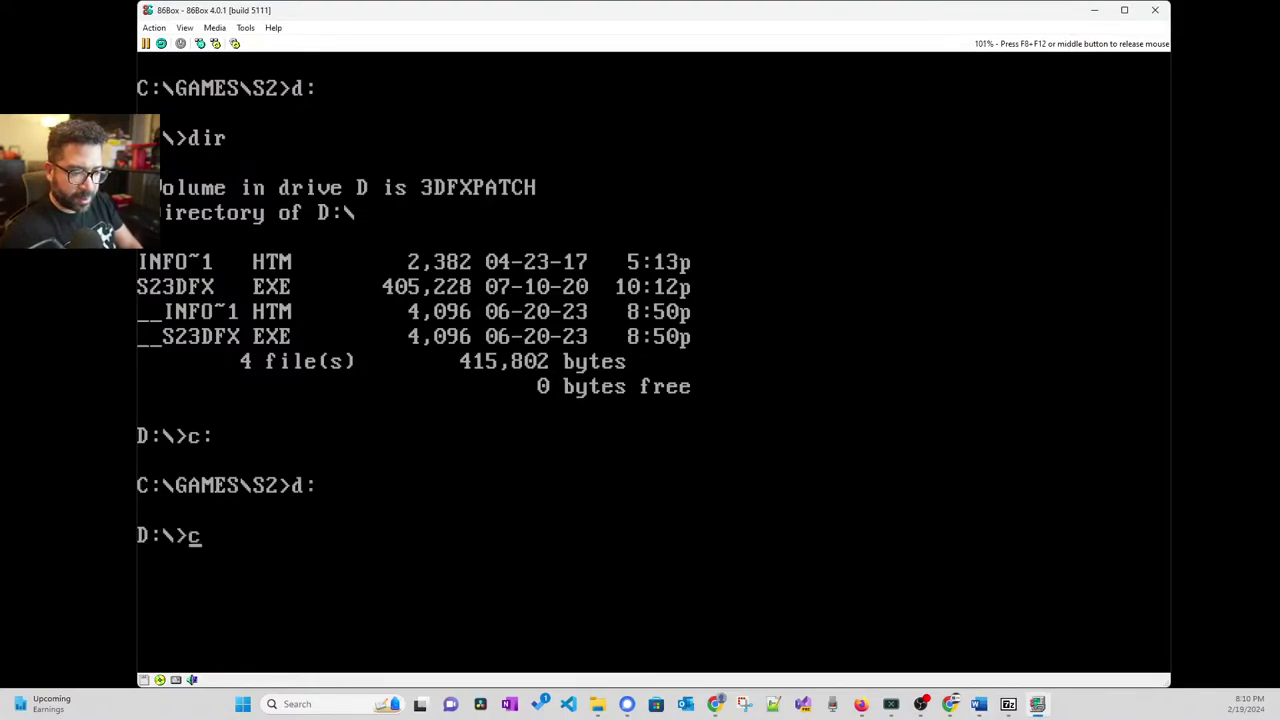
key(BackSpace)
key(BackSpace)
key(BackSpace)
text(opyu)
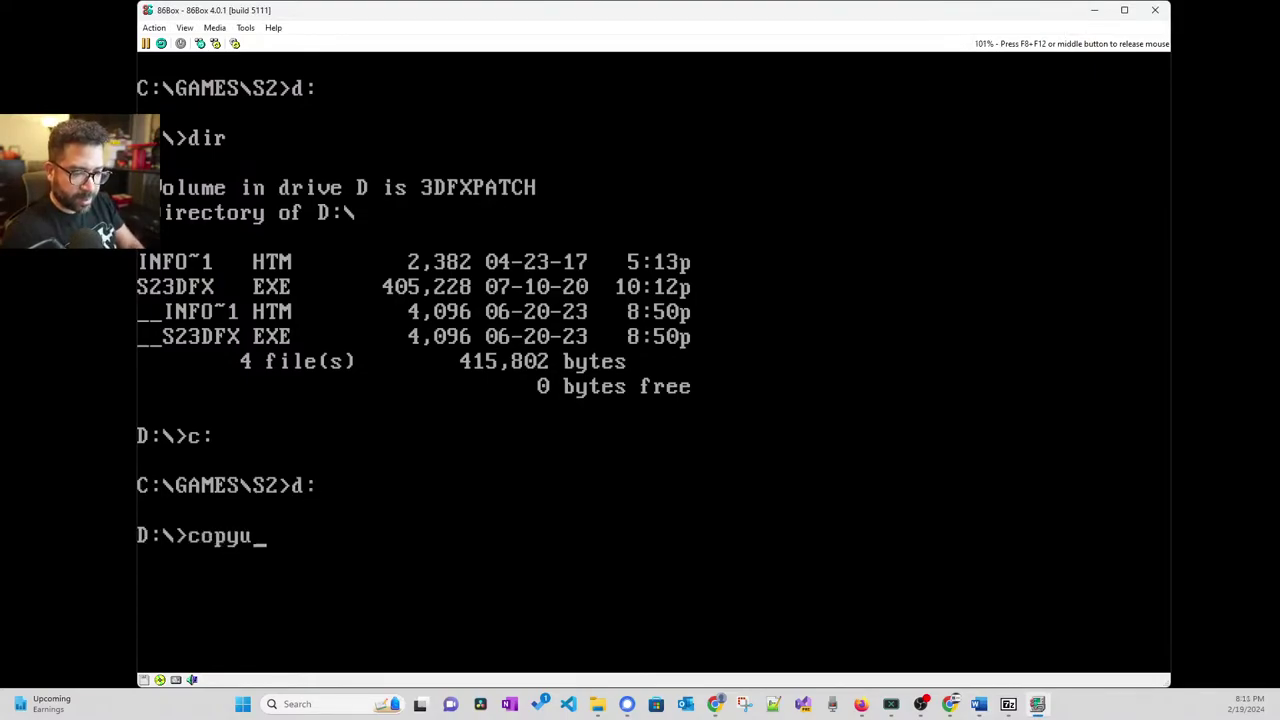
key(BackSpace)
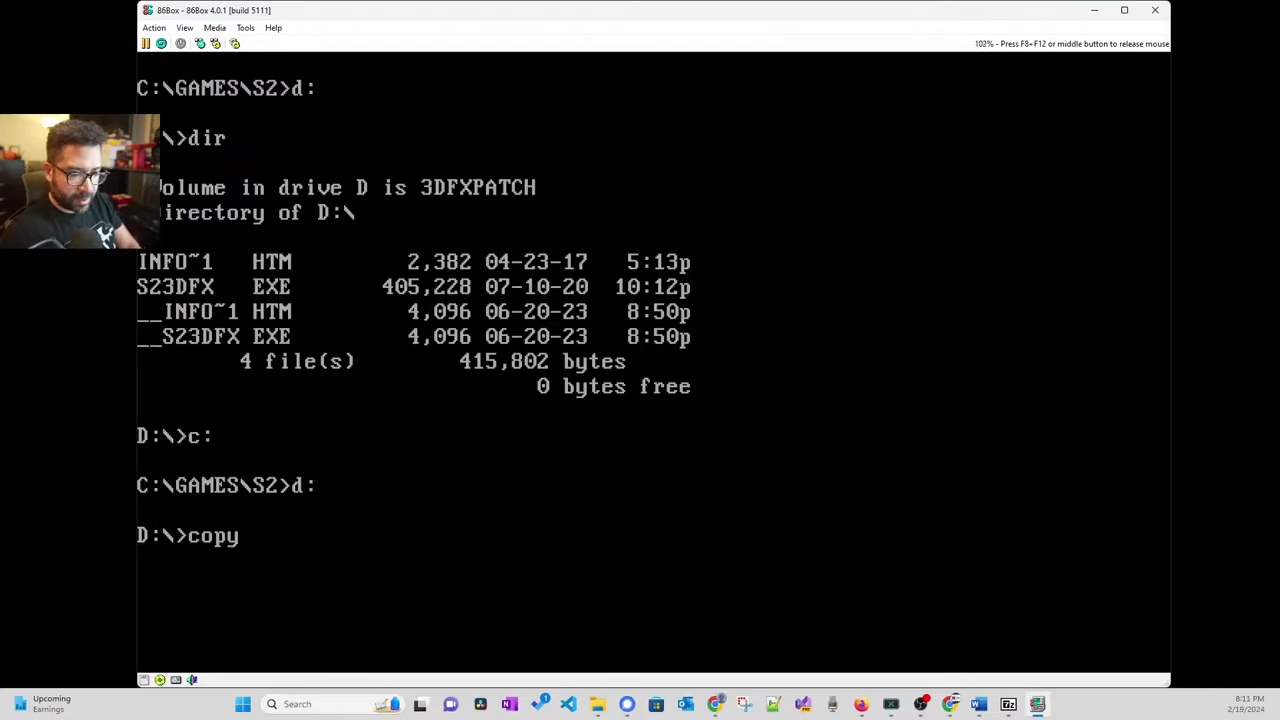
text(s23dfx.exe c)
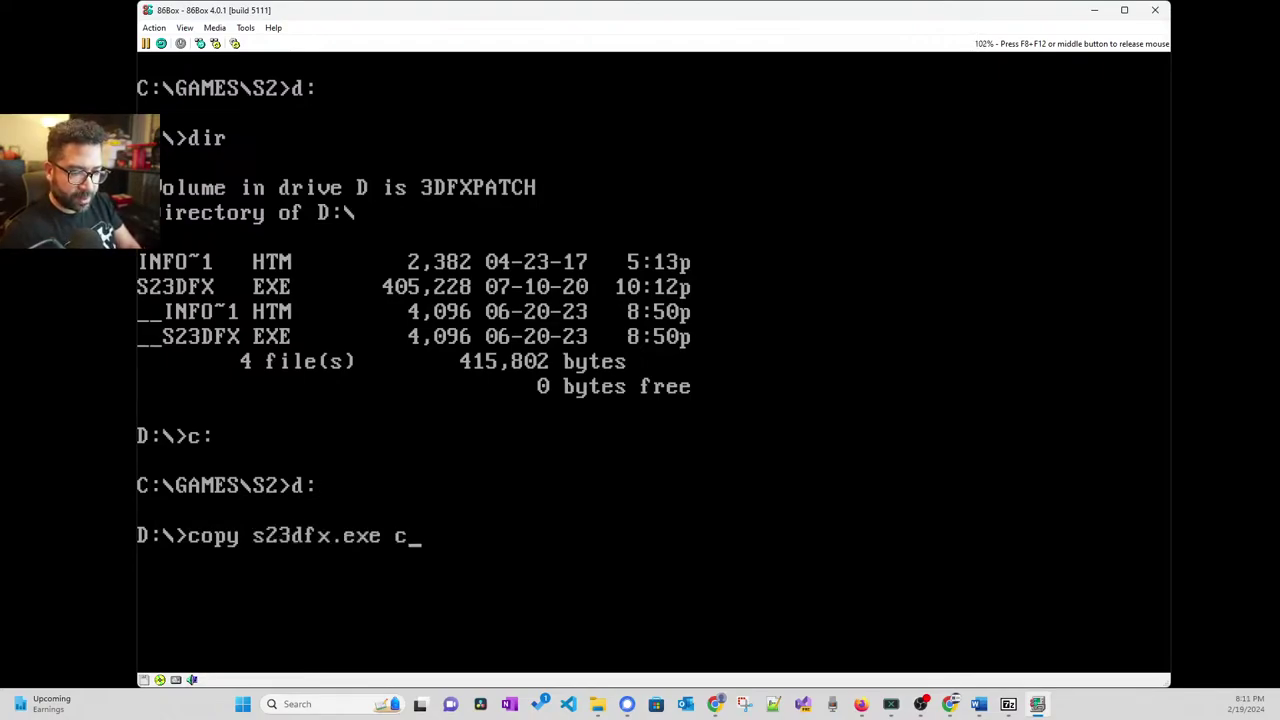
key(BackSpace)
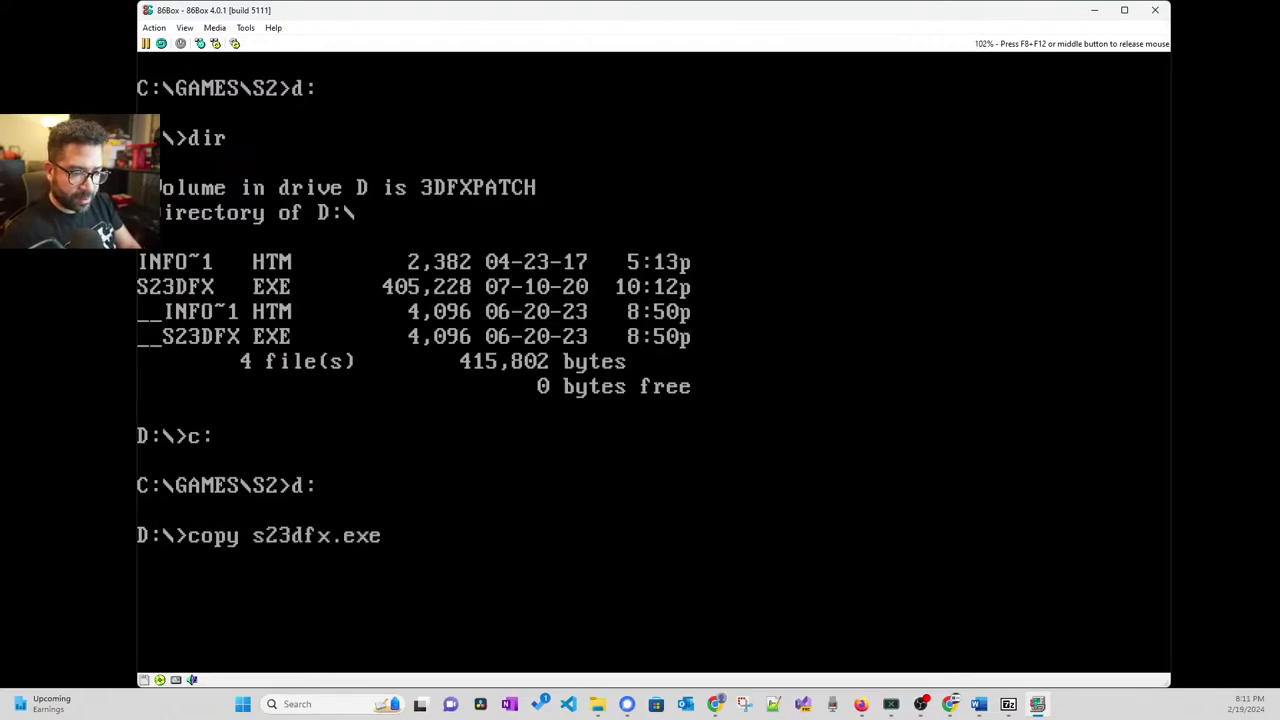
text(c:\games\s2)
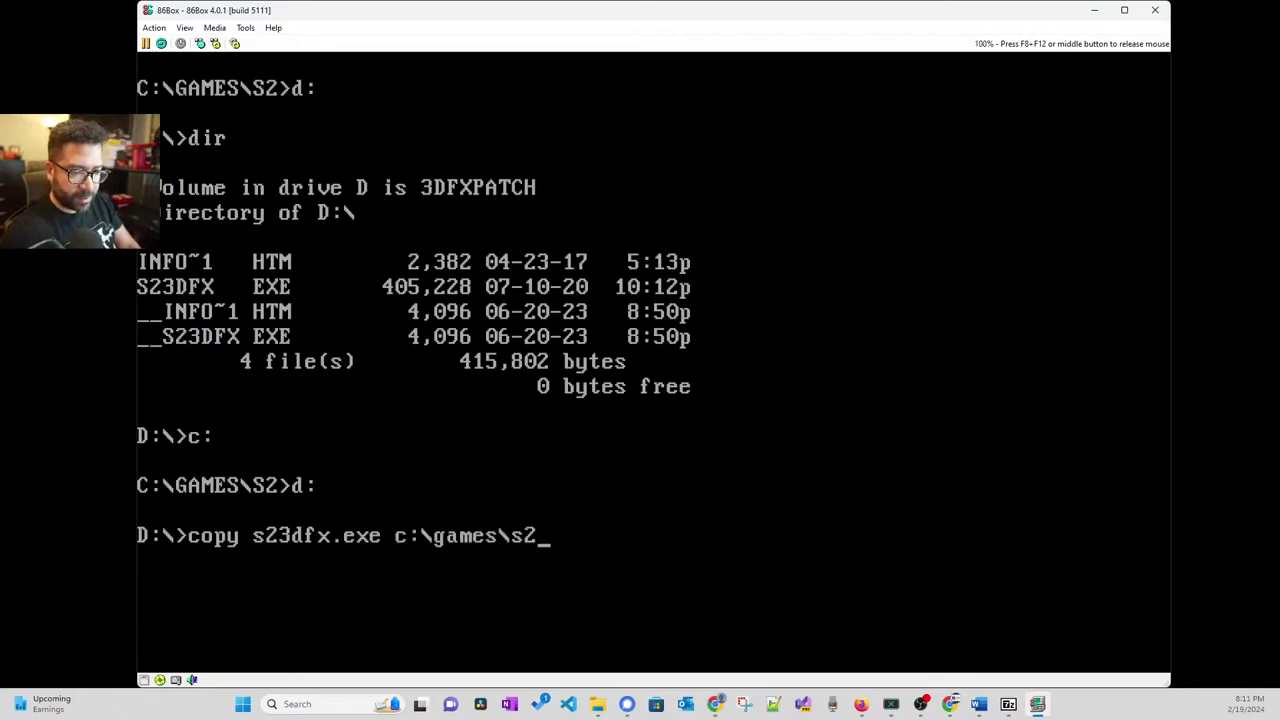
key(Return)
- Back on drive C, list C:\GAMES\S2 and run the S23DFX self-extractor to unpack s2.exe
text(c:)
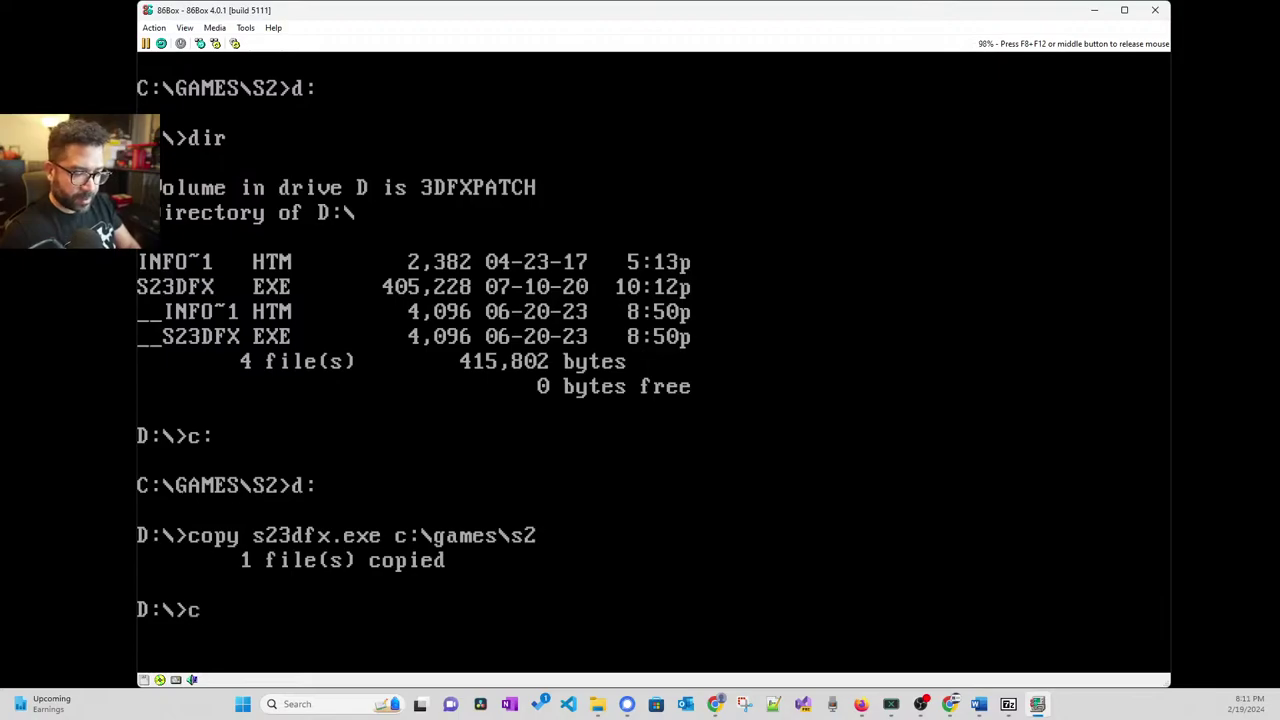
key(Return)
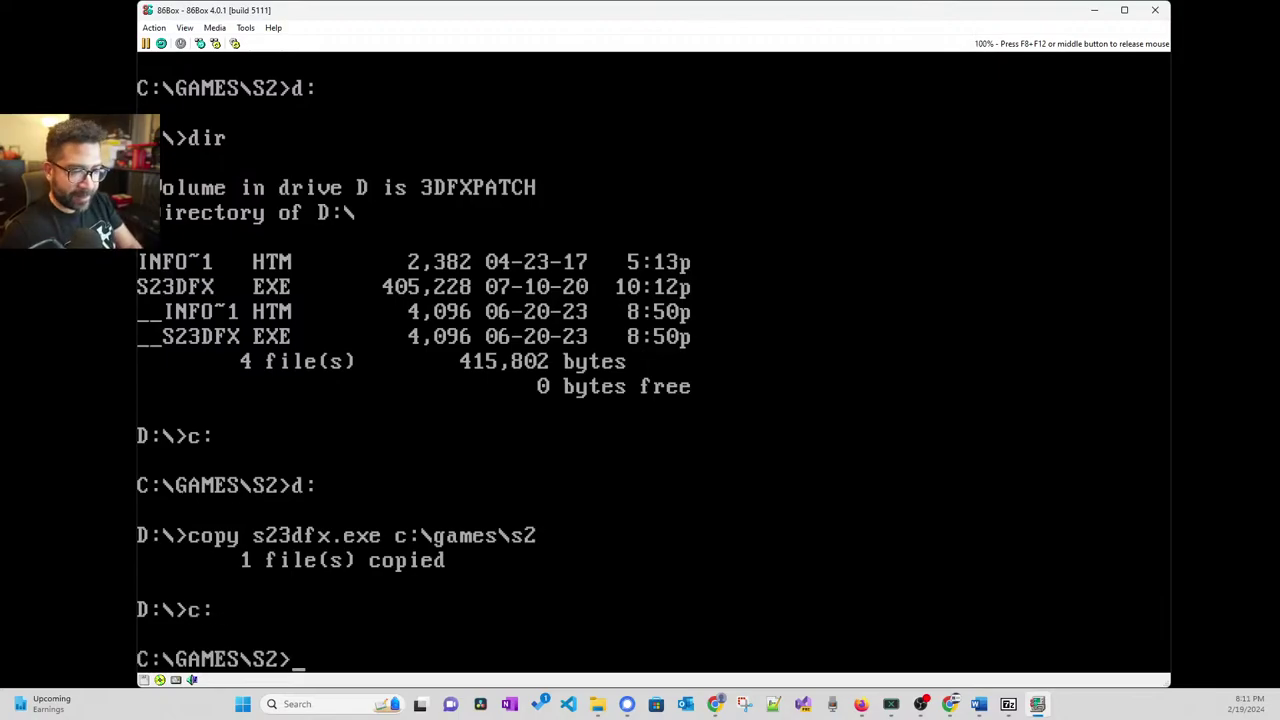
text(dir)
key(Return)
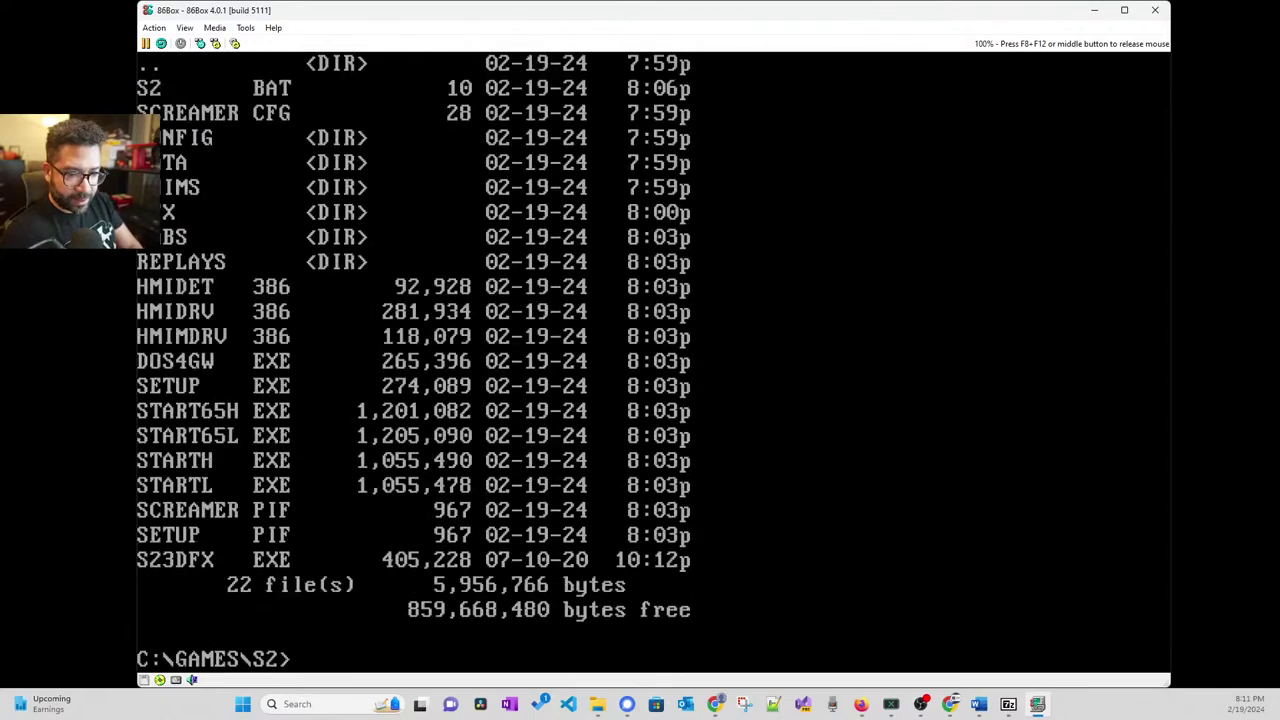
text(s)
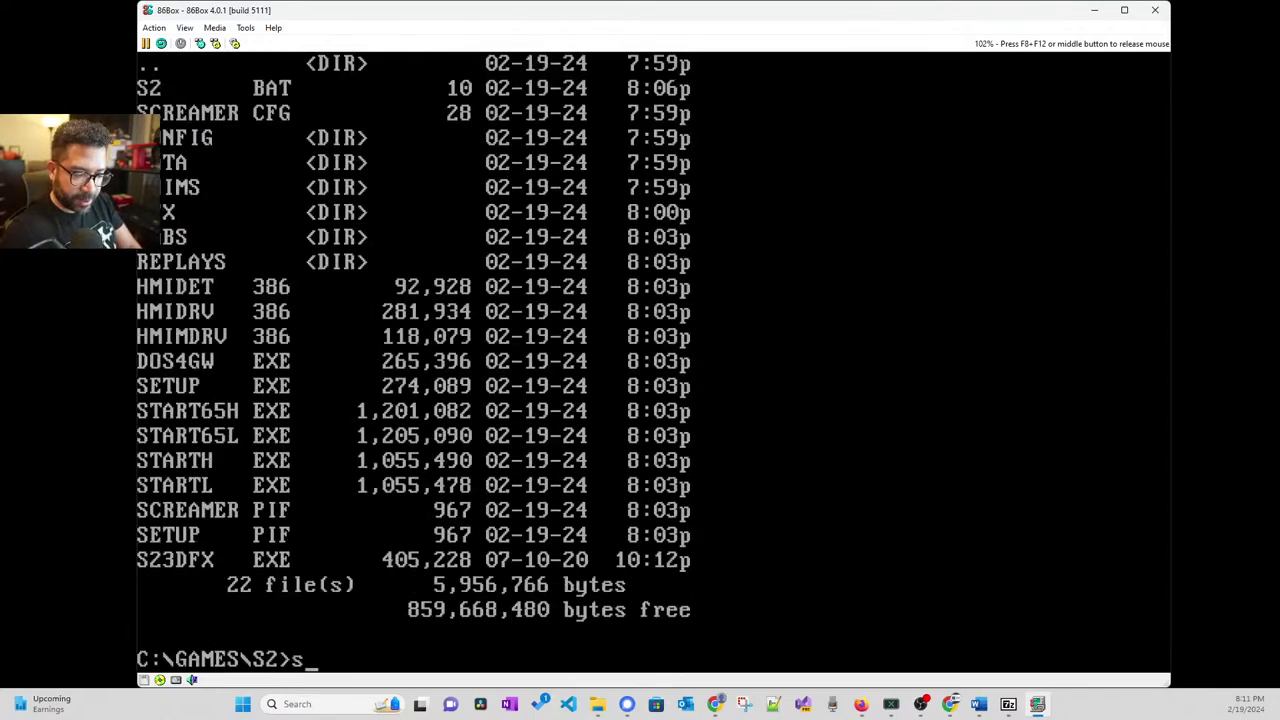
text(23dfx)
key(Return)
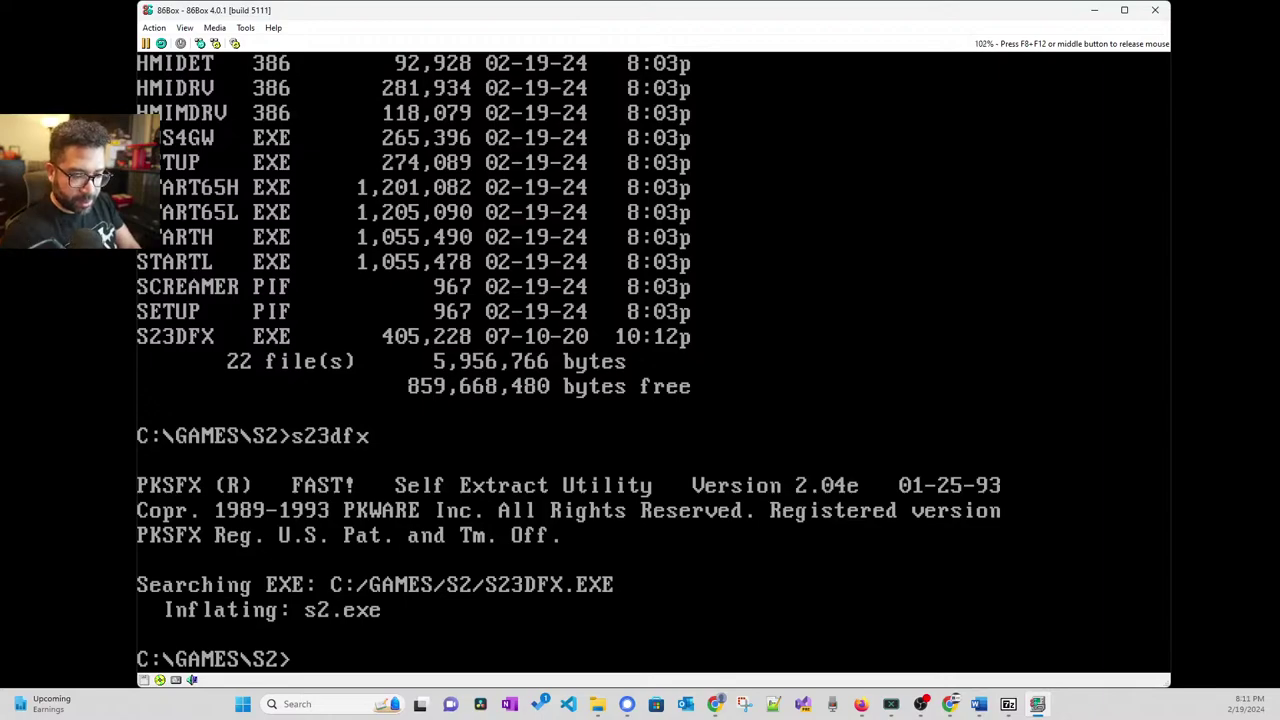
text(s2)
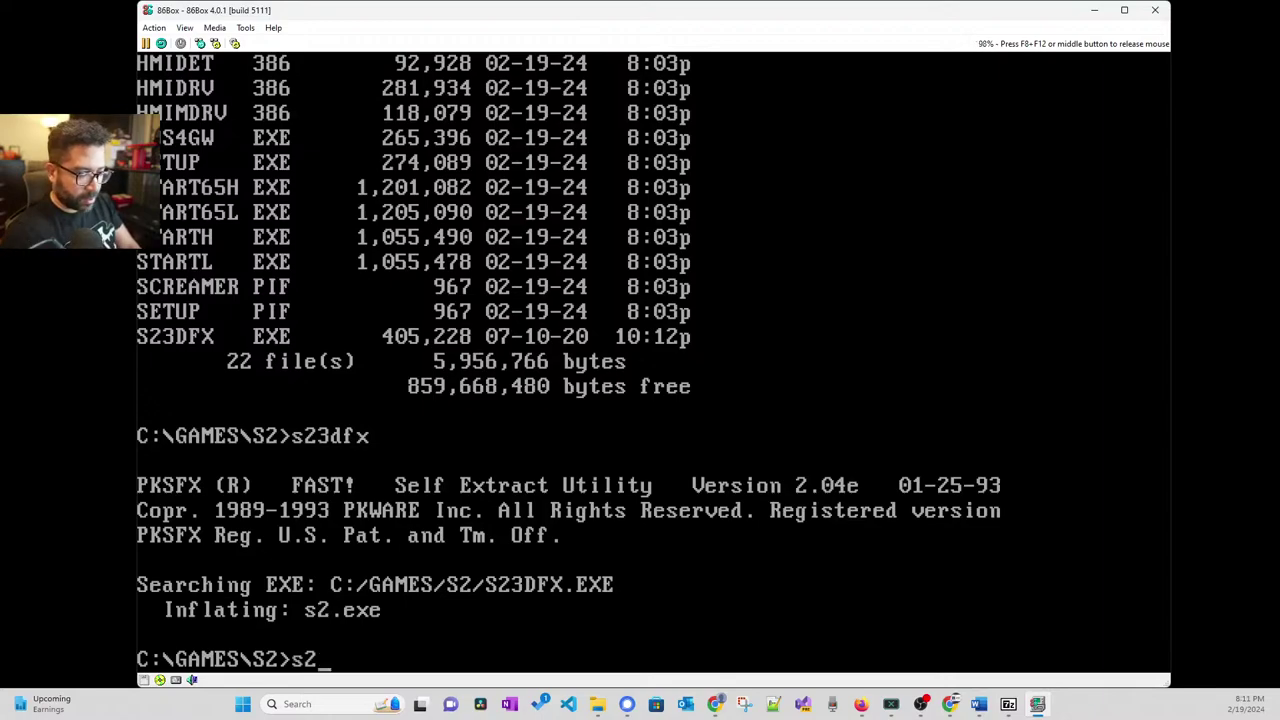
- Launch s2 and load Screamer2.ISO into CD-ROM 1 when the game asks for its disc
key(Return)
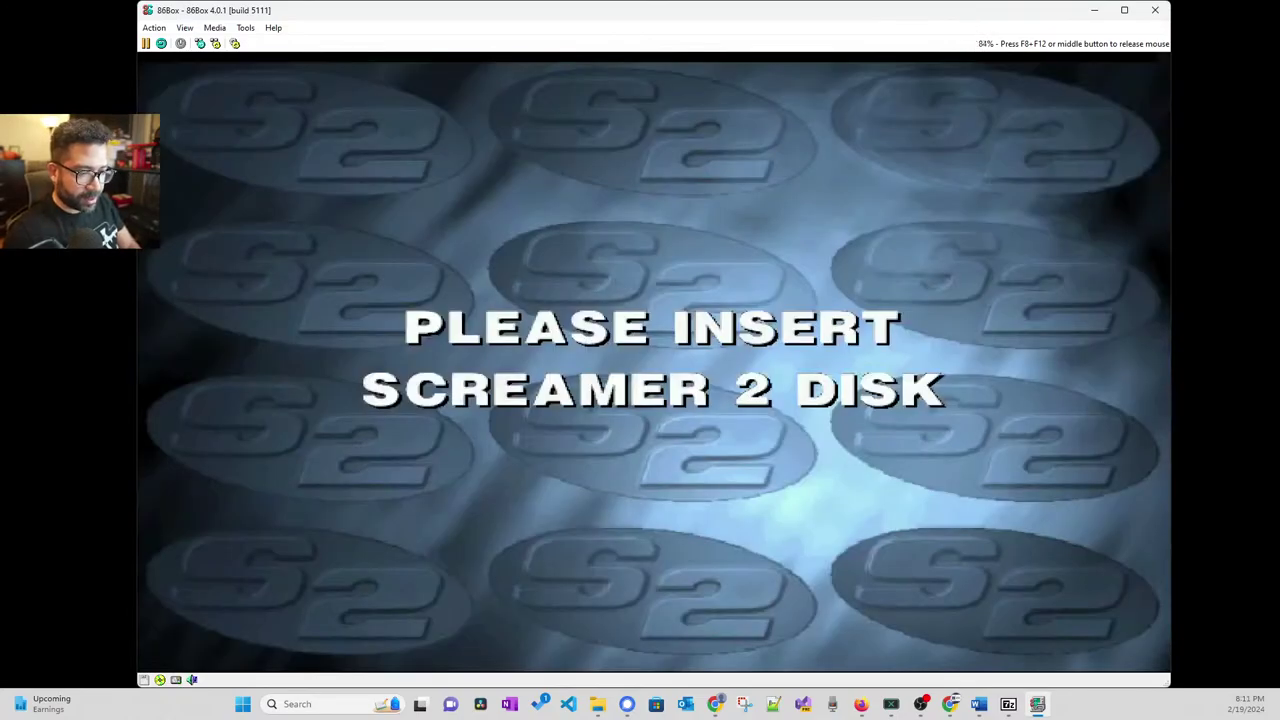
key(F8+F12)
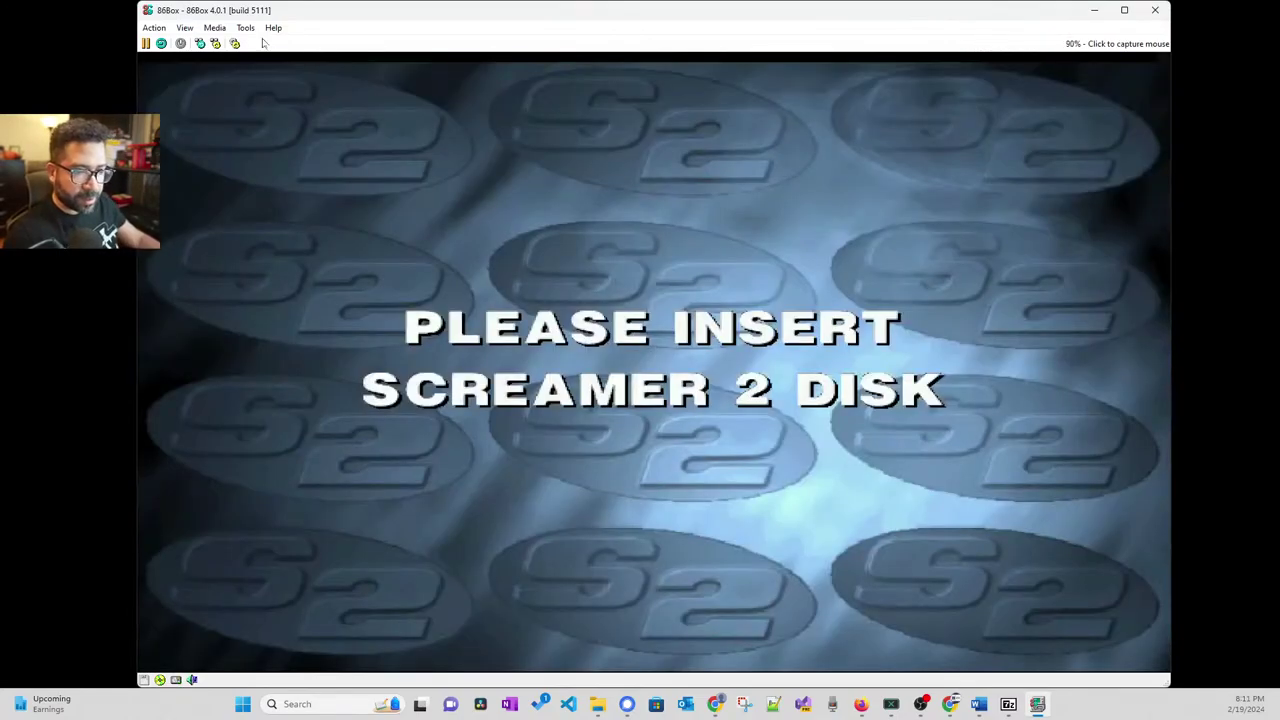
click(215, 28)
mouse_move(255, 58)
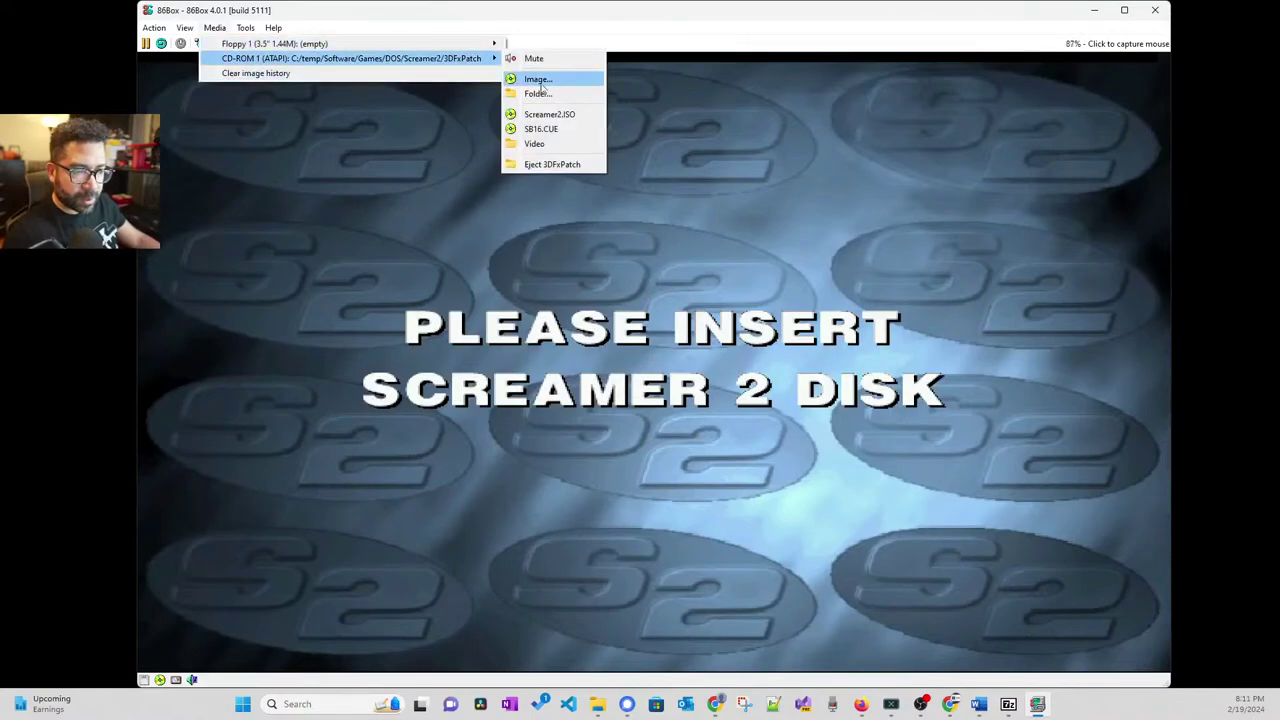
click(535, 116)
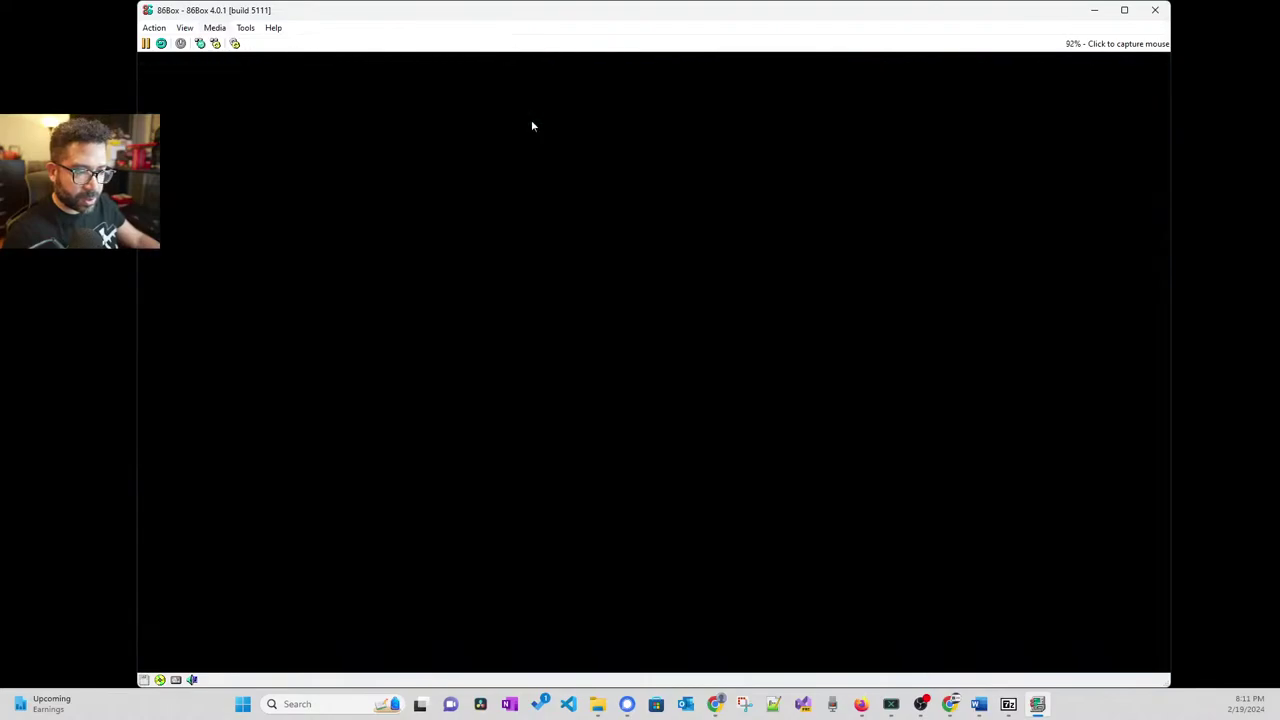
click(648, 217)
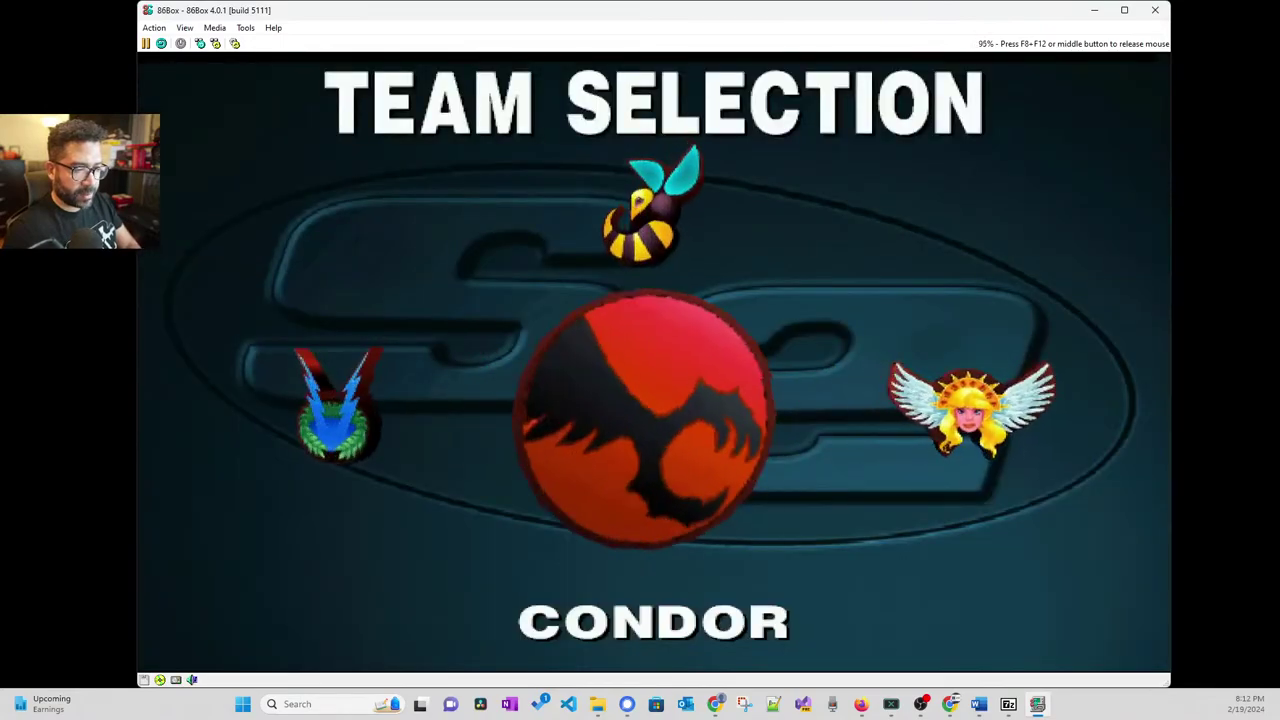
- Skip the intro, keep the default name, and pick Arcade mode, the England track and the SPARK car
key(Return)
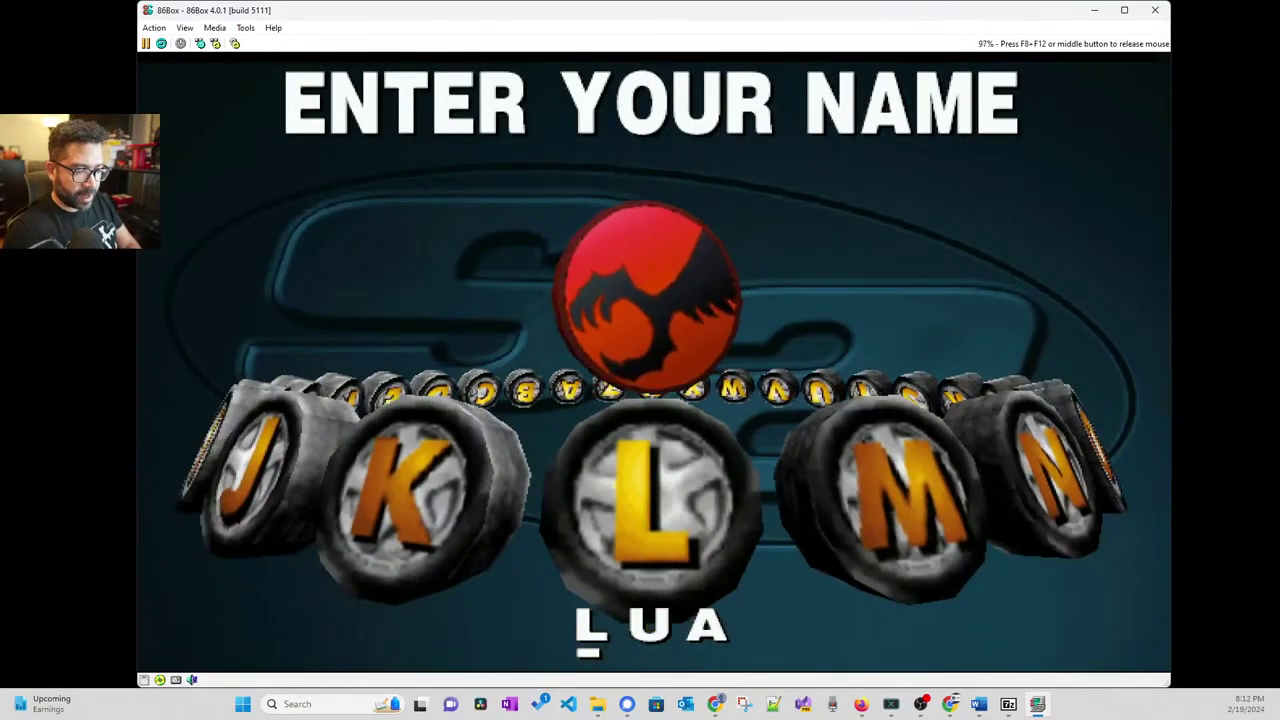
key(Return)
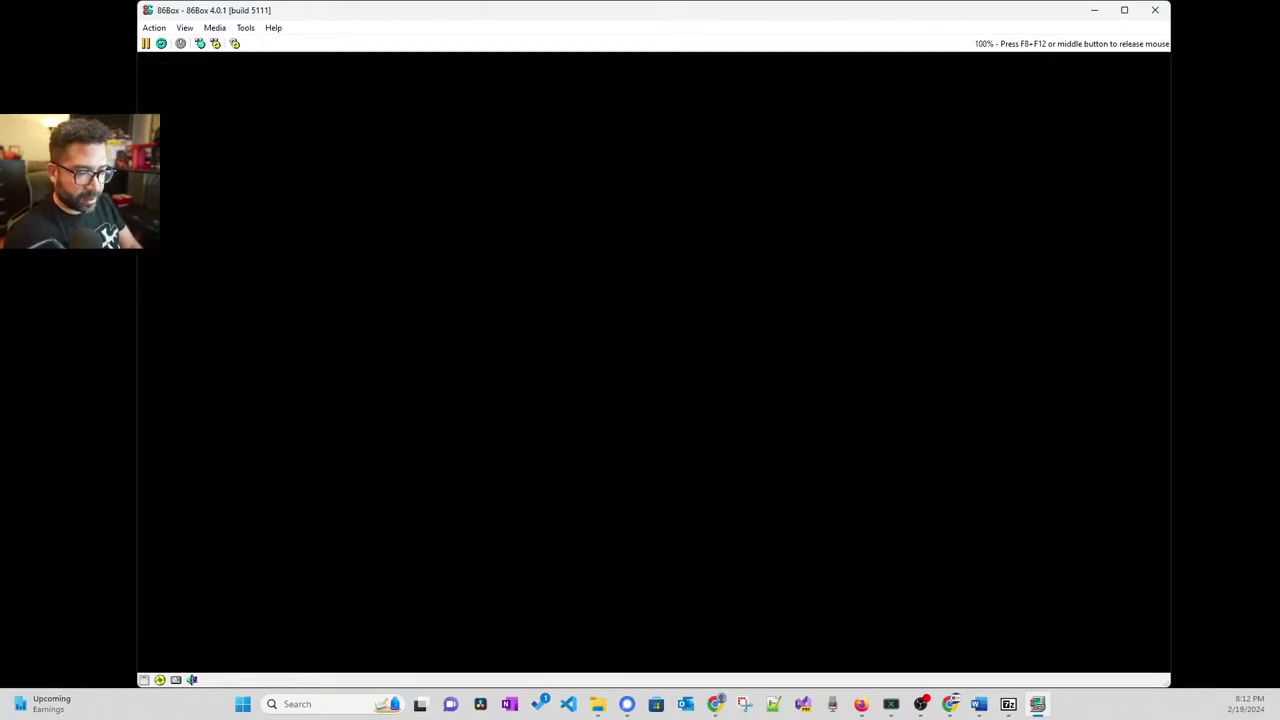
key(Right)
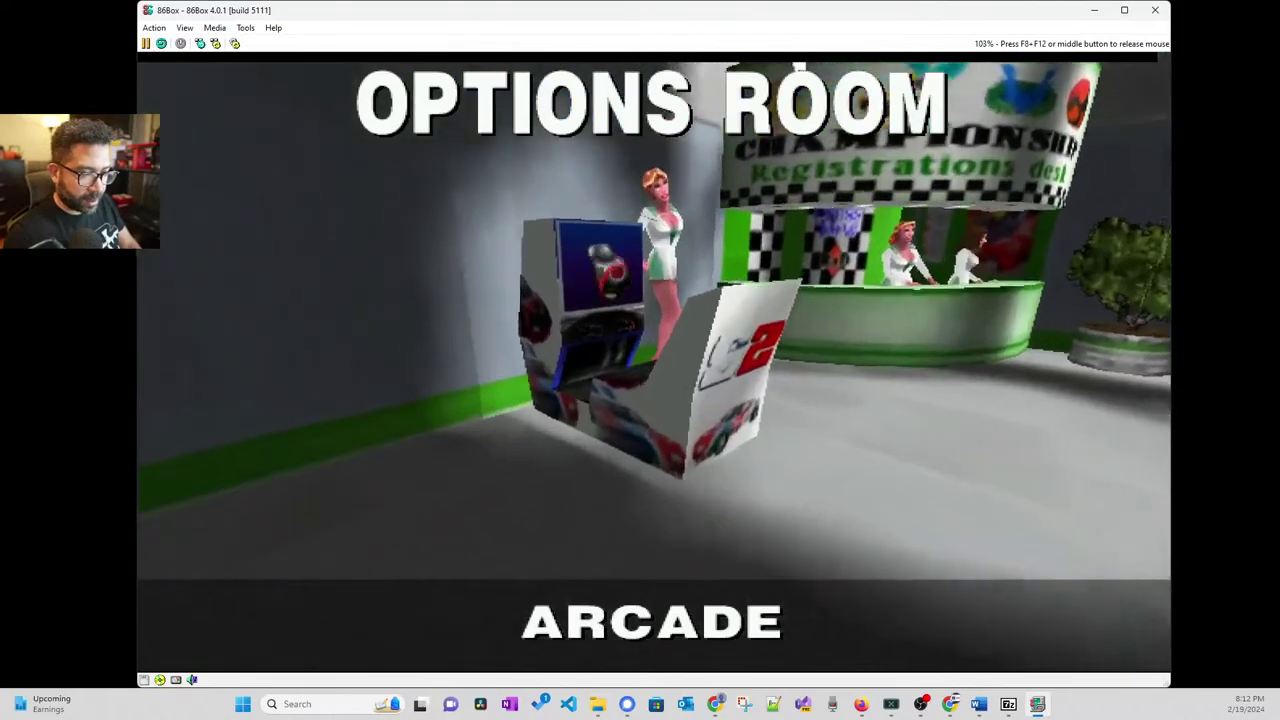
key(Left)
key(Return)
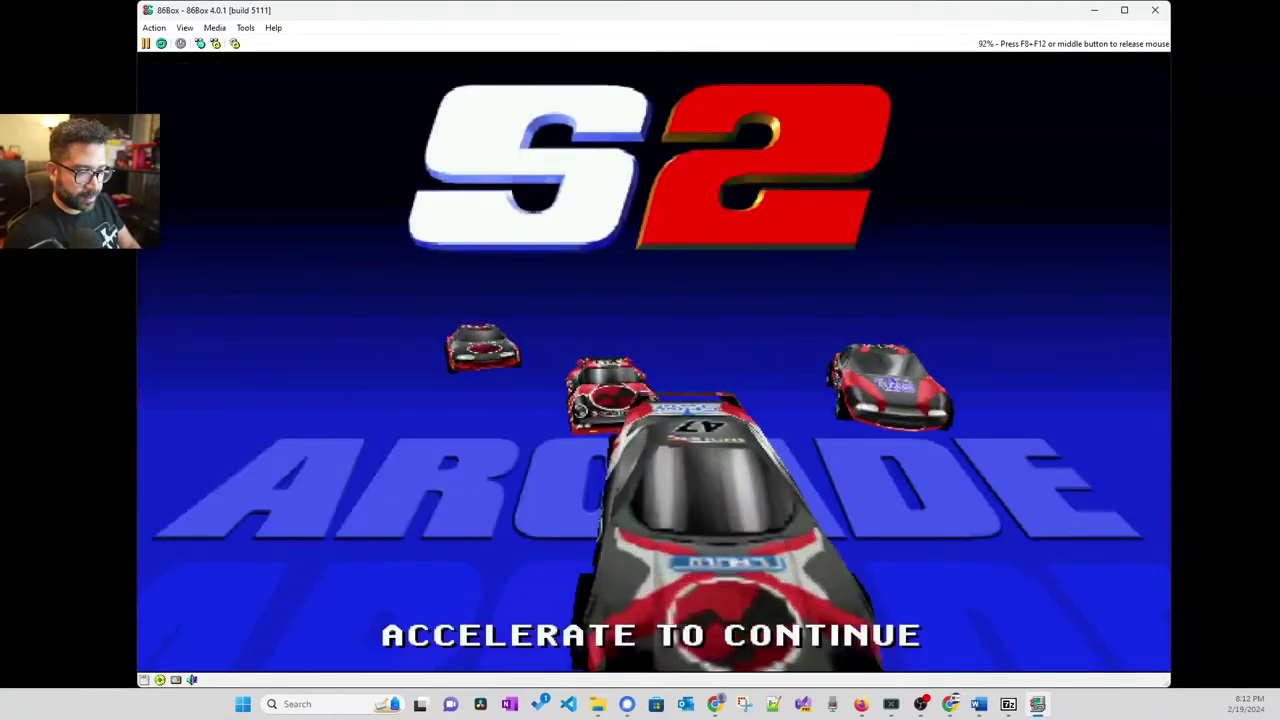
key(Up)
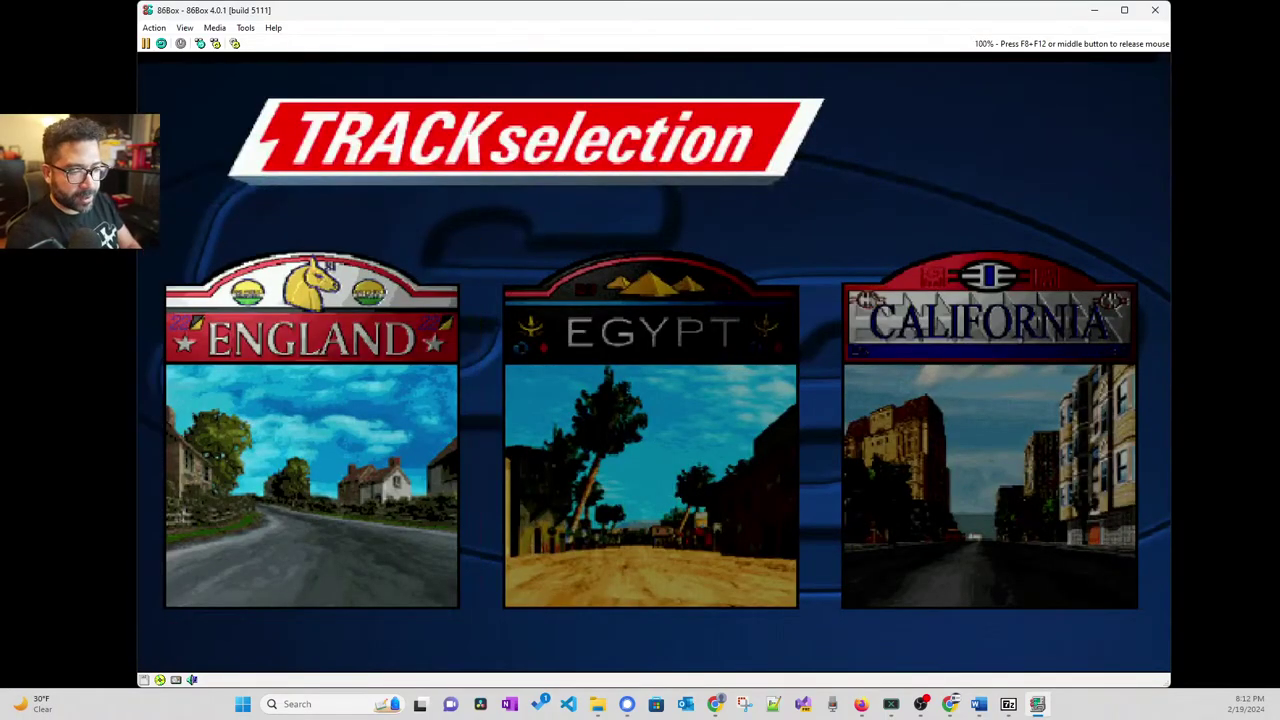
key(Up)
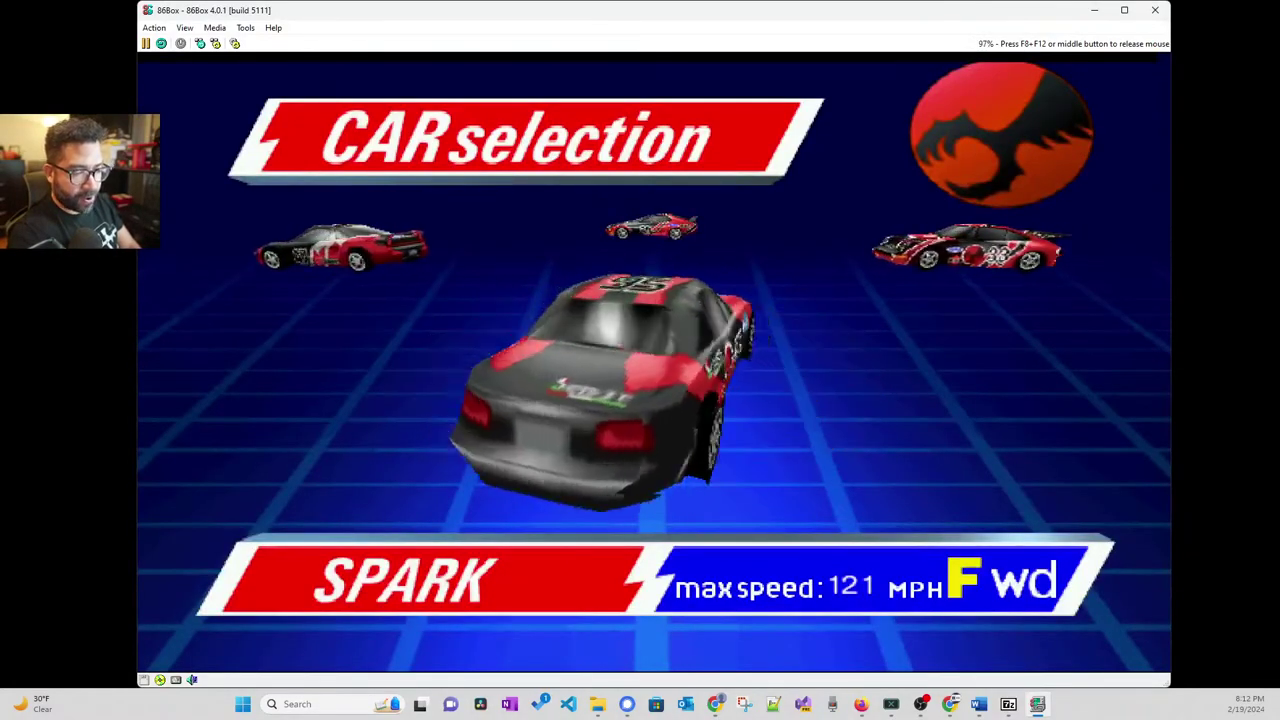
key(Return)
key(Return)
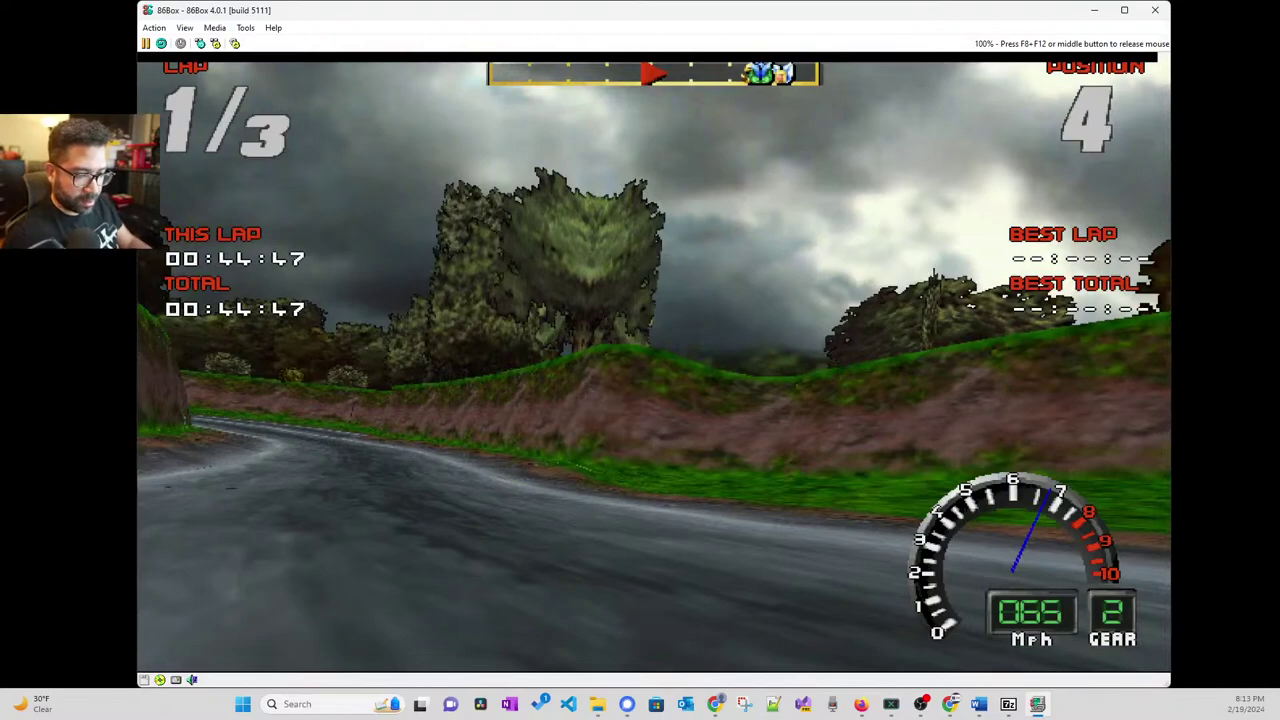
- Release the mouse from the race and request a hard reset from the toolbar
key(F8+F12)
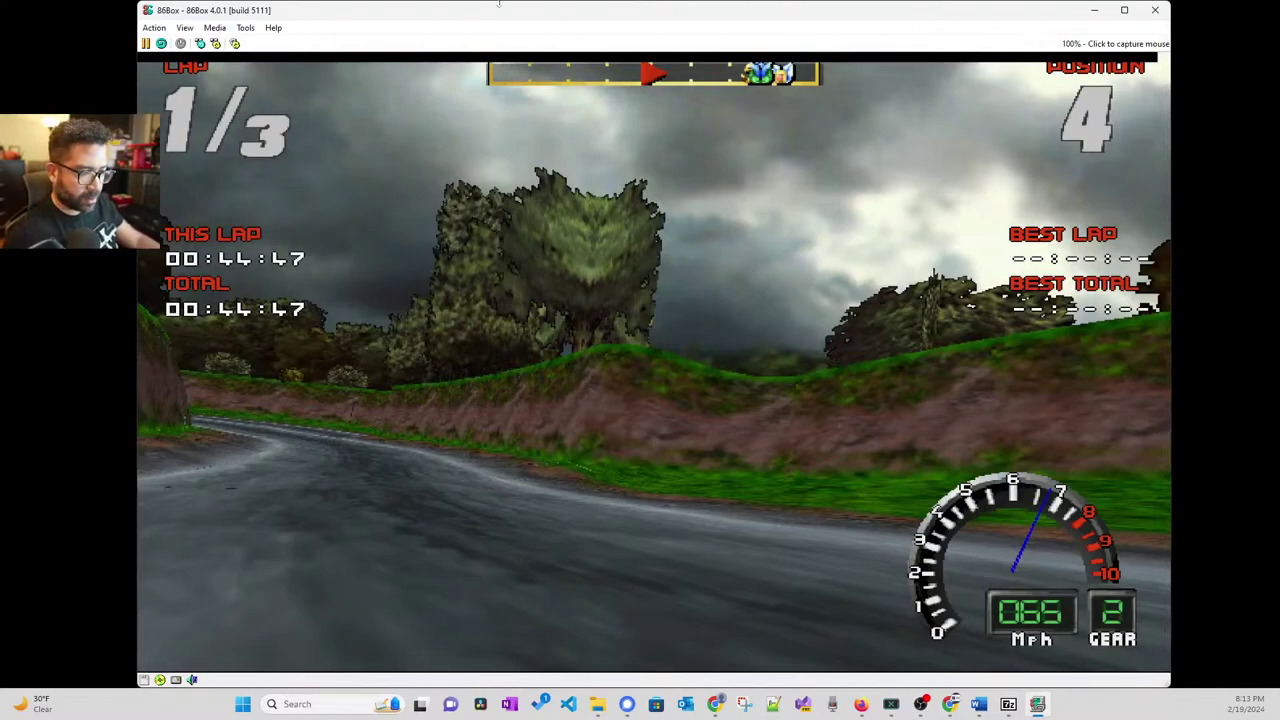
click(161, 43)
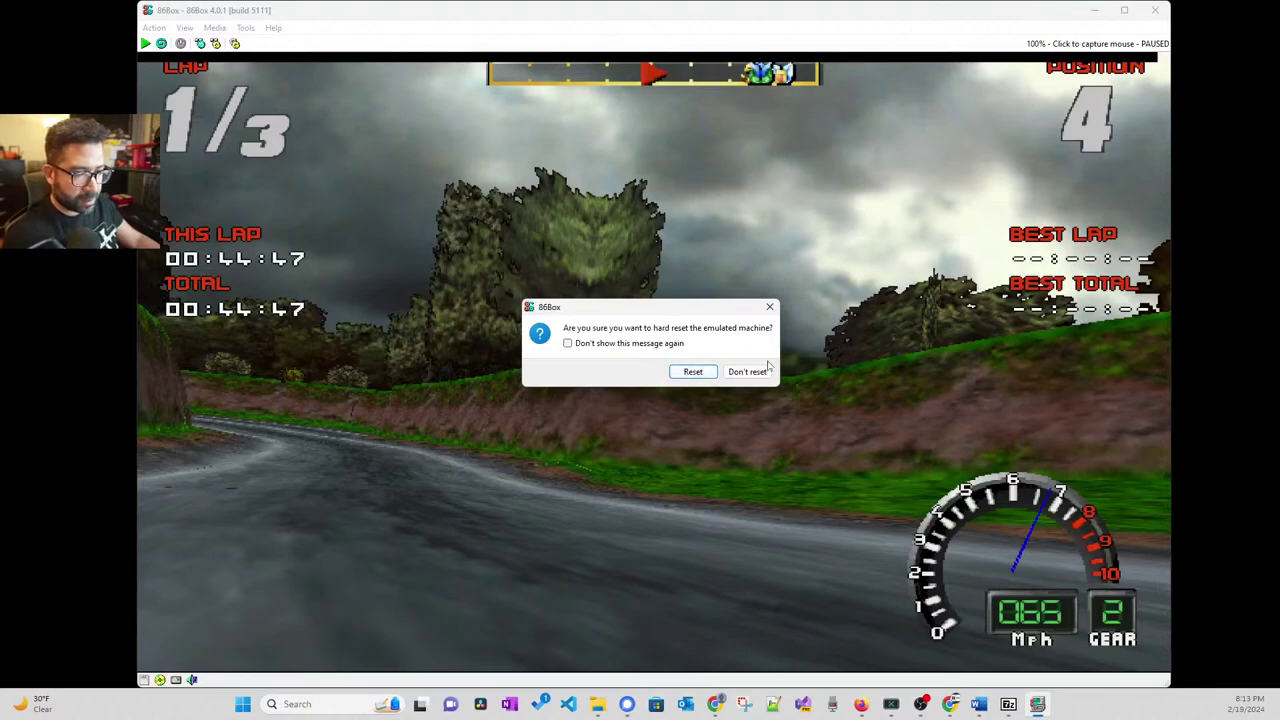
- Cancel the hard-reset confirmation twice, leaving the emulated machine running
click(770, 306)
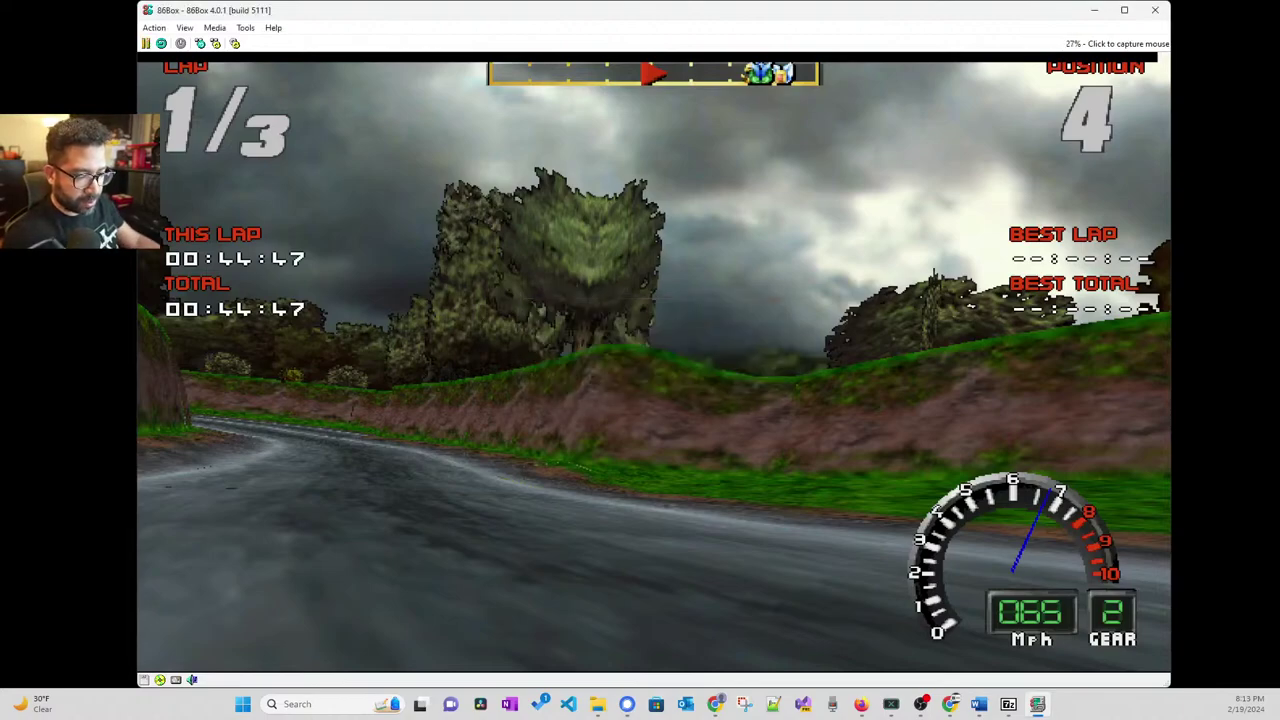
click(703, 394)
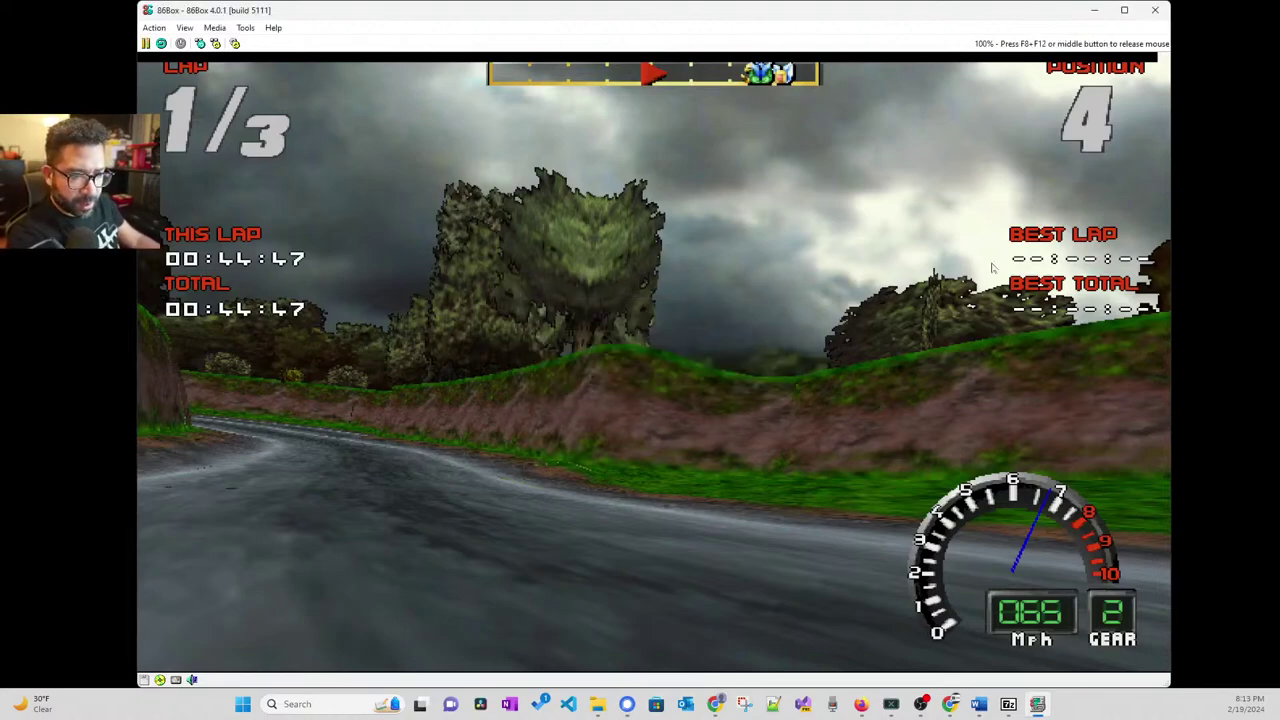
key(F8+F12)
click(161, 44)
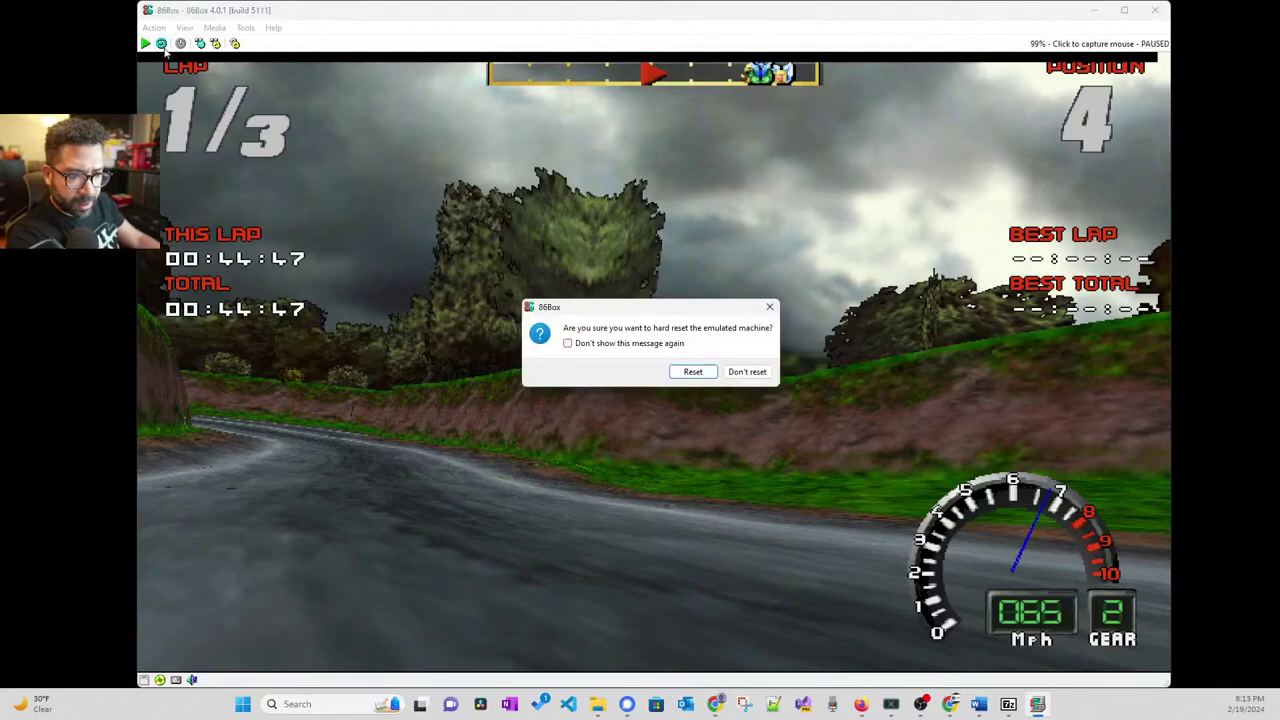
click(700, 375)
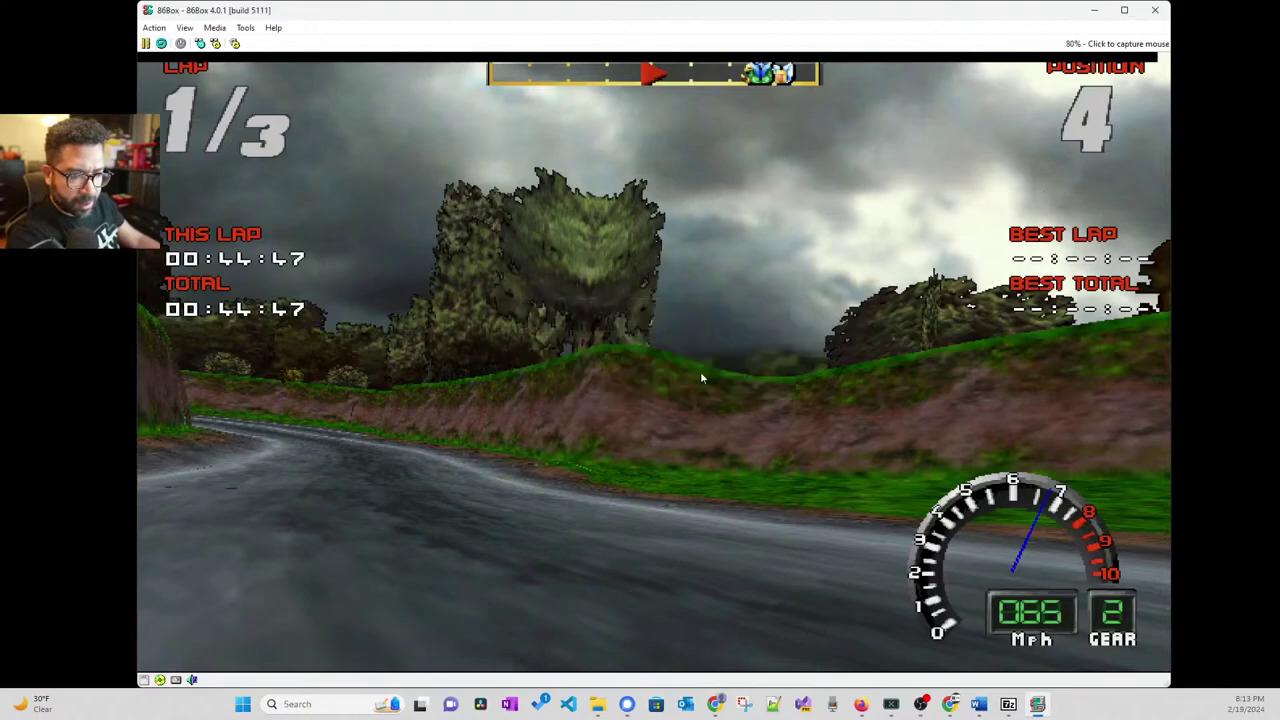
- Inspect the Voodoo Graphics configuration under Settings > Display and close without changes
click(245, 27)
click(285, 44)
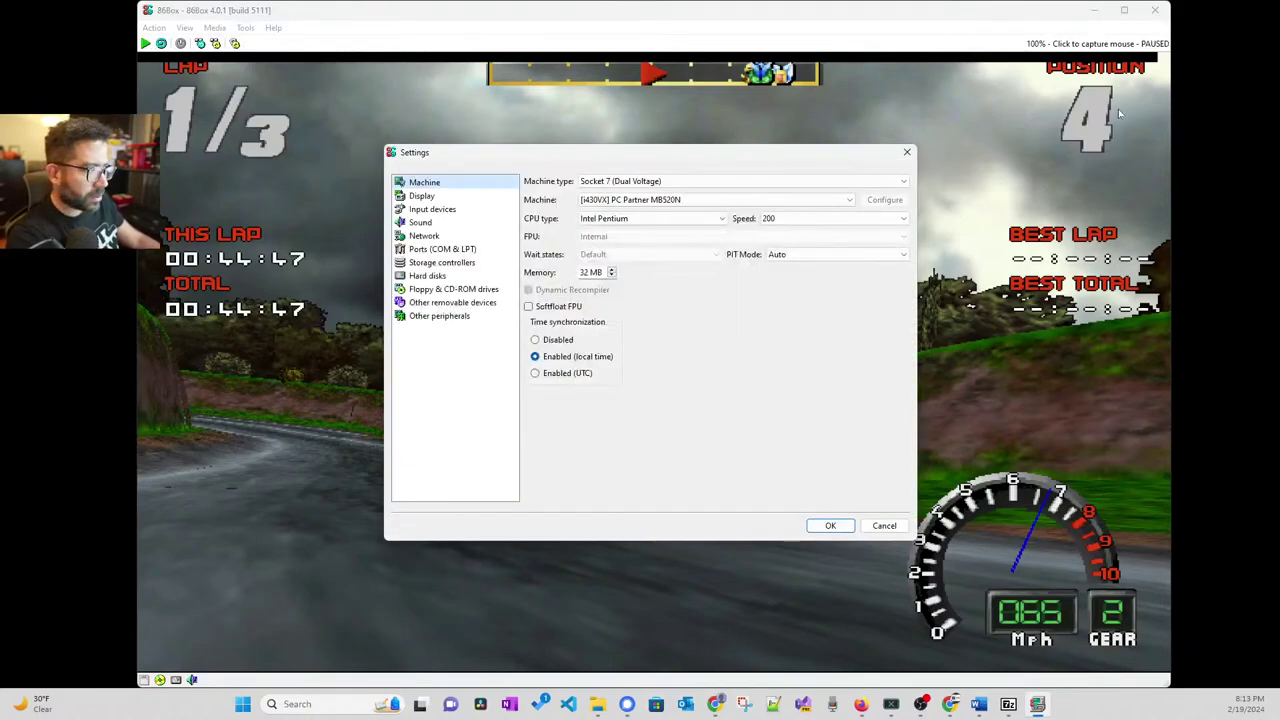
key(Down)
key(Down)
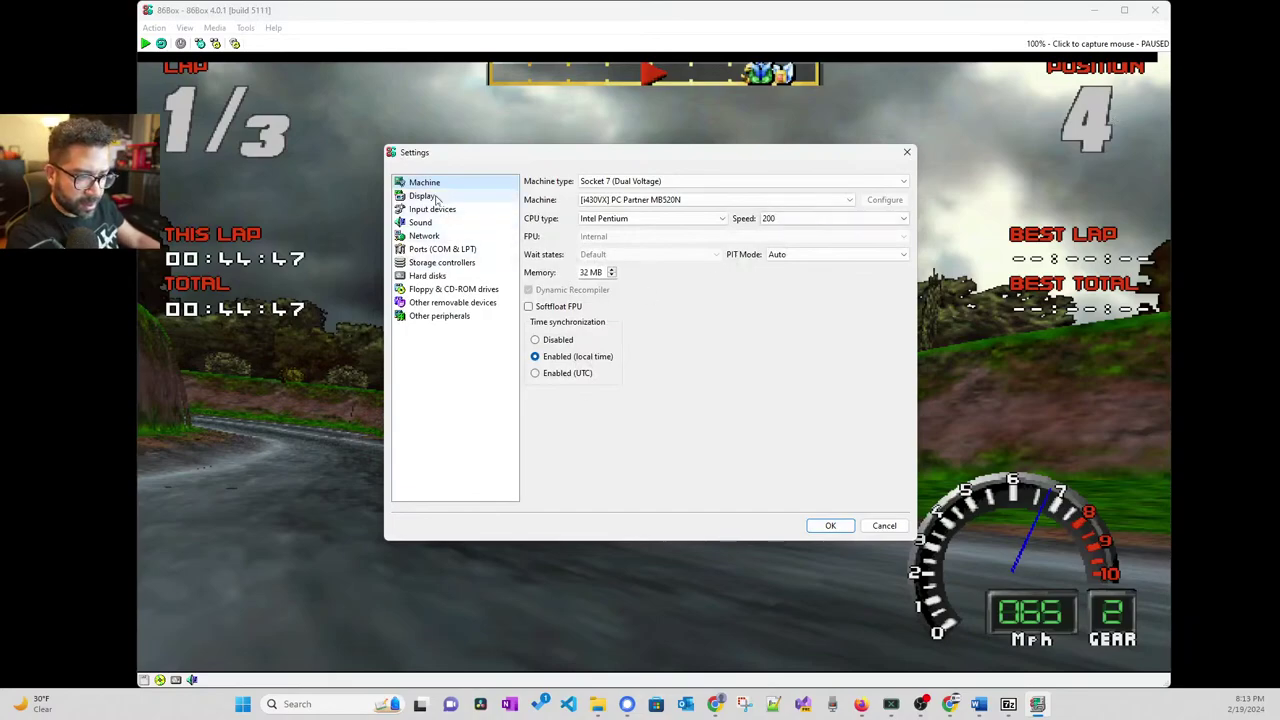
click(432, 262)
click(428, 276)
click(423, 198)
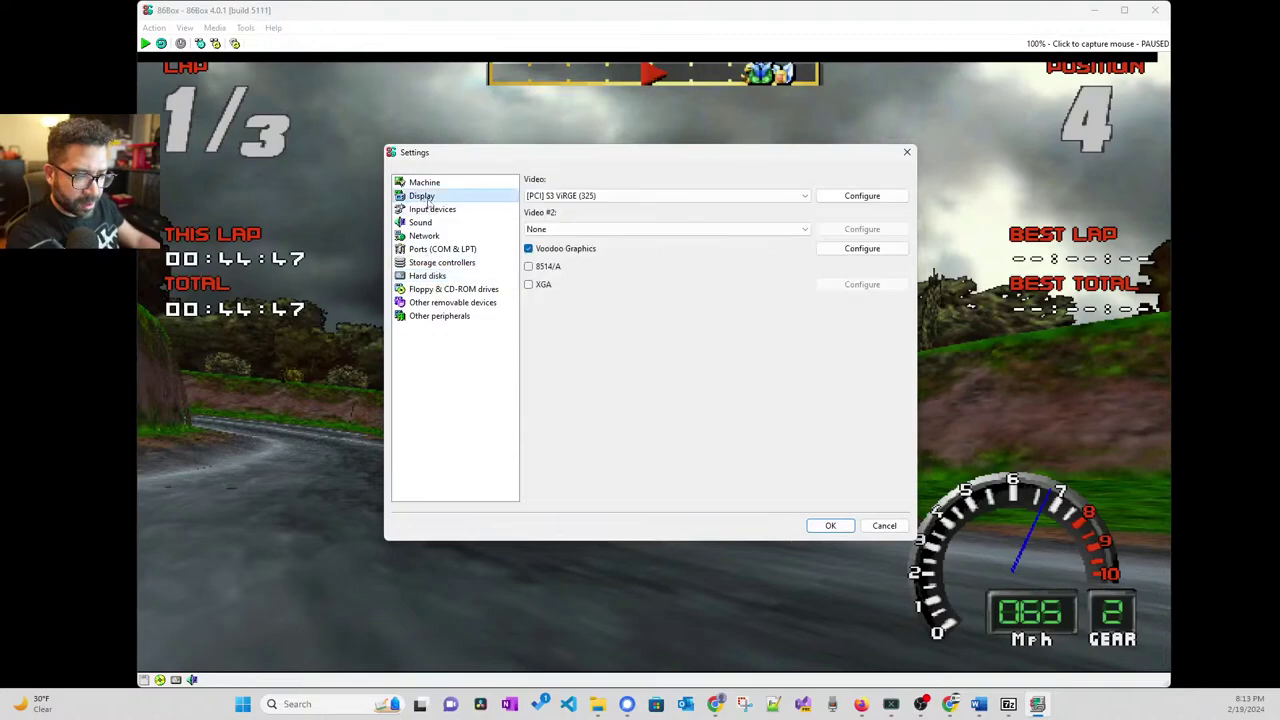
click(864, 250)
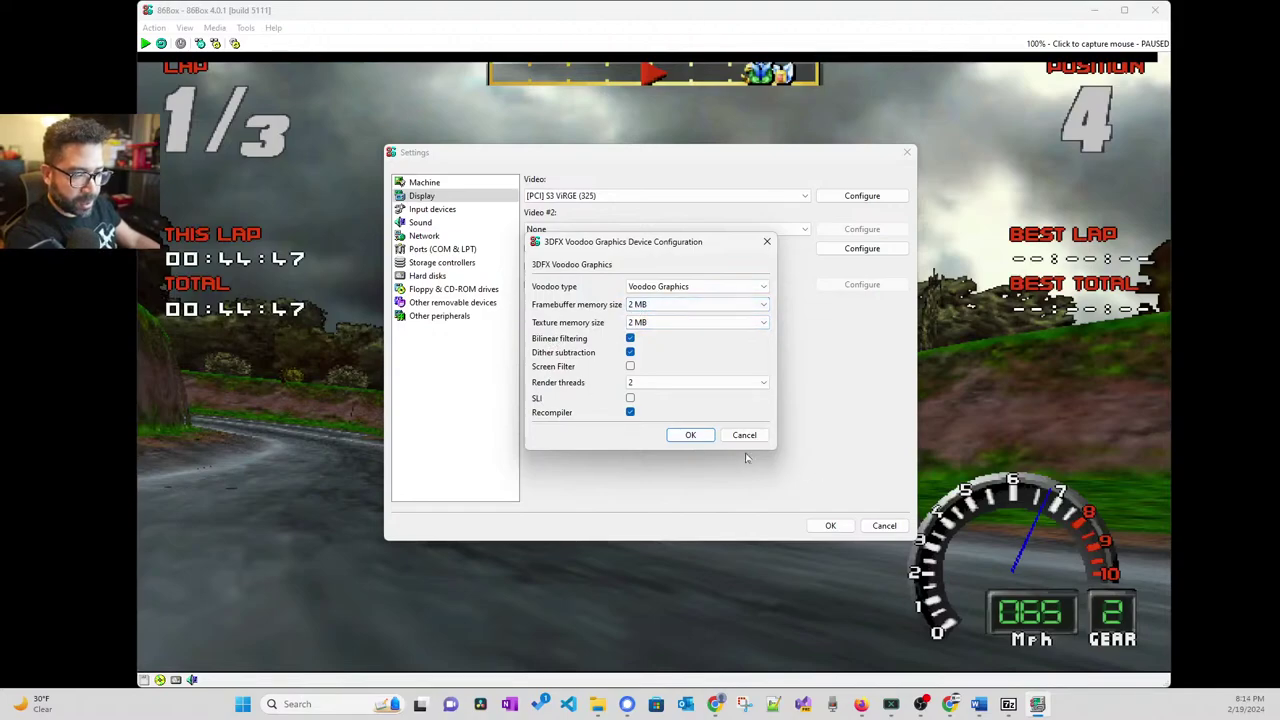
click(746, 436)
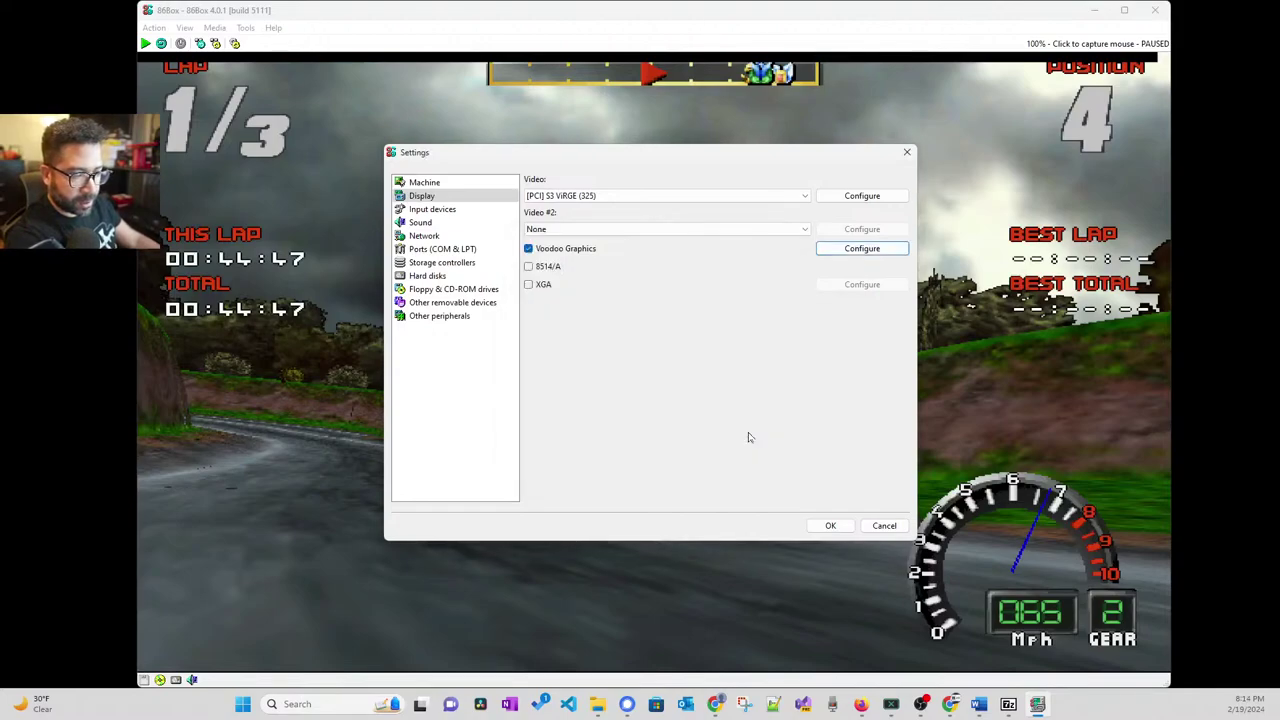
click(885, 526)
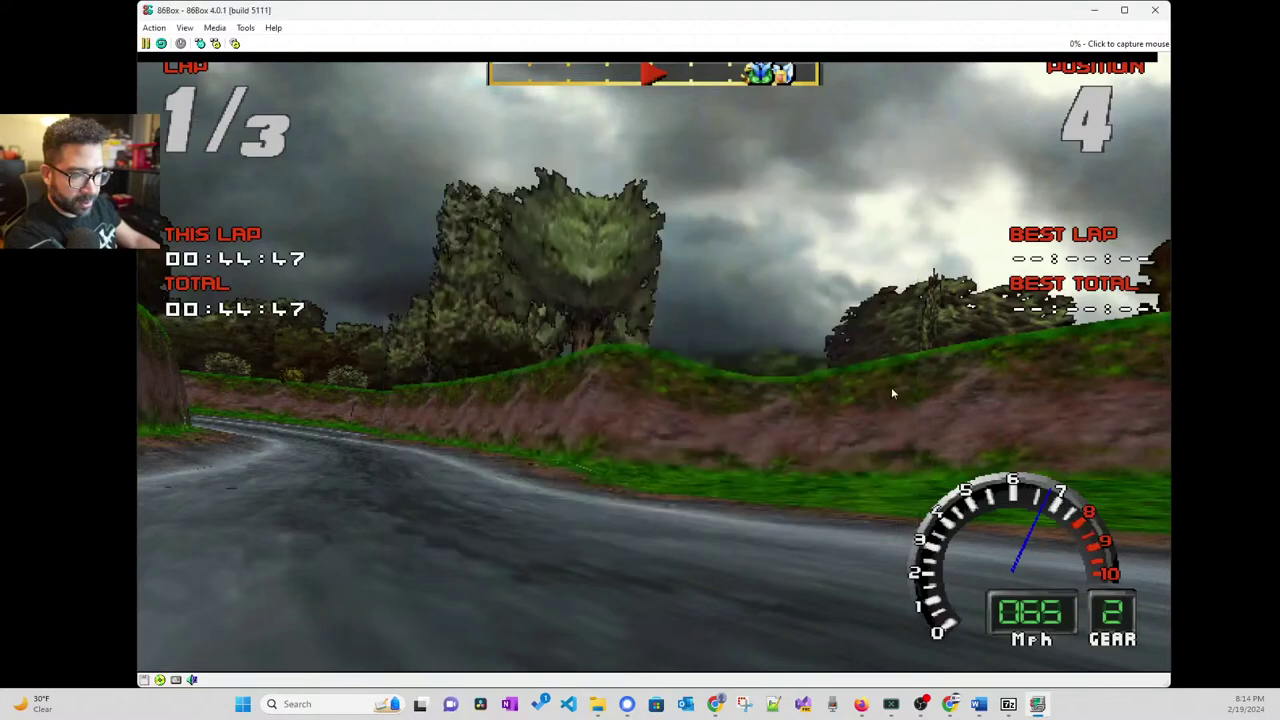
- Reboot the emulated PC with Ctrl+Alt+Del to the C:\> prompt with drivers loaded
key(ctrl+alt+Delete)
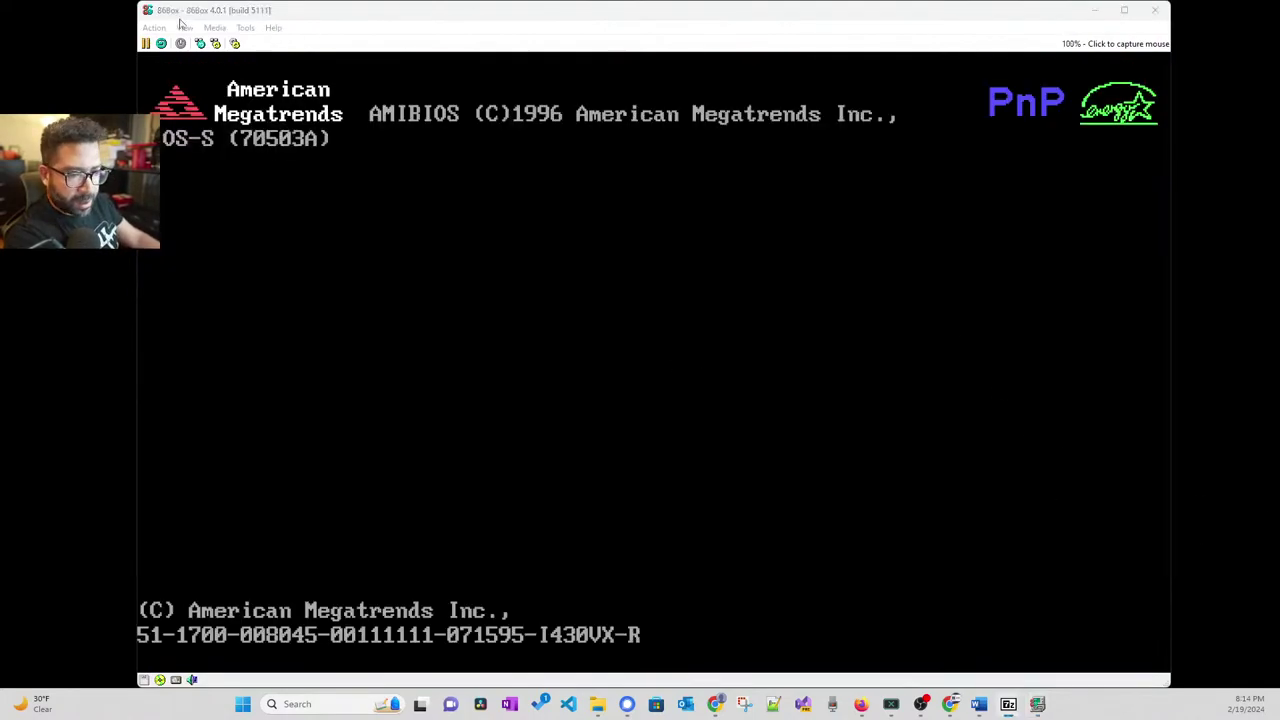
click(531, 17)
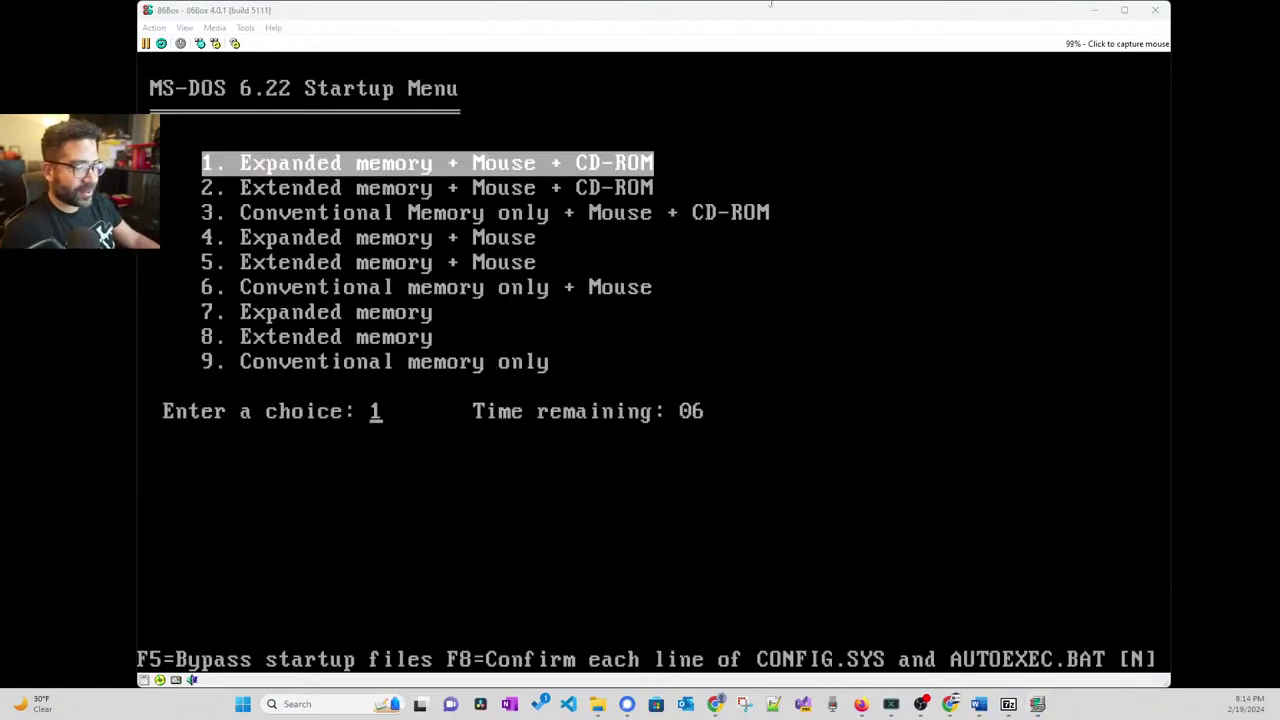
click(814, 18)
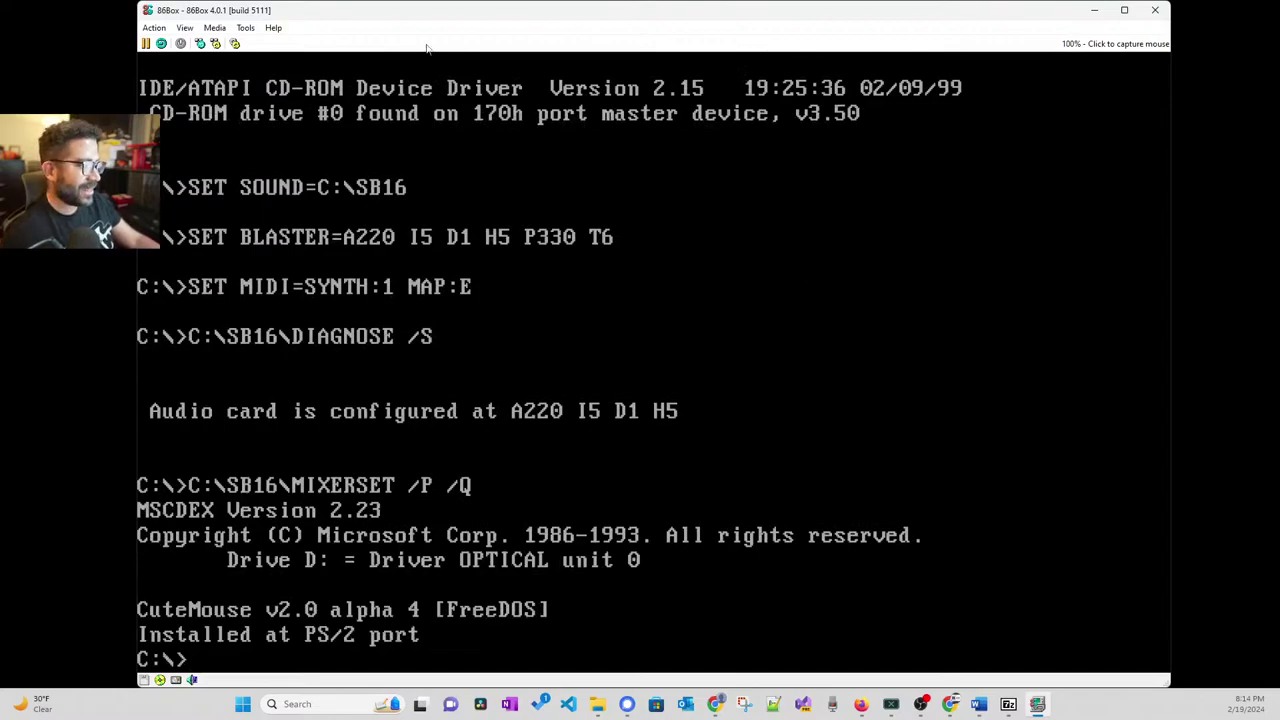
mouse_move(528, 30)
mouse_down()
mouse_move(517, 23)
mouse_move(529, 34)
mouse_move(529, 23)
mouse_up()
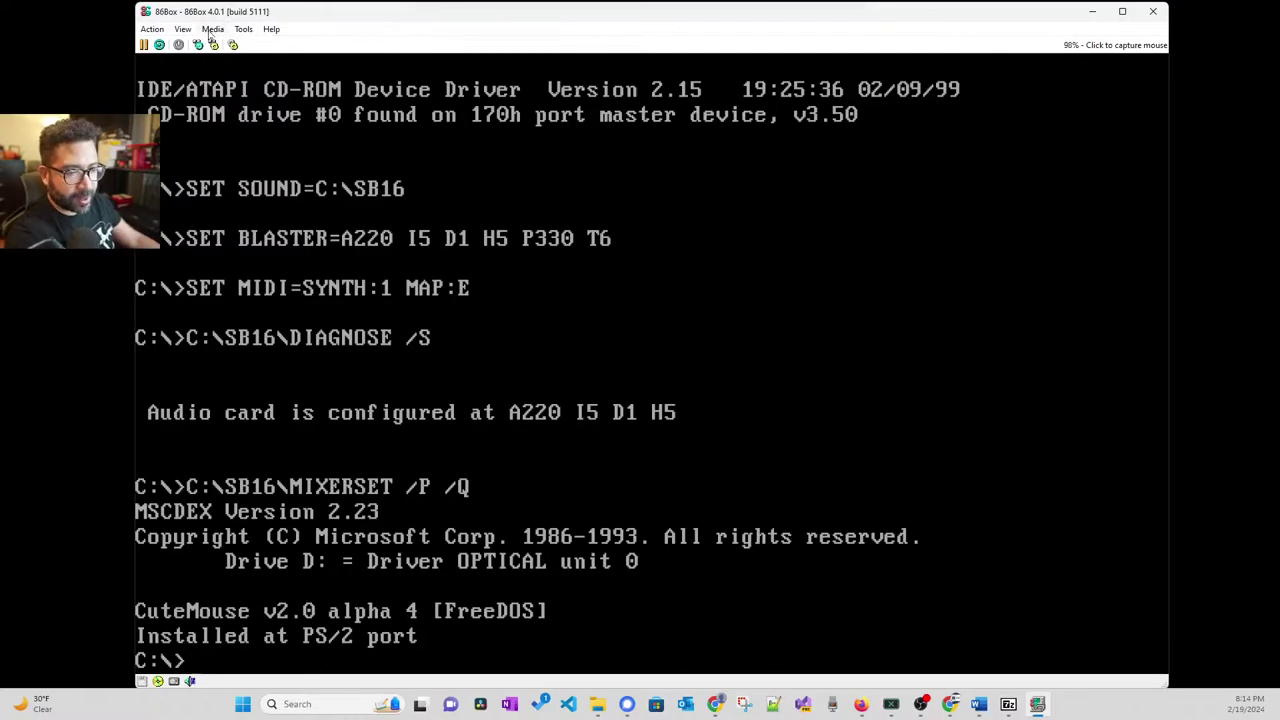
click(152, 30)
click(421, 14)
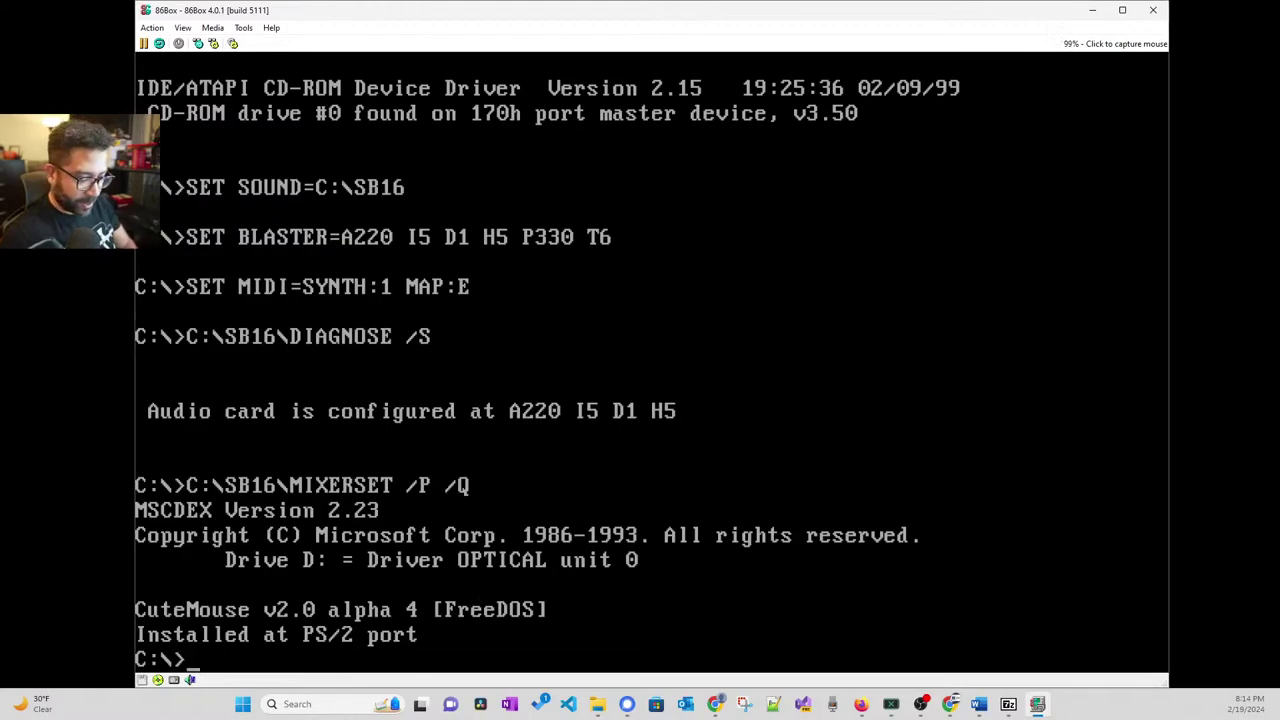
- Browse the host DOS games folders to find the Quake (USA) (Rerelease) folder, then cancel folder mounting
click(650, 380)
key(F8+F12)
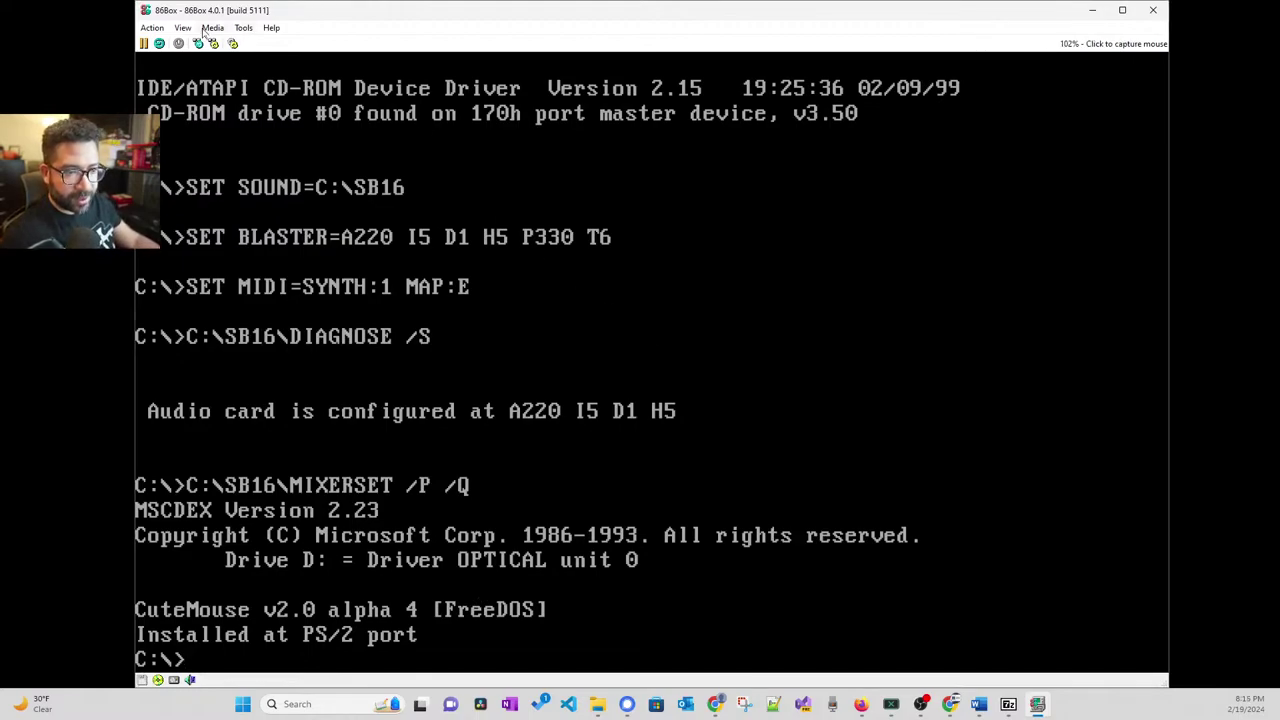
click(212, 28)
mouse_move(415, 59)
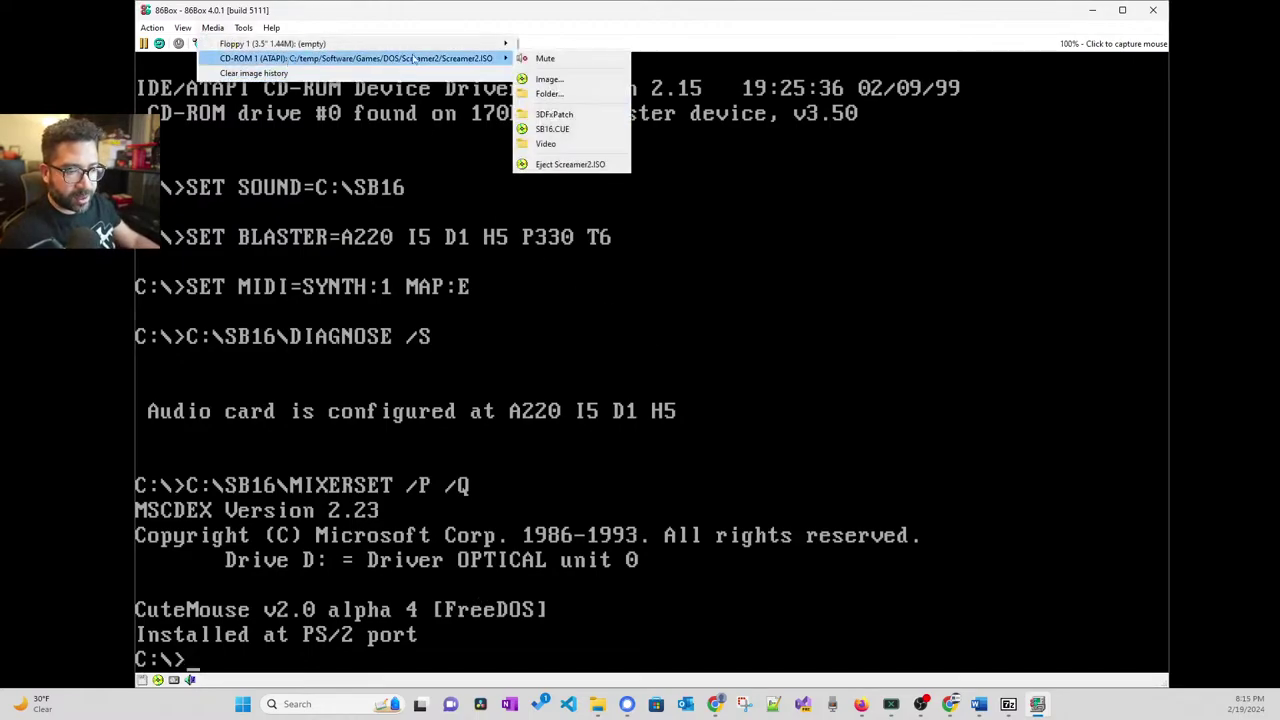
click(548, 96)
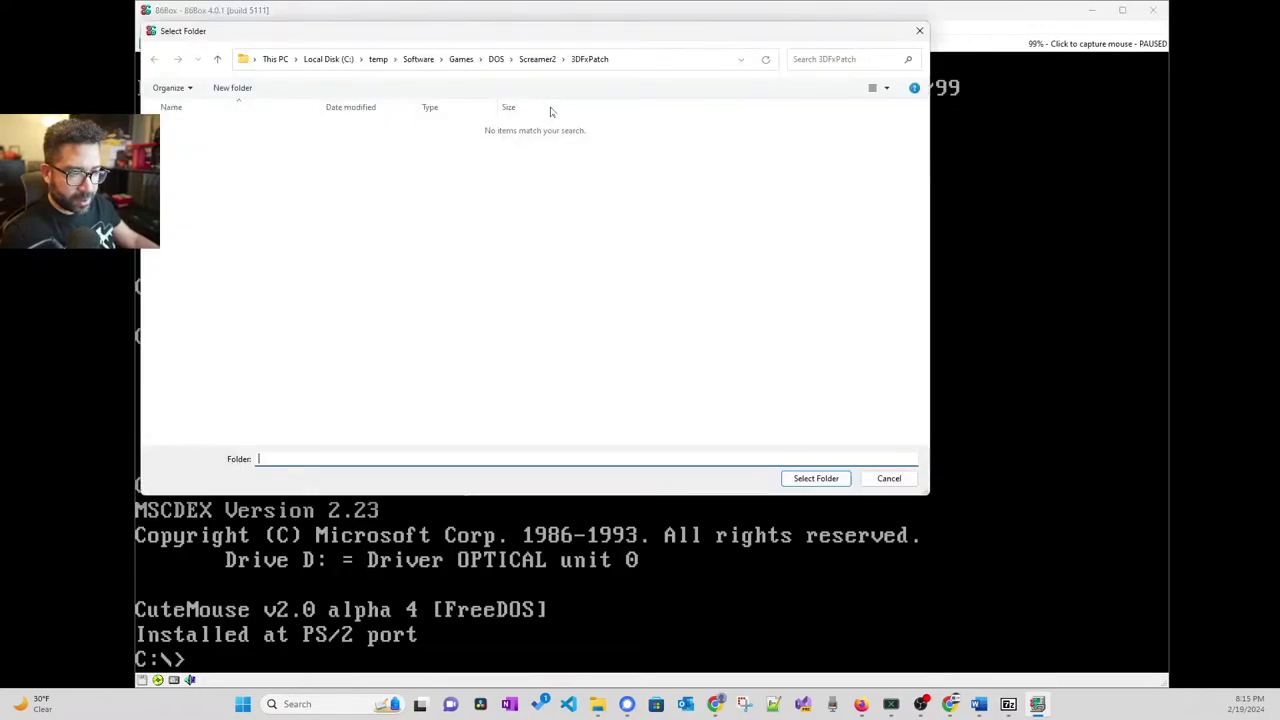
click(543, 66)
click(494, 59)
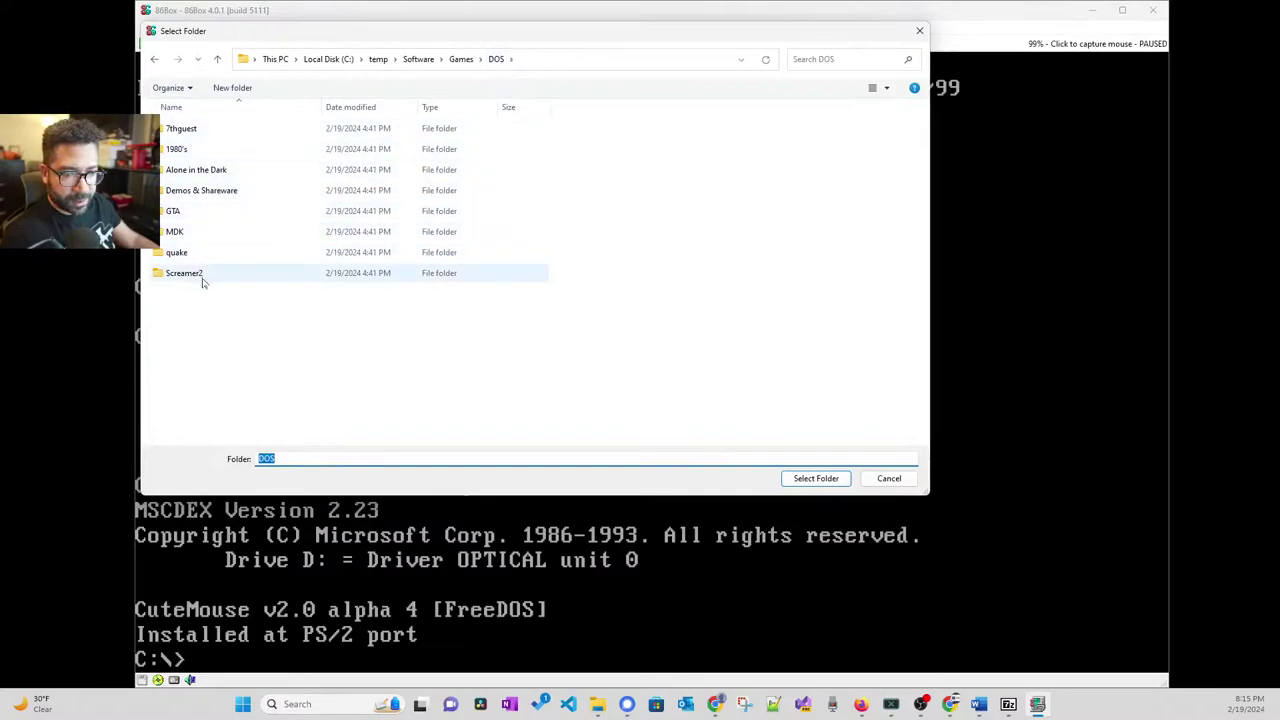
double_click(206, 193)
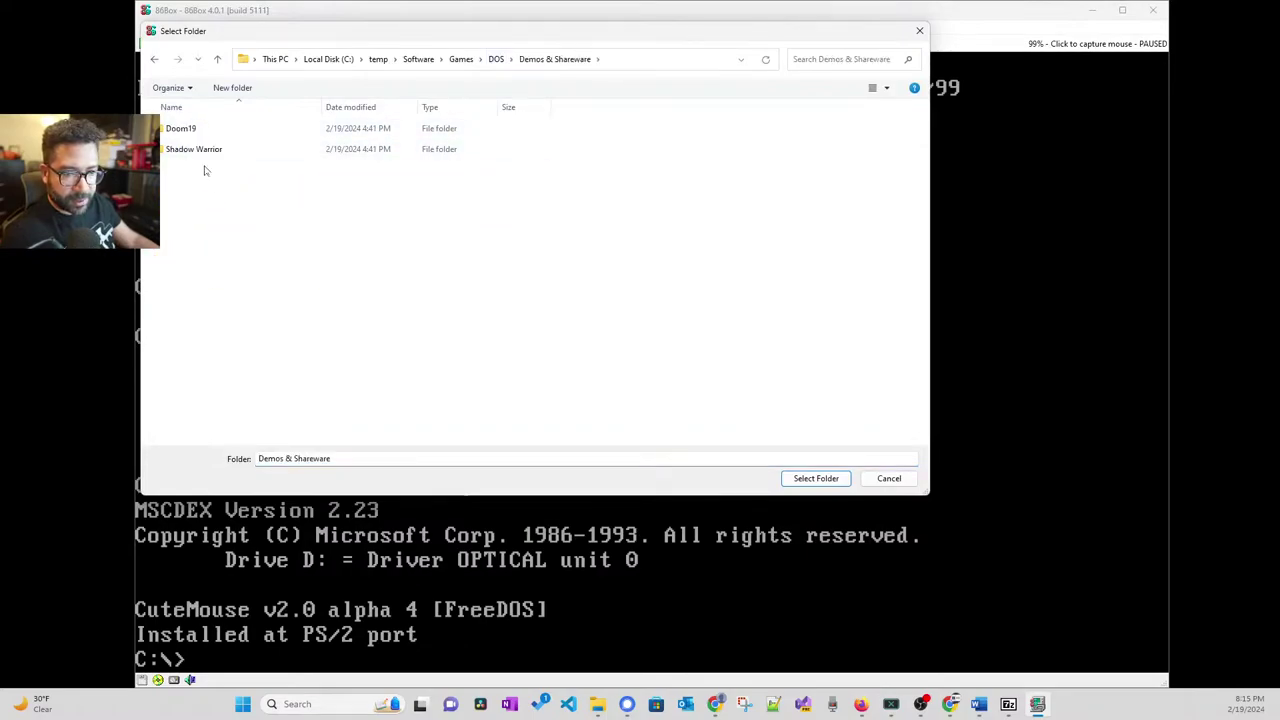
click(496, 59)
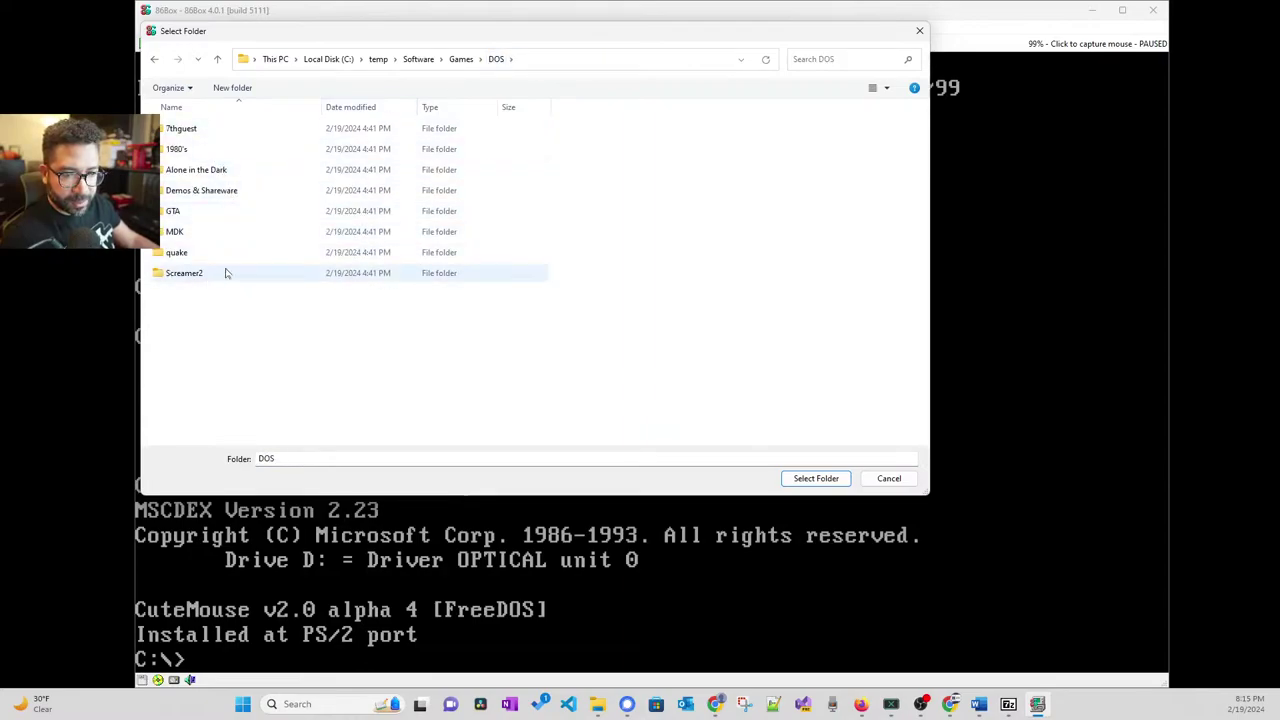
click(219, 131)
double_click(219, 131)
click(496, 59)
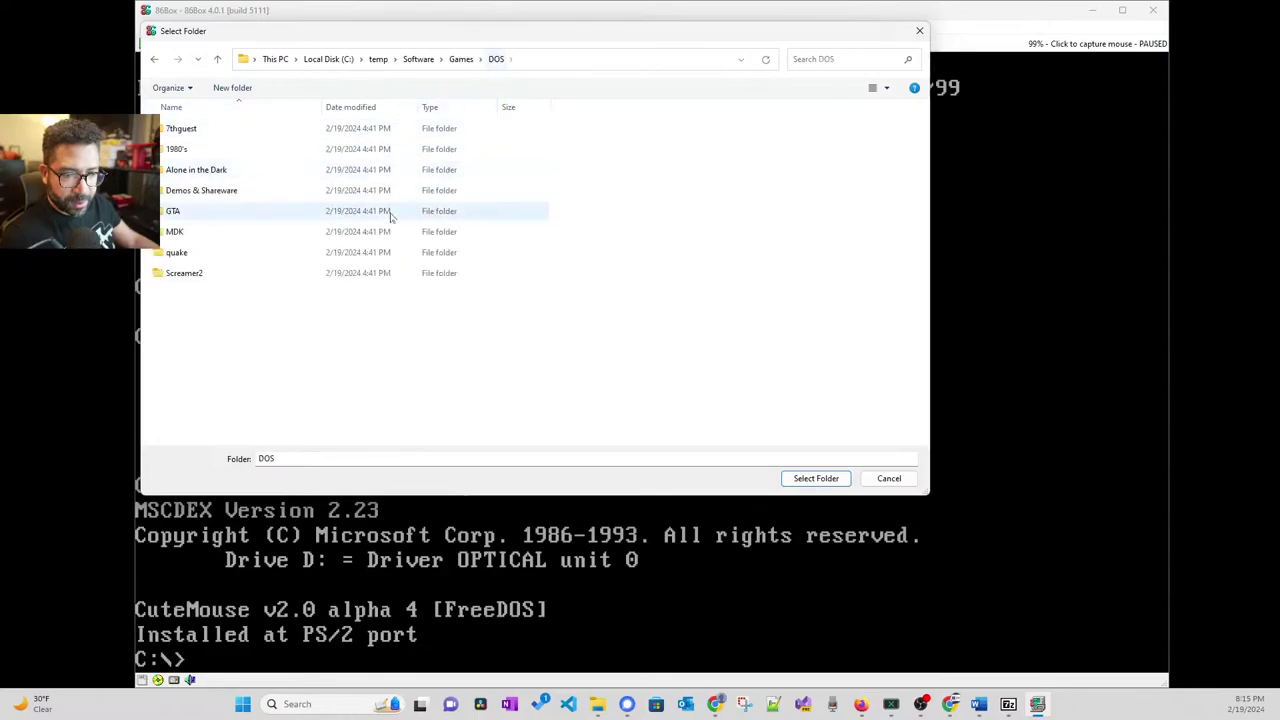
double_click(222, 191)
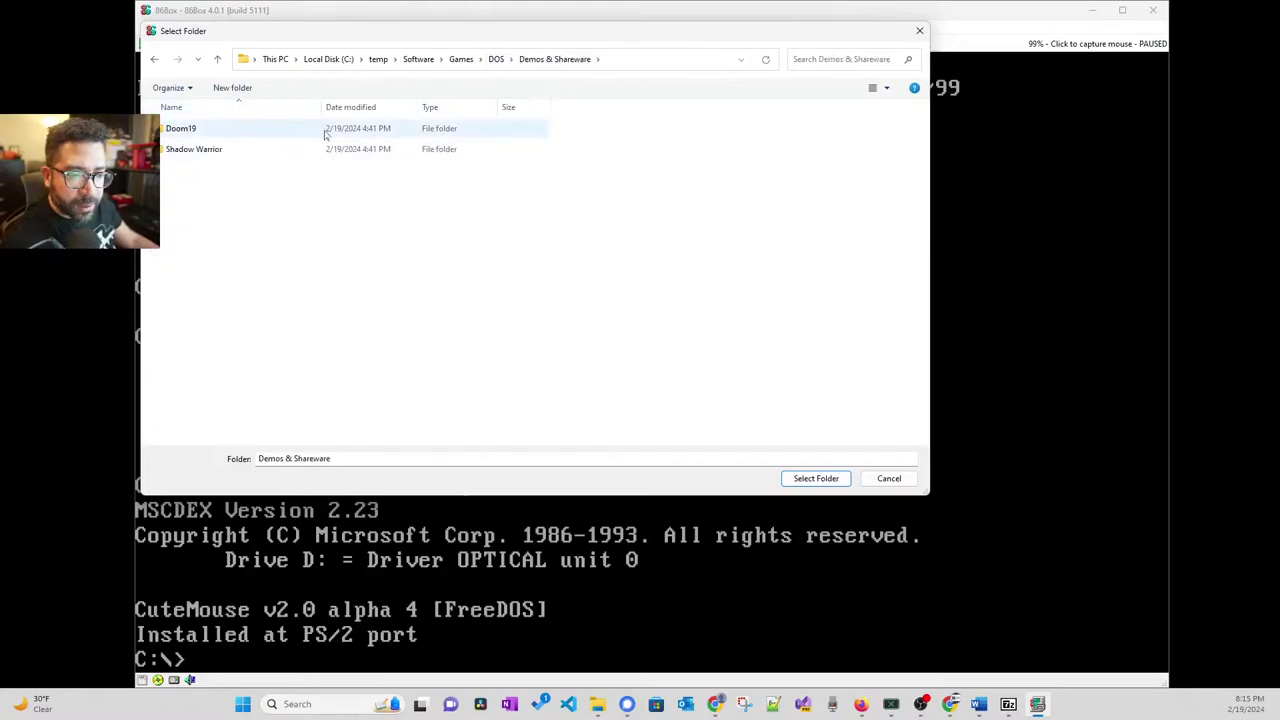
click(494, 59)
double_click(176, 252)
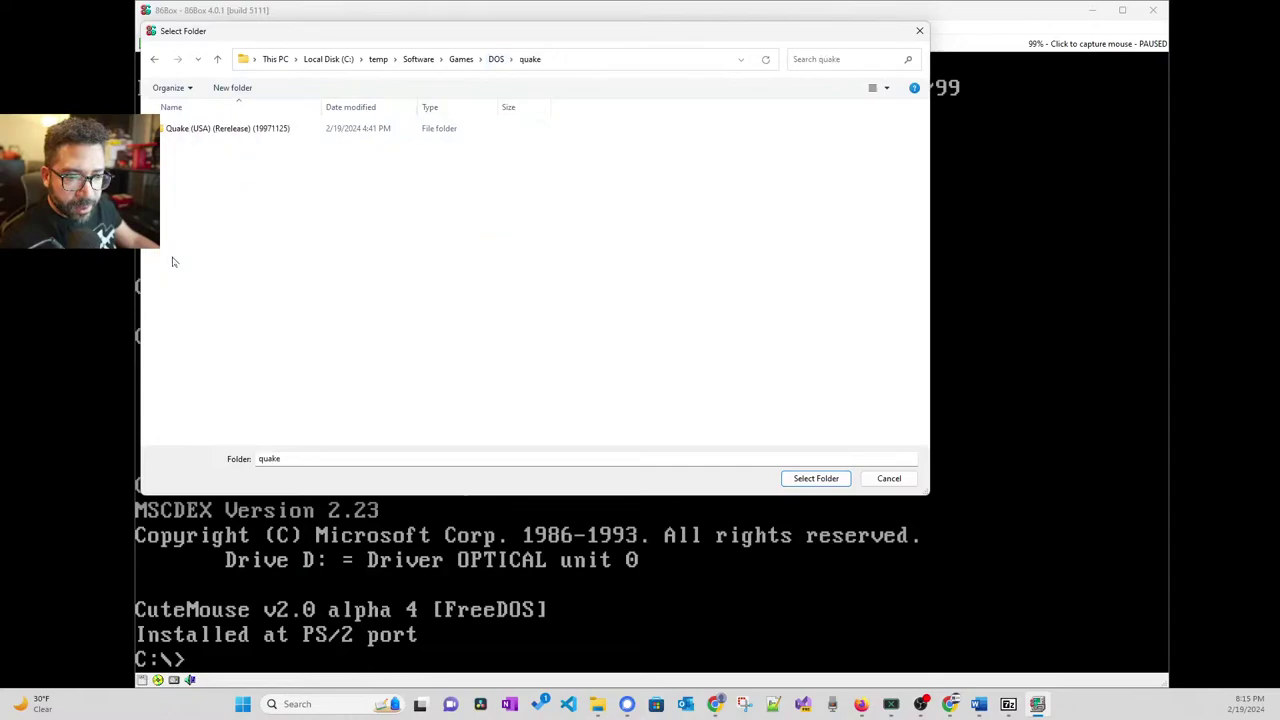
double_click(240, 131)
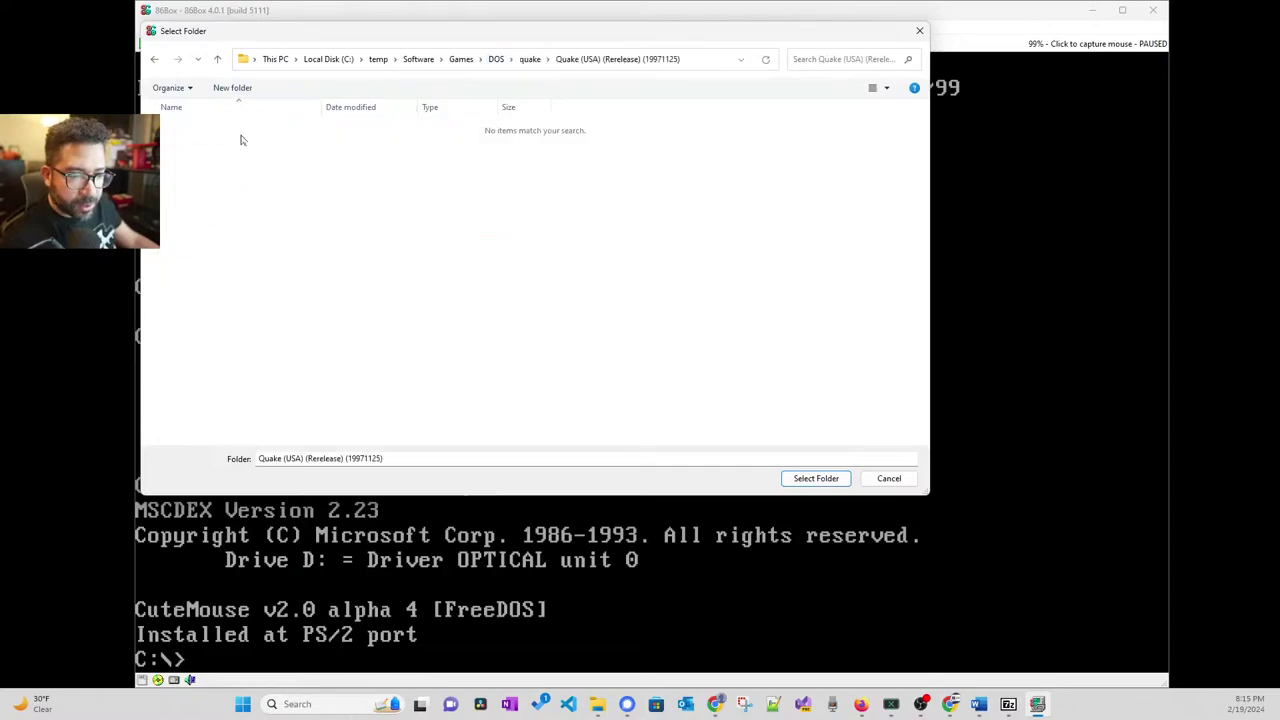
click(867, 478)
- Load the Quake .cue disc image into CD-ROM 1
click(243, 27)
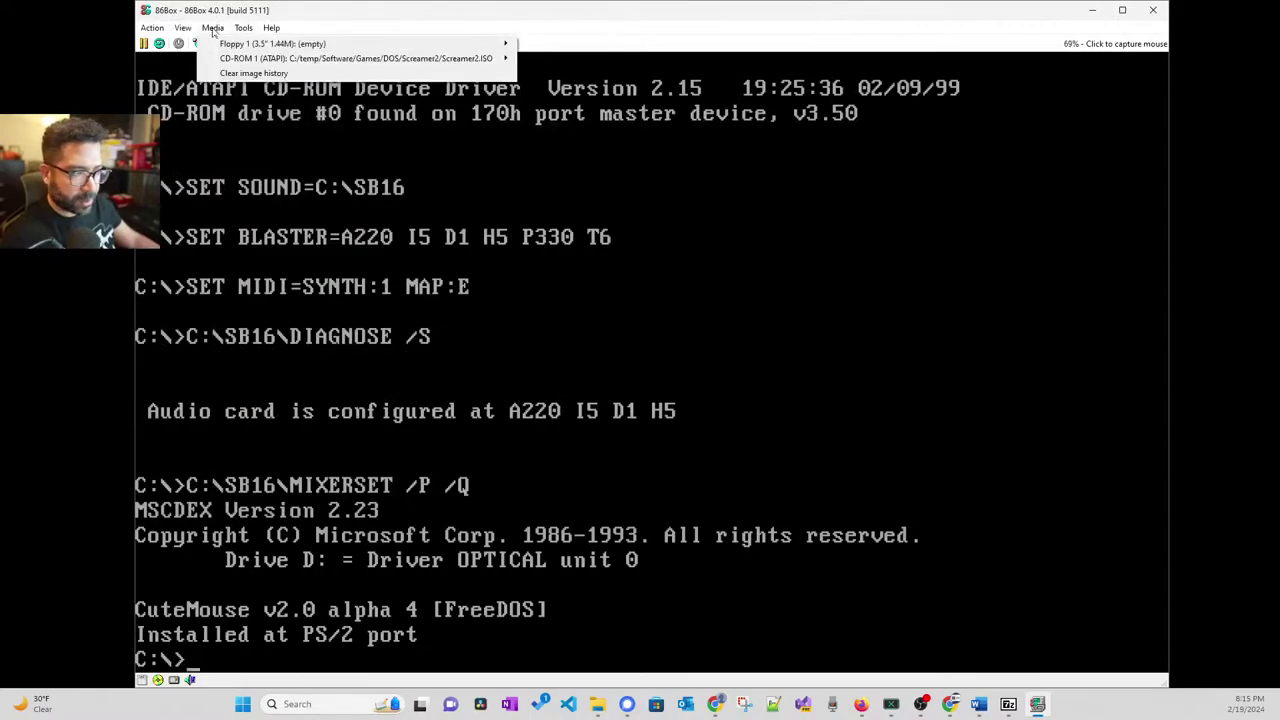
mouse_move(313, 62)
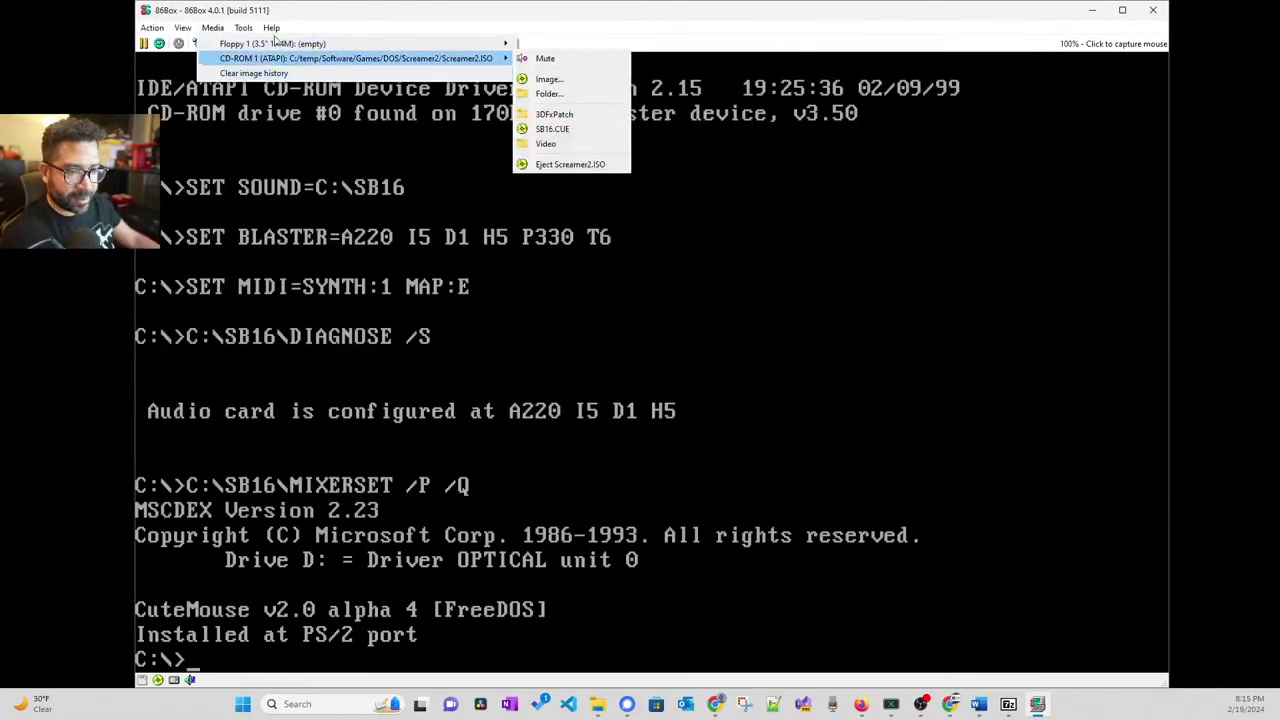
mouse_move(268, 58)
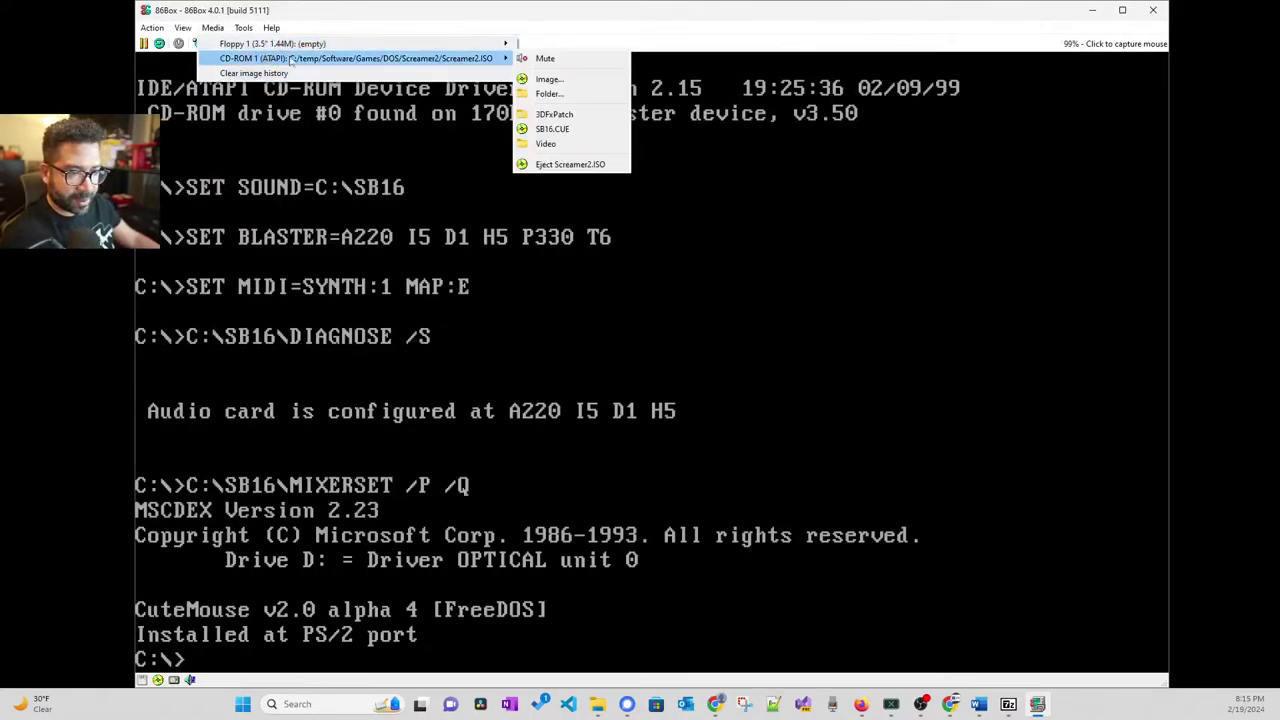
click(549, 79)
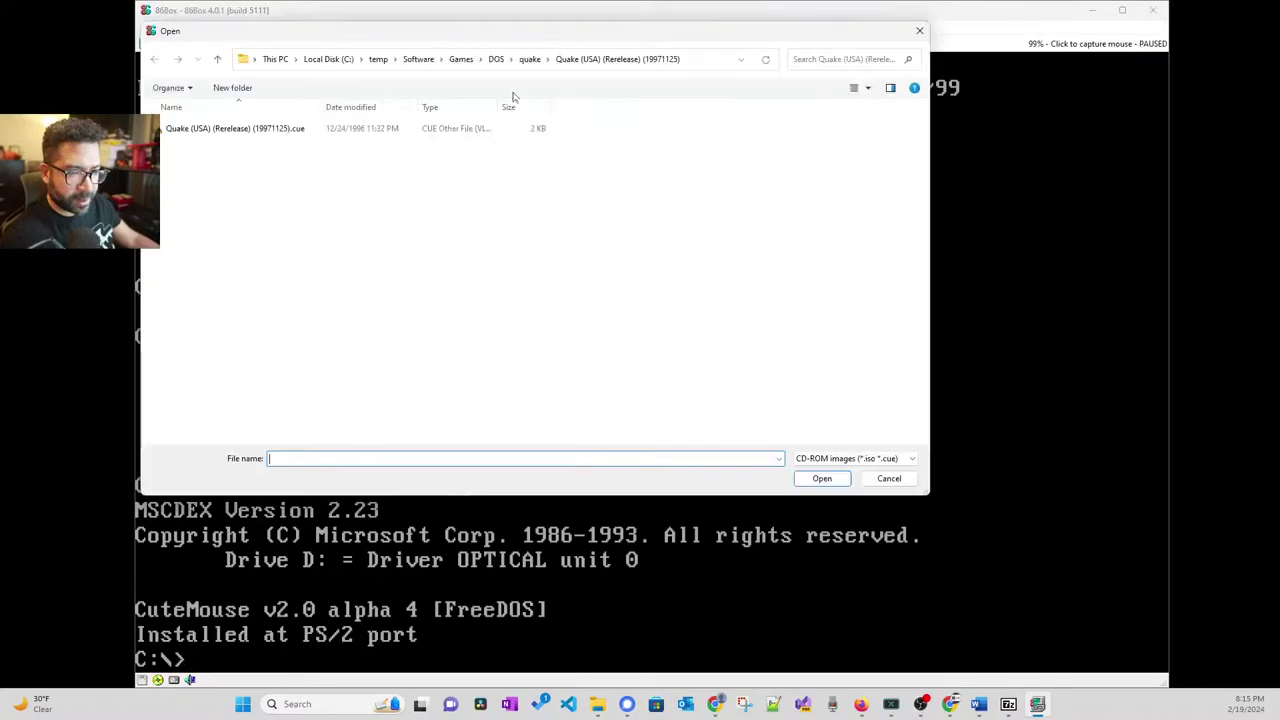
click(239, 136)
double_click(239, 136)
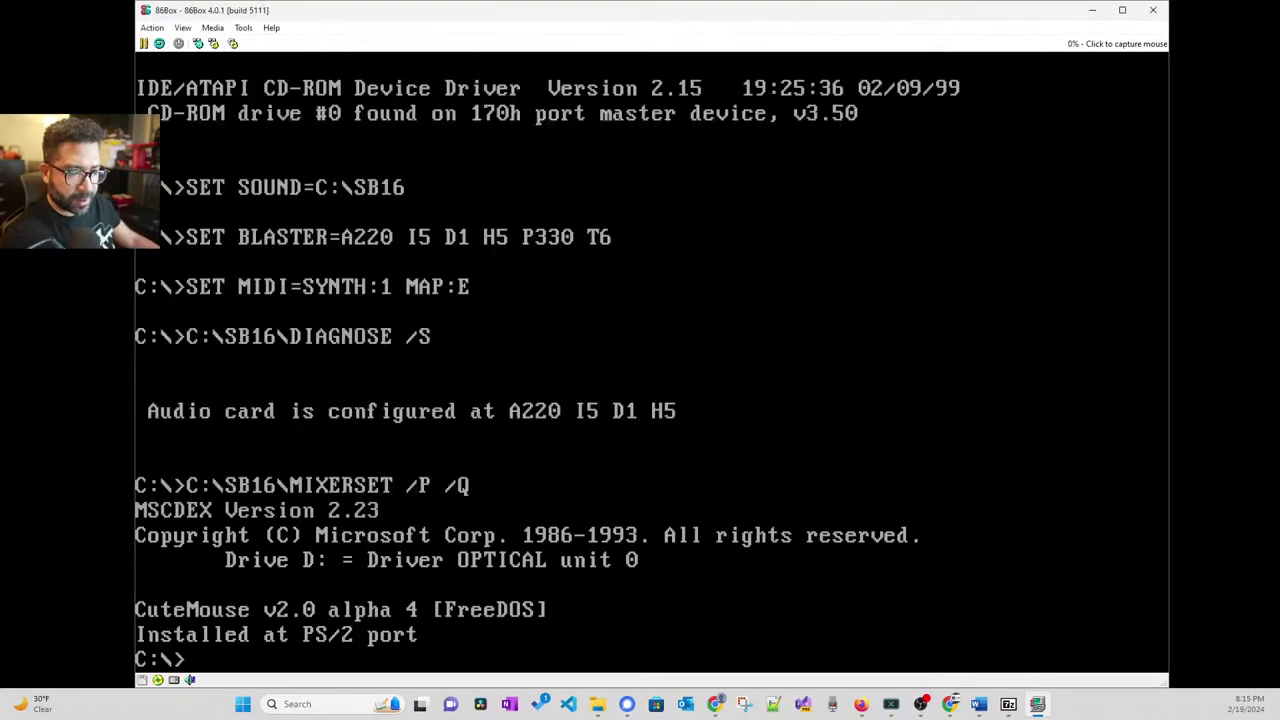
- Switch to the Quake CD on drive D, list its files and run the installer
click(239, 136)
text(d:)
key(Return)
text(dir)
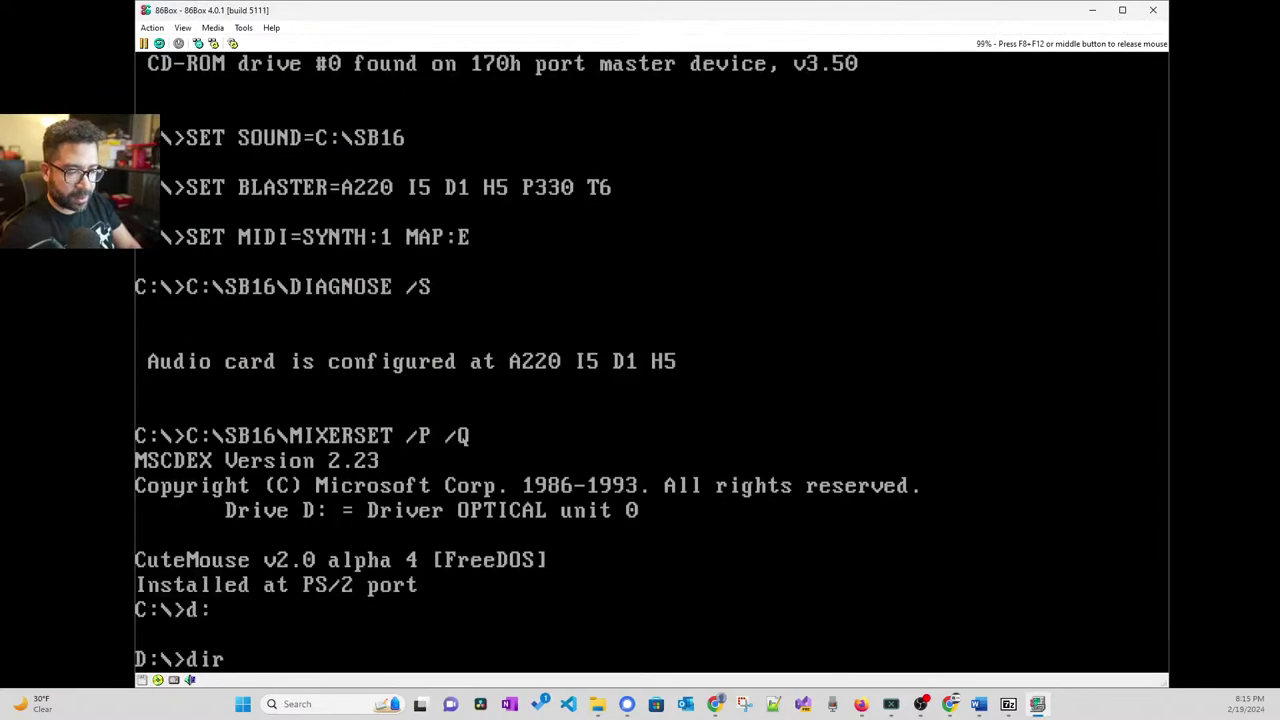
key(Return)
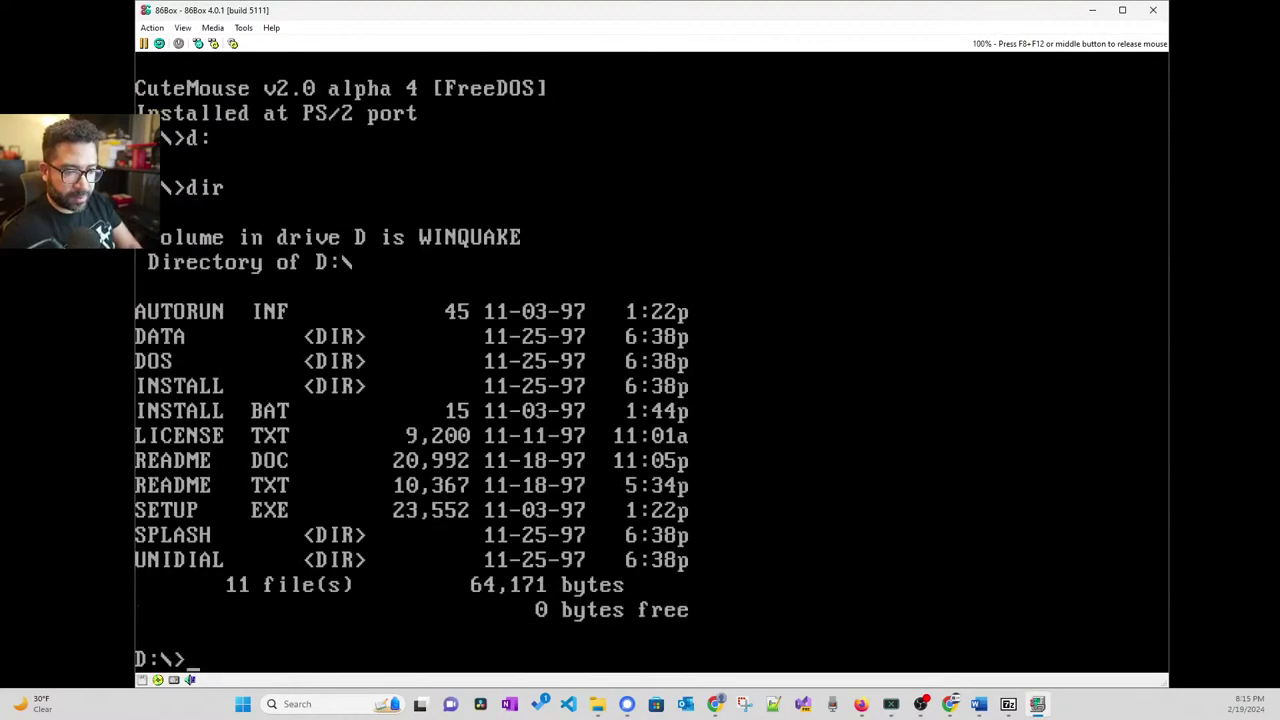
text(install)
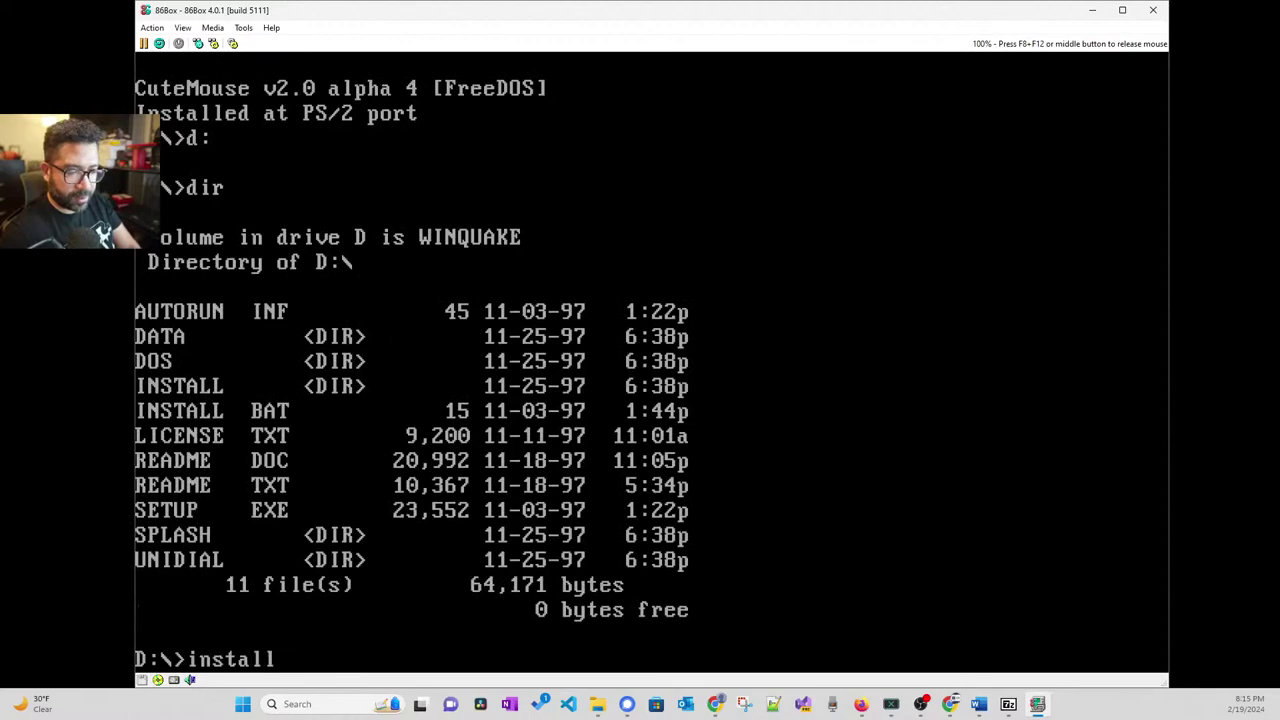
key(Return)
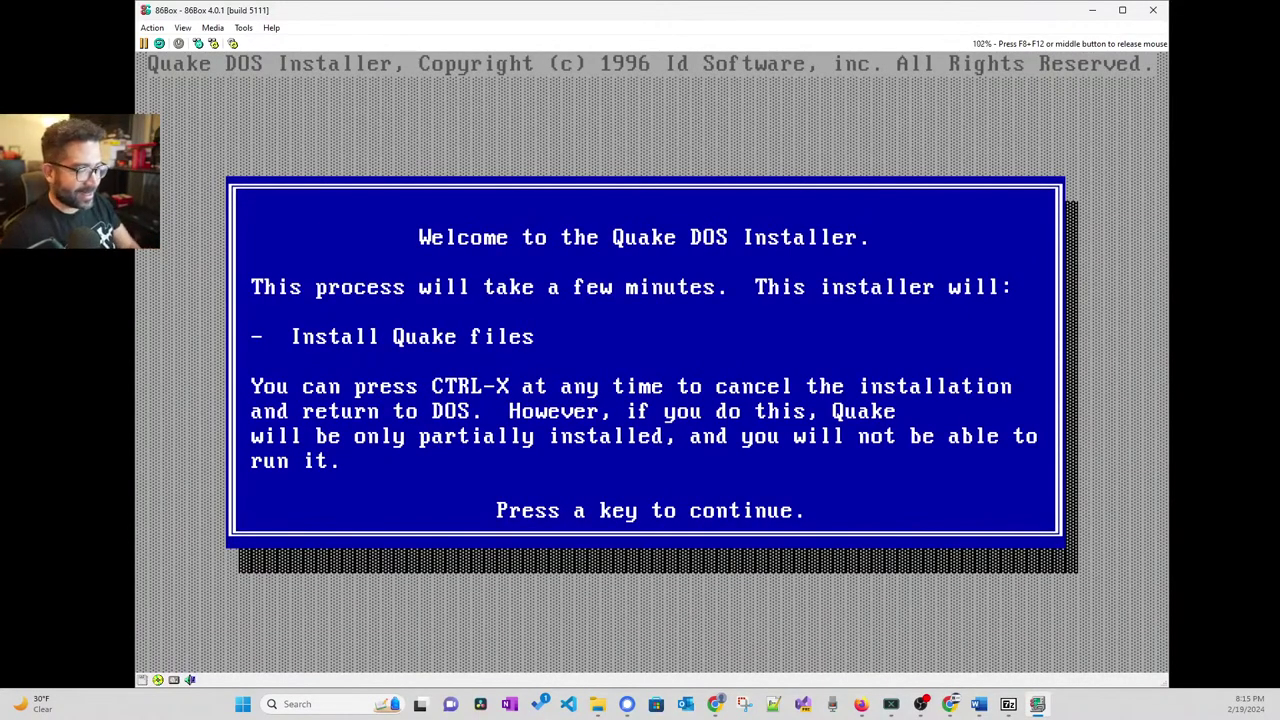
- Set the install directory to C:\GAMES\QUAKE, correcting an invalid path on the way
key(Return)
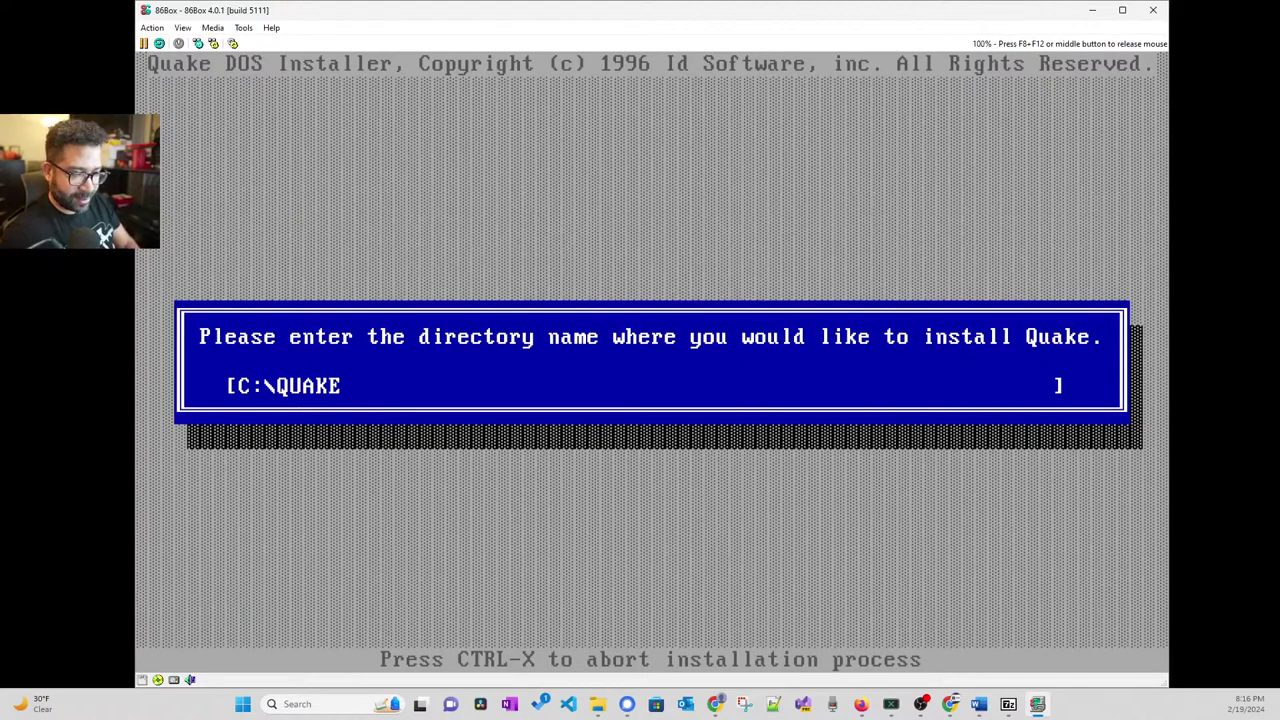
text(GAM)
key(BackSpace)
key(BackSpace)
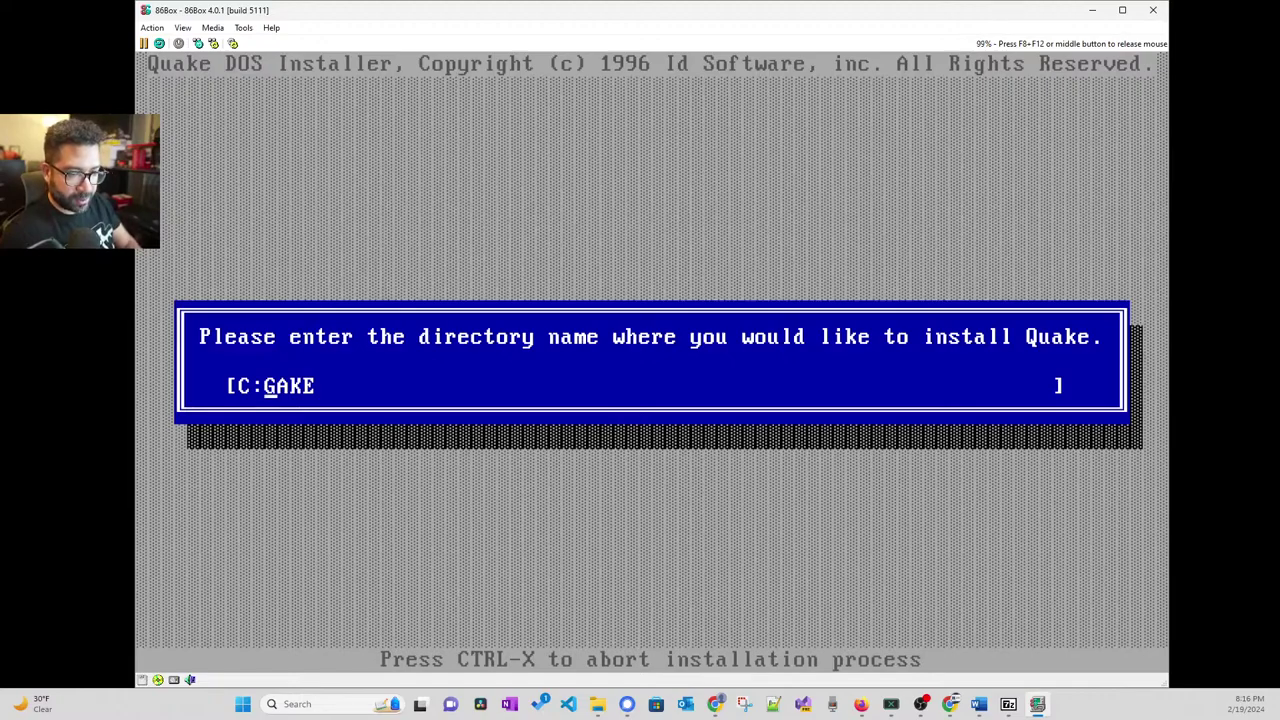
text(AMES\)
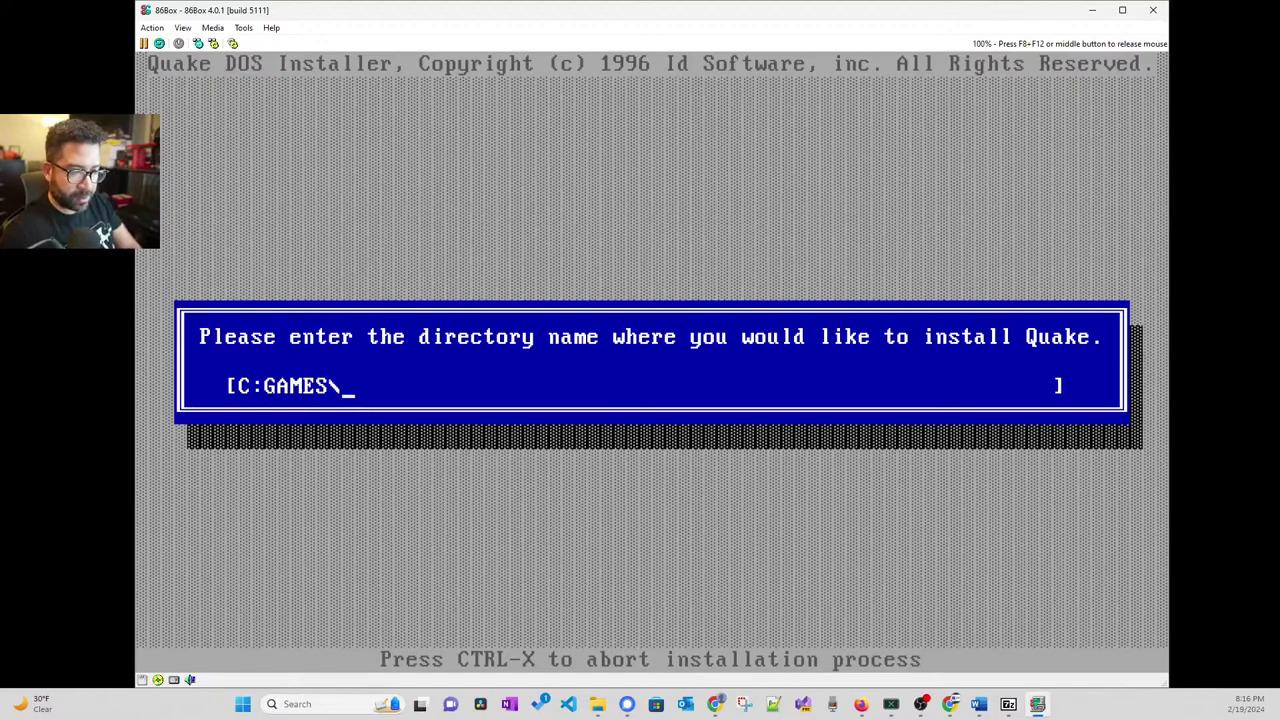
text(QUAKE)
key(Return)
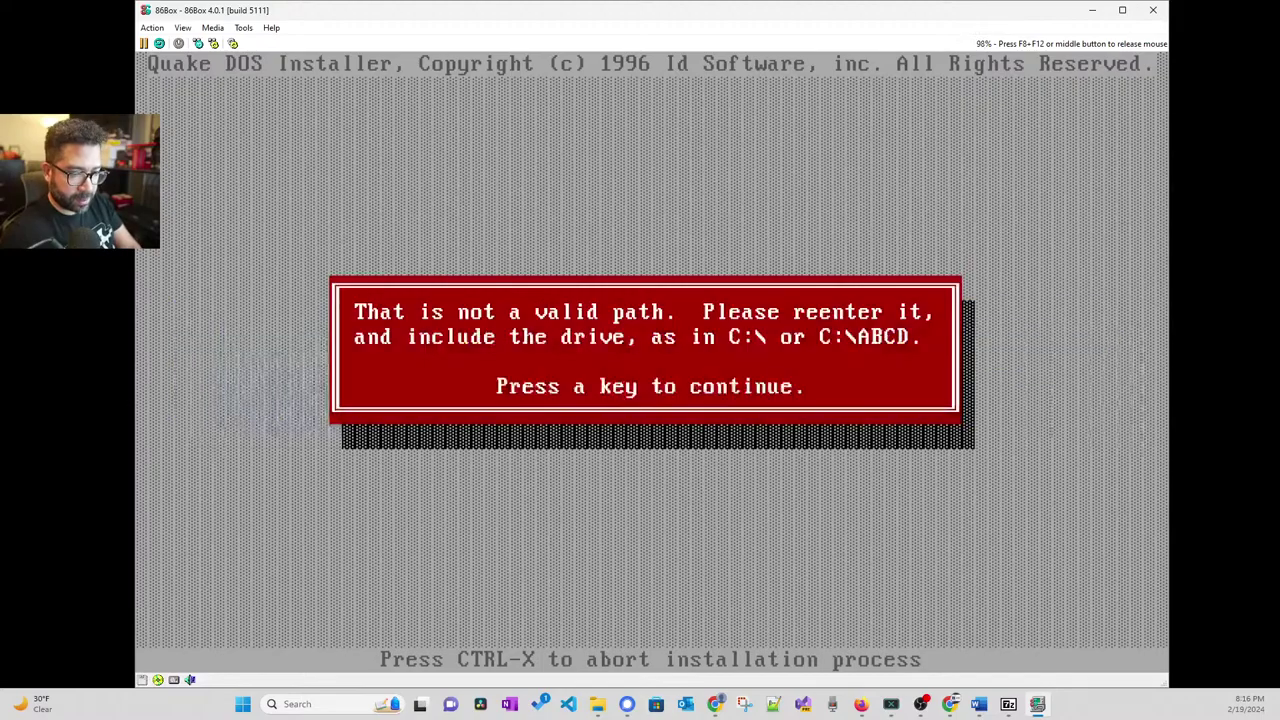
key(Return)
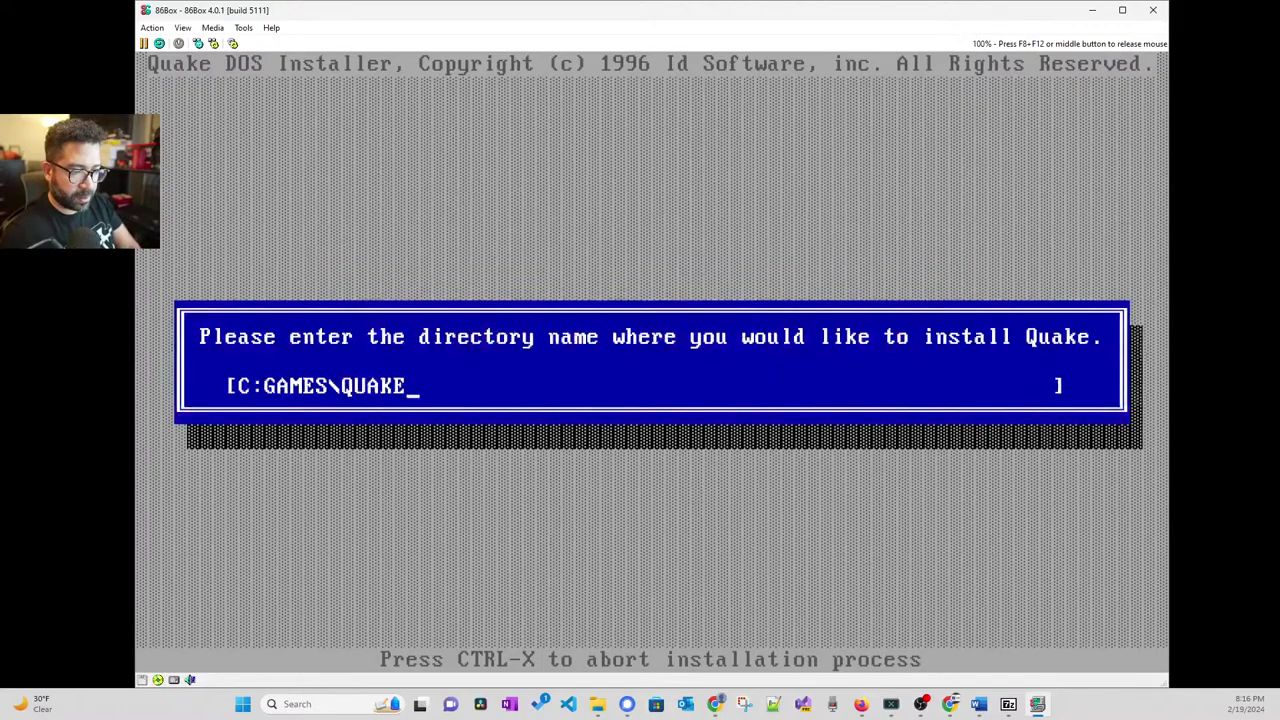
key(BackSpace)
key(BackSpace)
key(BackSpace)
key(BackSpace)
key(BackSpace)
key(BackSpace)
key(BackSpace)
key(BackSpace)
key(BackSpace)
key(BackSpace)
key(BackSpace)
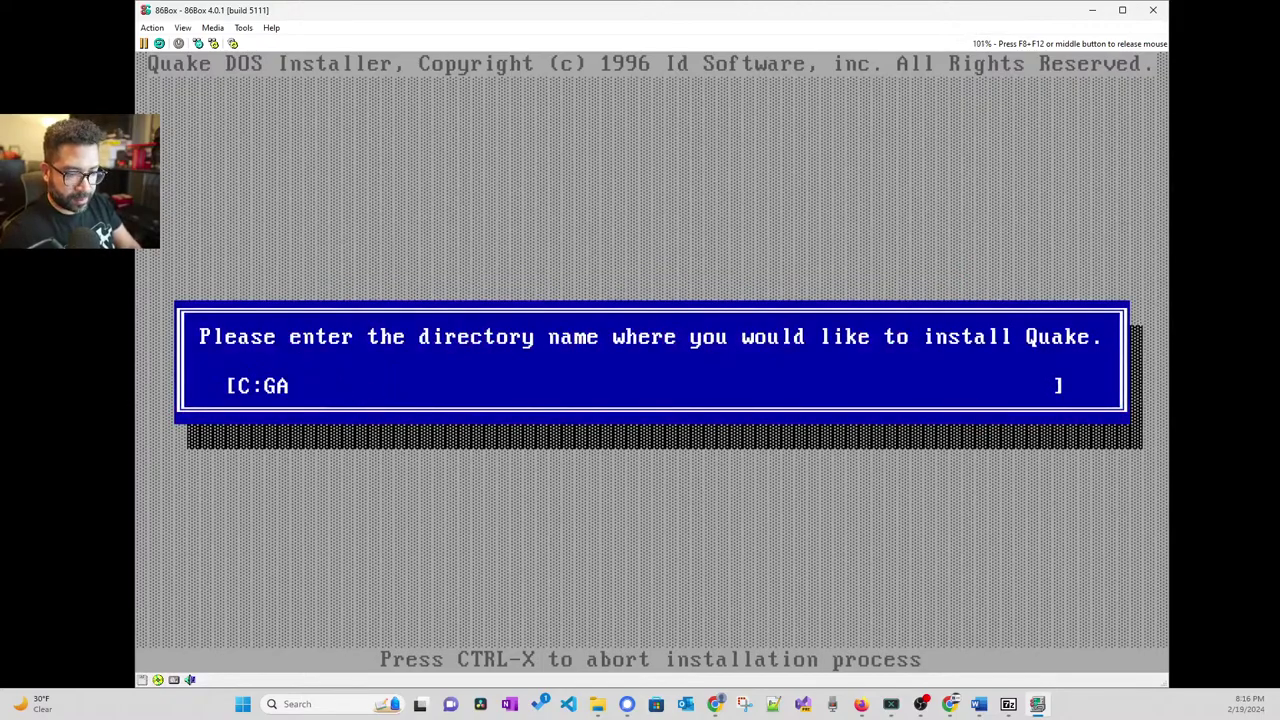
text(\GAMES\QUAKE)
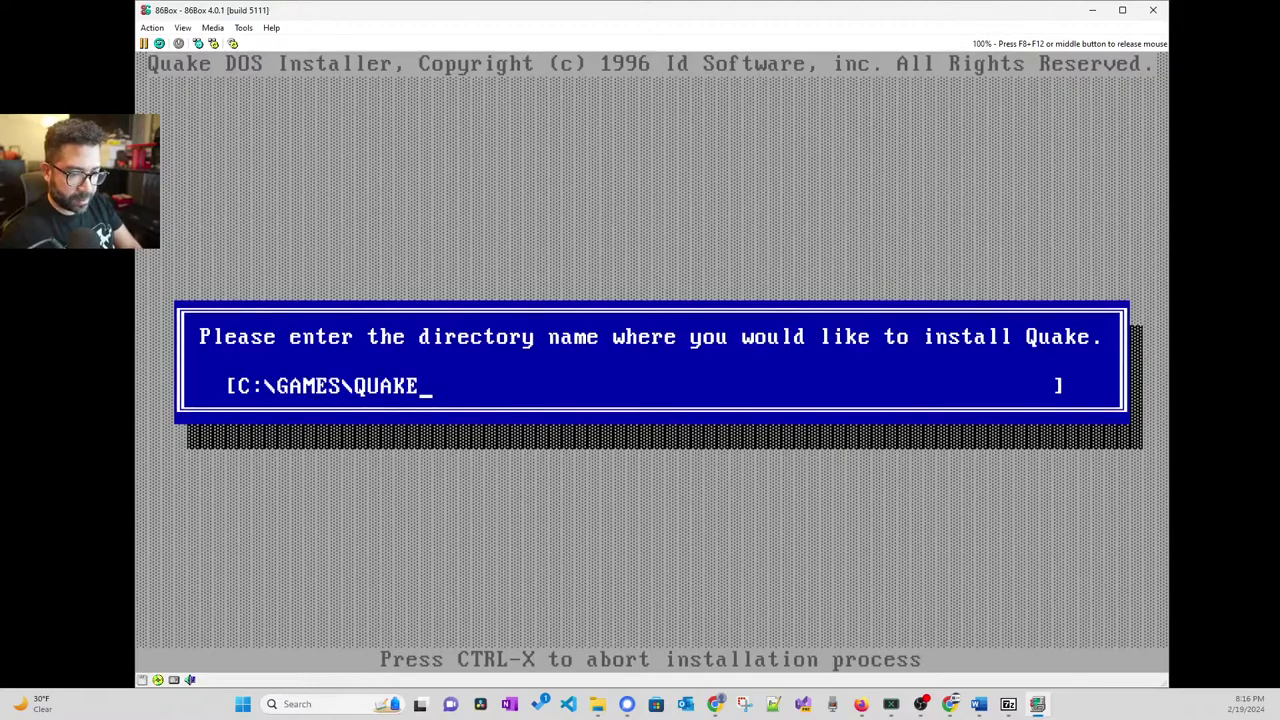
key(Return)
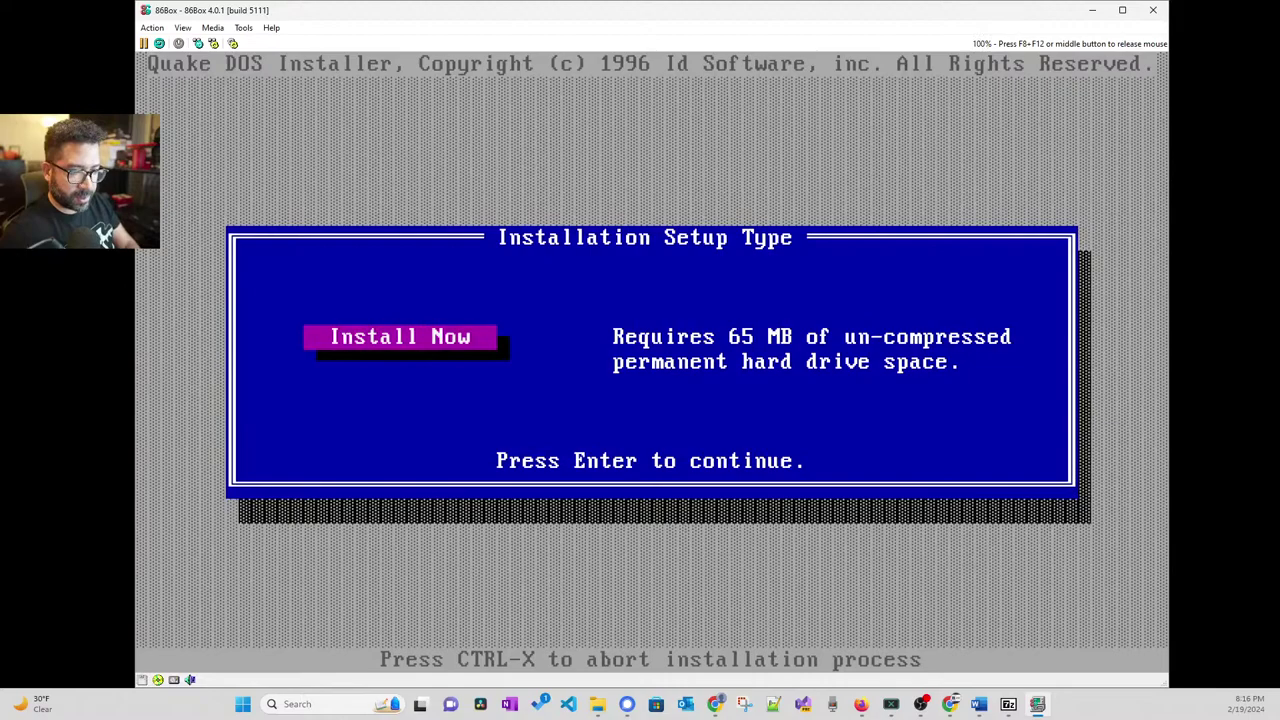
- Start the full Quake install, continue past a missing-file error, then release the mouse and switch to the host
key(Return)
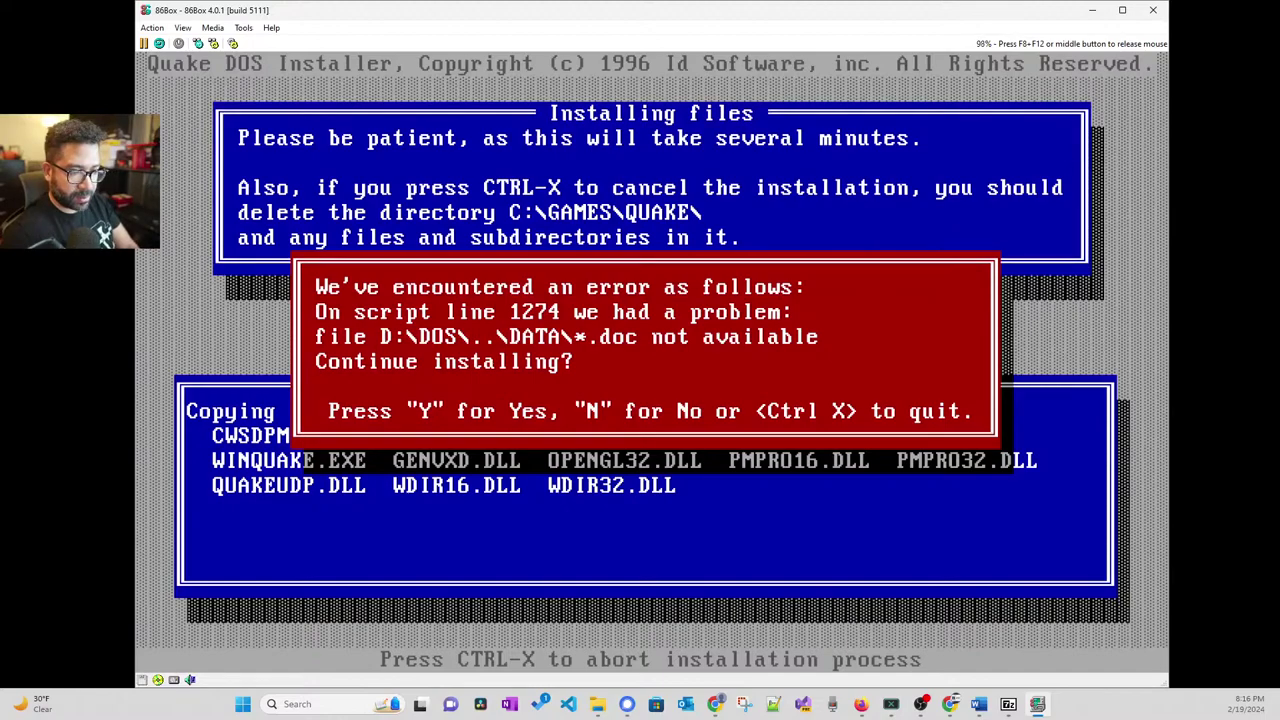
key(y)
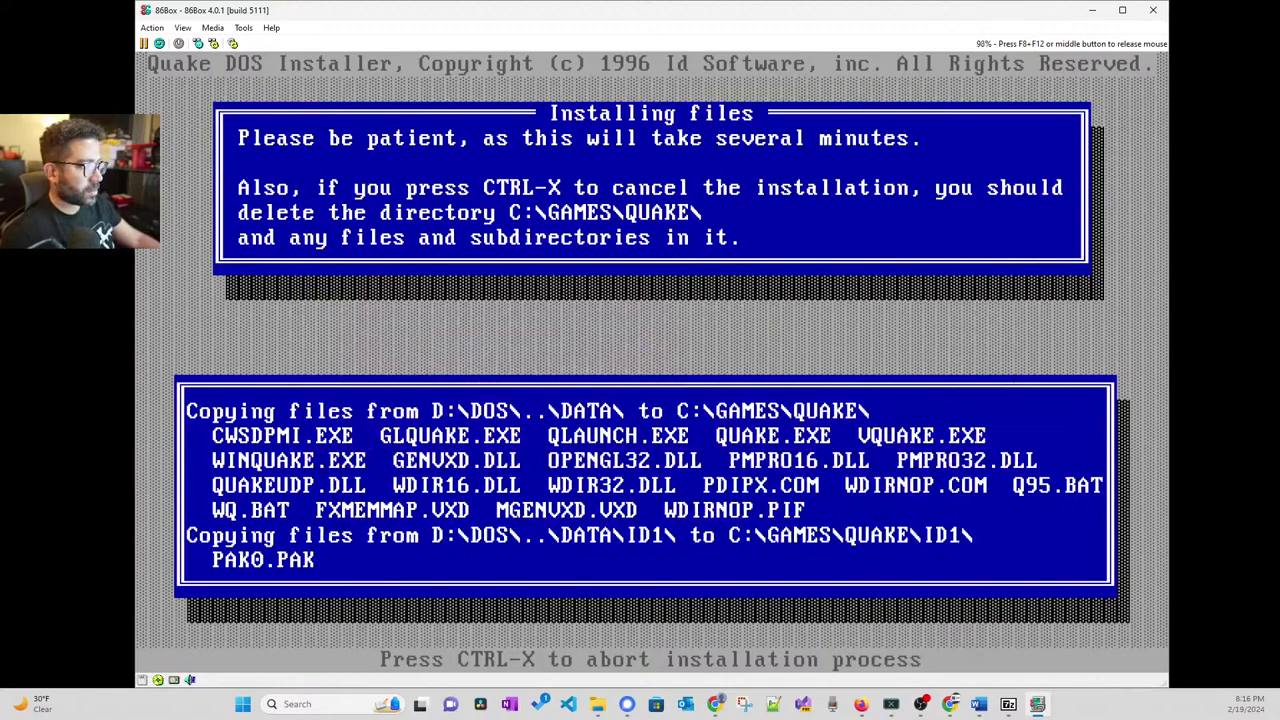
key(F8+F12)
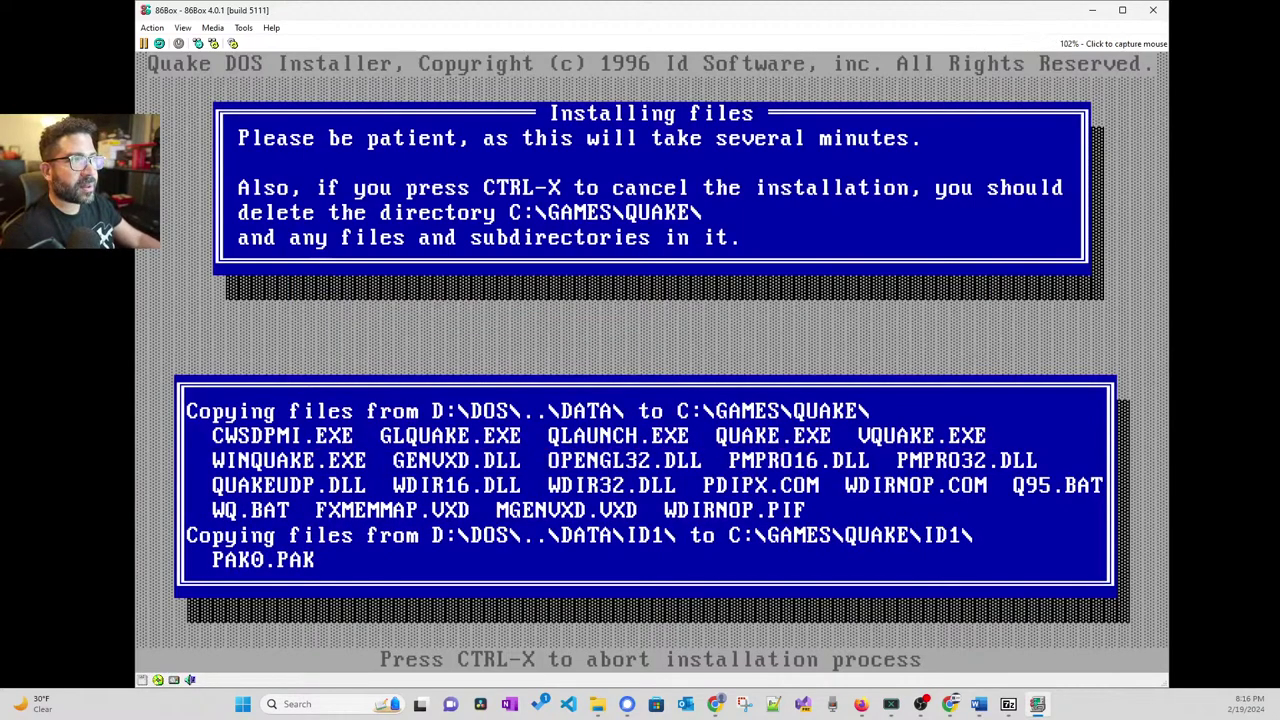
key(alt+Tab)
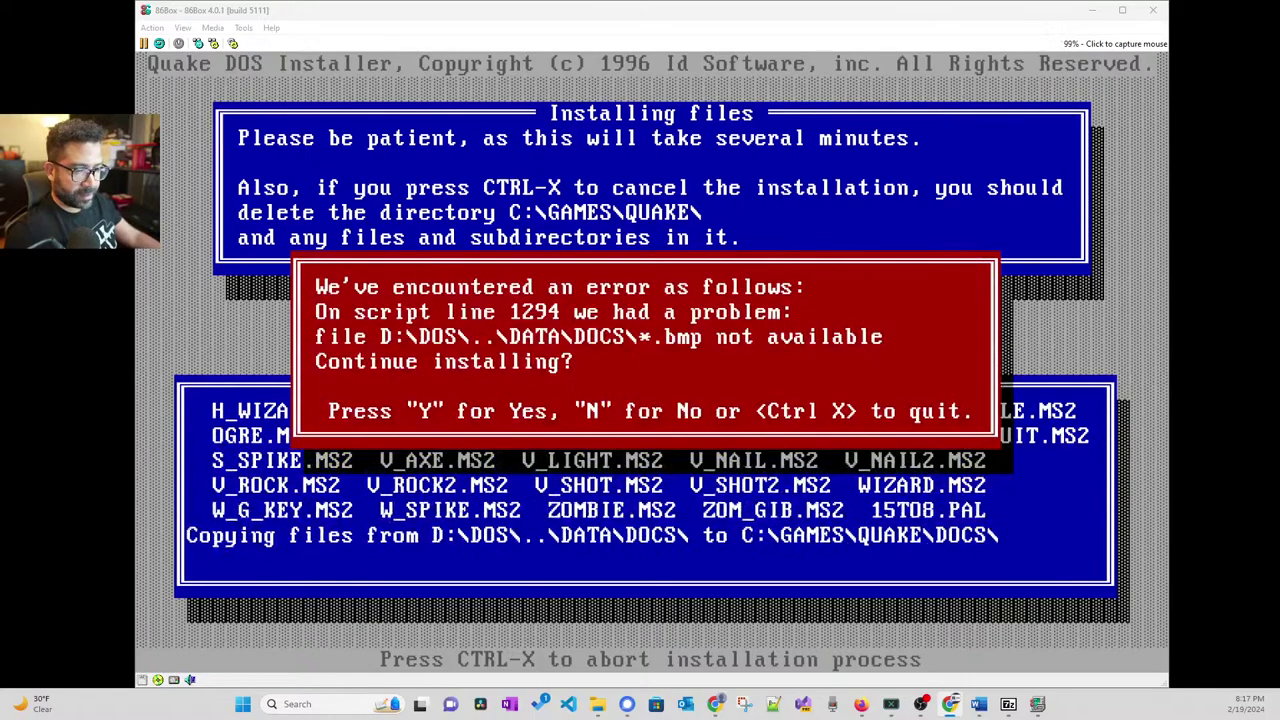
- Skip the remaining missing-file errors, decline stopping, dismiss the success notice and play Quake
click(834, 366)
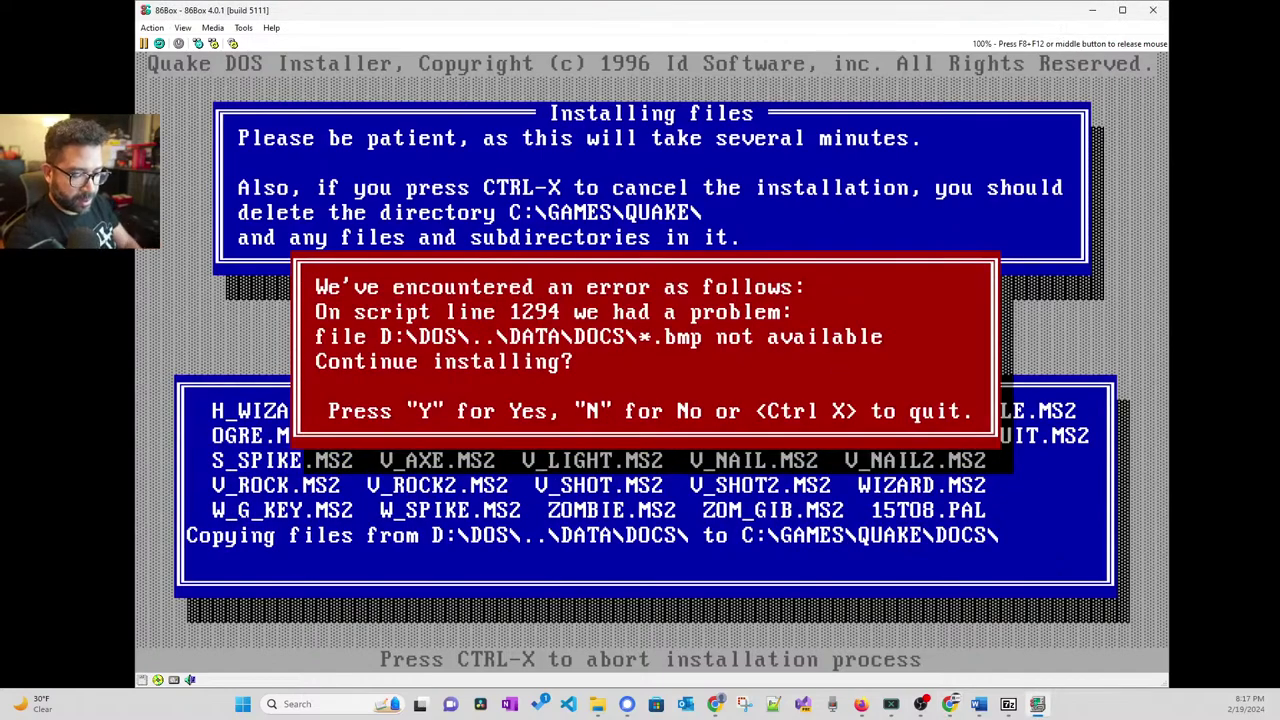
key(y)
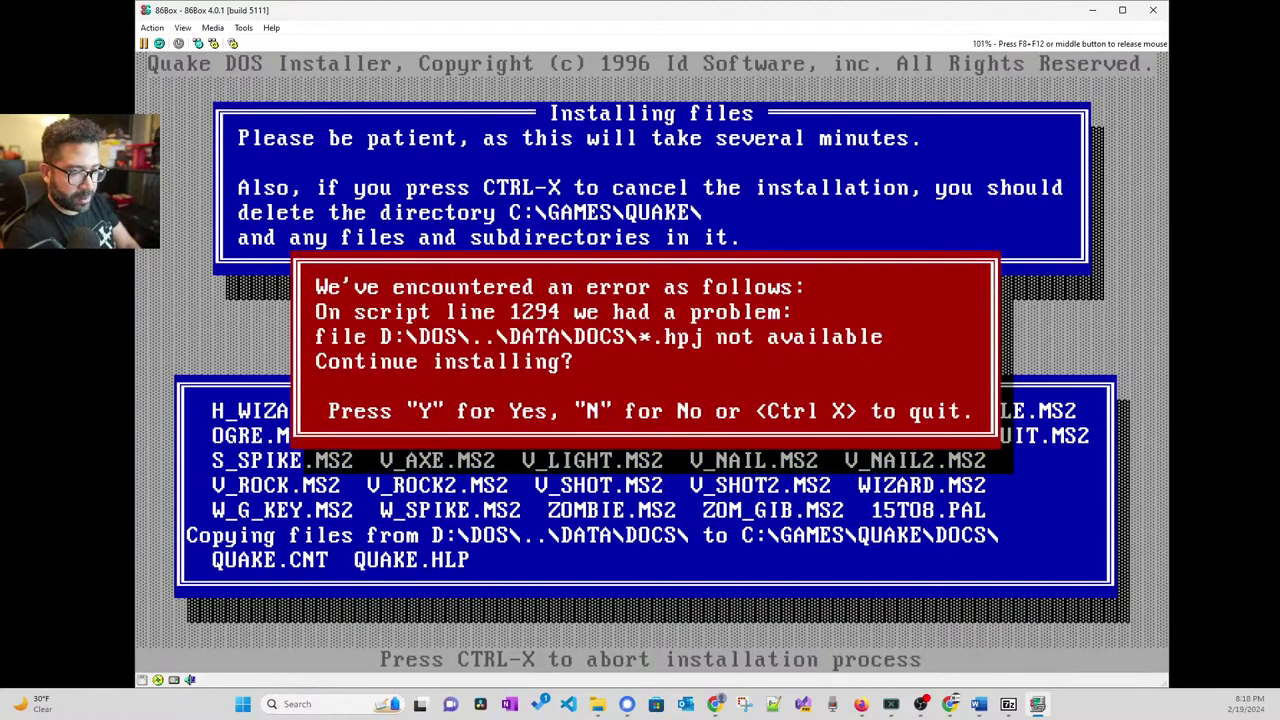
key(y)
key(y)
key(y)
key(y)
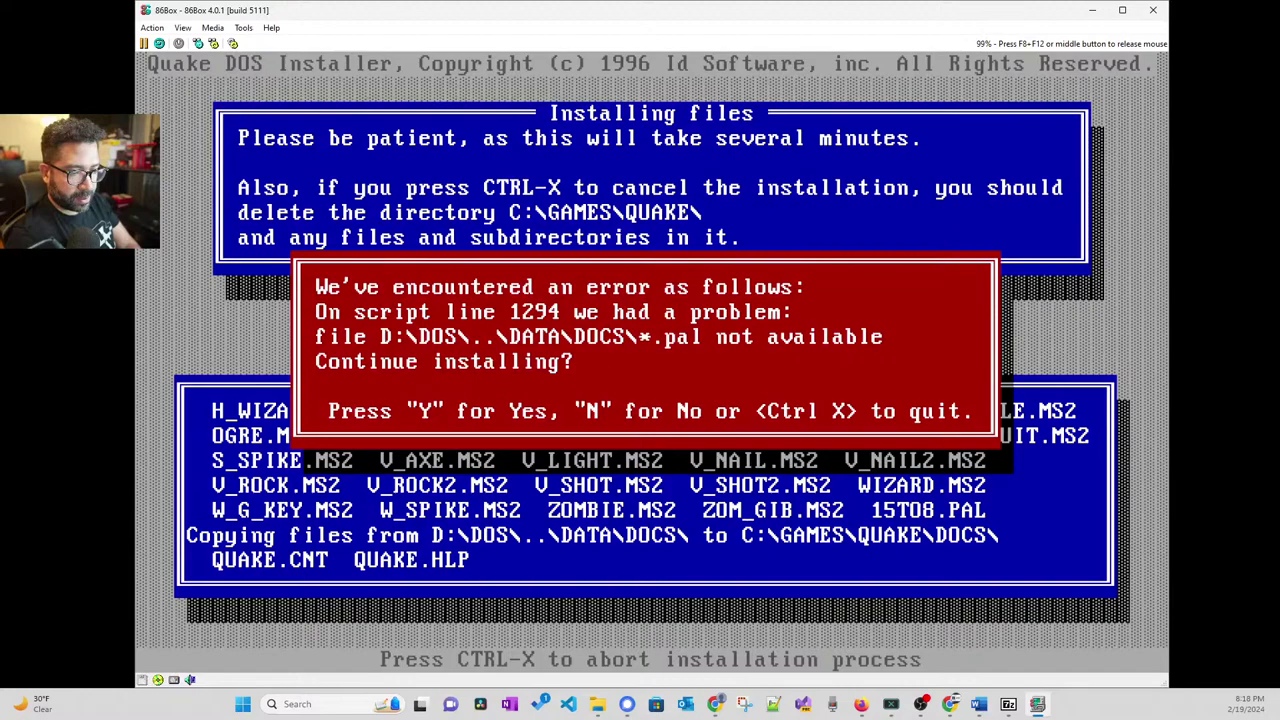
key(y)
key(y)
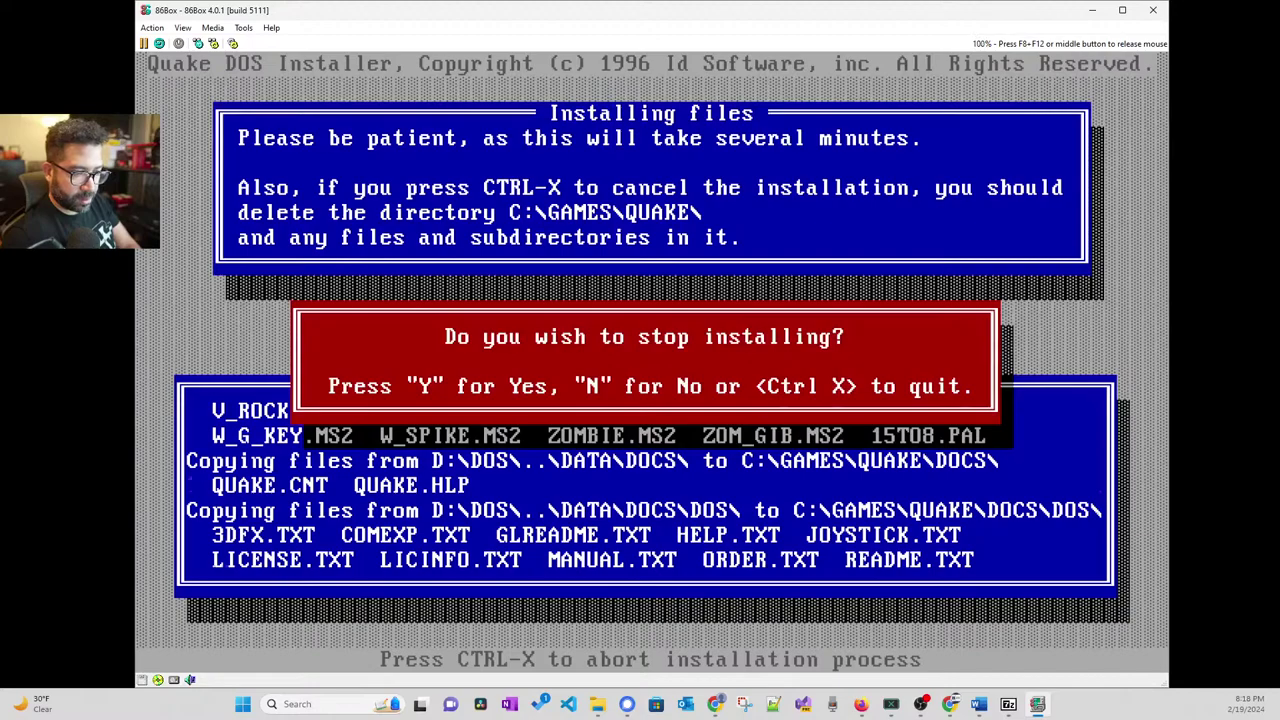
key(n)
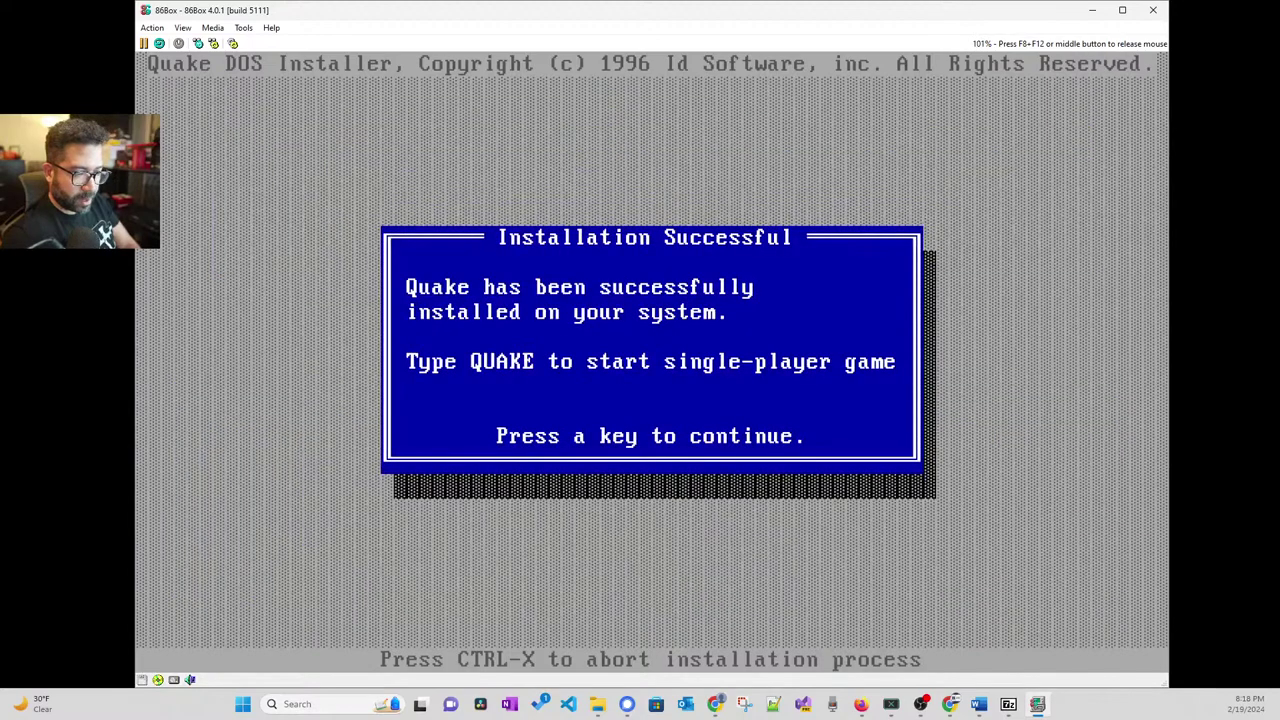
key(Return)
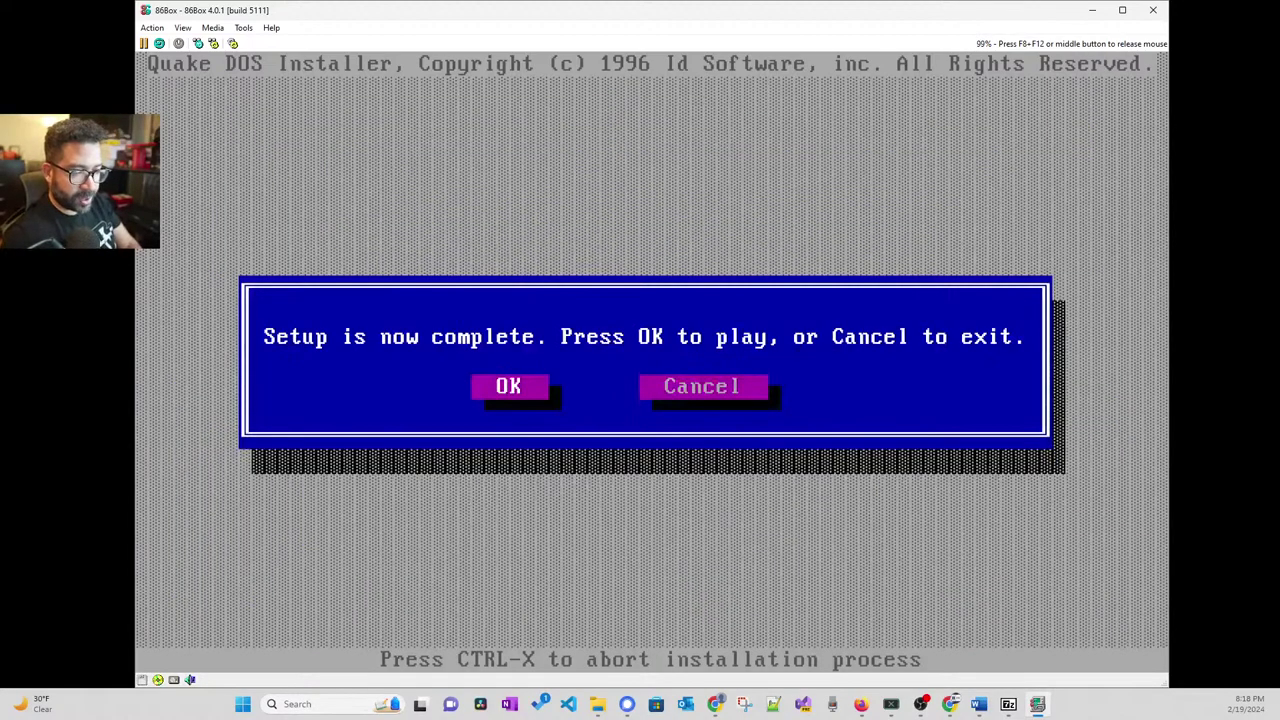
key(Return)
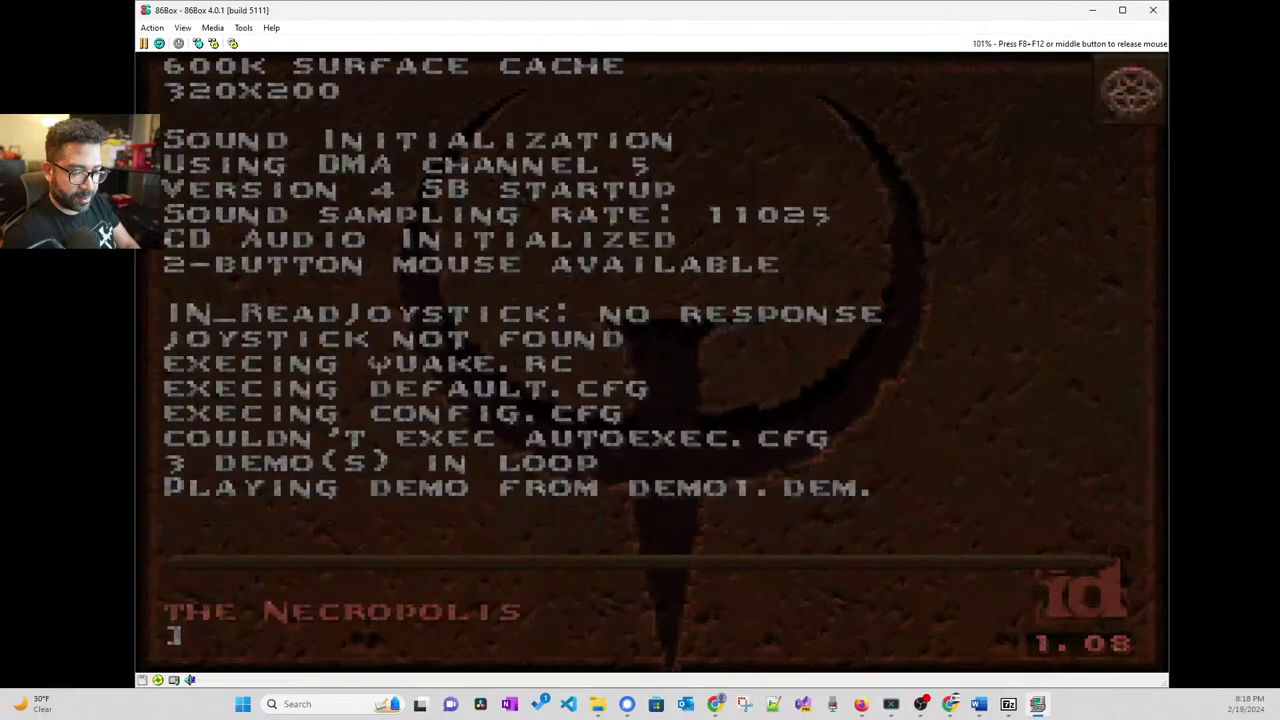
- Enable mouse look by entering +mlook in the Quake console, then close the console
key(F8+F12)
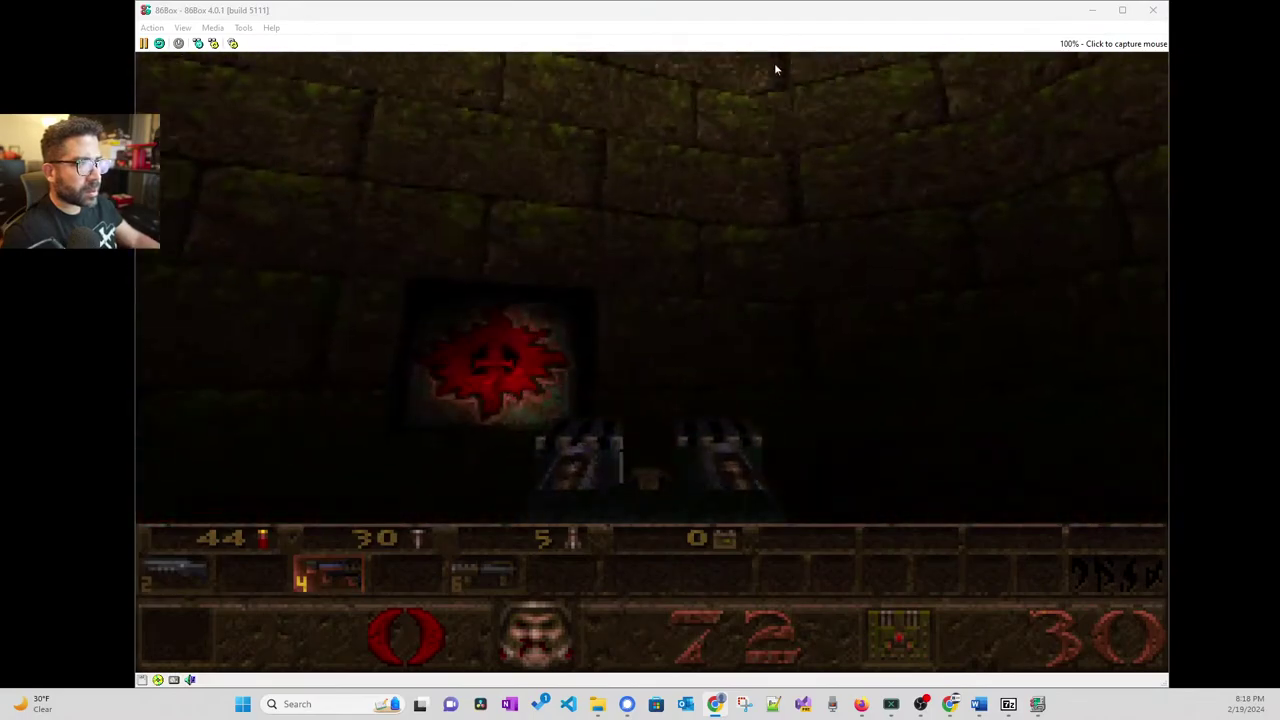
key(grave)
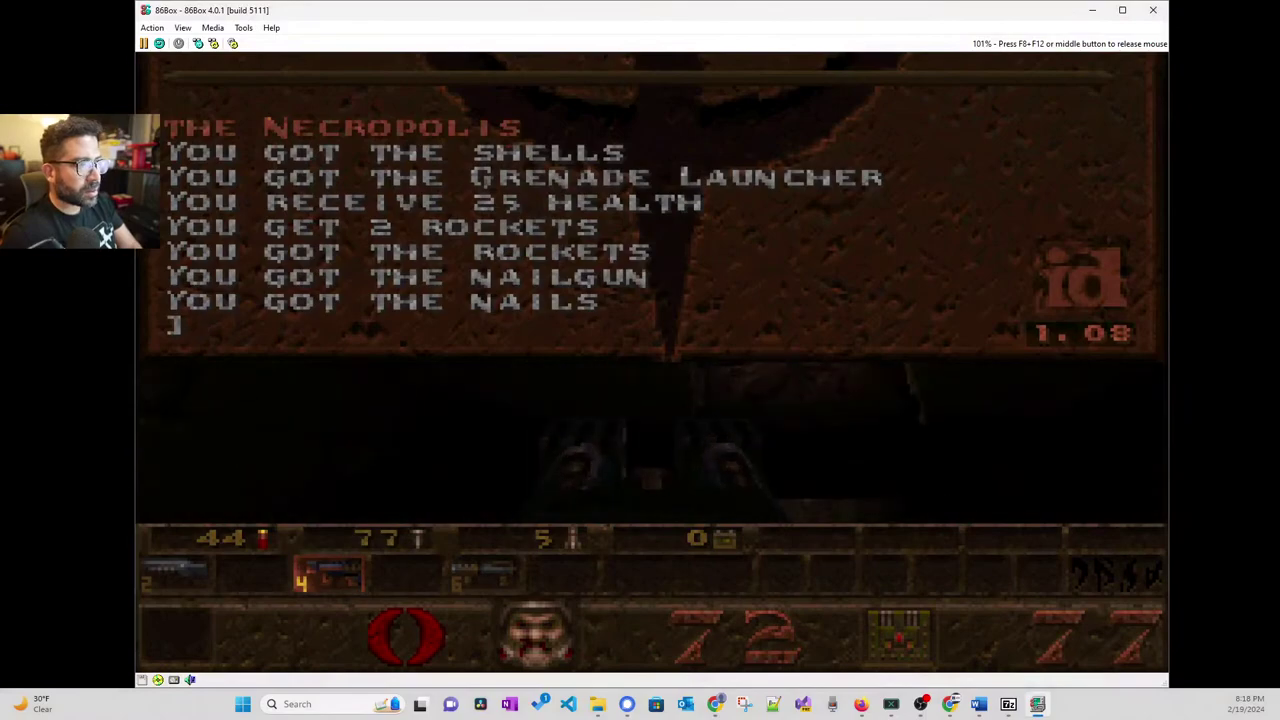
text(+mlook)
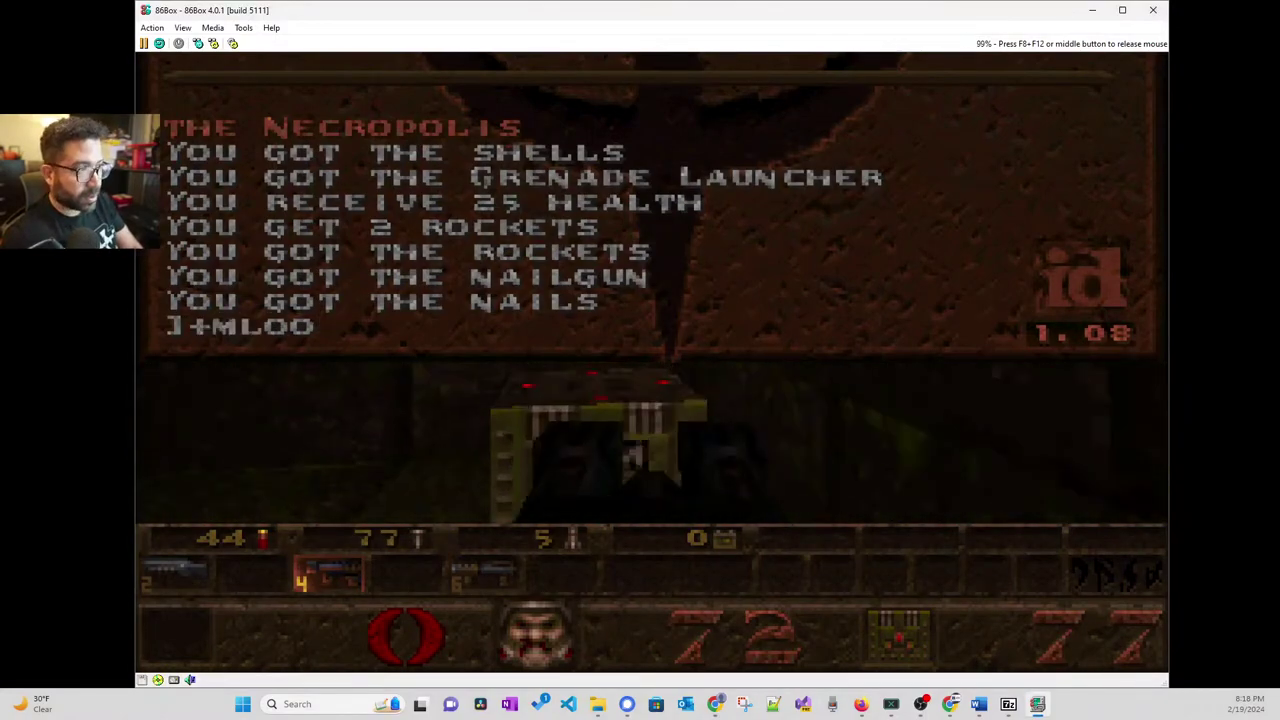
key(Return)
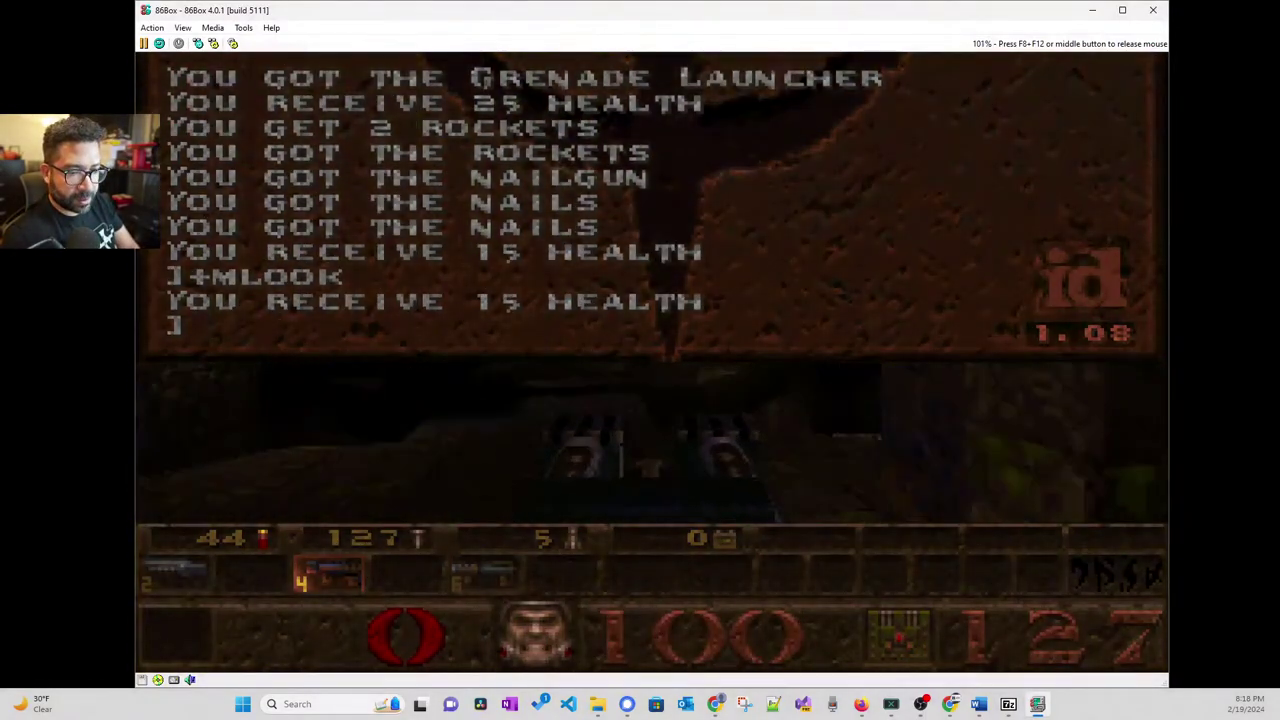
key(grave)
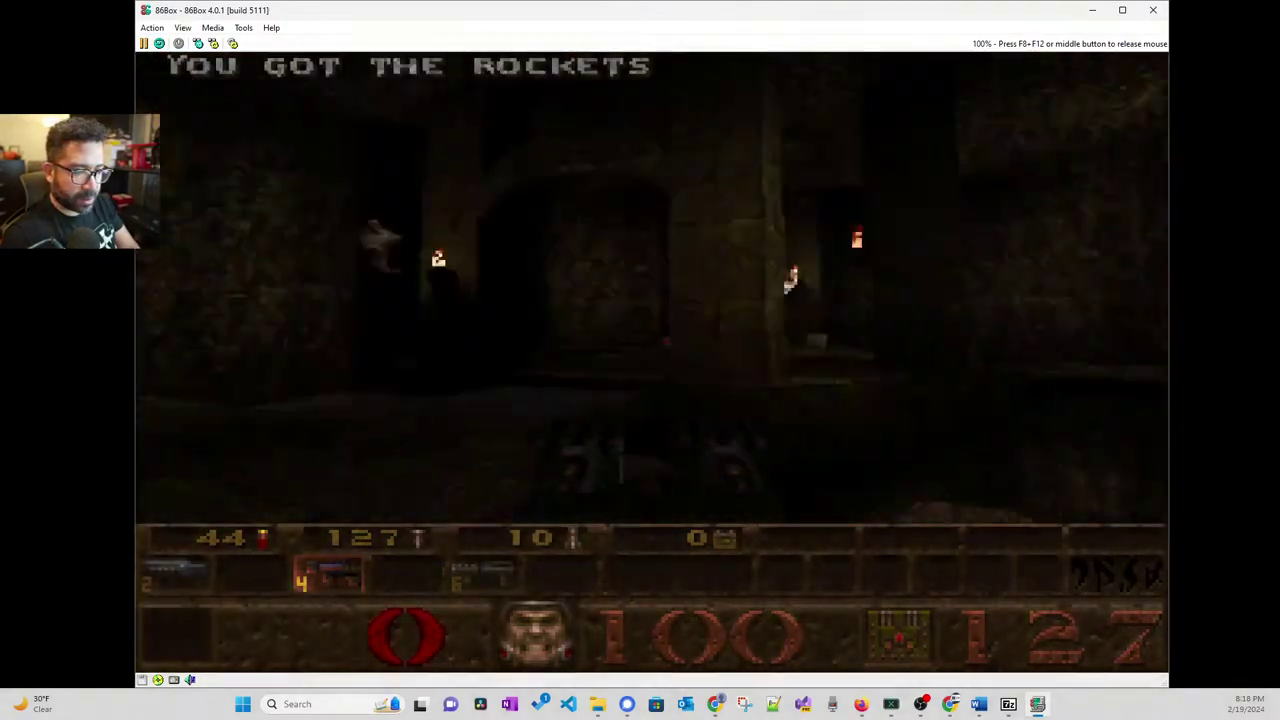
- Start a new game from the main menu's Single Player option
key(Escape)
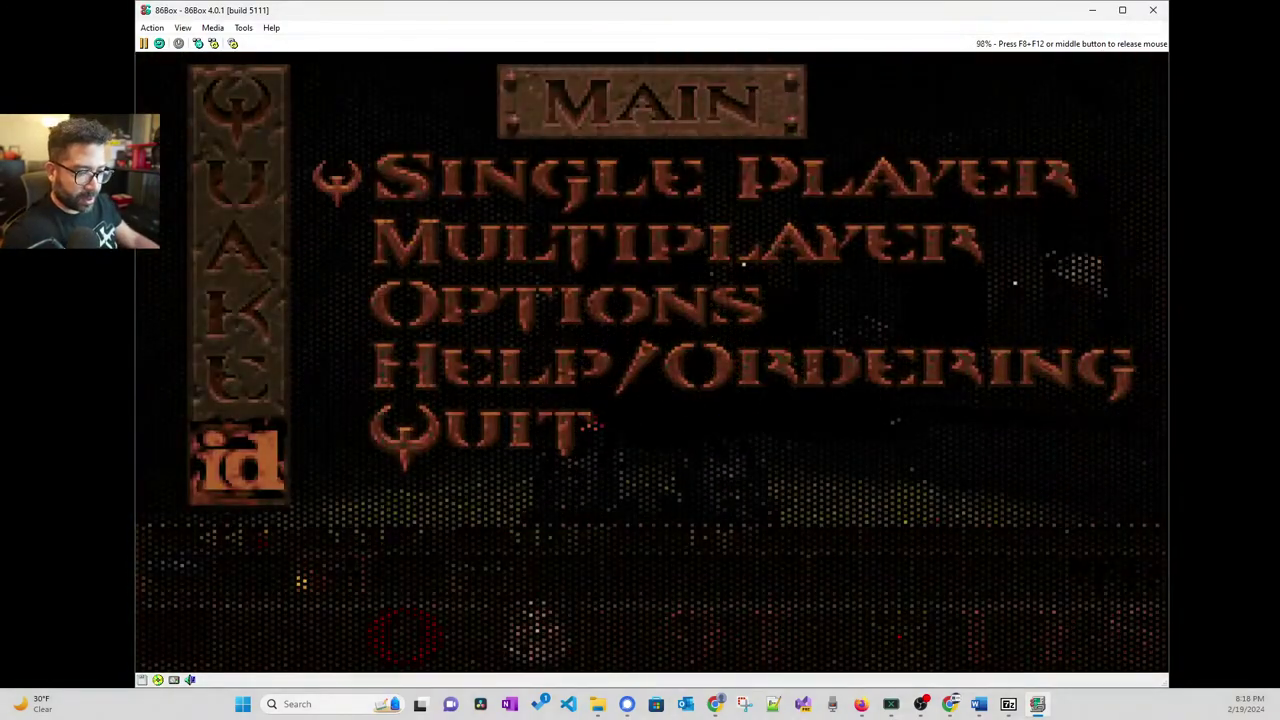
key(Return)
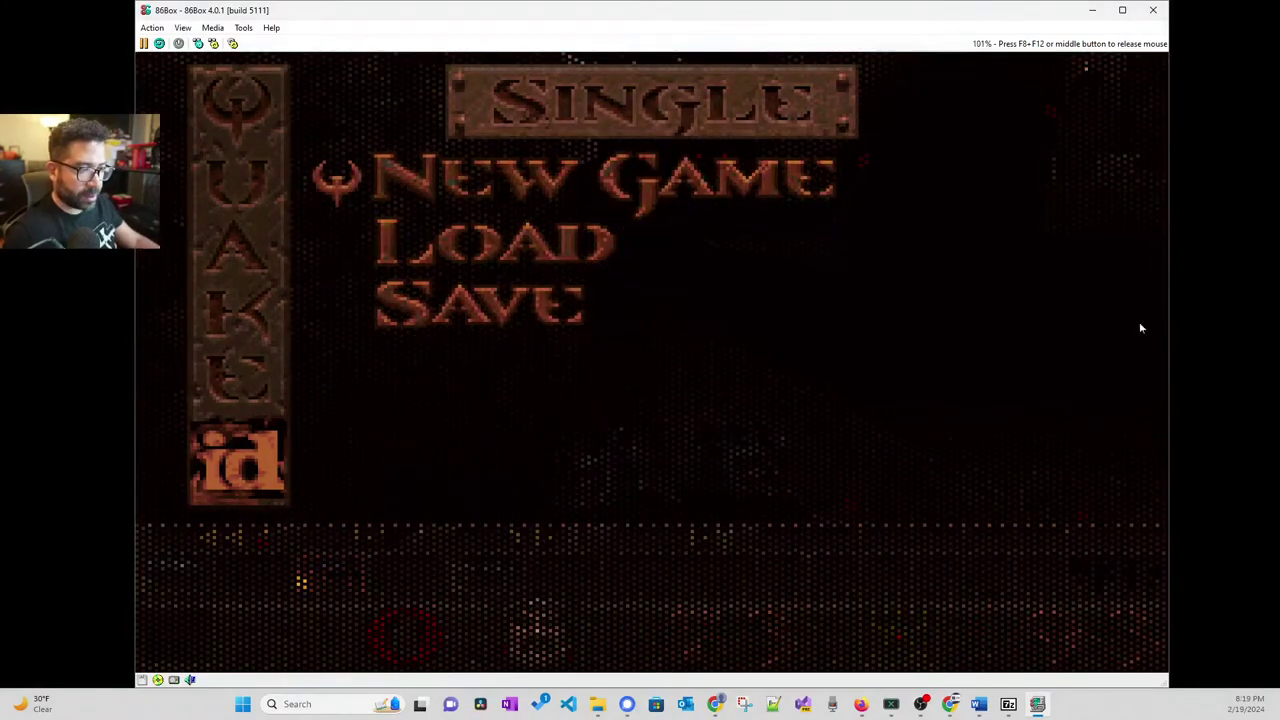
key(Return)
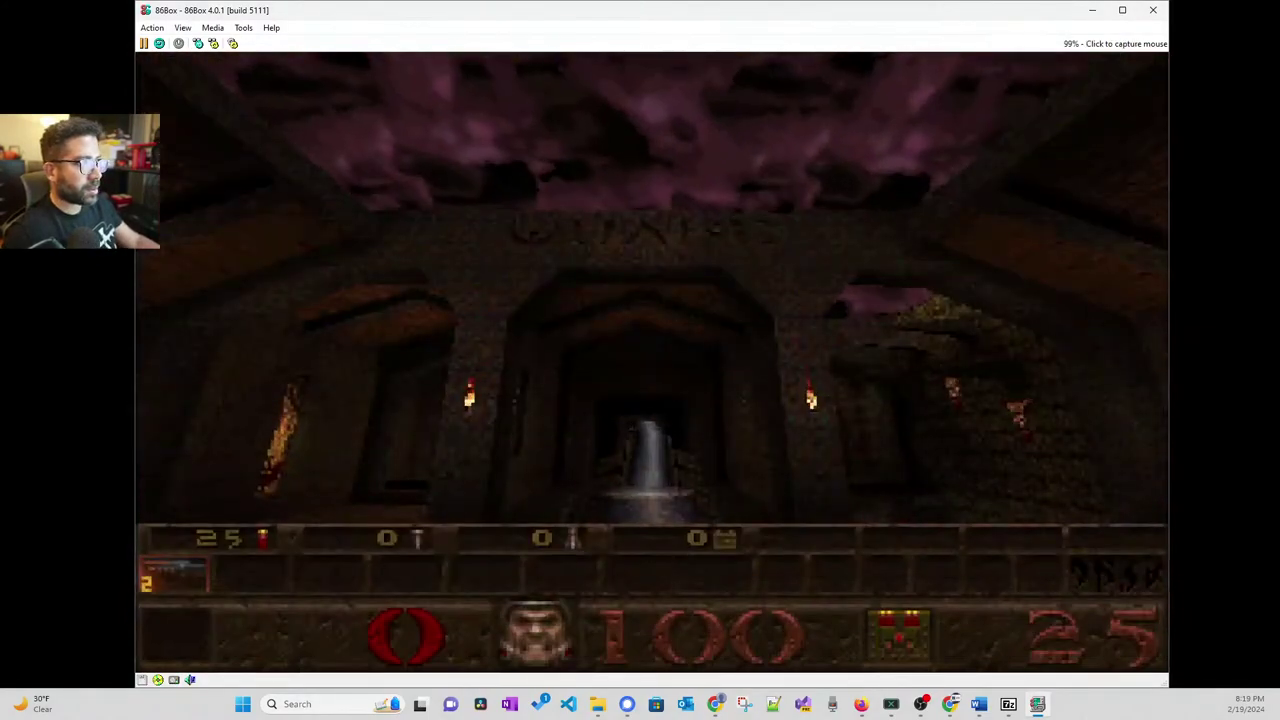
- Capture the mouse and walk down the start map's arched corridor to the Normal skill hall
click(634, 363)
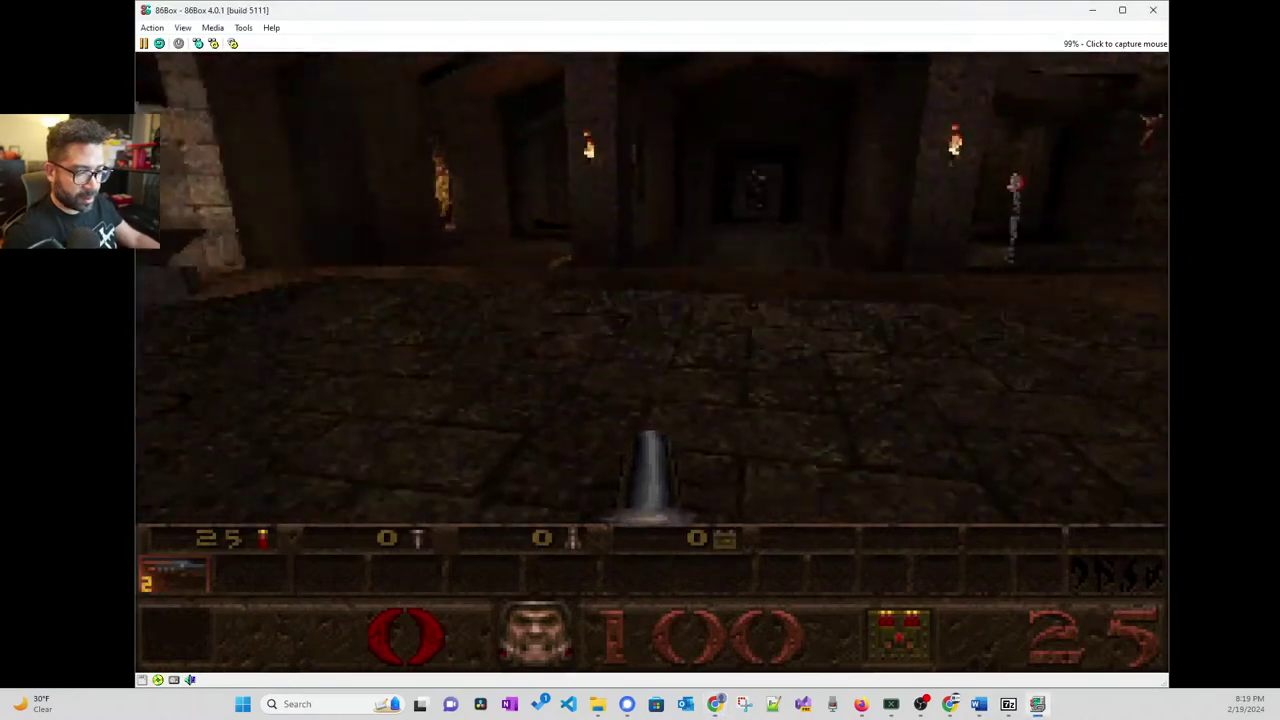
key(Up)
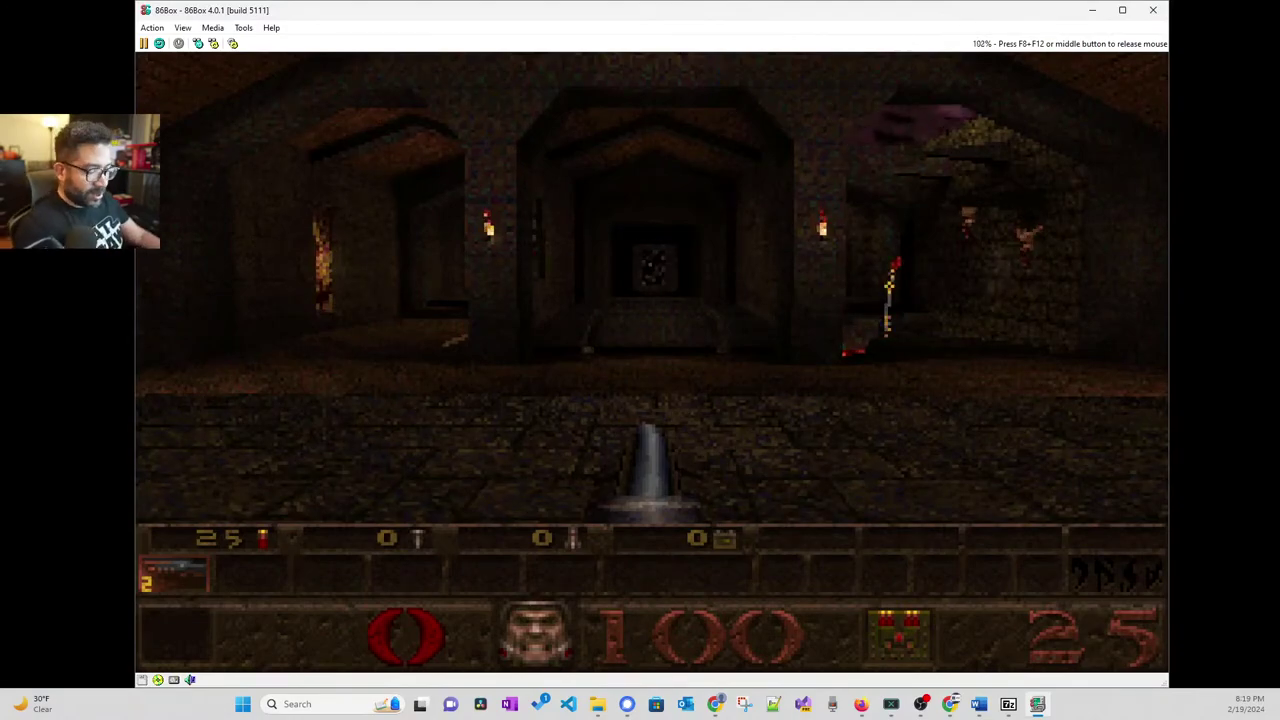
key(Up)
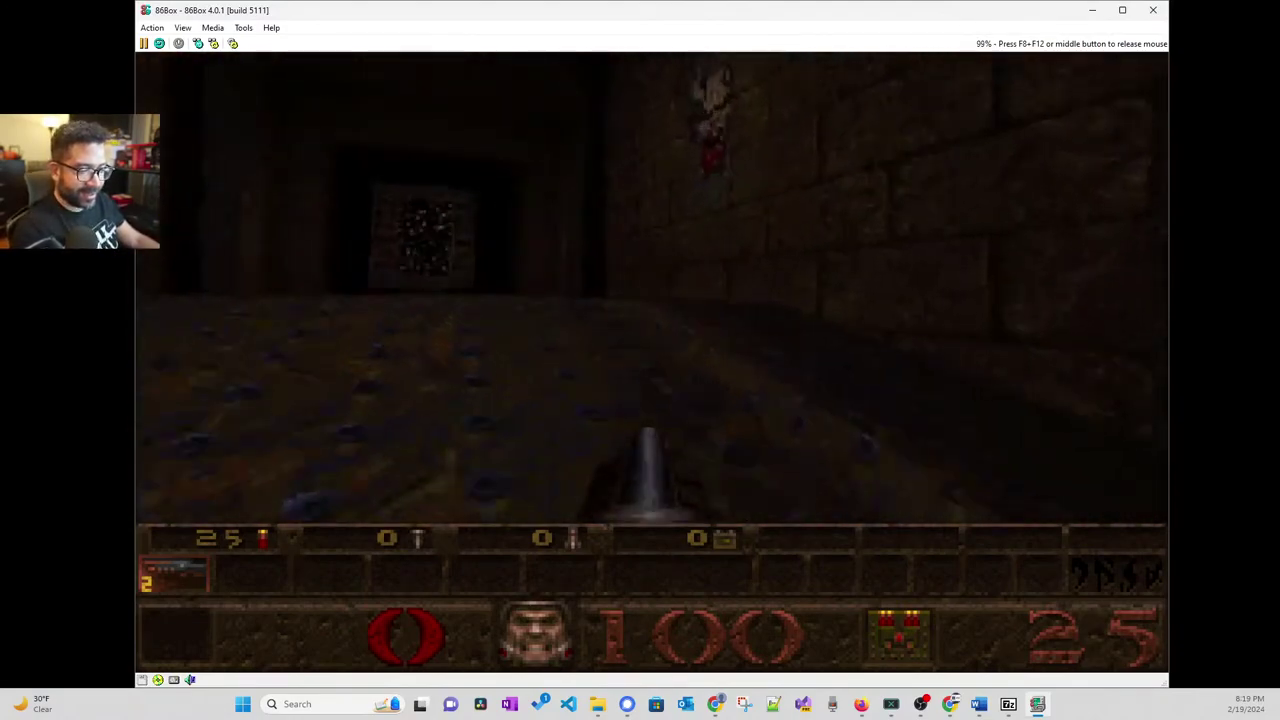
key(Left)
key(Up)
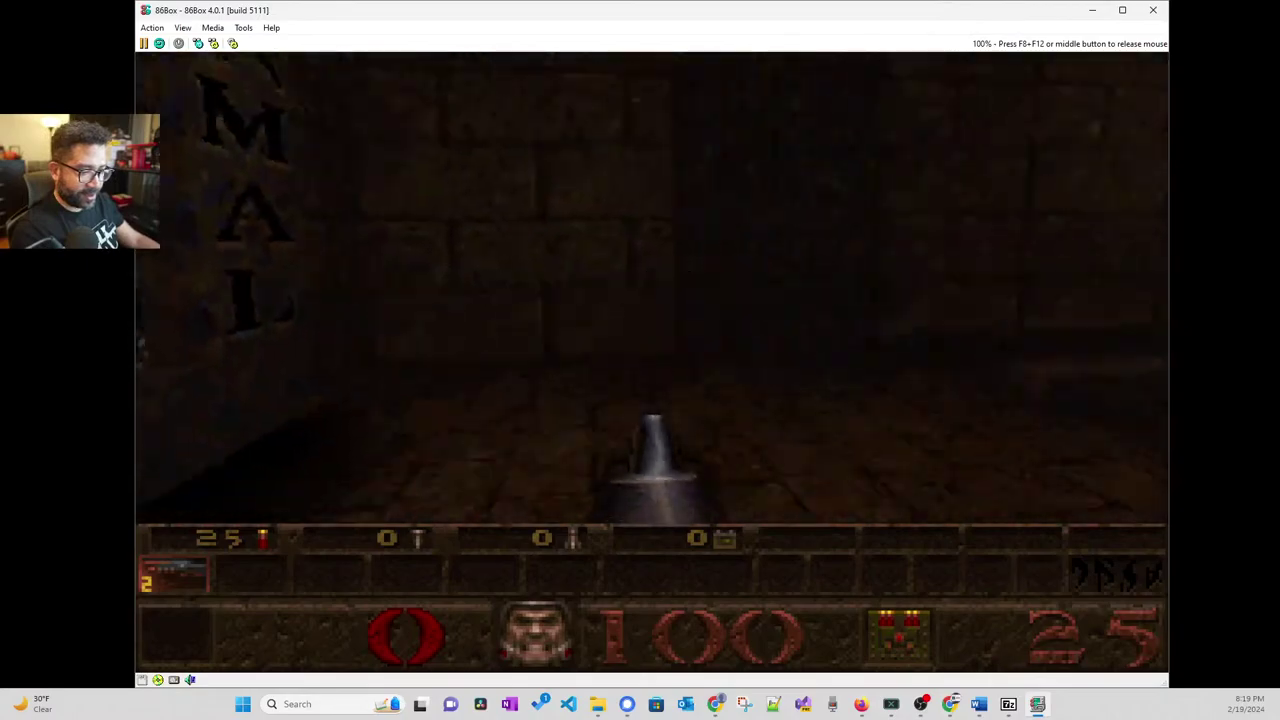
key(Left)
key(ctrl)
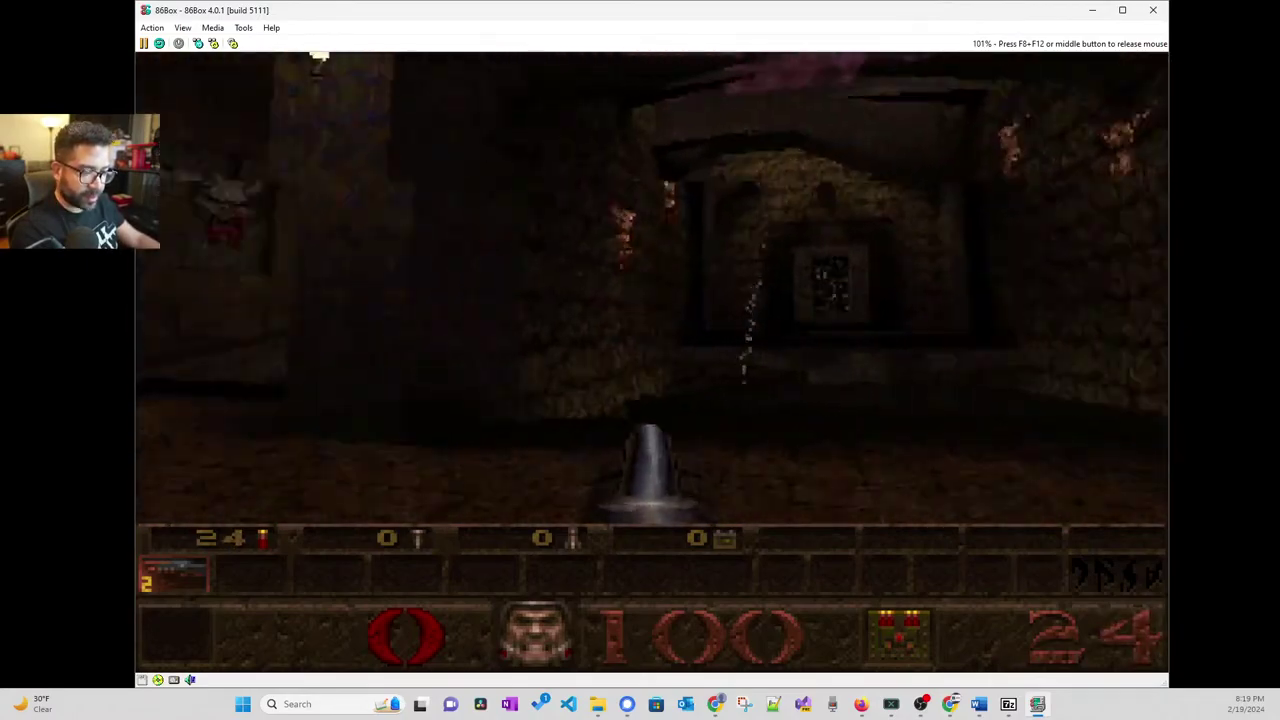
- Continue past the lava doorway and Hard skill hall, then enter the Episode 4 teleporter
key(Up)
key(ctrl)
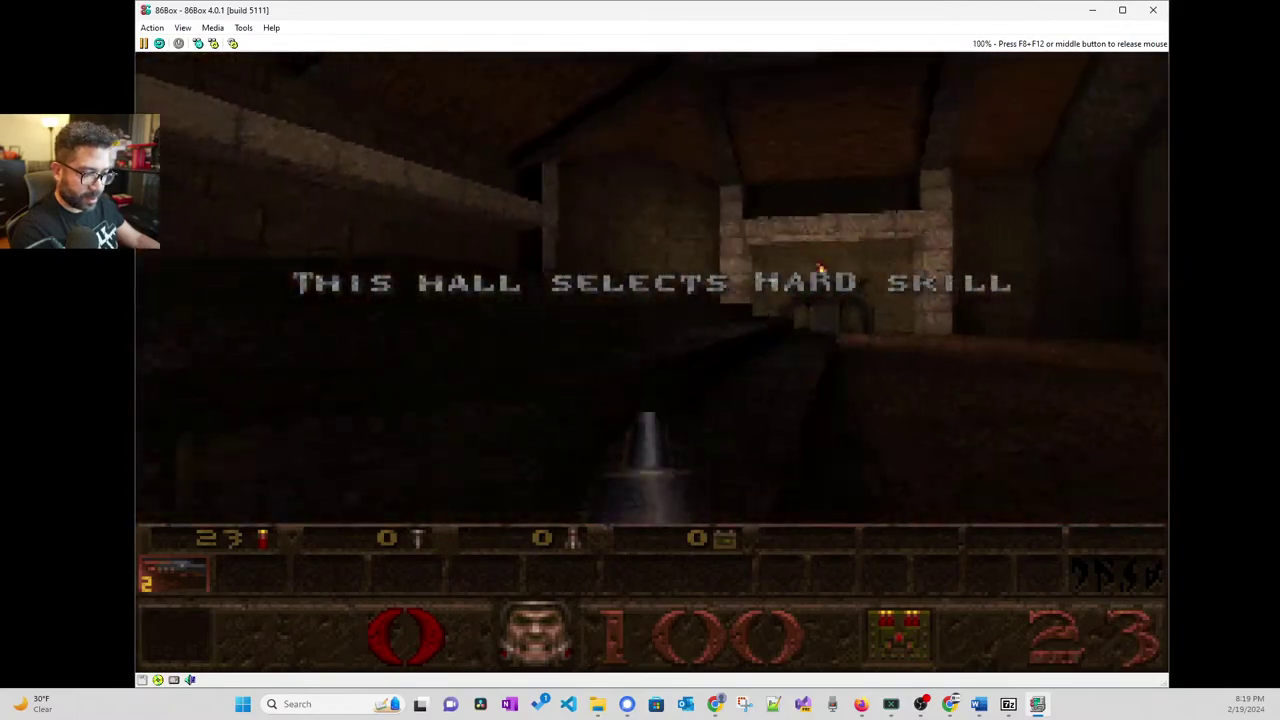
key(Up)
key(ctrl)
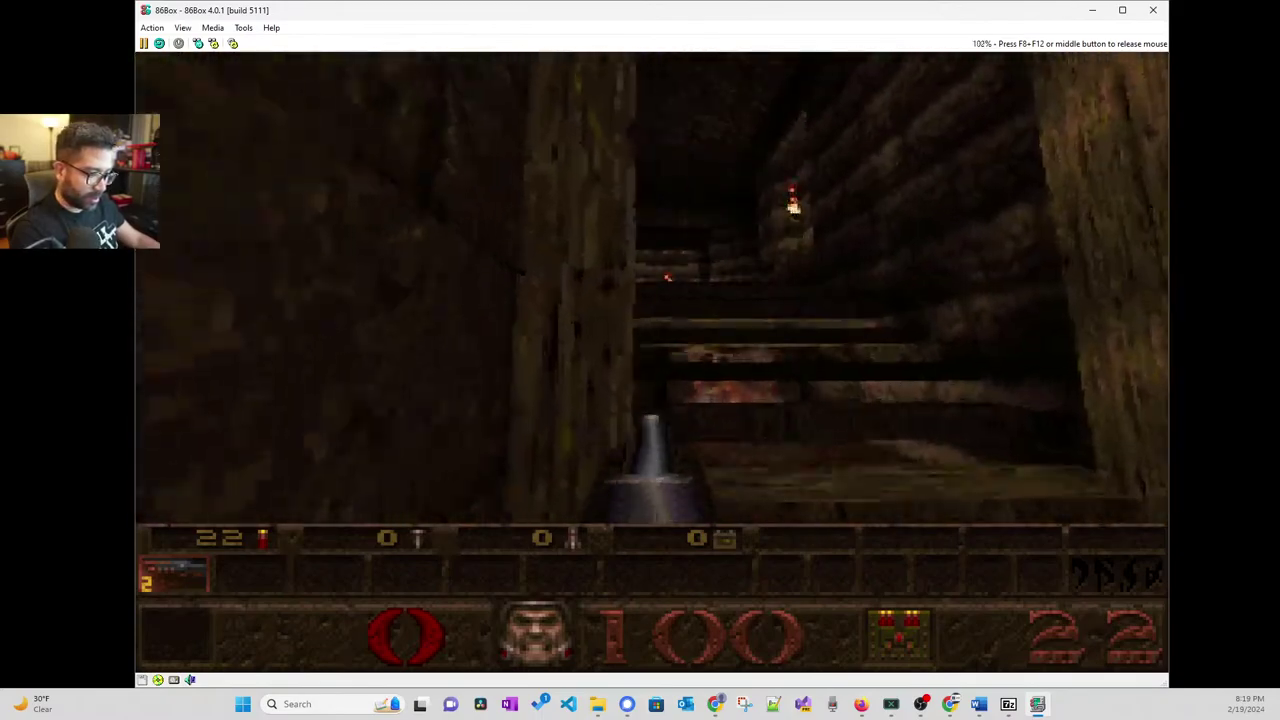
key(Up)
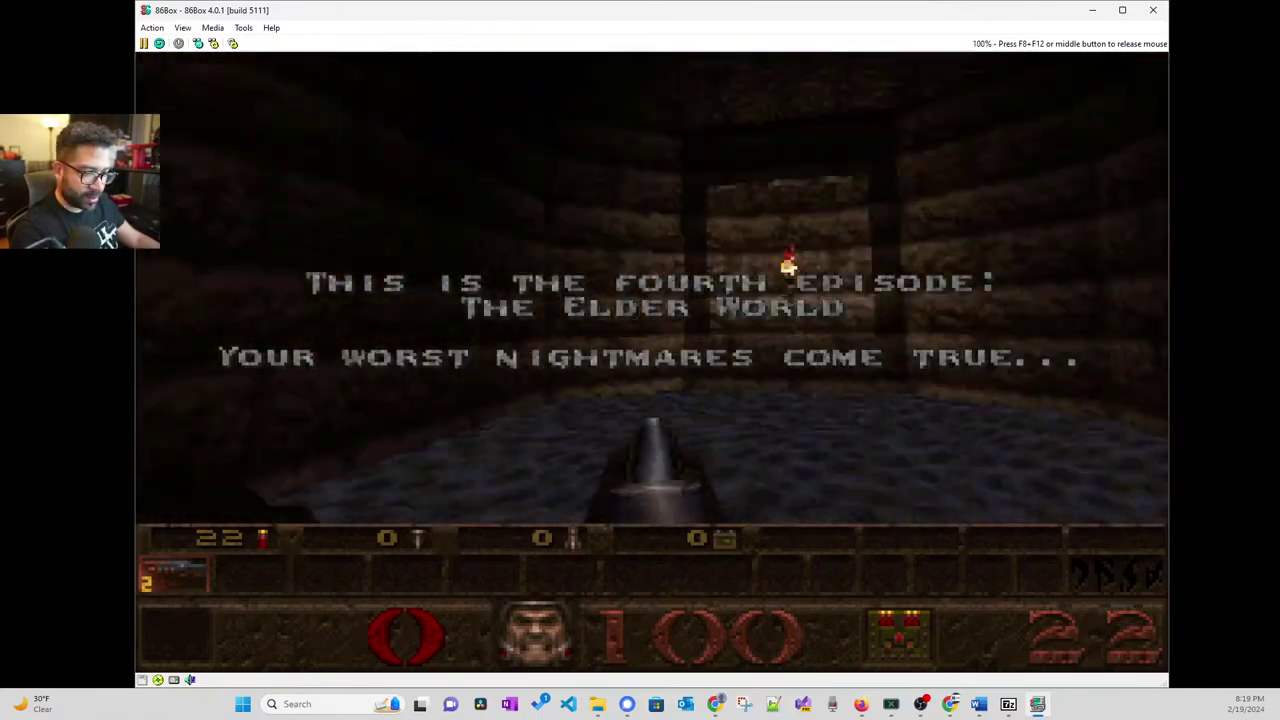
key(Up)
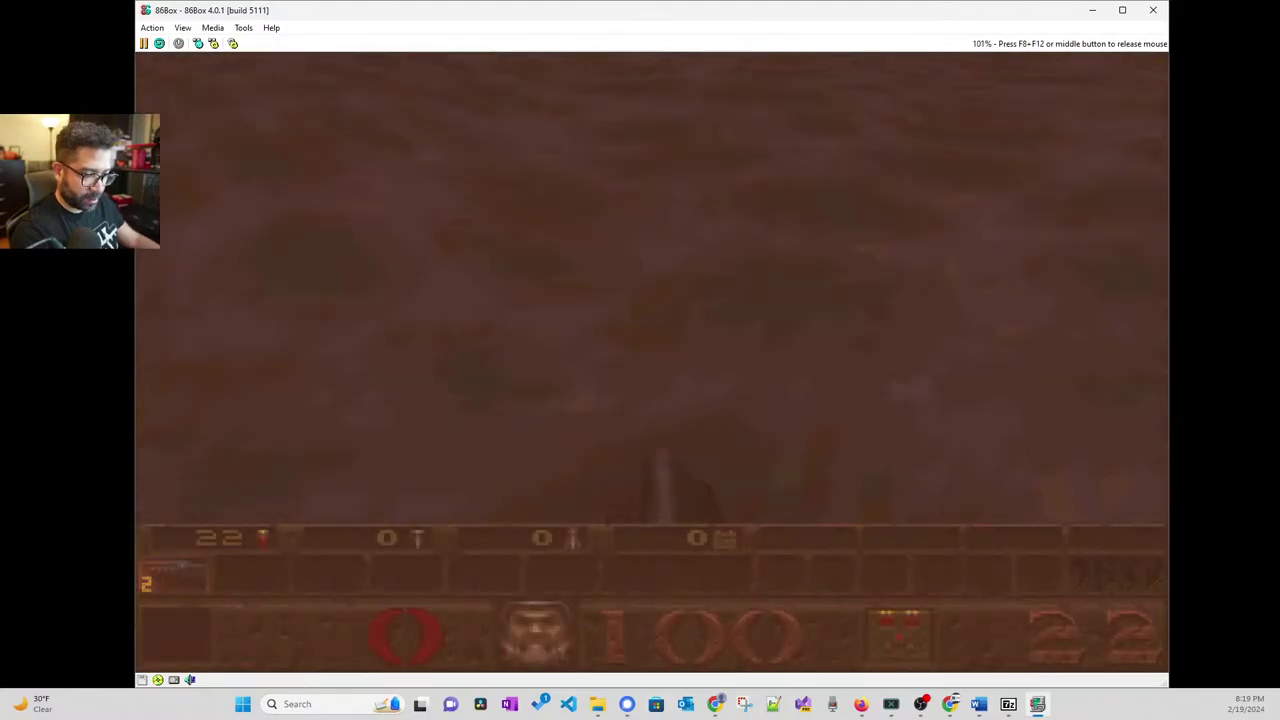
key(Up)
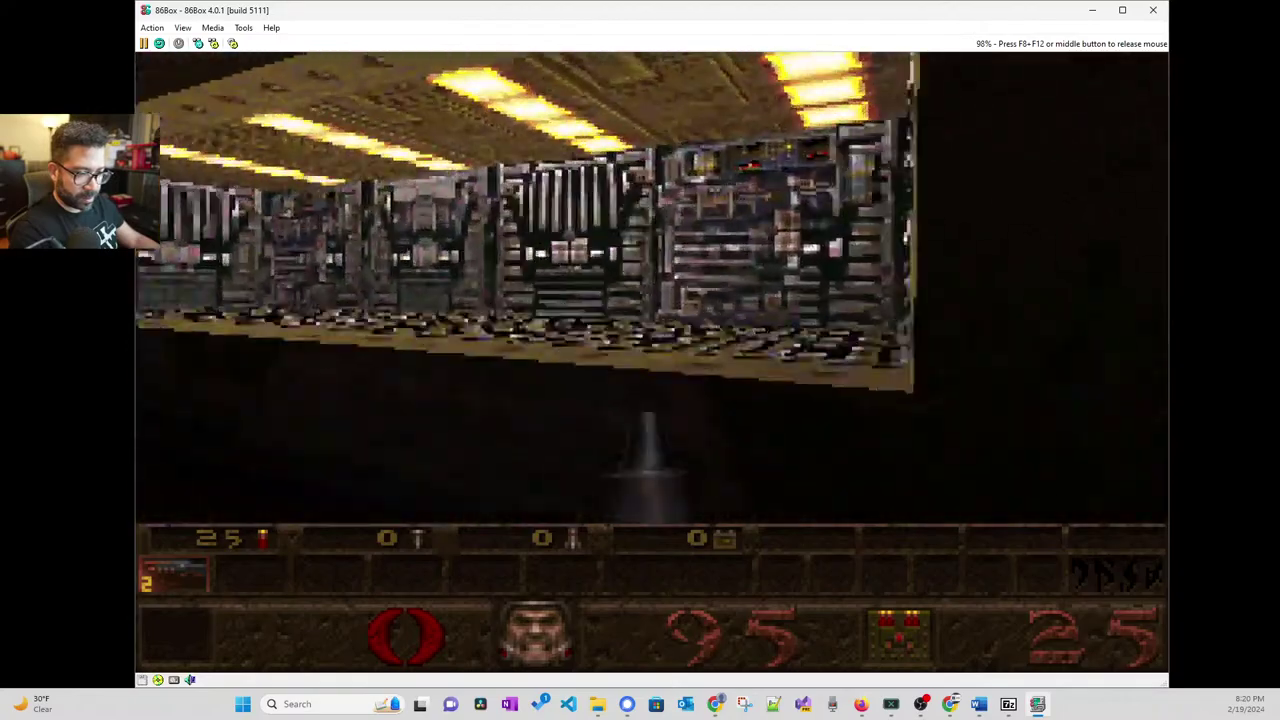
- Fire at the walls and pick up the shells and green armor, reaching 41 shells and 100 armor
key(ctrl)
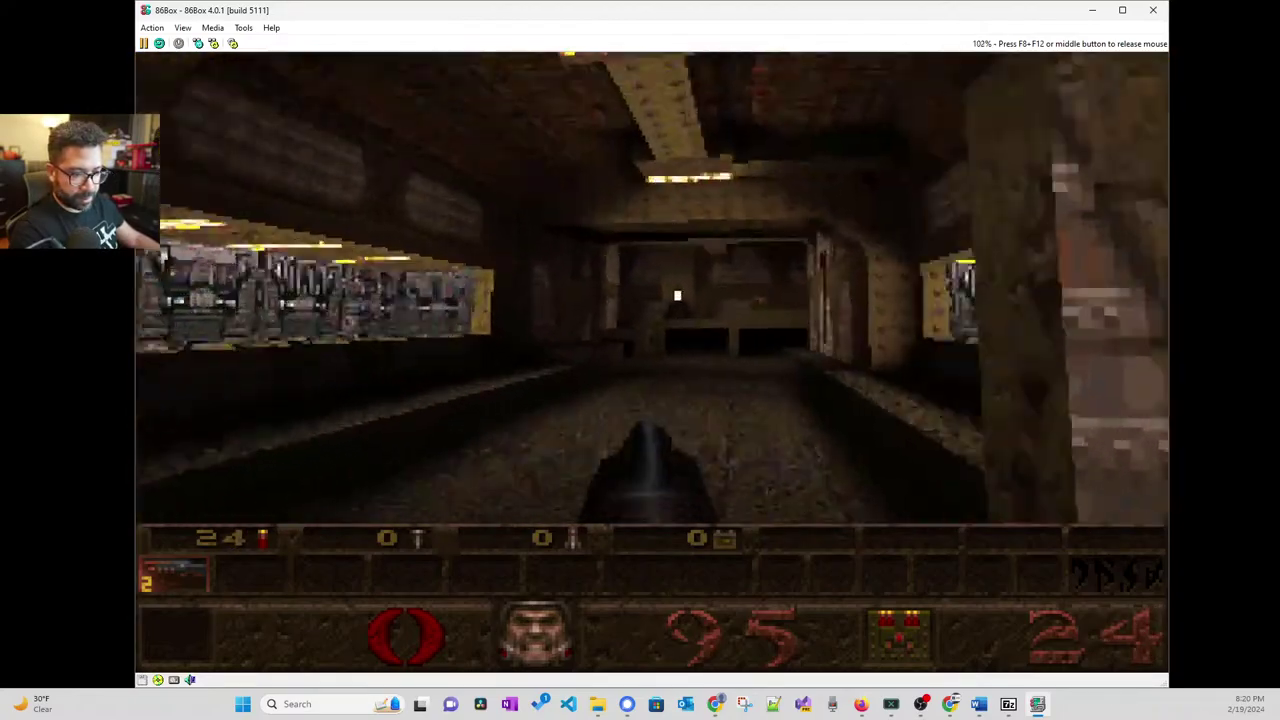
key(ctrl)
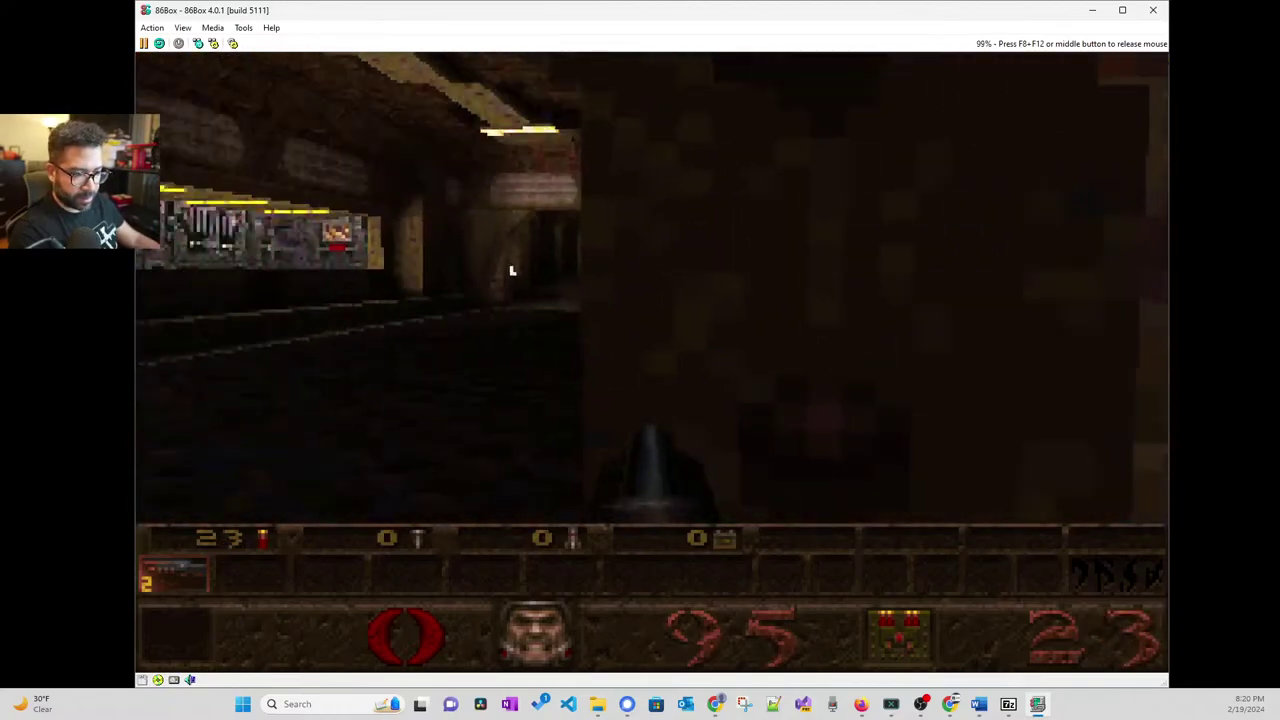
key(ctrl)
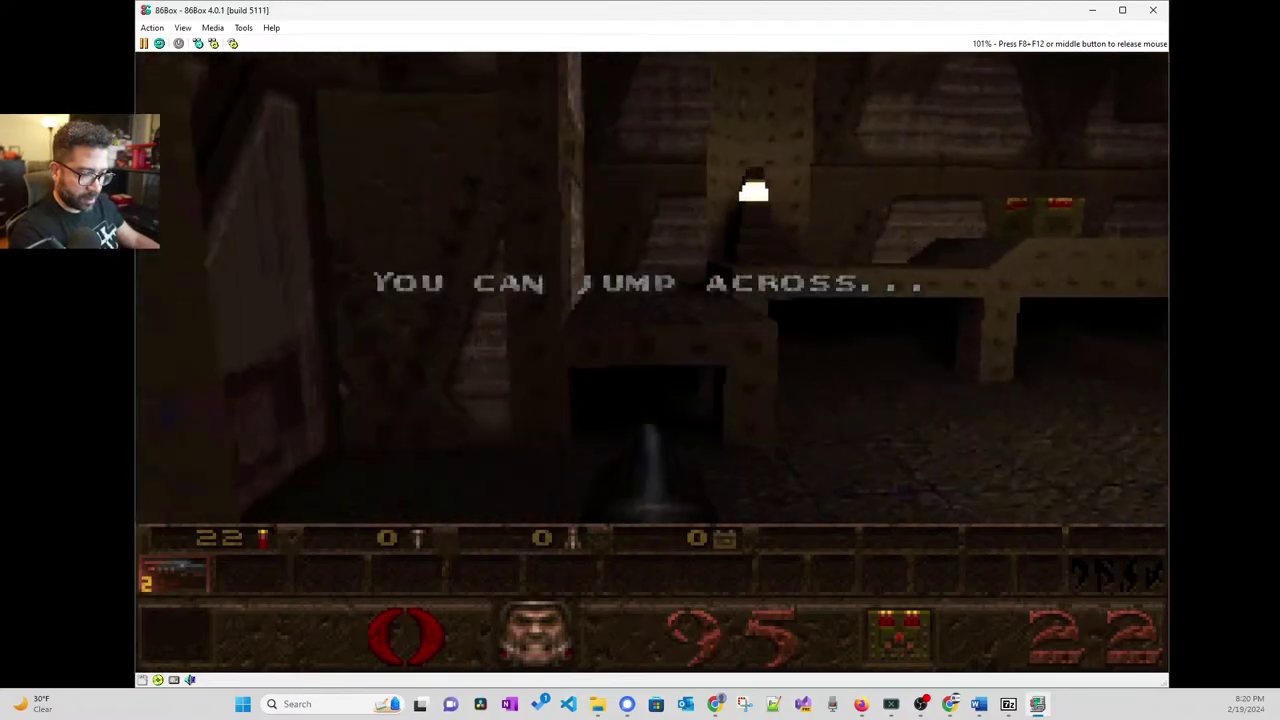
key(Up)
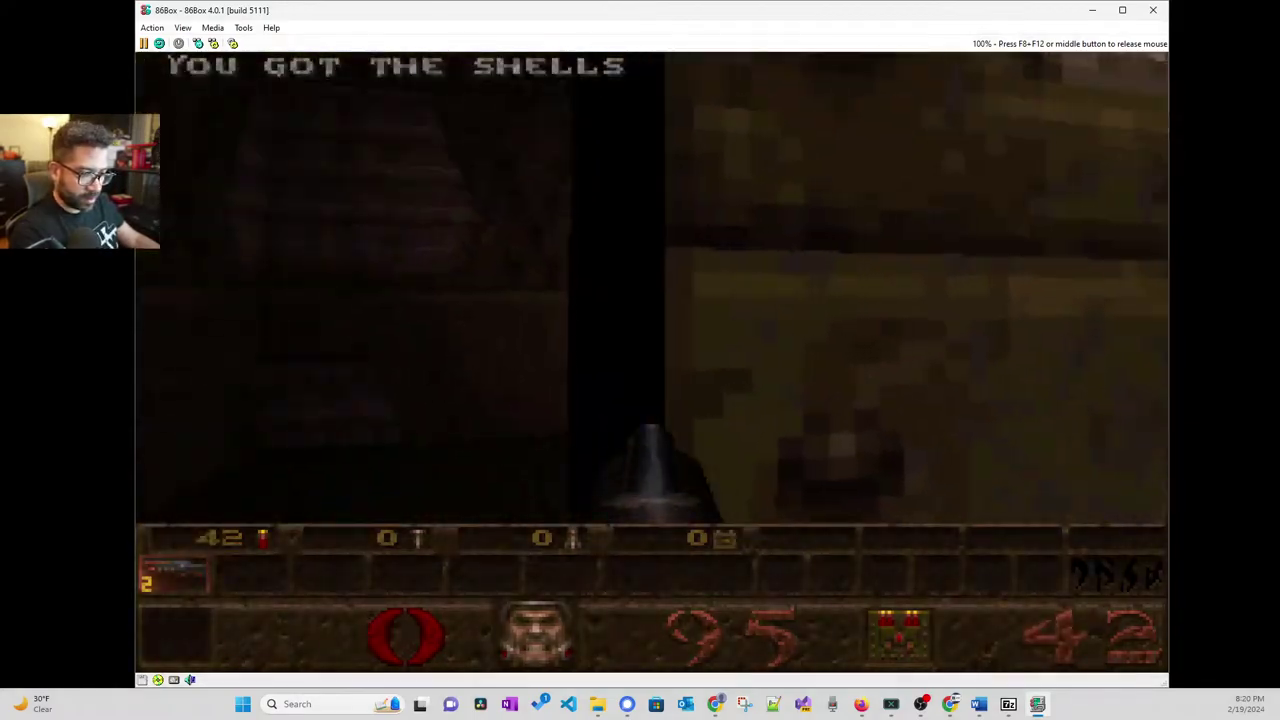
key(ctrl)
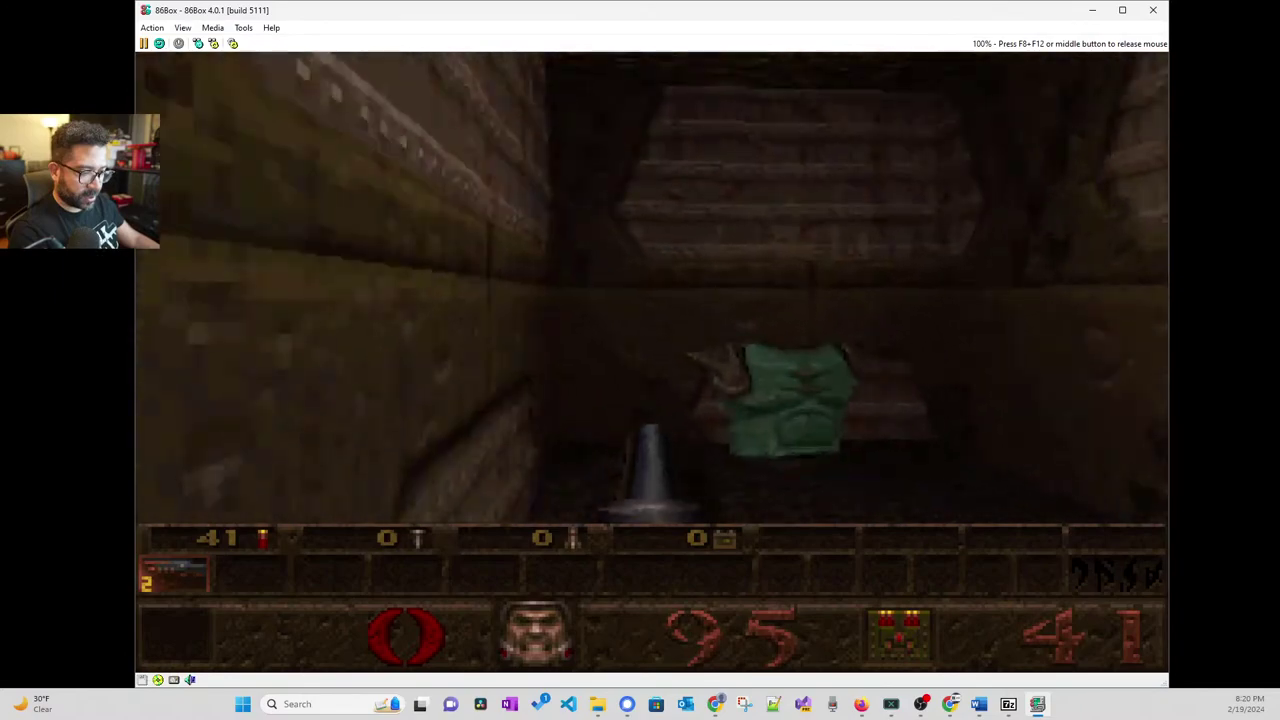
key(Up)
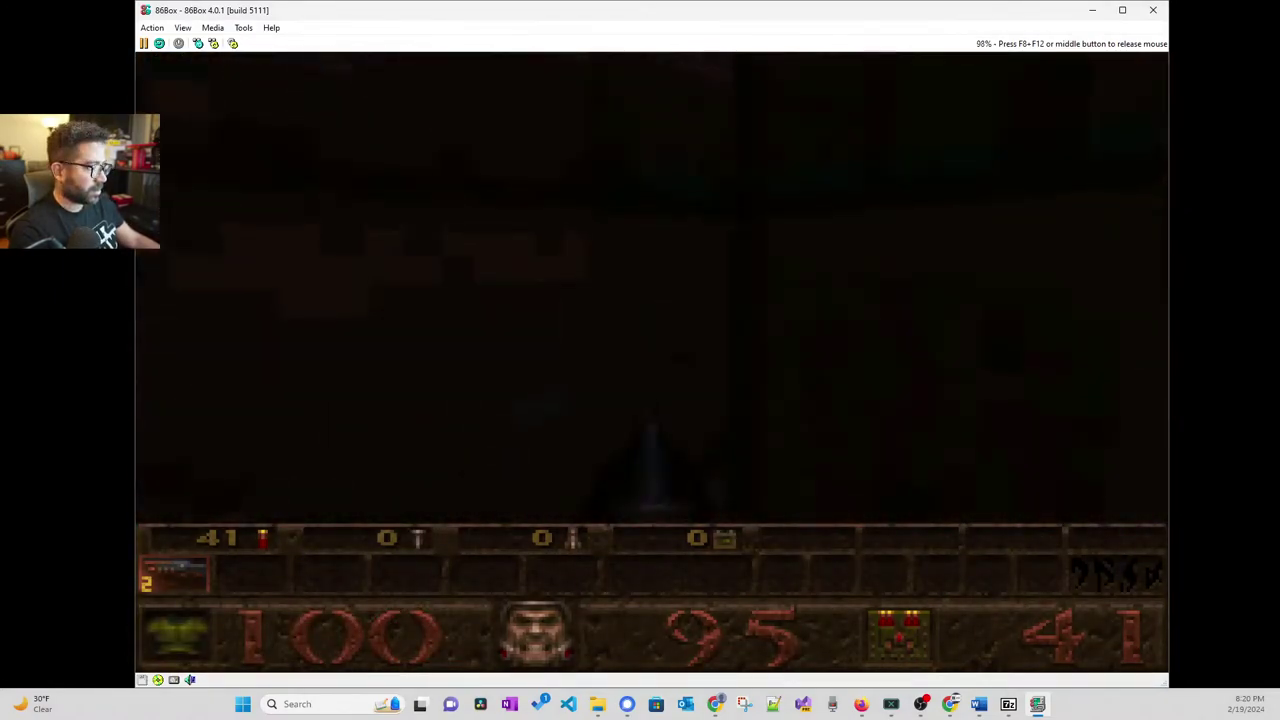
- Walk through the dark corridor and bring up Quake's main menu
key(Up)
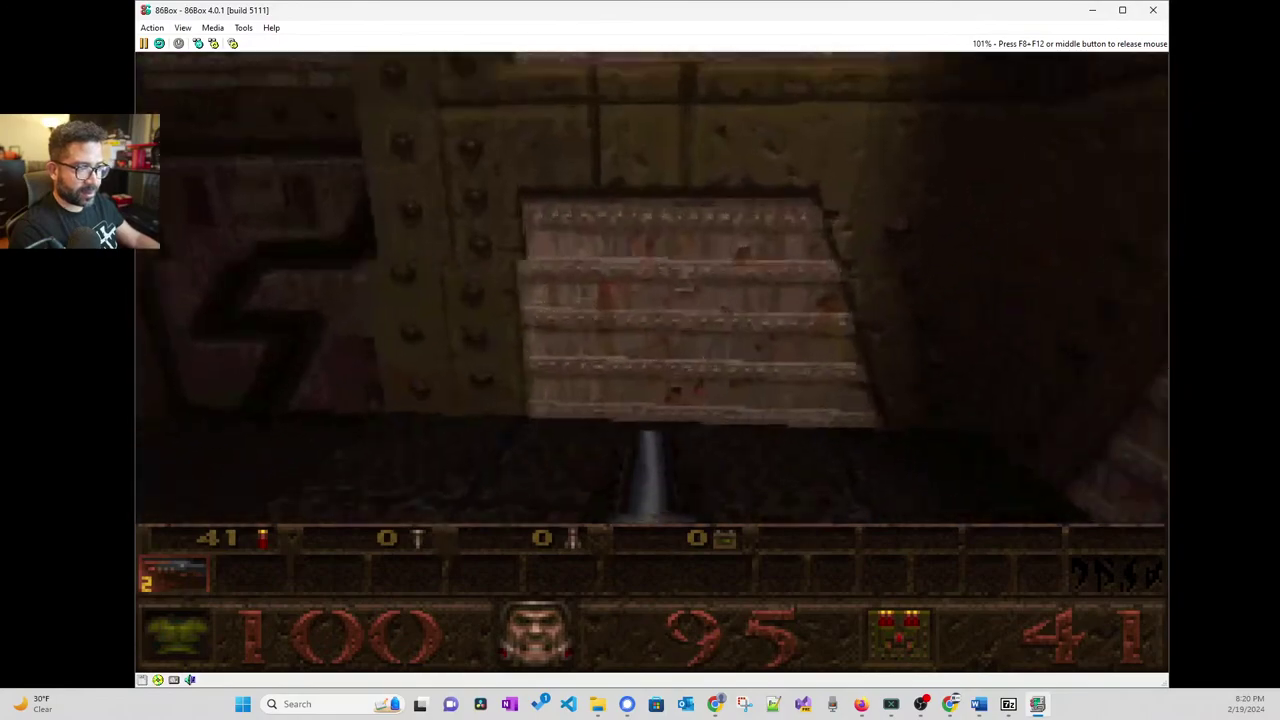
key(Left)
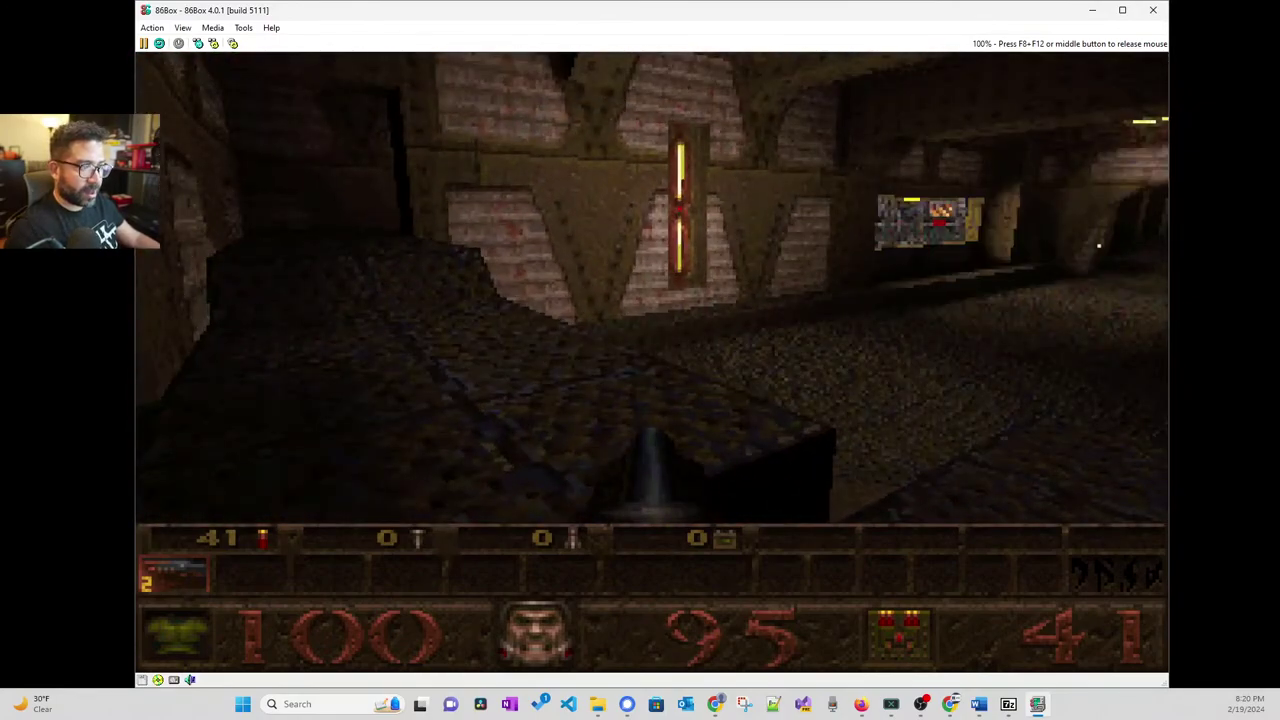
key(Escape)
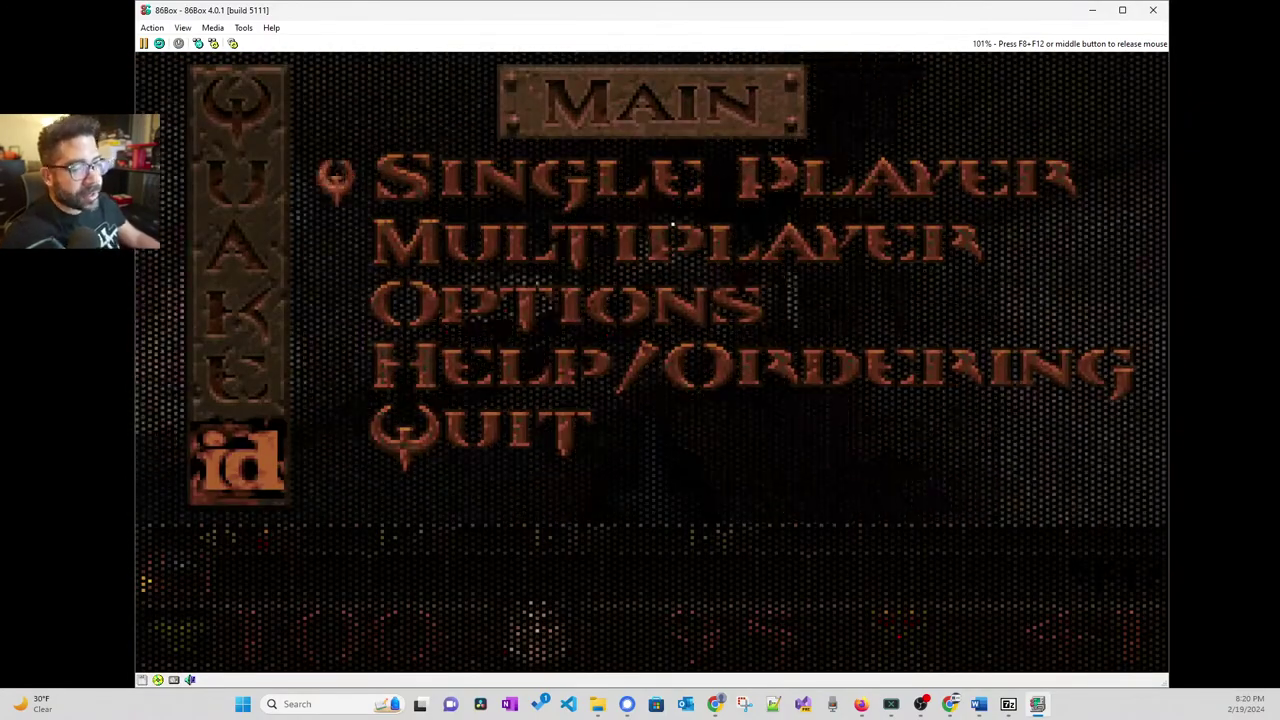
- Choose Quit from Quake's main menu and confirm with Y
key(Down)
key(Down)
key(Down)
key(Down)
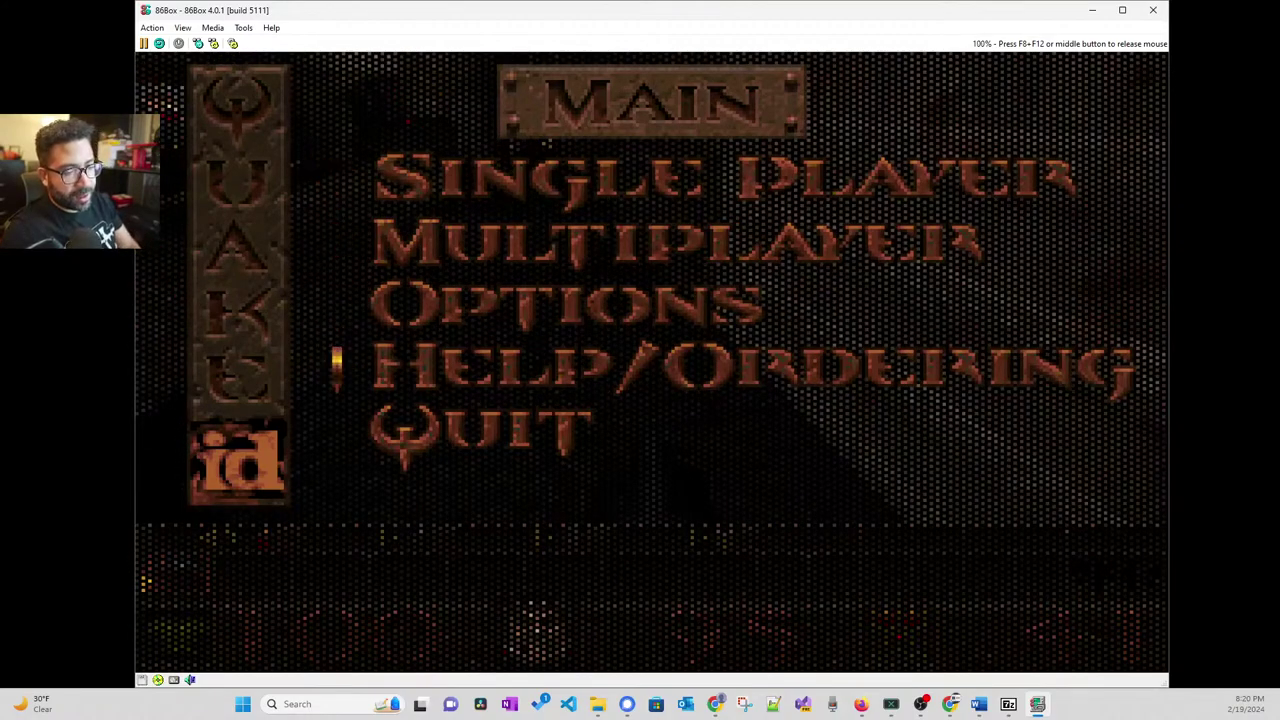
key(Return)
key(y)
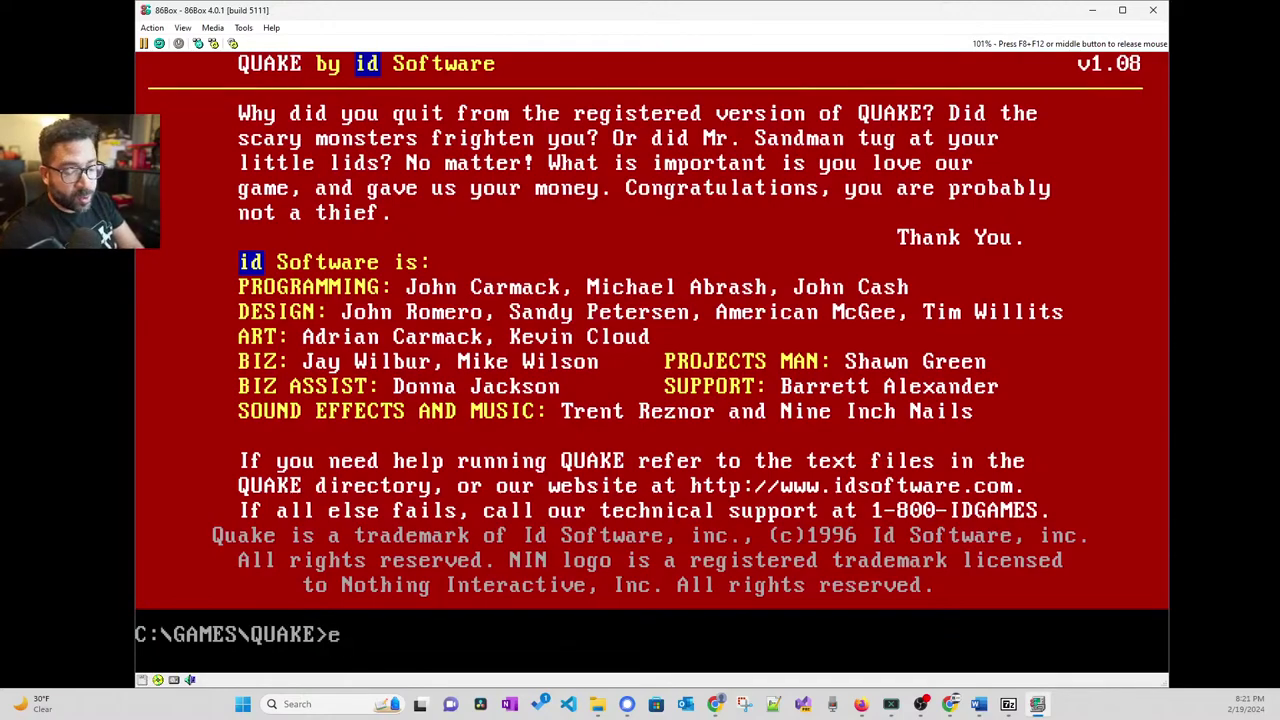
- Erase the typed 'exit' and stray 'x' to leave an empty C:\GAMES\QUAKE> prompt, then recapture the mouse
text(ex)
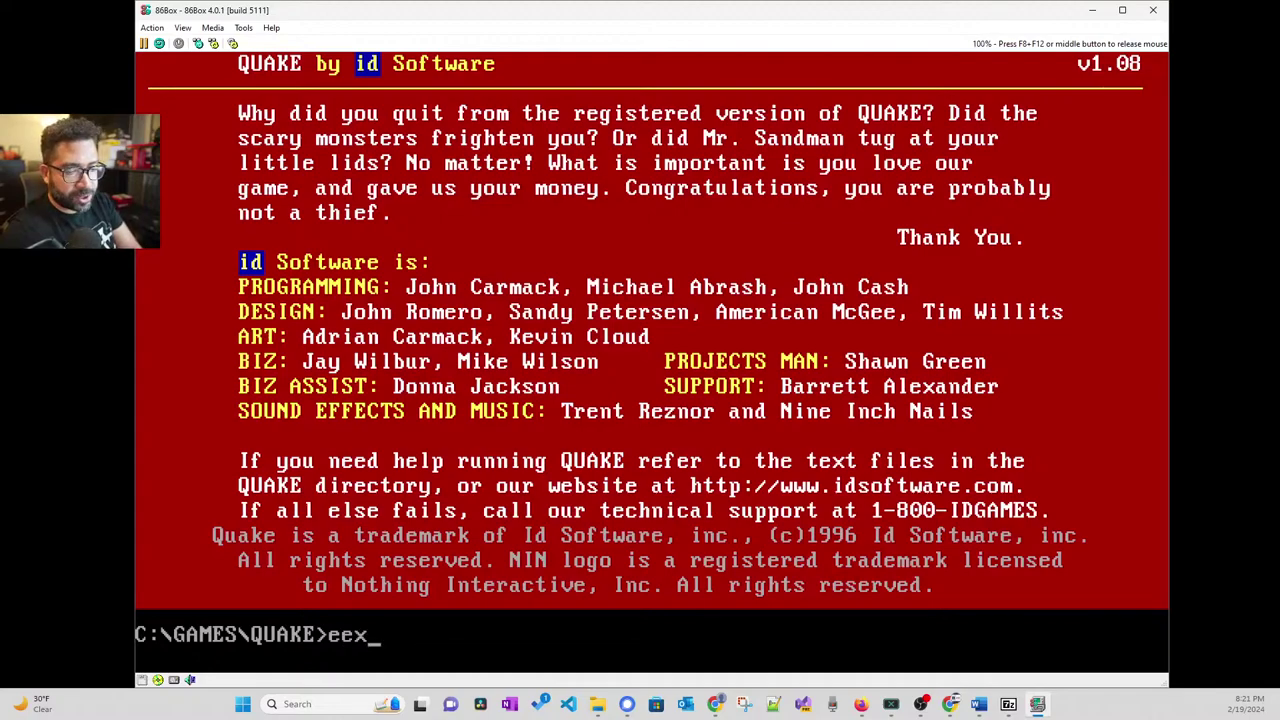
key(BackSpace)
key(BackSpace)
text(xit)
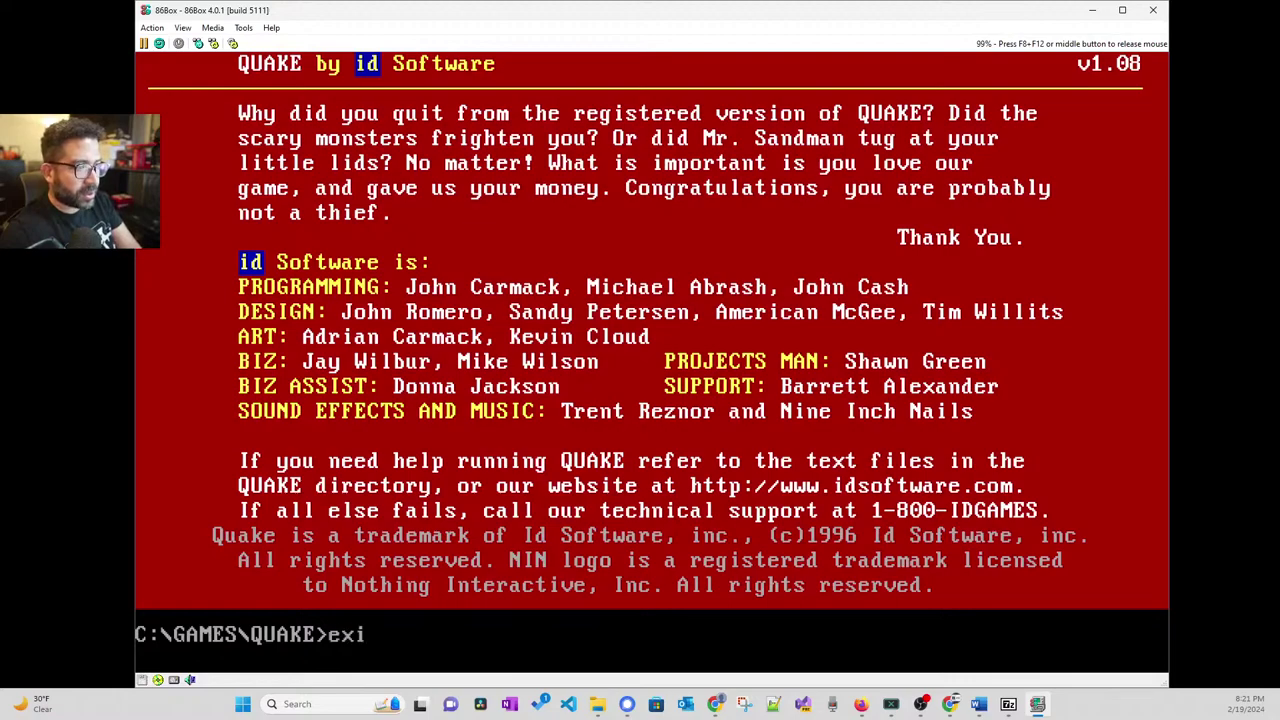
key(BackSpace)
key(BackSpace)
key(BackSpace)
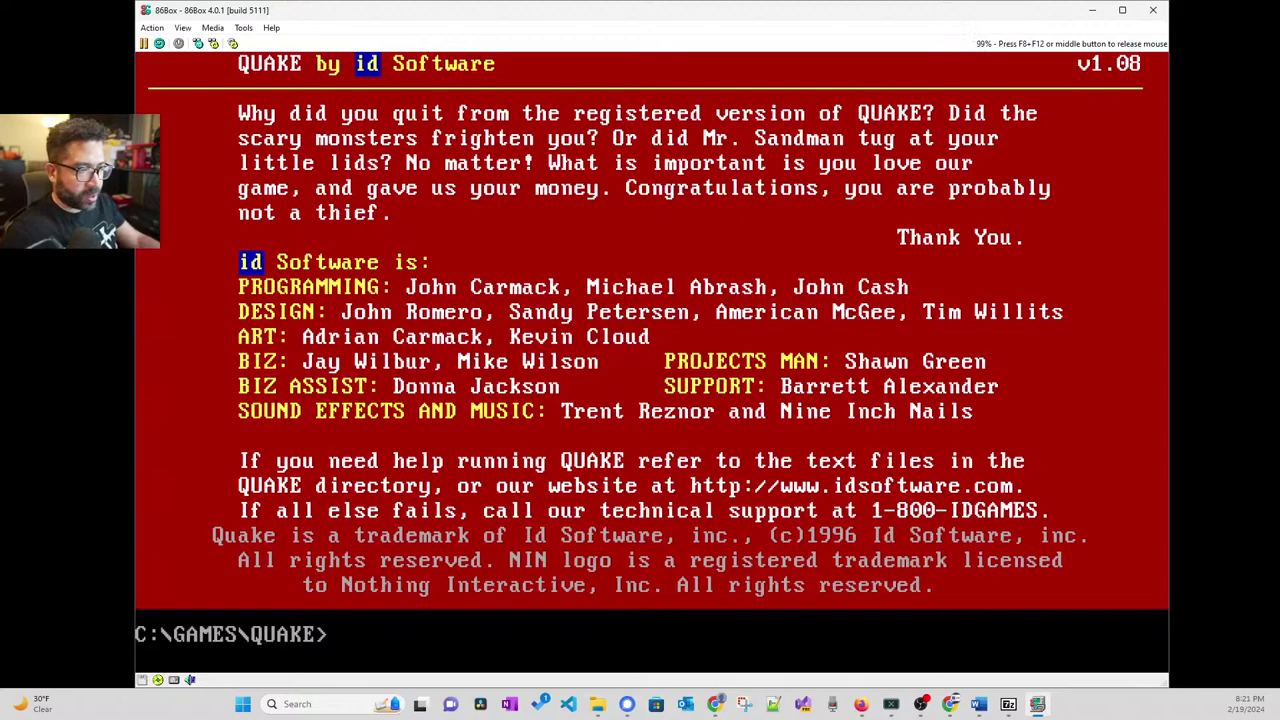
key(F8+F12)
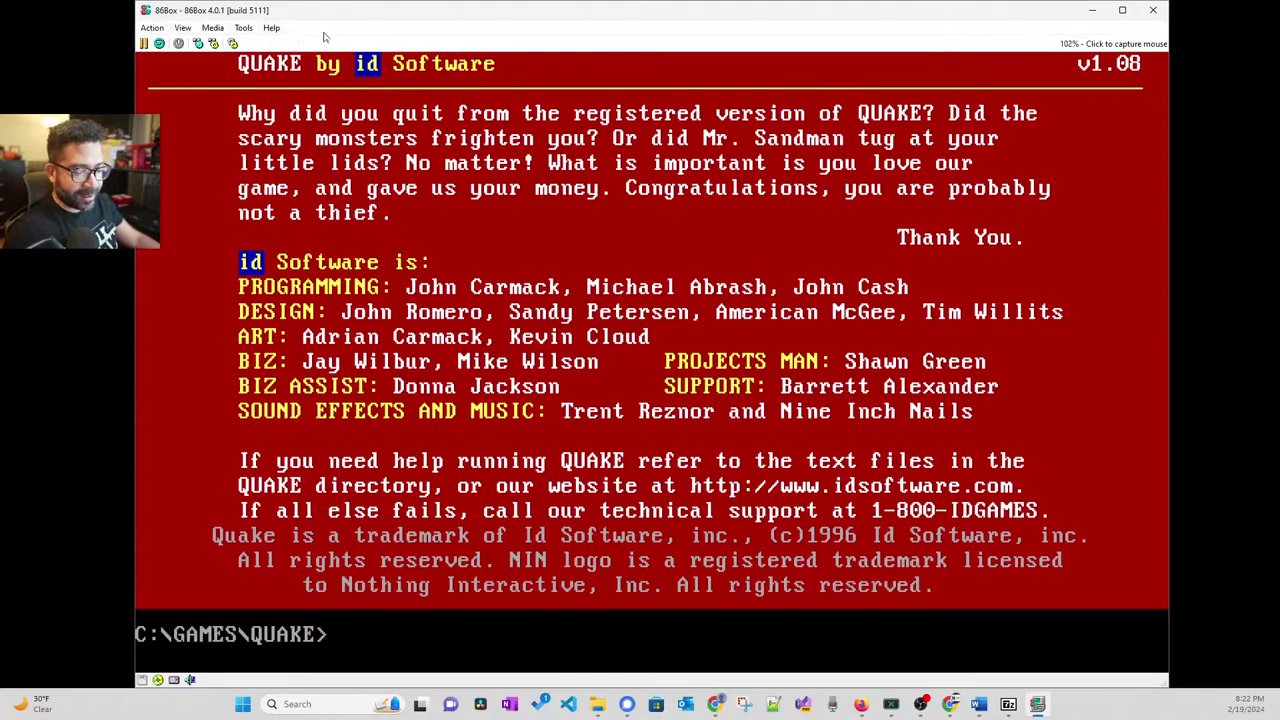
text(x)
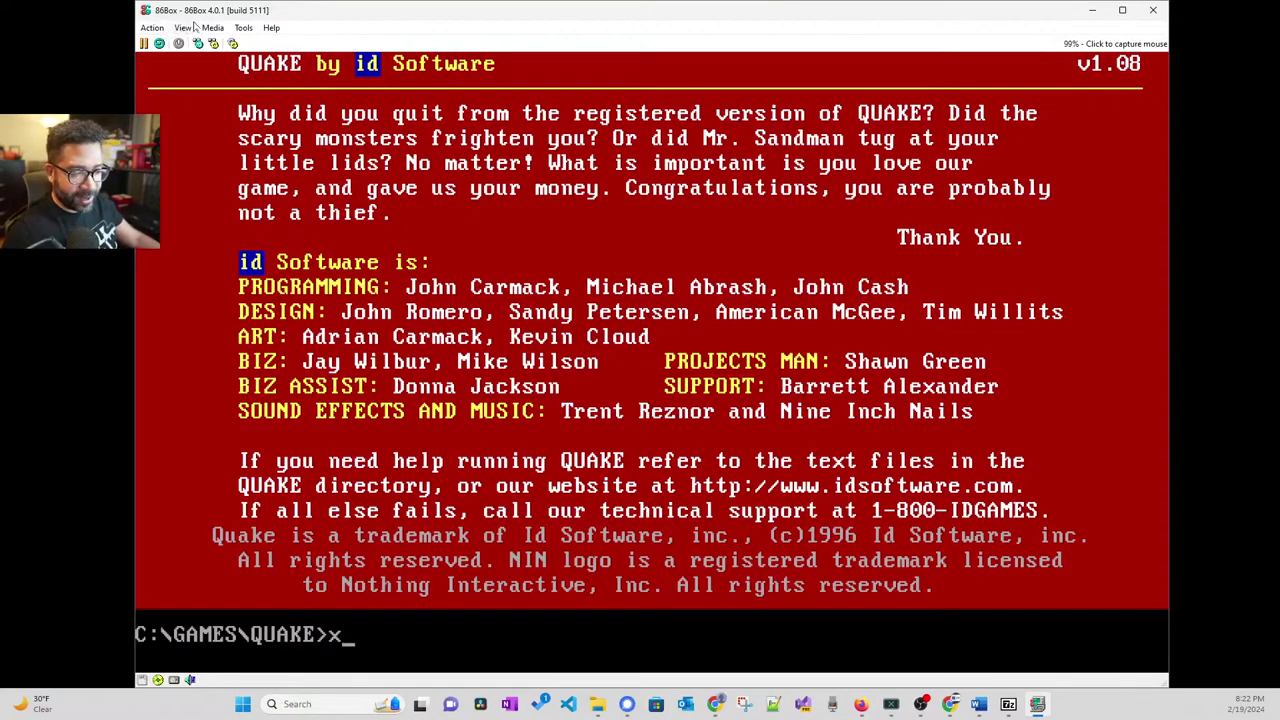
key(BackSpace)
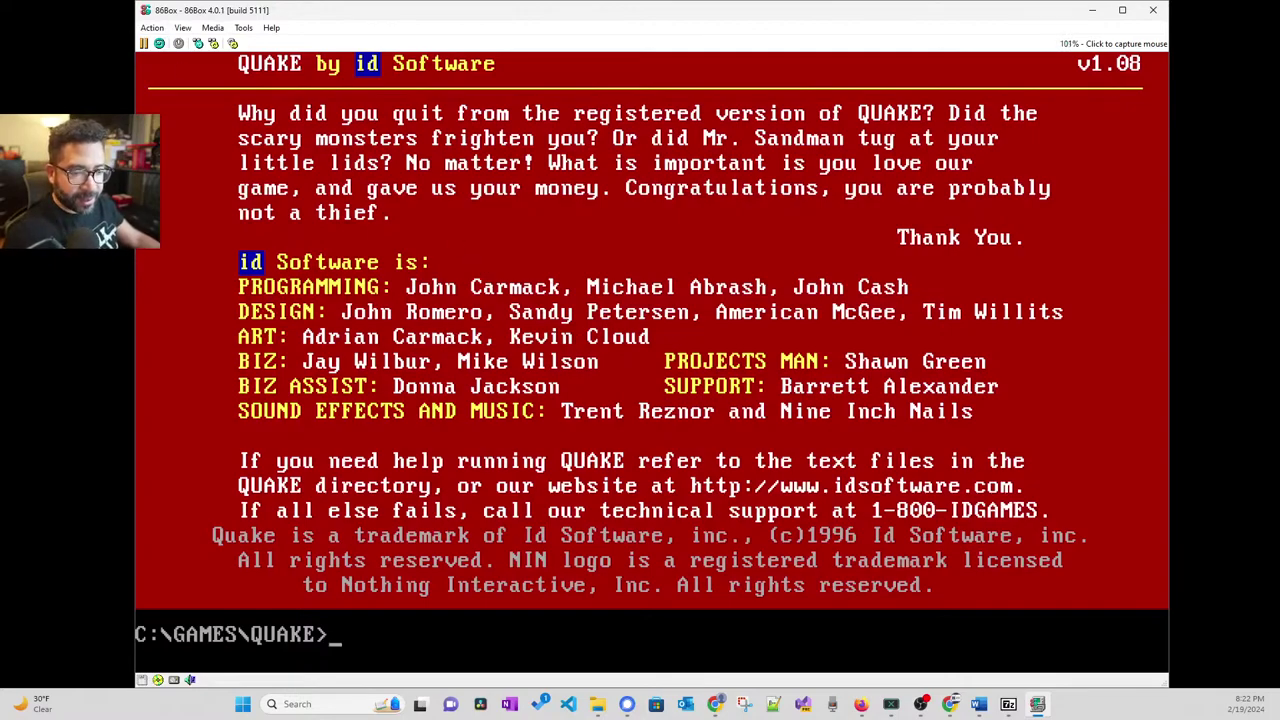
click(477, 262)
- Load Win95_OSR25.iso from the Software\OS\Win95 folder into CD-ROM 1
key(F8+F12)
click(243, 27)
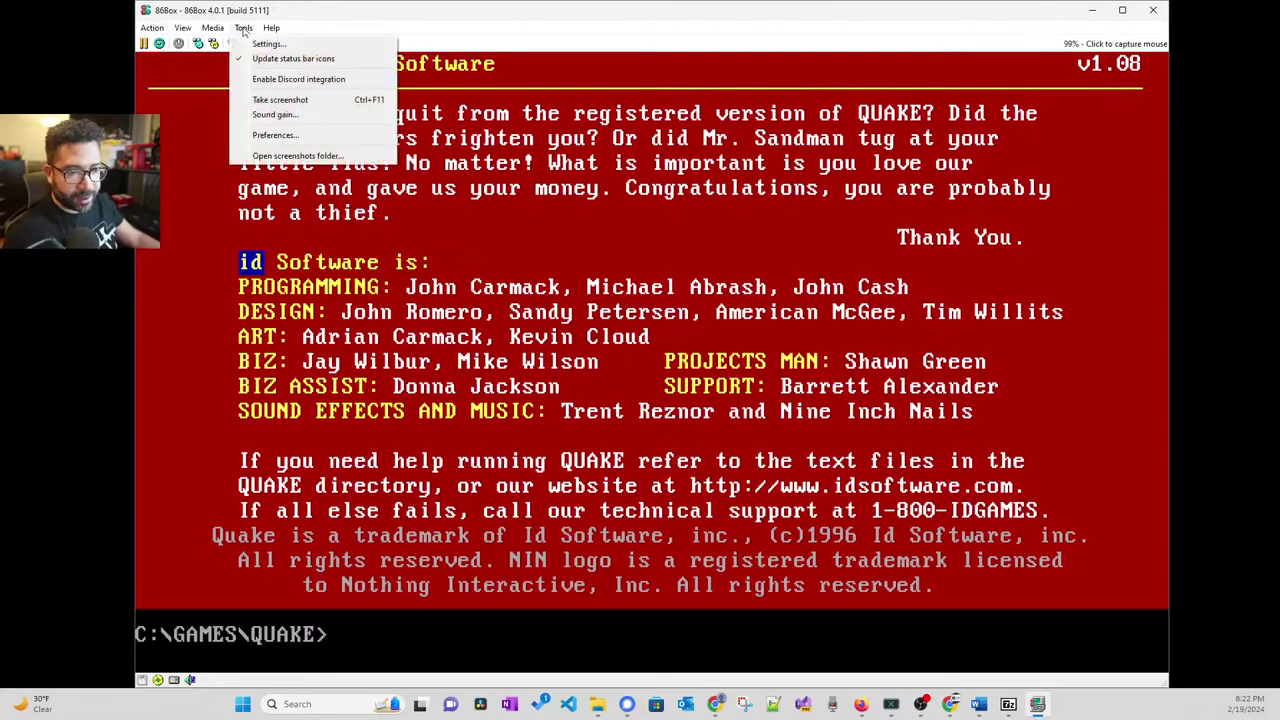
mouse_move(212, 27)
mouse_move(690, 44)
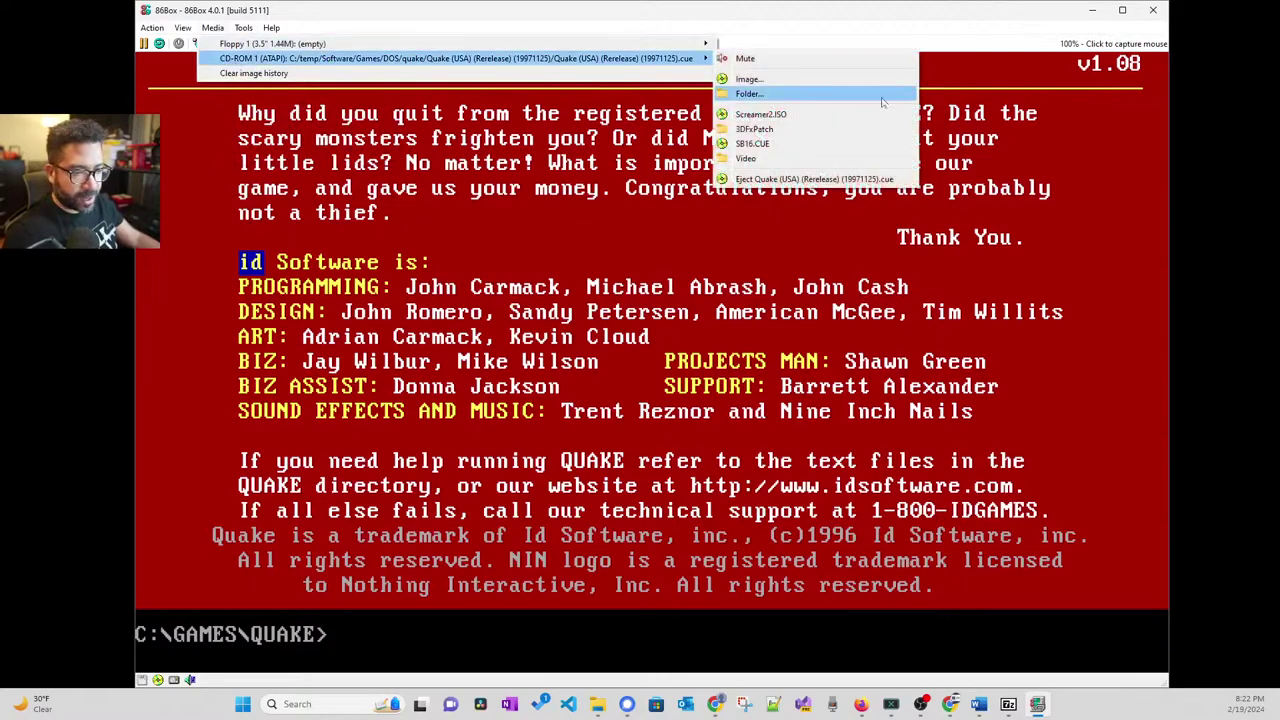
click(760, 77)
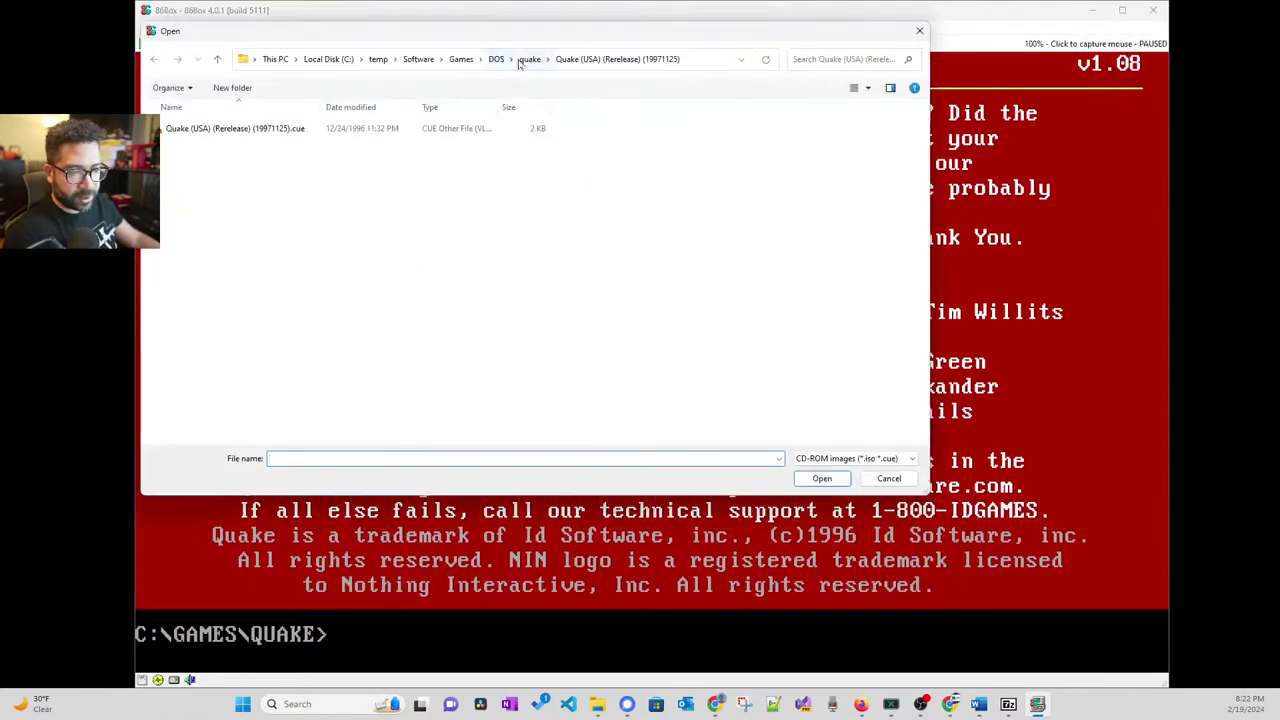
click(526, 59)
click(497, 59)
click(461, 59)
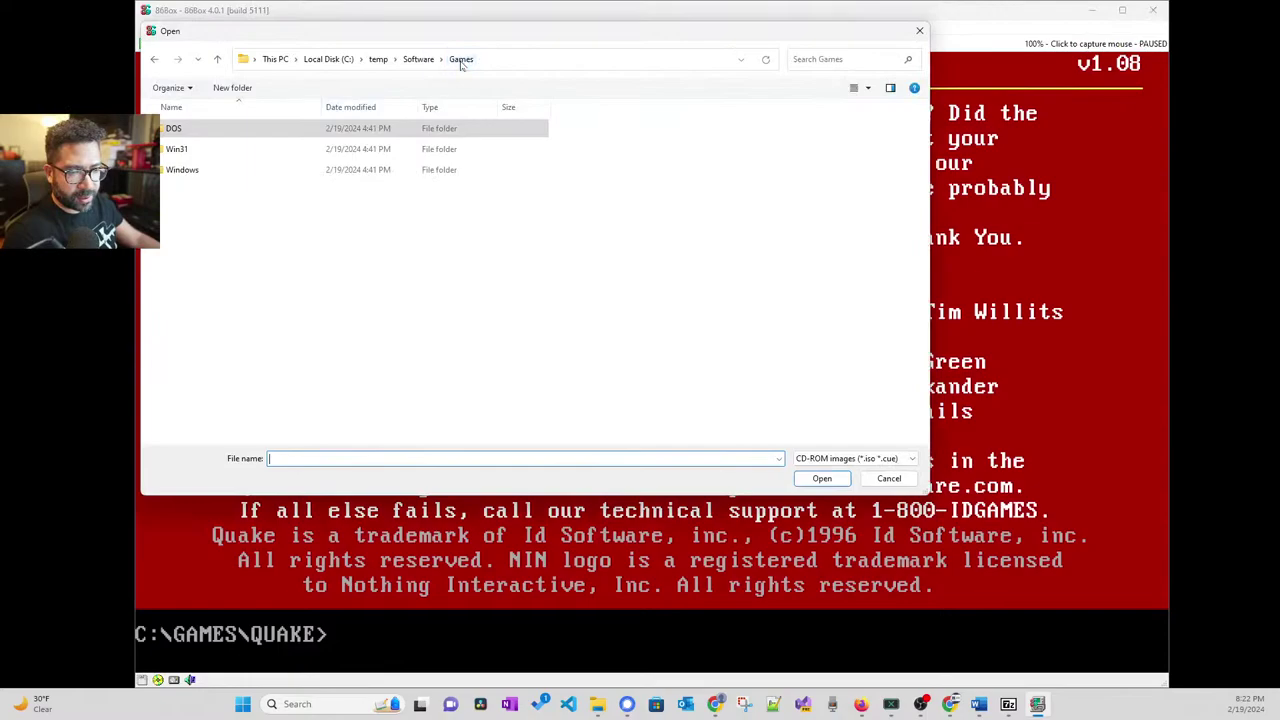
double_click(200, 170)
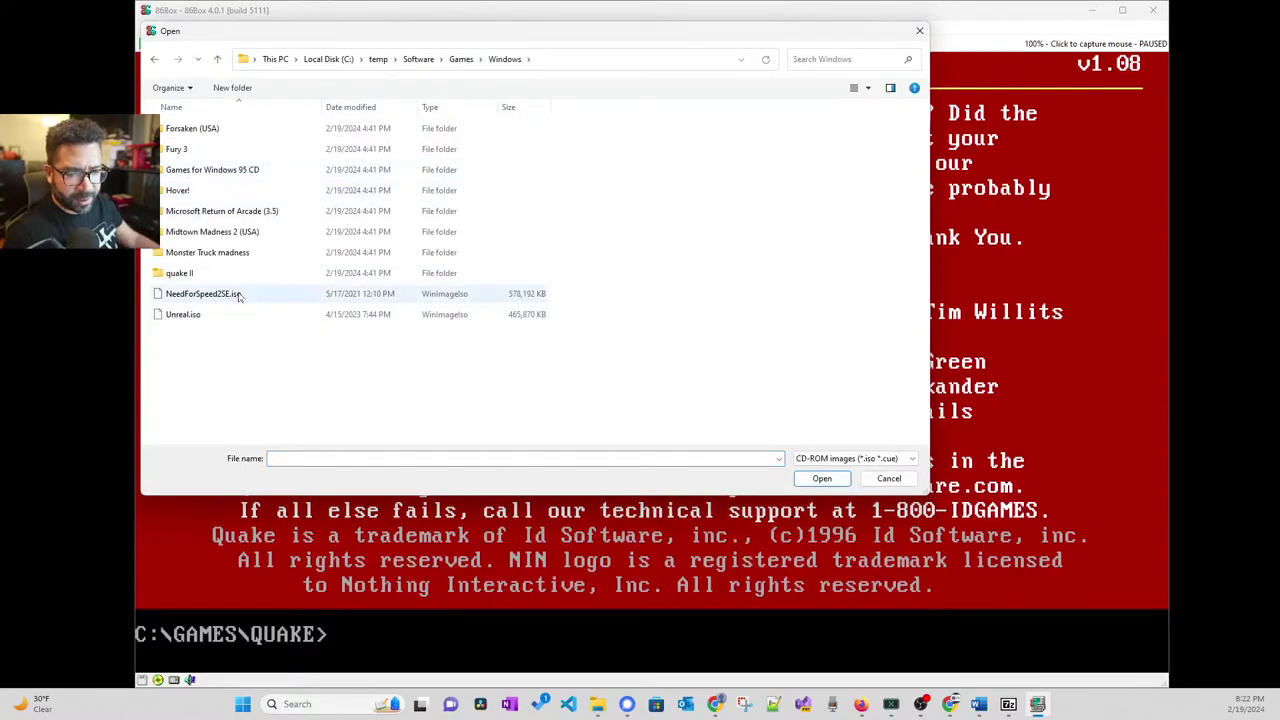
click(418, 59)
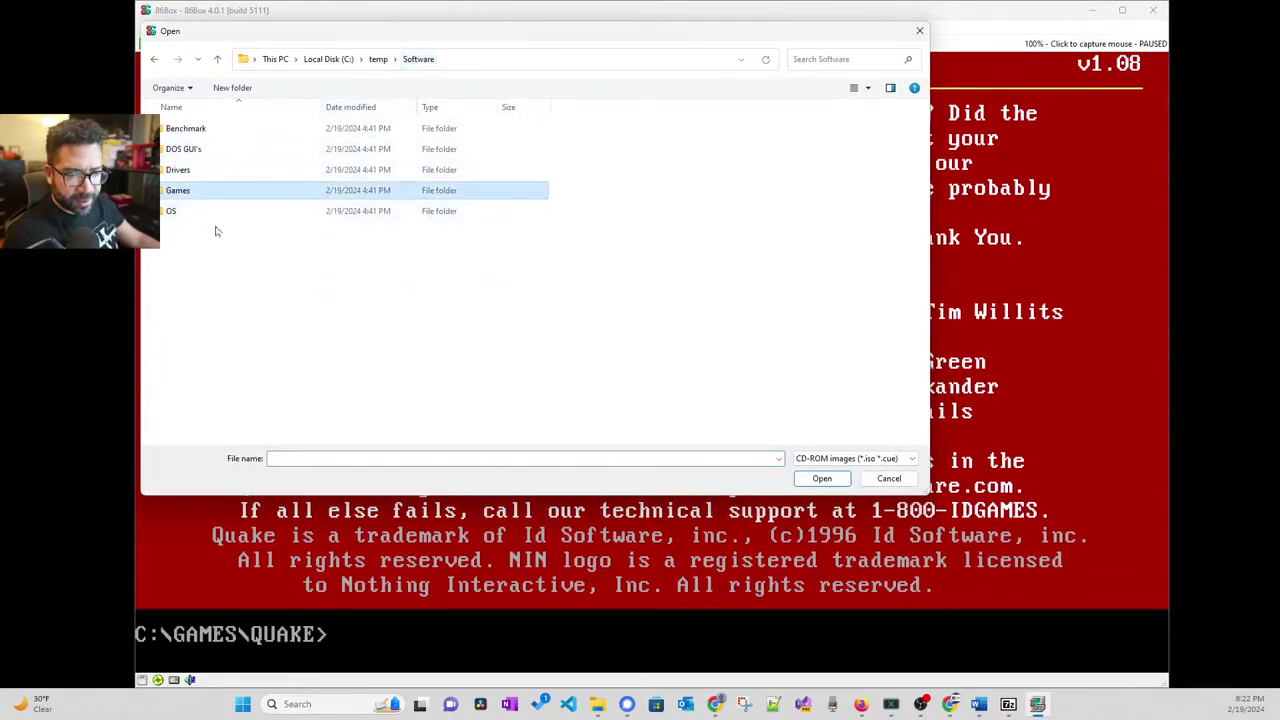
double_click(180, 210)
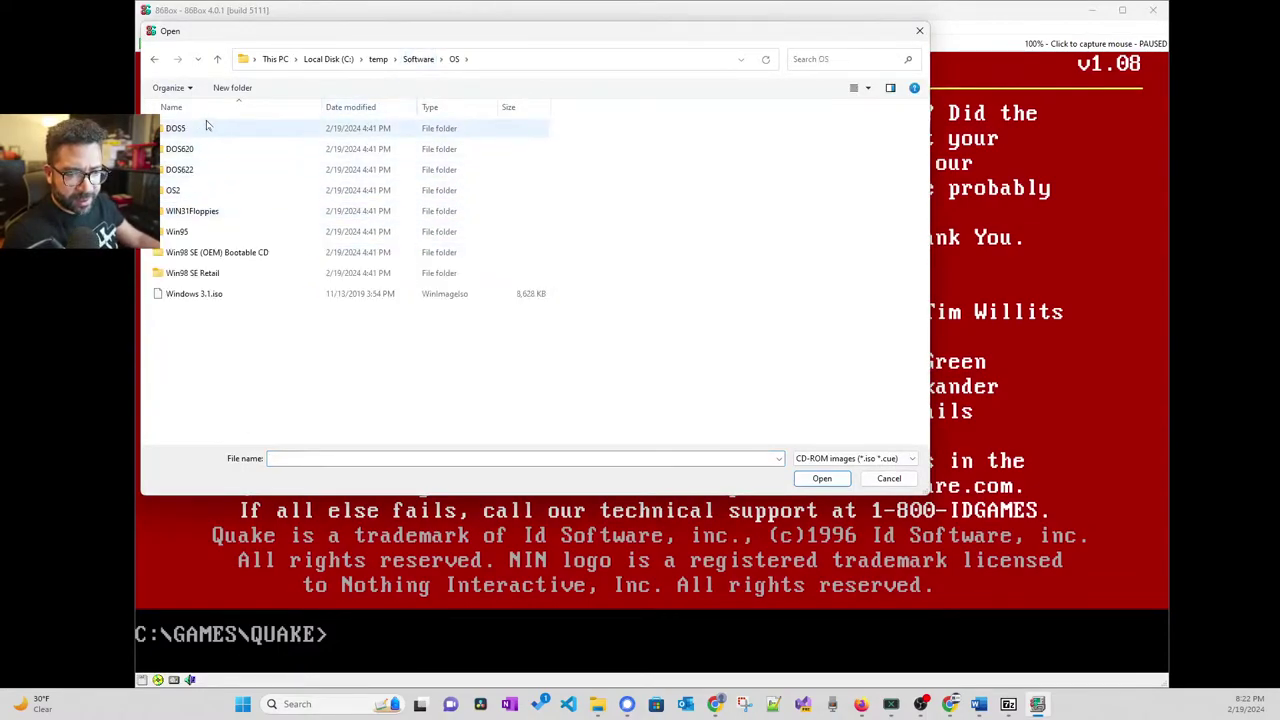
double_click(202, 236)
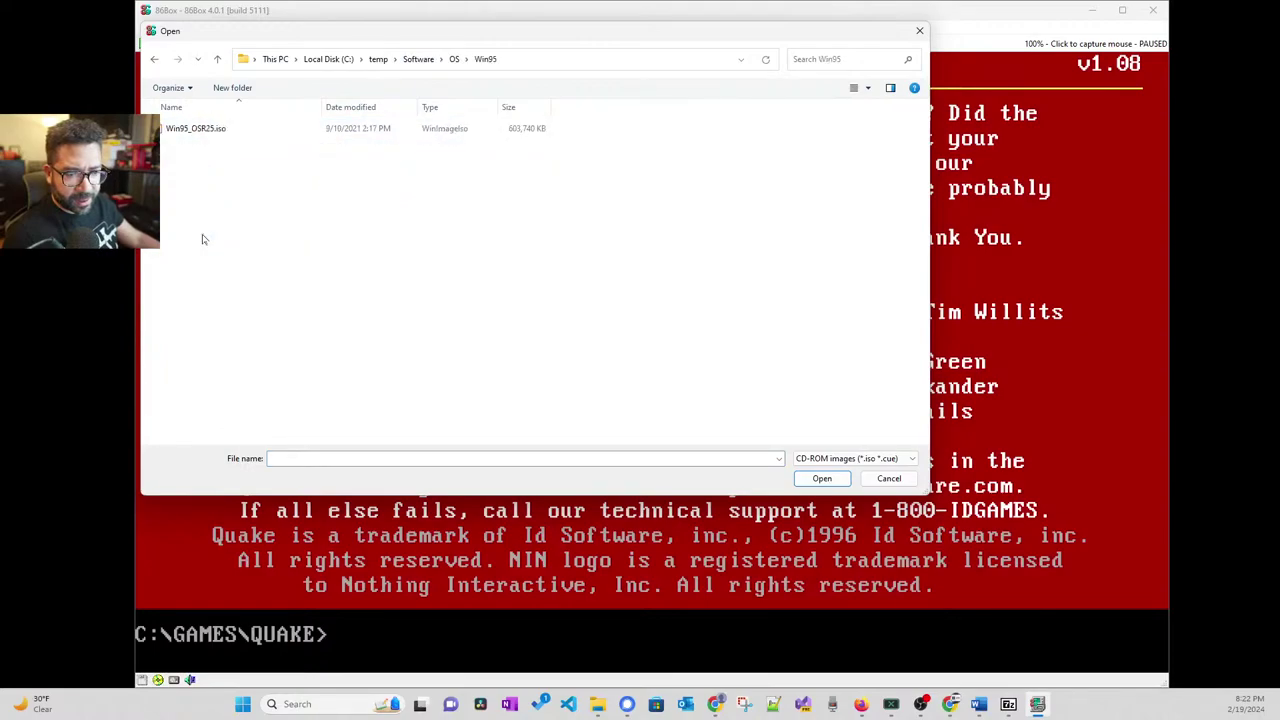
double_click(190, 128)
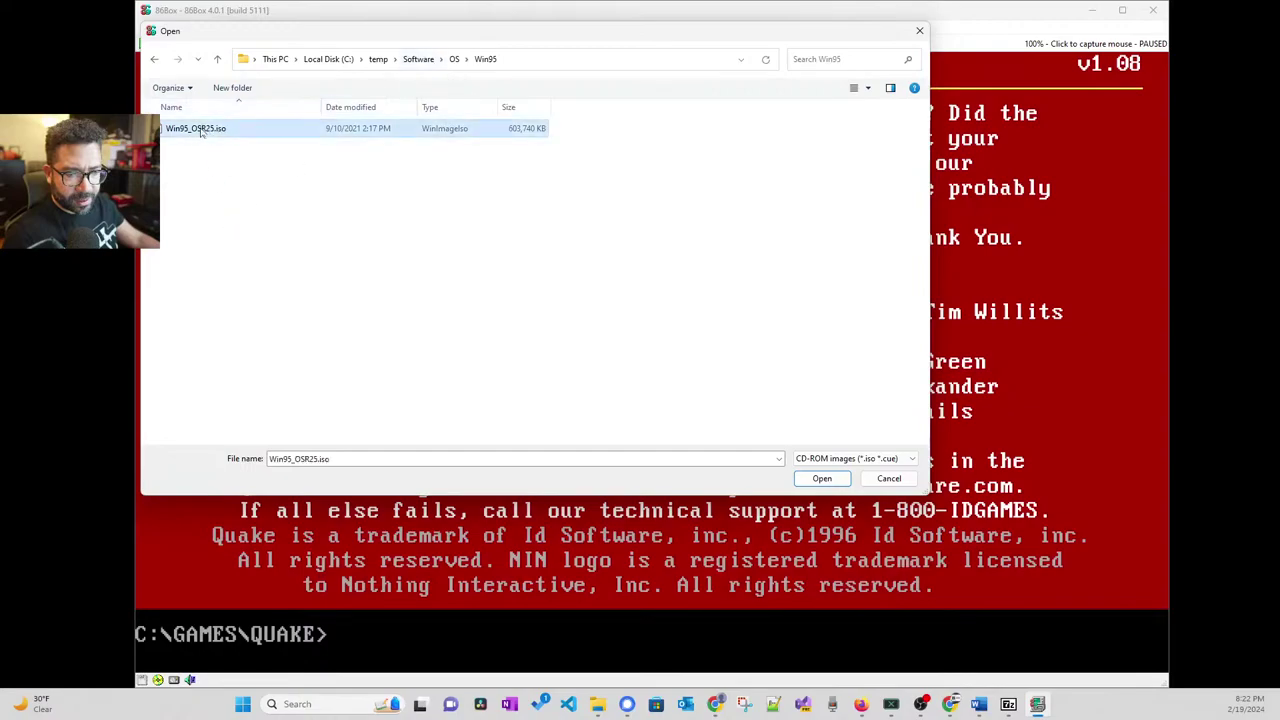
- Load Boot Disk Windows 95.img into Floppy 1 and hard-reset the emulated PC
click(244, 28)
mouse_move(214, 30)
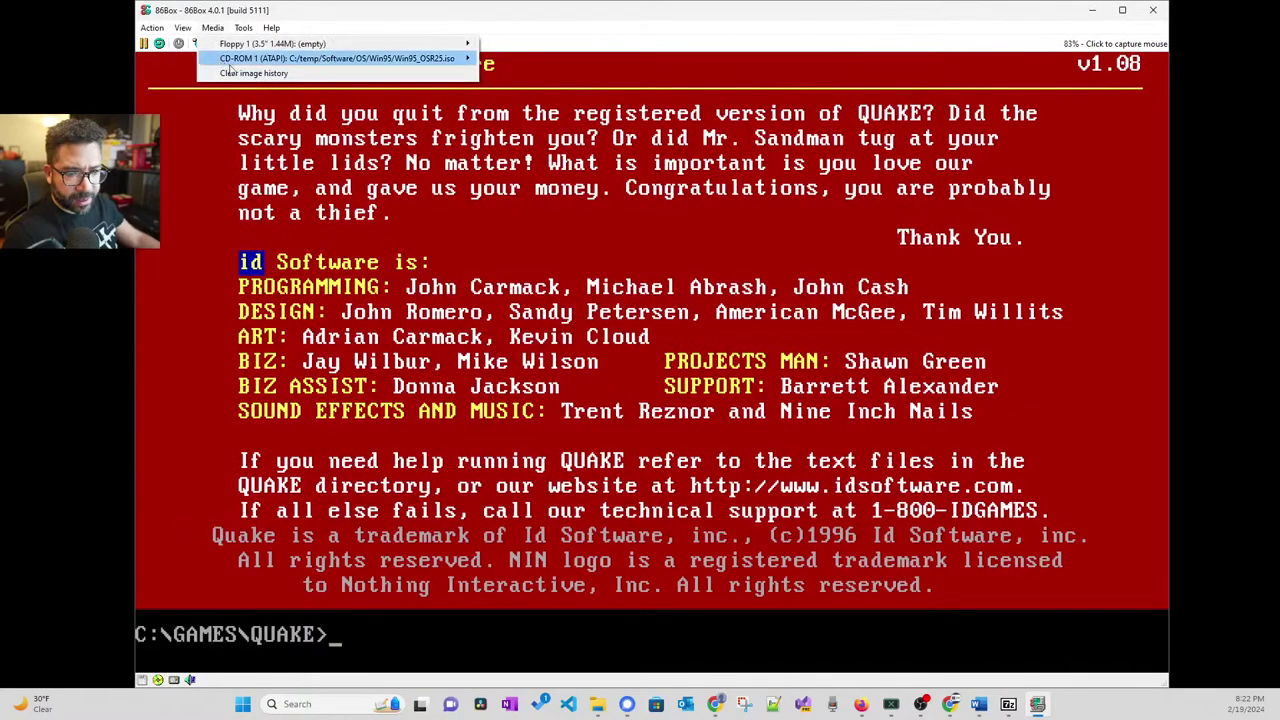
mouse_move(252, 46)
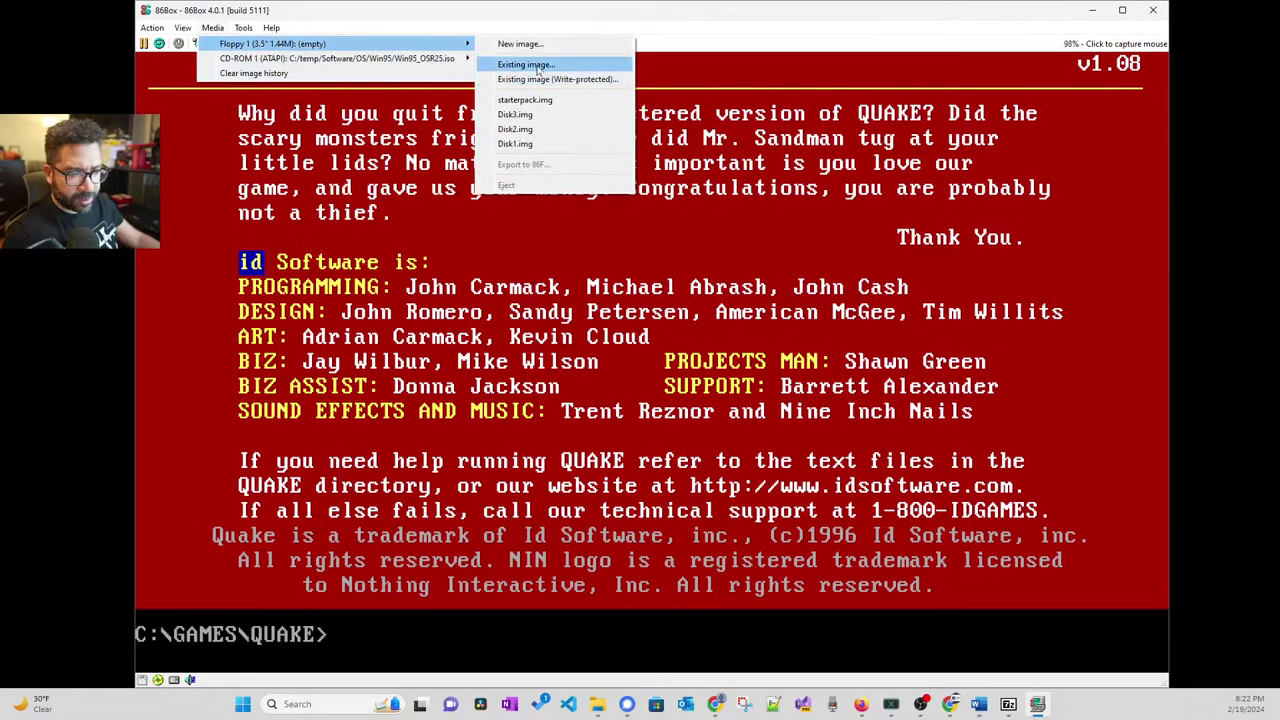
click(526, 64)
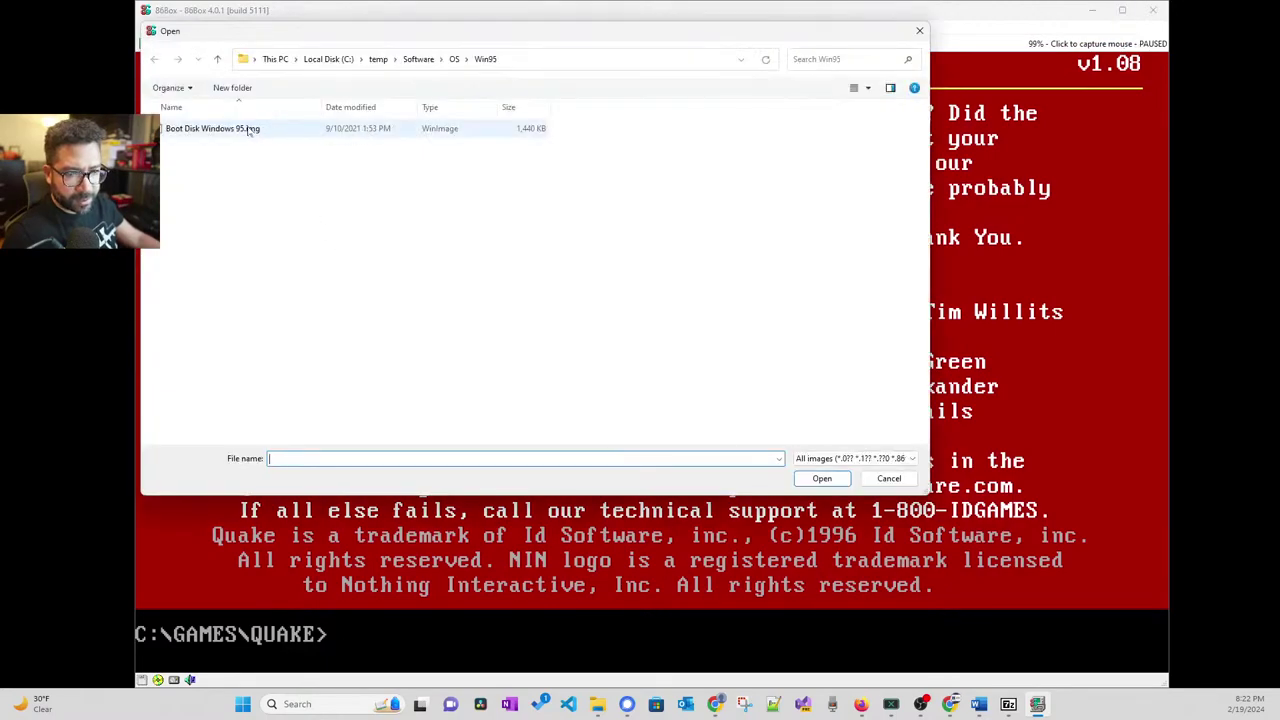
double_click(251, 129)
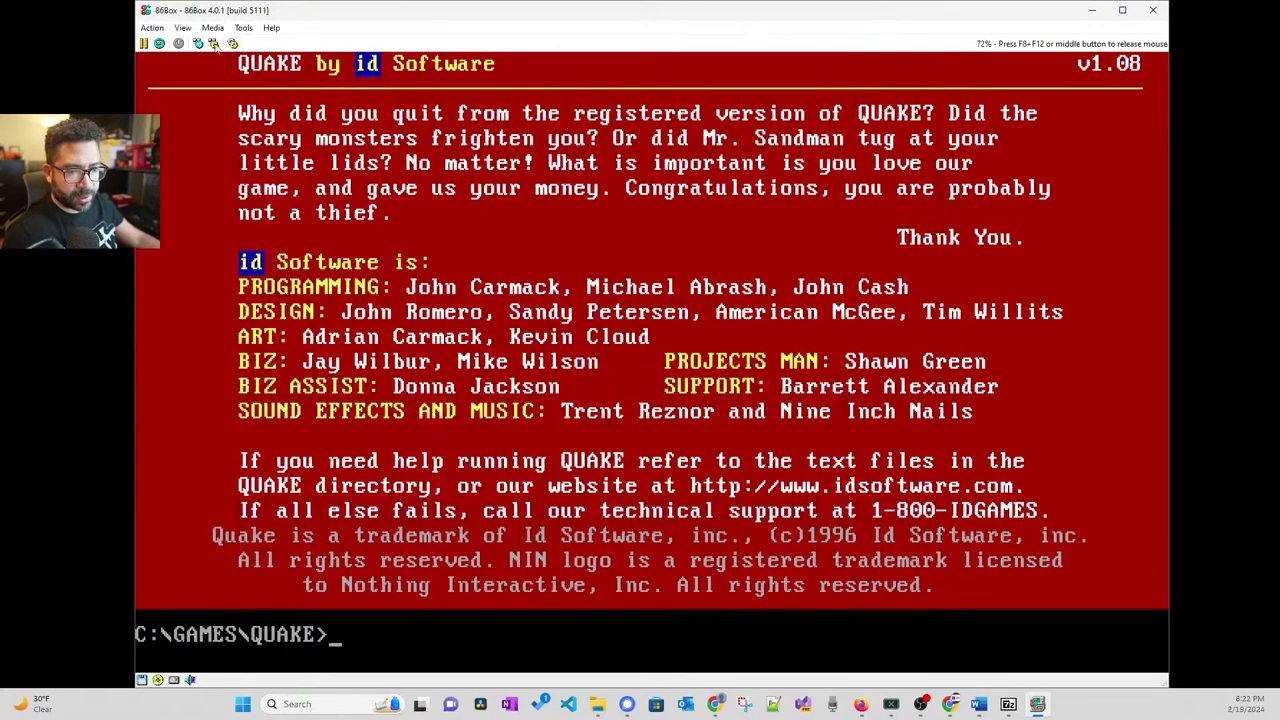
key(ctrl+alt+Home)
click(690, 371)
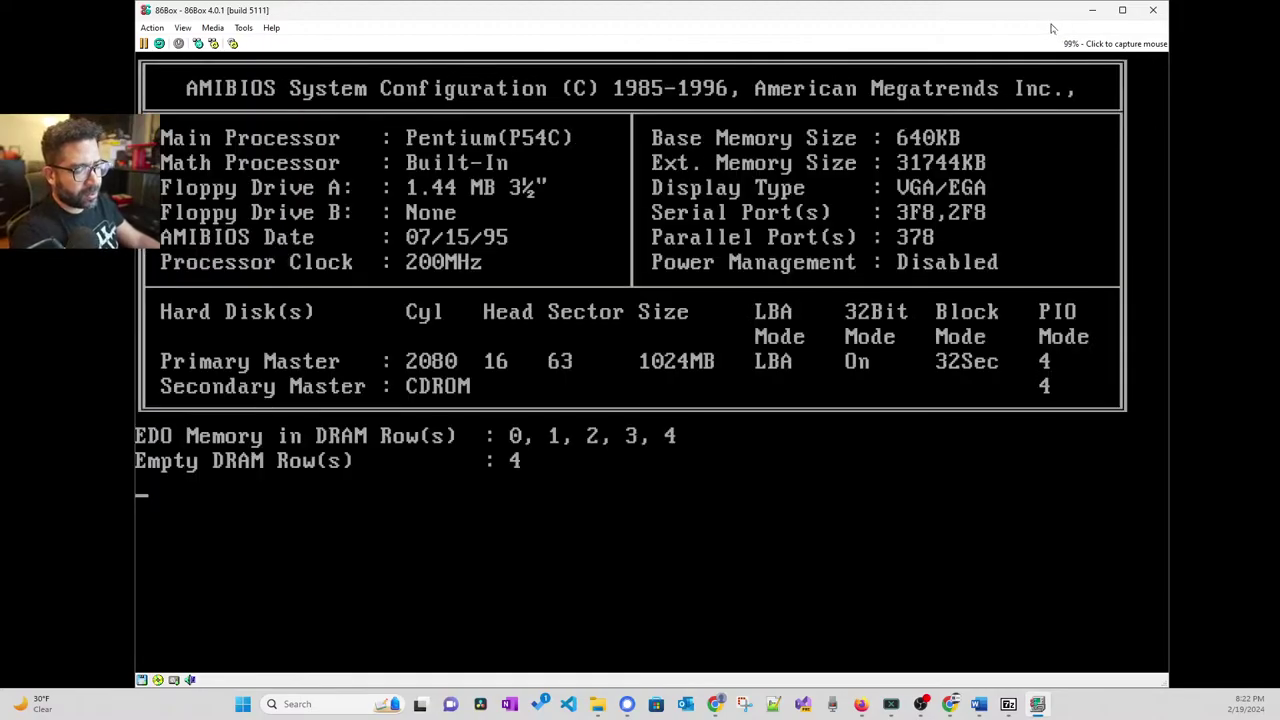
click(243, 27)
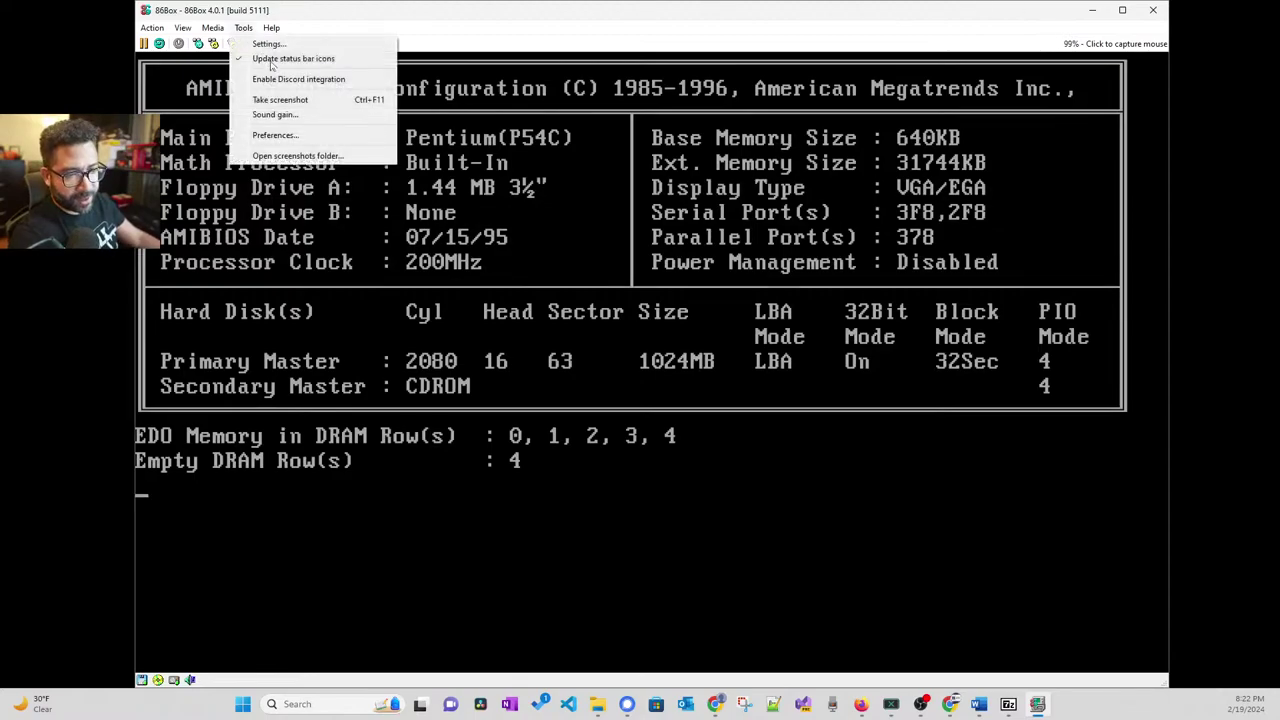
click(277, 45)
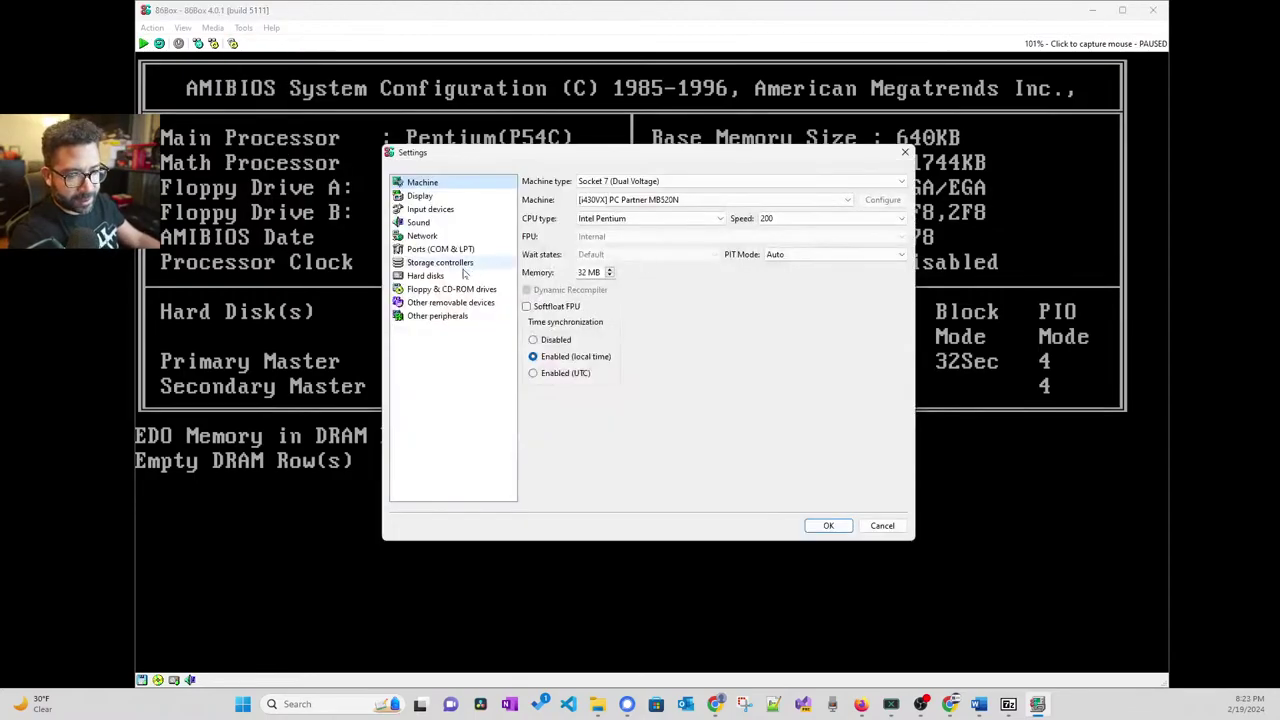
click(420, 197)
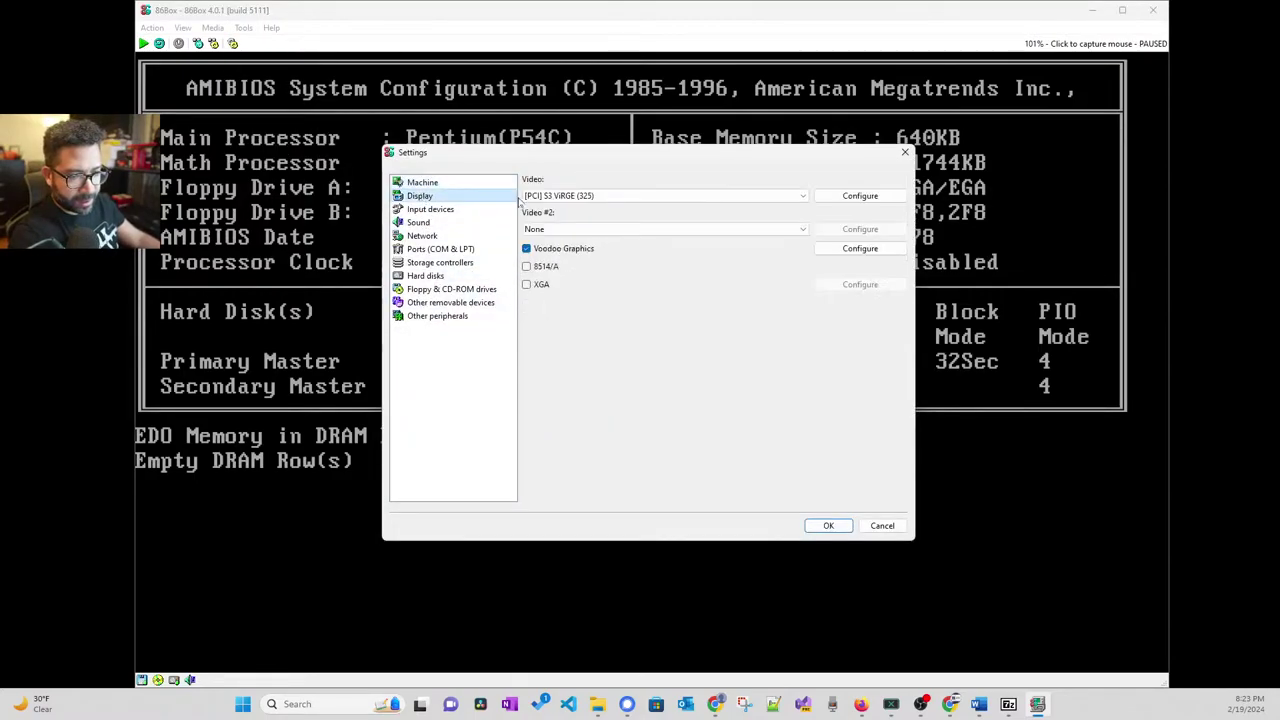
click(663, 196)
scroll(791, 478, down, 6)
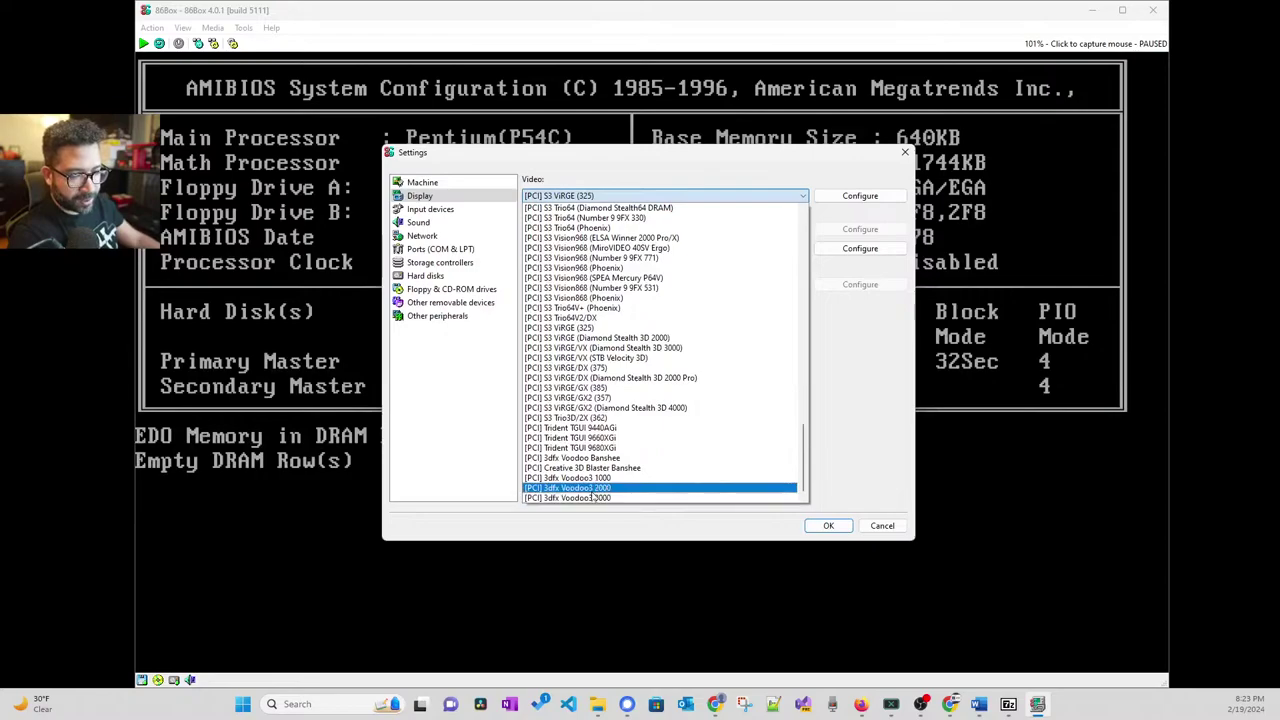
click(869, 474)
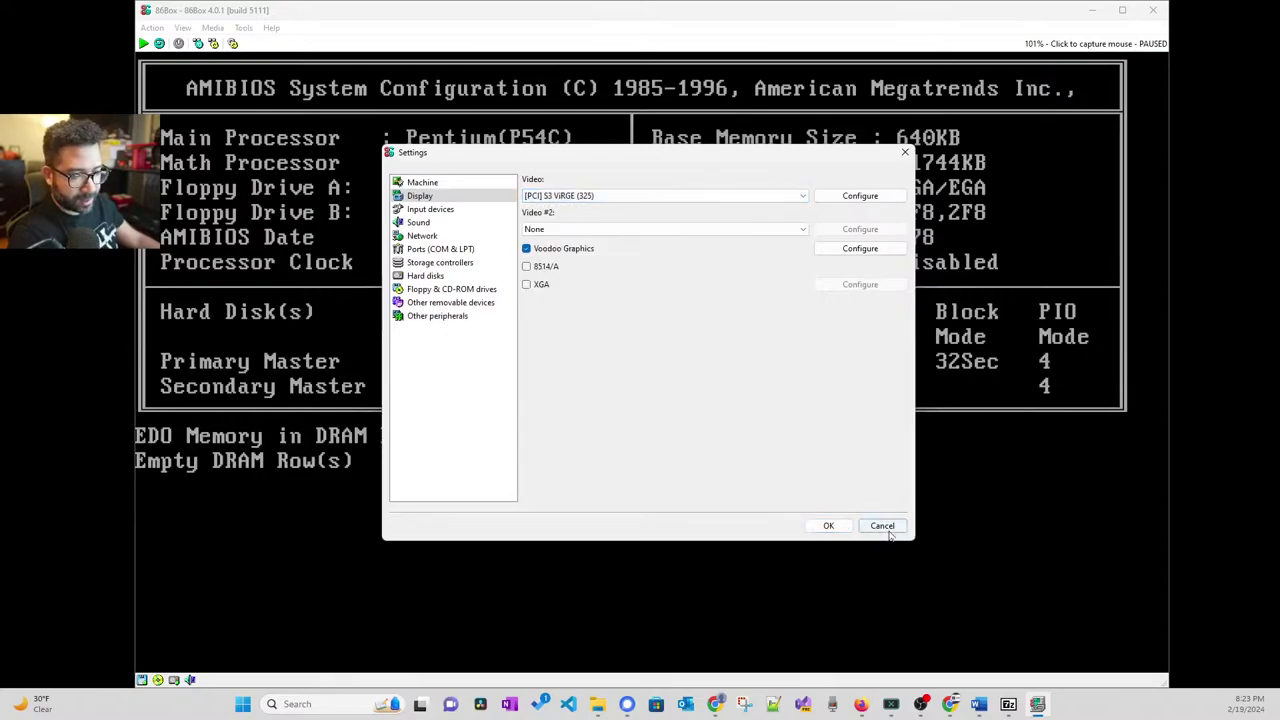
click(882, 525)
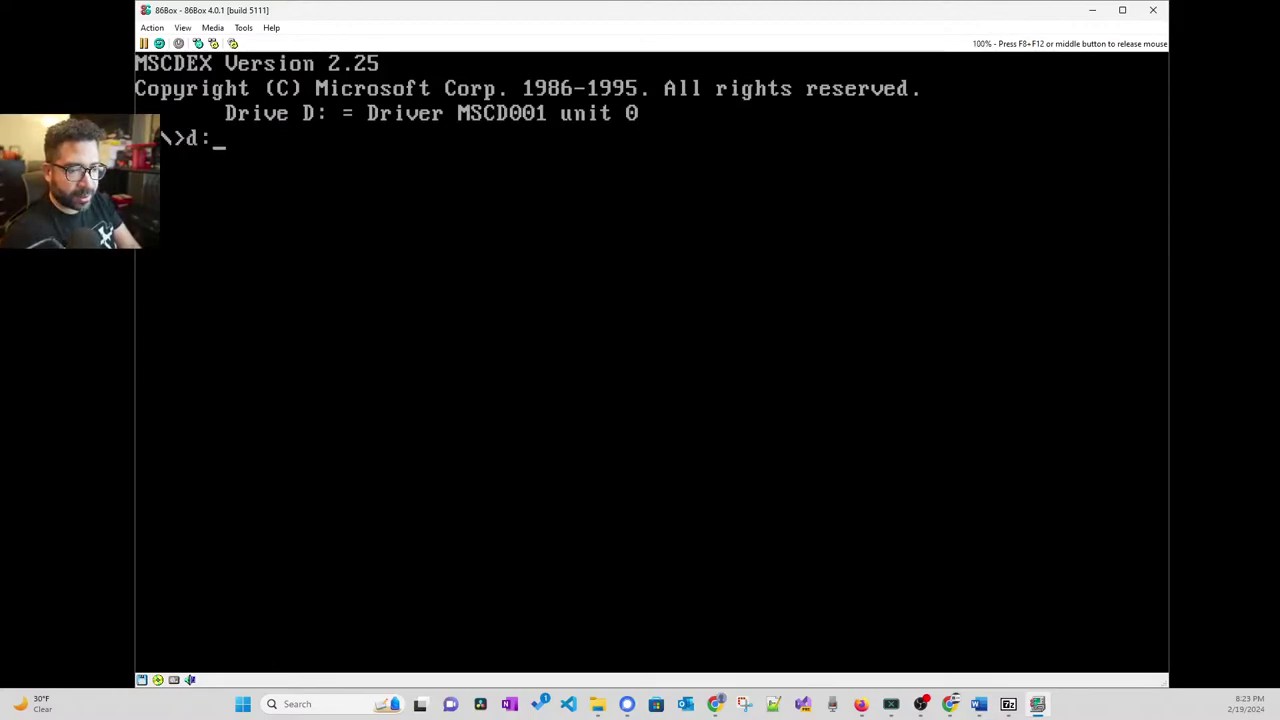
- Run d: at the DOS prompt, then release the mouse and check the Media menu's loaded images
key(Return)
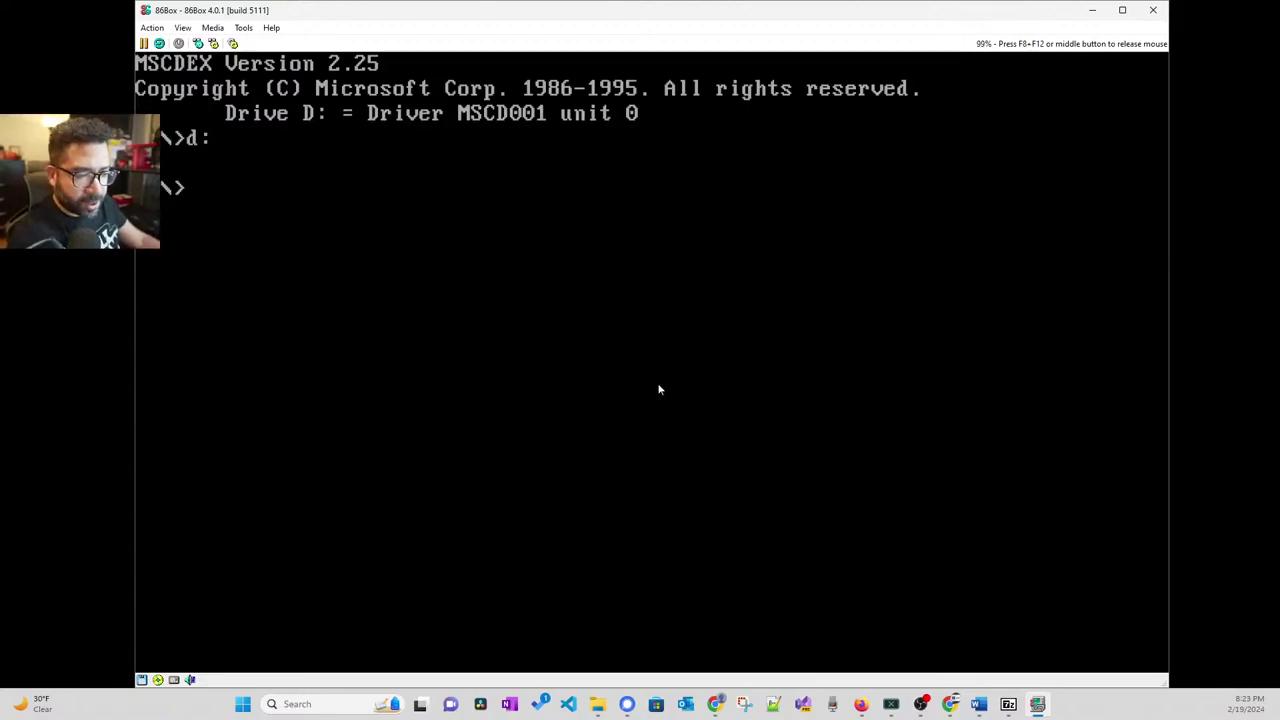
middle_click(659, 389)
click(217, 29)
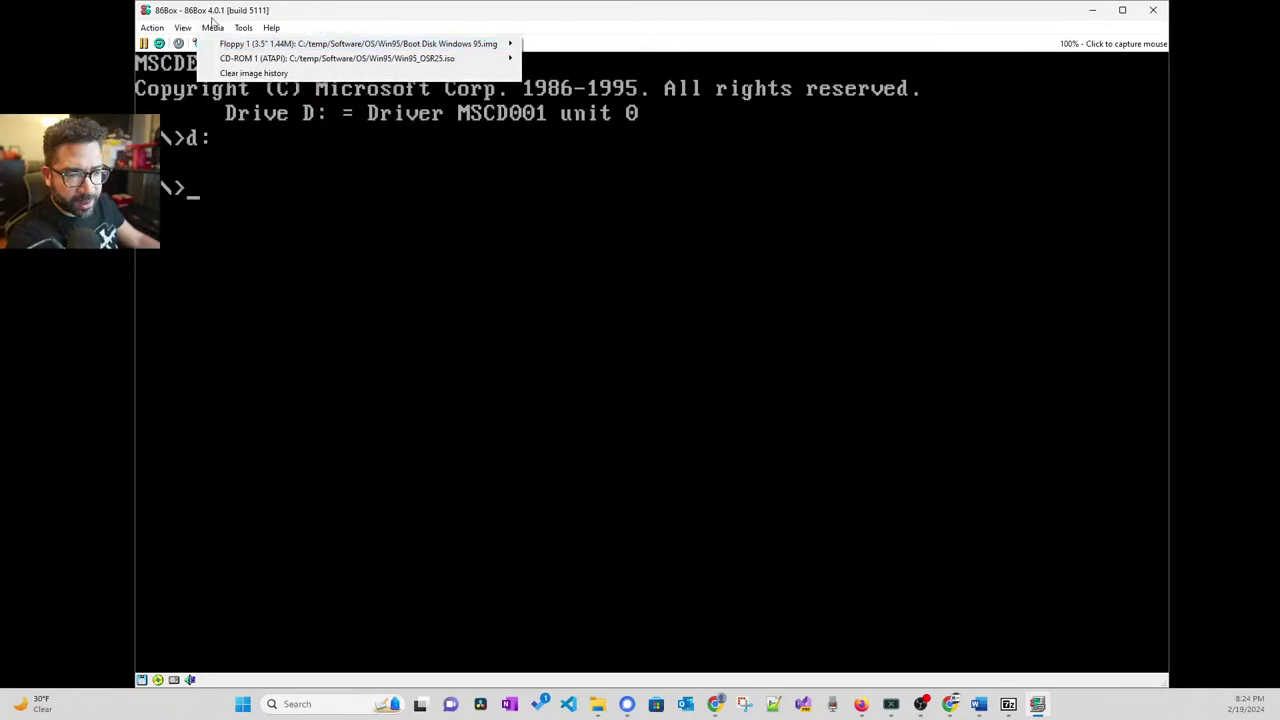
- Remove the DOS.vhd hard disk from the machine's hard disk settings
click(262, 44)
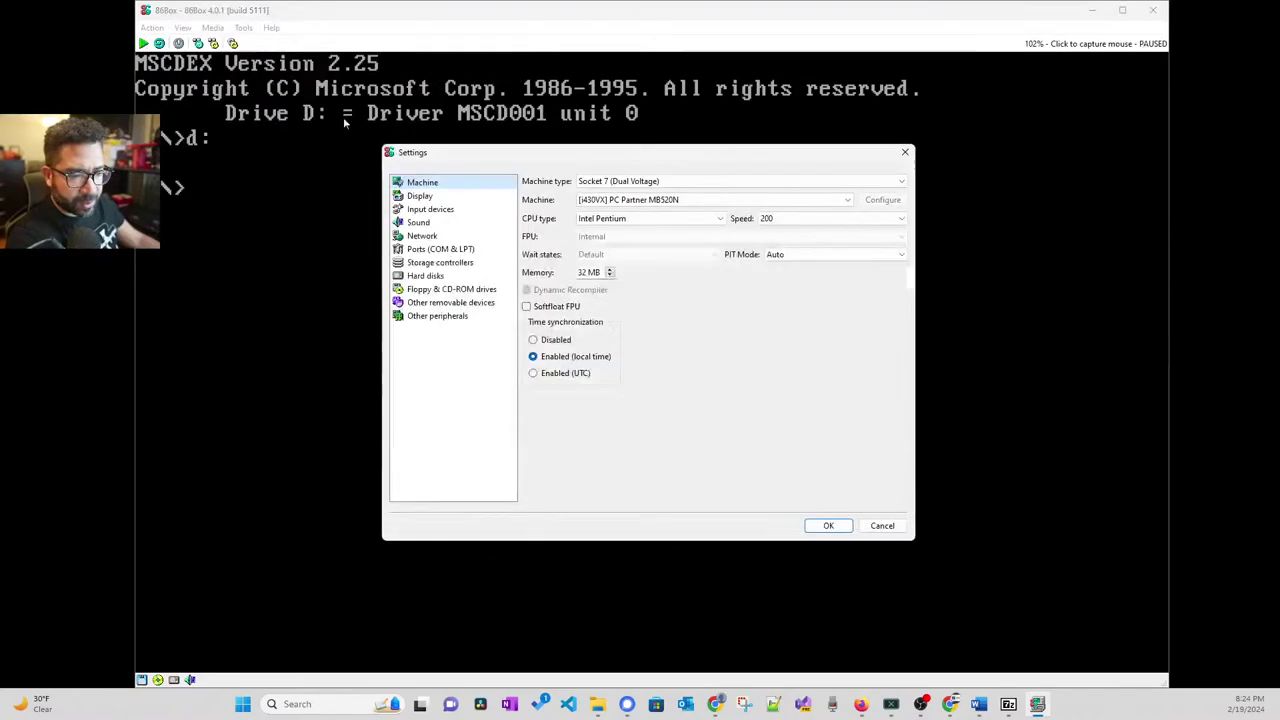
click(428, 275)
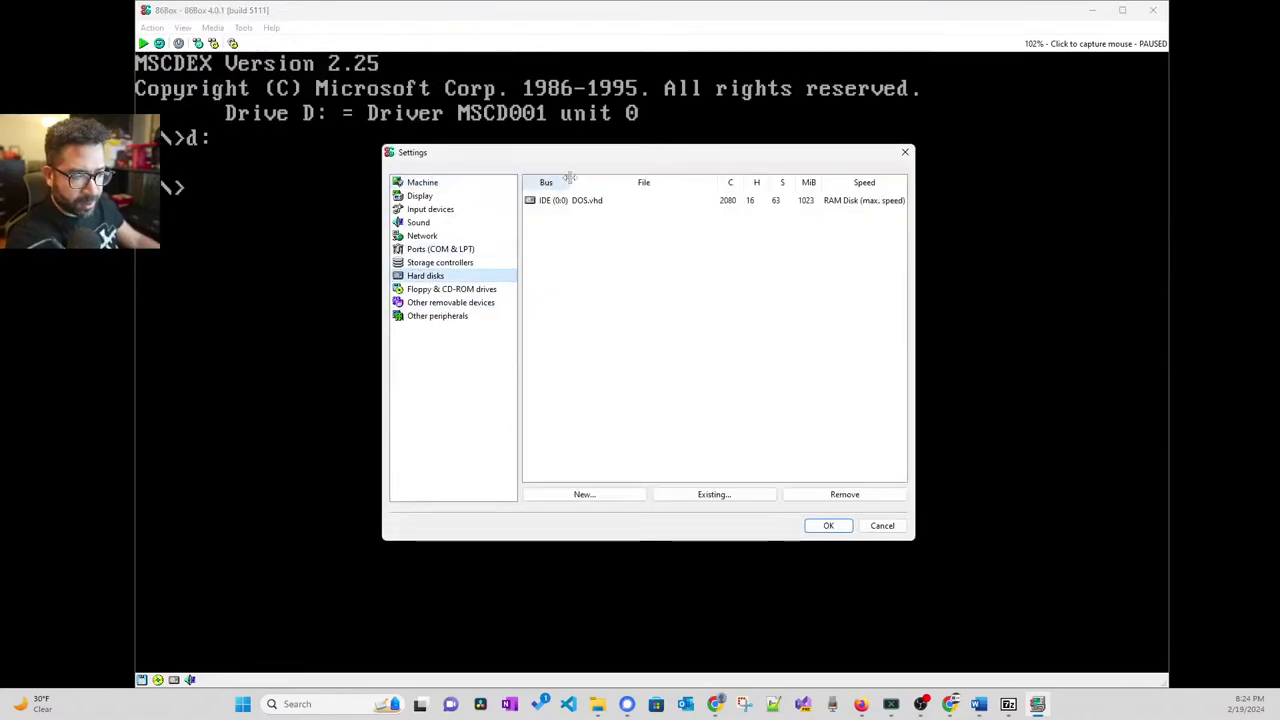
click(568, 200)
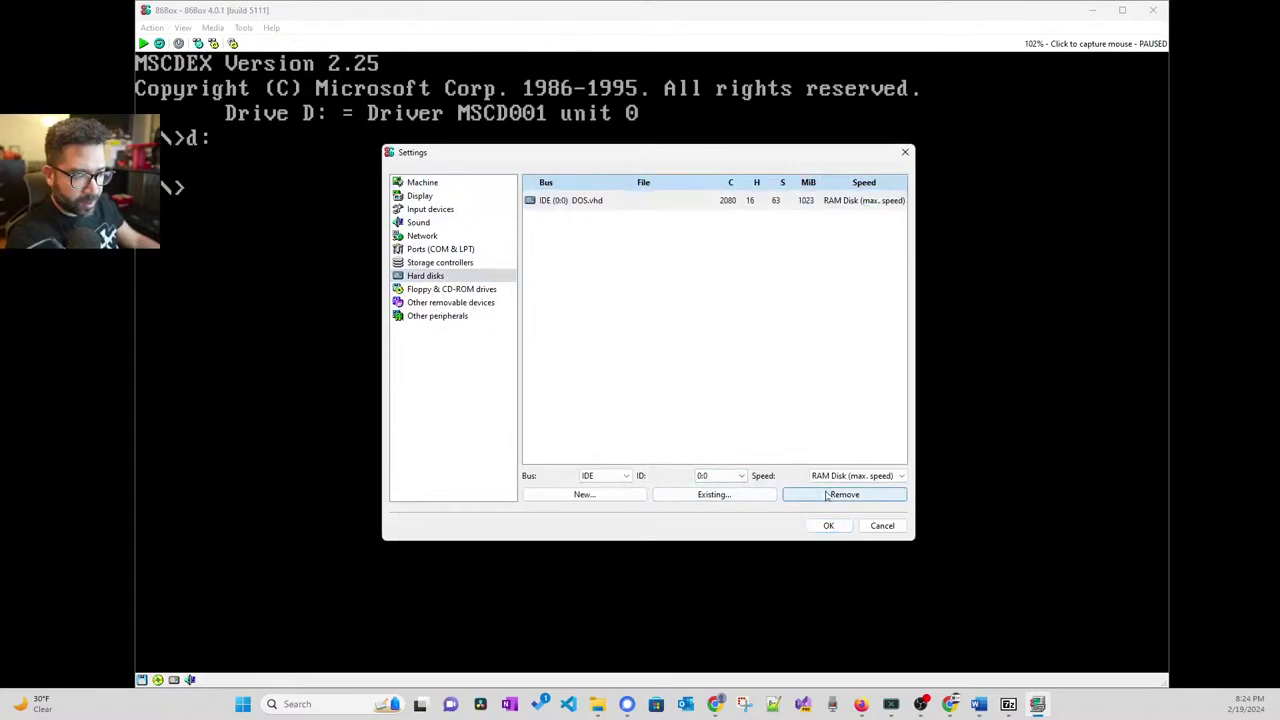
click(843, 494)
- Add the existing 86Box\Win95.vhd on channel 0:0 and save the settings with a reset
click(738, 497)
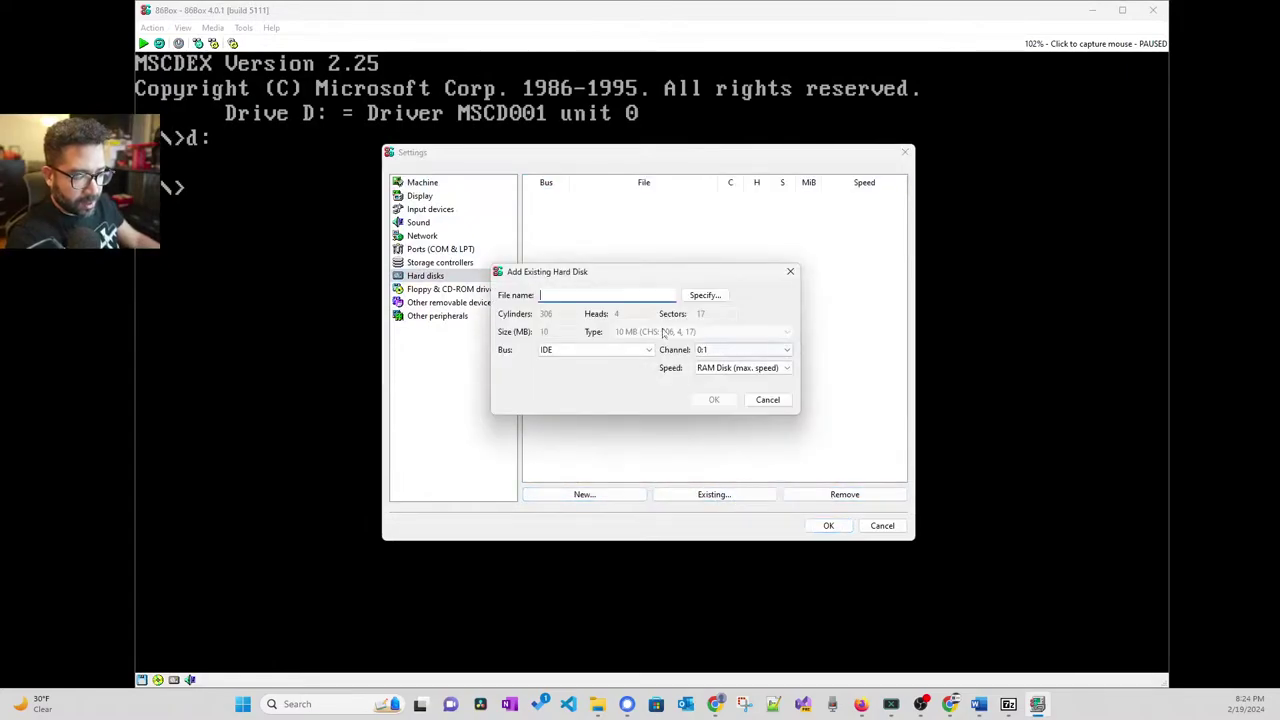
click(700, 294)
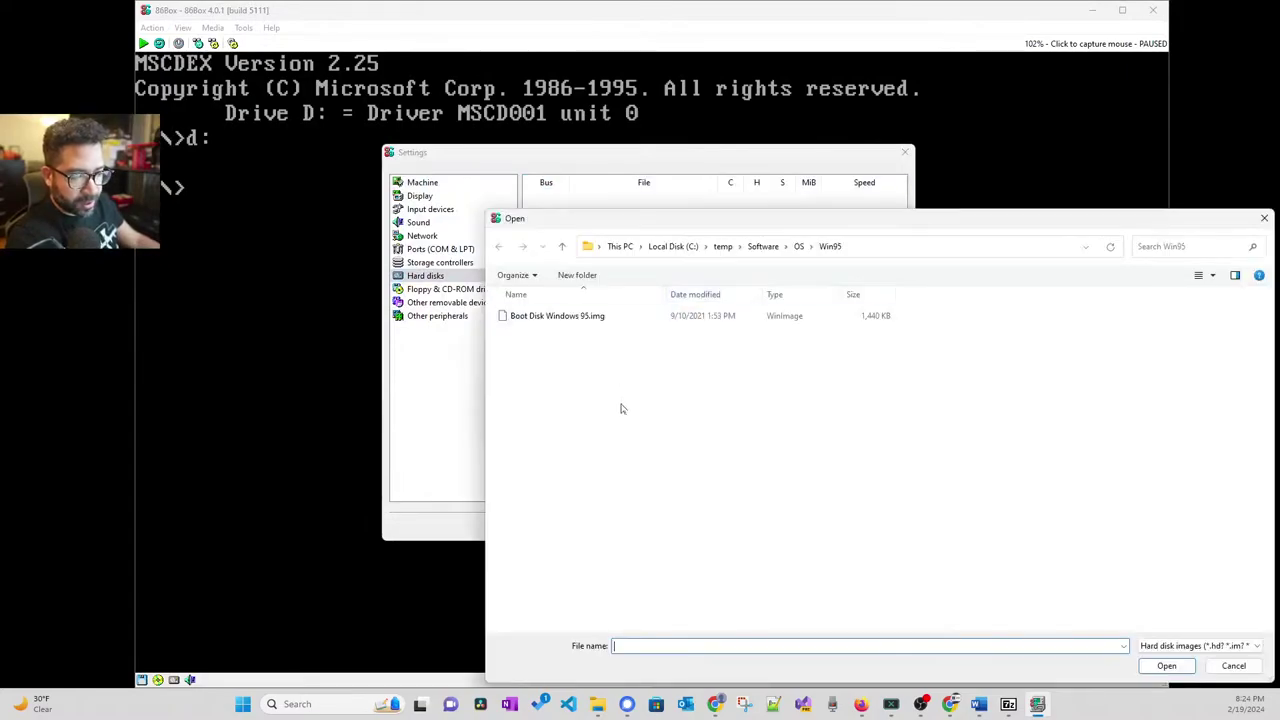
click(531, 316)
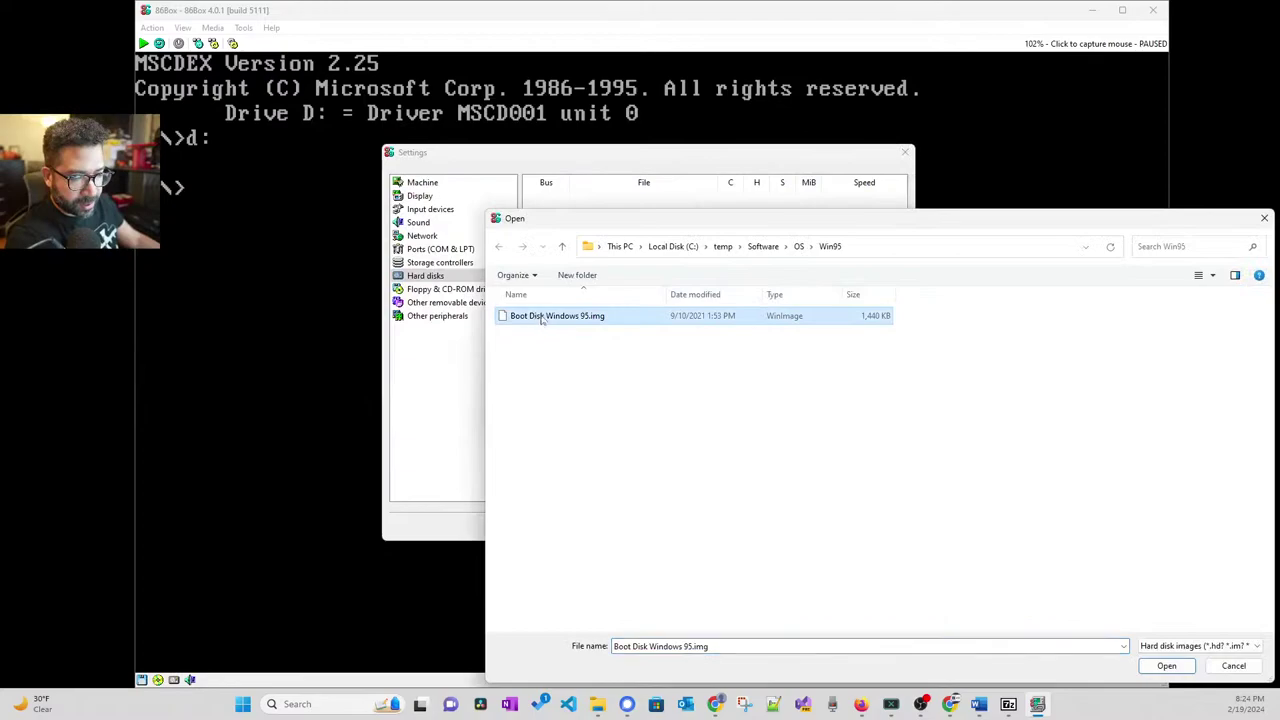
click(726, 245)
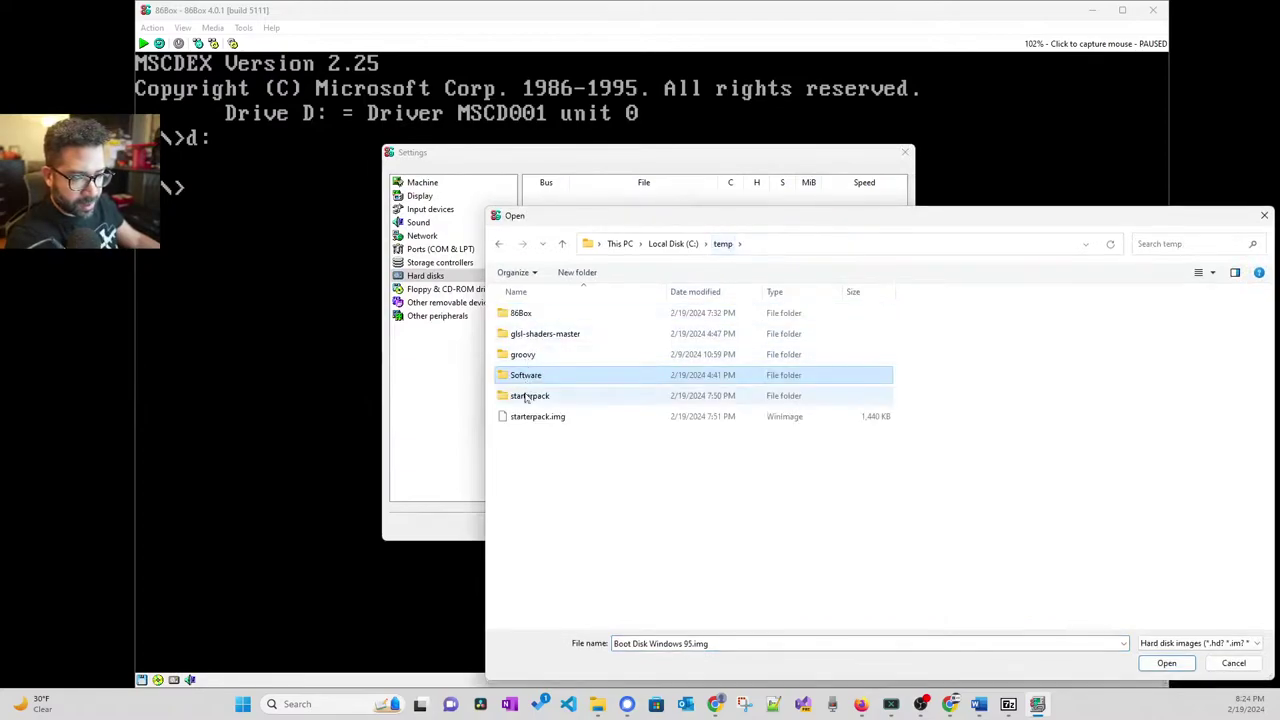
double_click(540, 313)
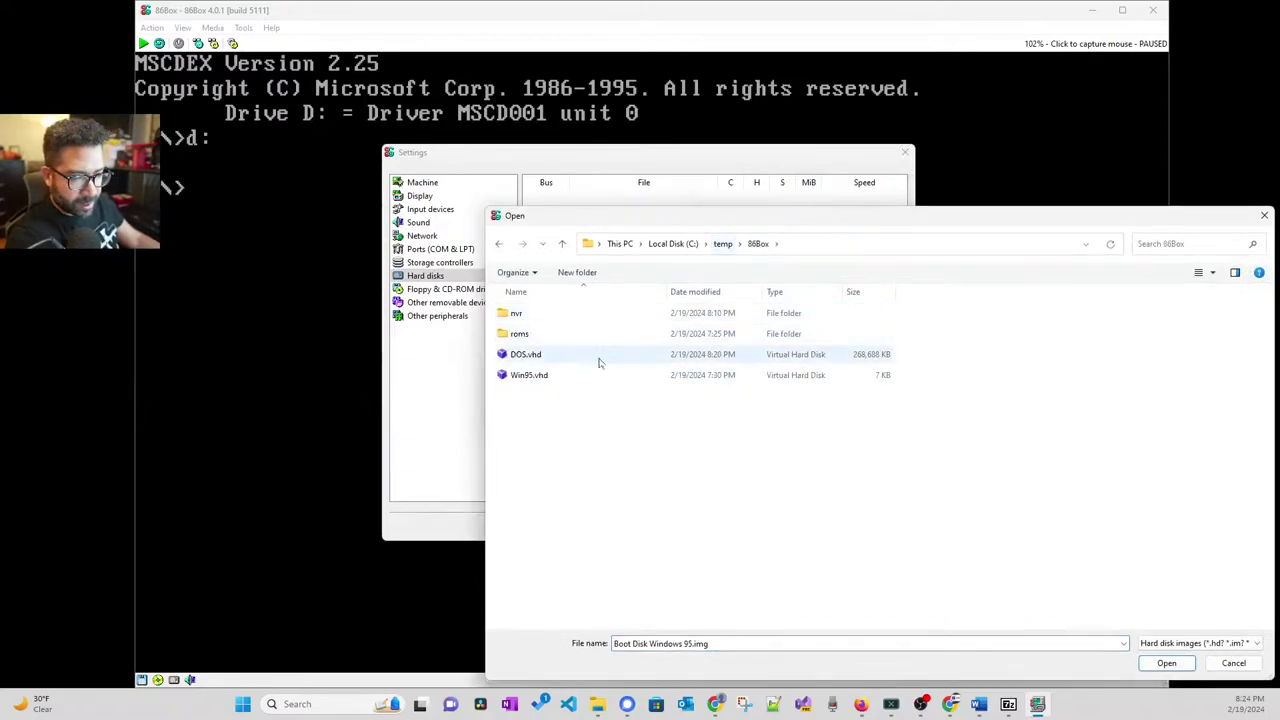
double_click(526, 375)
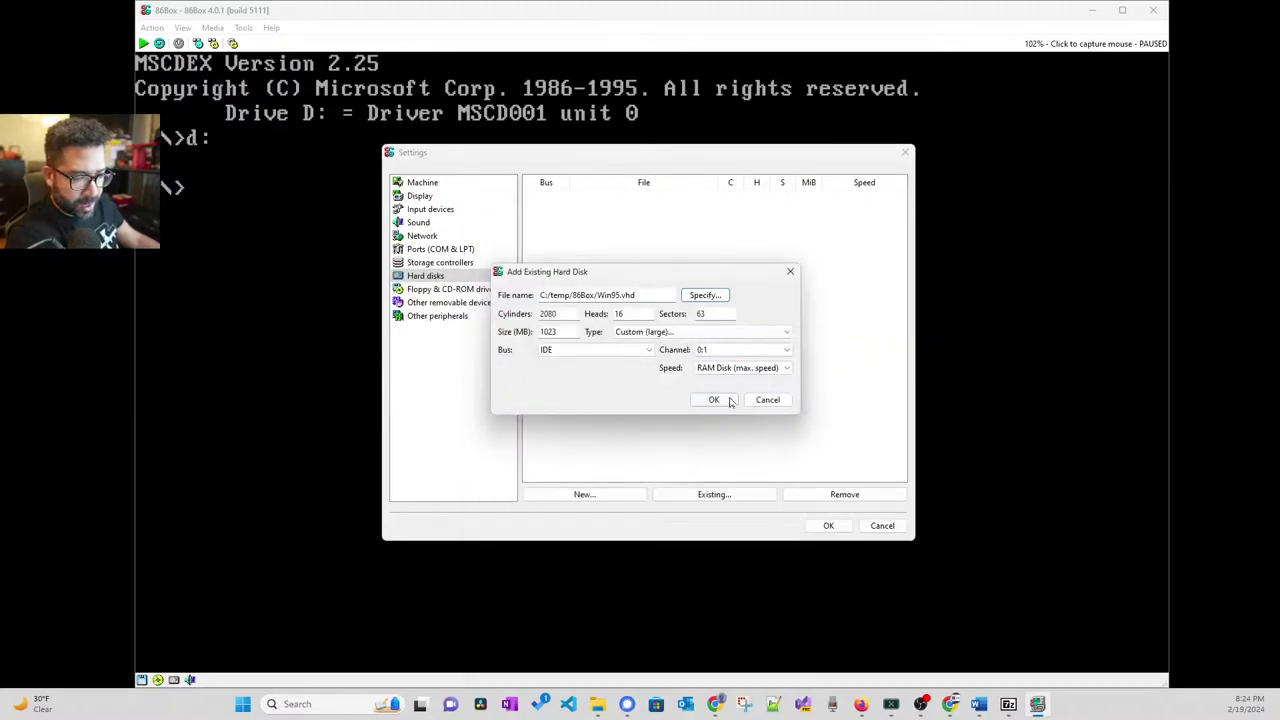
click(702, 354)
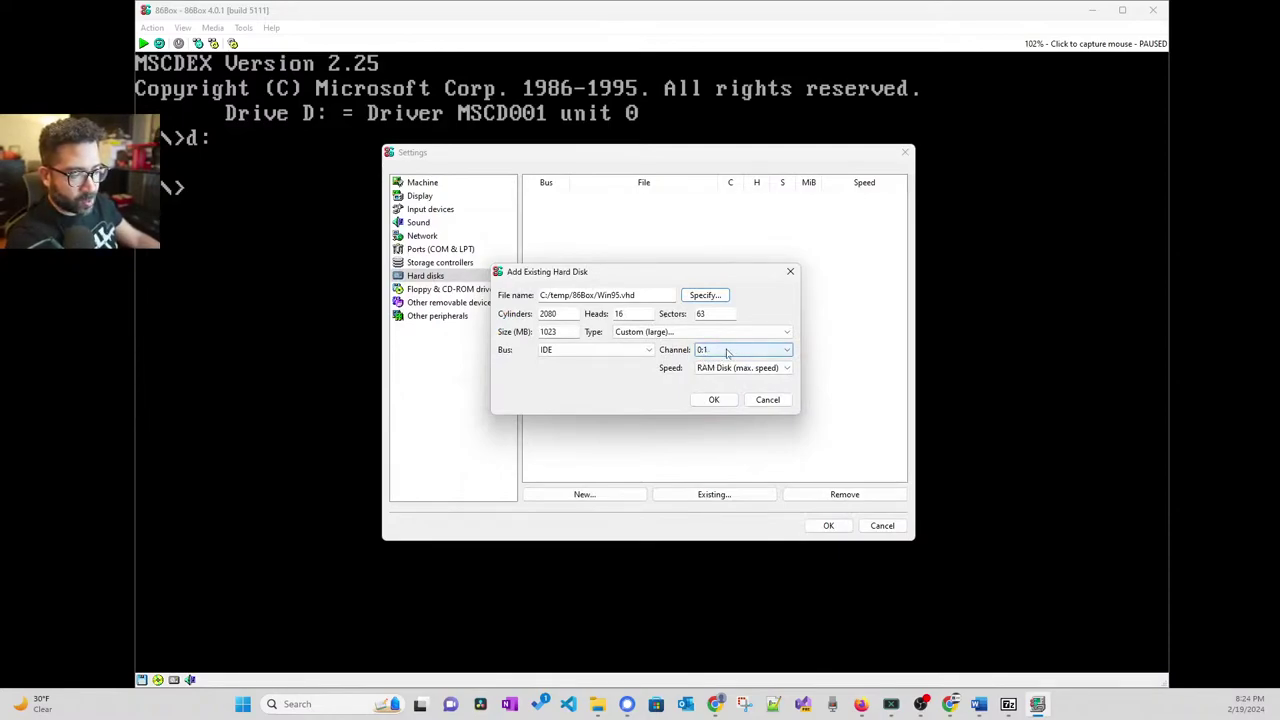
click(727, 352)
click(716, 361)
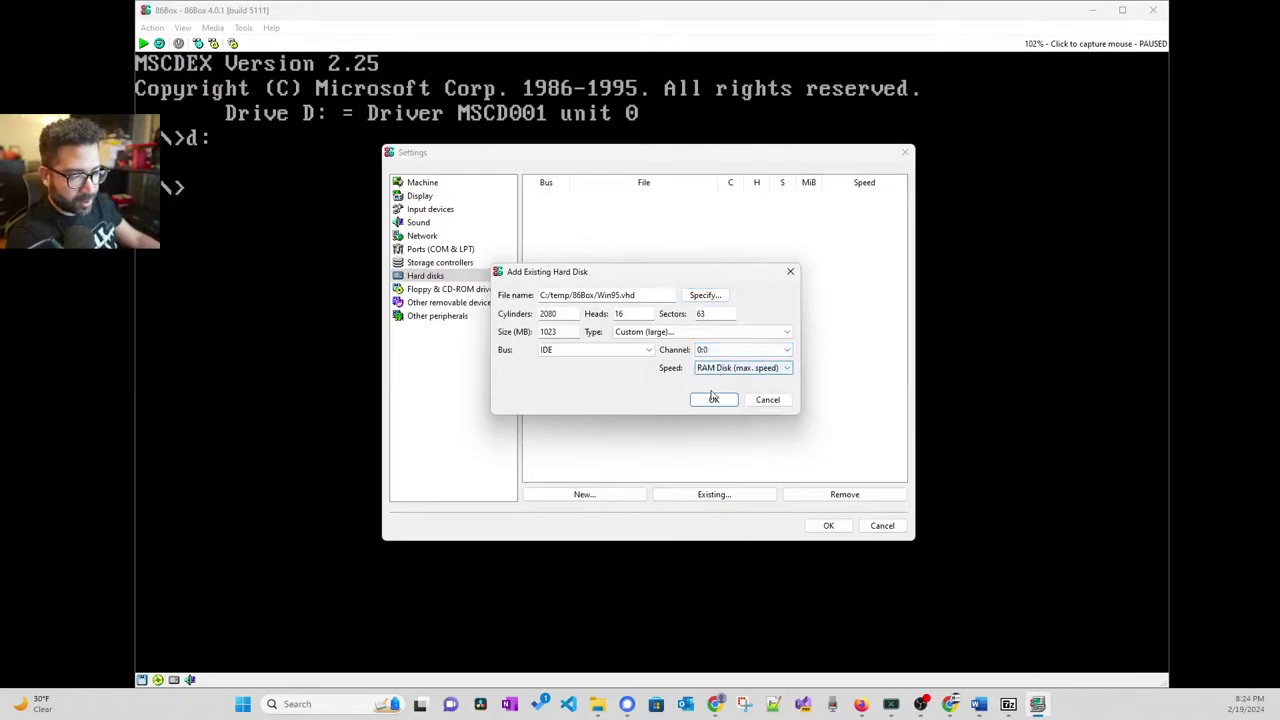
click(714, 399)
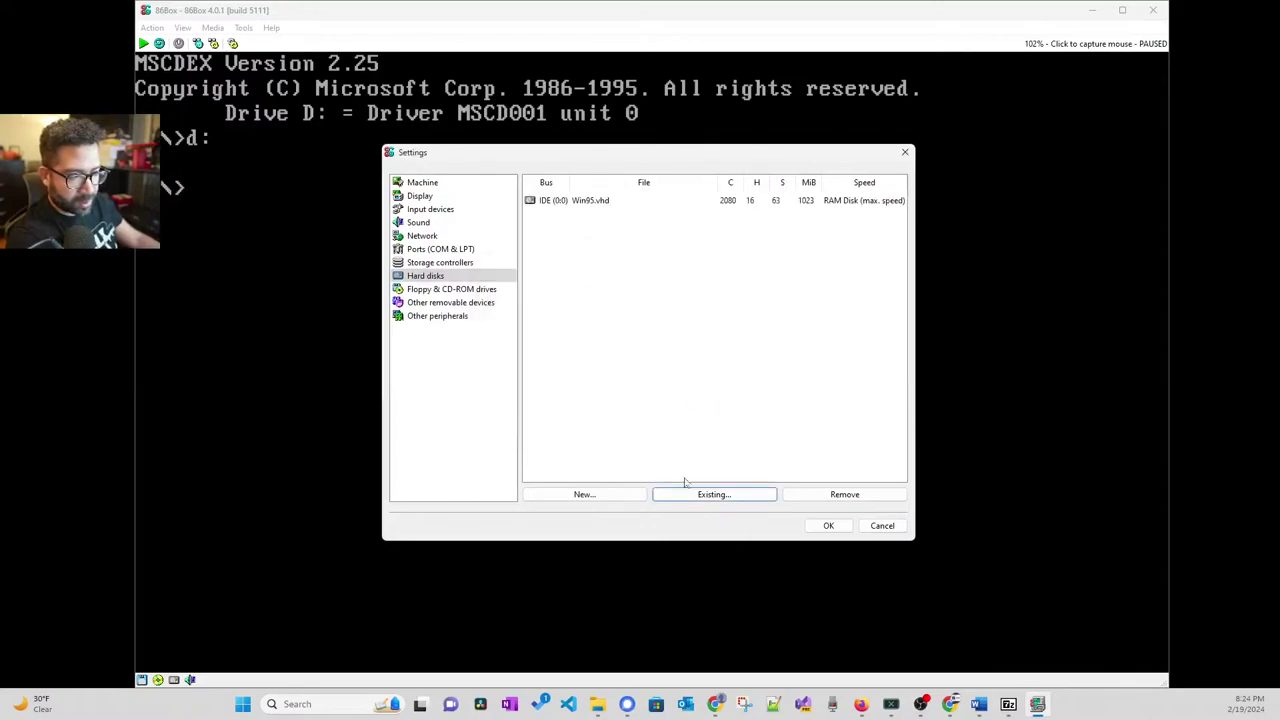
click(828, 525)
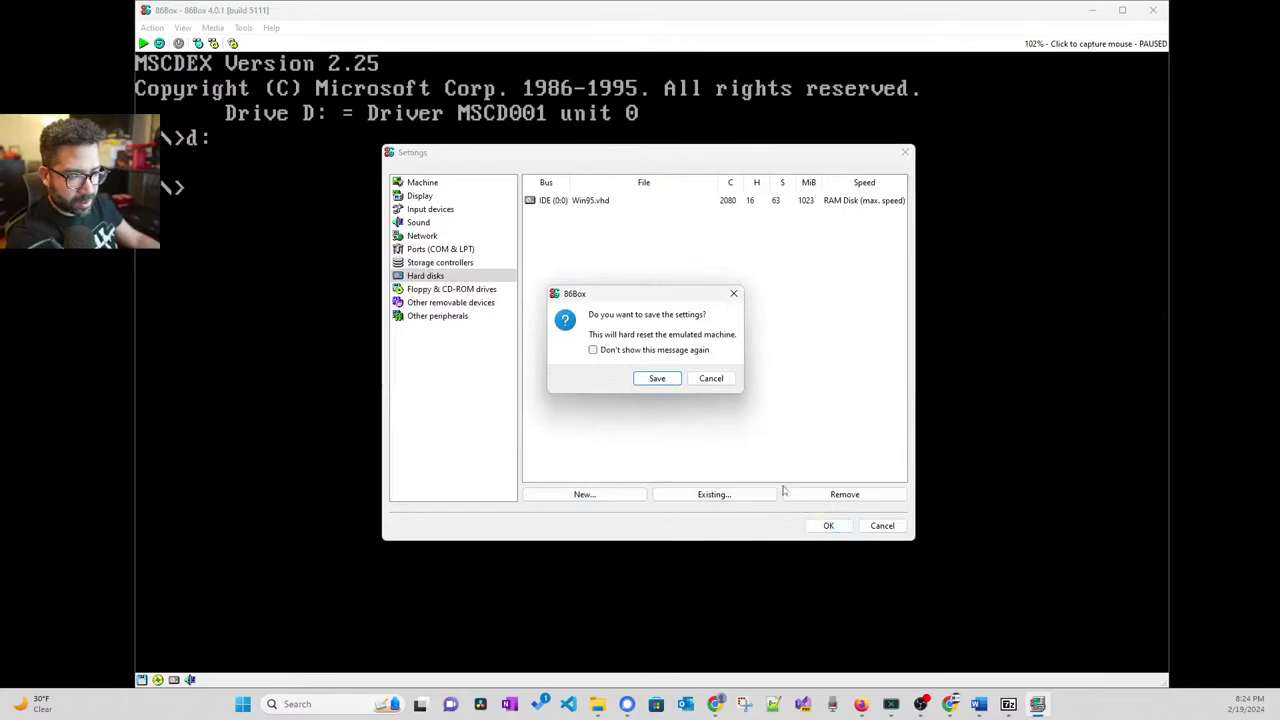
click(658, 381)
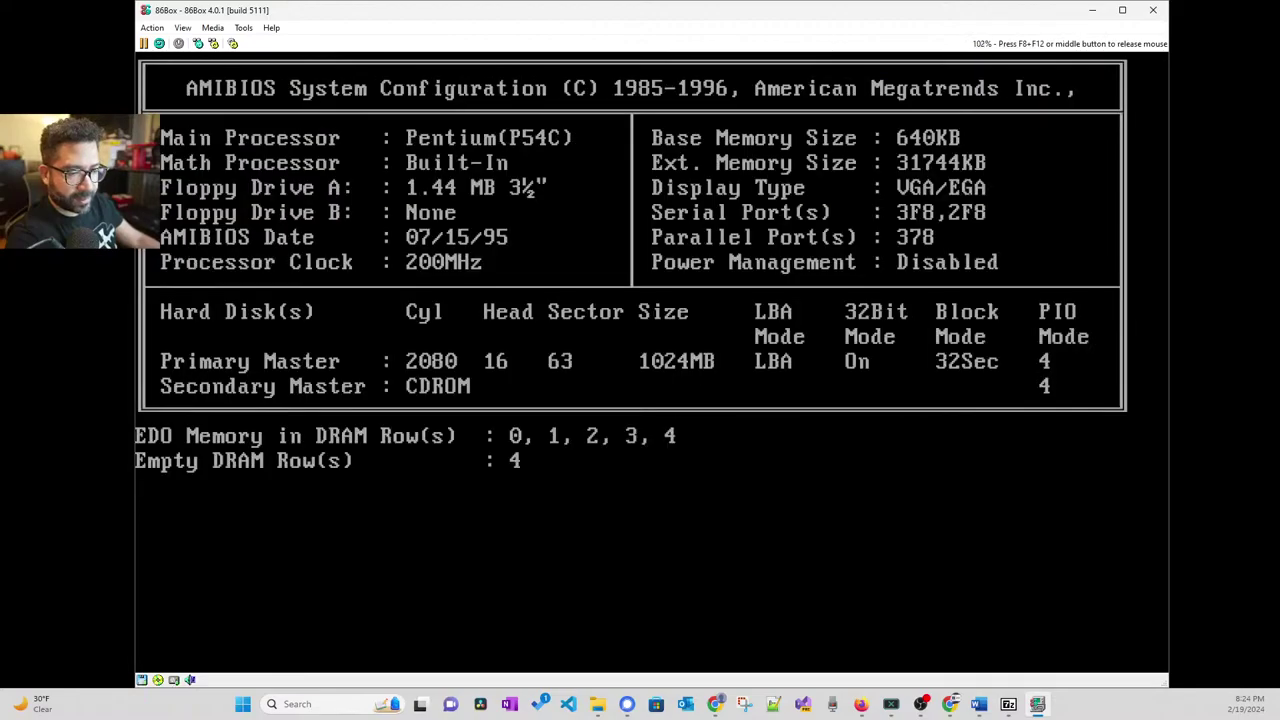
- Try switching to drive D: at the DOS prompt
middle_click(612, 320)
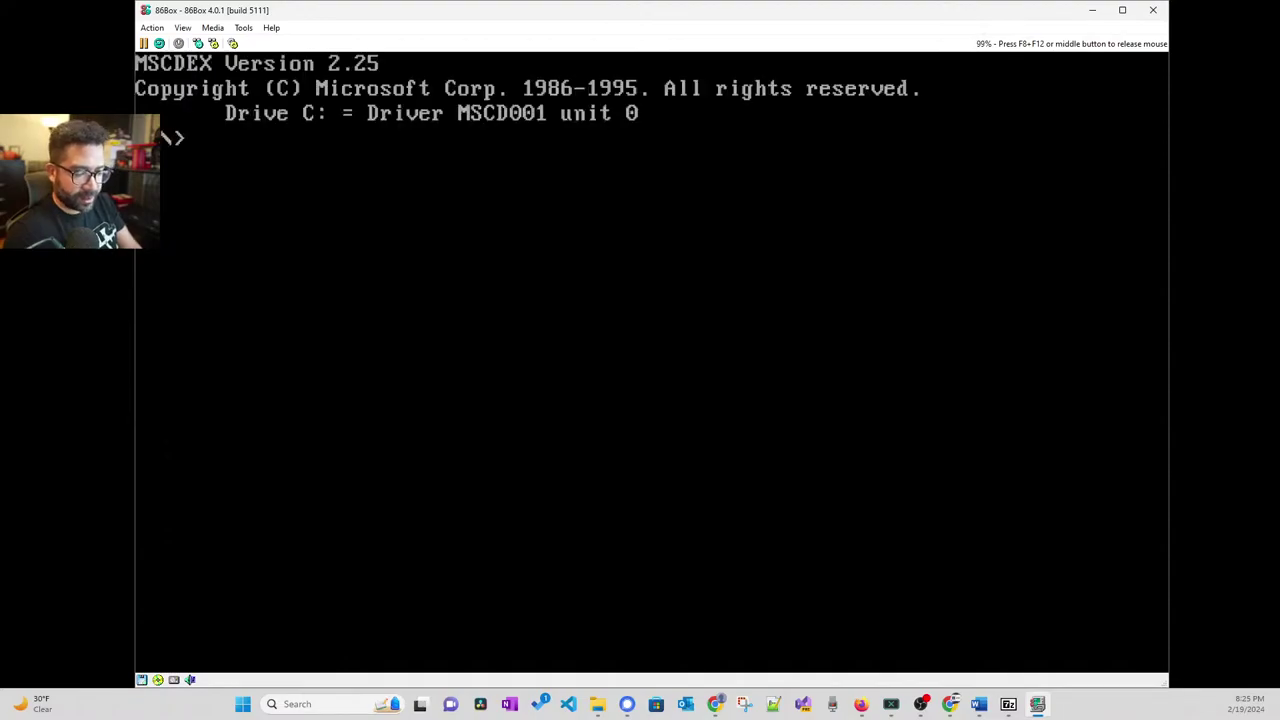
text(d:)
key(Return)
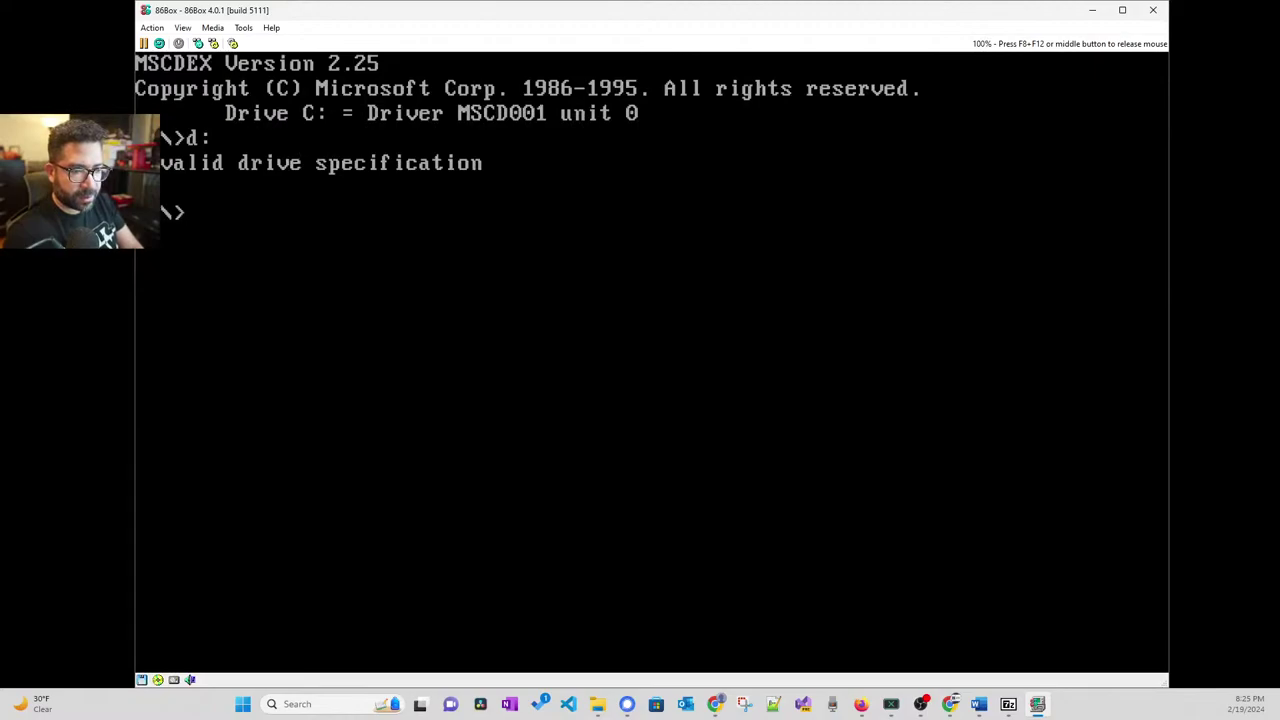
- Inspect the Tools and floppy menus, then hard-reset the emulated machine
key(F8+F12)
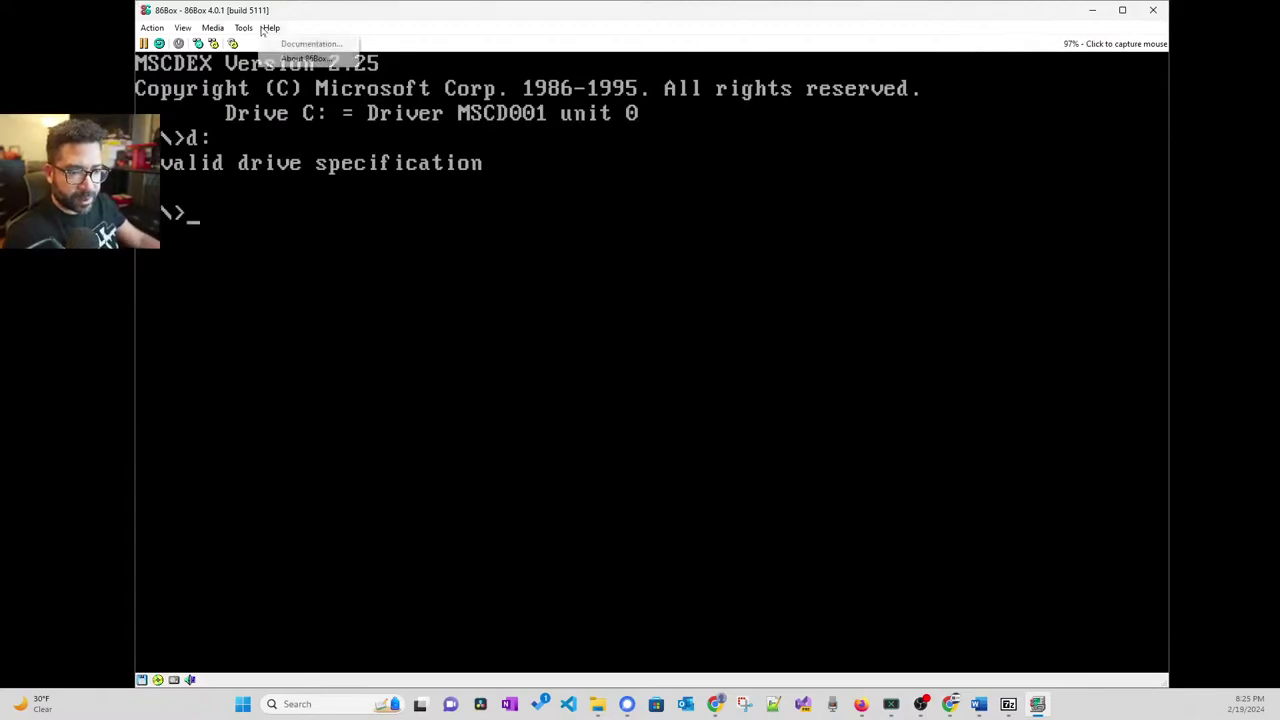
click(252, 30)
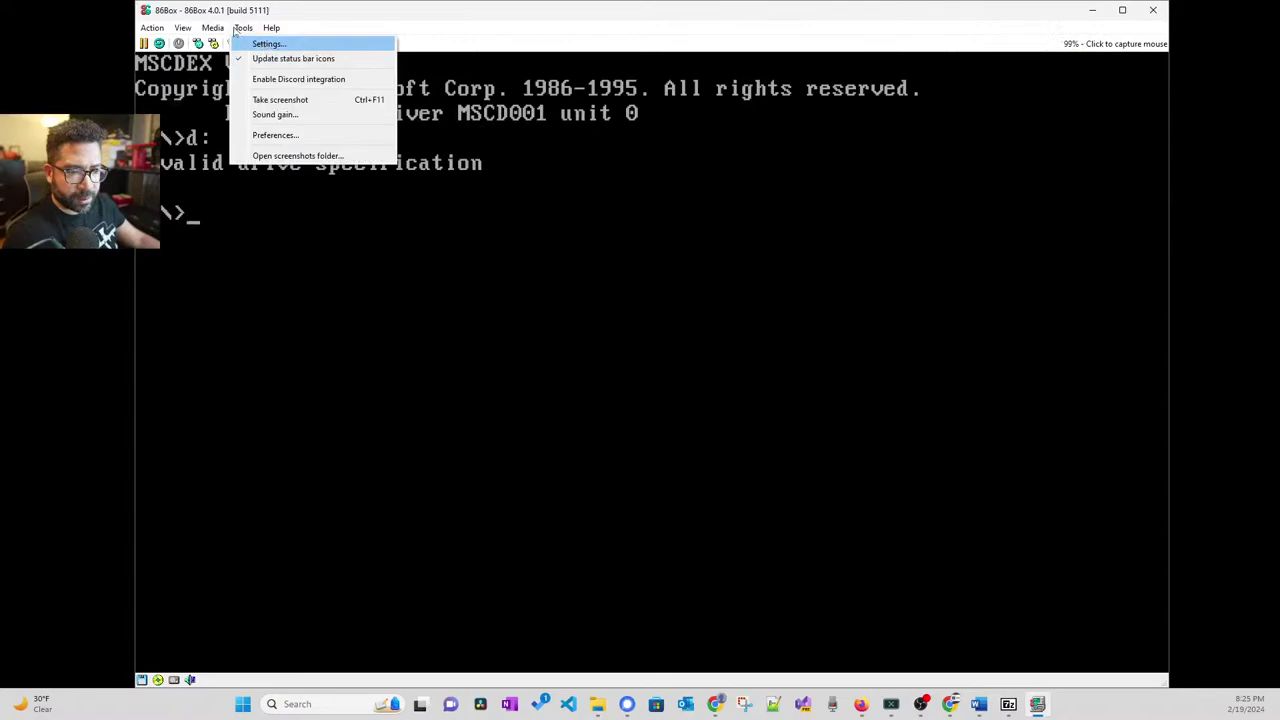
click(406, 30)
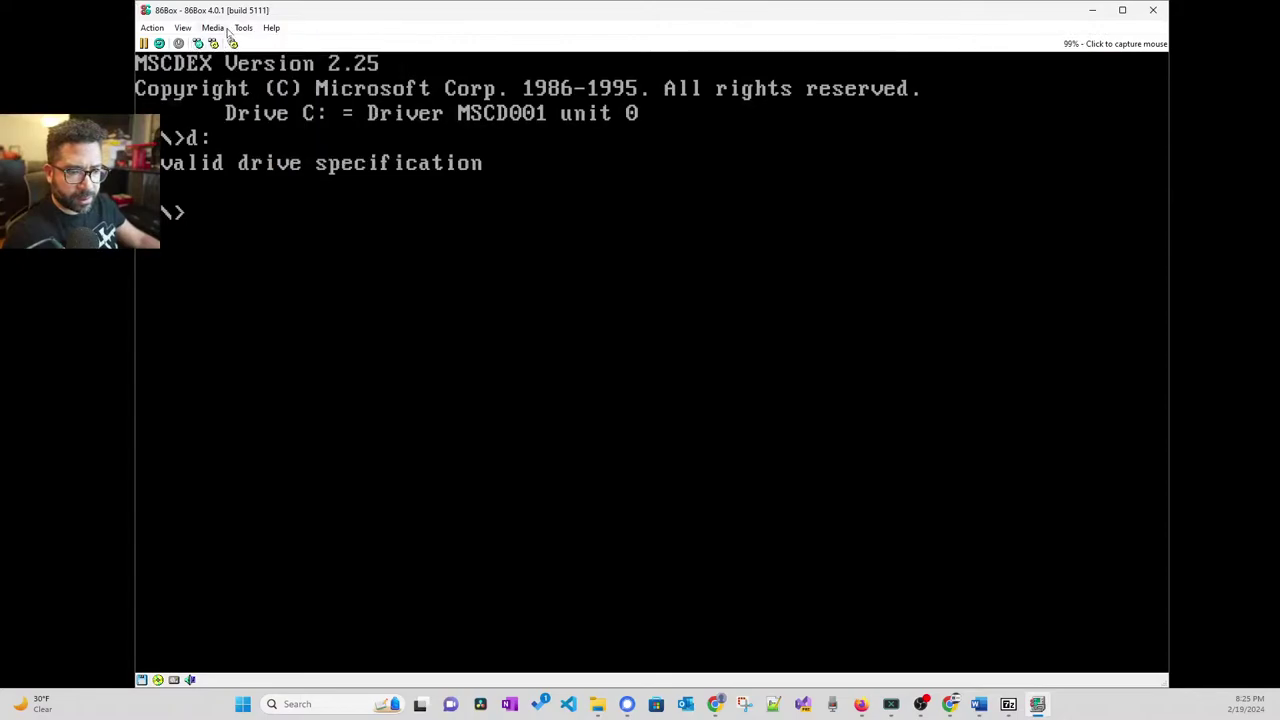
click(142, 679)
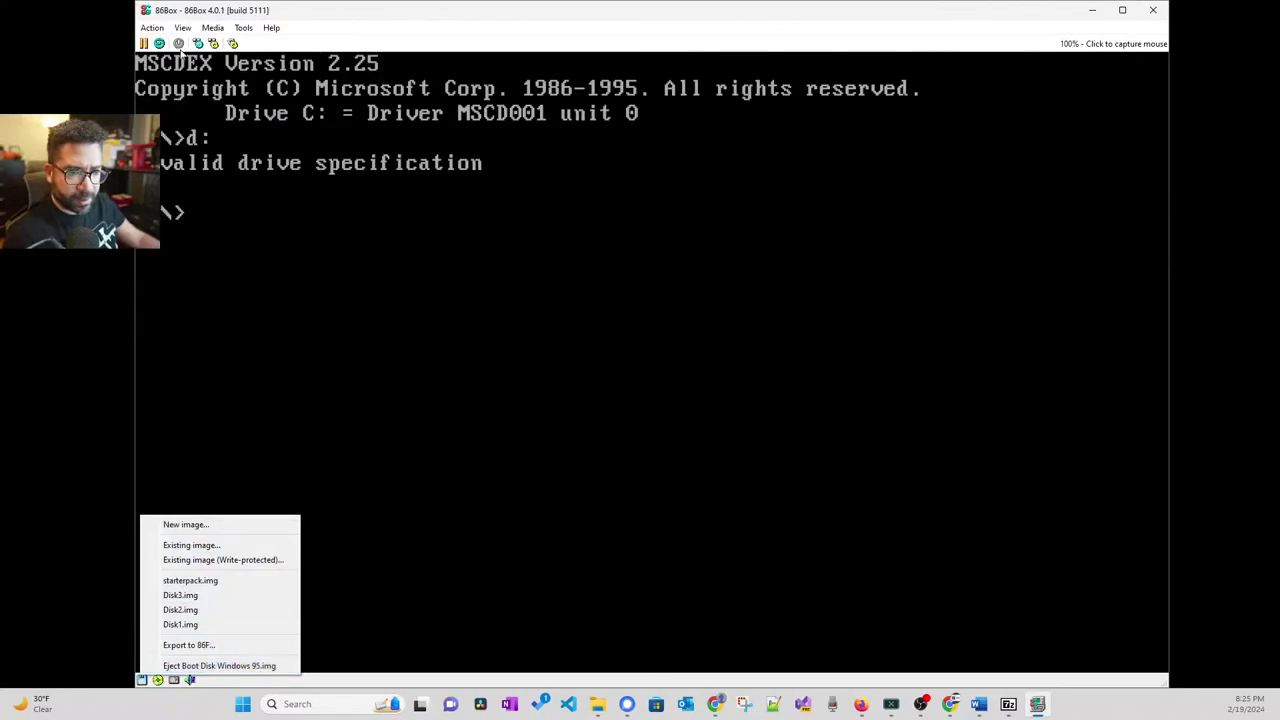
click(160, 45)
click(160, 45)
click(680, 378)
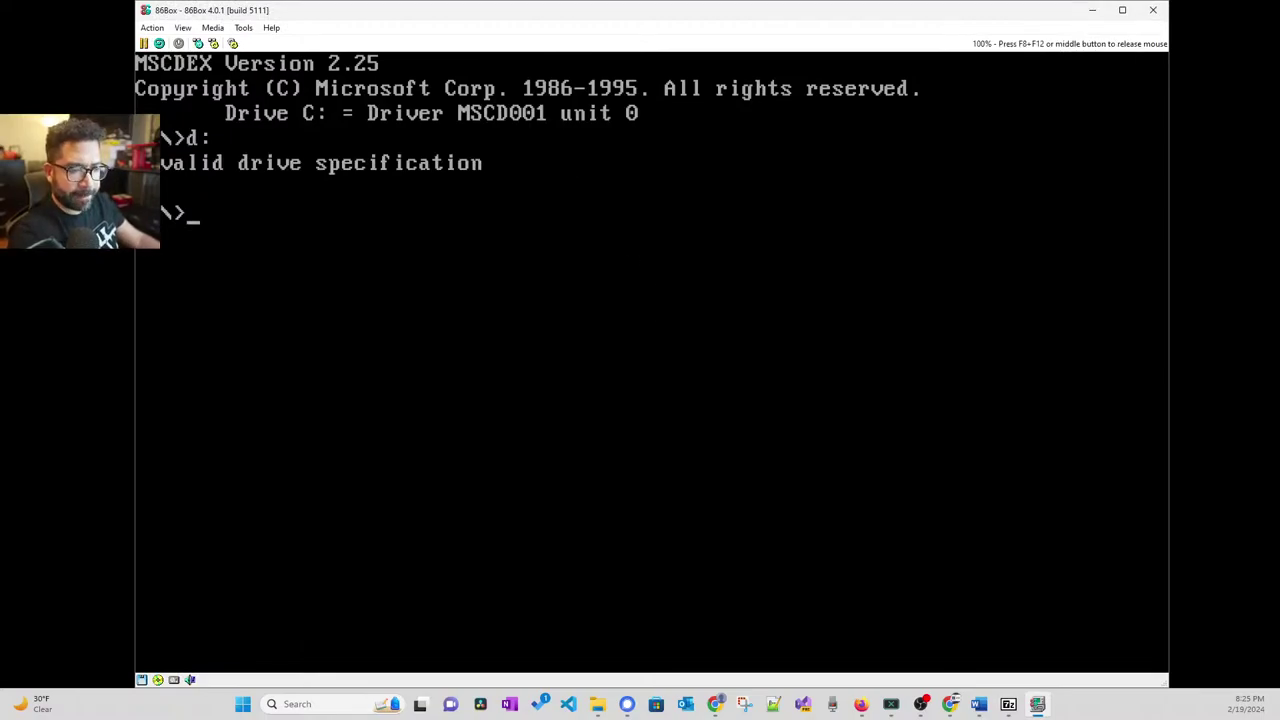
key(ctrl+F12)
- Pick the Toshiba IDE CD-ROM driver option, then hard-reset the machine after it fails
key(F8+F12)
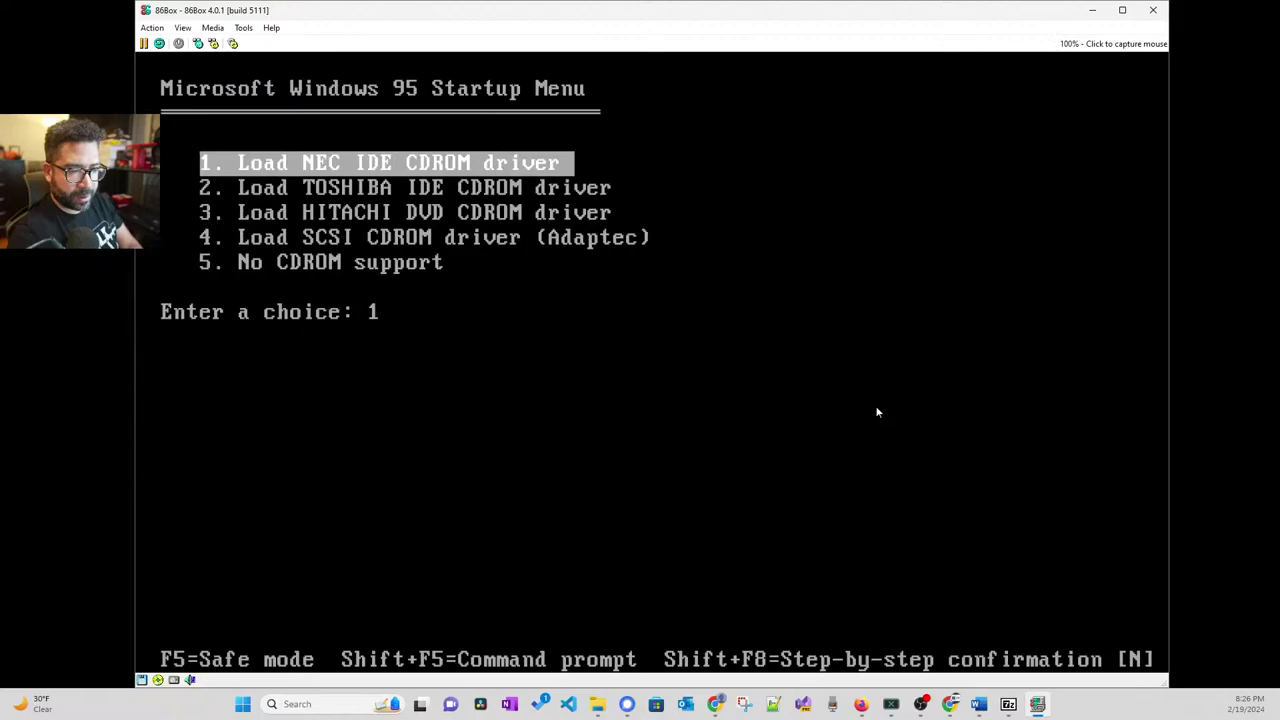
key(Down)
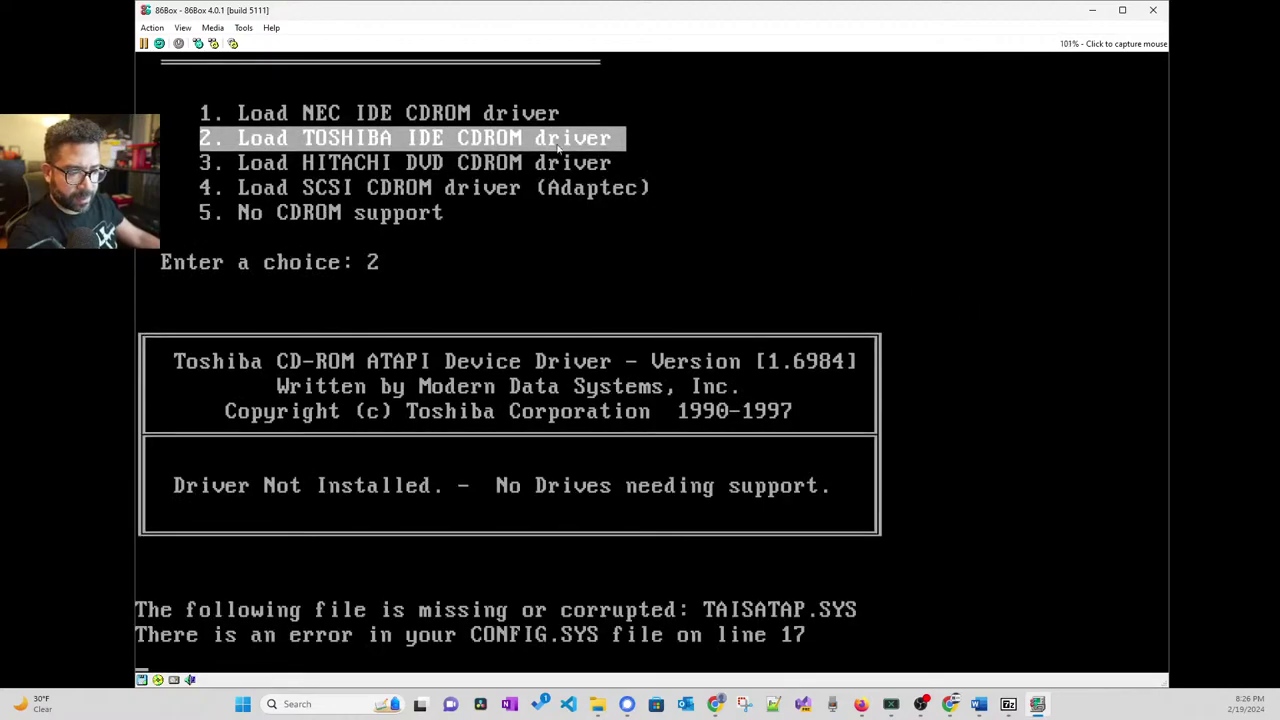
click(209, 30)
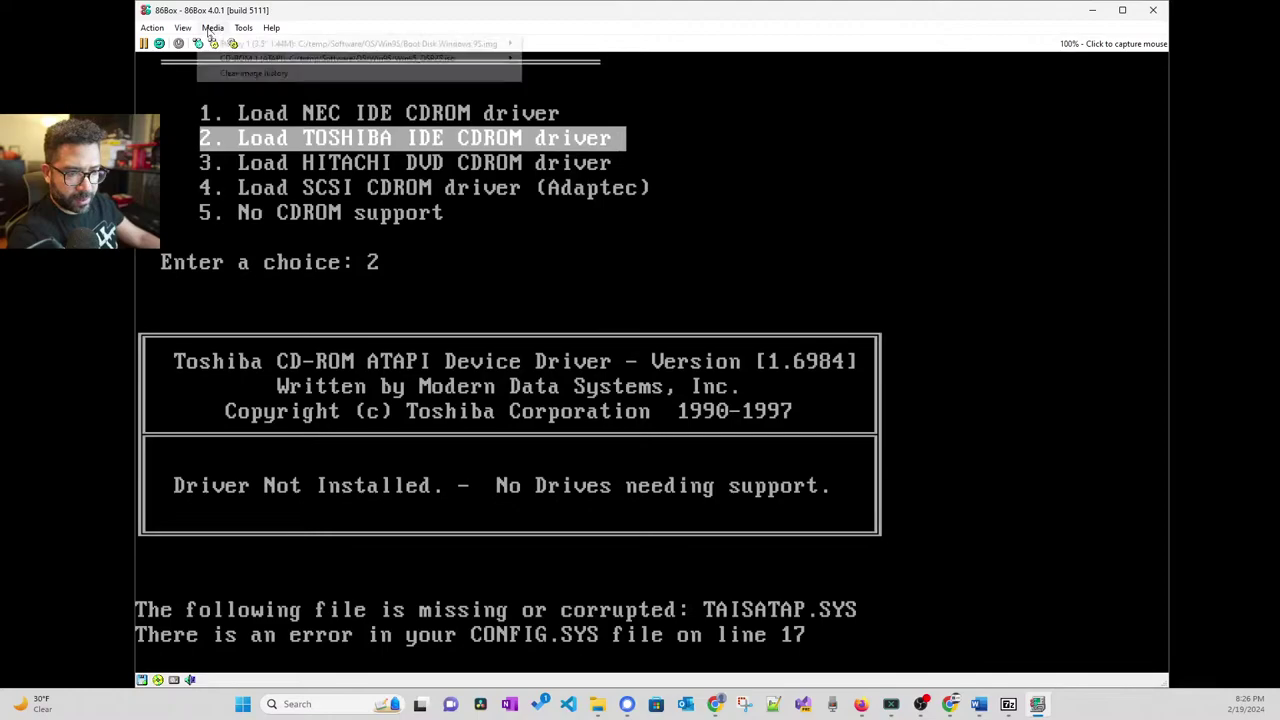
click(585, 33)
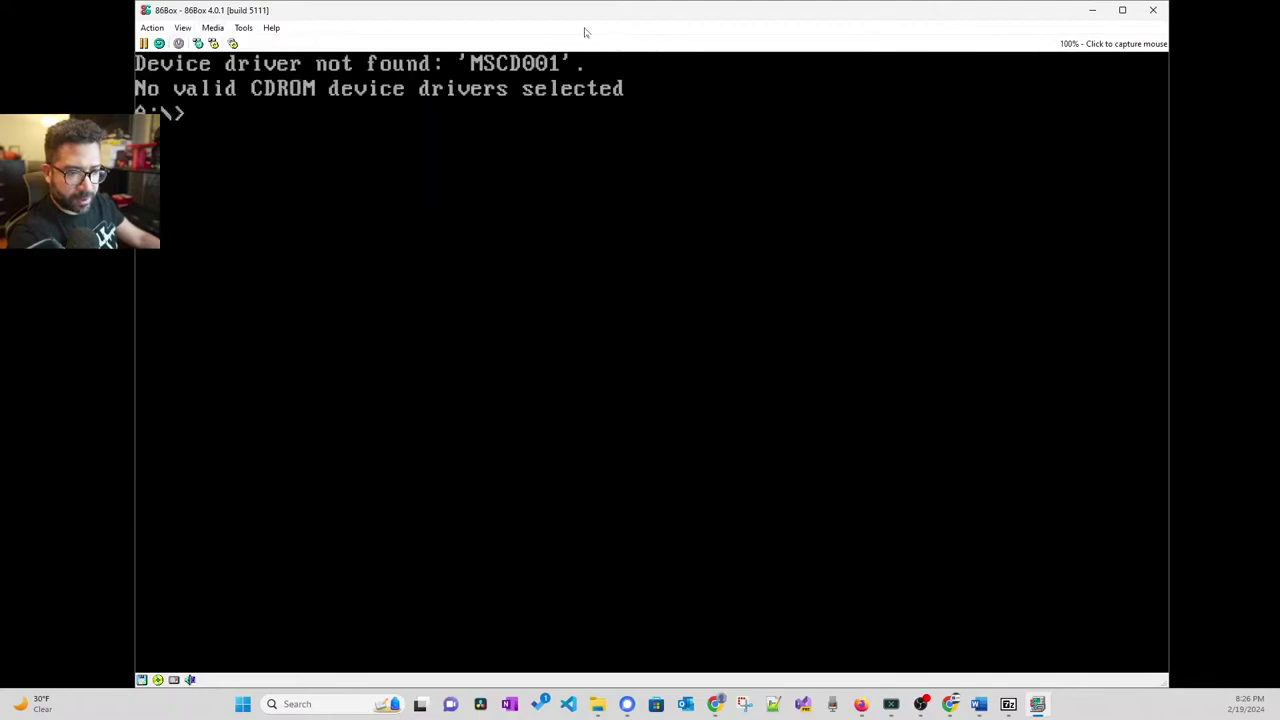
click(160, 44)
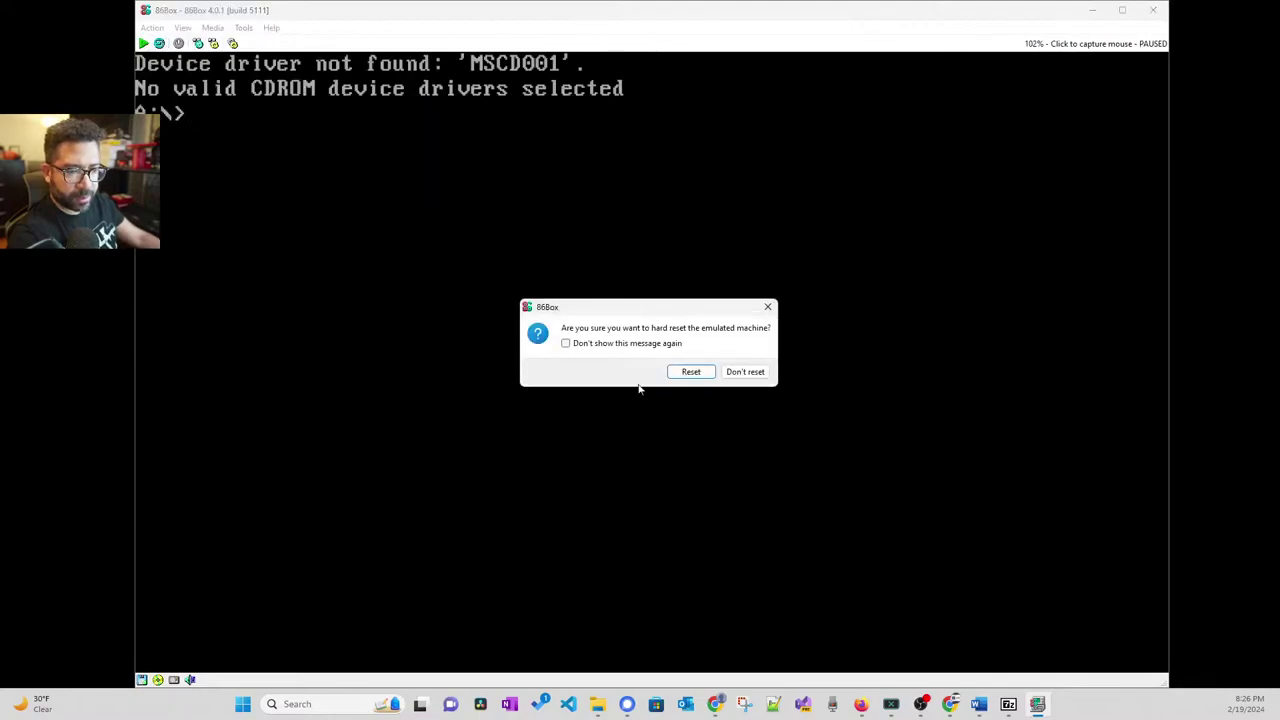
click(673, 373)
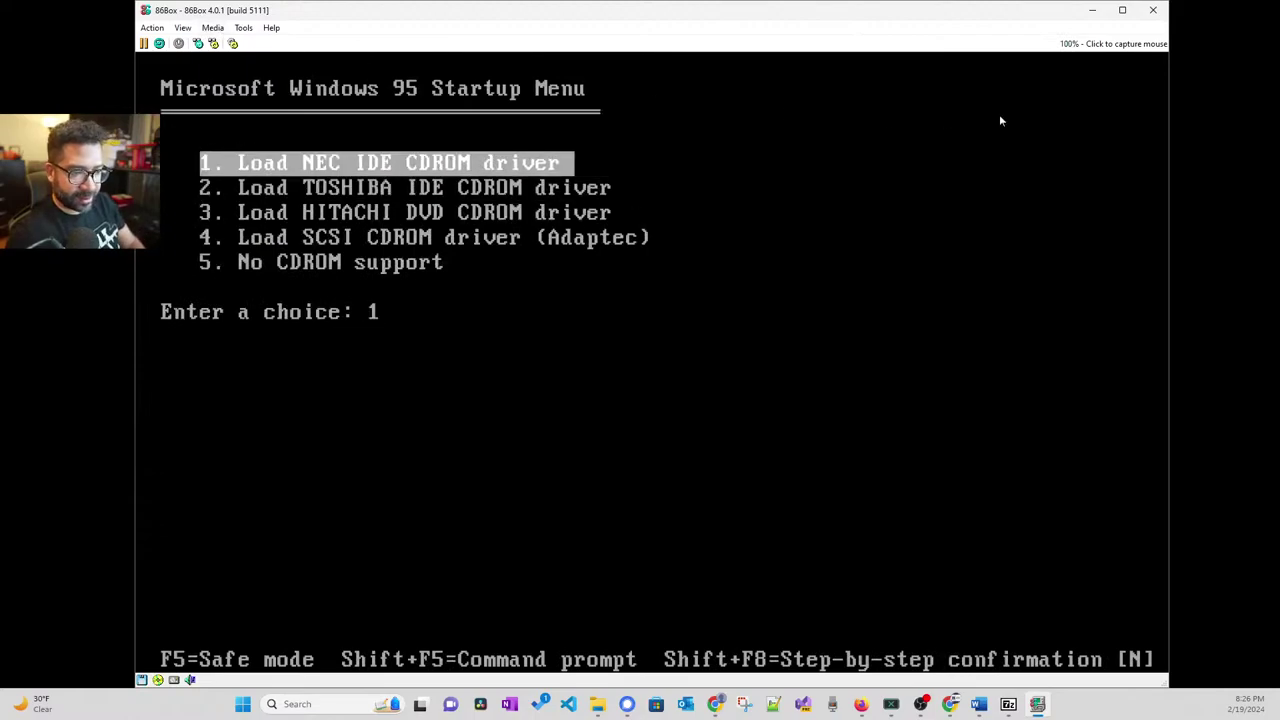
- Boot with the NEC IDE CD-ROM driver, switch to drive C: and list its root with dir/p
key(Return)
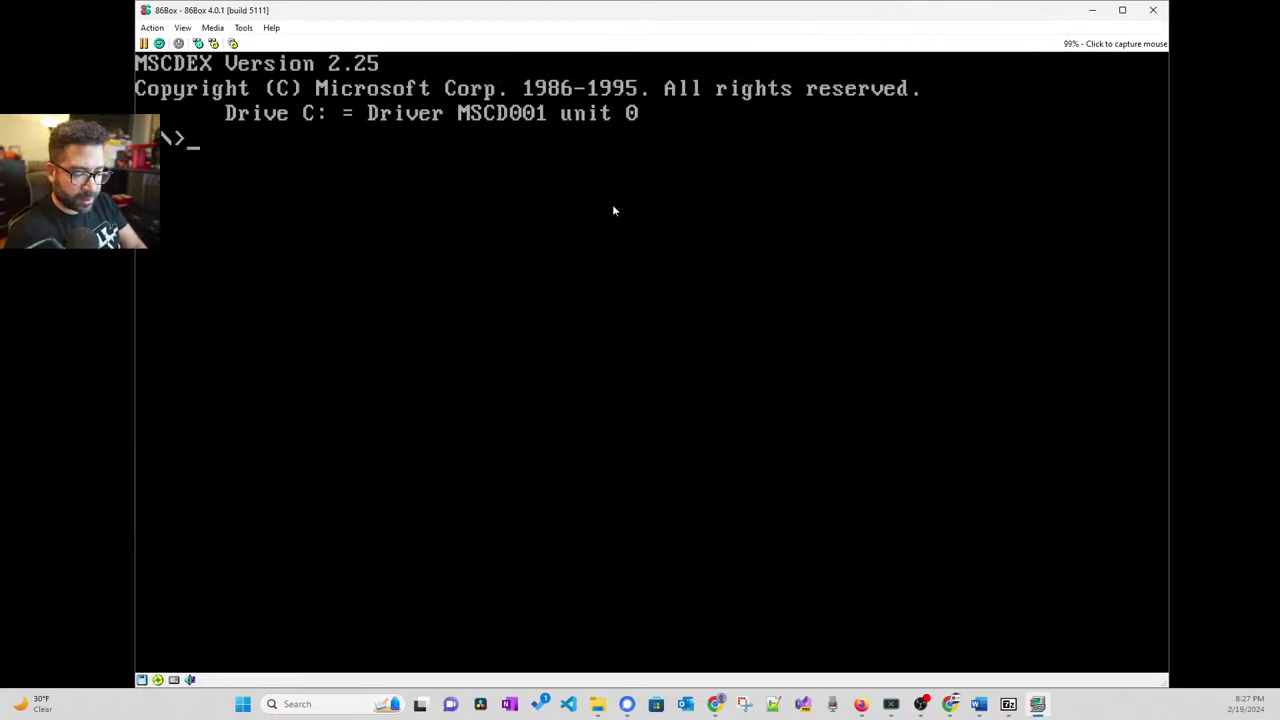
text(c:)
key(BackSpace)
key(BackSpace)
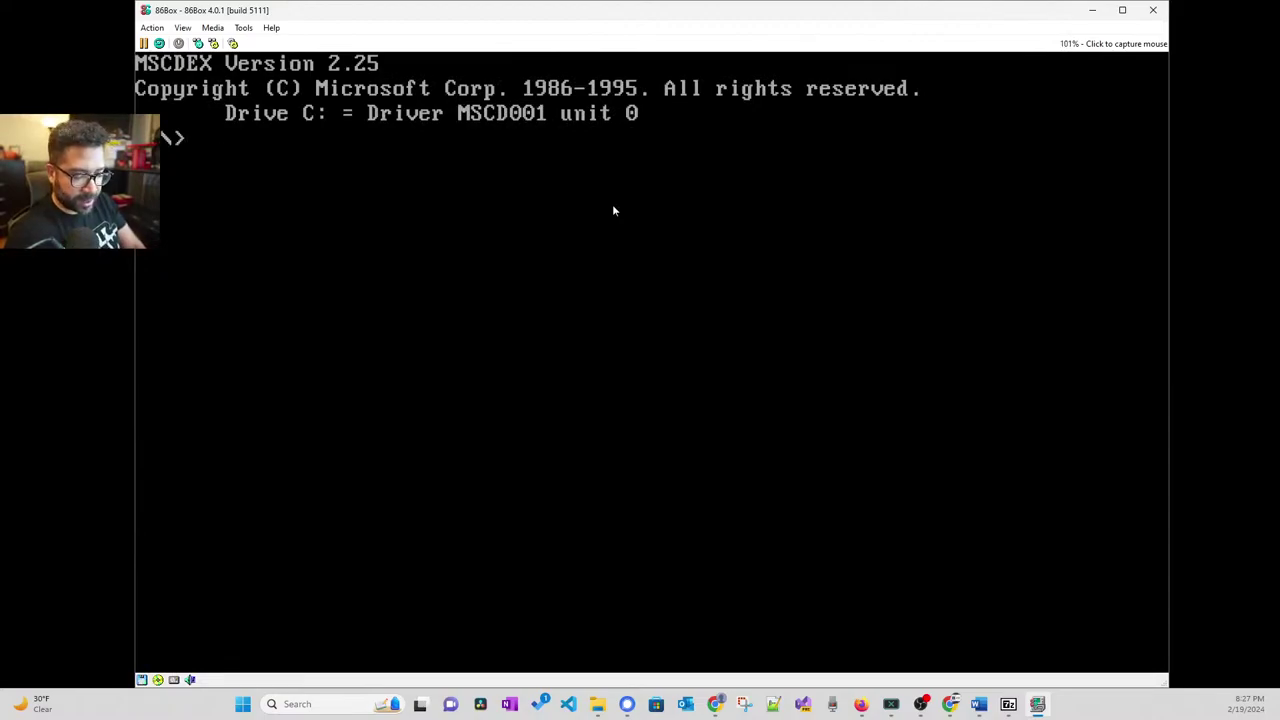
text(c:)
key(BackSpace)
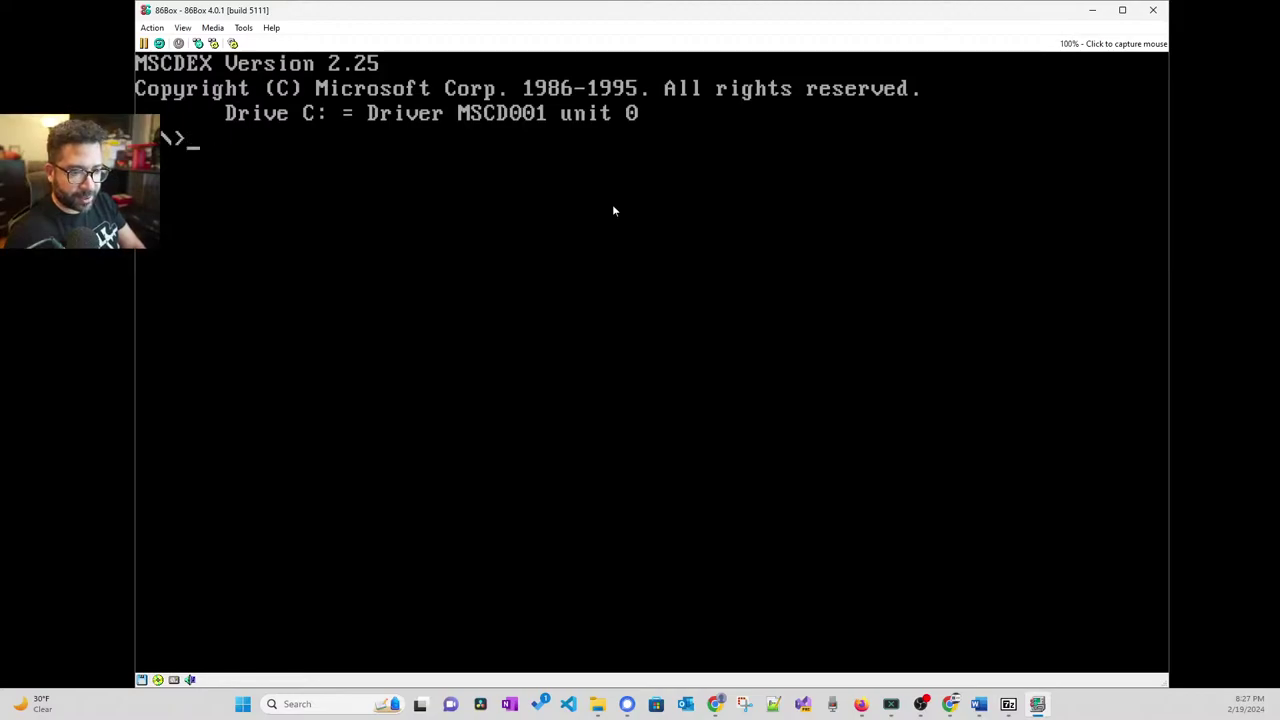
text(c:)
key(Return)
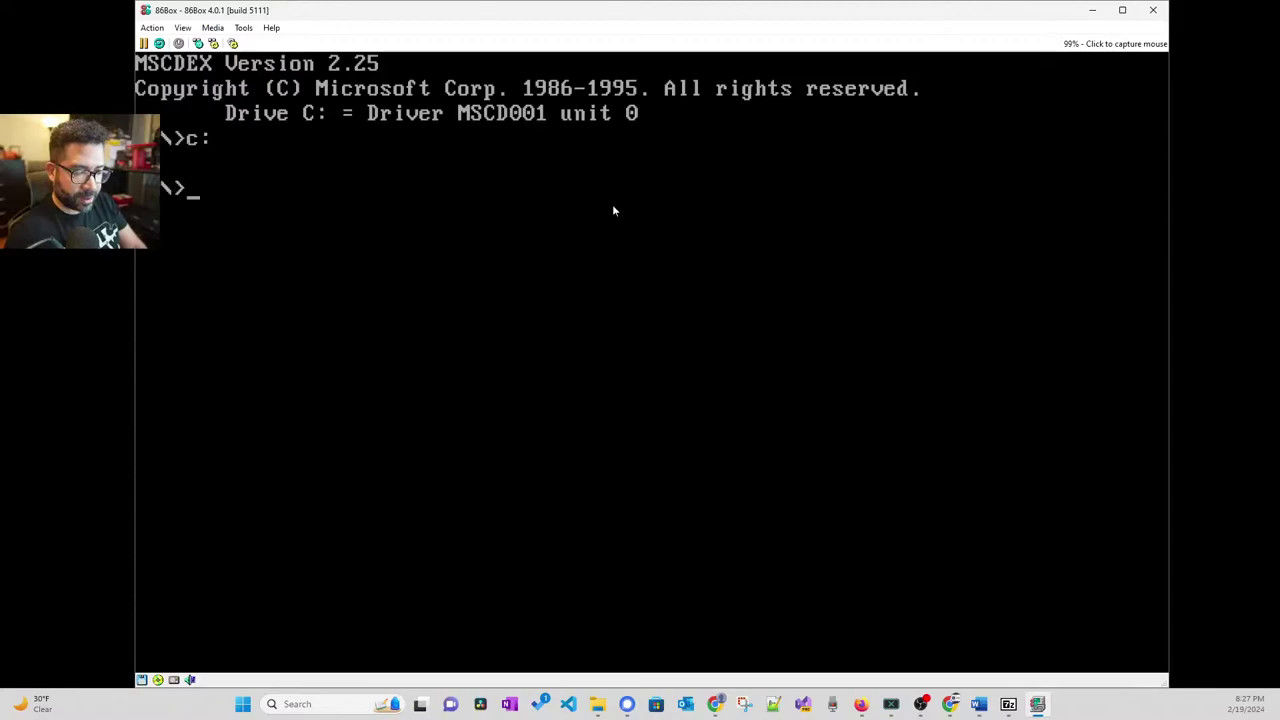
text(cd)
key(BackSpace)
key(BackSpace)
key(BackSpace)
text(dir/p)
key(Return)
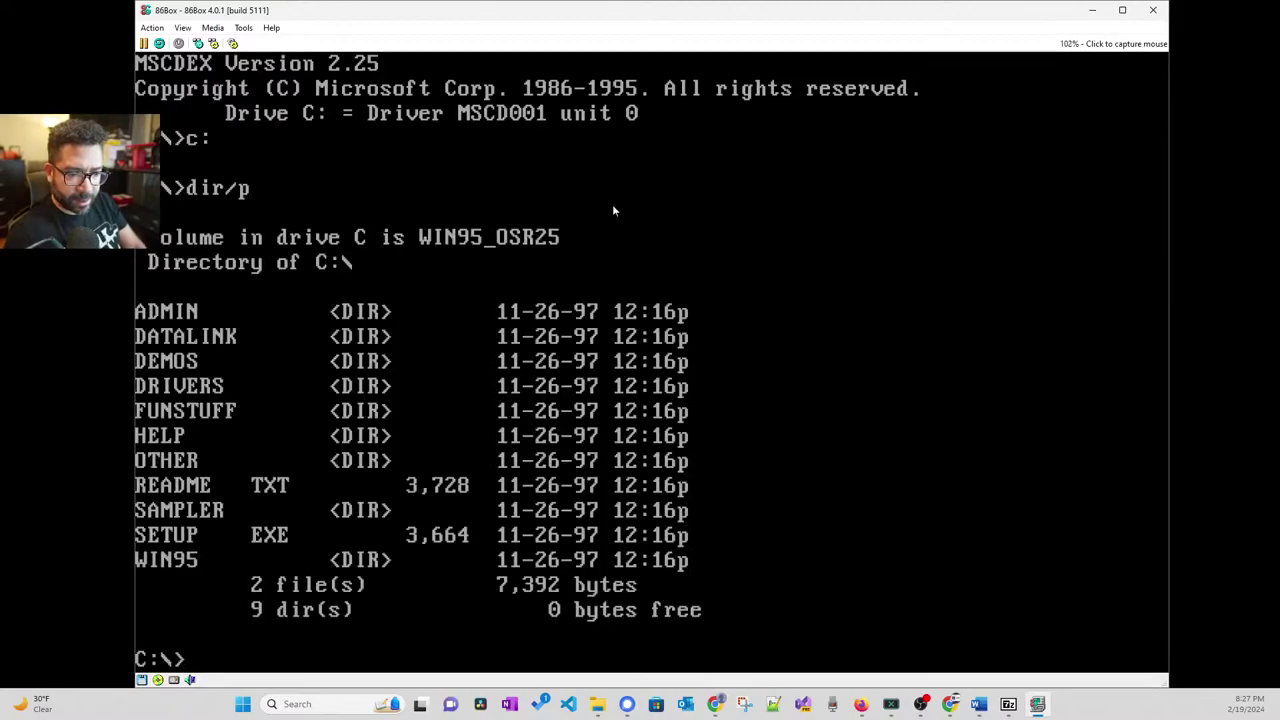
key(ctrl+c)
- Enter the WIN95 folder and launch fdisk from it
text(cd se)
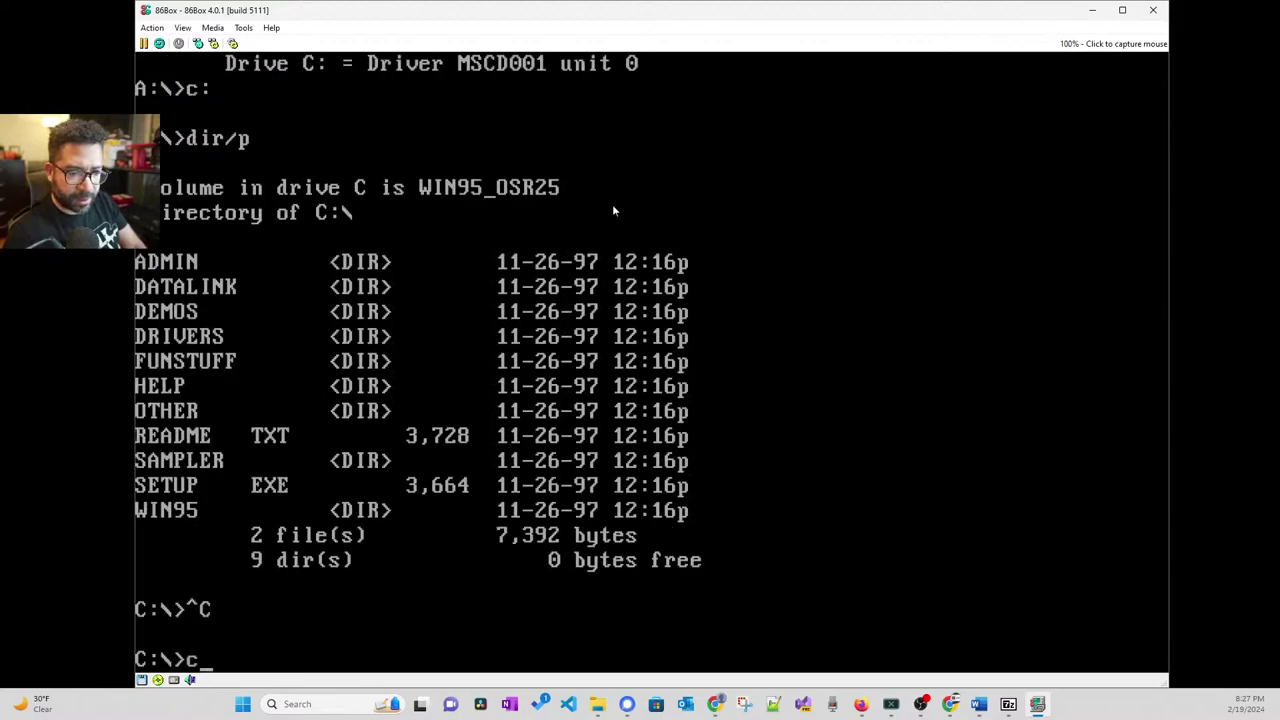
key(BackSpace)
key(BackSpace)
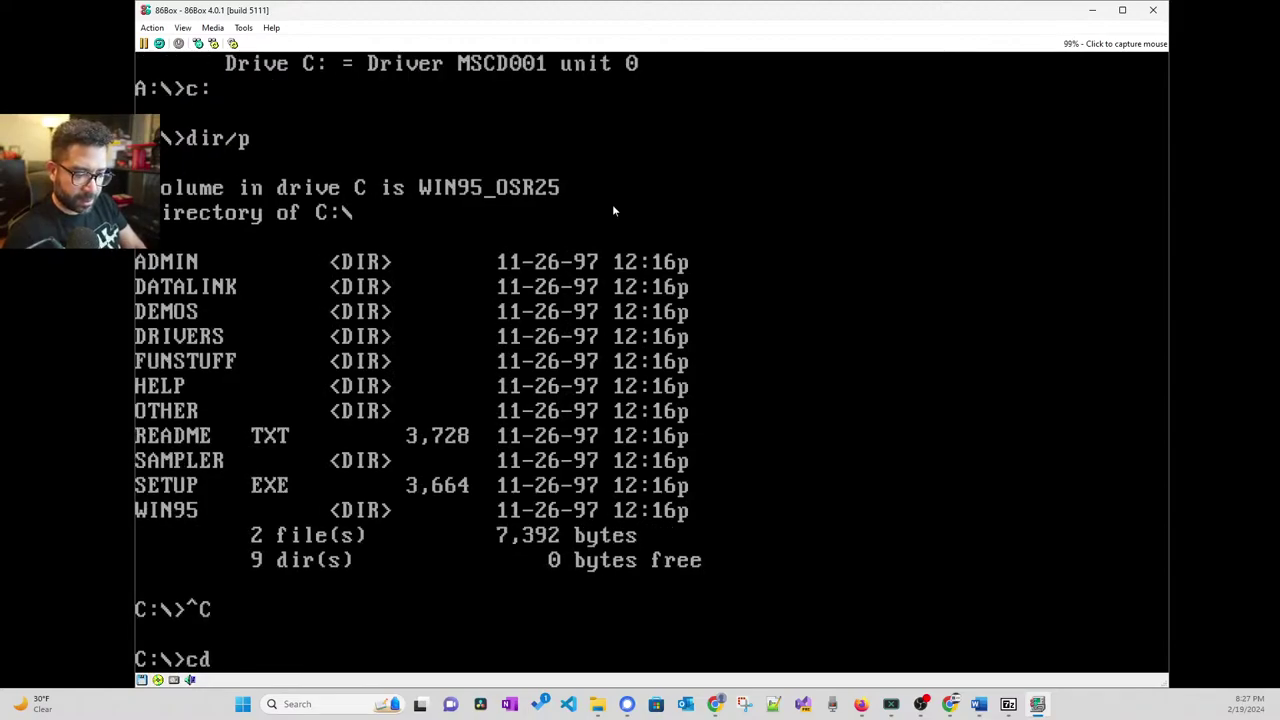
text(win96)
key(BackSpace)
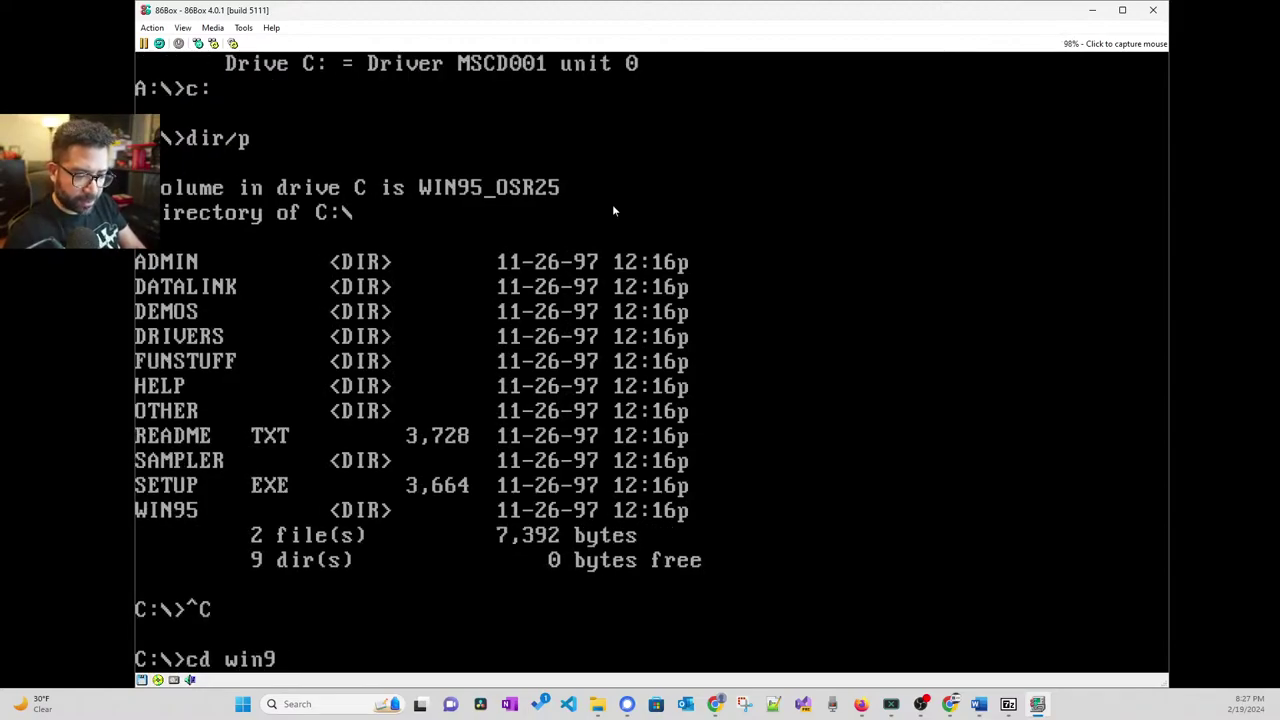
text(5)
key(Return)
text(fdisk)
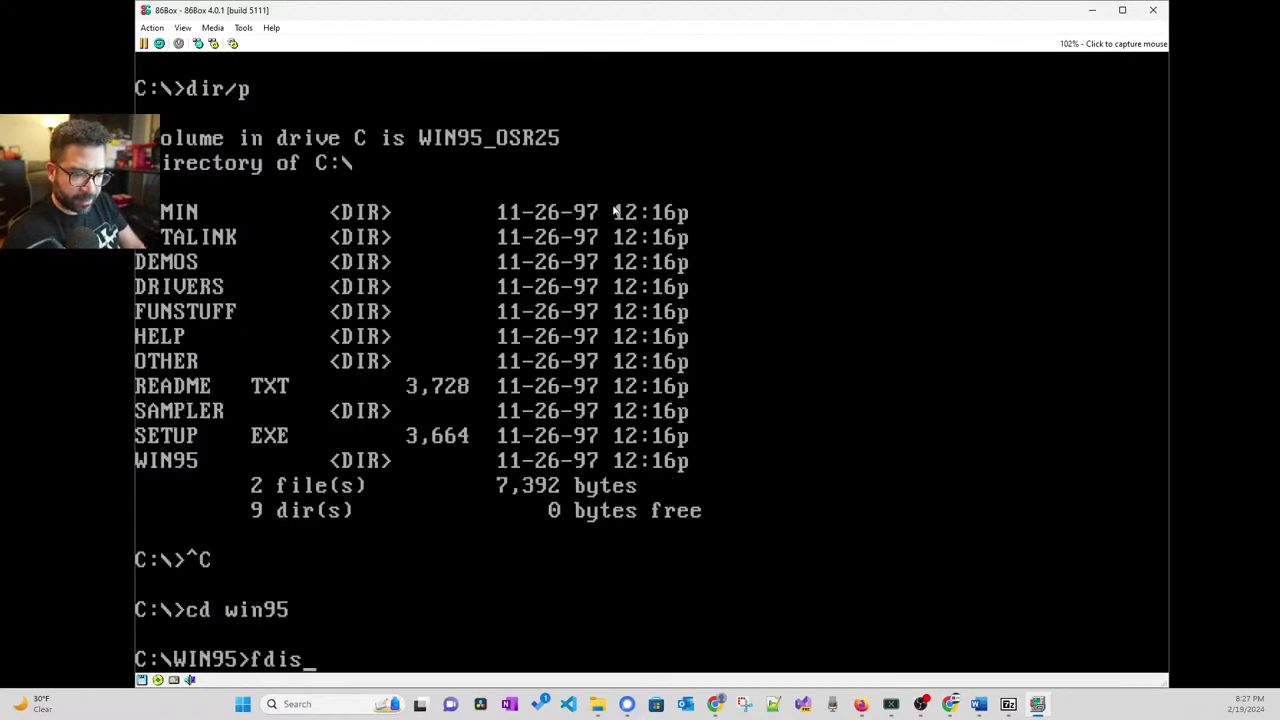
key(Return)
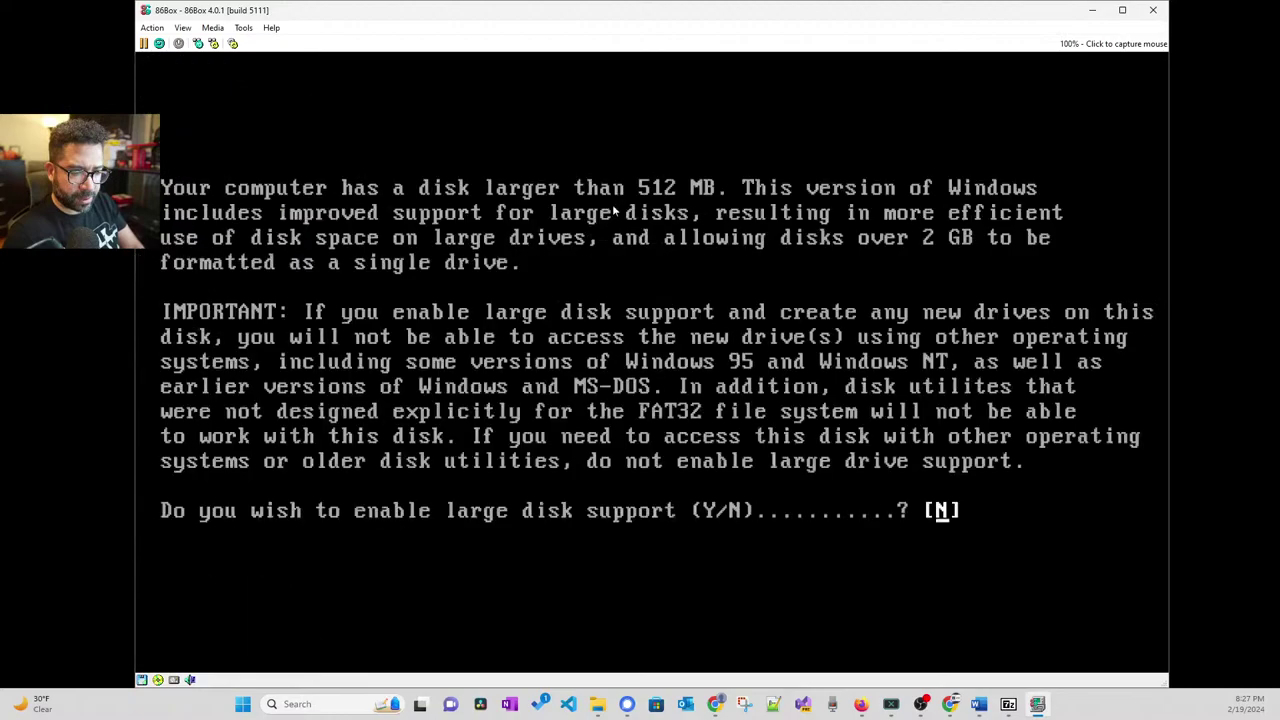
- Enable large disk support, create a maximum-size active primary DOS partition, then exit FDISK
text(y)
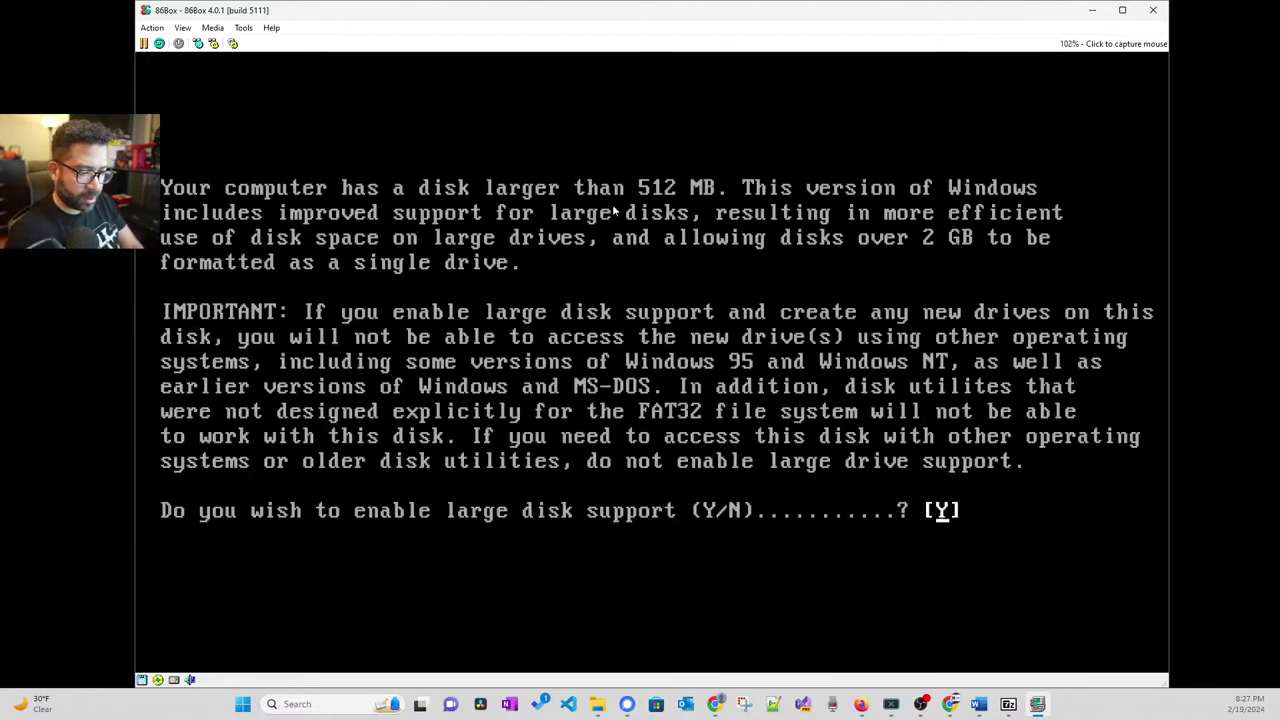
key(Return)
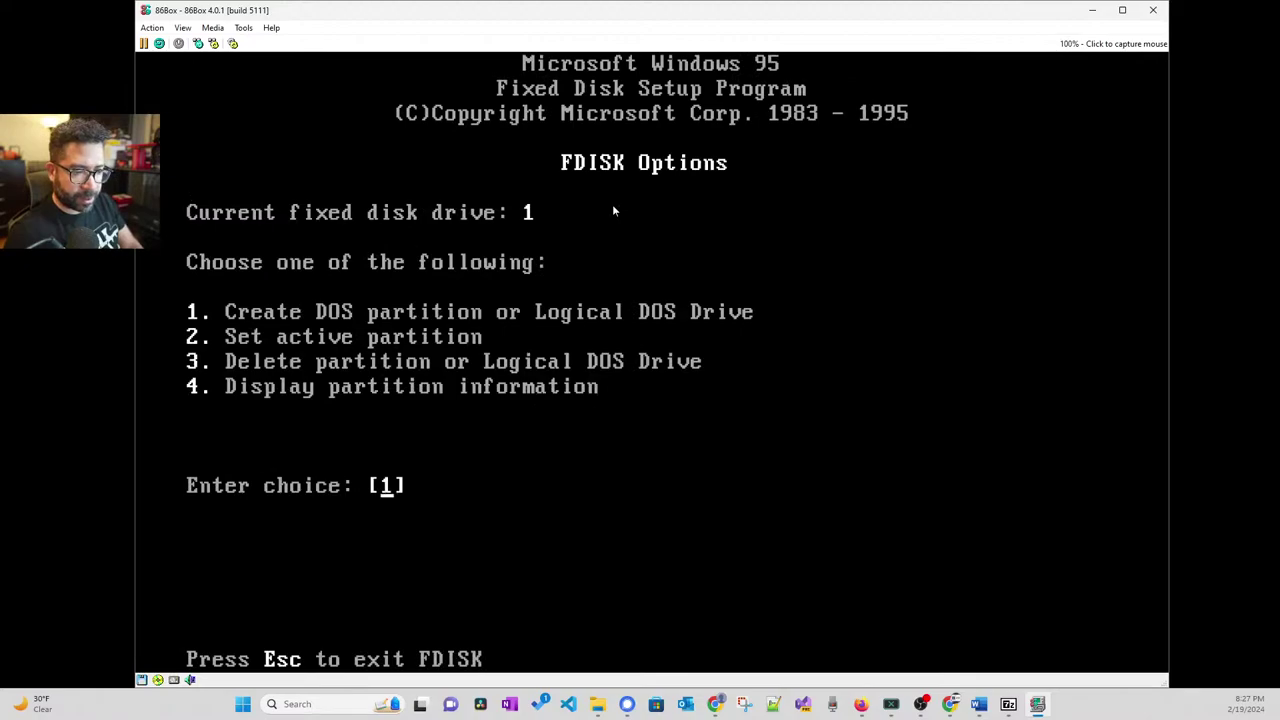
key(Return)
key(Return)
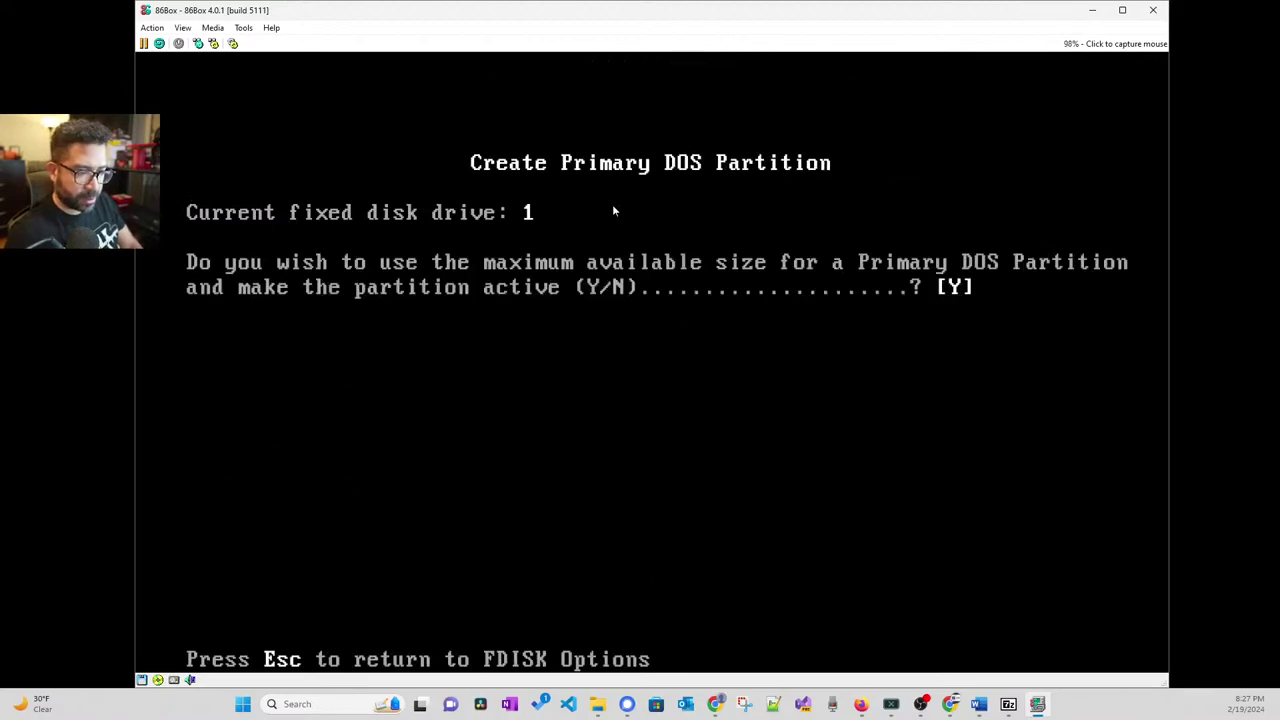
key(Return)
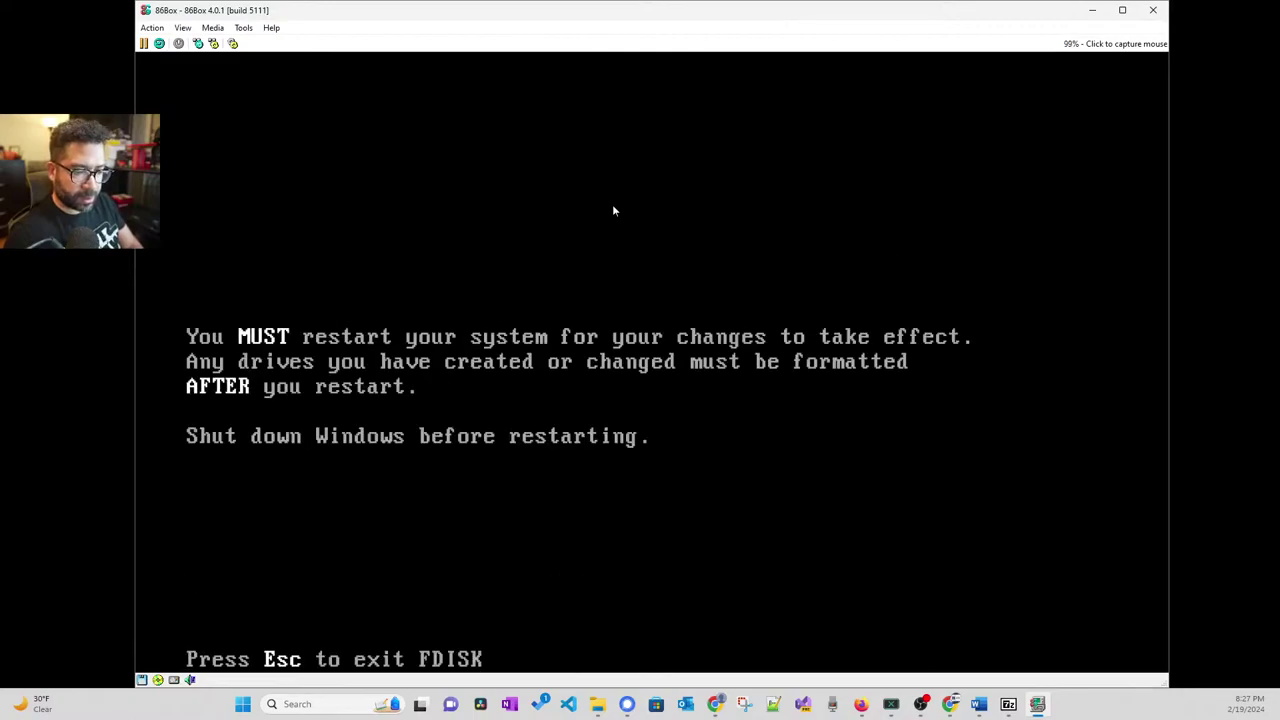
key(Escape)
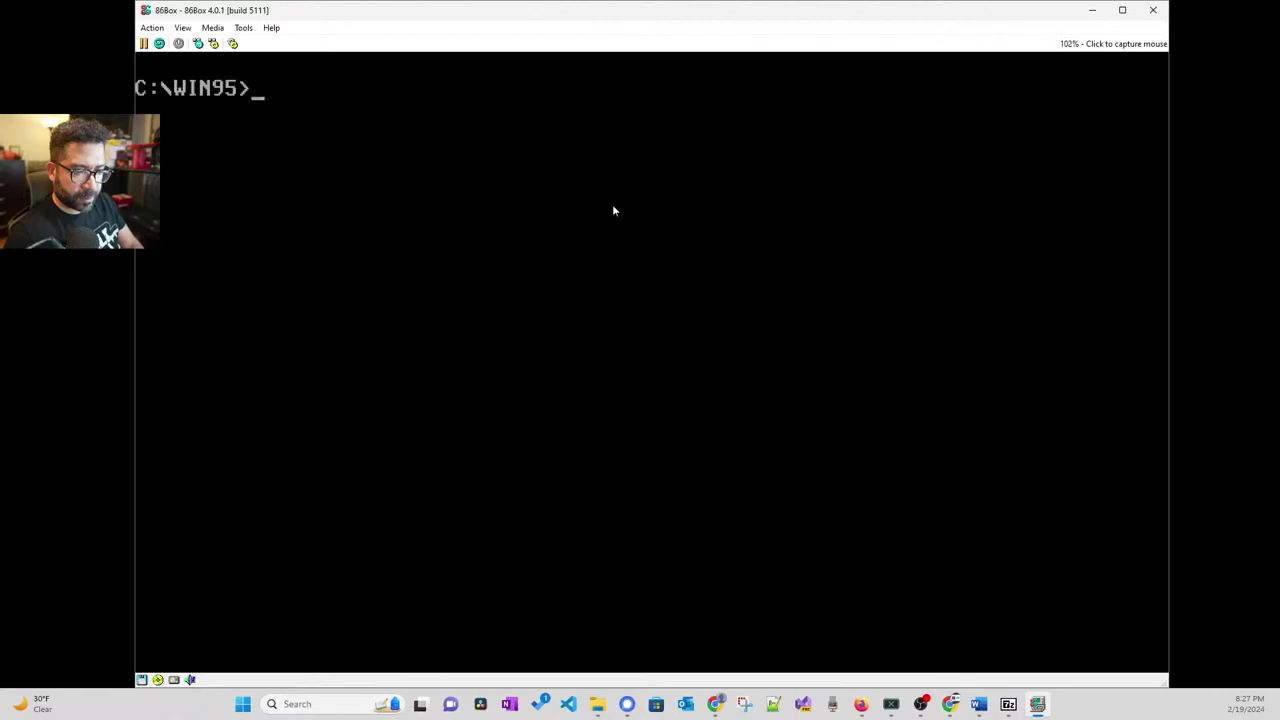
- Hard-reset the emulated PC and boot the Startup Menu's NEC IDE CD-ROM driver option
click(159, 43)
click(690, 374)
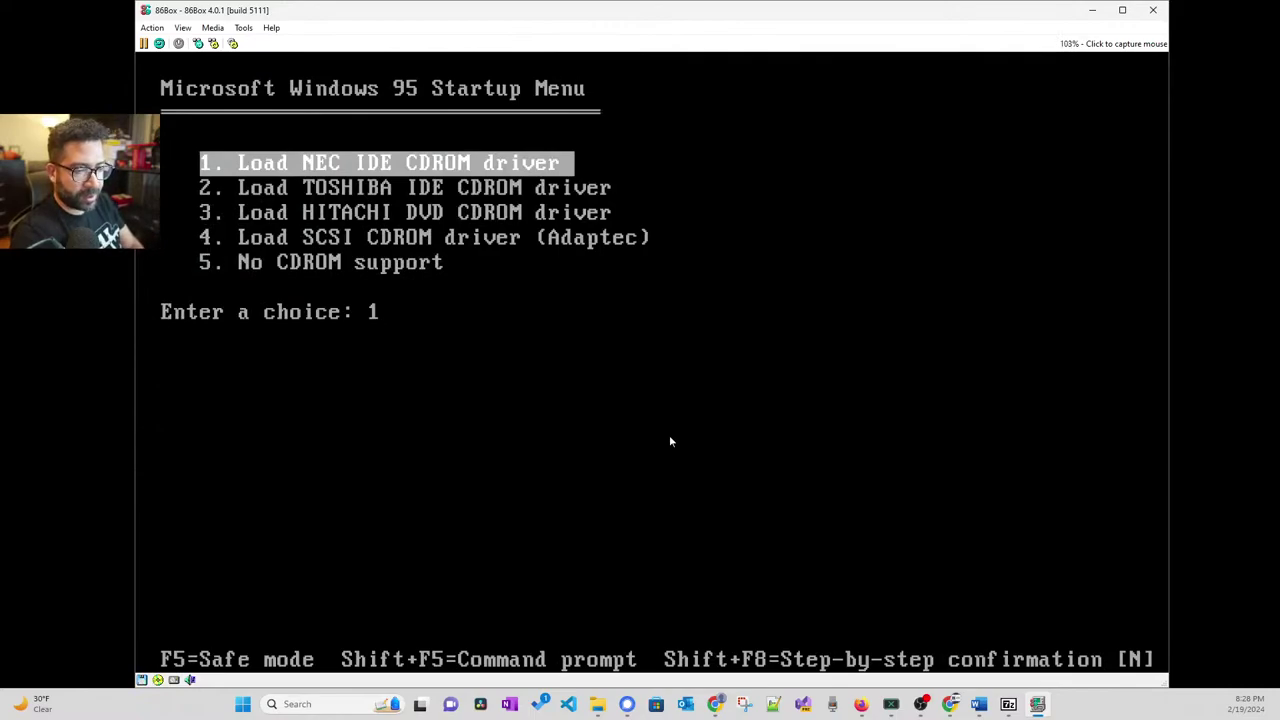
key(Down)
key(Down)
key(Up)
key(Up)
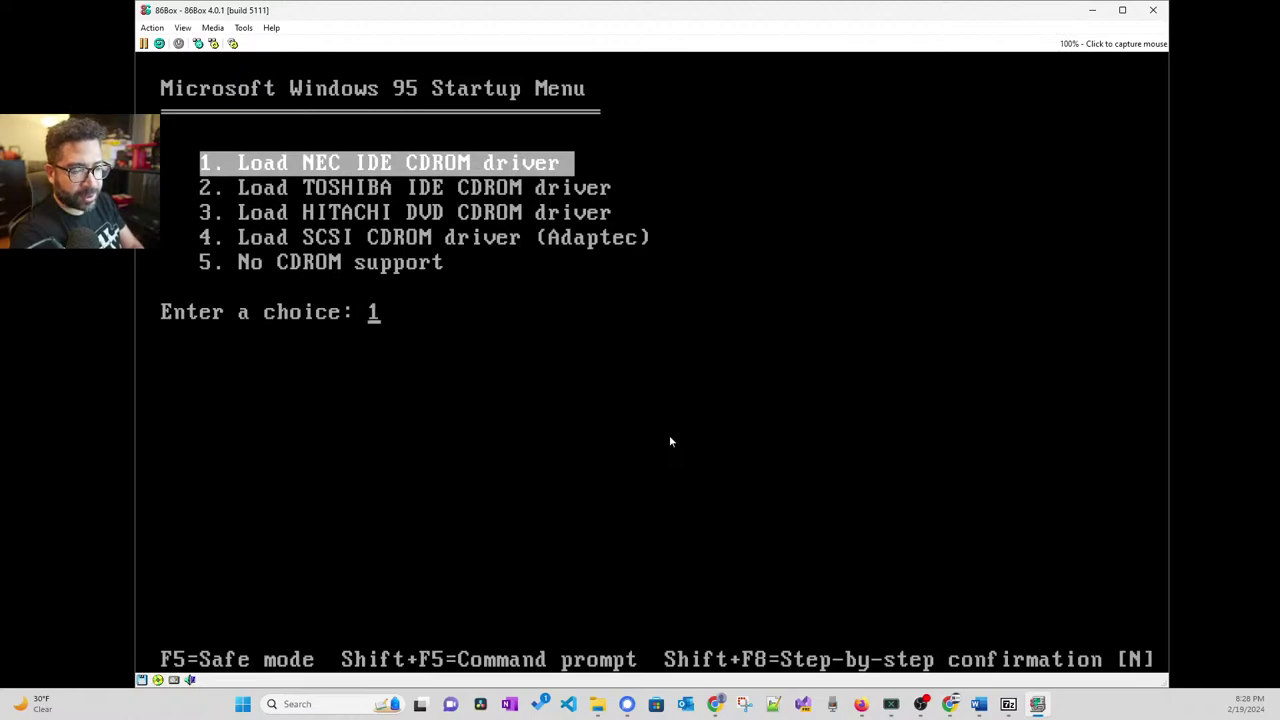
key(Down)
key(Down)
key(Down)
key(Up)
key(Up)
key(Up)
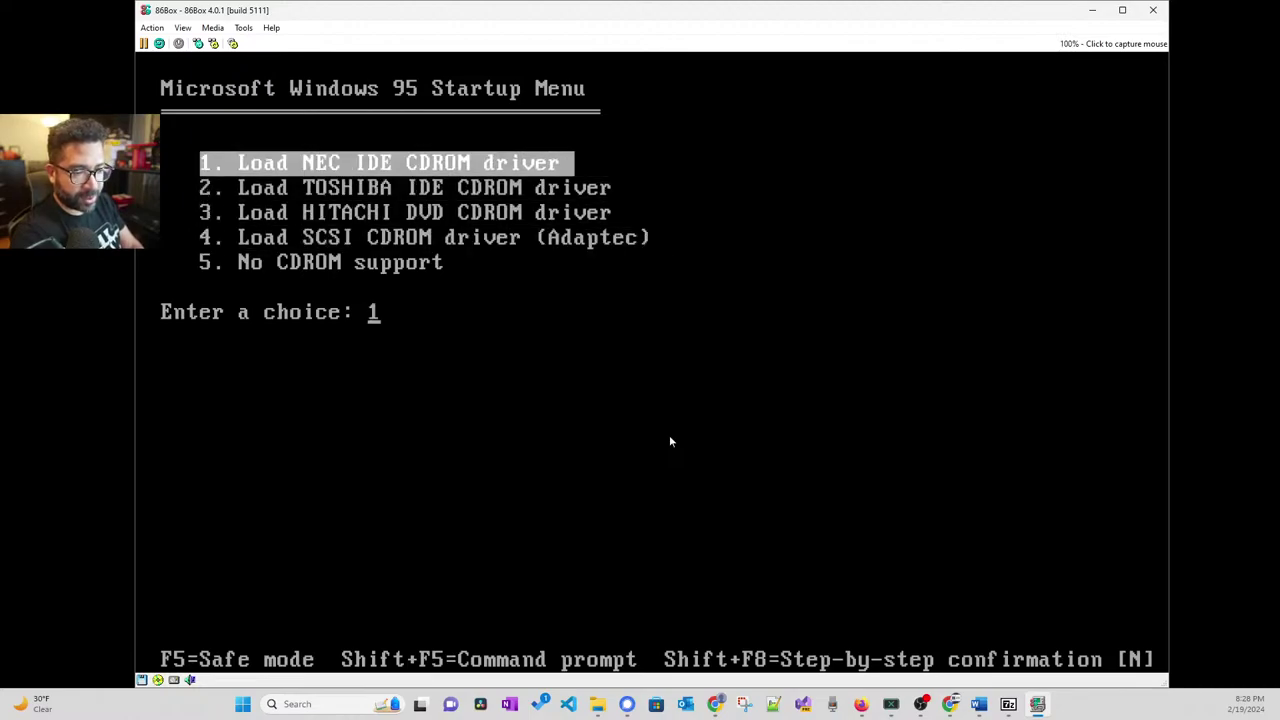
key(Return)
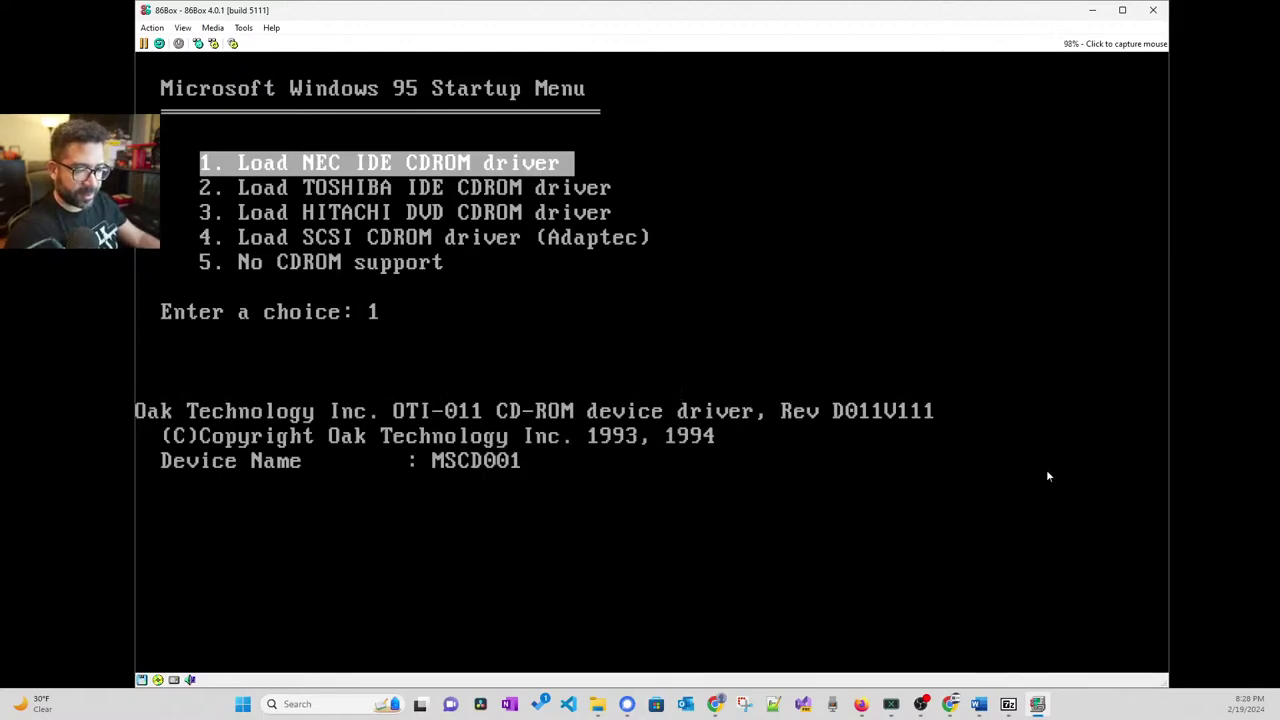
- Capture the mouse, switch to drive C: and list it with dir
click(650, 360)
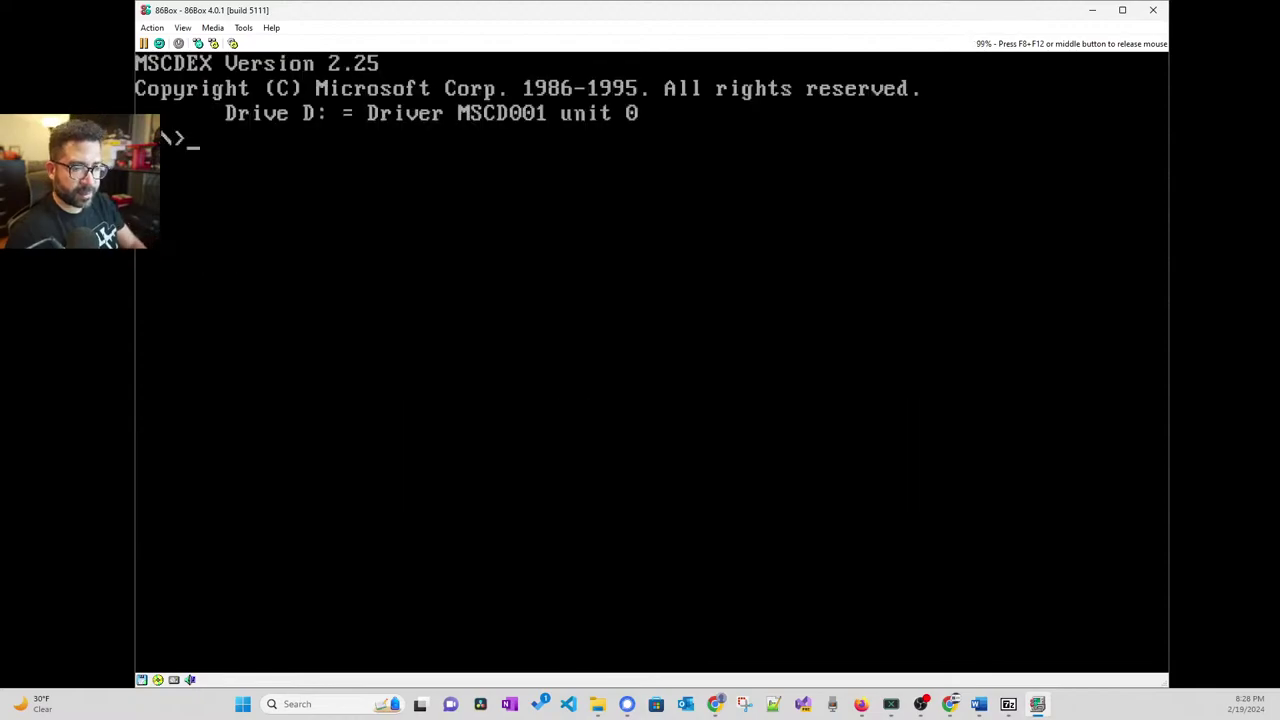
text(d)
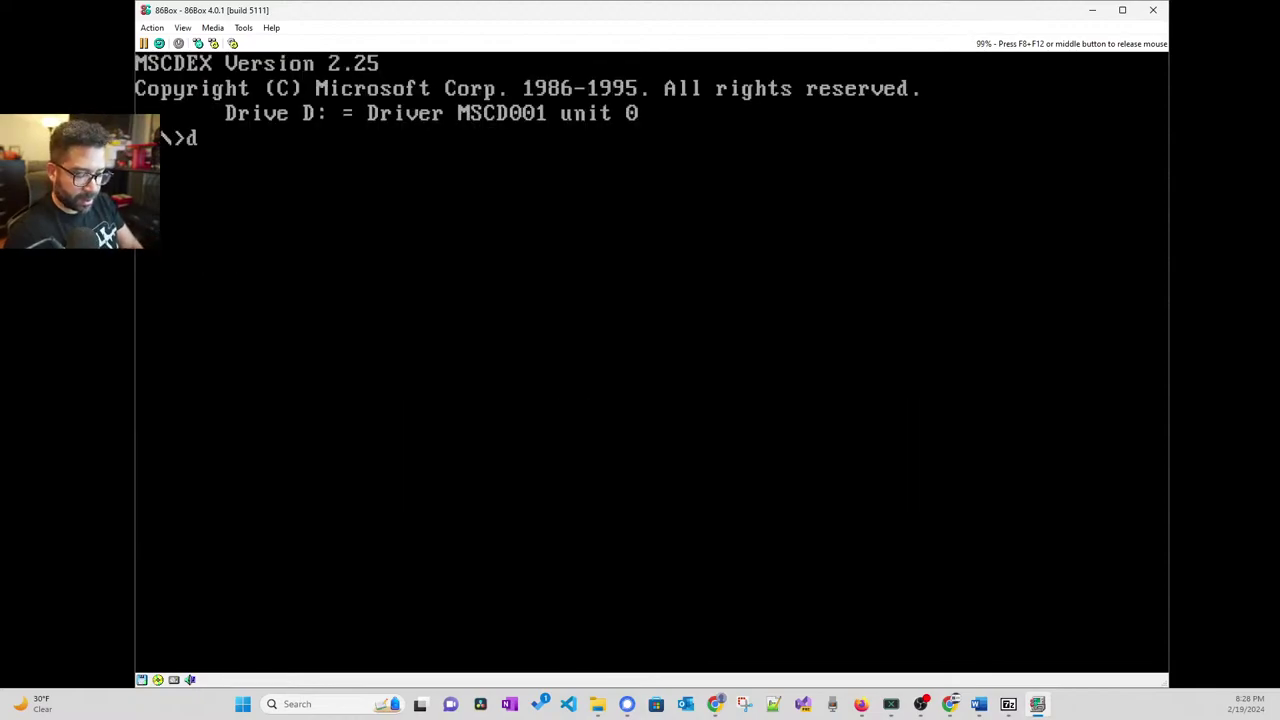
key(BackSpace)
text(c:)
key(Return)
text(dir)
key(Return)
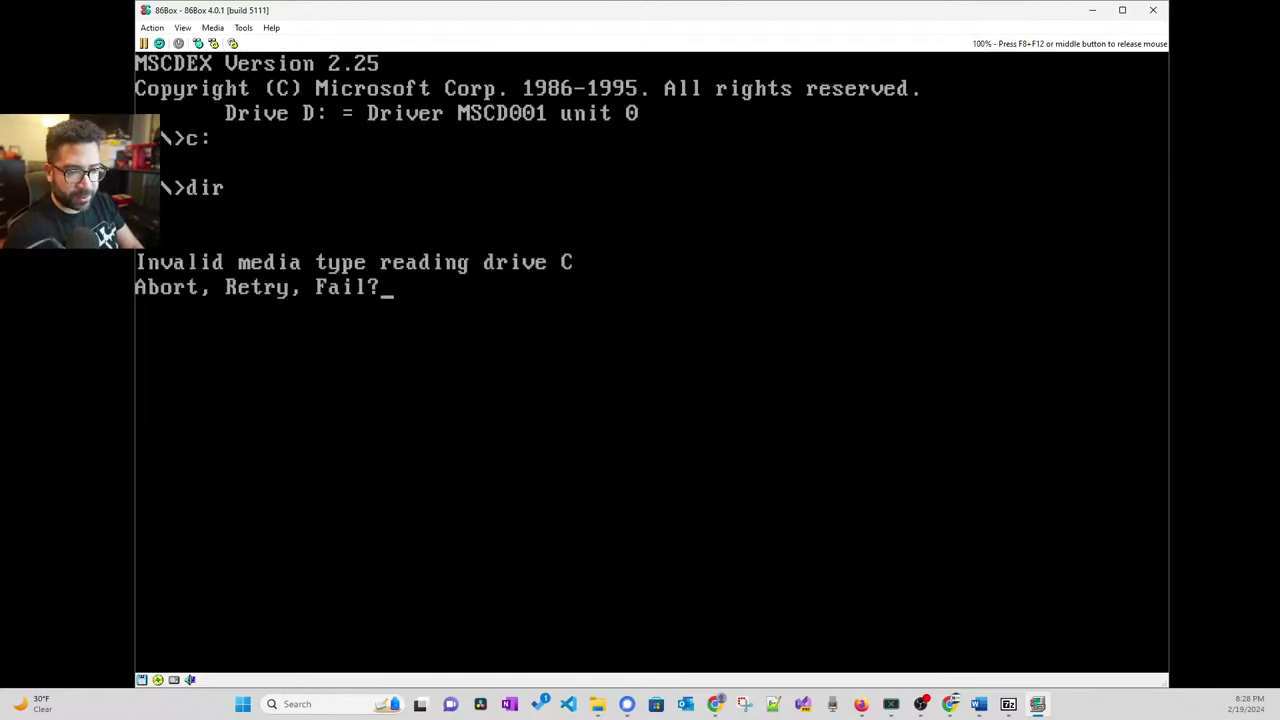
- Switch to CD drive D: and run setup, which reports too little free space on C:
text(f)
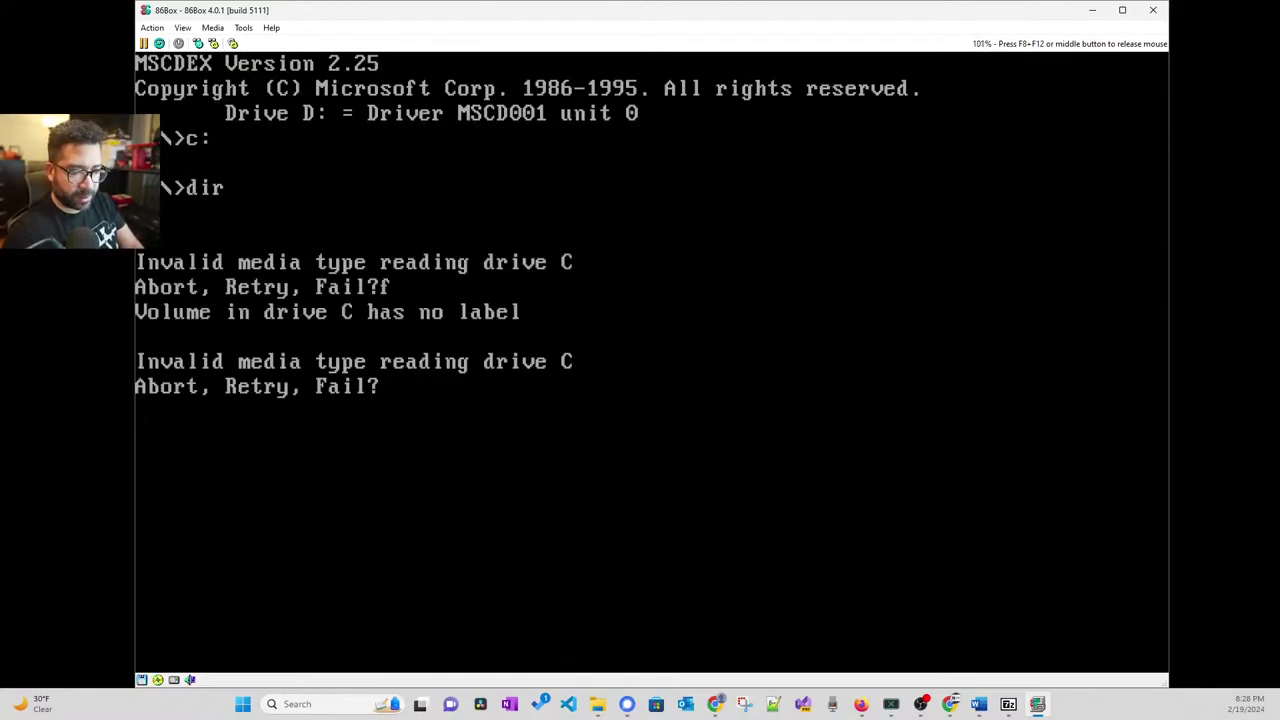
text(ffd:)
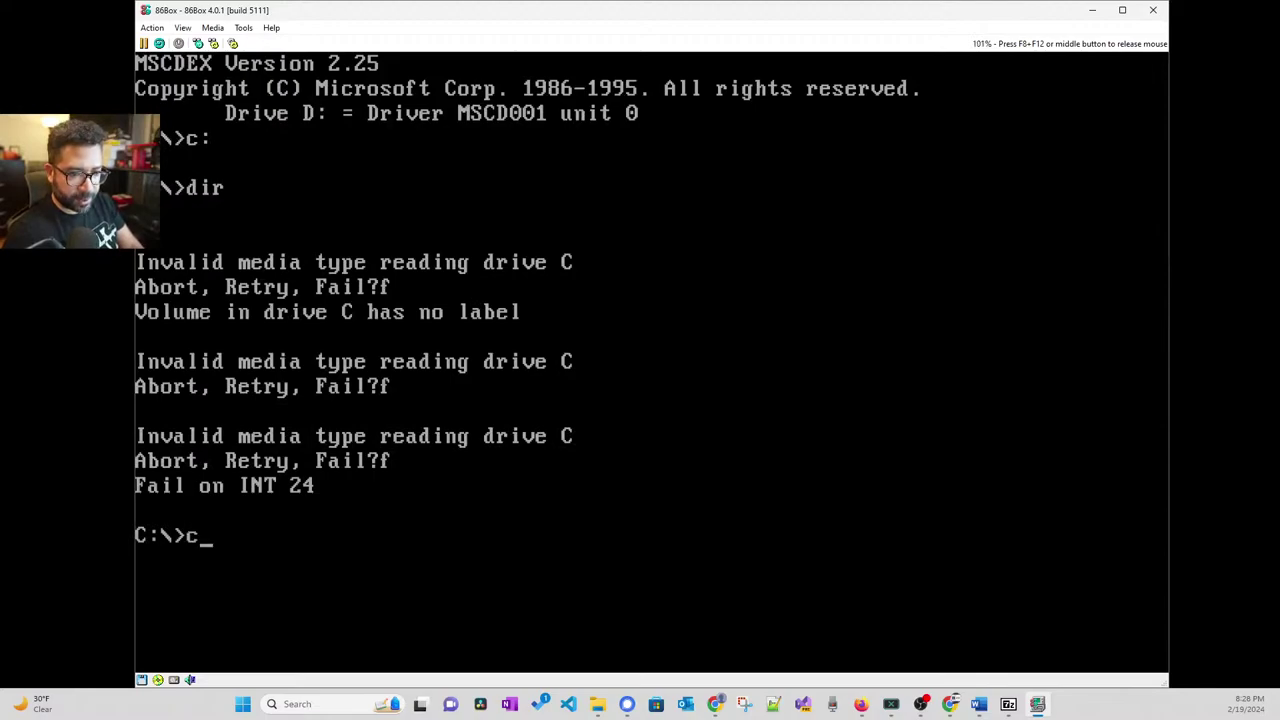
key(Return)
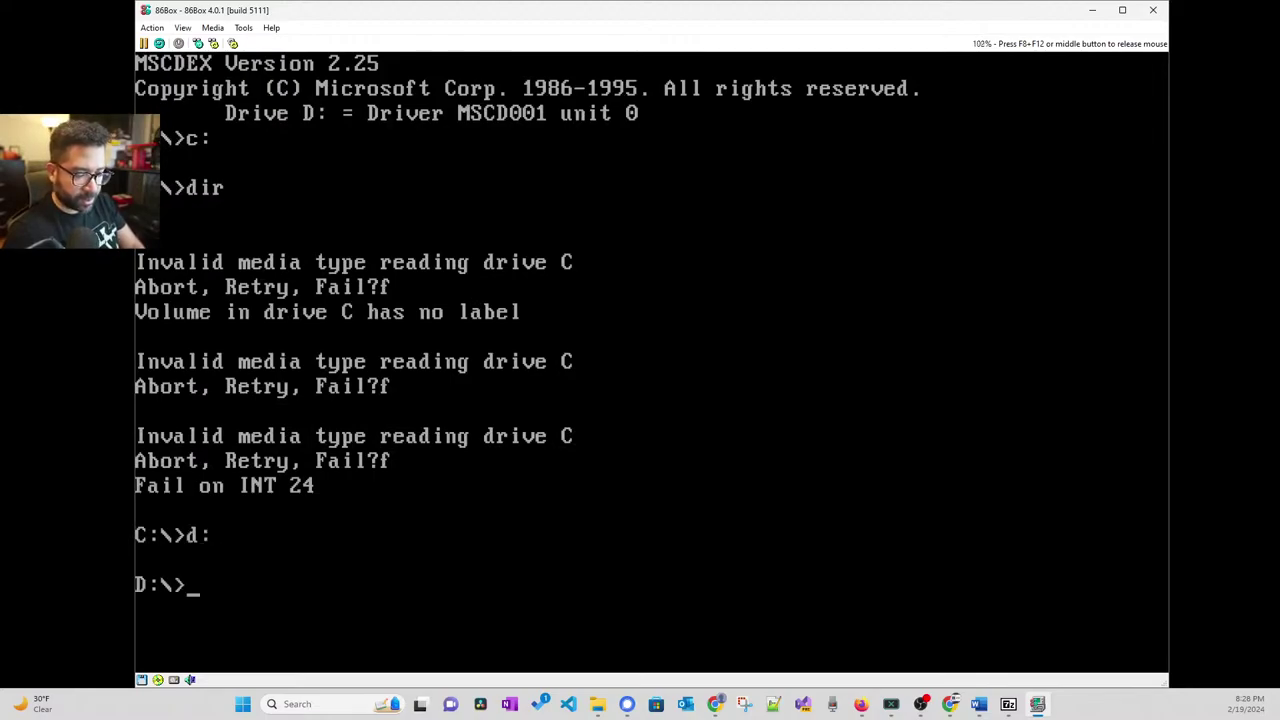
text(a)
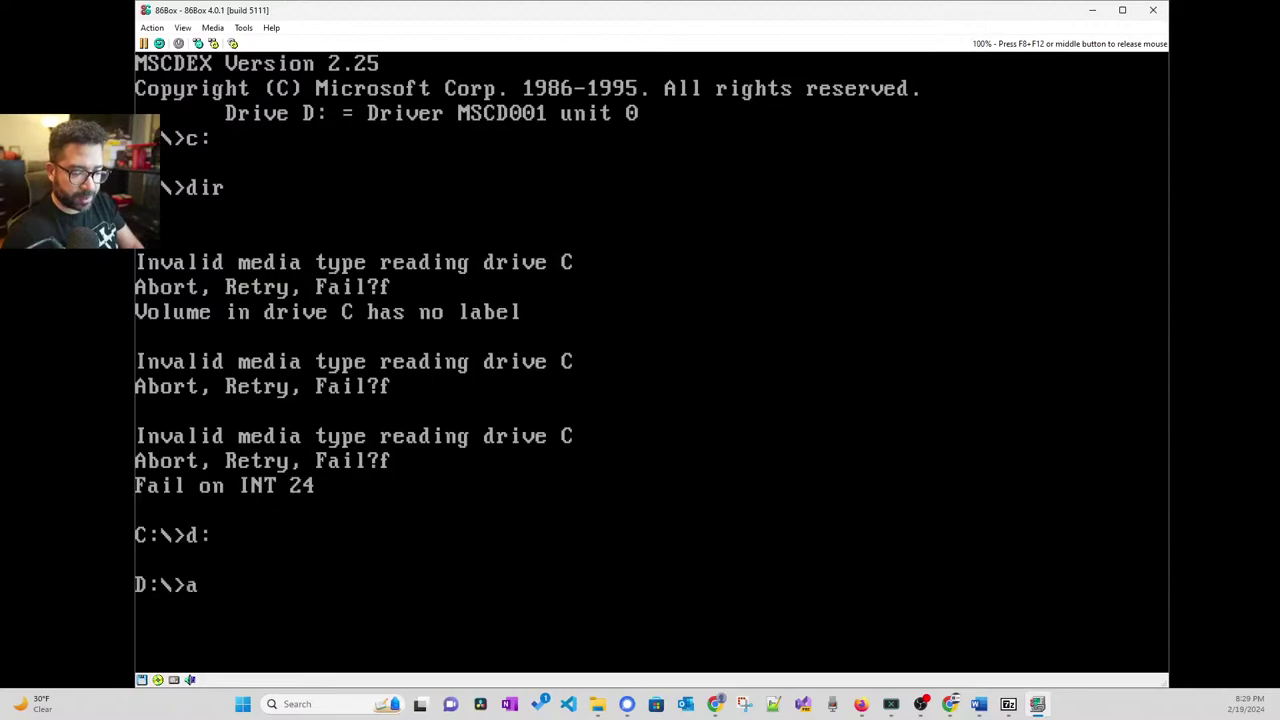
key(BackSpace)
text(setup)
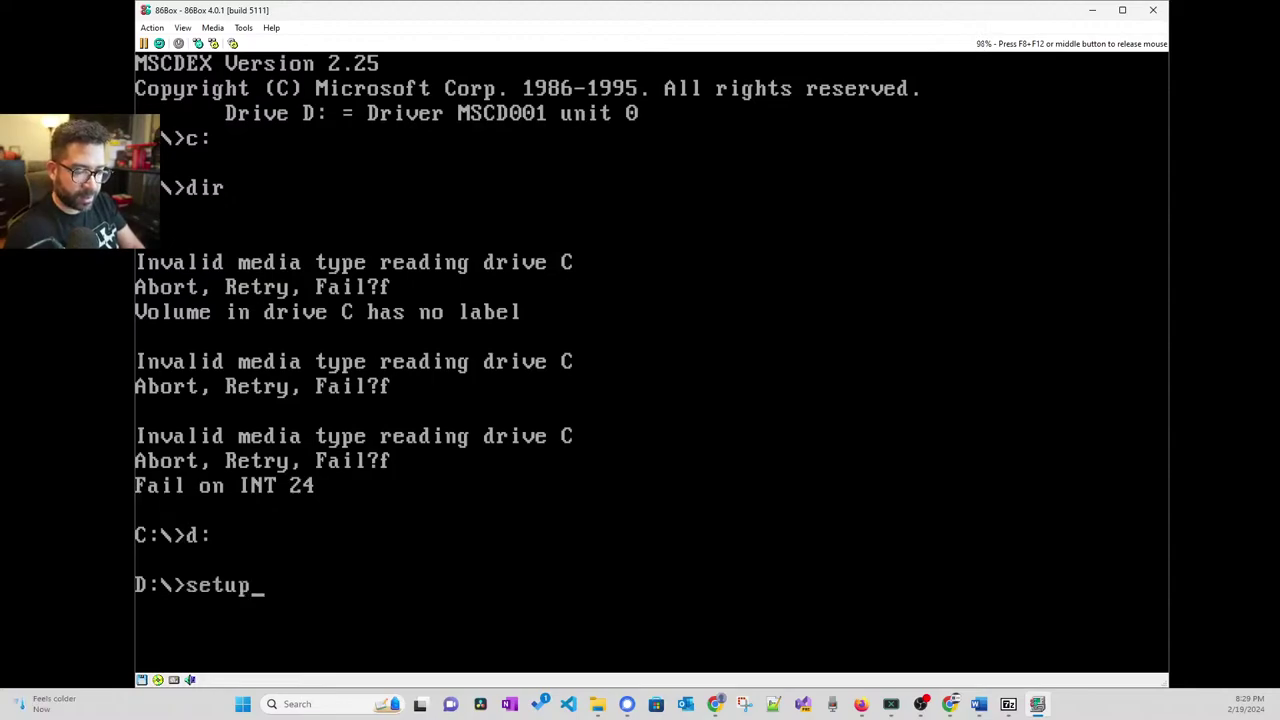
key(Return)
key(Return)
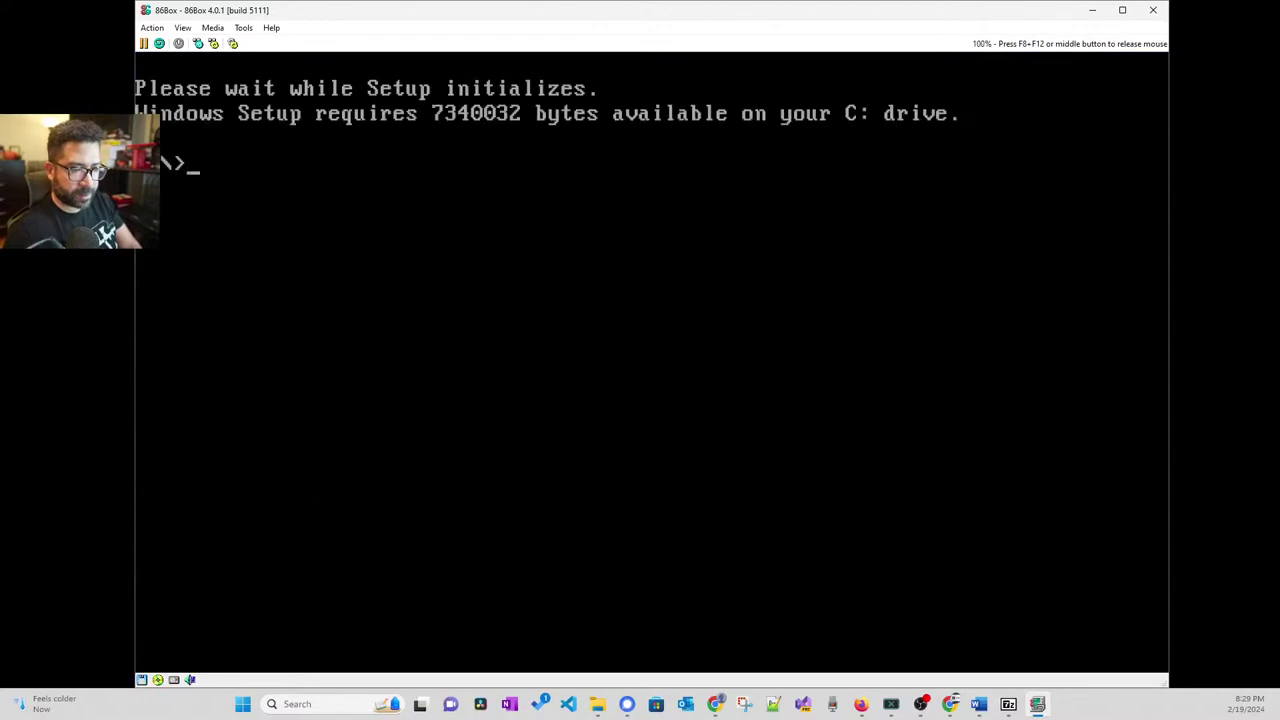
- Enter the command format c: at the DOS prompt
text(c)
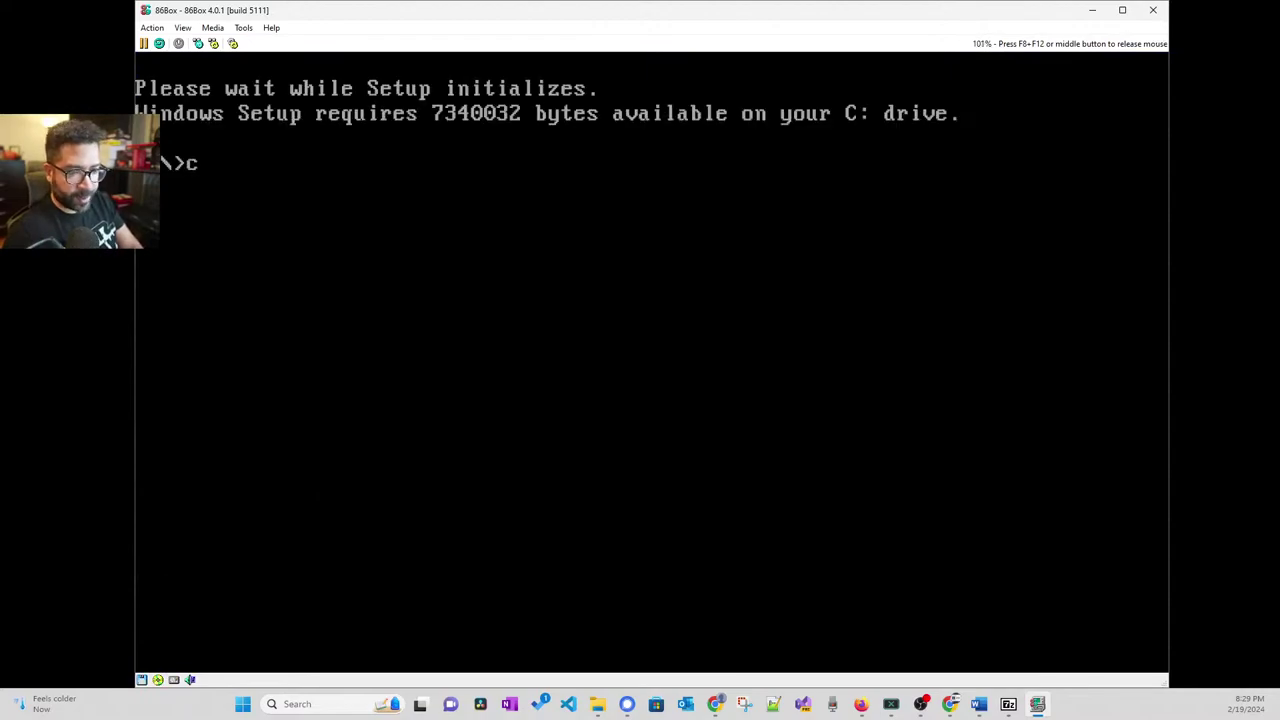
key(BackSpace)
text(formart)
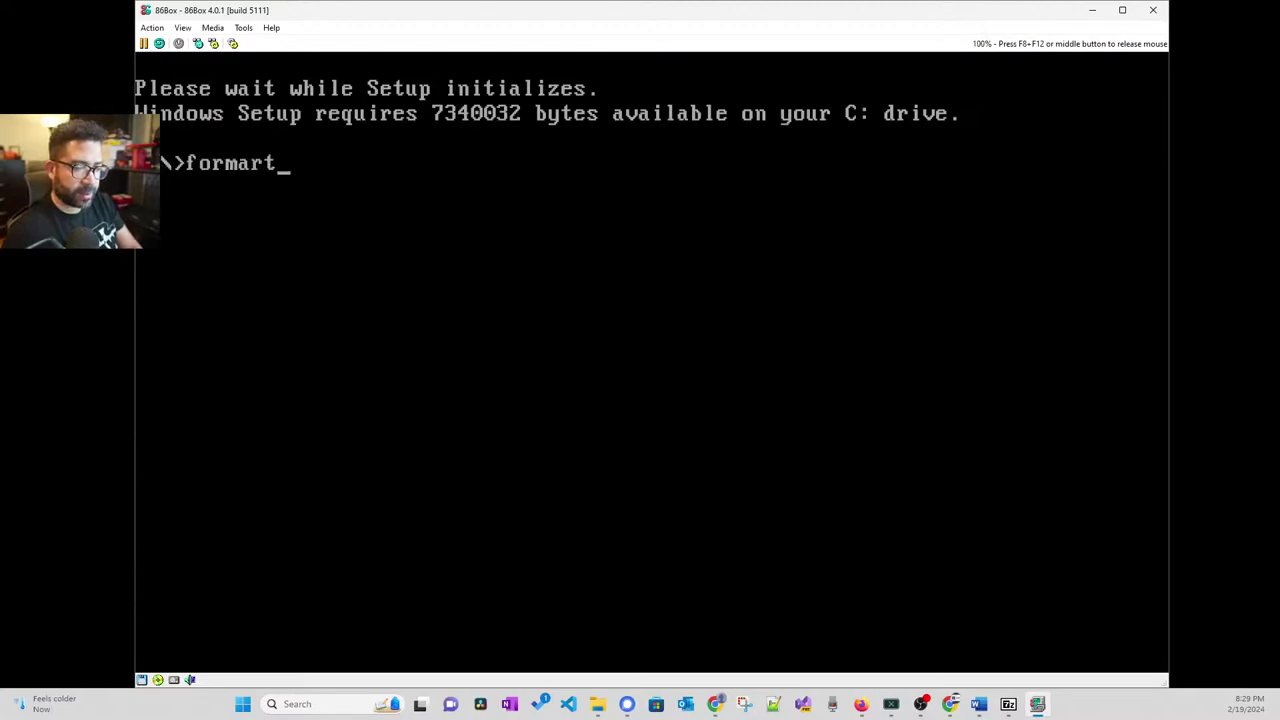
key(BackSpace)
key(BackSpace)
text(t c:)
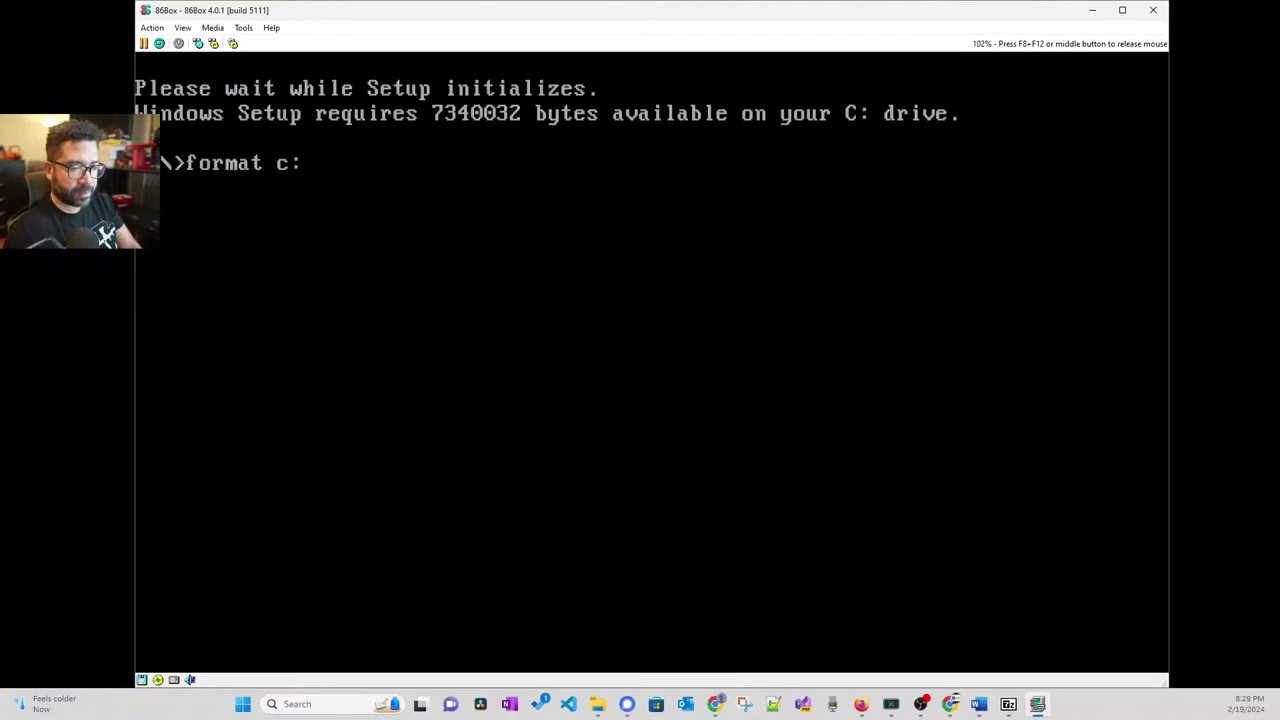
- Format drive C with volume label WIN95, then run setup from D:
key(Return)
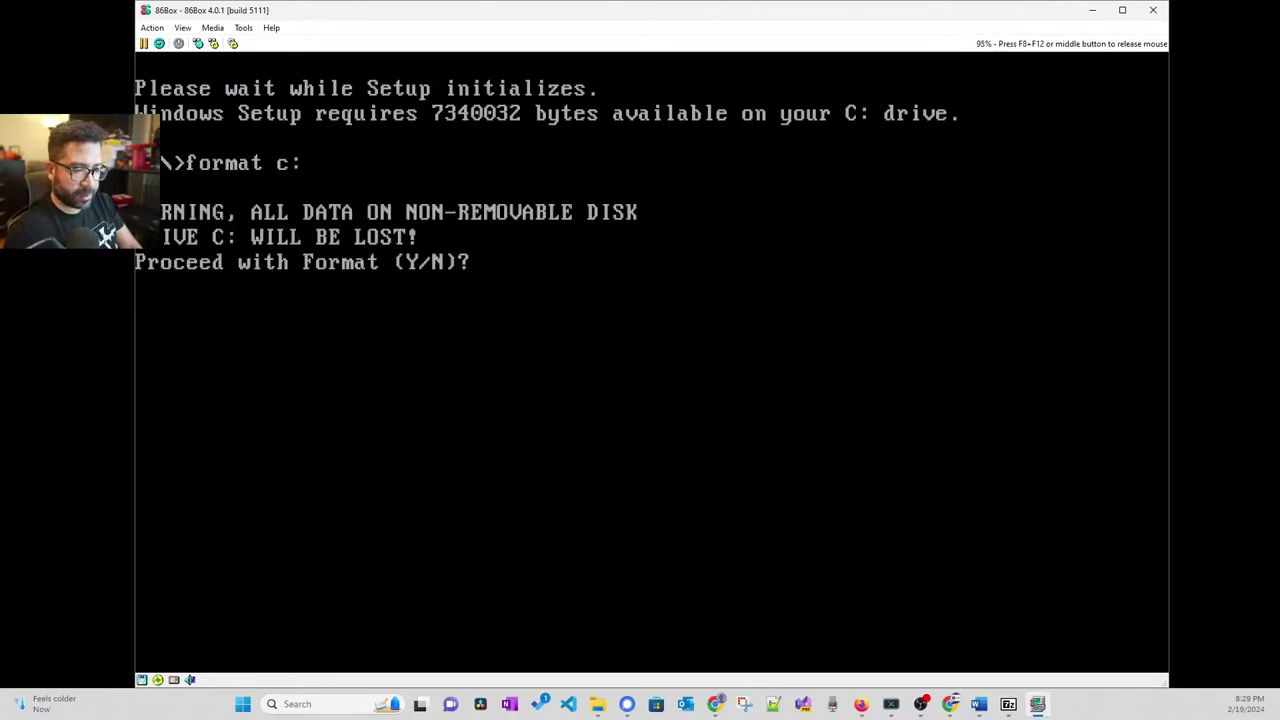
text(y)
key(Return)
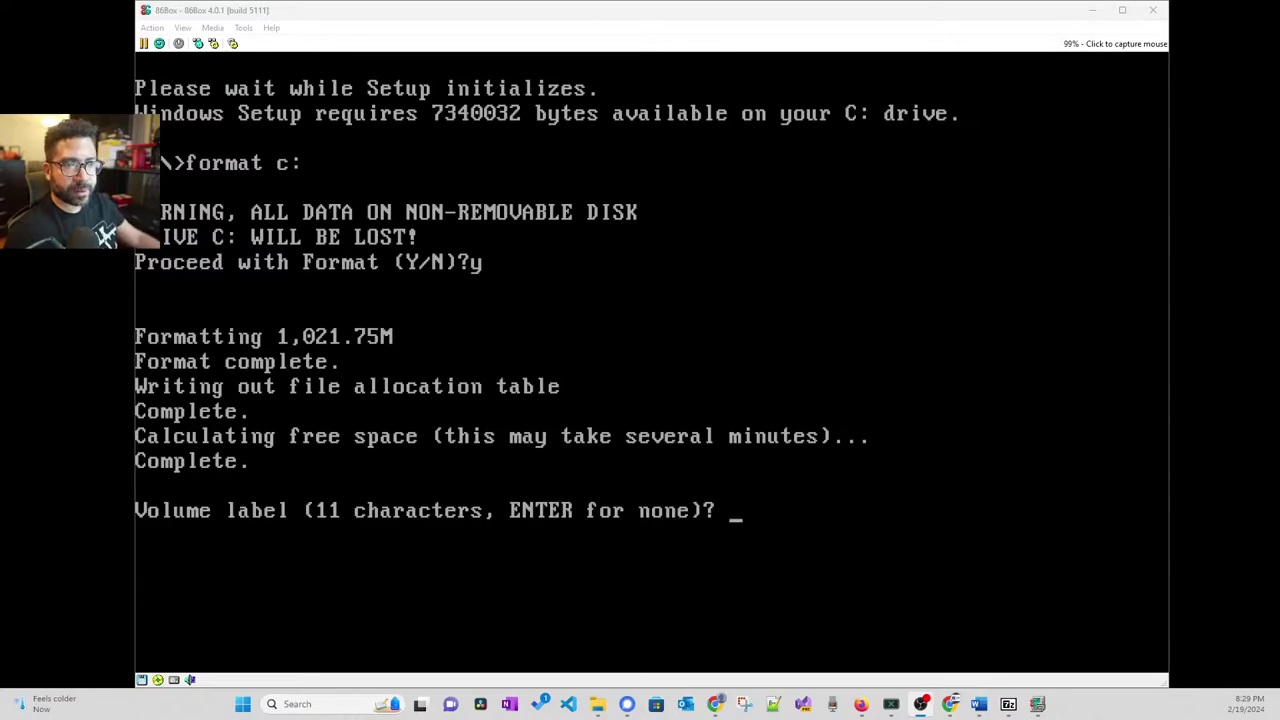
click(981, 626)
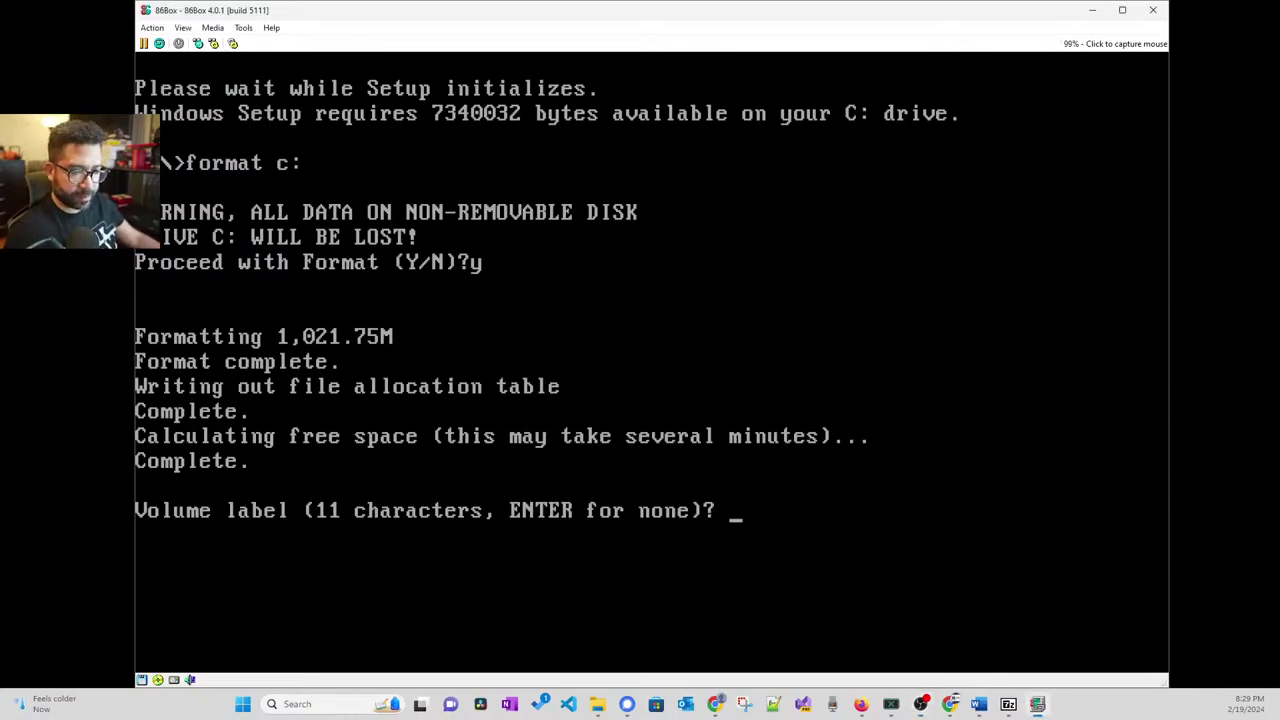
text(WIN)
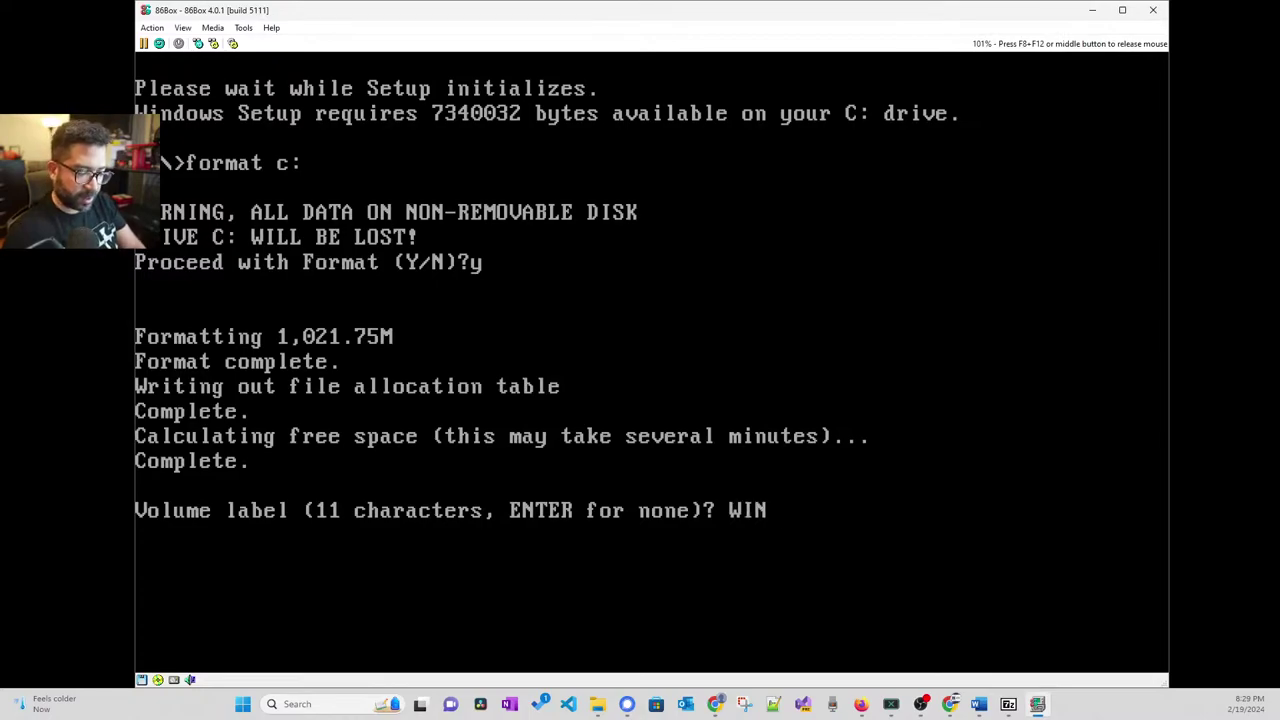
text(95)
key(Return)
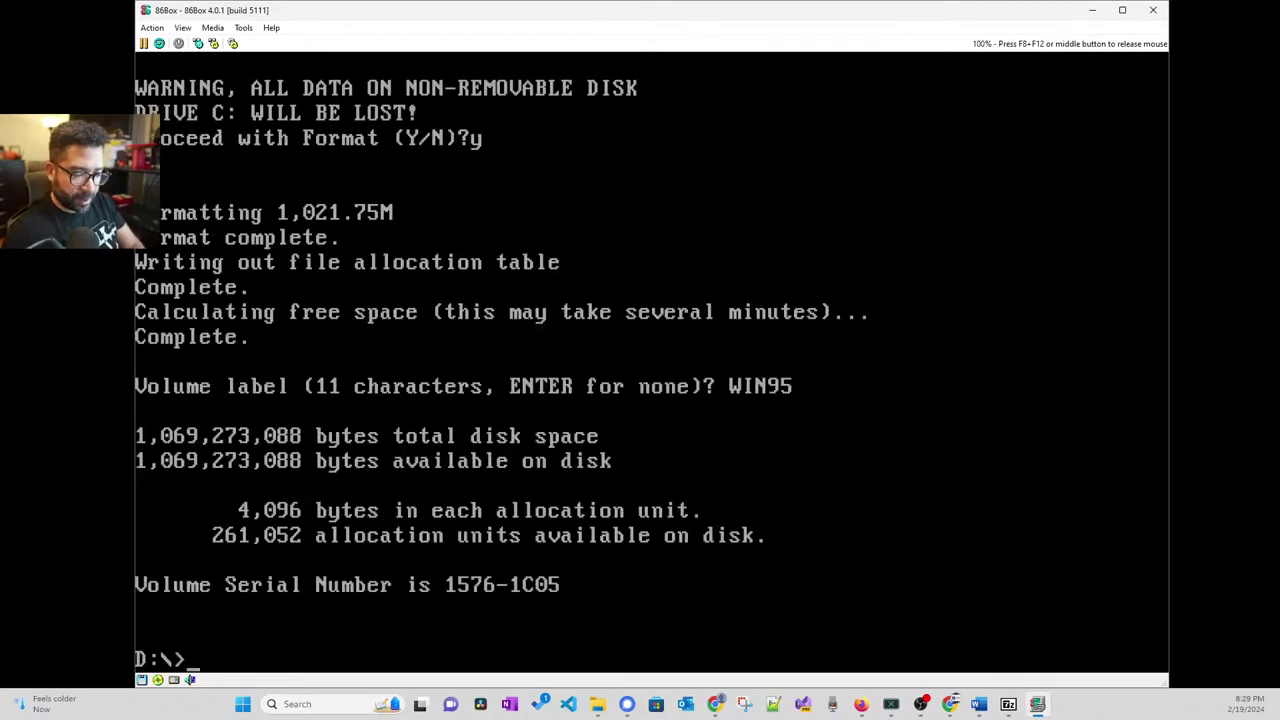
text(setup)
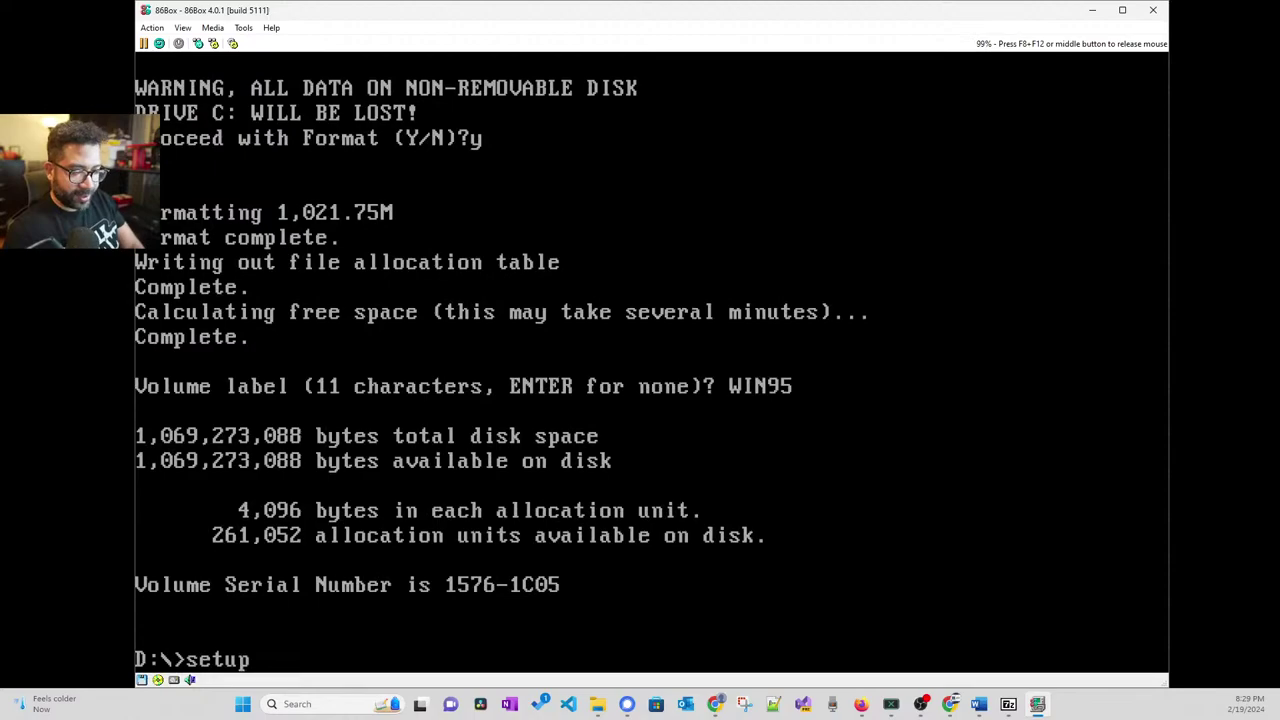
key(Return)
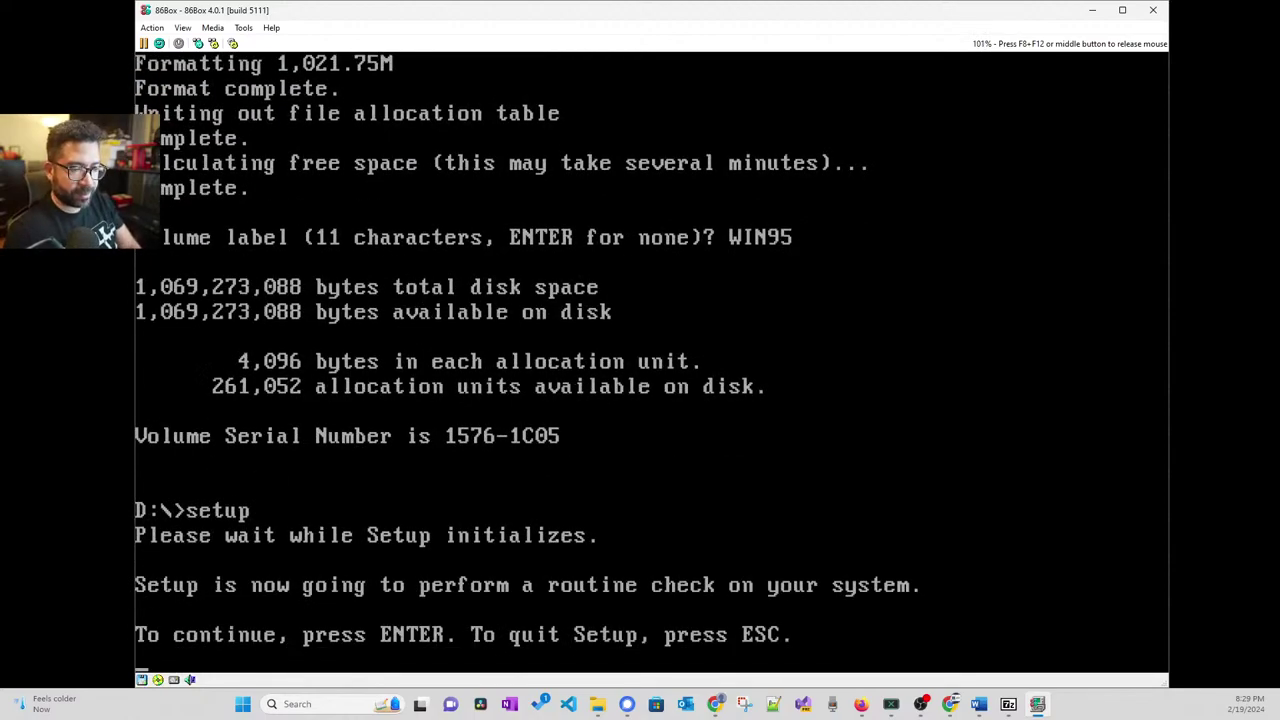
- Run Setup's routine system check, continue past the welcome dialog, and dismiss the fullscreen notice
key(Return)
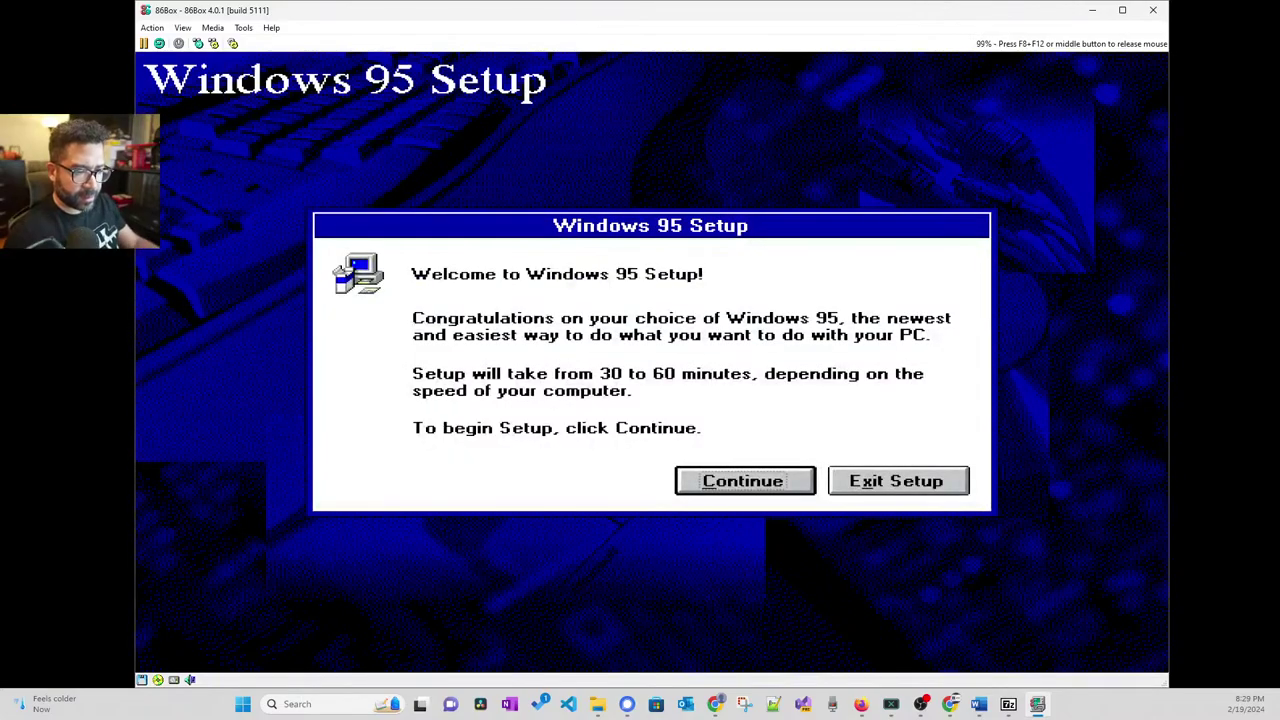
key(F8+F12)
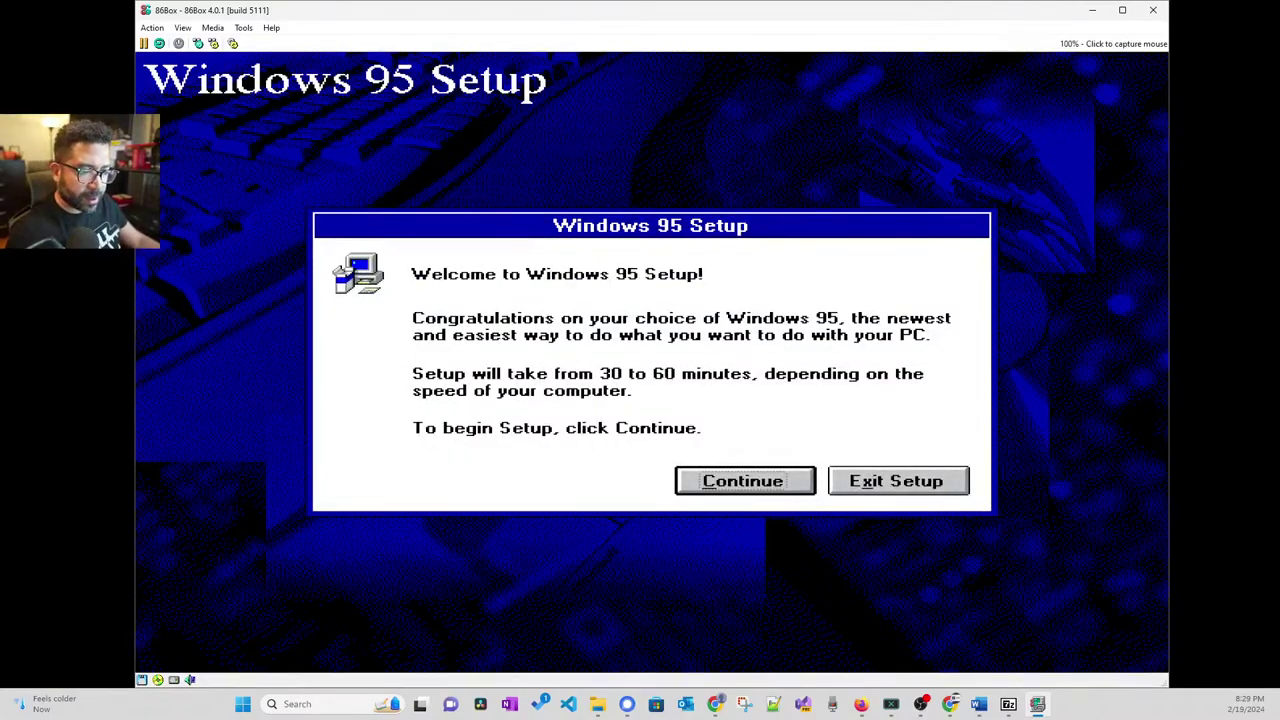
click(1143, 57)
key(F8+F12)
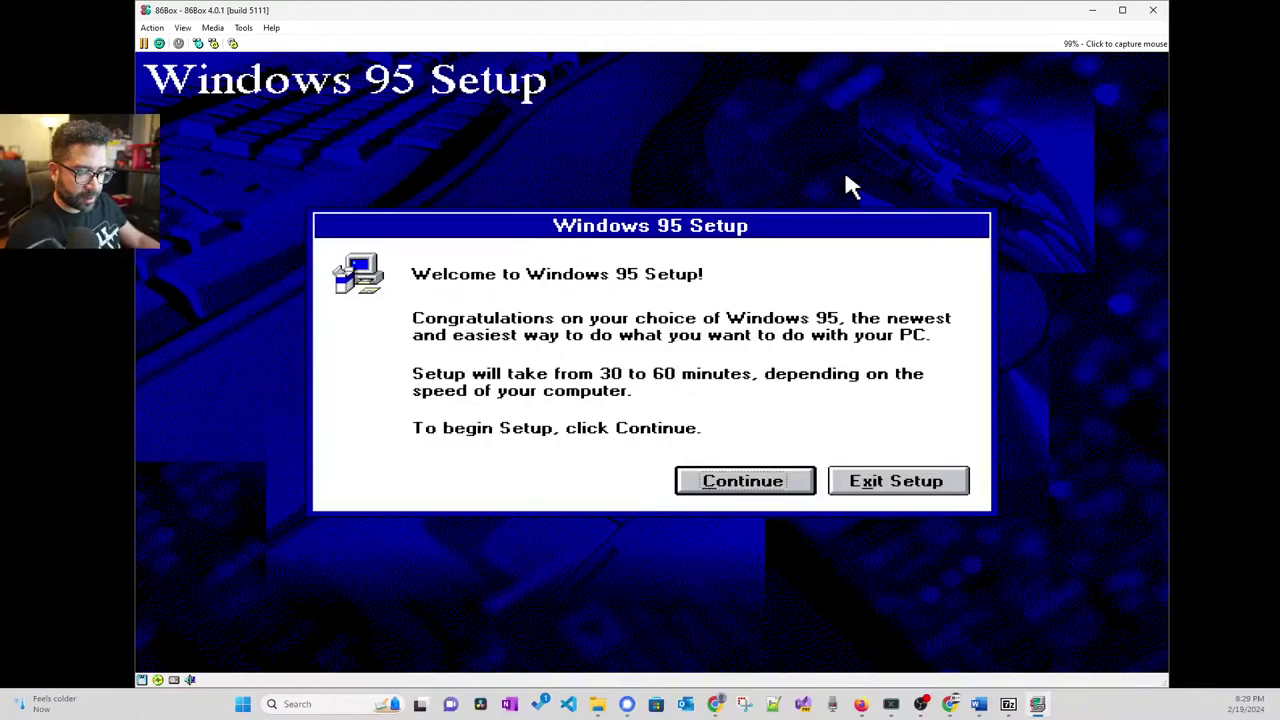
click(848, 187)
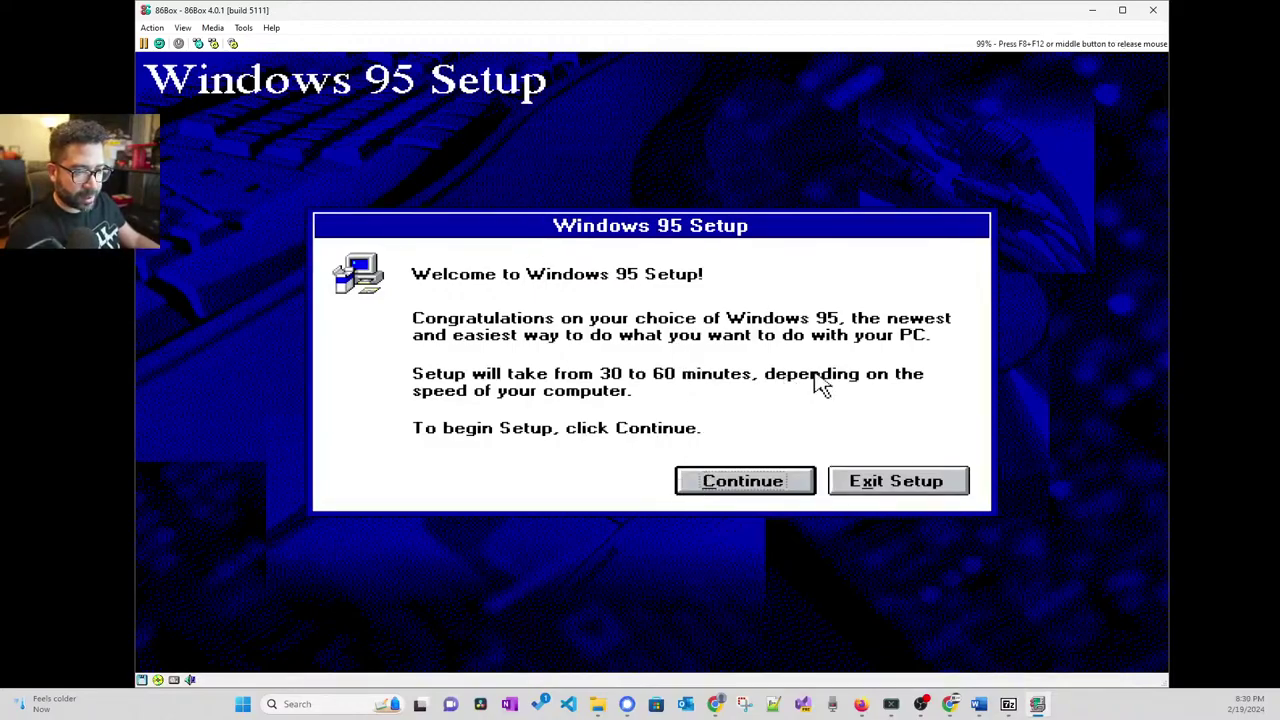
click(720, 494)
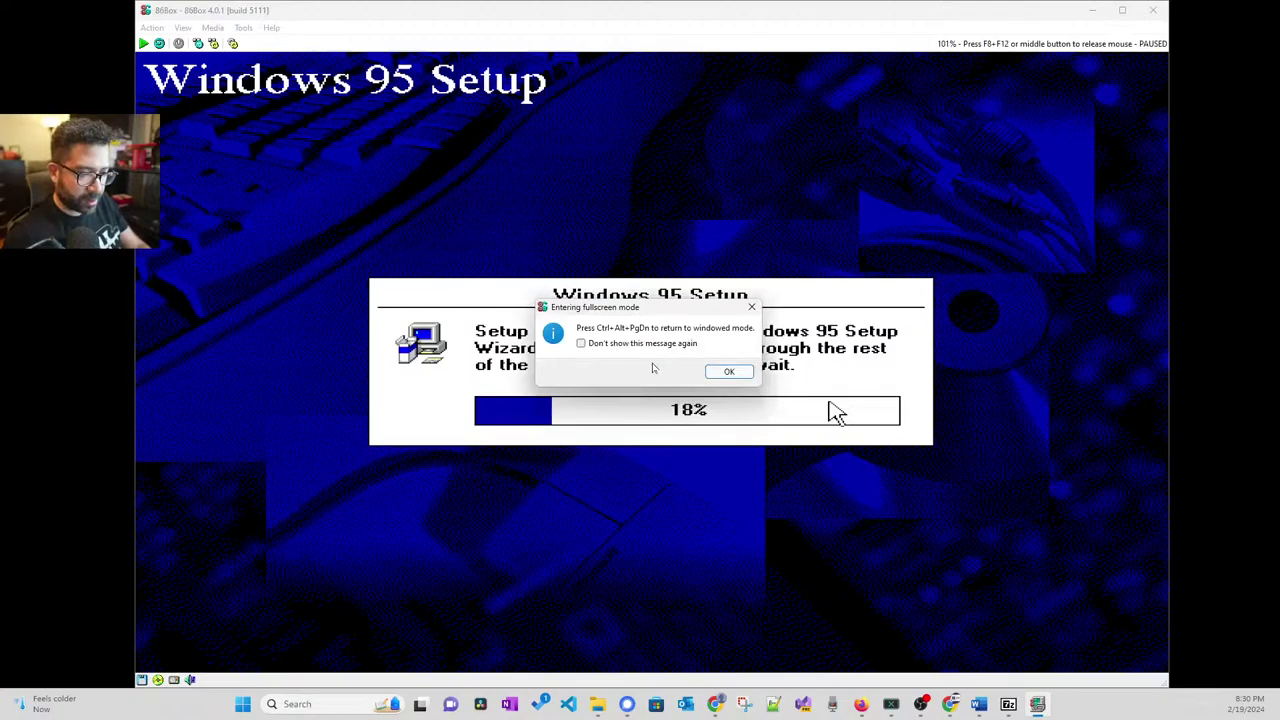
click(718, 371)
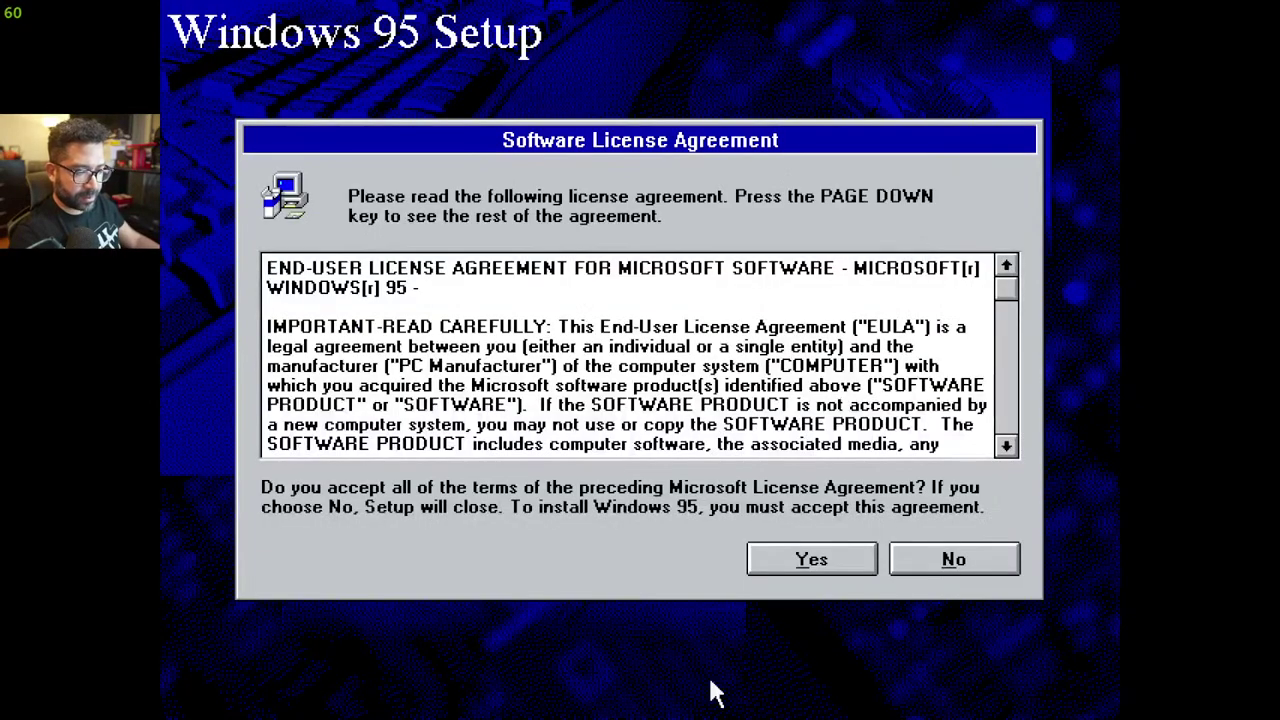
- Accept the license, keep C:\WINDOWS as the install folder, and choose Custom setup
click(815, 560)
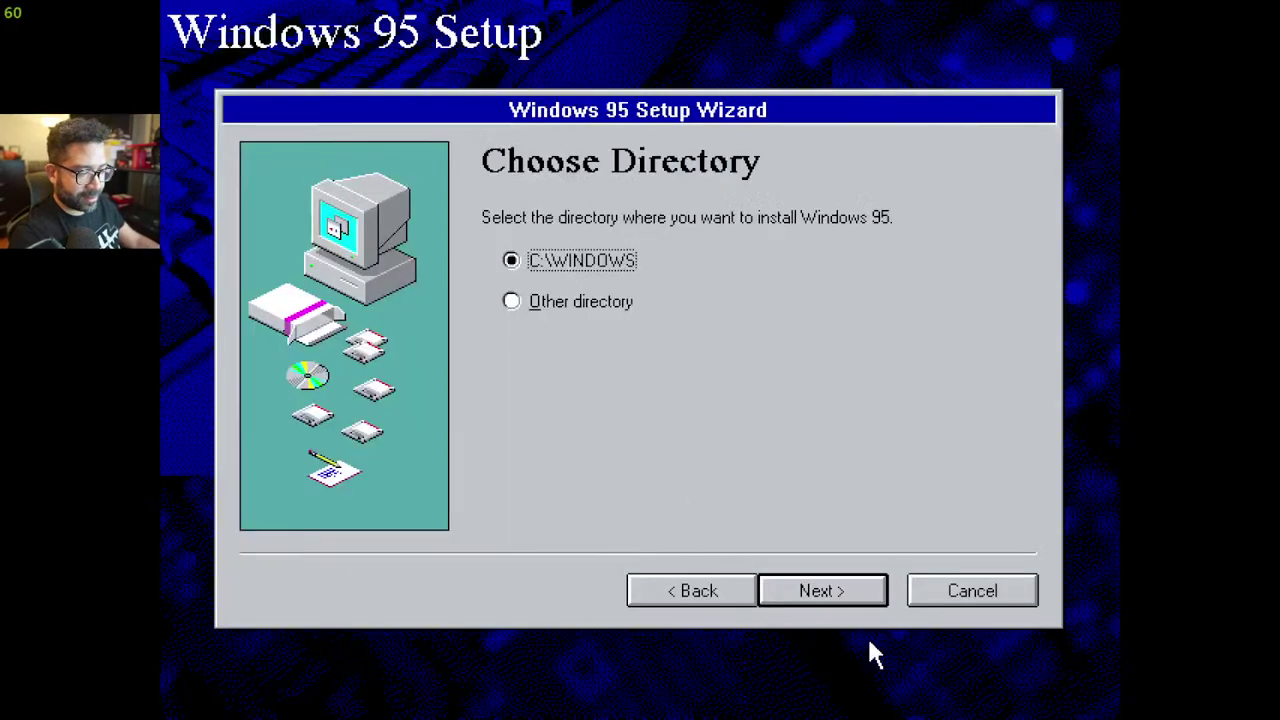
click(846, 602)
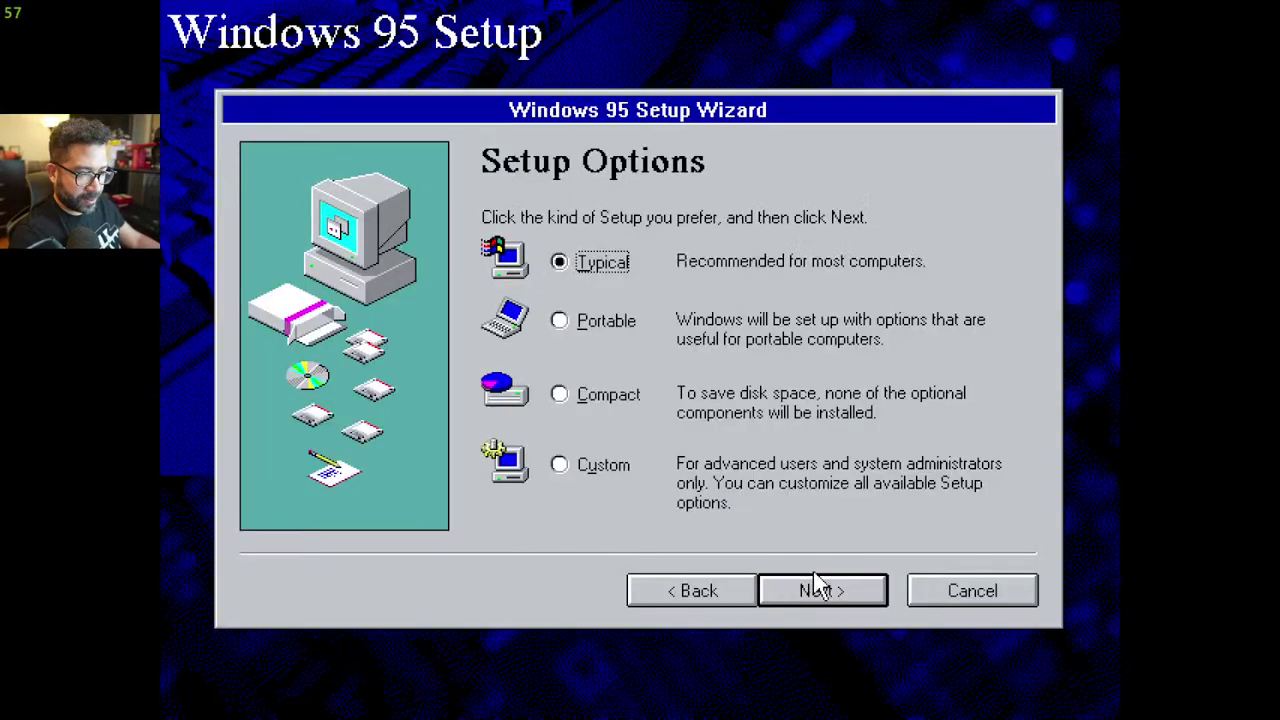
click(816, 589)
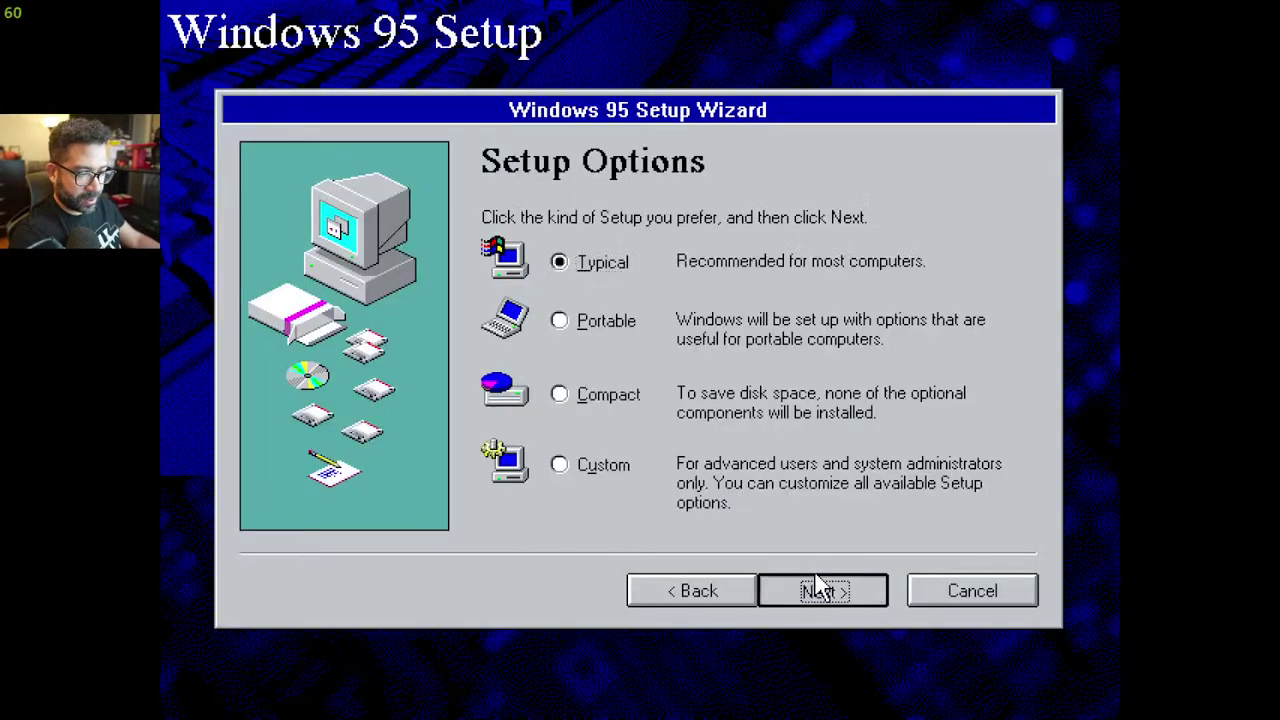
click(588, 470)
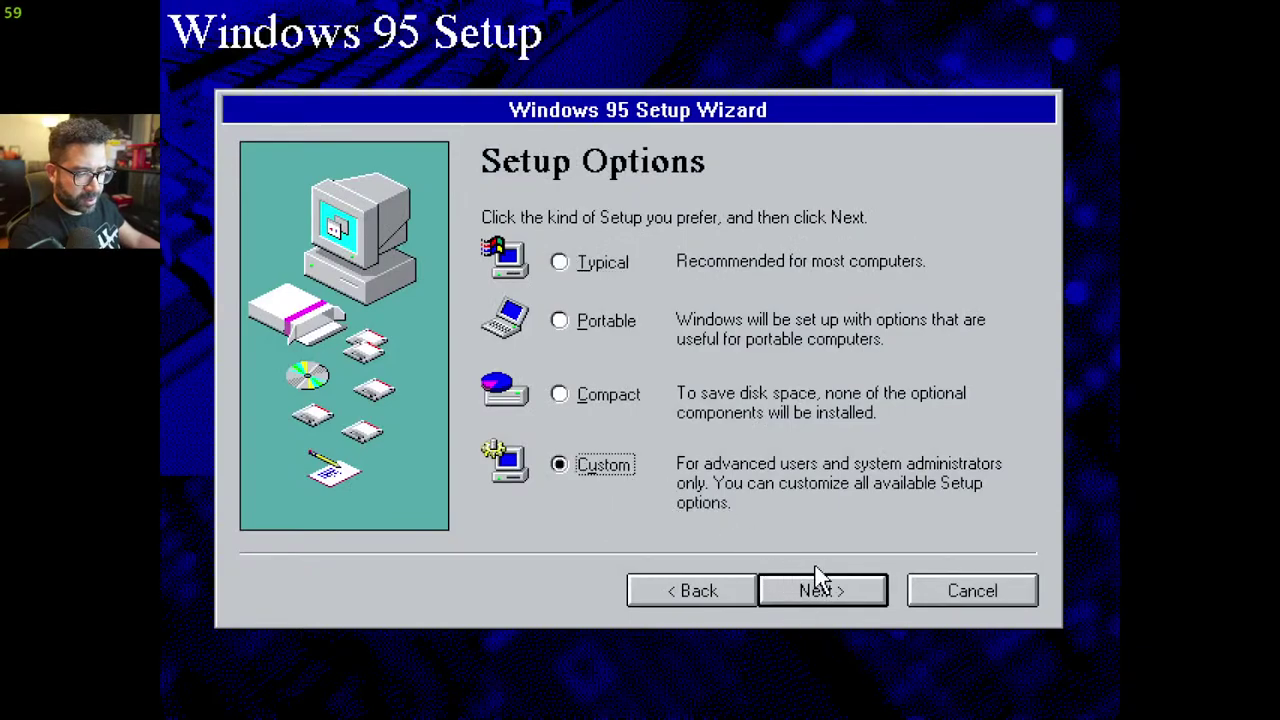
click(813, 578)
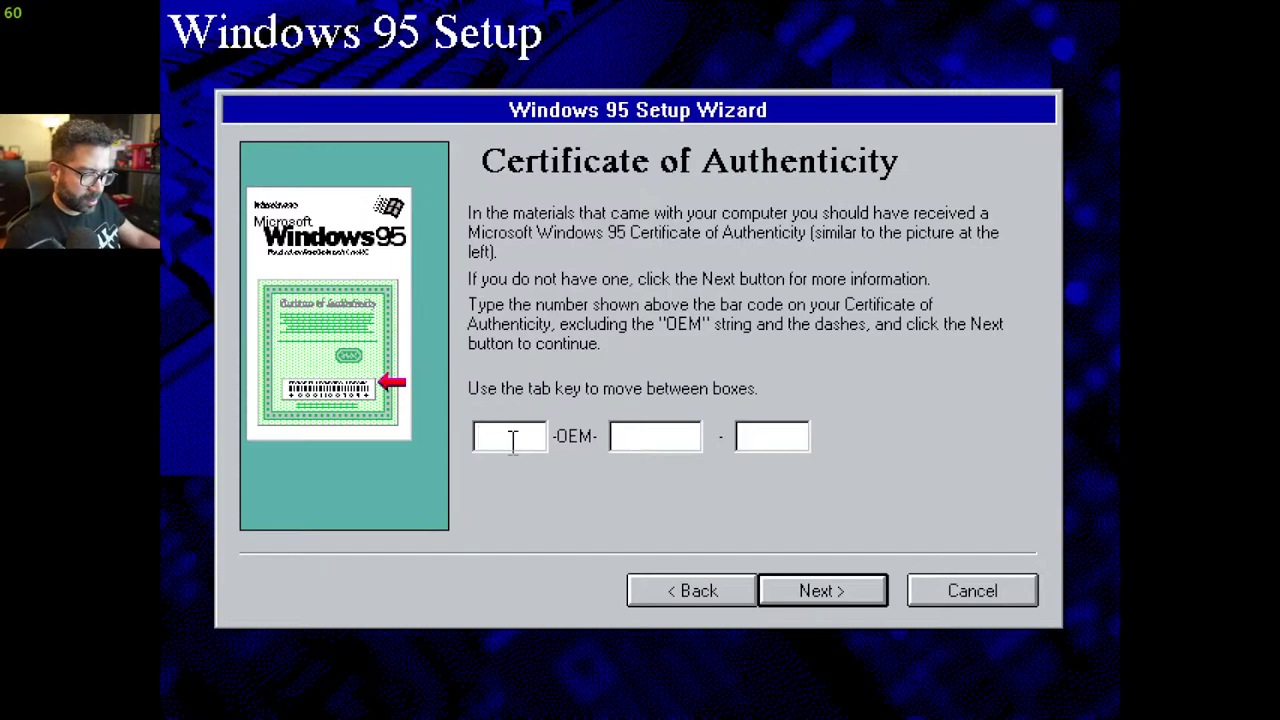
- Submit a dummy product key and exit Setup once it is rejected
text(1111)
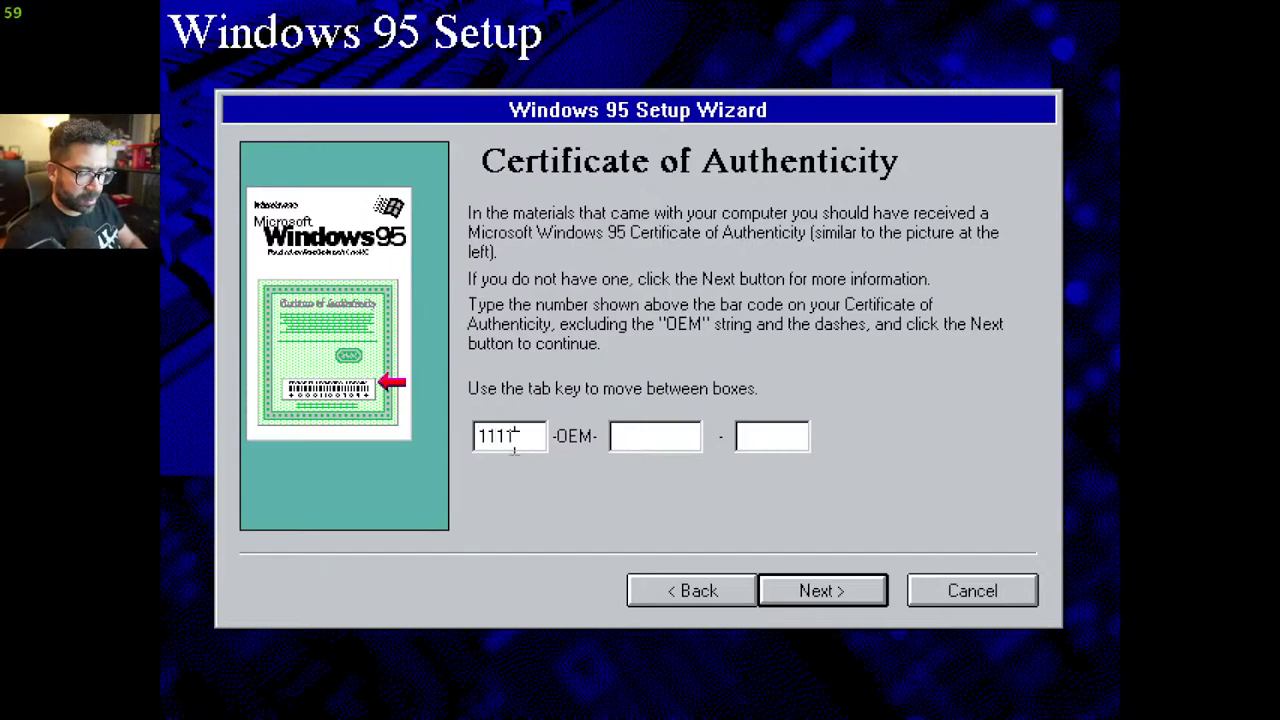
text(1111111111111)
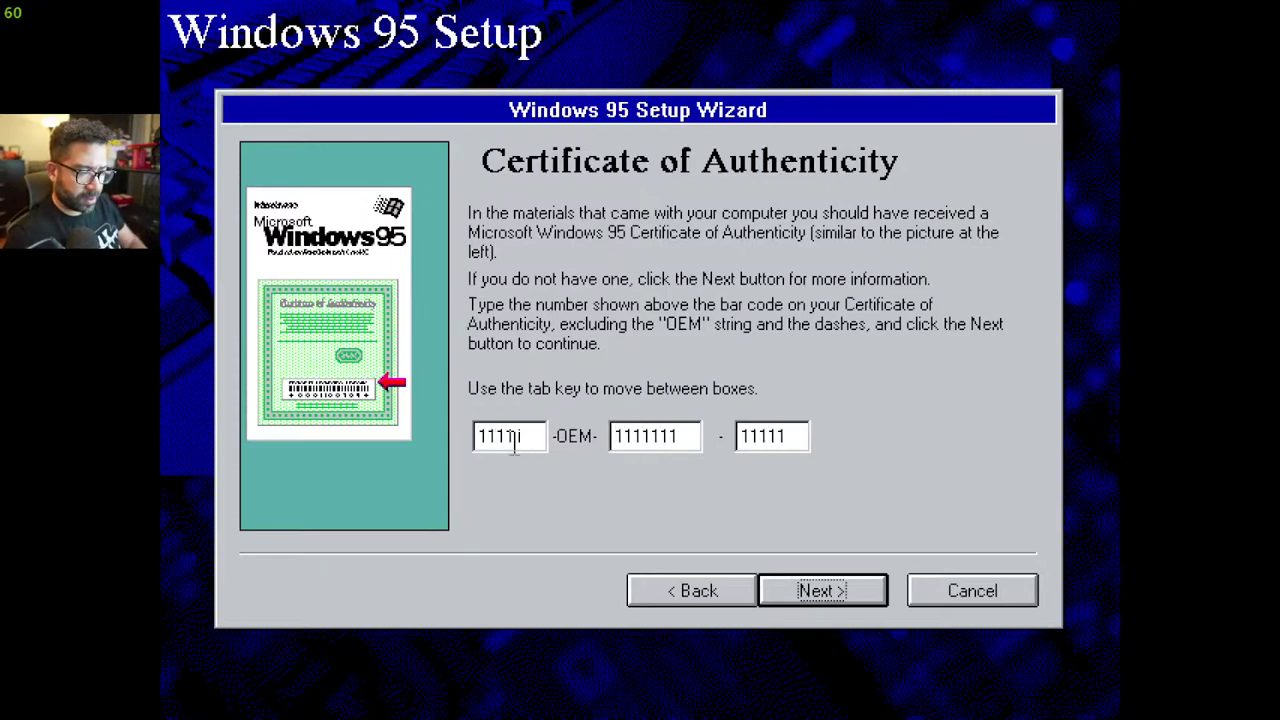
click(831, 597)
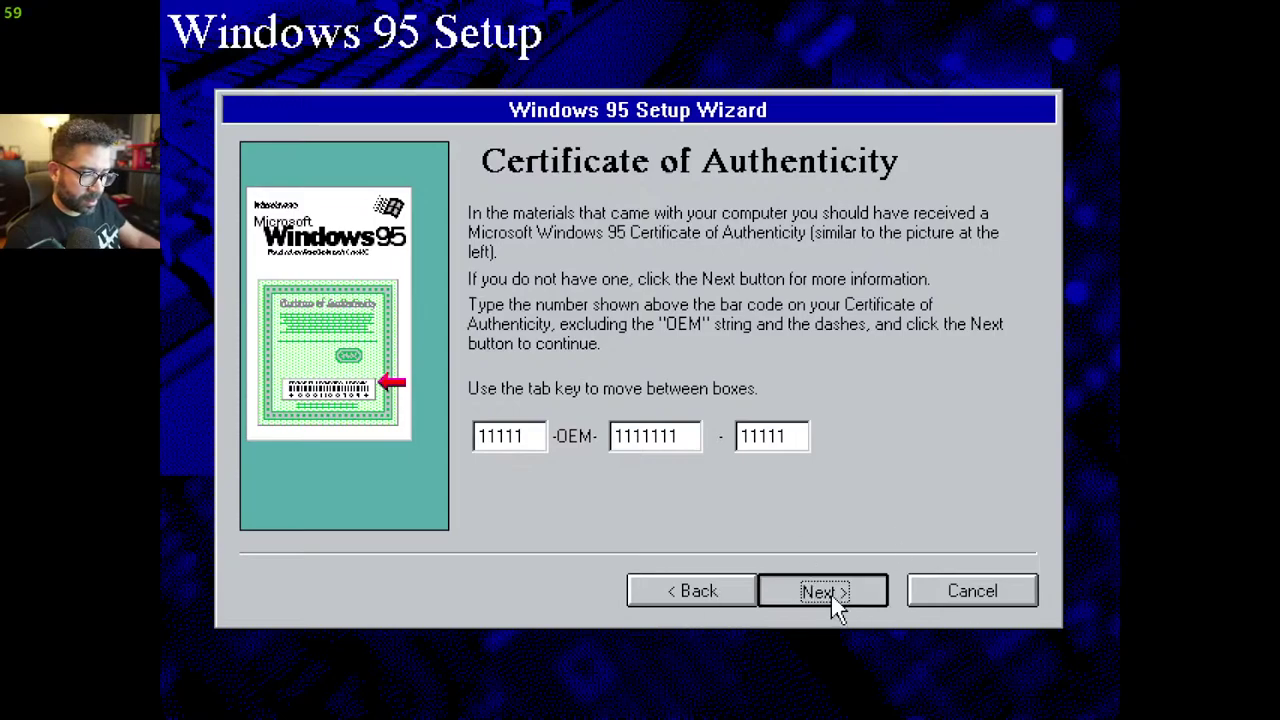
click(751, 600)
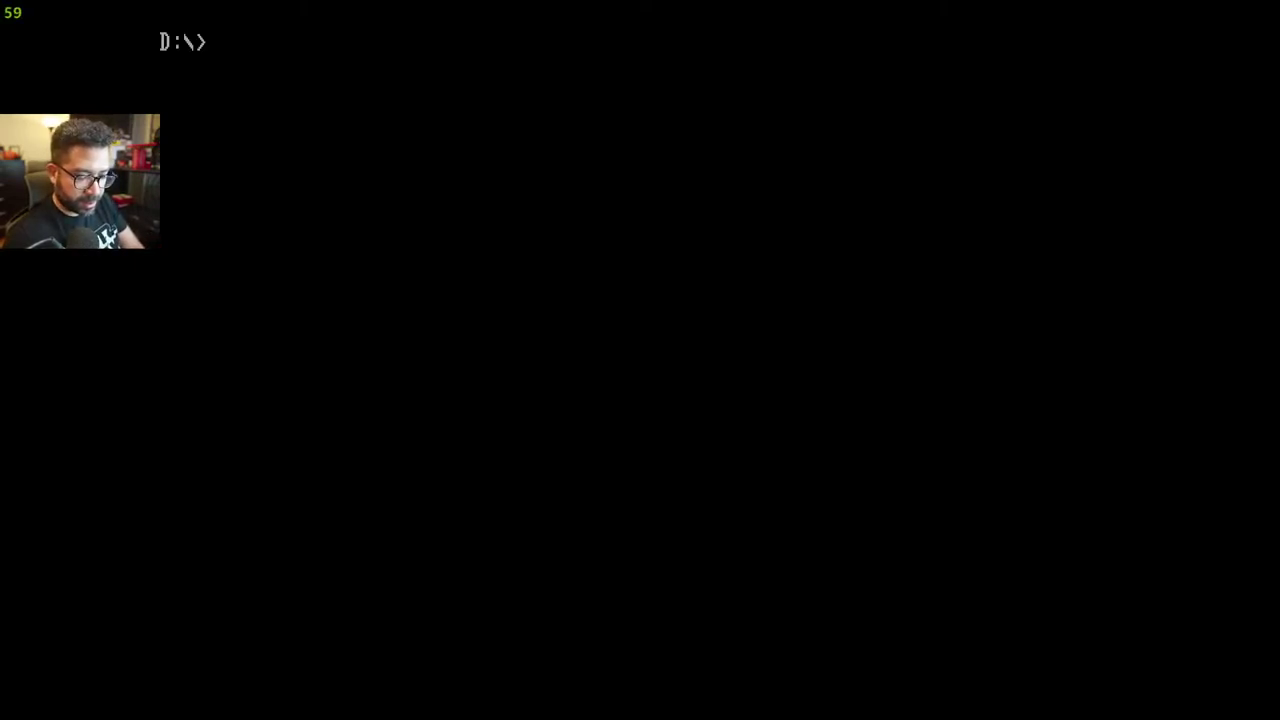
- Run setup again from D:\> and start its ScanDisk system check of drive C
text(setup)
key(Return)
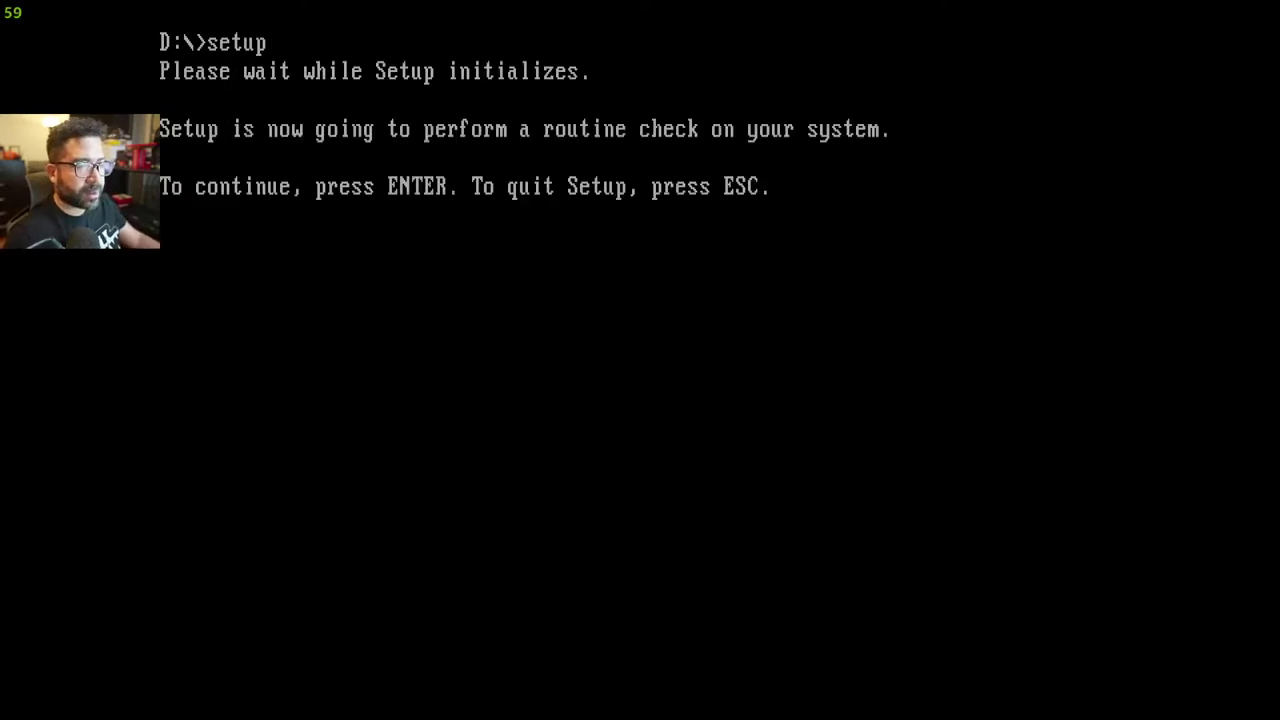
key(Return)
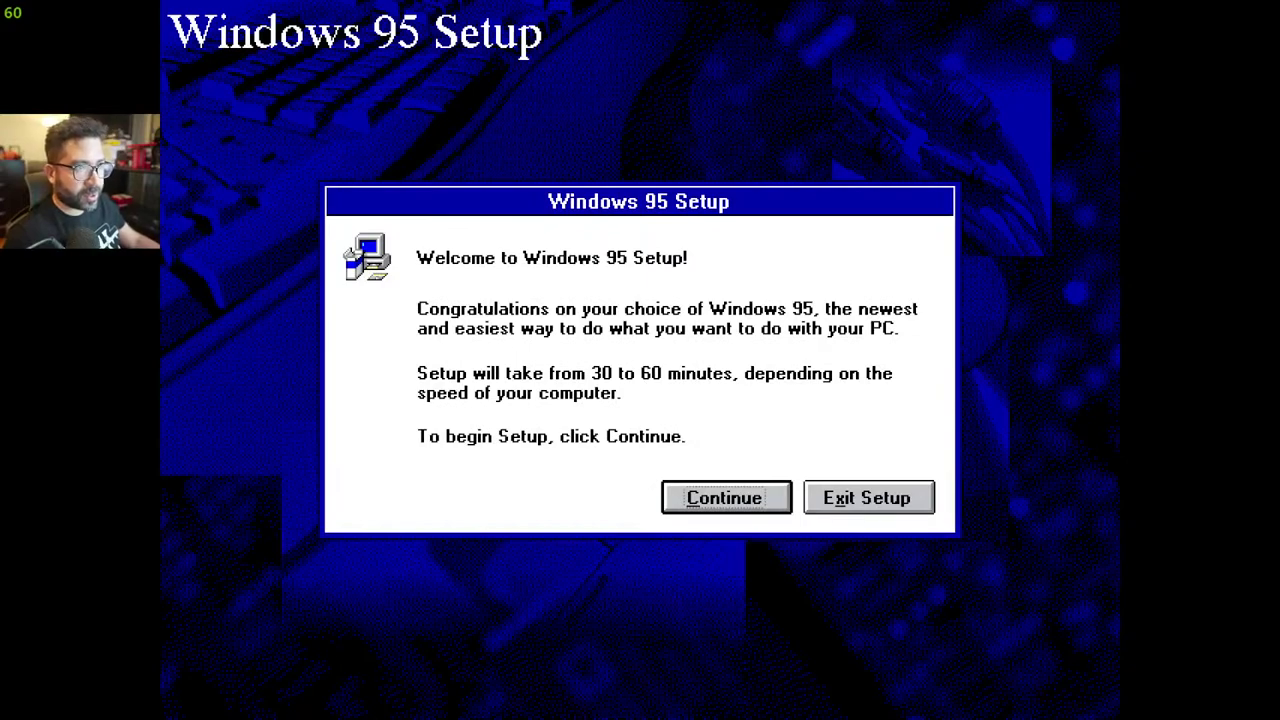
- Continue from the Setup welcome screen and let wizard preparation reach 100%
click(726, 497)
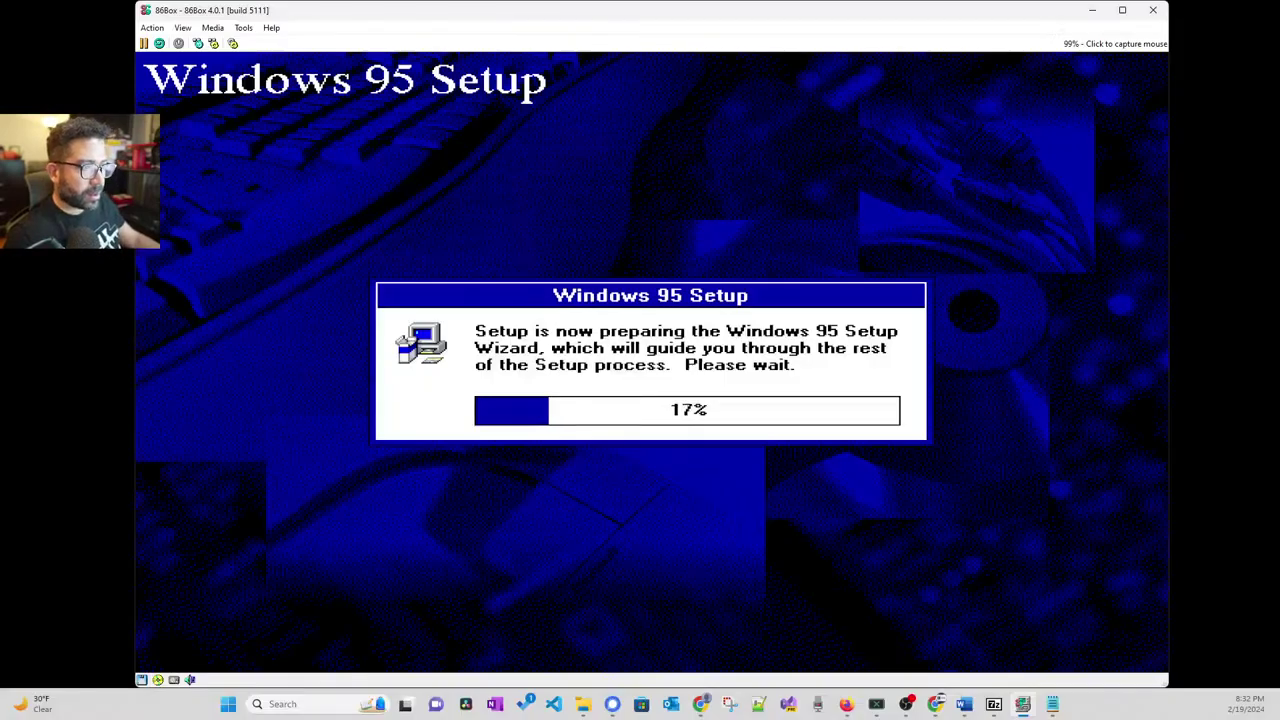
key(alt+Tab)
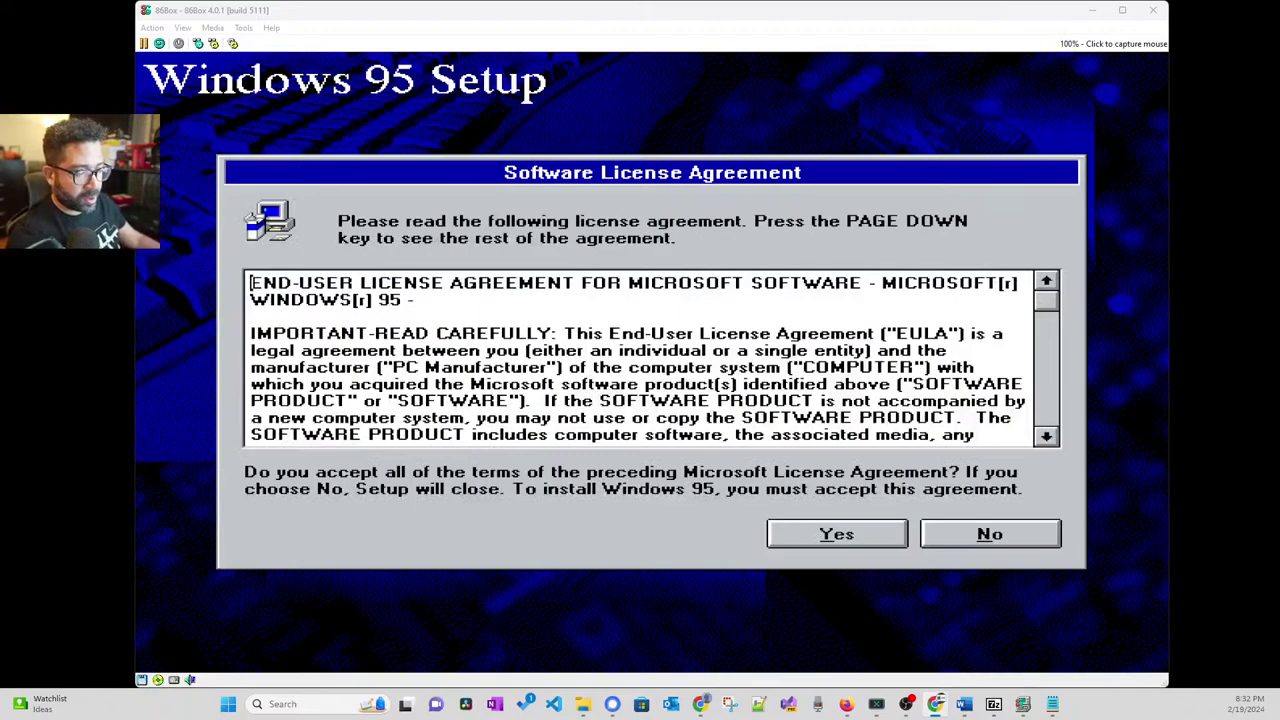
- Return to the emulator and accept the Software License Agreement, reaching the Safe Recovery page
key(alt+Tab)
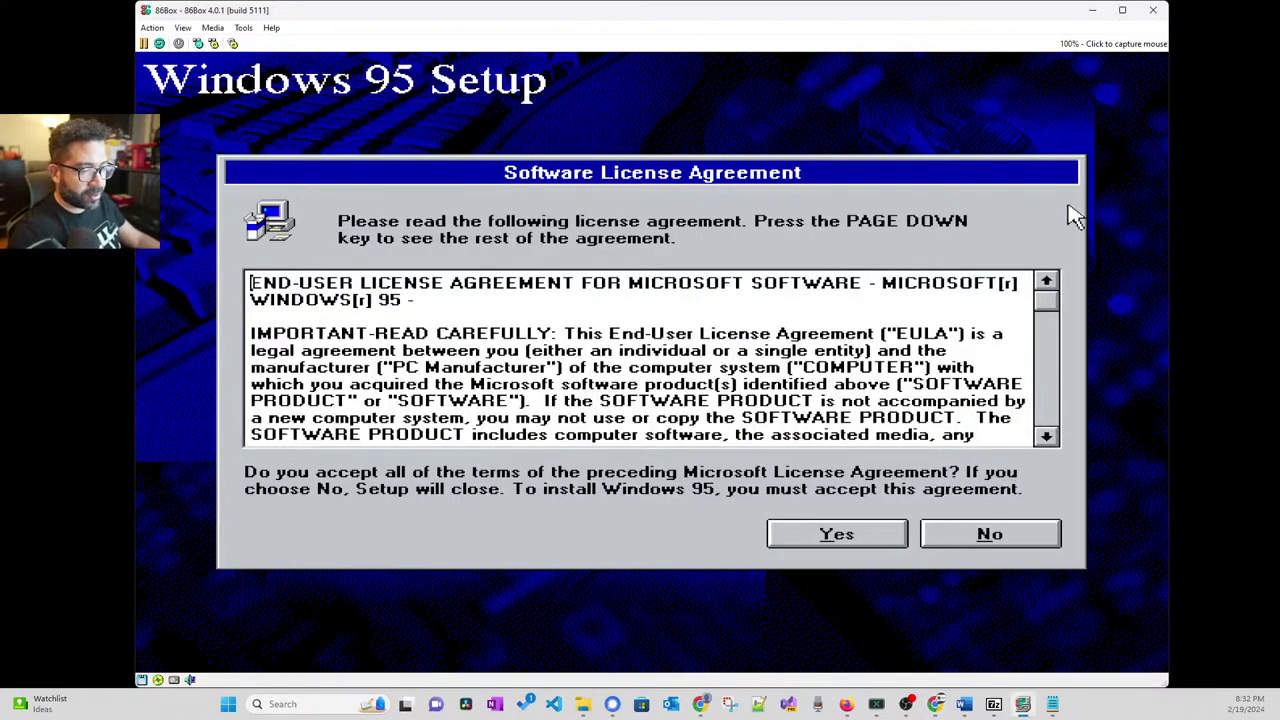
click(1075, 218)
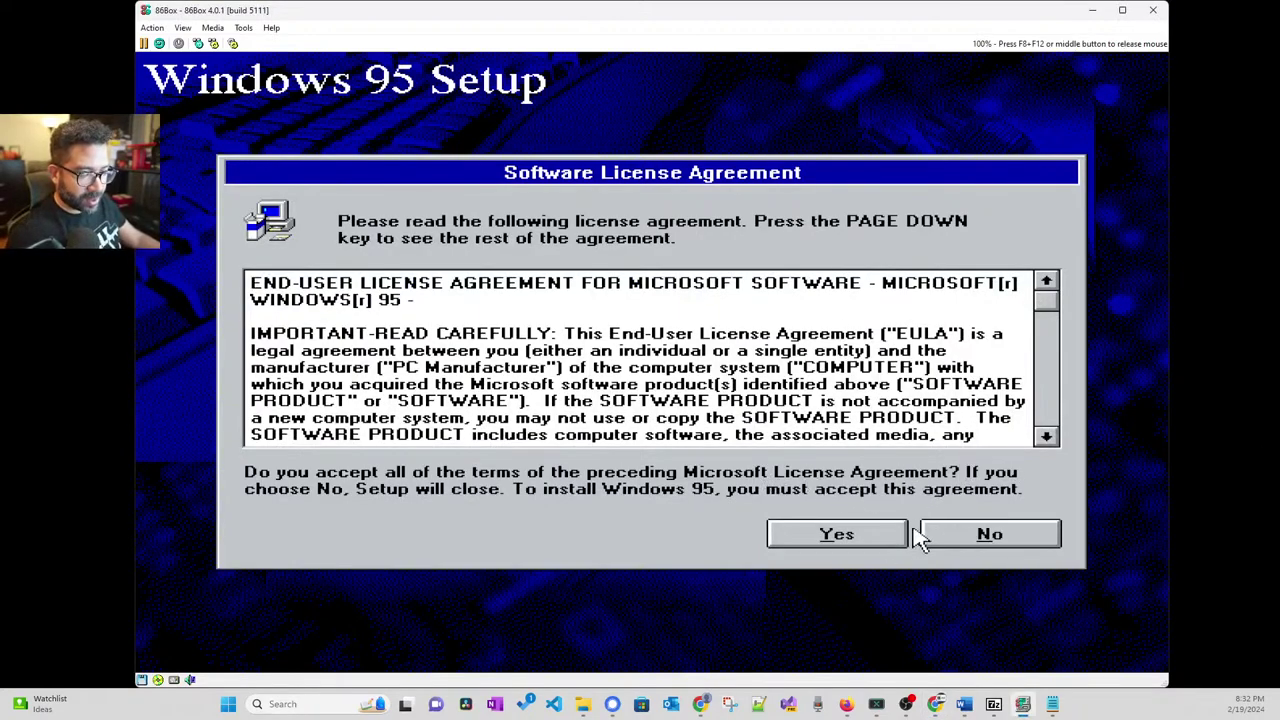
click(837, 535)
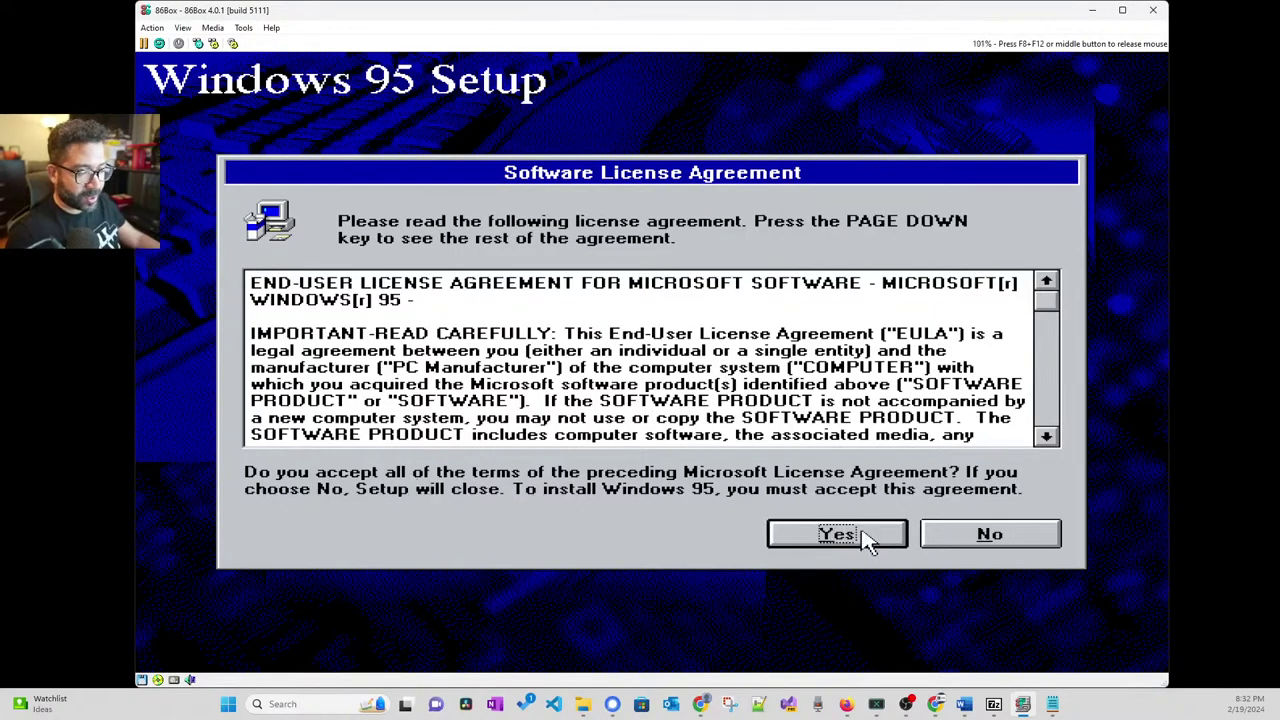
click(866, 538)
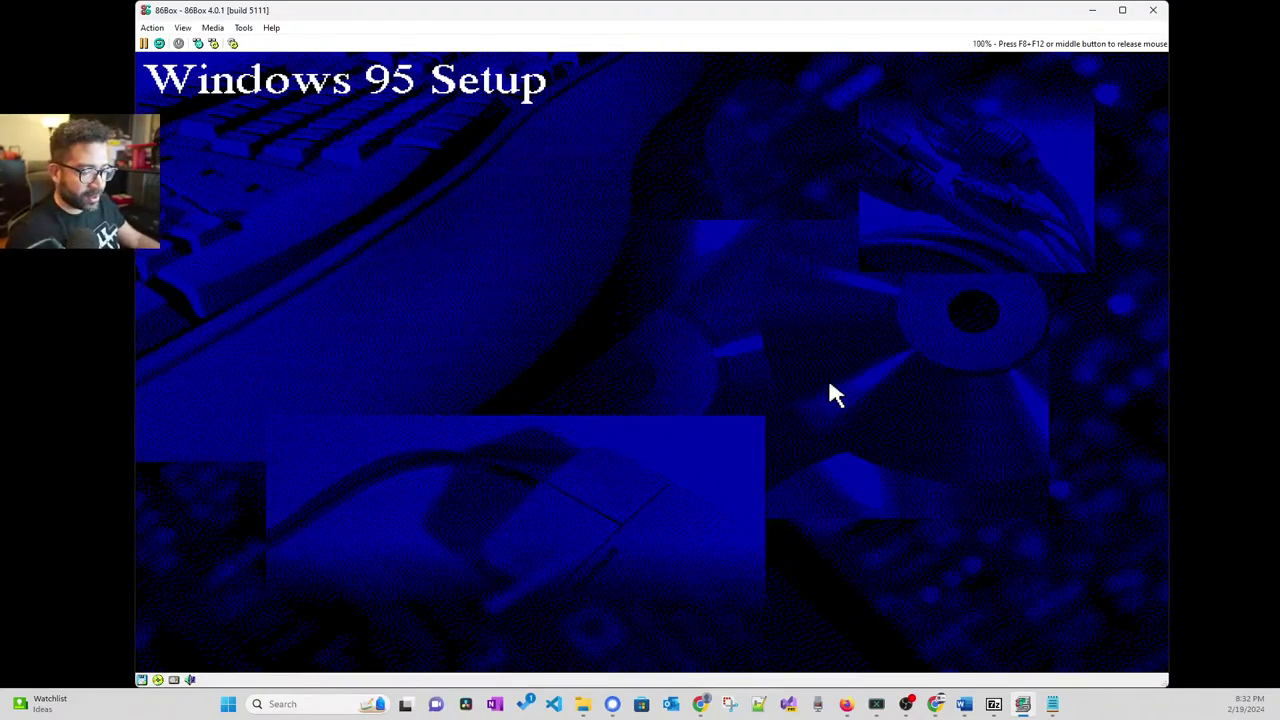
key(F8+F12)
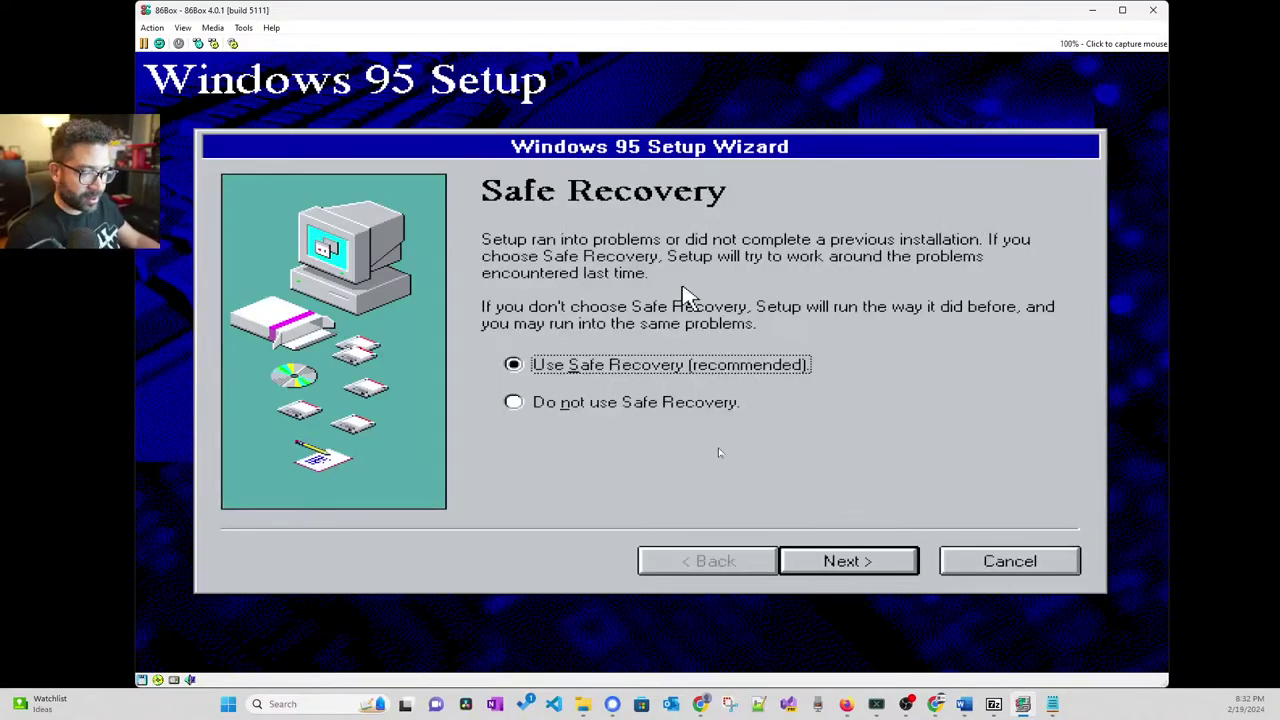
- Keep Safe Recovery and the Typical setup type, advancing to the Certificate of Authenticity page
click(695, 340)
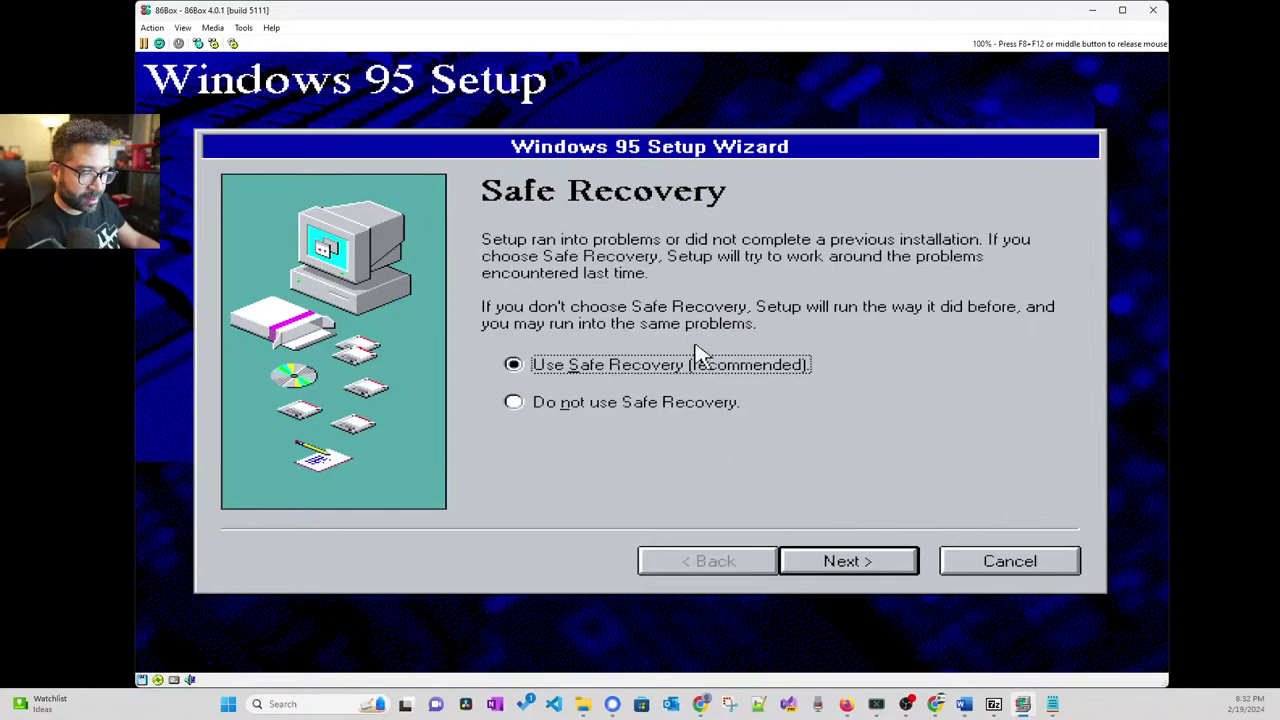
click(851, 563)
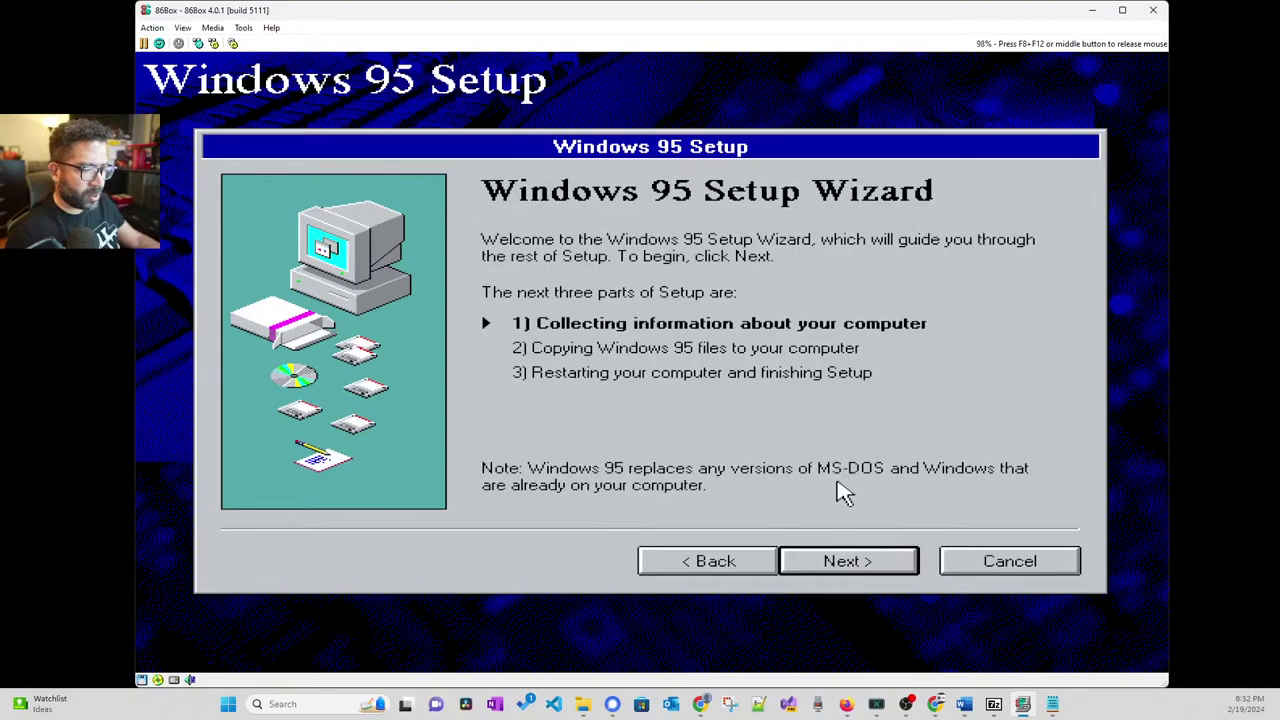
click(862, 562)
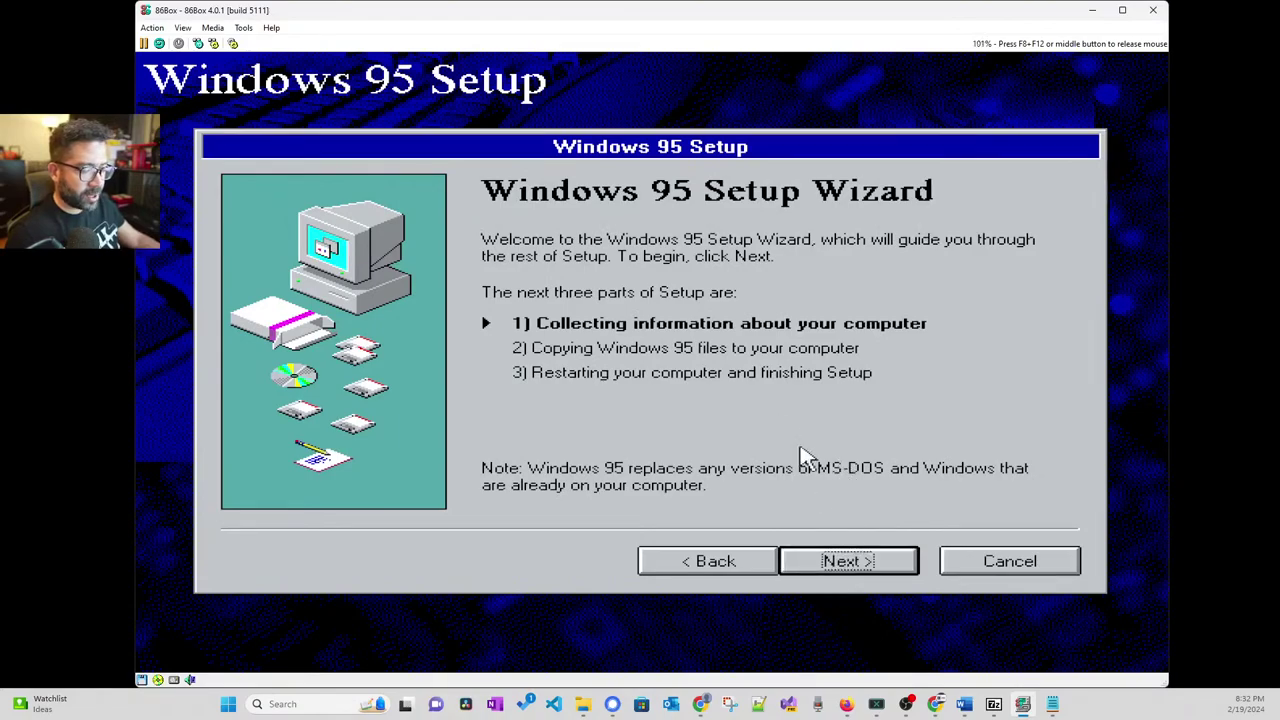
click(849, 566)
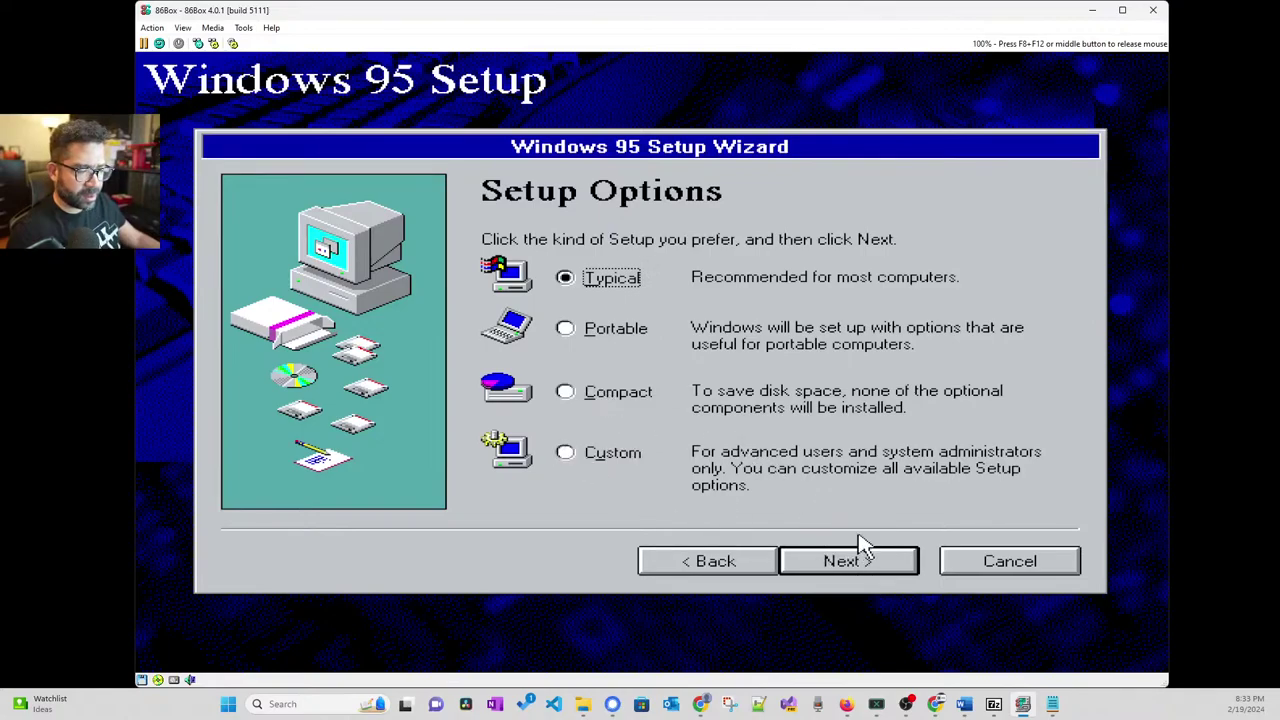
click(840, 571)
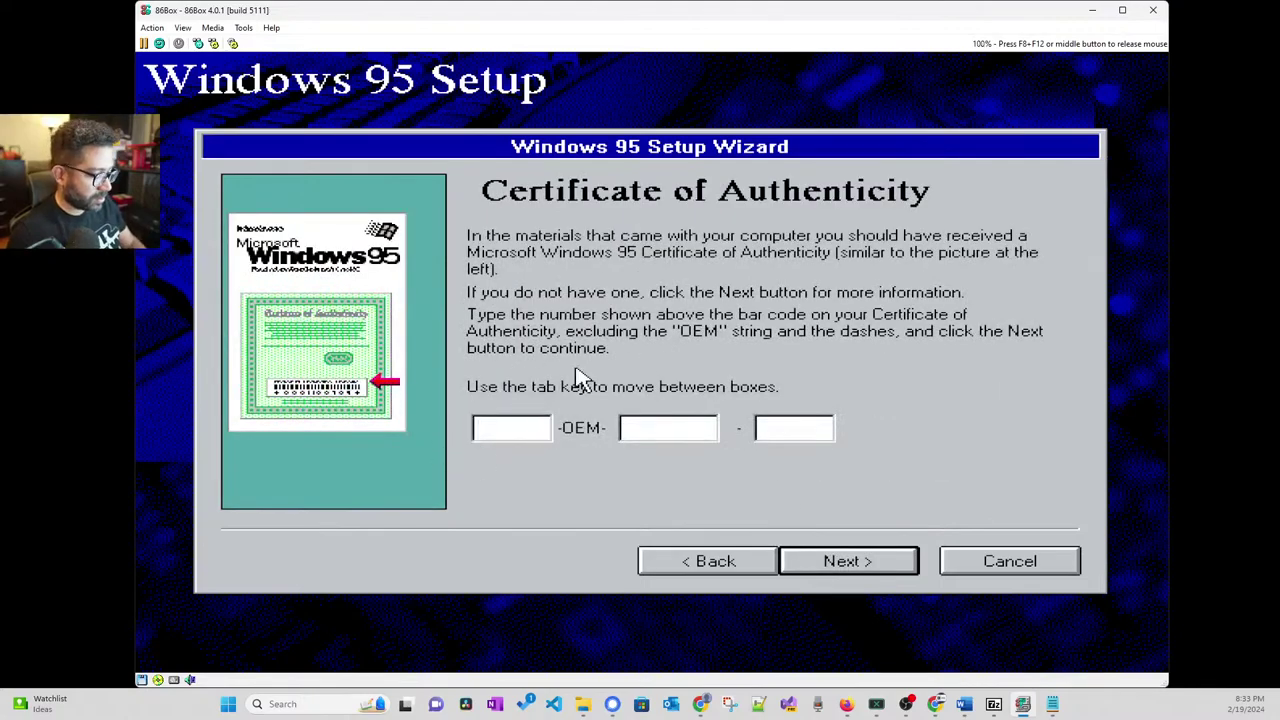
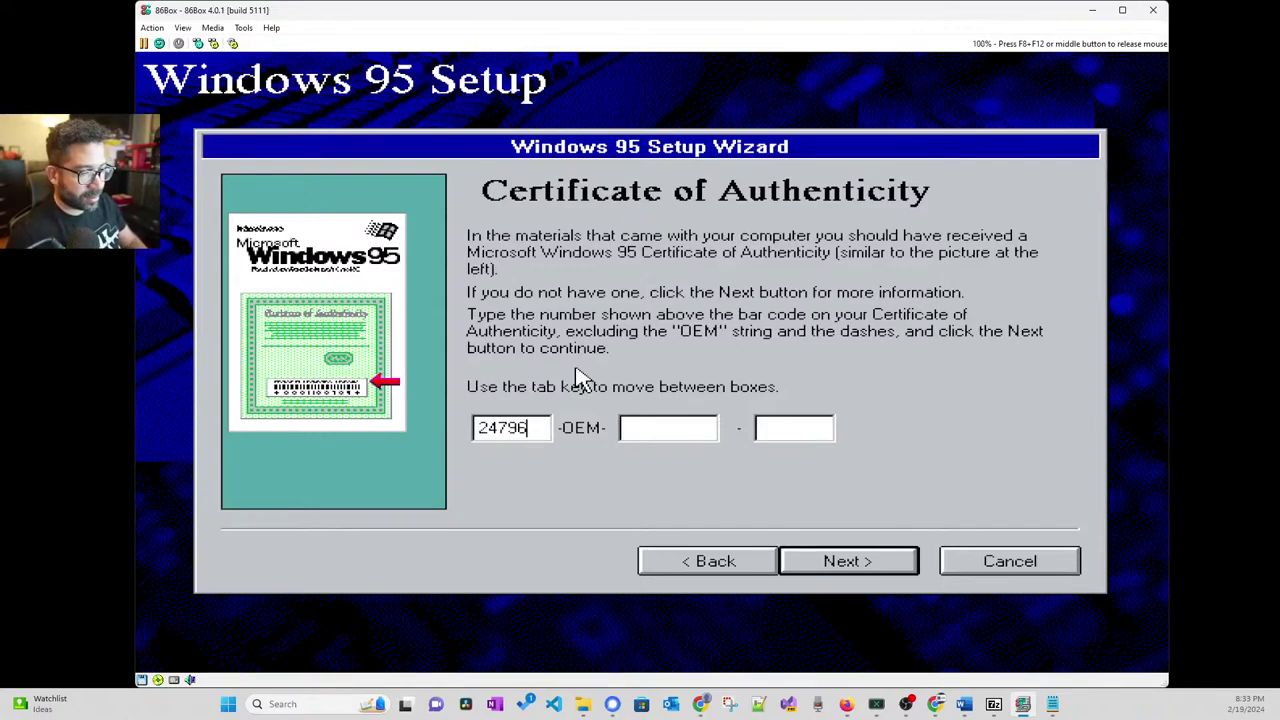
- Enter the Windows 95 certificate product key across its boxes, removing a stray digit, and continue
click(679, 422)
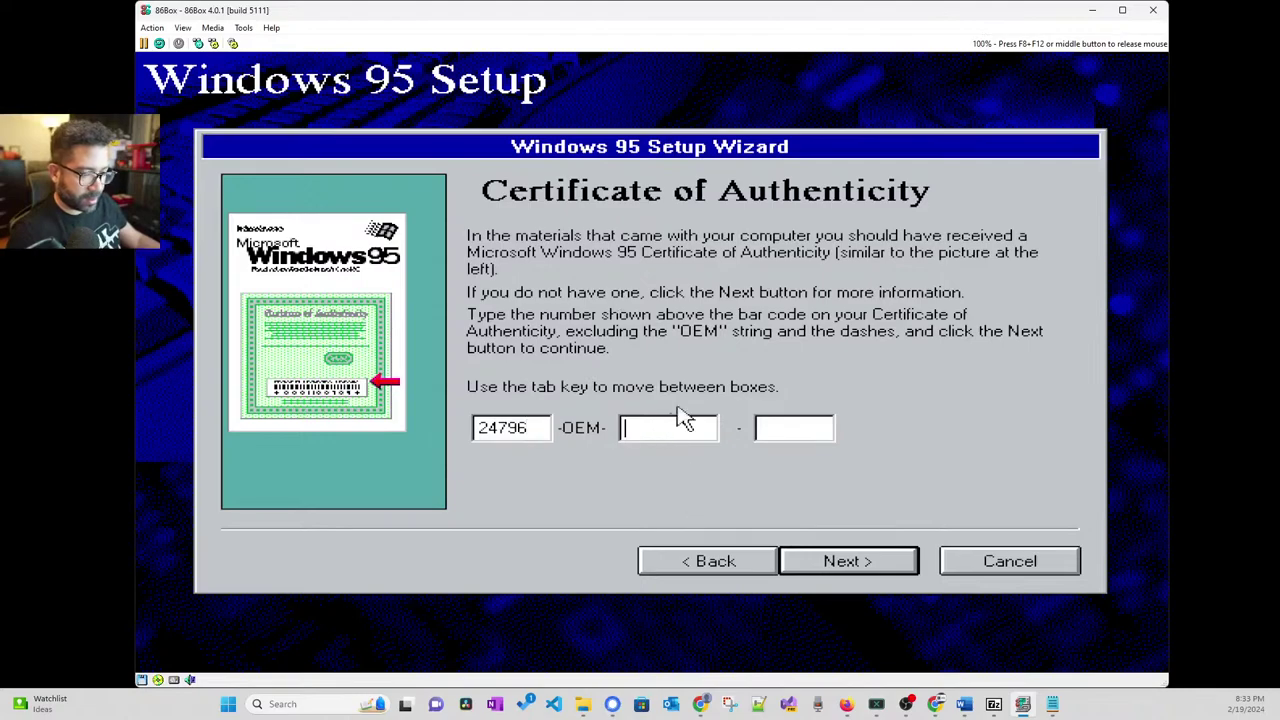
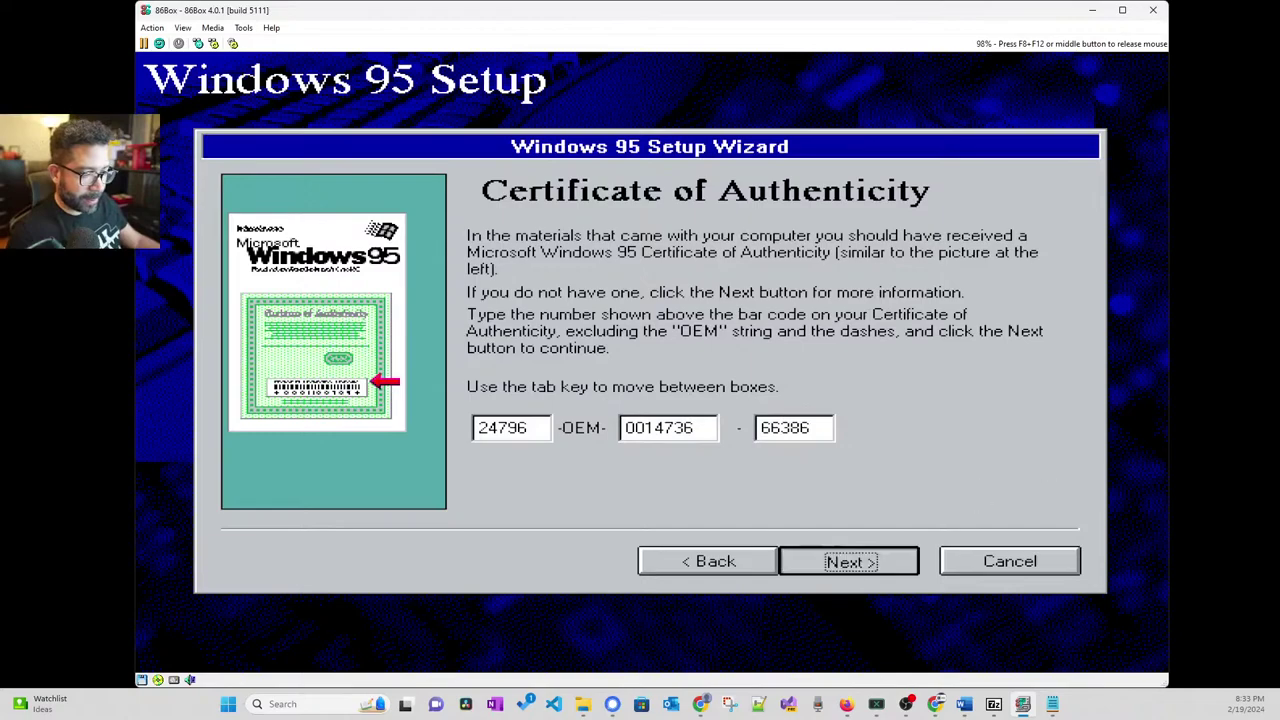
click(849, 563)
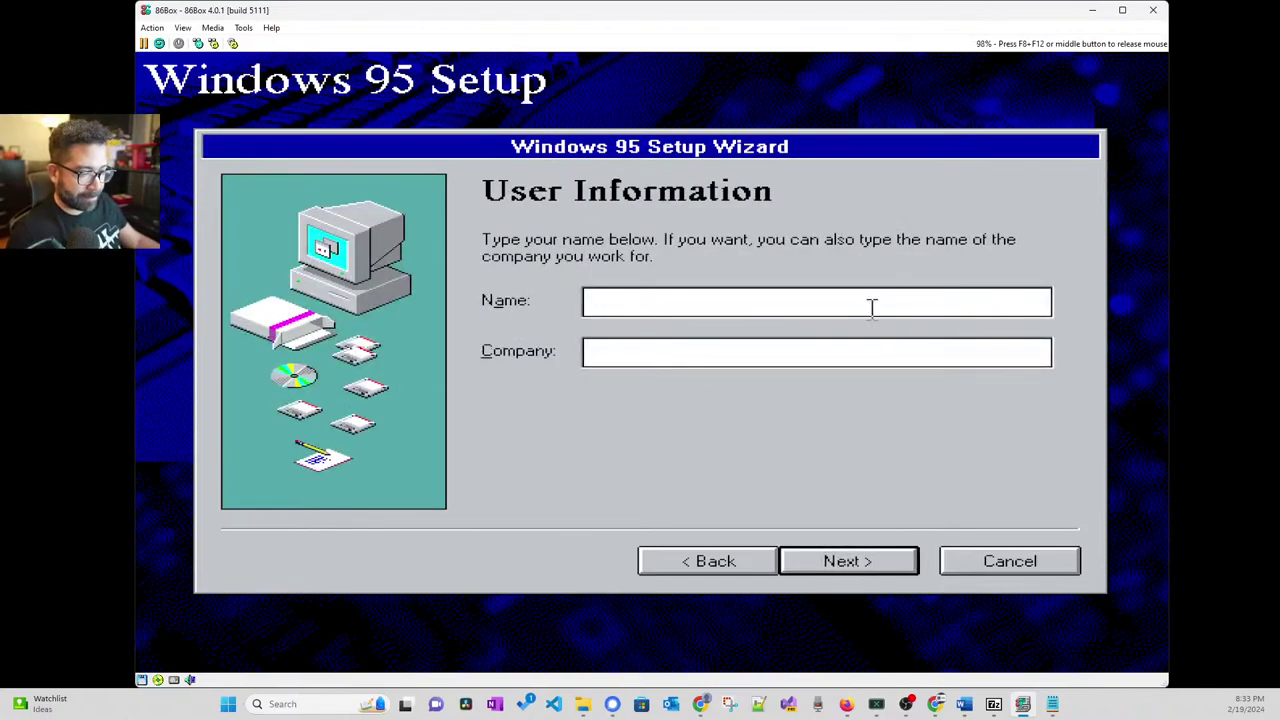
- Enter the user's name on the User Information page and continue
text(Lu)
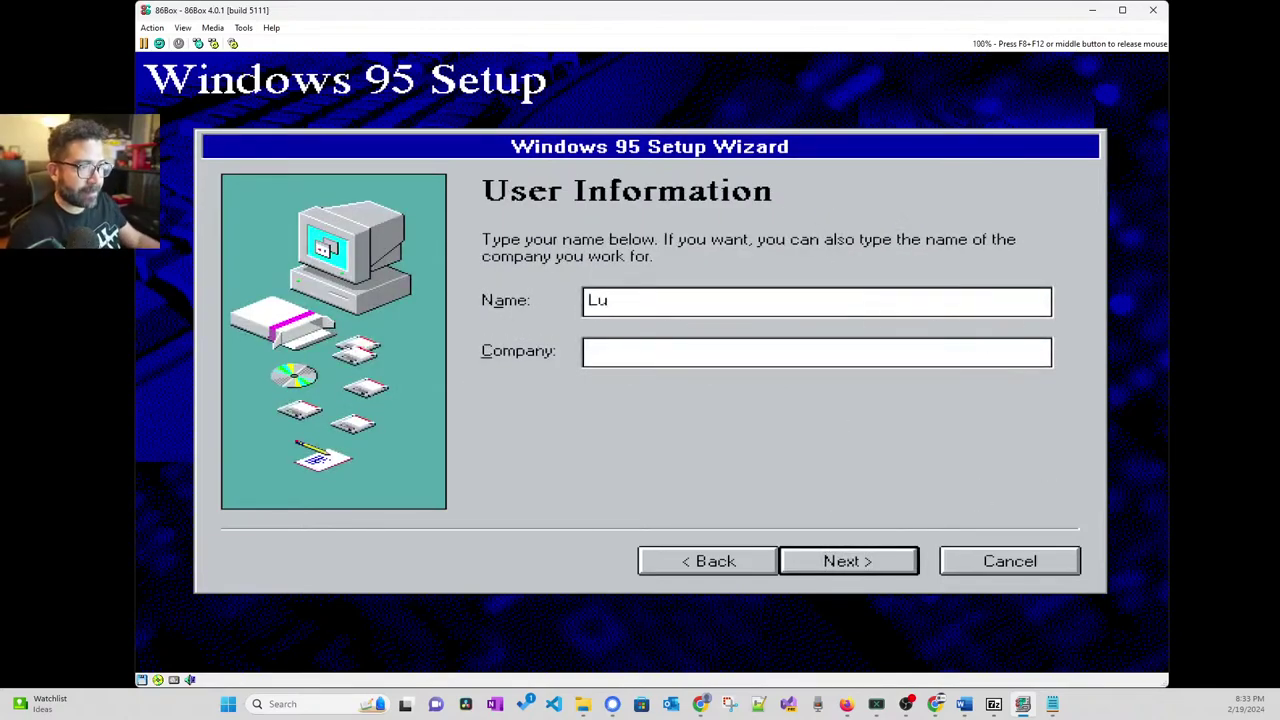
click(857, 560)
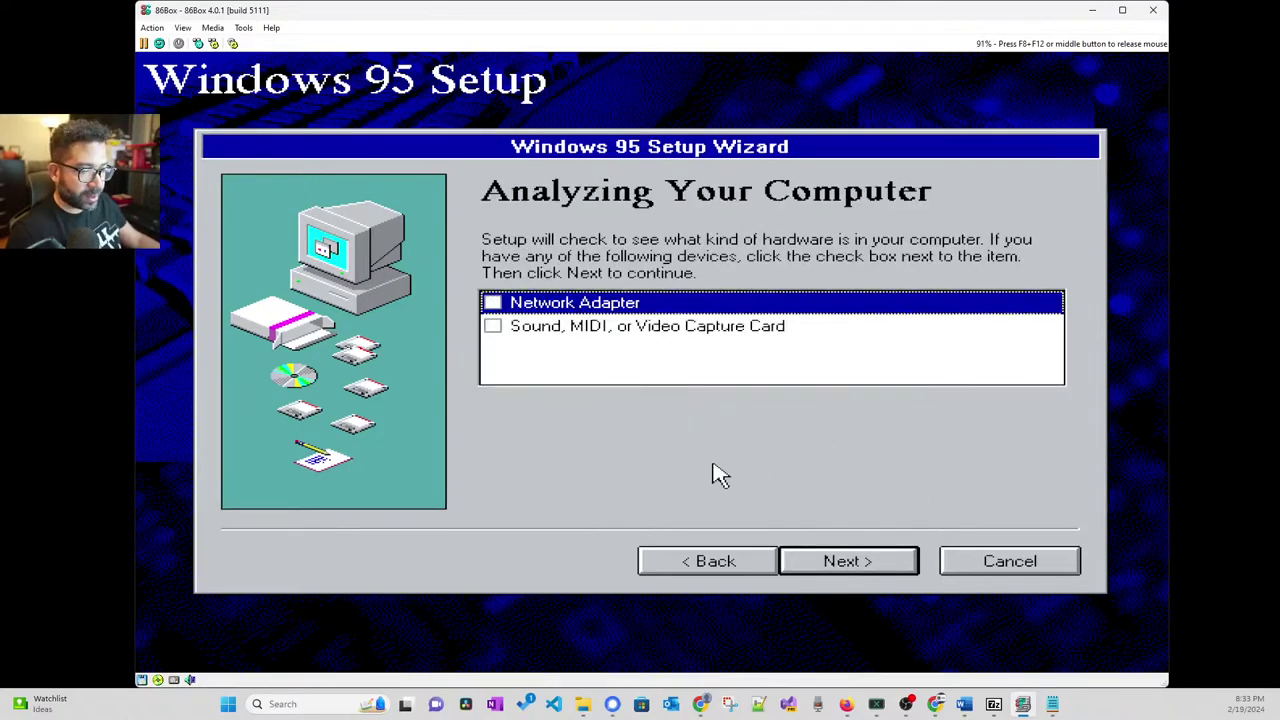
- Mark 'Sound, MIDI, or Video Capture Card' for detection and start the hardware analysis
click(492, 326)
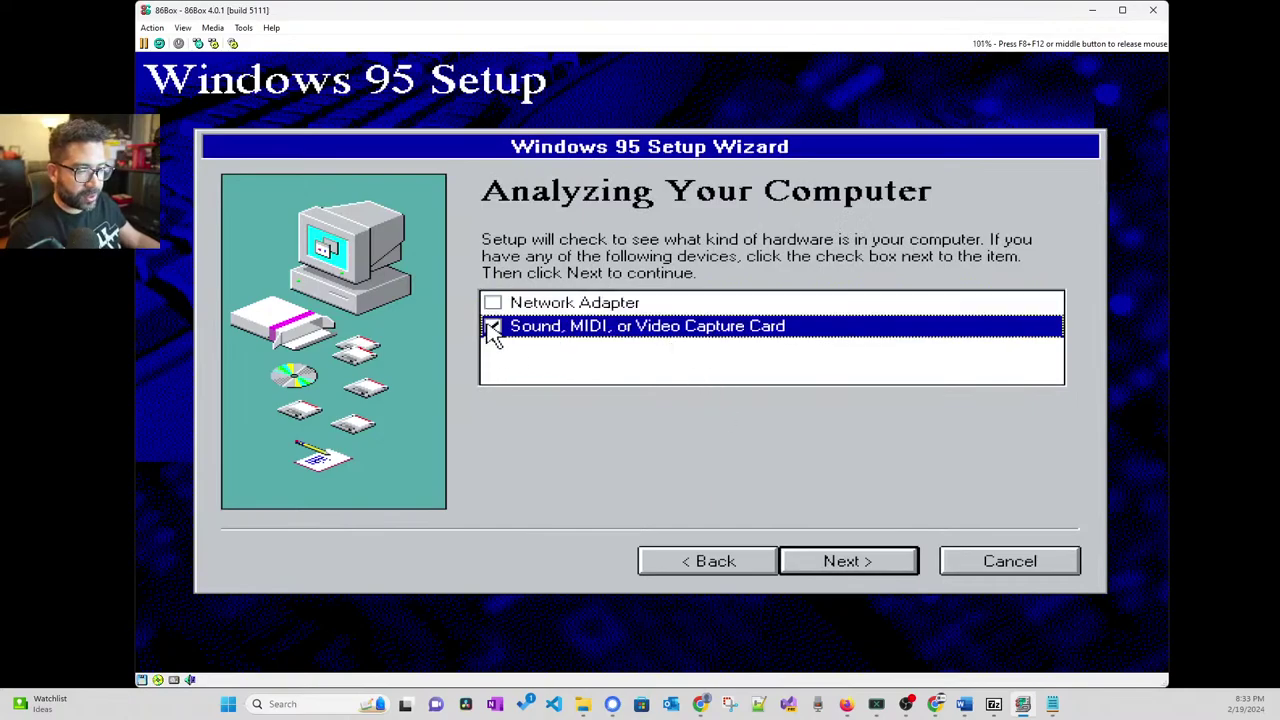
click(829, 560)
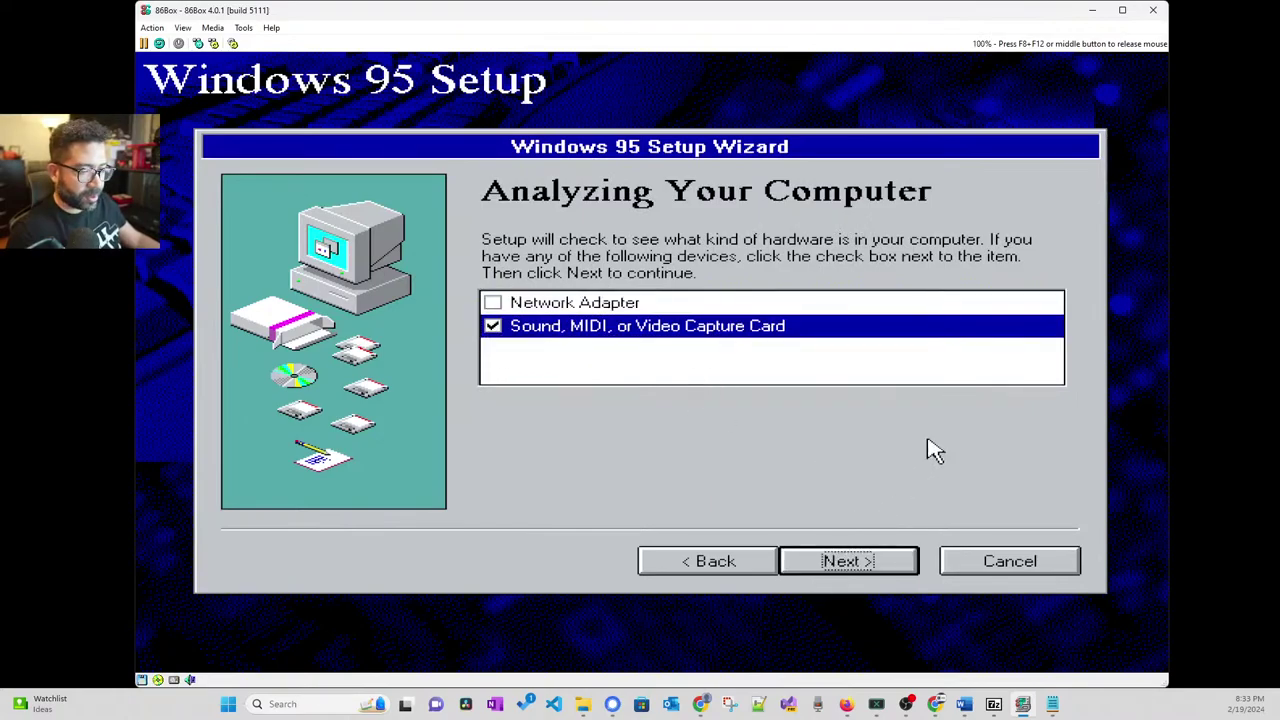
click(876, 562)
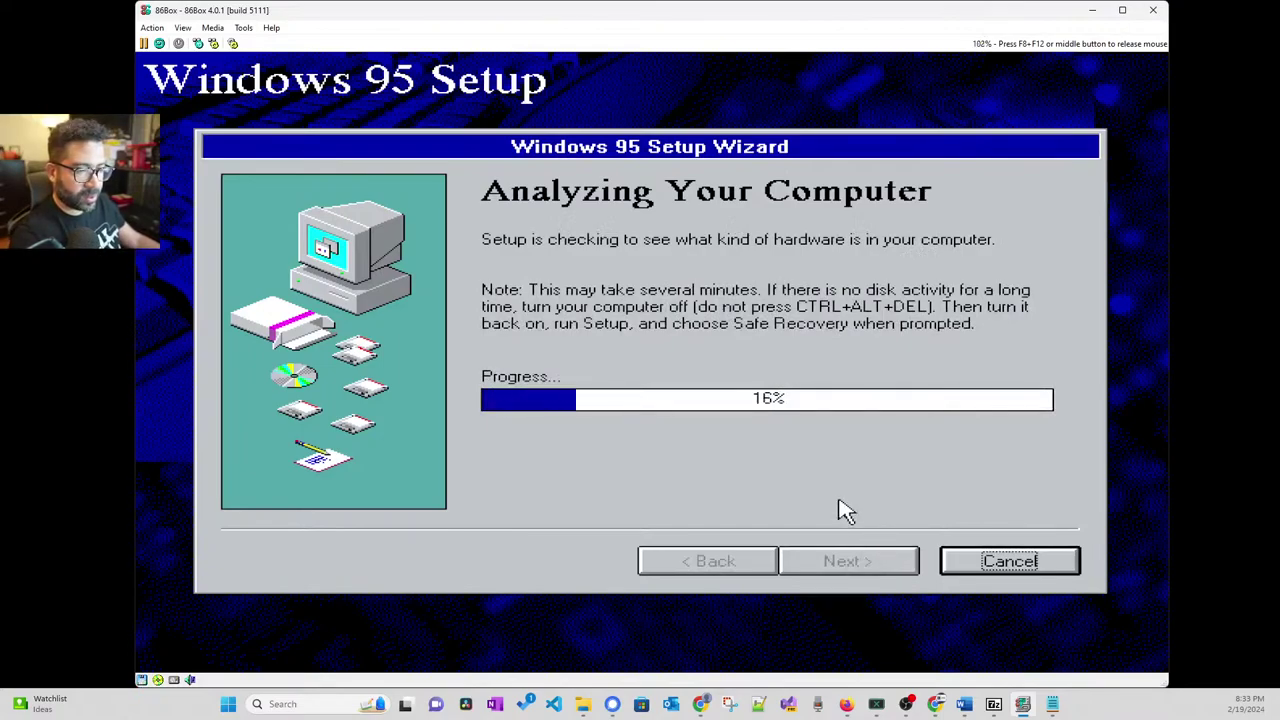
- Release and recapture the mouse while Setup analyses the hardware
middle_click(728, 277)
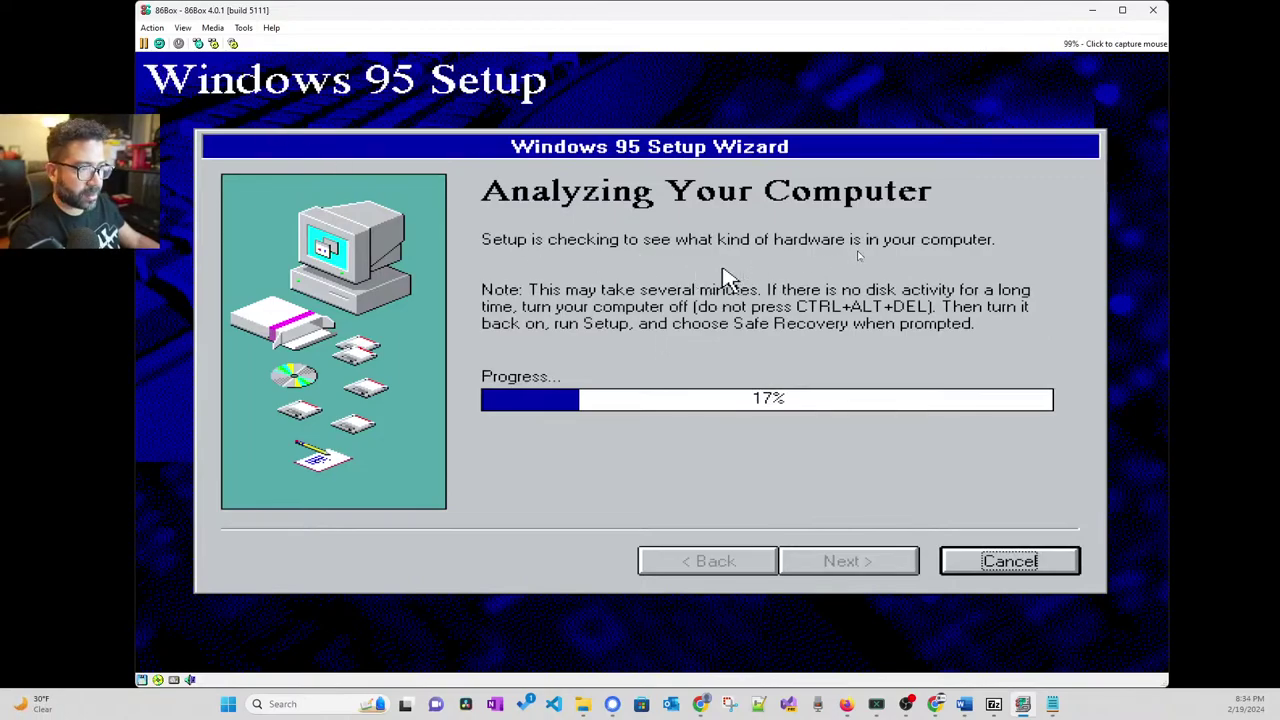
click(340, 455)
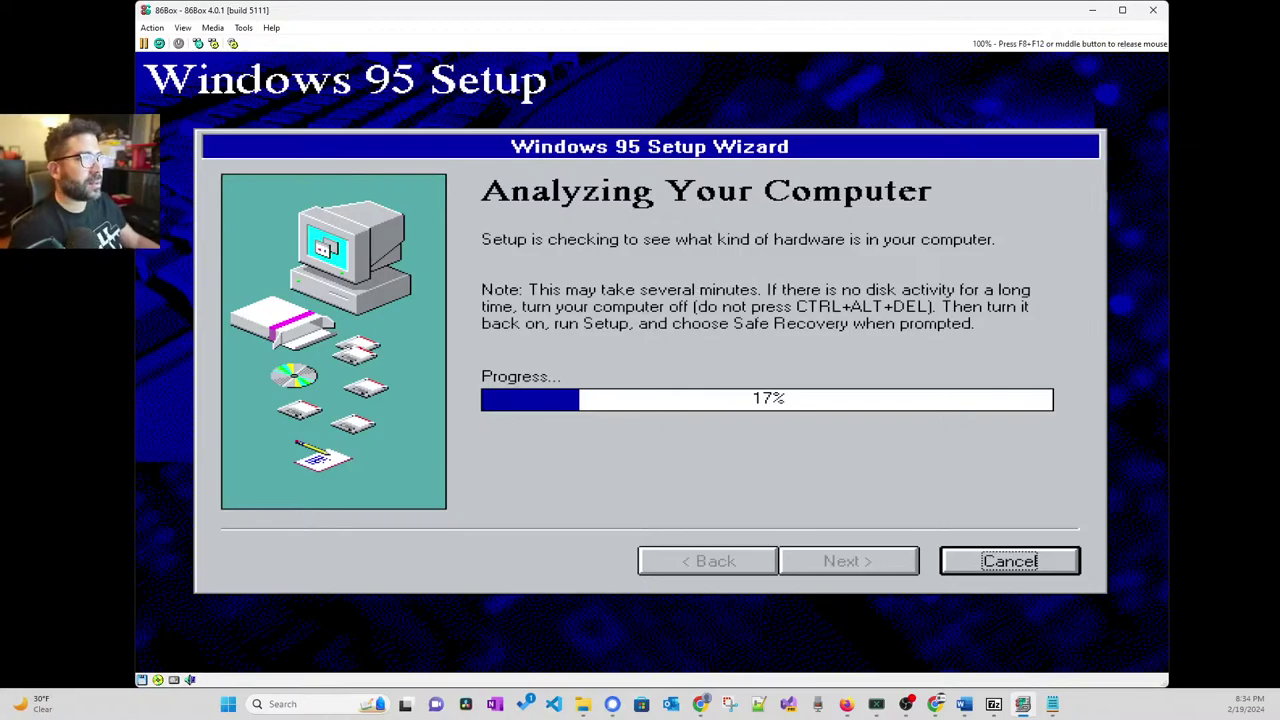
key(alt+Tab)
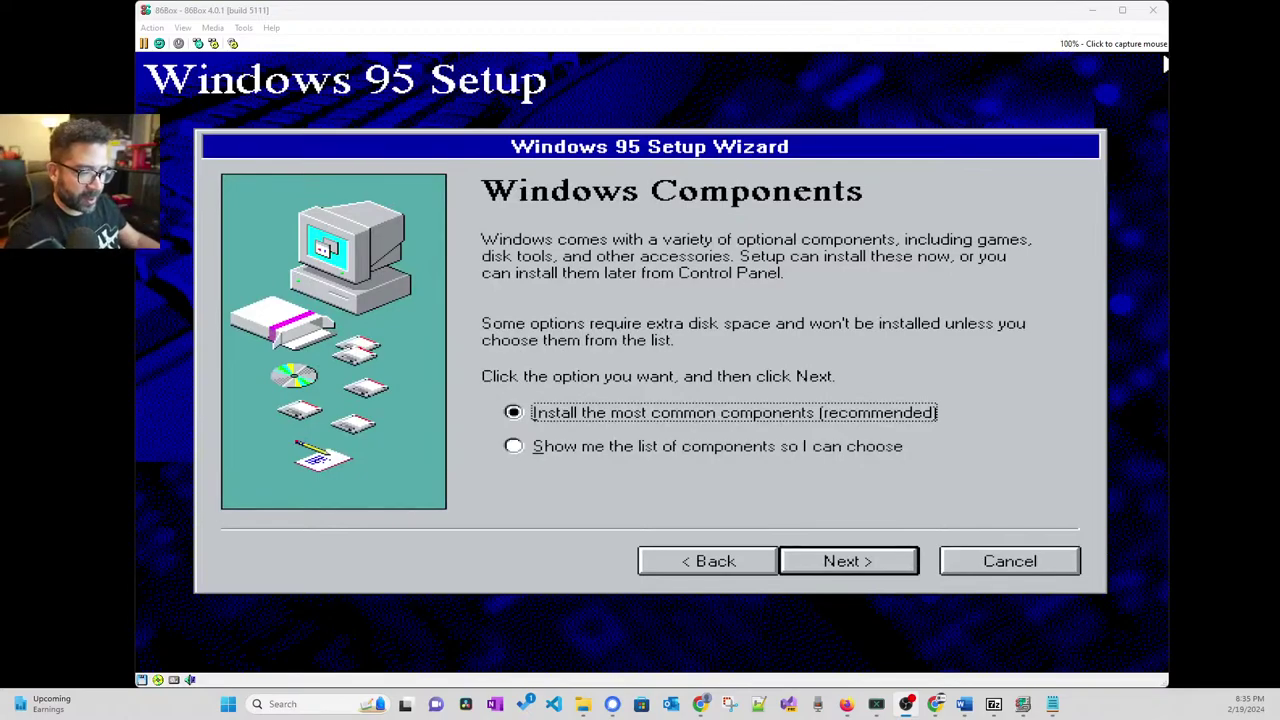
- Recapture the mouse and keep 'Install the most common components'
click(1036, 313)
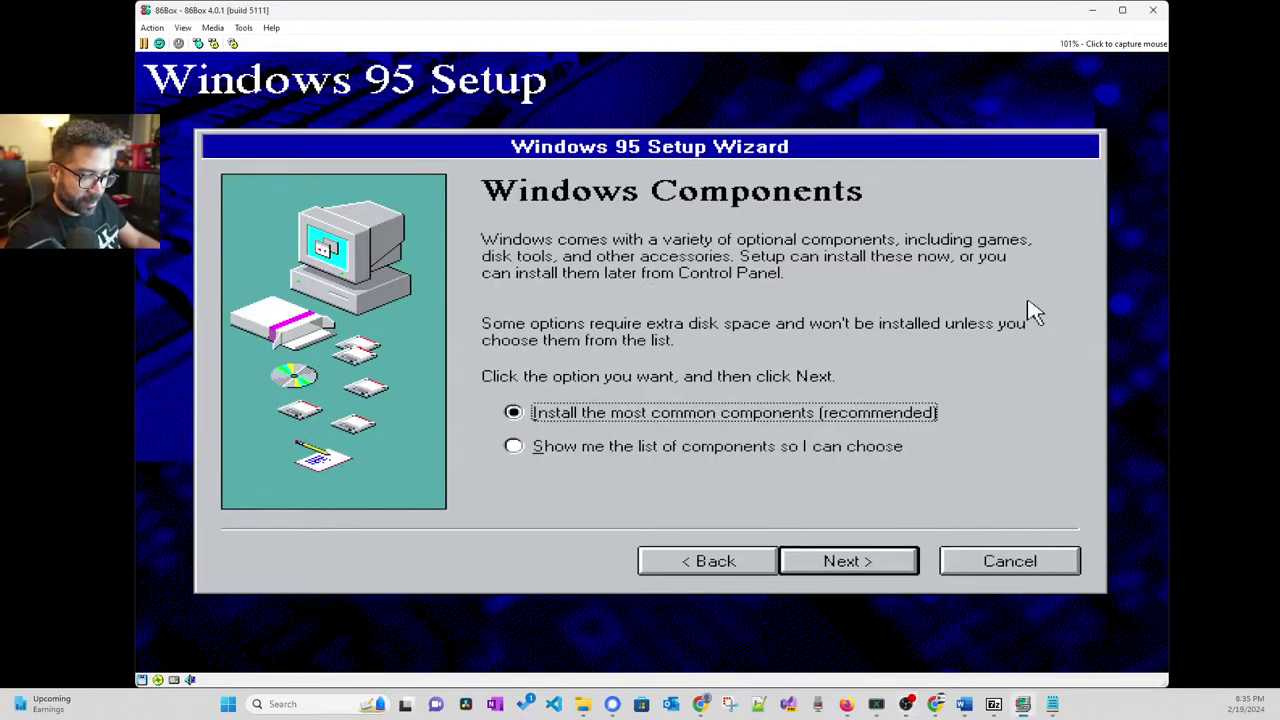
click(1036, 313)
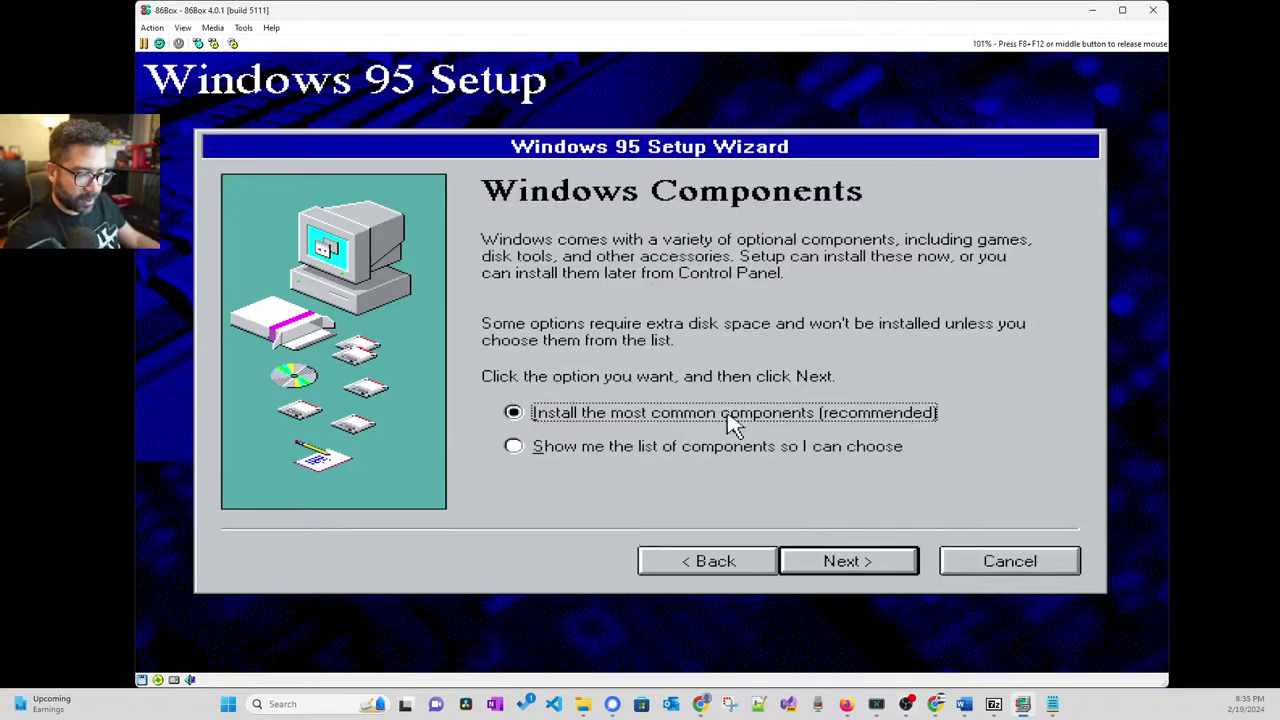
click(790, 570)
click(876, 566)
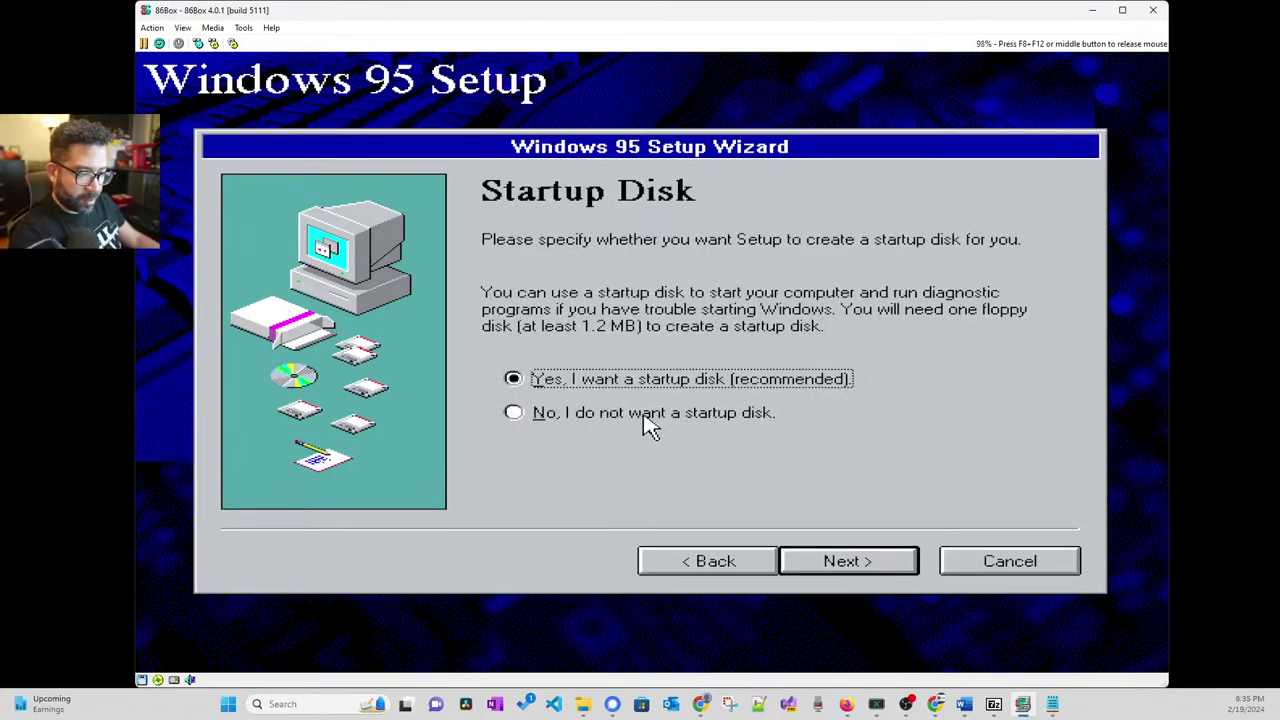
- Decline creating a startup disk and begin copying the Windows 95 files
click(530, 418)
click(855, 567)
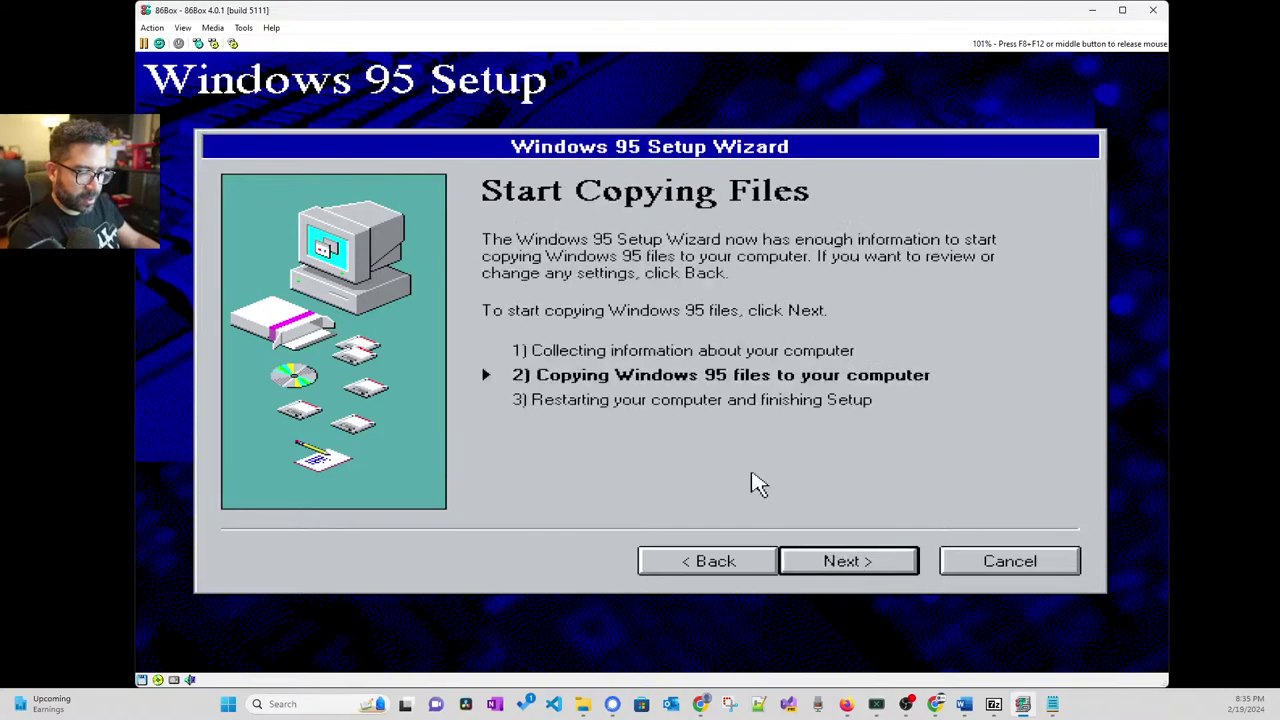
click(829, 565)
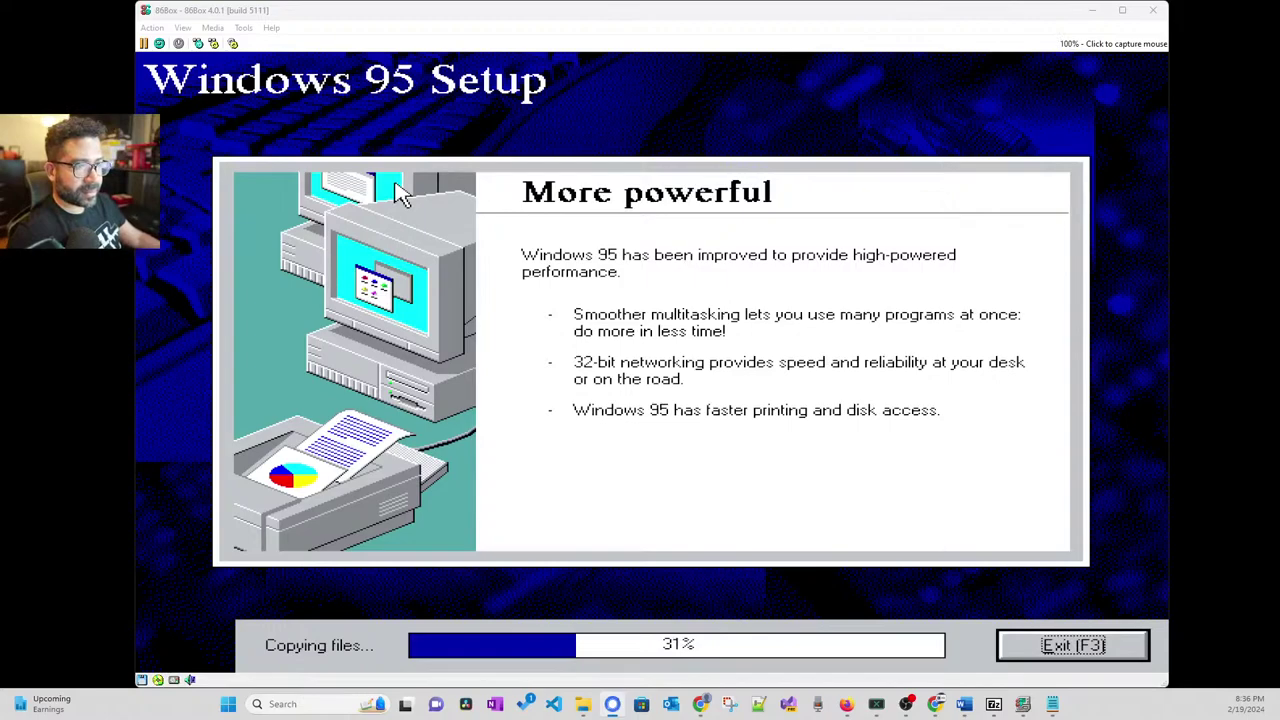
- Refocus 86Box and toggle mouse capture with F8+F12 while file copying reaches 42%
click(957, 380)
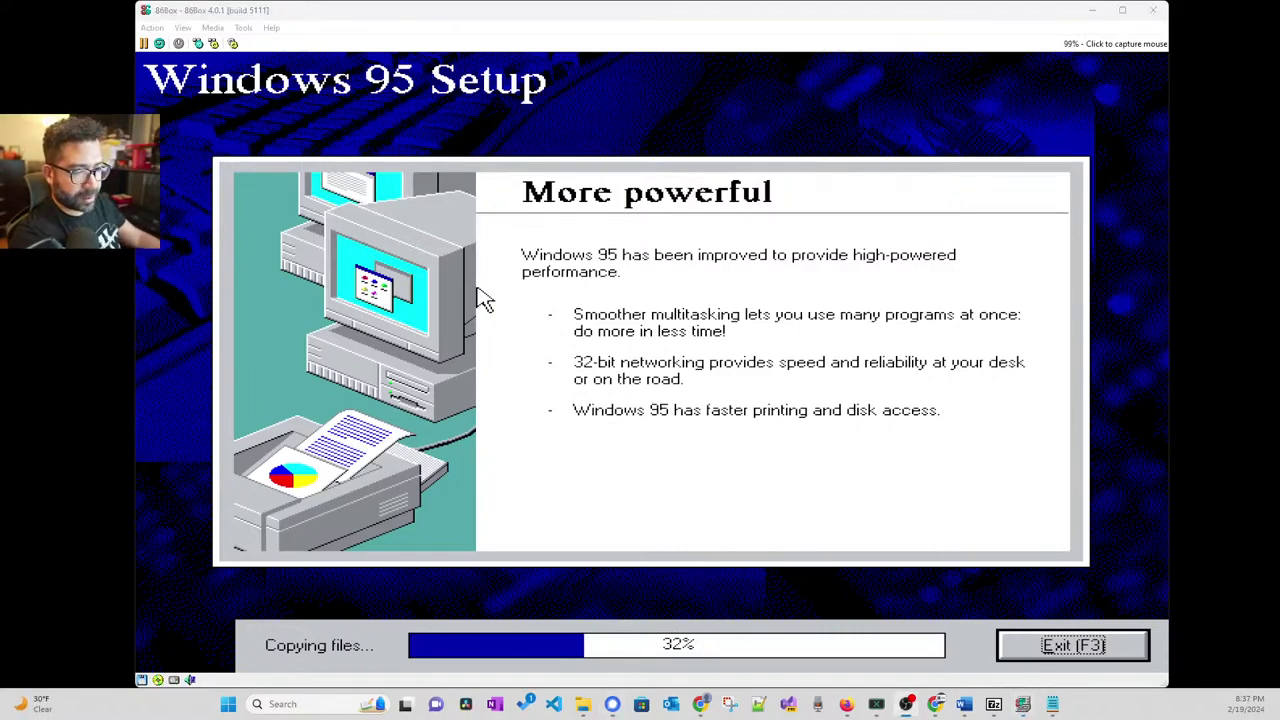
click(888, 108)
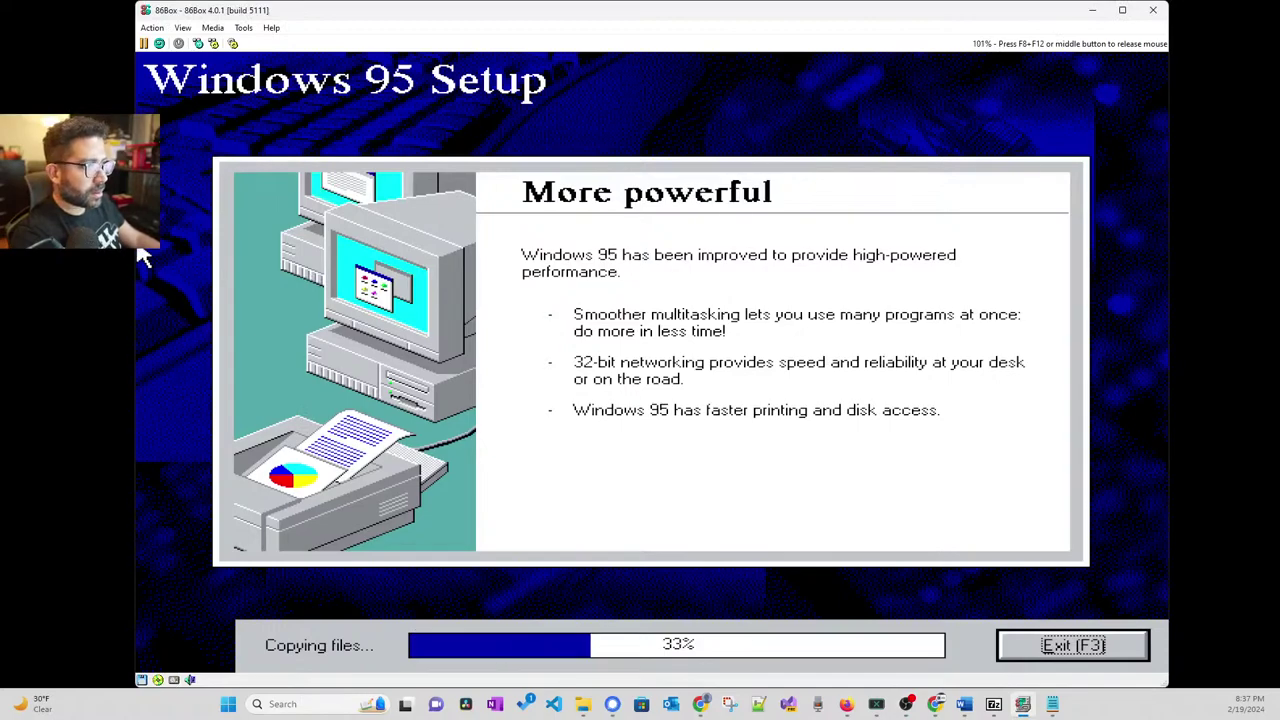
key(F8+F12)
key(alt+Tab)
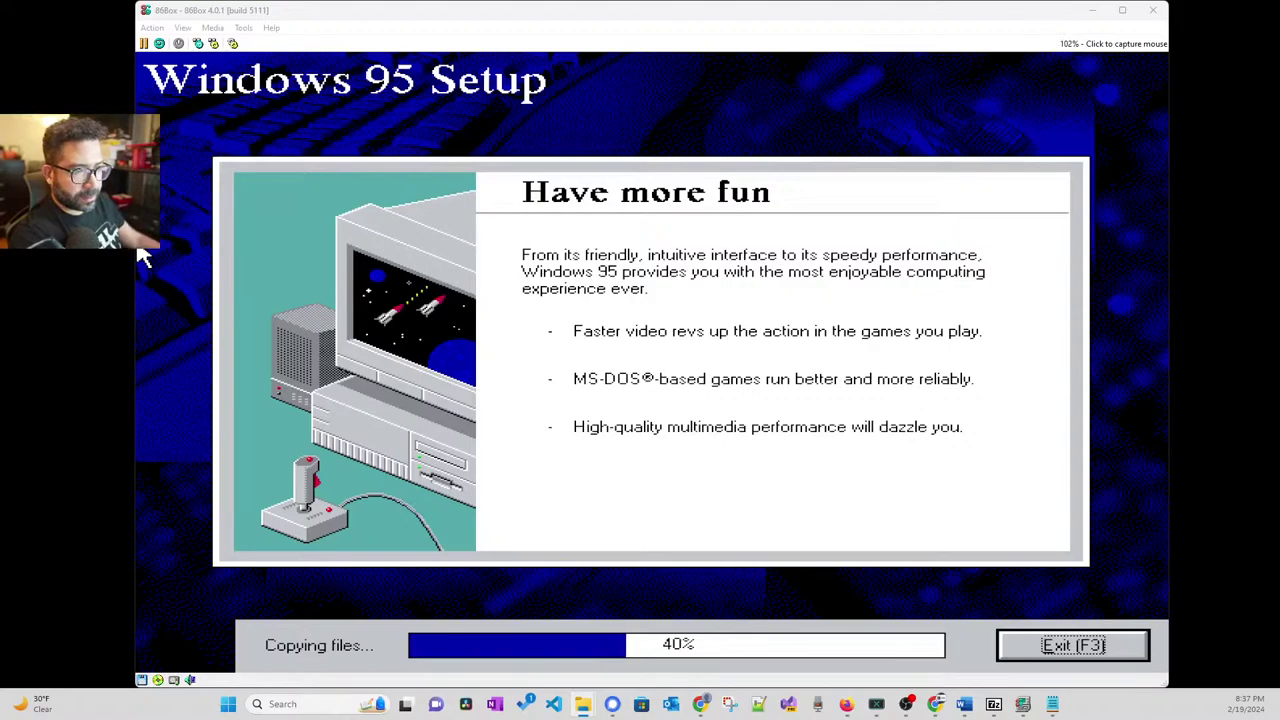
click(700, 12)
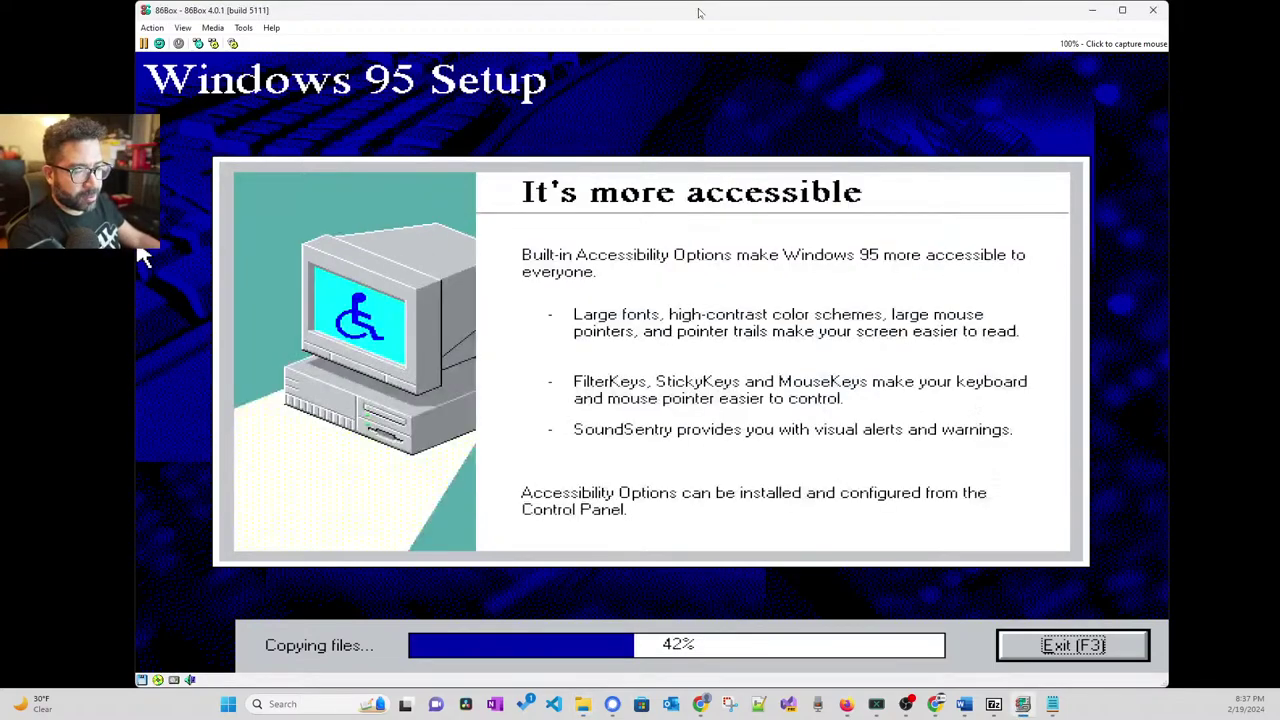
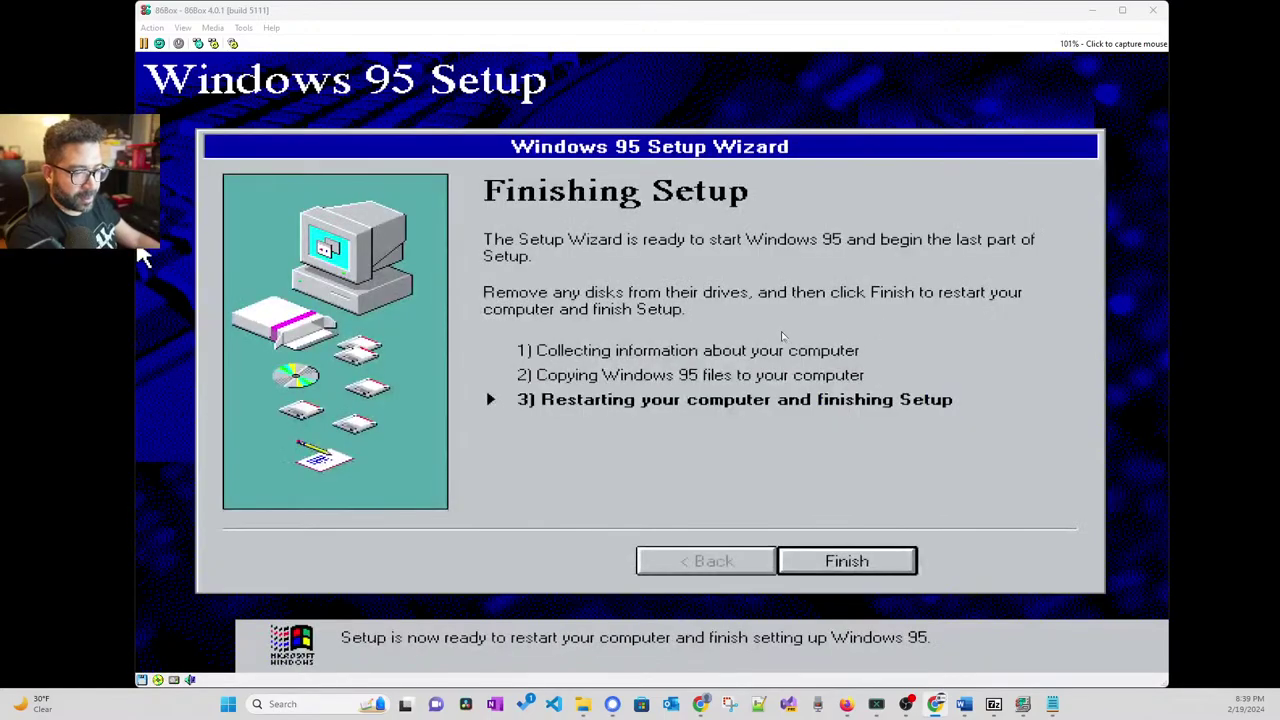
- Finish Windows 95 Setup, eject Boot Disk Windows 95.img from the floppy drive, and confirm the restart
click(886, 420)
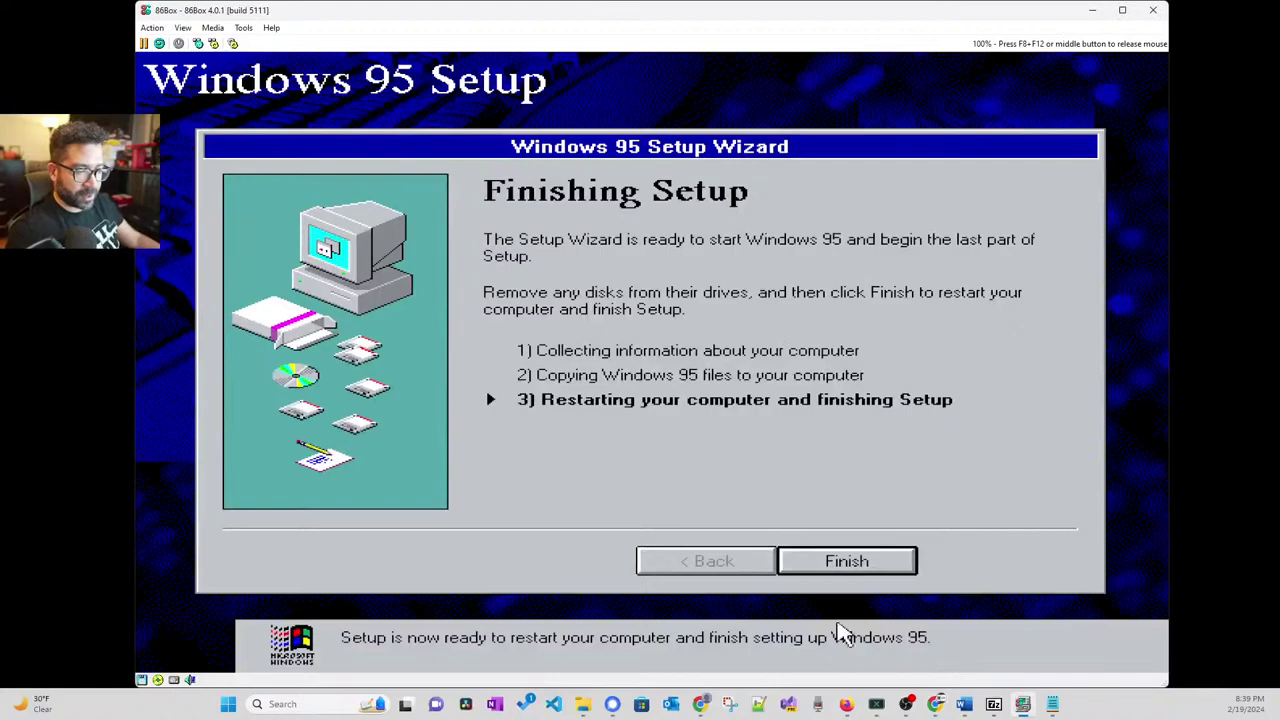
click(900, 565)
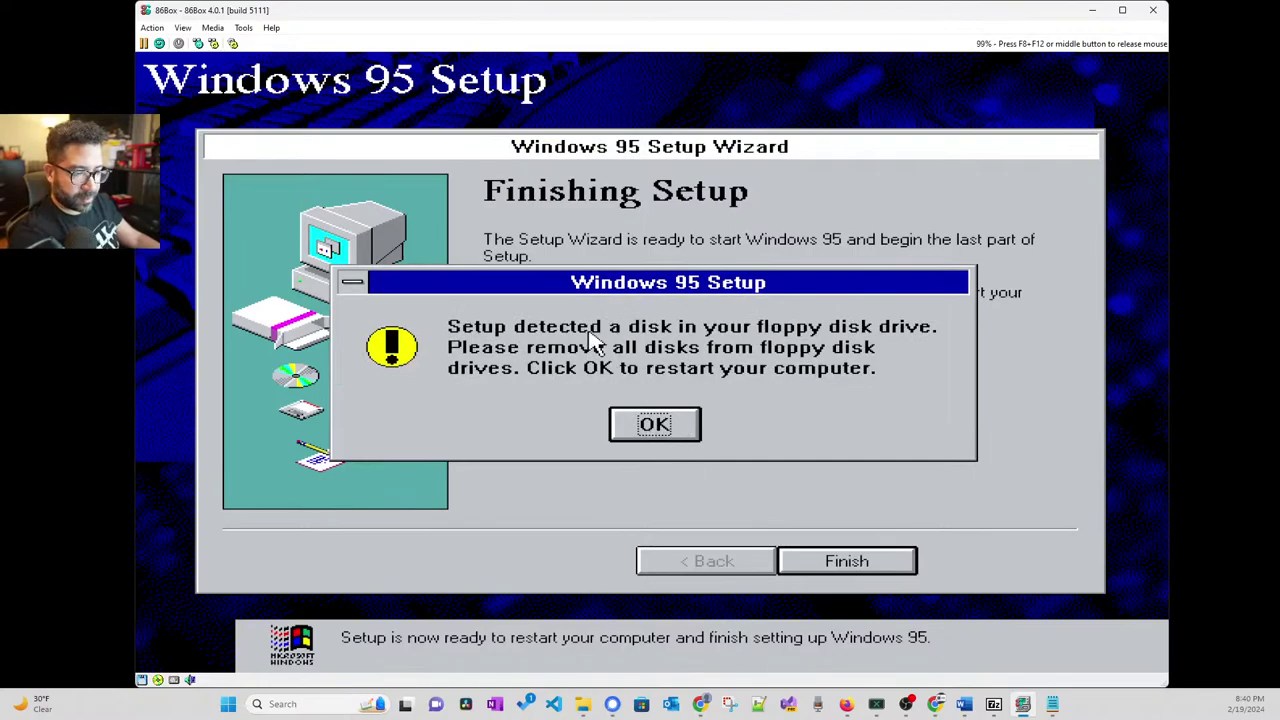
middle_click(363, 596)
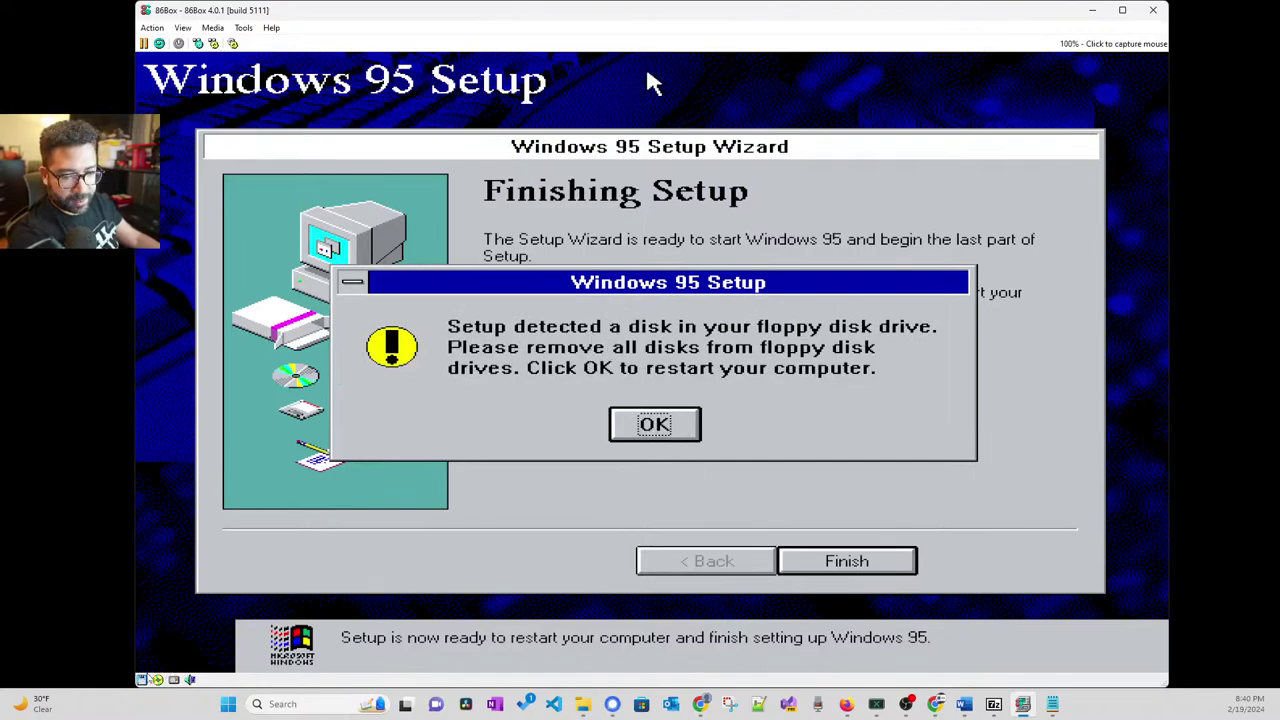
click(142, 680)
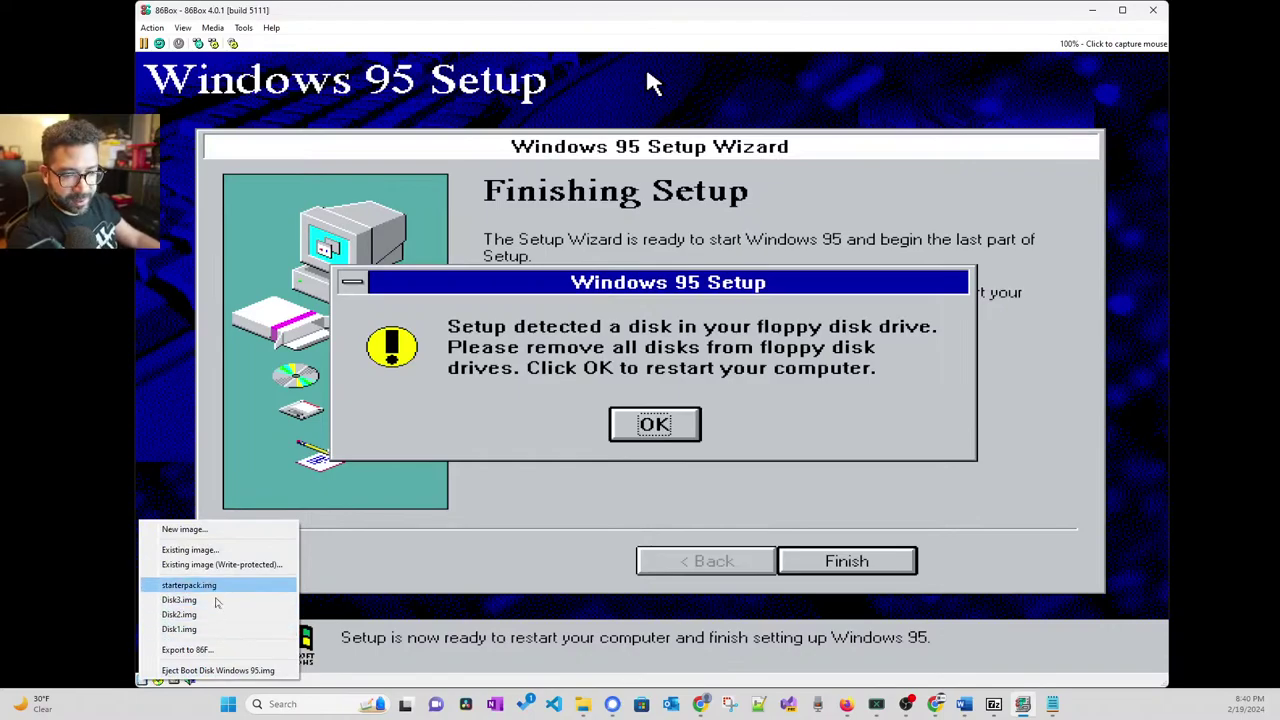
click(213, 670)
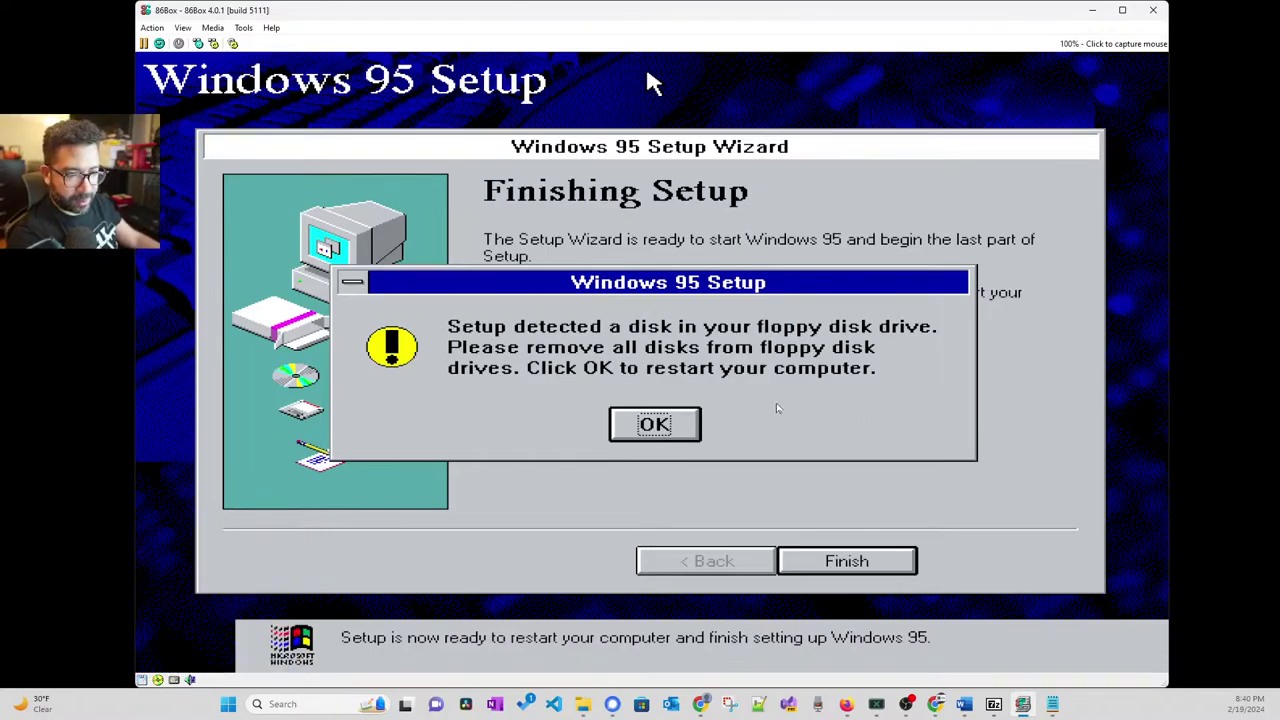
click(668, 432)
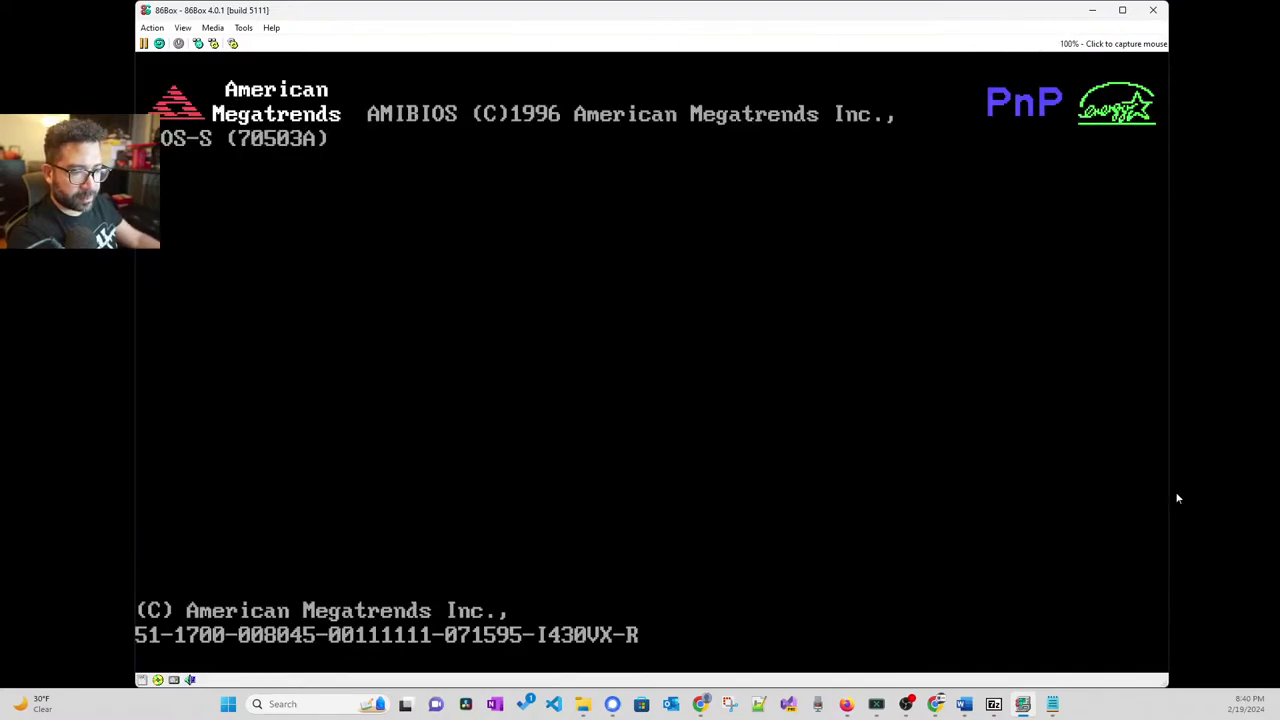
- Skip the BIOS memory check while the machine reboots into Setup's final stage
key(Delete)
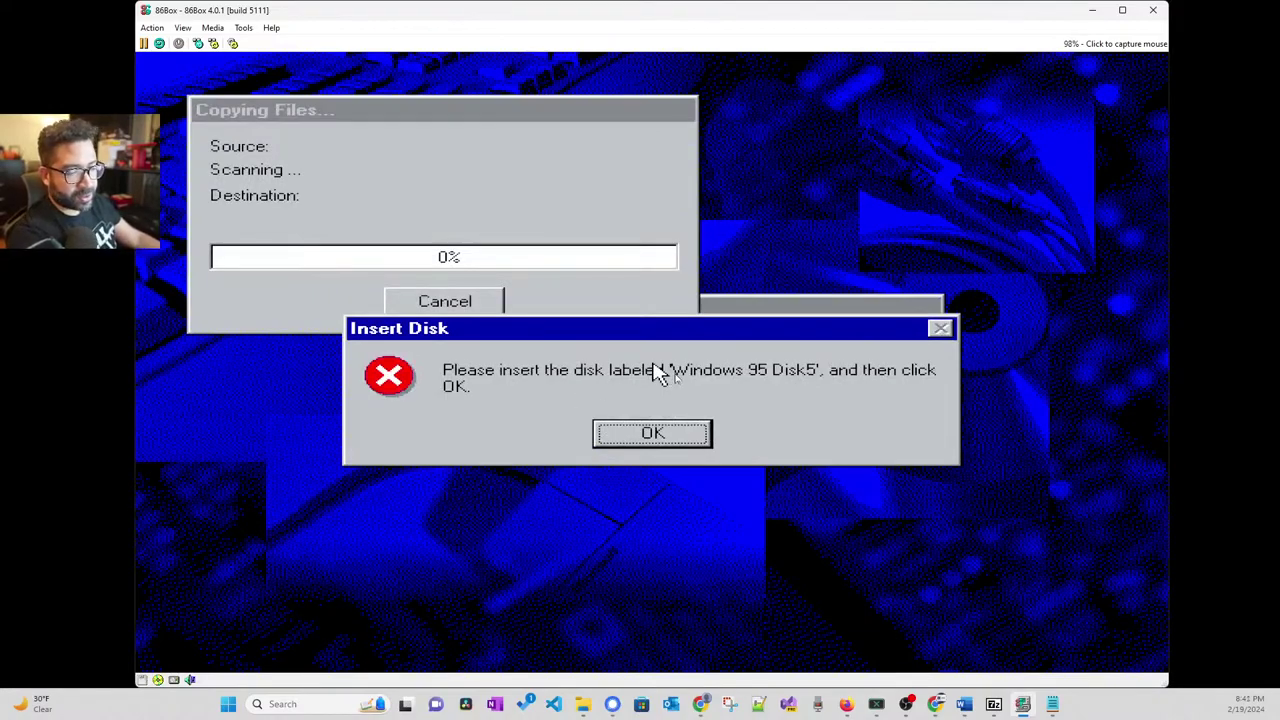
- Dismiss the Disk5 prompt, search drive a: for s3v.dll, then cancel copying the file
click(660, 257)
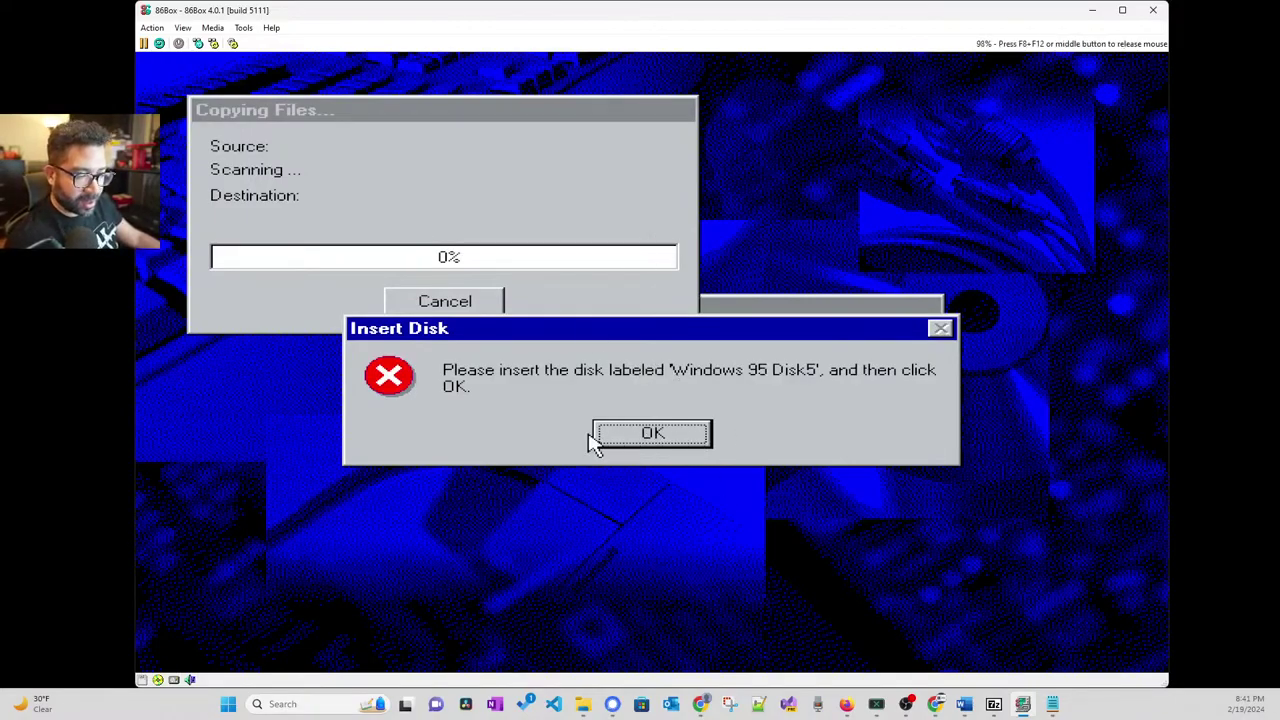
click(636, 431)
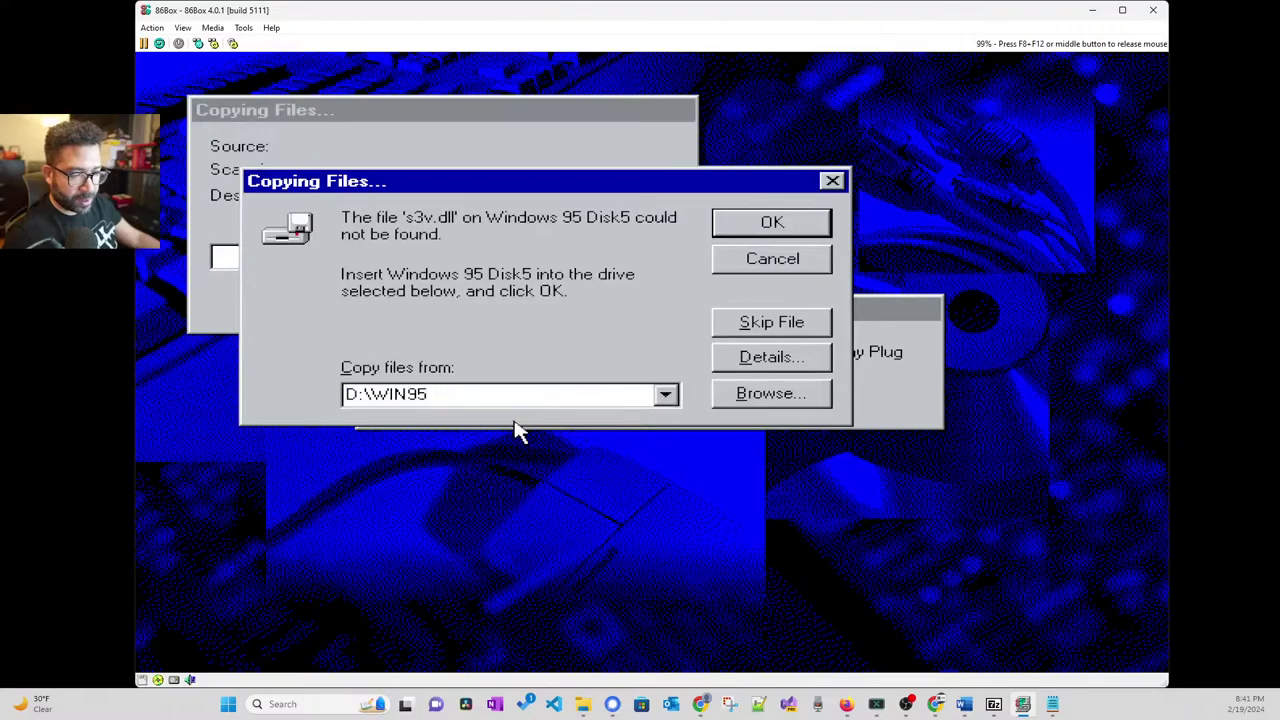
click(787, 214)
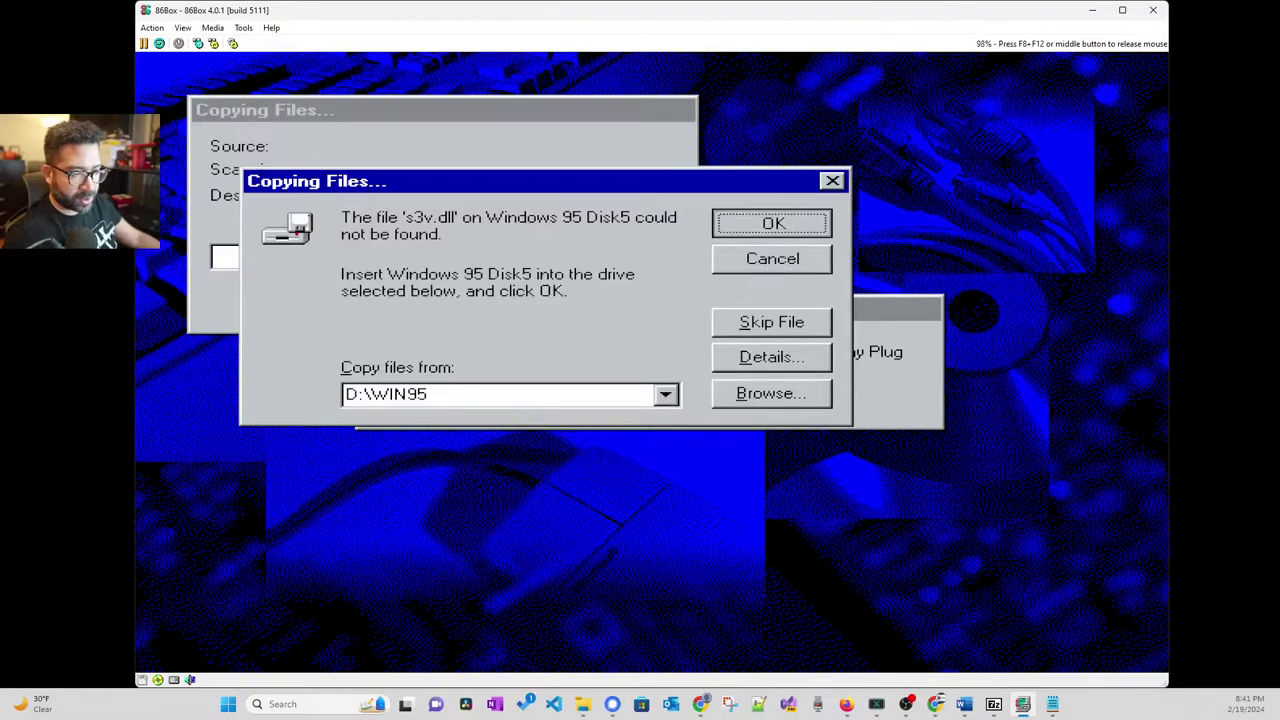
click(811, 395)
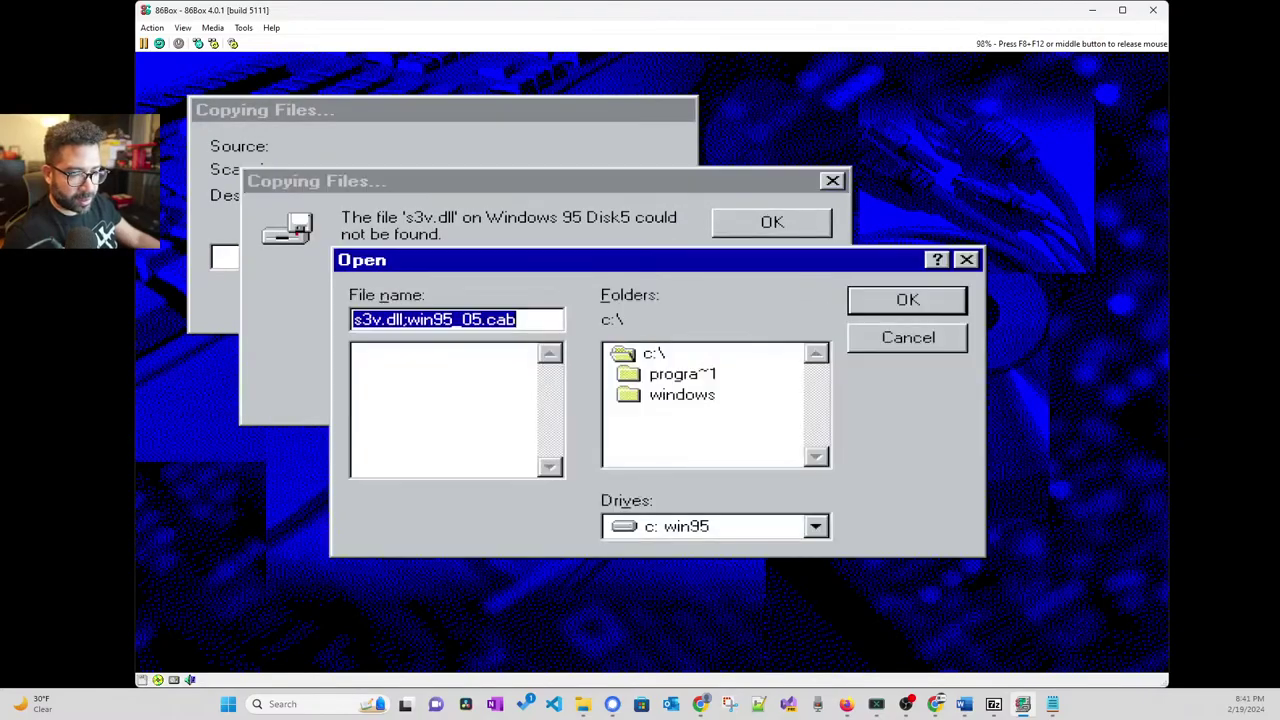
click(802, 534)
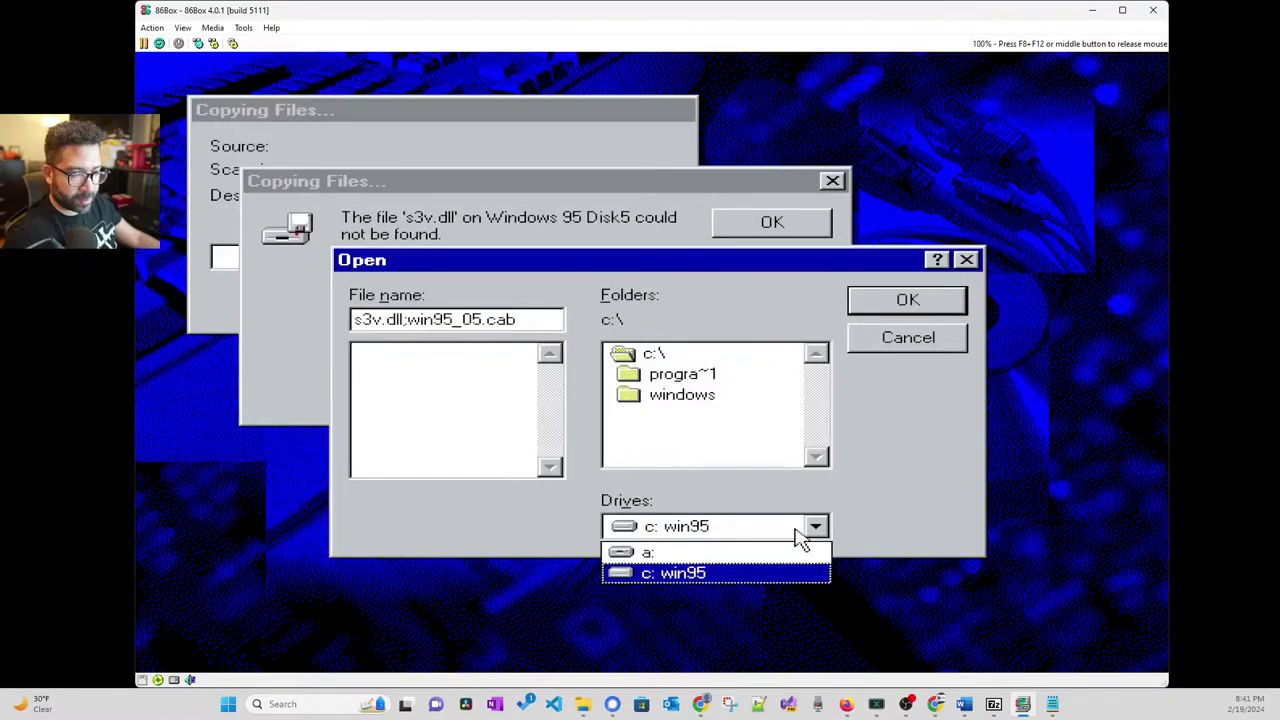
click(760, 553)
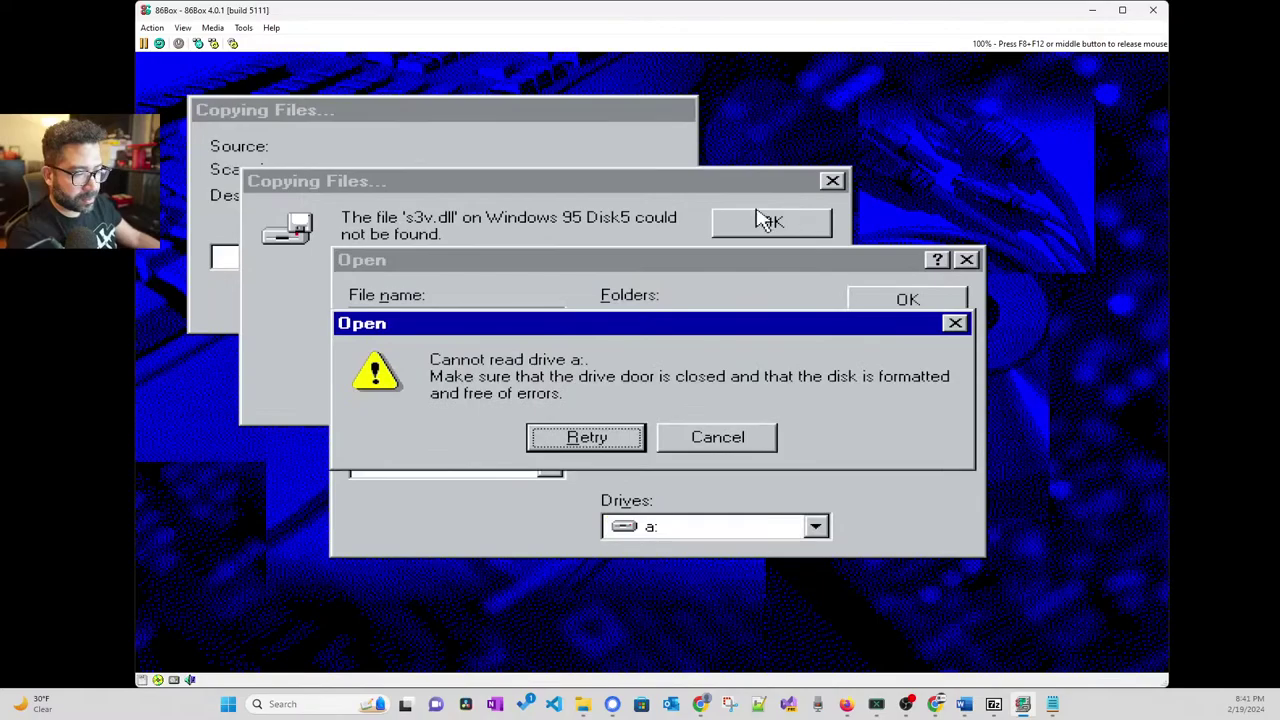
click(725, 448)
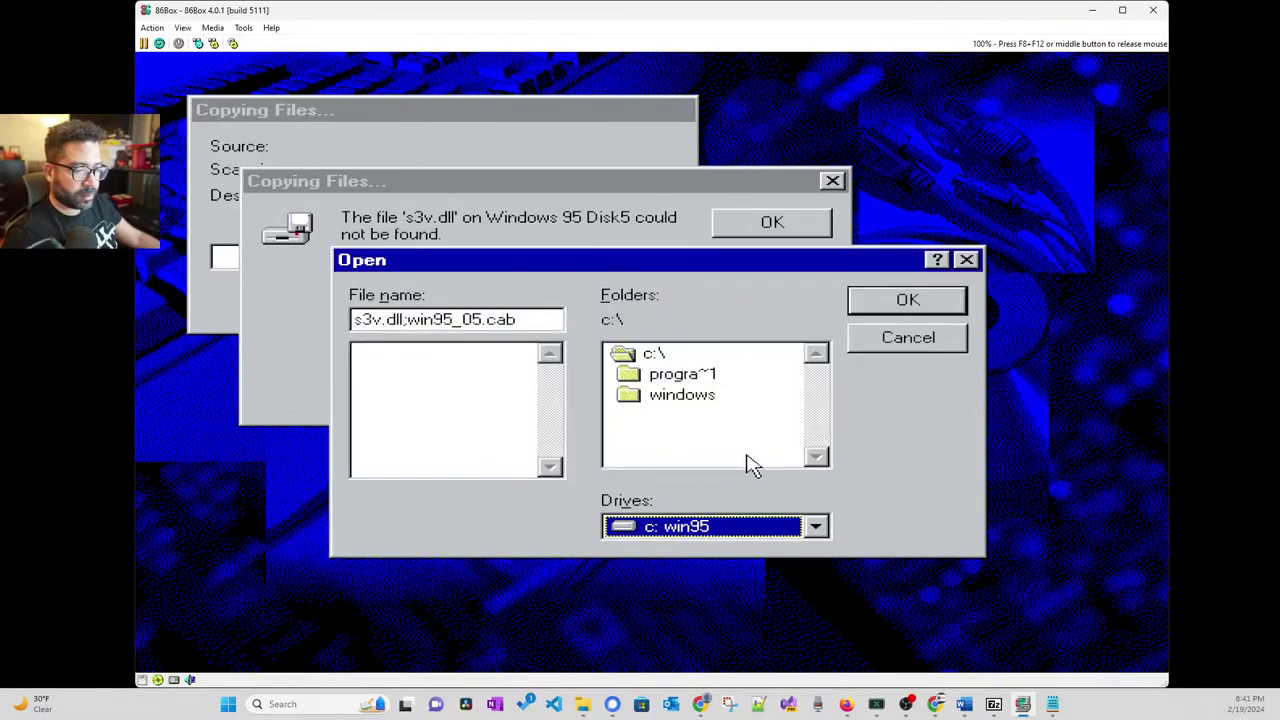
click(921, 341)
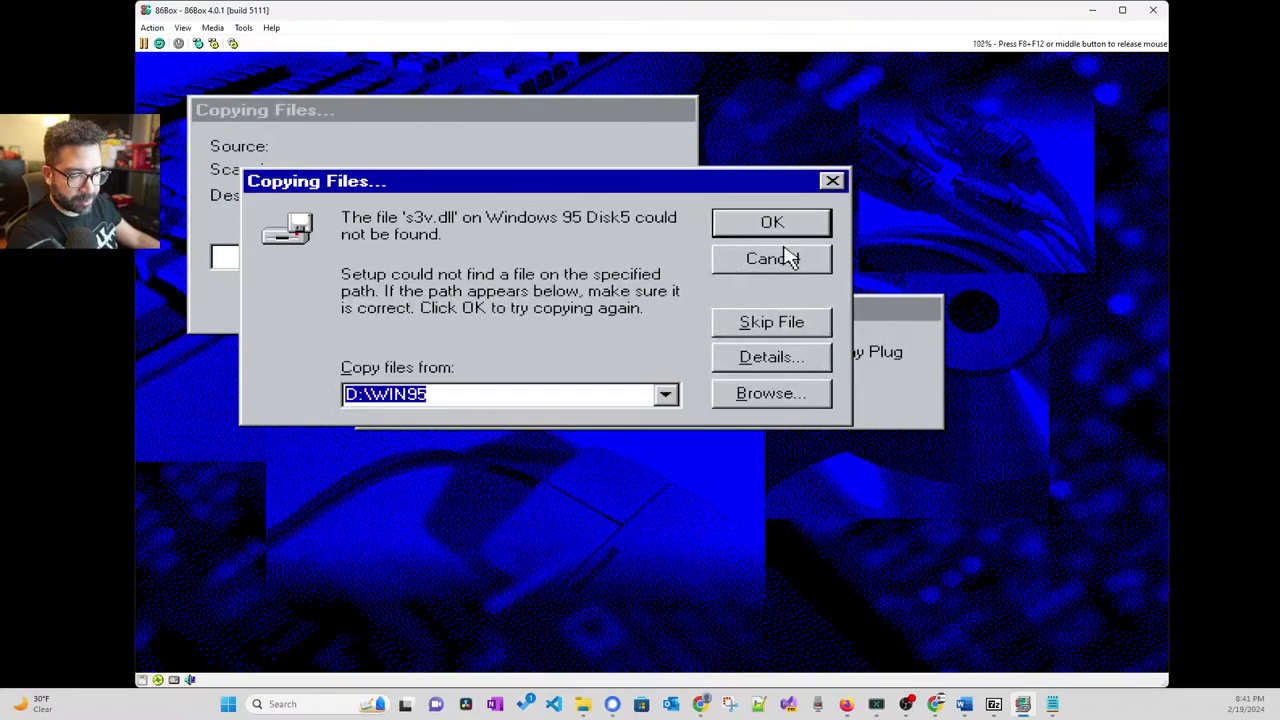
click(786, 270)
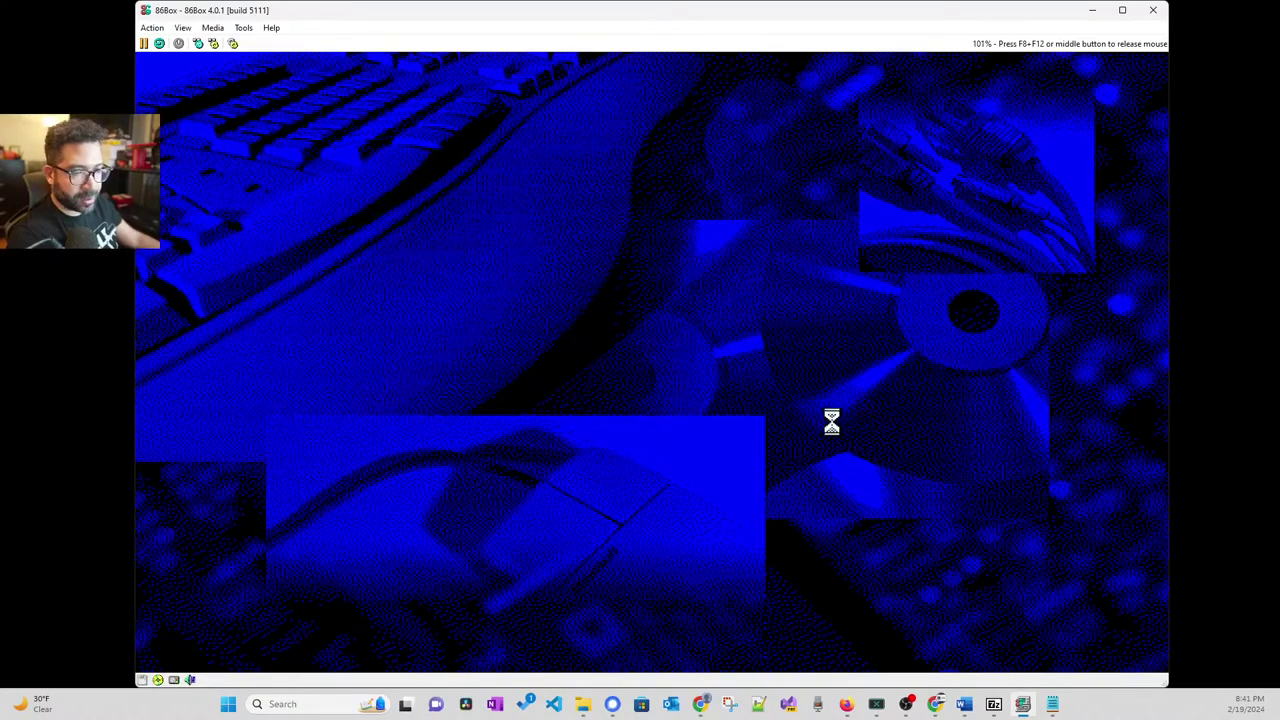
- Hard-reset the virtual machine twice, skipping the BIOS memory check in between
middle_click(392, 132)
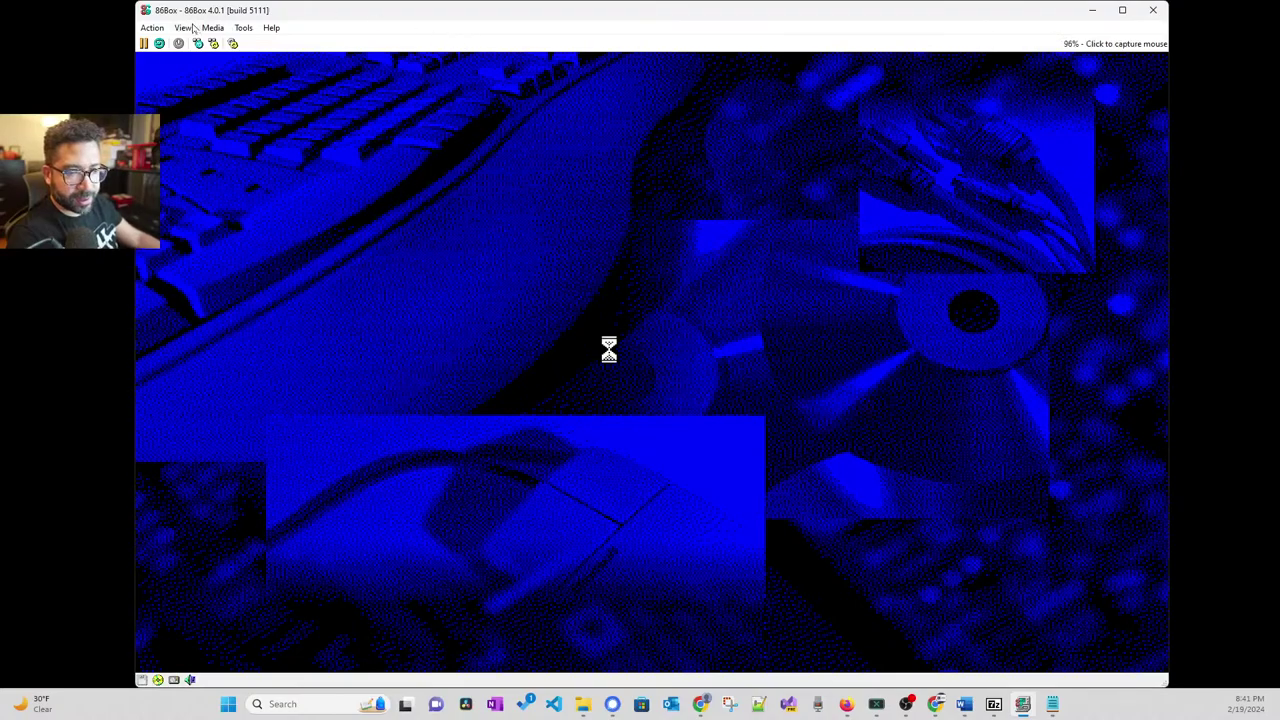
click(159, 44)
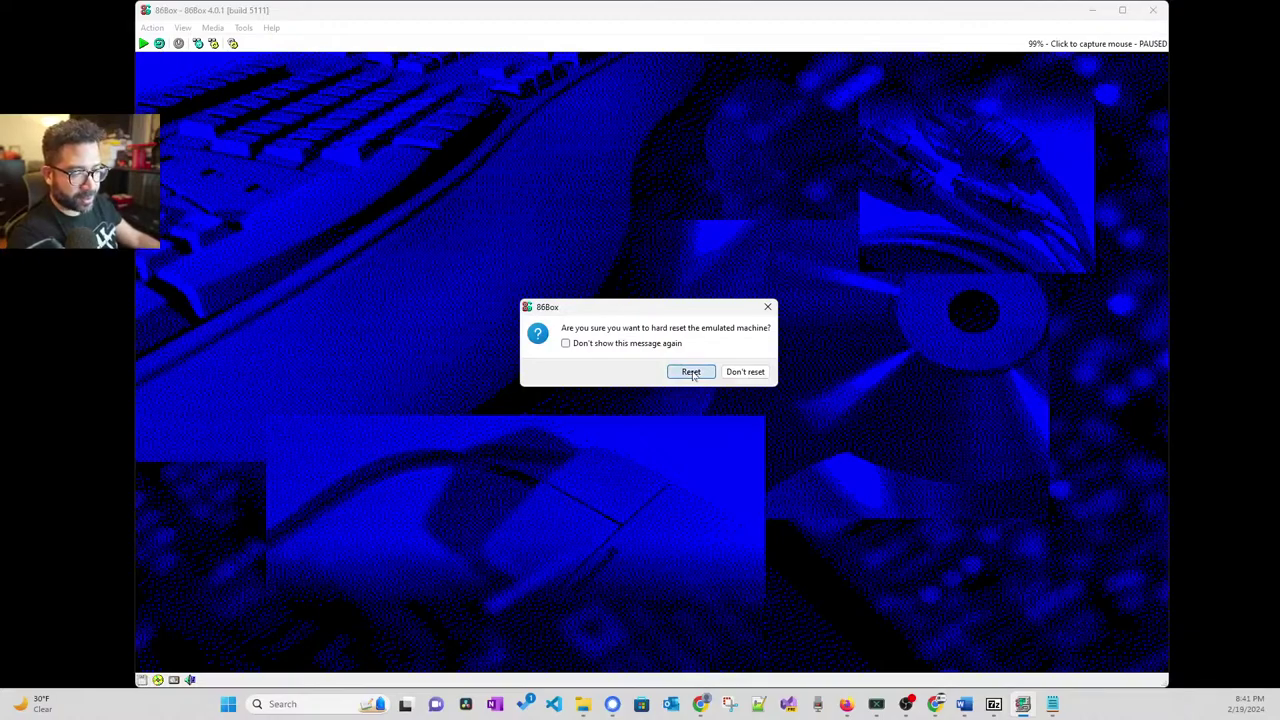
click(691, 372)
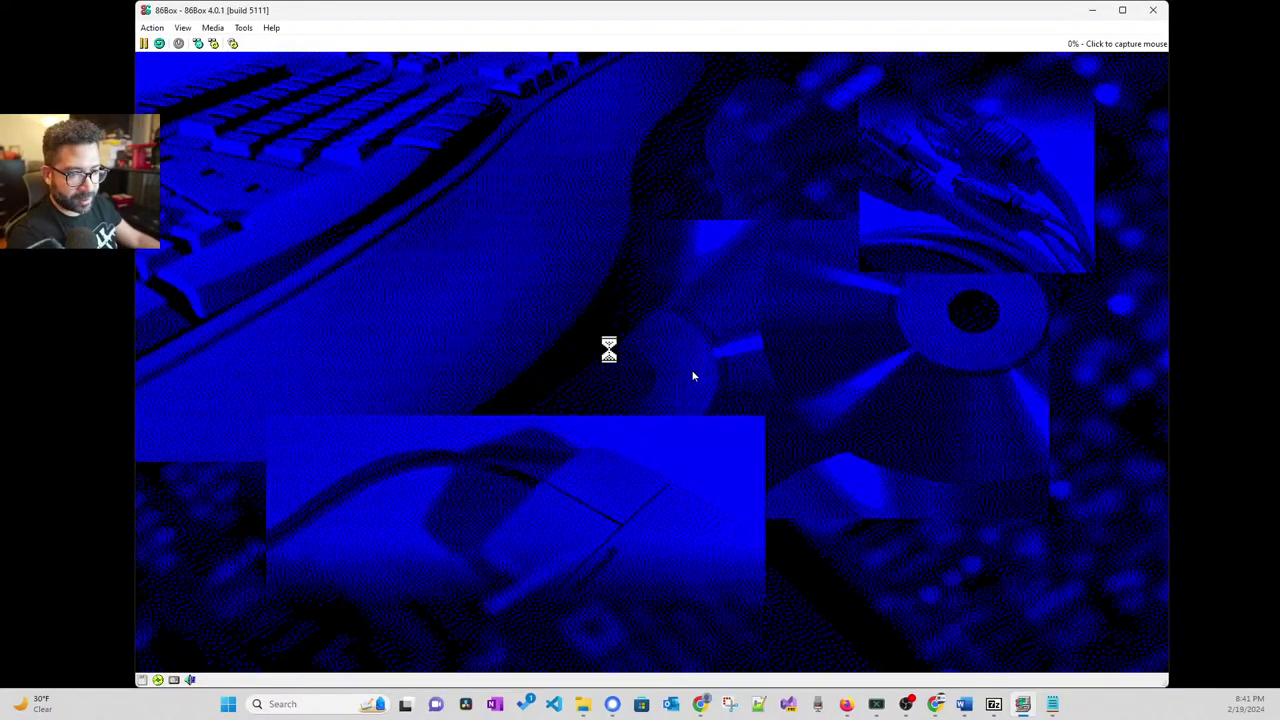
click(609, 350)
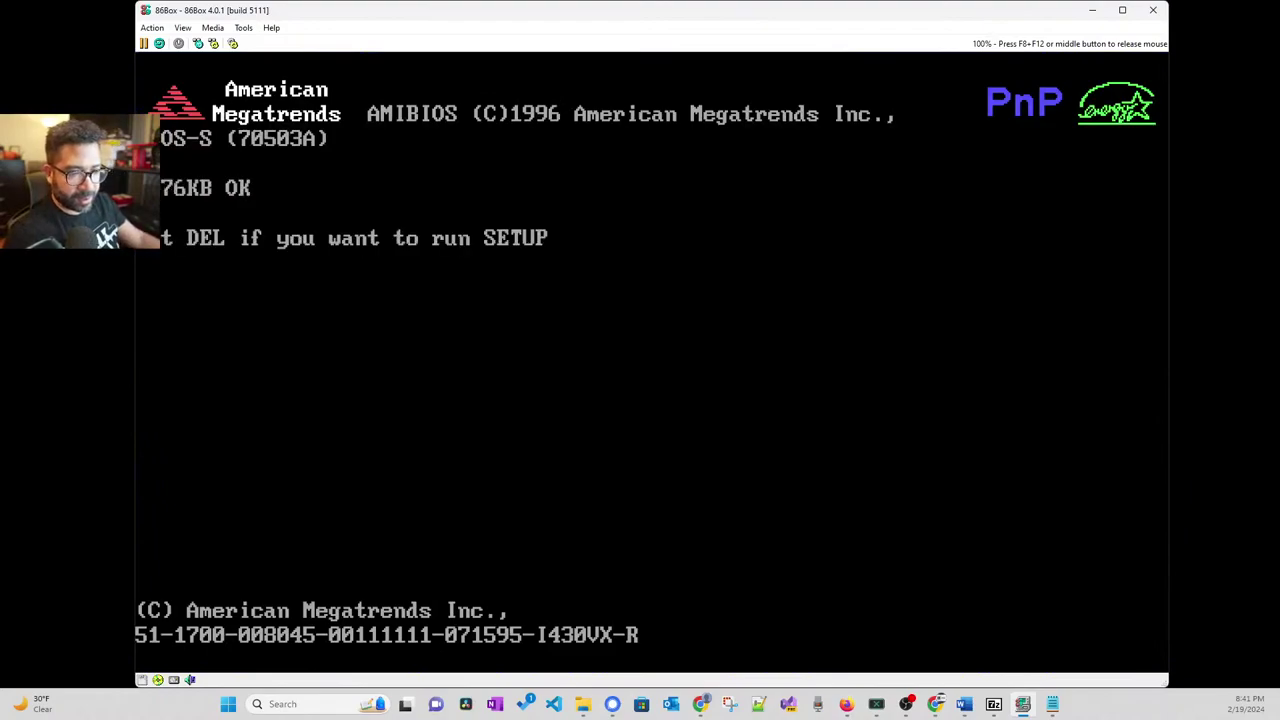
key(Delete)
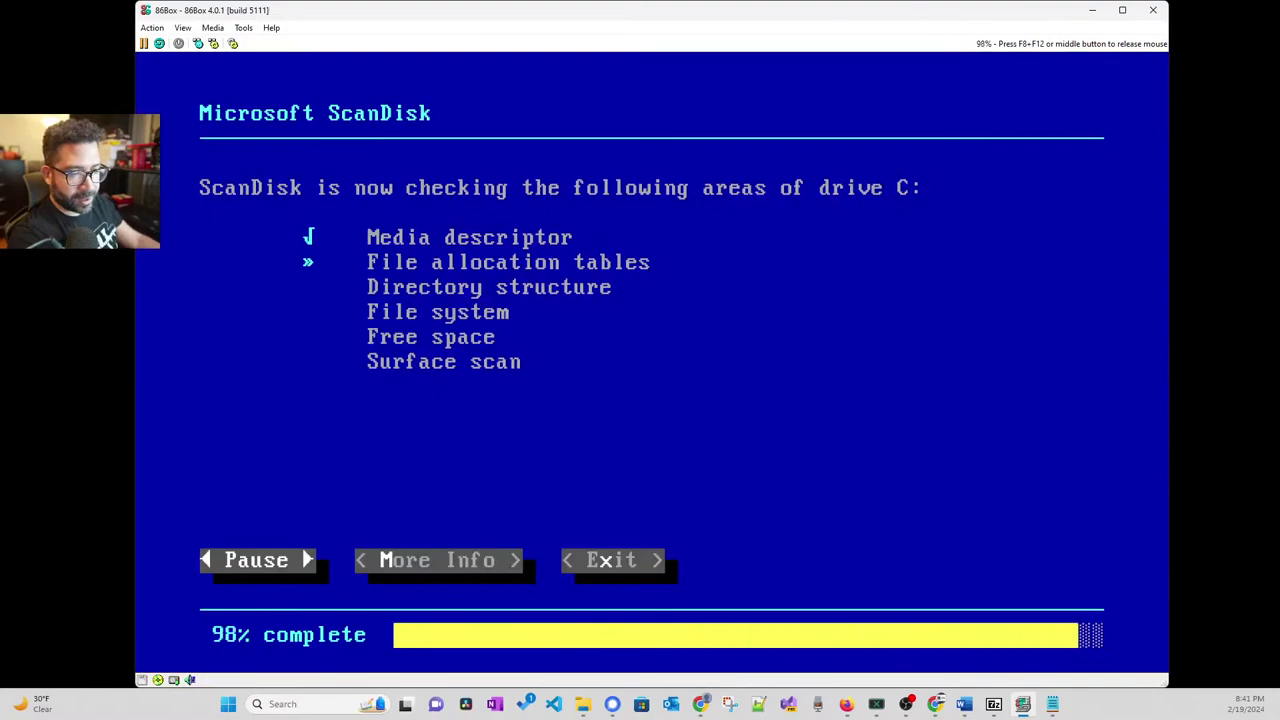
click(159, 43)
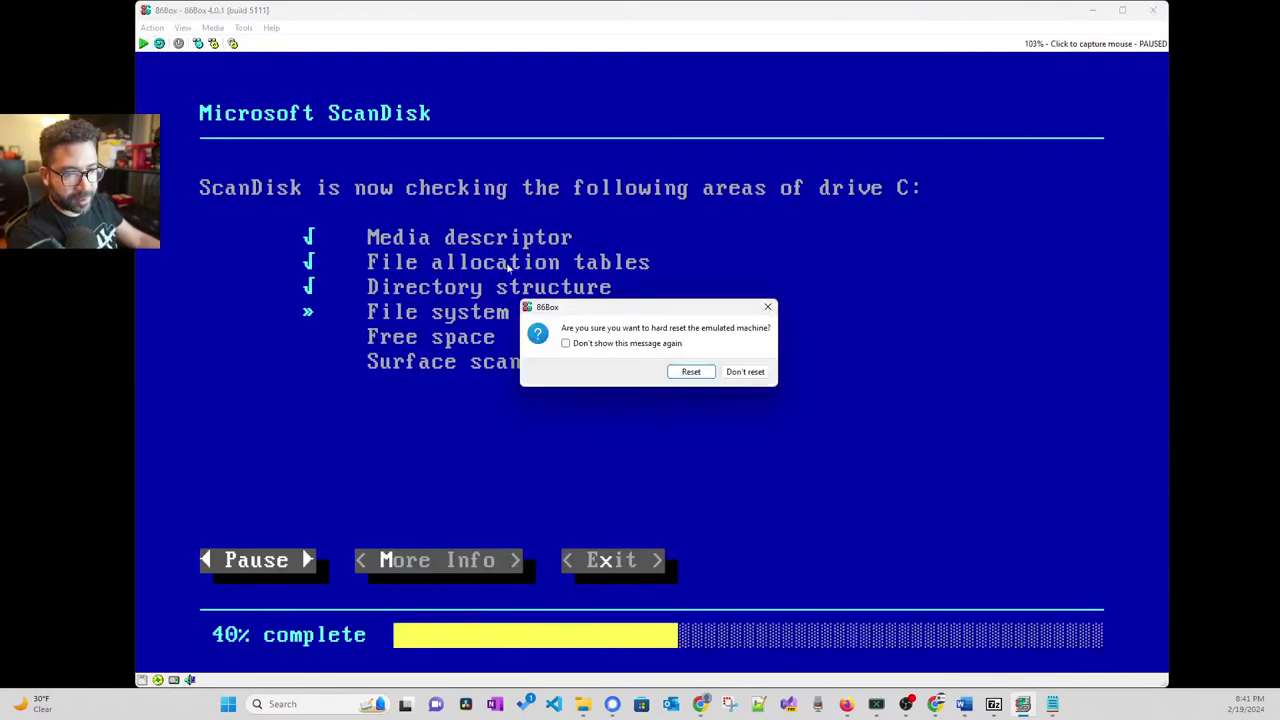
click(692, 371)
- Insert the Boot Disk Windows 95.img floppy image and hard-reset the machine to boot from it
click(243, 28)
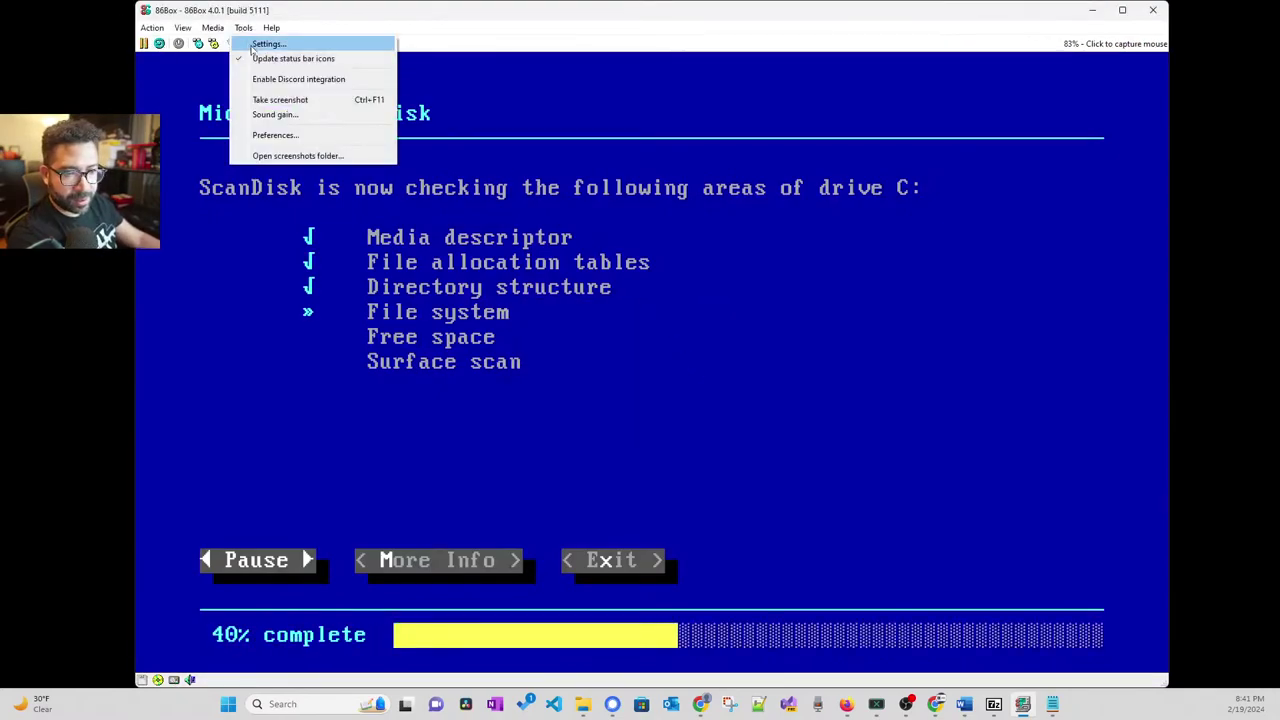
mouse_move(190, 30)
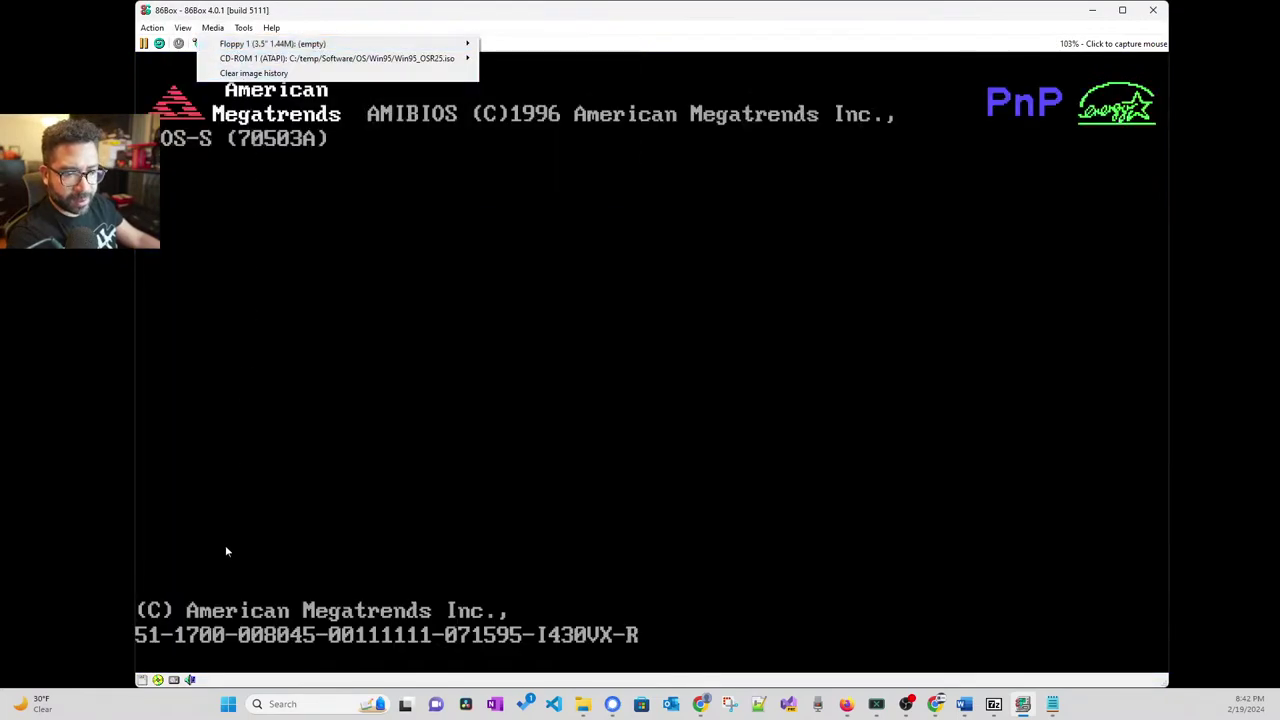
click(158, 680)
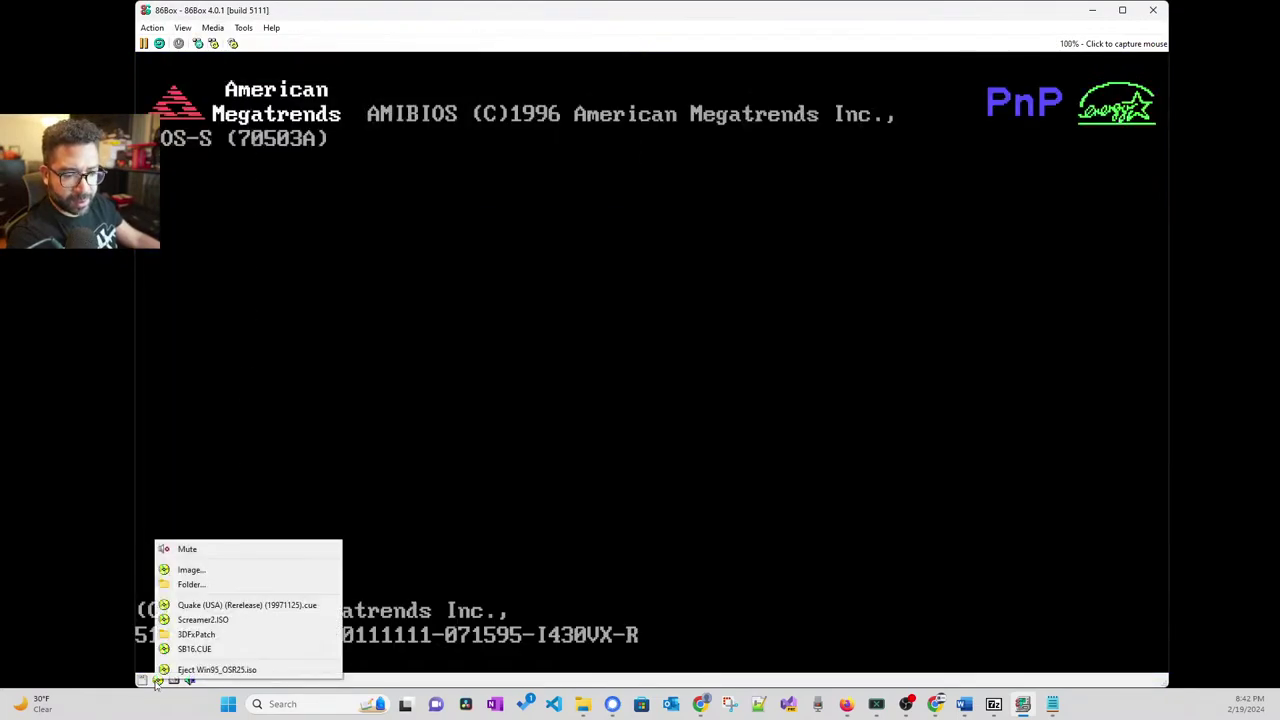
click(212, 586)
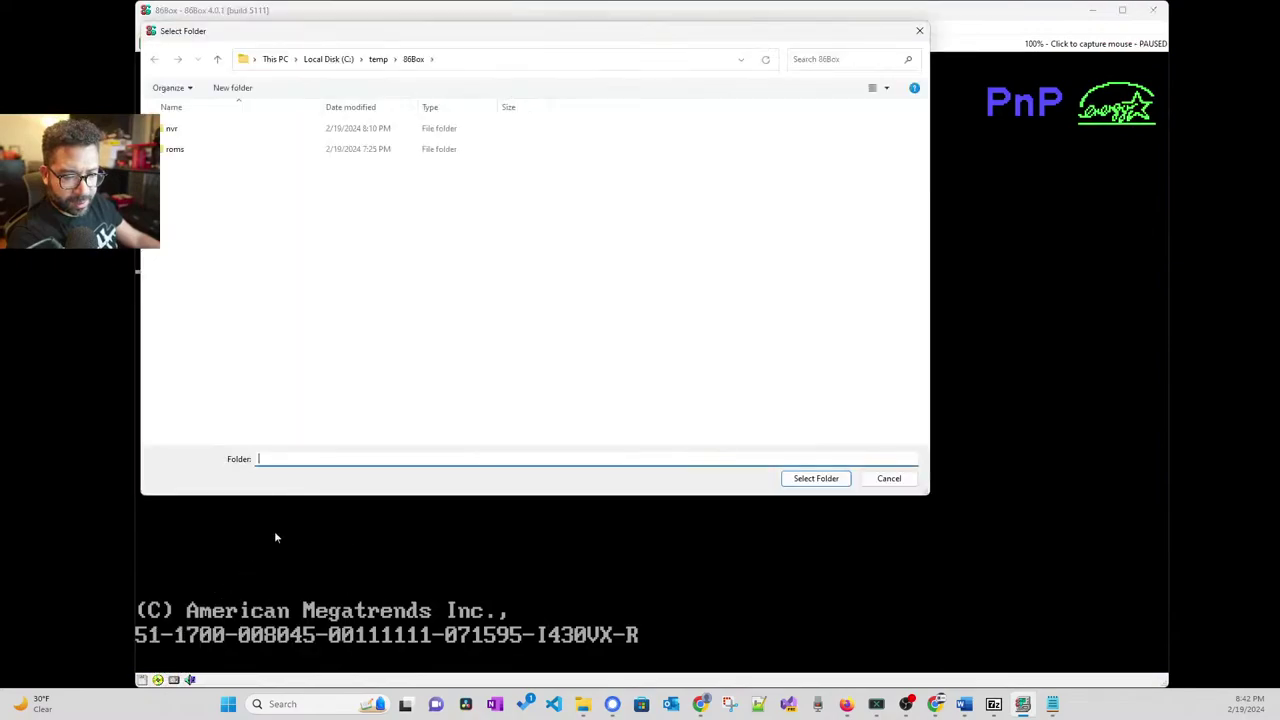
key(Escape)
click(142, 680)
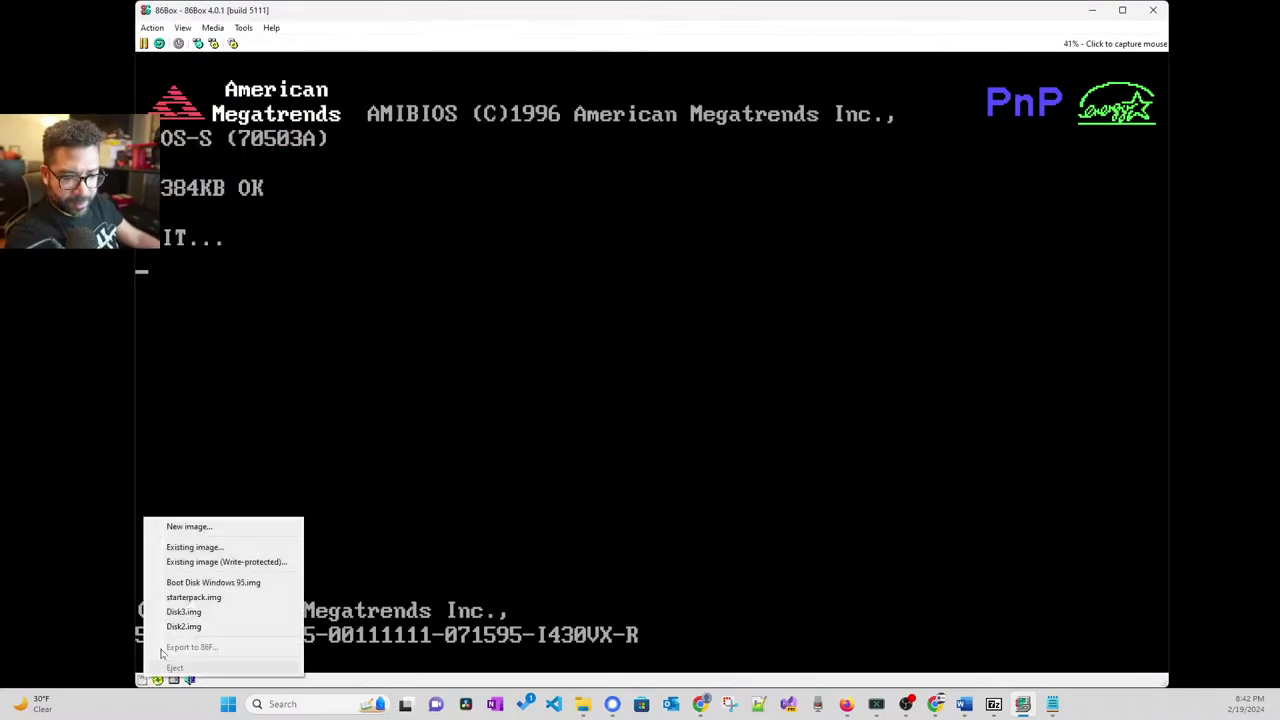
click(226, 586)
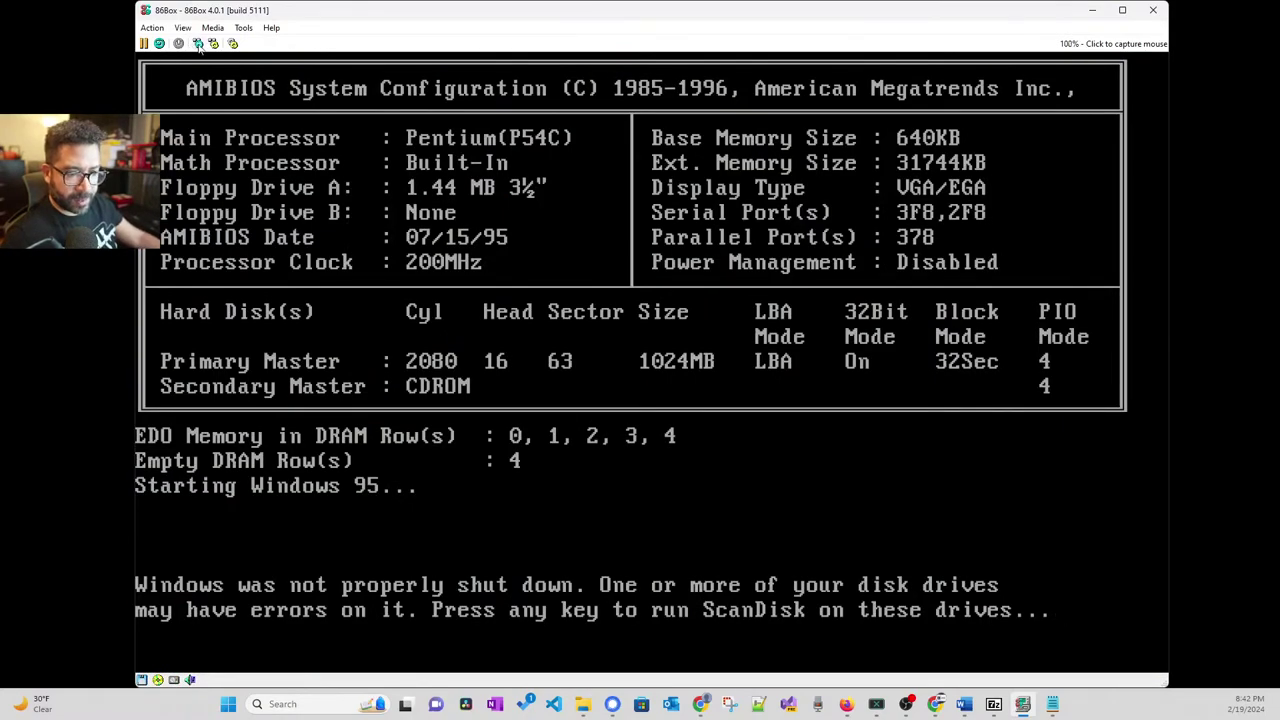
click(159, 43)
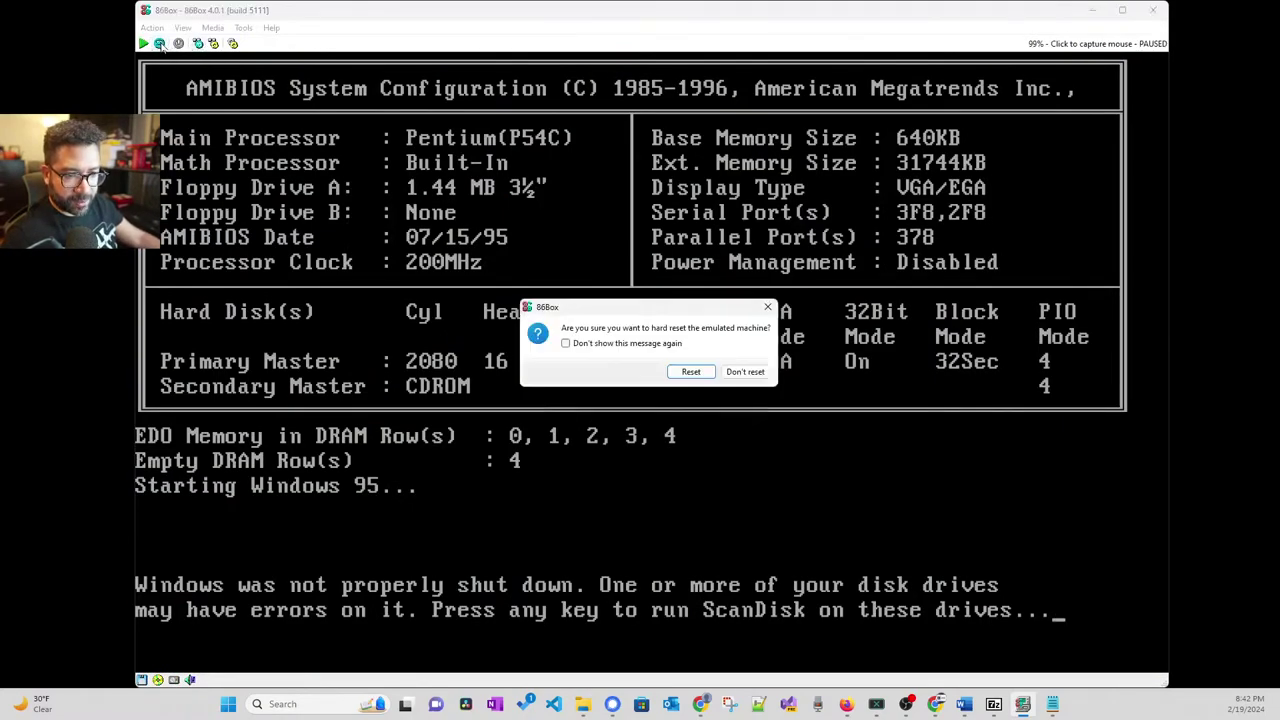
click(676, 371)
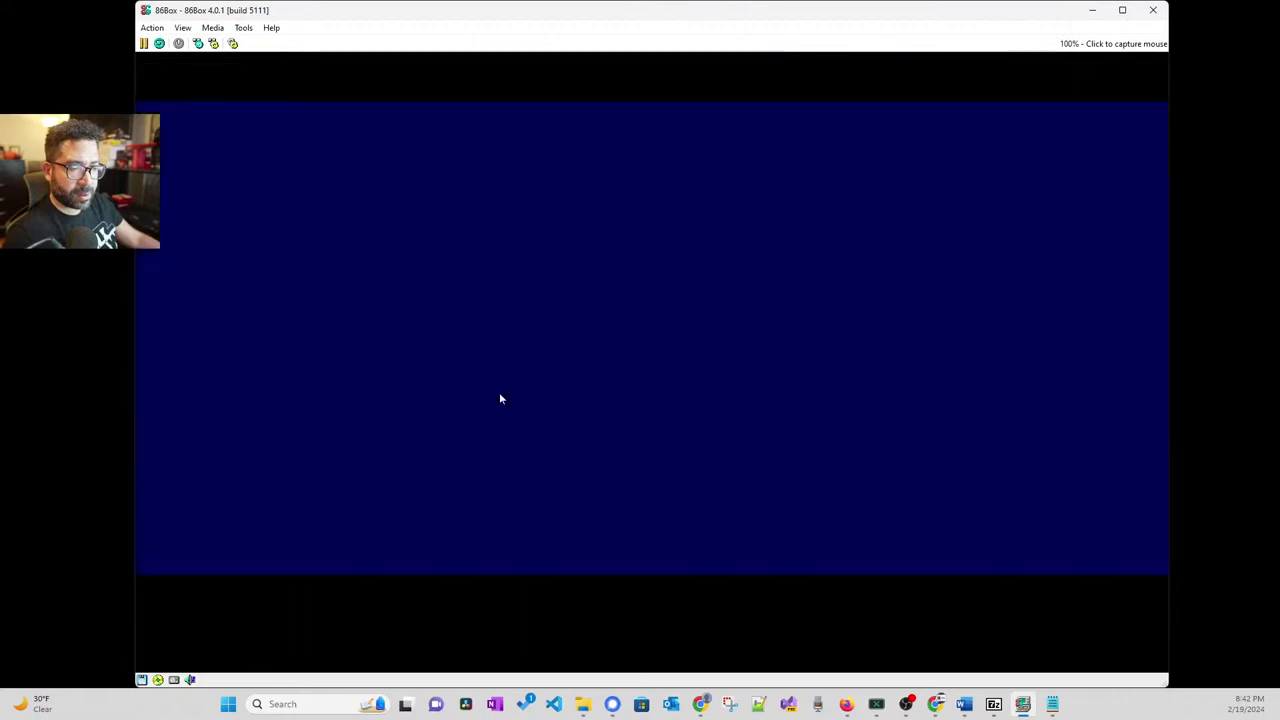
- Boot from the floppy, loading the NEC IDE CD-ROM driver so MSCDEX maps the CD as D:
click(650, 360)
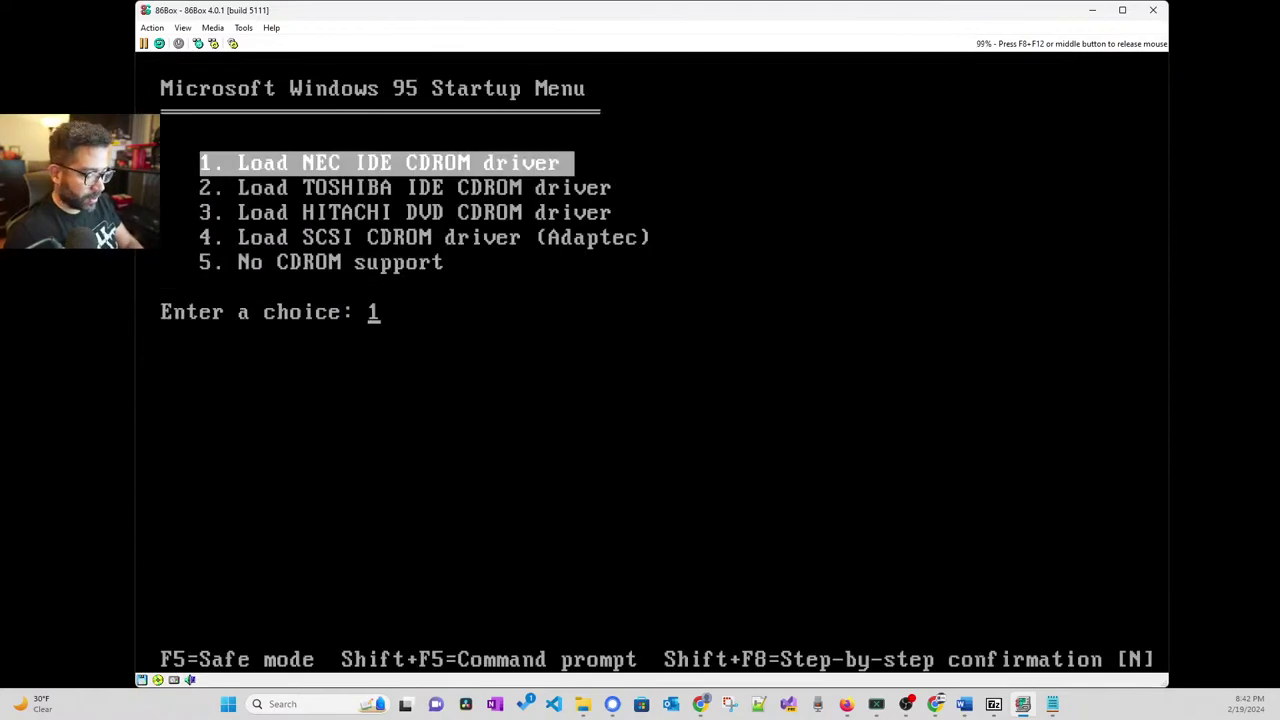
key(Return)
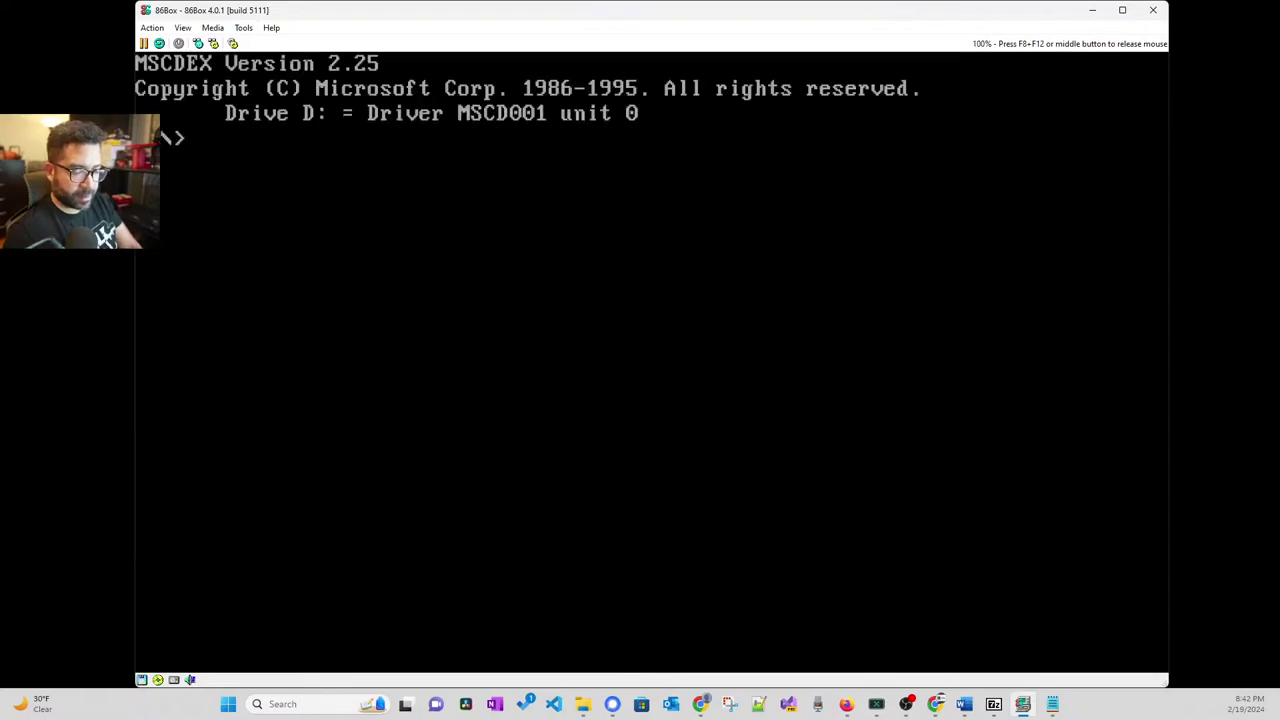
- Switch to drive C: and list its files with dir
text(c:)
key(Return)
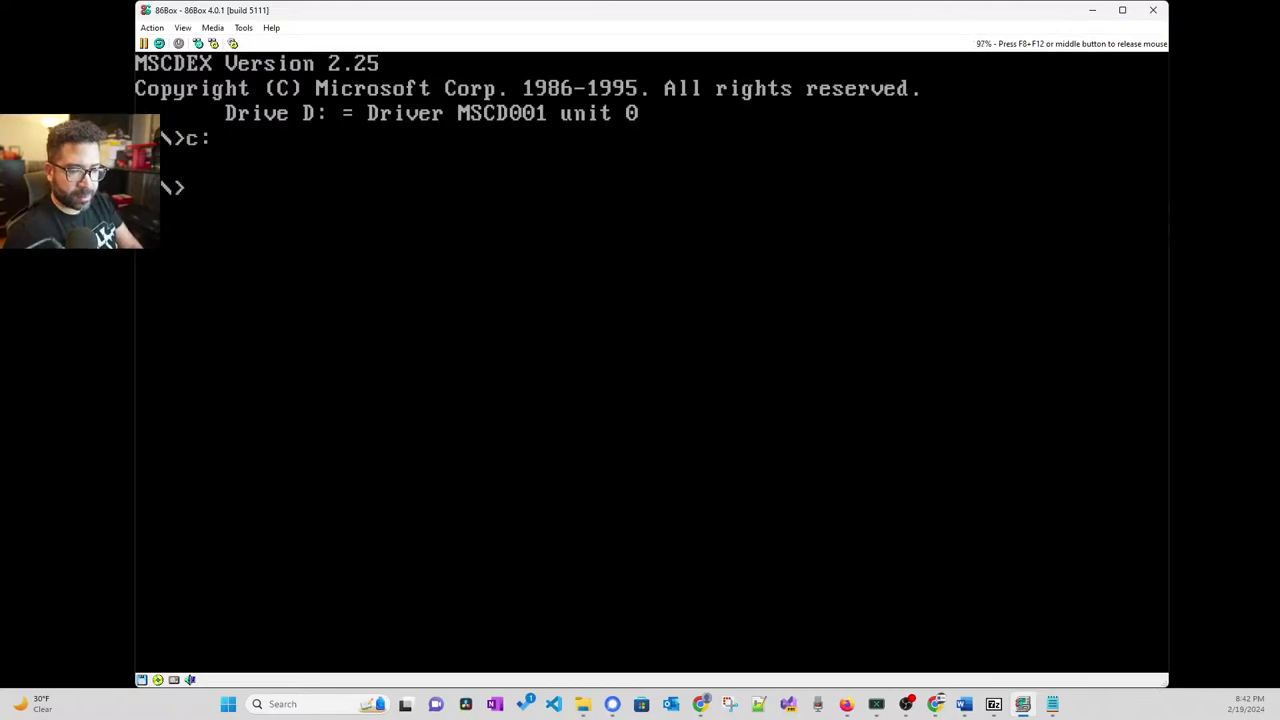
text(dio)
key(BackSpace)
text(r)
key(Return)
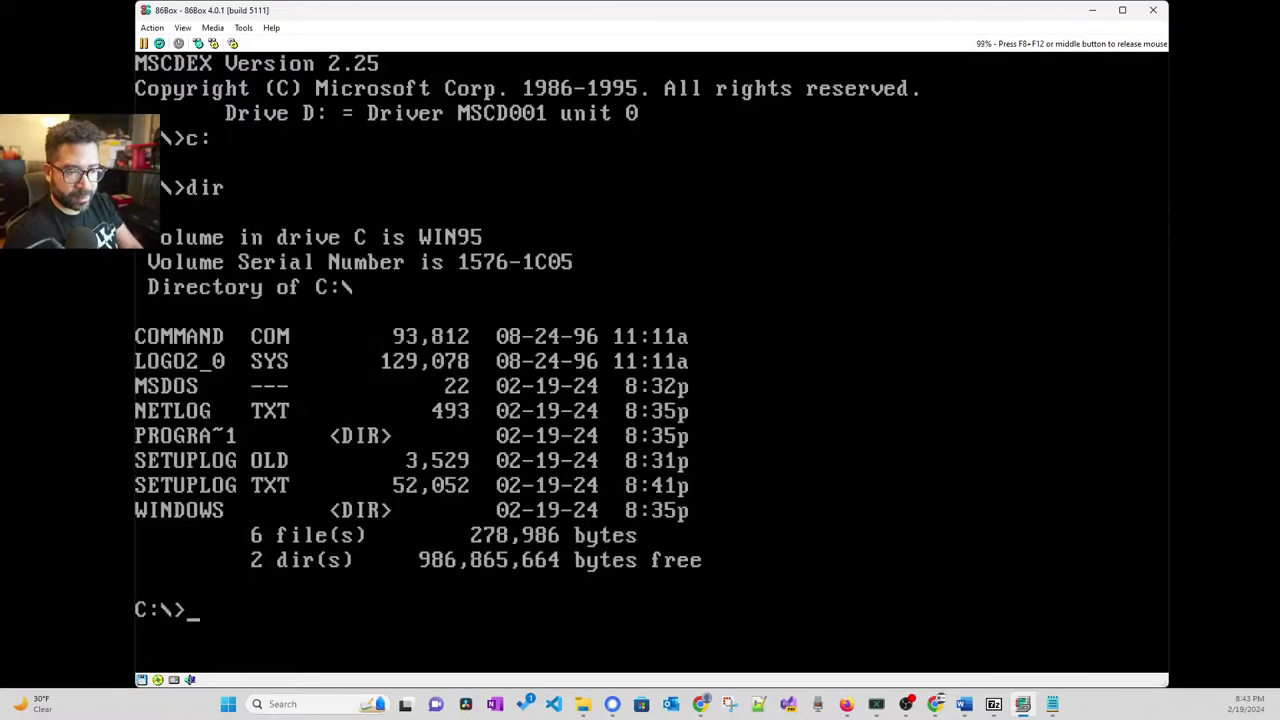
- Format drive C:, confirming the data erasure and giving it the volume label WIN95
text(formayt)
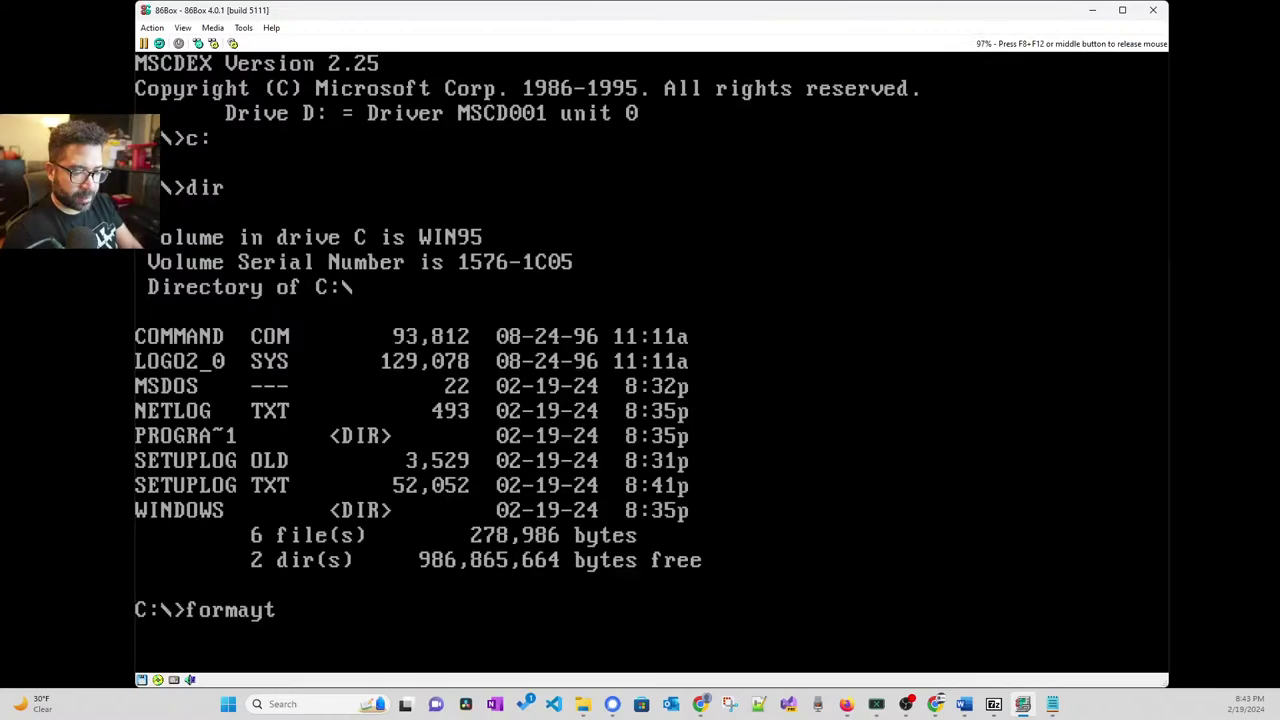
key(BackSpace)
key(BackSpace)
text(t c:)
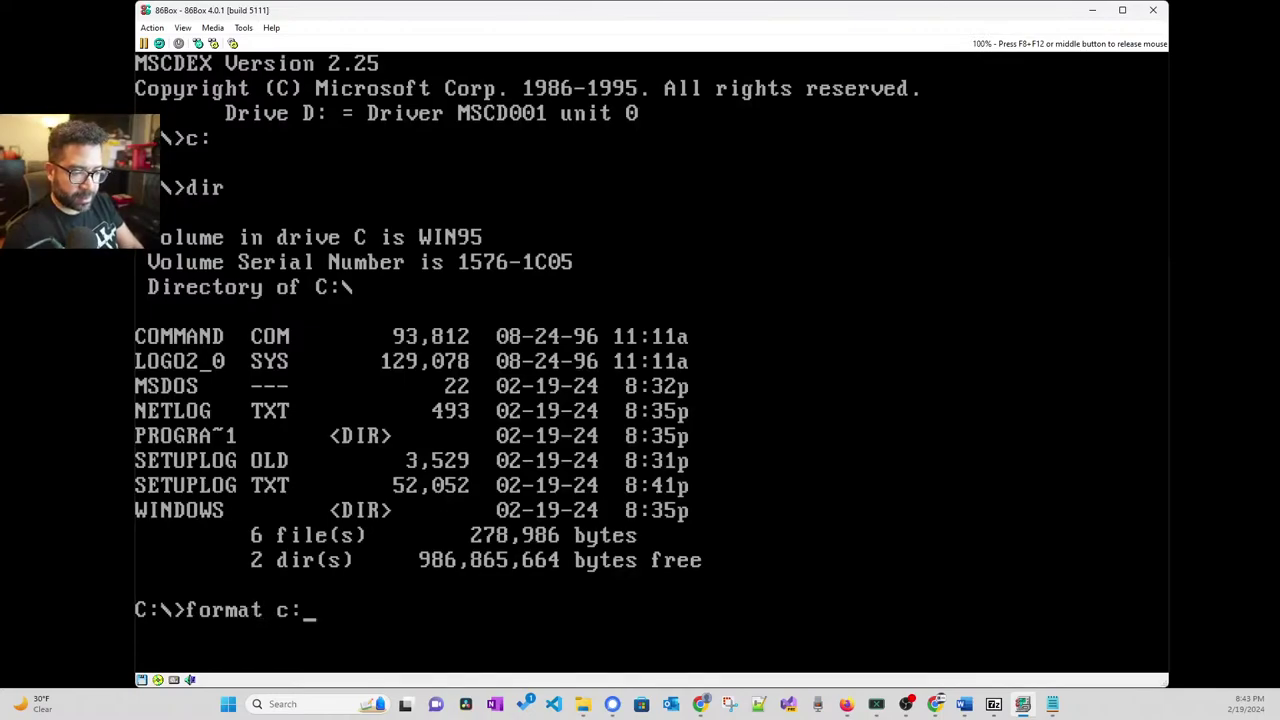
key(Return)
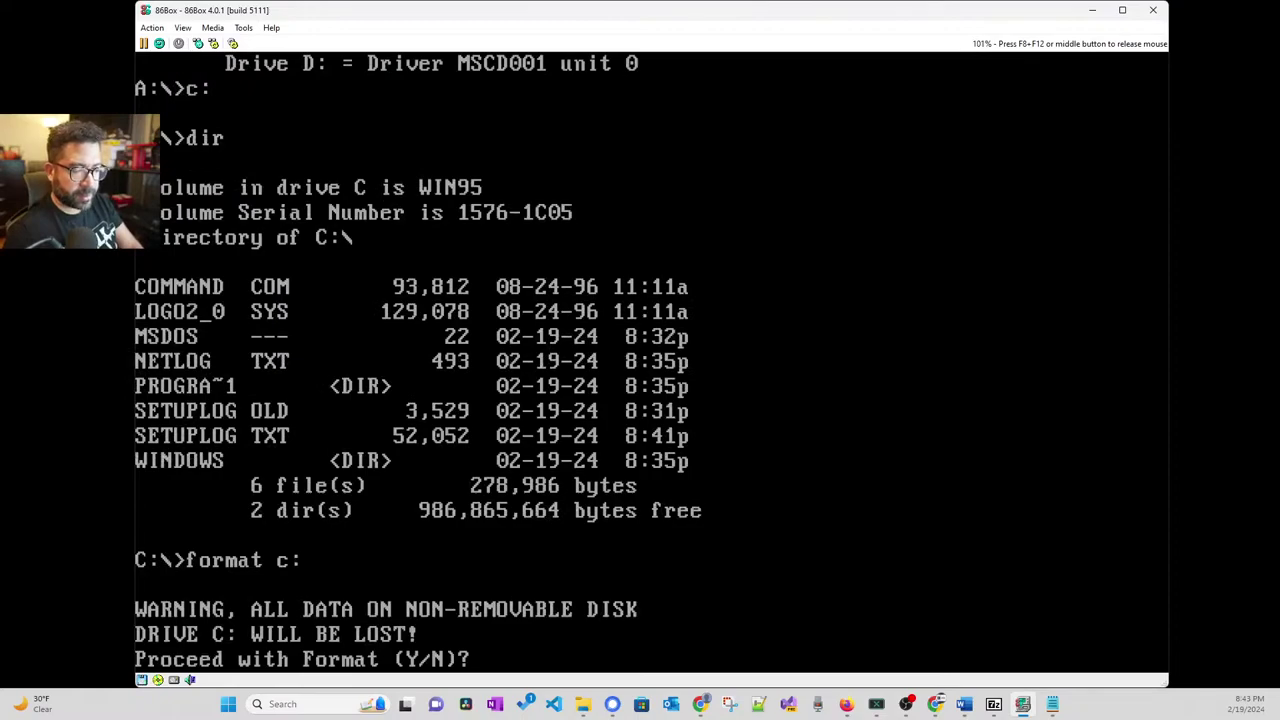
text(y)
key(Return)
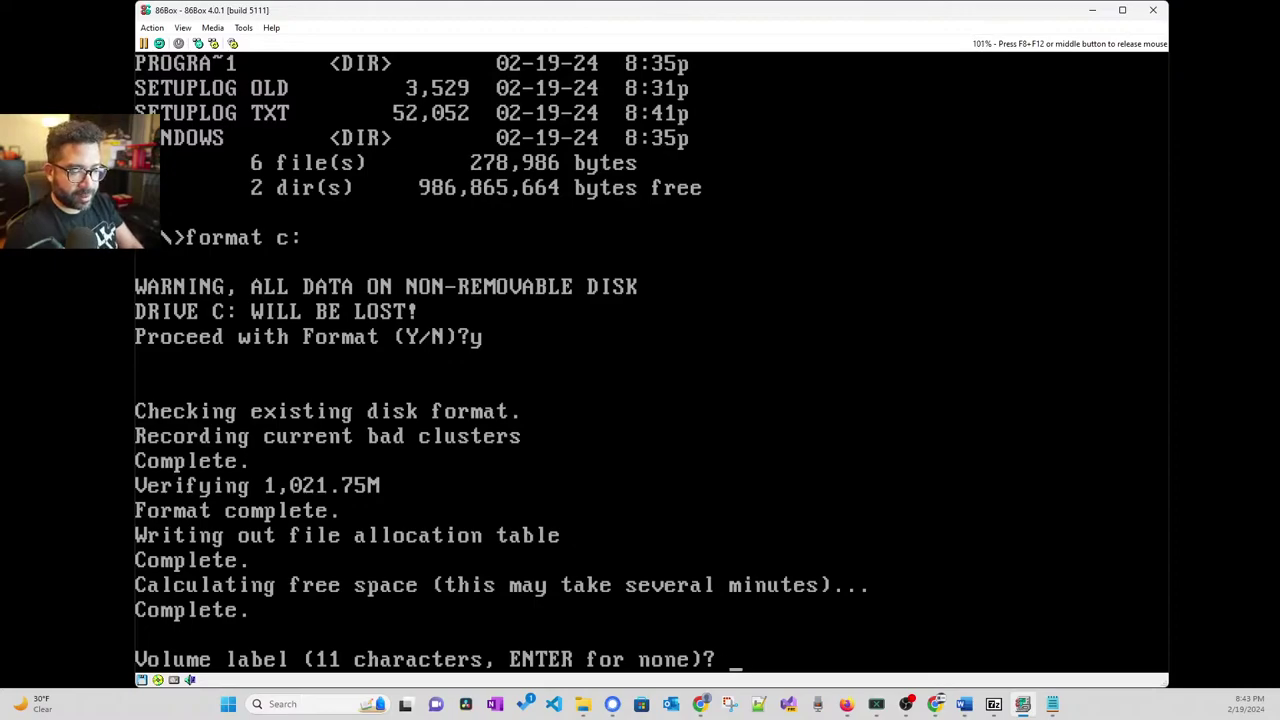
text(WIN)
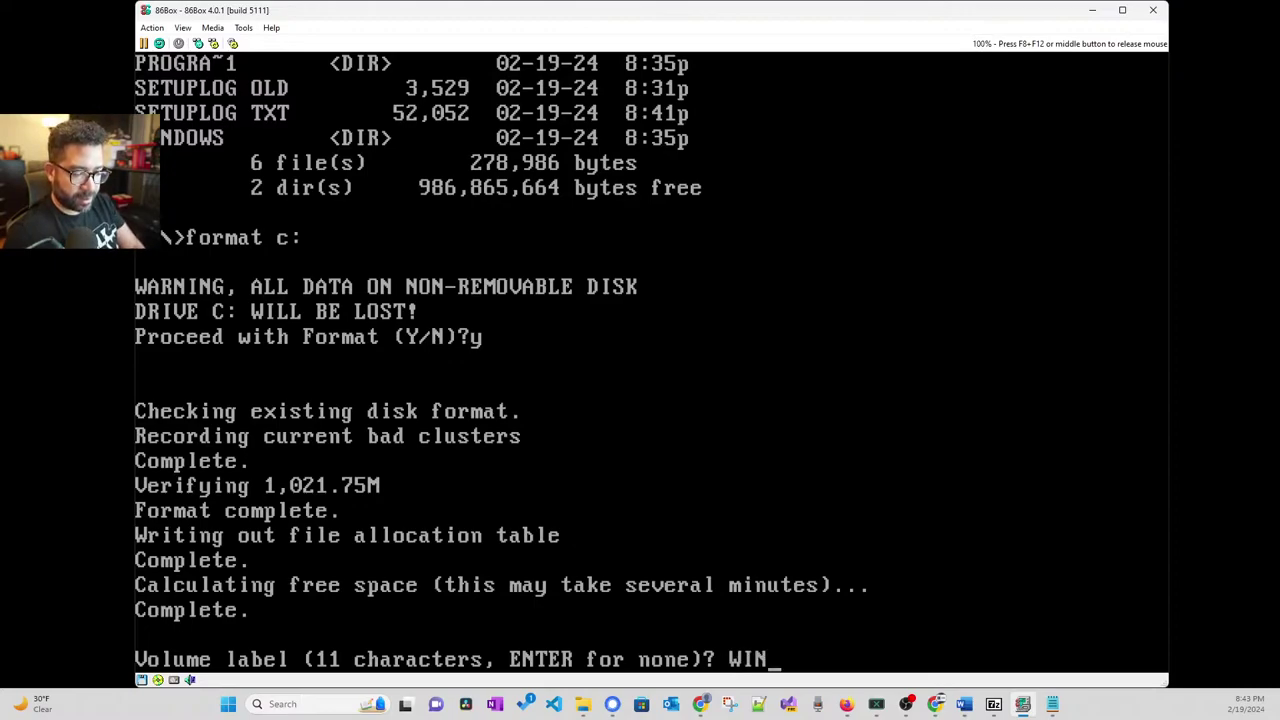
text(95)
key(Return)
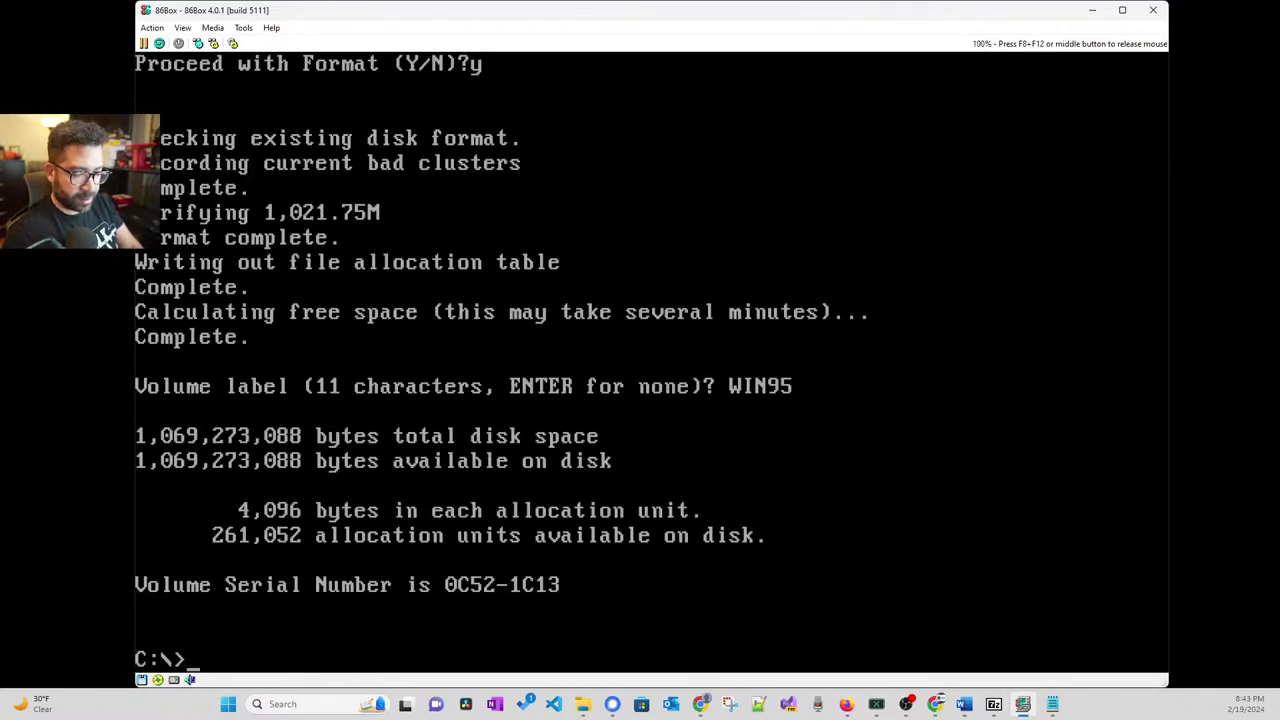
- List the contents of the install CD on drive D:
text(d:)
key(Return)
text(dir)
key(Return)
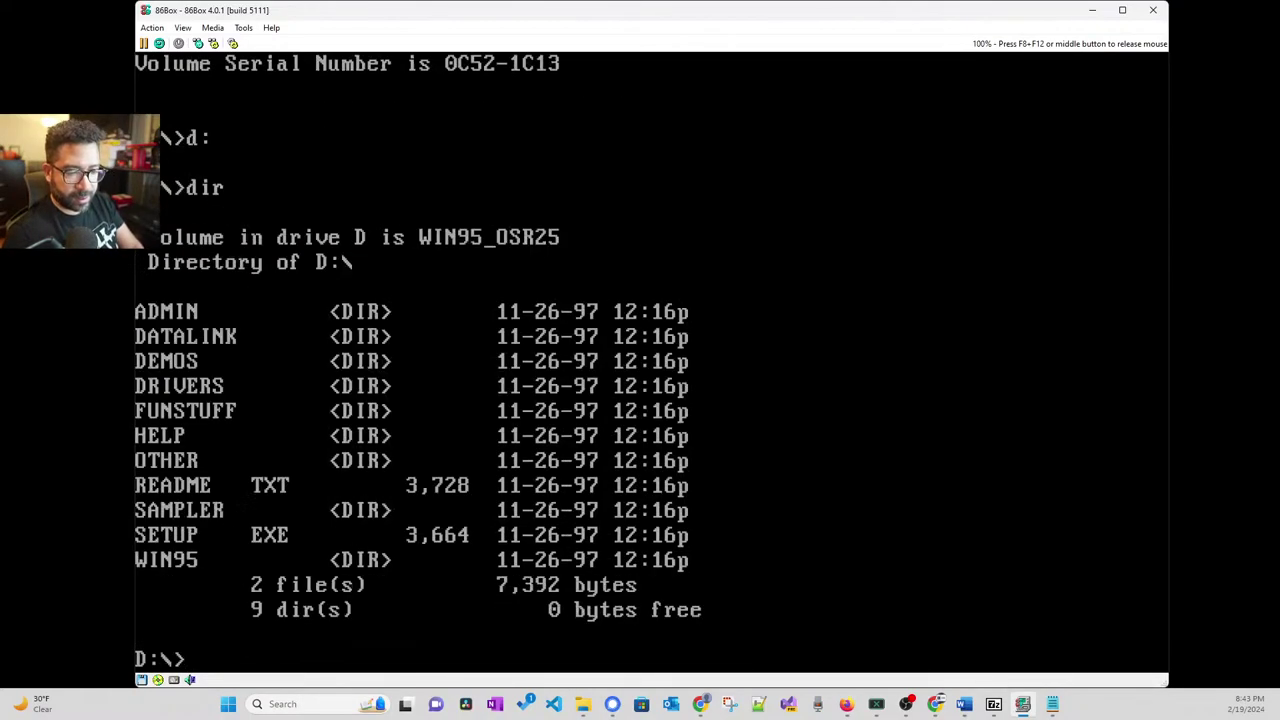
- Create a win95 folder on drive C: with mkdir win95
text(c:)
key(Return)
text(mk)
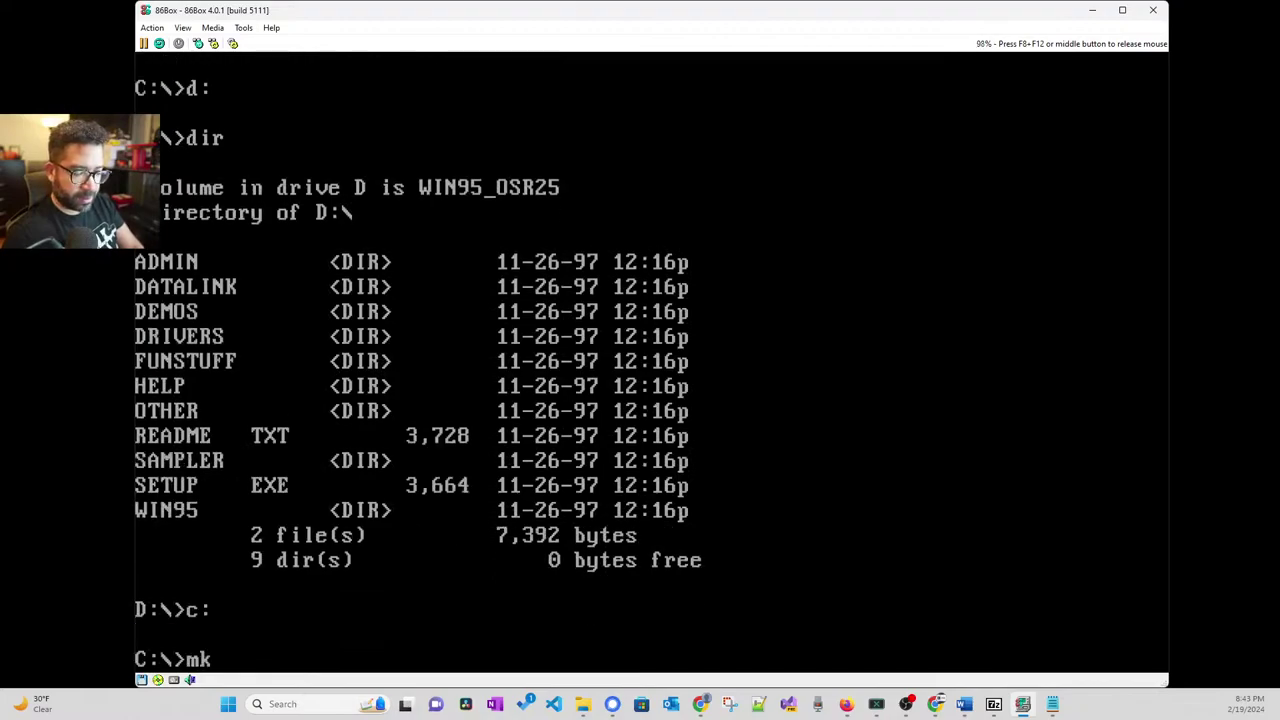
text(dir win8)
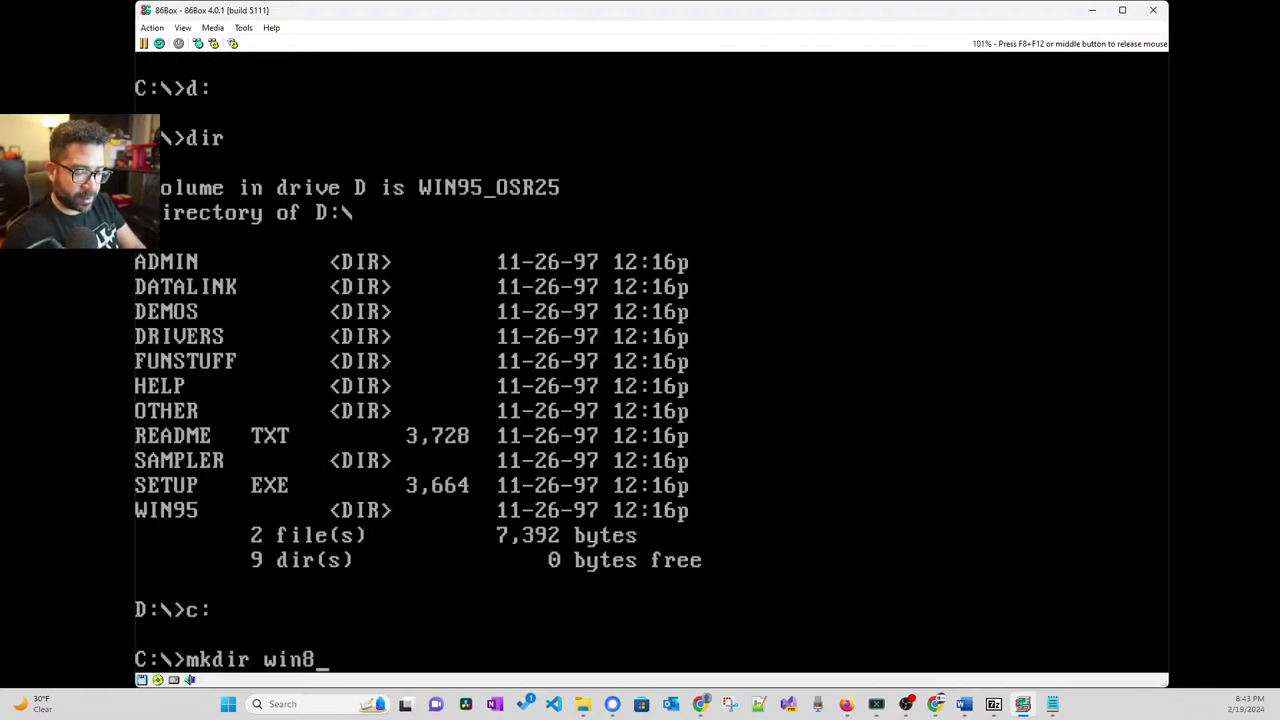
key(BackSpace)
text(95)
key(Return)
- Switch to the CD on D: and enter its win95 folder
text(d:)
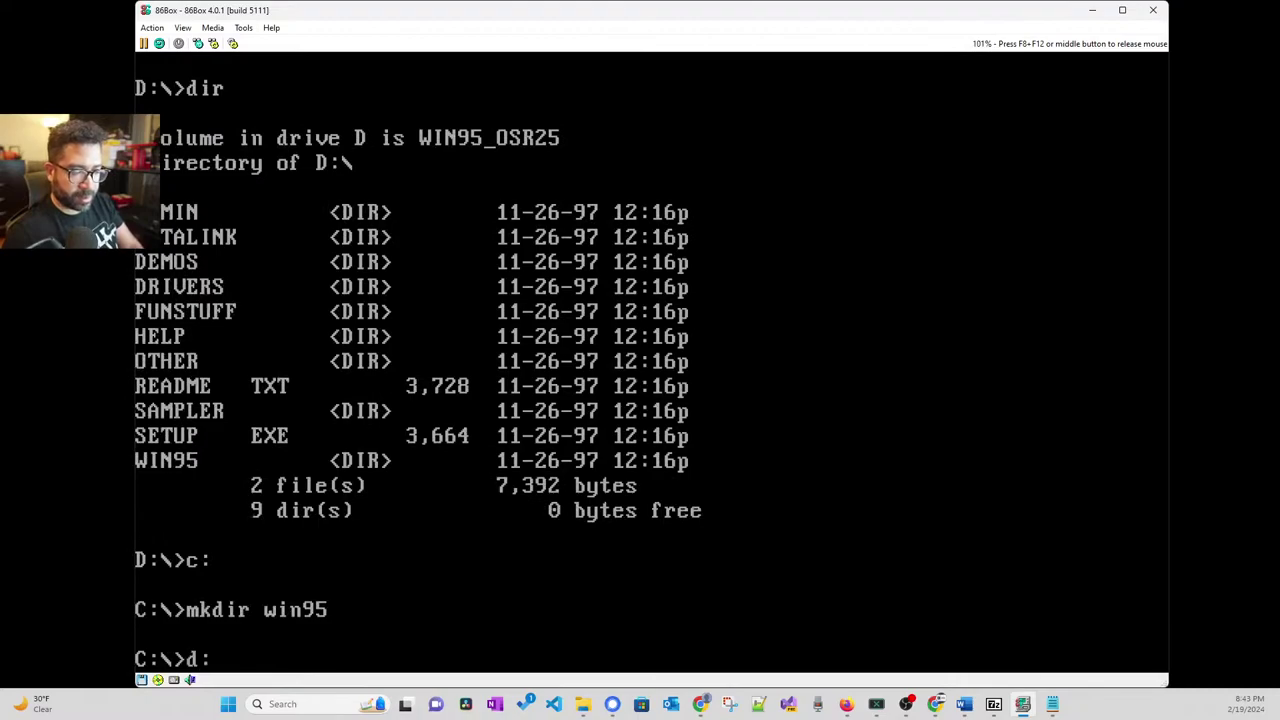
key(Return)
text(cd )
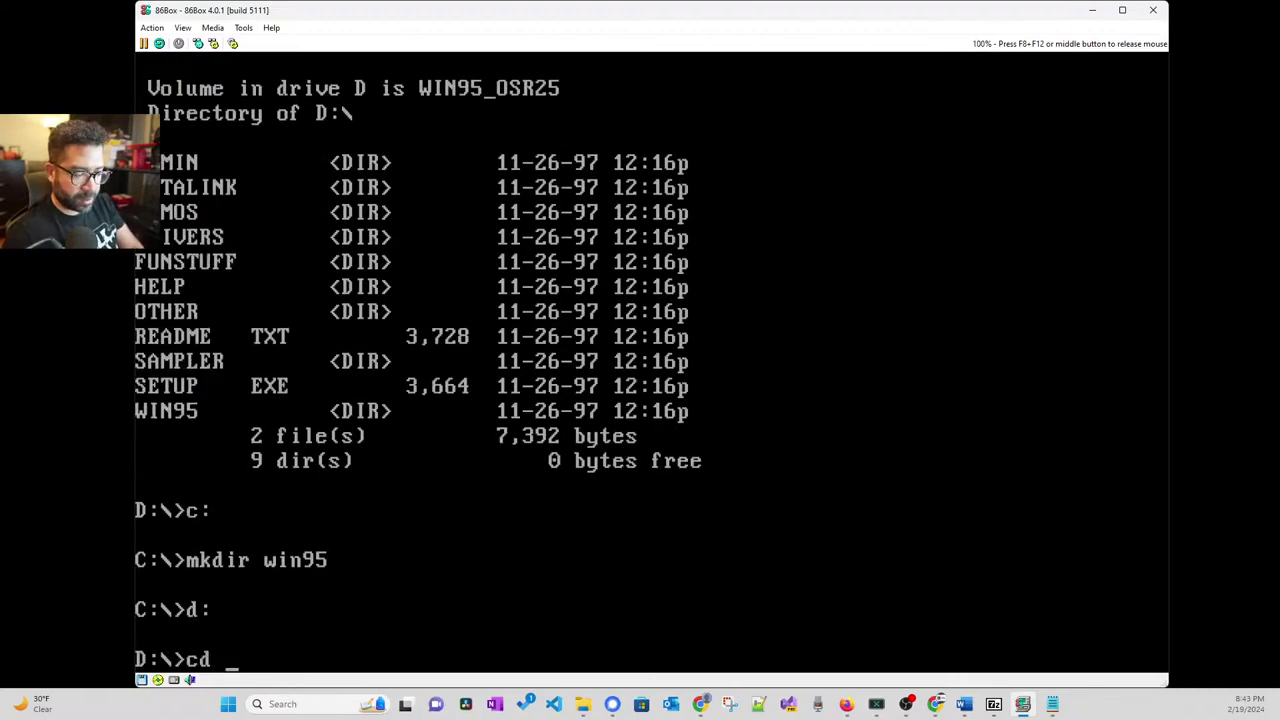
text(win96)
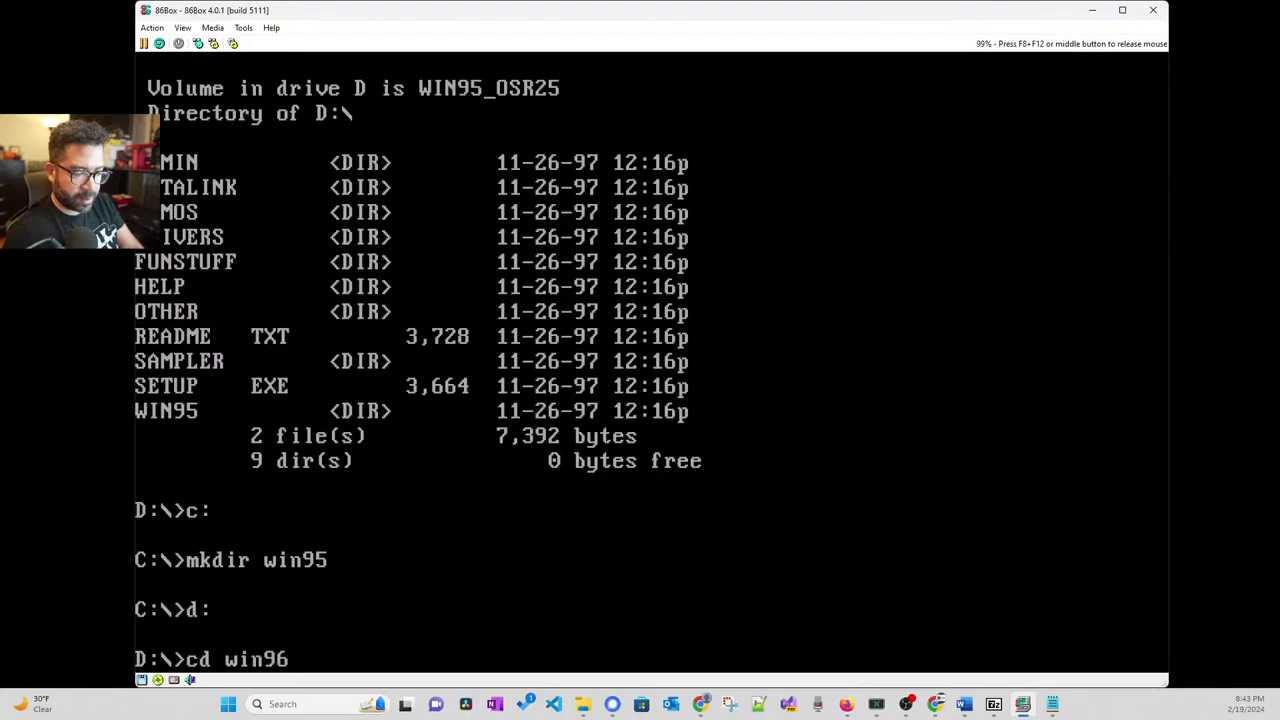
key(BackSpace)
text(5)
key(Return)
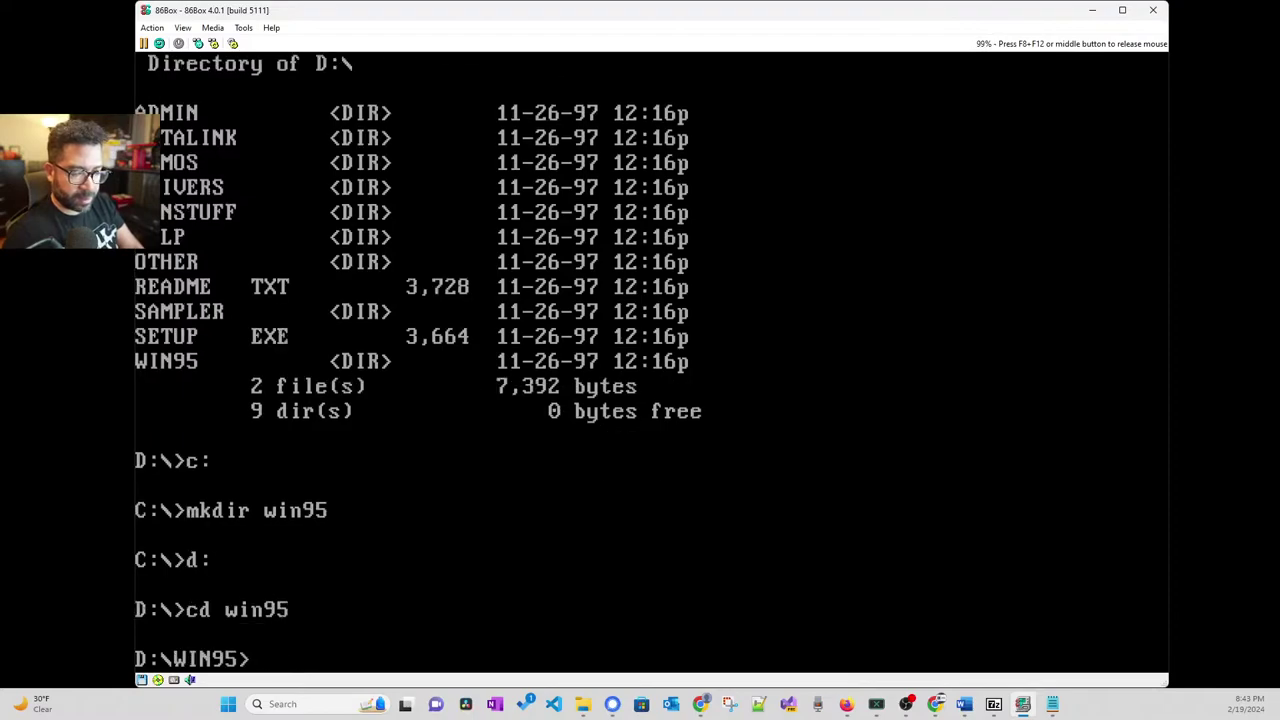
- Return to the root of D: and run xcopy d:\win95 c:\win95 /e
text(xcop)
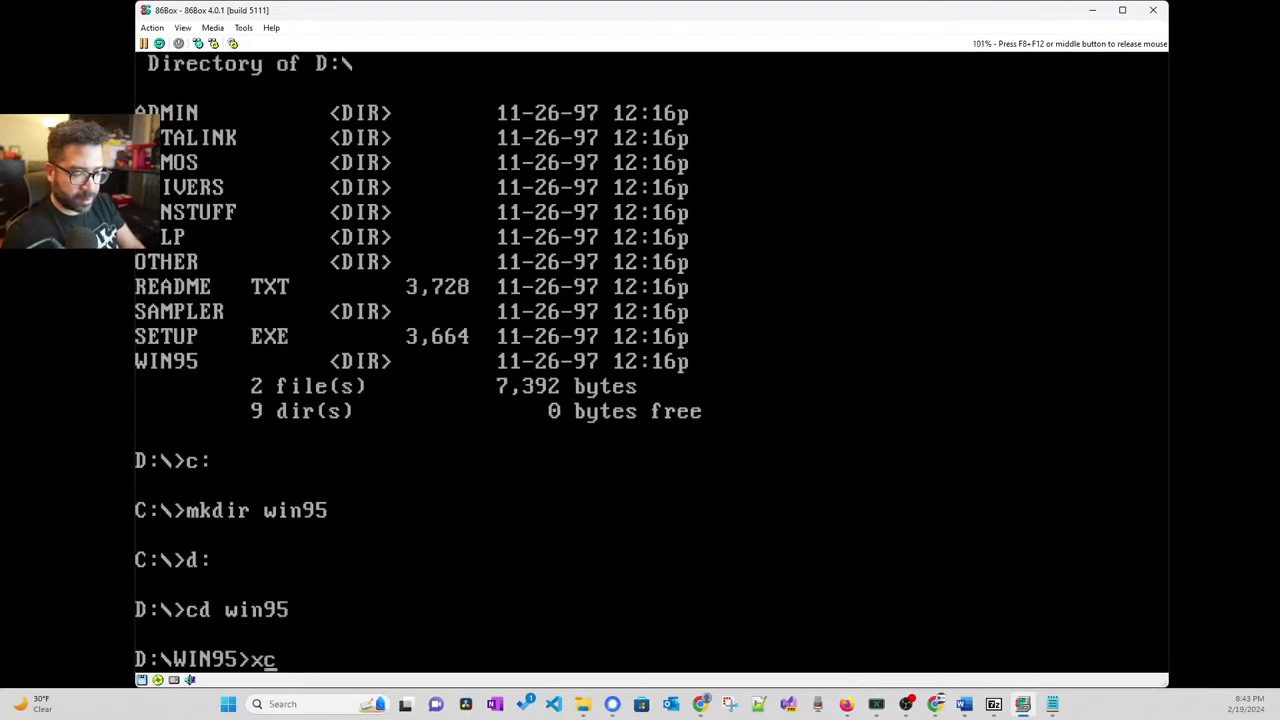
key(BackSpace)
key(BackSpace)
key(BackSpace)
key(BackSpace)
text(cd \)
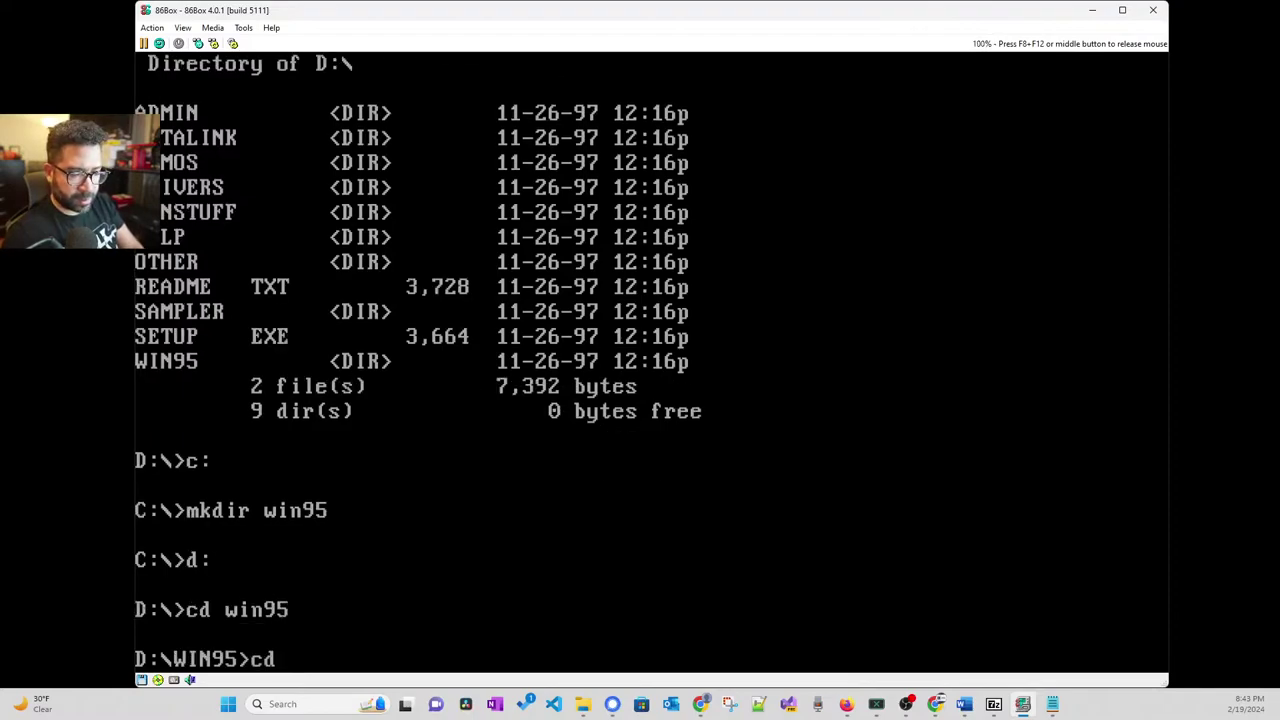
key(BackSpace)
key(BackSpace)
key(BackSpace)
text(d\)
key(Return)
text(xcop)
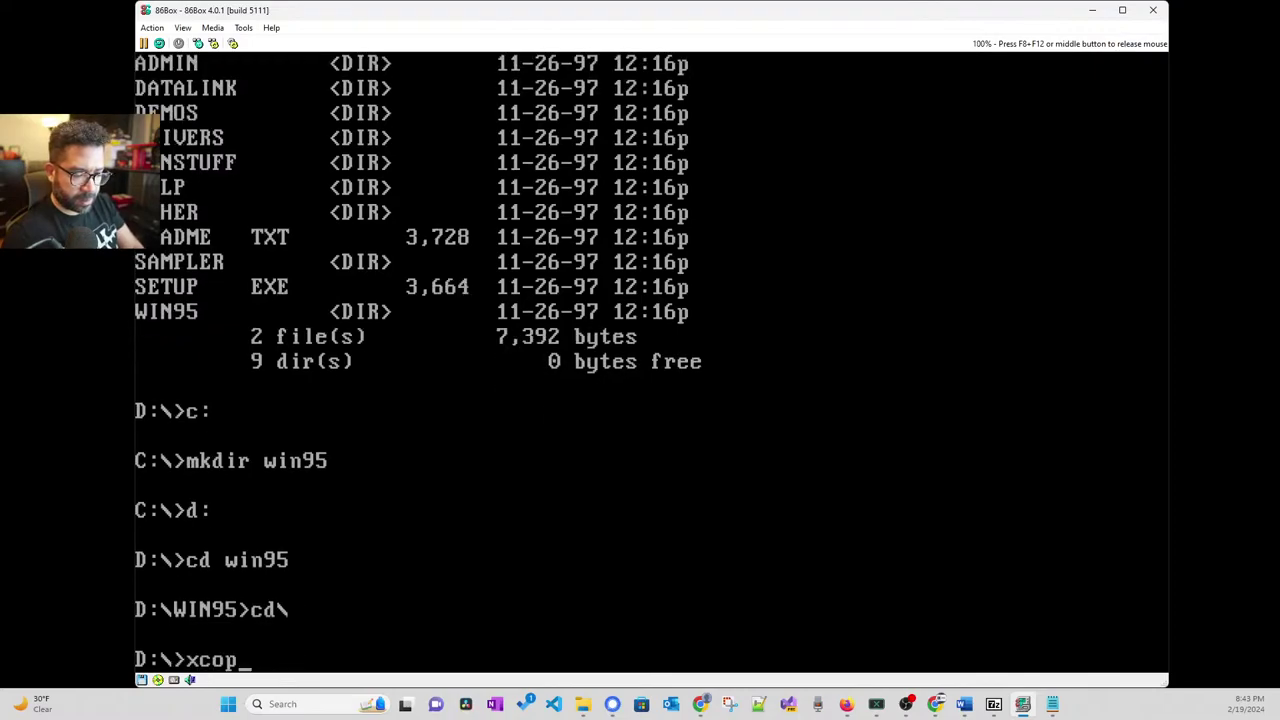
text(y d:\win)
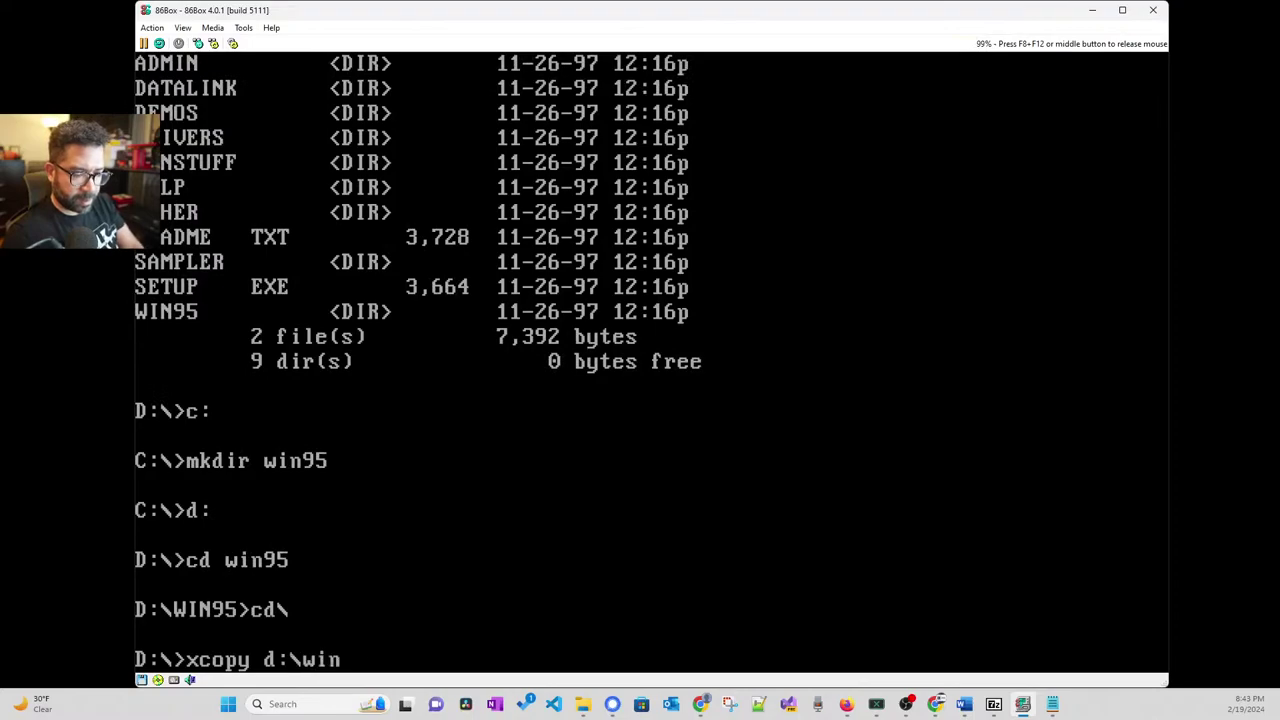
text(9)
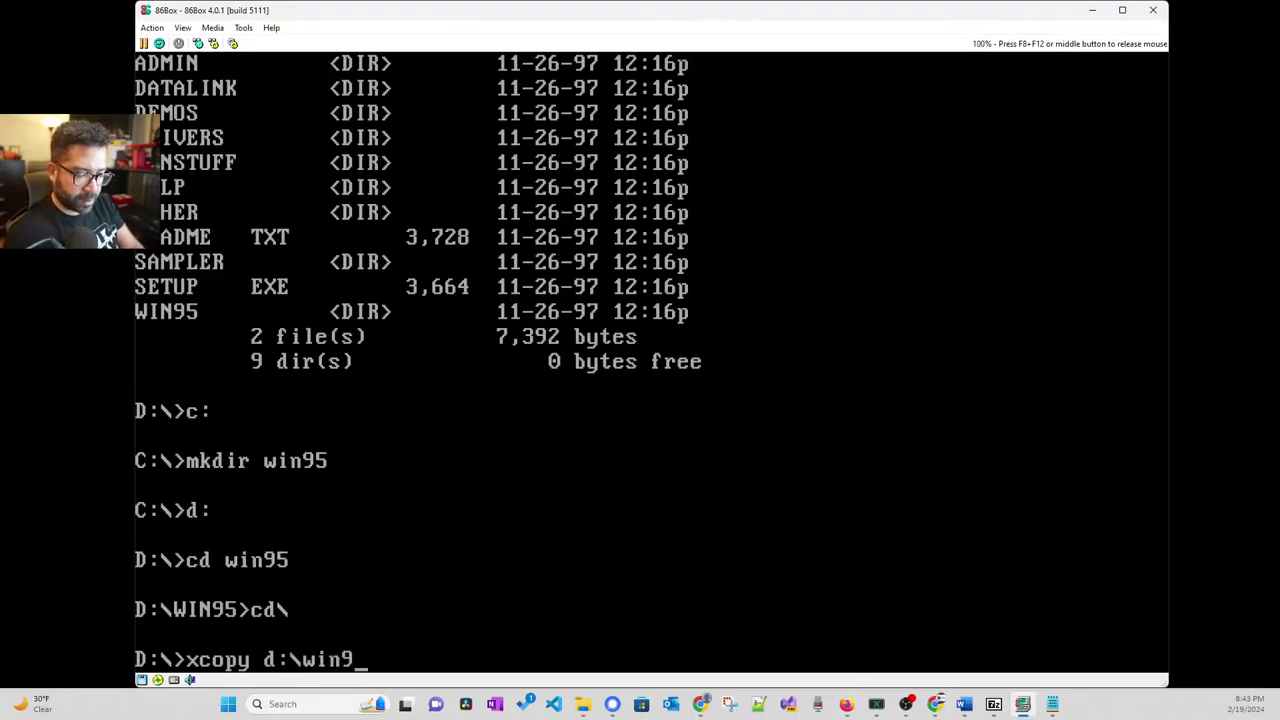
text(5 /s)
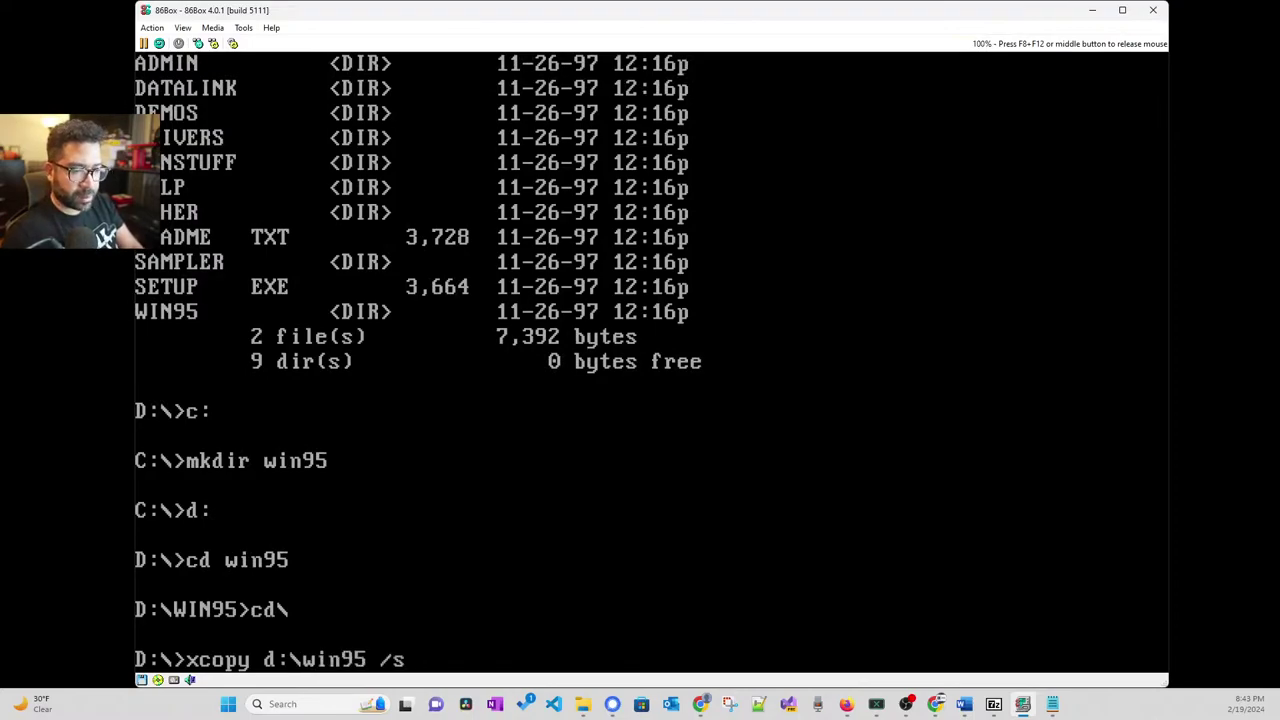
key(BackSpace)
text(e)
key(BackSpace)
key(BackSpace)
text(c:\)
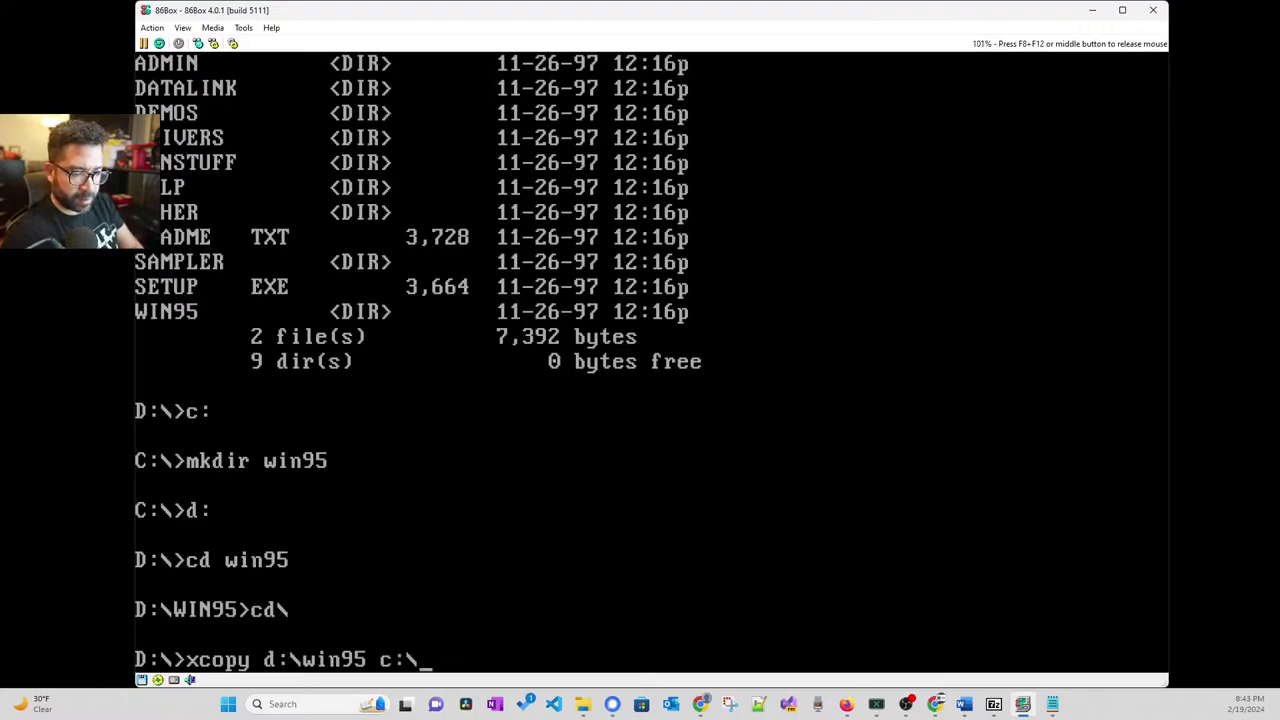
text(win95)
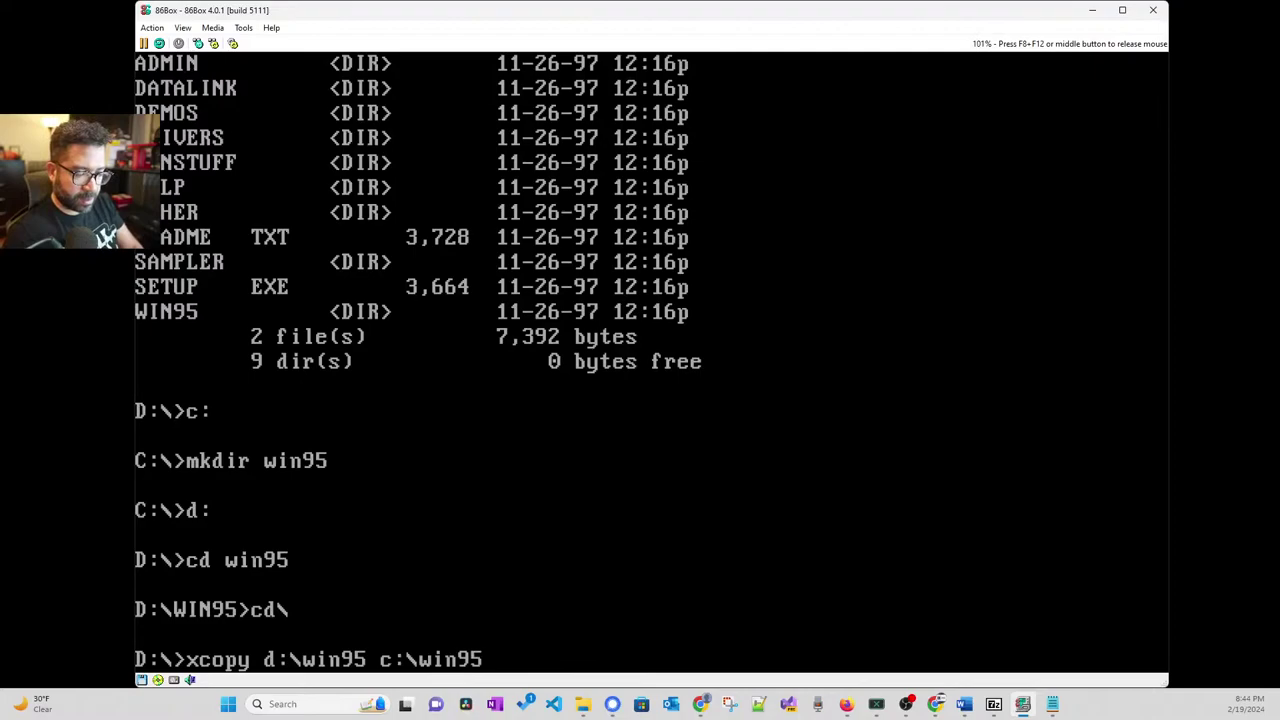
text( /e)
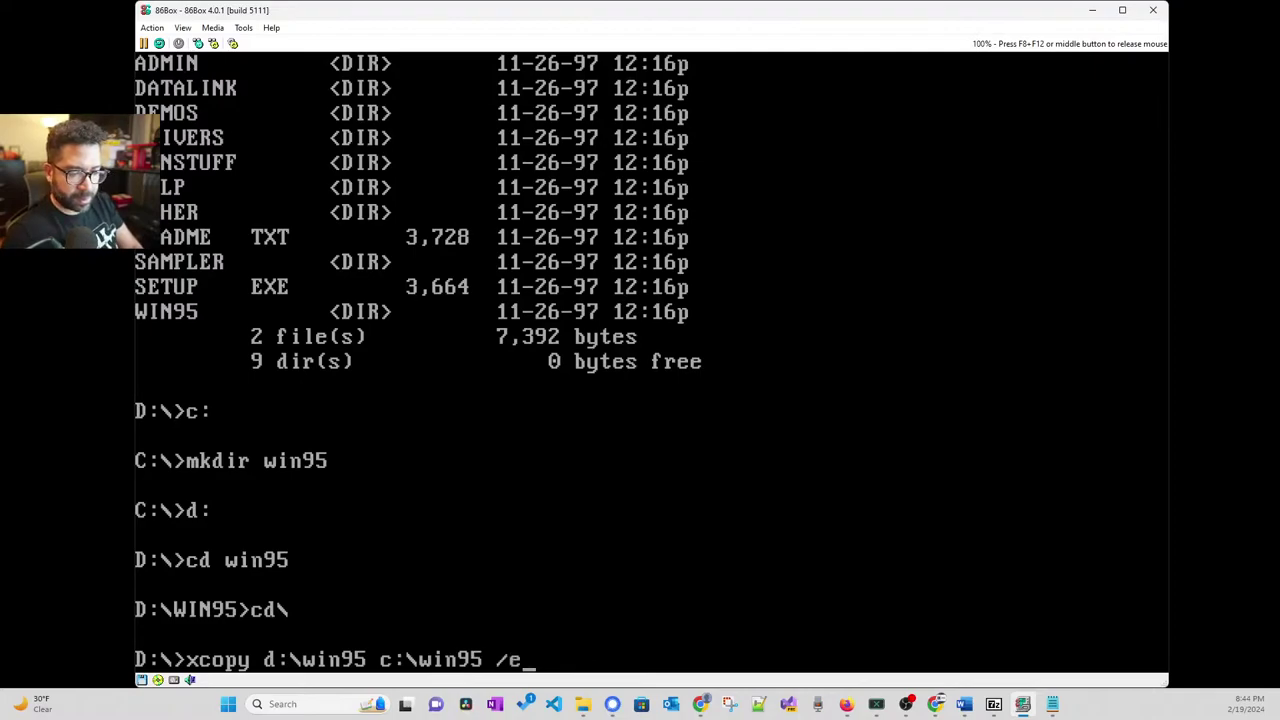
key(Return)
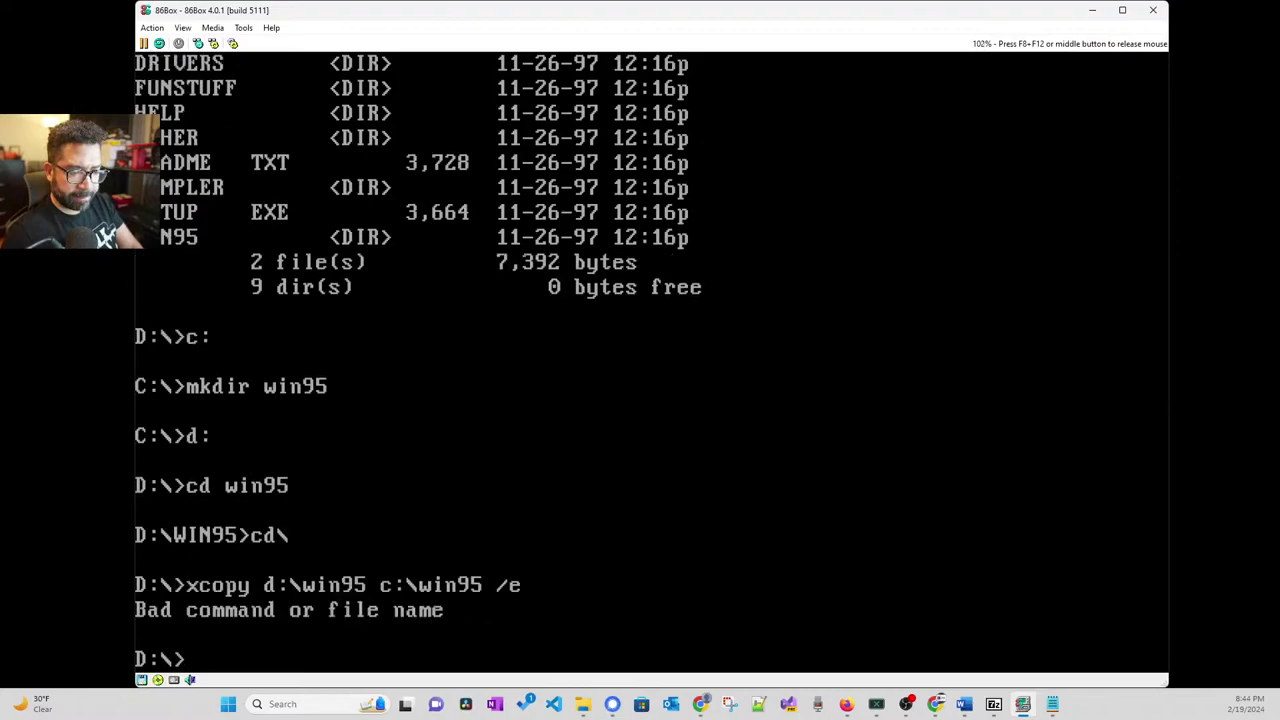
- Try running xcopy at the prompt and again inside the CD's win95 folder
text(x)
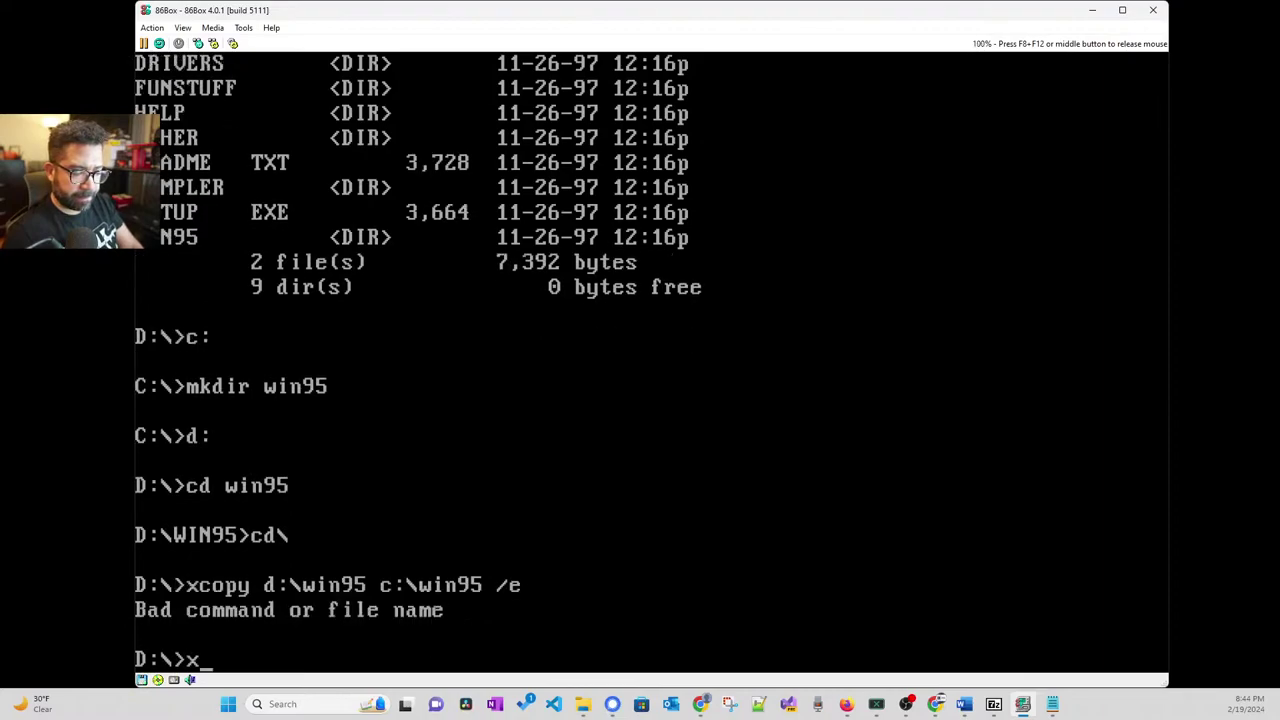
text(copy)
key(Return)
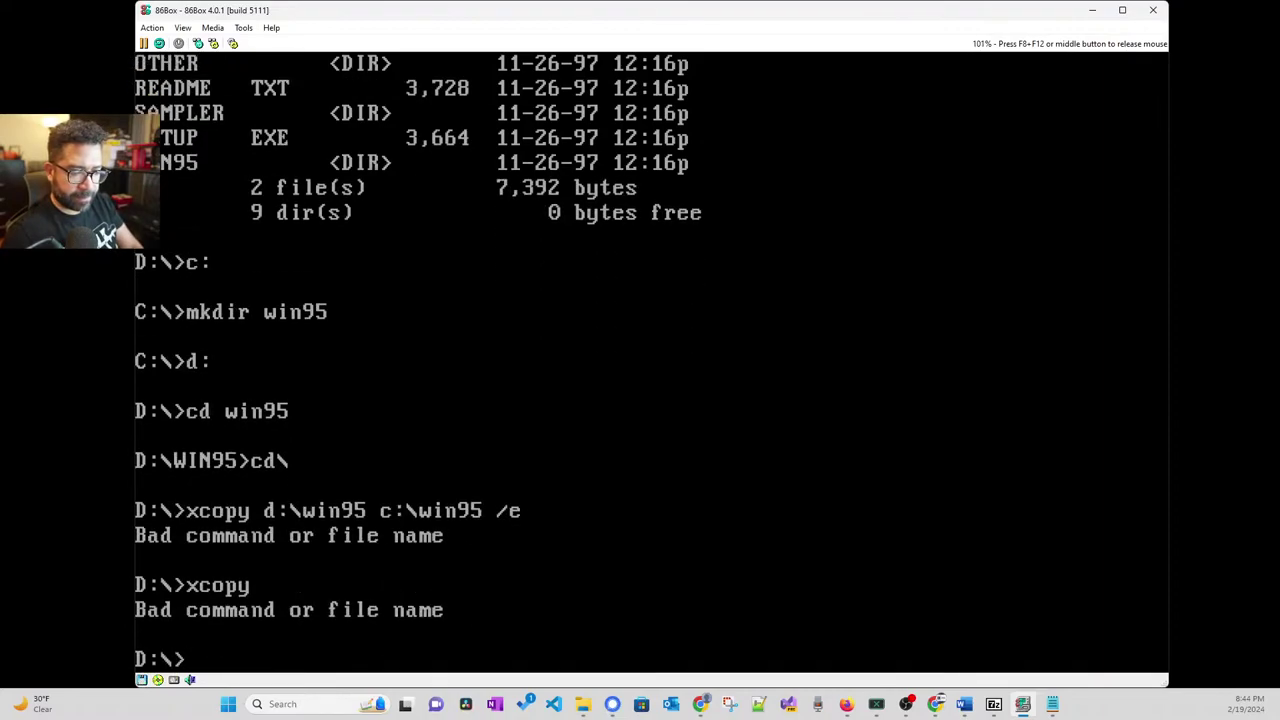
text(d)
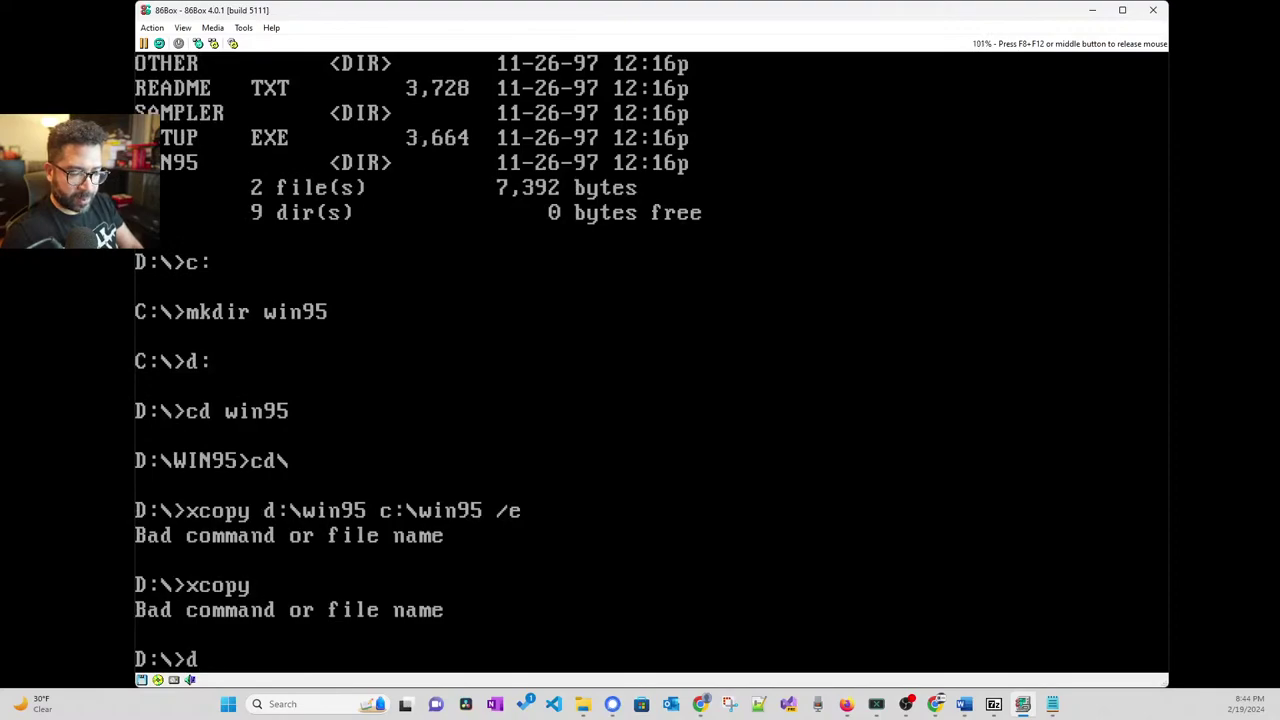
text(:)
key(BackSpace)
key(BackSpace)
text(dir)
key(Return)
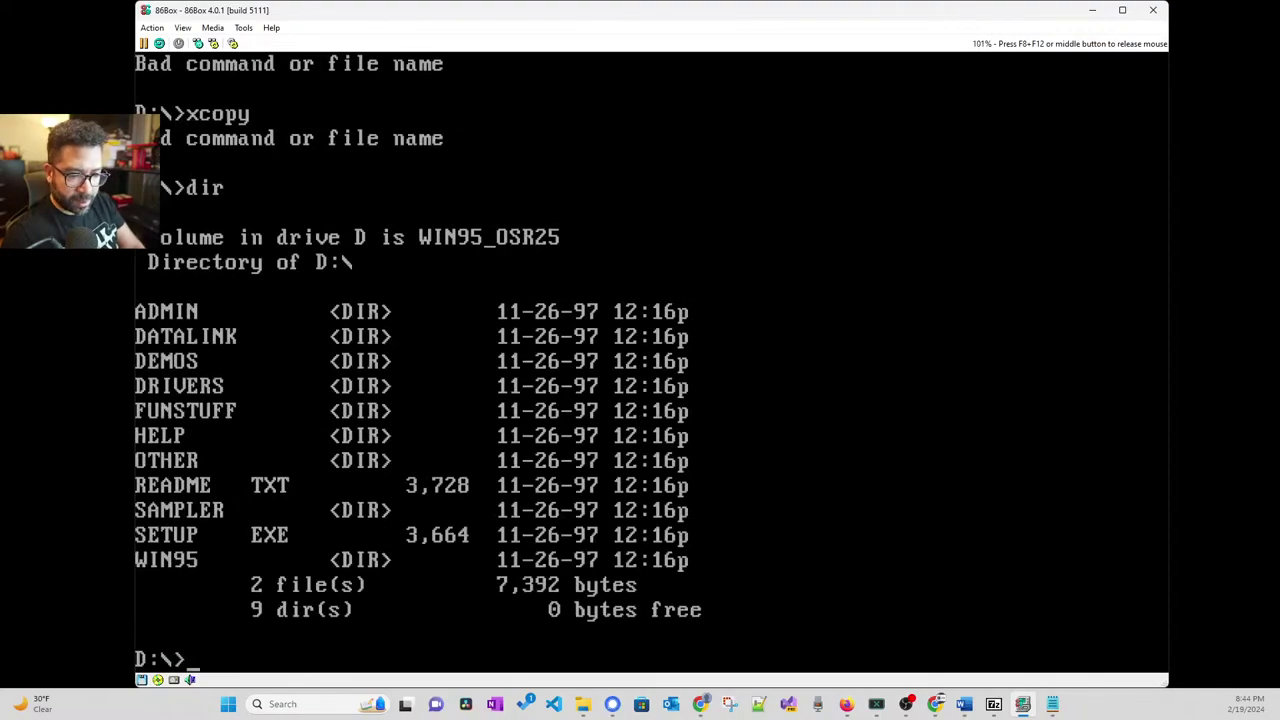
text(cd wind)
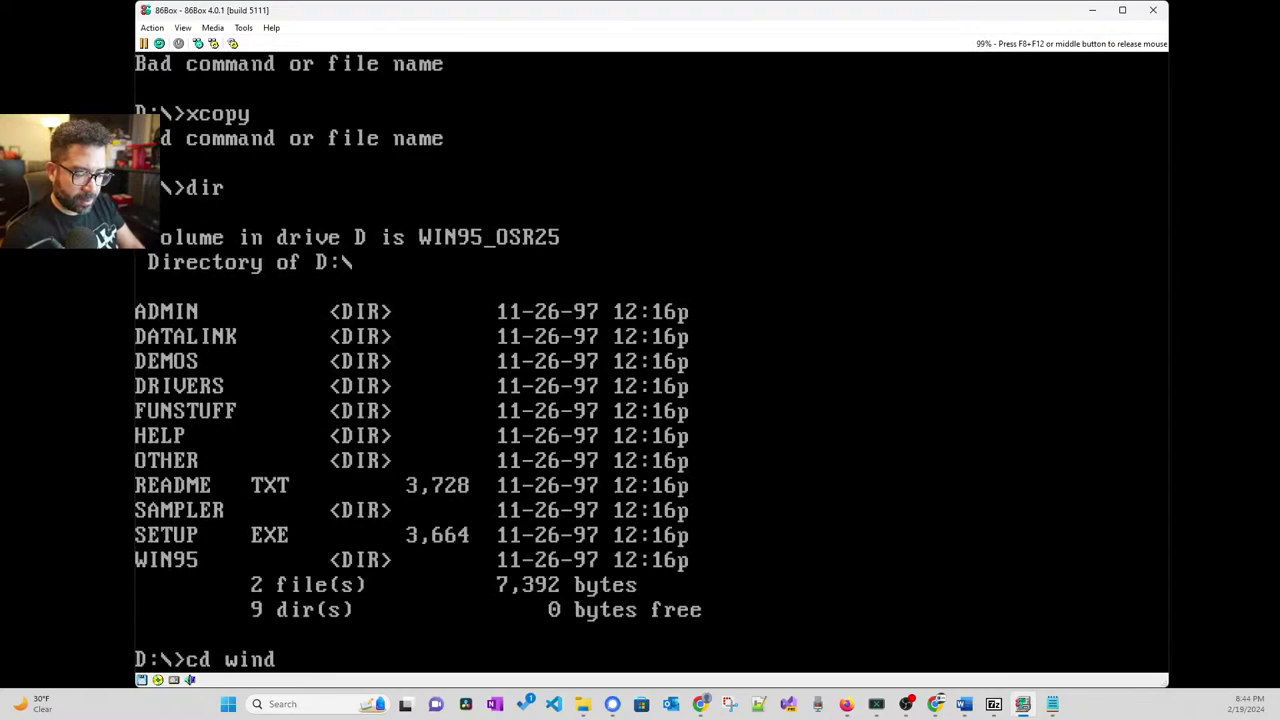
key(BackSpace)
text(95)
key(Return)
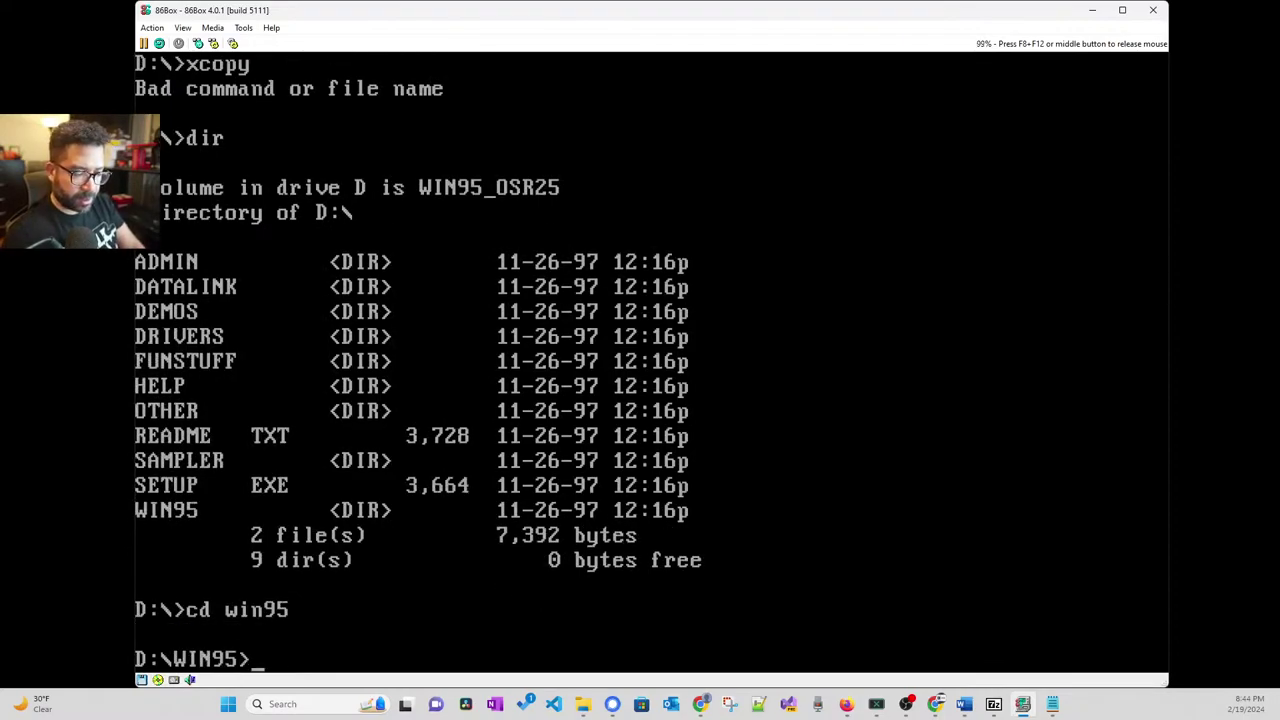
text(xcopy)
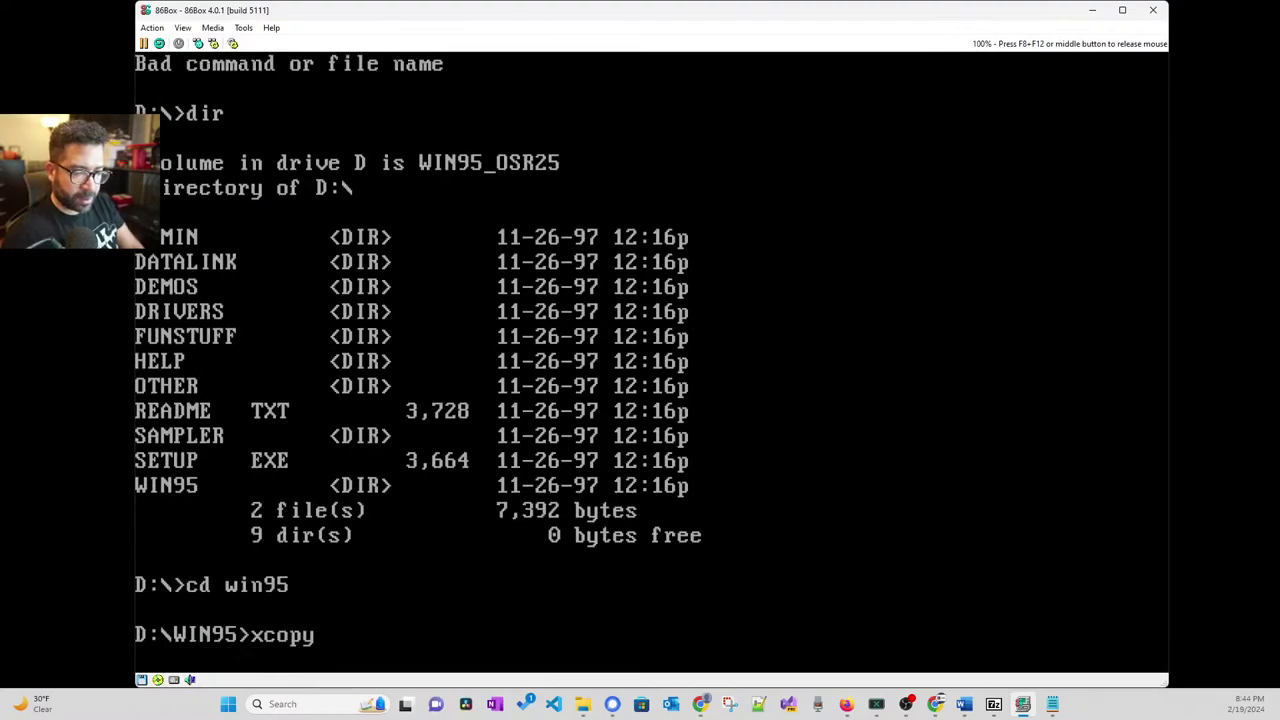
key(Return)
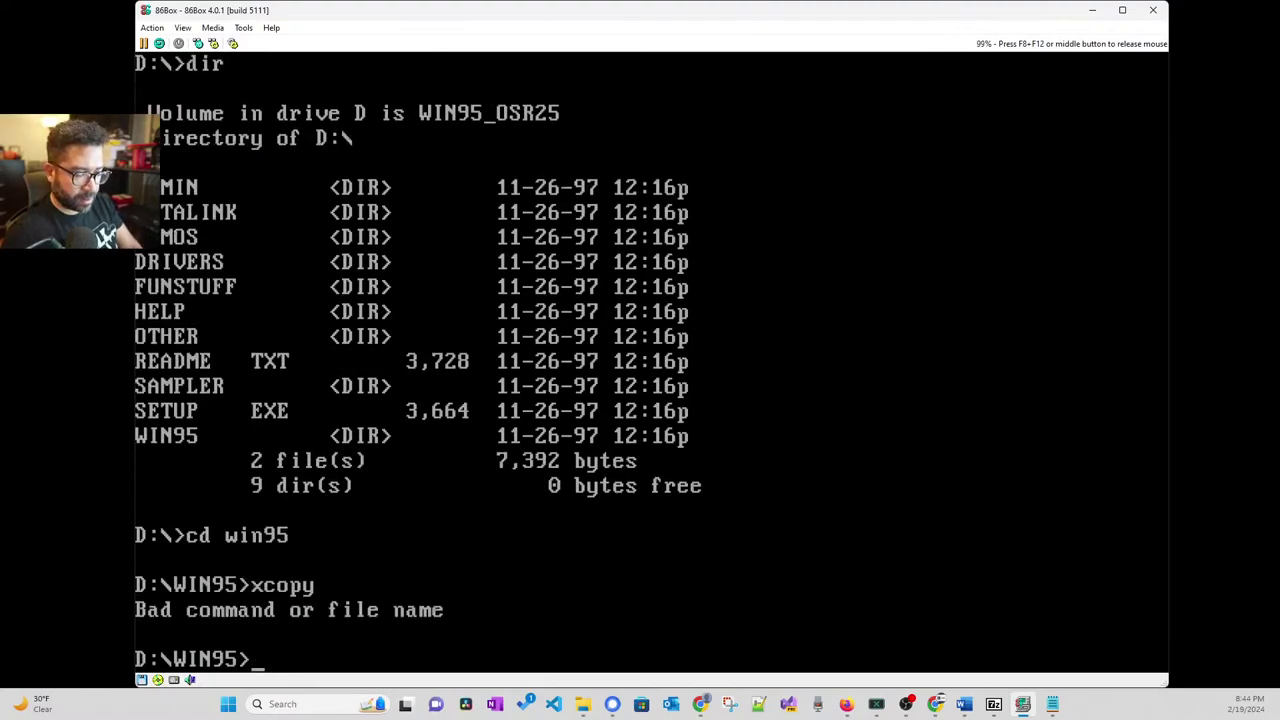
- Search the whole CD from the root of D: with dir xcopy.* /s
text(cd\)
key(Return)
text(dir)
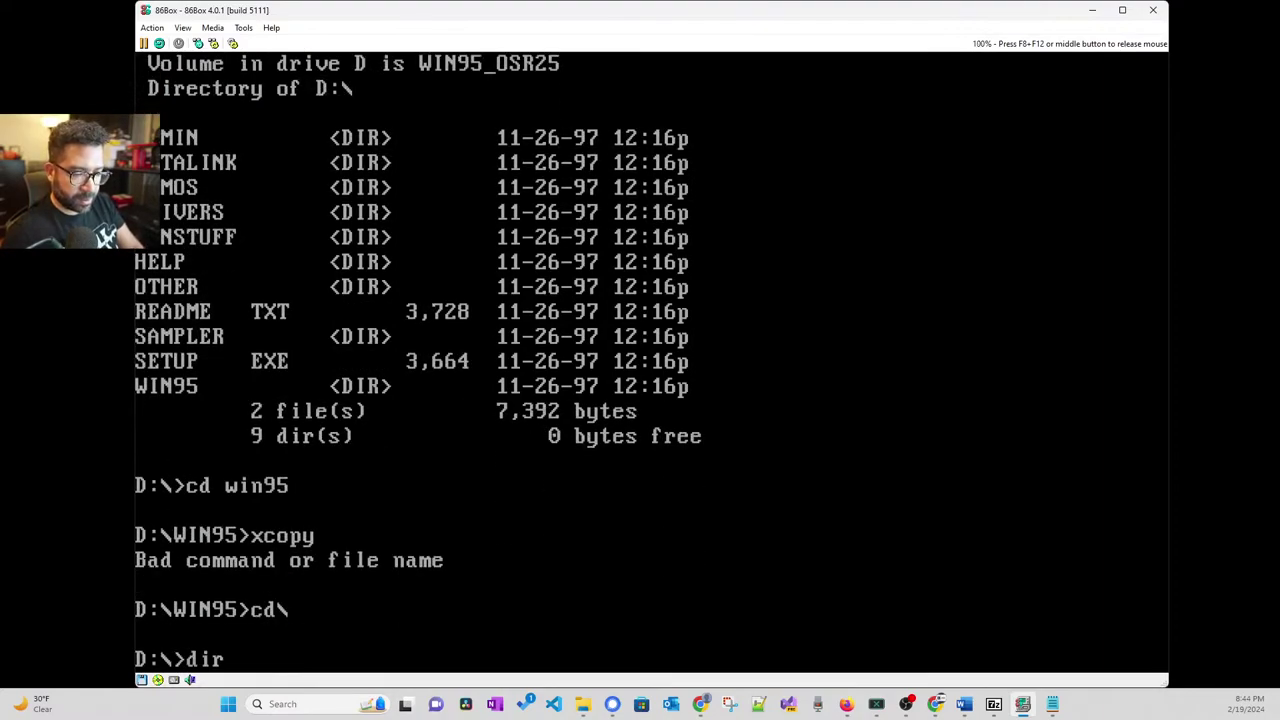
text( =3)
key(BackSpace)
key(BackSpace)
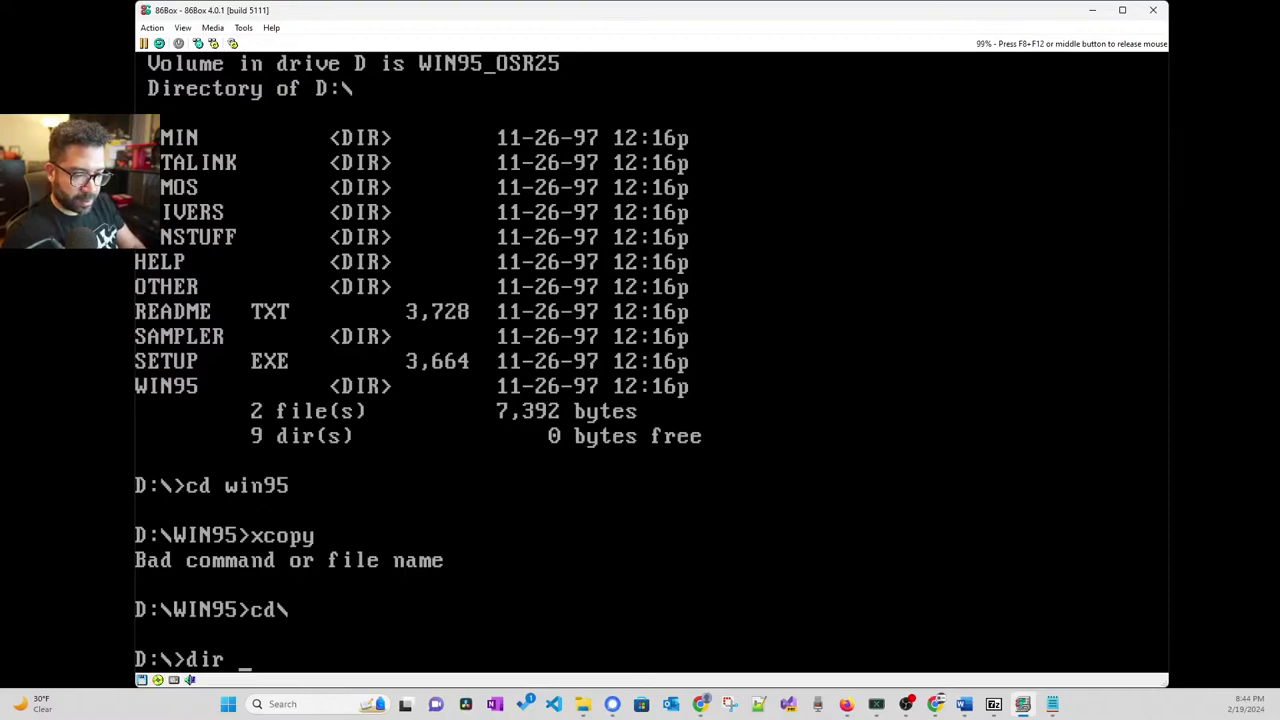
text(xcopy.*)
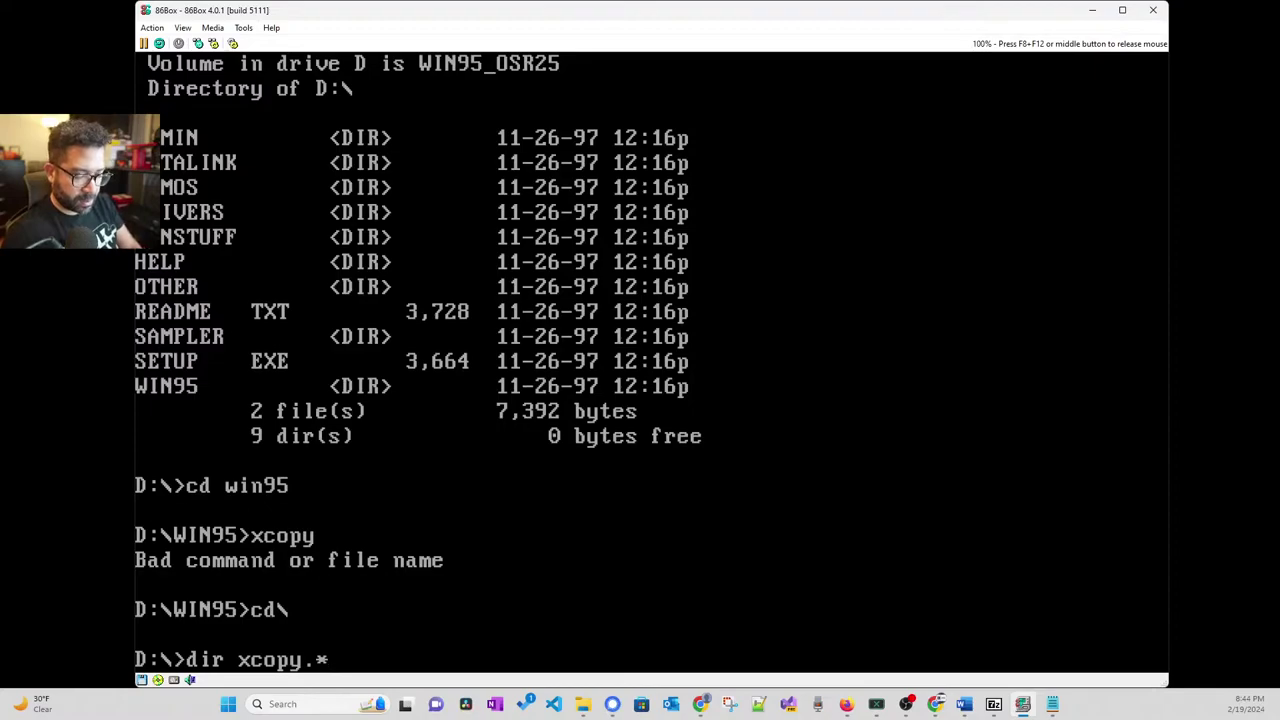
text( /s)
key(Return)
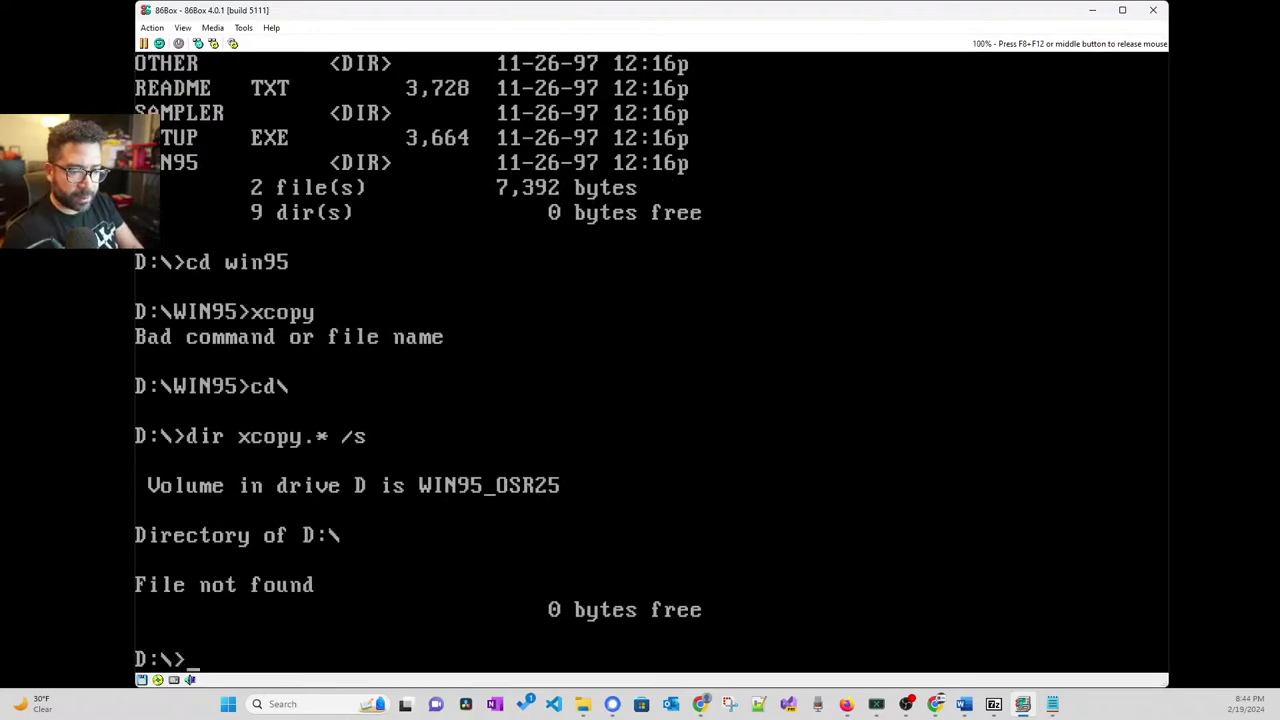
key(F8+F12)
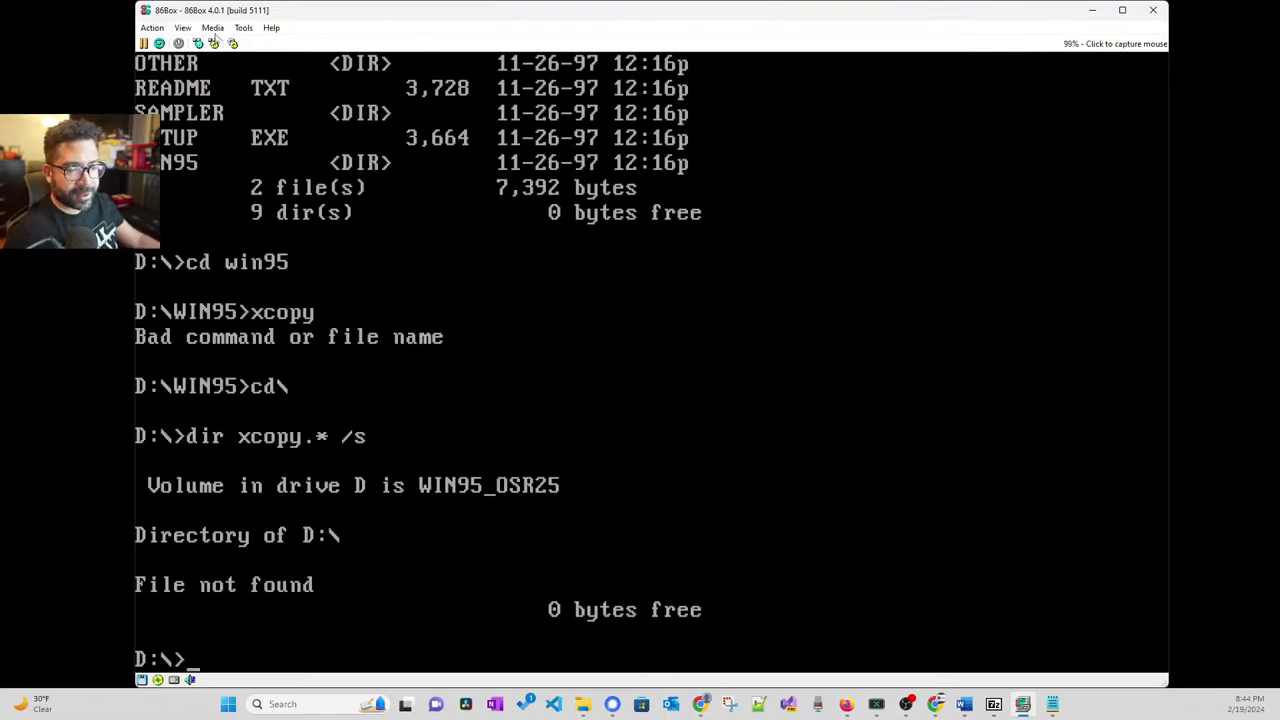
- Load Disk1.img from the host's temp\Software\OS\DOS622 folder as the Floppy 1 image
click(243, 27)
click(213, 28)
mouse_move(236, 45)
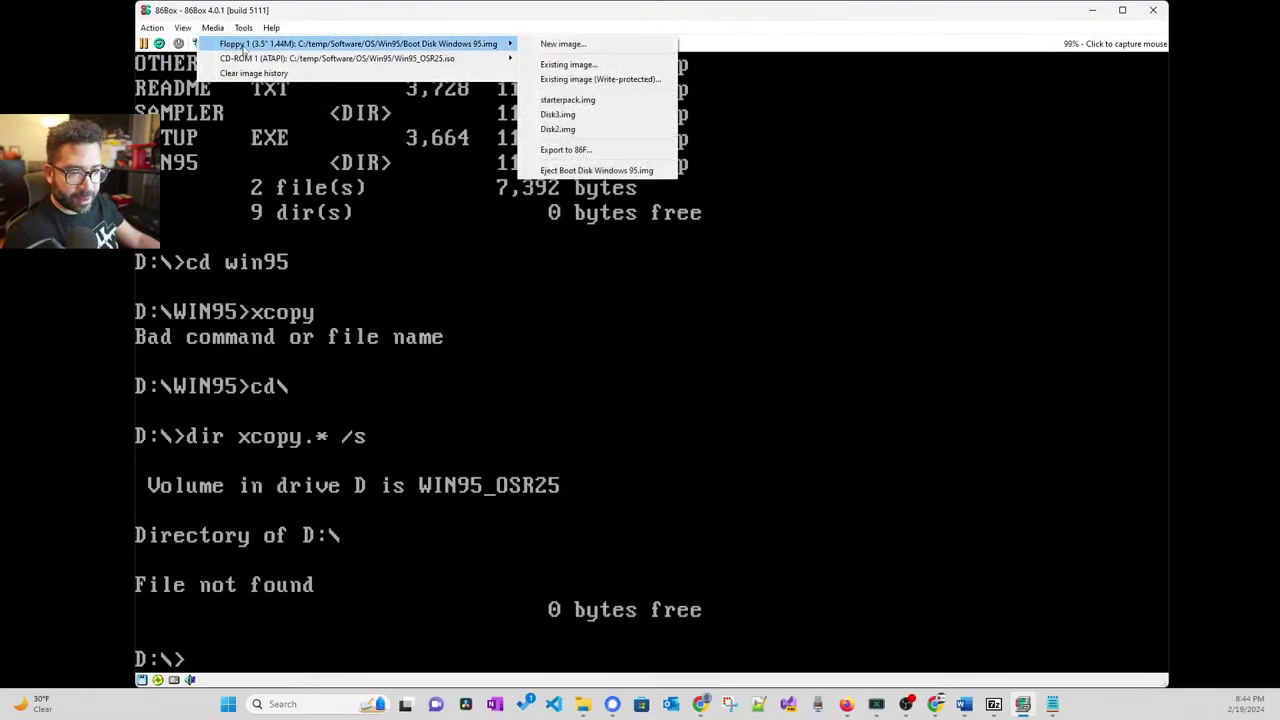
click(581, 66)
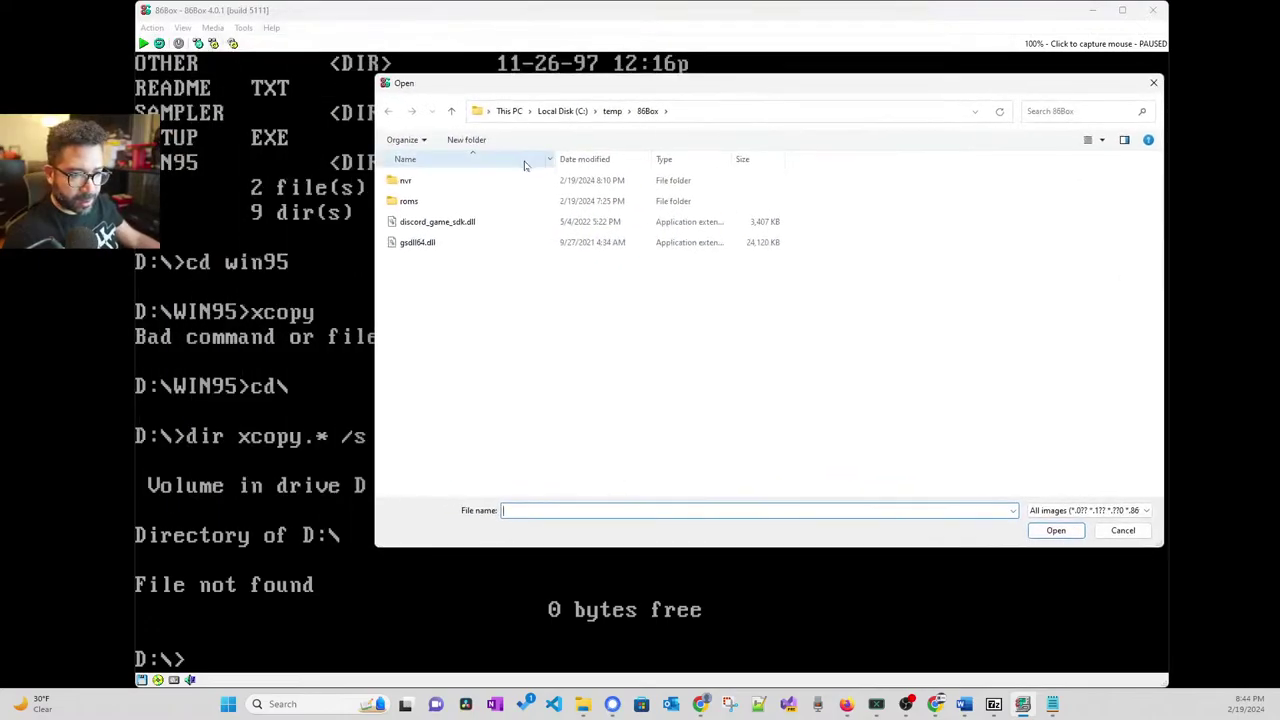
click(612, 112)
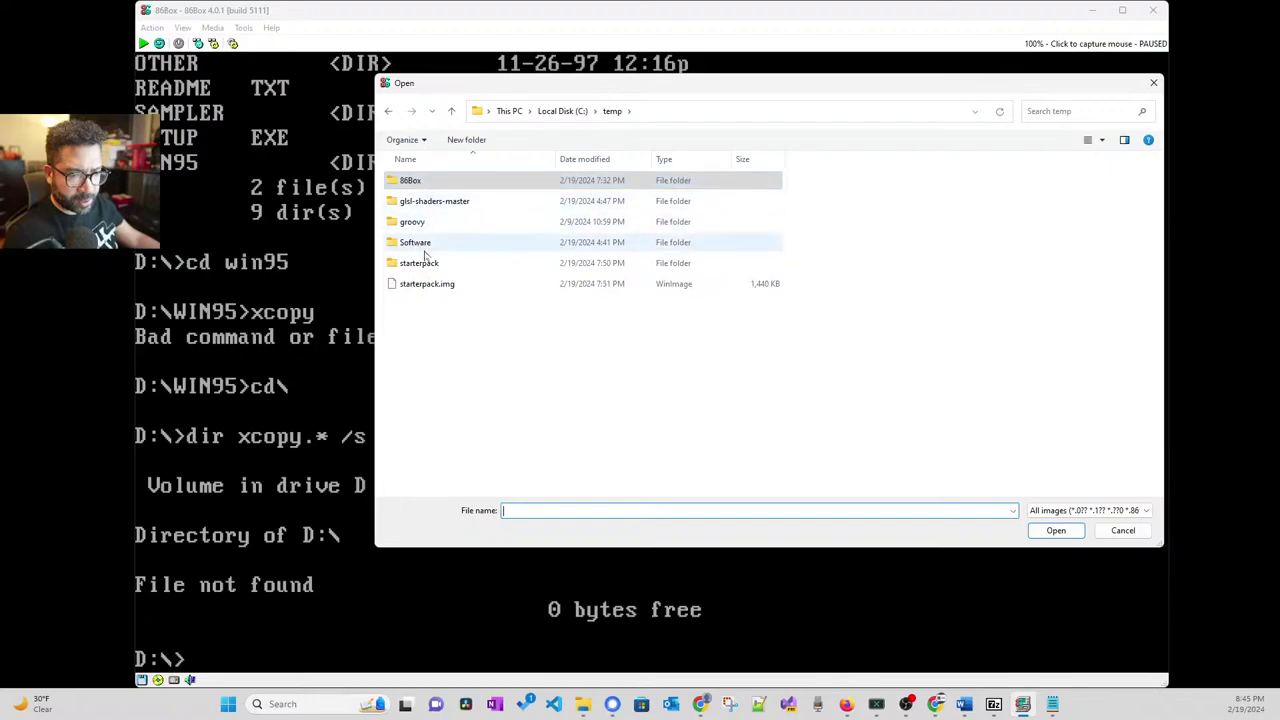
double_click(414, 246)
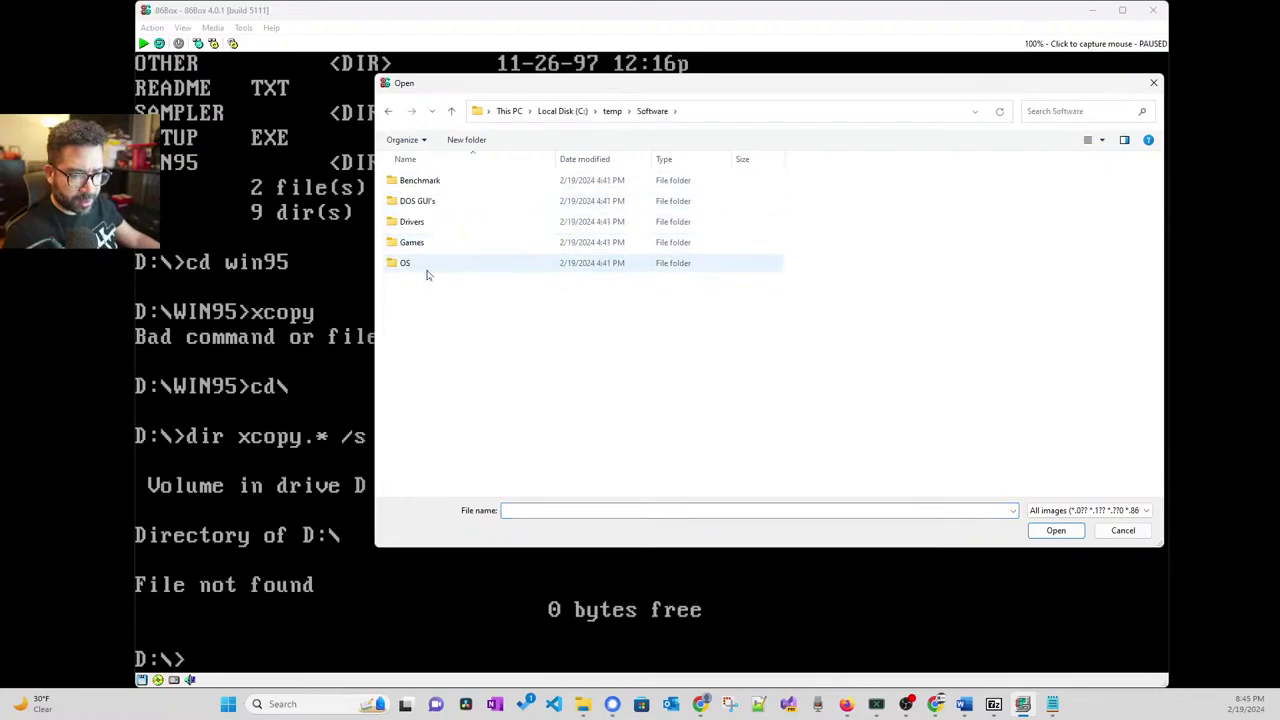
double_click(410, 262)
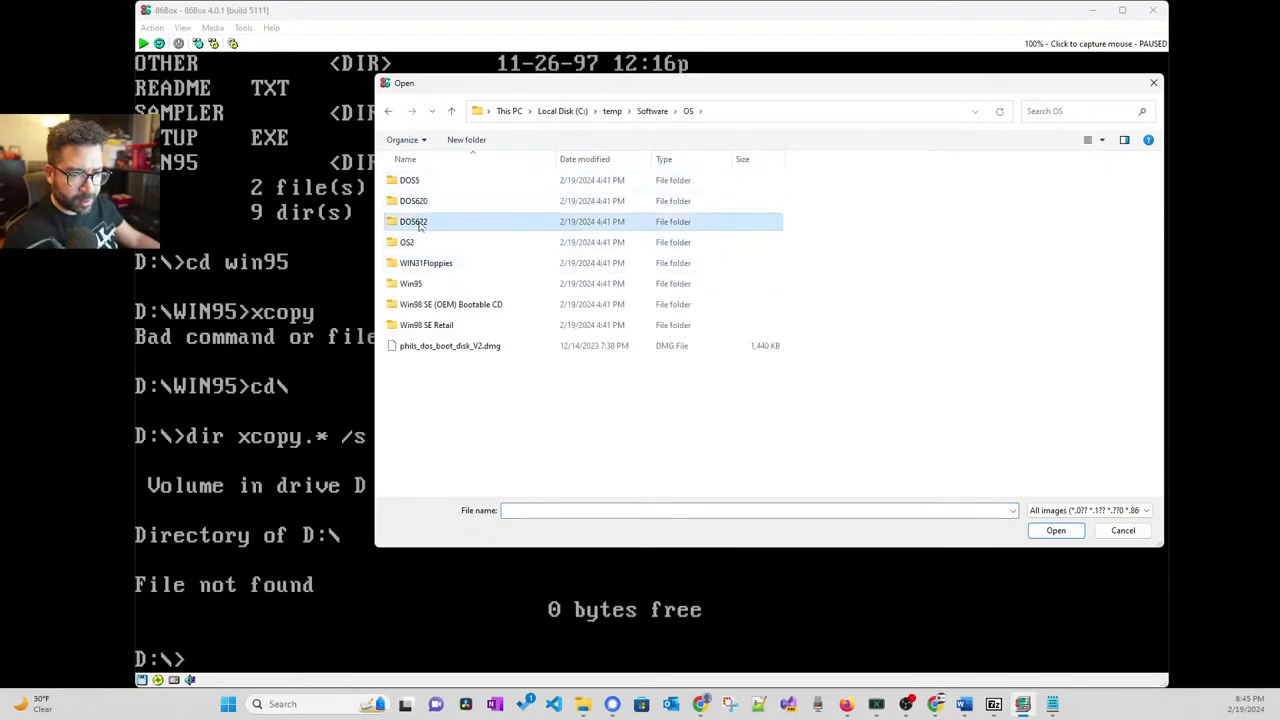
double_click(430, 221)
double_click(428, 183)
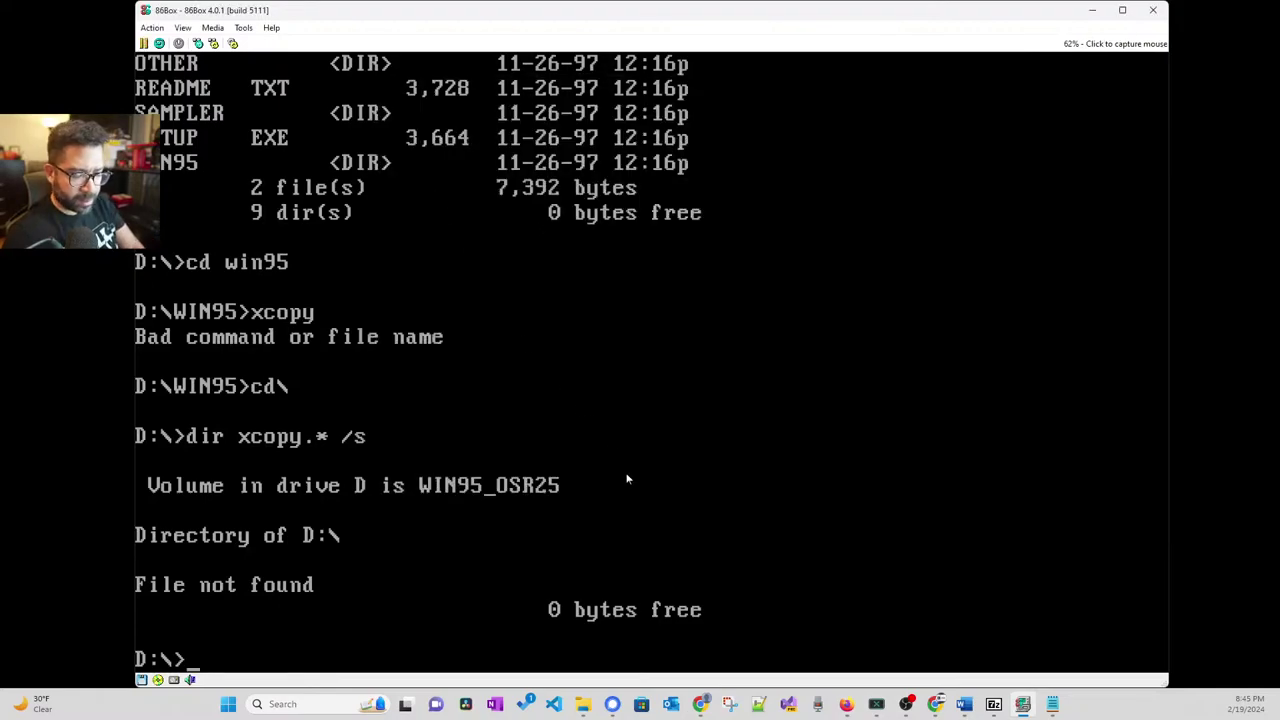
- List drive C: showing the WIN95 folder, then list floppy A: including XCOPY.EX_
text(c:)
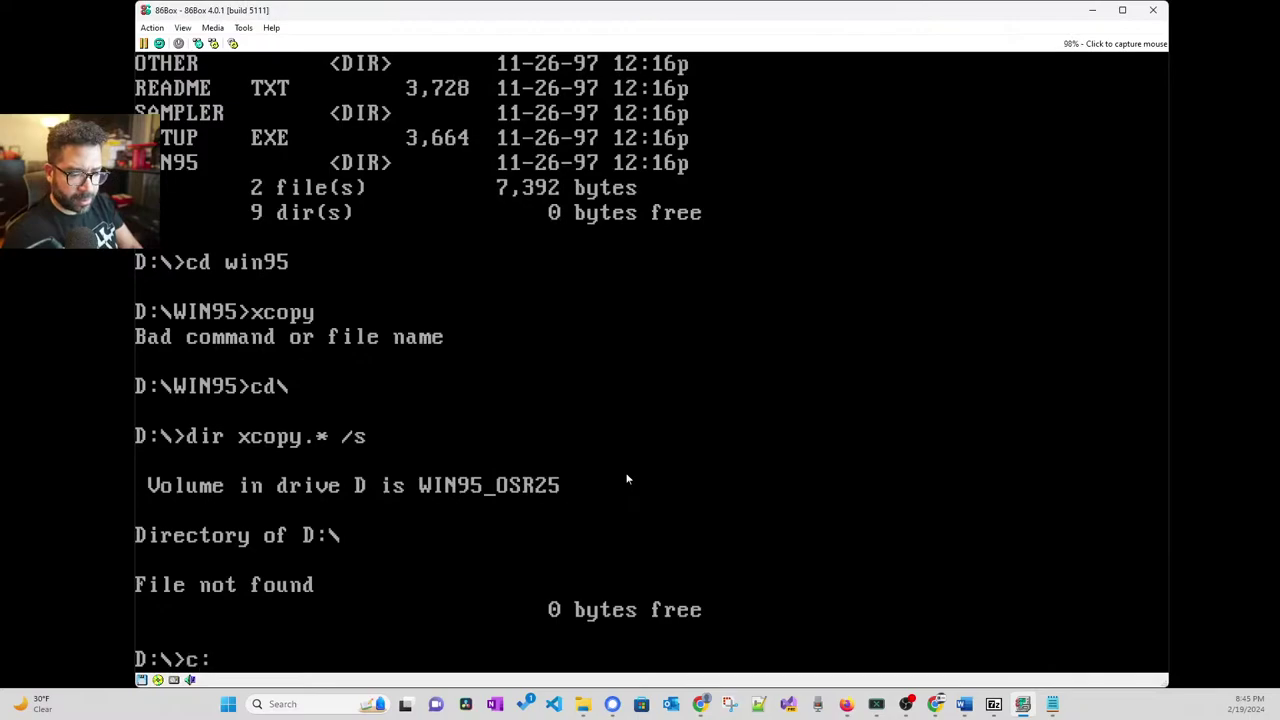
key(Return)
text(dir)
key(Return)
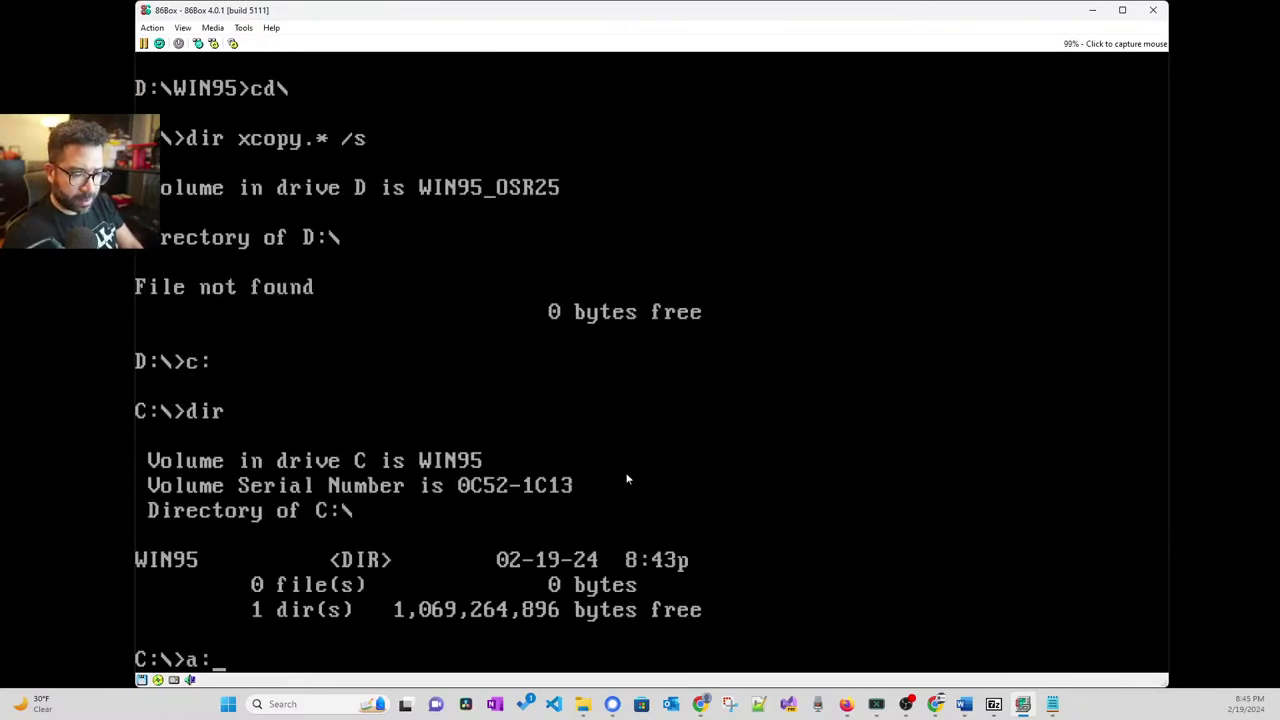
text(a:)
key(Return)
text(dir)
key(Return)
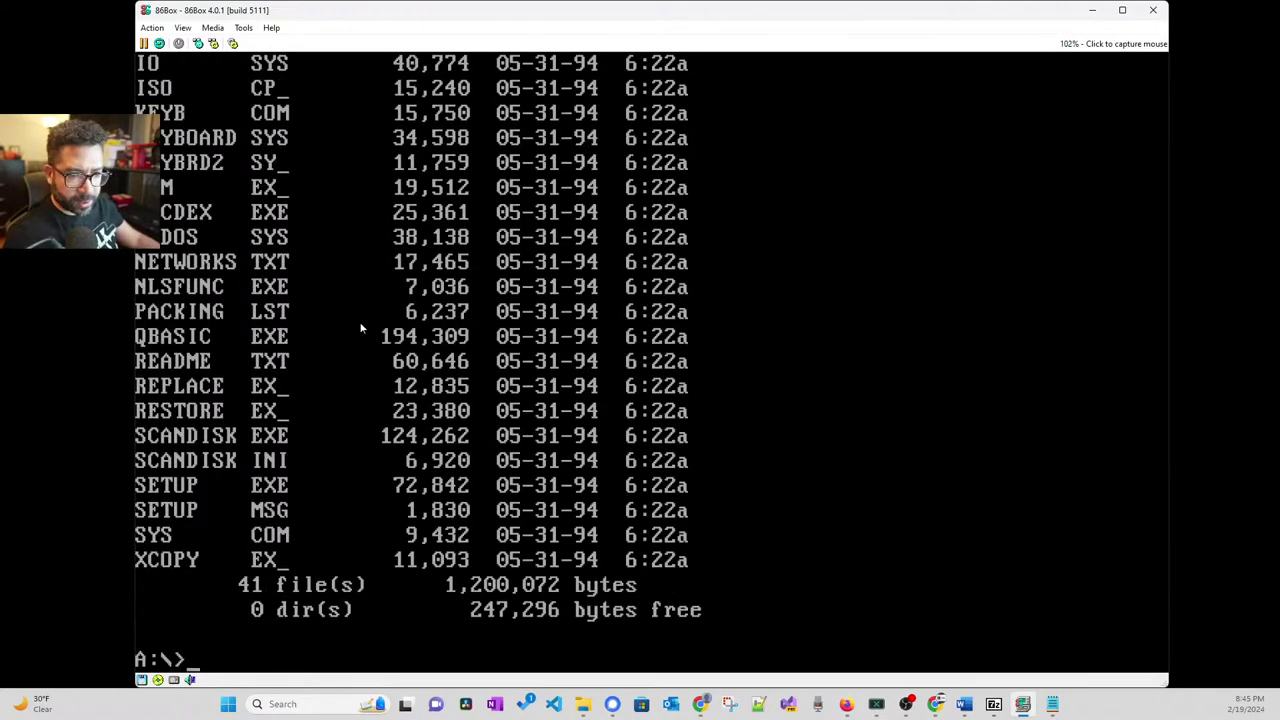
- Open the 86Box Settings dialog and close it without changes
click(212, 27)
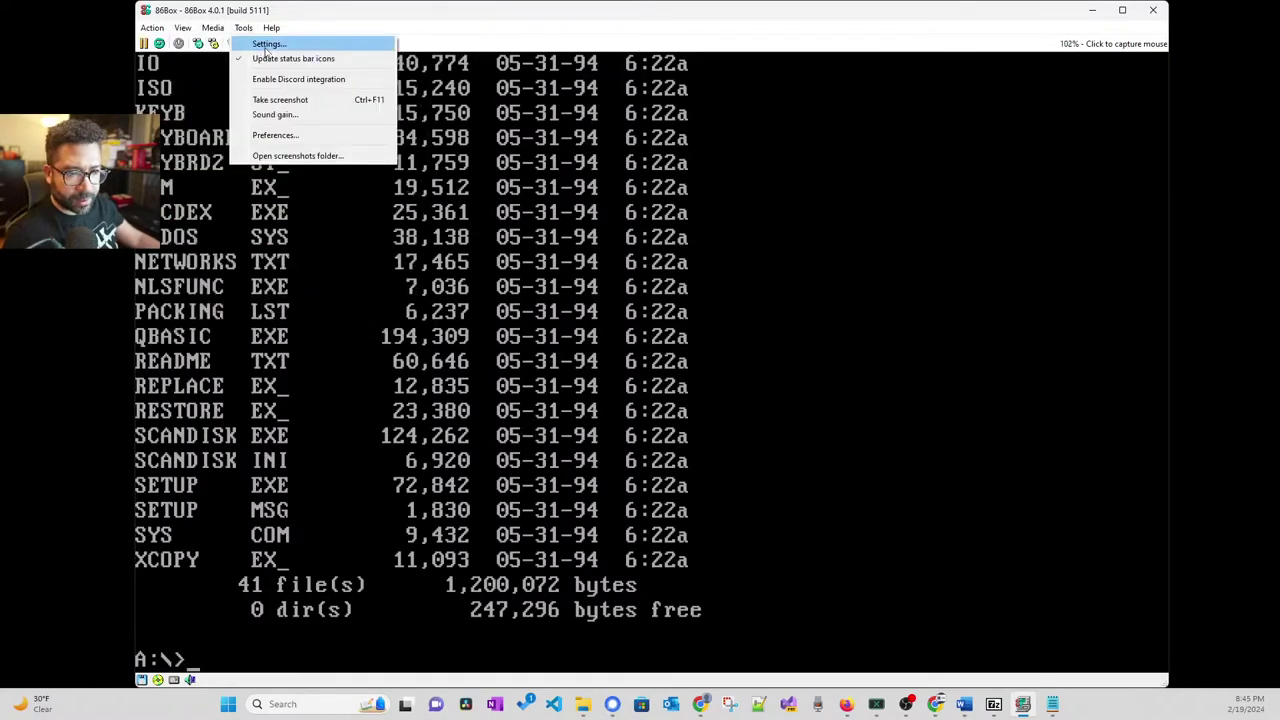
click(264, 45)
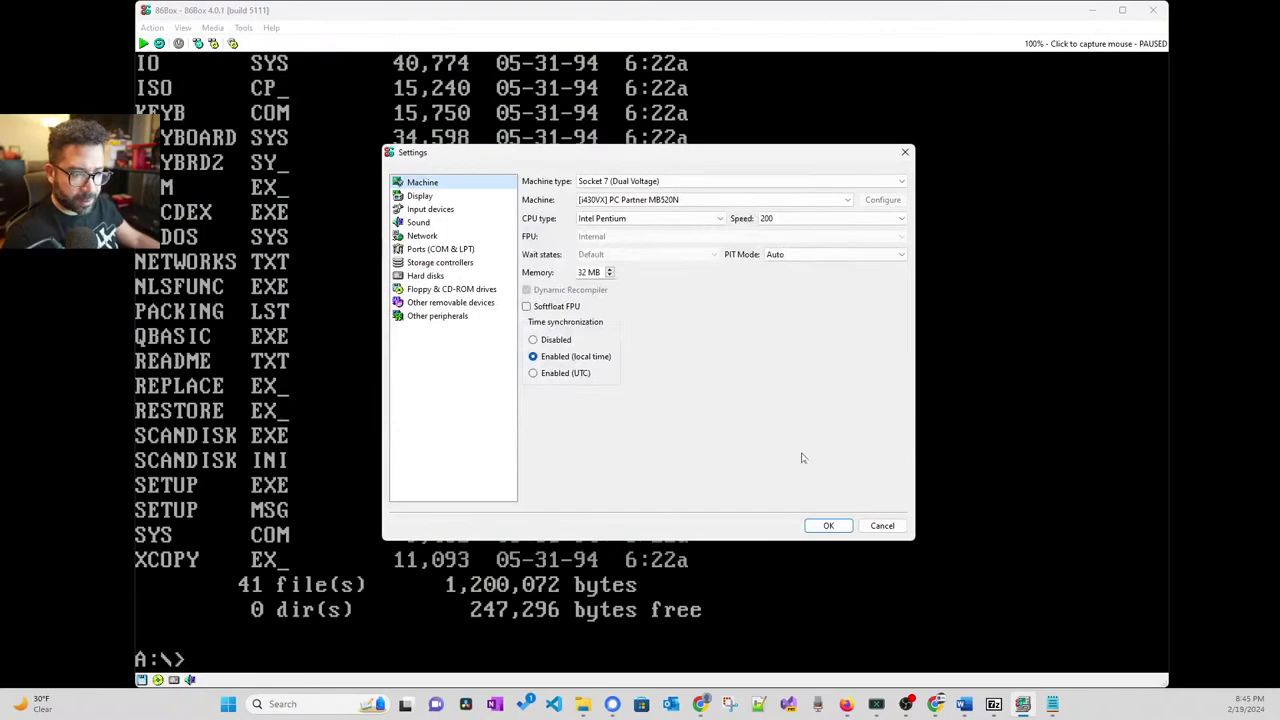
key(Escape)
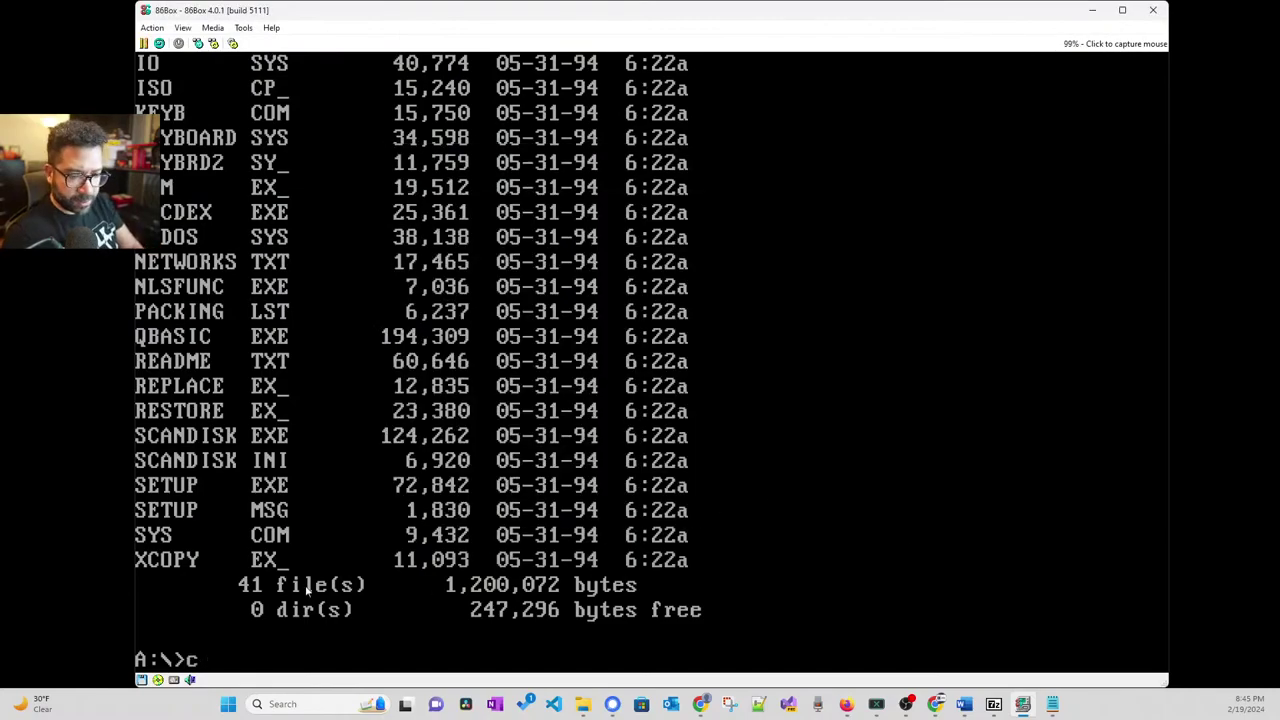
- Switch to CD drive D, list its root, and enter the WIN95 folder
text(d:)
key(Return)
text(dir)
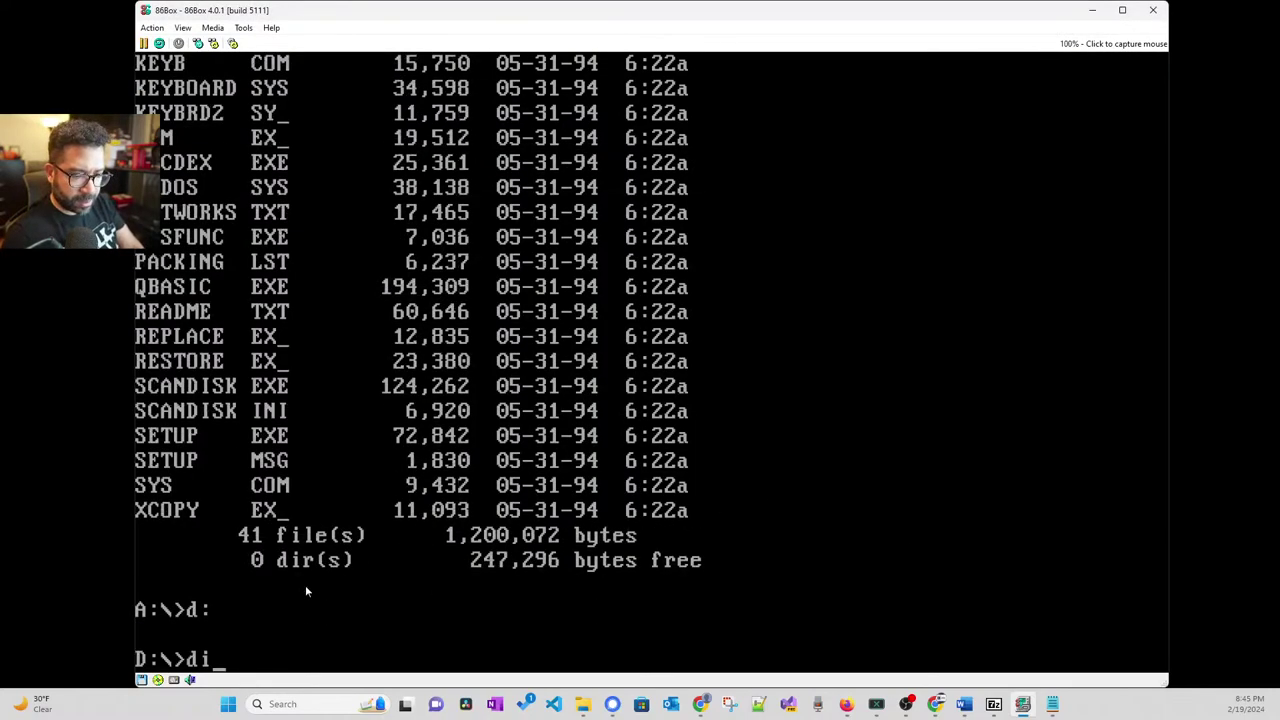
key(Return)
text(cd win9)
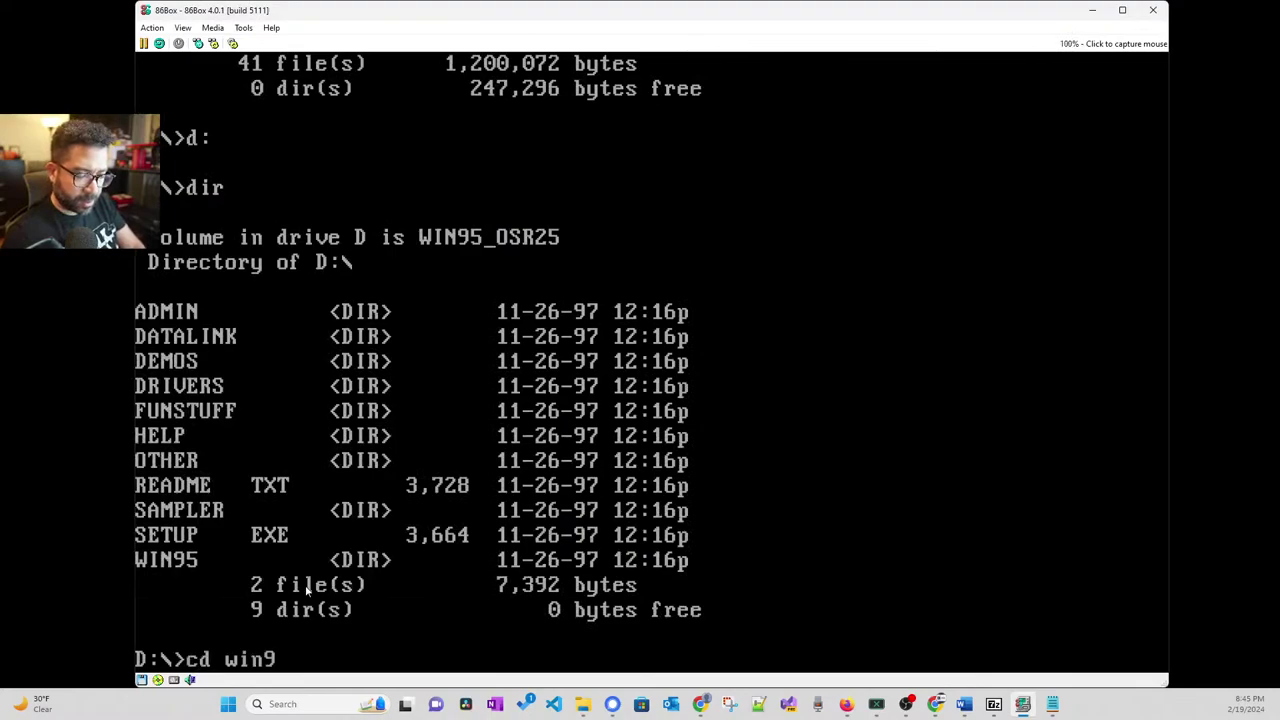
text(5)
key(Return)
- Page through the D:\WIN95 listing with dir/p, aborting and rerunning it once
text(dir/p[)
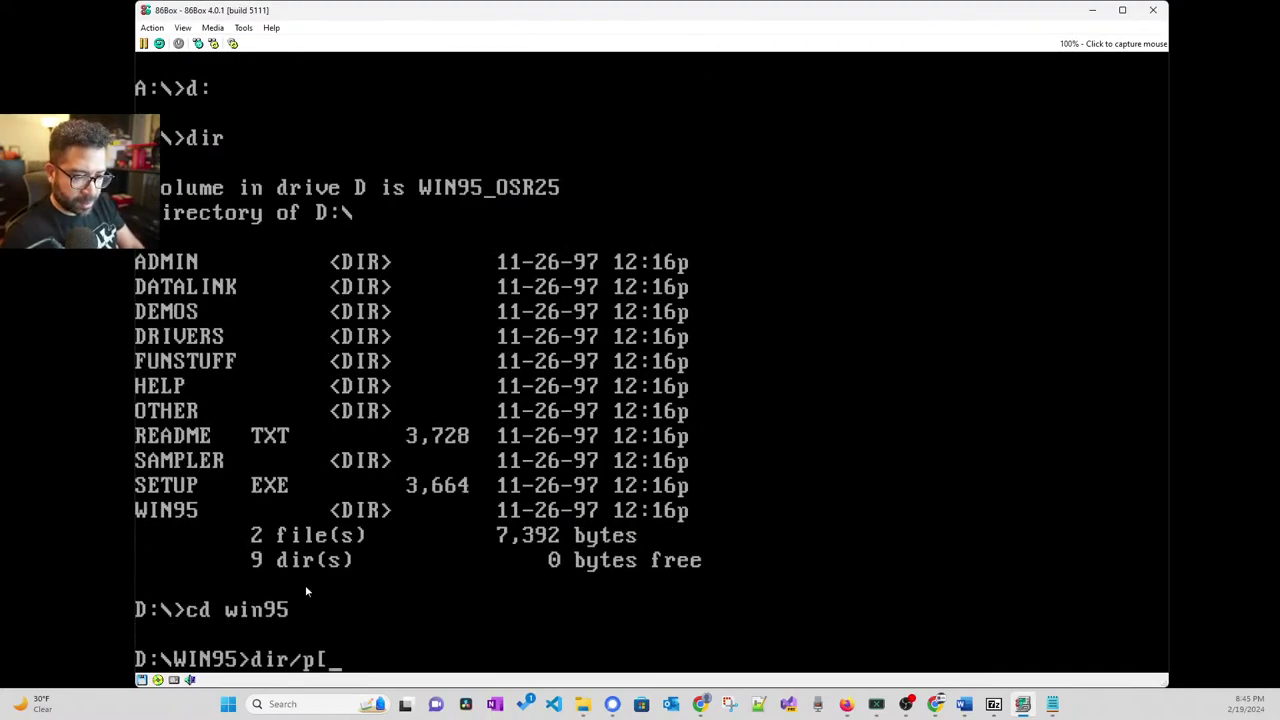
key(Return)
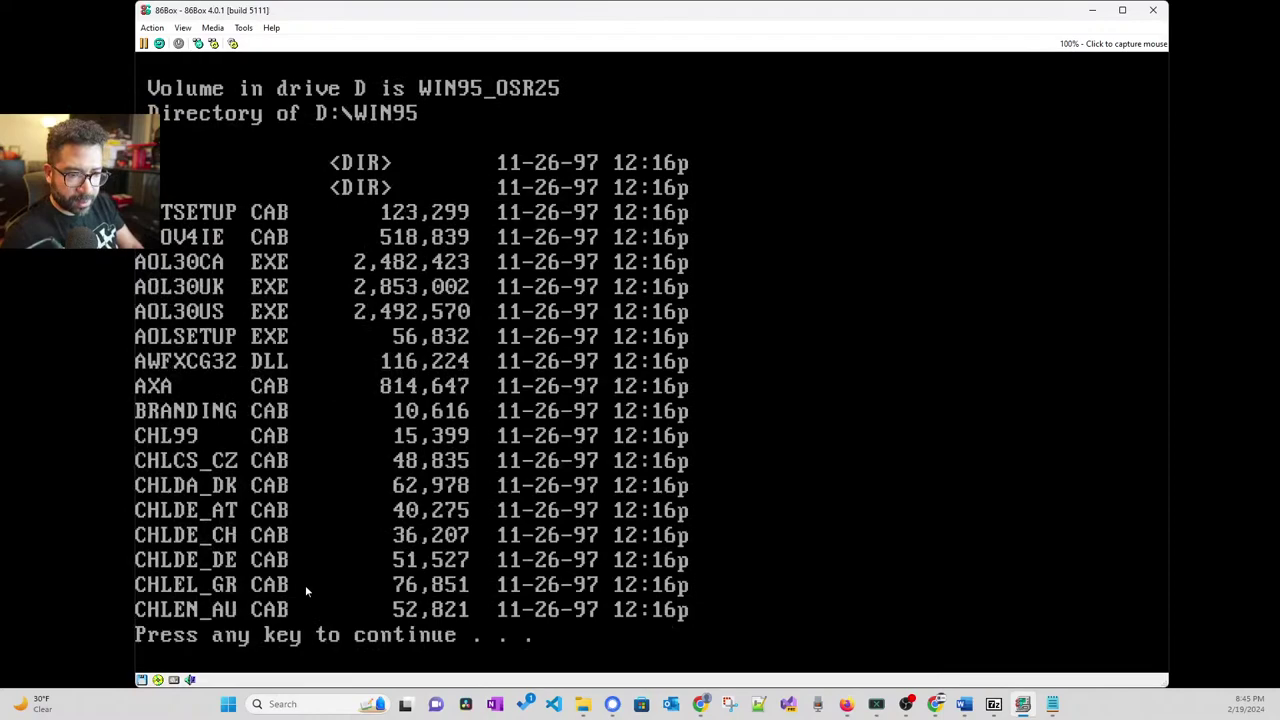
key(space)
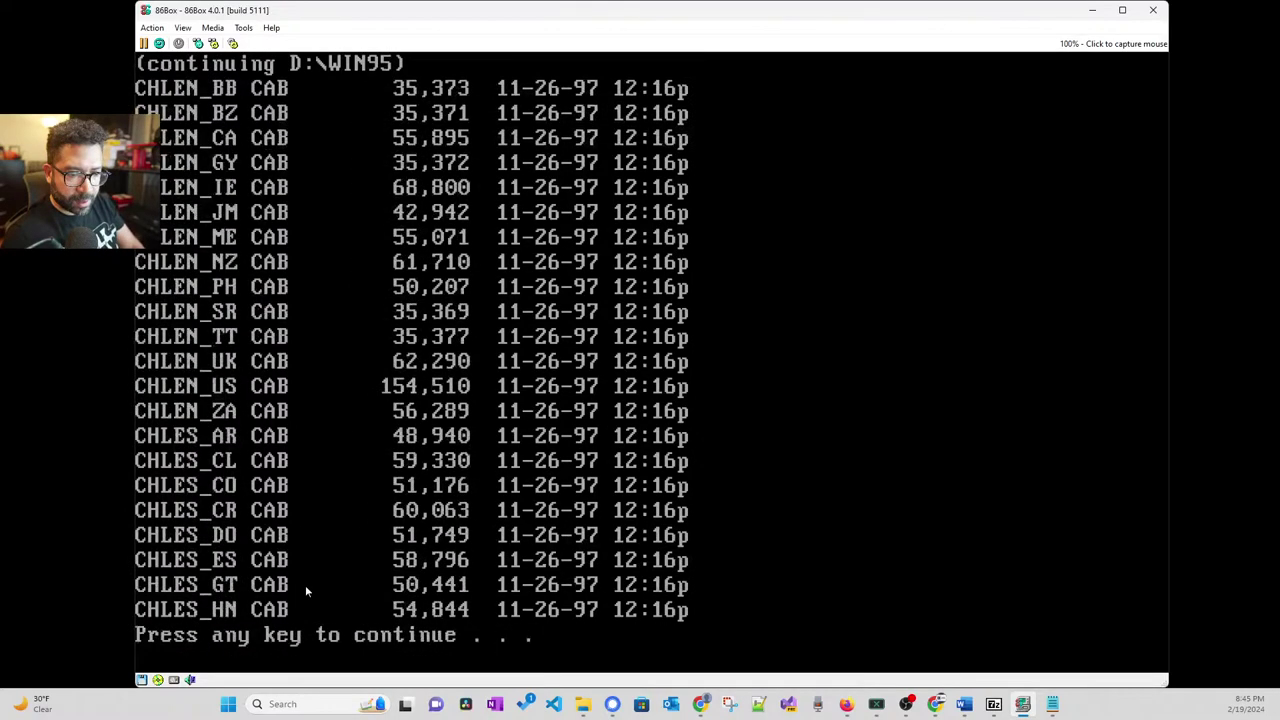
key(space)
key(space)
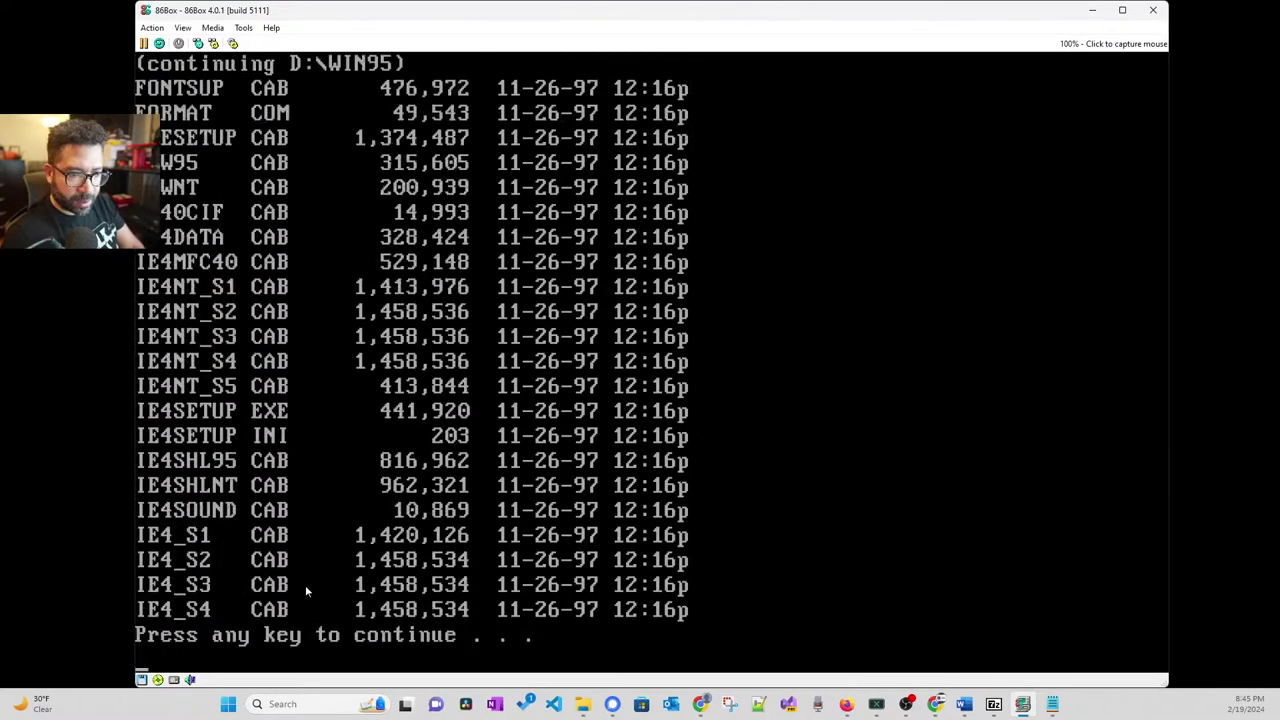
key(ctrl+c)
text(dir/p[)
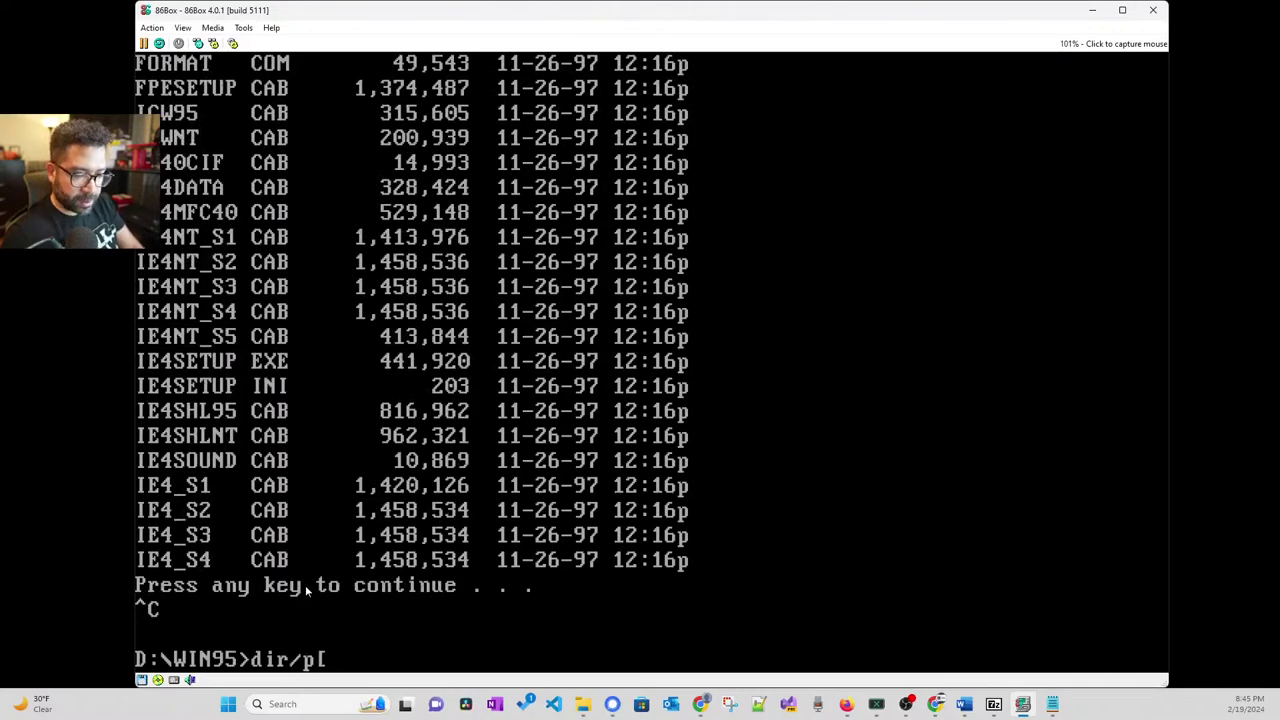
key(Return)
key(space)
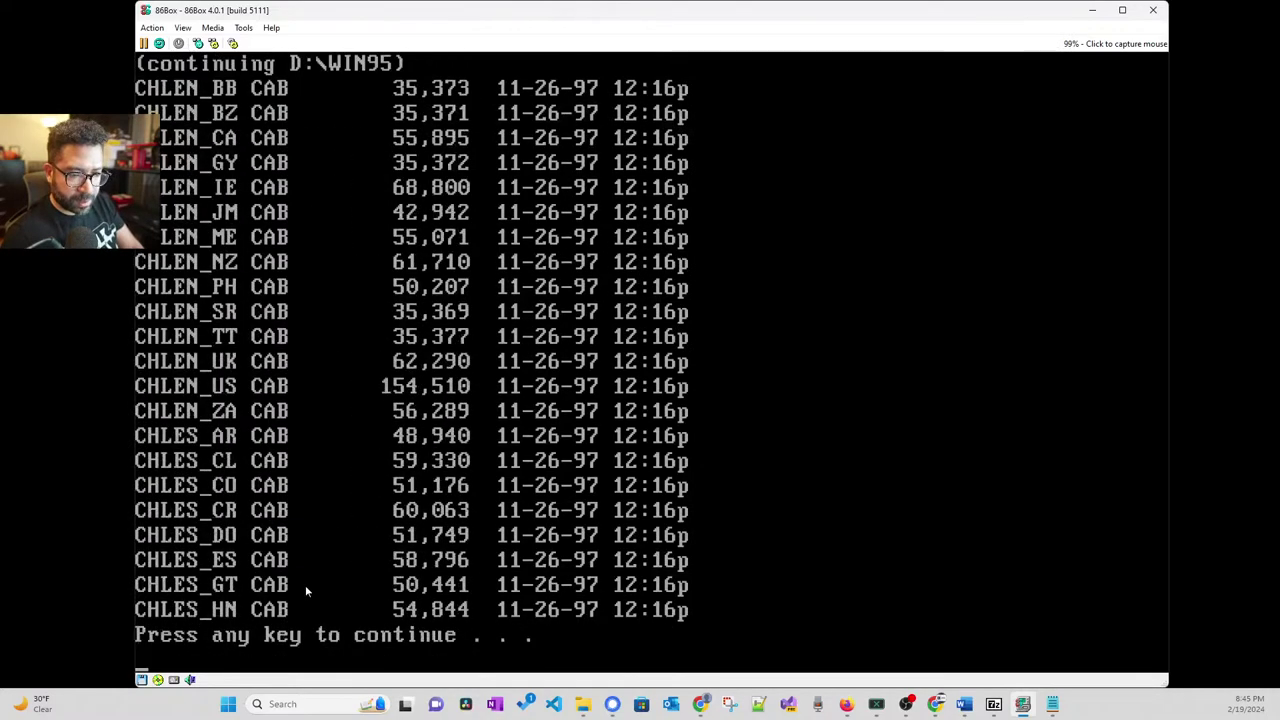
key(space)
key(space)
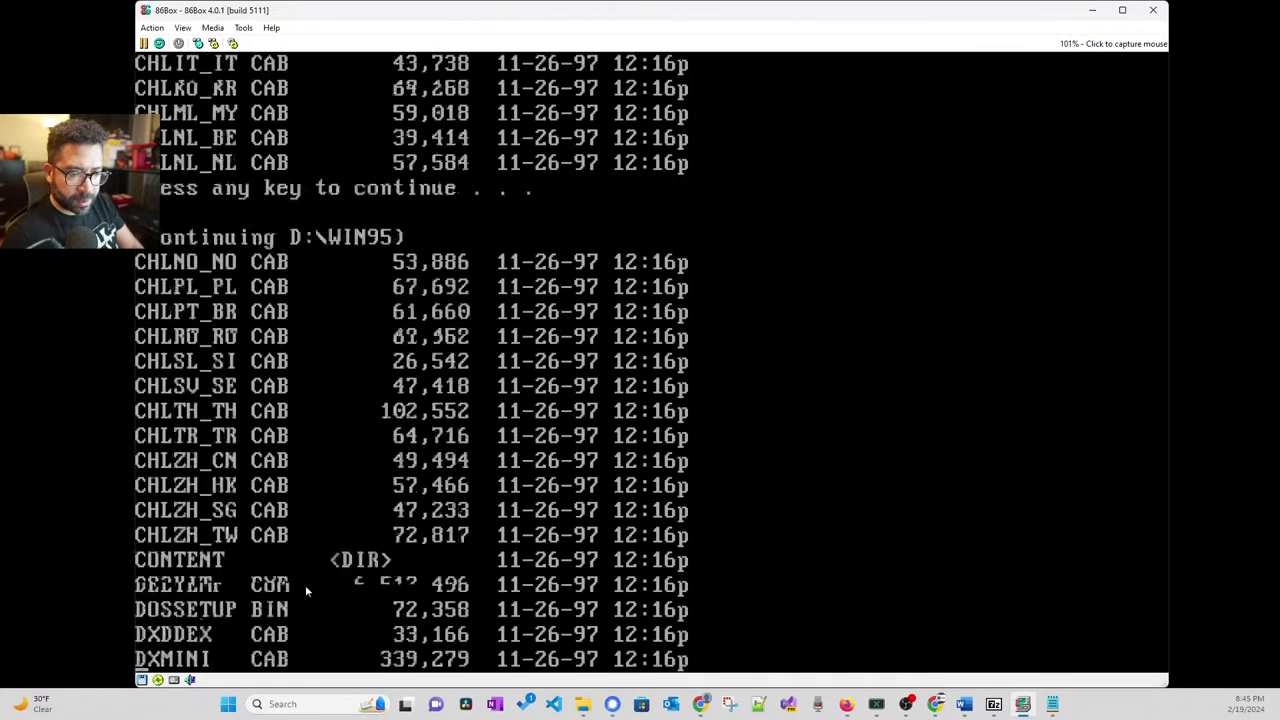
key(space)
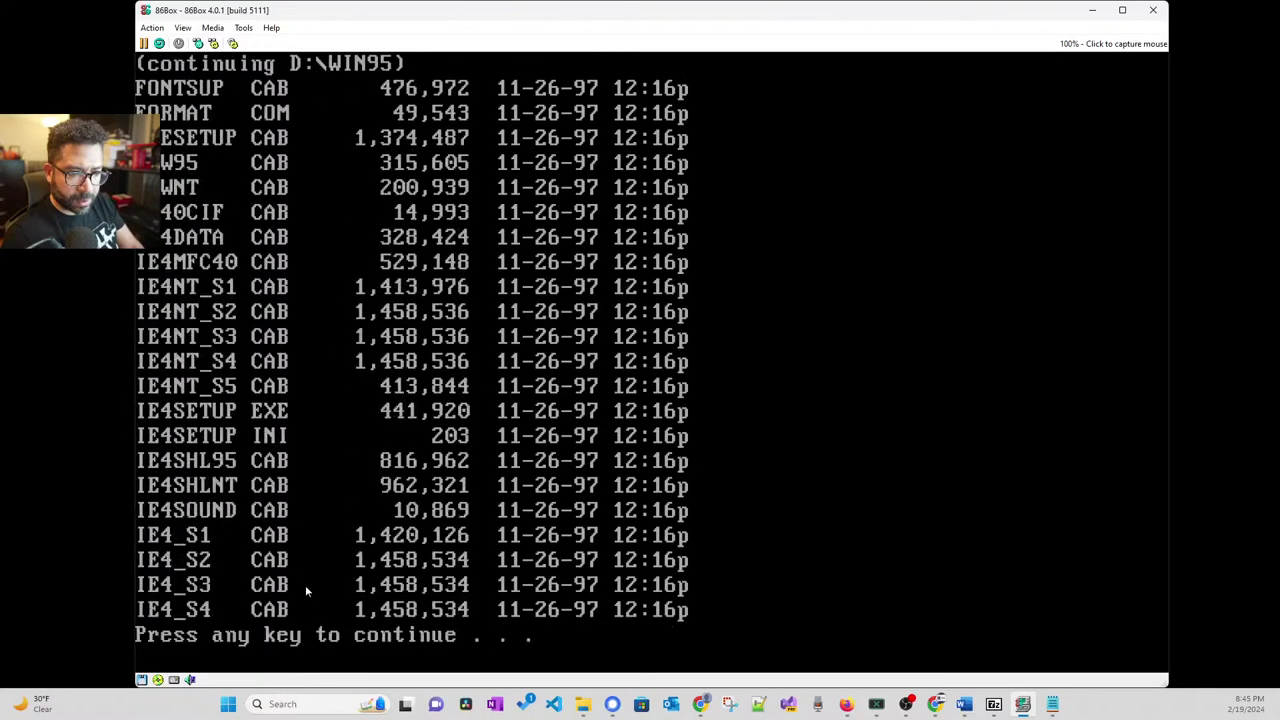
key(space)
key(space)
key(space)
key(space)
key(space)
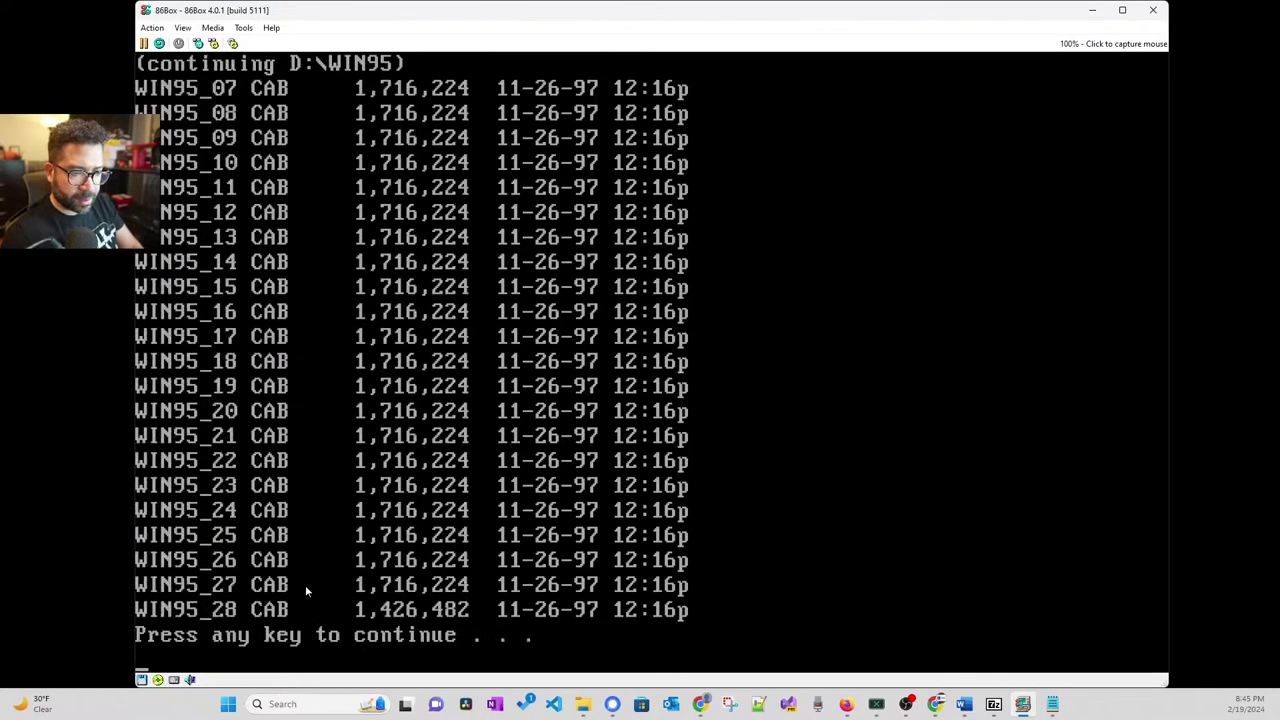
key(space)
key(space)
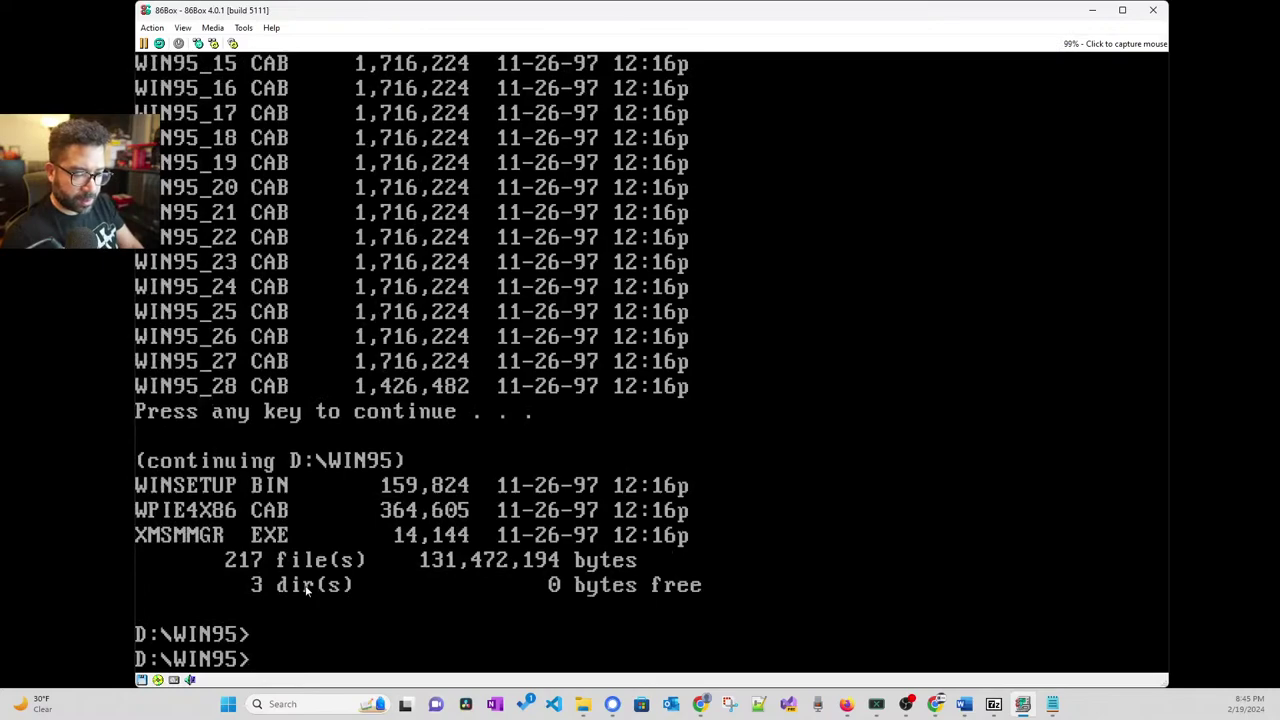
- Type the command copy *.* c:\win95 at the prompt without running it
text(cop)
key(BackSpace)
key(BackSpace)
key(BackSpace)
text(co)
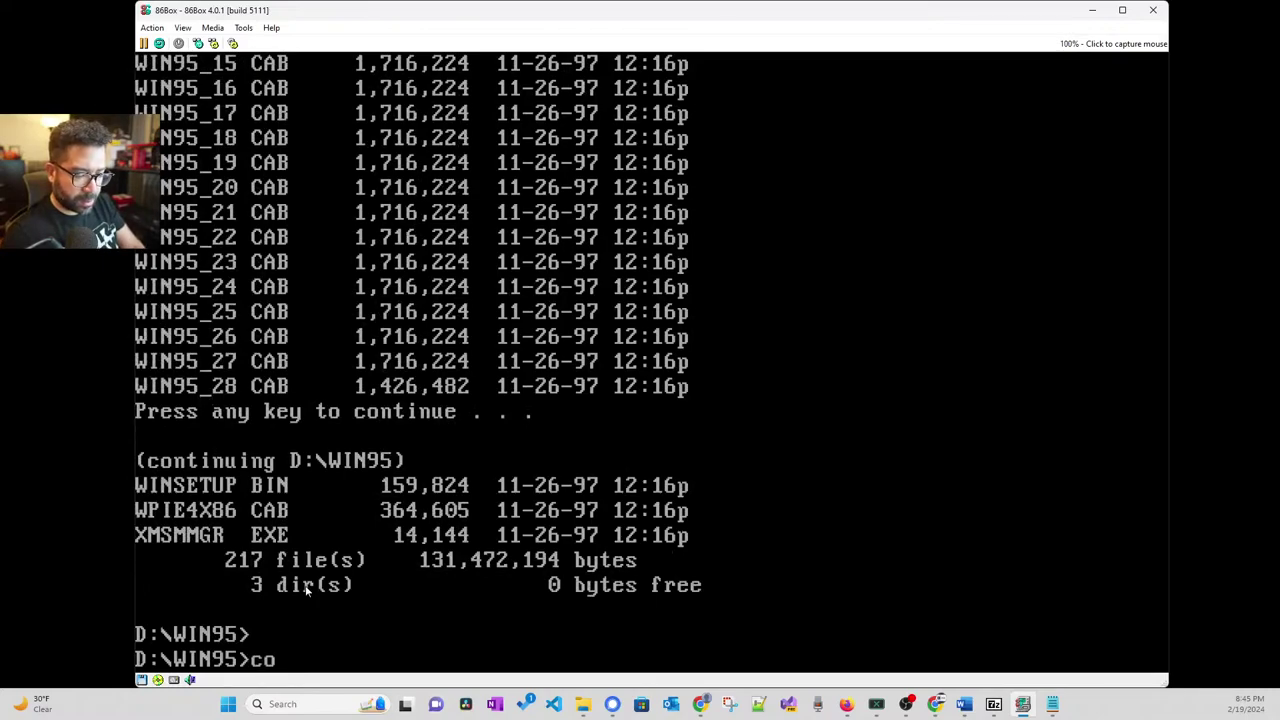
text(py *.)
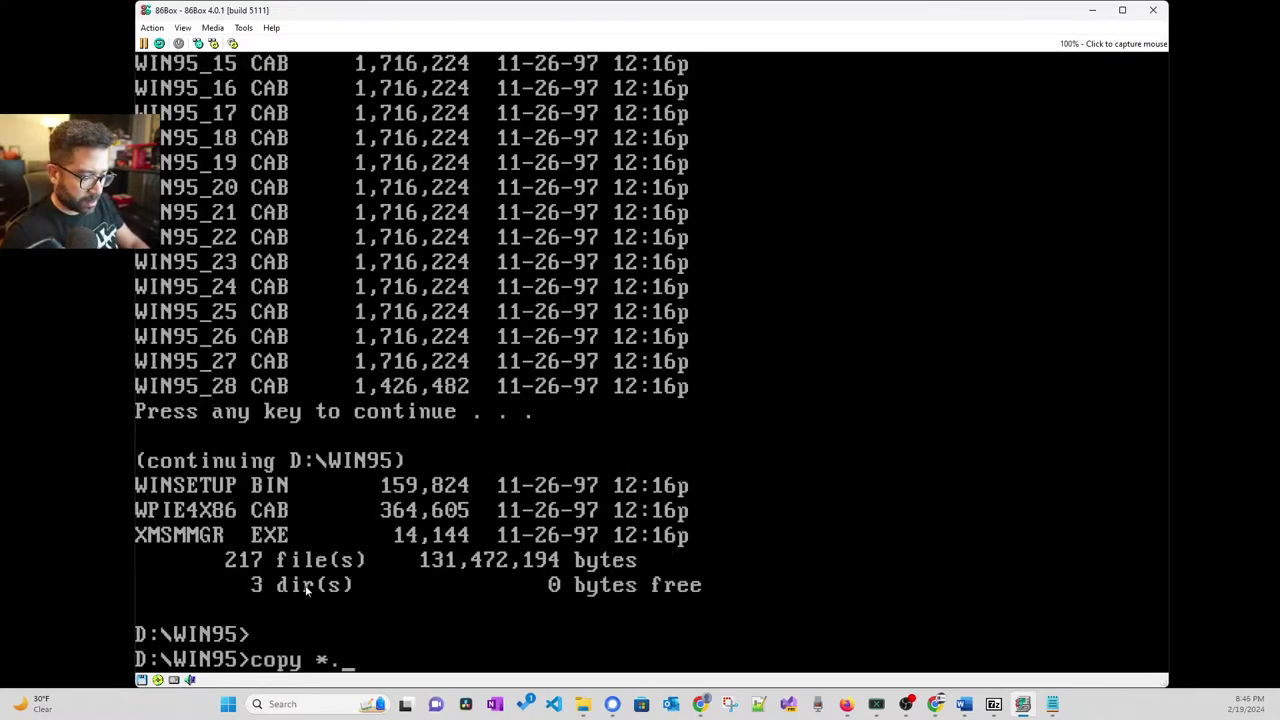
text(* c:\win)
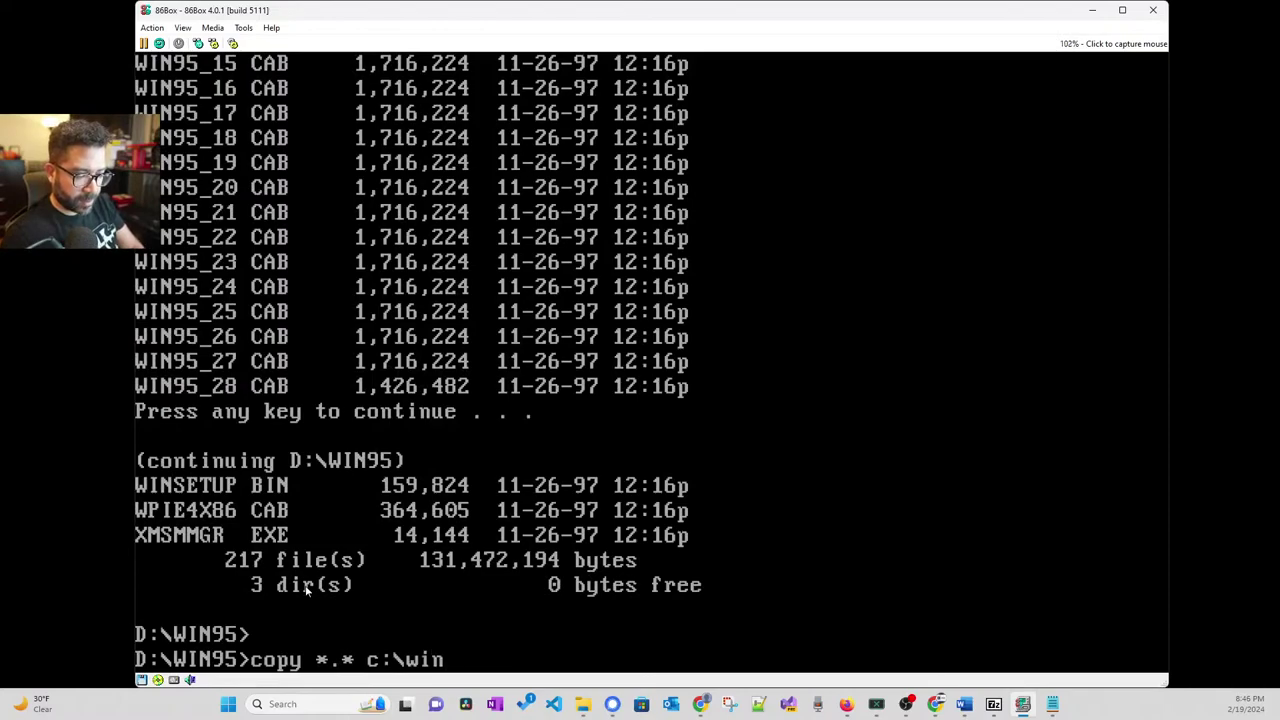
text(95)
- Run the copy so all 217 files reach C:\WIN95, then release the mouse from the emulator
key(Return)
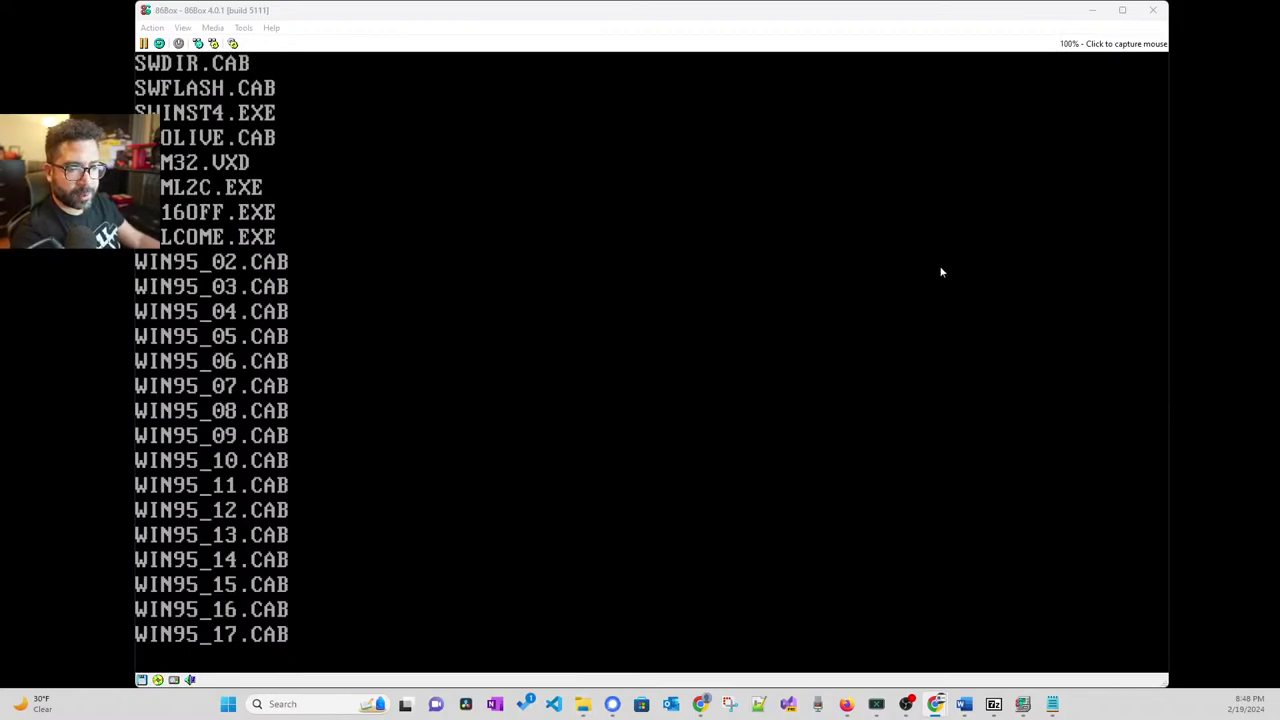
click(730, 348)
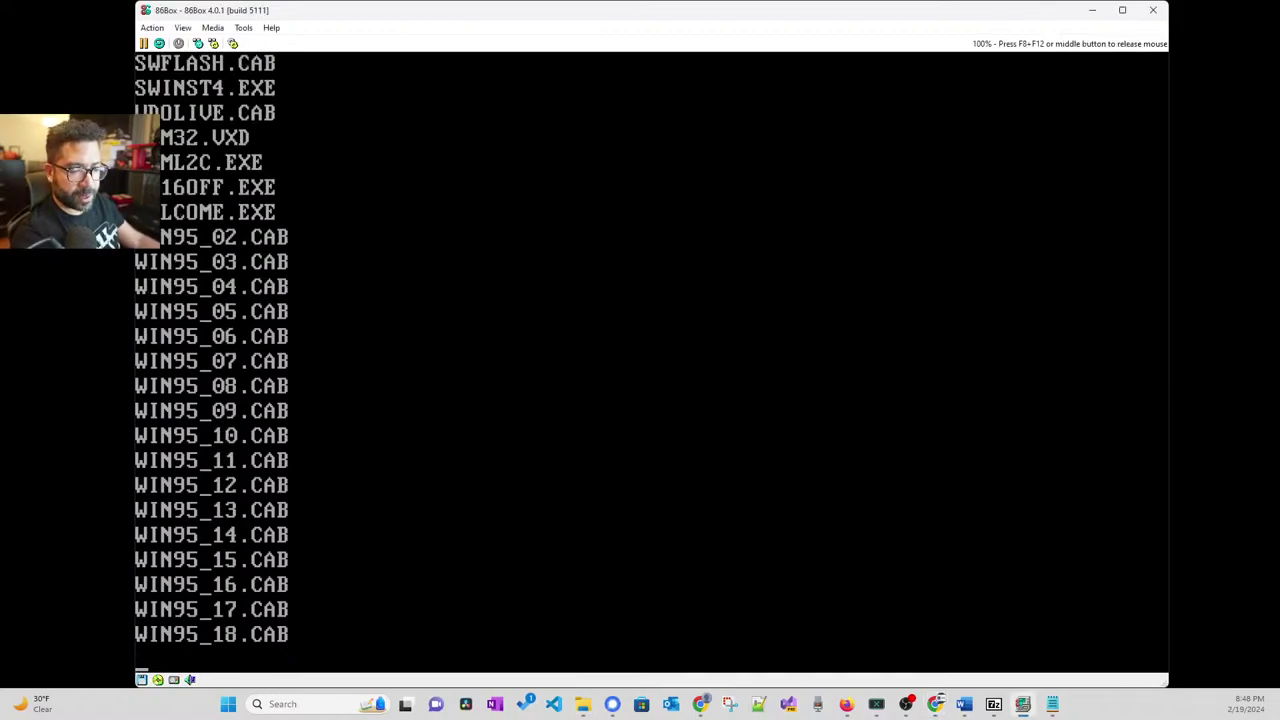
key(F8+F12)
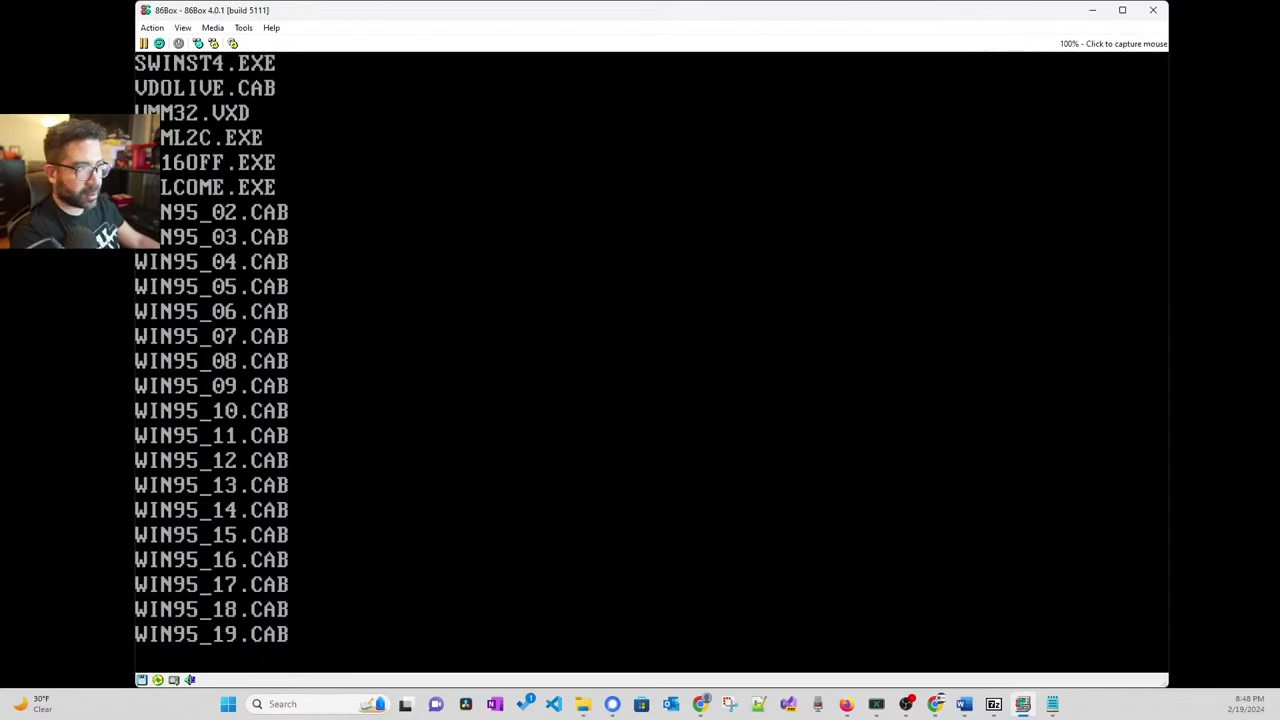
key(alt+Tab)
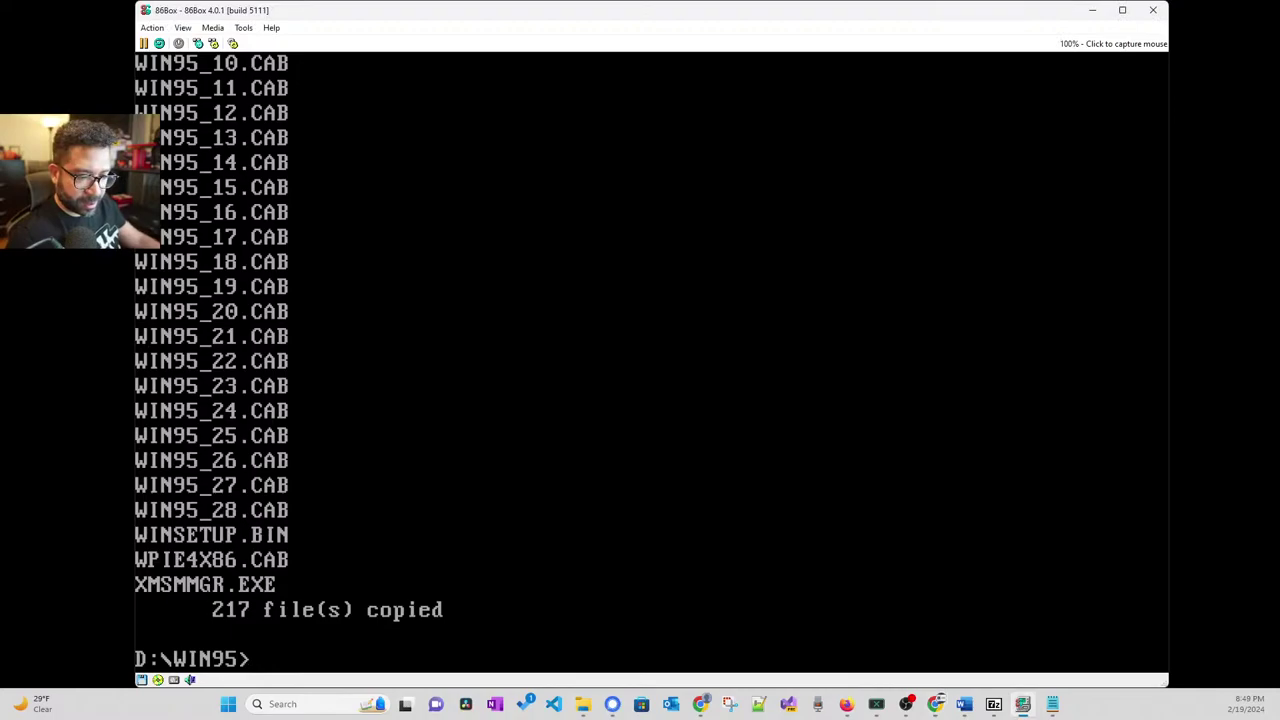
- Enter the CD's CONTENT folder, list it, and return to D:\WIN95
click(811, 406)
text(dir/)
key(BackSpace)
key(BackSpace)
key(BackSpace)
key(BackSpace)
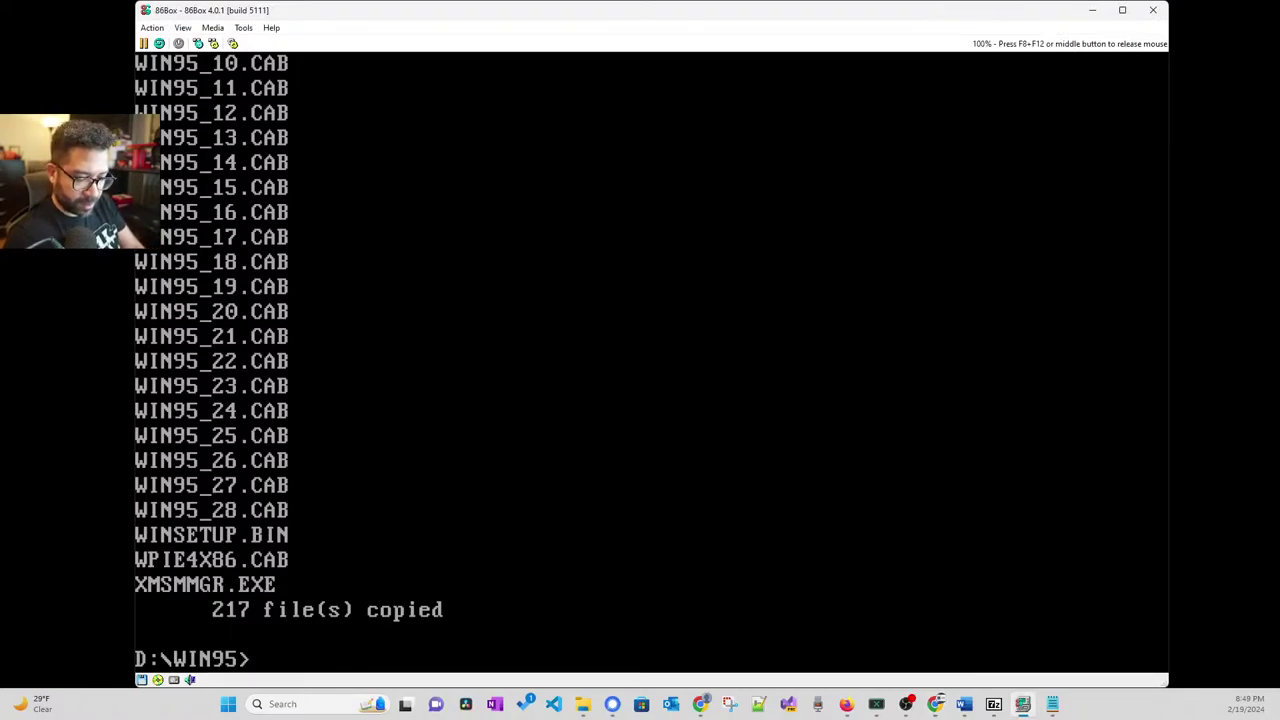
text(cd content)
key(Return)
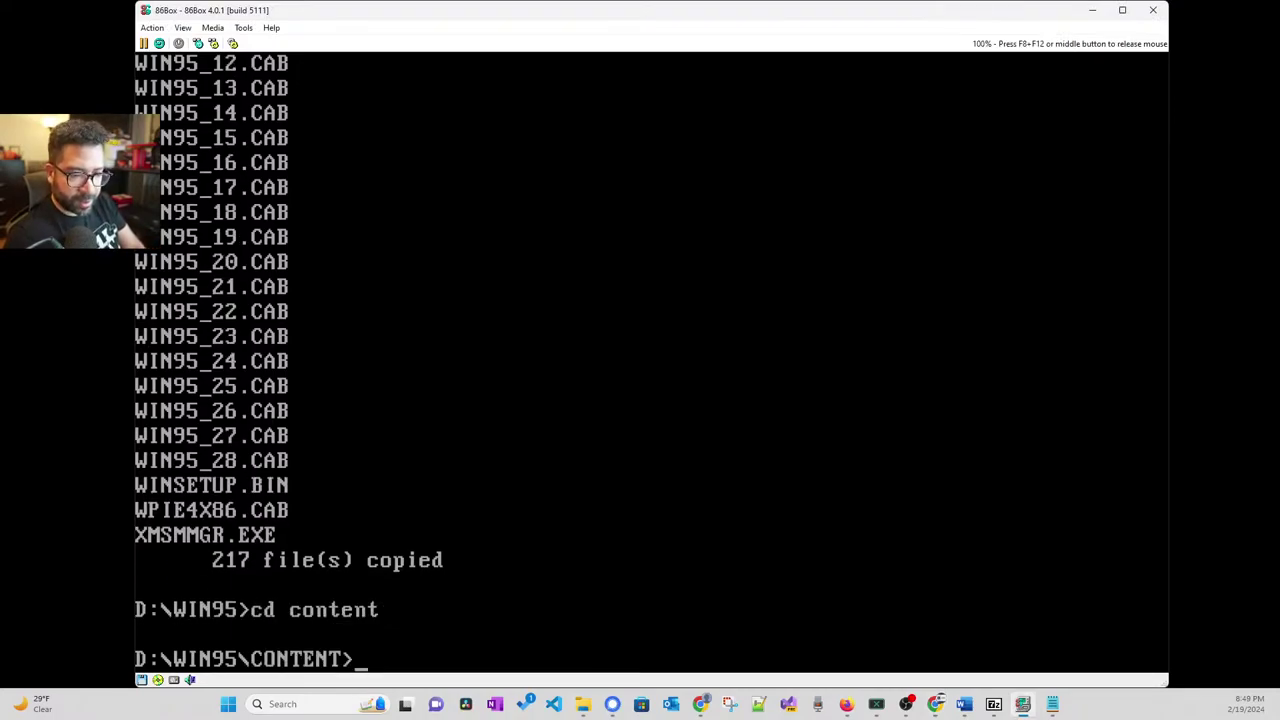
text(dir)
key(Return)
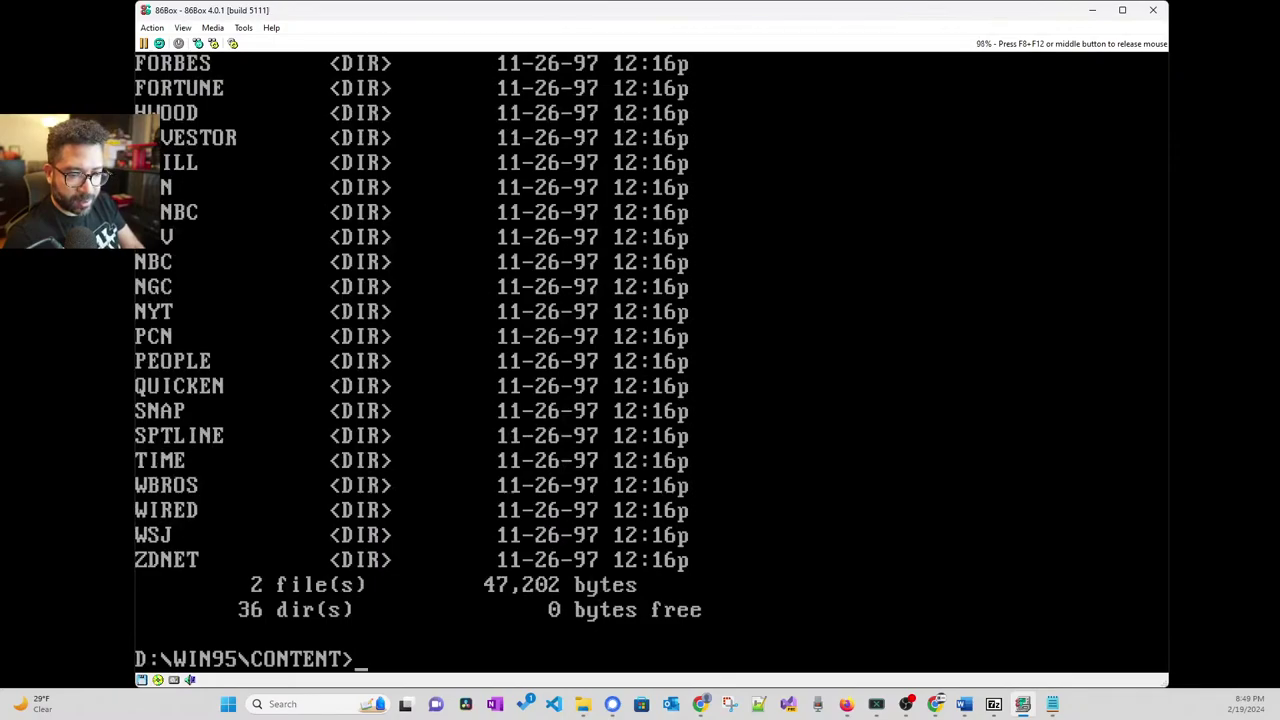
text(cd ..)
key(Return)
- Page through the D:\WIN95 listing with dir/p to the final page
text(dir/p)
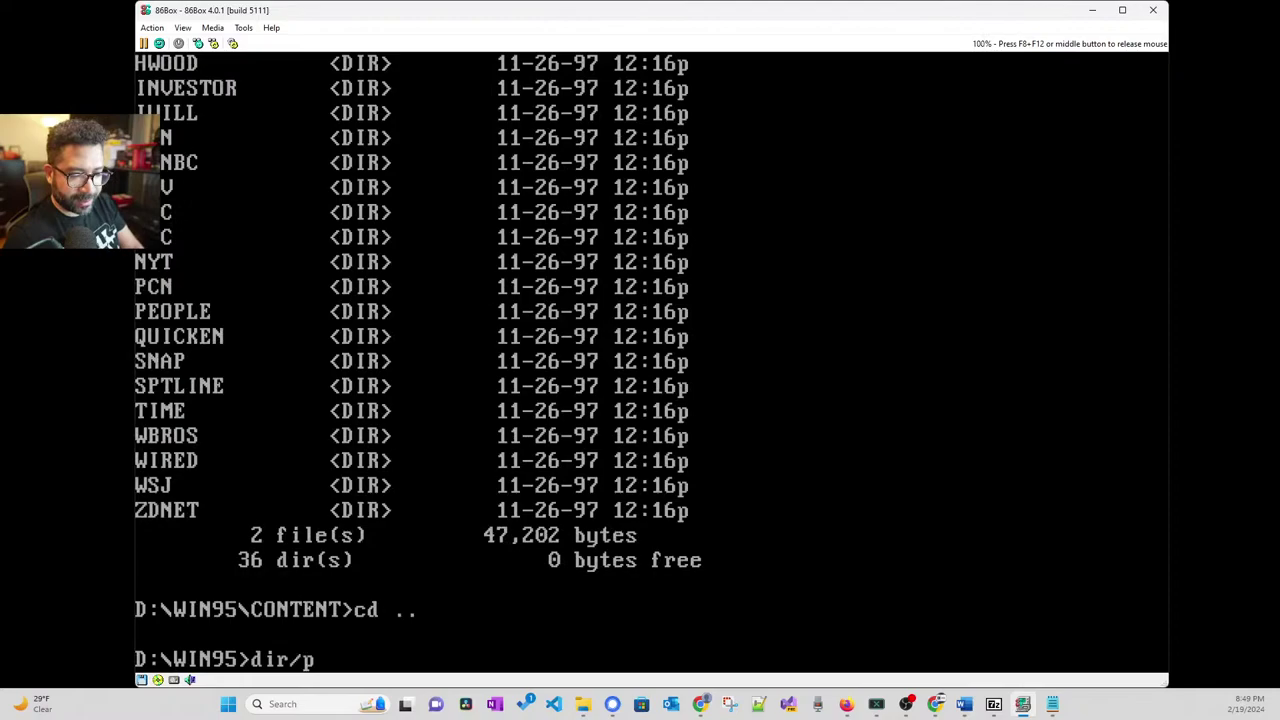
key(Return)
key(space)
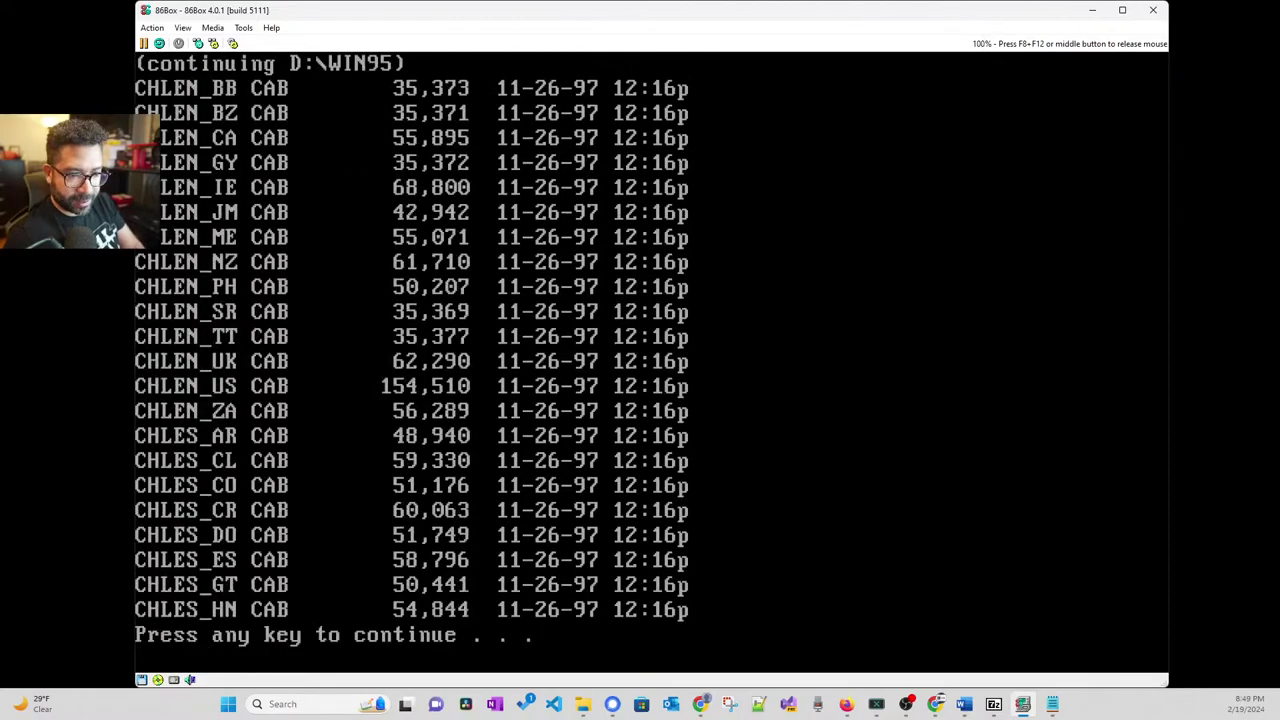
key(space)
key(space)
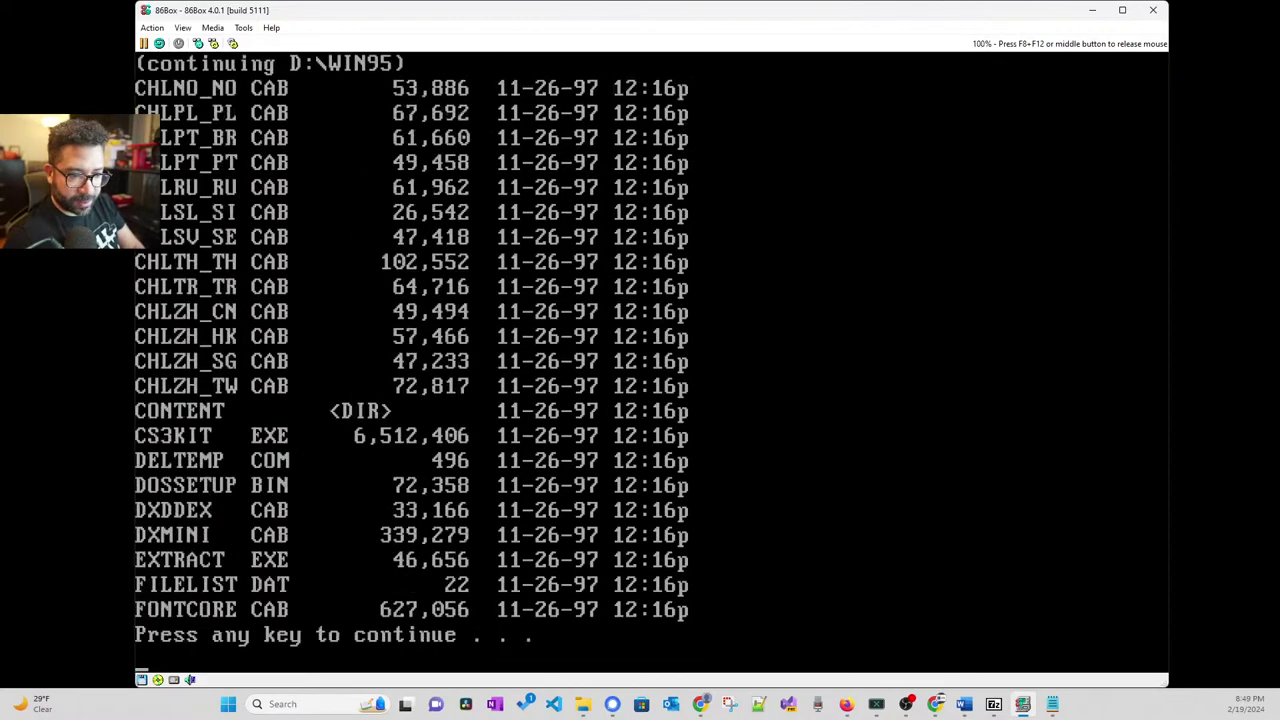
key(space)
key(space)
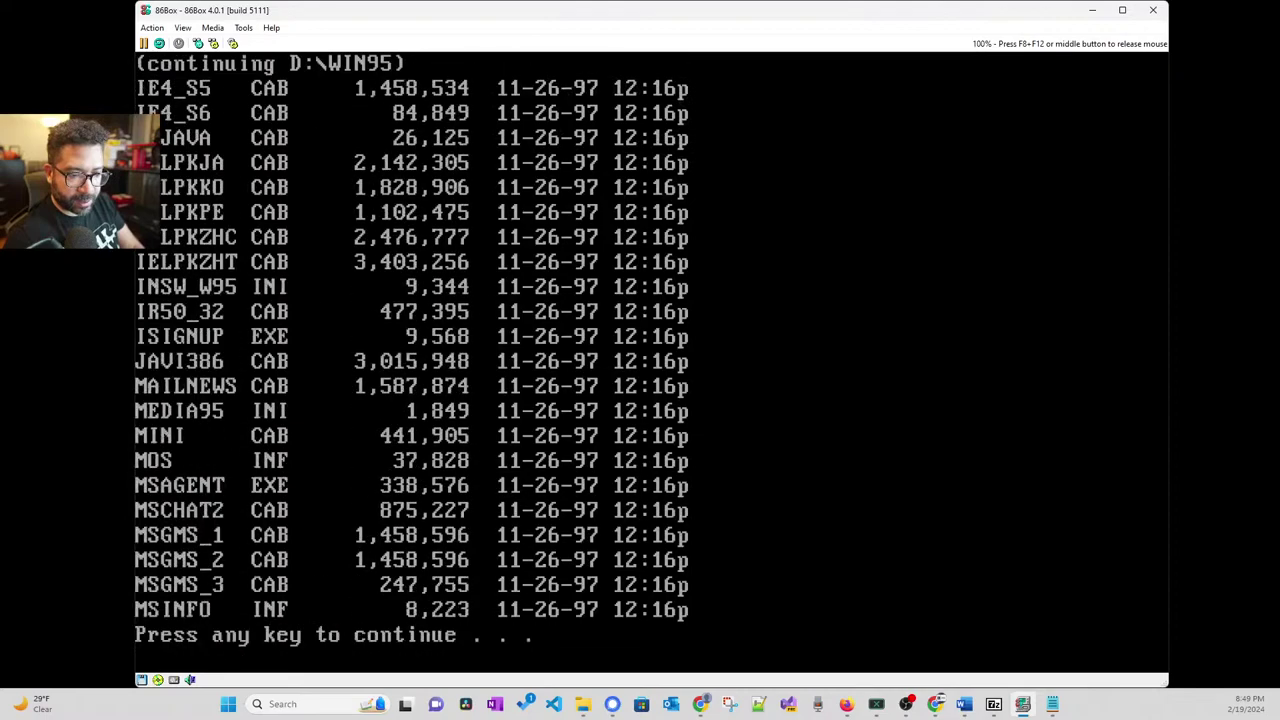
key(space)
key(space)
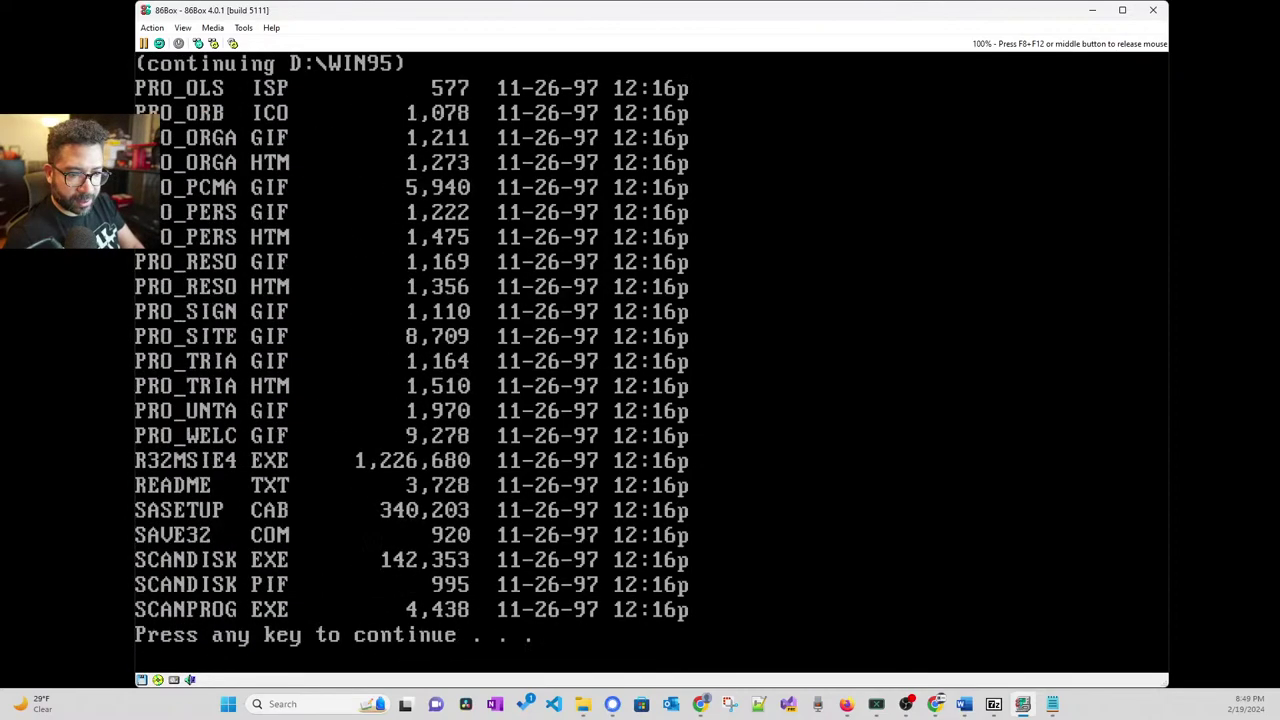
key(space)
key(space)
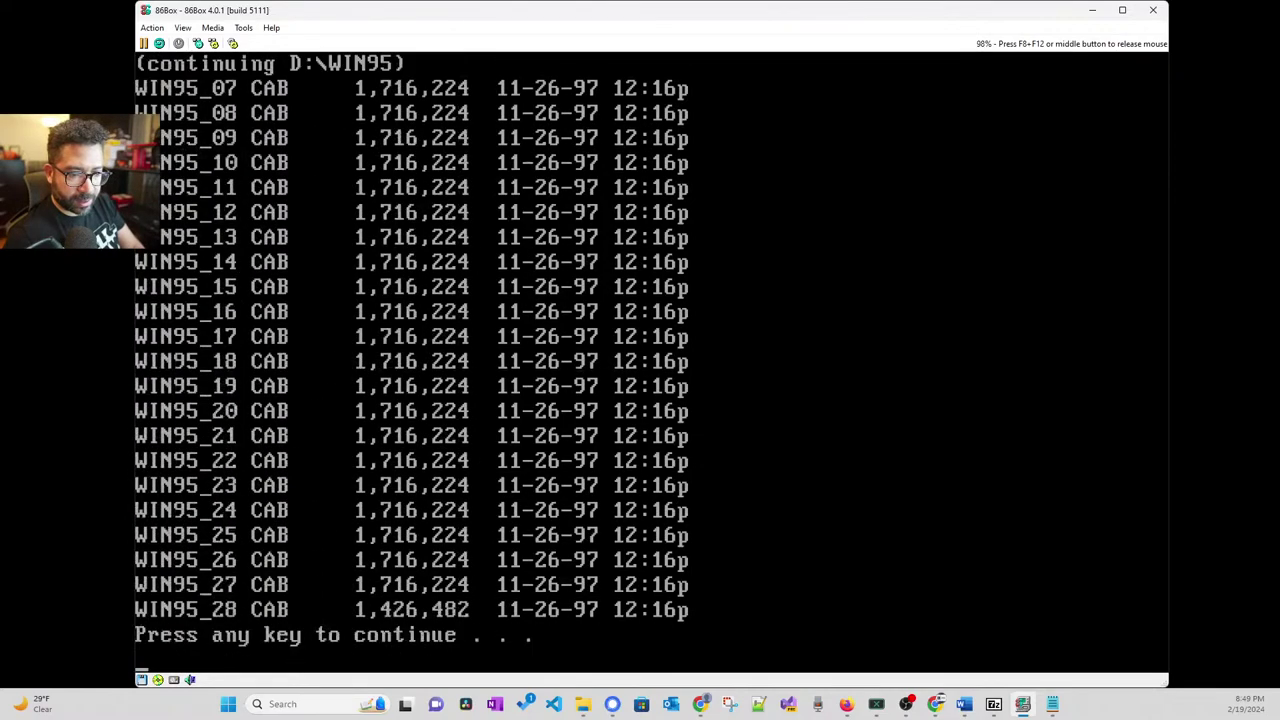
key(space)
- List the CONTENT folder again, enter and list its ZDNET subfolder, then go back up
text(c)
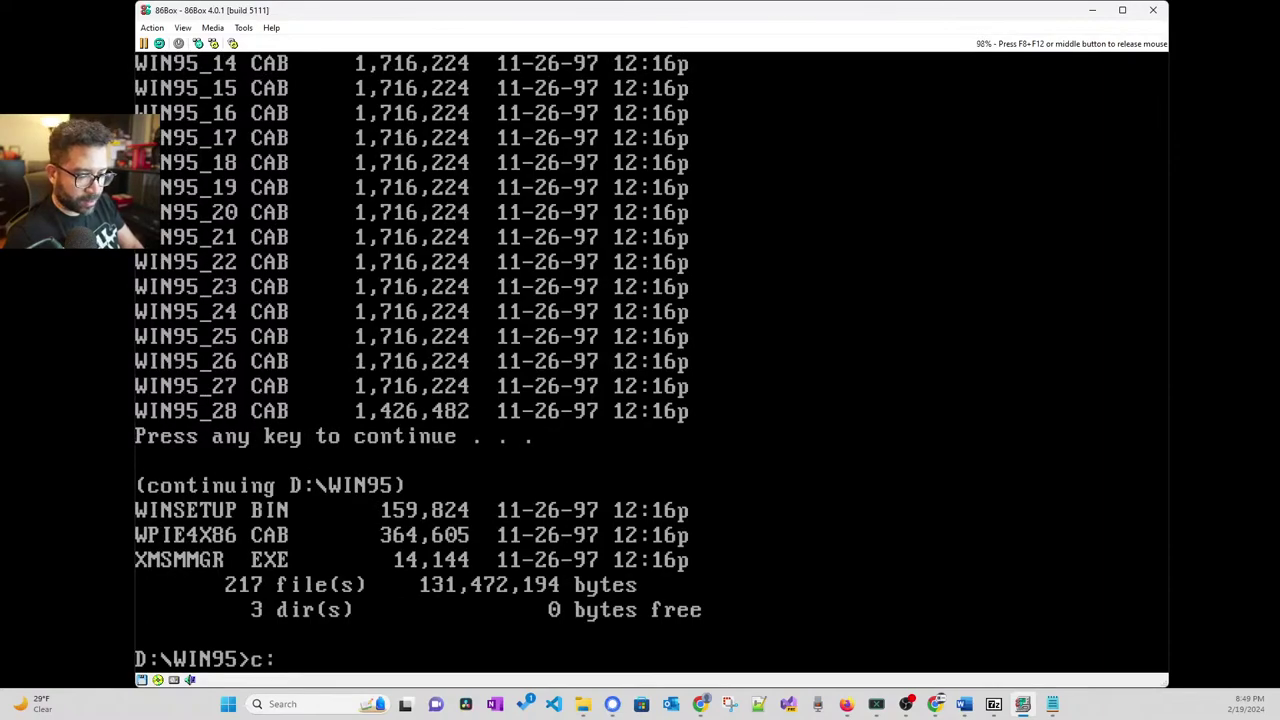
key(BackSpace)
text(cd content)
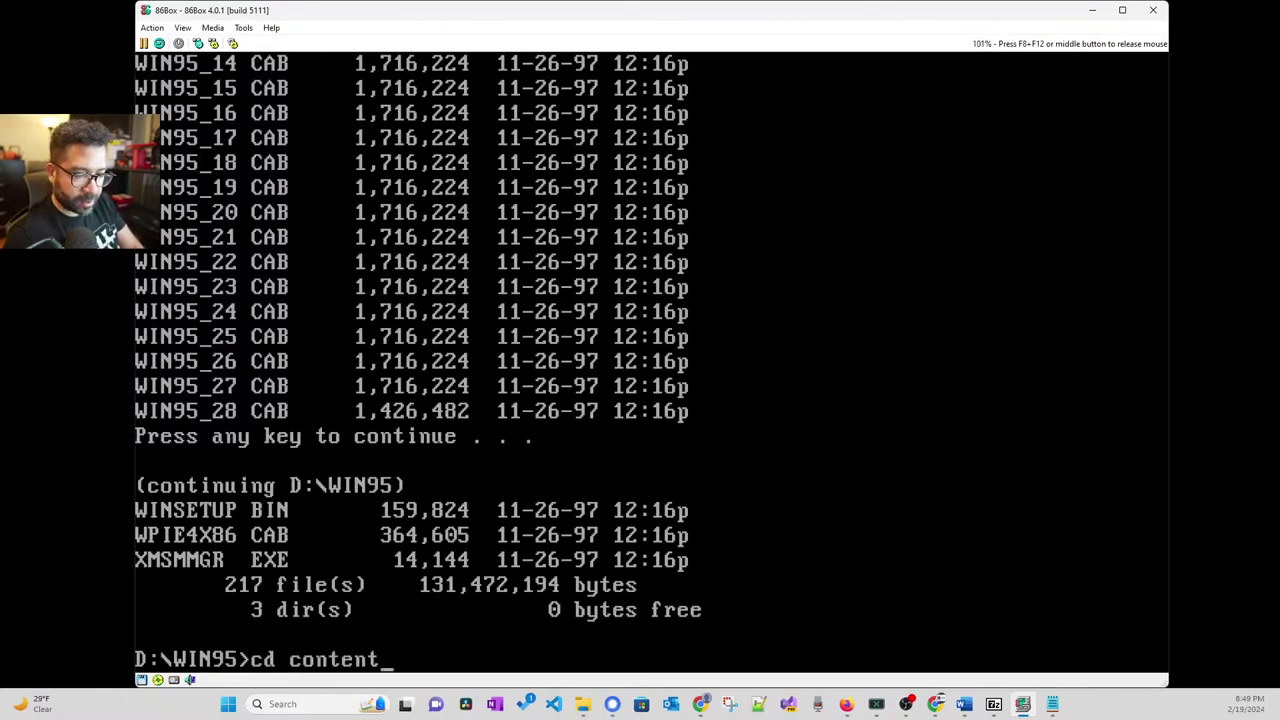
key(Return)
text(dir)
key(Return)
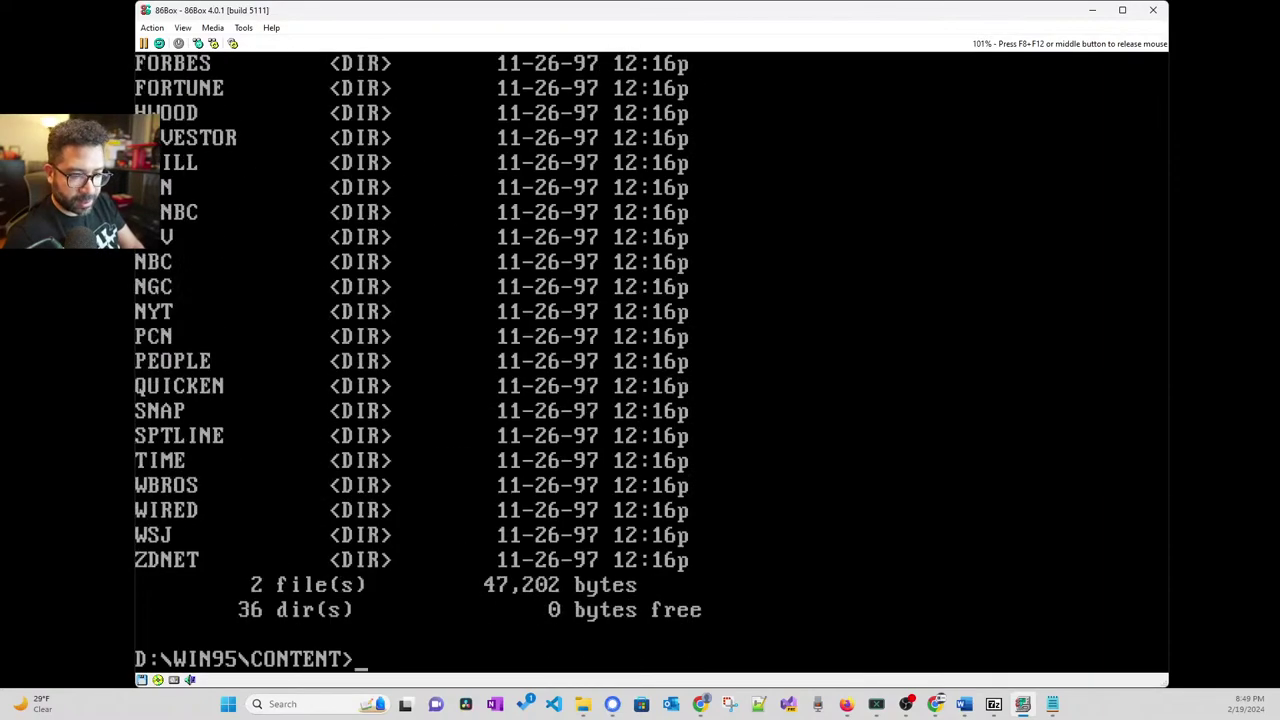
text(c)
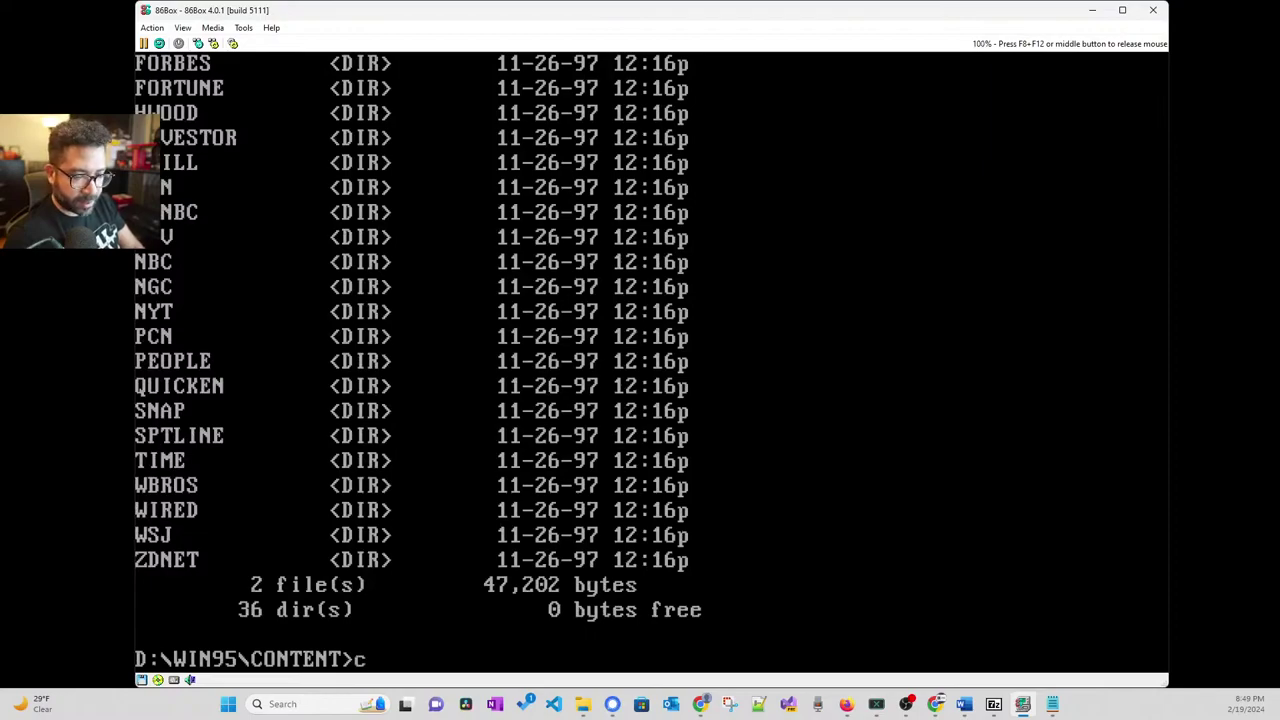
key(BackSpace)
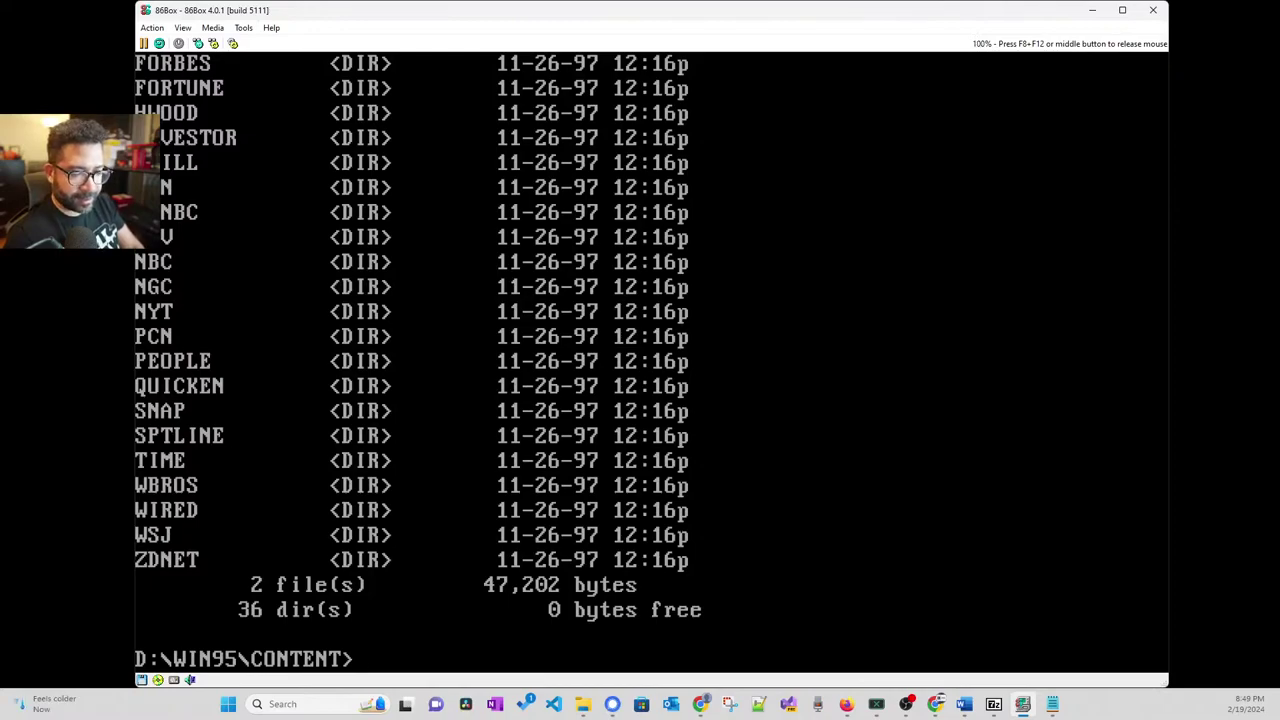
text(cd zdnet)
key(Return)
text(dir)
key(Return)
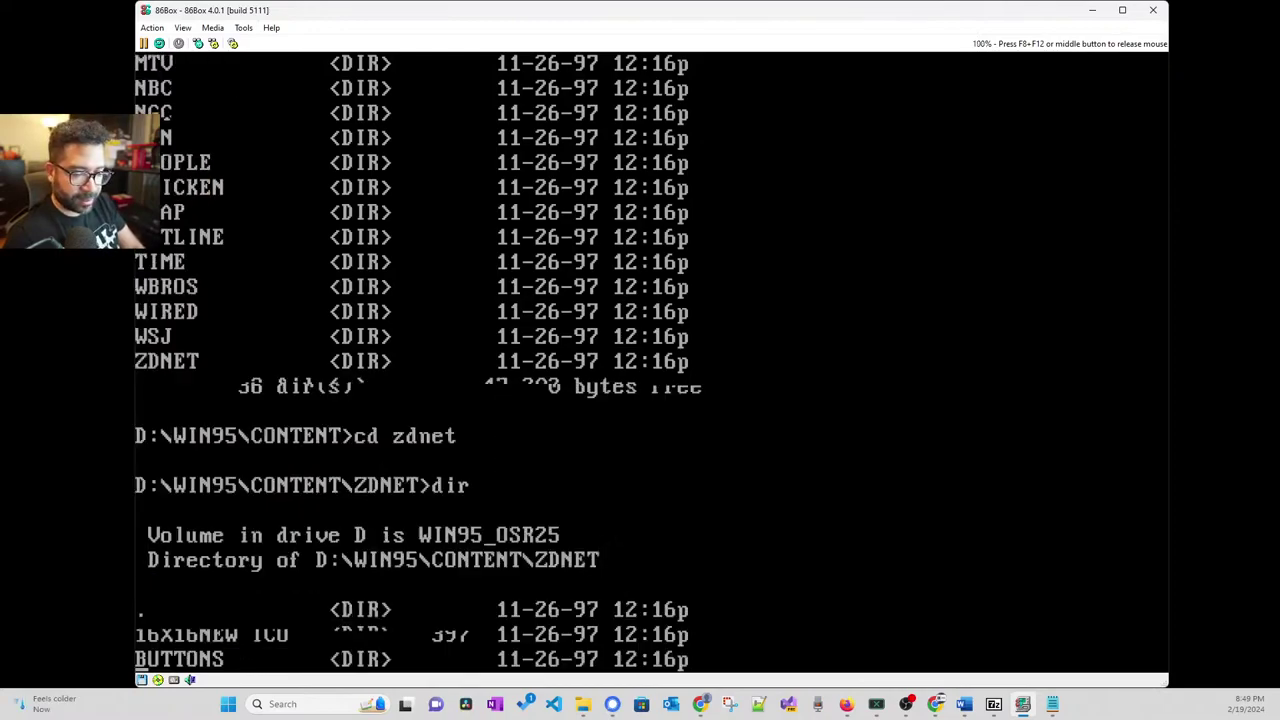
text(cd ..)
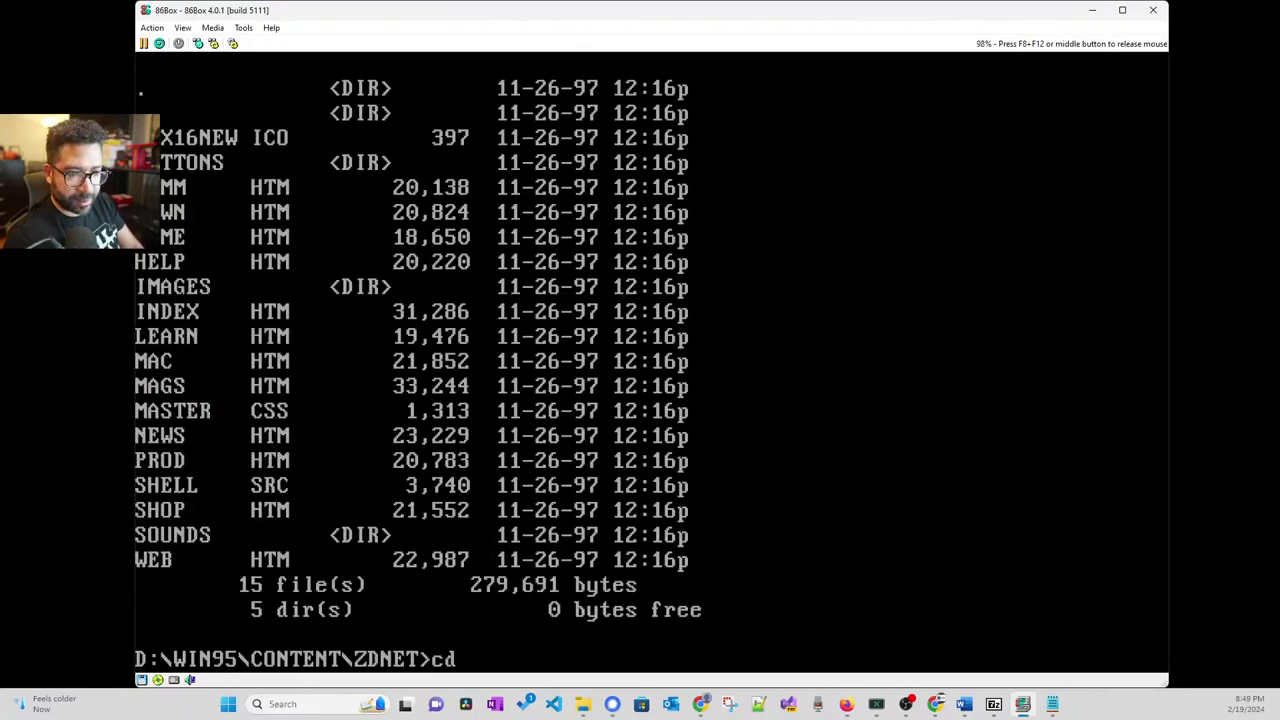
key(Return)
- Switch to drive C and enter the newly copied WIN95 folder
text(dir)
key(BackSpace)
key(BackSpace)
key(BackSpace)
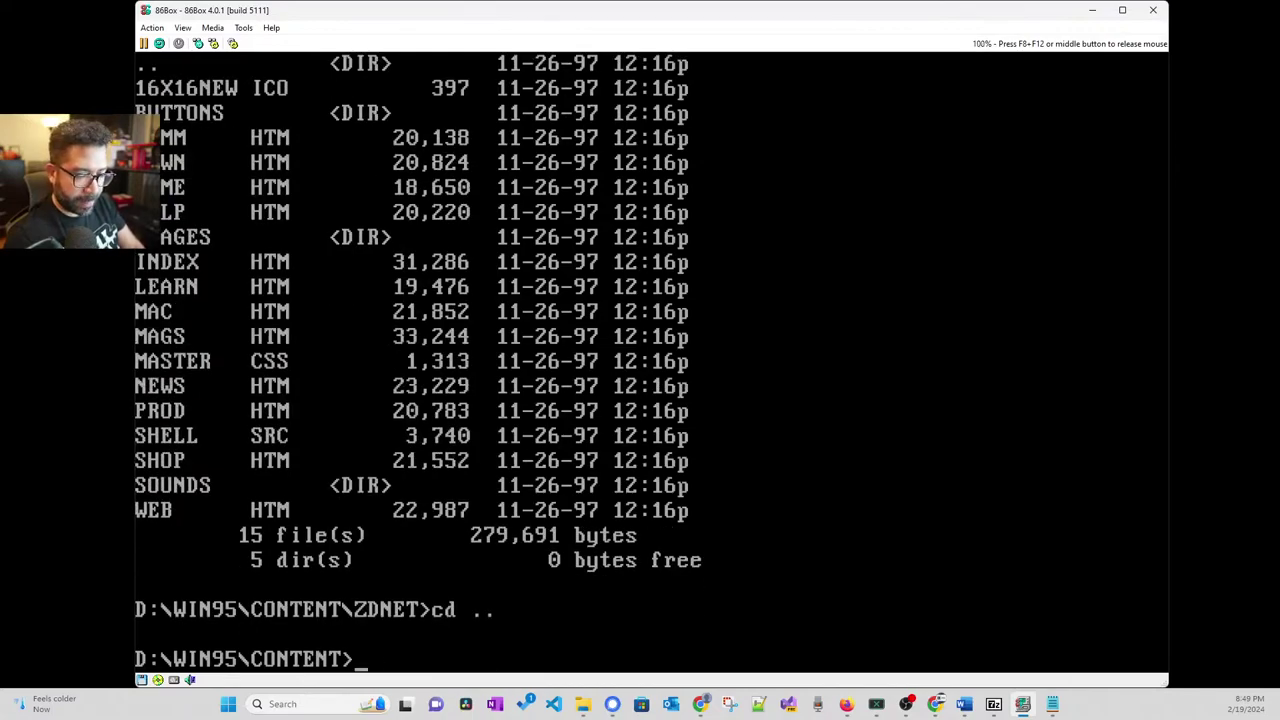
text(c:)
key(Return)
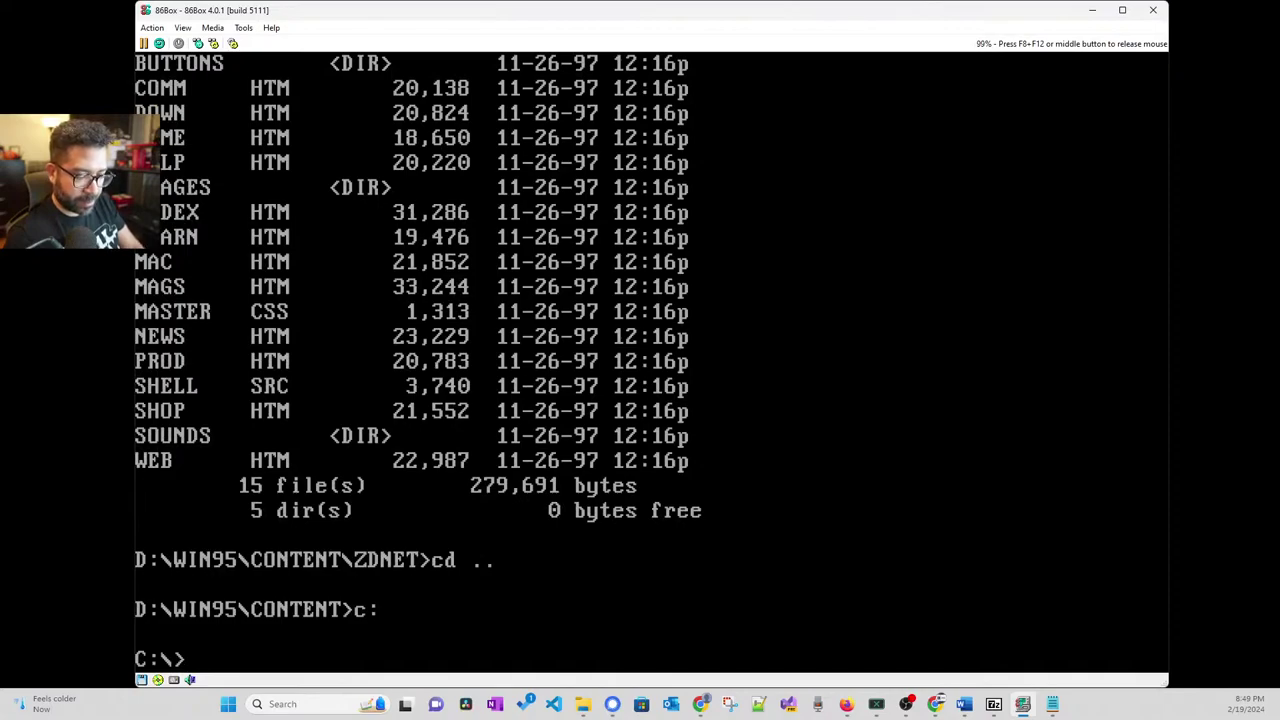
text(cd win95)
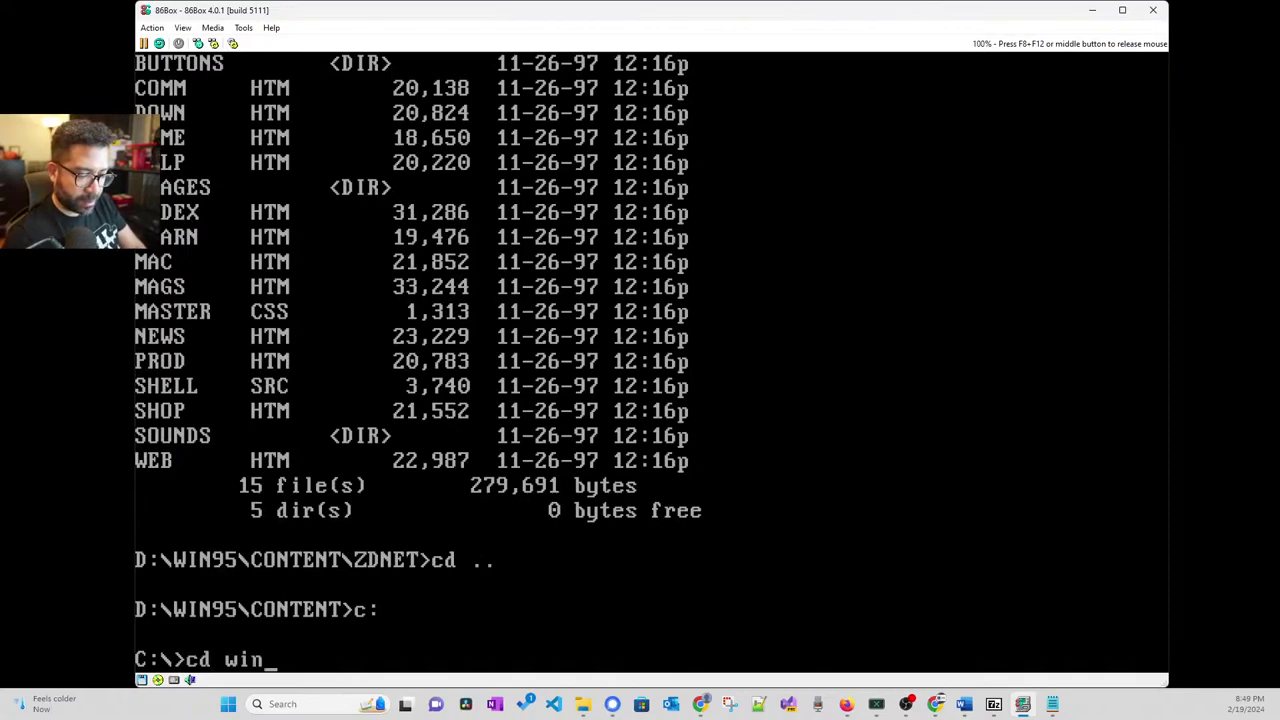
key(Return)
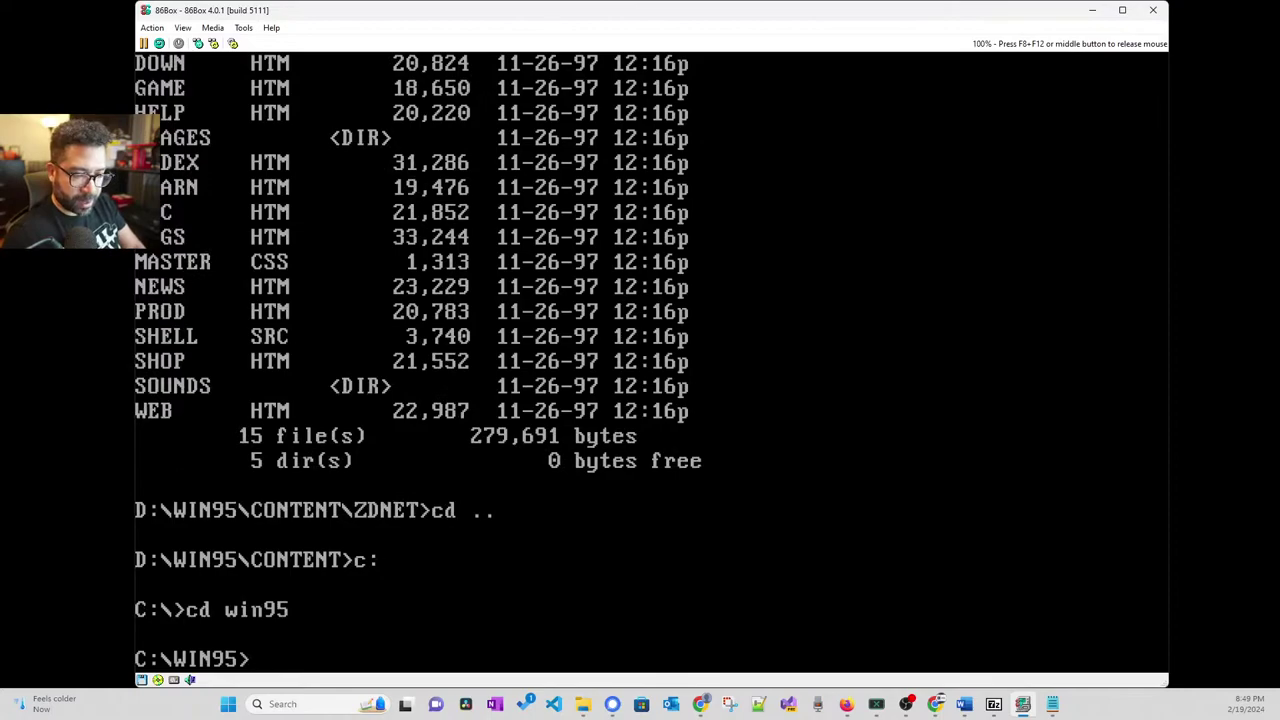
- Run setup from C:\WIN95, pass the disk check, continue, and accept the license agreement
text(se)
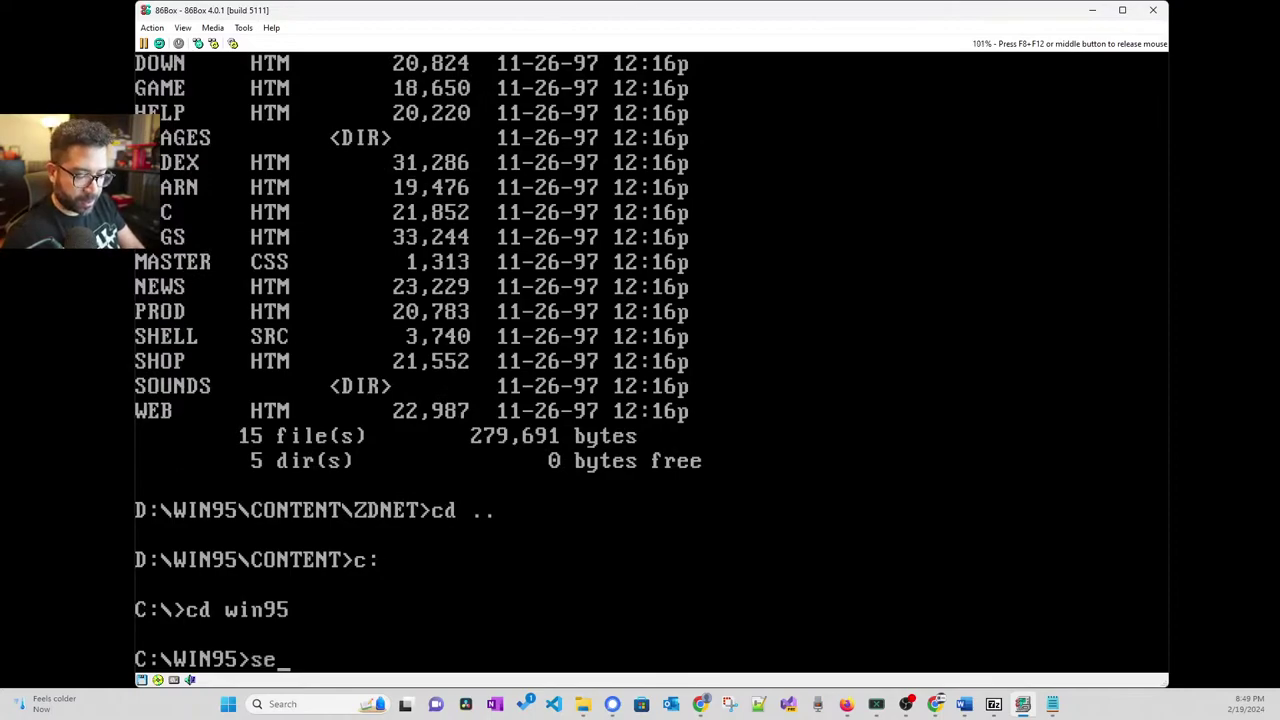
text(tup)
key(Return)
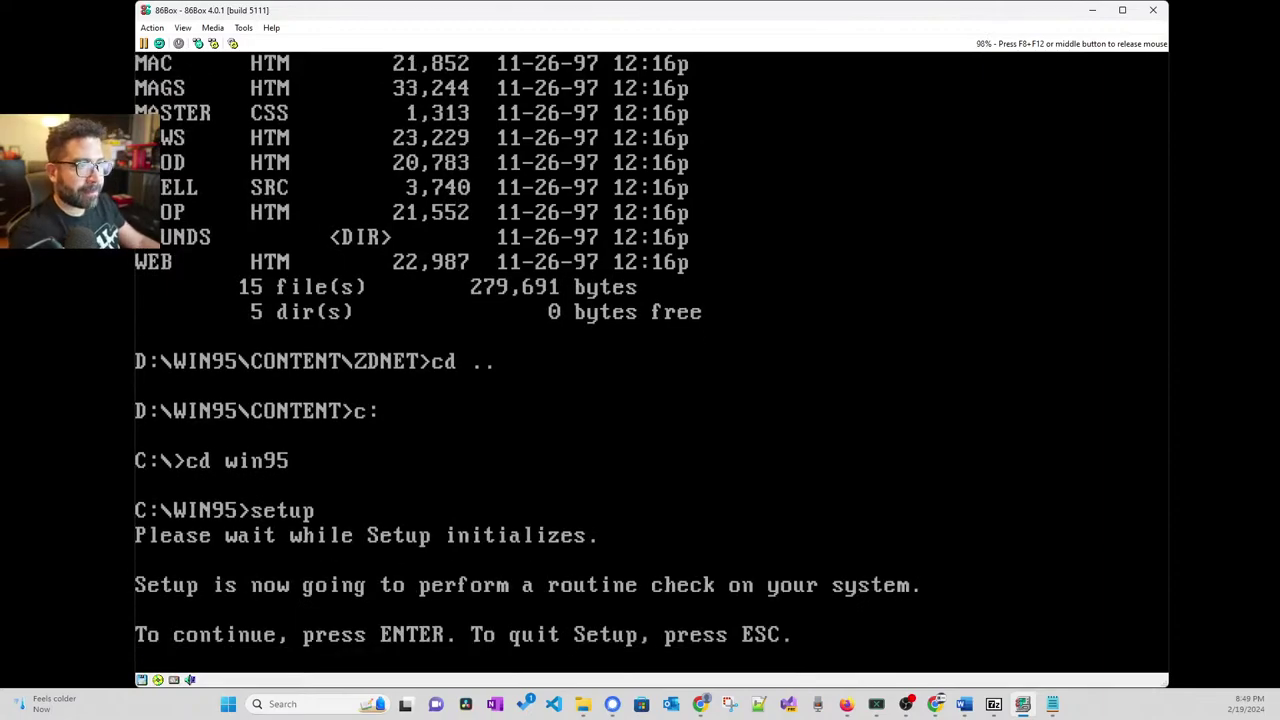
key(Return)
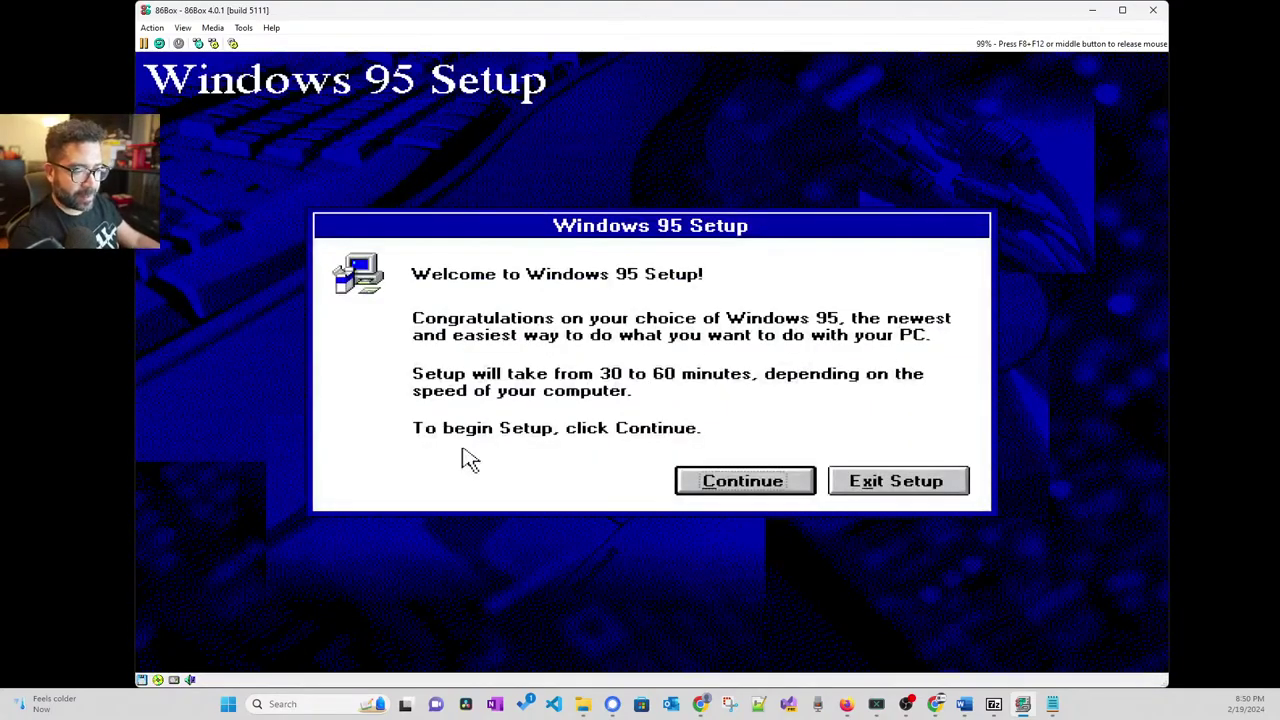
click(775, 490)
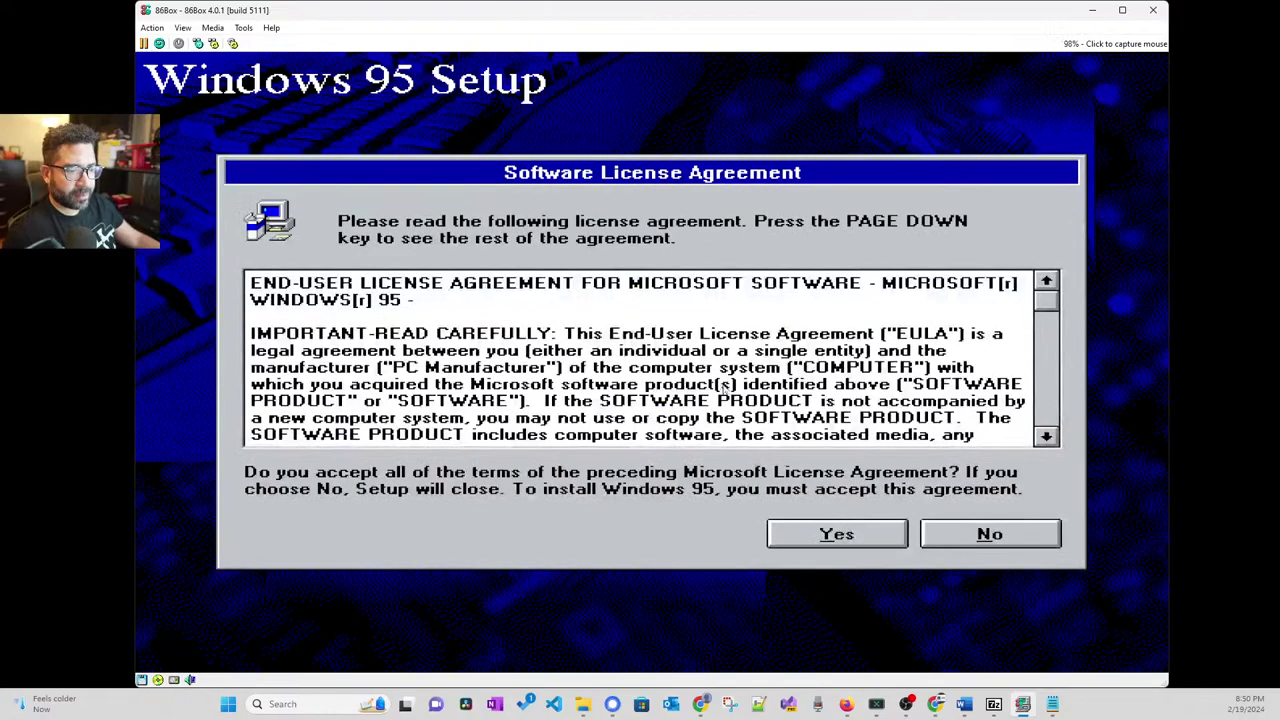
click(1131, 601)
click(832, 538)
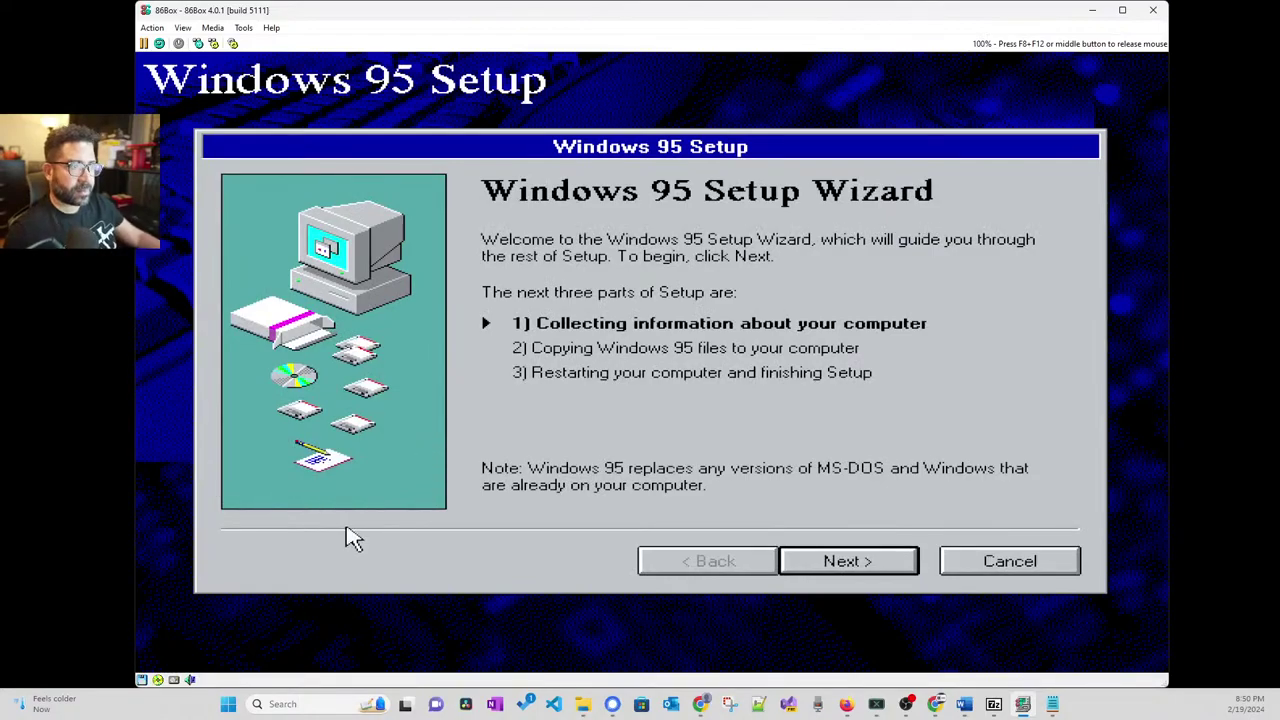
- Proceed with the default directory and Typical setup, then enter the Certificate of Authenticity product key
click(890, 563)
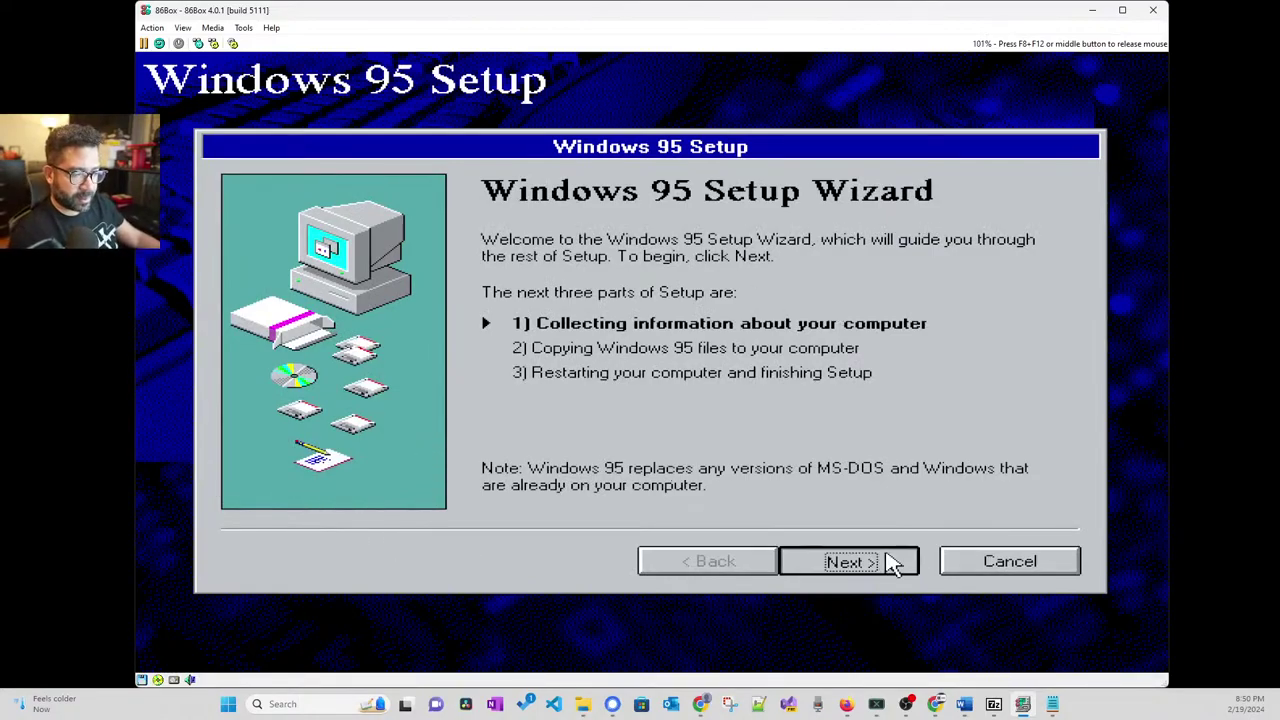
click(892, 563)
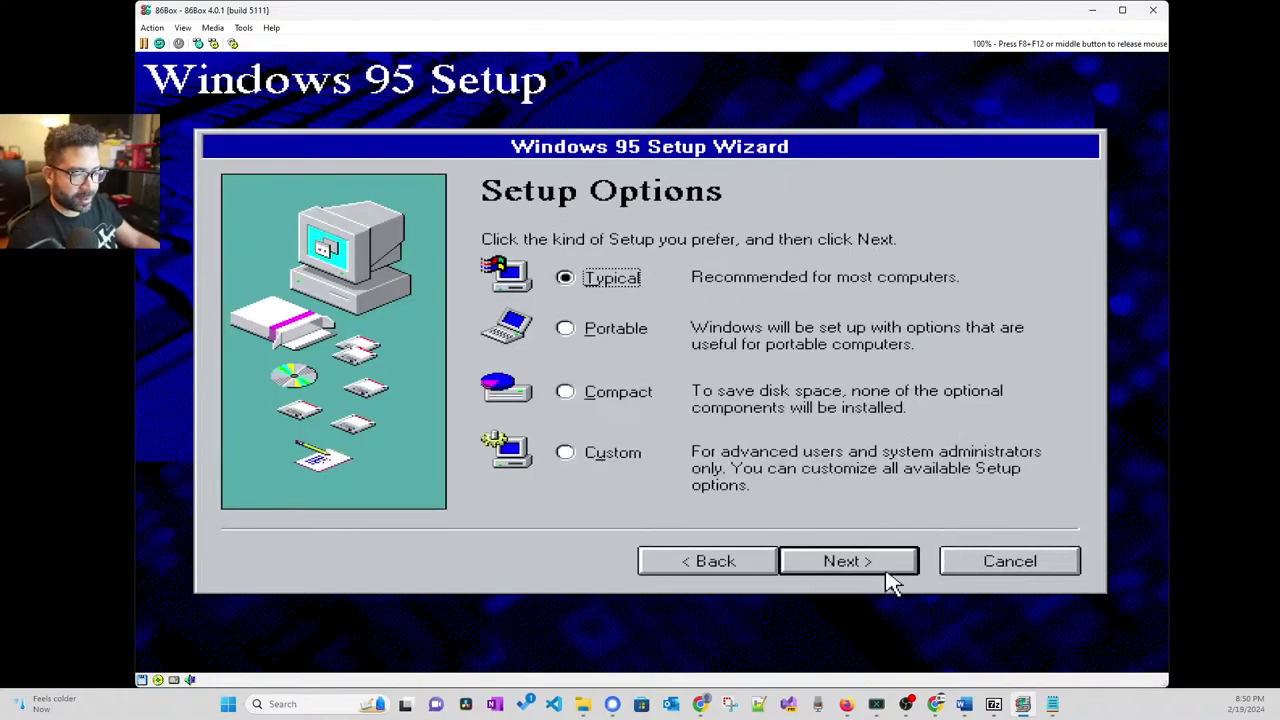
click(879, 561)
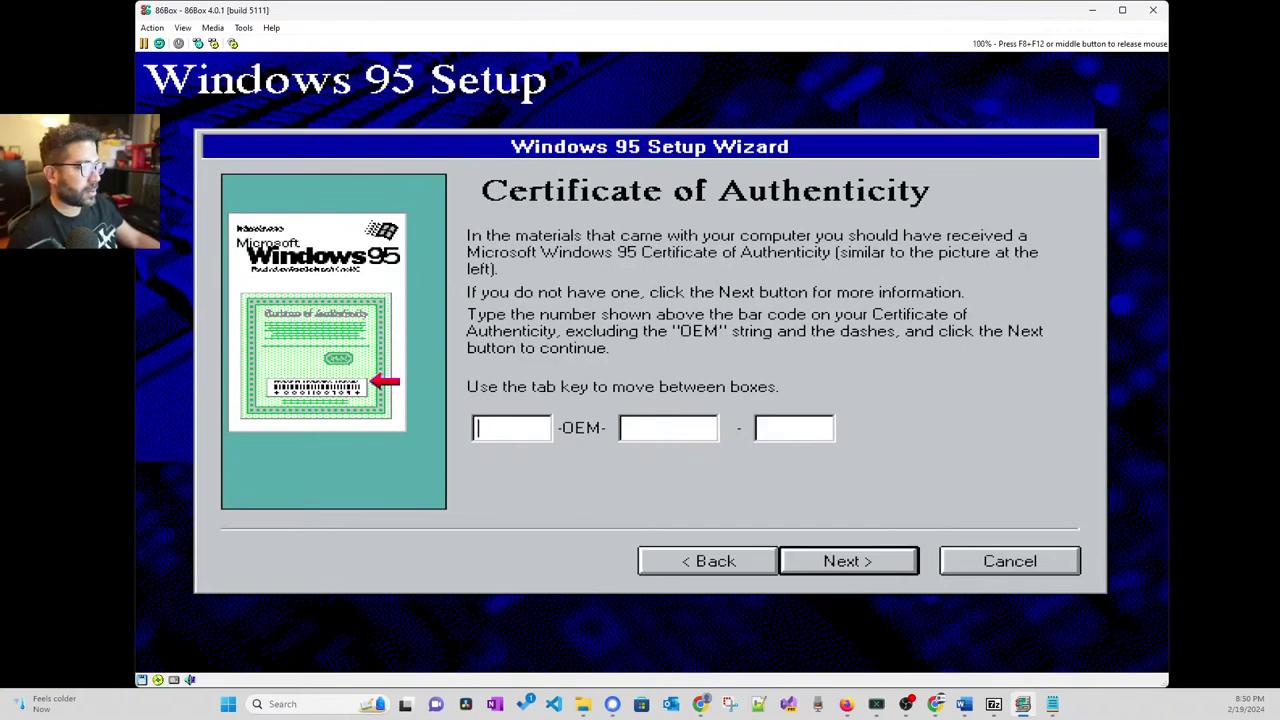
key(F8+F12)
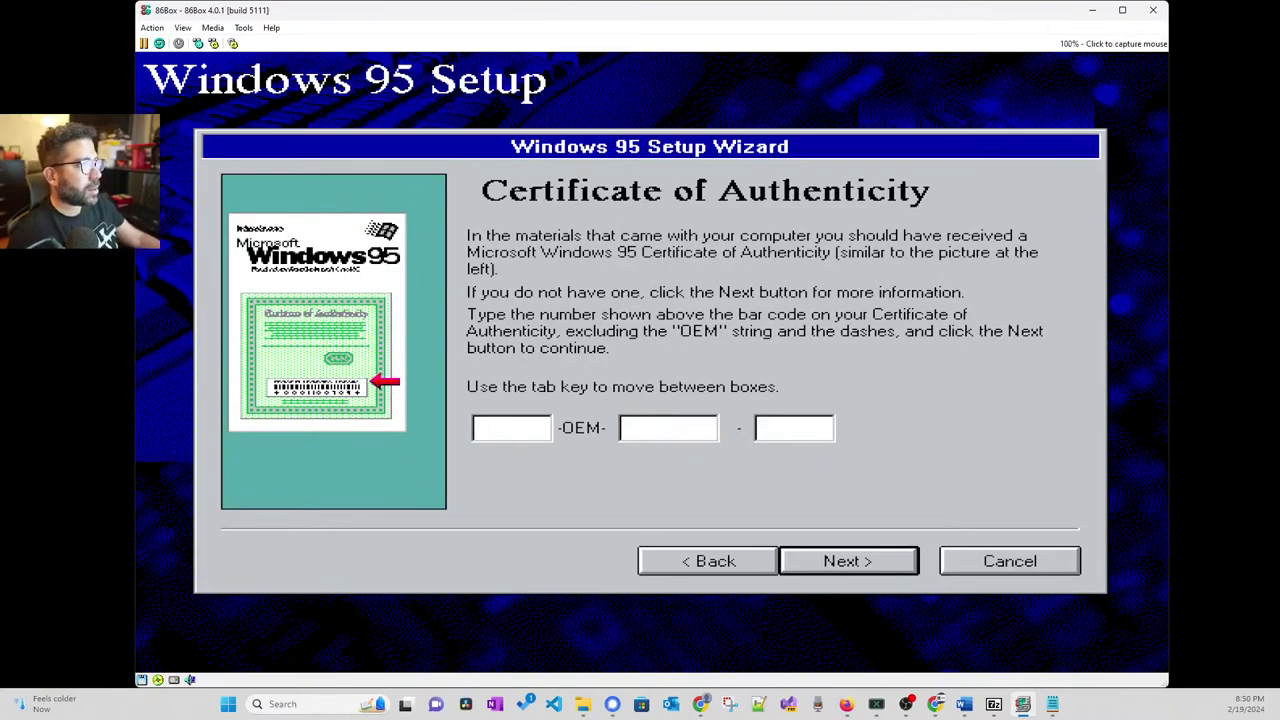
key(alt+Tab)
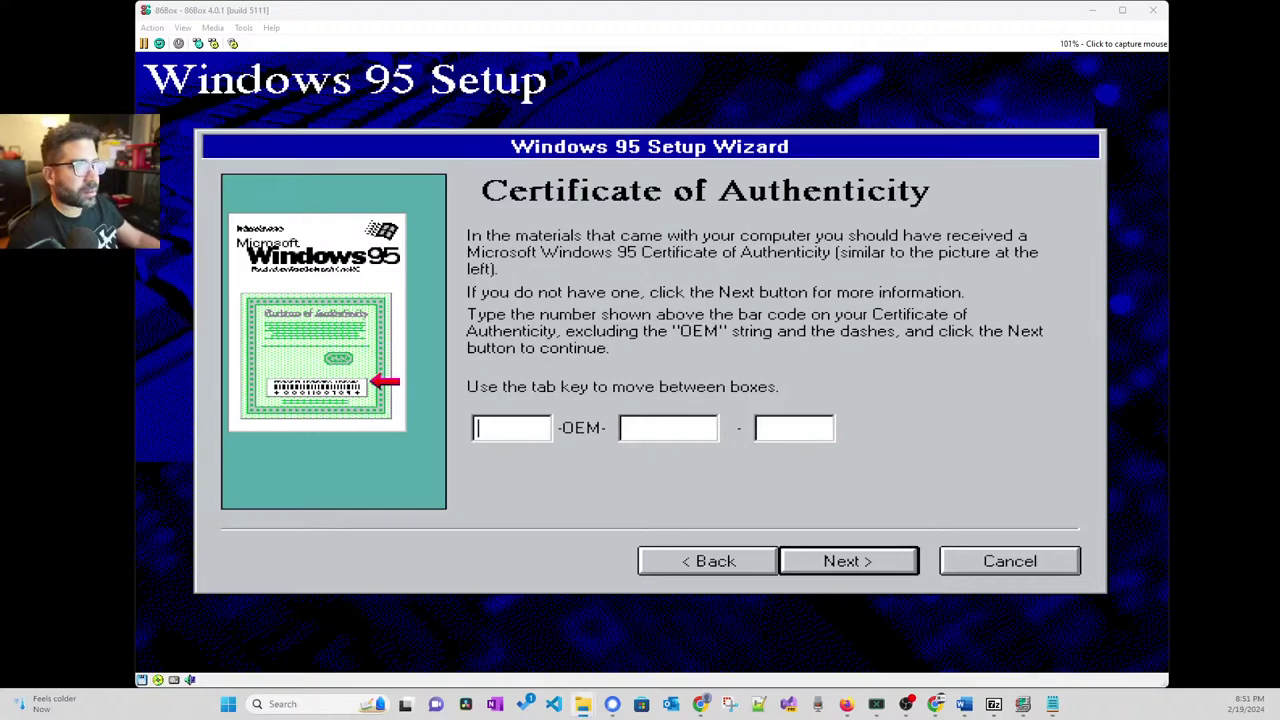
click(1146, 386)
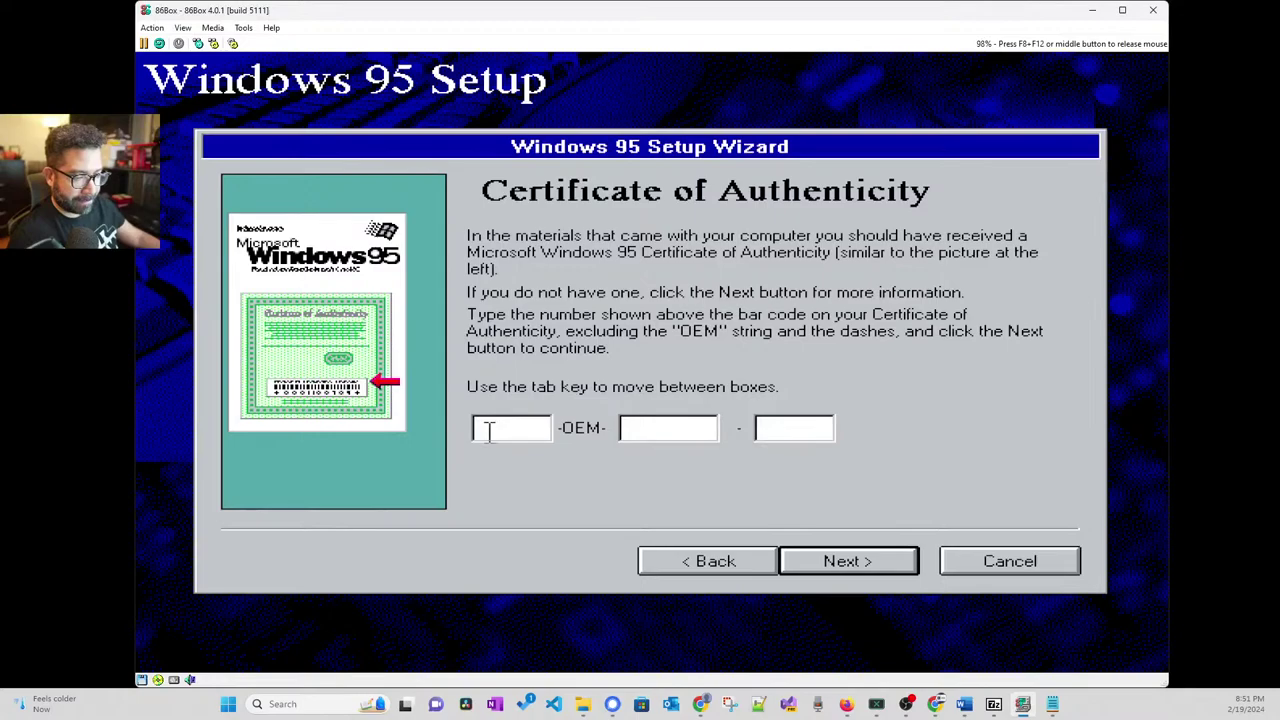
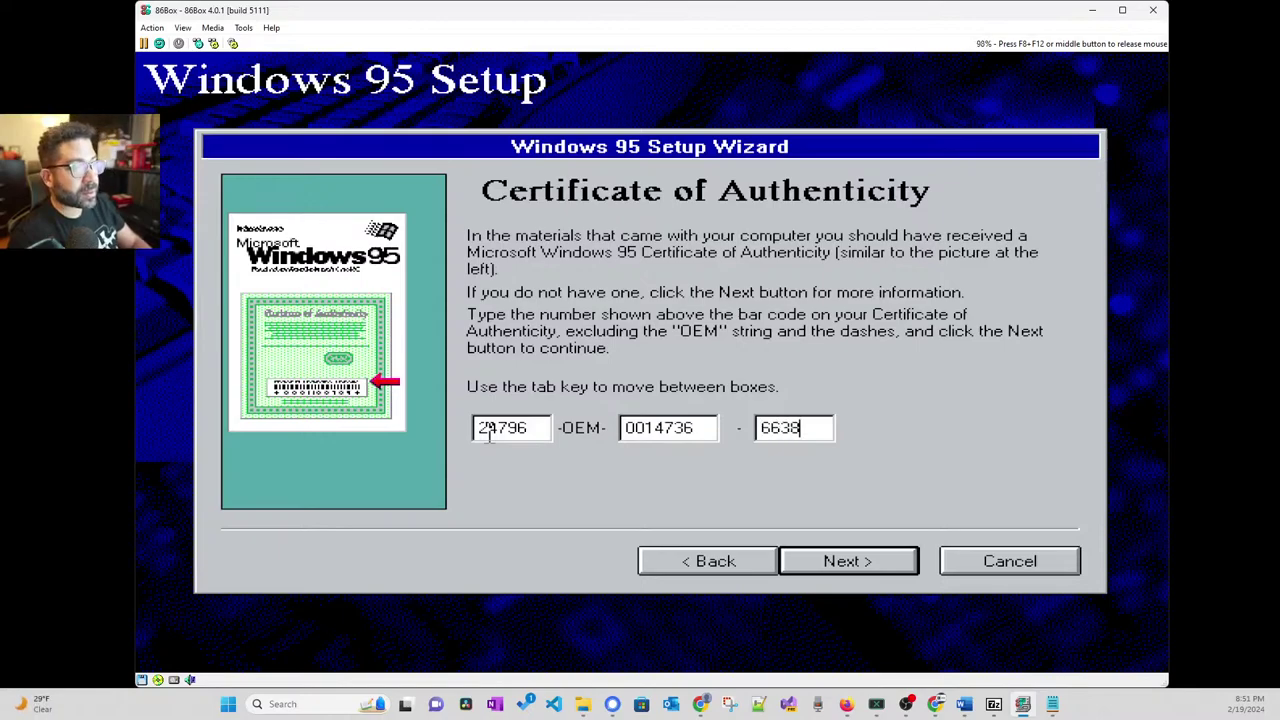
- Enter the user's name, tick Sound, MIDI, or Video Capture Card, and start hardware detection
click(829, 563)
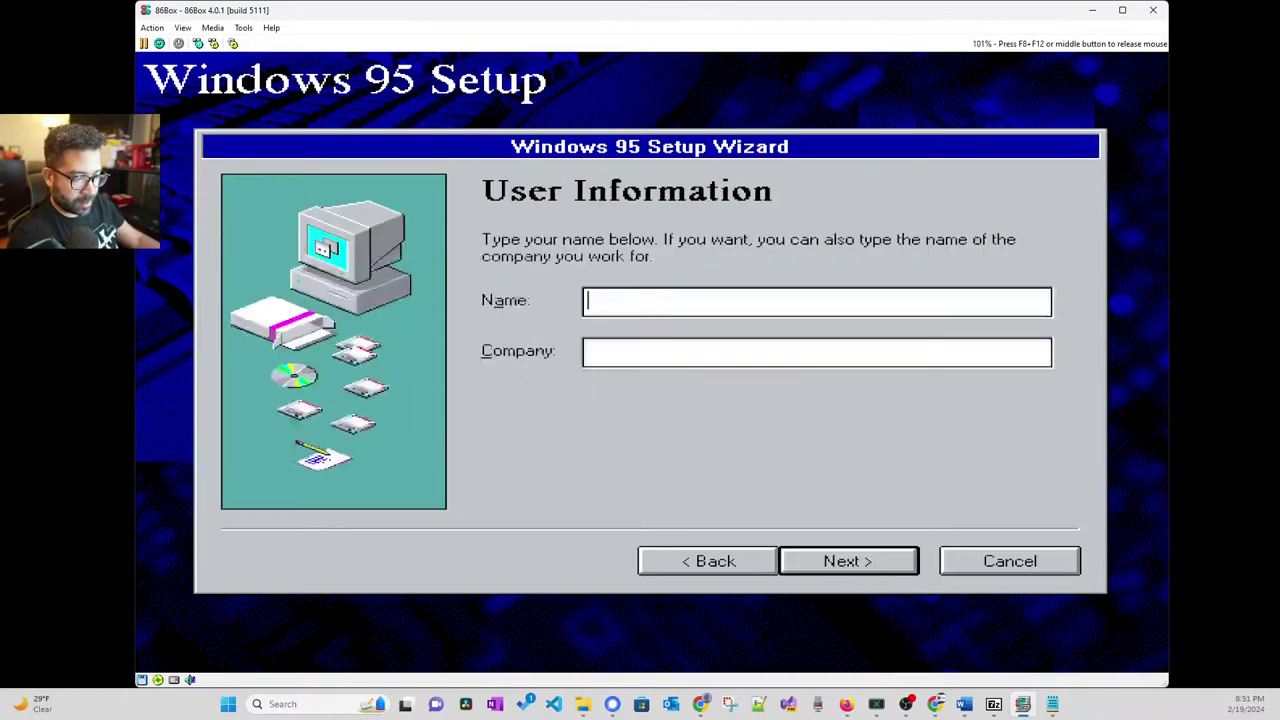
text(Lu)
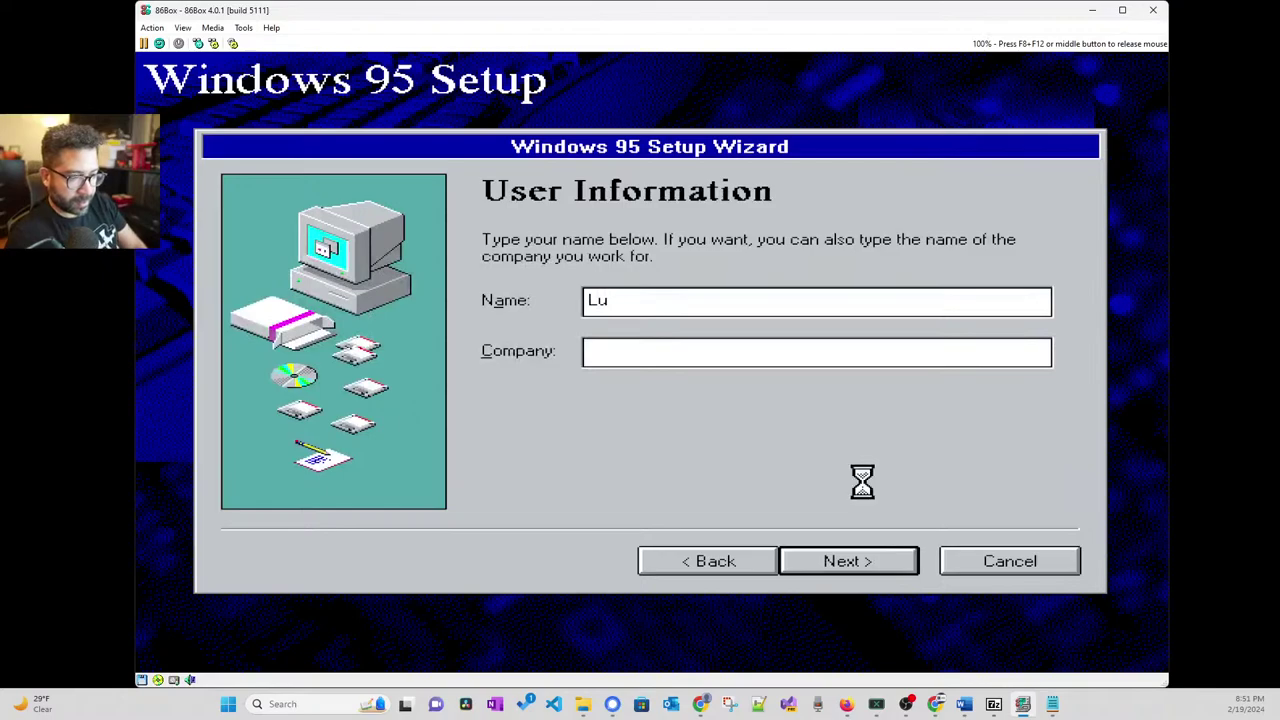
click(852, 574)
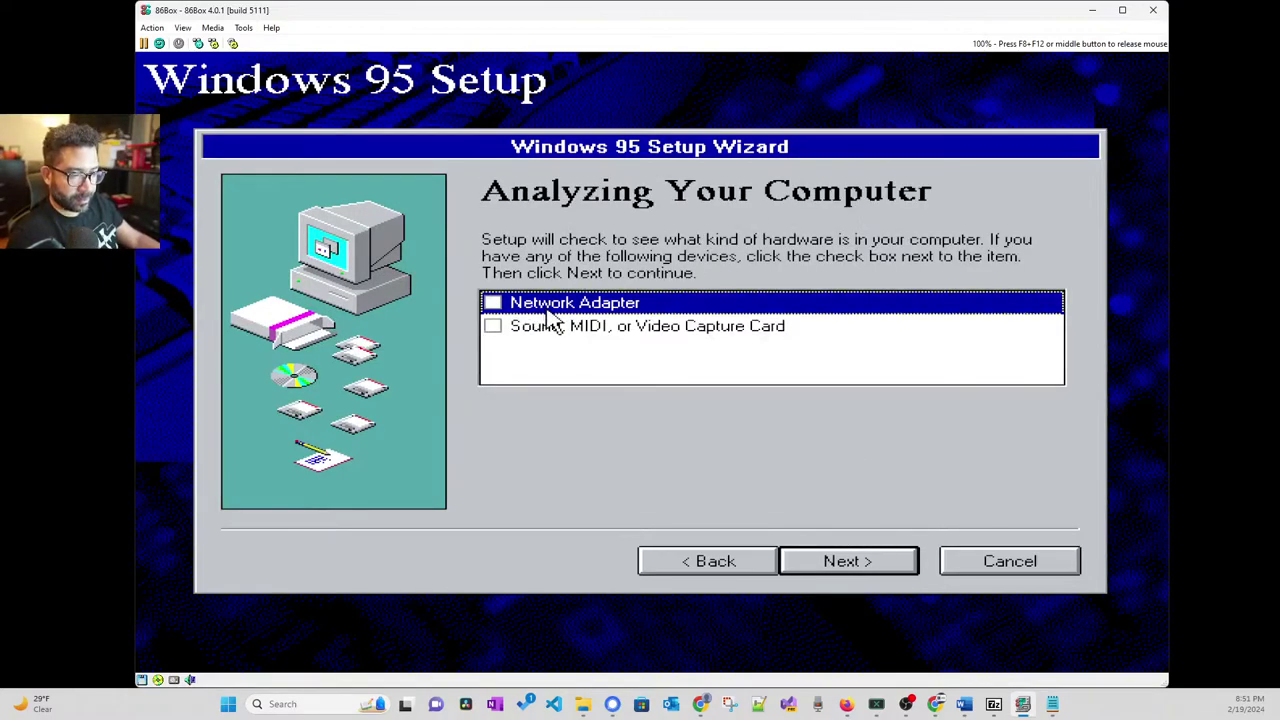
click(492, 327)
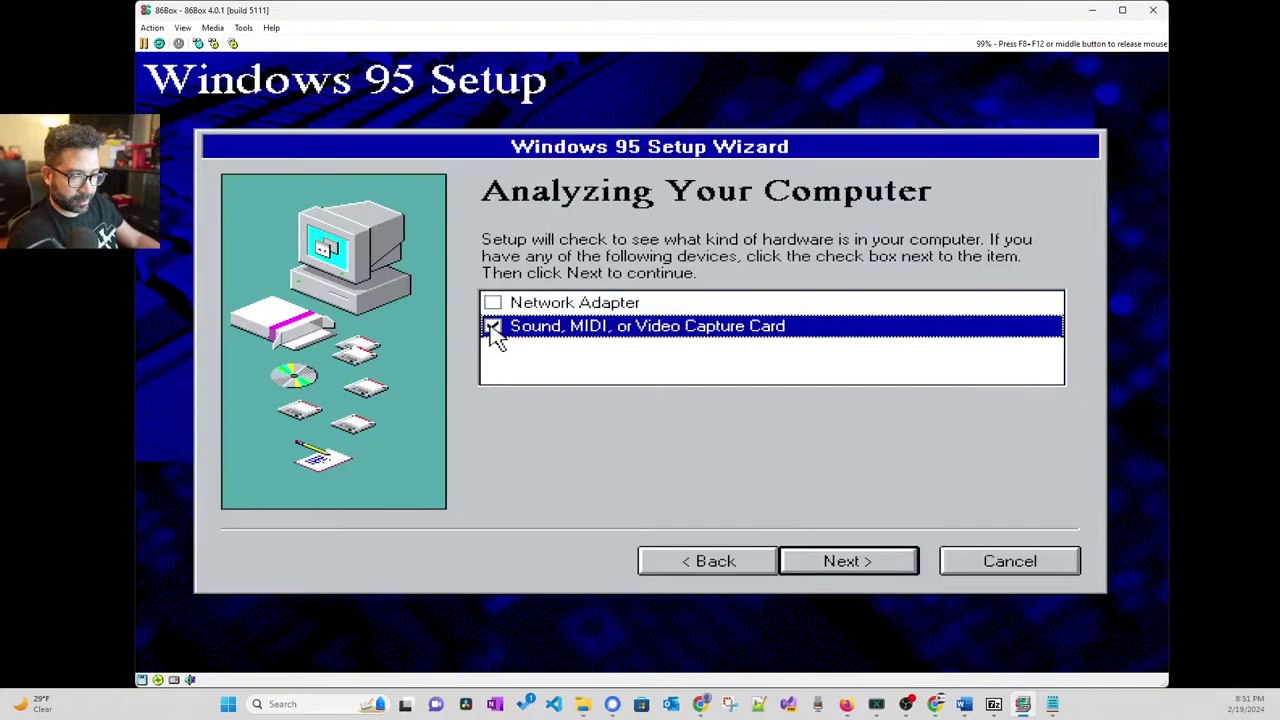
click(850, 562)
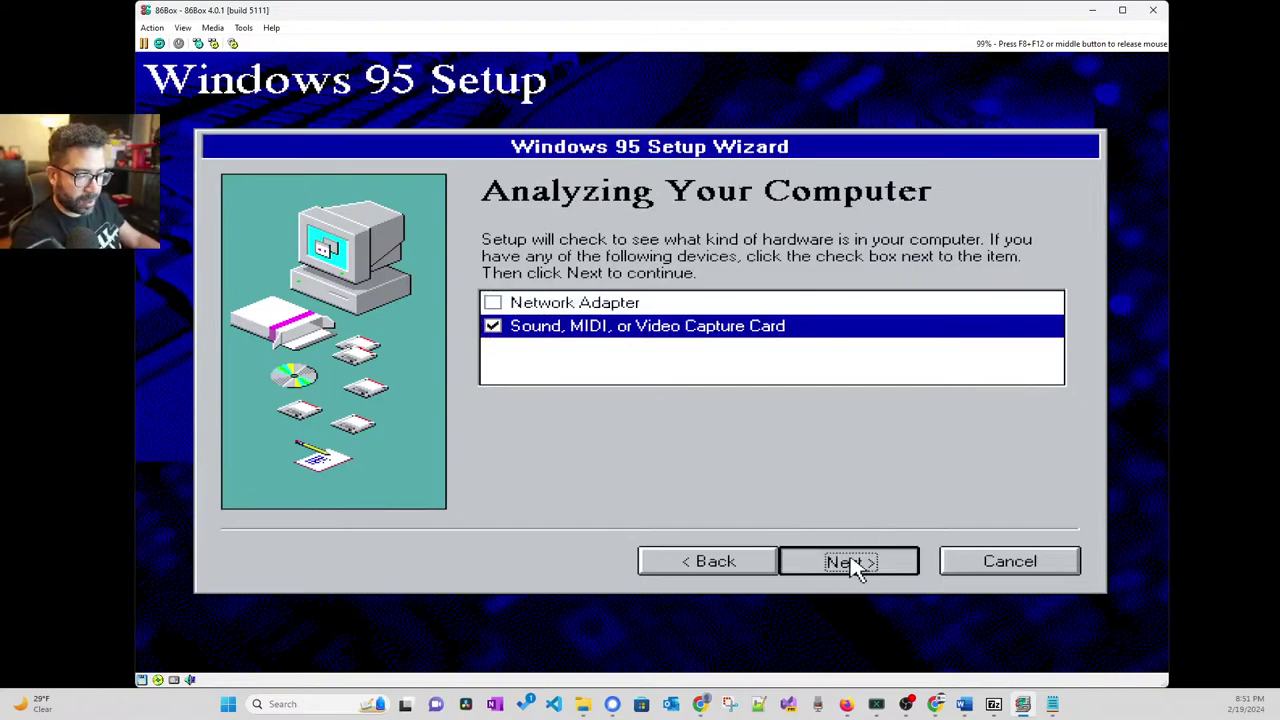
key(F8+F12)
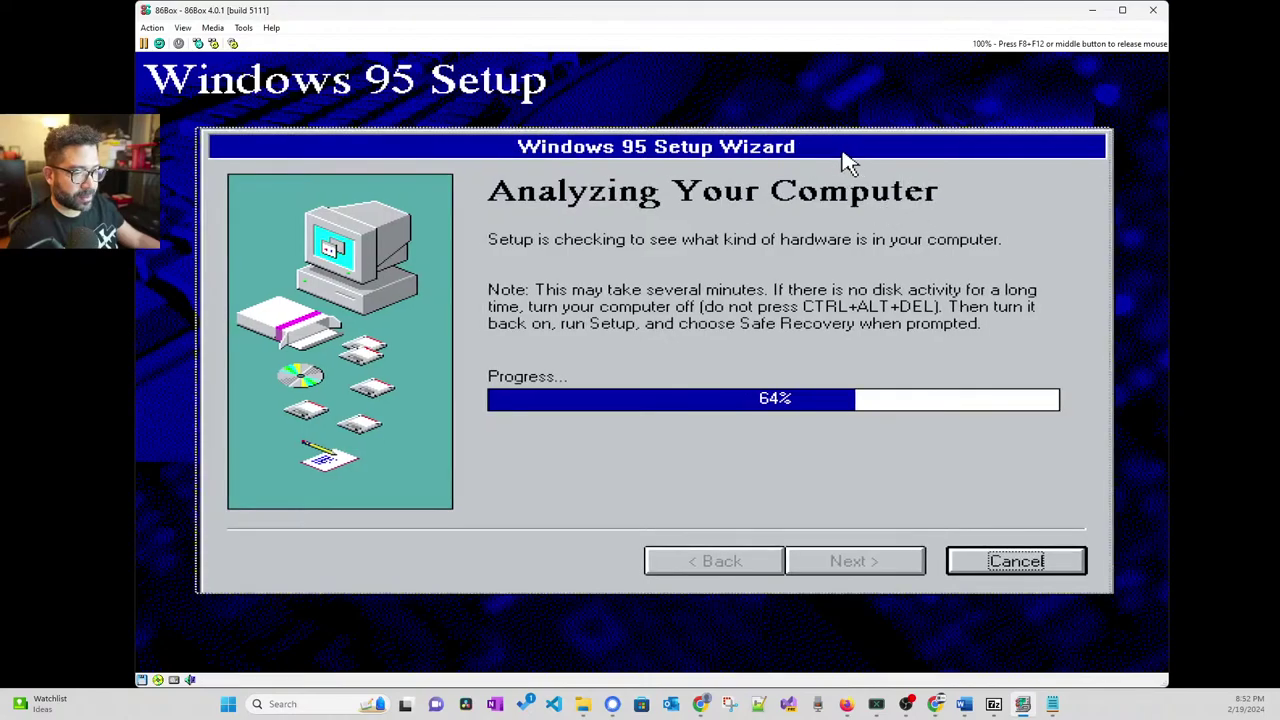
- Keep the common components and select 'No, I do not want a startup disk'
drag(848, 163, 835, 160)
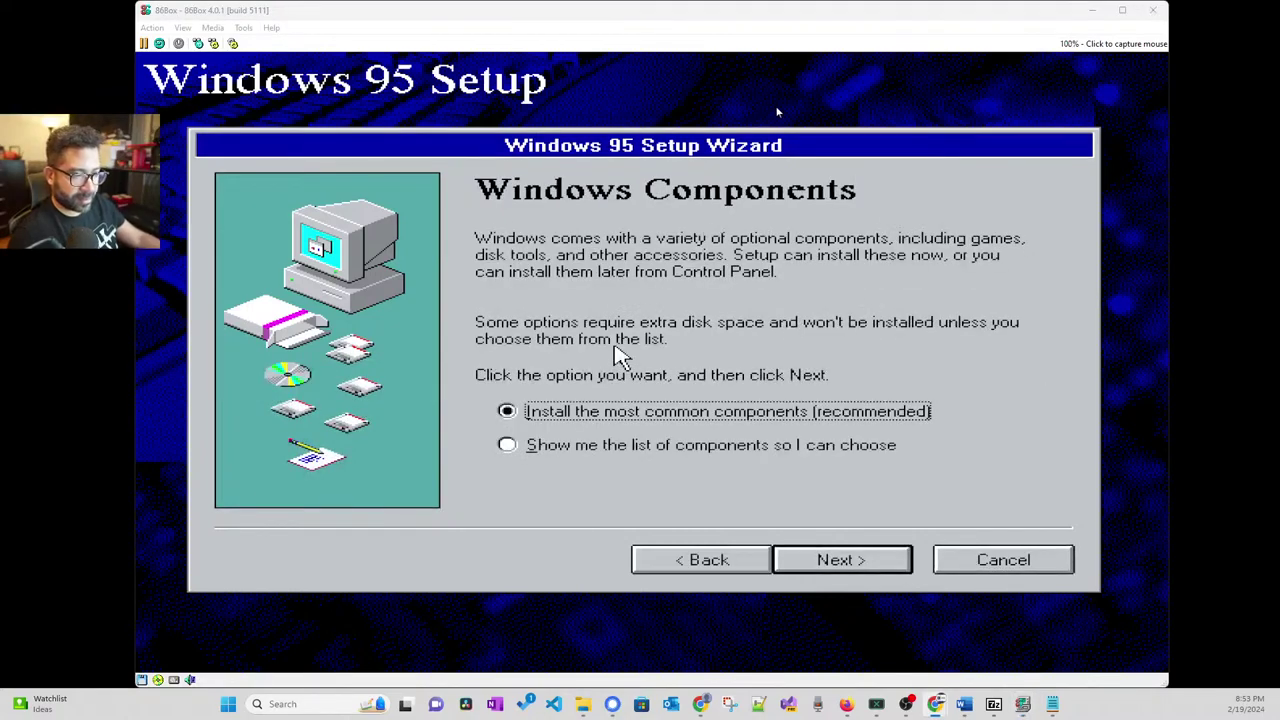
click(528, 668)
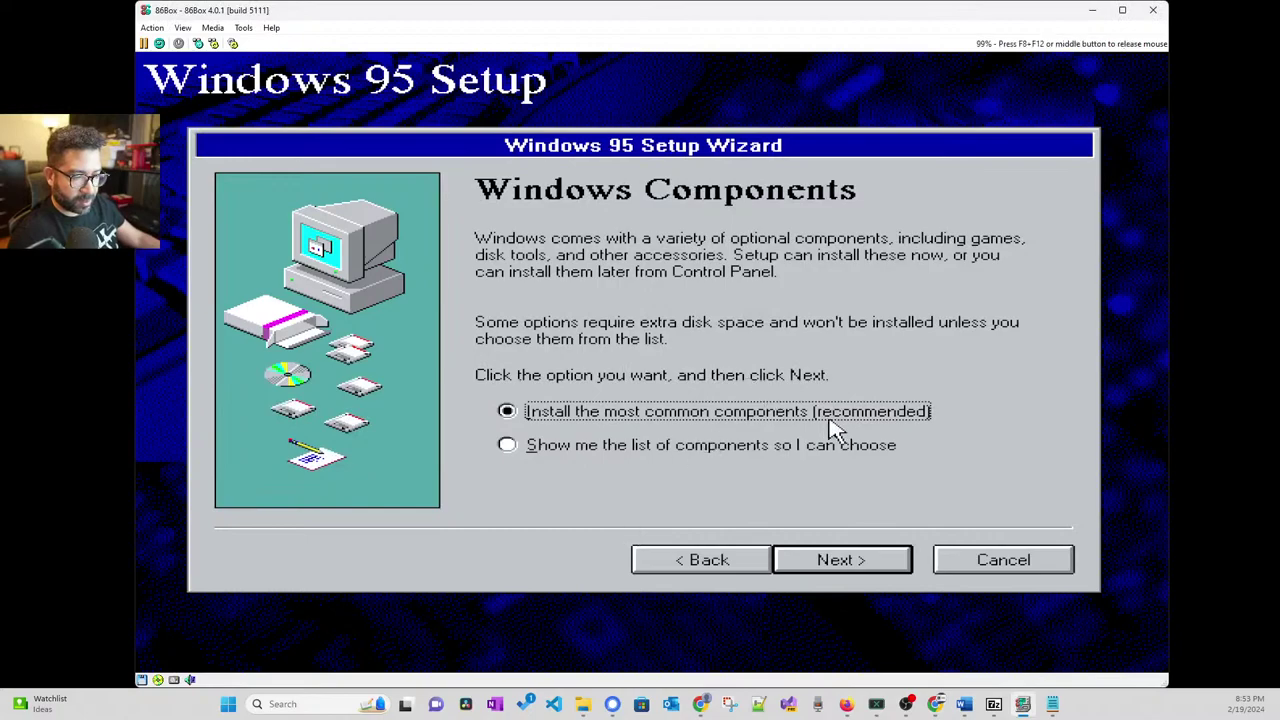
click(841, 564)
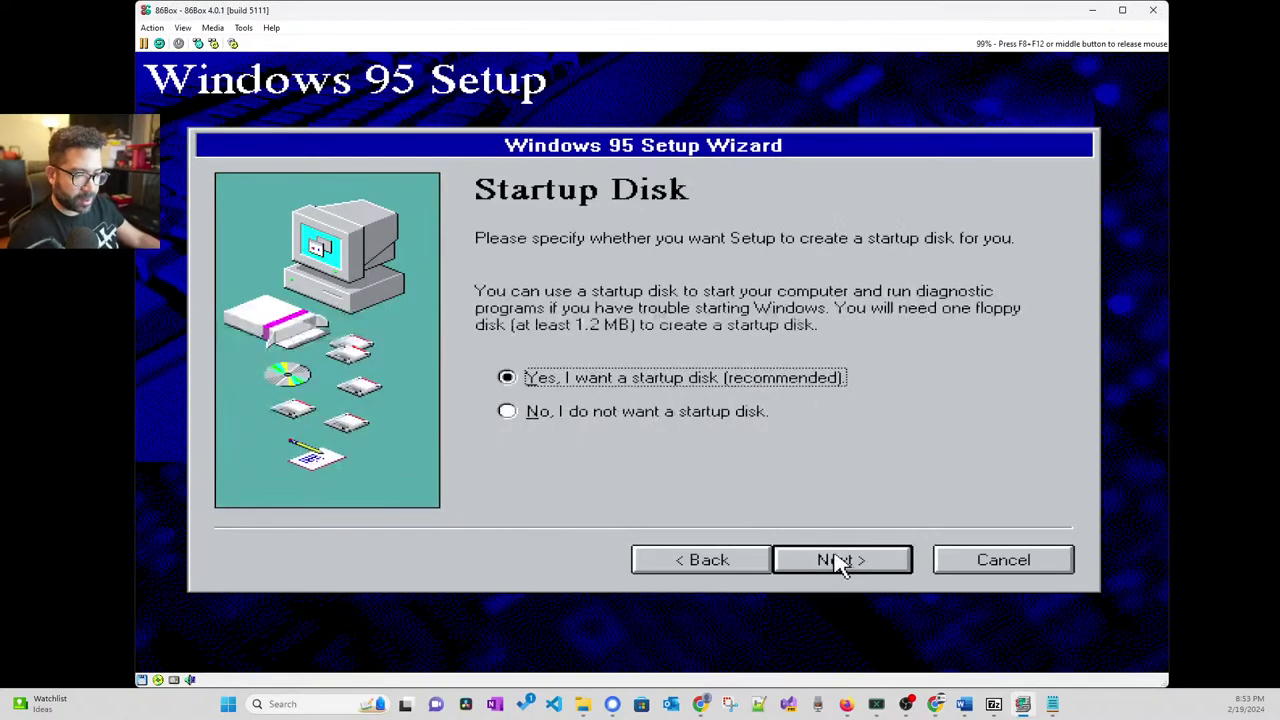
click(612, 412)
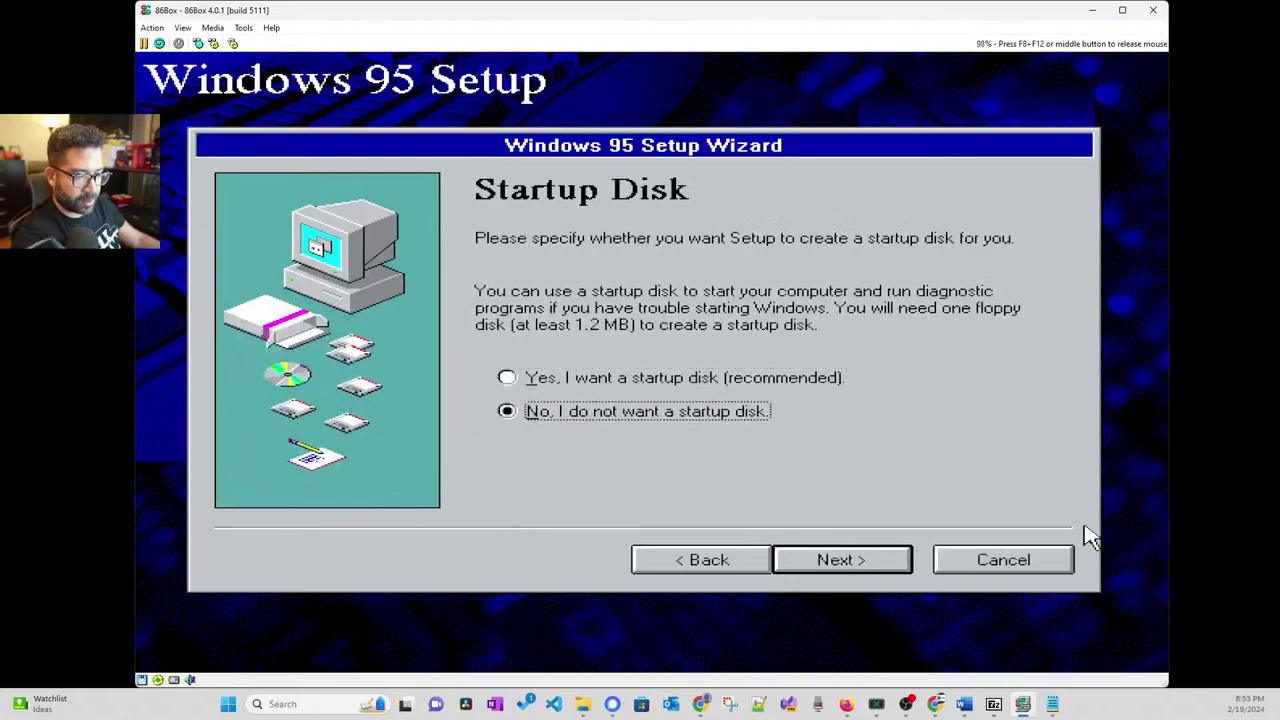
click(857, 562)
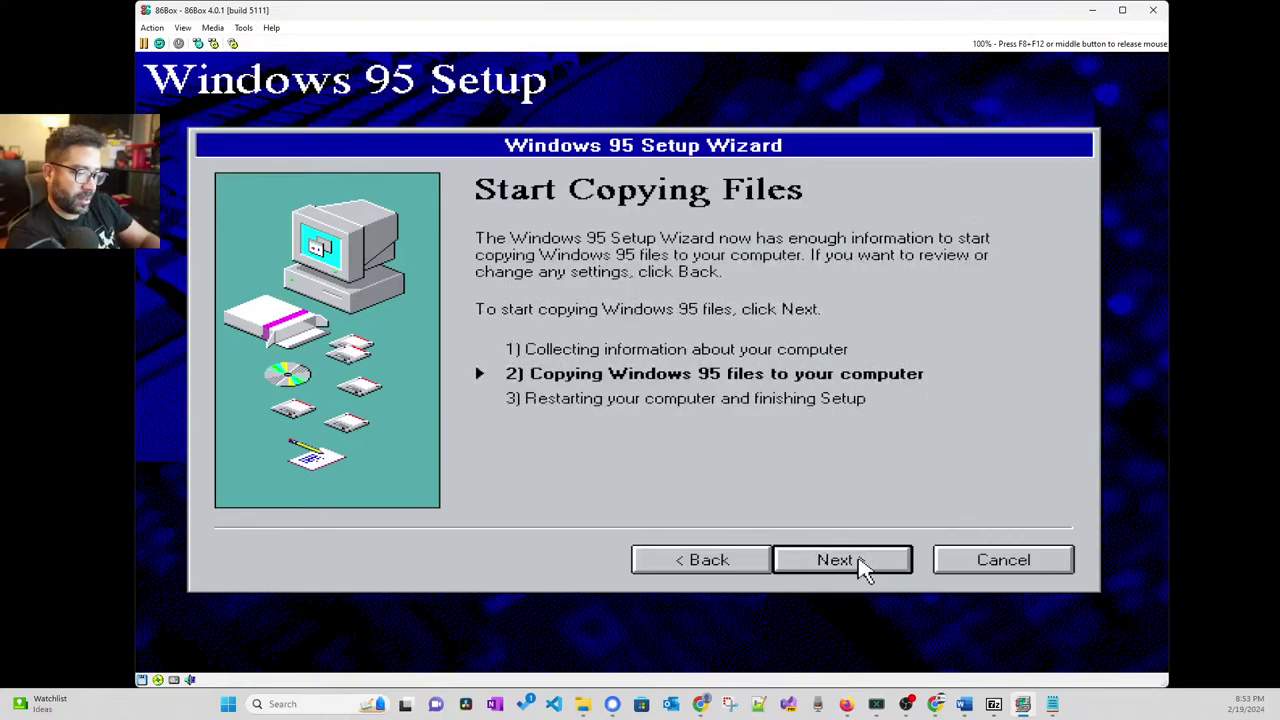
- Confirm Start Copying Files so Setup begins copying Windows 95 files
click(862, 566)
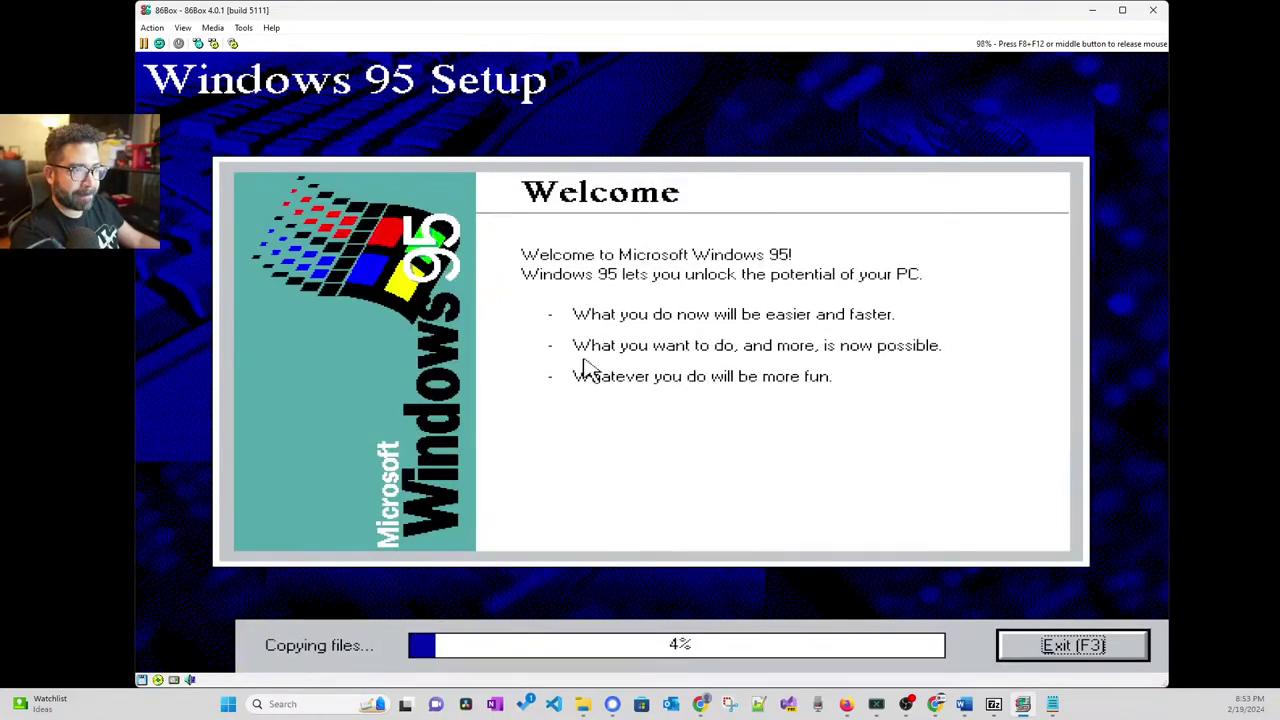
key(F8+F12)
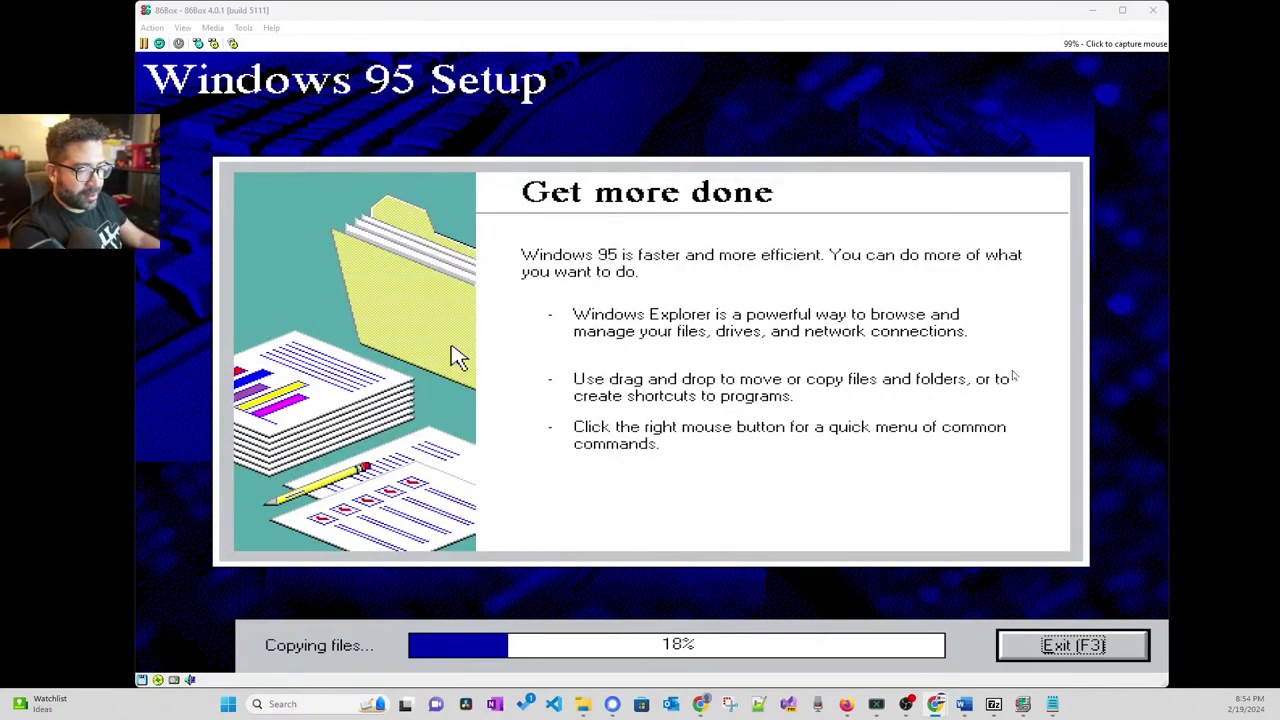
click(931, 381)
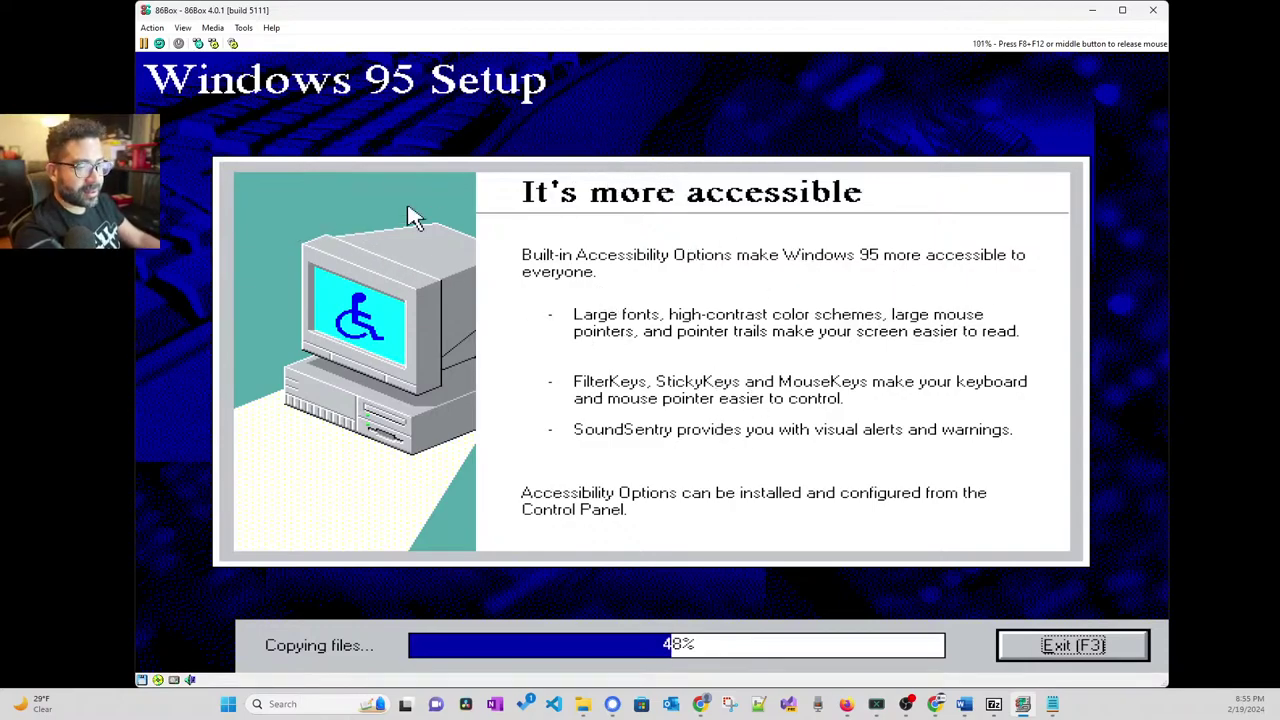
key(F8+F12)
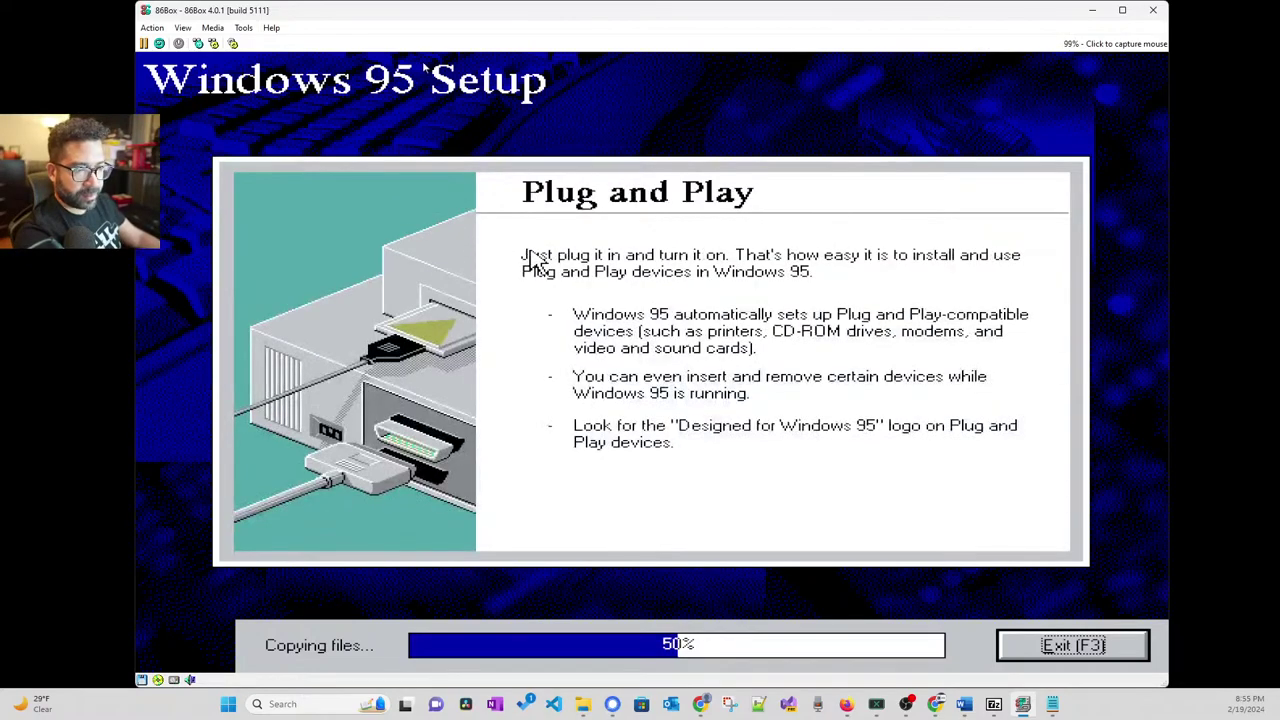
click(214, 28)
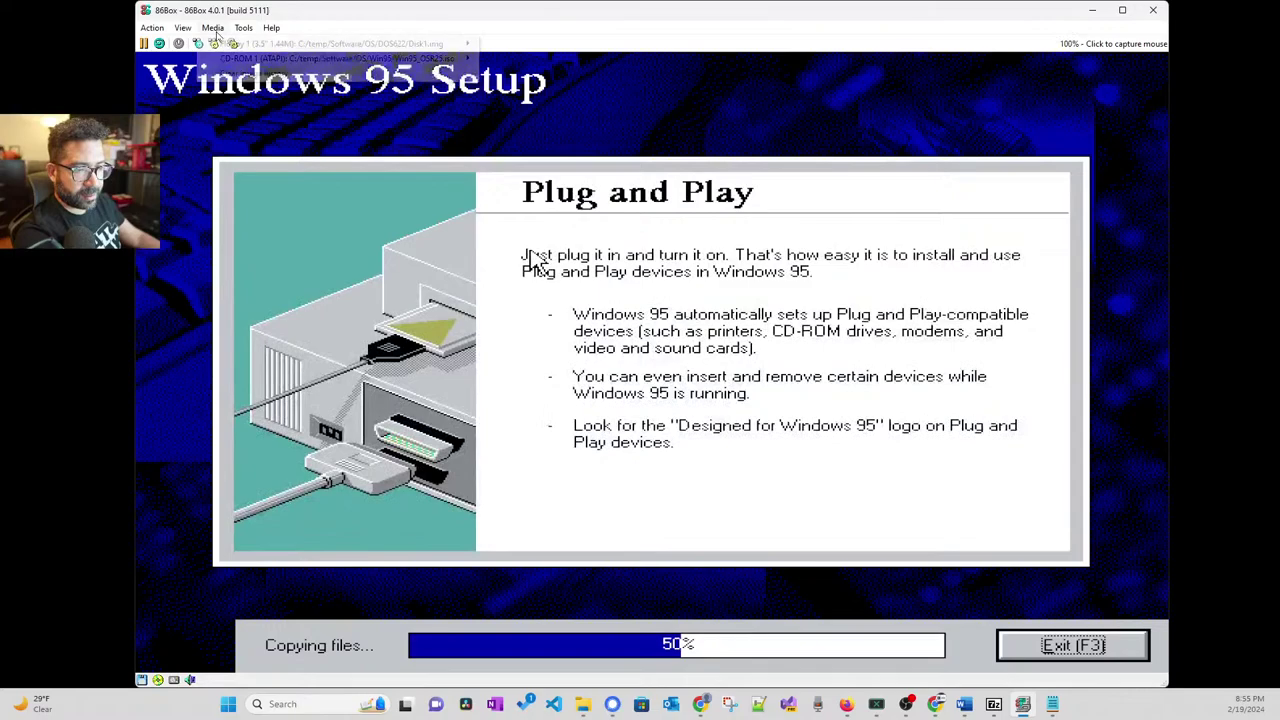
mouse_move(194, 34)
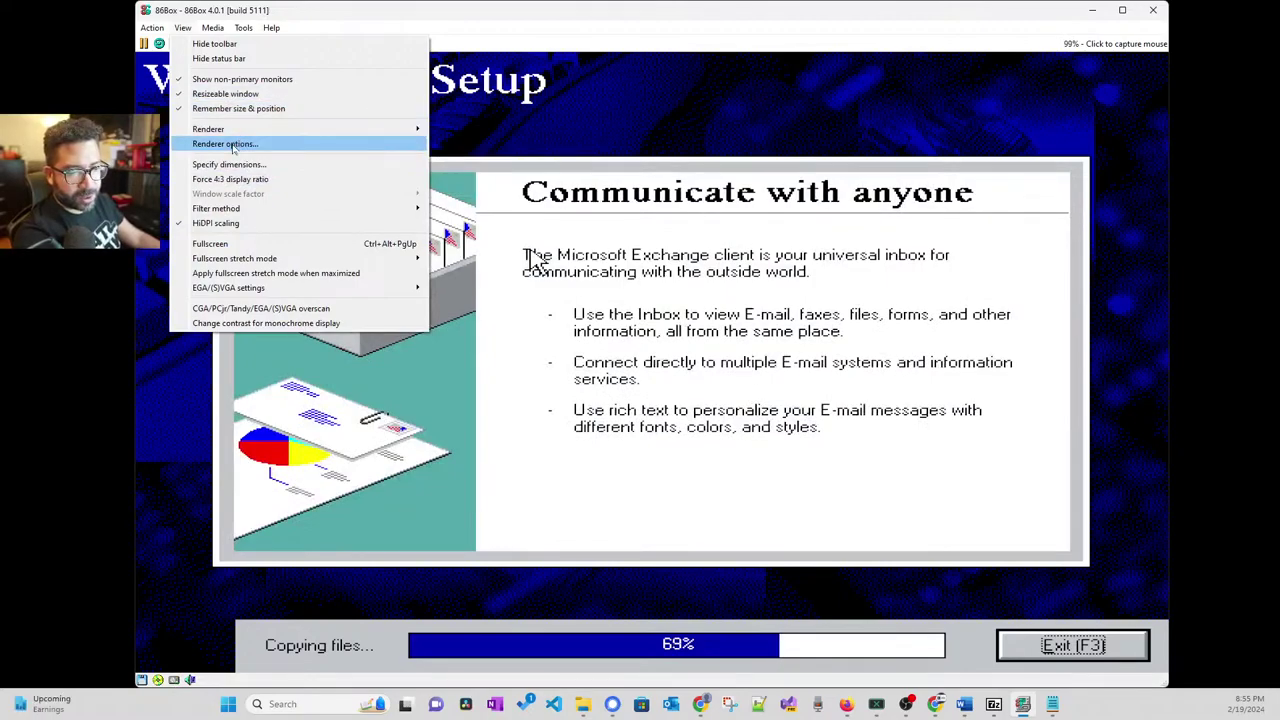
click(234, 146)
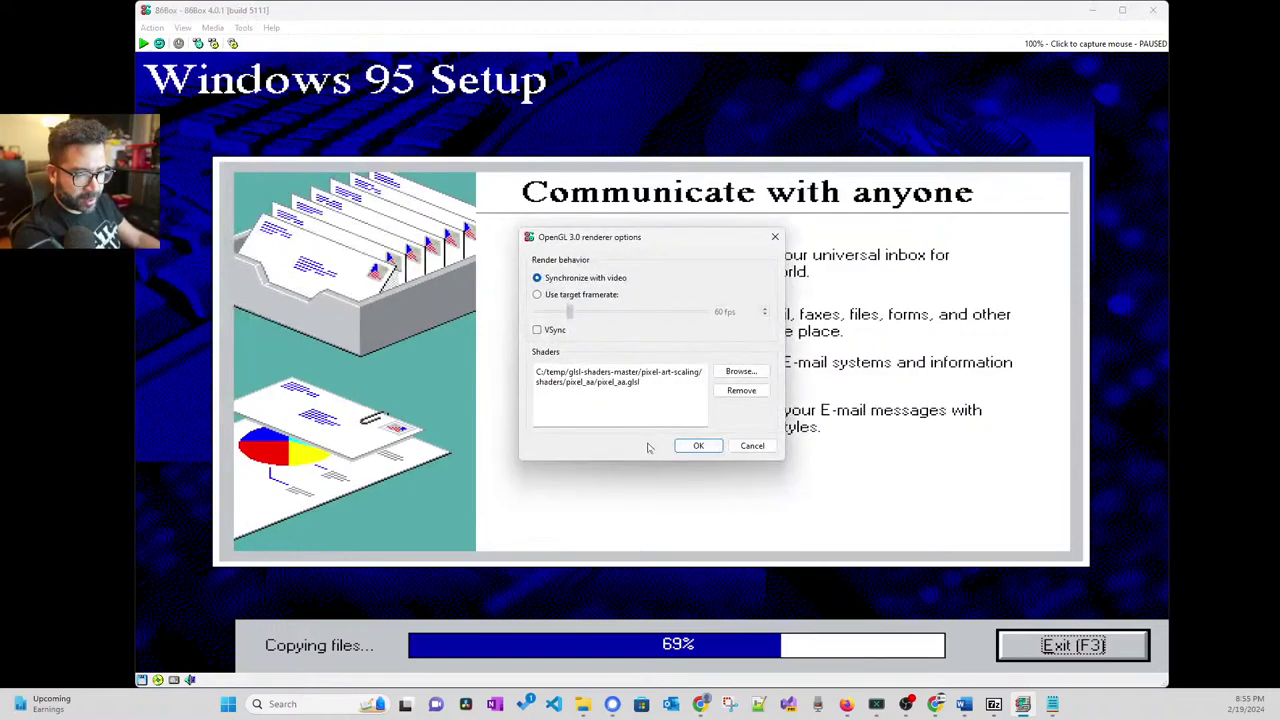
drag(631, 240, 632, 167)
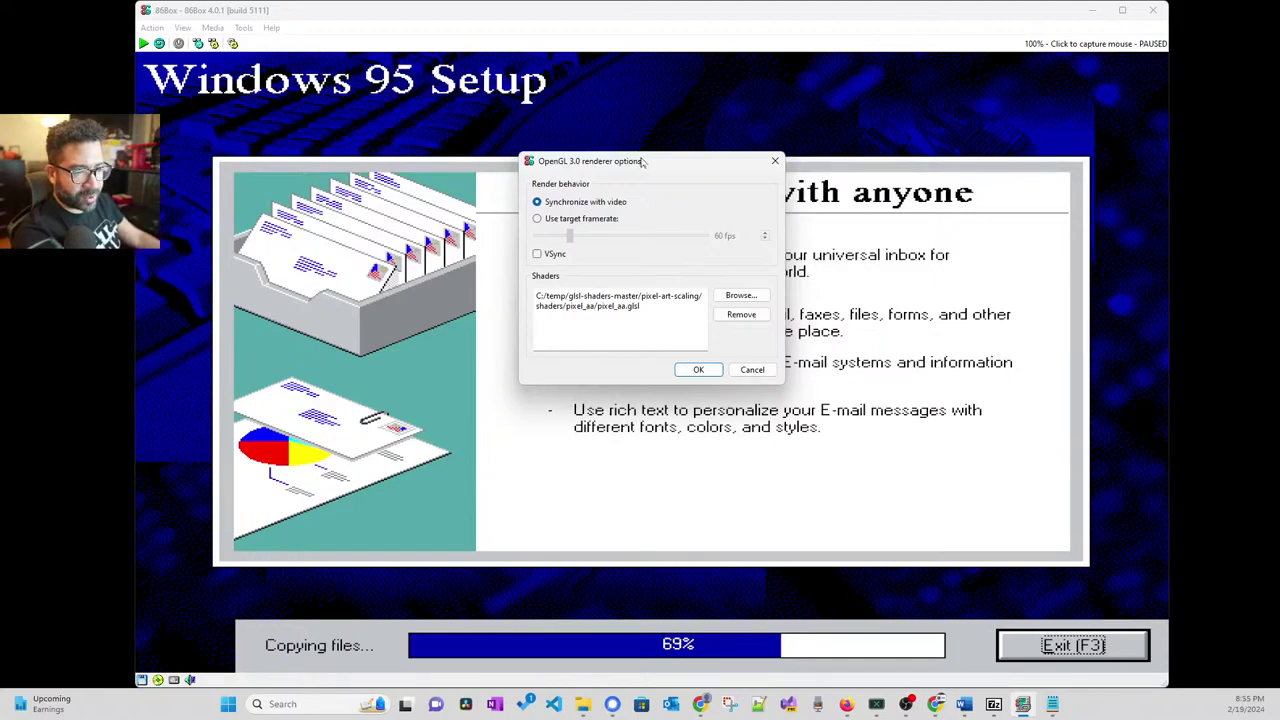
drag(643, 162, 798, 36)
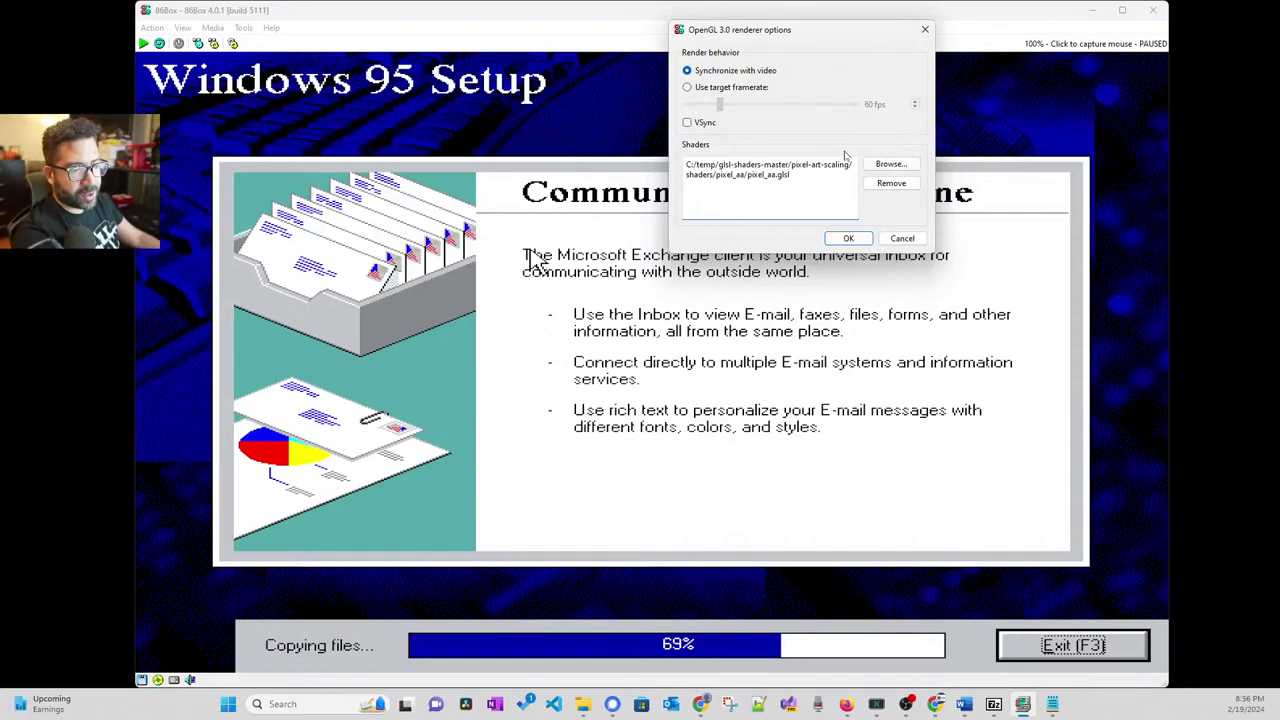
click(895, 241)
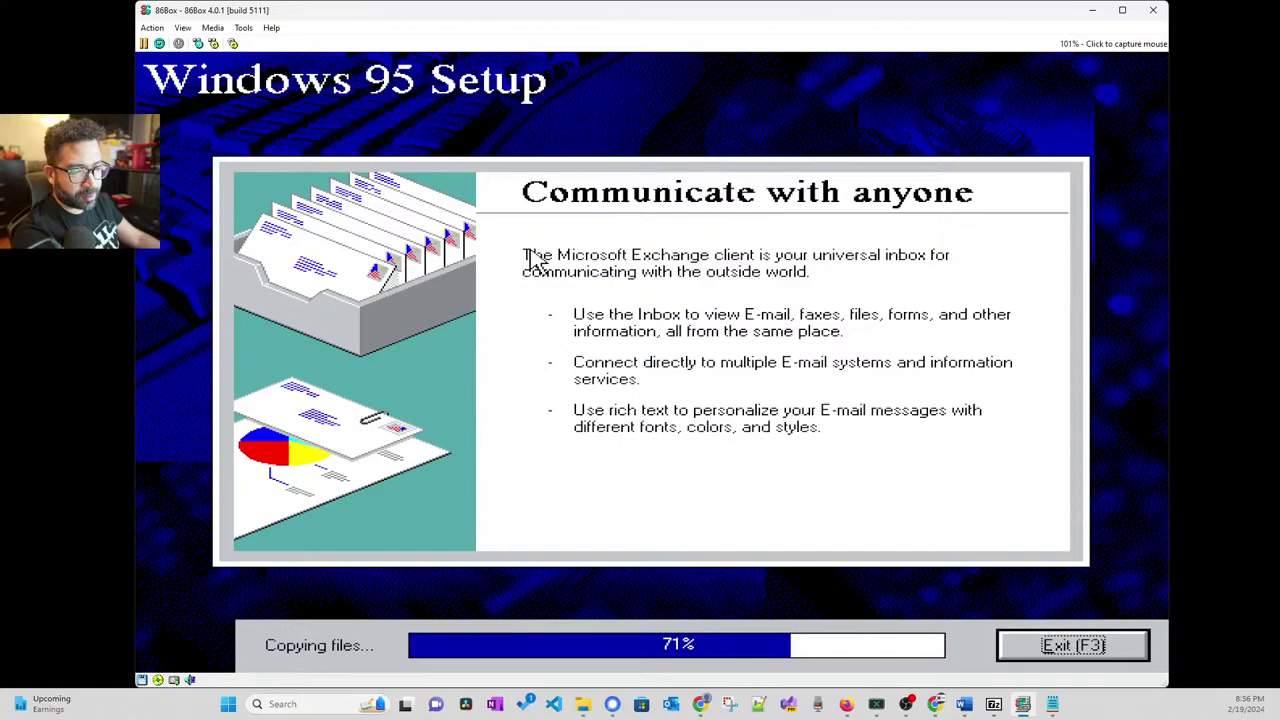
- Capture the mouse into the emulator while Setup finishes copying files
click(533, 256)
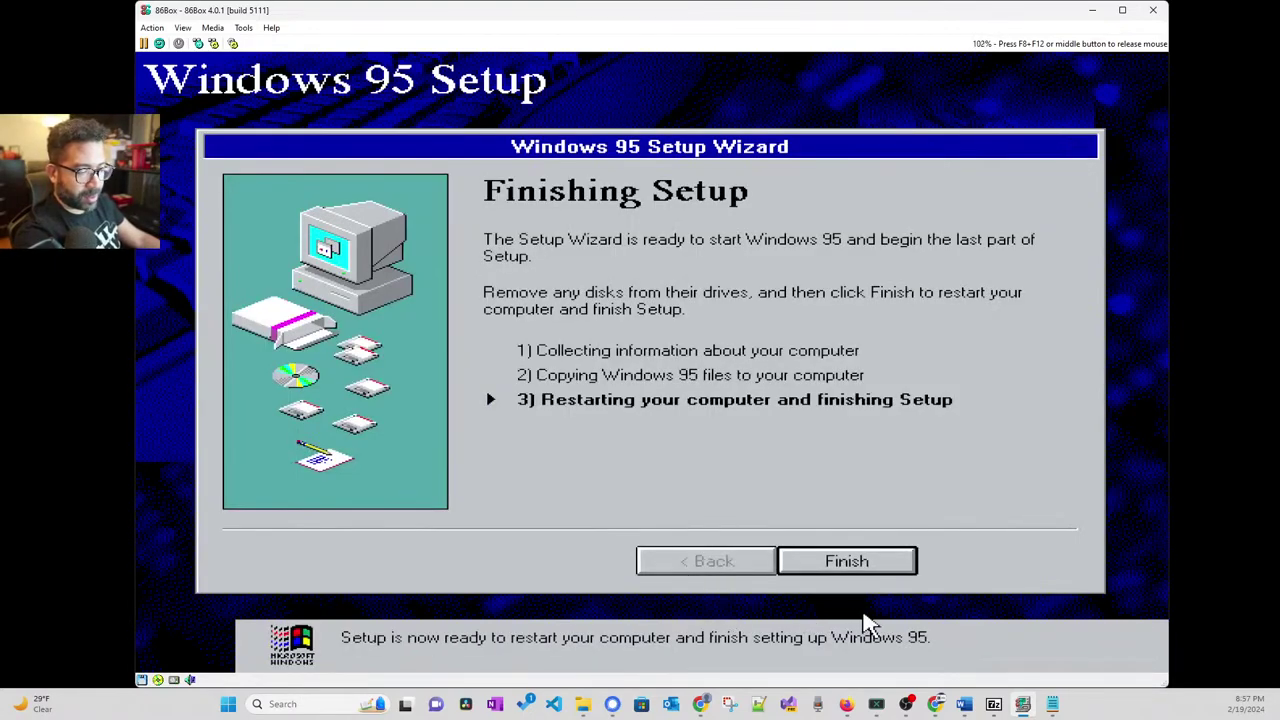
- Finish the wizard, eject Disk1.img from the virtual floppy drive, and confirm the restart
click(898, 570)
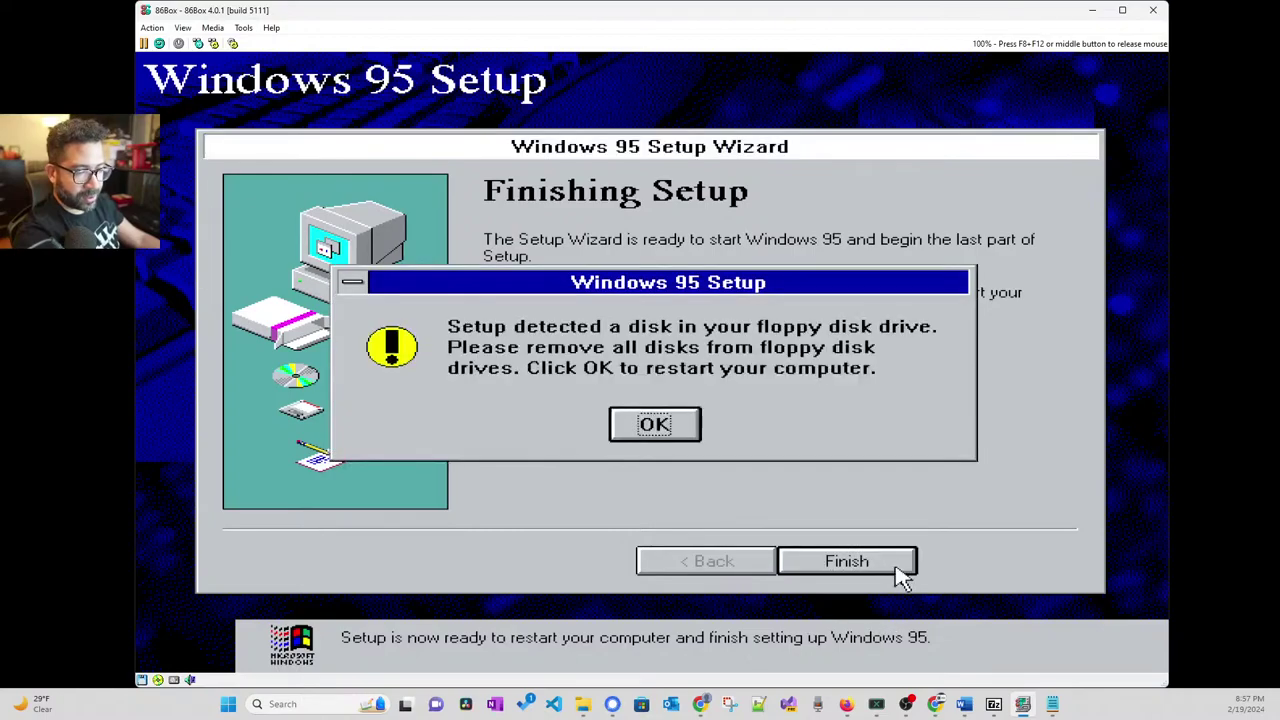
click(630, 425)
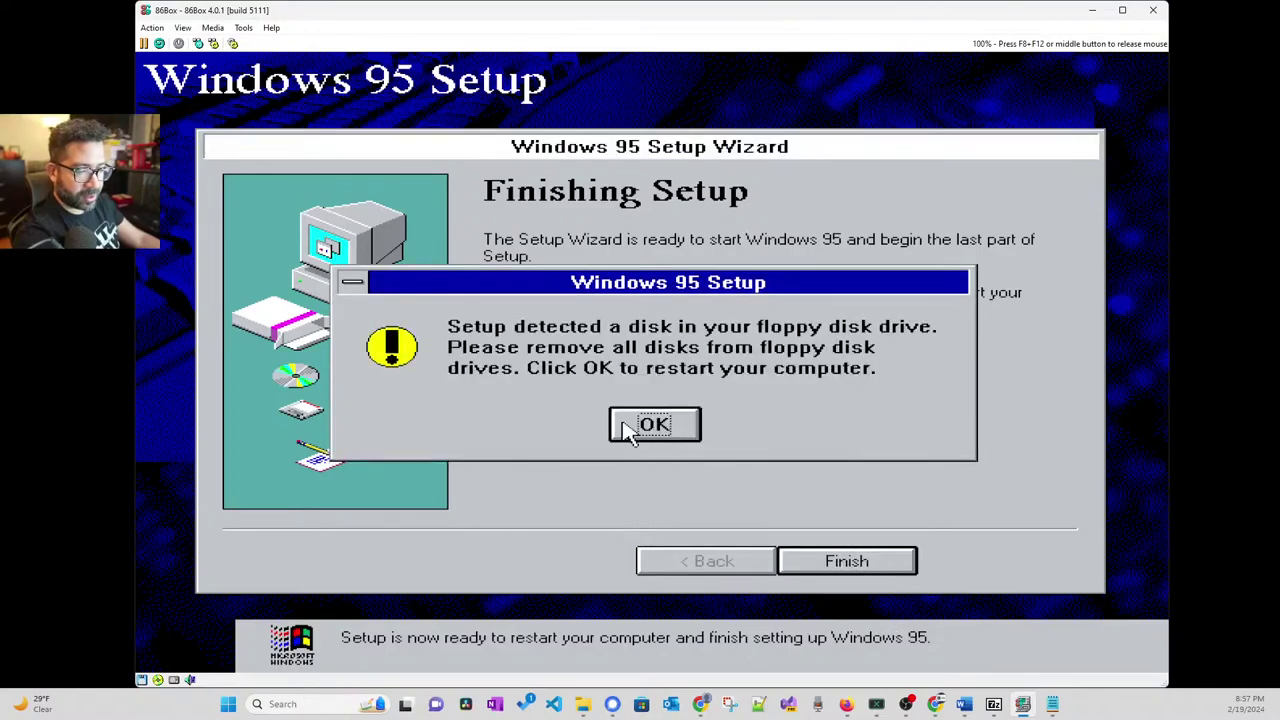
key(F8+F12)
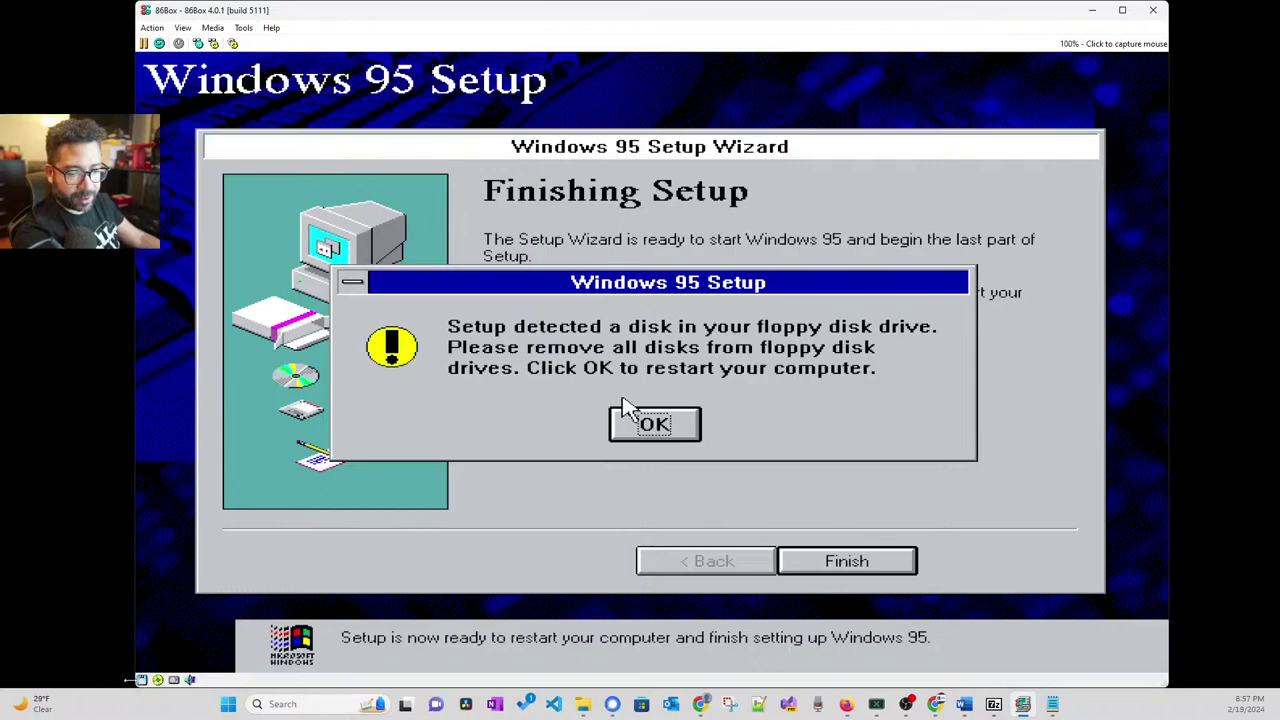
click(143, 679)
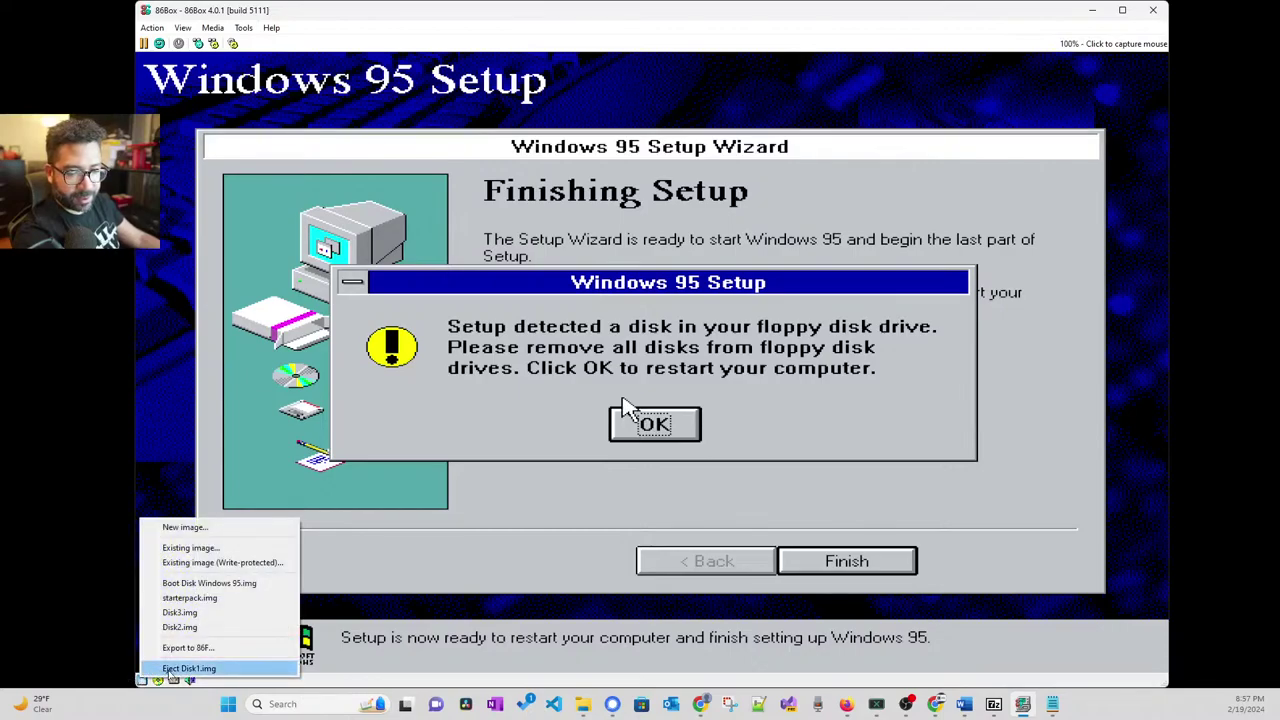
click(172, 668)
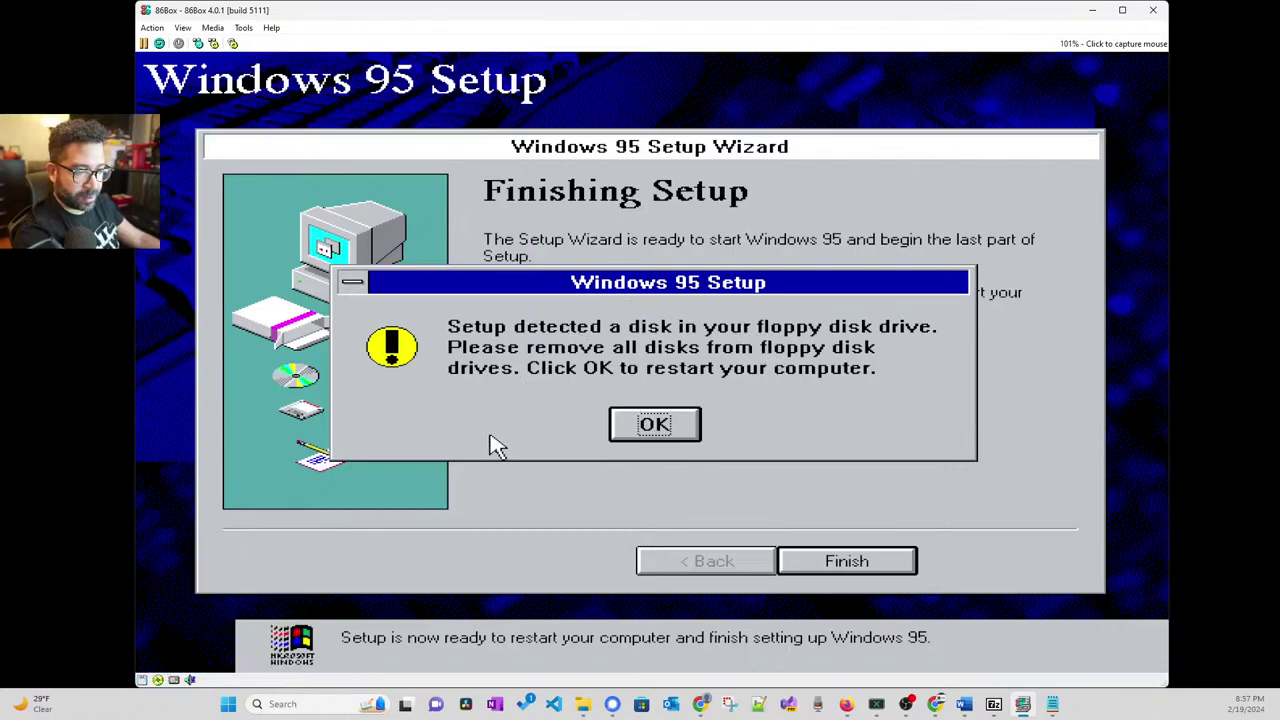
click(495, 445)
click(665, 424)
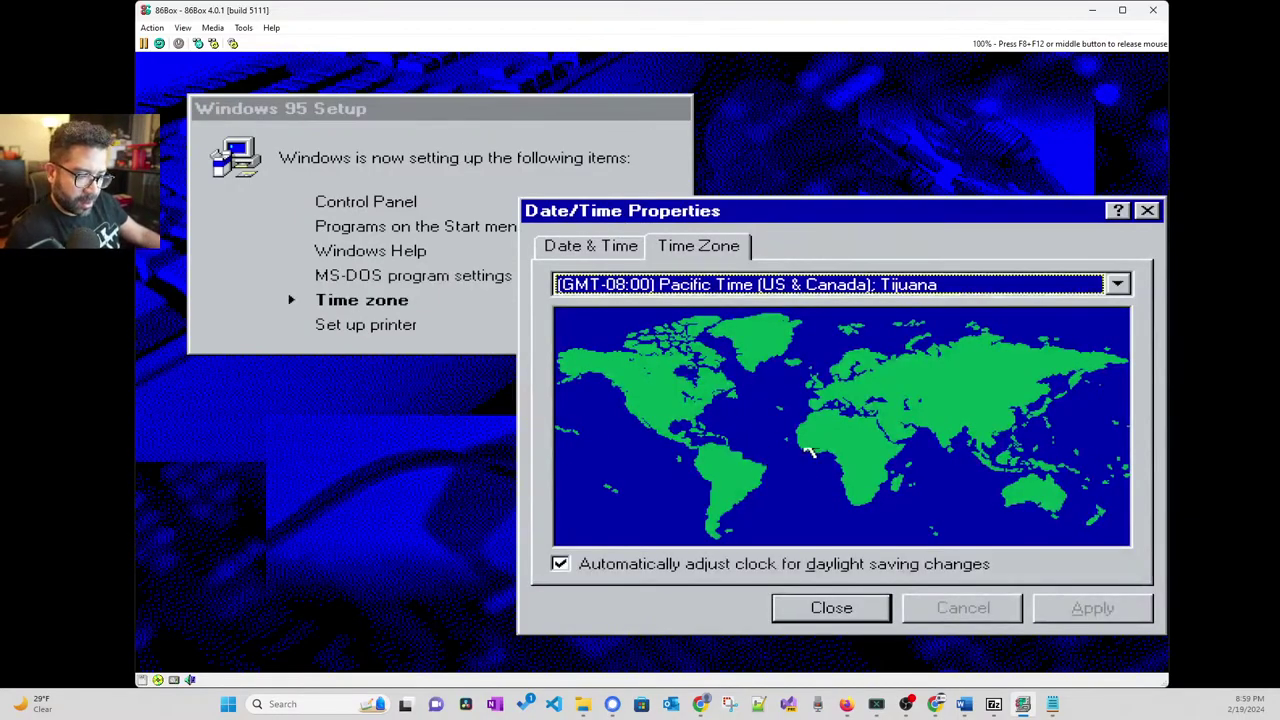
- Set the time zone to (GMT-05:00) Eastern Time (US & Canada) and apply it
click(1100, 288)
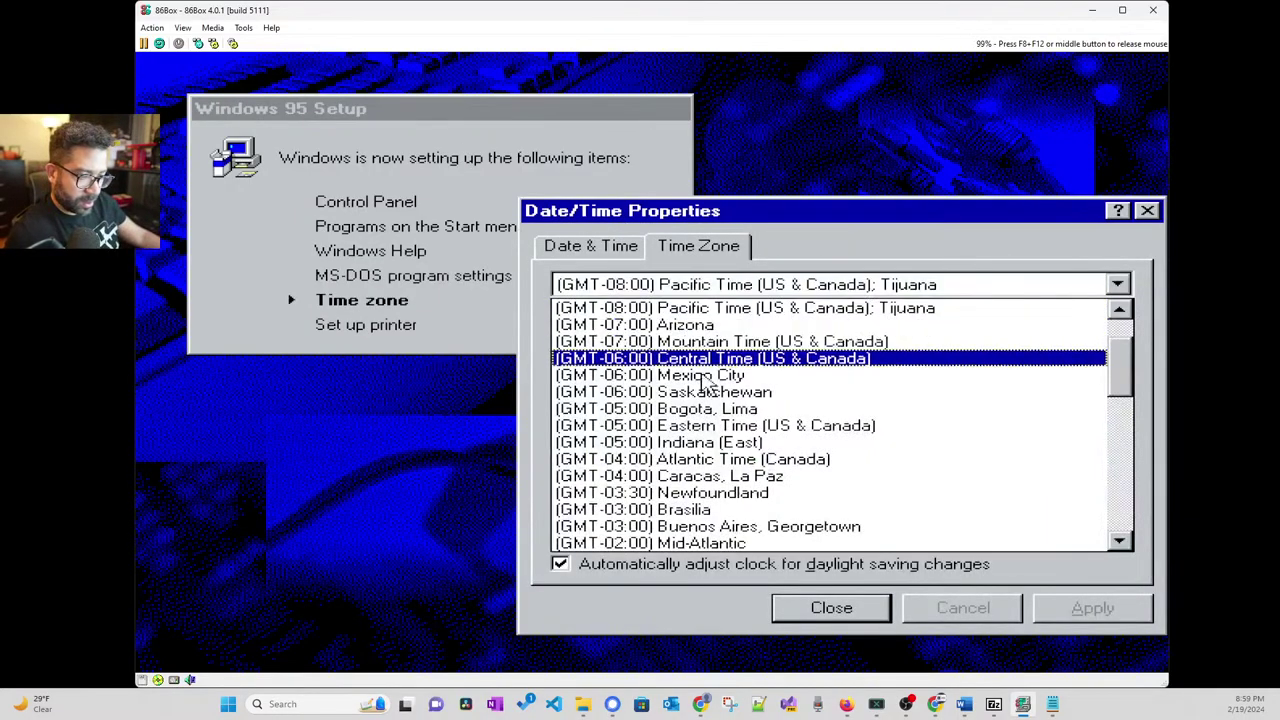
click(1119, 541)
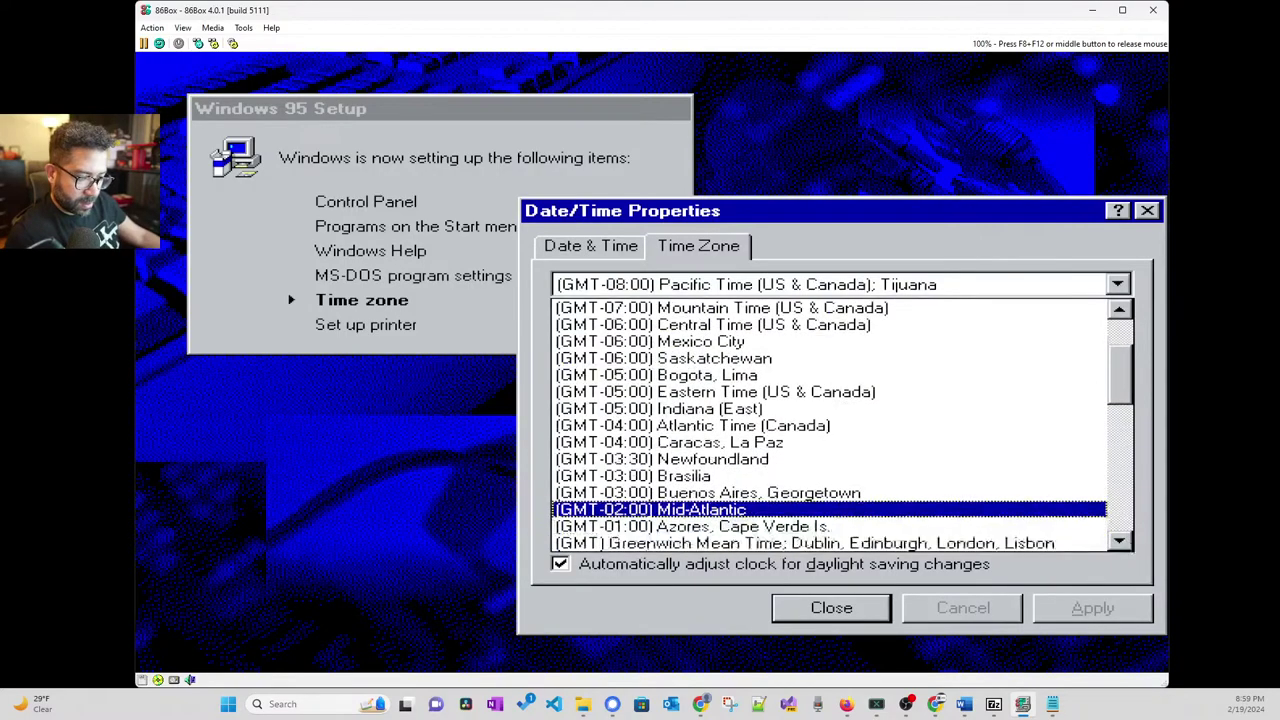
drag(1120, 424, 1140, 470)
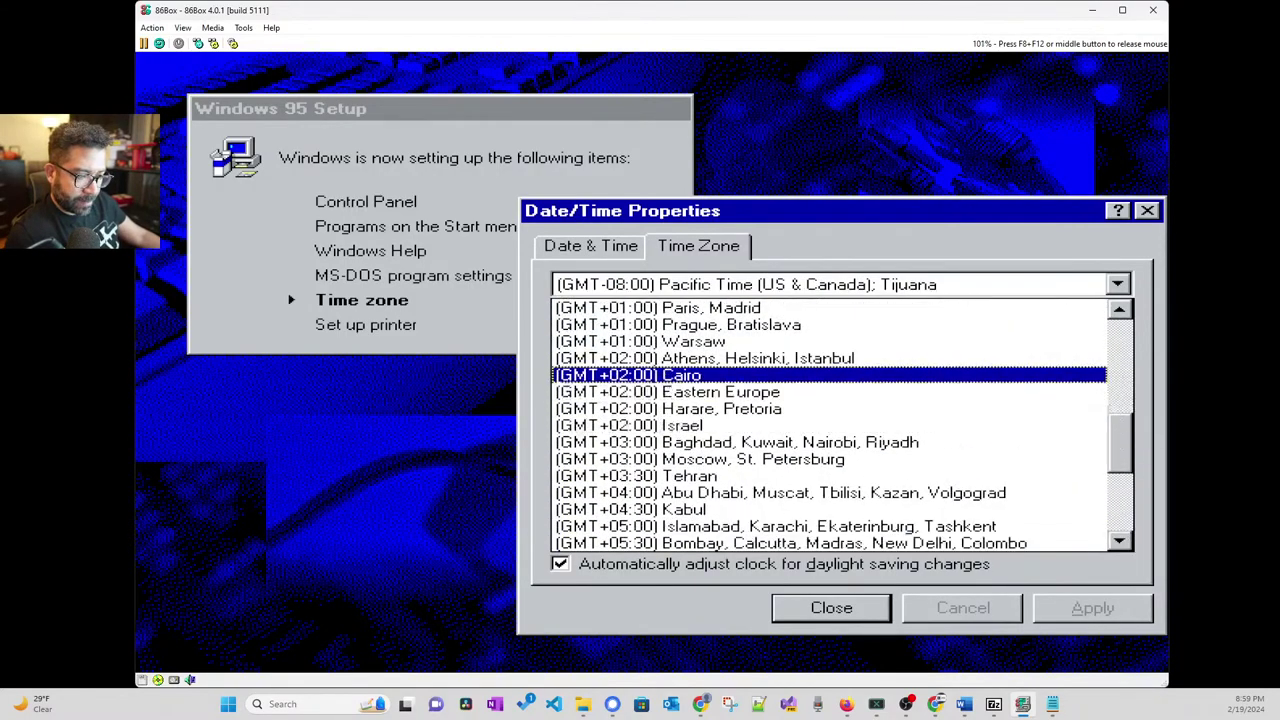
click(1107, 430)
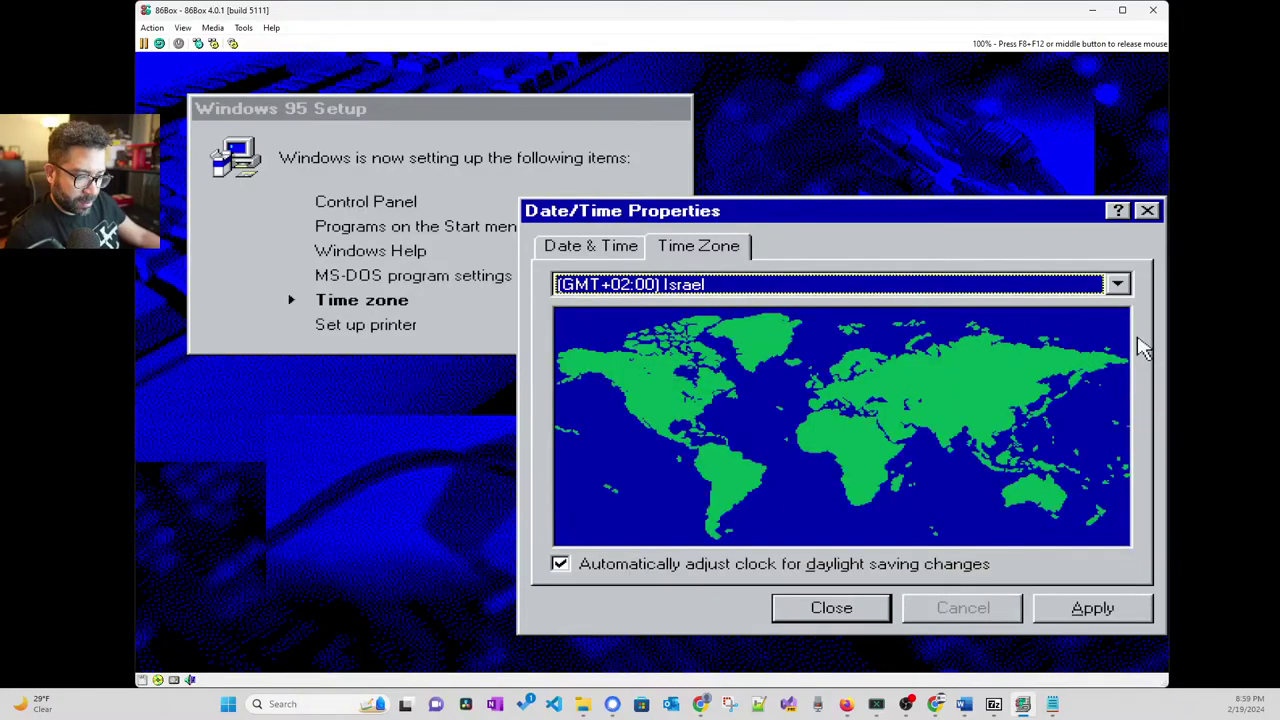
click(1117, 284)
drag(1127, 505, 1125, 430)
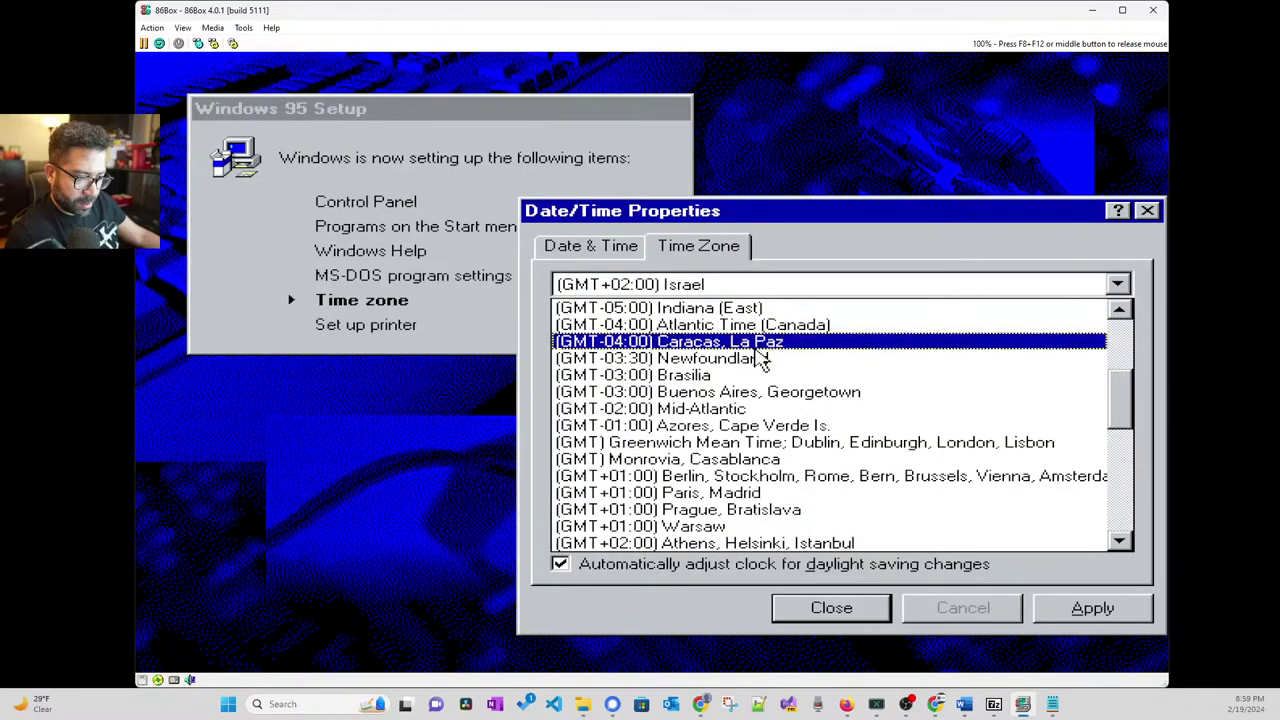
click(1118, 309)
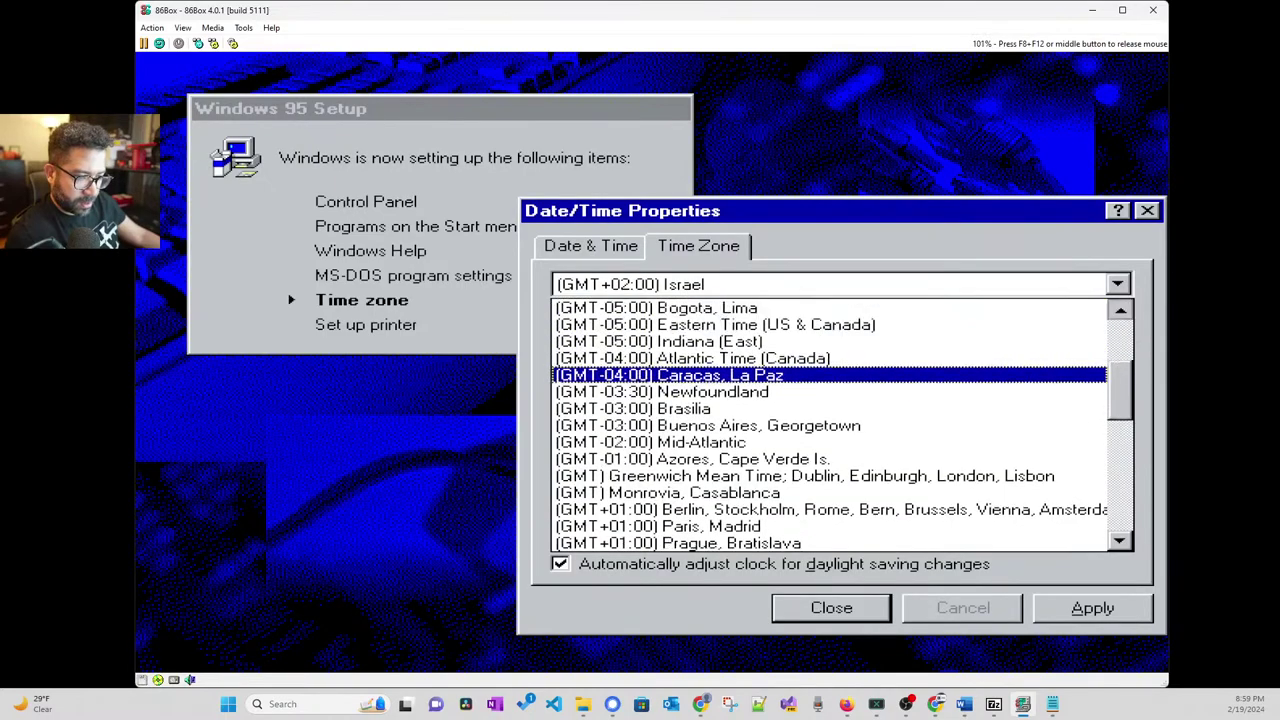
click(772, 345)
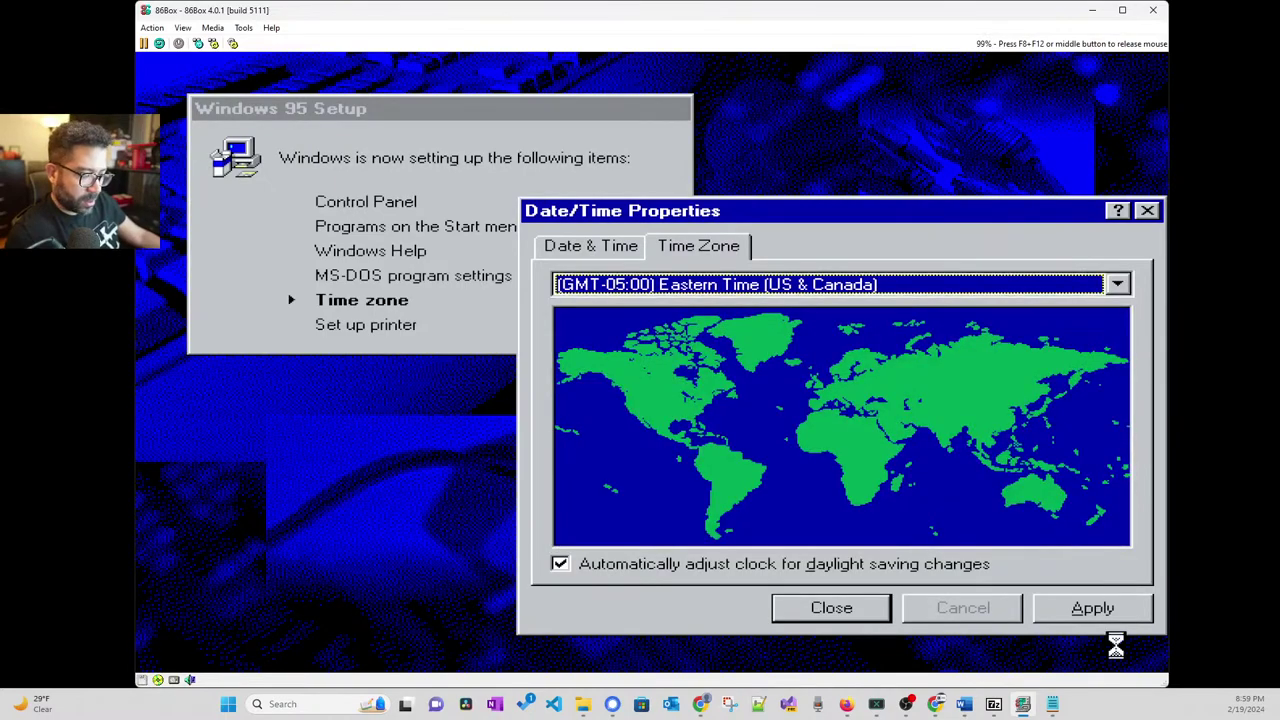
click(1110, 609)
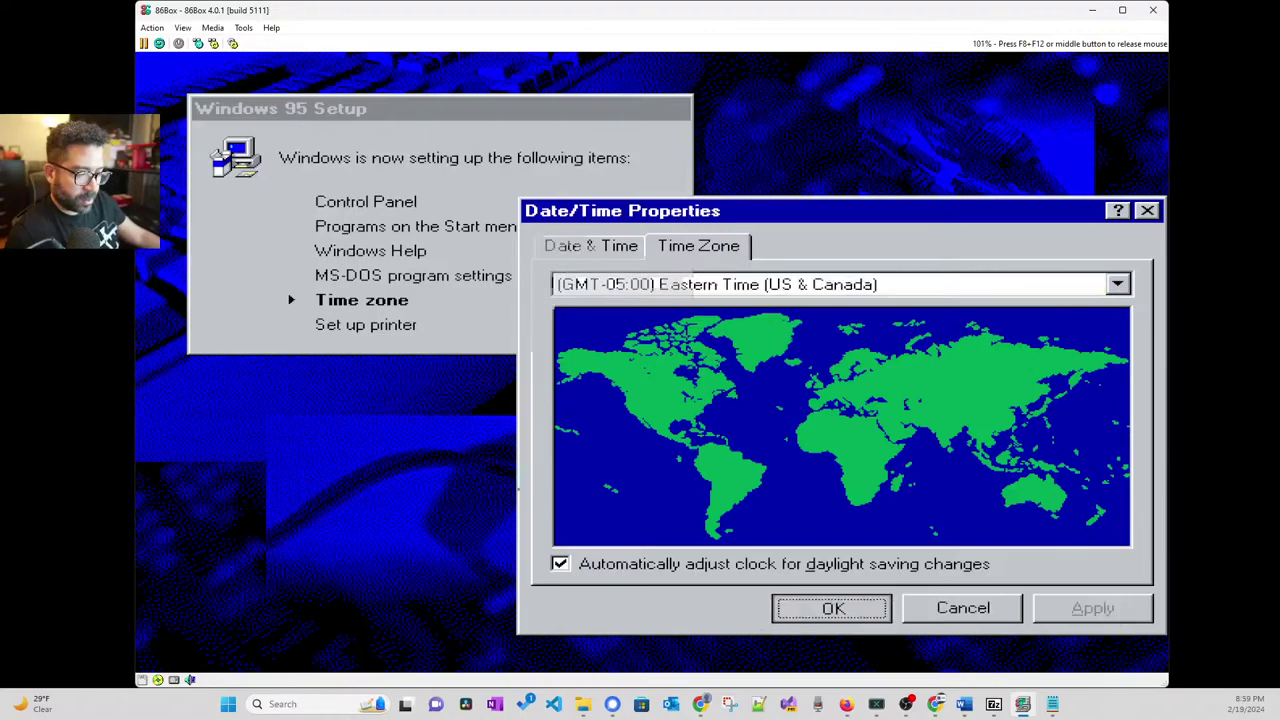
click(794, 600)
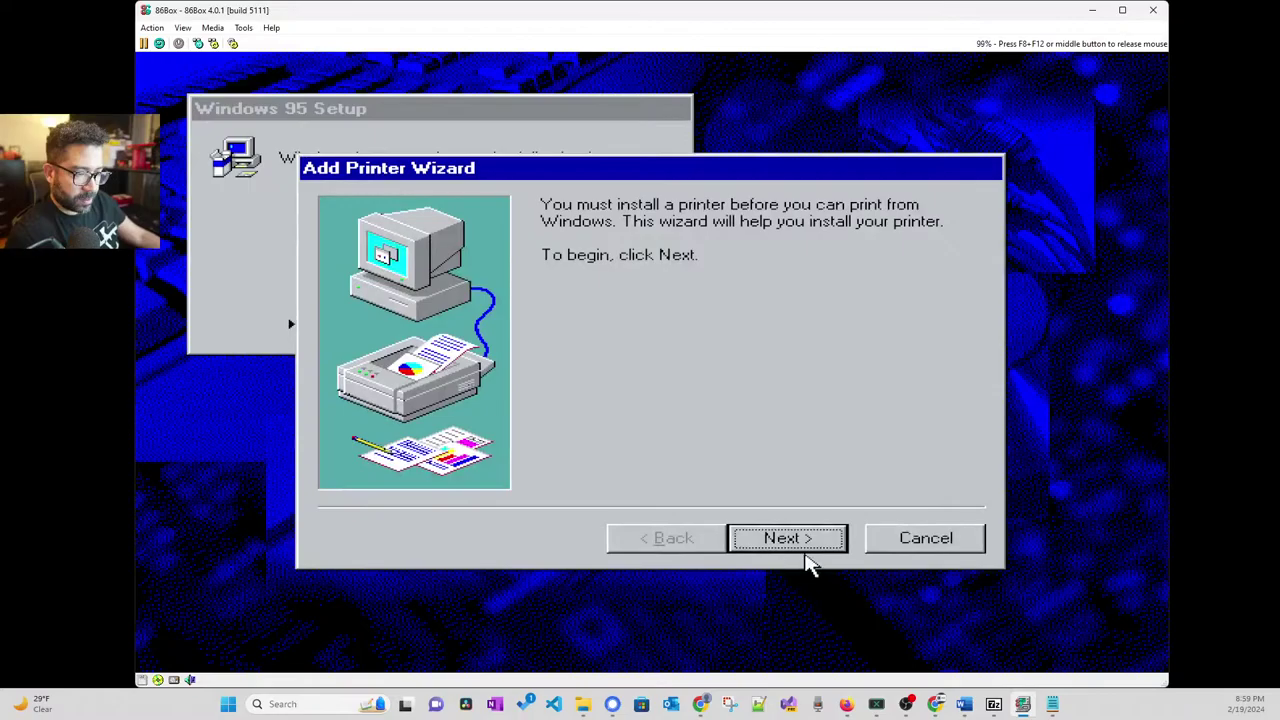
- Skip the Add Printer Wizard and confirm restarting Windows
click(965, 542)
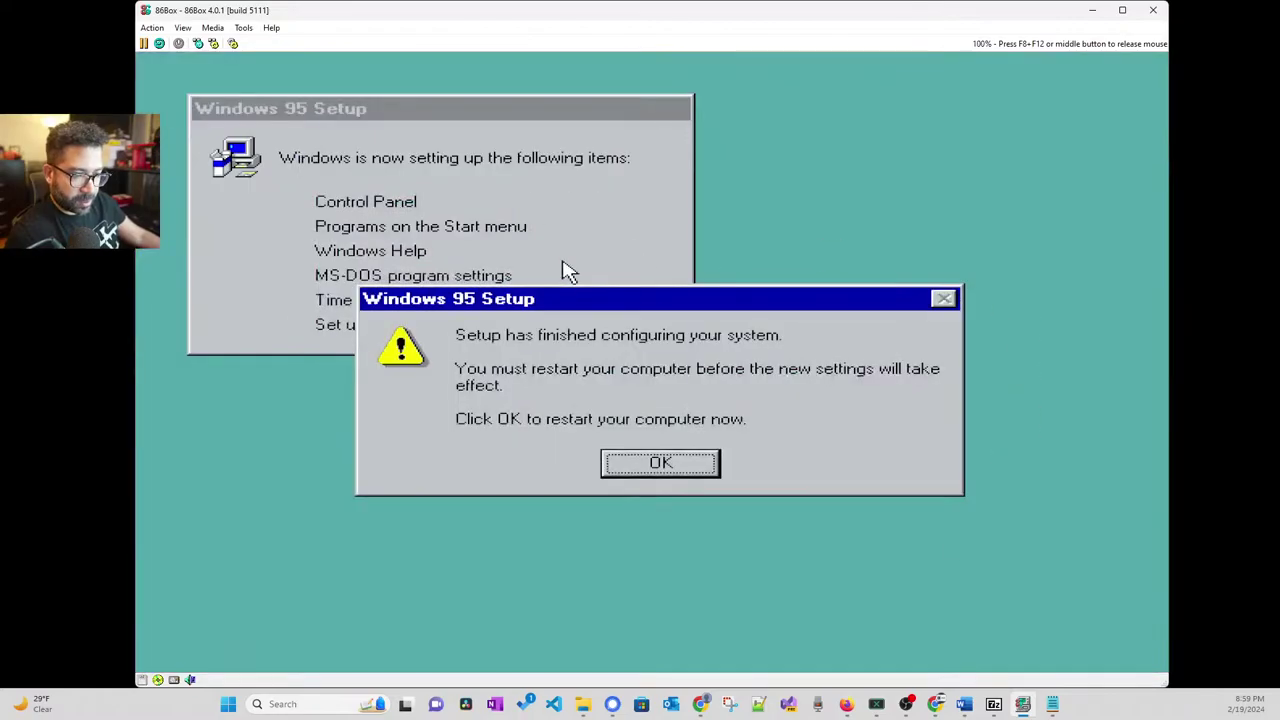
click(684, 463)
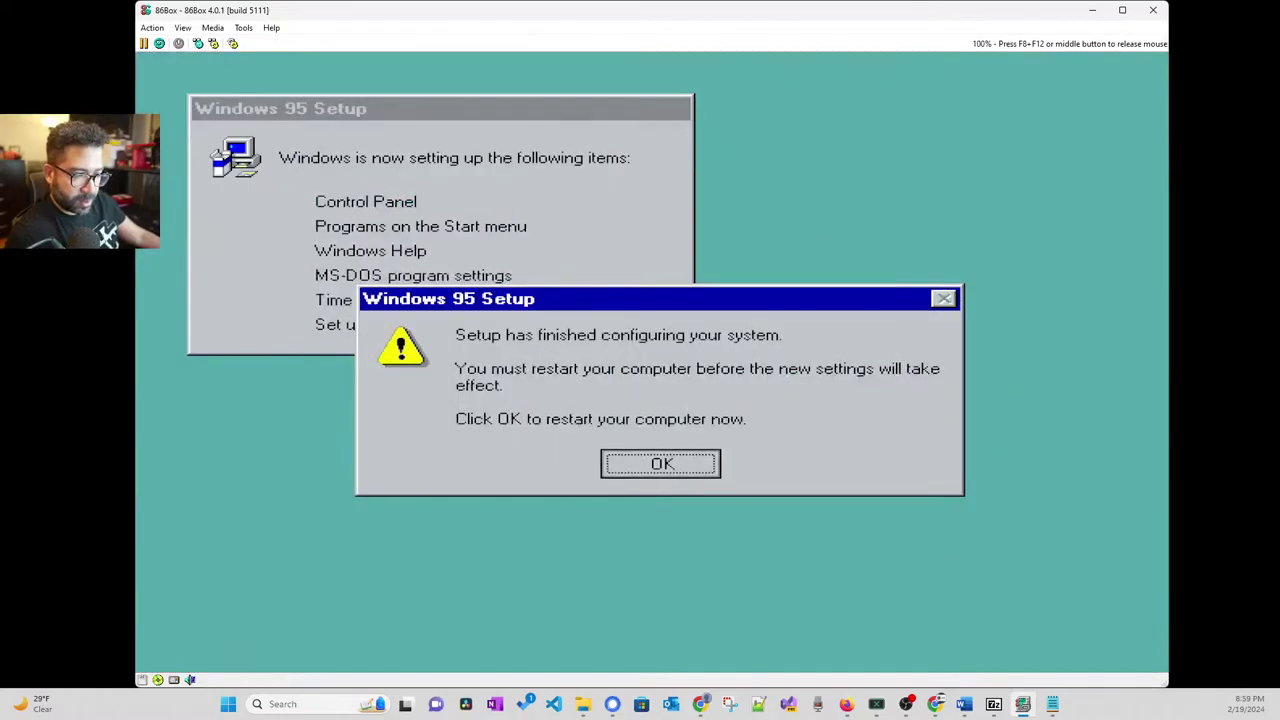
click(636, 466)
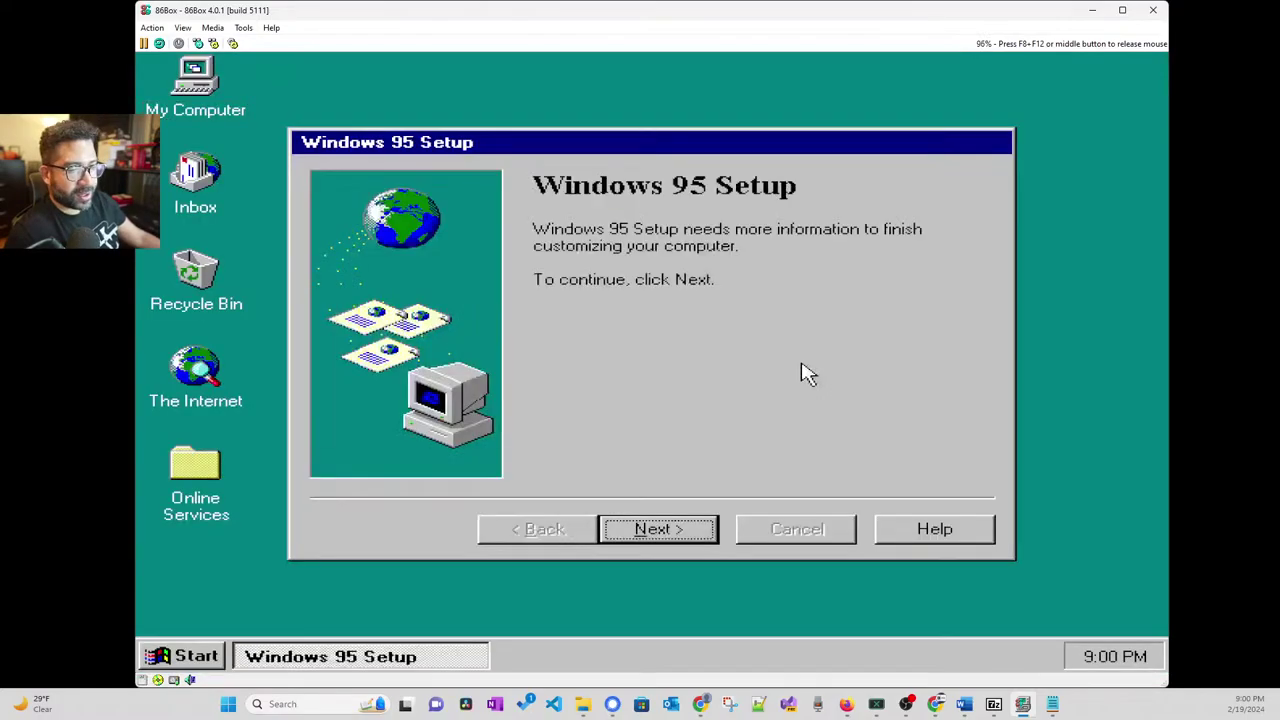
- Continue IE4 setup, keeping United States as the Active Channel region
click(676, 531)
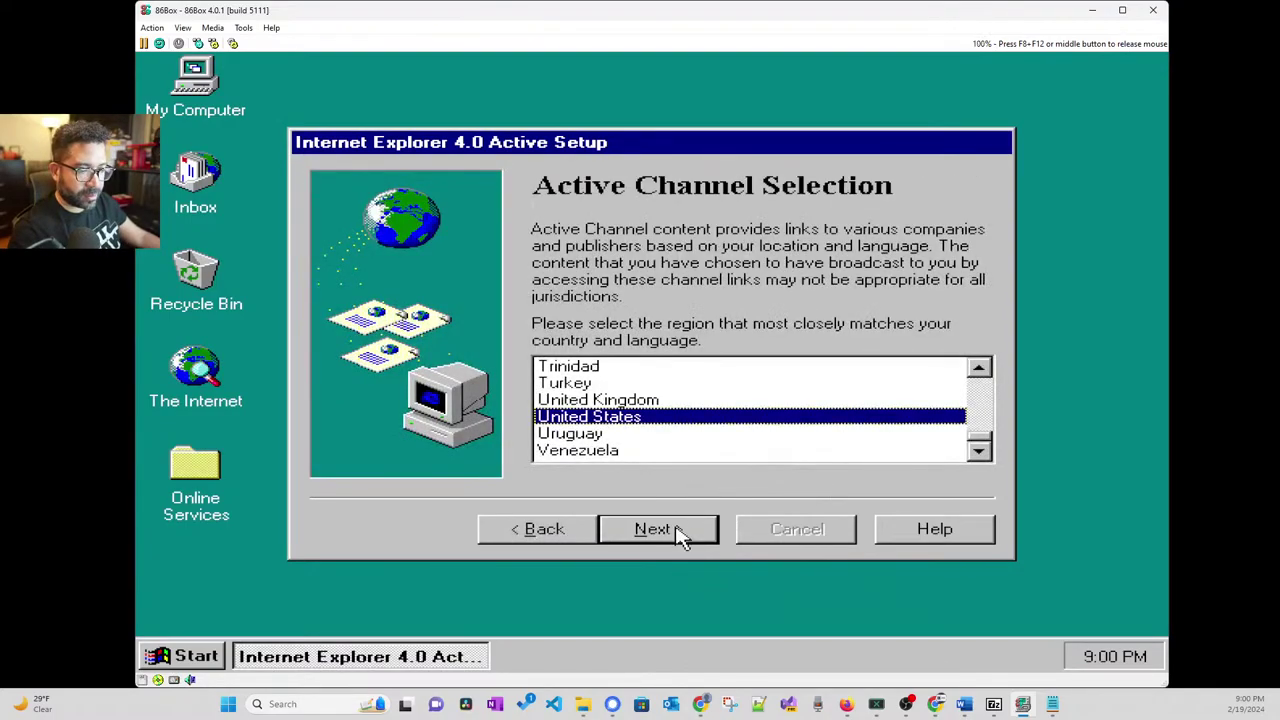
click(677, 533)
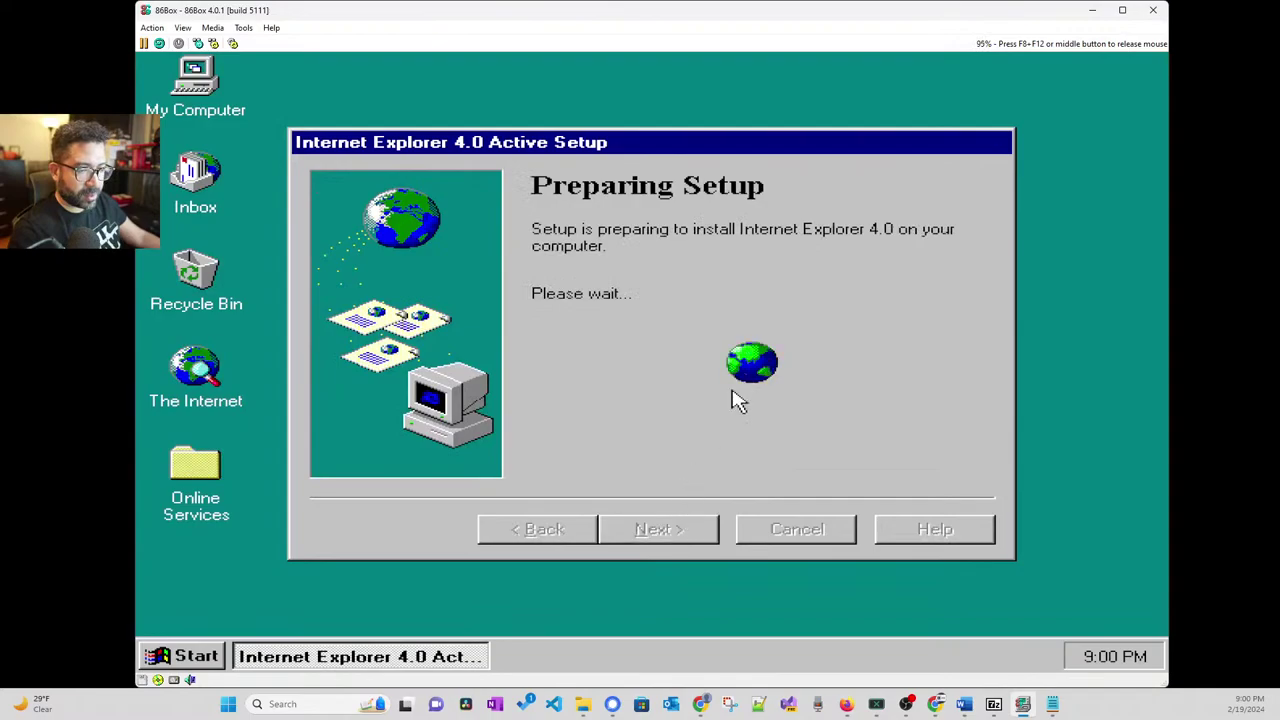
- Open My Computer and minimize the Internet Explorer 4.0 setup window
double_click(197, 85)
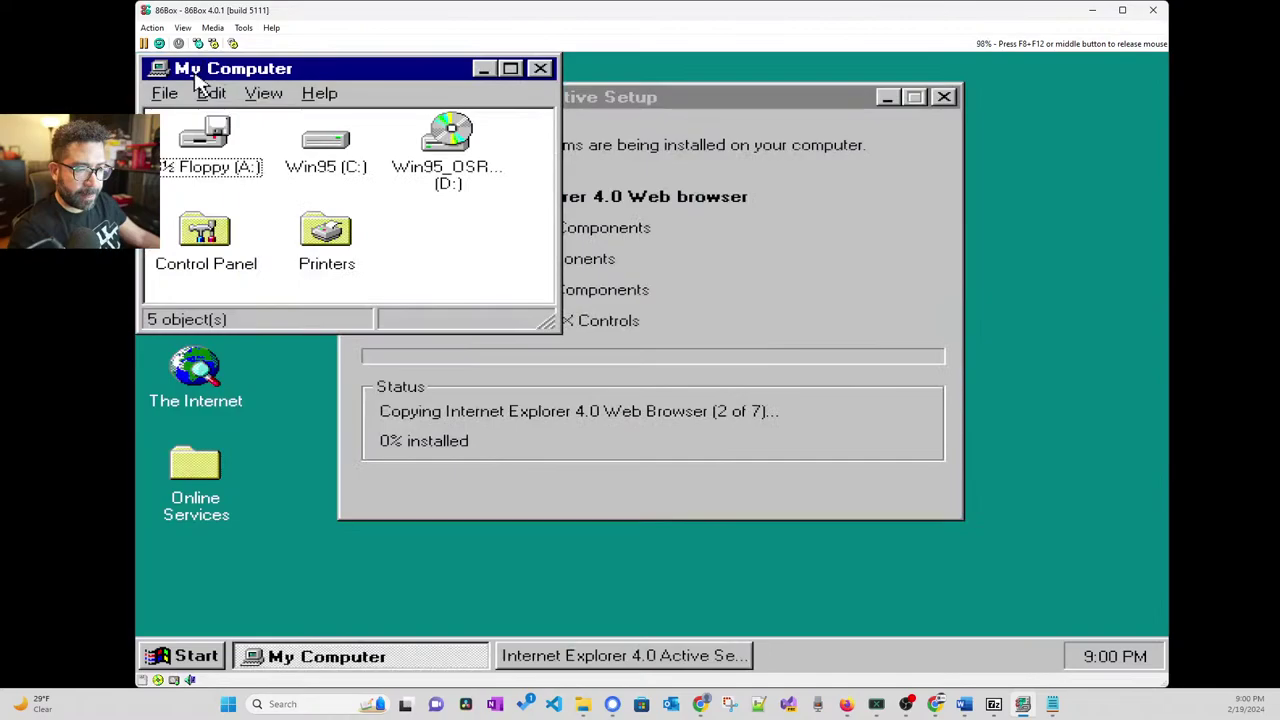
click(460, 160)
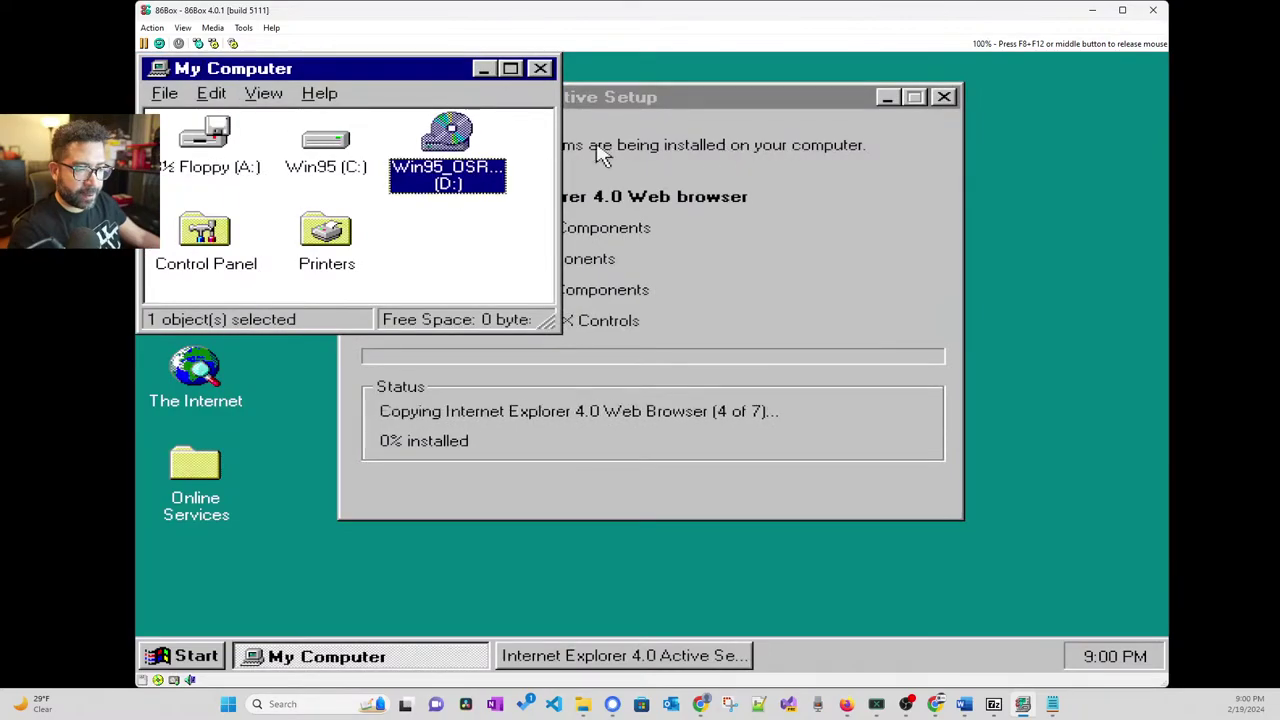
click(695, 232)
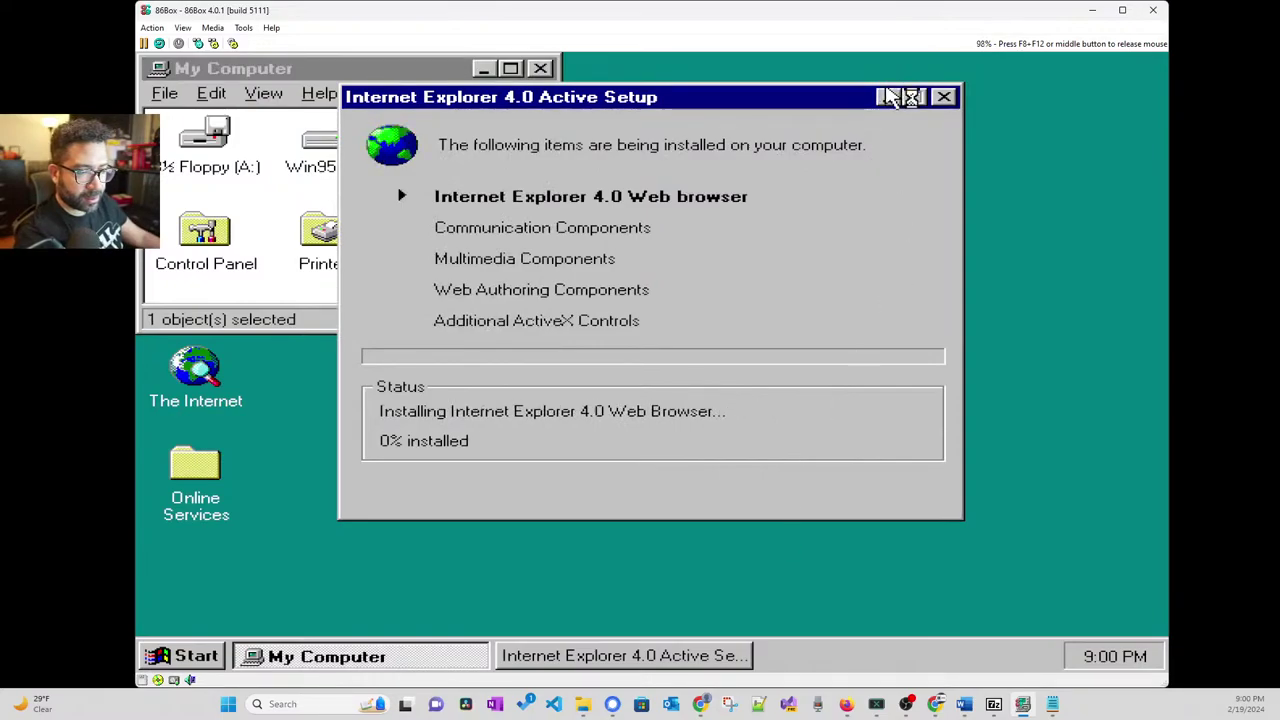
click(887, 97)
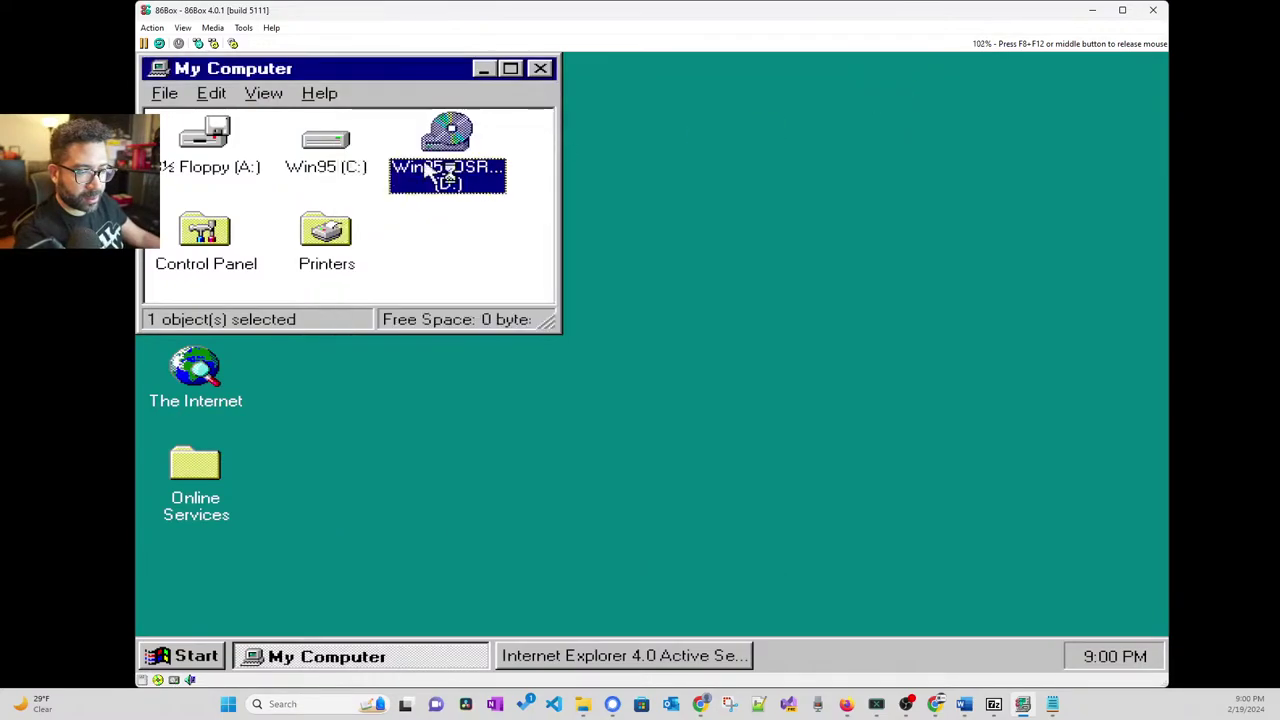
click(480, 275)
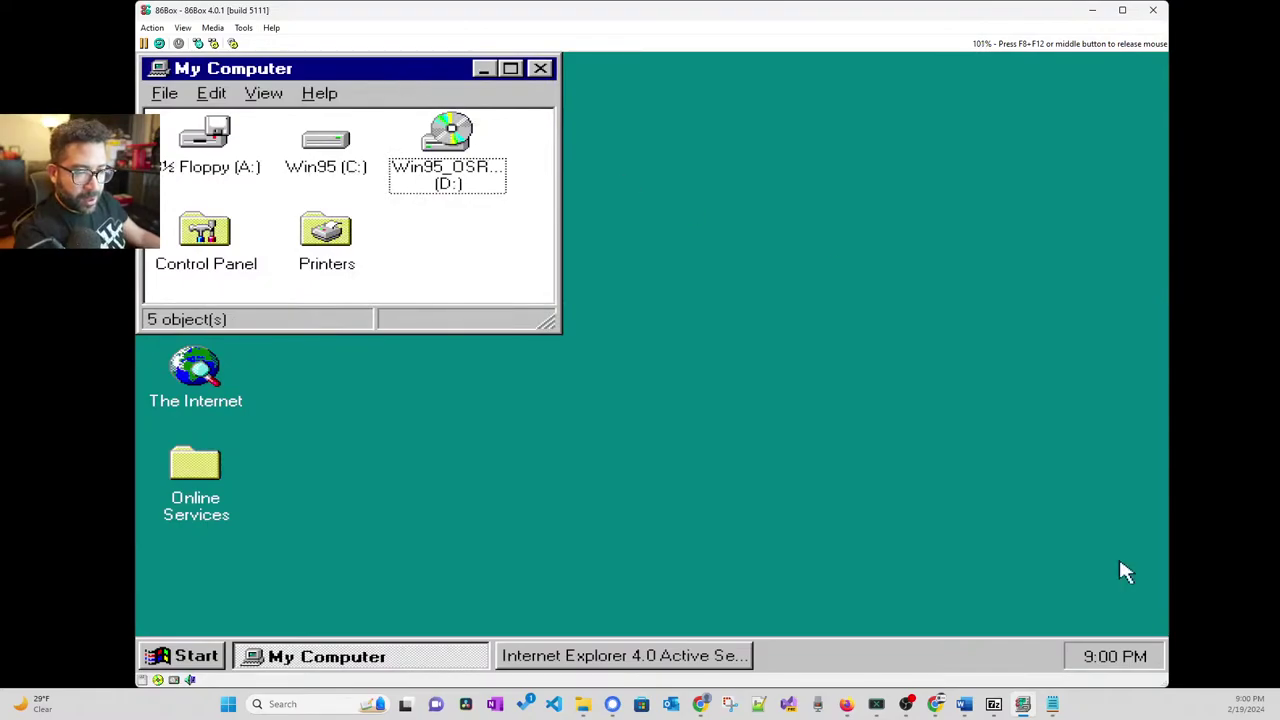
- Move the My Computer window to the desktop's right side and right-click the My Computer icon
middle_click(645, 432)
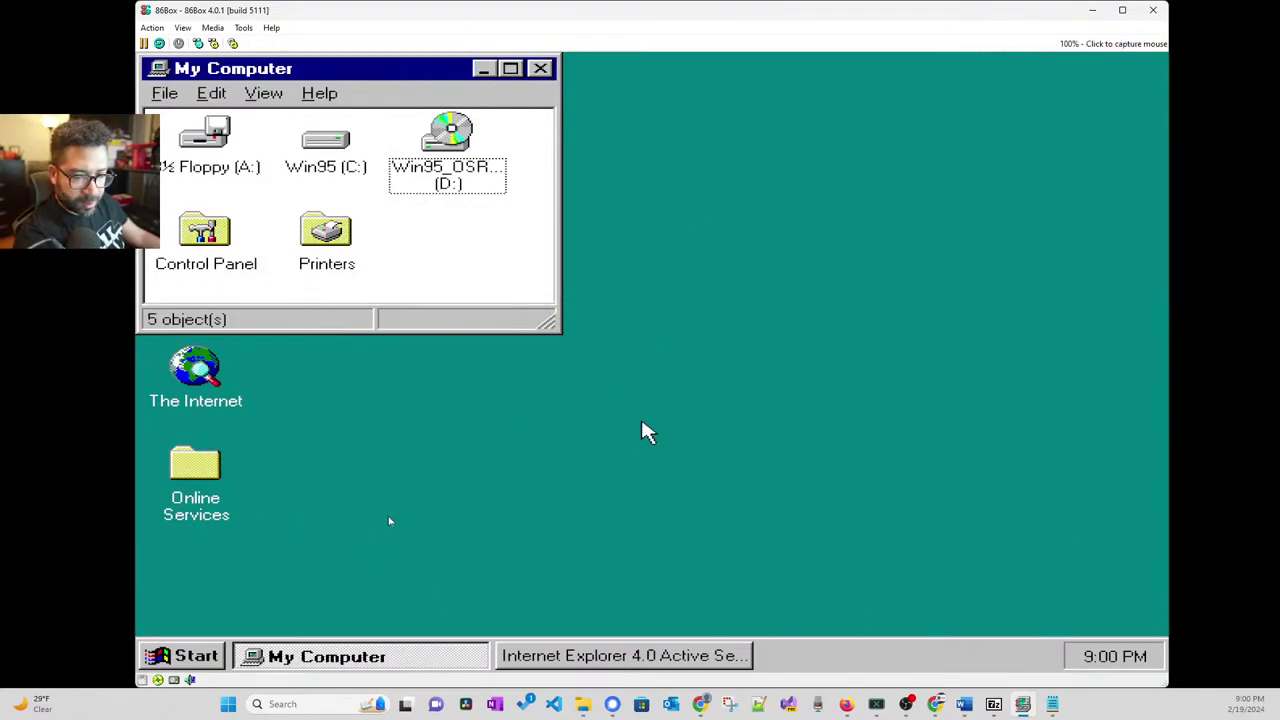
click(491, 500)
click(177, 630)
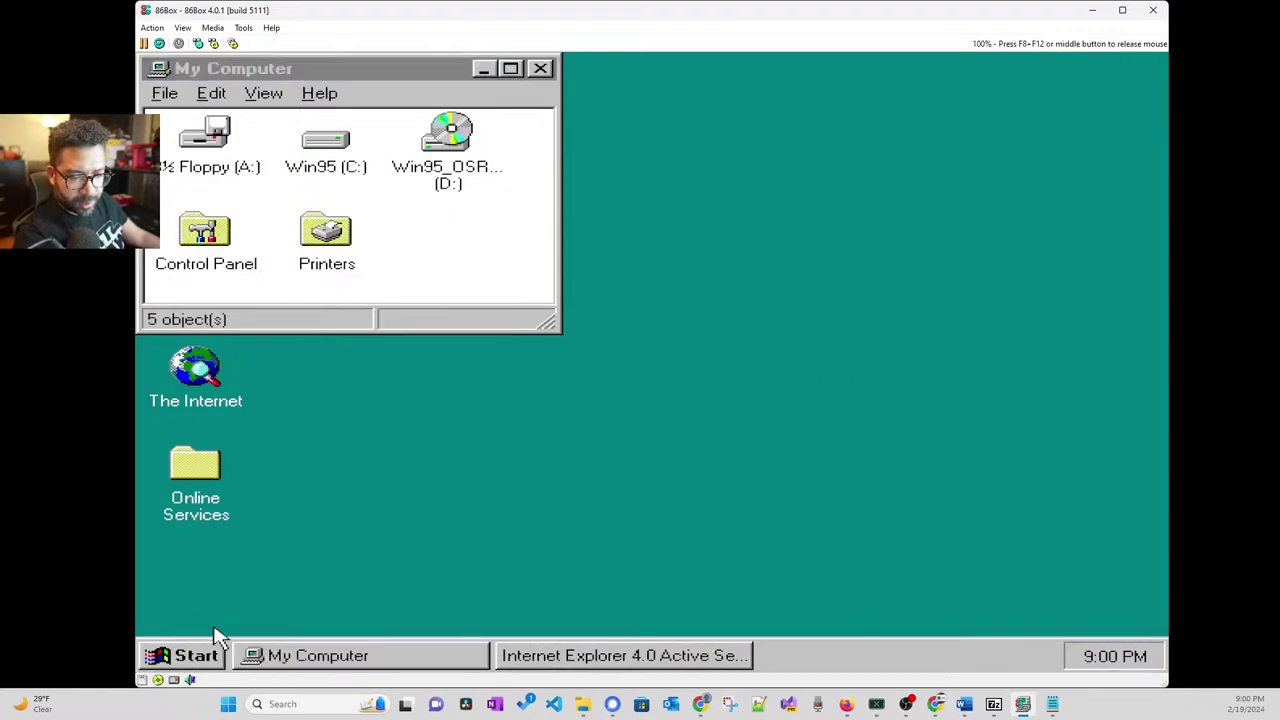
click(210, 650)
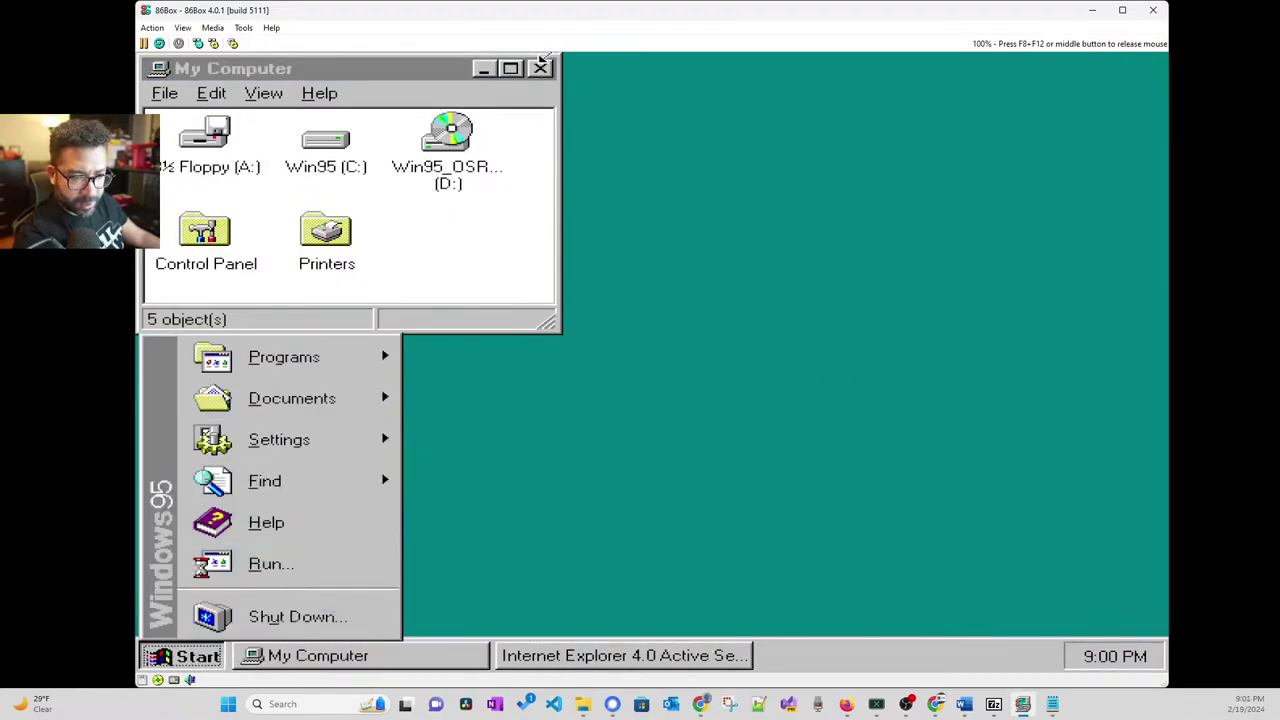
drag(335, 78, 780, 163)
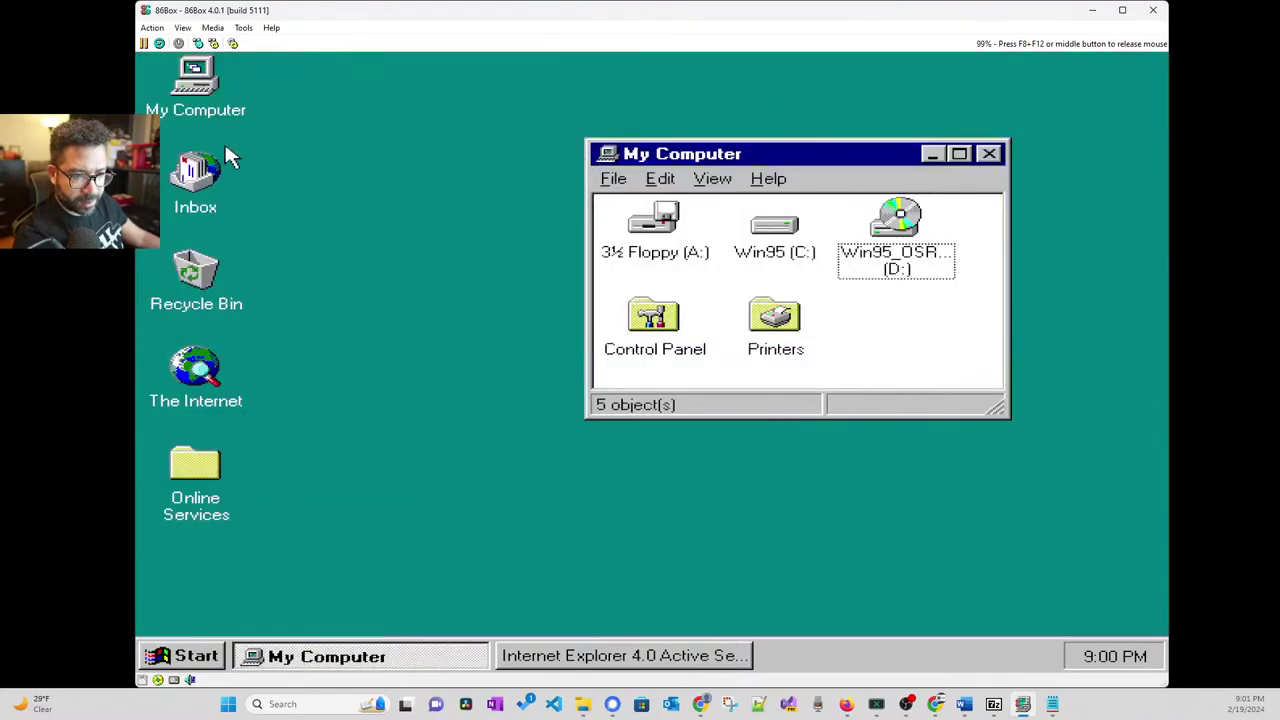
right_click(215, 74)
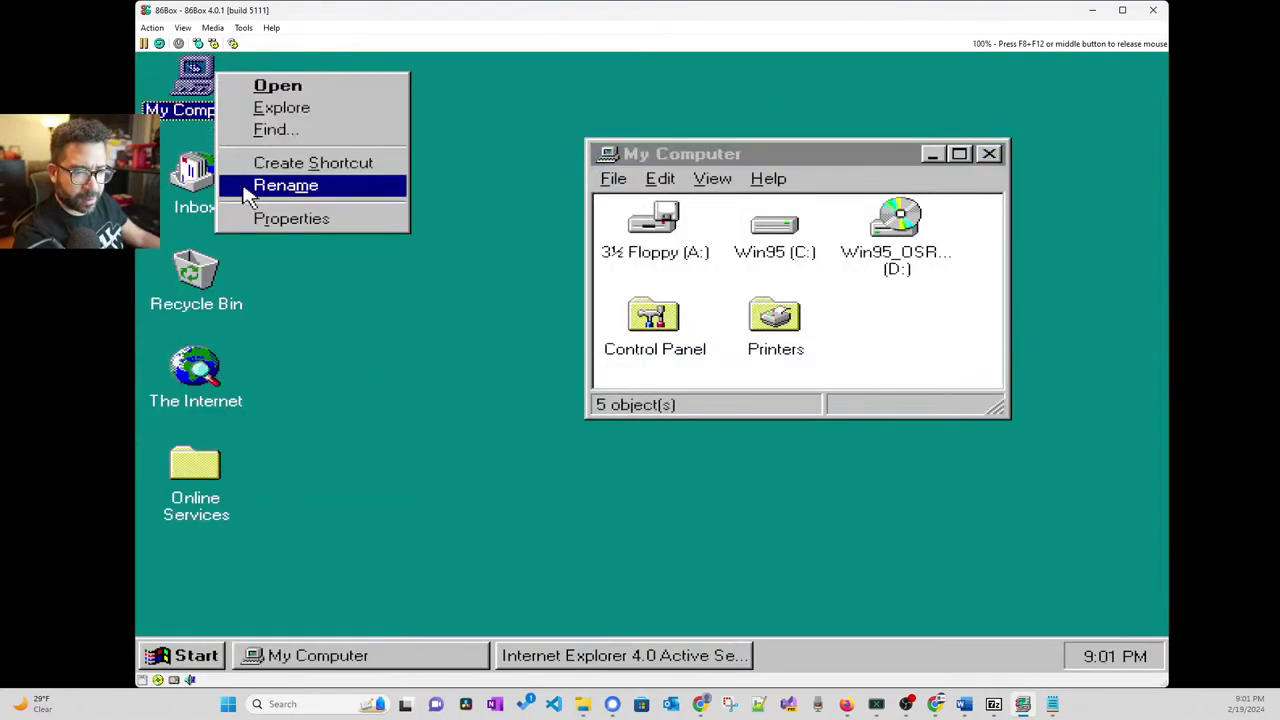
- In Device Manager, inspect the S3 ViRGE PCI display adapter and the unrecognised PCI Multimedia Video Device
click(260, 224)
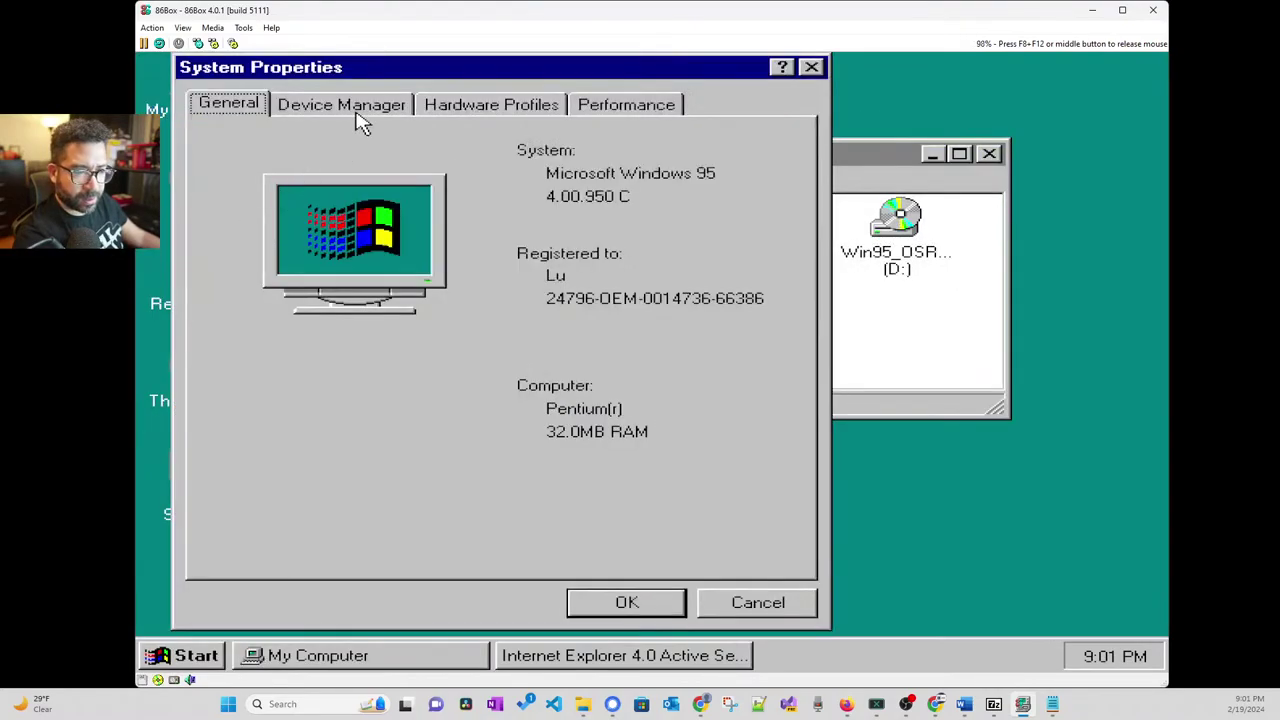
click(357, 110)
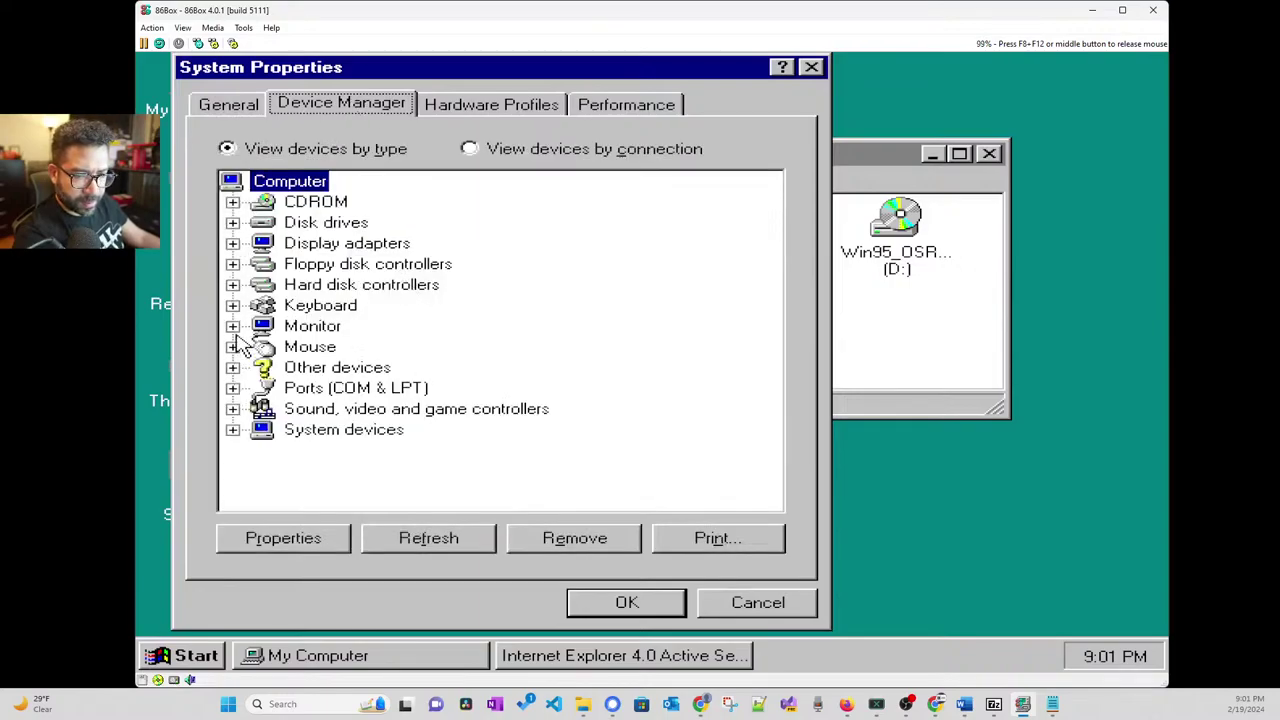
click(232, 243)
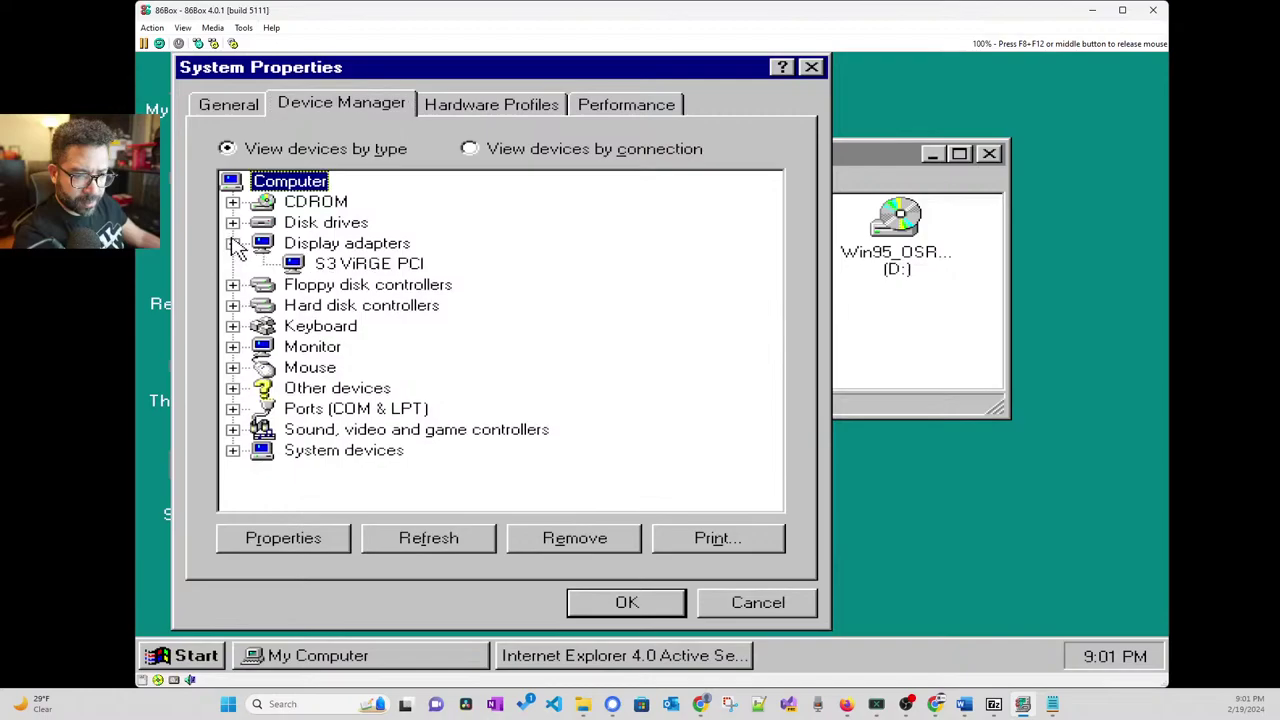
click(412, 265)
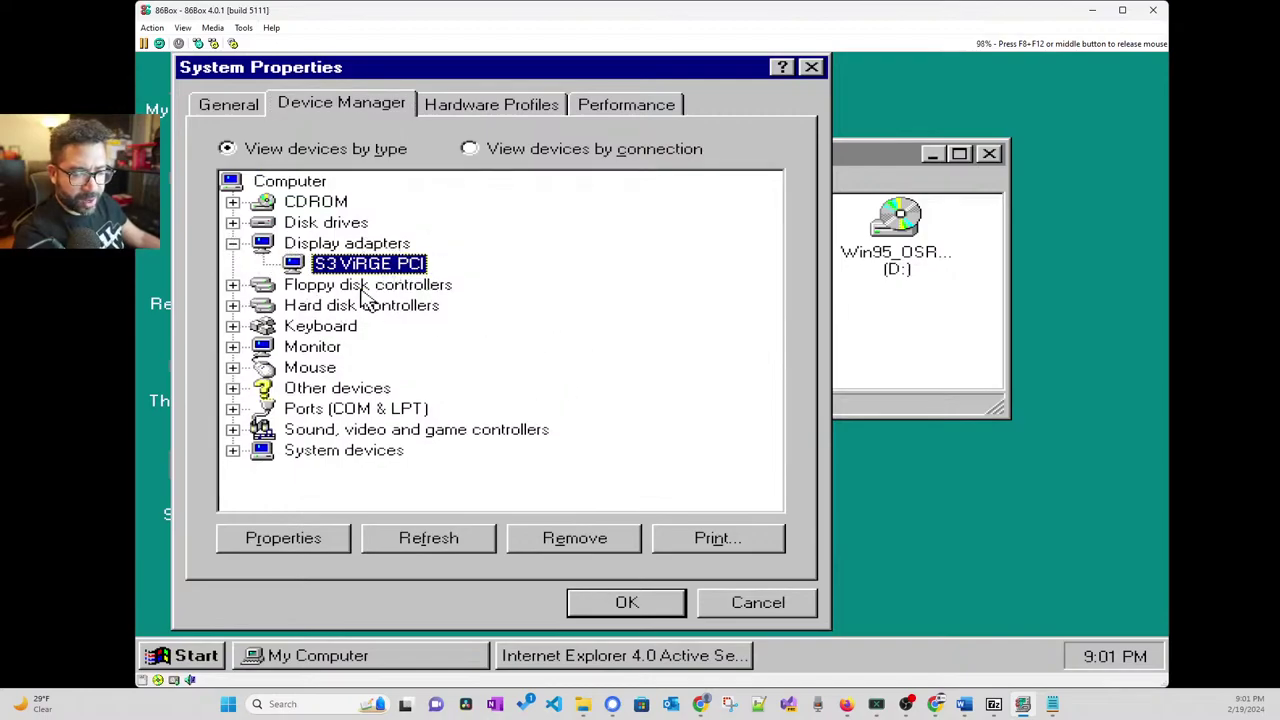
click(234, 390)
click(412, 412)
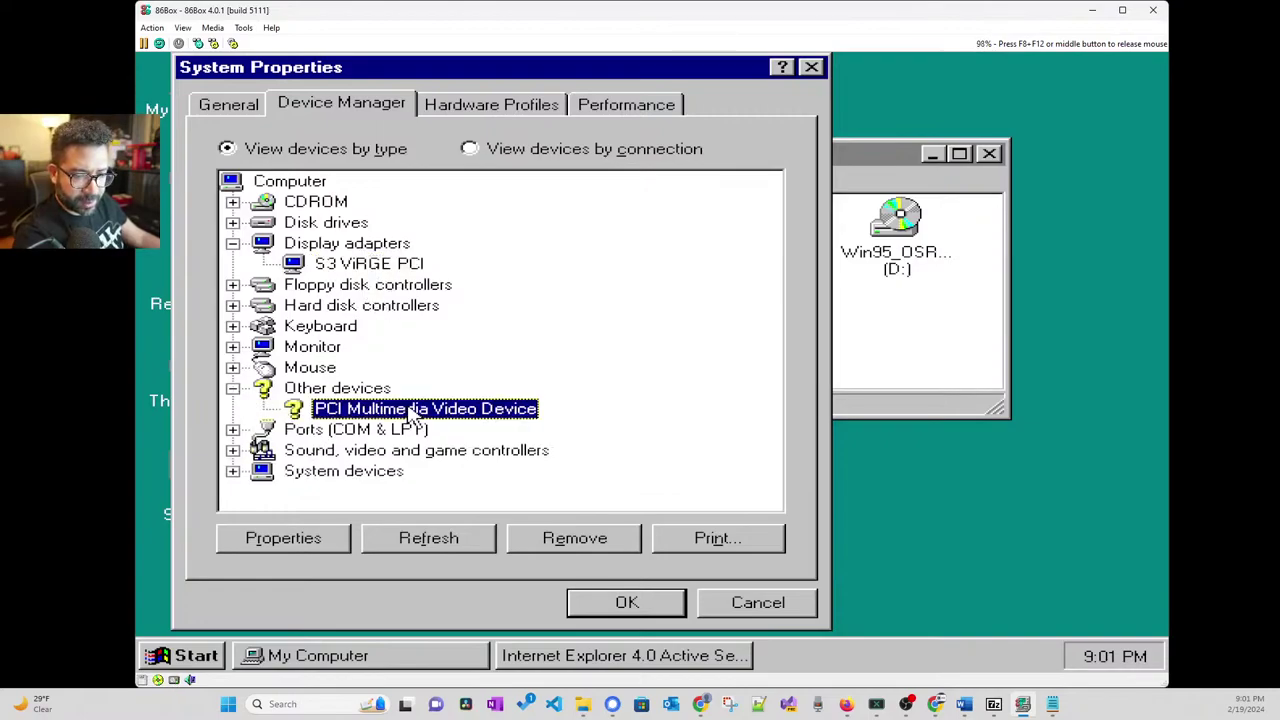
- Expand Ports and Sound, video and game controllers, then return to the IE 4.0 setup progress
click(233, 431)
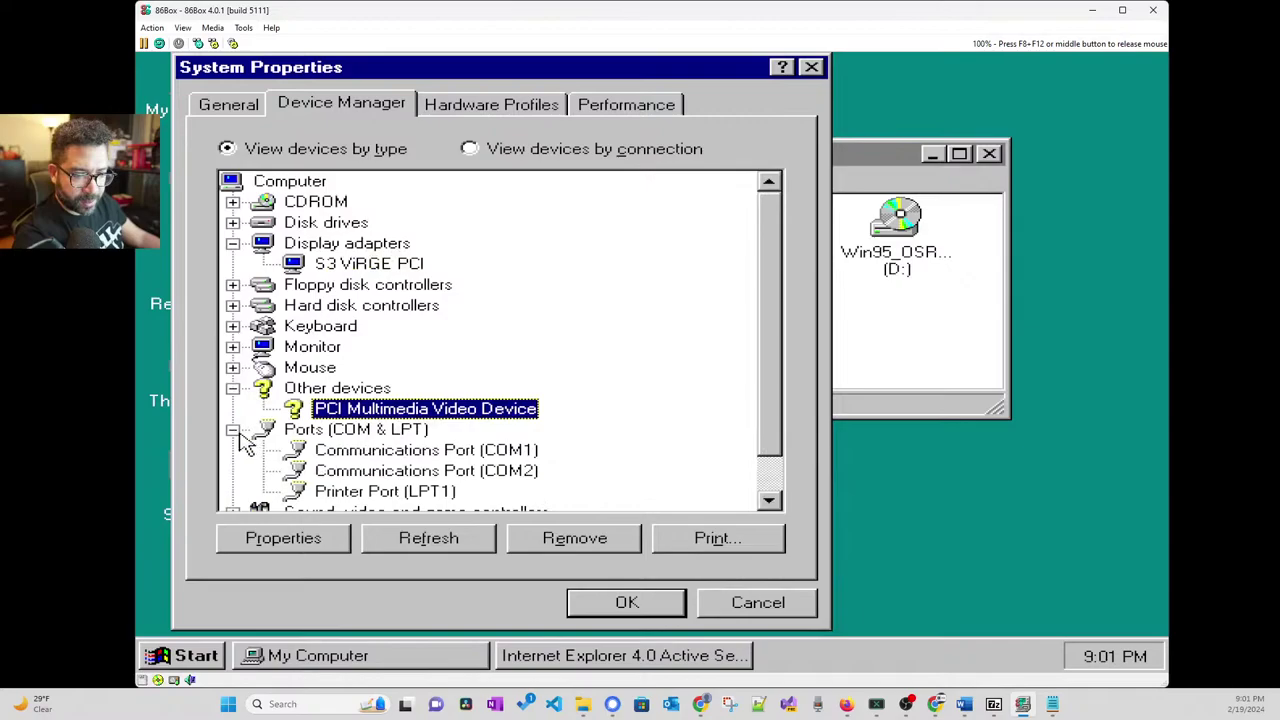
click(233, 430)
click(233, 450)
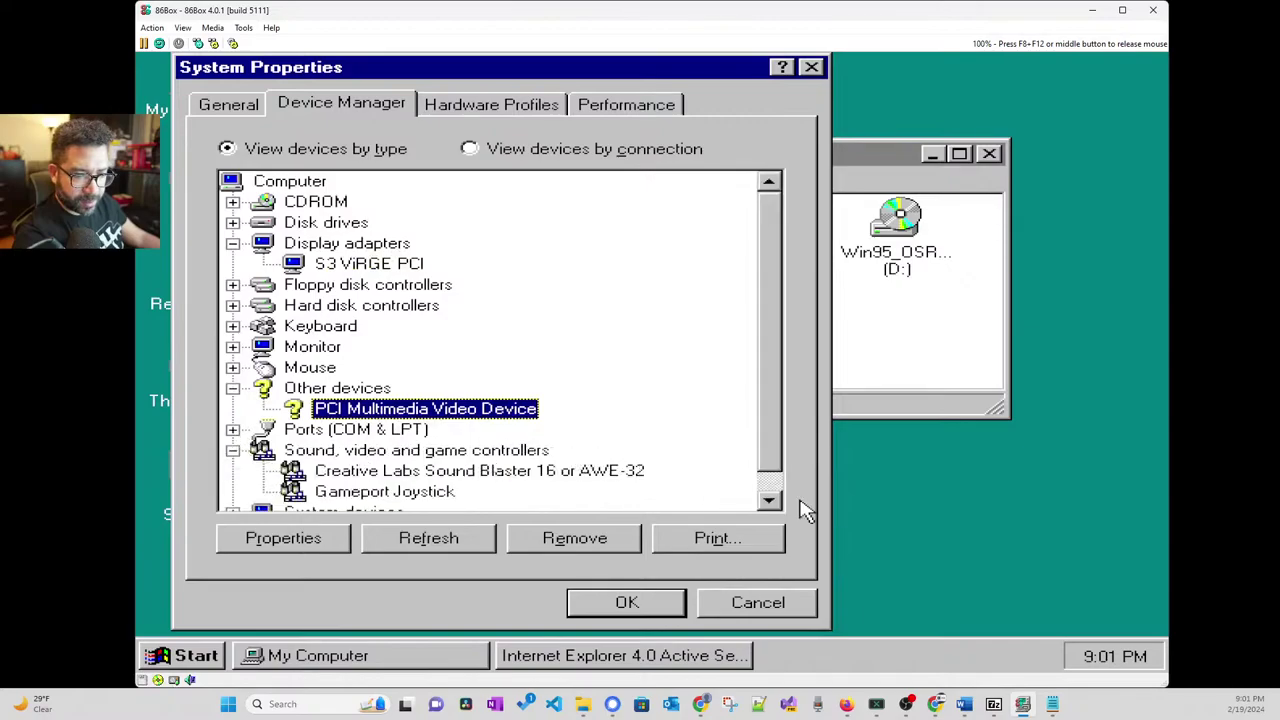
click(768, 501)
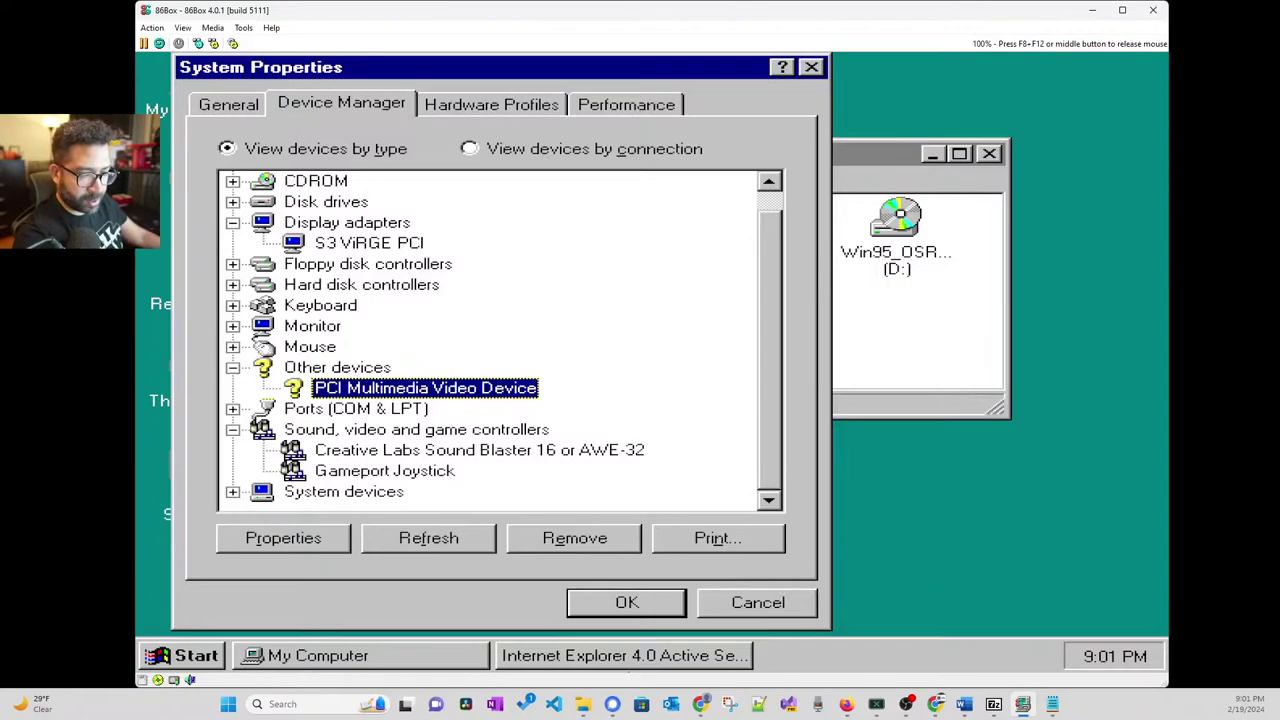
click(605, 657)
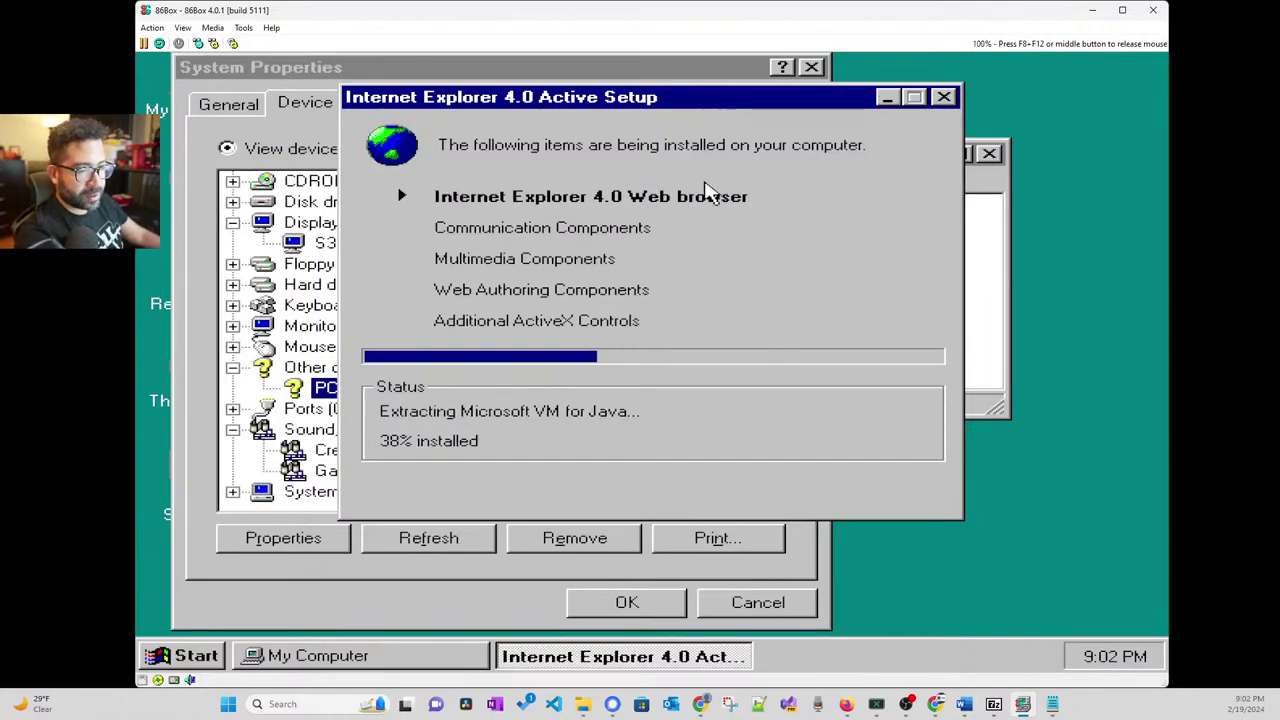
drag(563, 103, 752, 105)
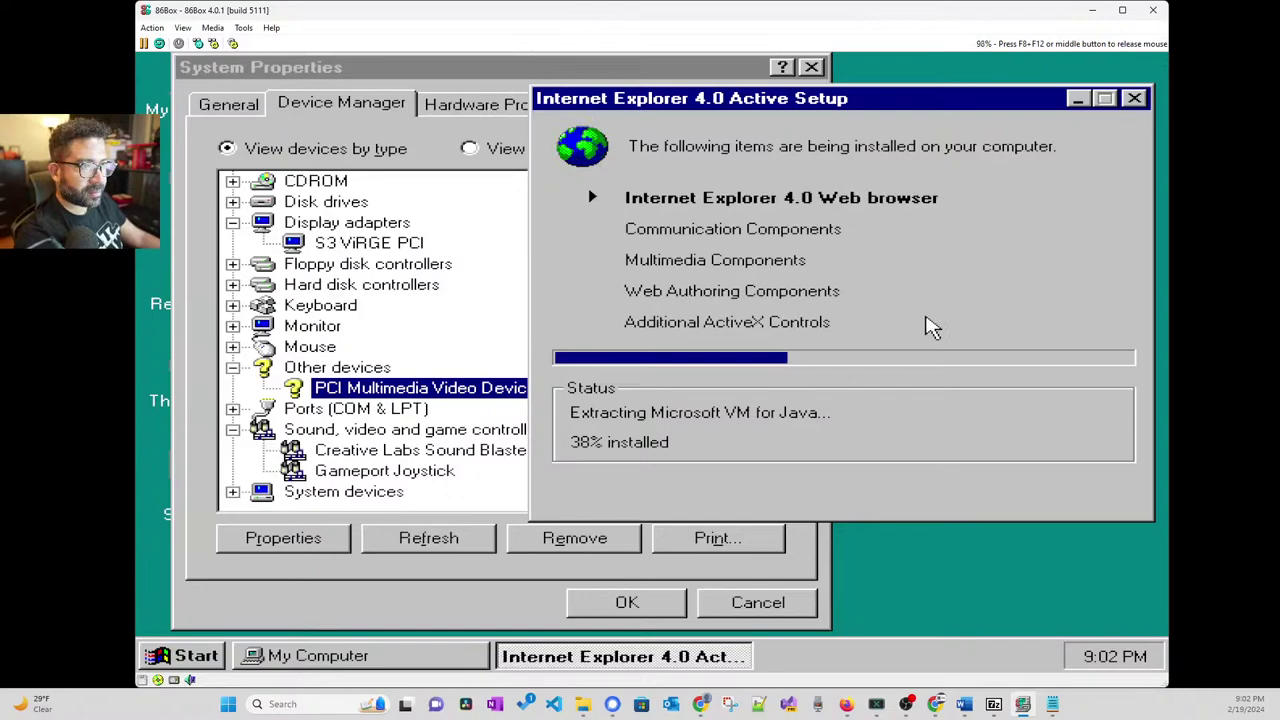
middle_click(1006, 325)
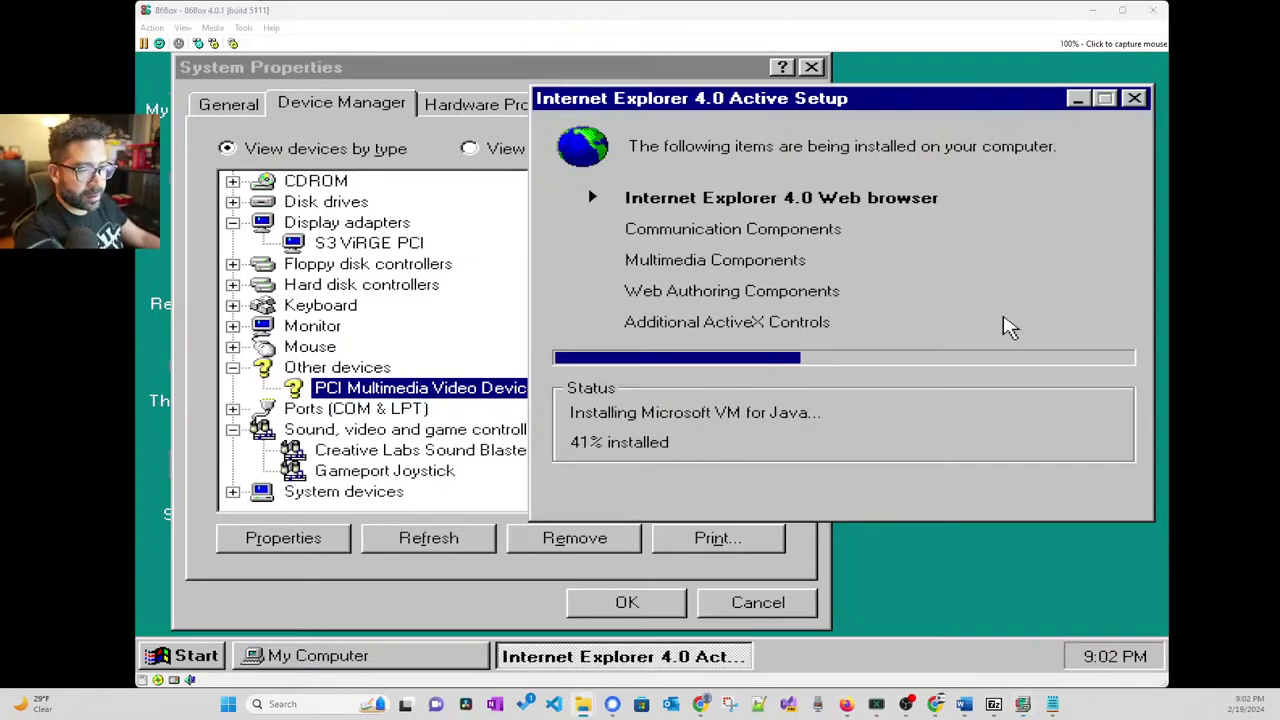
click(1060, 326)
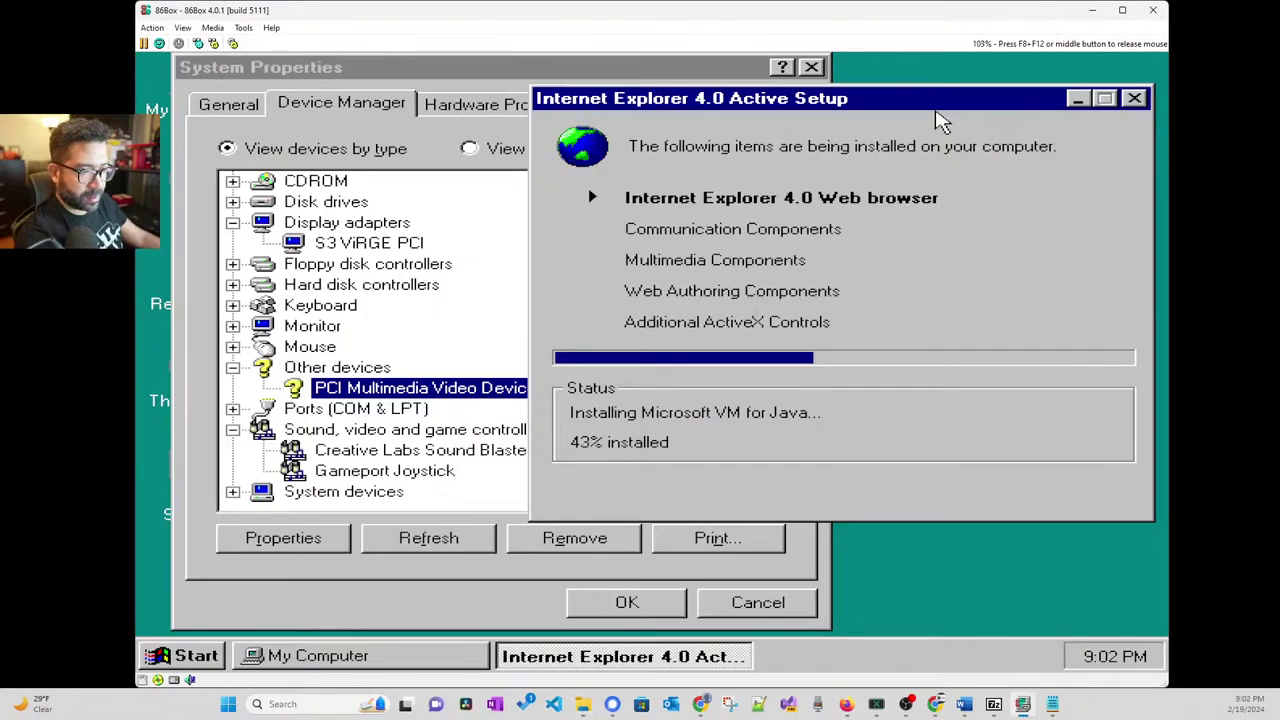
drag(930, 113, 729, 164)
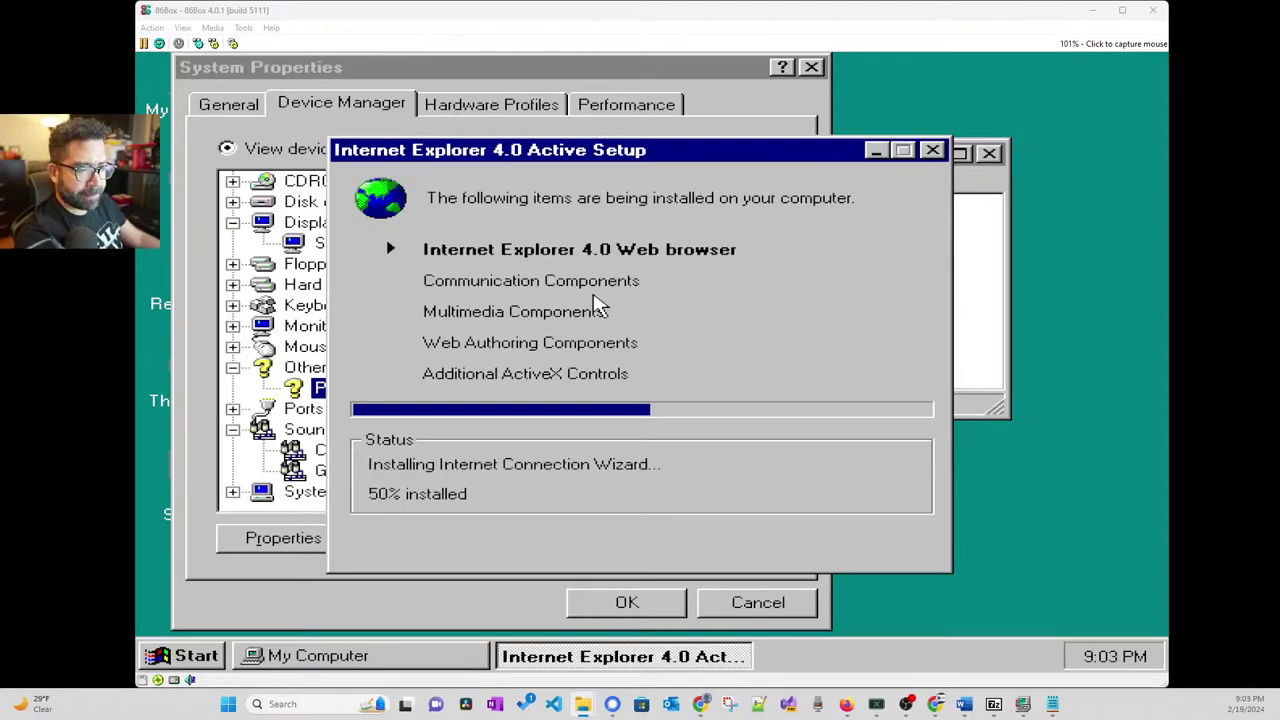
click(822, 337)
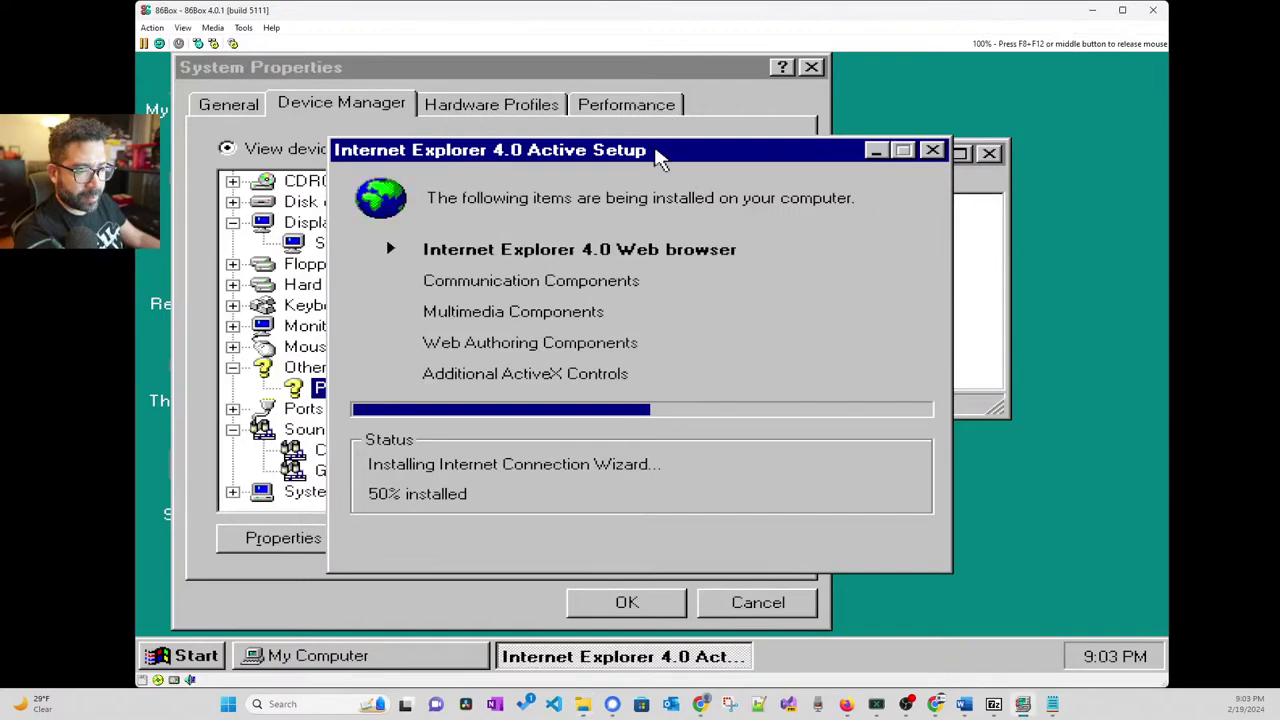
drag(697, 160, 1012, 155)
drag(993, 153, 851, 149)
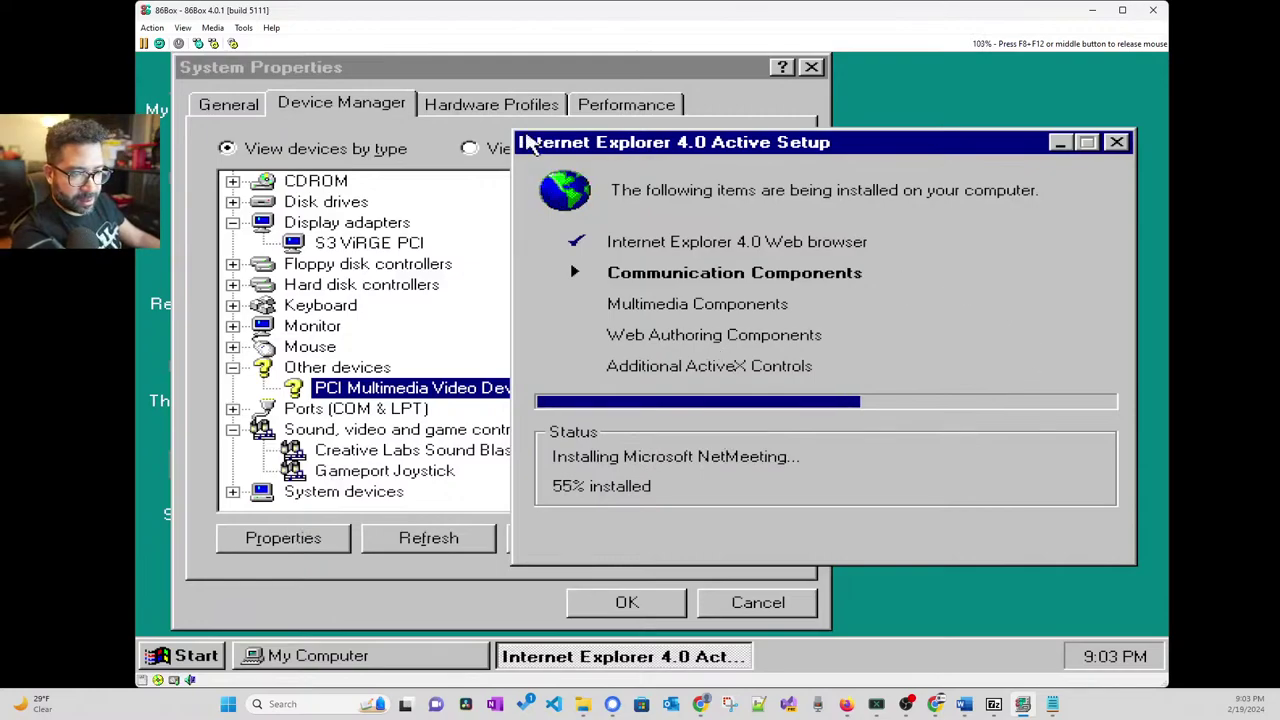
- Open the win95 folder on the Win95_OSR25 install CD in drive D:
click(557, 65)
drag(858, 200, 900, 198)
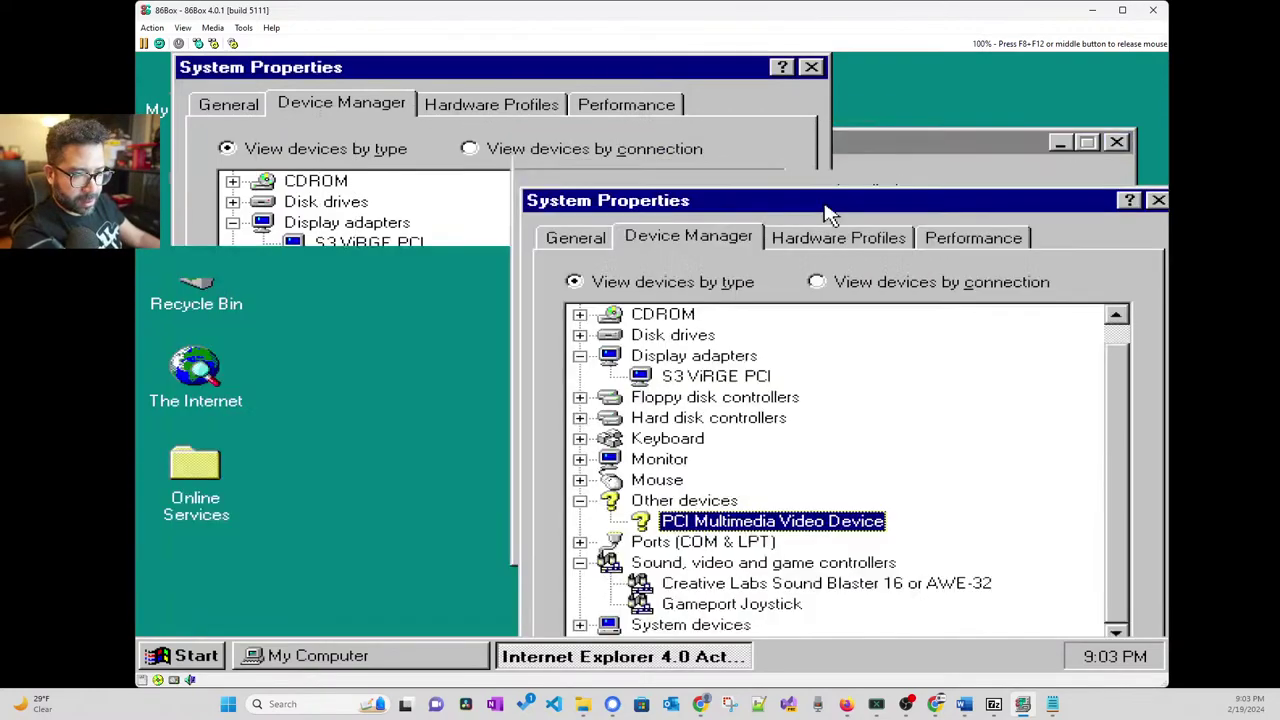
double_click(208, 92)
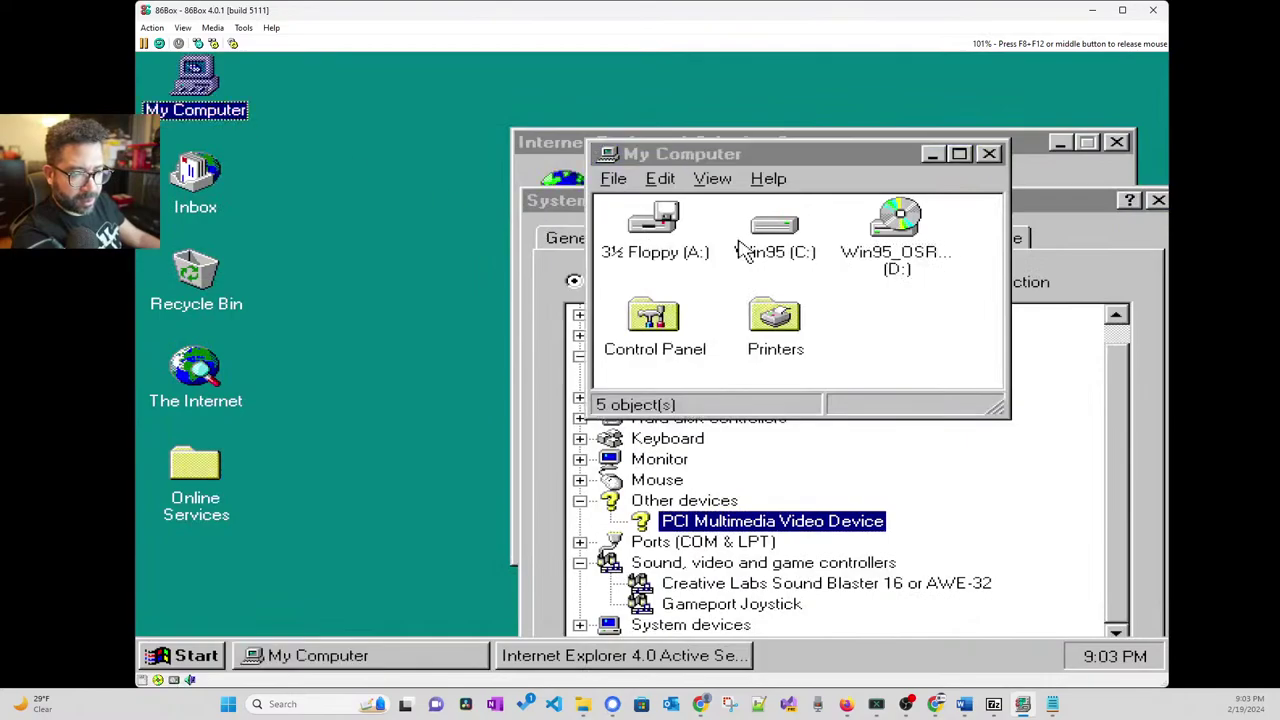
double_click(898, 262)
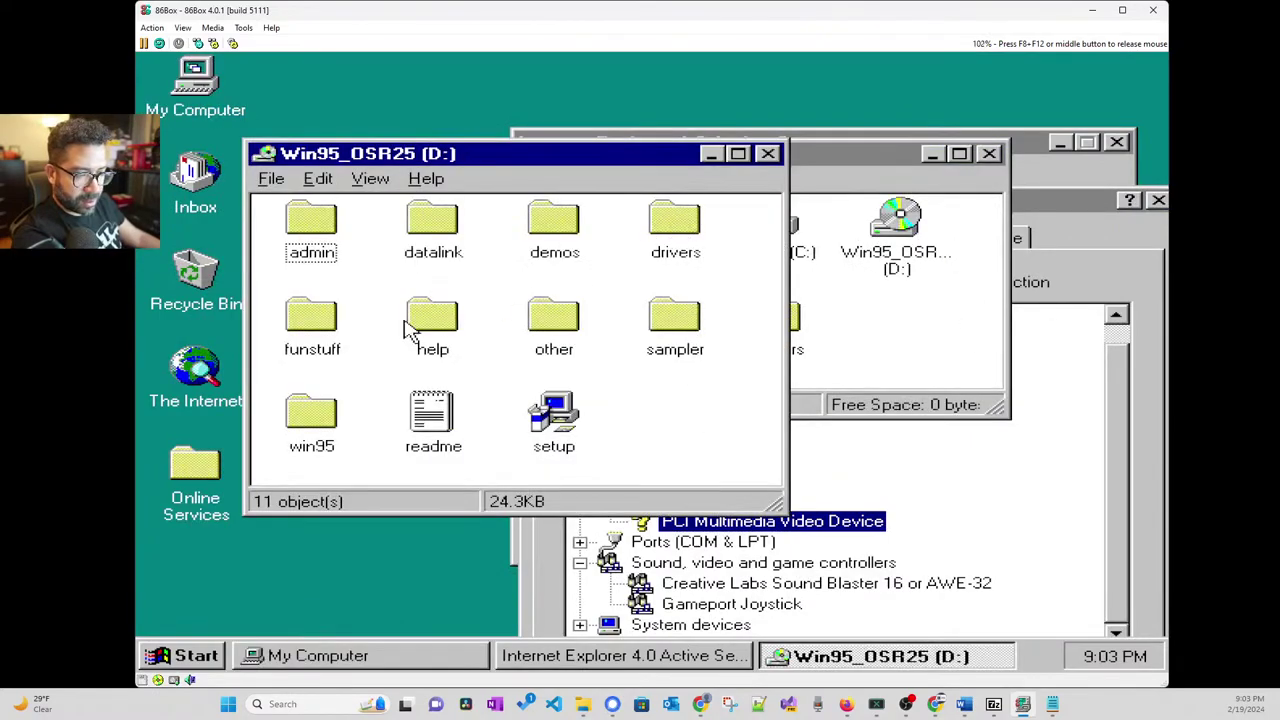
double_click(318, 410)
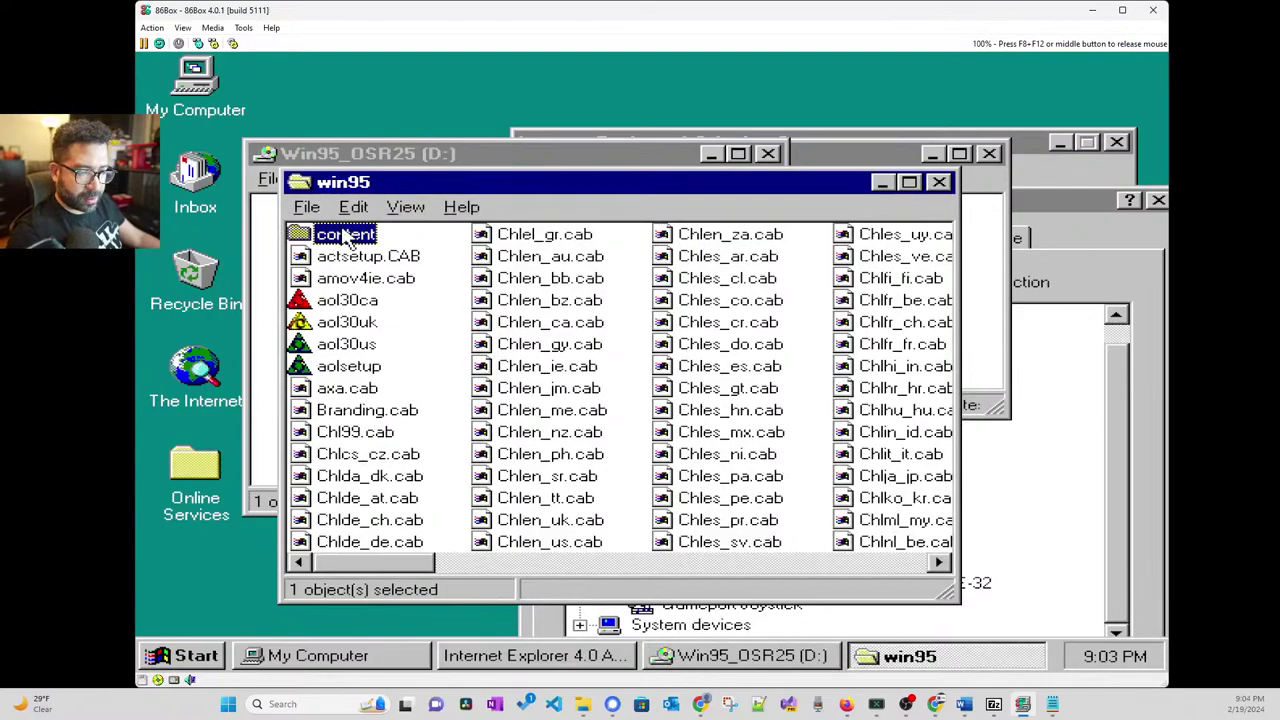
- Open C:\Win95 and start copying the CD's win95 files into it
click(853, 162)
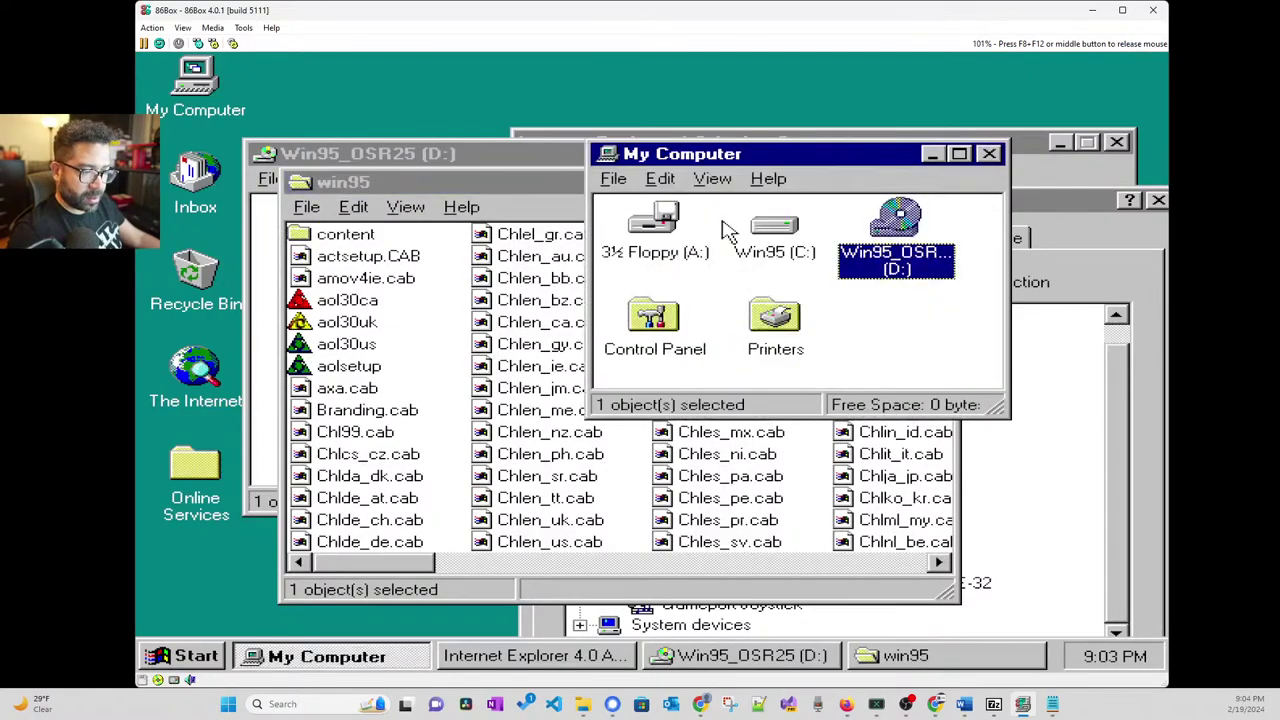
double_click(772, 232)
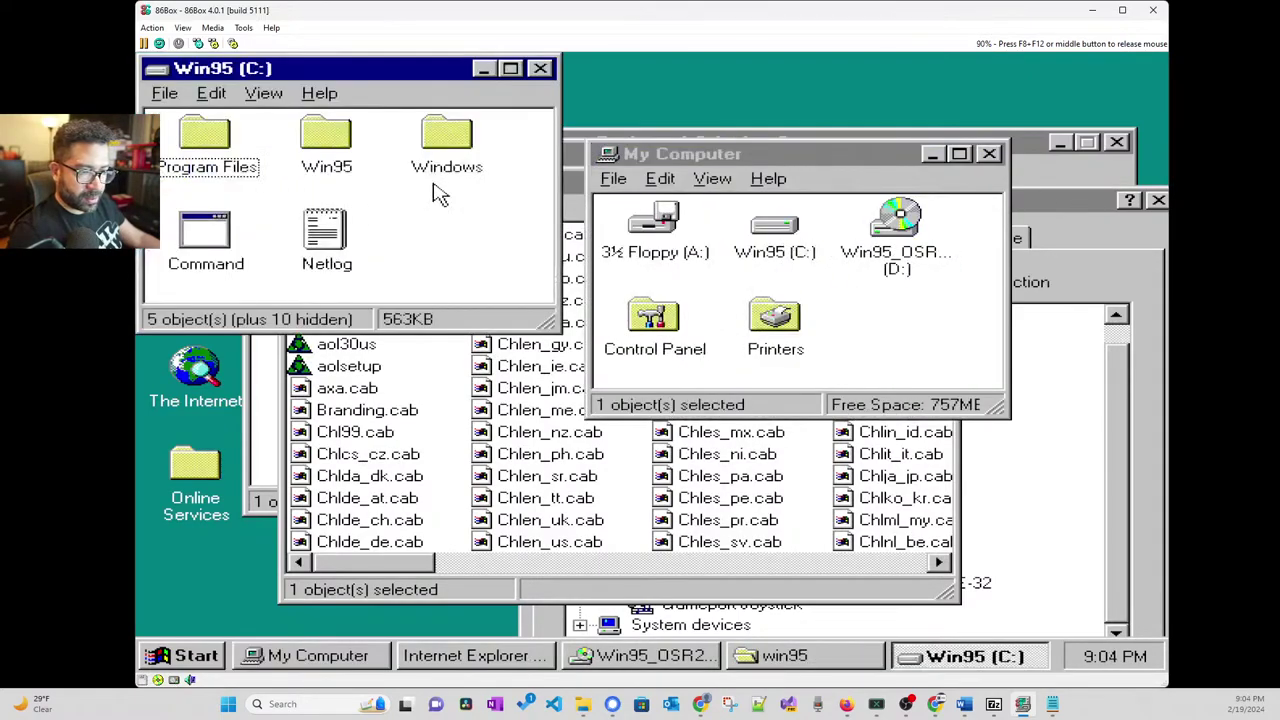
click(335, 155)
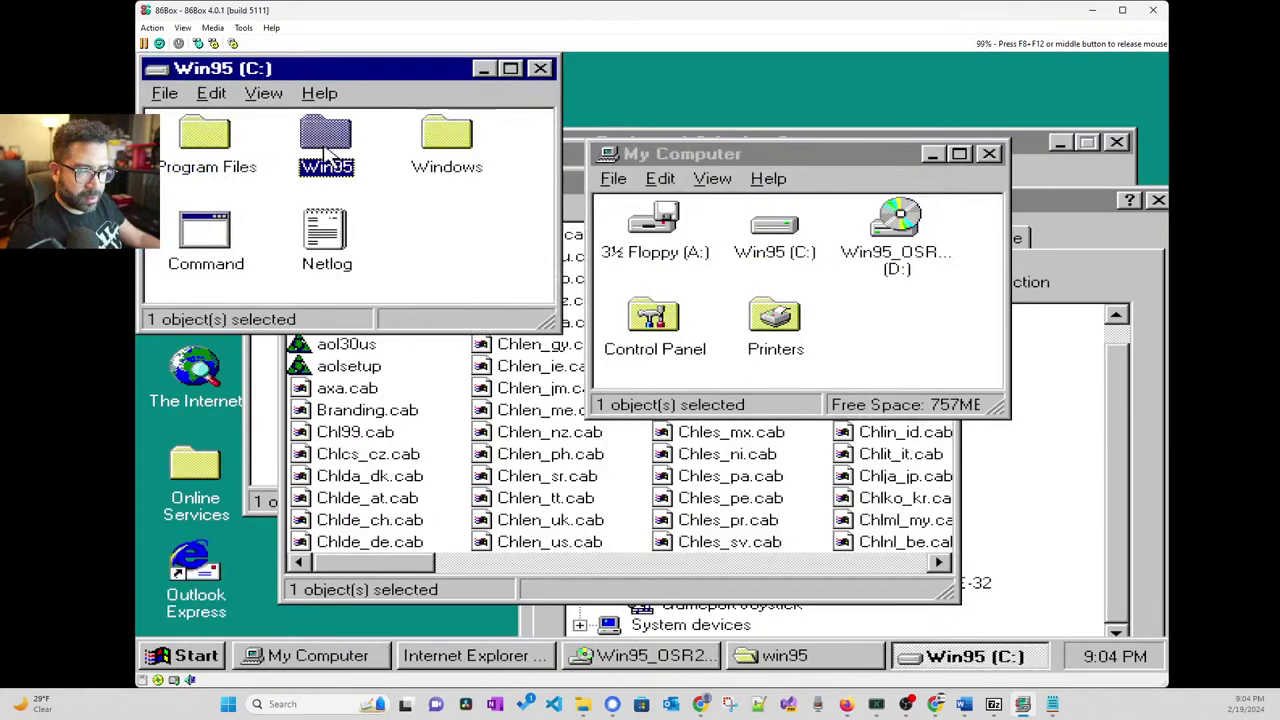
double_click(333, 155)
double_click(463, 284)
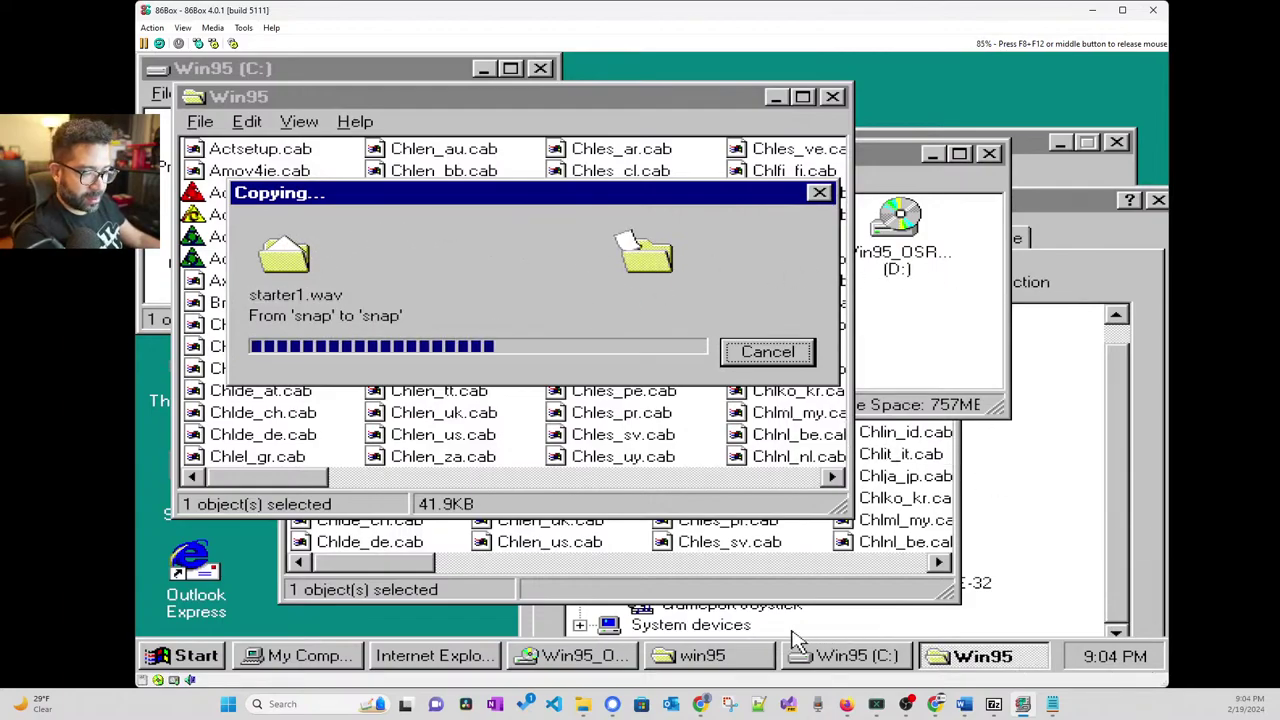
- Bring Device Manager forward and move the IE4 setup progress window up and left while it configures
click(1137, 230)
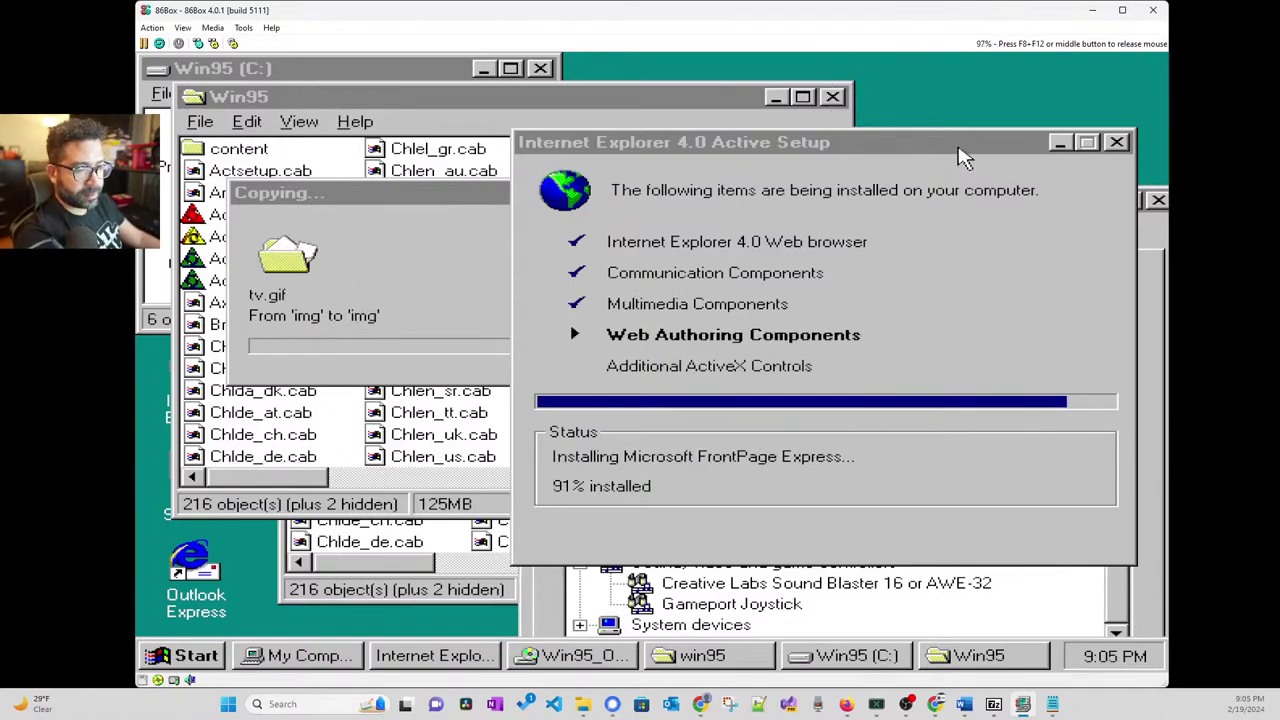
drag(960, 150, 909, 129)
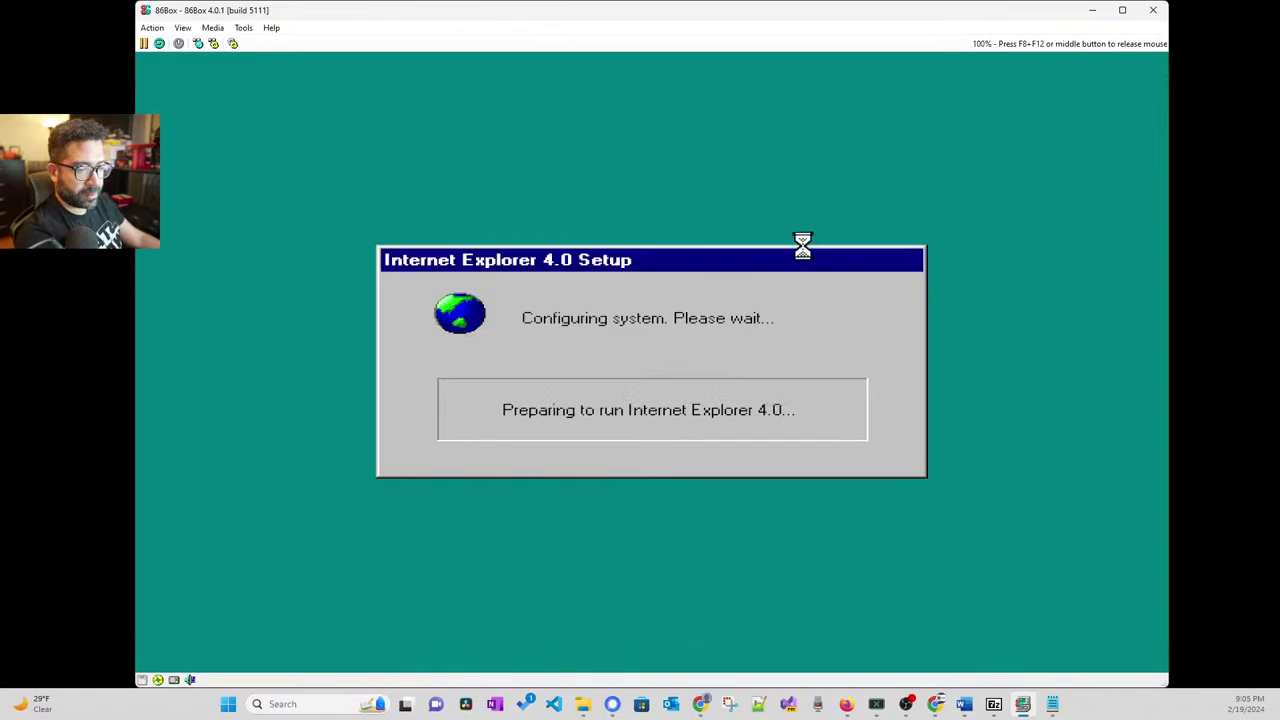
drag(791, 256, 938, 209)
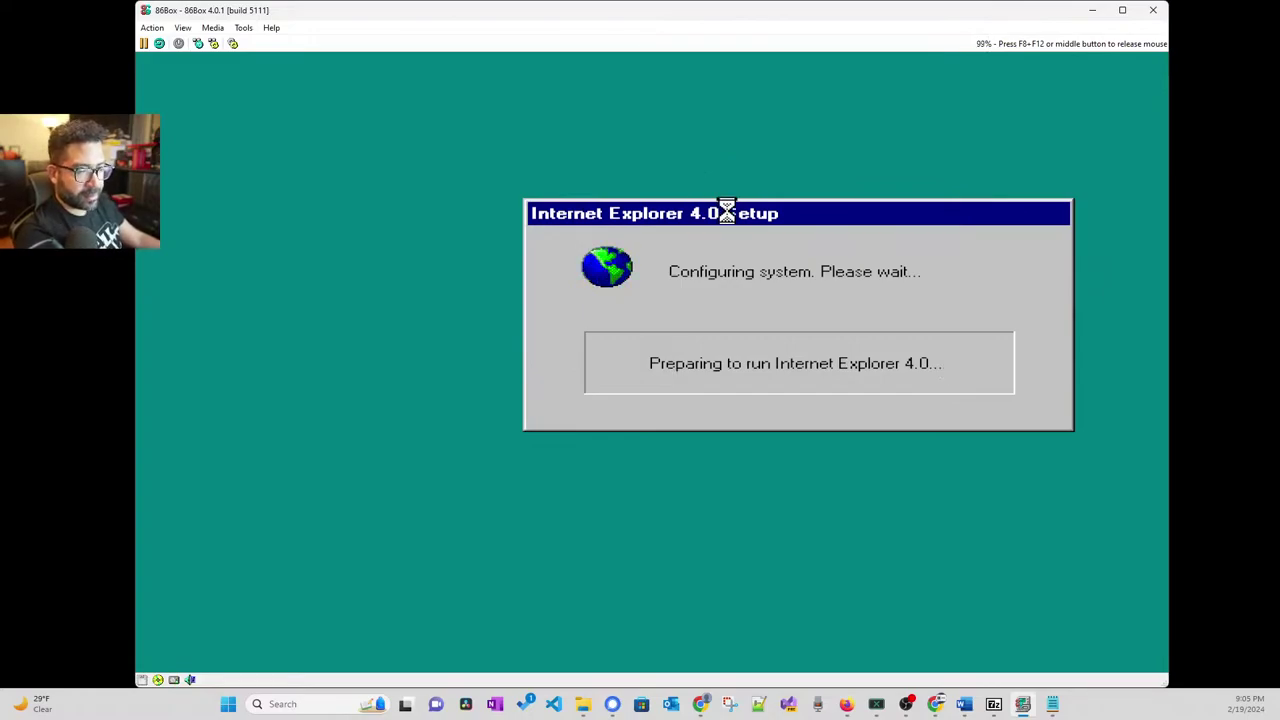
drag(728, 213, 544, 217)
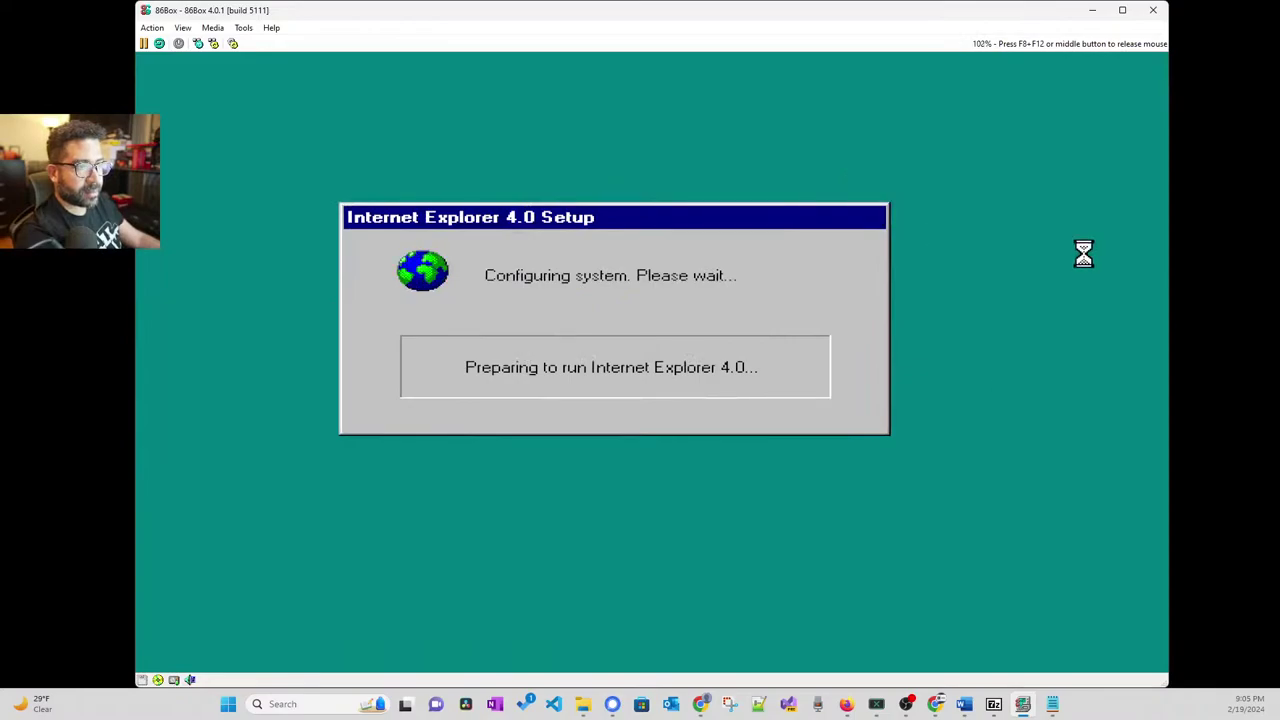
key(F8+F12)
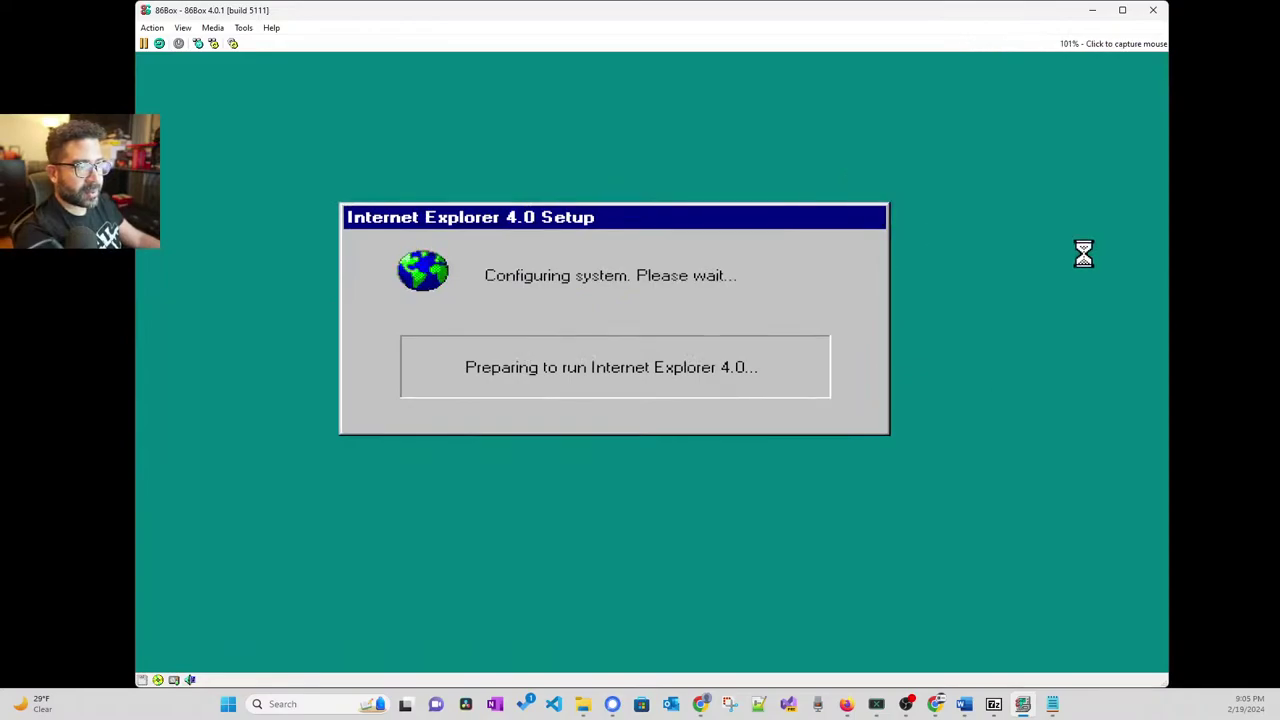
key(alt+Tab)
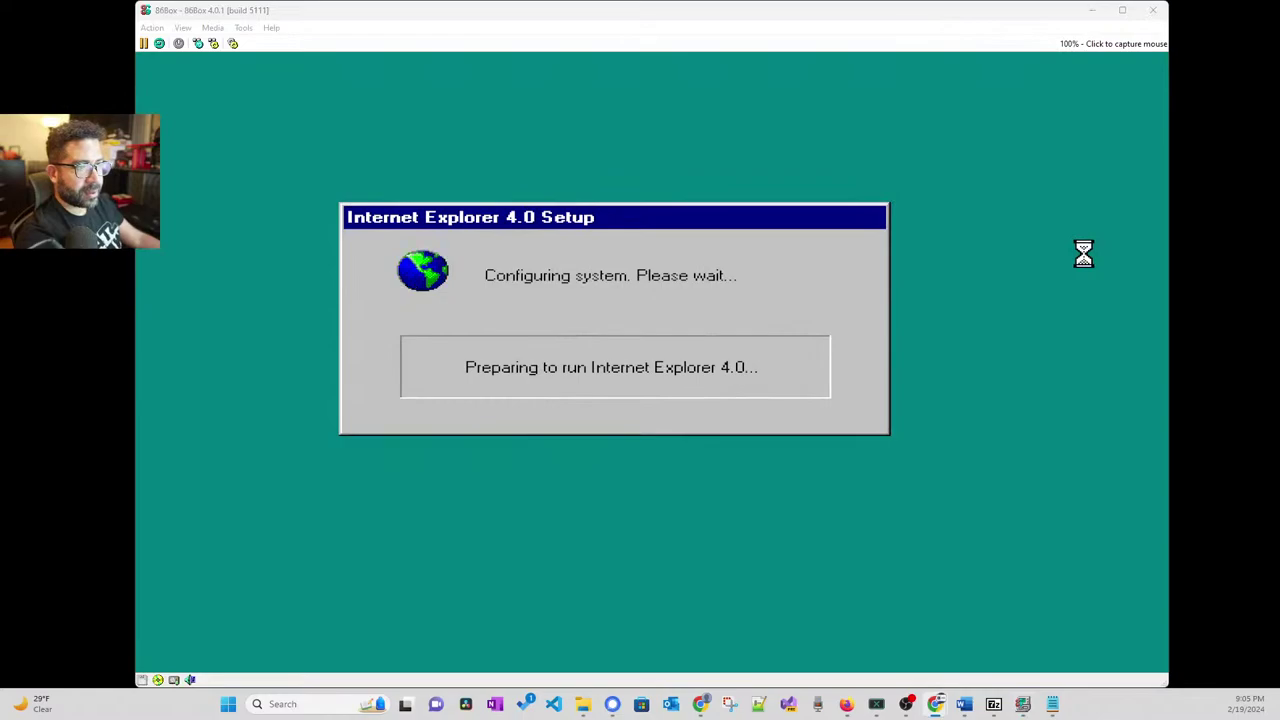
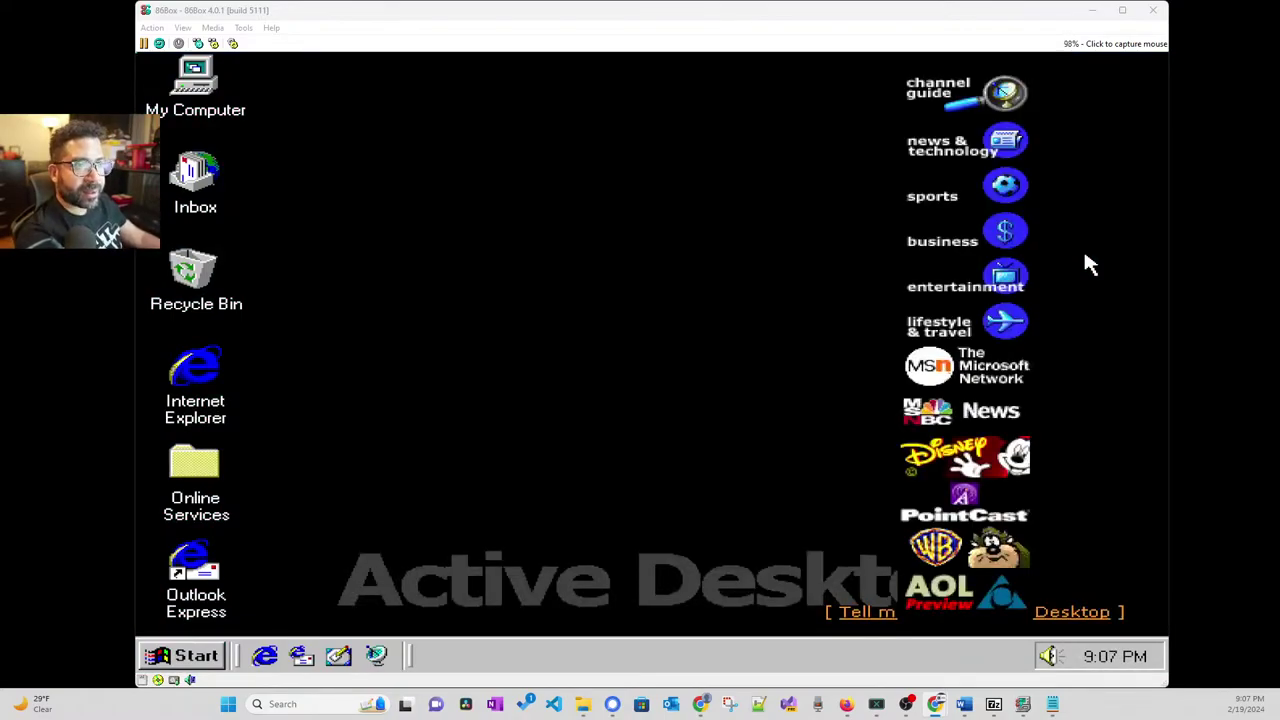
- Uncheck View As Web Page in the desktop's Active Desktop menu to restore the plain teal background
click(1125, 320)
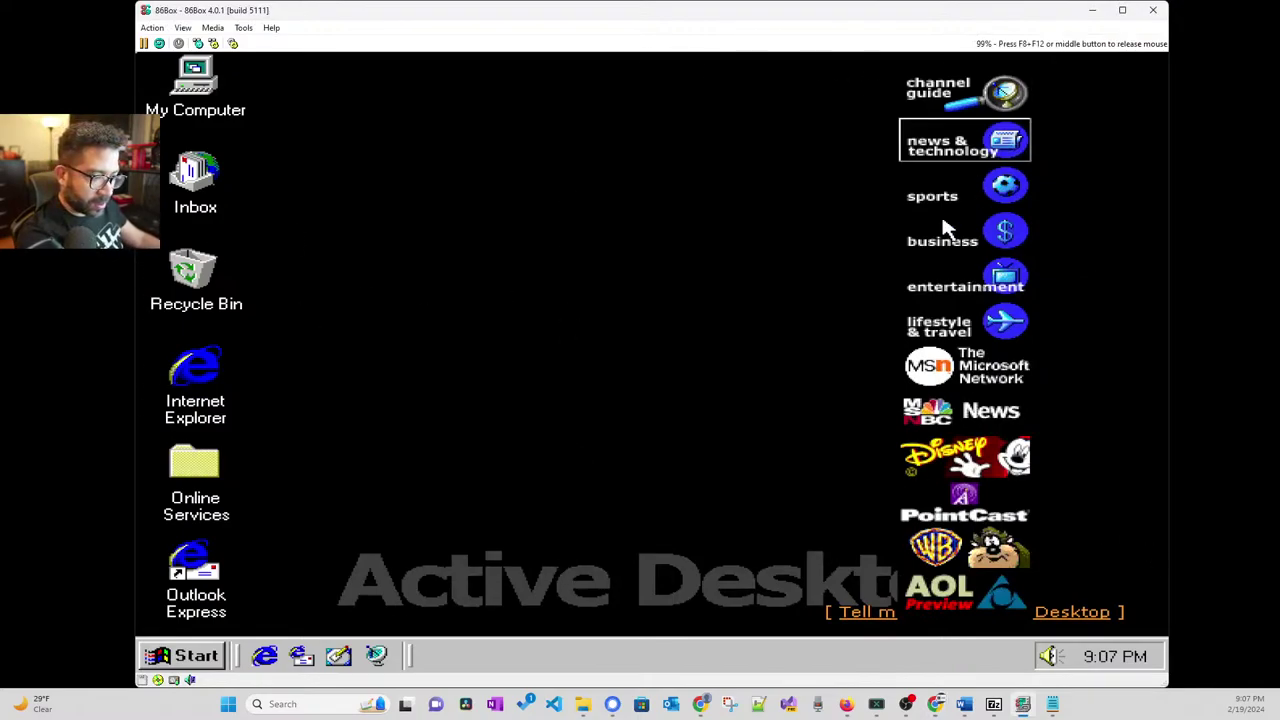
click(571, 417)
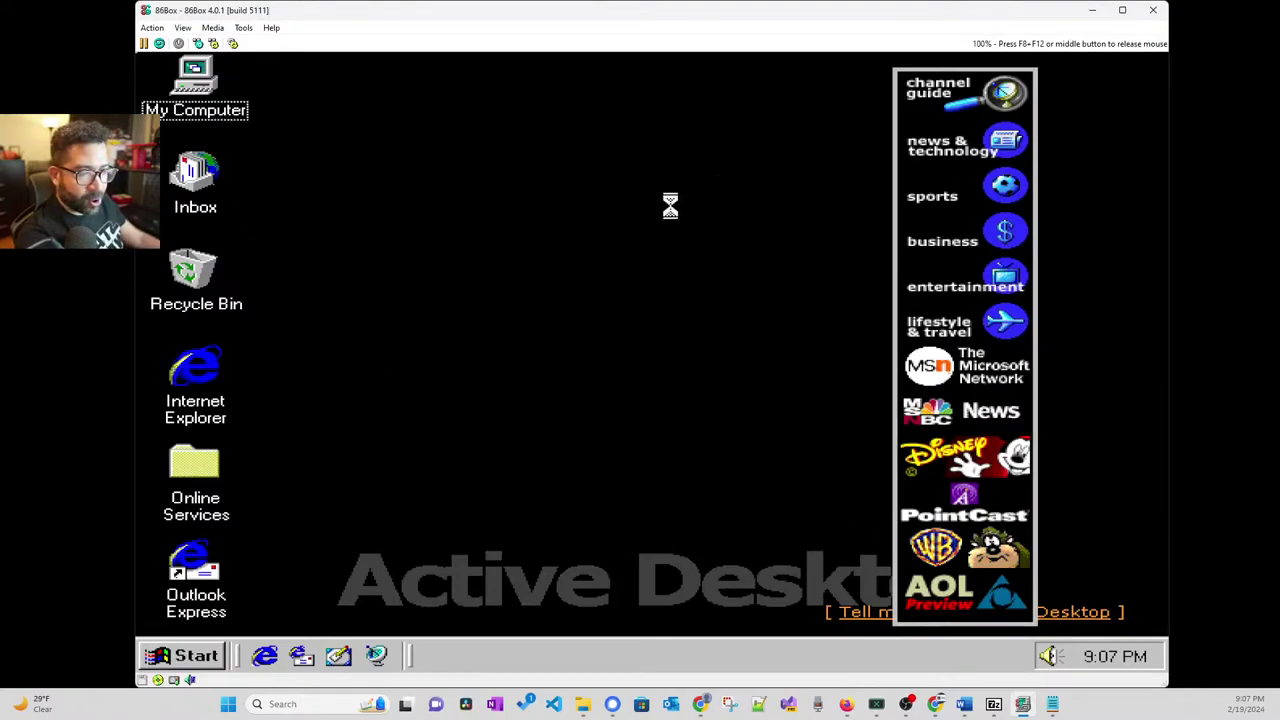
right_click(395, 383)
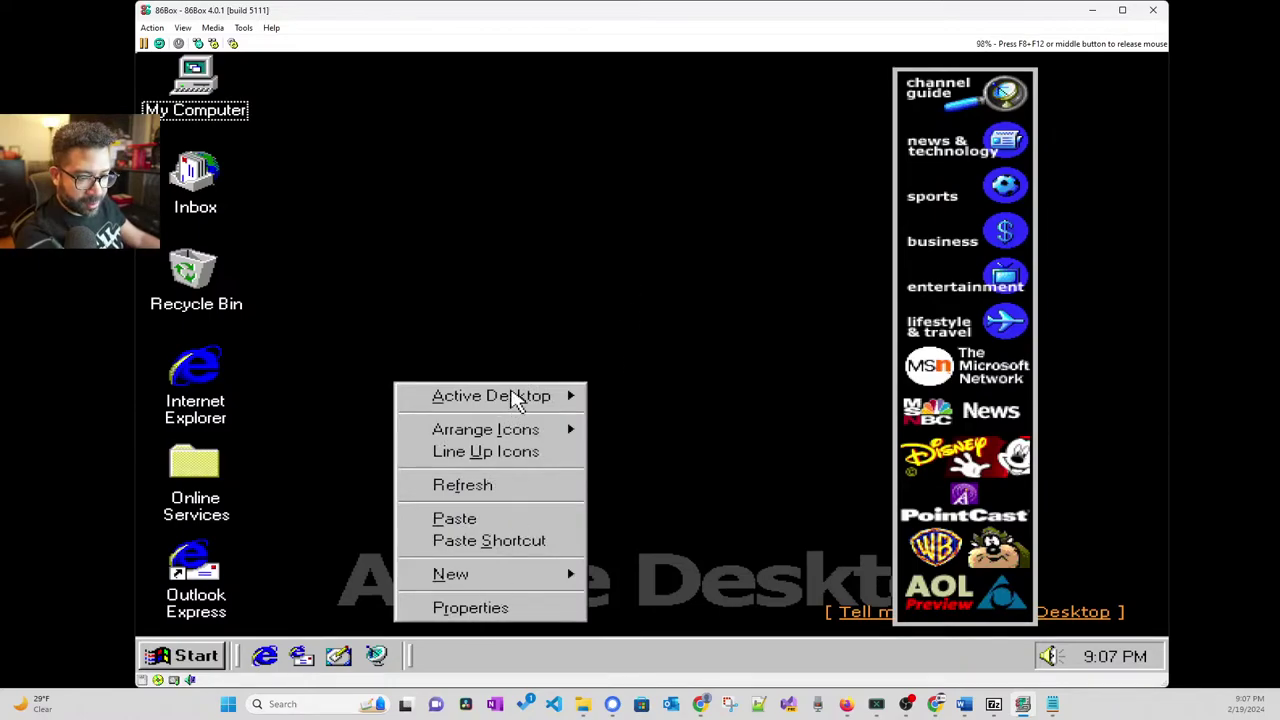
mouse_move(580, 401)
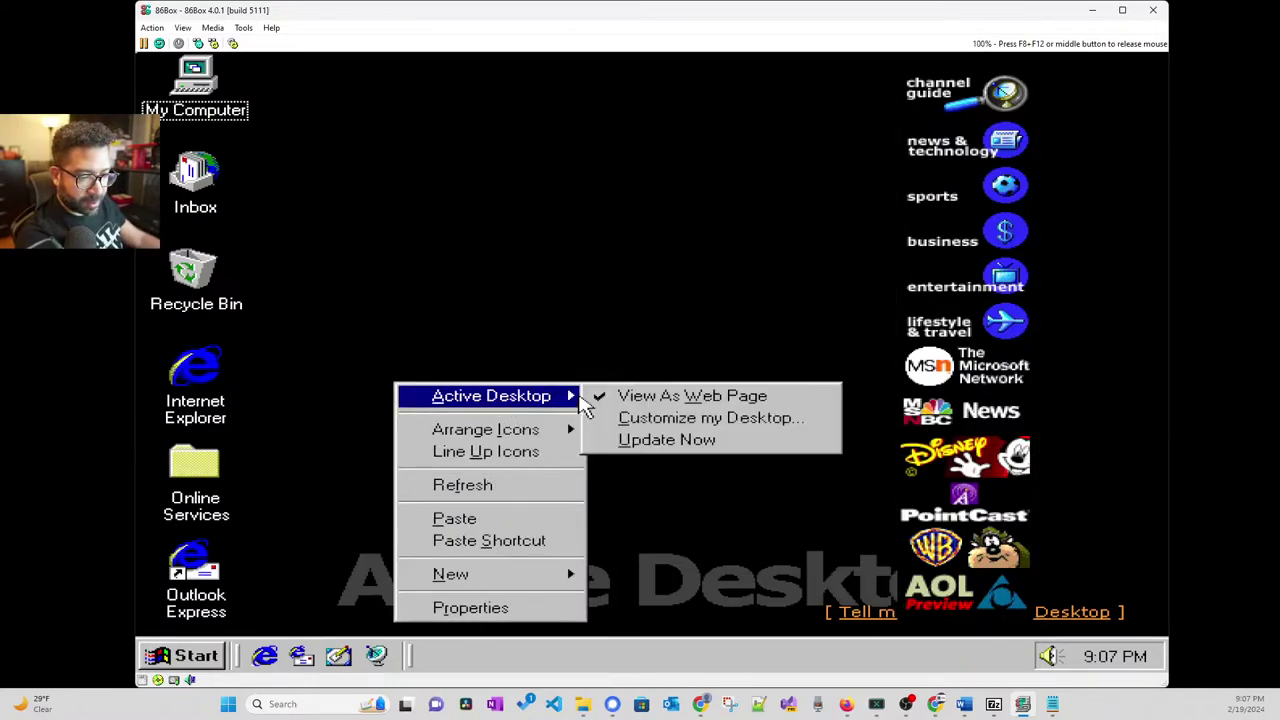
click(648, 400)
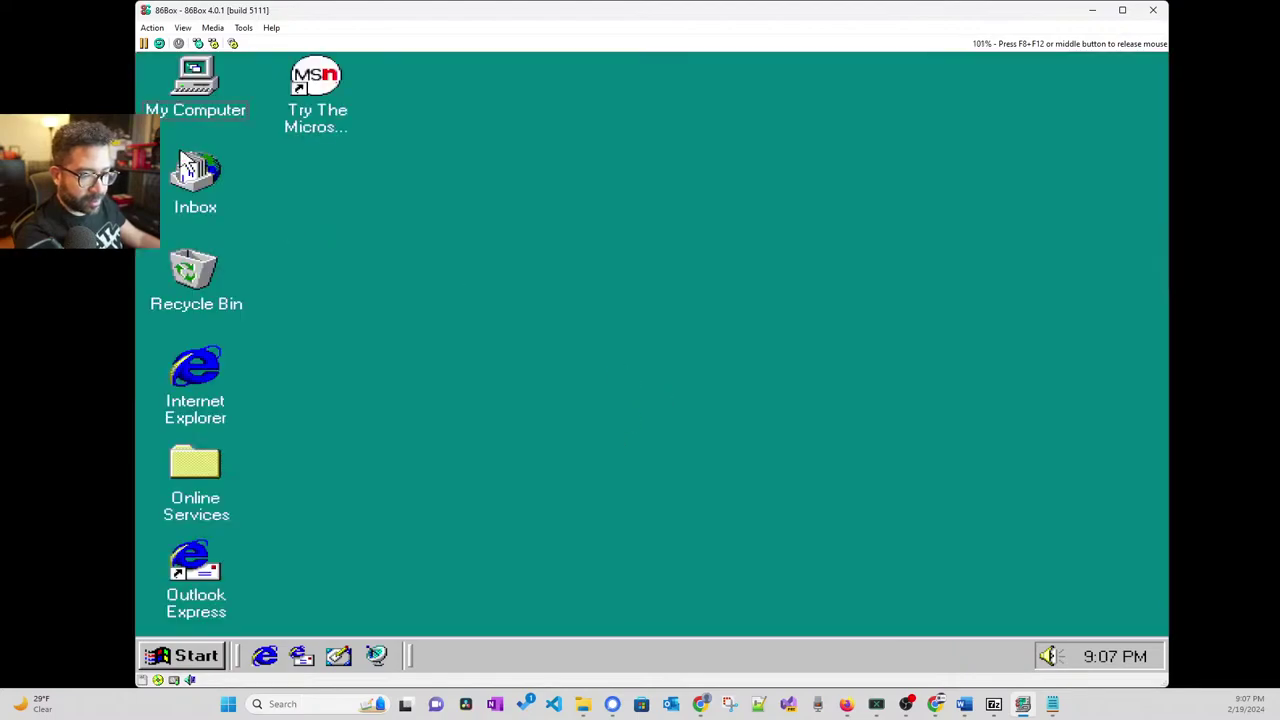
click(178, 655)
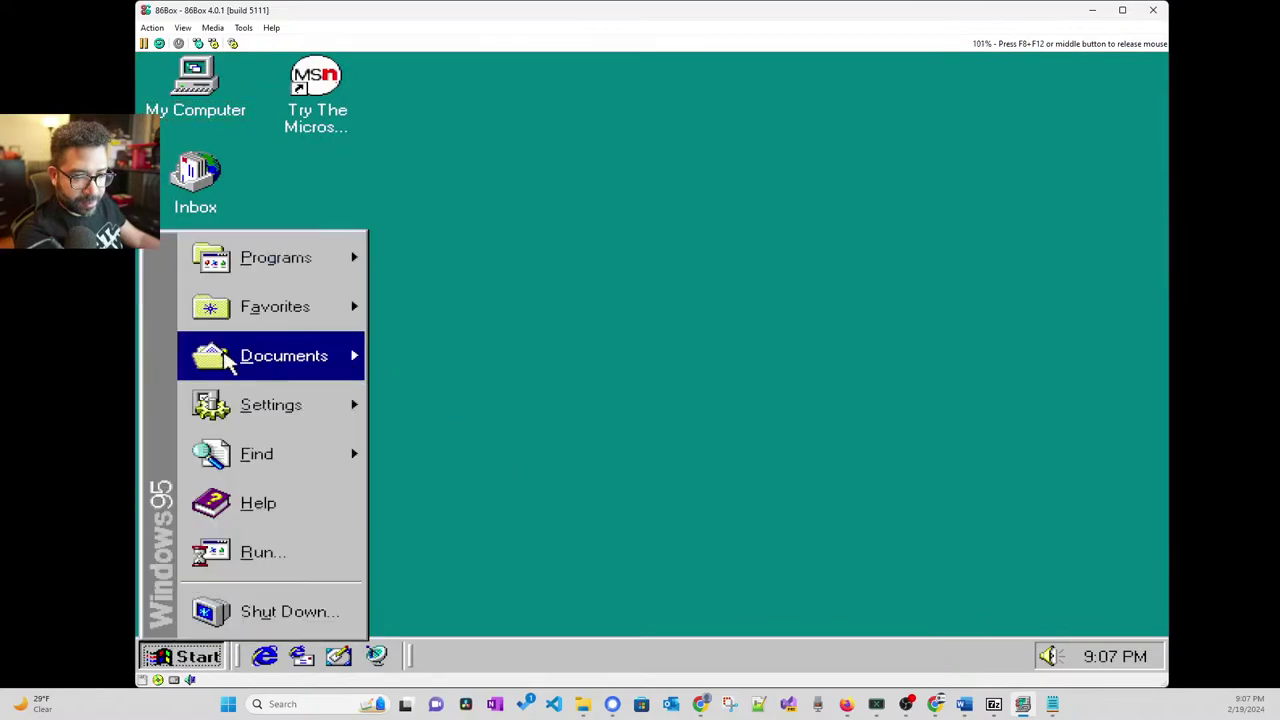
click(566, 110)
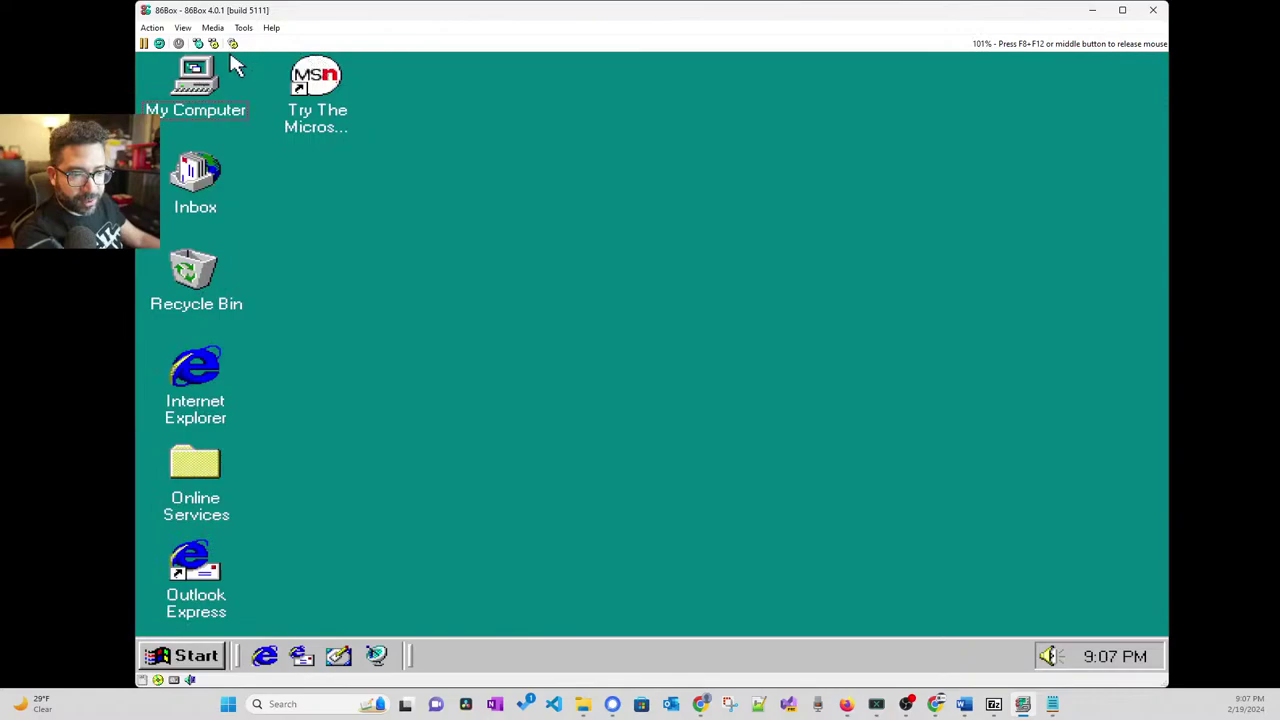
middle_click(334, 234)
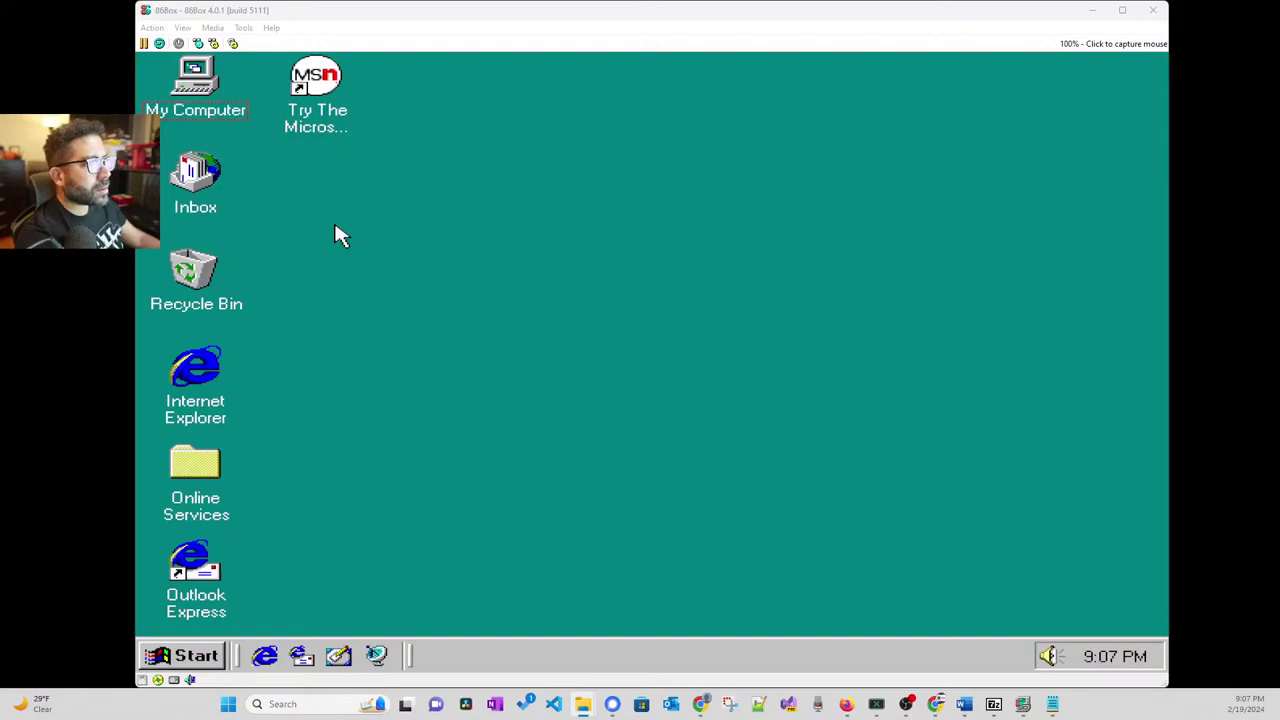
- Mount Vodoo Graphics.iso from Software\Drivers\Video\Voodoo Graphics Windows as the CD-ROM 1 image
click(880, 143)
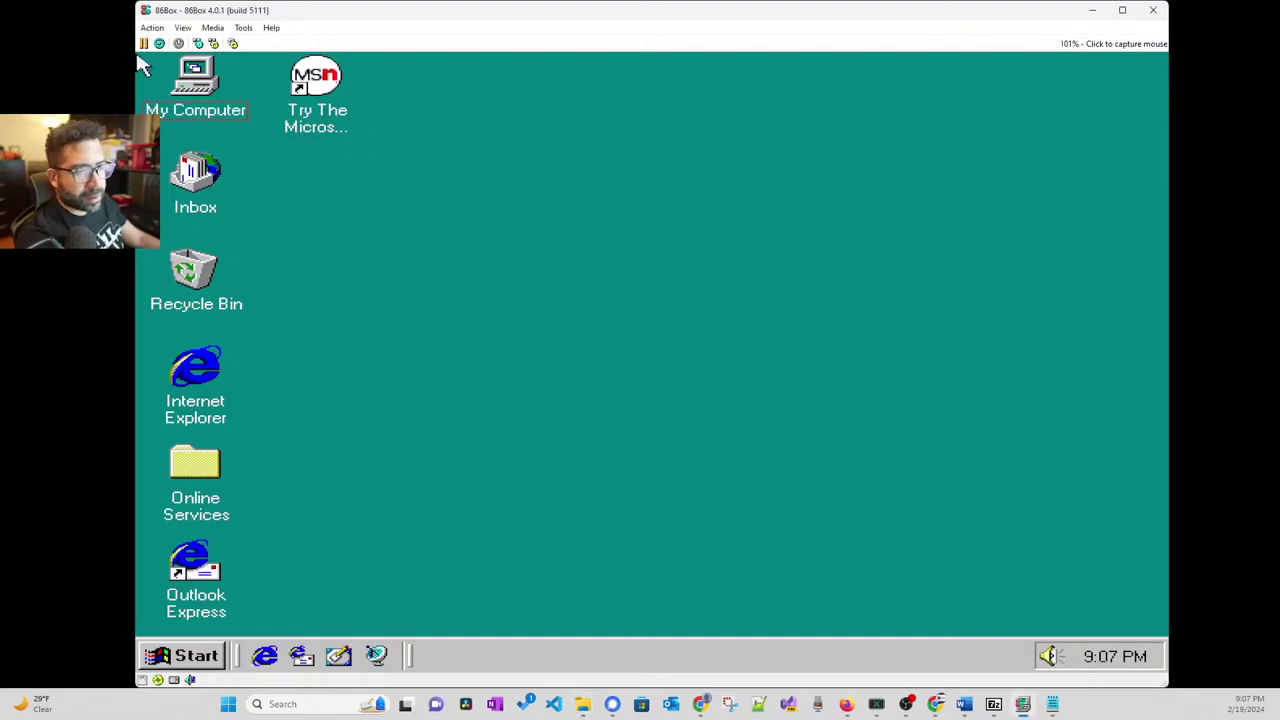
key(F8+F12)
click(213, 27)
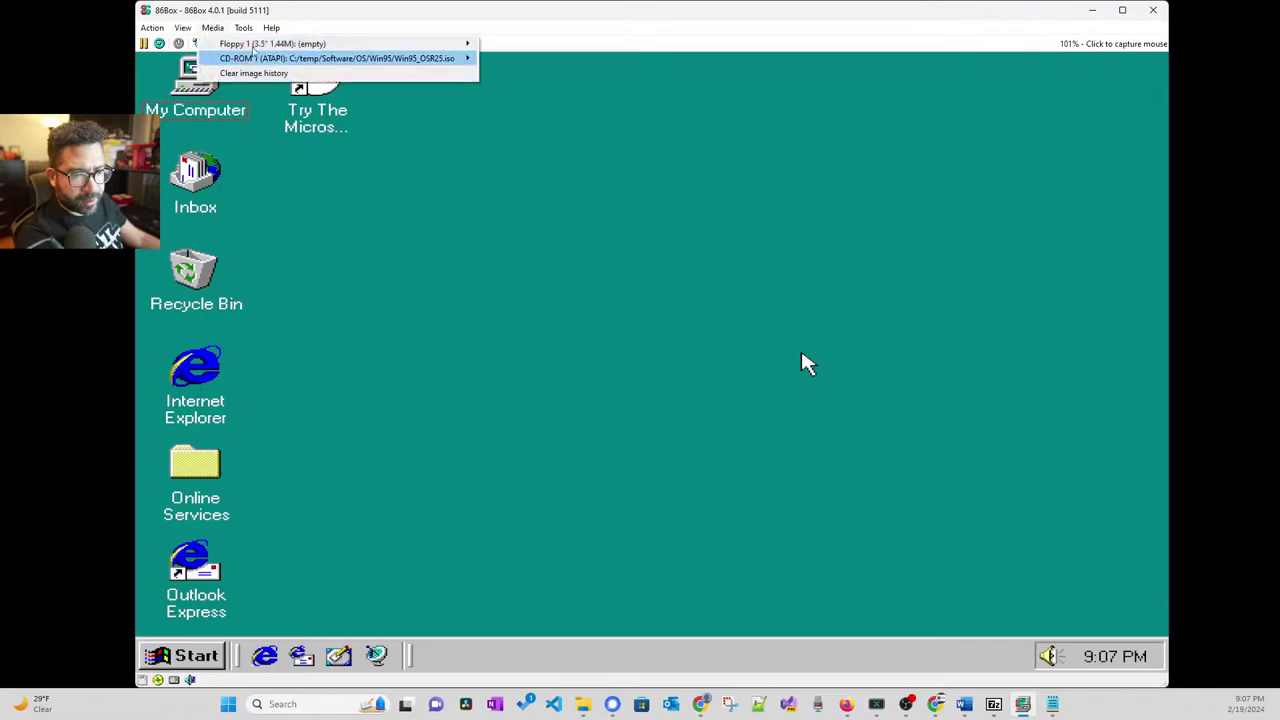
mouse_move(310, 62)
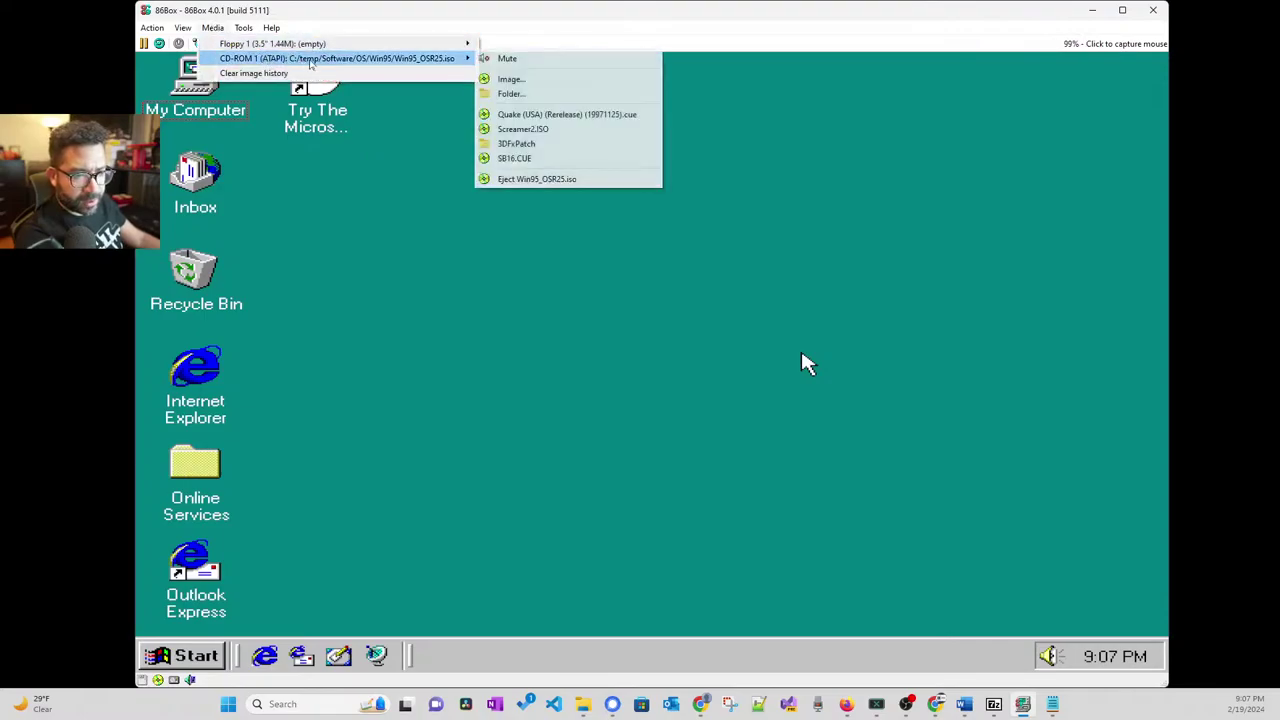
click(510, 79)
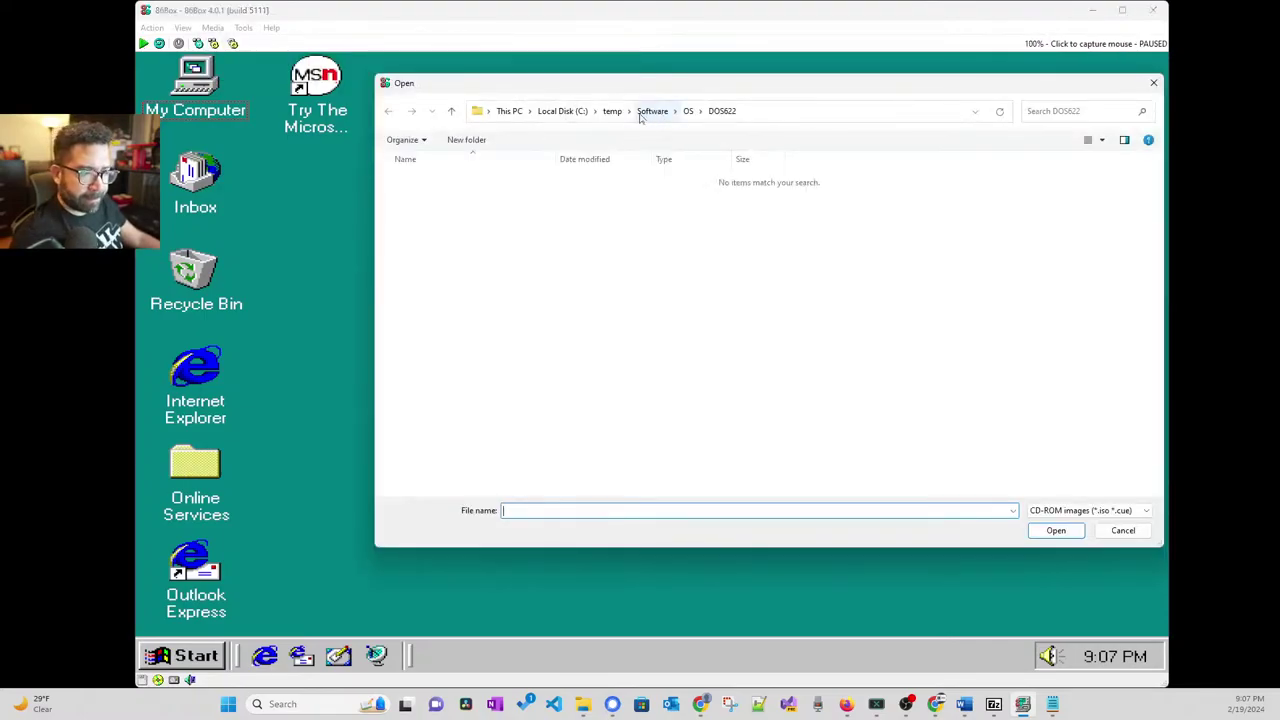
click(646, 112)
click(446, 222)
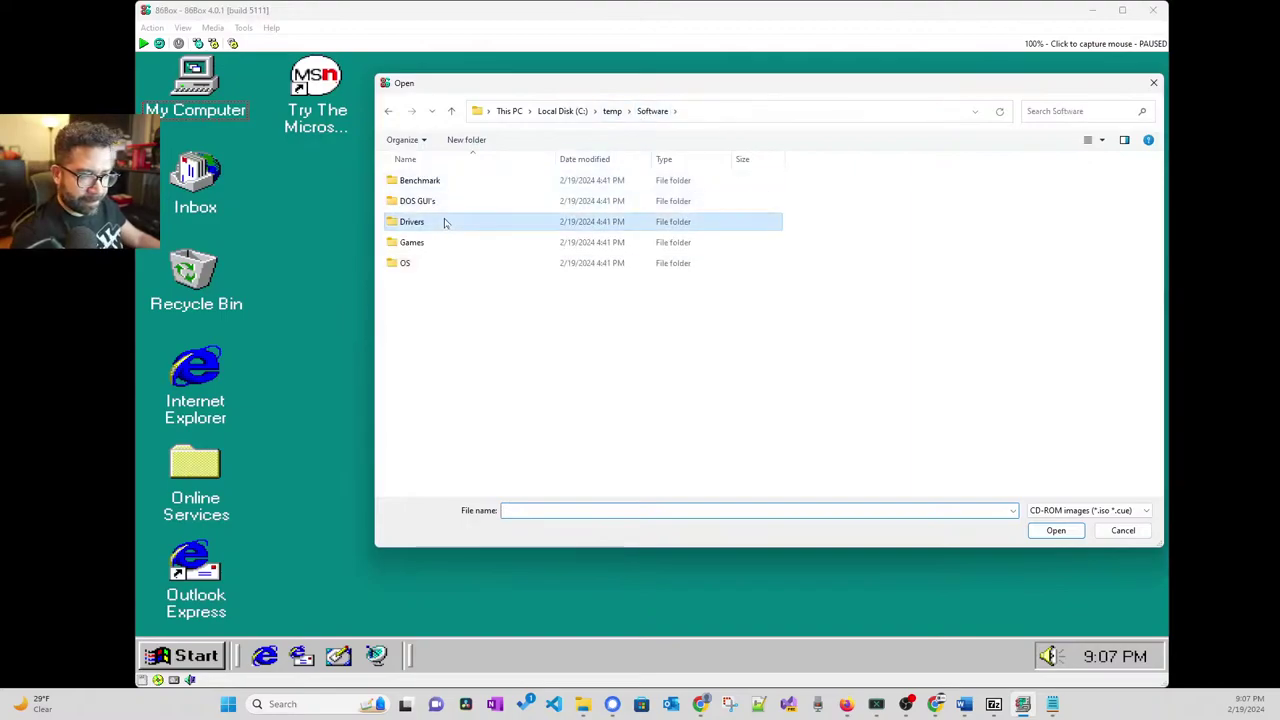
double_click(446, 222)
double_click(428, 245)
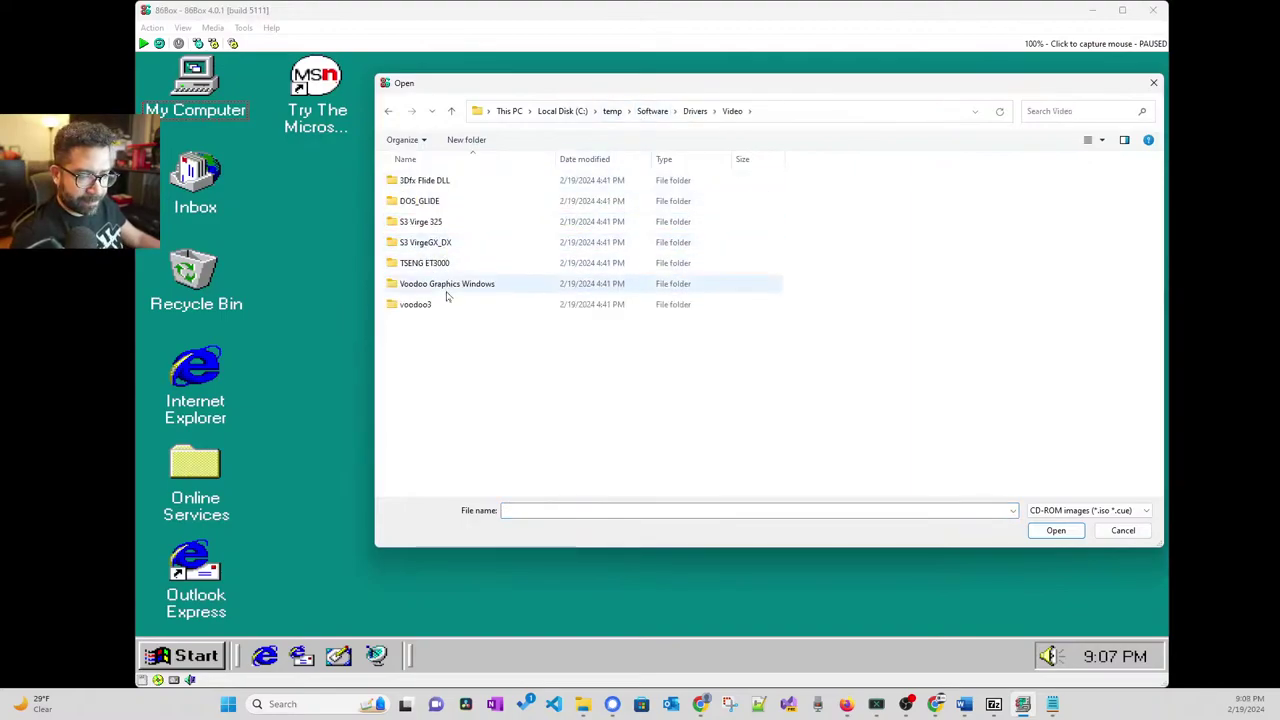
double_click(446, 285)
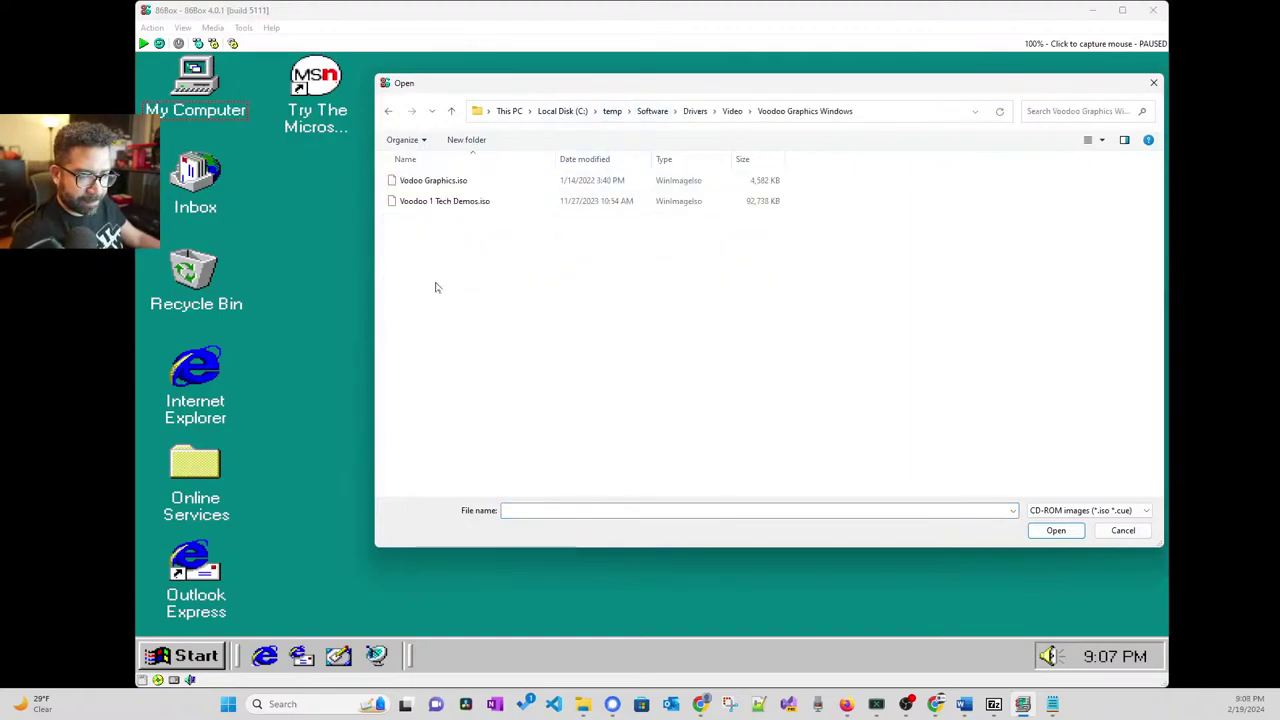
double_click(437, 182)
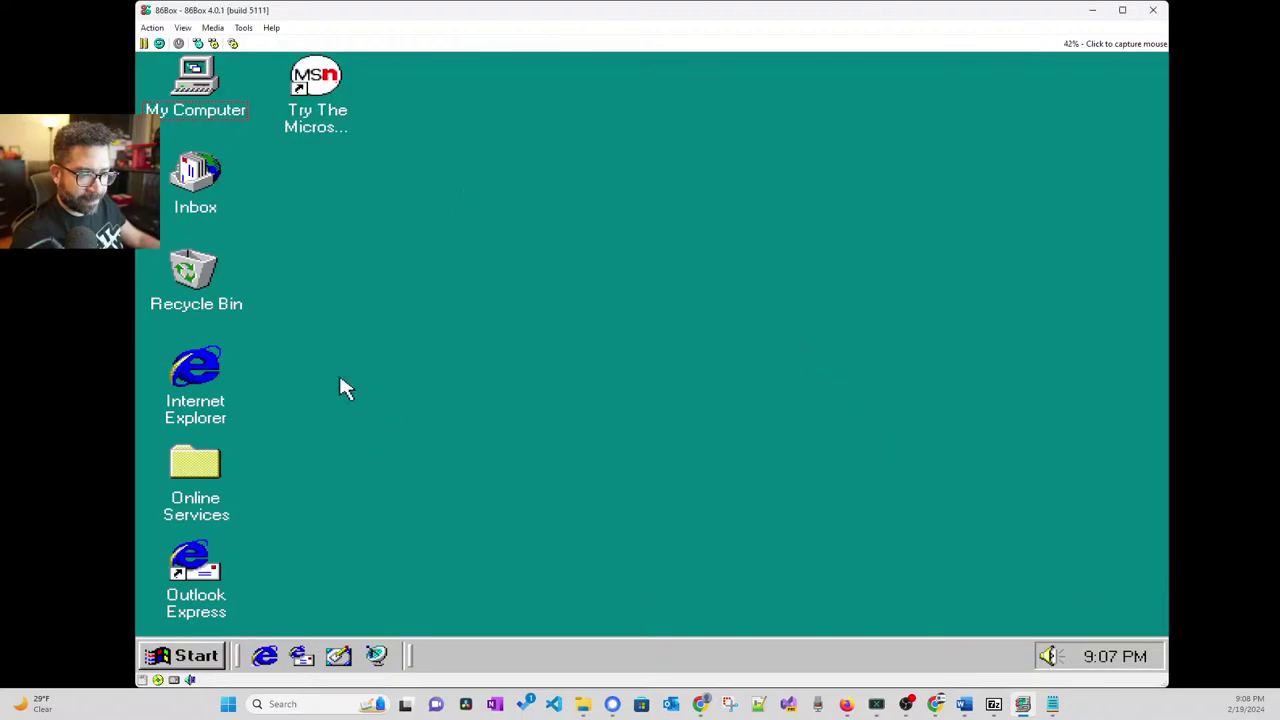
click(340, 388)
double_click(200, 92)
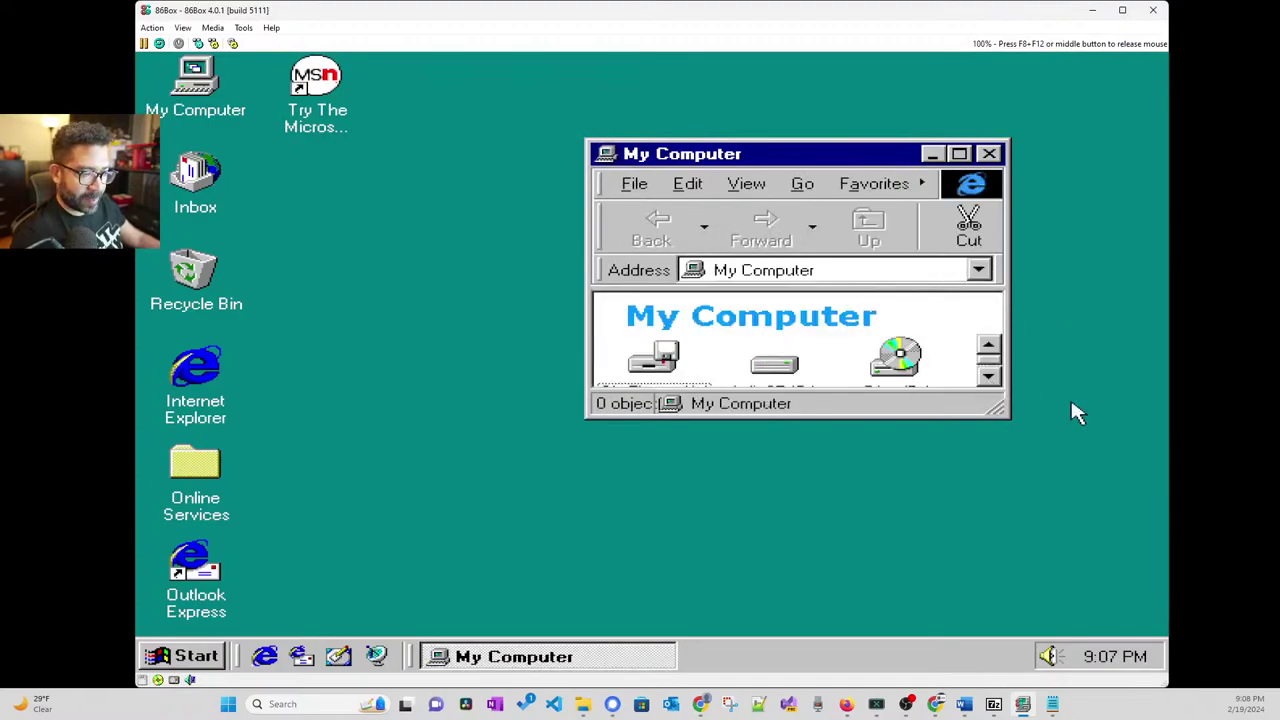
drag(1006, 420, 1056, 578)
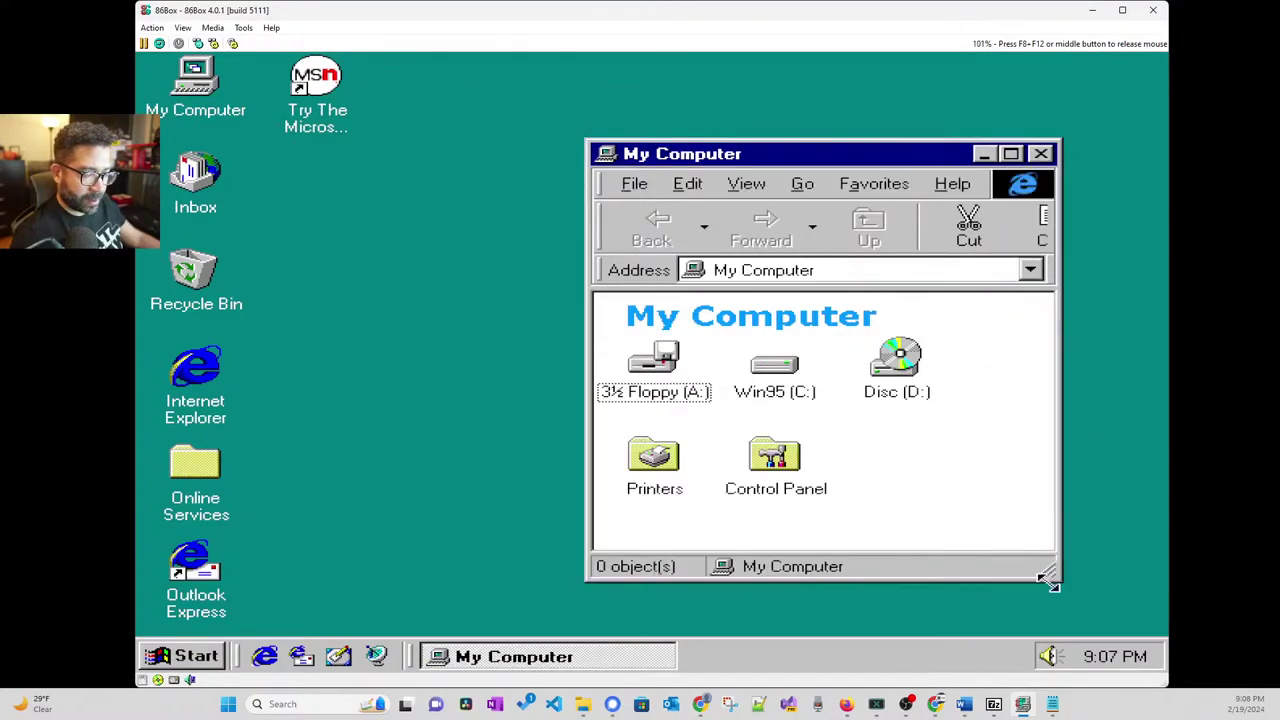
double_click(912, 400)
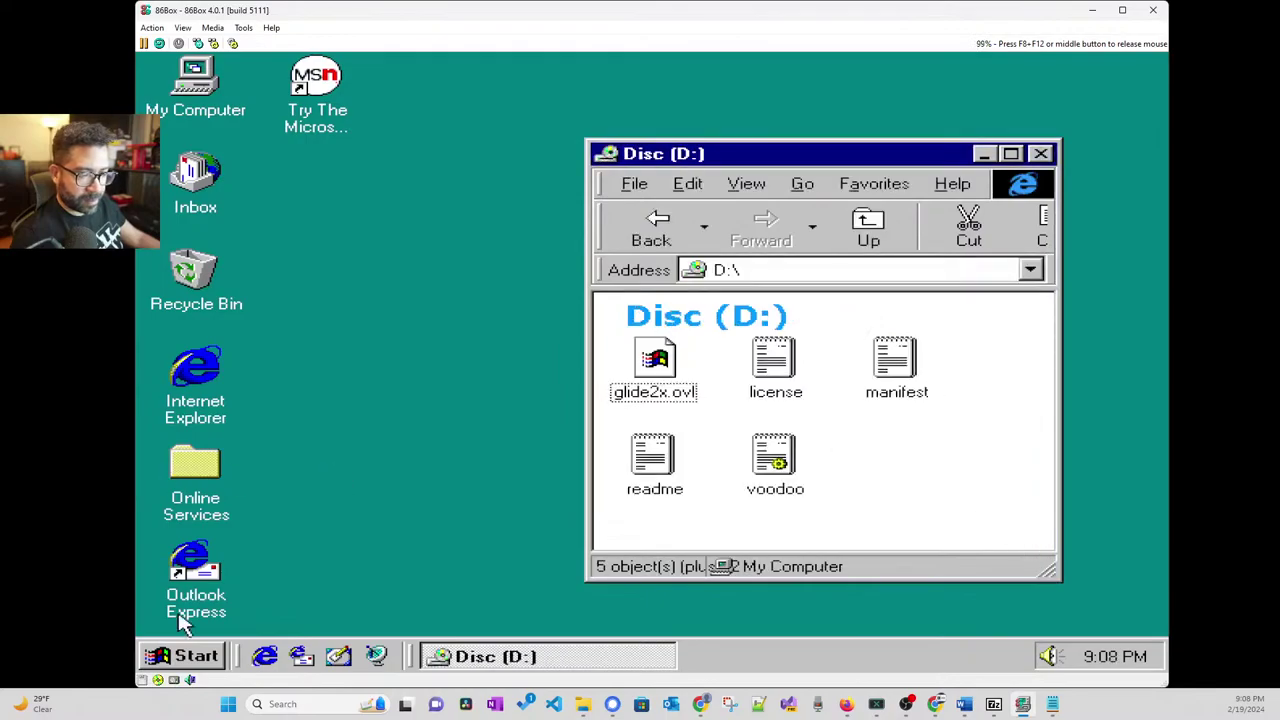
click(195, 660)
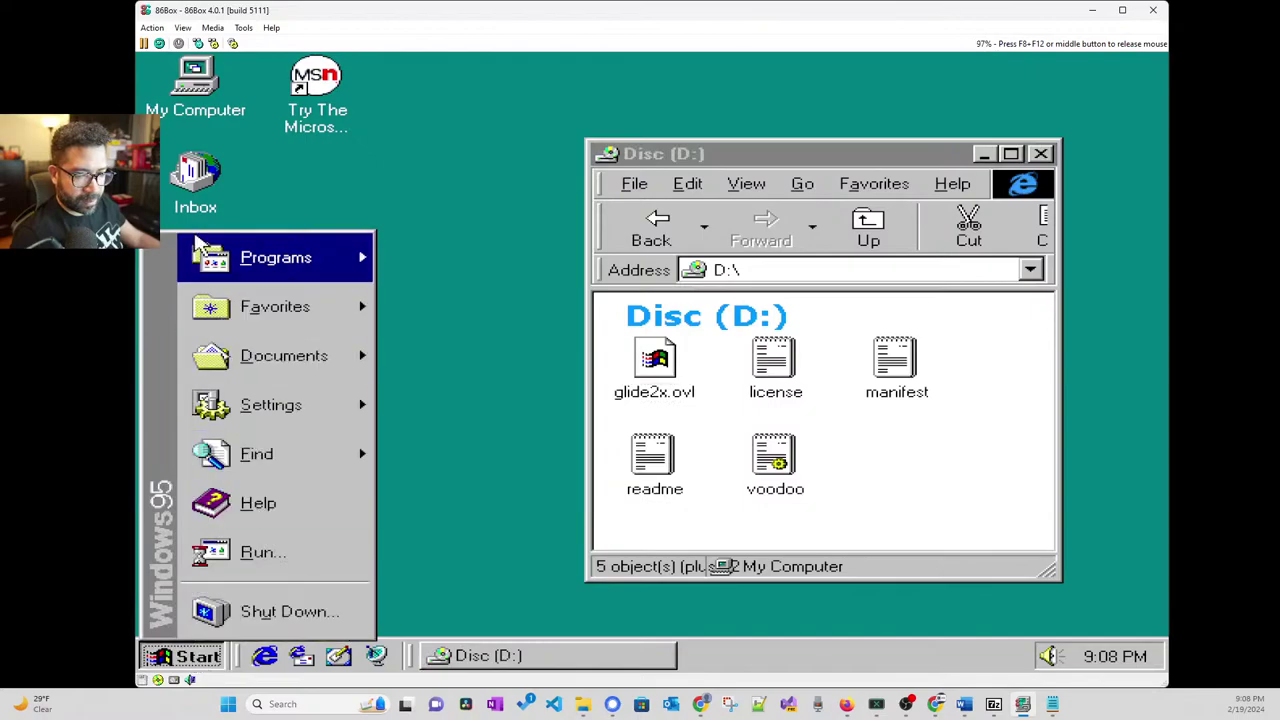
right_click(197, 75)
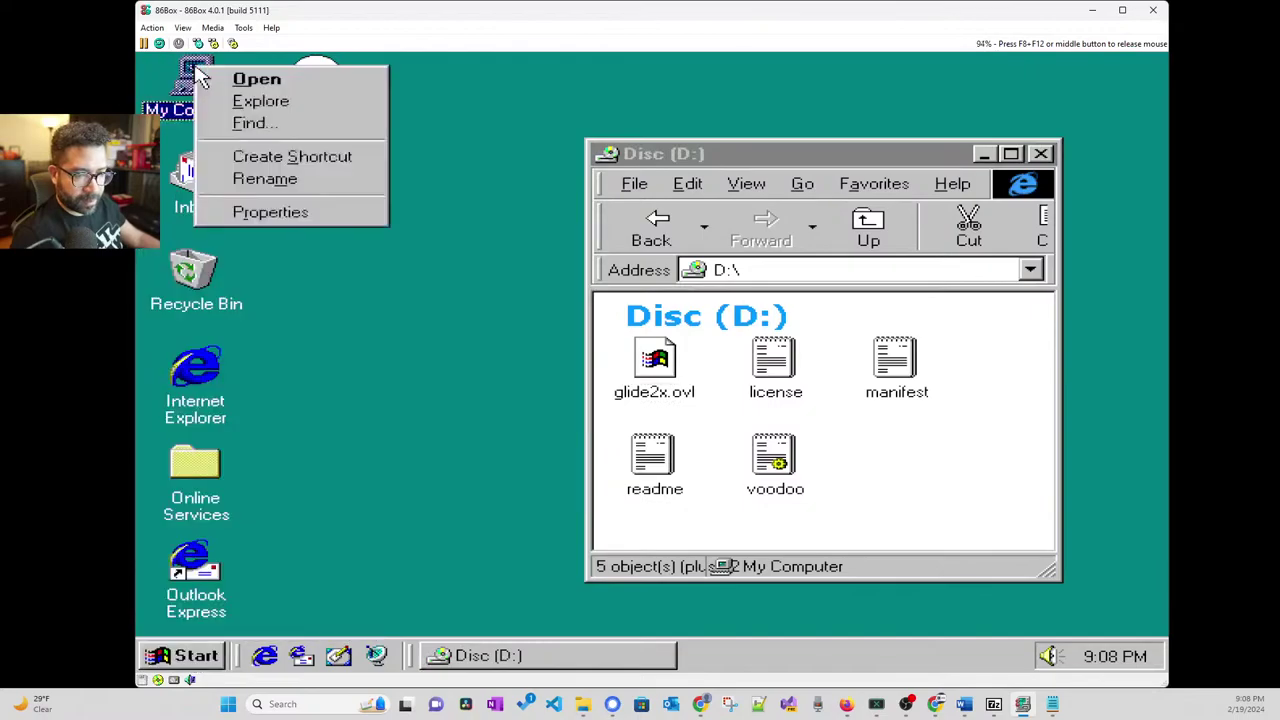
click(312, 214)
click(380, 106)
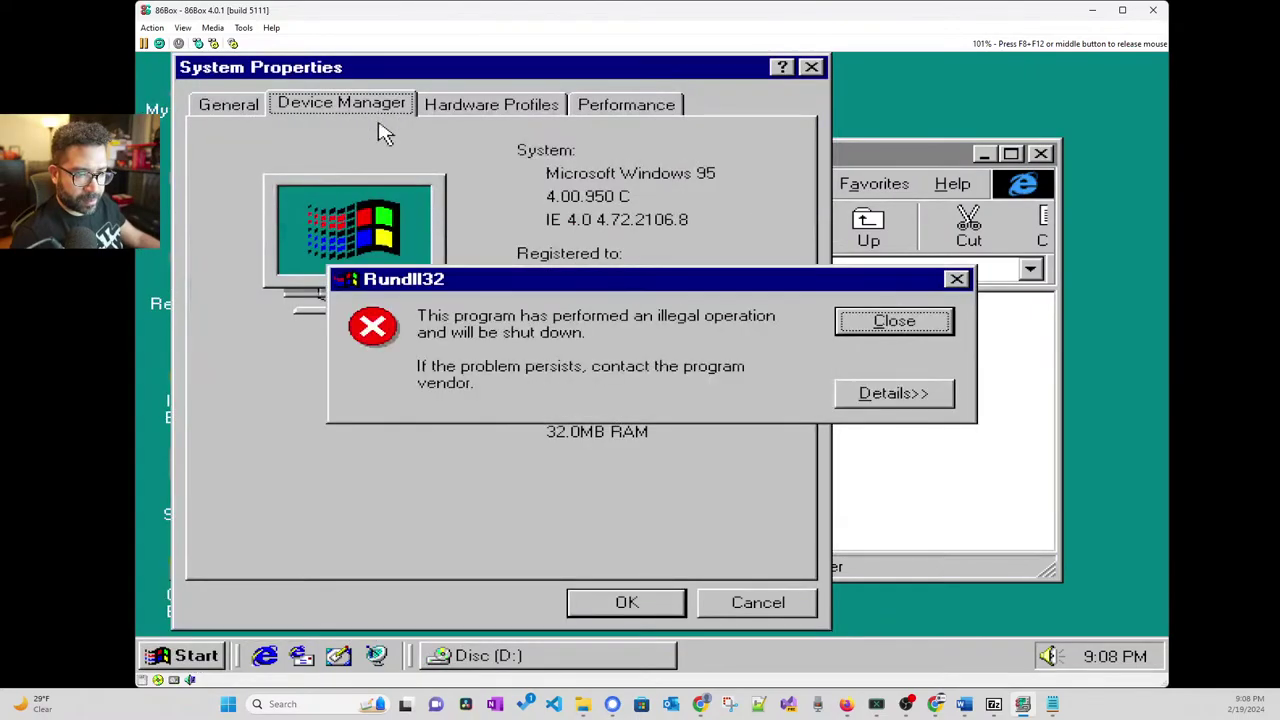
click(918, 330)
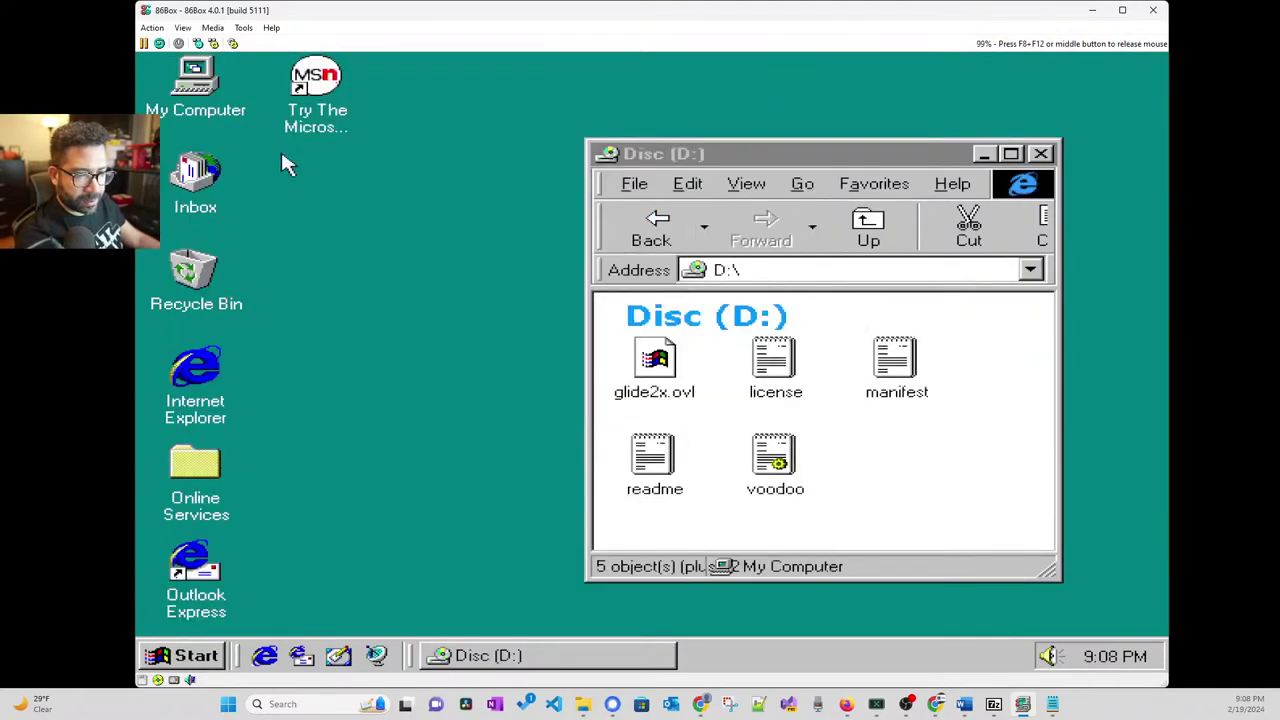
right_click(203, 74)
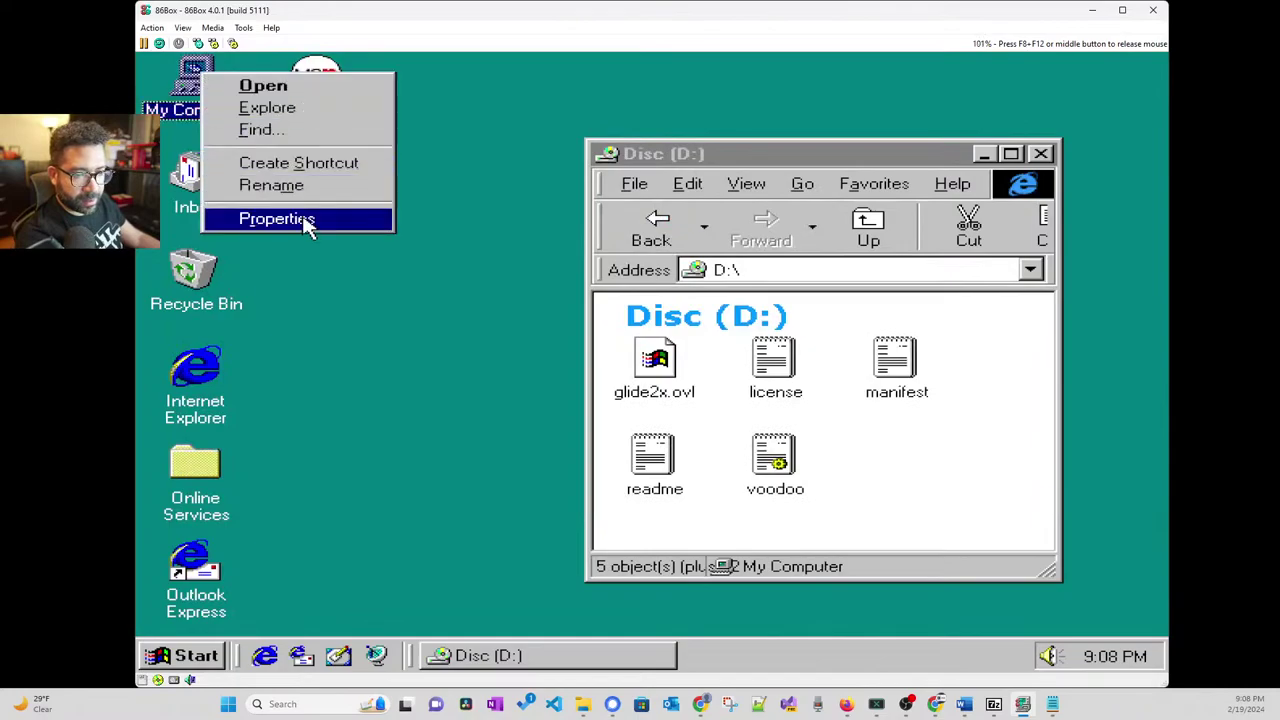
click(306, 220)
click(396, 106)
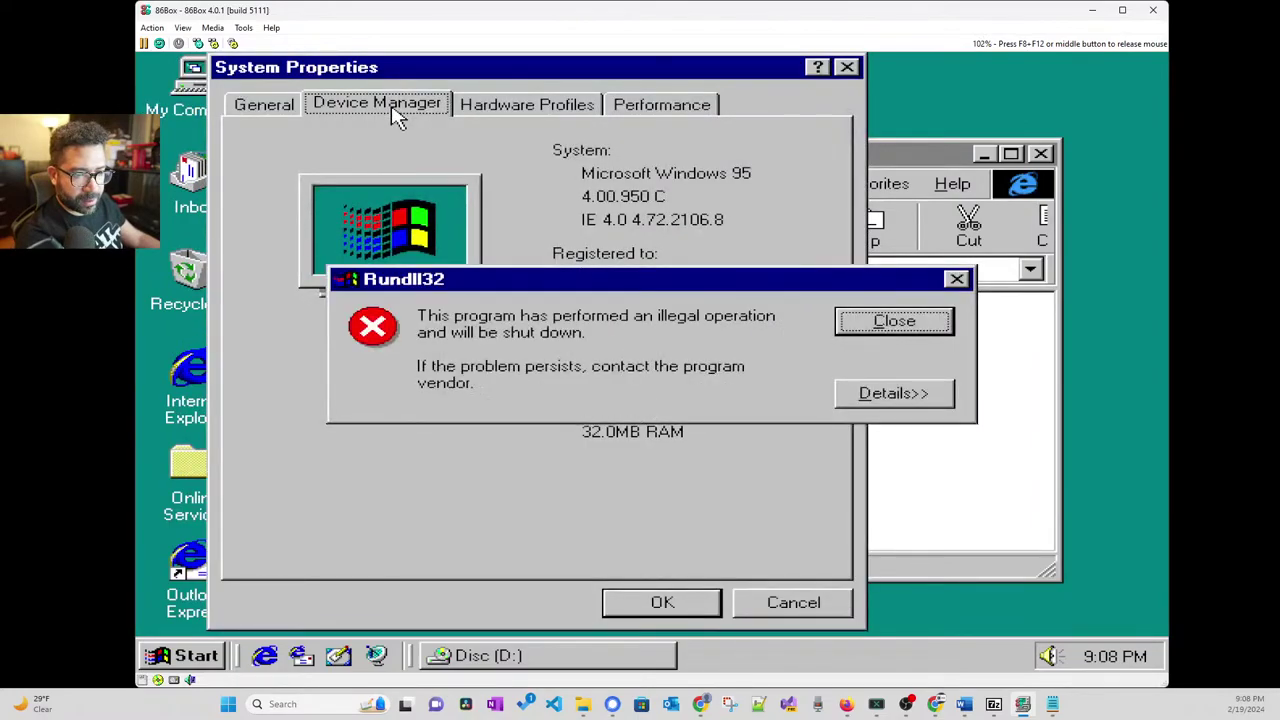
click(910, 333)
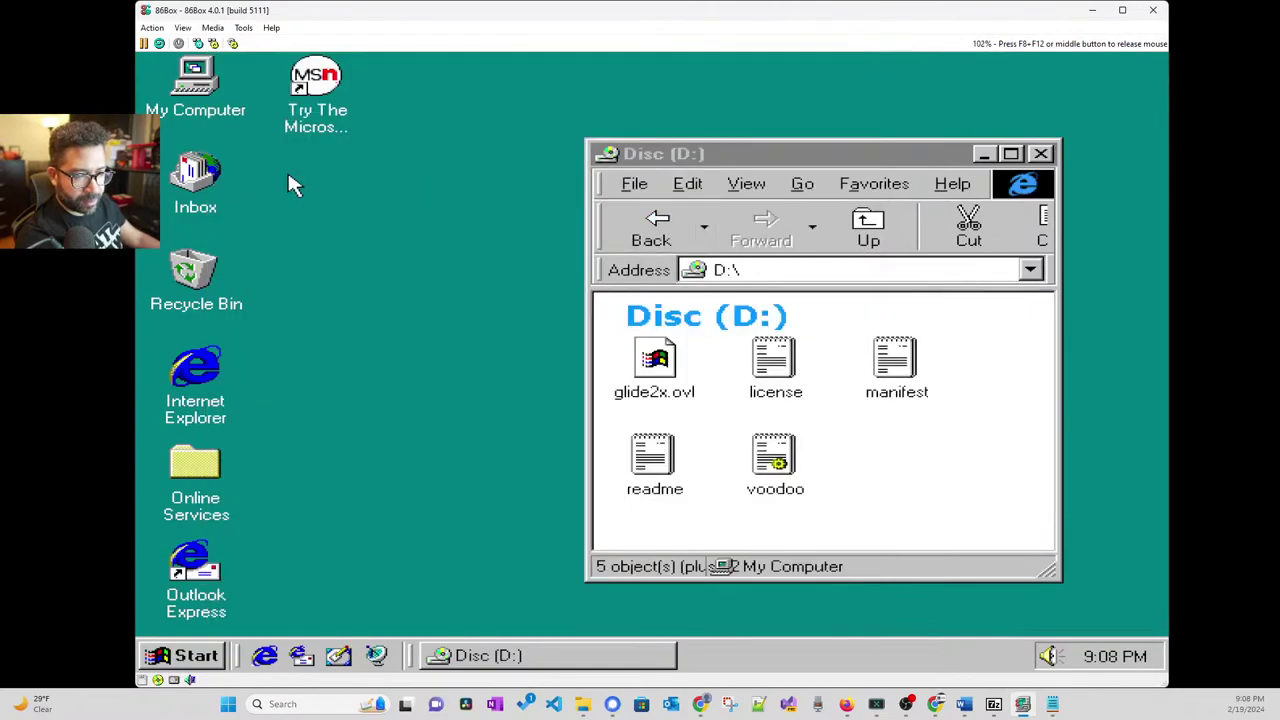
right_click(196, 88)
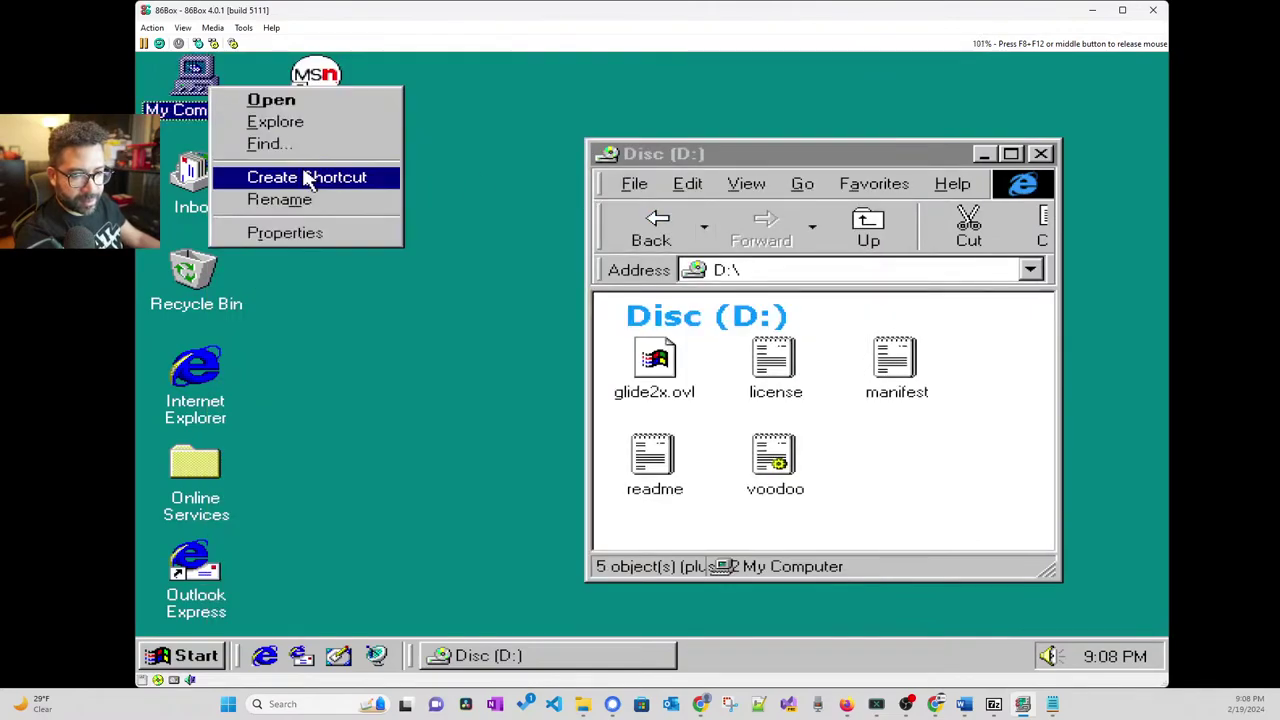
click(306, 236)
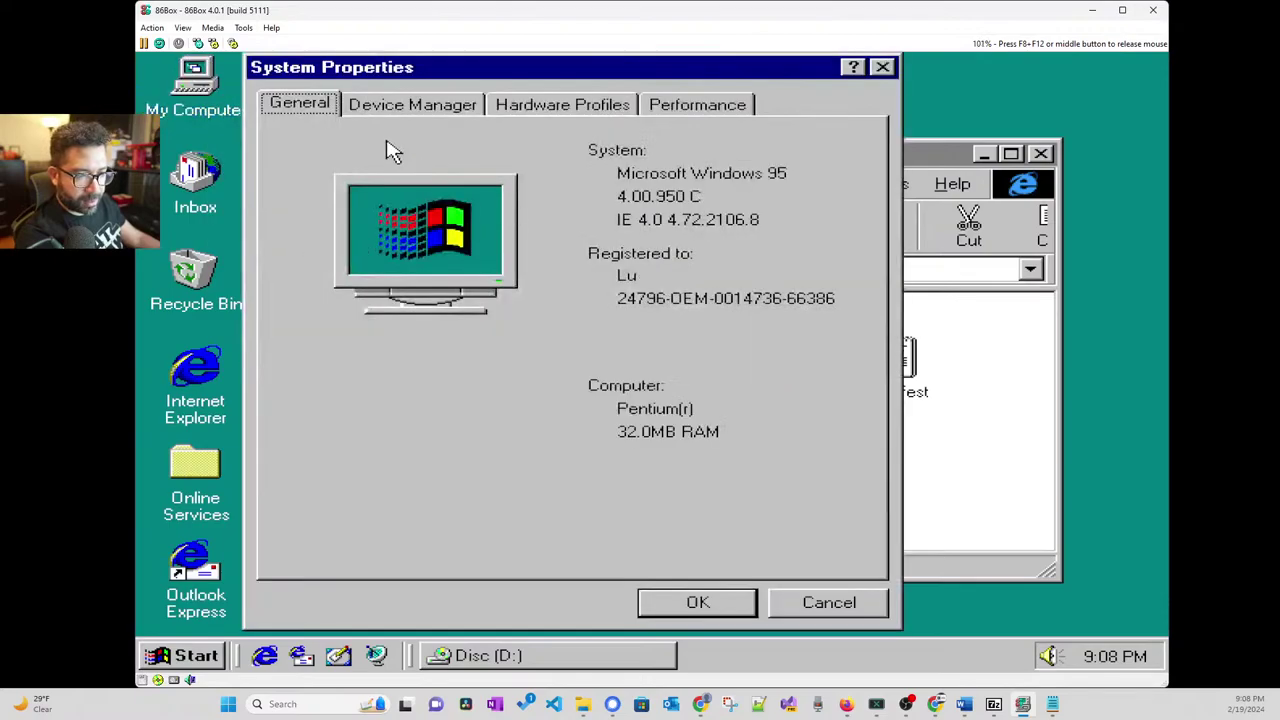
click(419, 110)
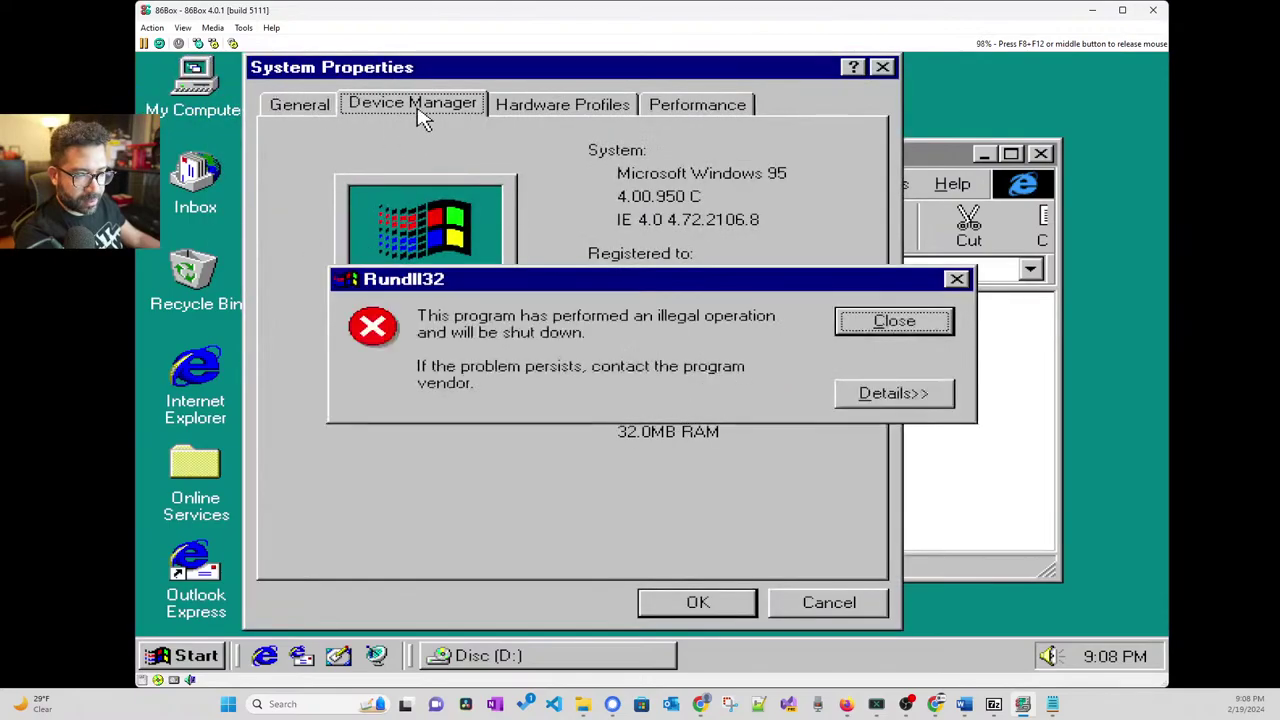
click(926, 323)
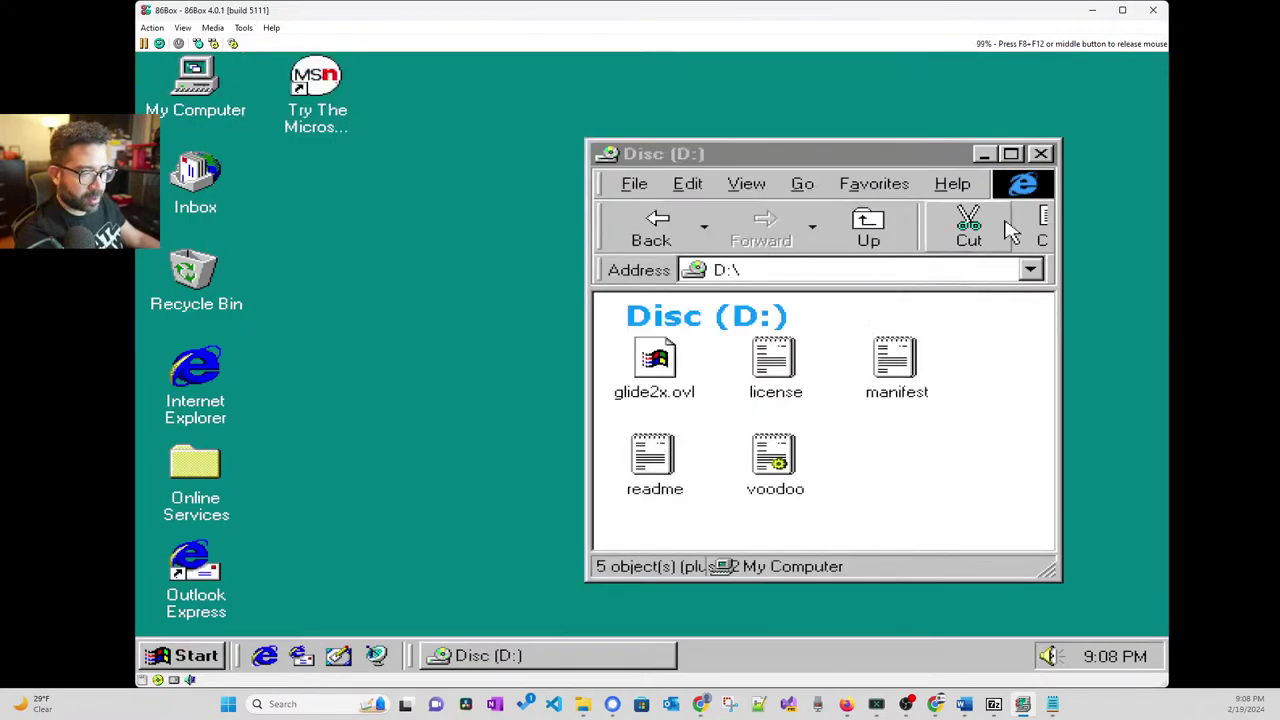
click(1040, 155)
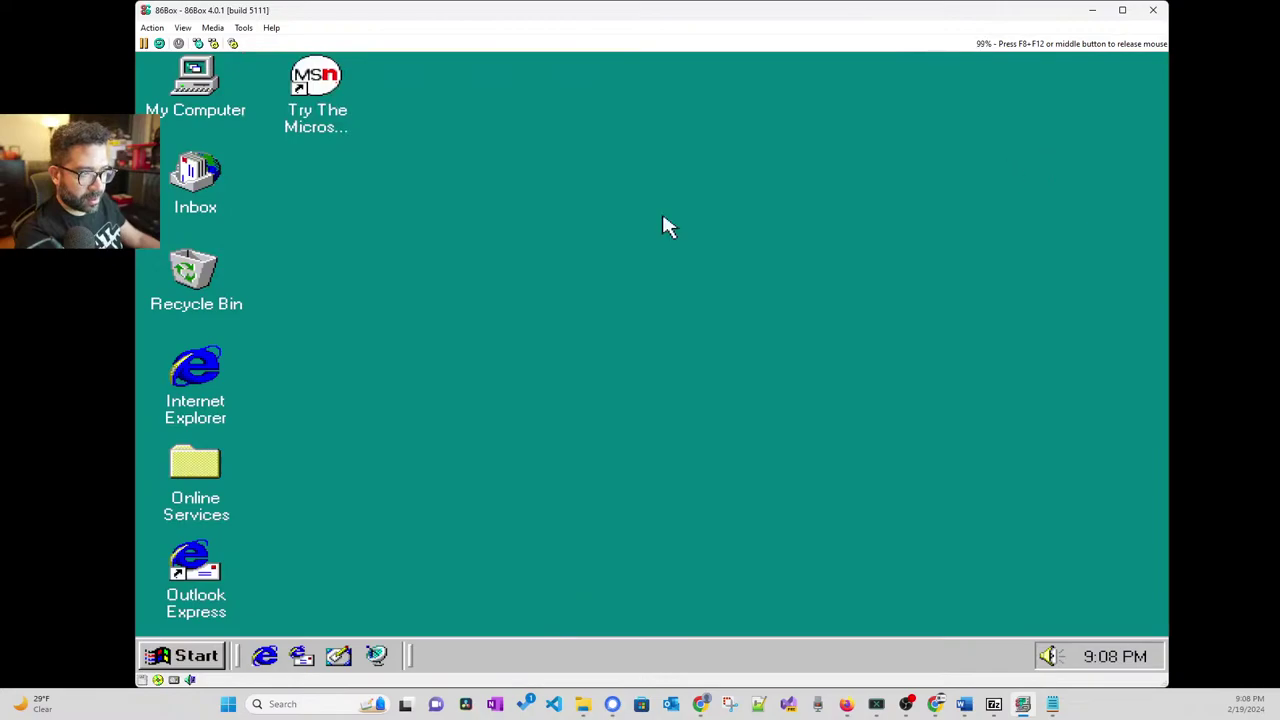
- Restart Windows 95 from the Shut Down dialog
click(152, 660)
click(264, 620)
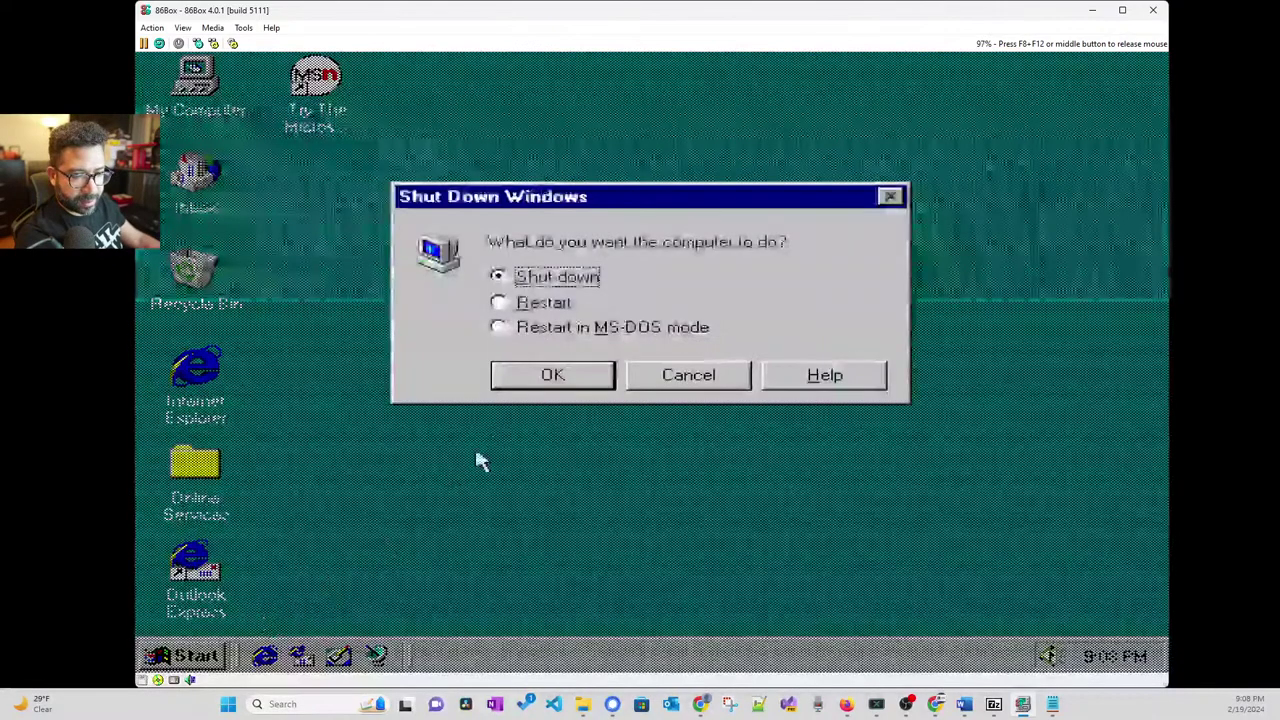
click(545, 304)
click(552, 376)
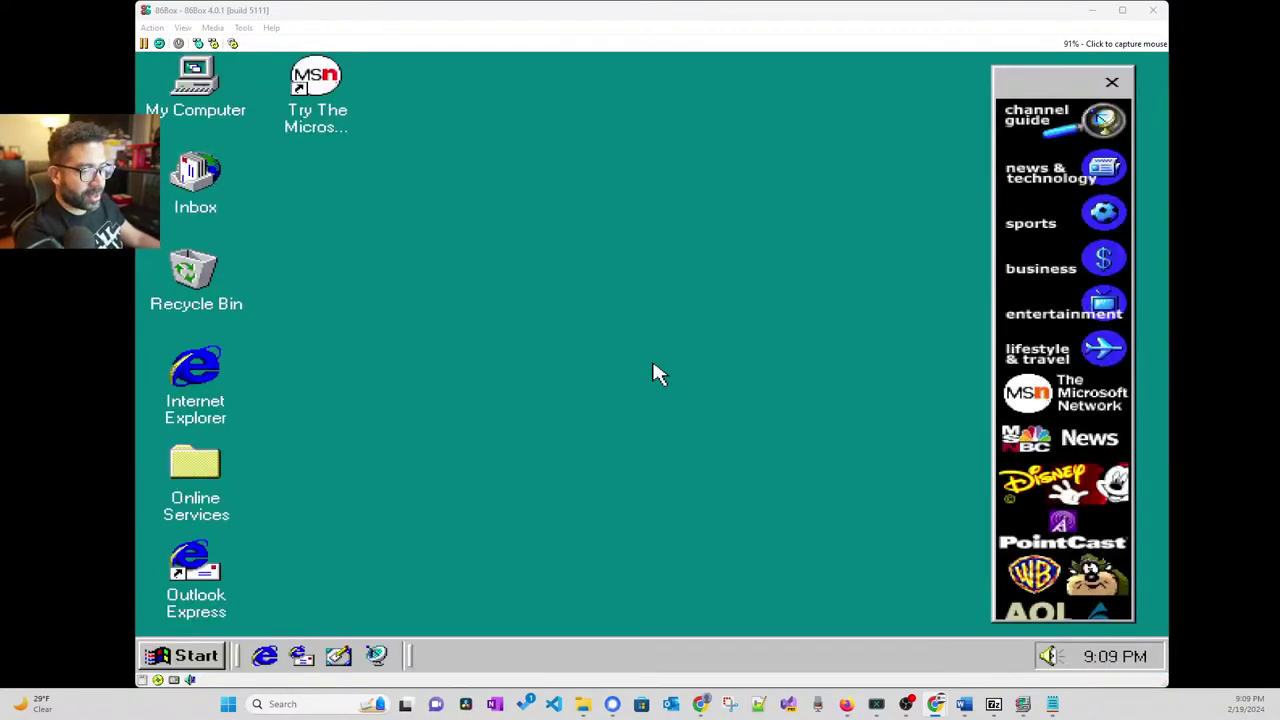
- Close the Channel Bar after reboot and answer No so it stays off
click(878, 500)
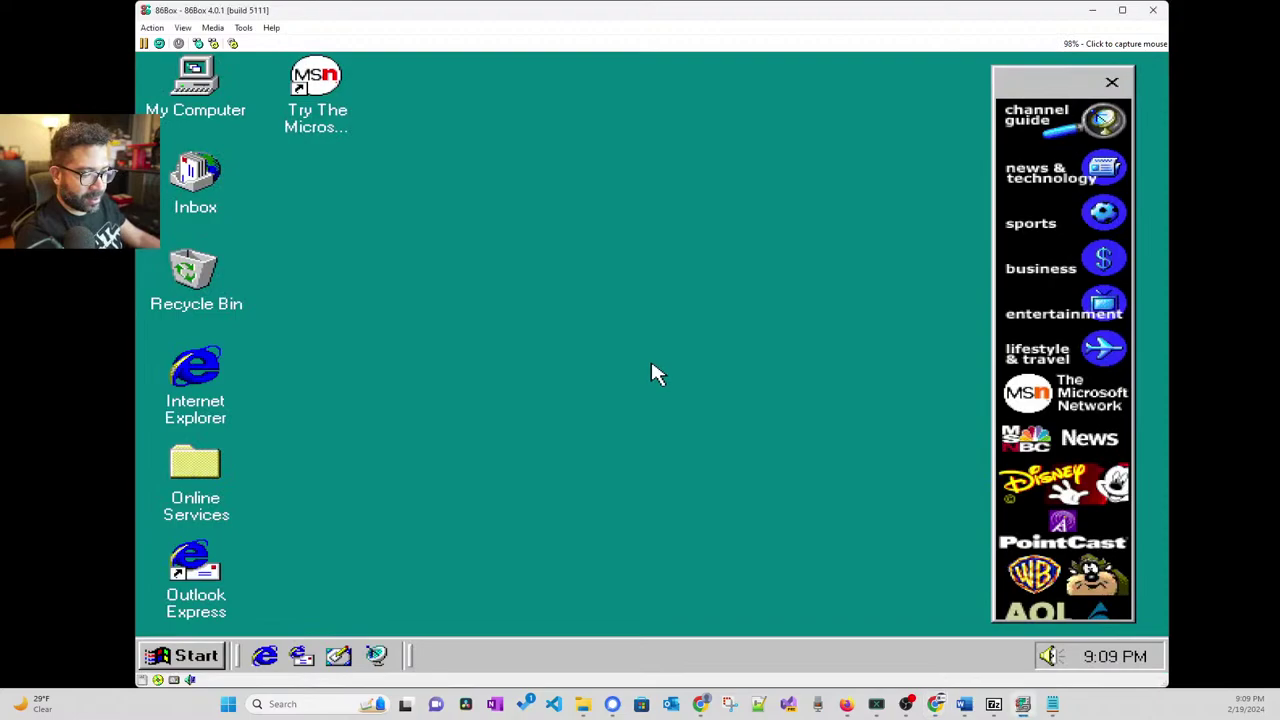
click(1112, 81)
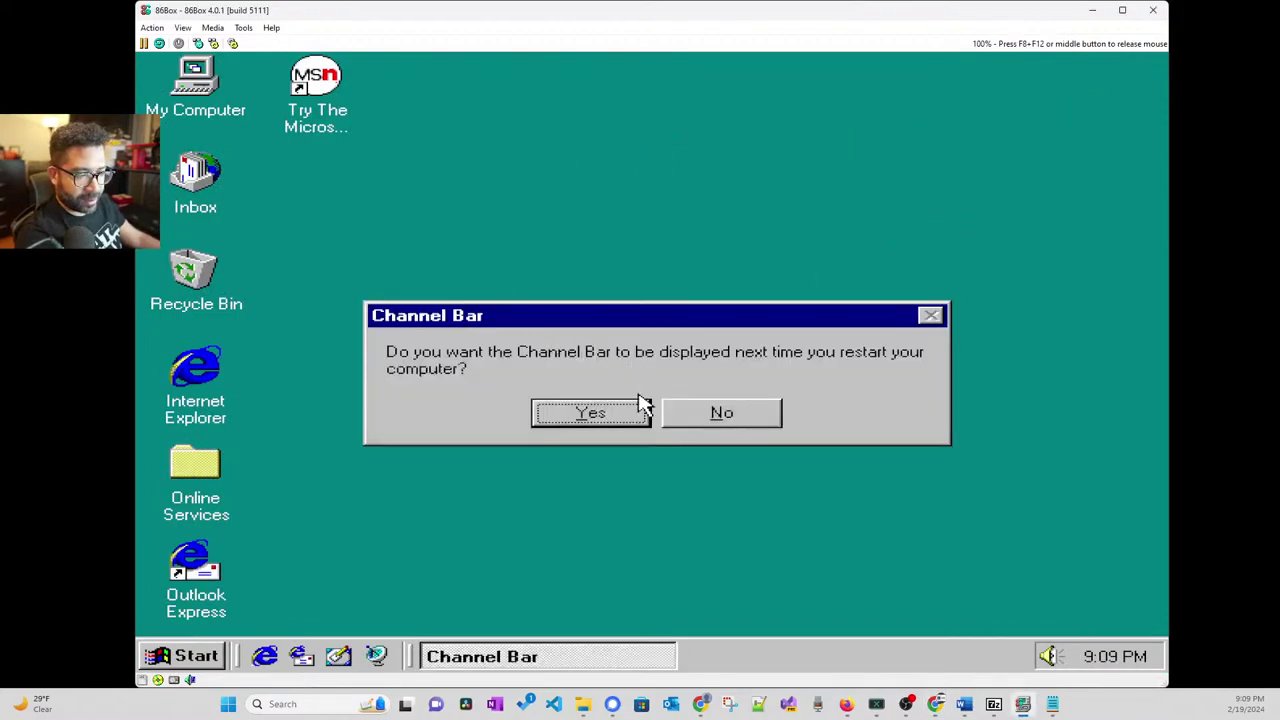
click(700, 420)
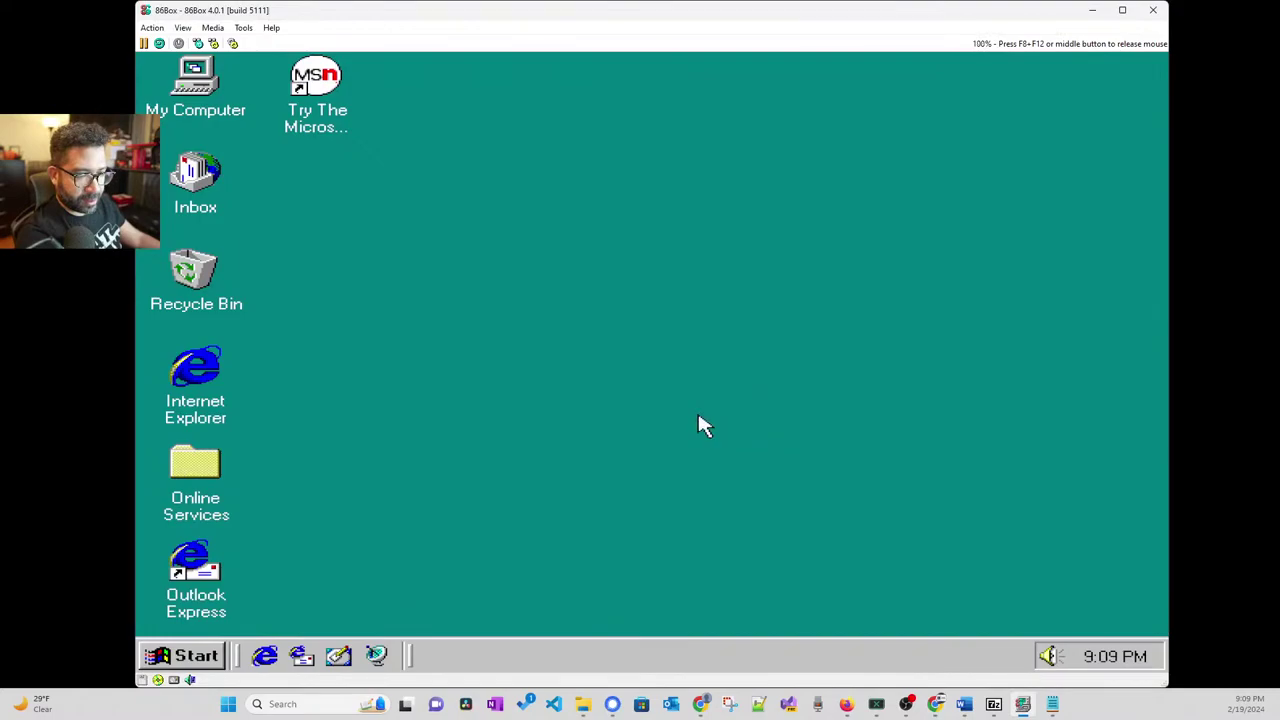
- Open Device Manager, expand Other devices and open the PCI Multimedia Video Device's properties
right_click(190, 85)
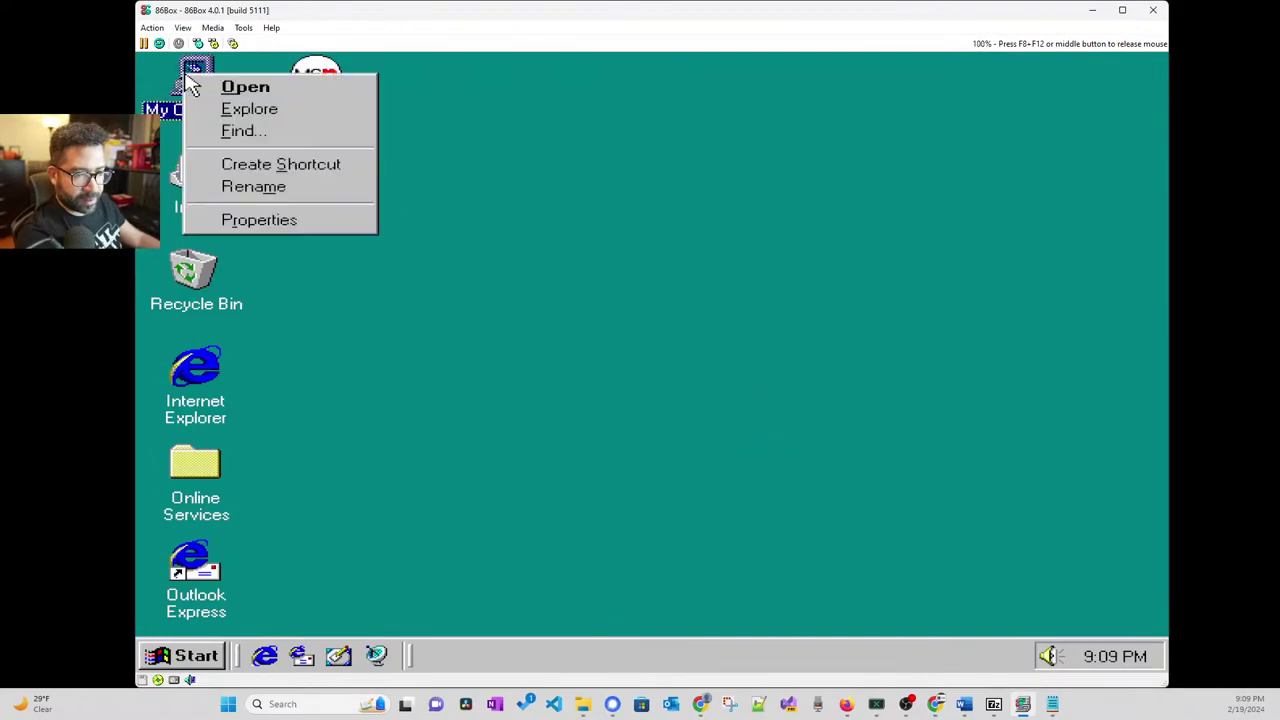
click(298, 220)
click(390, 118)
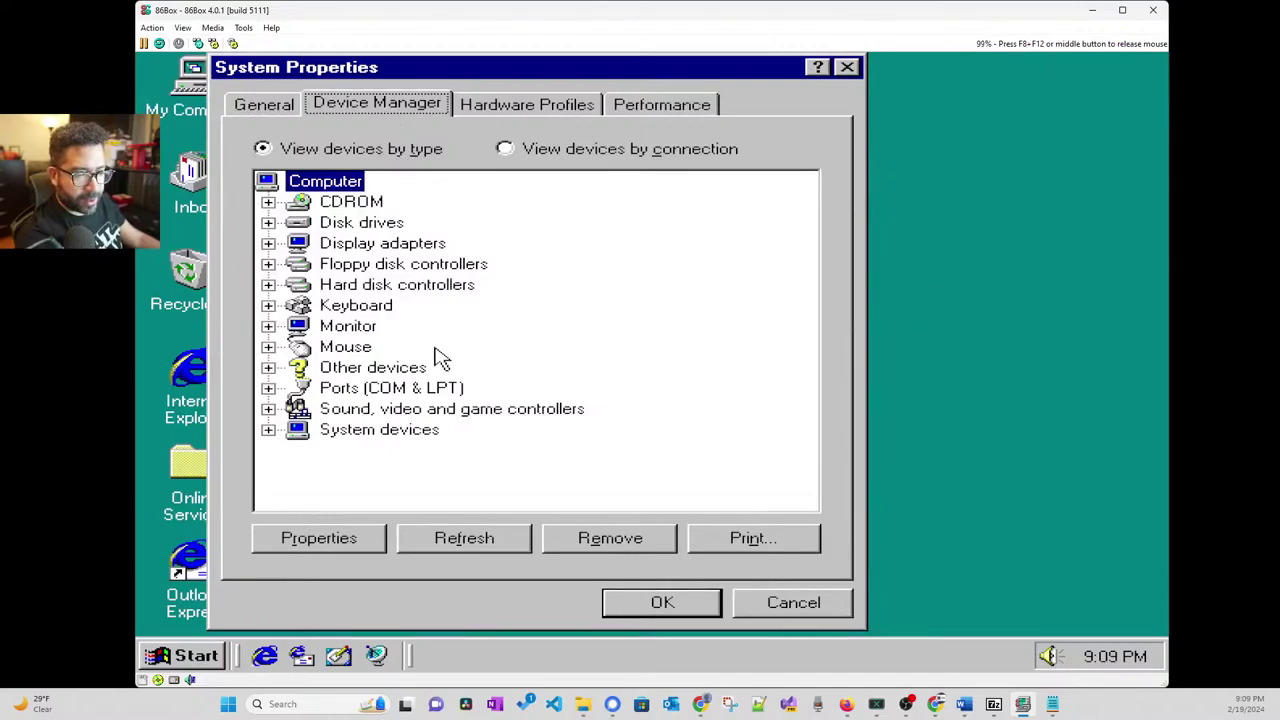
click(268, 368)
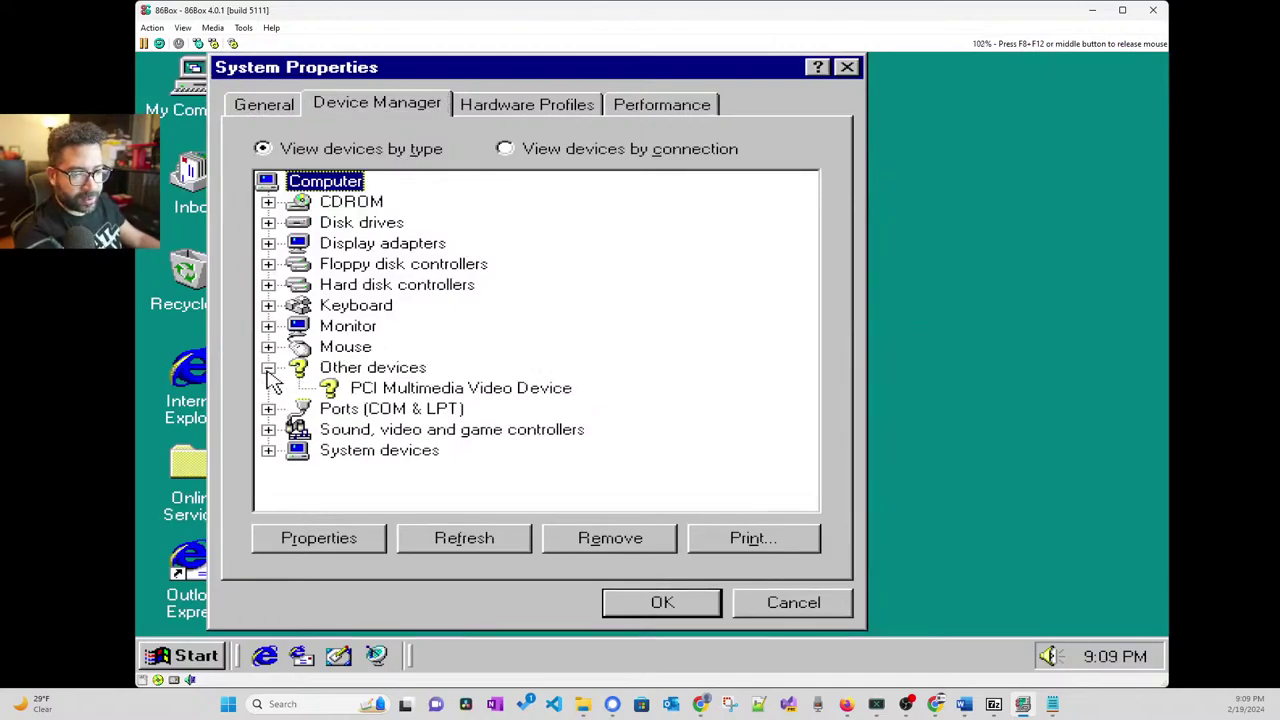
right_click(448, 395)
click(591, 371)
click(510, 390)
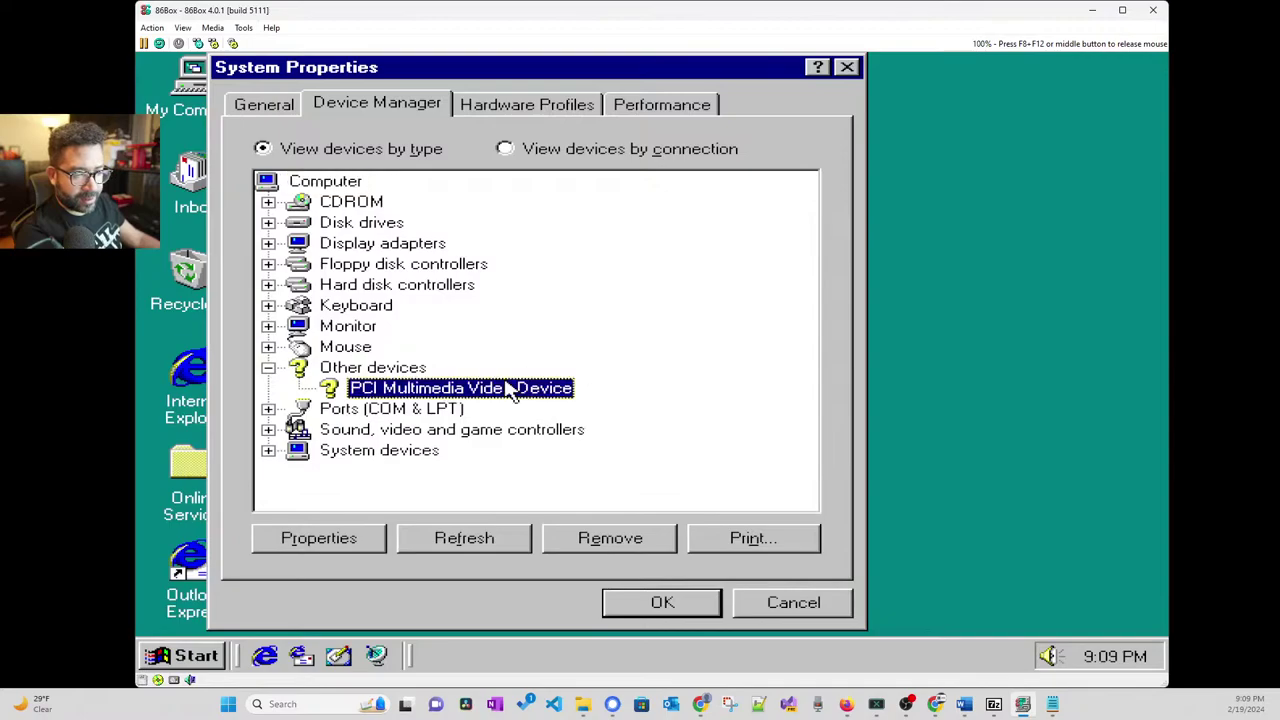
double_click(510, 390)
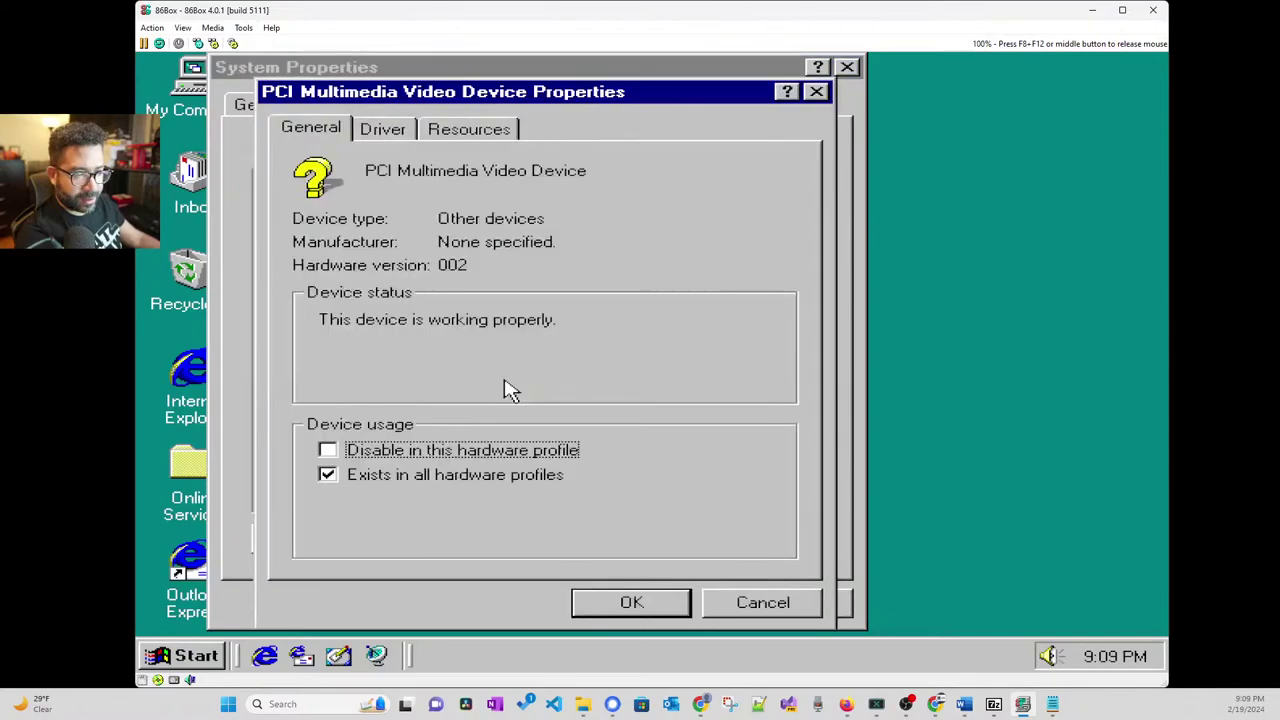
- Update the device's driver by picking the Unsupported Device model from the list
click(410, 130)
click(731, 558)
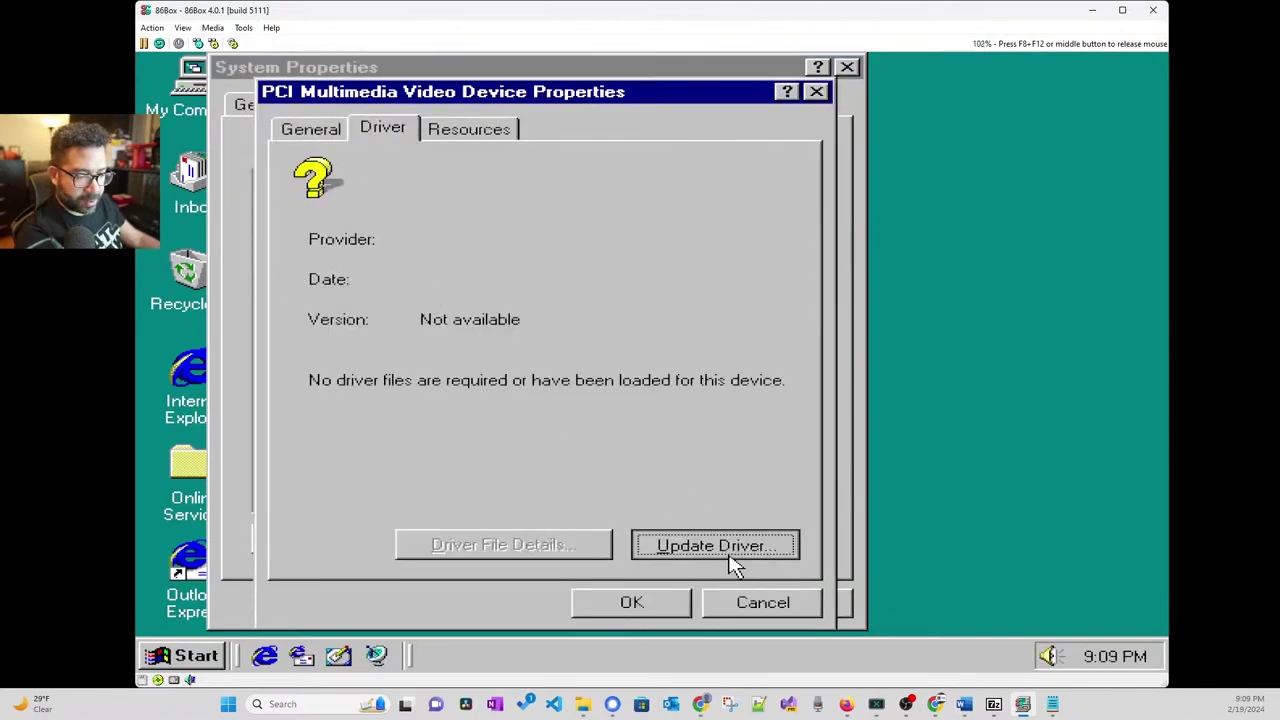
click(727, 487)
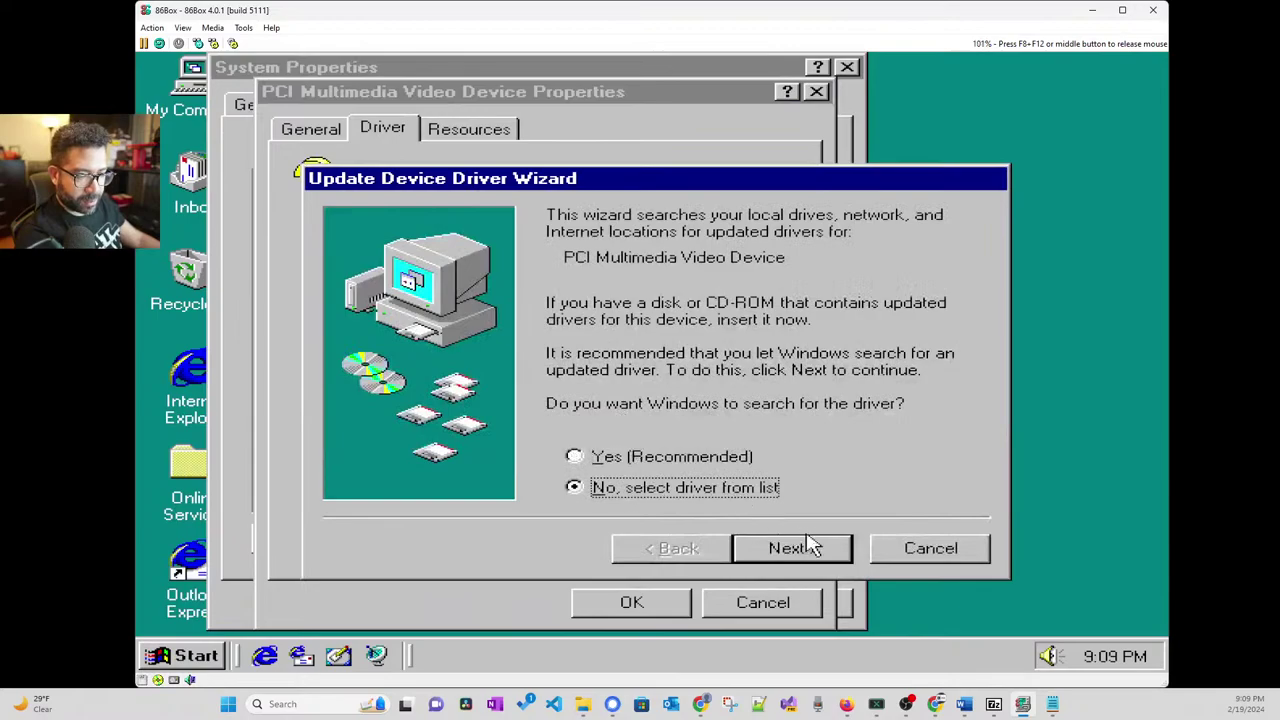
click(812, 548)
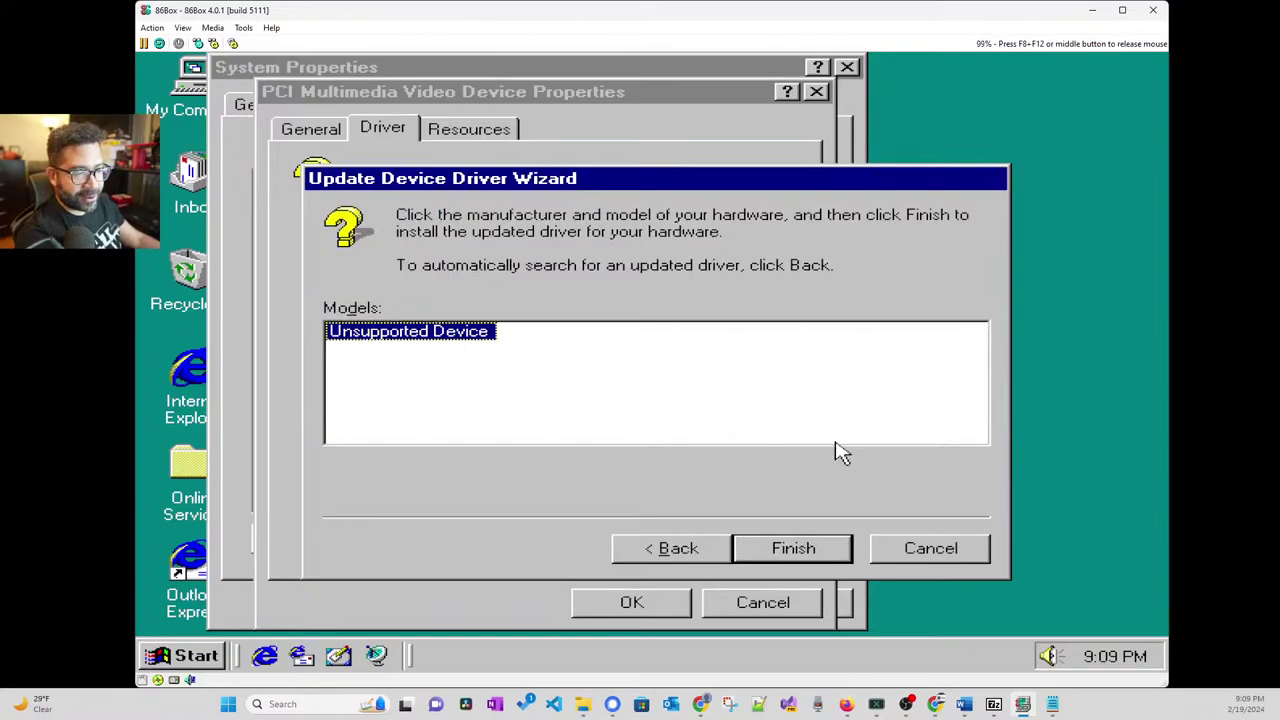
click(806, 558)
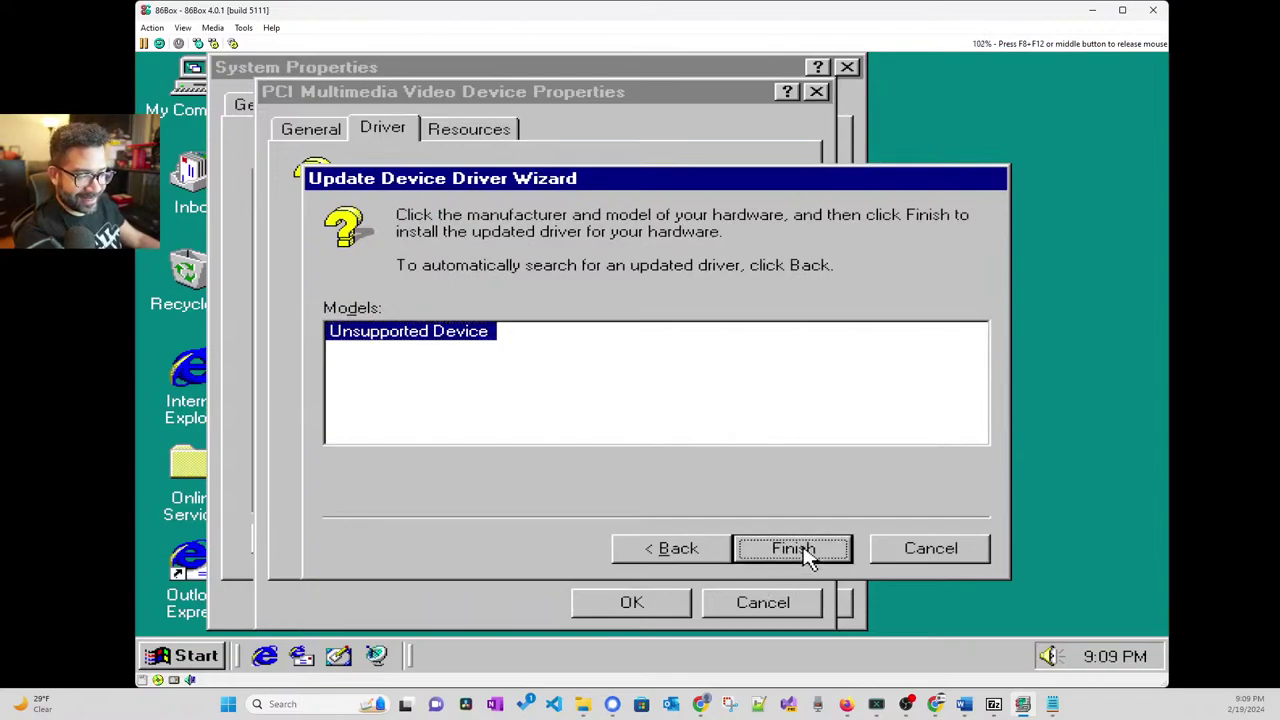
click(789, 551)
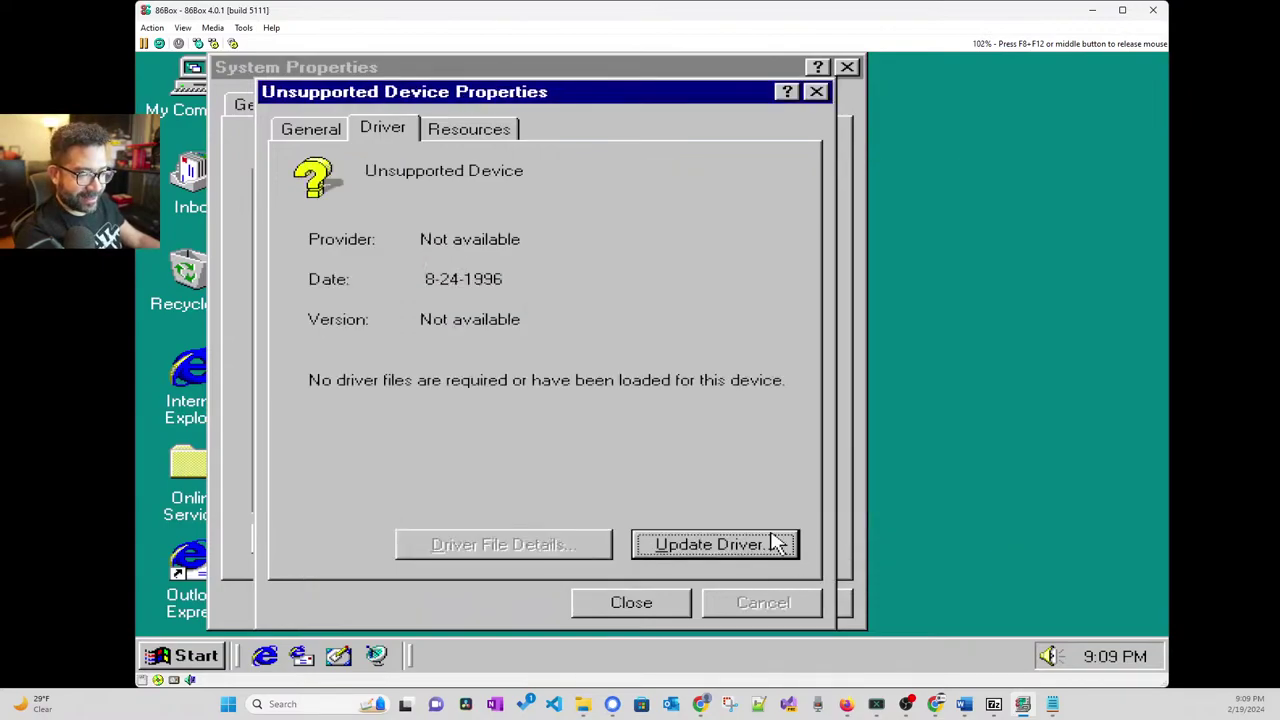
- Start the Update Device Driver wizard and choose to search for the current driver
click(668, 541)
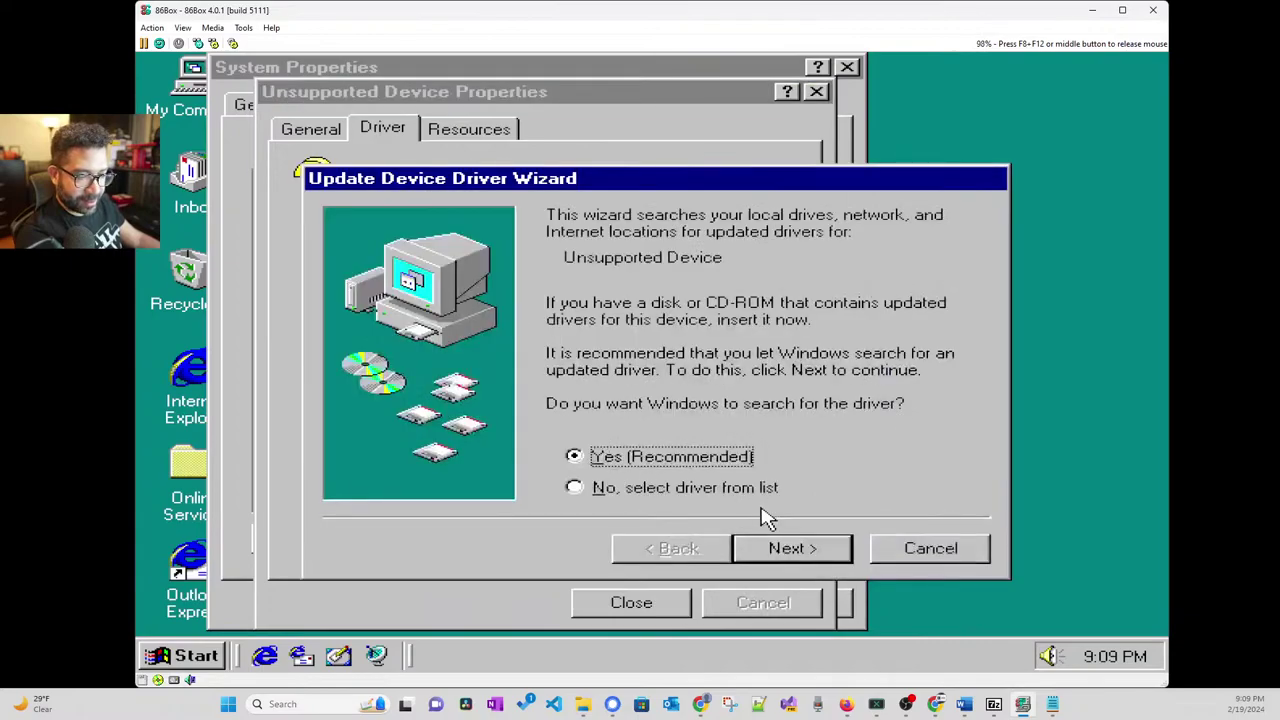
click(776, 547)
click(651, 487)
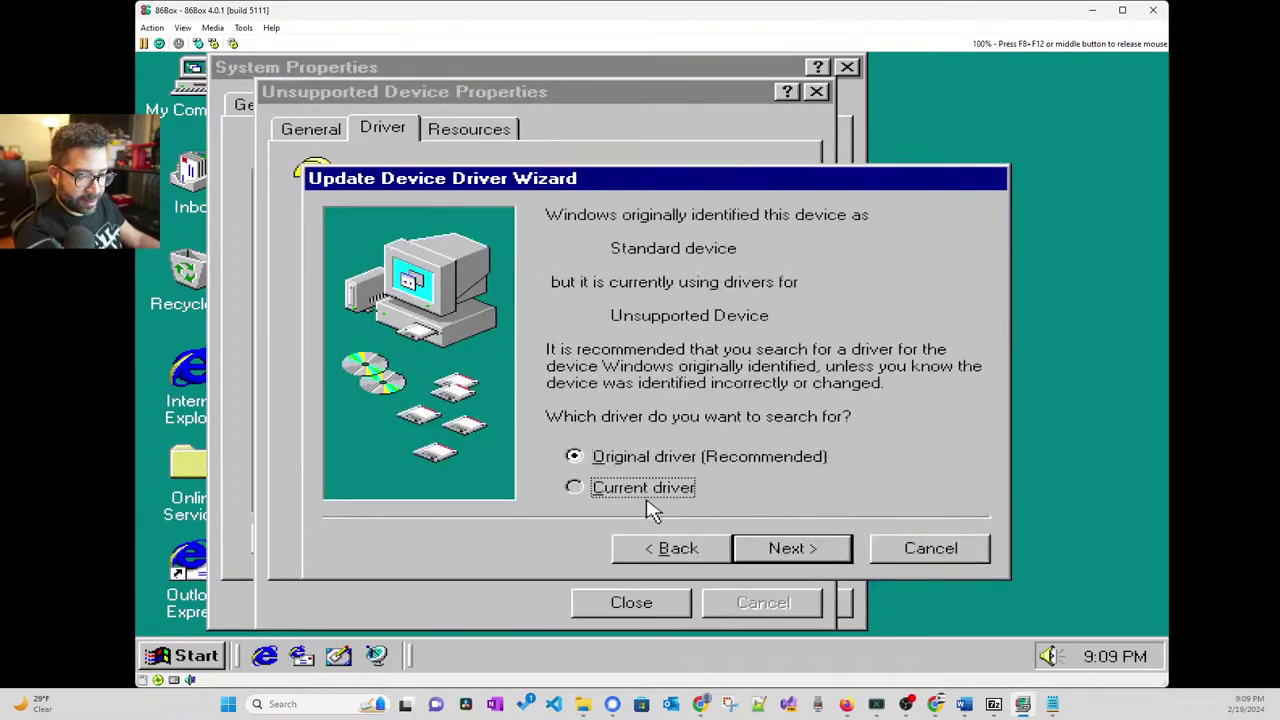
click(585, 492)
click(818, 553)
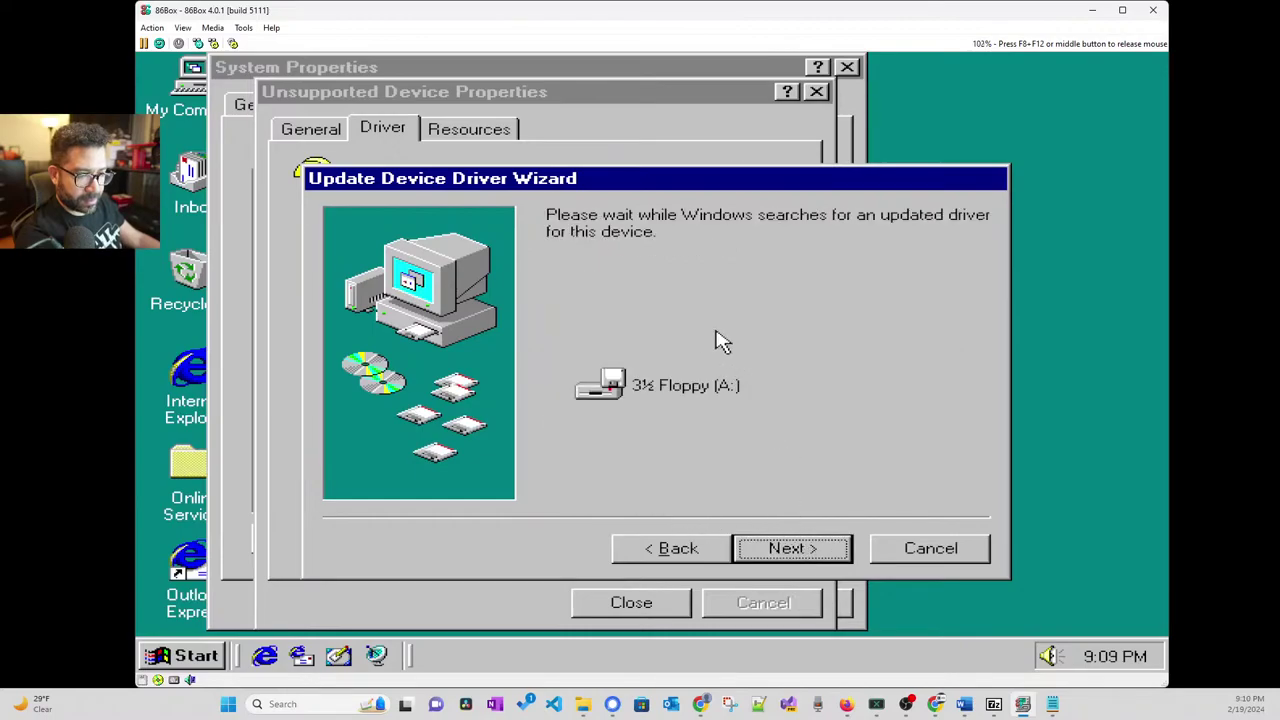
- Search drive d as the other location, keep the current driver, and return to Device Manager
click(667, 468)
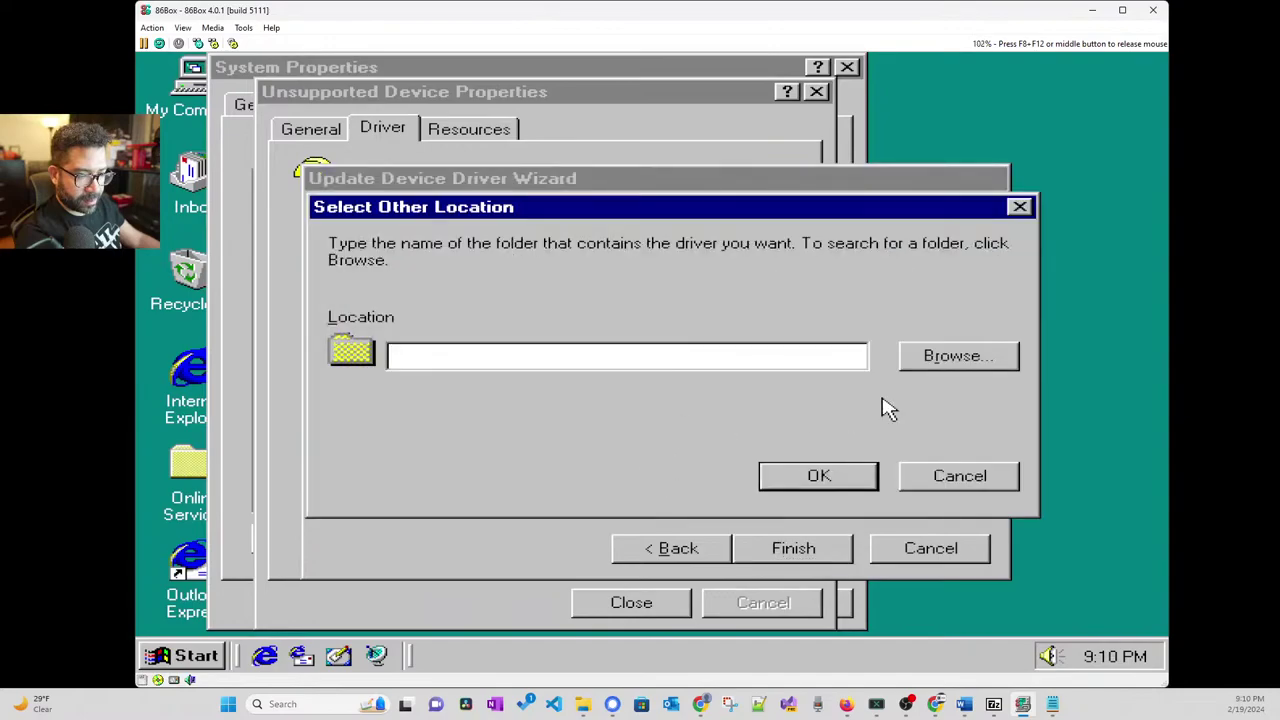
click(931, 357)
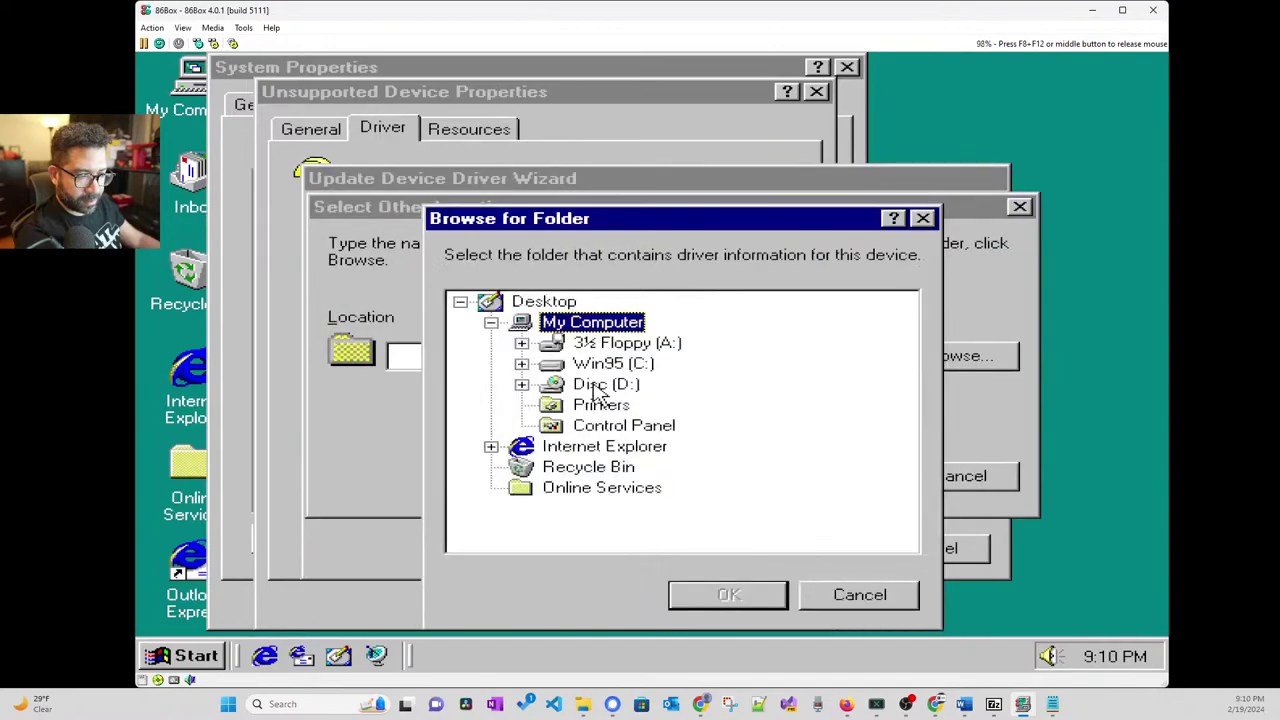
click(598, 388)
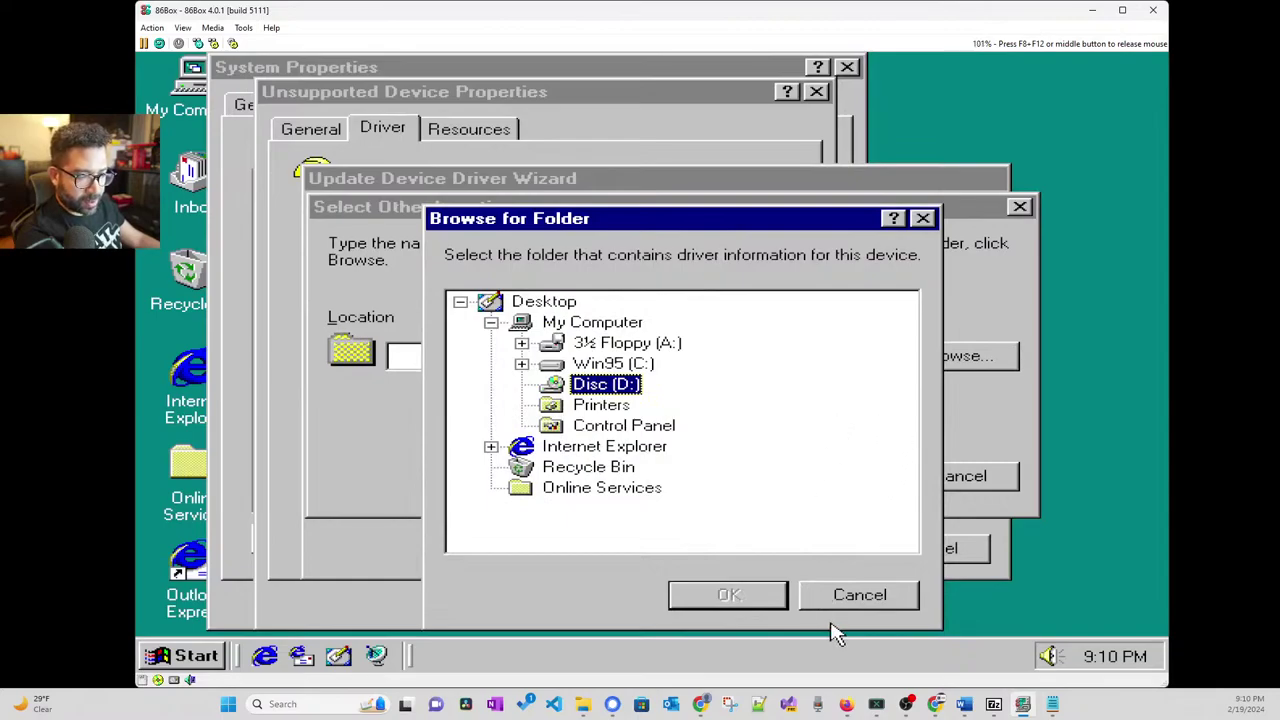
click(862, 600)
click(578, 360)
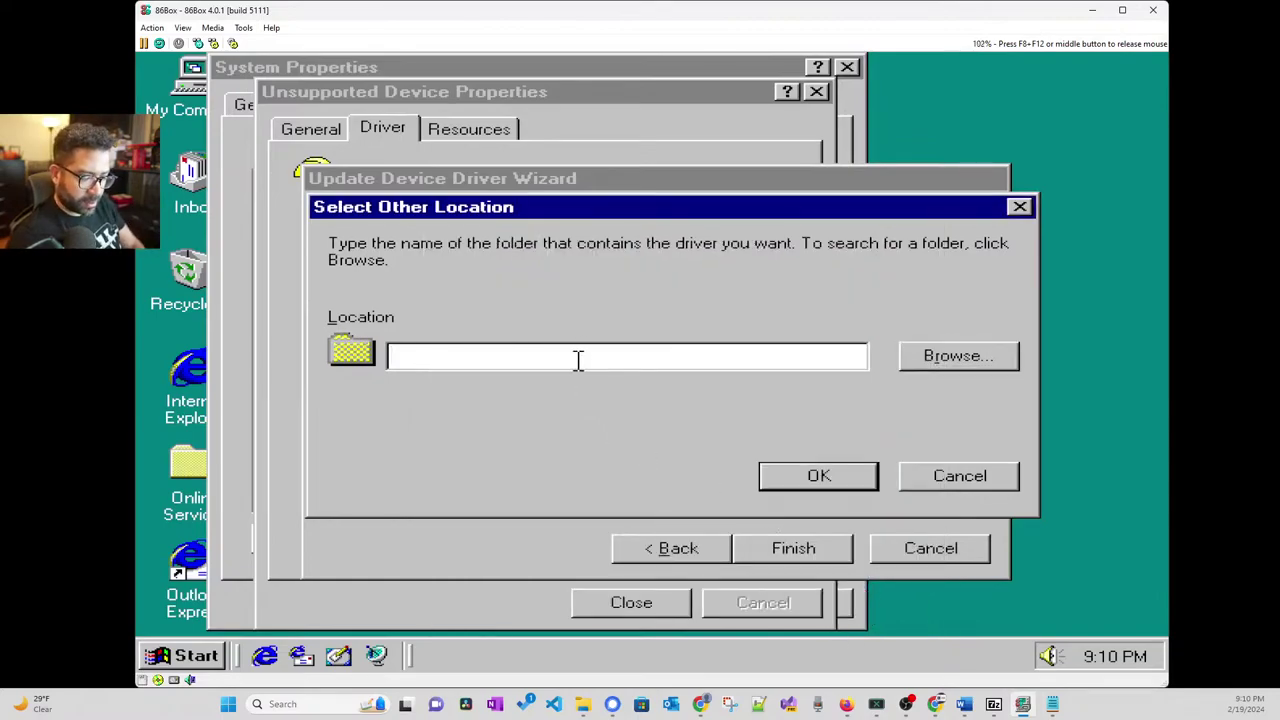
text(d:\)
key(Return)
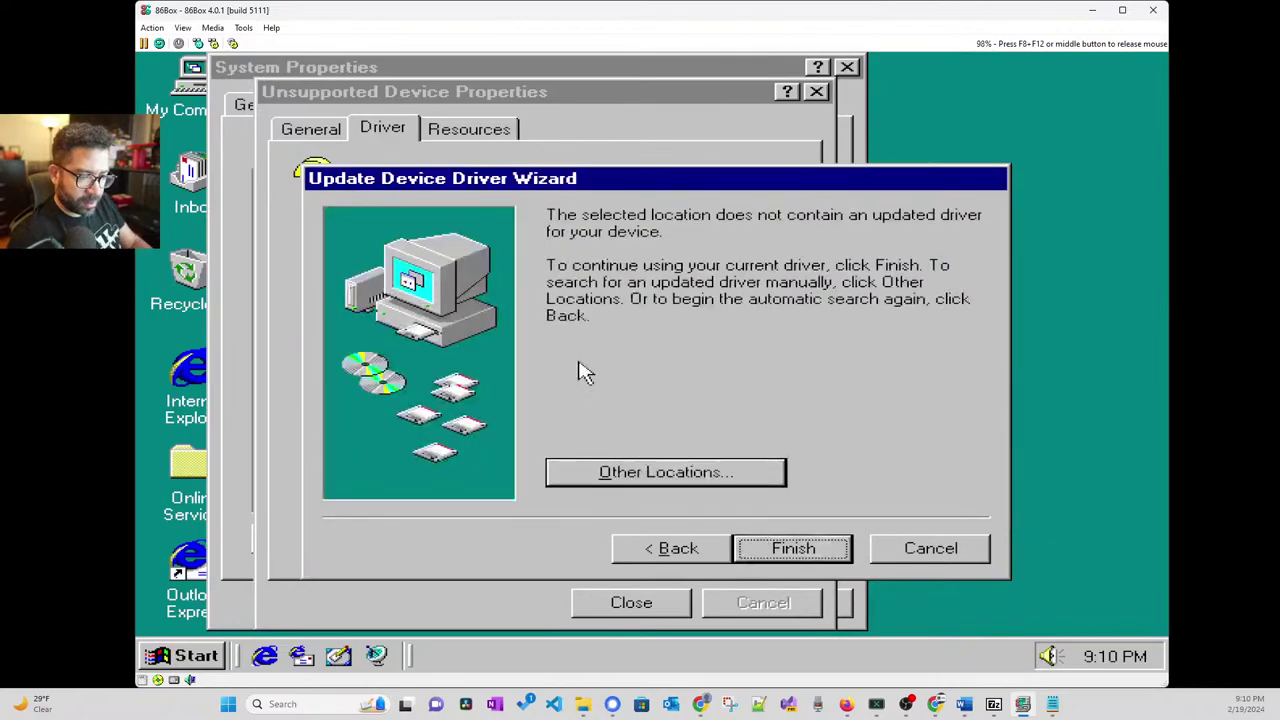
click(816, 562)
click(668, 604)
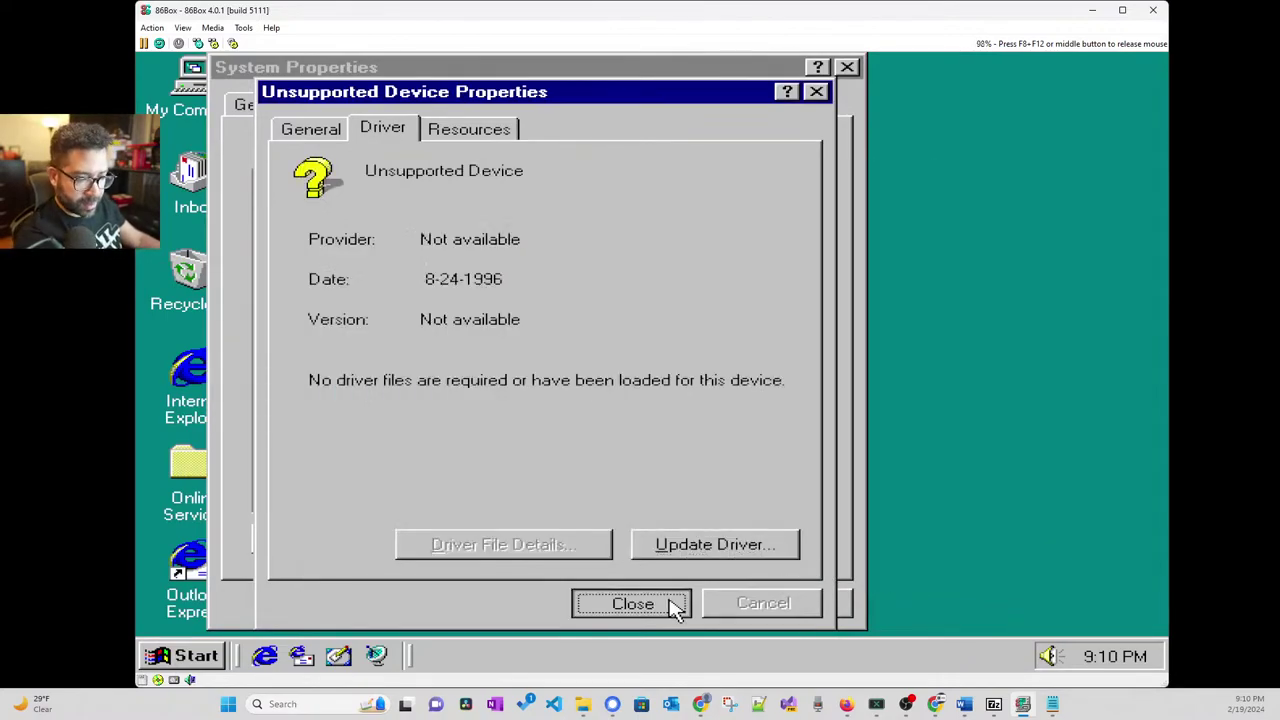
click(268, 367)
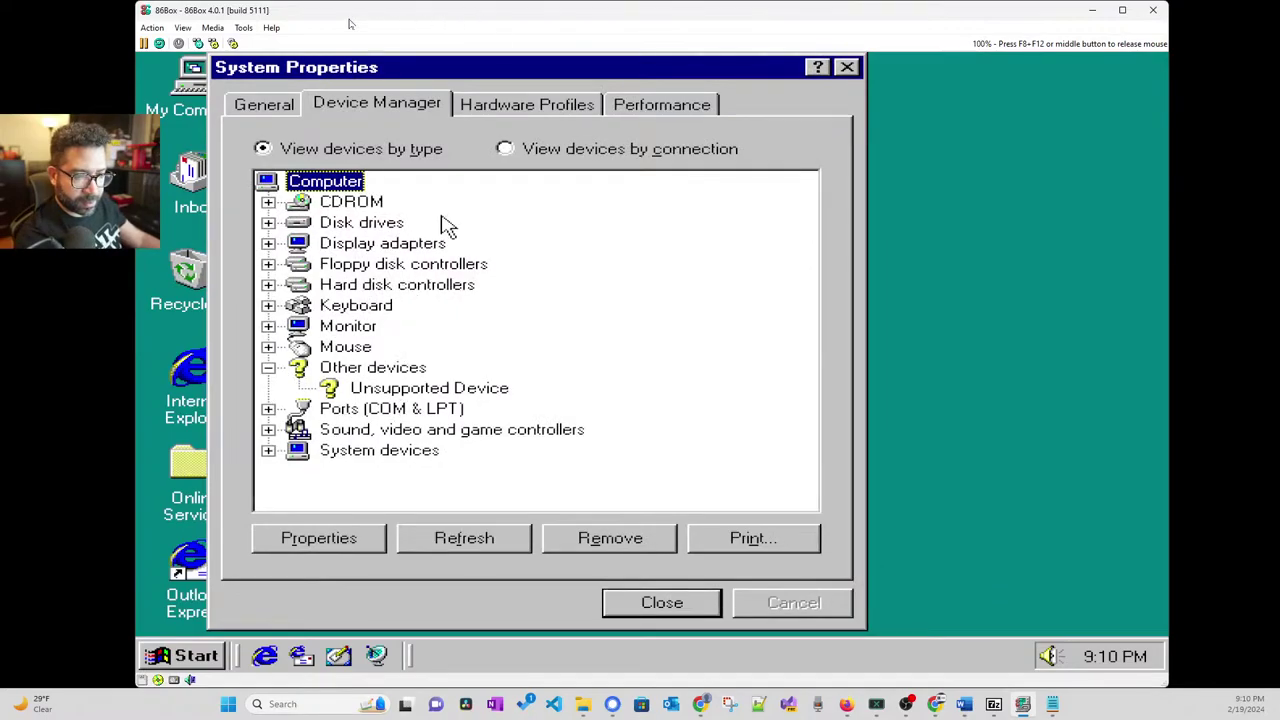
- Check 86Box's Tools options without changes, then recapture the mouse into the guest
key(F8+F12)
click(244, 28)
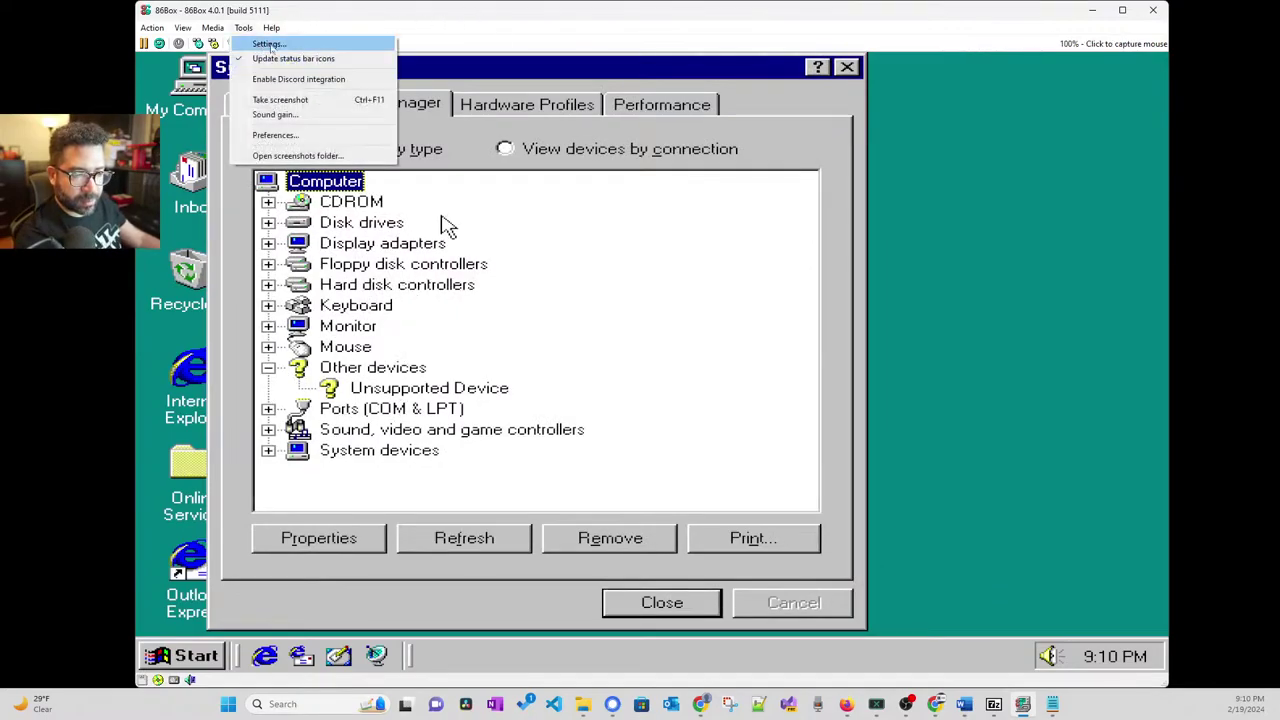
click(535, 191)
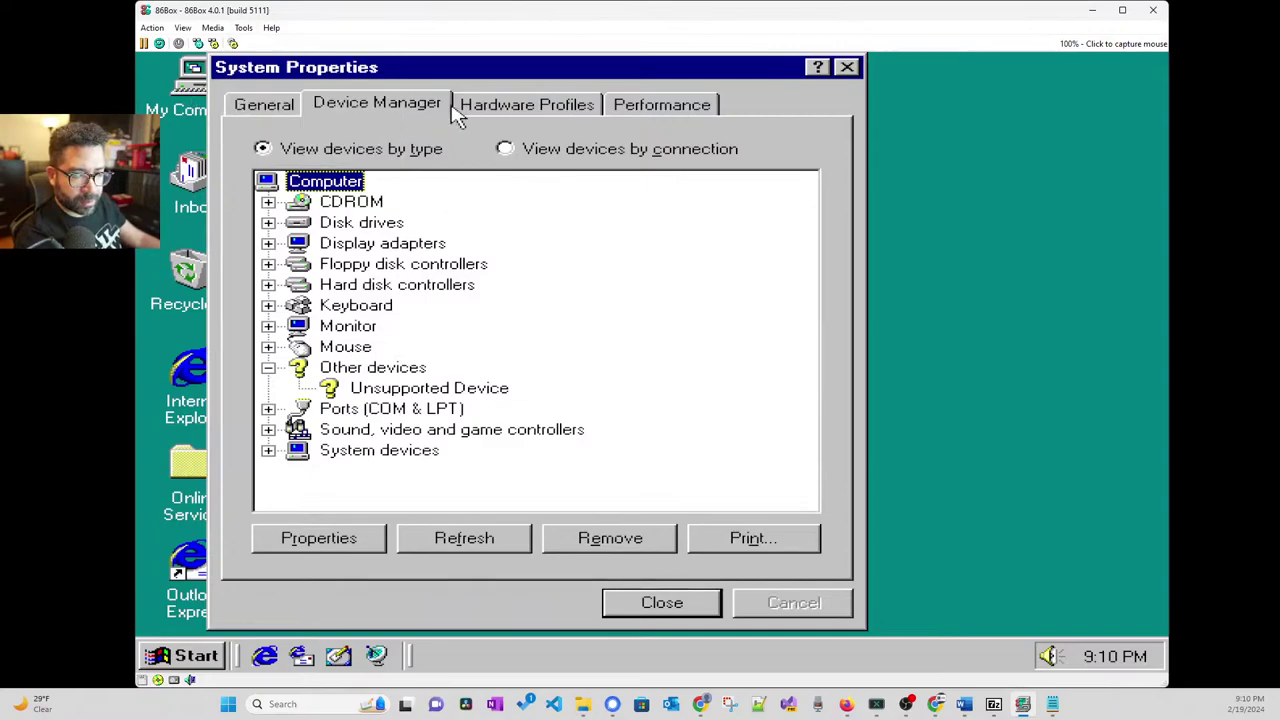
click(457, 115)
- Browse Disc (D:) from My Computer, open the voodoo setup file, and move the window aside
click(172, 80)
double_click(172, 80)
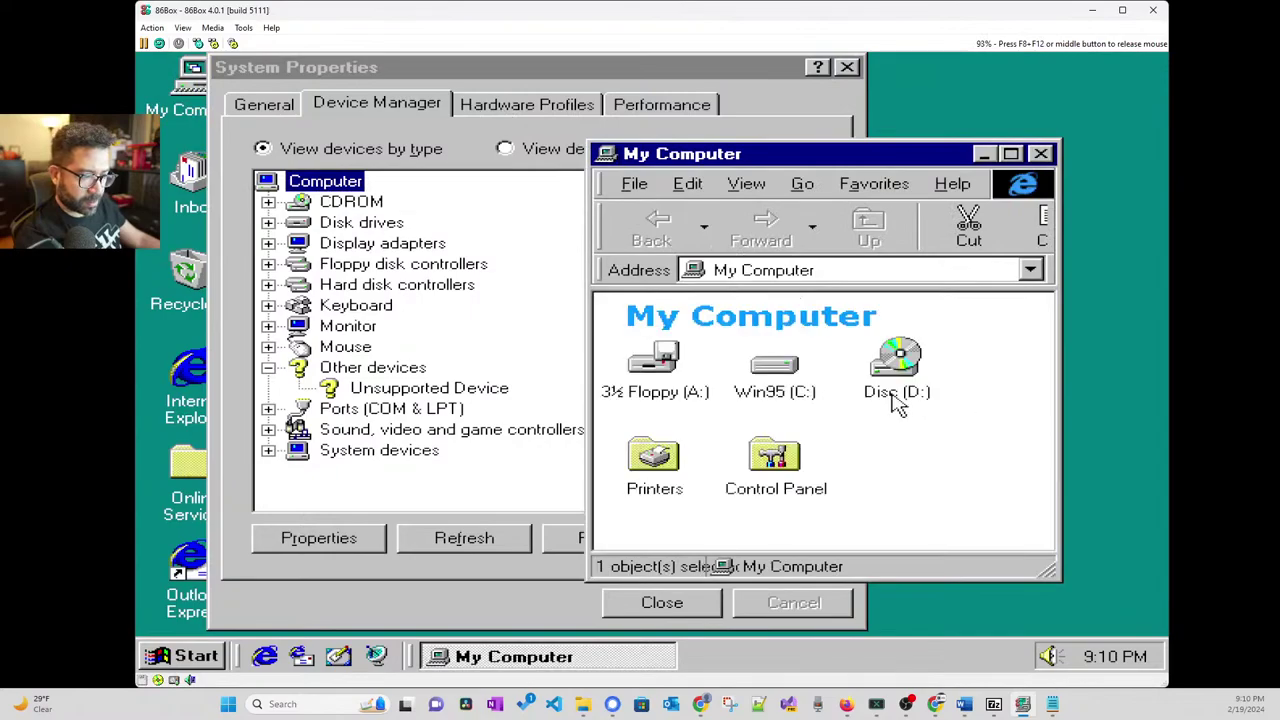
double_click(896, 398)
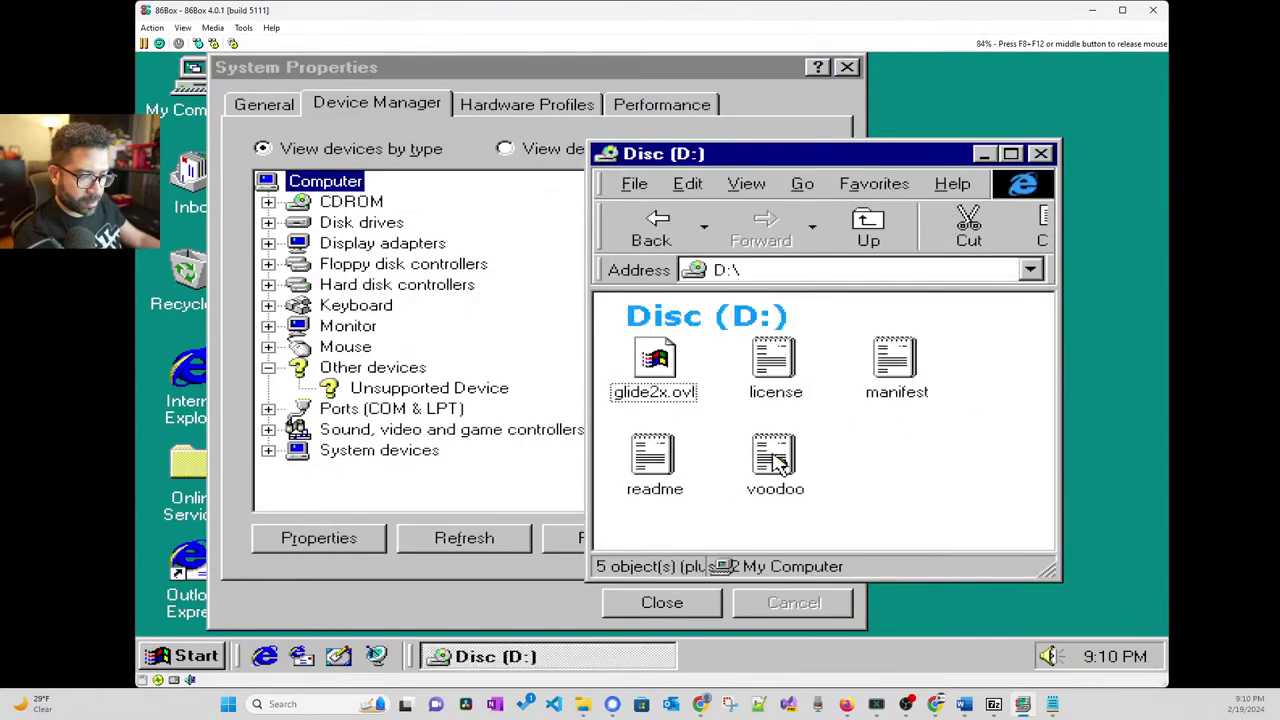
double_click(773, 456)
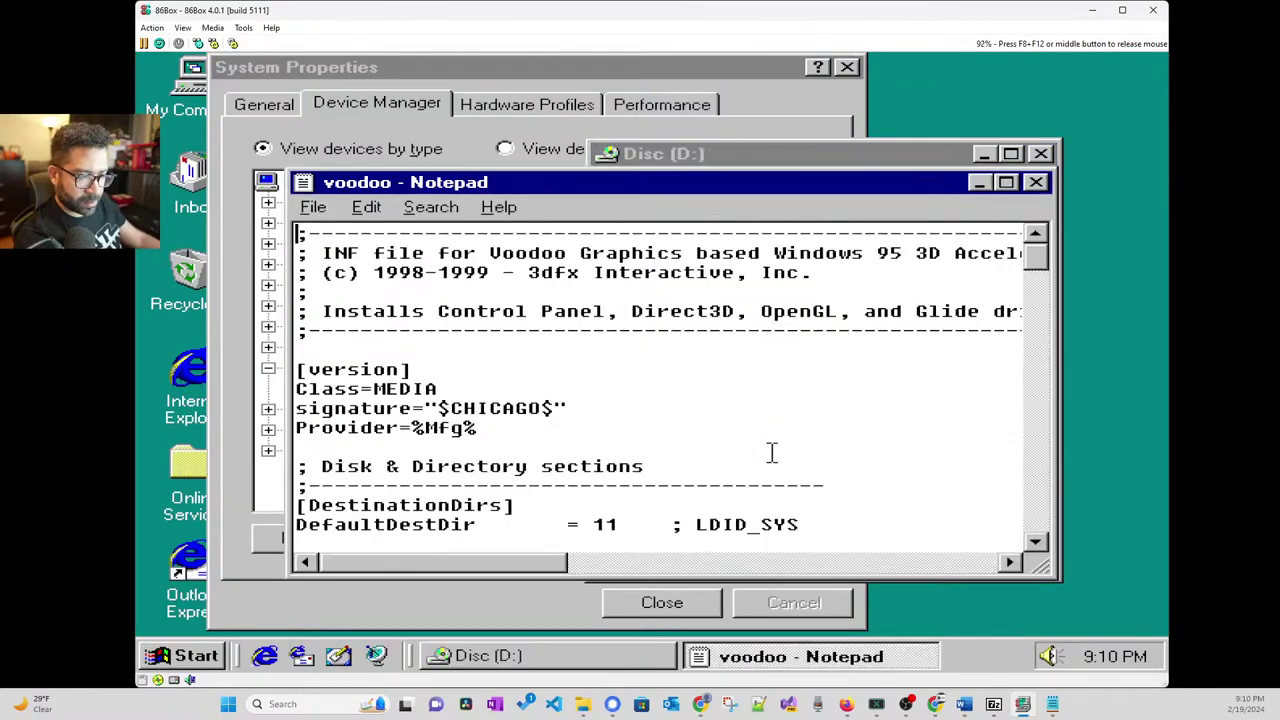
click(1035, 182)
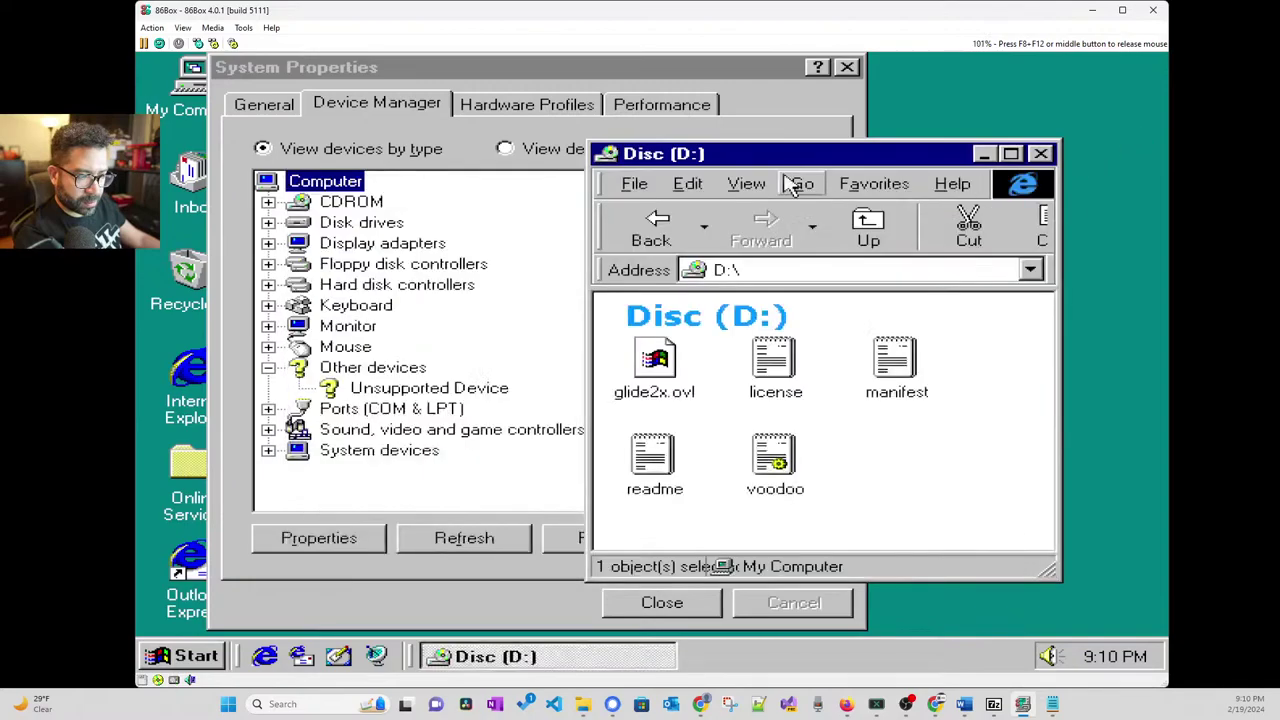
drag(778, 170, 1166, 193)
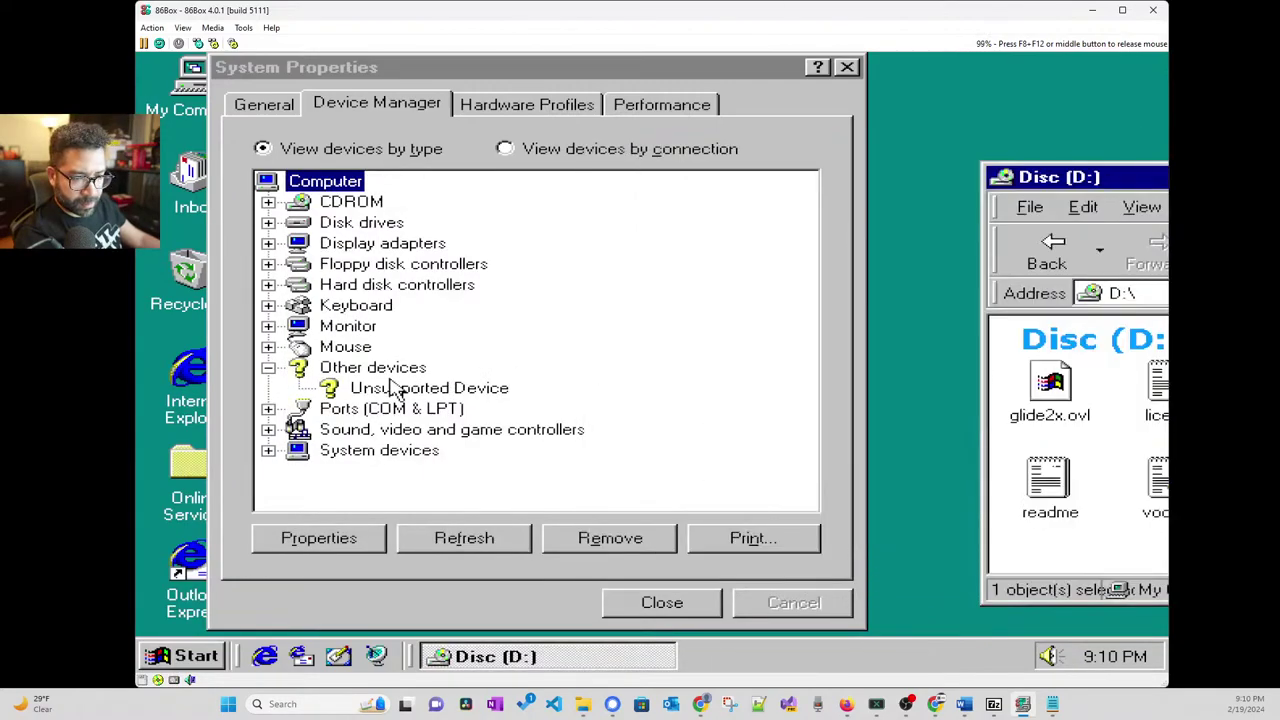
- Review the Unsupported Device's Driver, Resources and General tabs, then cancel
click(357, 390)
double_click(357, 390)
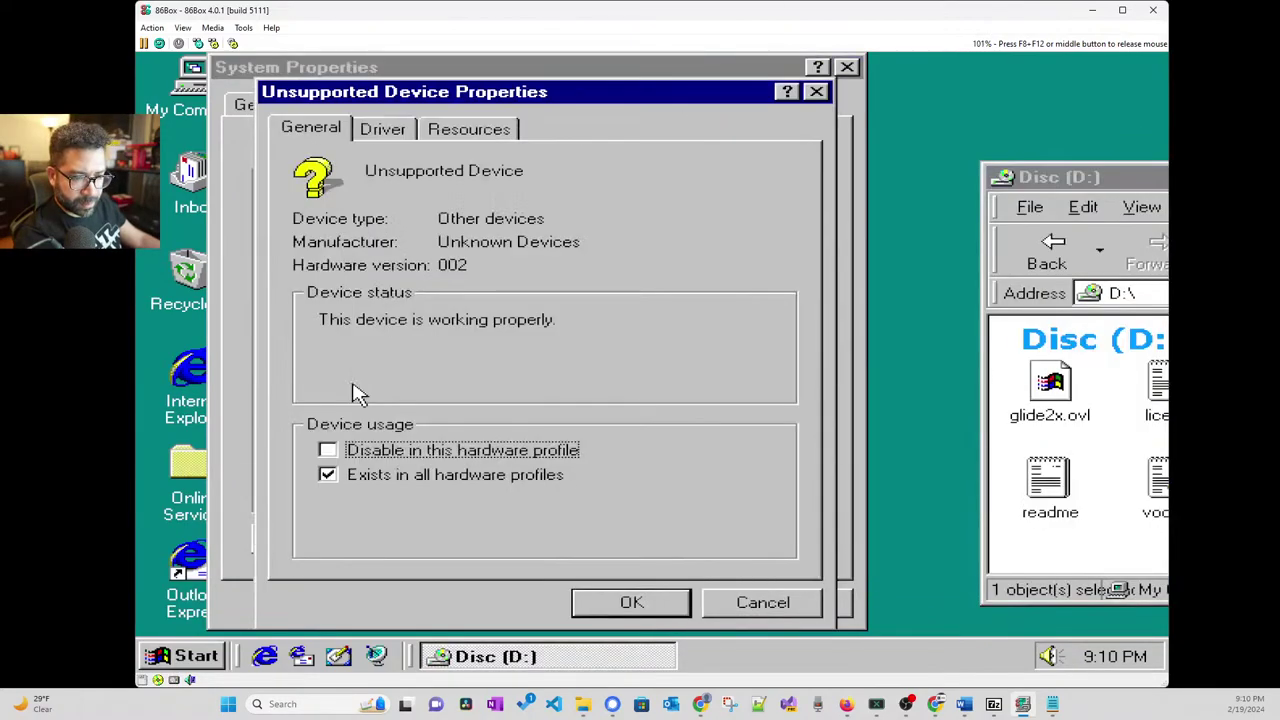
click(378, 132)
click(468, 135)
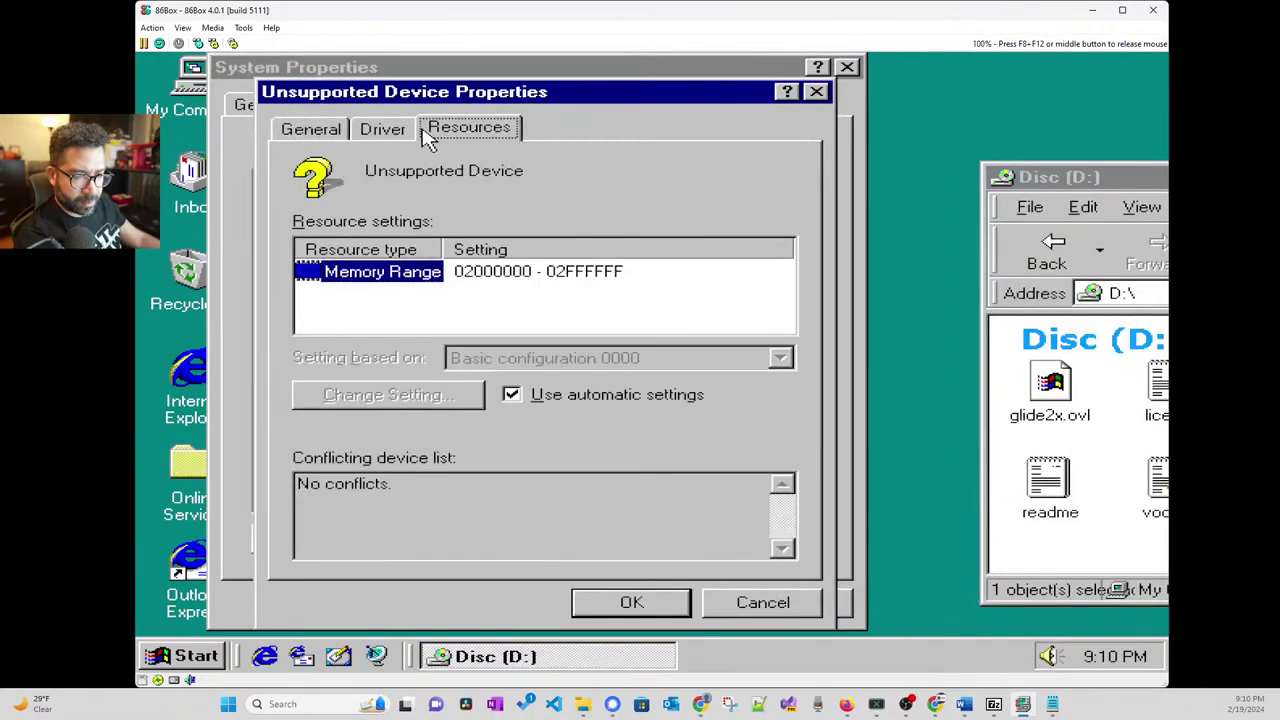
click(349, 135)
click(781, 603)
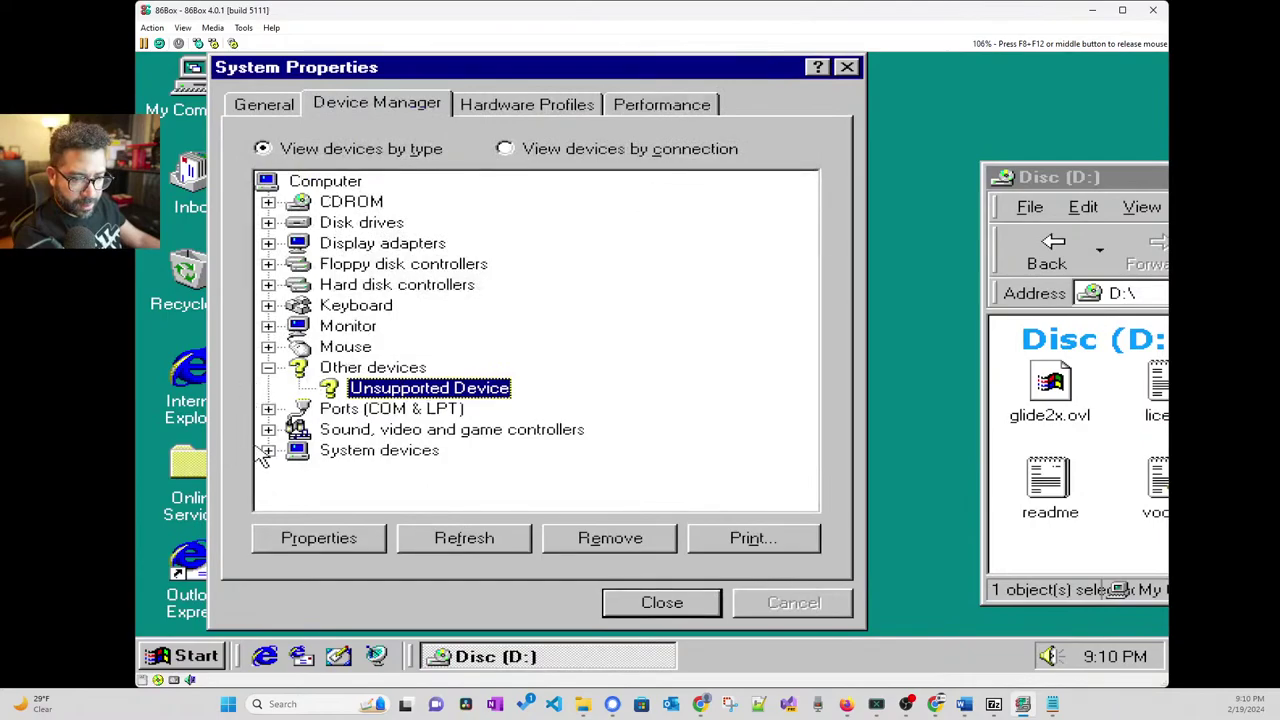
- Expand Sound, video and game controllers and reopen the Unsupported Device's properties
click(267, 430)
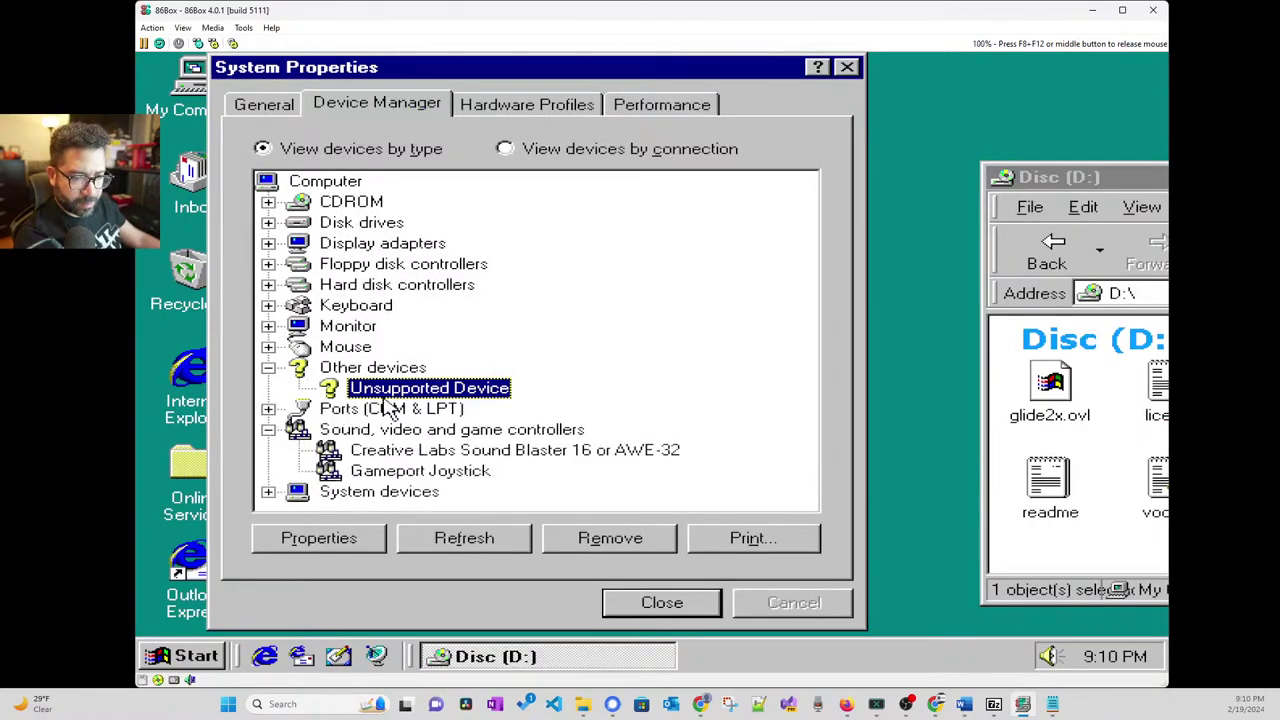
right_click(432, 391)
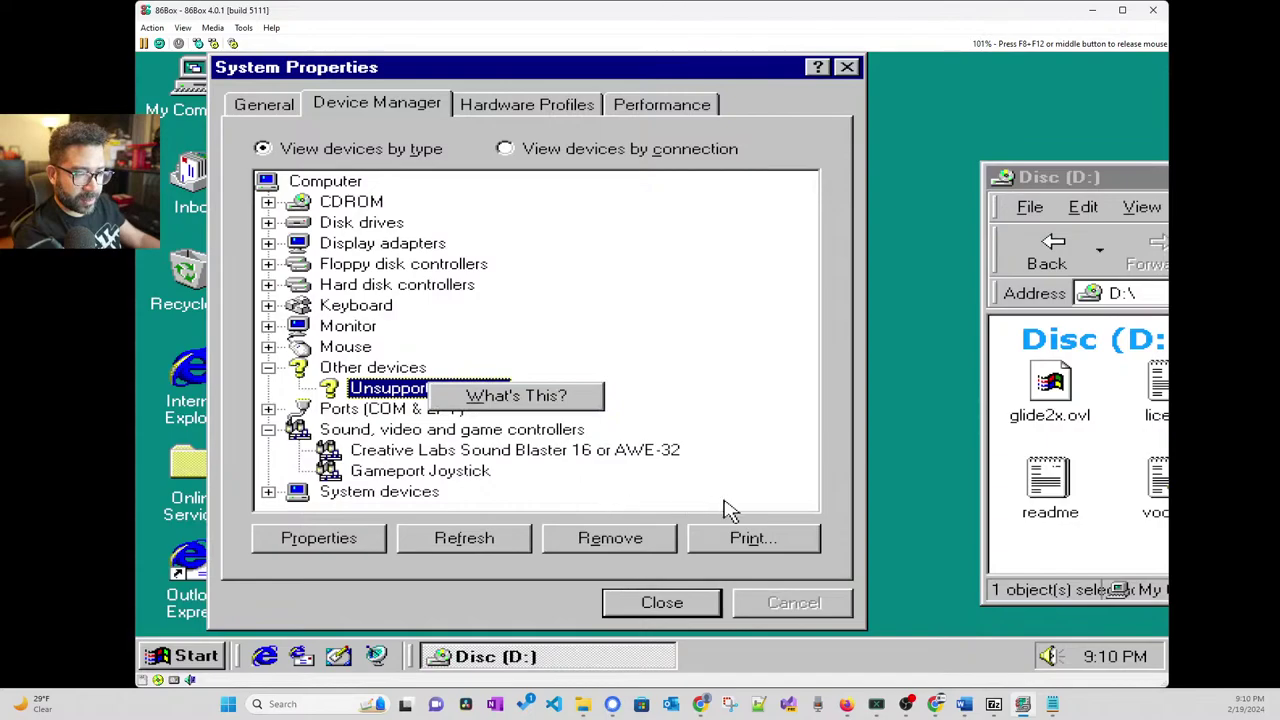
click(735, 540)
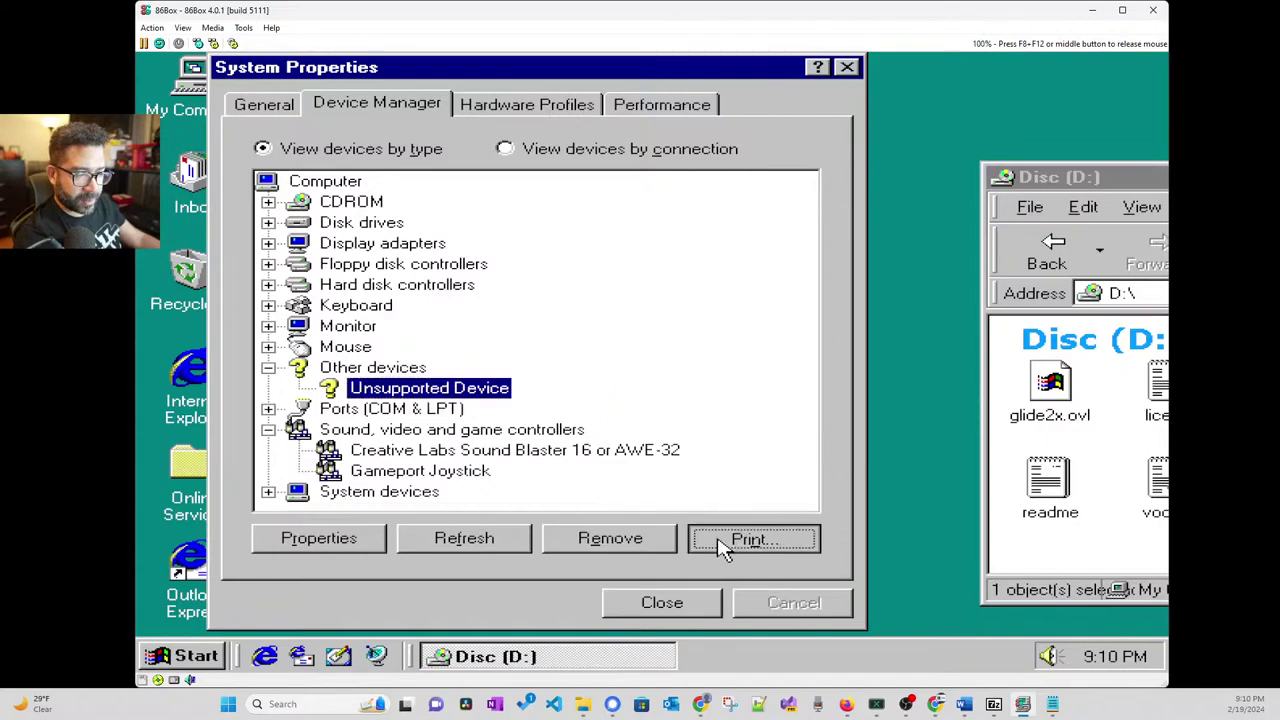
click(312, 536)
- Update the Unsupported Device's driver, accepting the found Voodoo Graphics 3D Accelerator driver
click(397, 130)
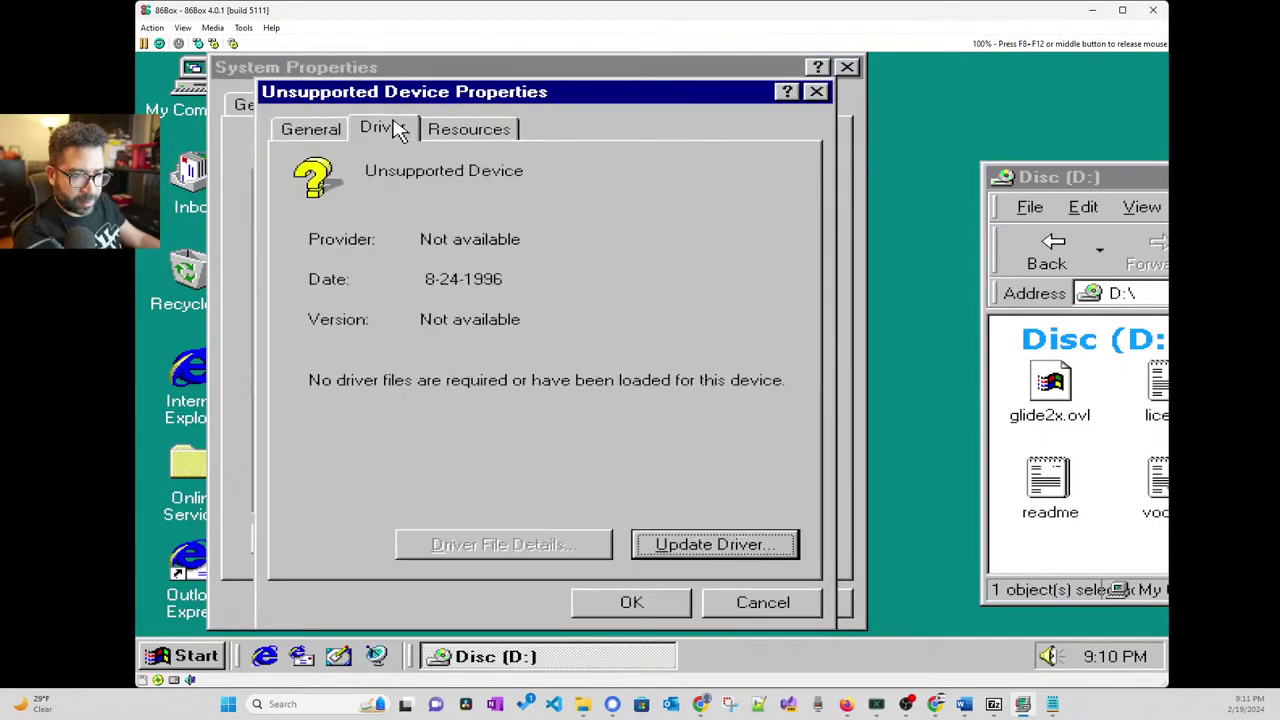
click(762, 555)
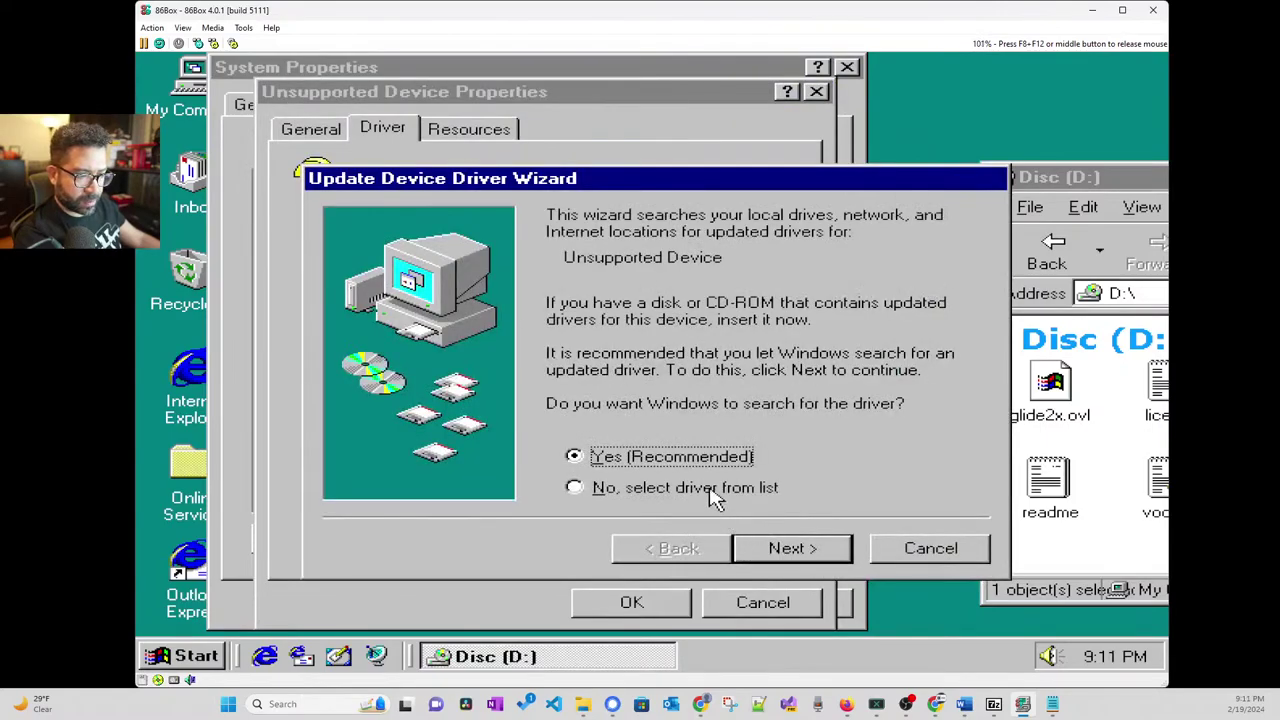
click(802, 548)
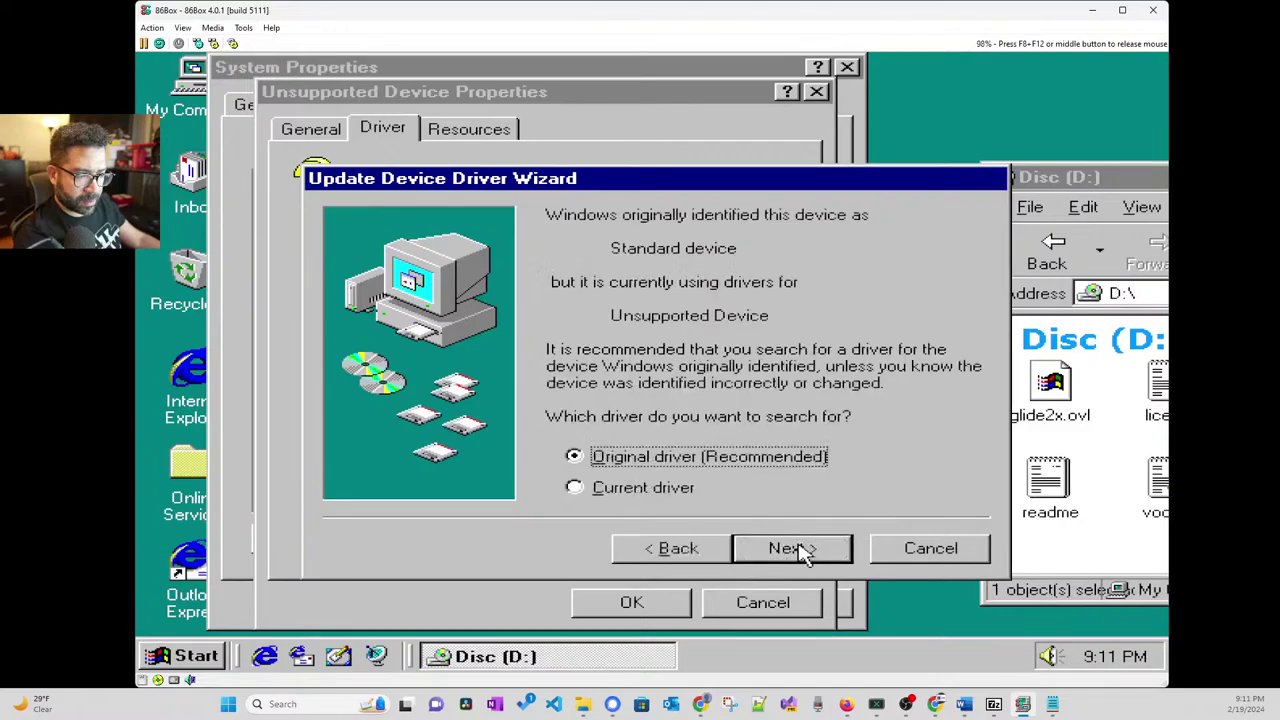
click(785, 548)
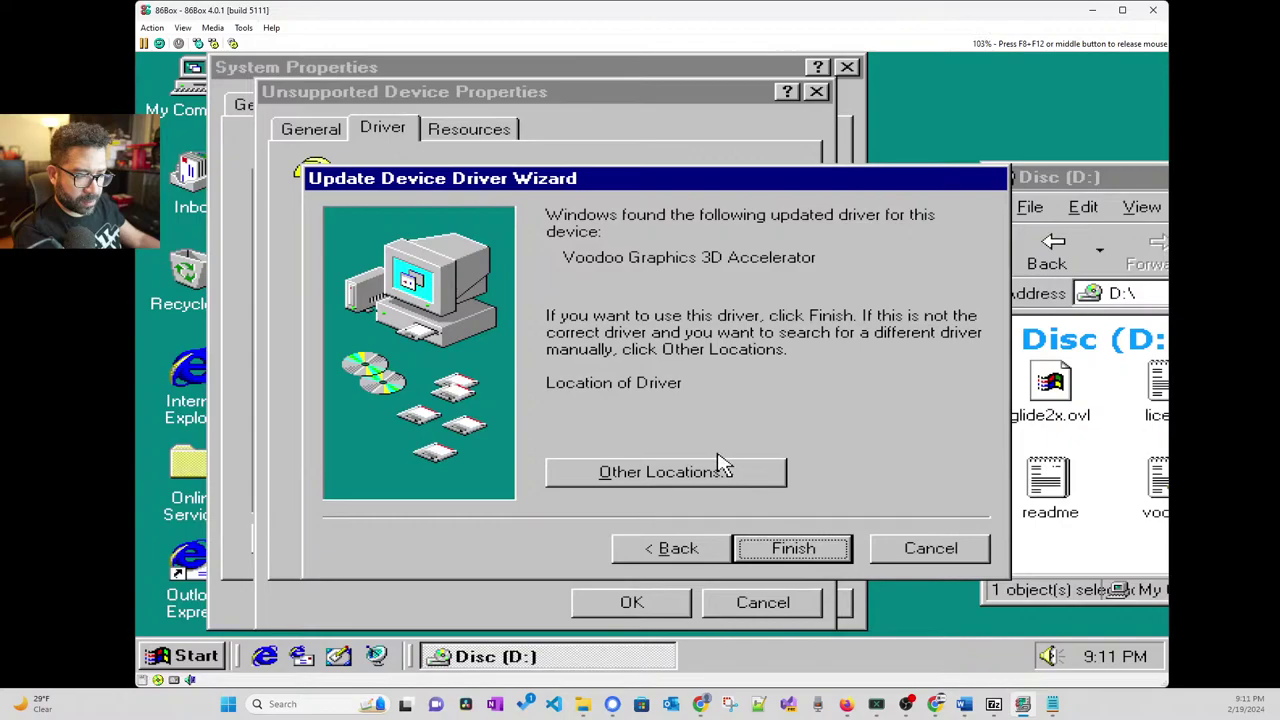
click(803, 557)
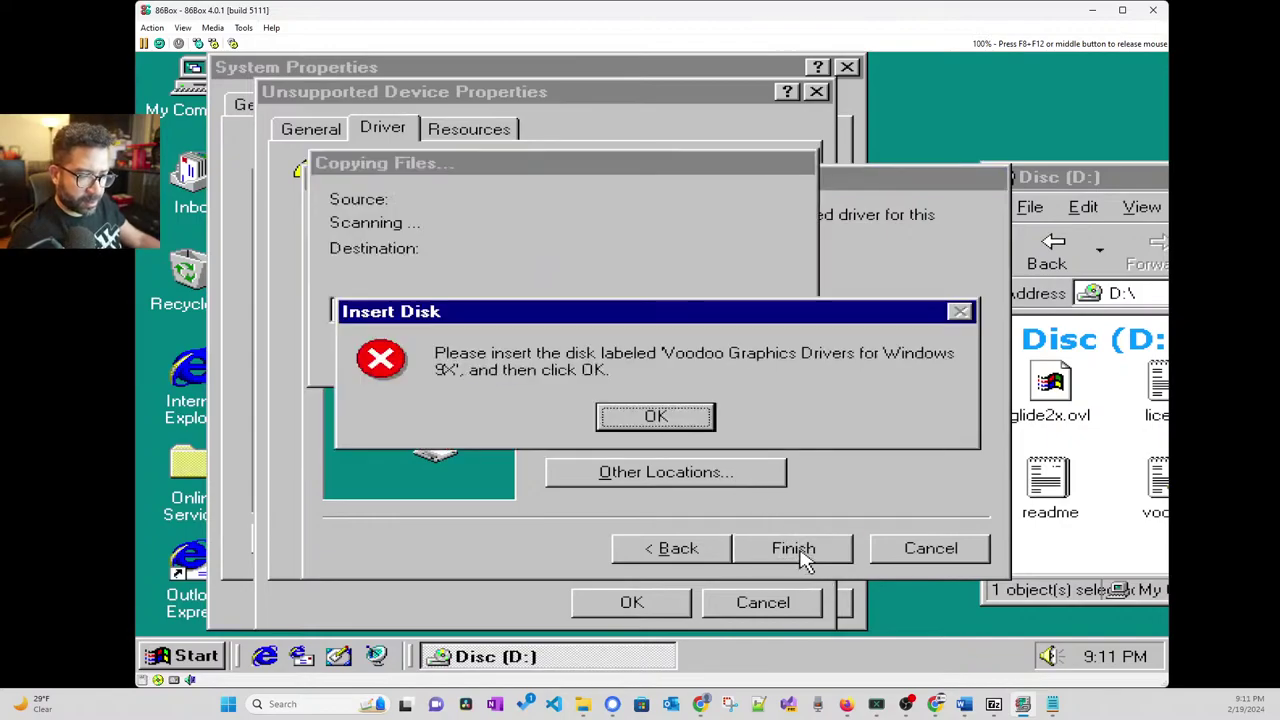
- Supply d:\ as the driver file source and restart Windows 95
click(660, 416)
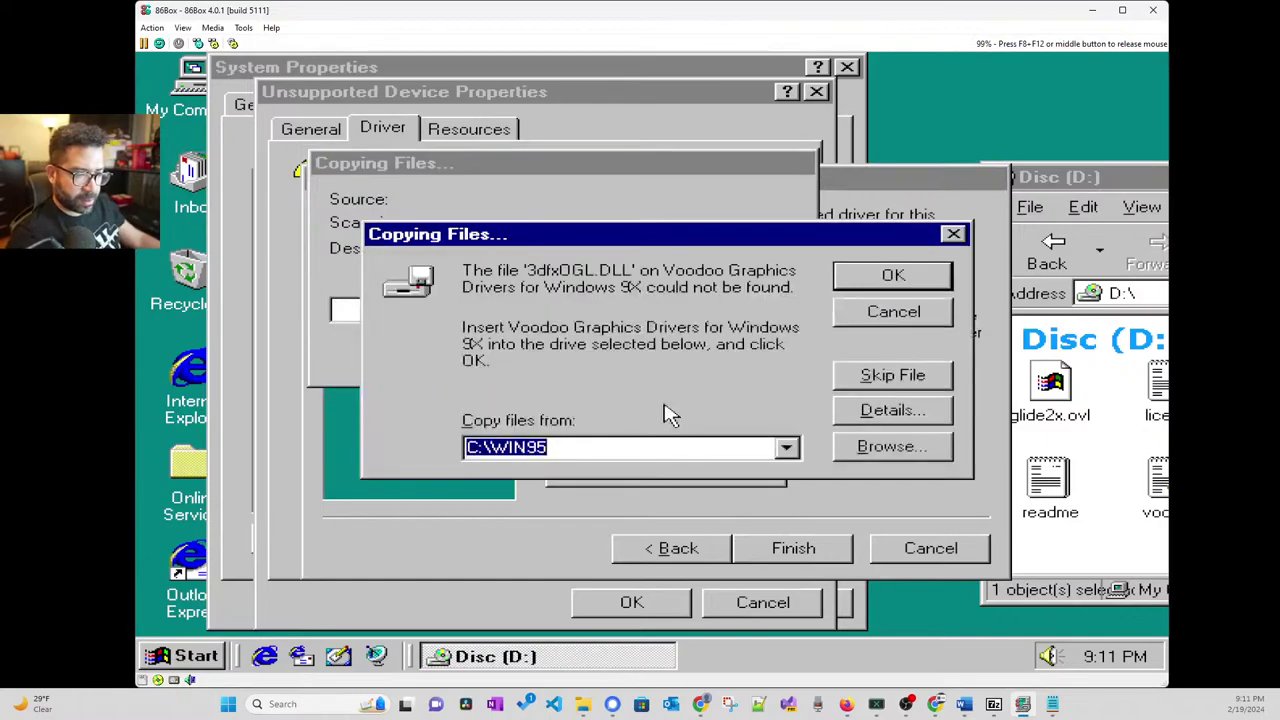
text(d:\)
key(Return)
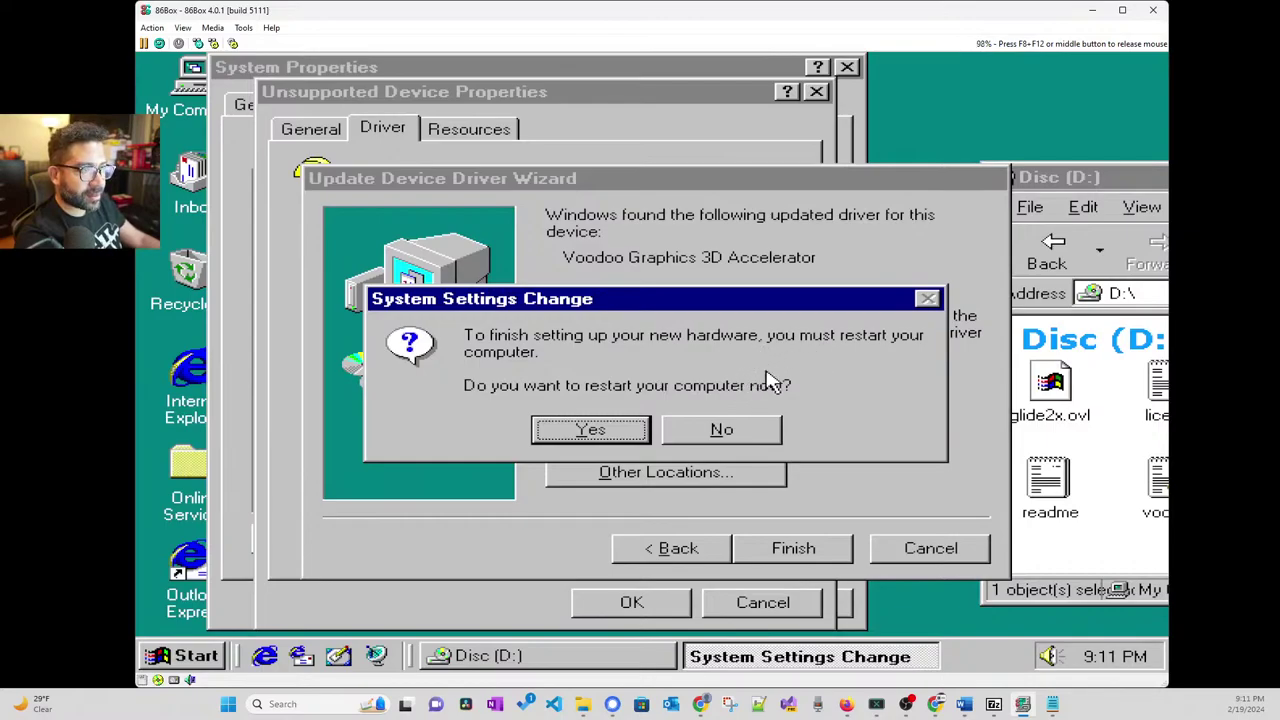
click(581, 432)
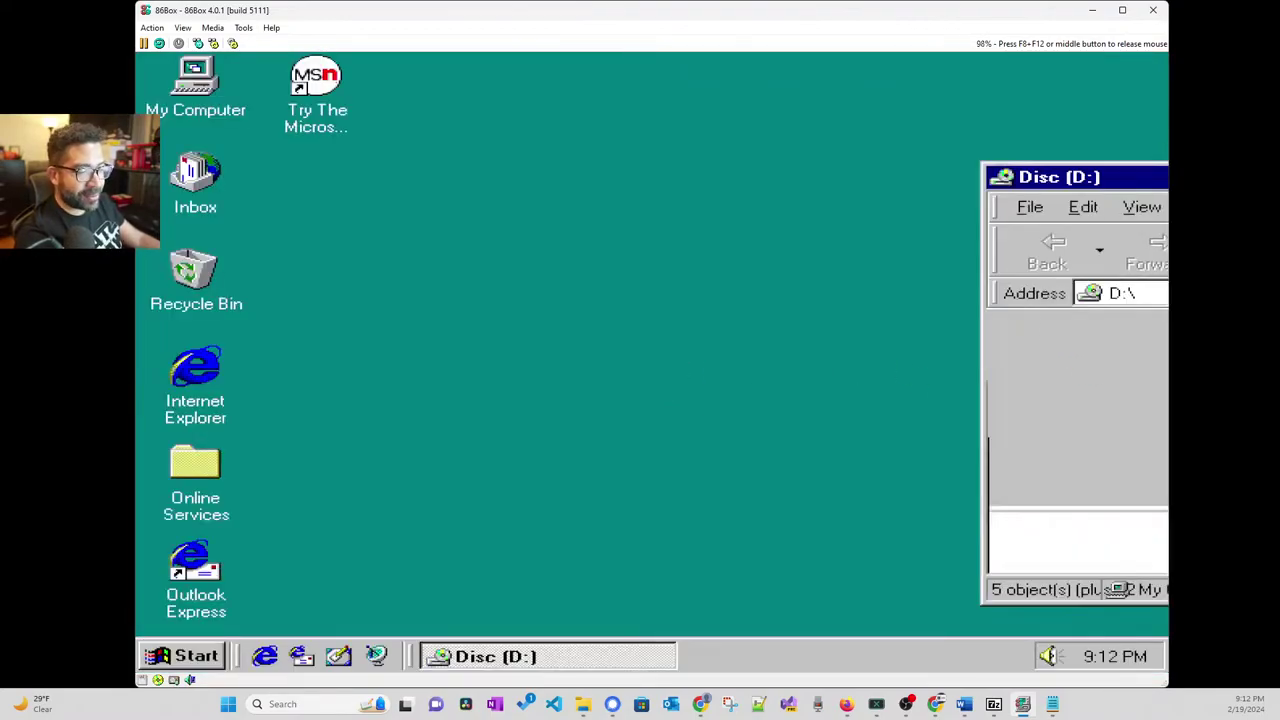
- Close the Disc (D:) window and open Device Manager from My Computer's properties
drag(1116, 182, 526, 160)
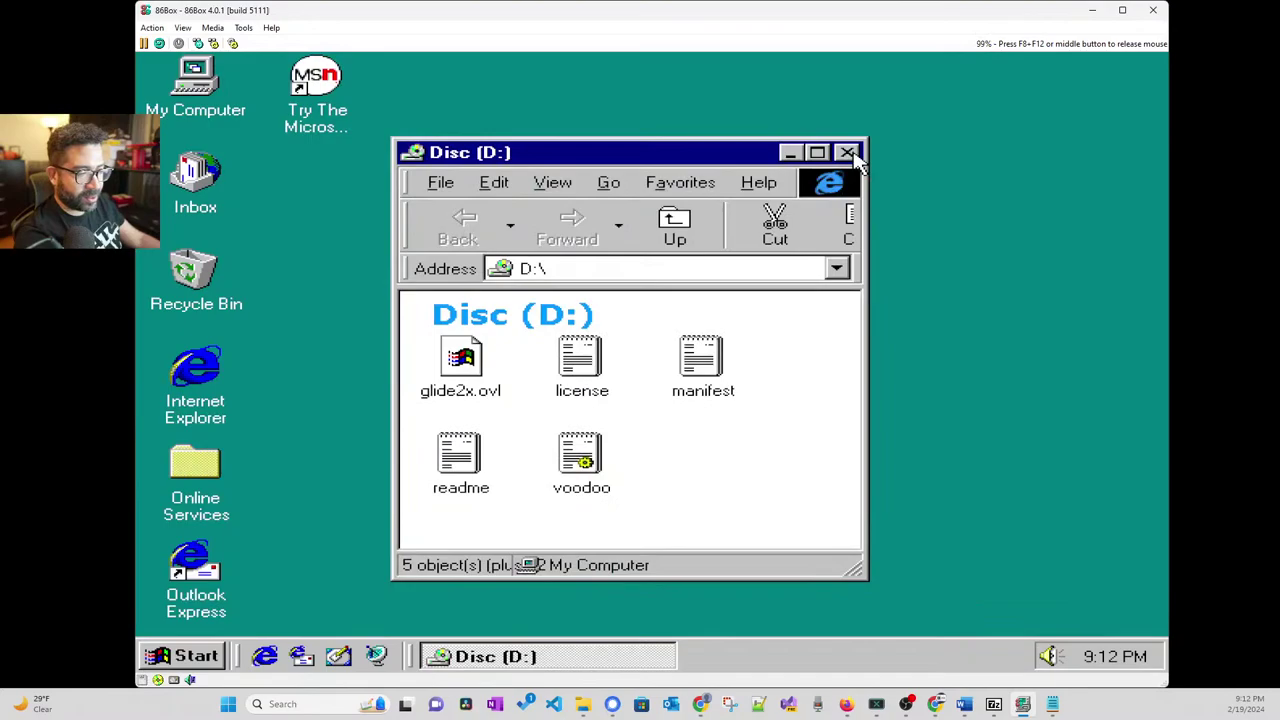
click(850, 154)
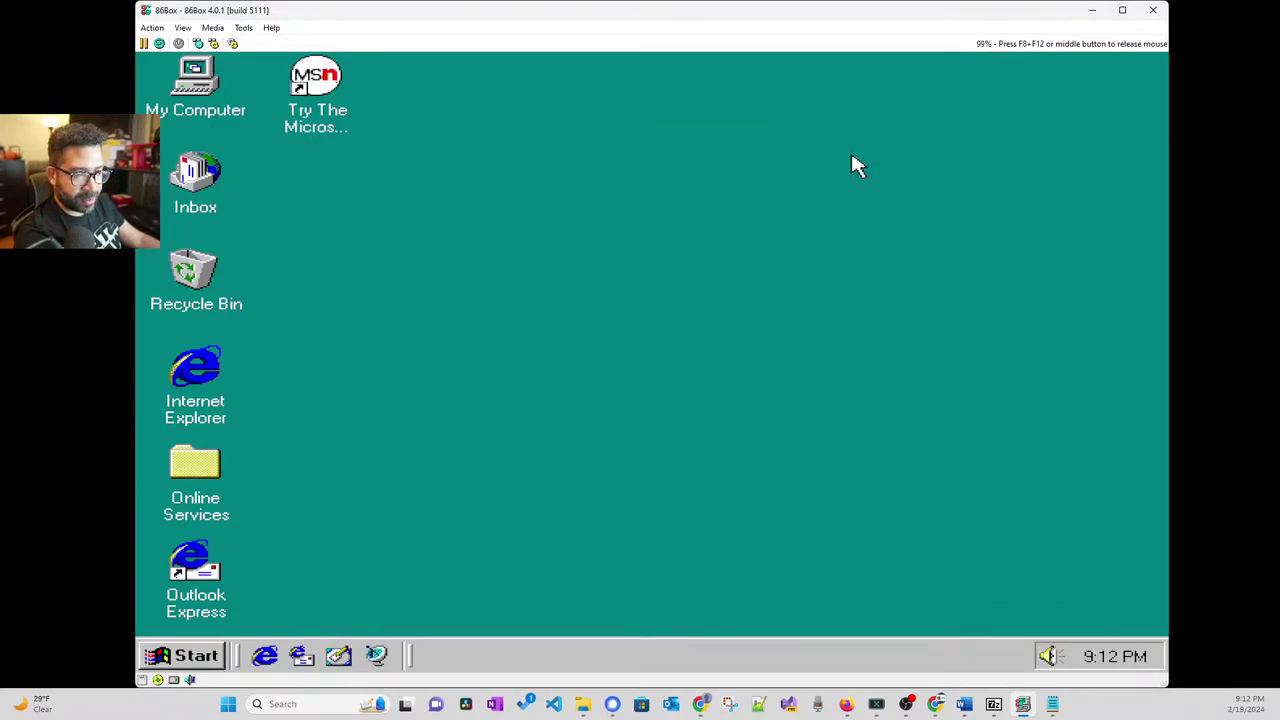
right_click(178, 84)
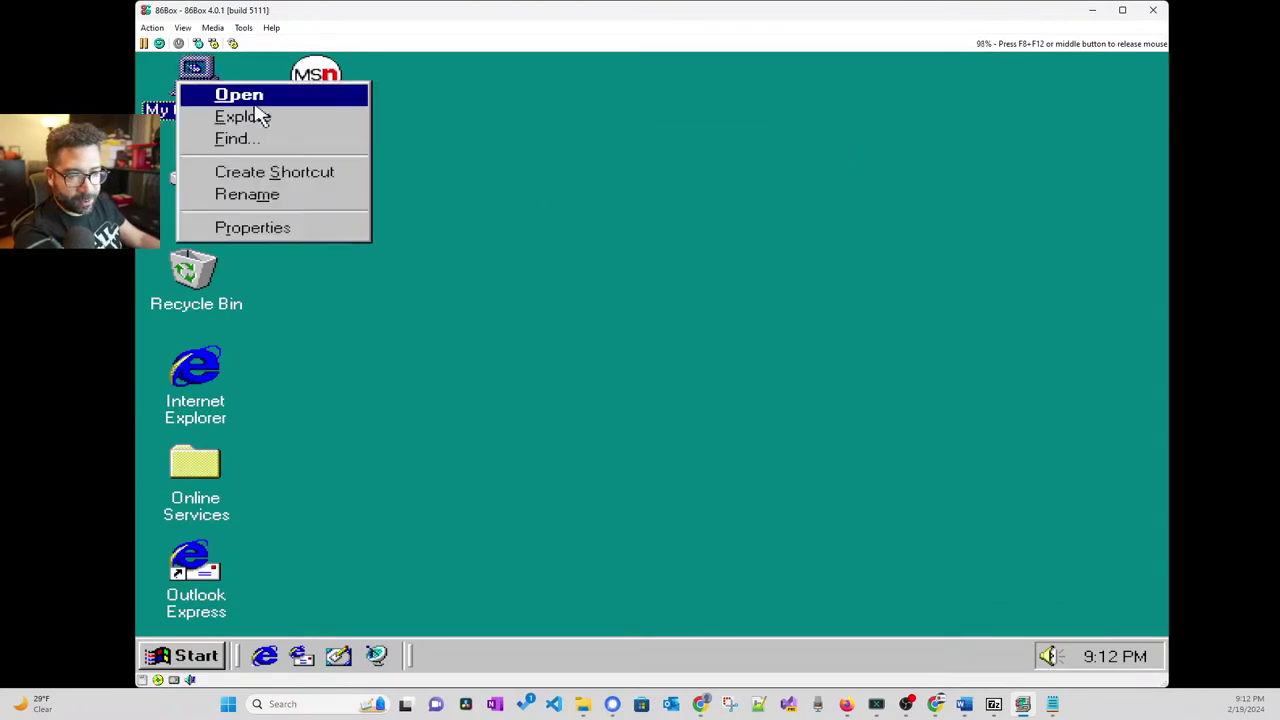
click(306, 227)
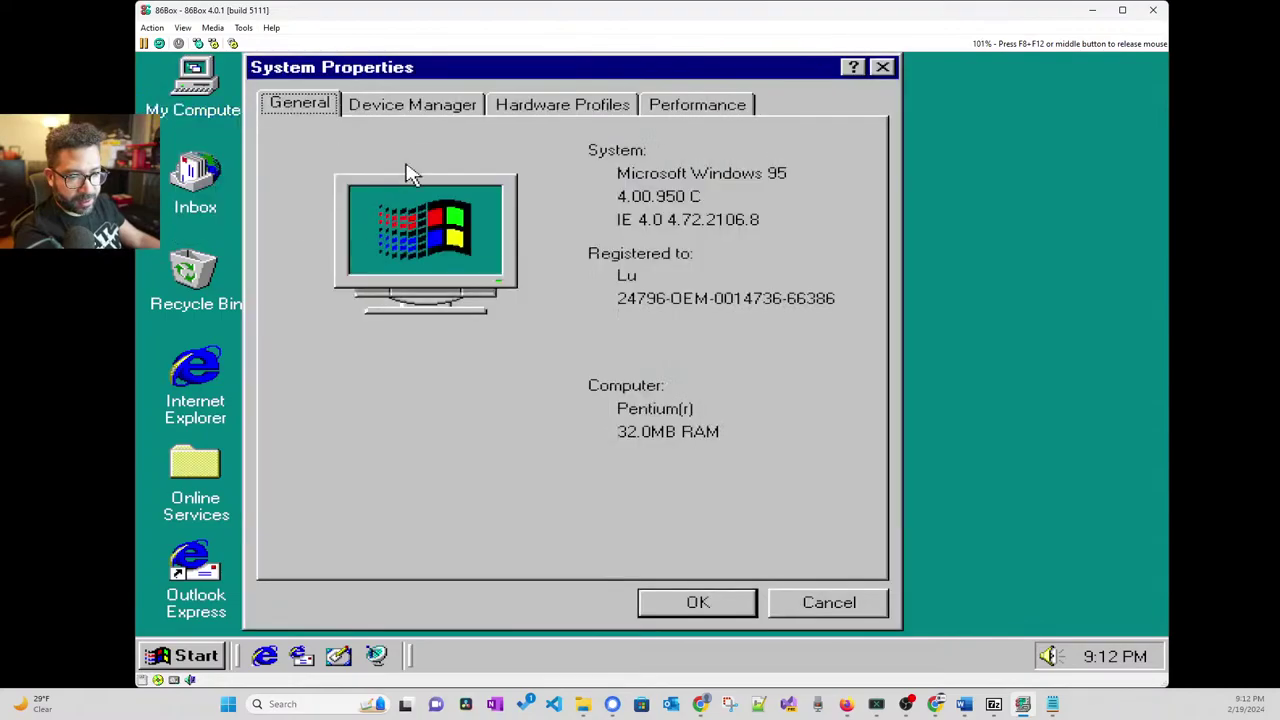
click(418, 110)
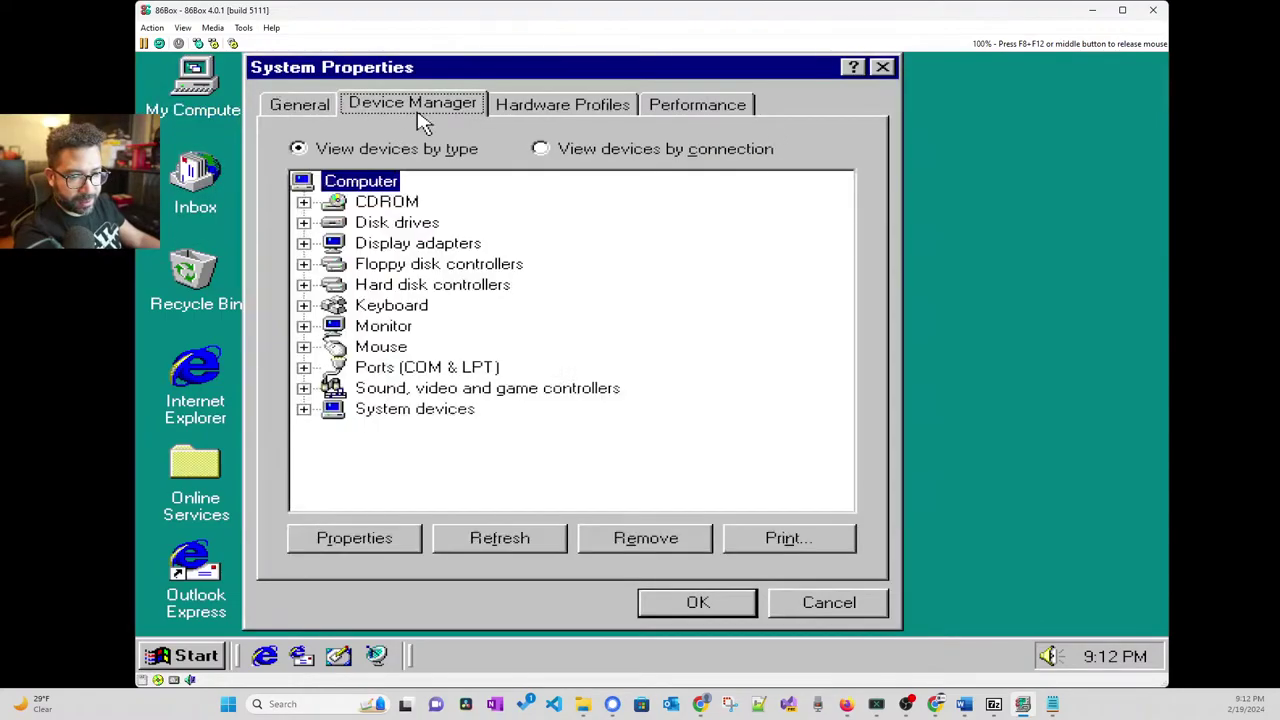
- Expand display adapters and sound, video and game controllers to confirm the Voodoo Graphics 3D Accelerator
click(303, 244)
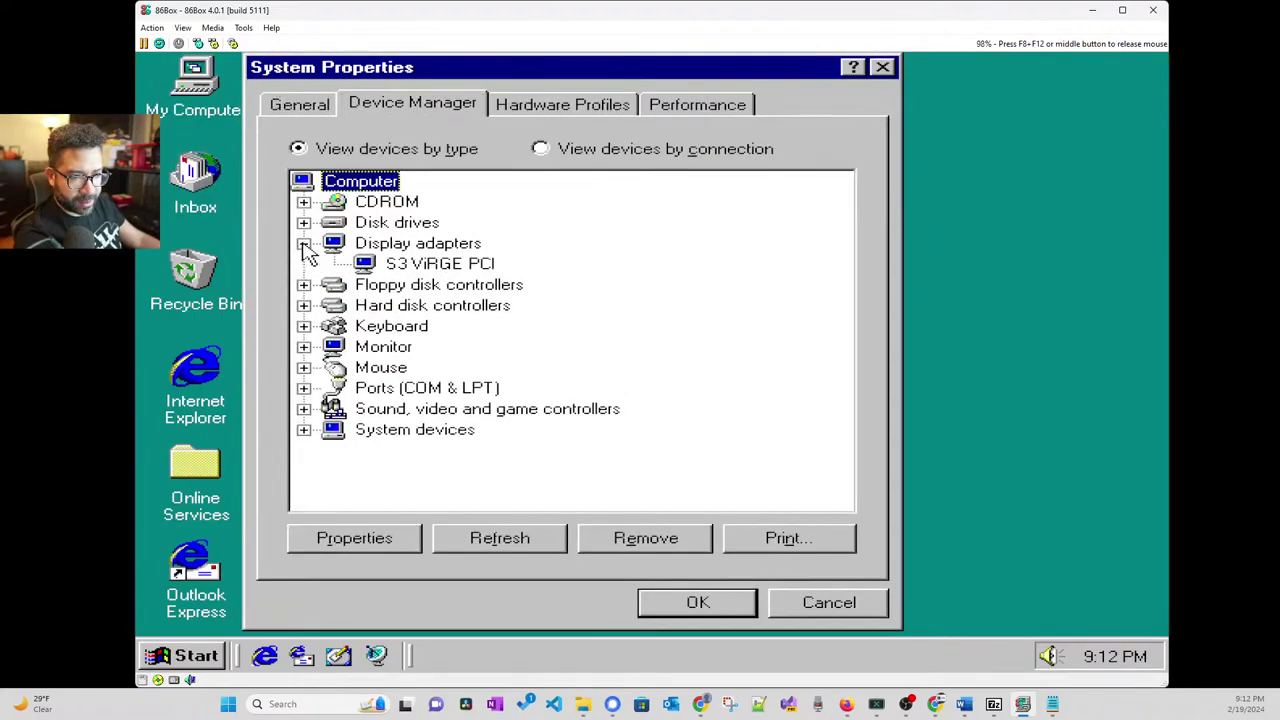
click(303, 410)
click(425, 472)
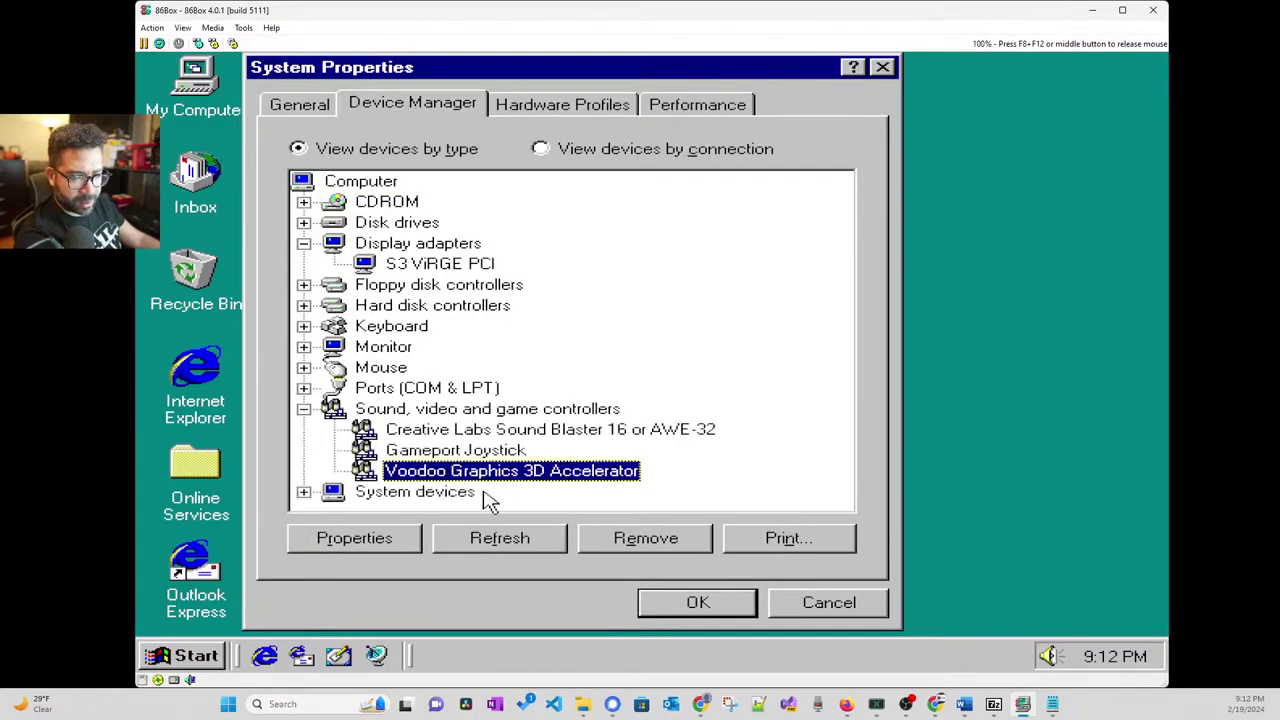
click(703, 616)
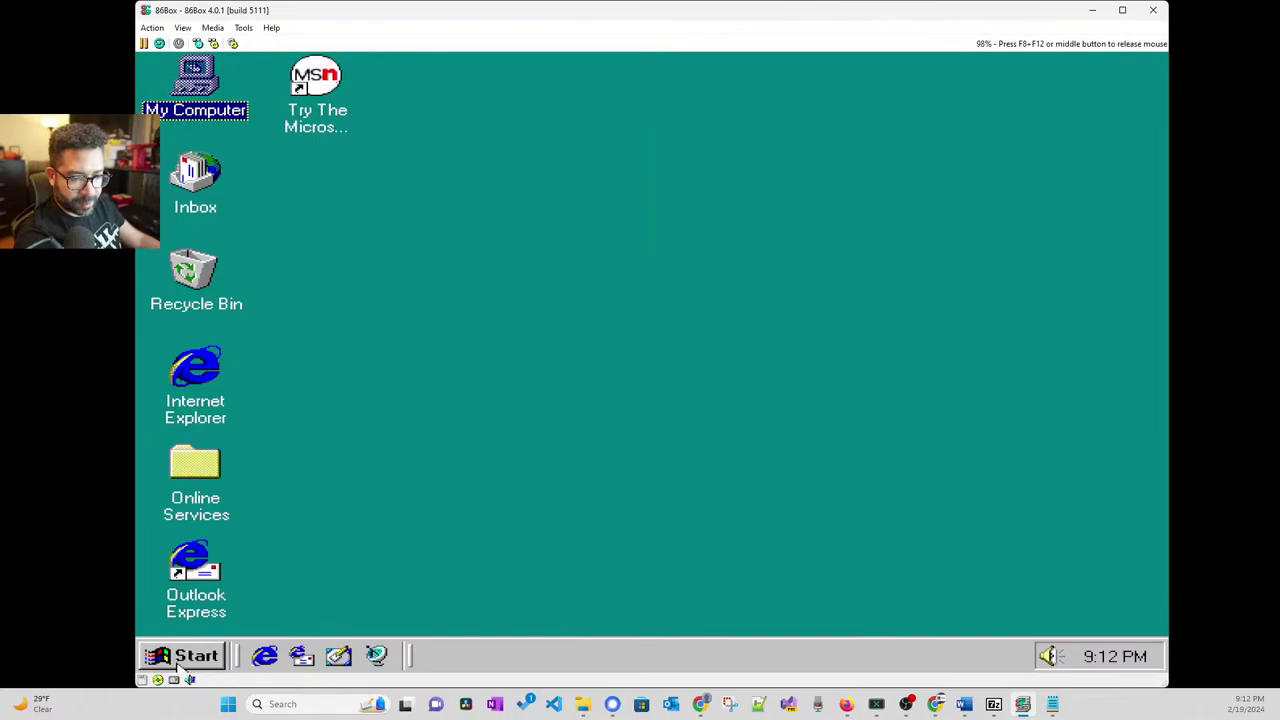
click(178, 668)
- Release the mouse and open 86Box's CD-ROM disc image chooser
click(884, 273)
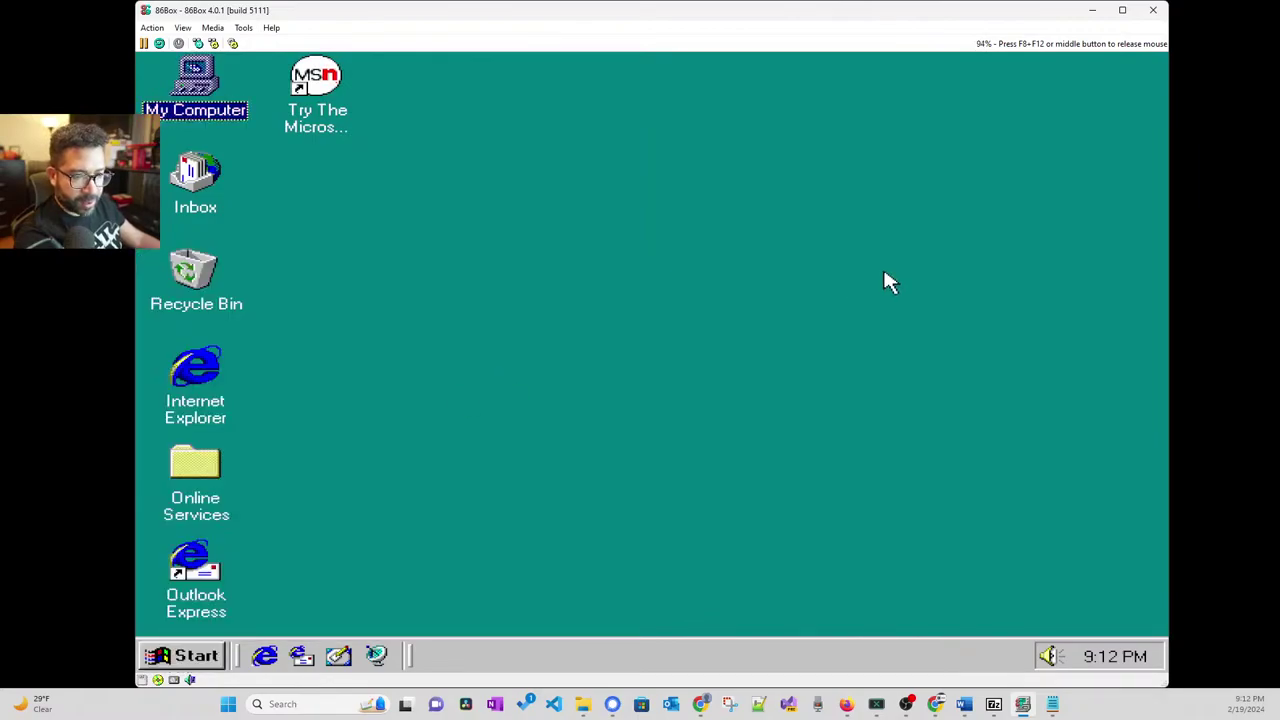
key(F8+F12)
click(213, 28)
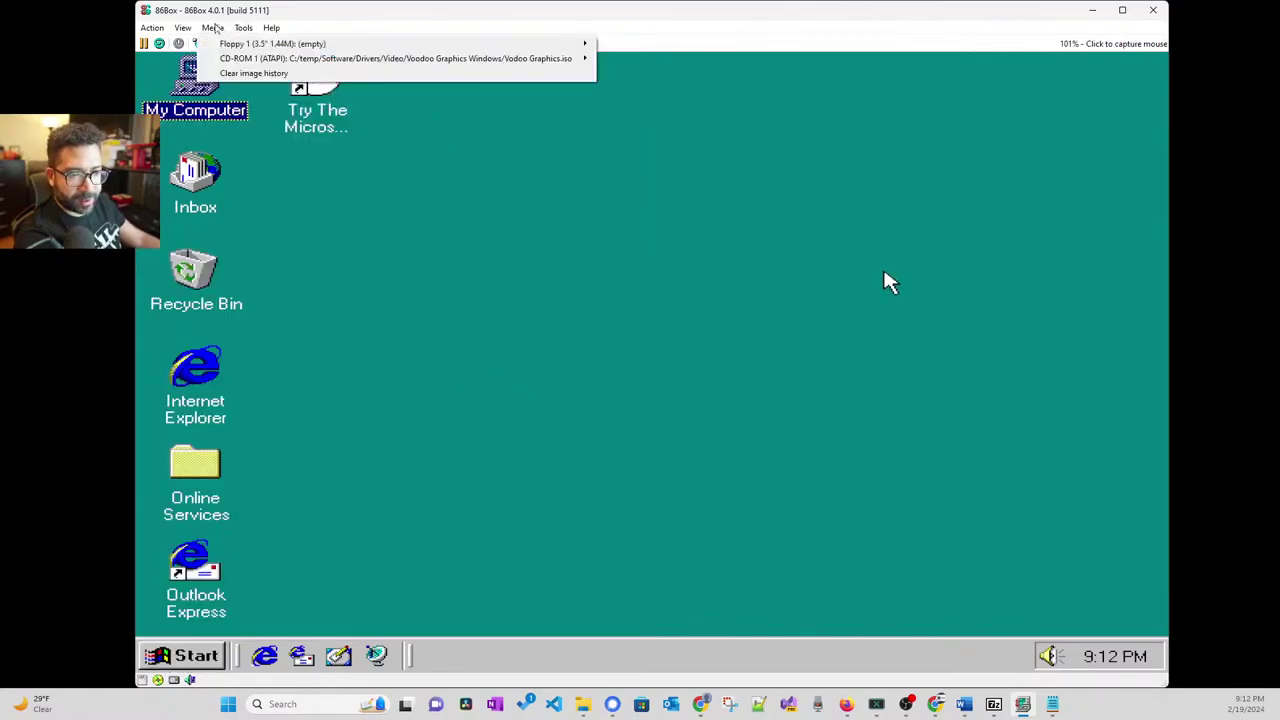
mouse_move(256, 60)
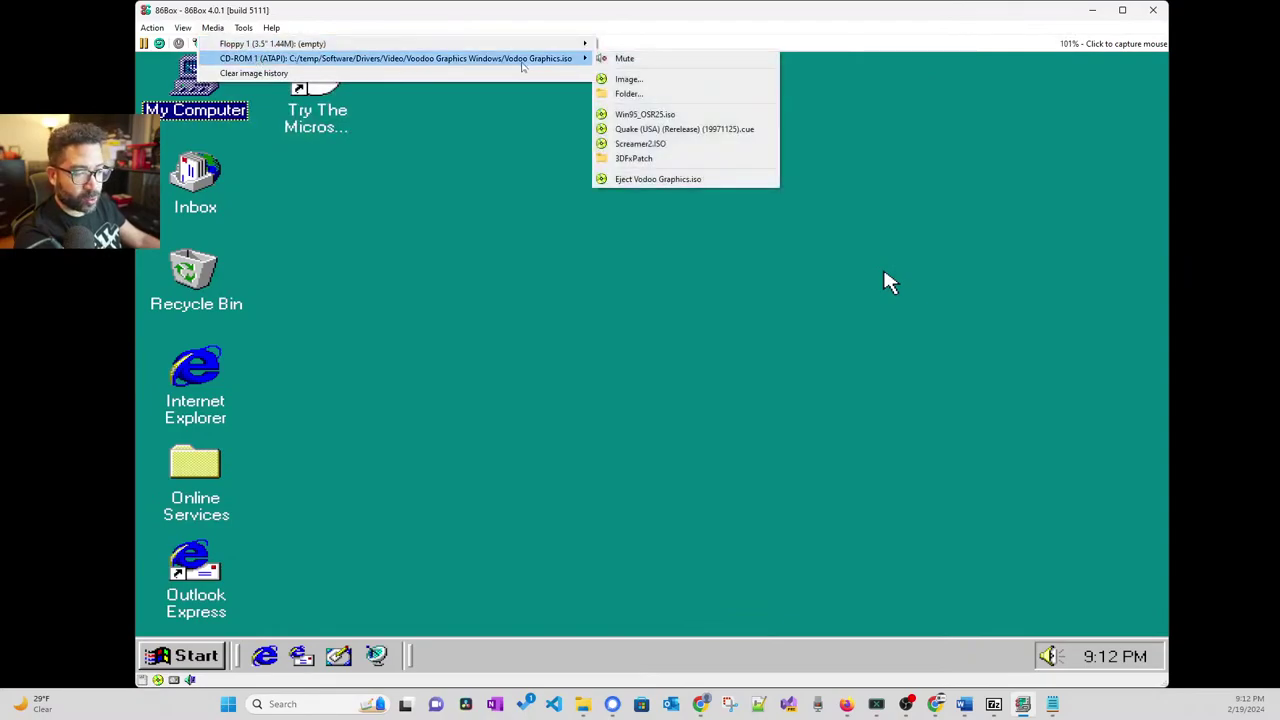
click(628, 79)
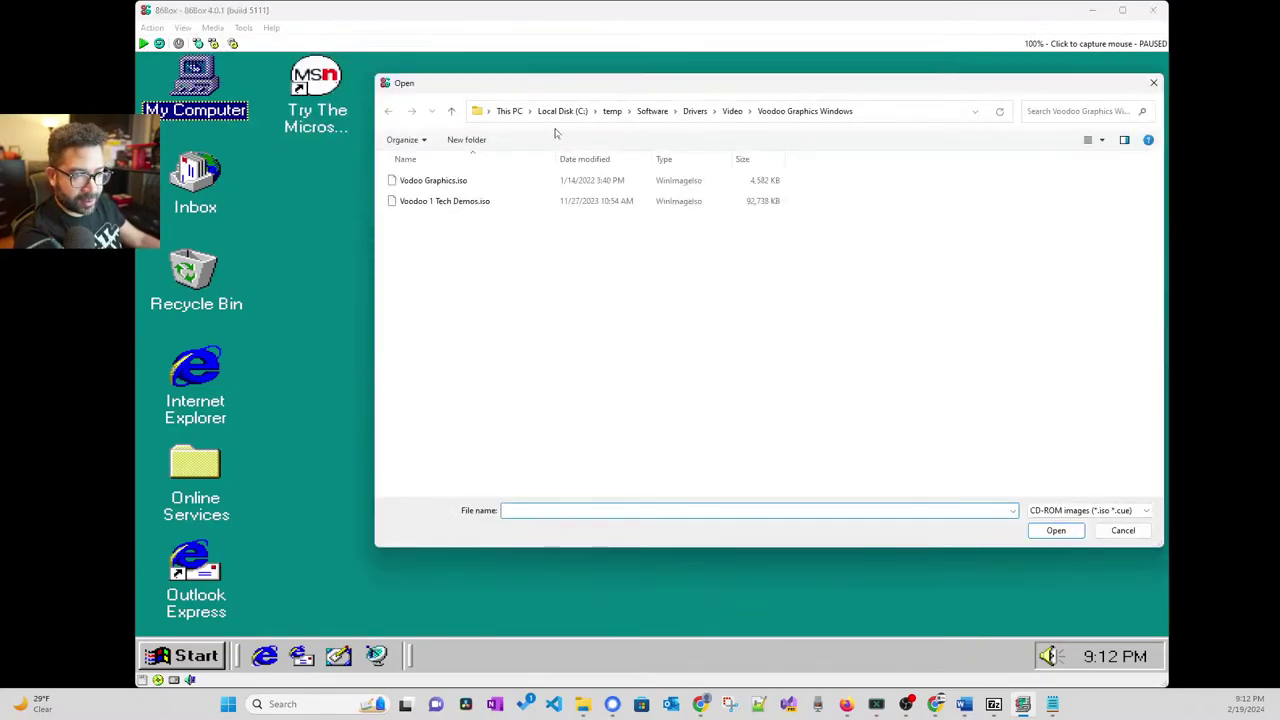
- Browse up through the Drivers, CD-ROM and DOS folders back to Software
click(729, 114)
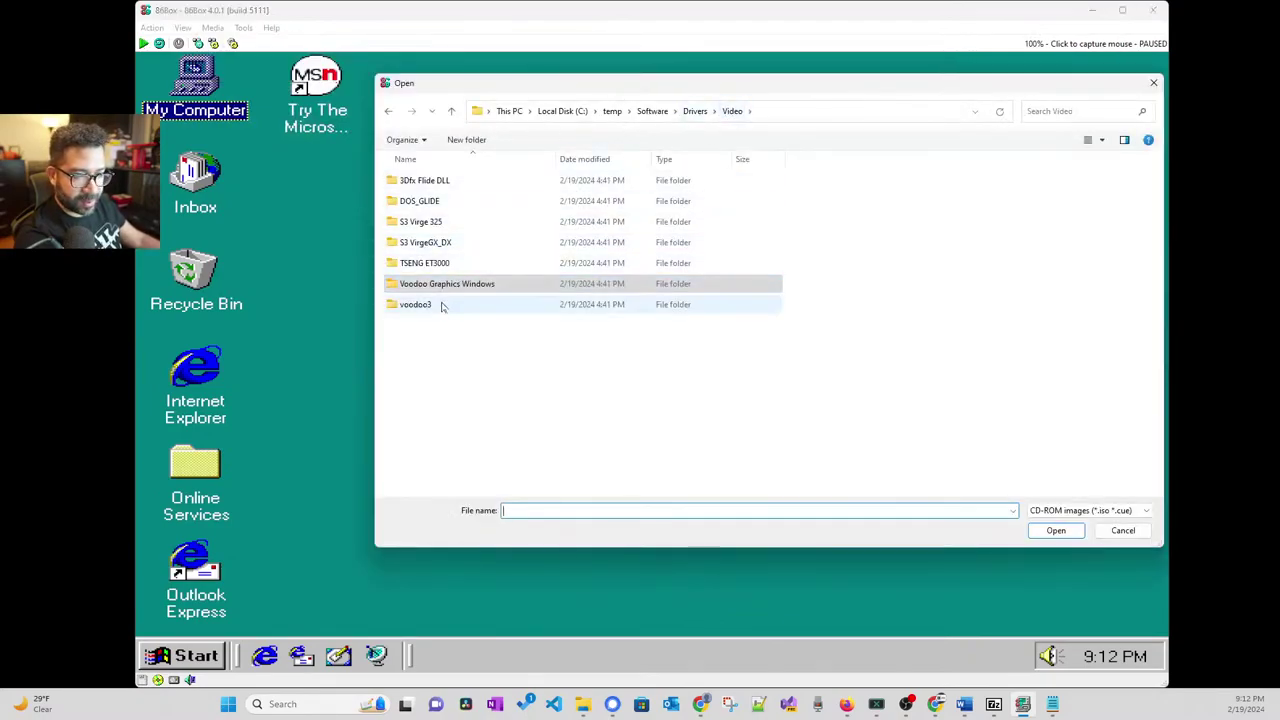
click(695, 115)
double_click(440, 186)
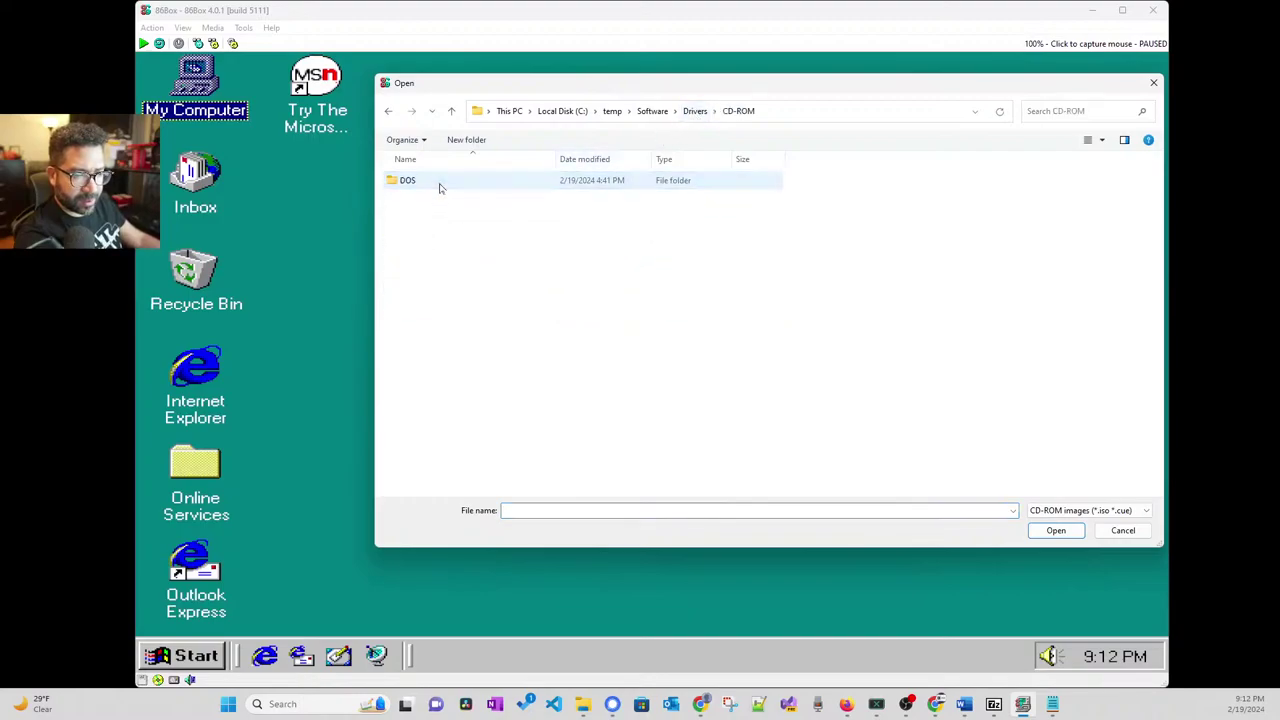
double_click(425, 184)
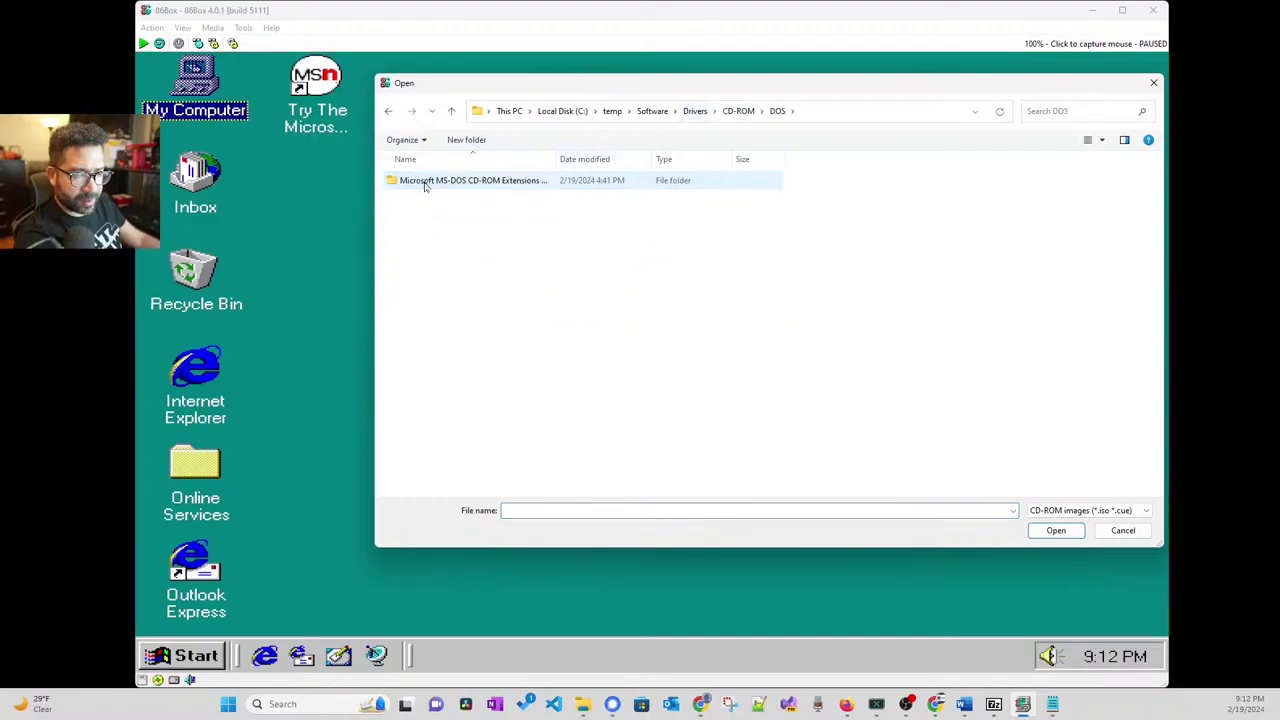
click(696, 111)
click(652, 111)
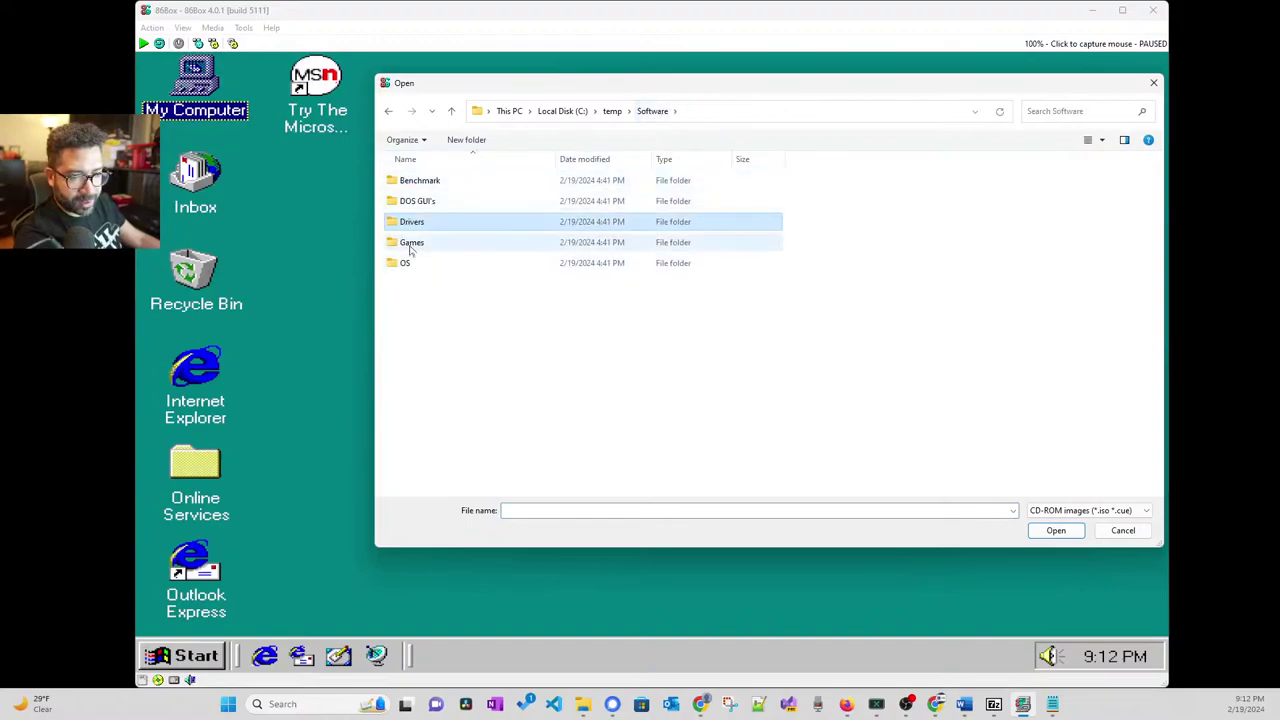
- Navigate Games > quake II > QuakeII-CDImage > QuakeII and load the Quake II disc image
double_click(410, 249)
click(418, 210)
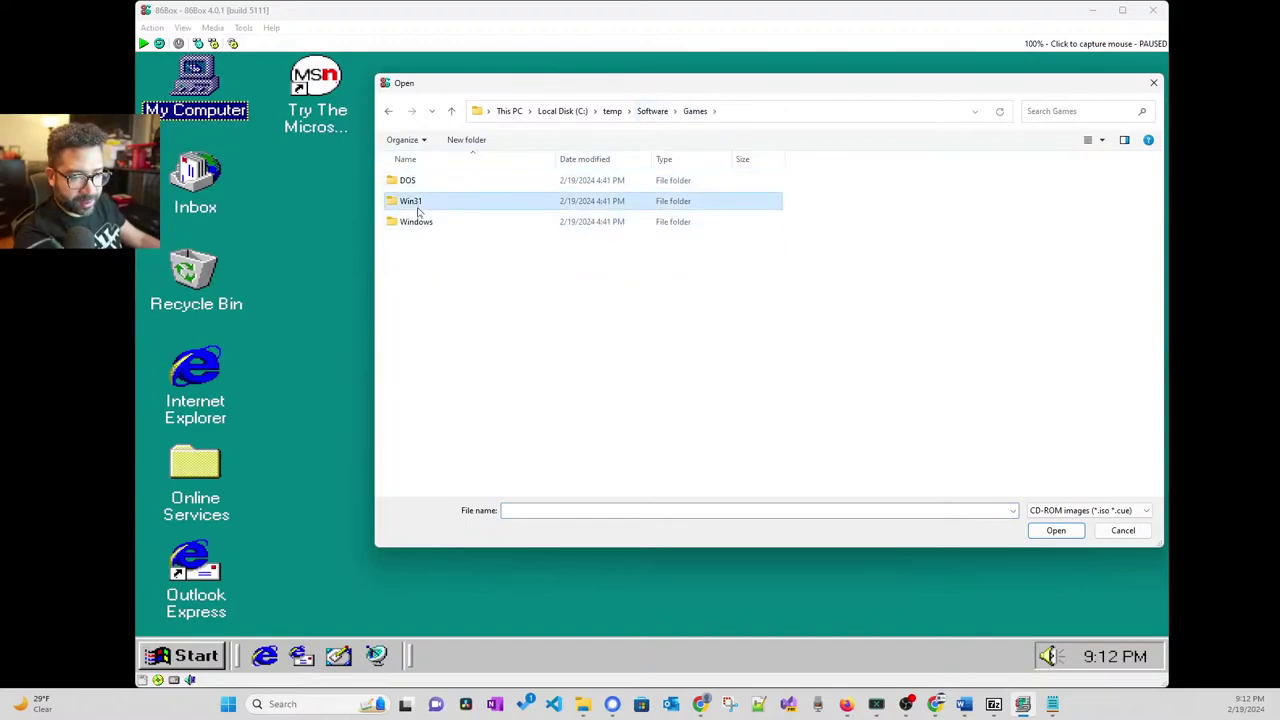
double_click(418, 221)
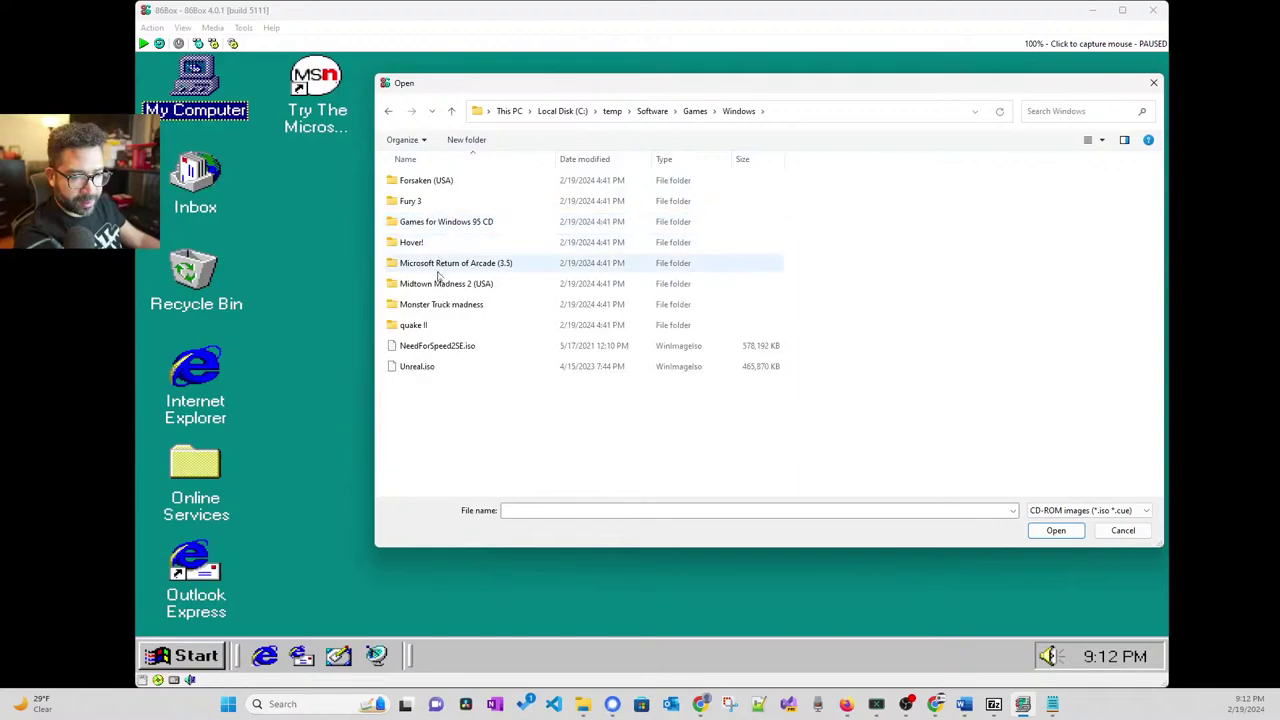
double_click(413, 325)
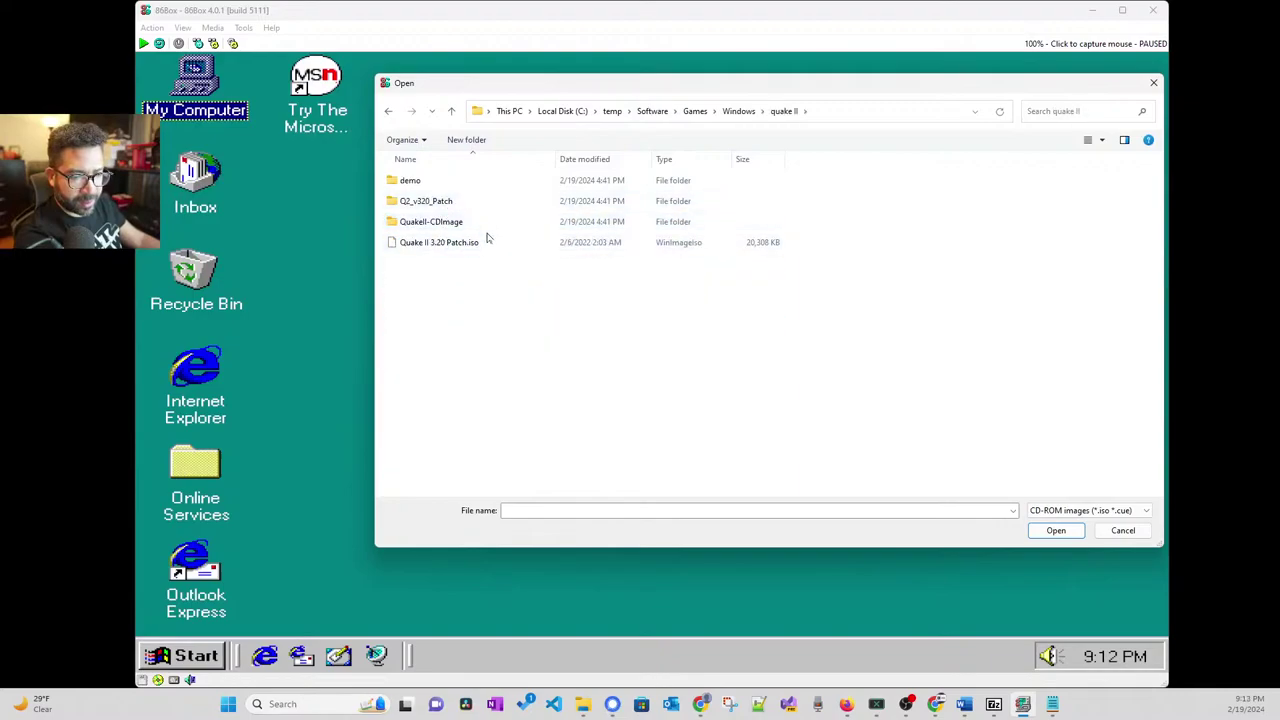
double_click(446, 223)
click(422, 186)
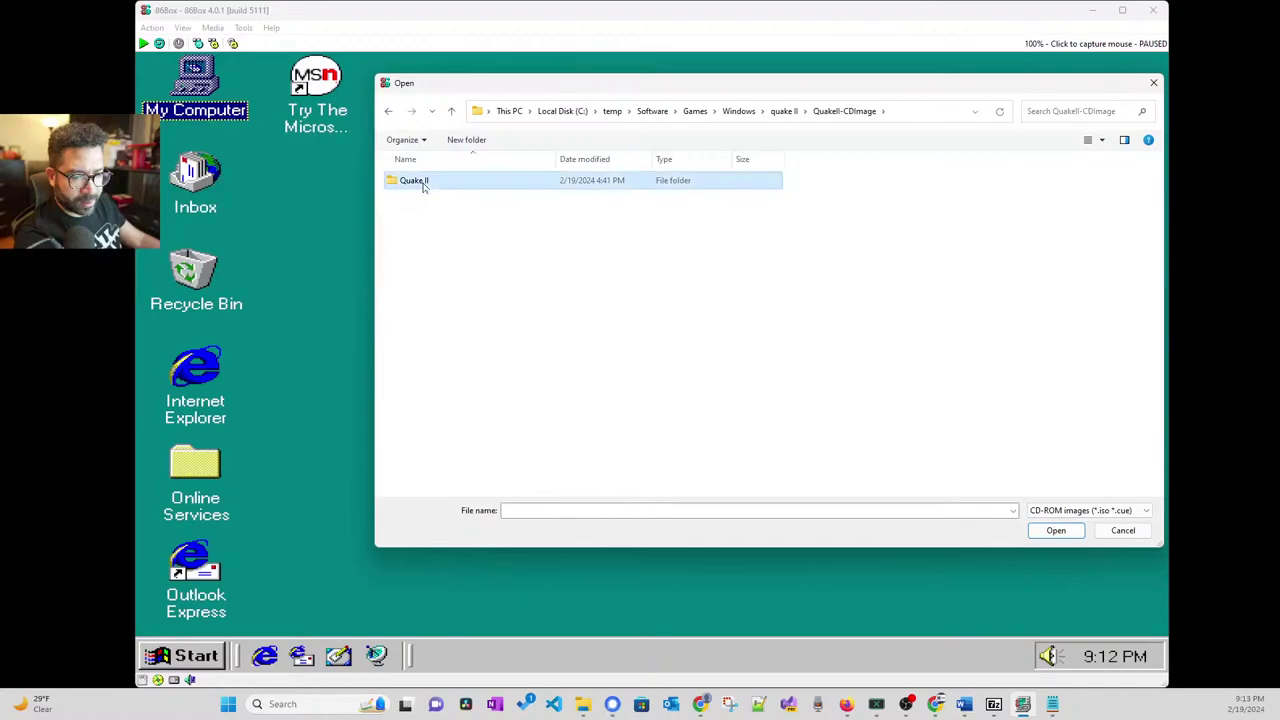
double_click(422, 186)
double_click(420, 181)
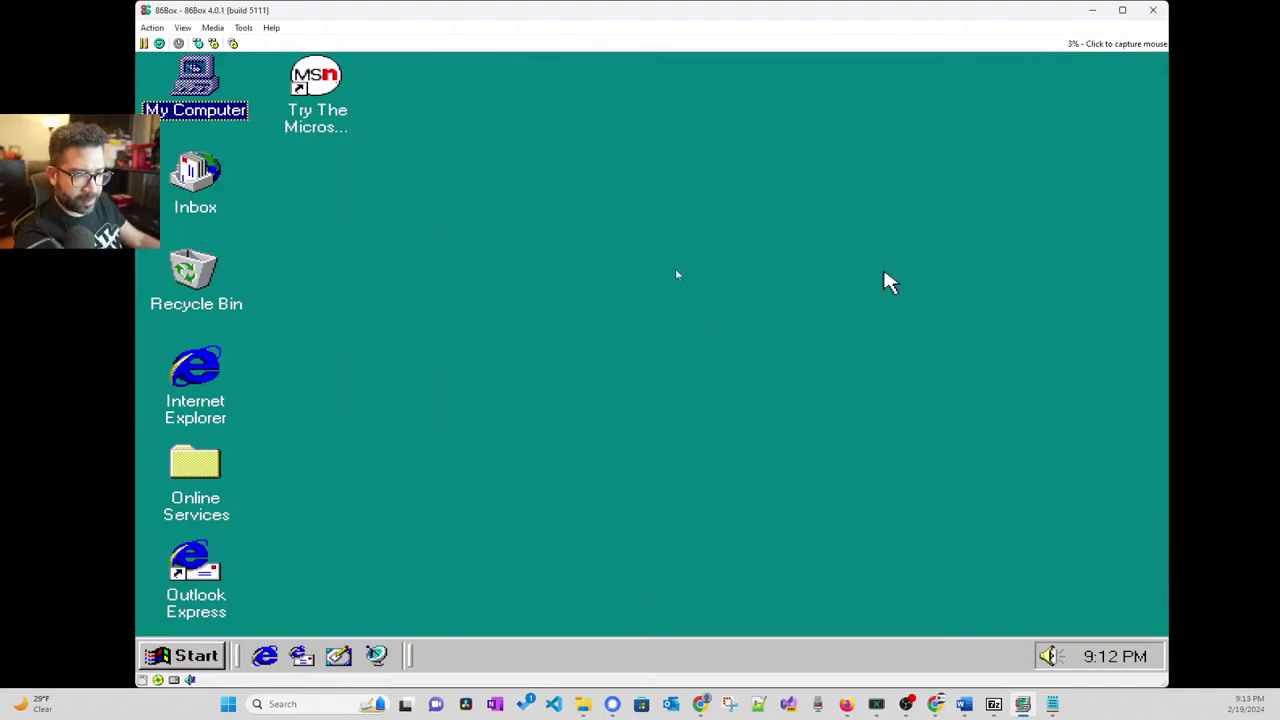
- Run Setup from the Quake2 (D:) disc window in the guest
click(883, 268)
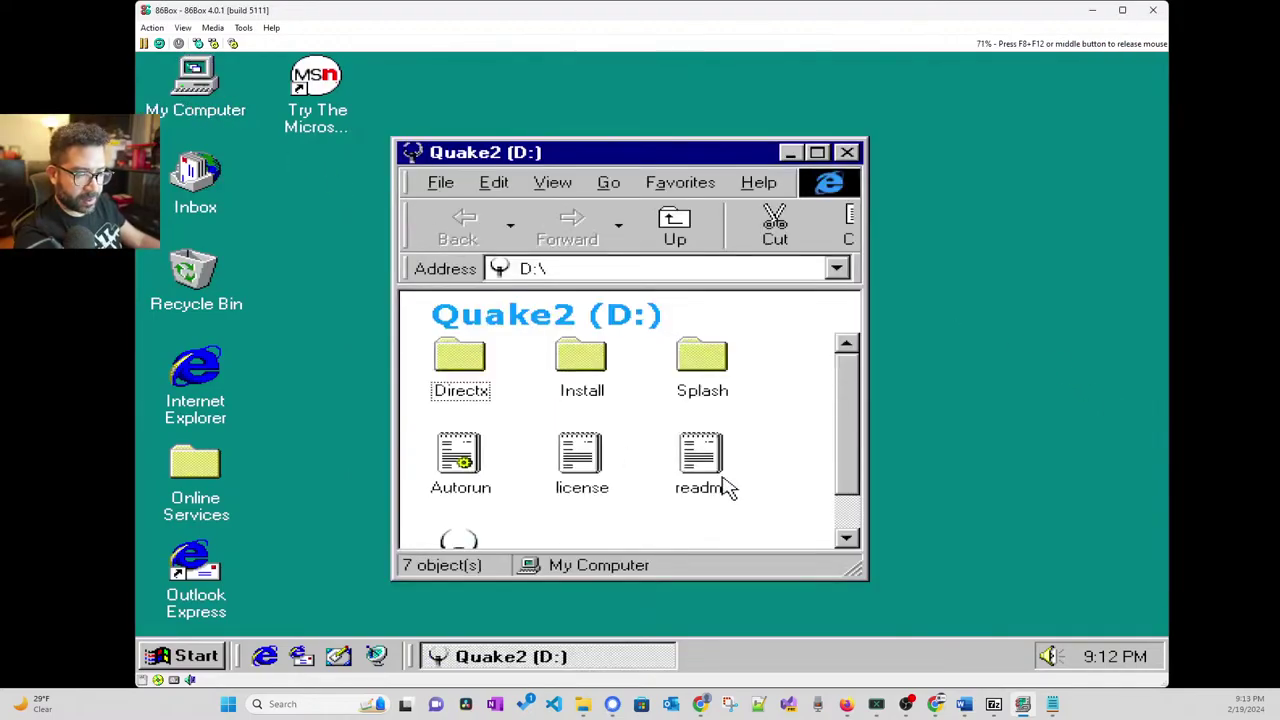
scroll(858, 556, down, 1)
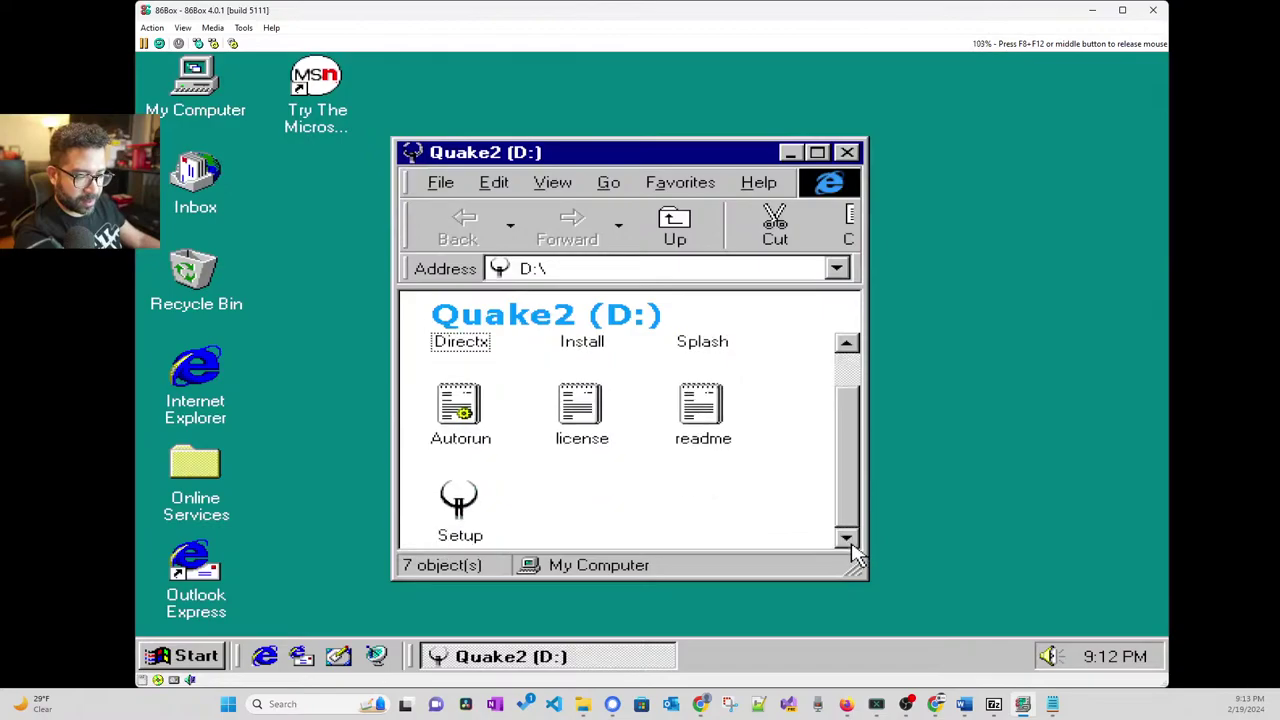
click(445, 512)
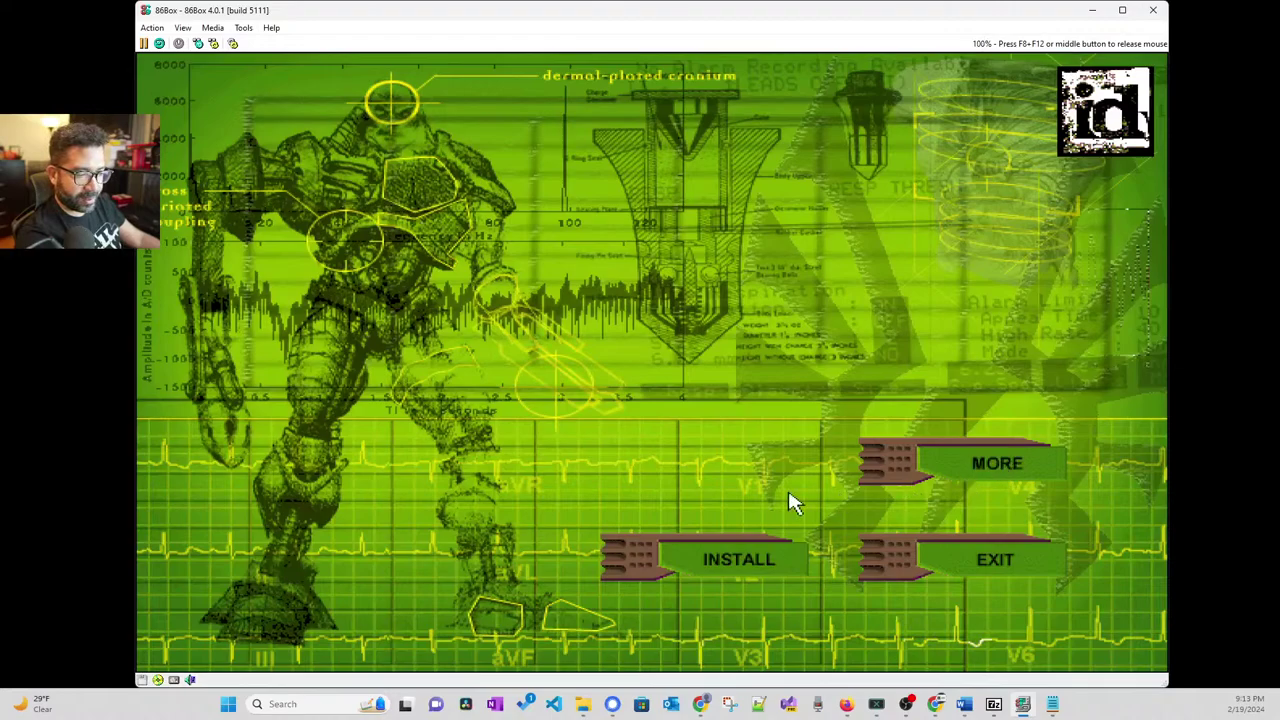
- Install DirectX 5, accepting the newer S3 ViRGE, Voodoo Graphics and Sound Blaster drivers
click(750, 550)
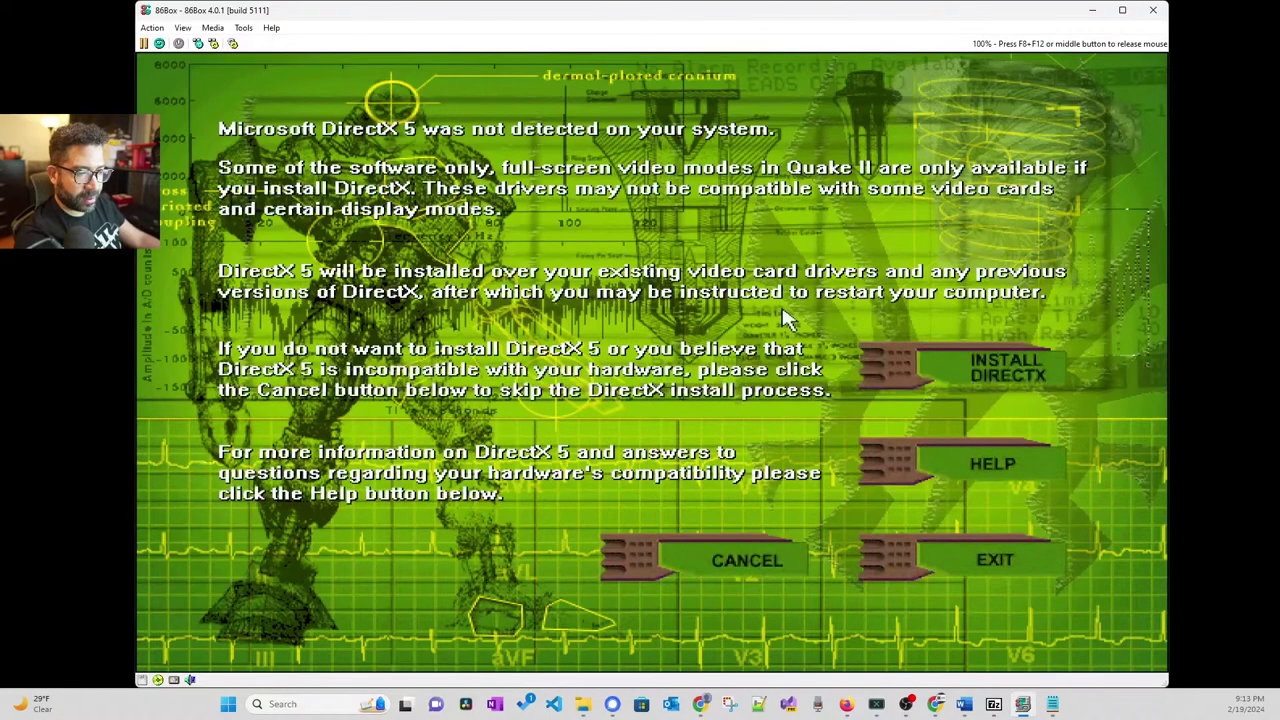
click(980, 374)
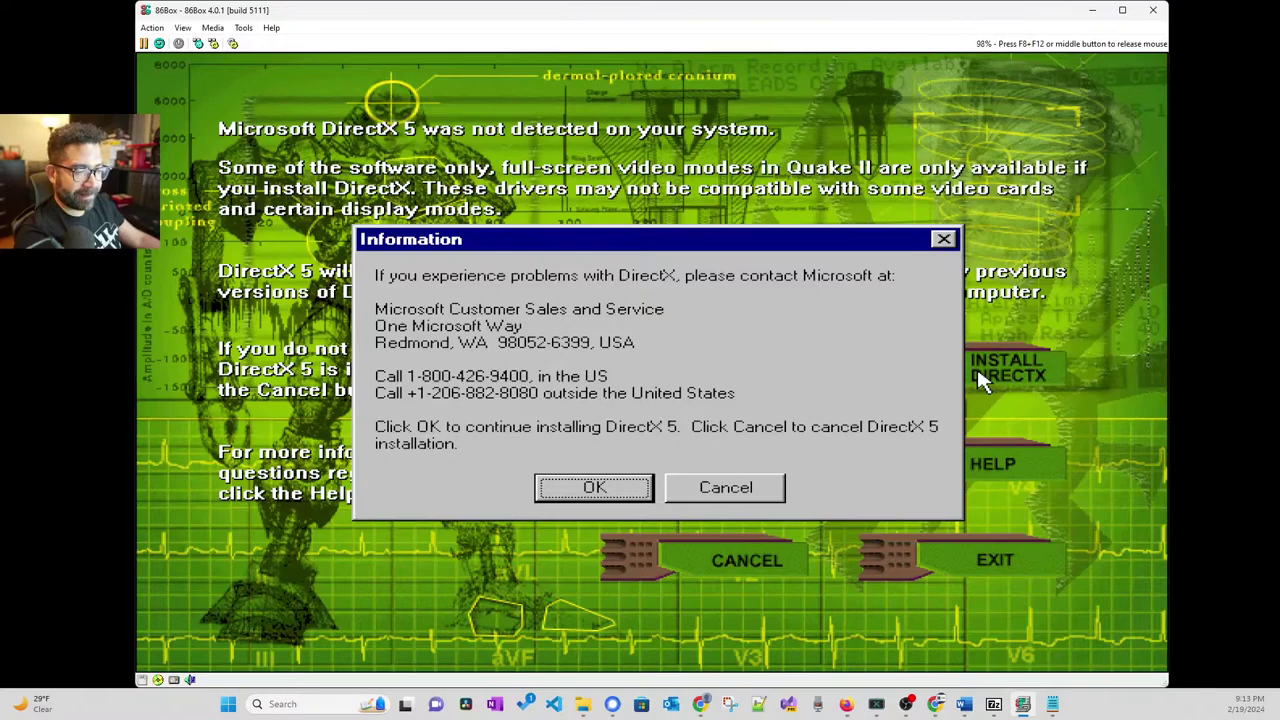
click(575, 493)
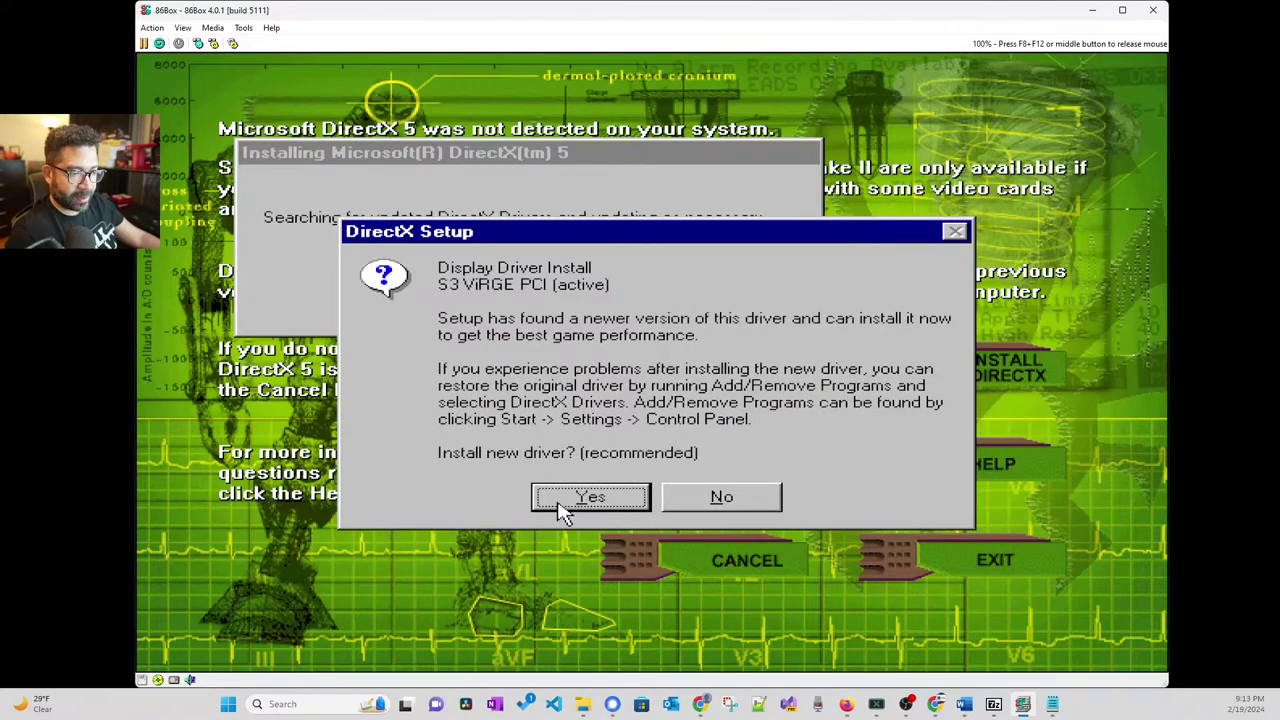
click(562, 507)
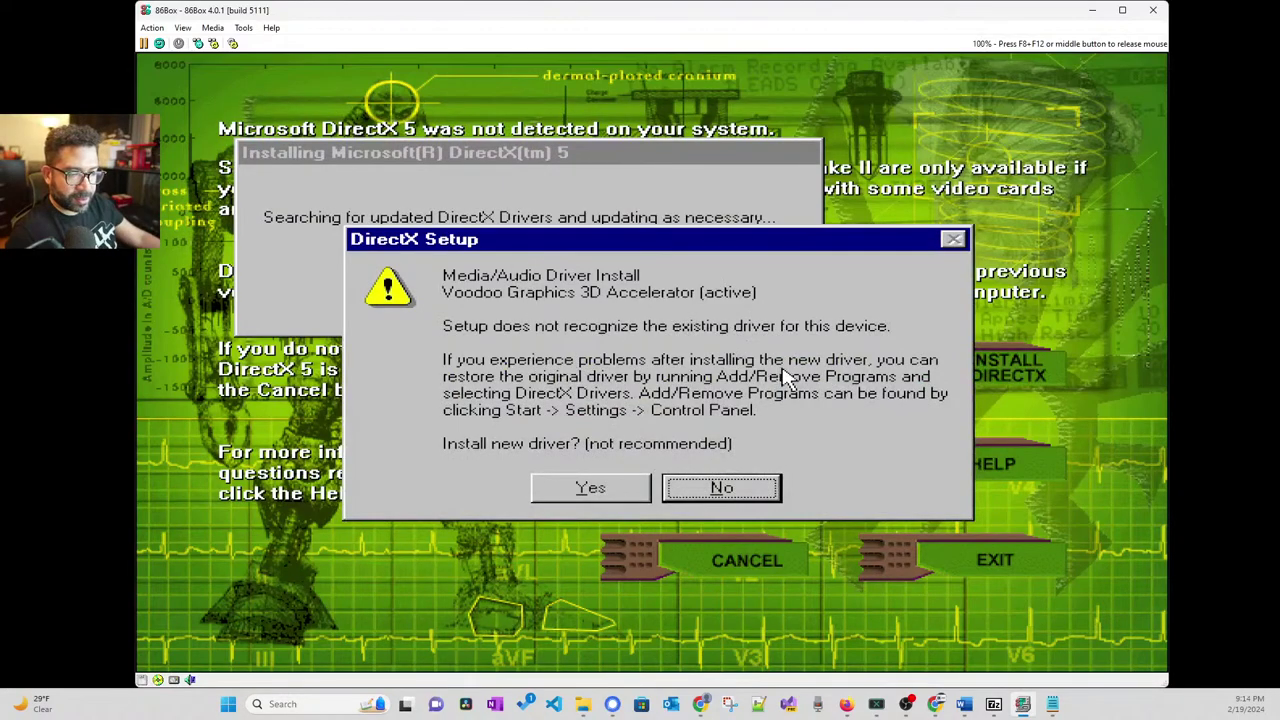
click(587, 490)
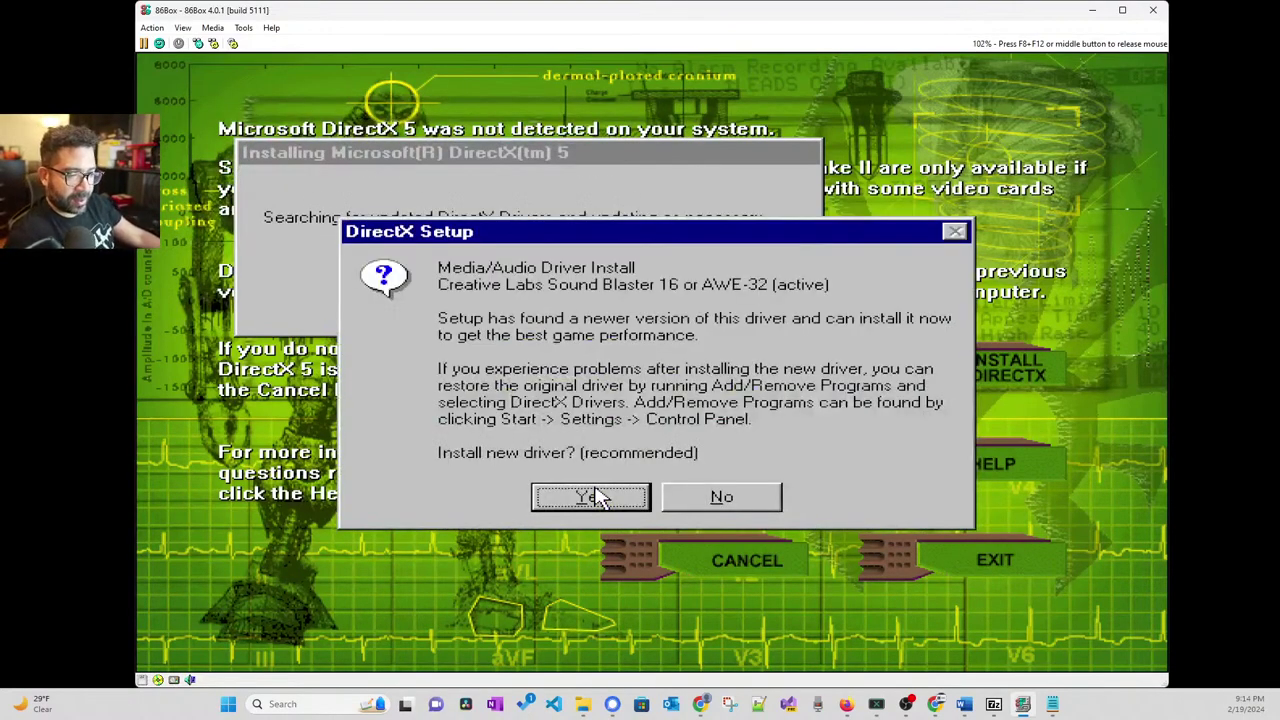
click(596, 498)
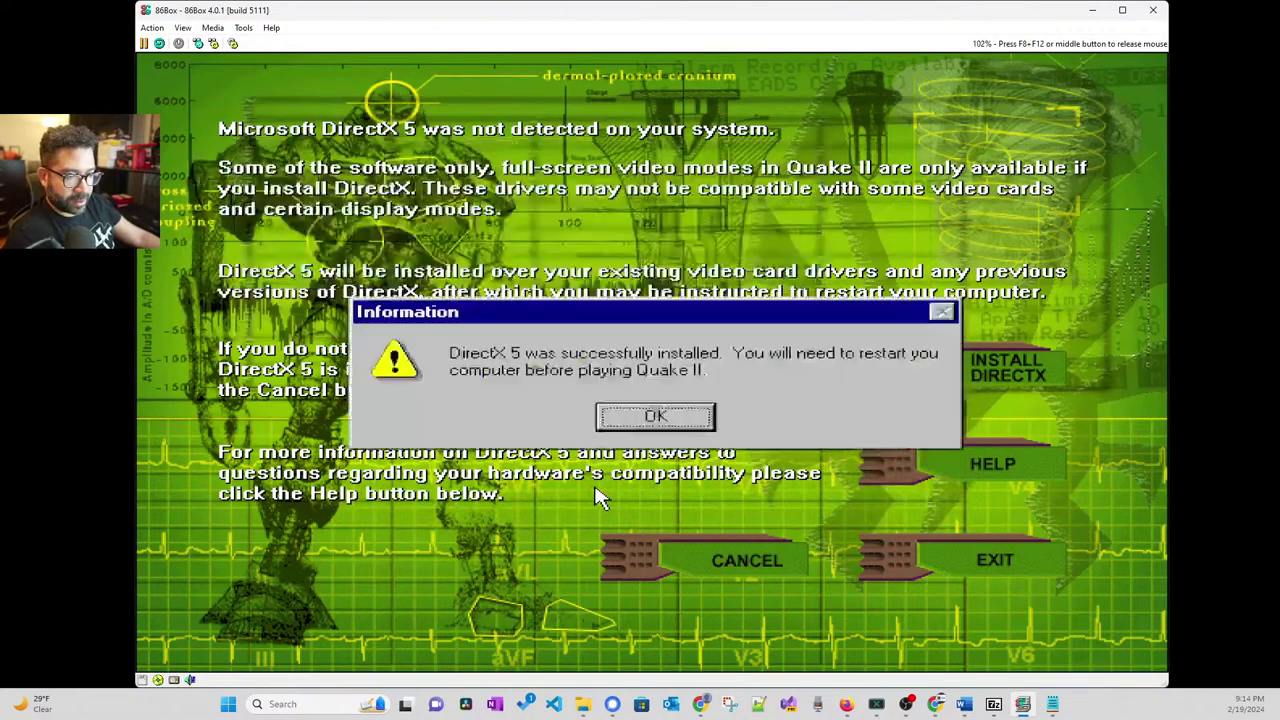
click(645, 418)
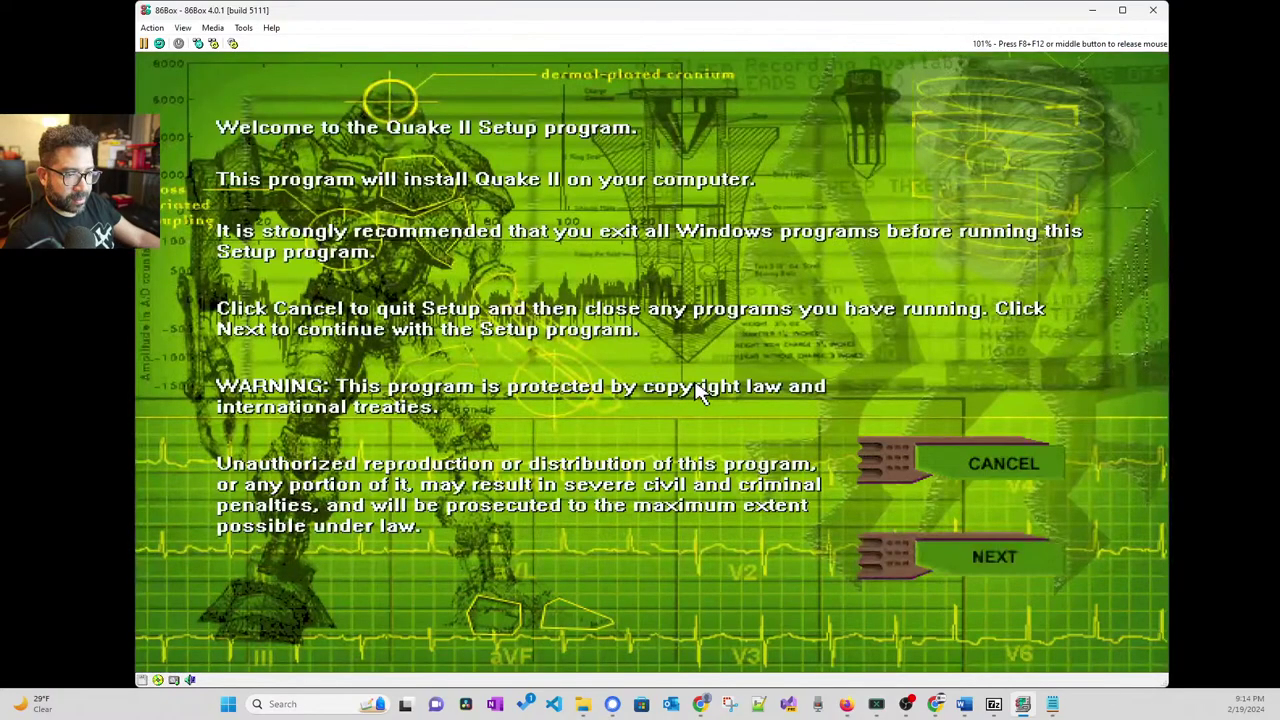
- Accept the Quake II licence, skip registration and choose the Maximum install size
click(975, 555)
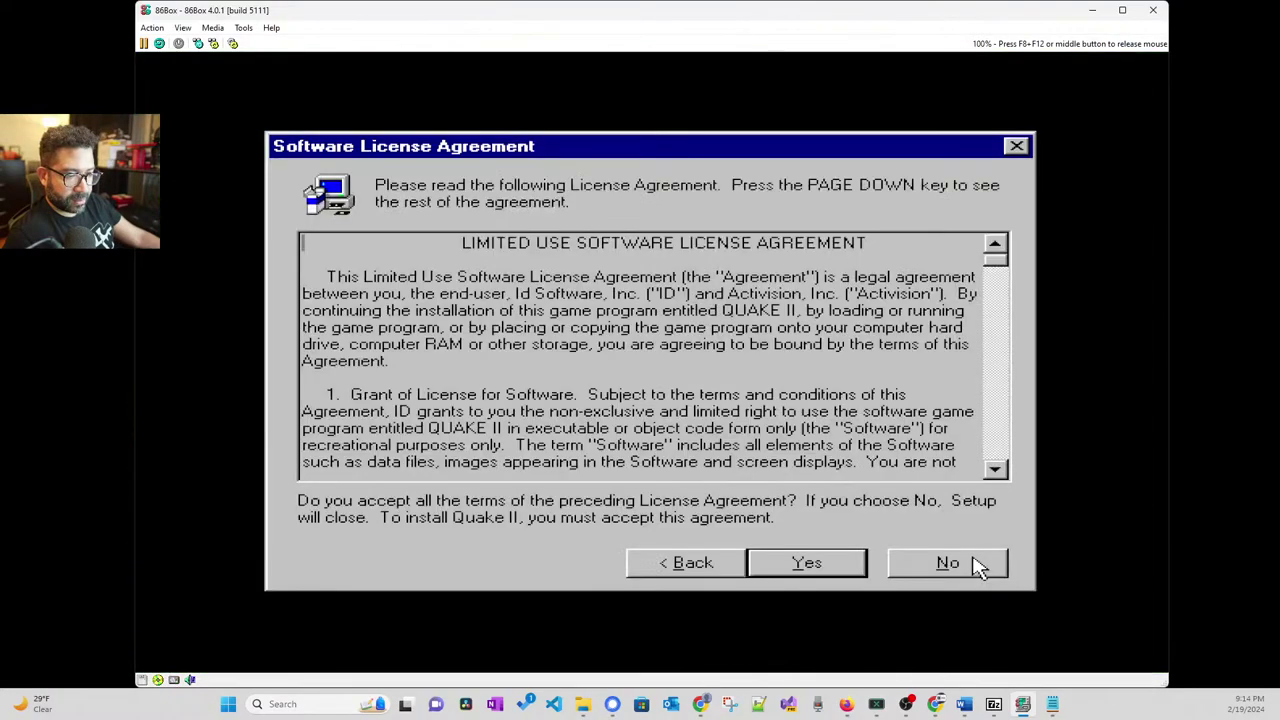
click(801, 565)
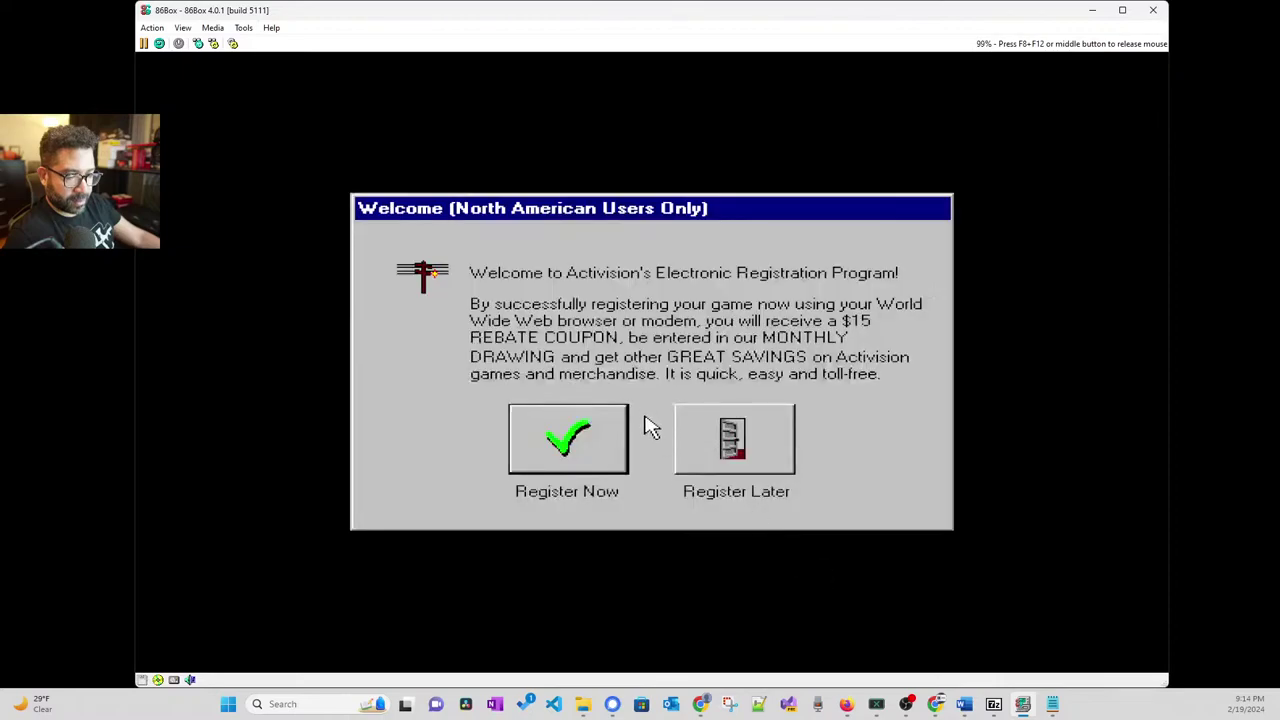
click(737, 460)
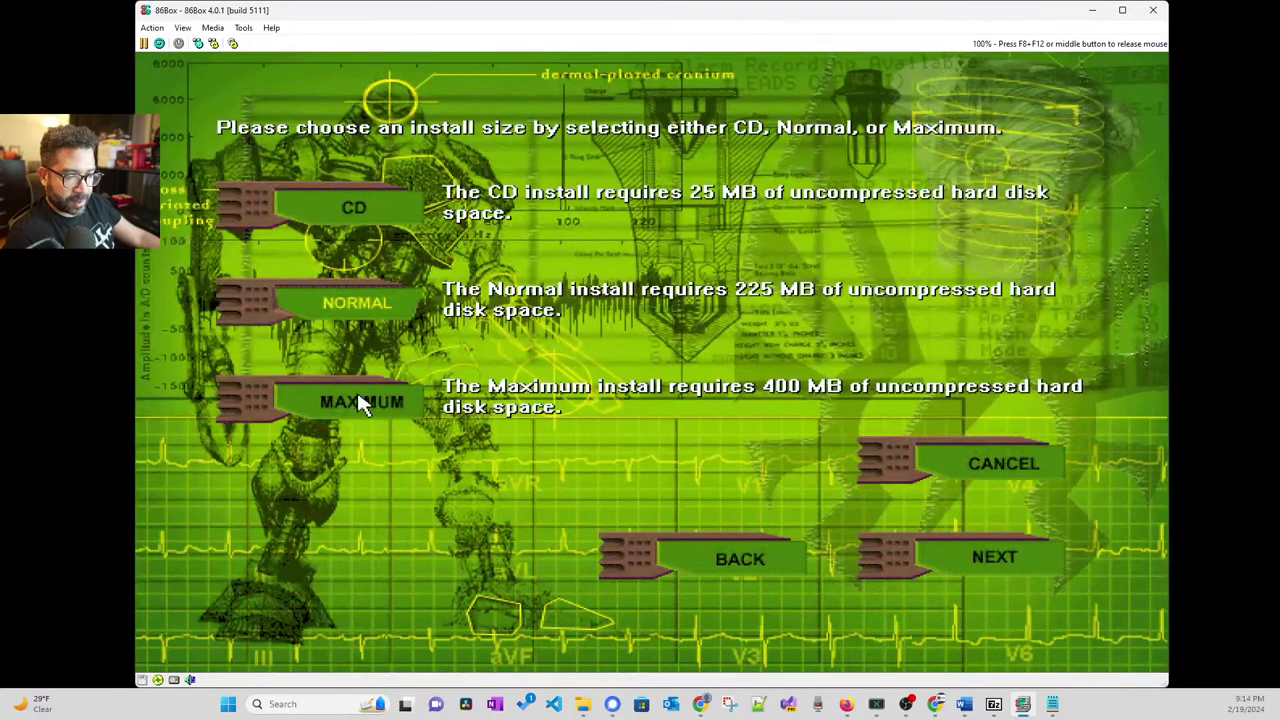
click(355, 404)
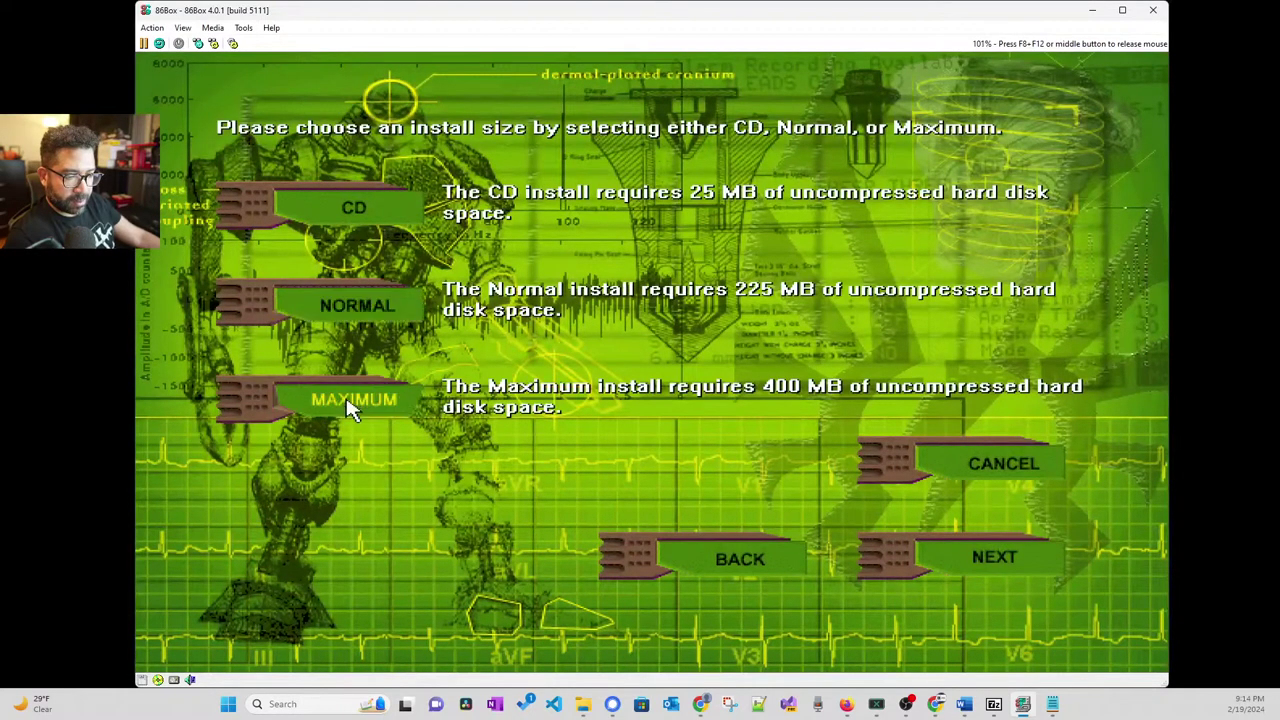
click(1034, 558)
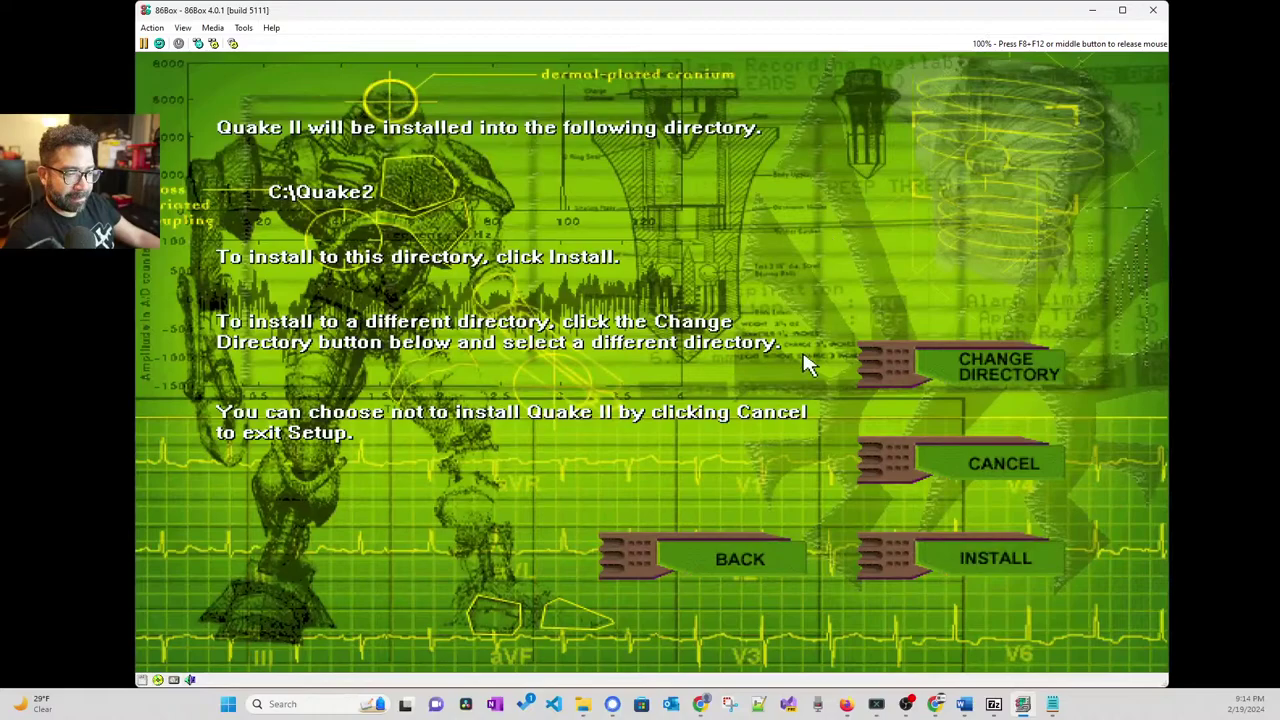
- Set the install folder to C:\Games\Quake2, create it, and start installing
click(1000, 370)
key(Left)
key(Left)
key(Left)
key(Left)
key(Left)
key(Left)
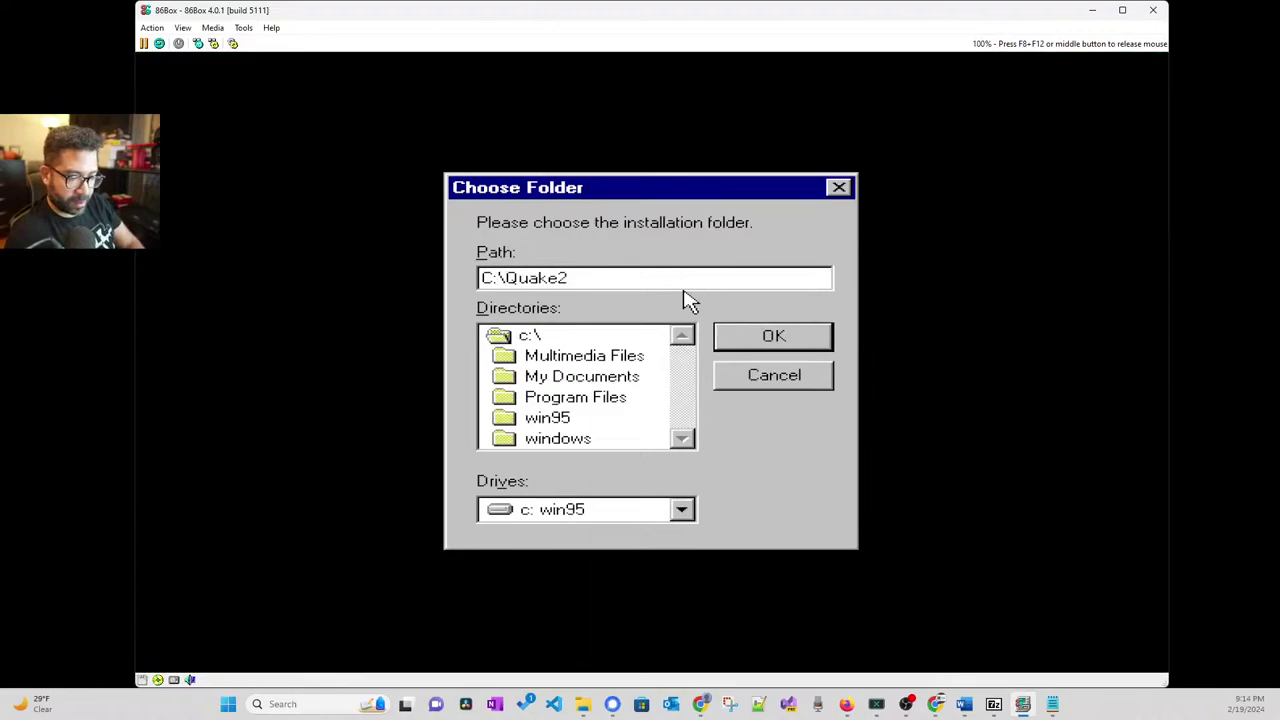
text(Games\)
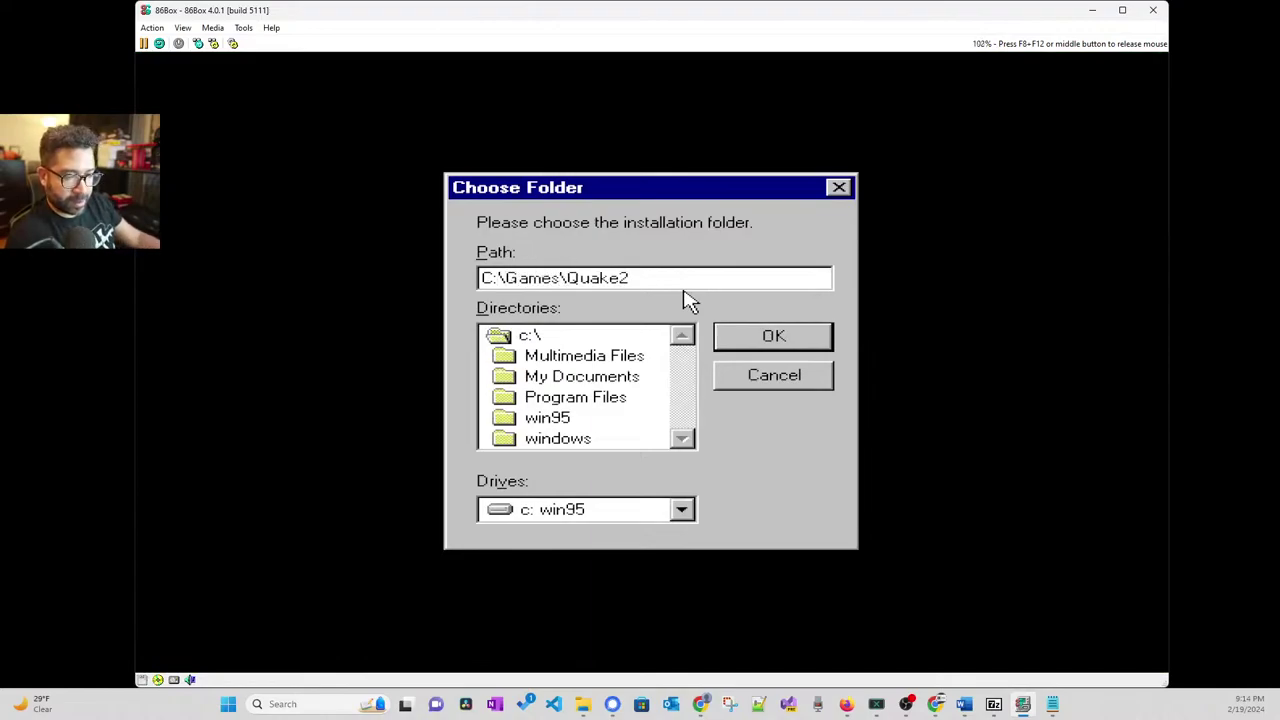
click(766, 335)
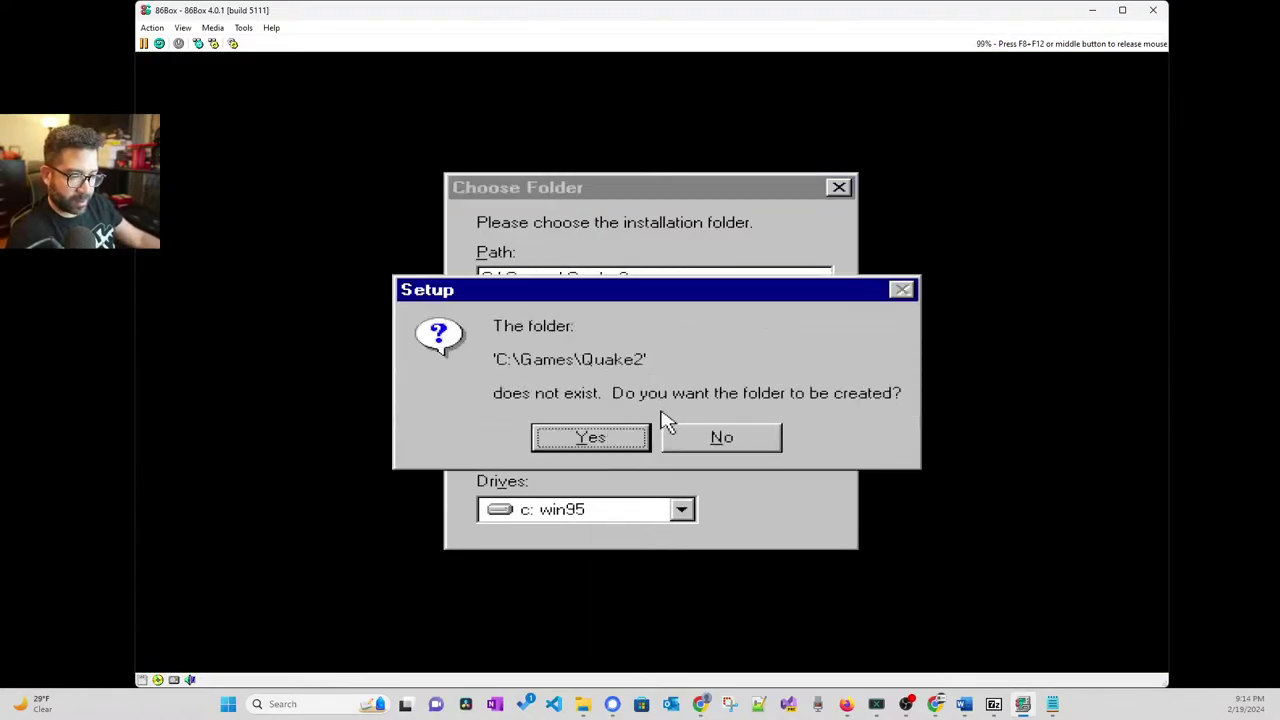
click(606, 446)
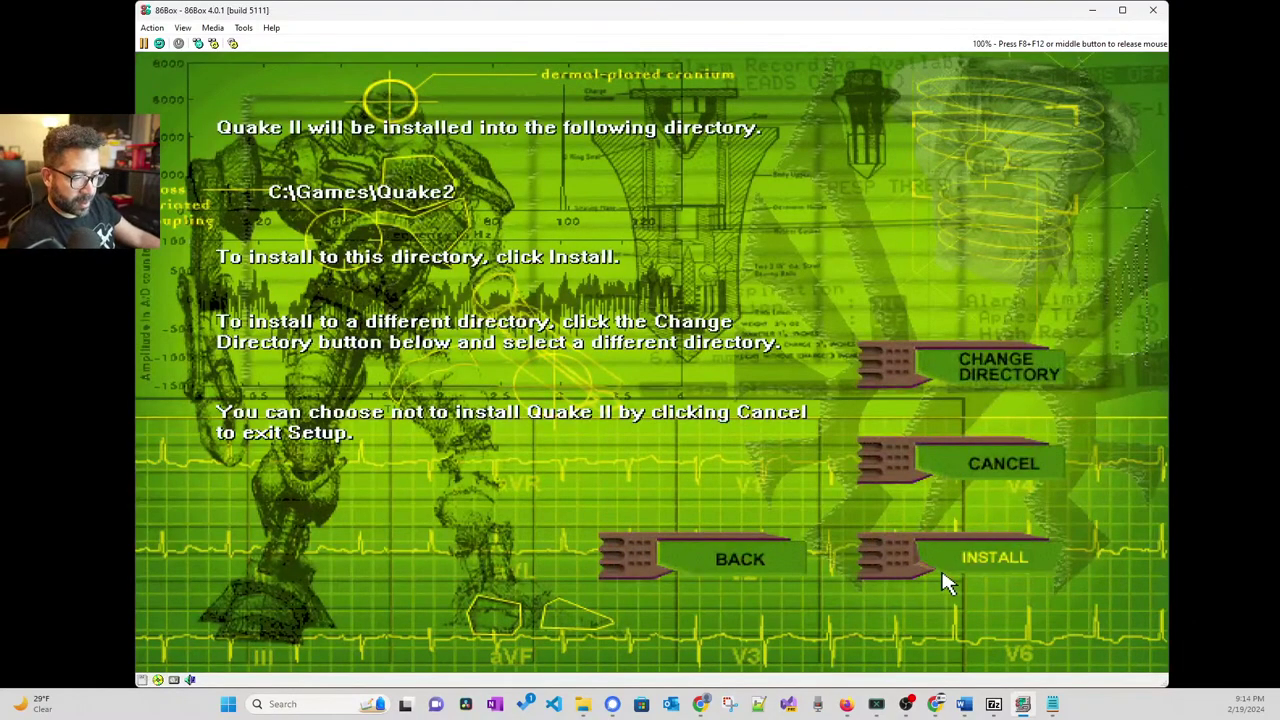
click(943, 578)
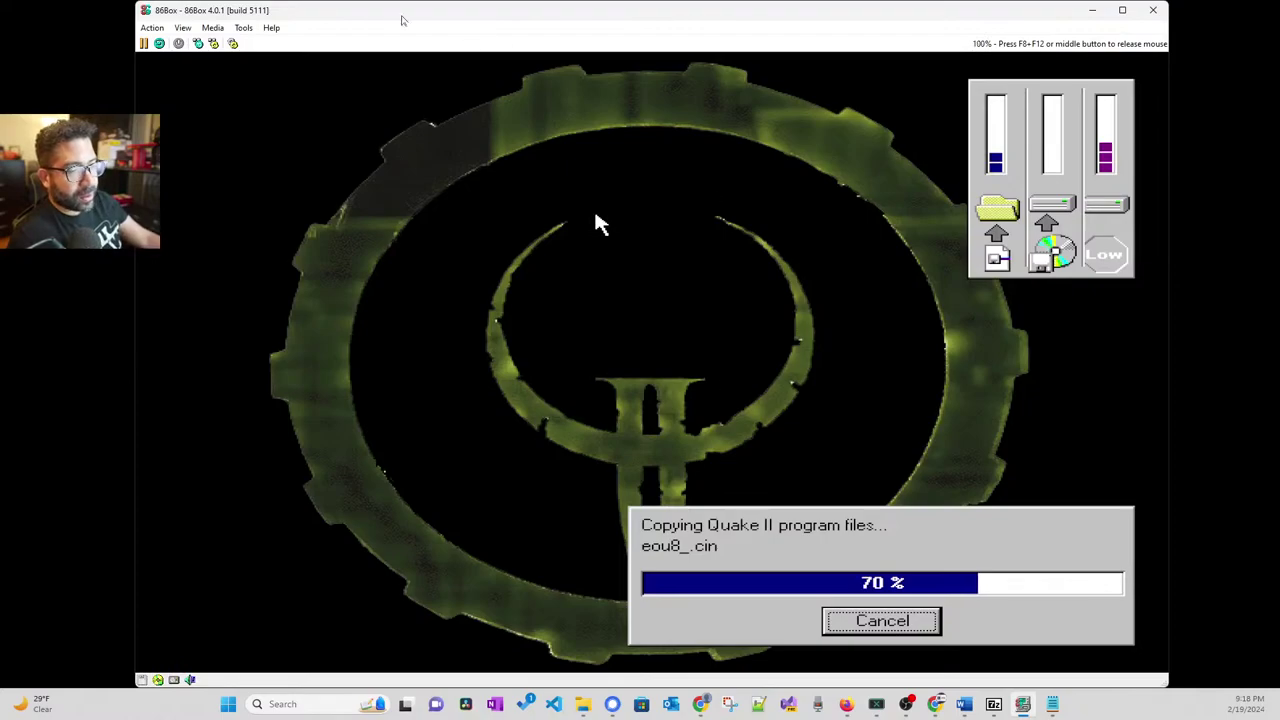
key(F8+F12)
click(212, 27)
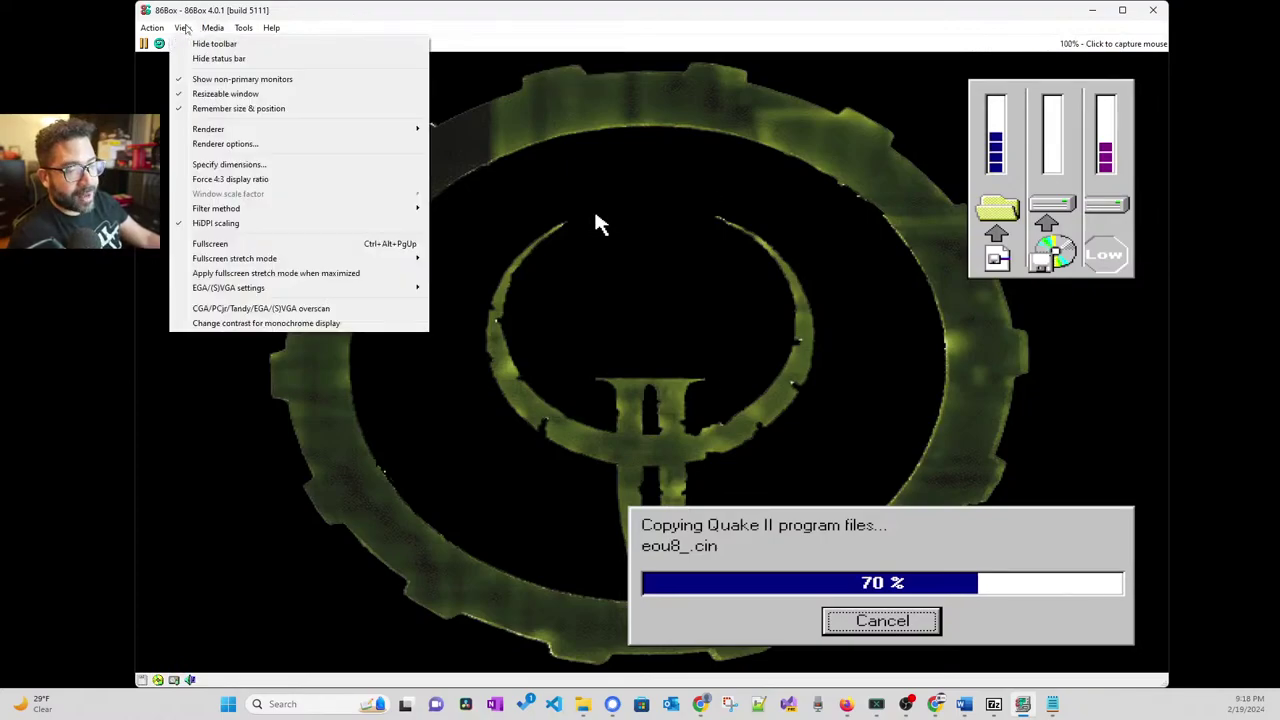
mouse_move(243, 27)
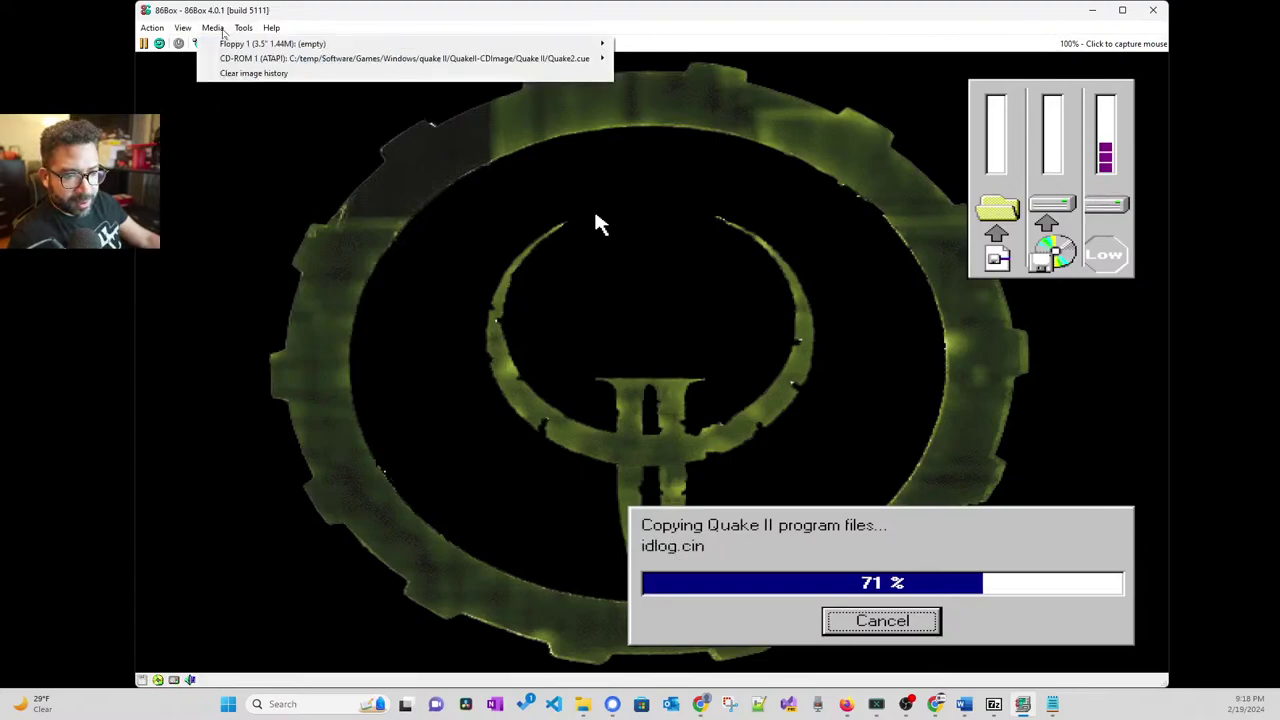
click(243, 27)
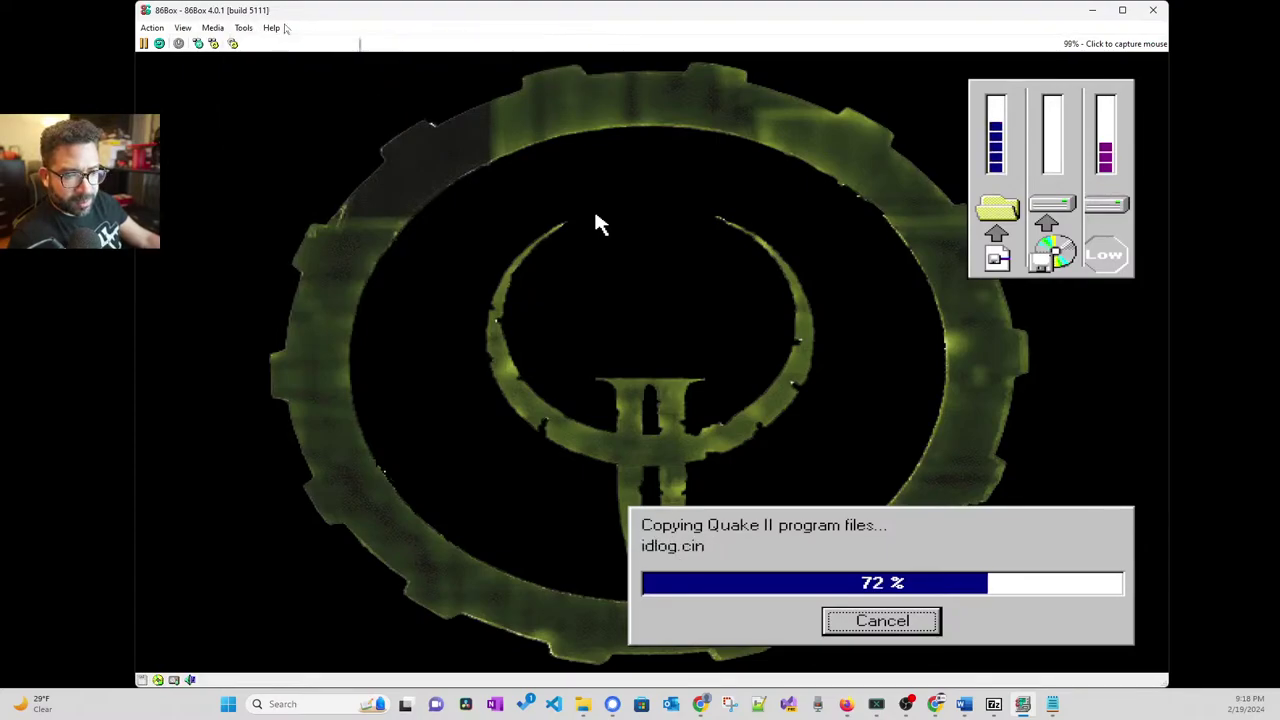
click(232, 43)
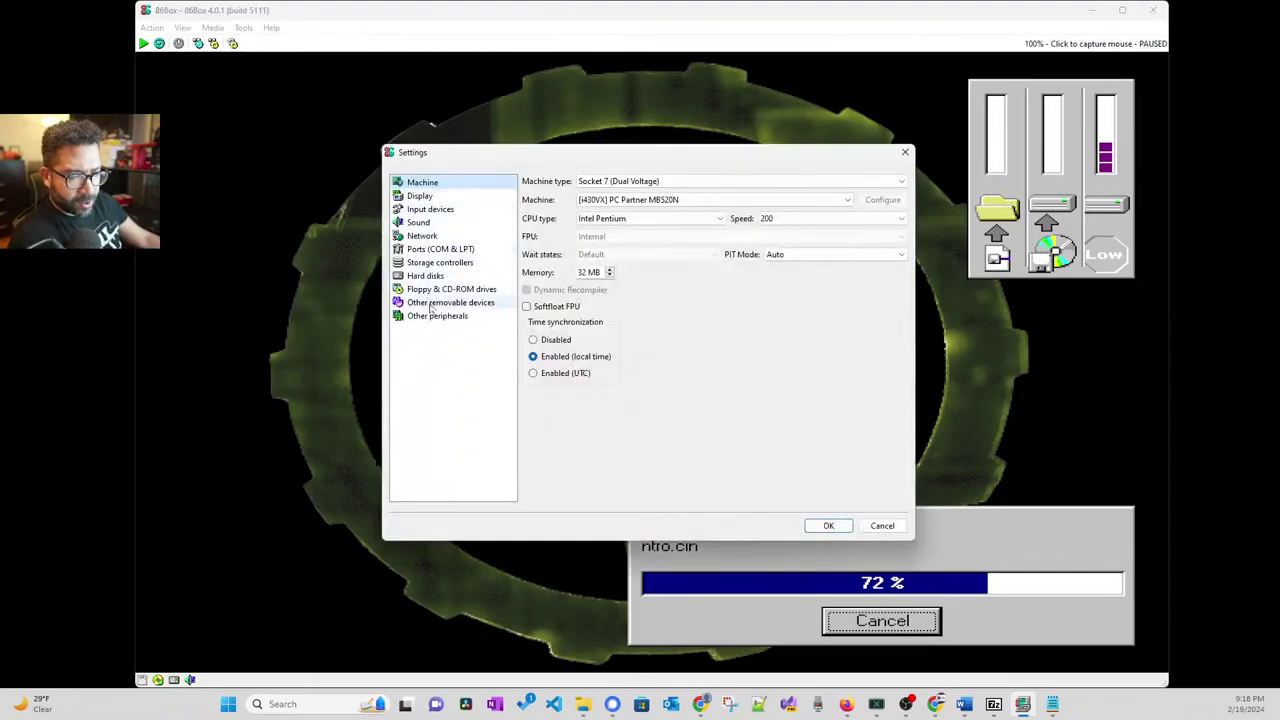
click(432, 275)
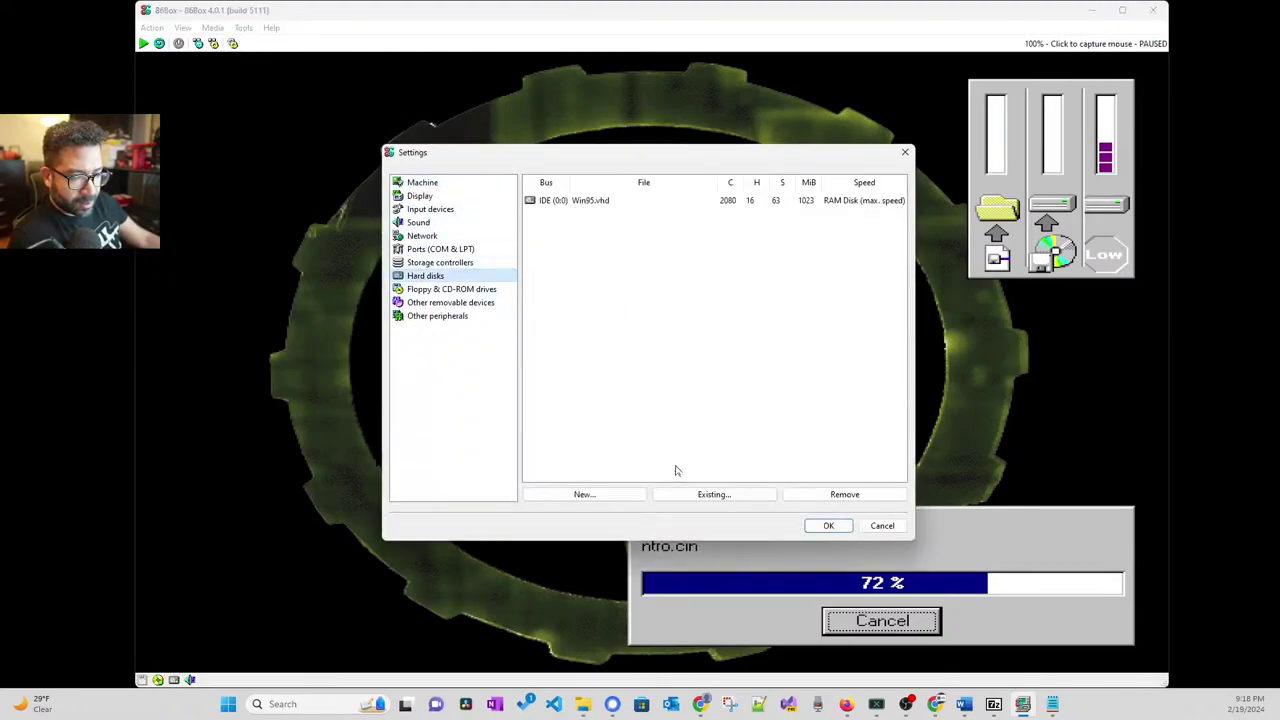
click(605, 494)
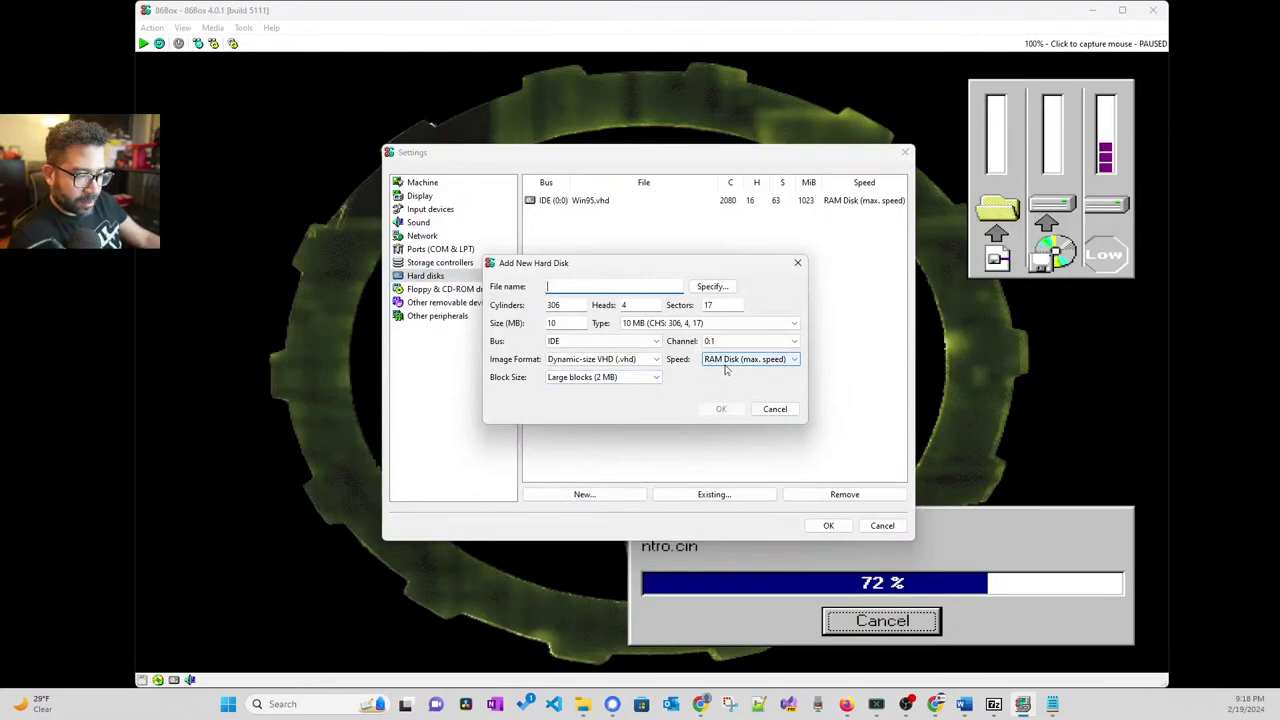
click(719, 363)
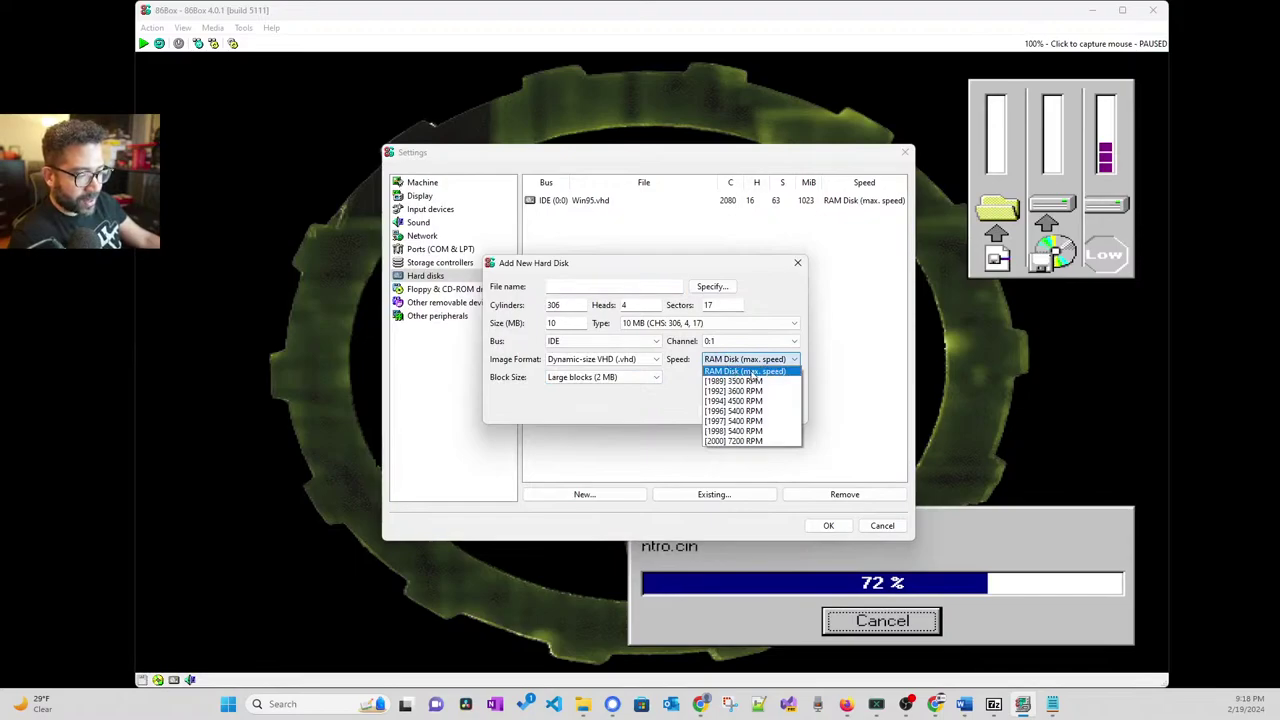
click(750, 358)
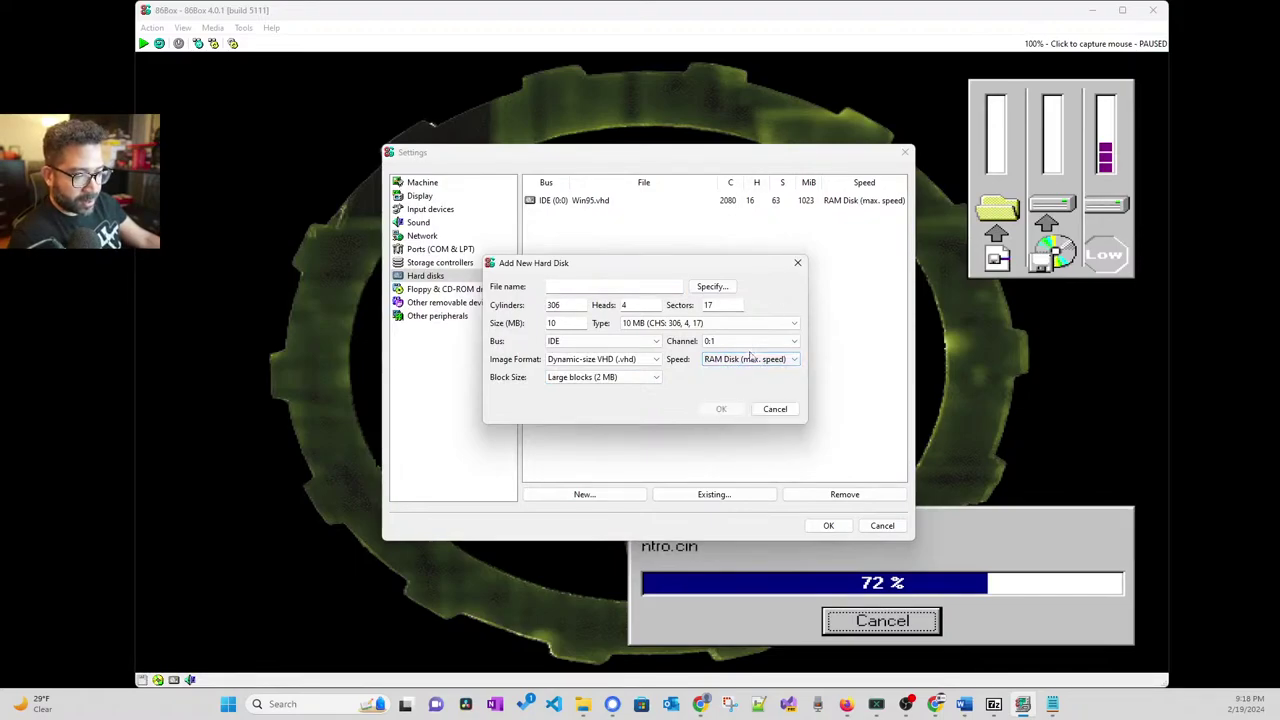
click(788, 411)
click(882, 526)
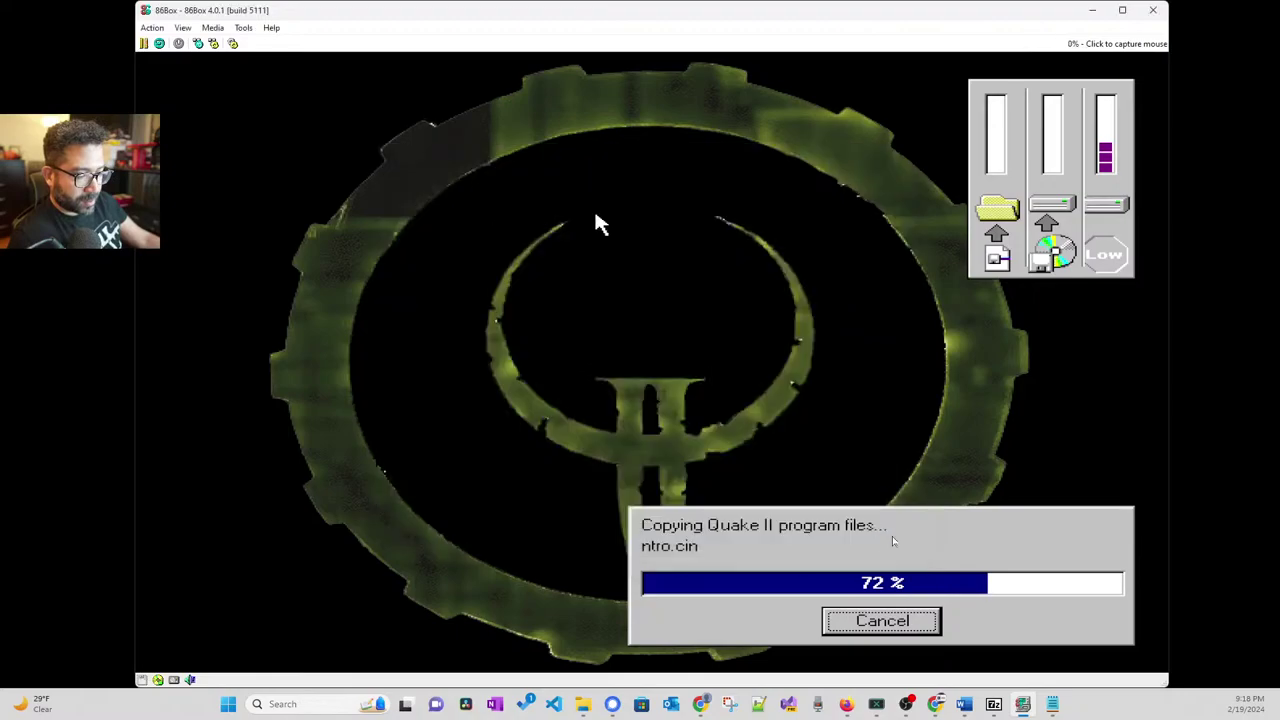
- Recapture the mouse while files copy, then release it with F8+F12 and show the Media menu
click(878, 530)
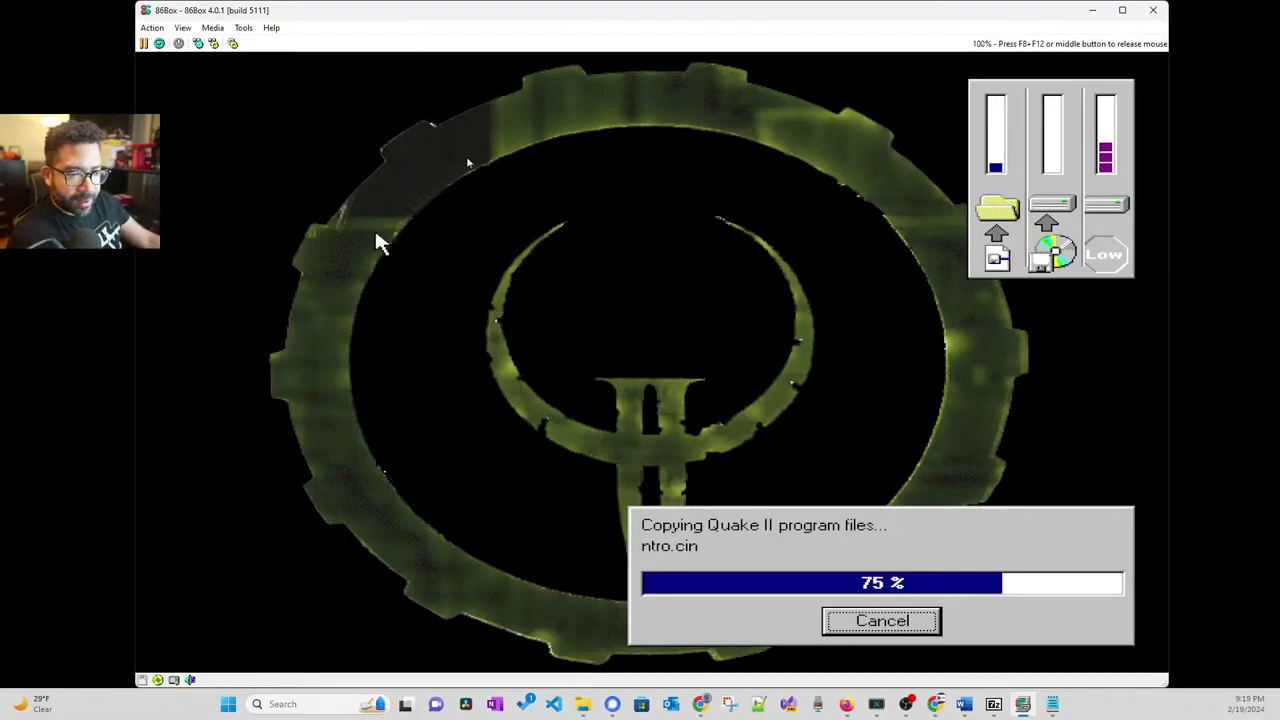
key(F8+F12)
click(212, 28)
mouse_move(241, 30)
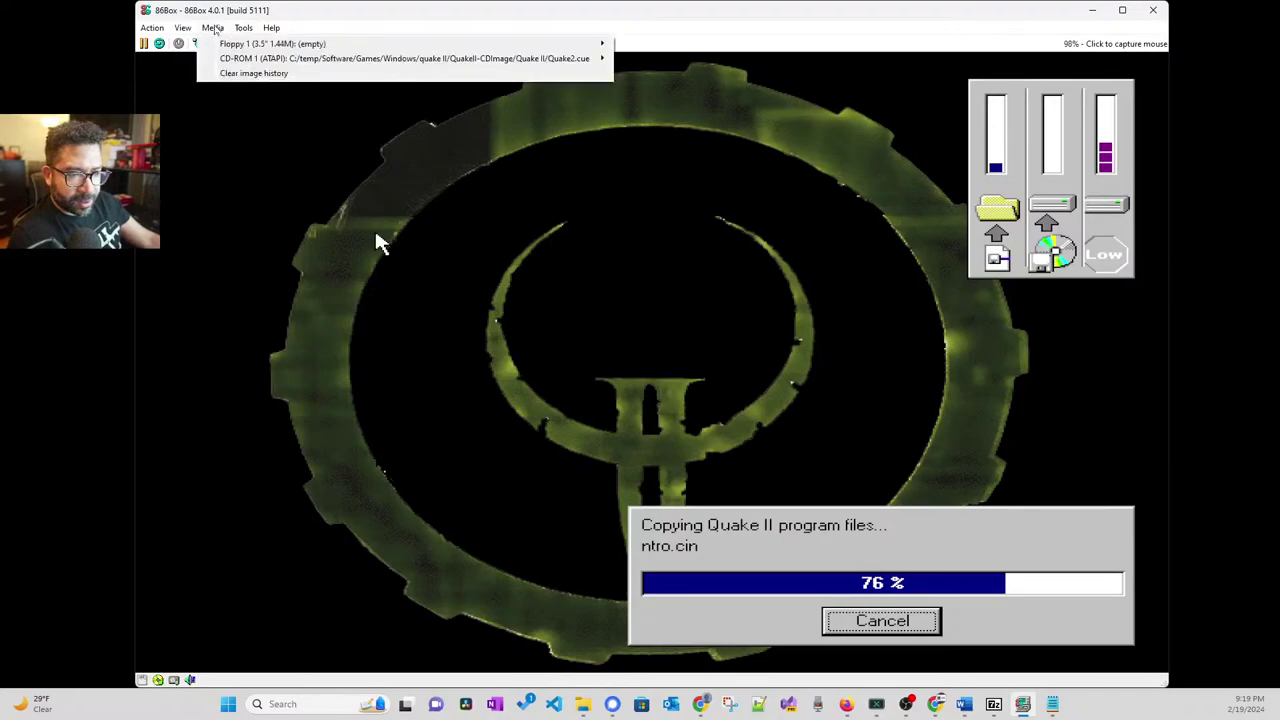
click(268, 45)
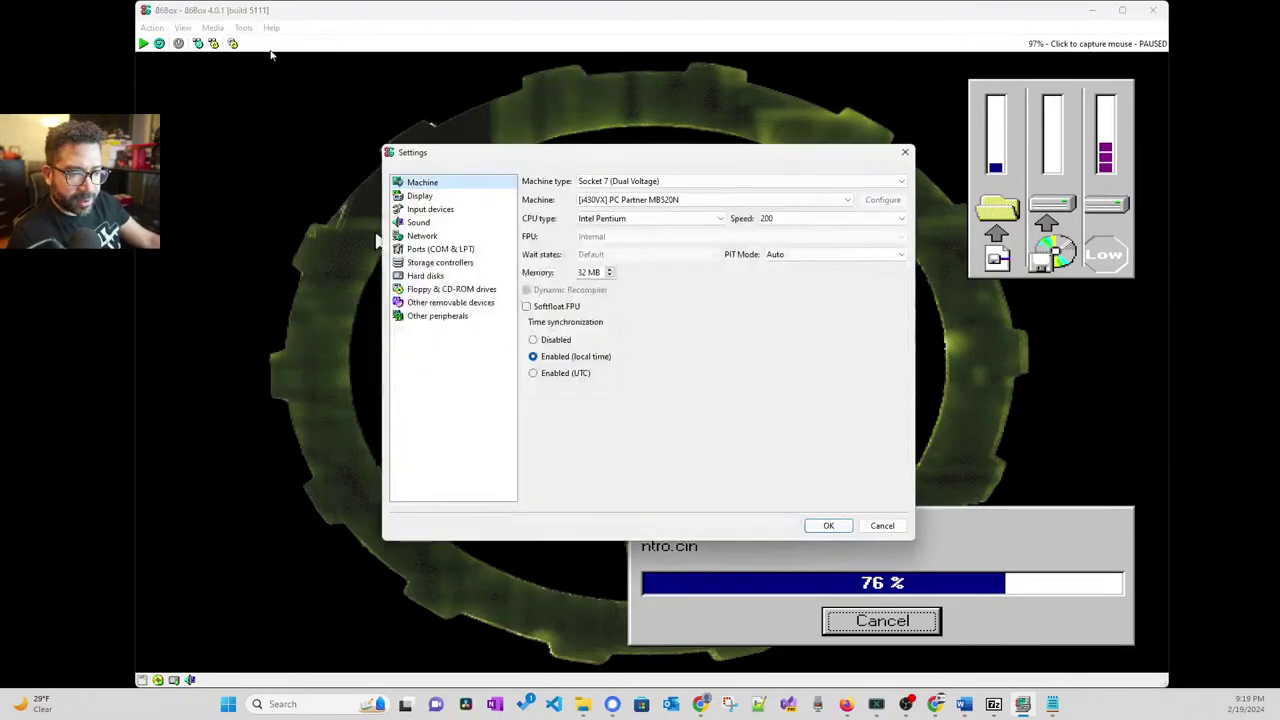
click(448, 289)
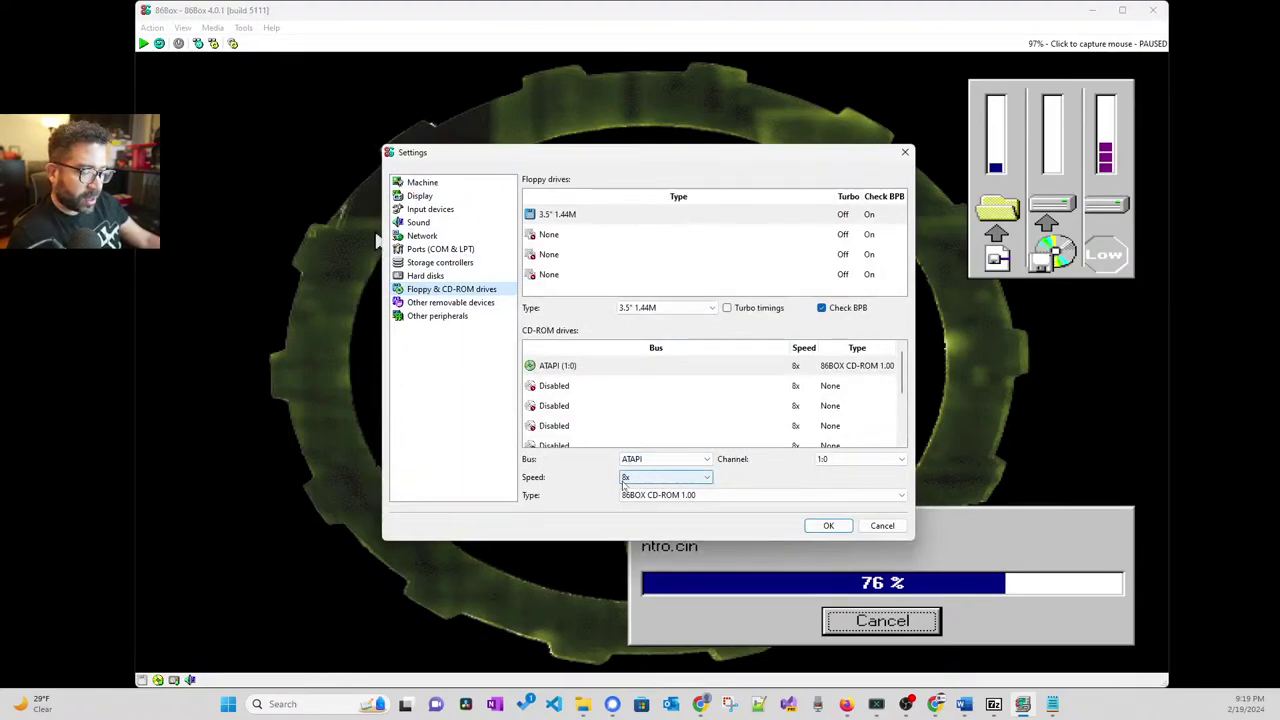
click(672, 482)
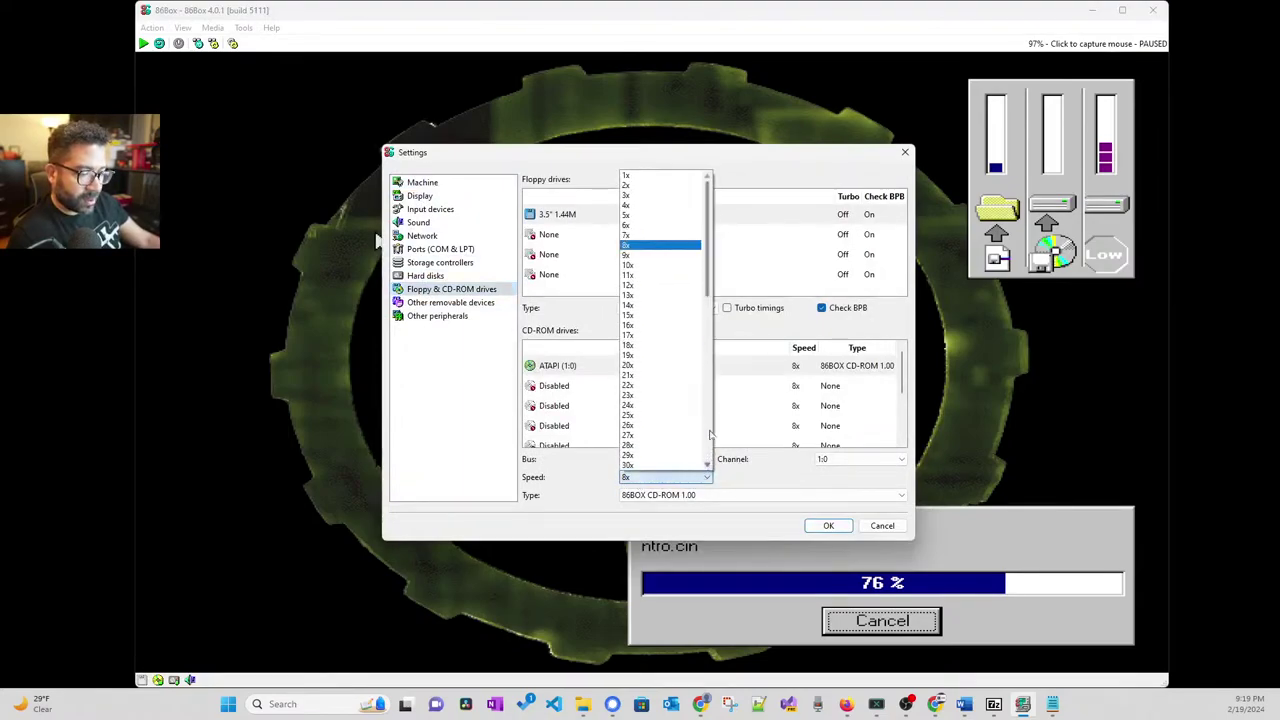
drag(707, 290, 707, 462)
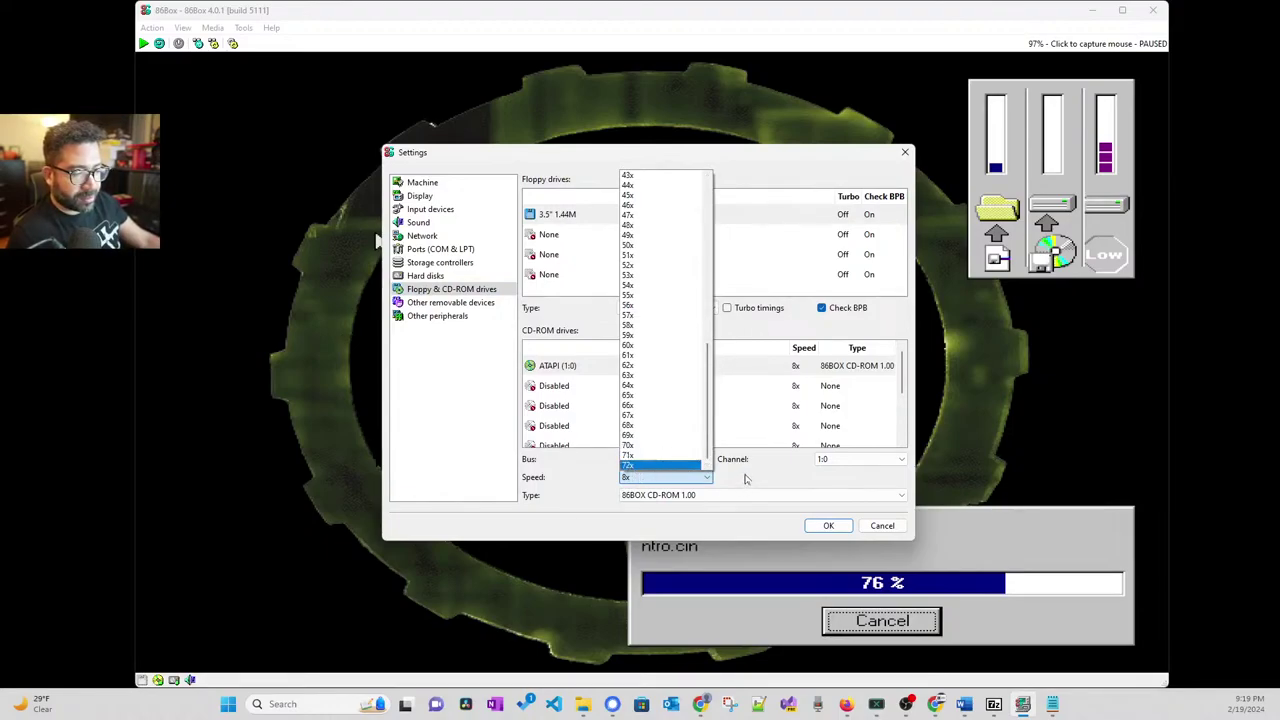
click(881, 530)
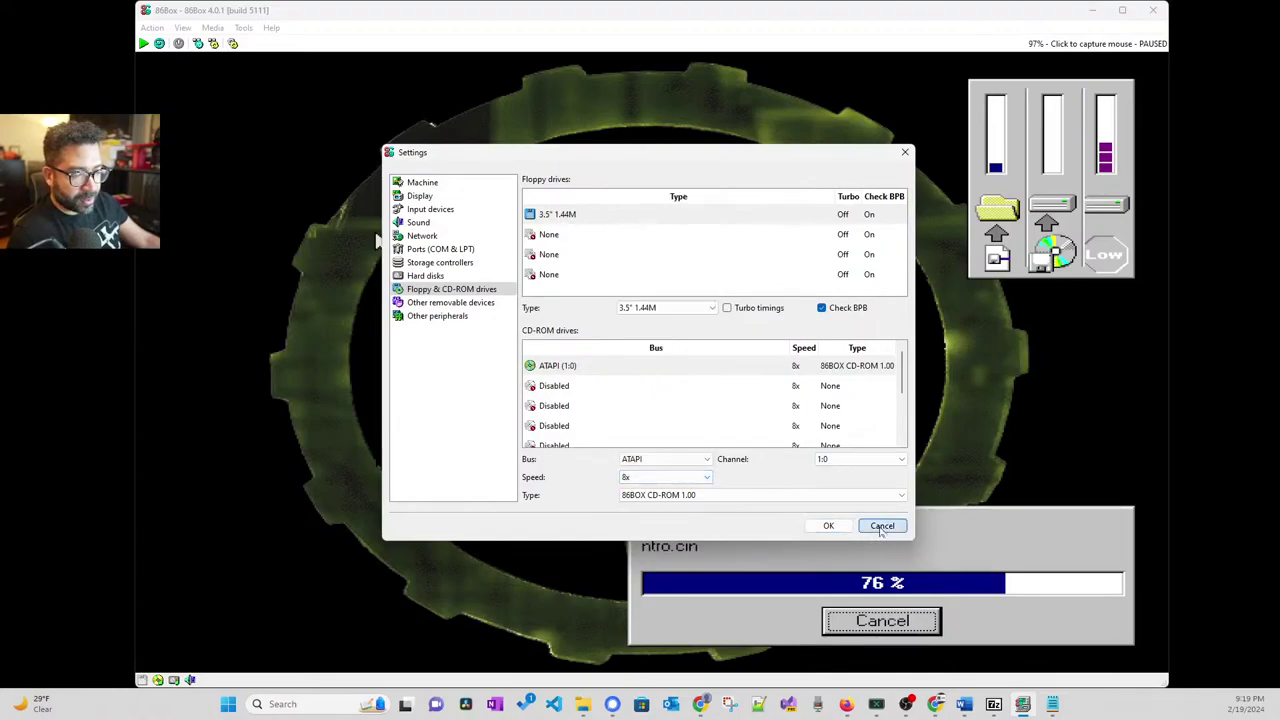
click(881, 527)
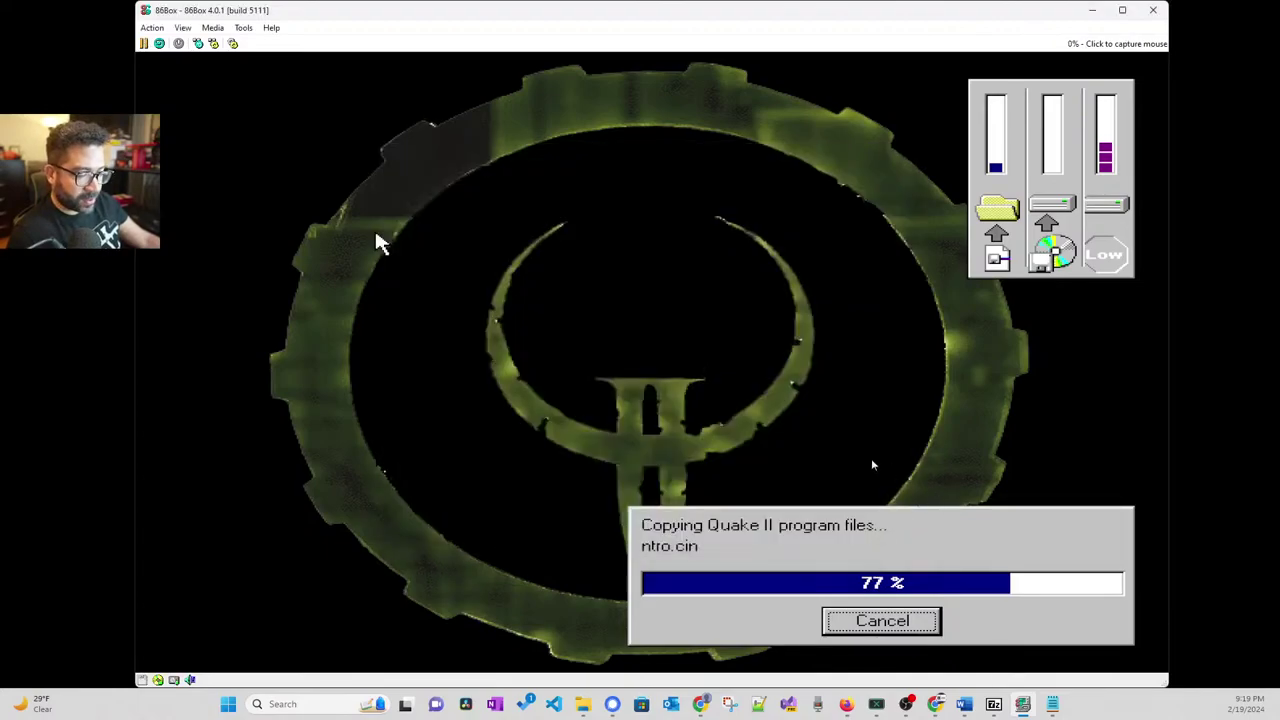
- Hold the mouse in the guest until copying finishes, then release it with F8+F12
click(362, 214)
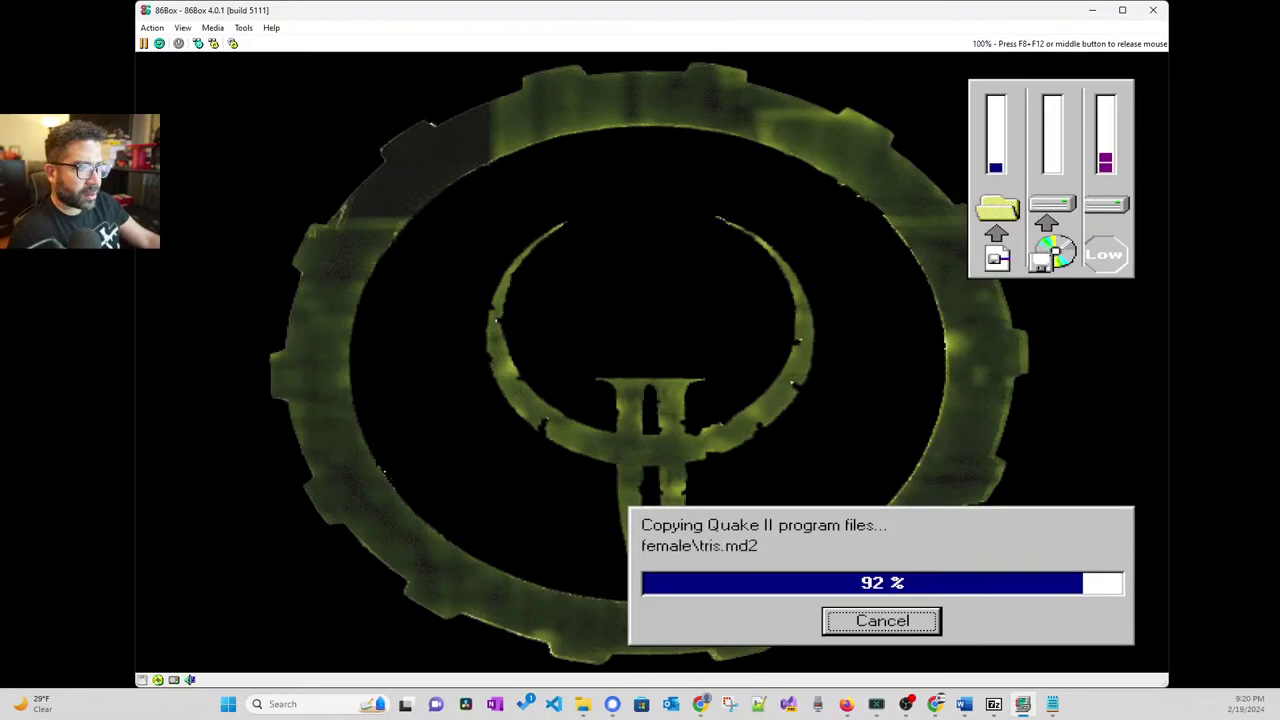
key(F8+F12)
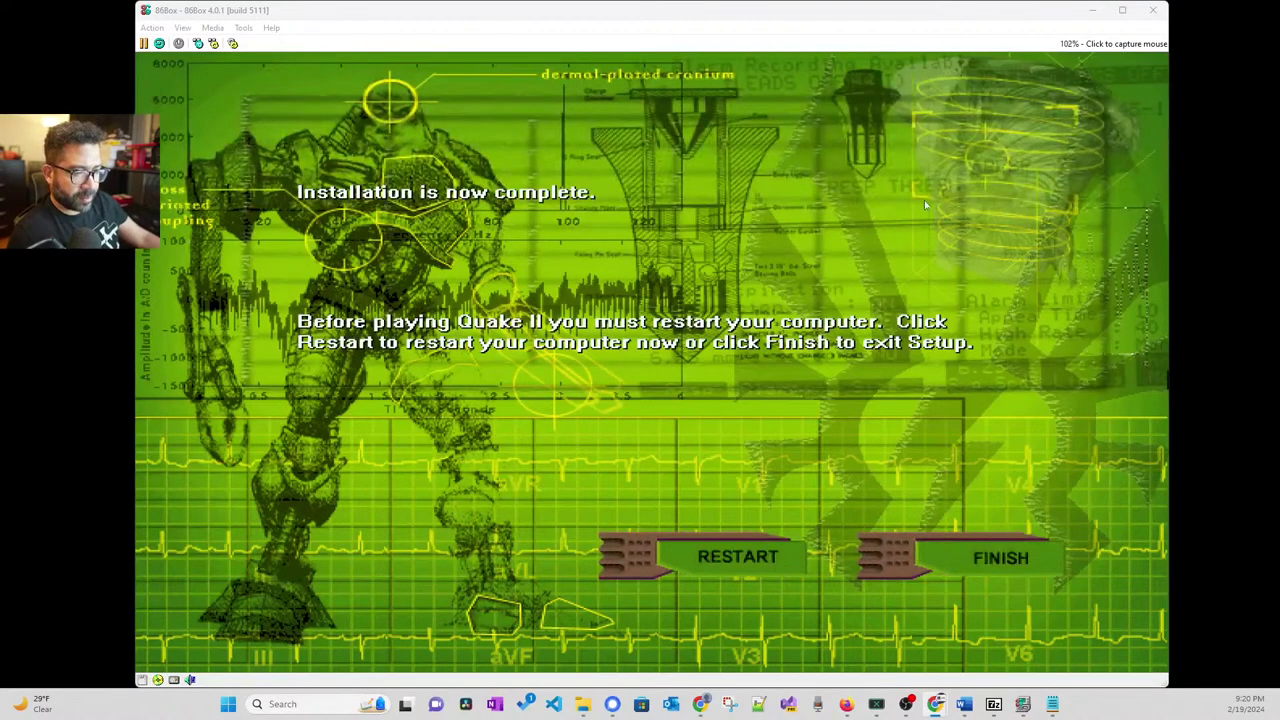
- Finish Quake II setup without restarting and close the Quake2 (D:) window
click(714, 382)
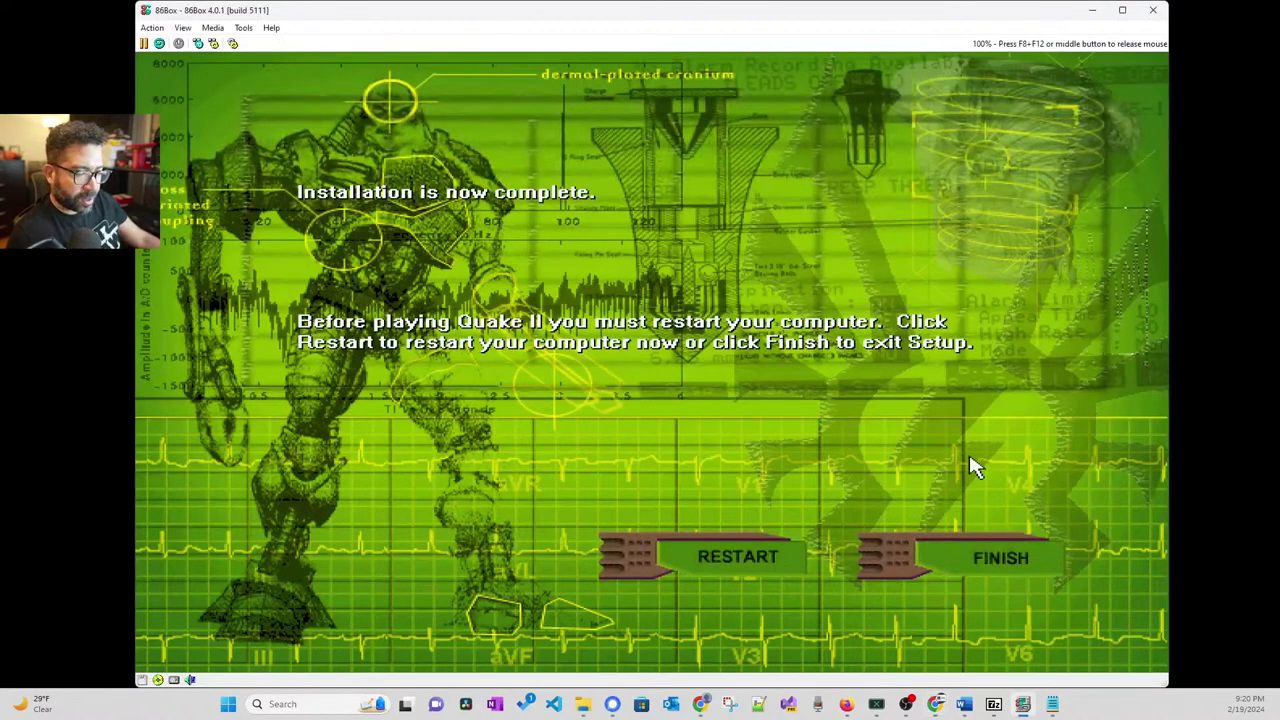
click(975, 560)
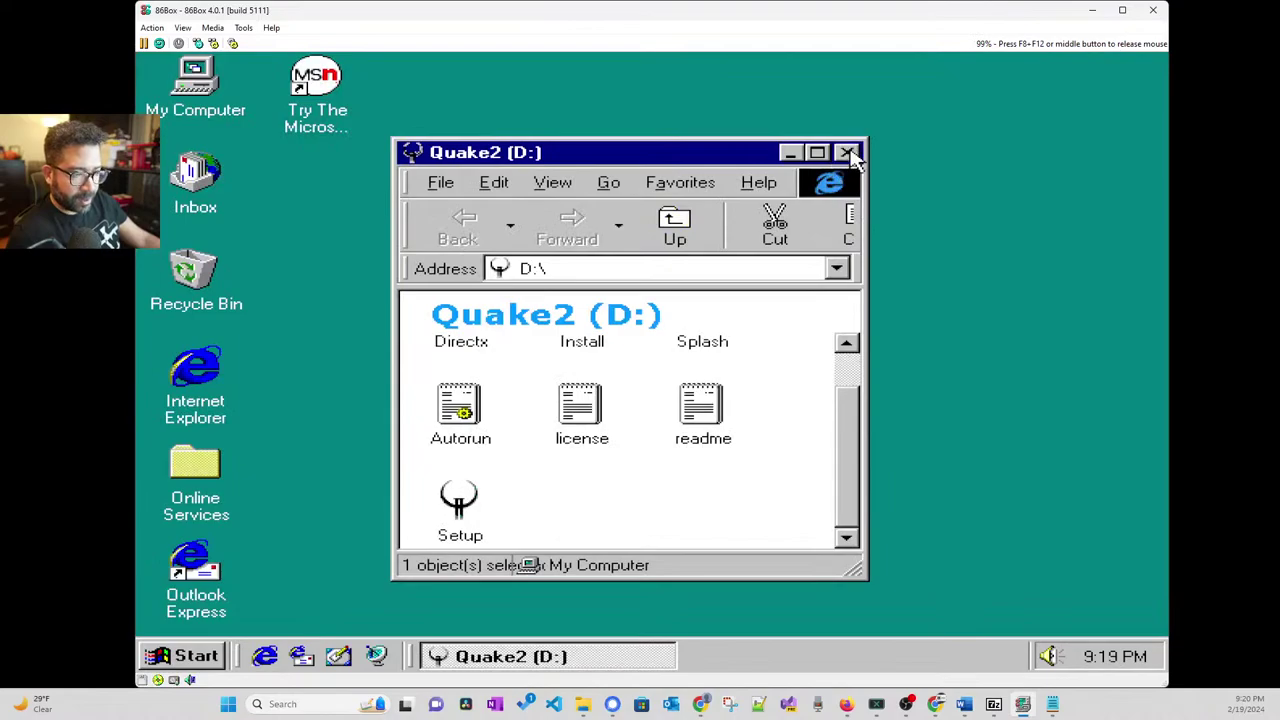
click(847, 152)
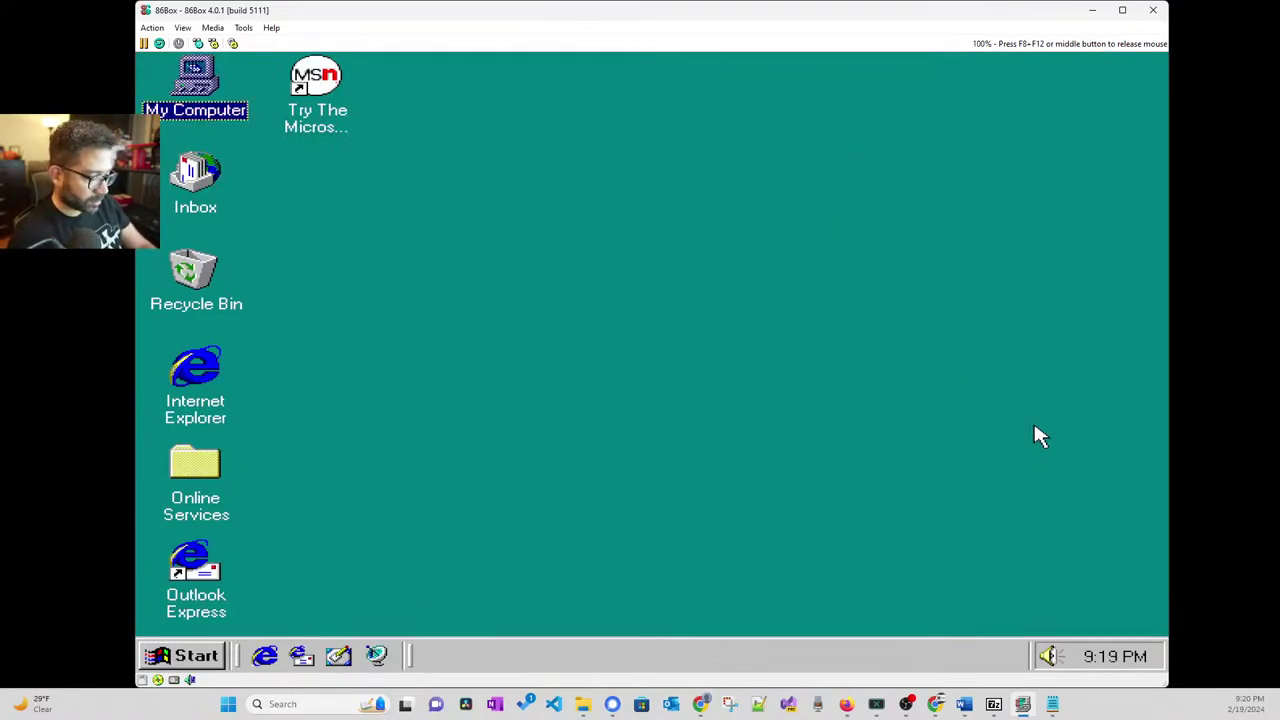
- Switch 86Box to fullscreen with Ctrl+Alt+PgUp and acknowledge the notice
key(ctrl+alt+Page_Up)
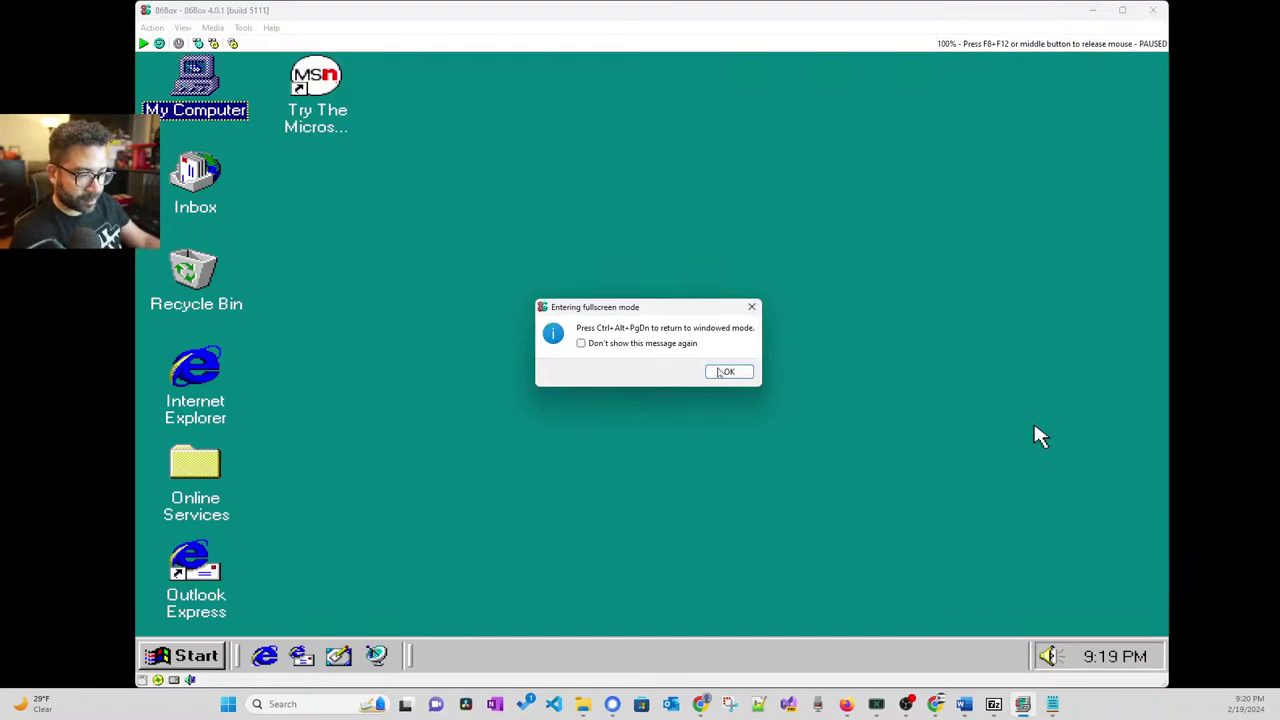
click(720, 372)
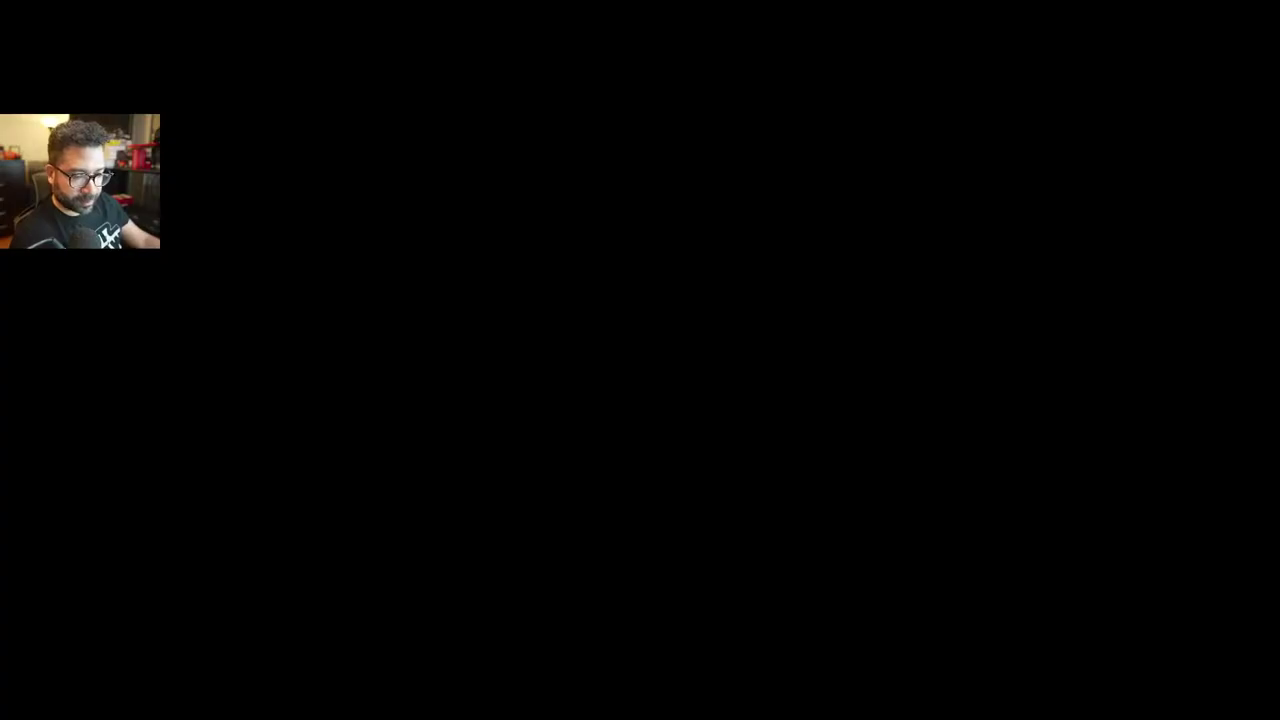
key(Escape)
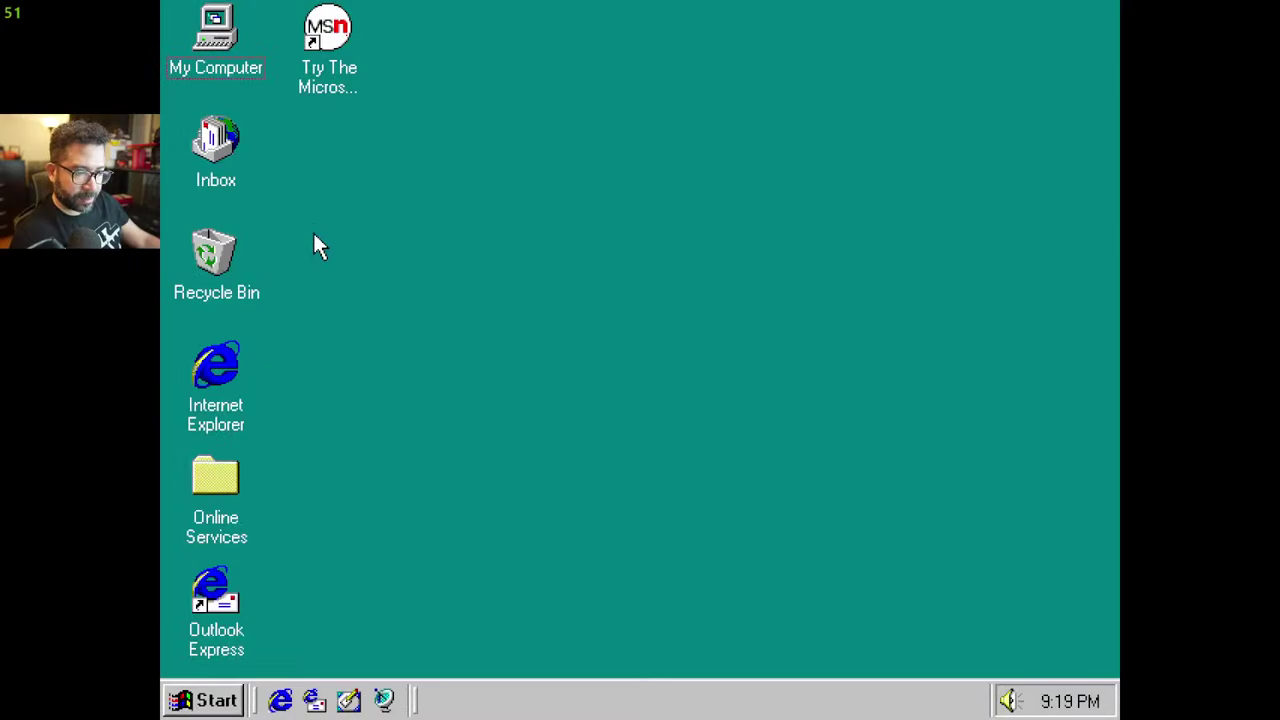
- Open the Control Panel through Start > Settings
click(200, 700)
mouse_move(277, 263)
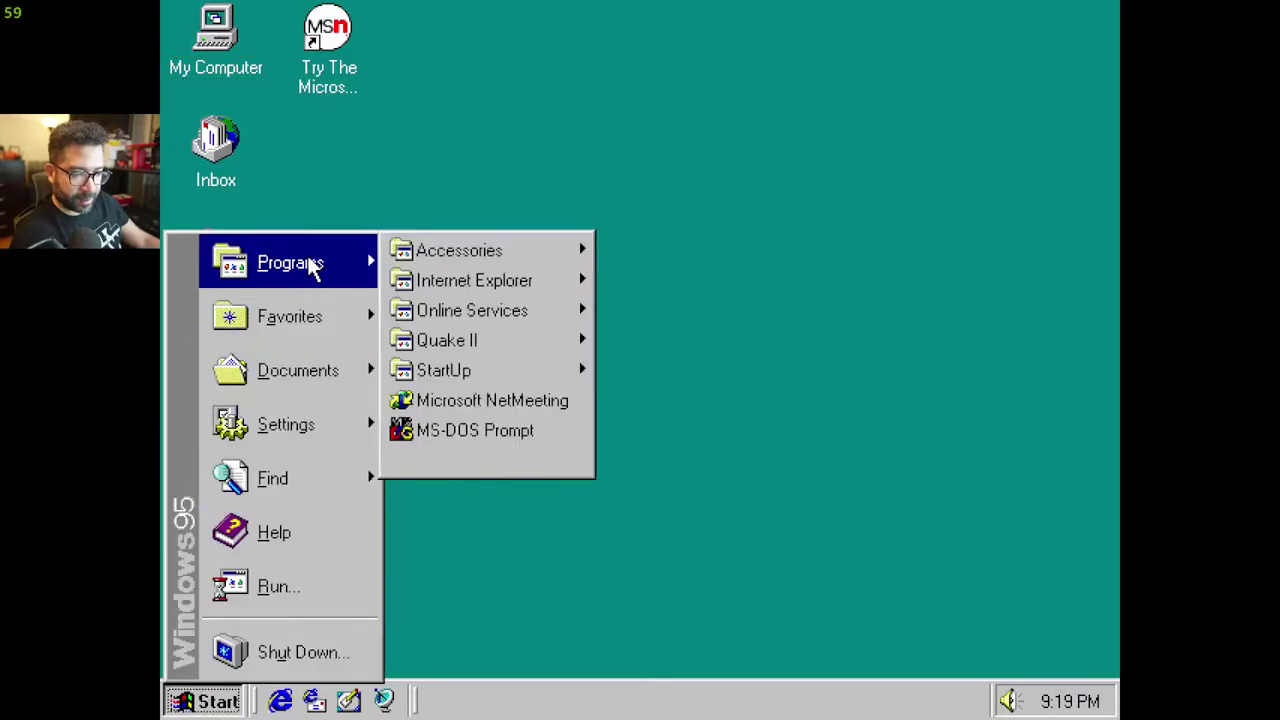
click(519, 170)
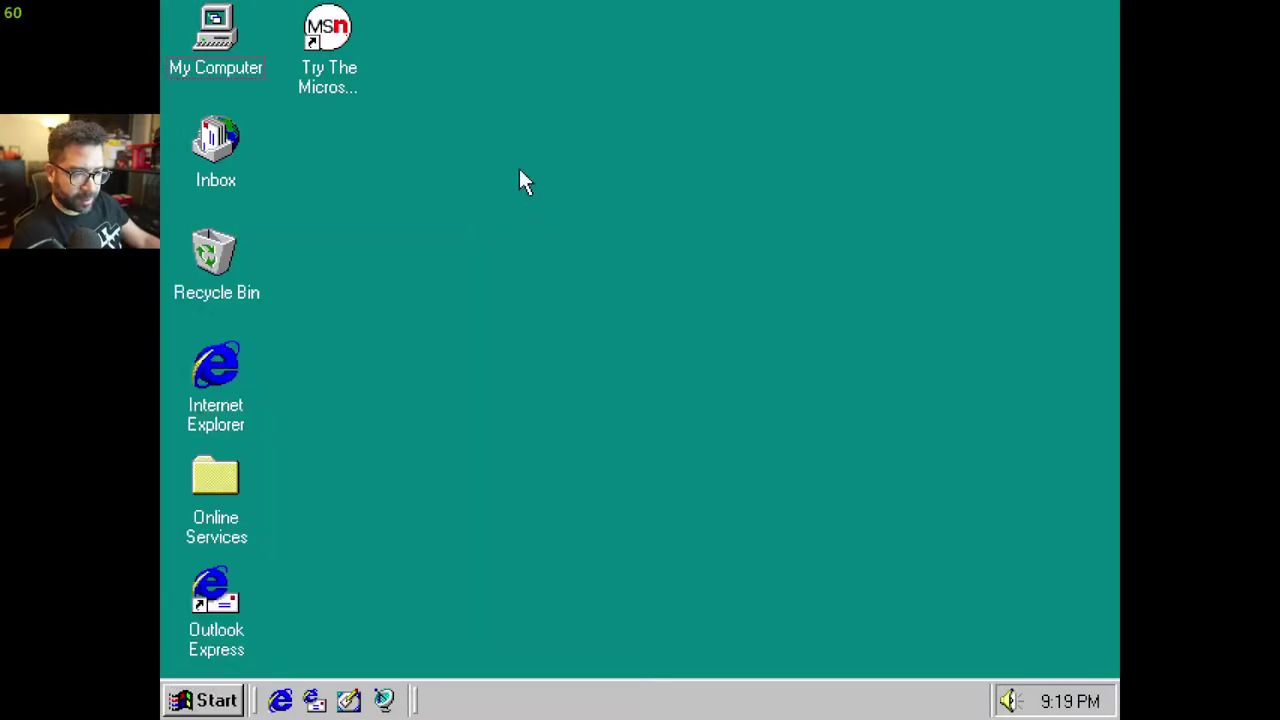
key(super)
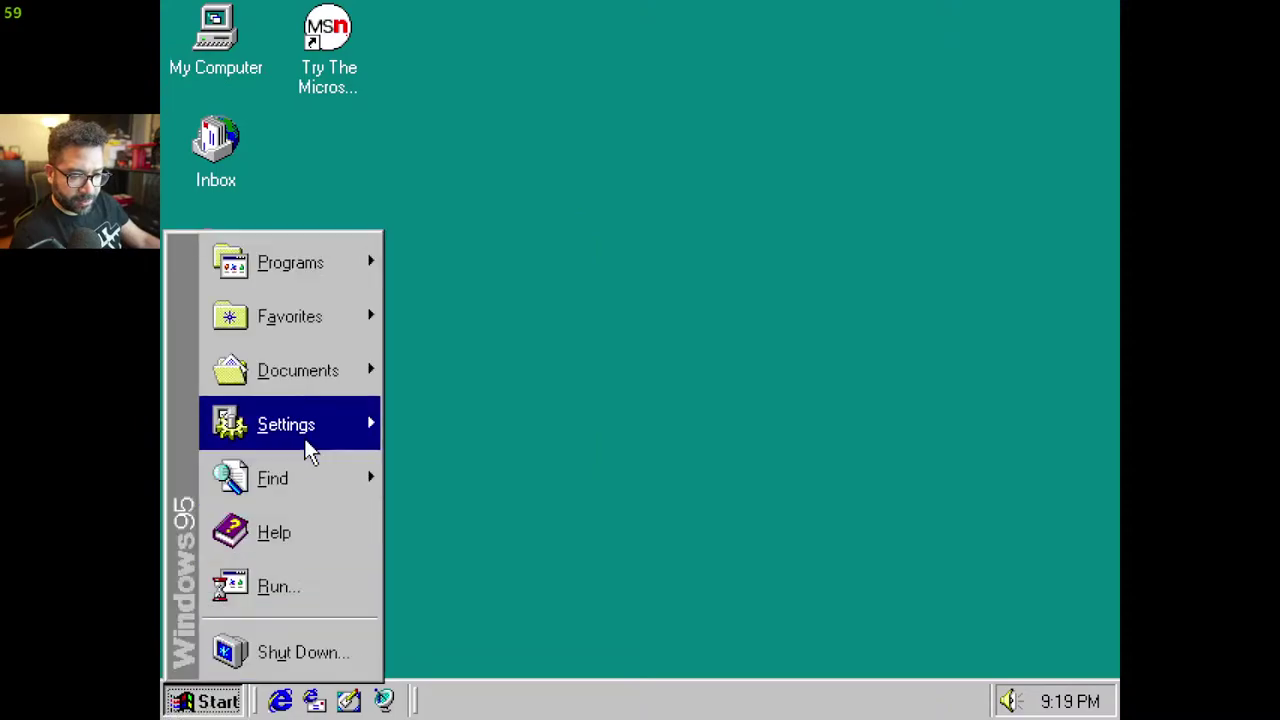
mouse_move(306, 447)
click(530, 424)
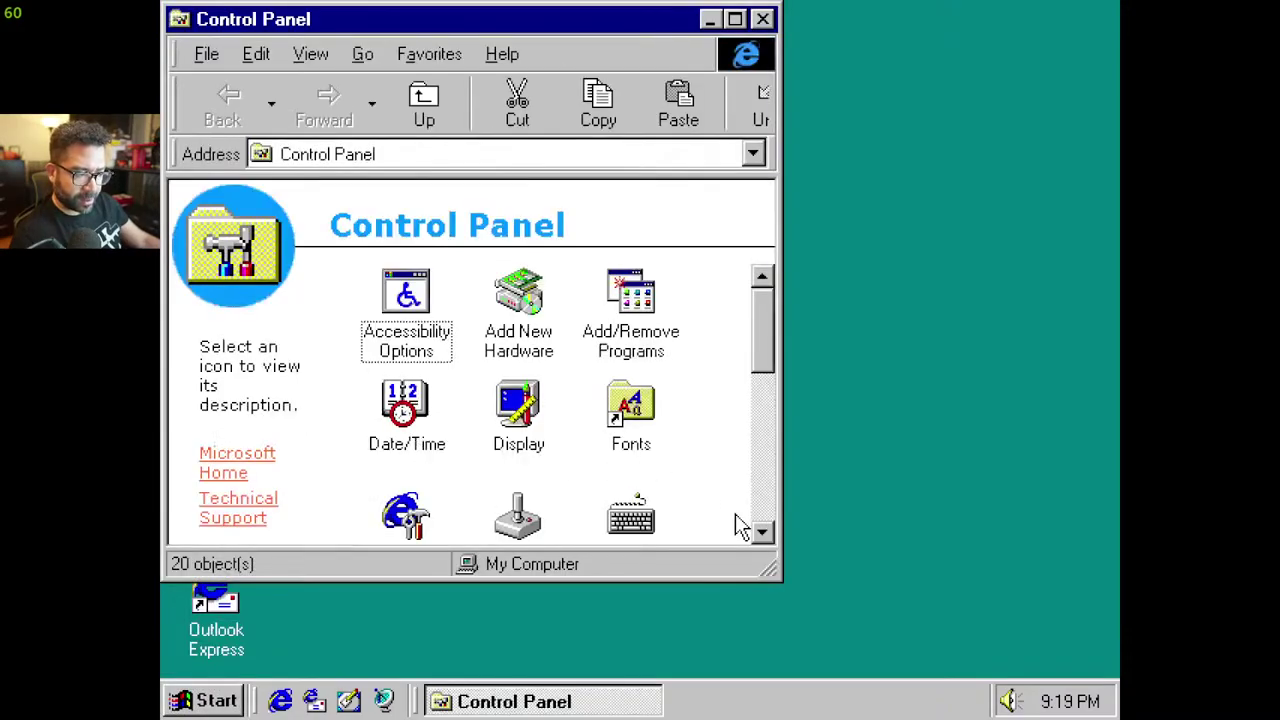
scroll(760, 534, down, 3)
click(760, 532)
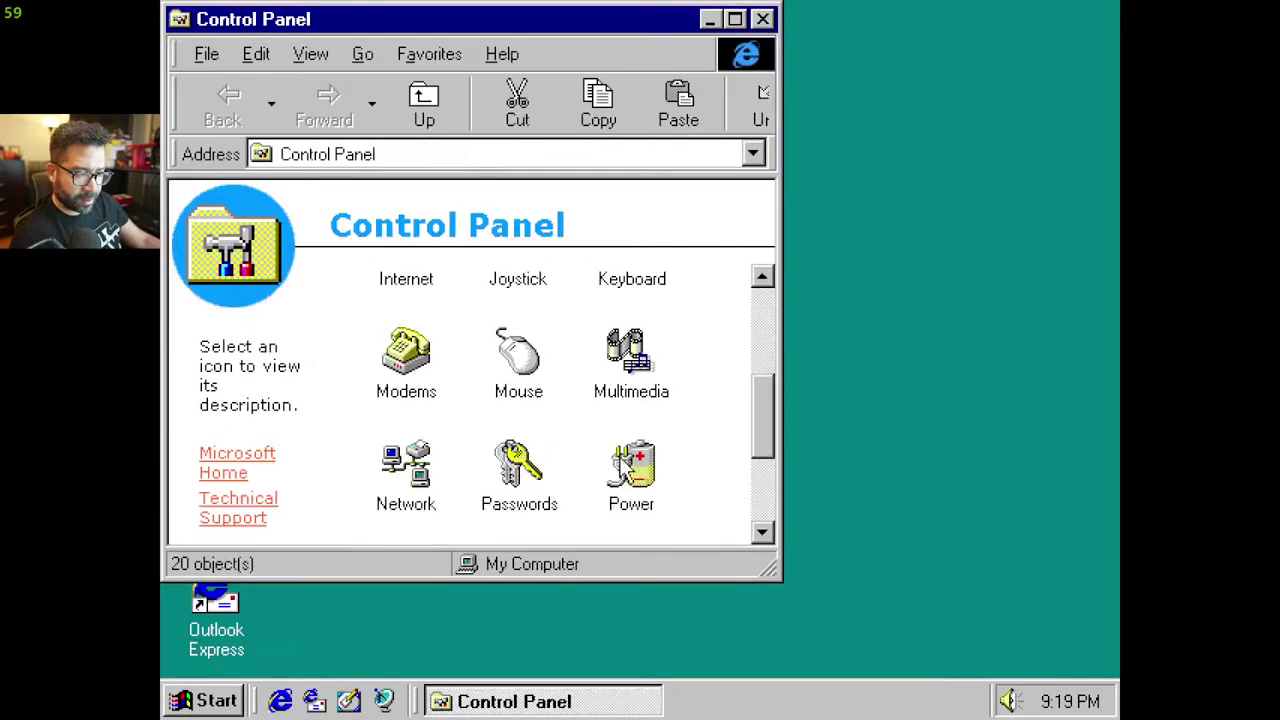
- Lower the Mouse pointer speed near Slow on the Motion tab, then close Control Panel
double_click(528, 362)
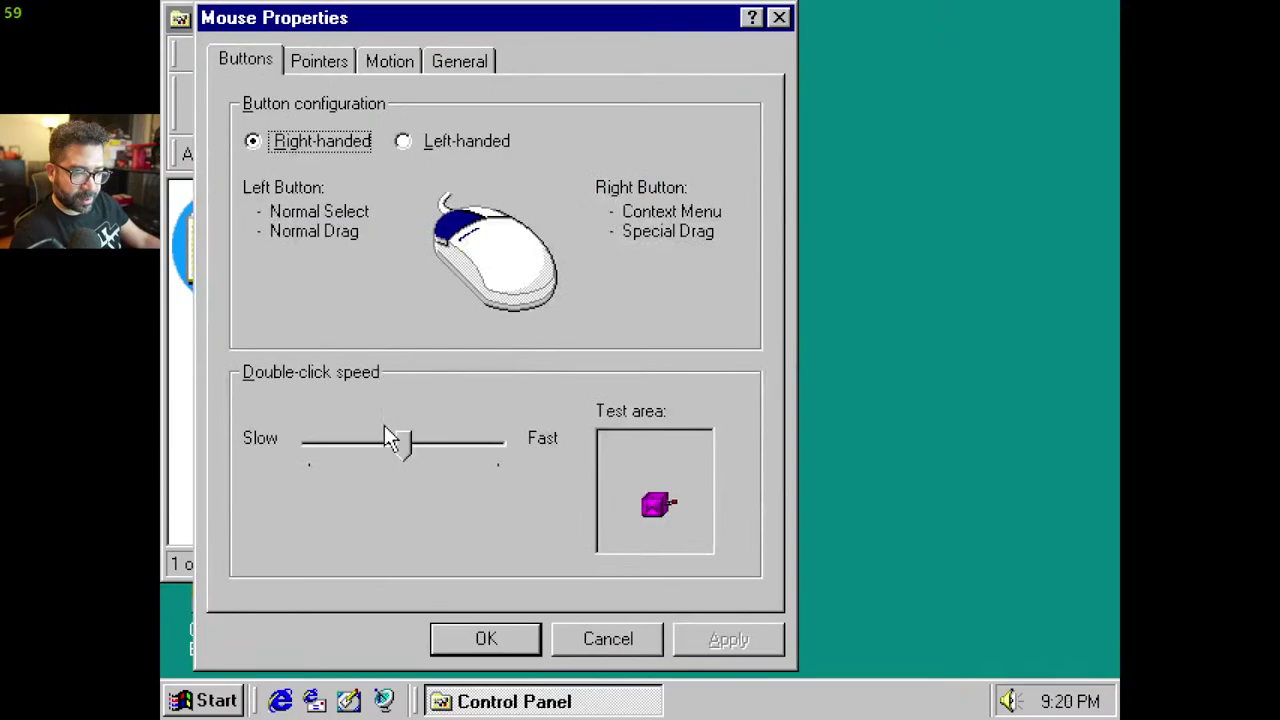
click(373, 57)
click(551, 166)
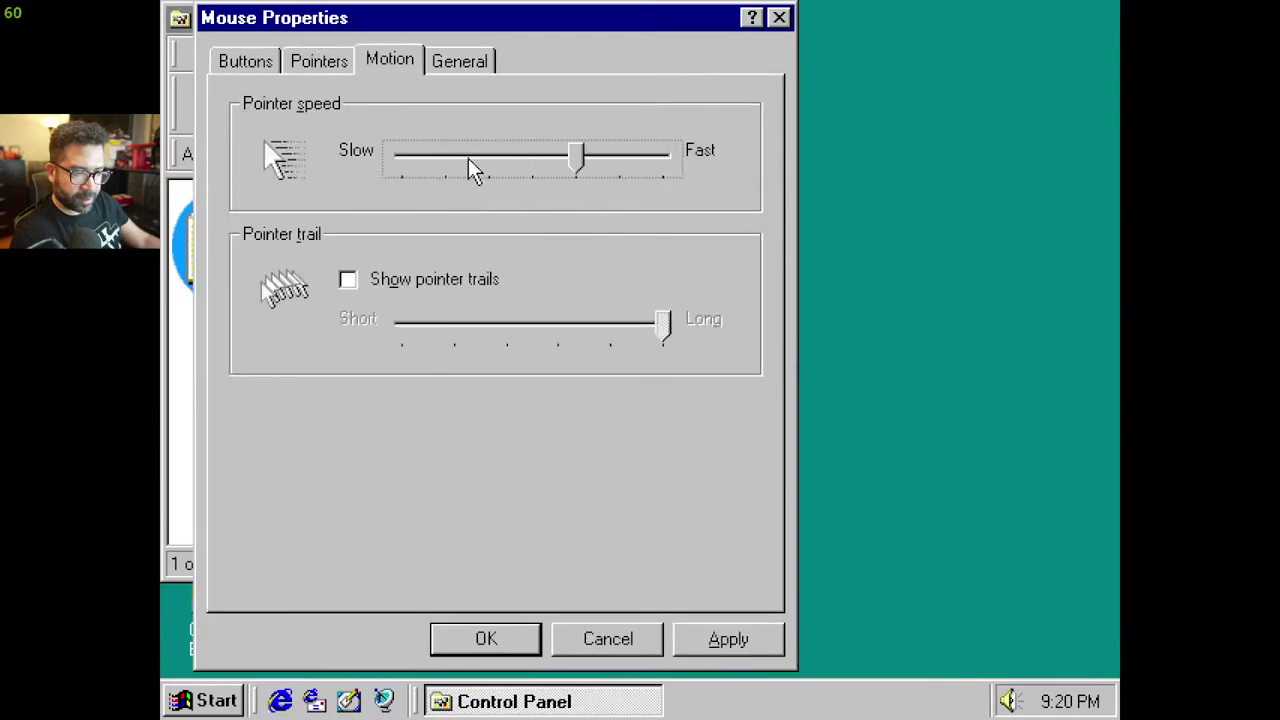
click(440, 166)
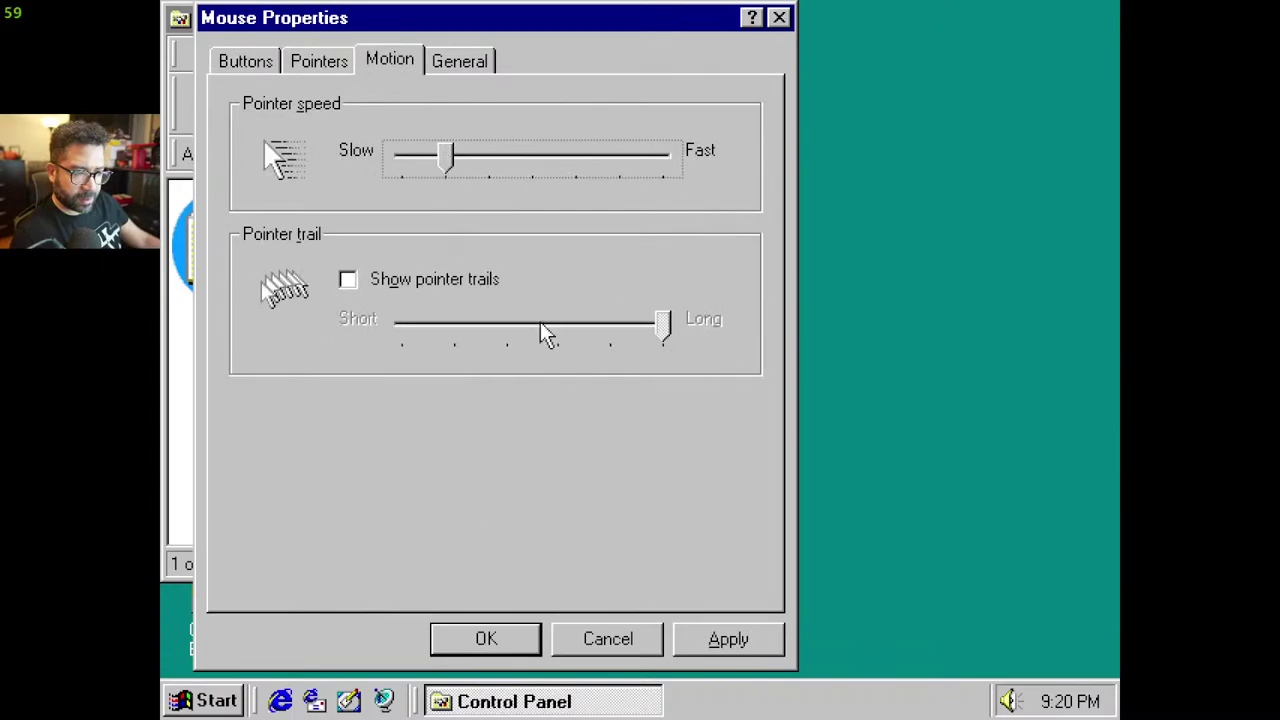
click(486, 639)
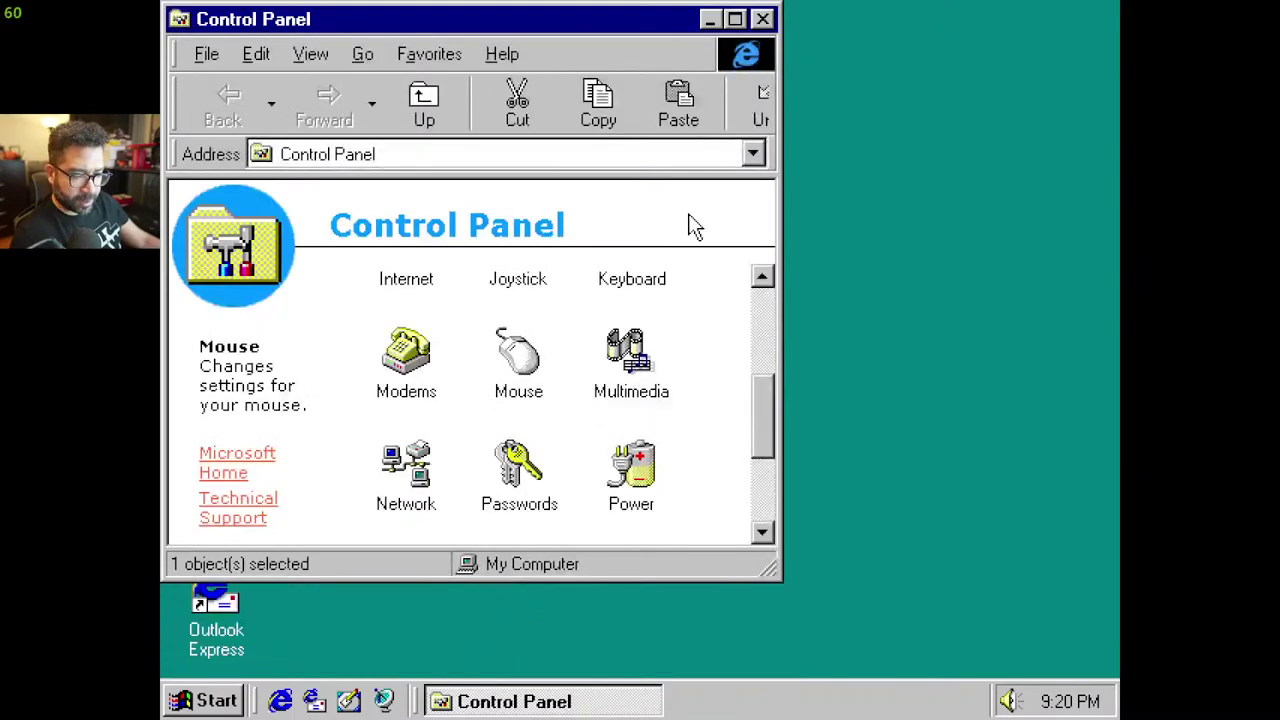
click(763, 20)
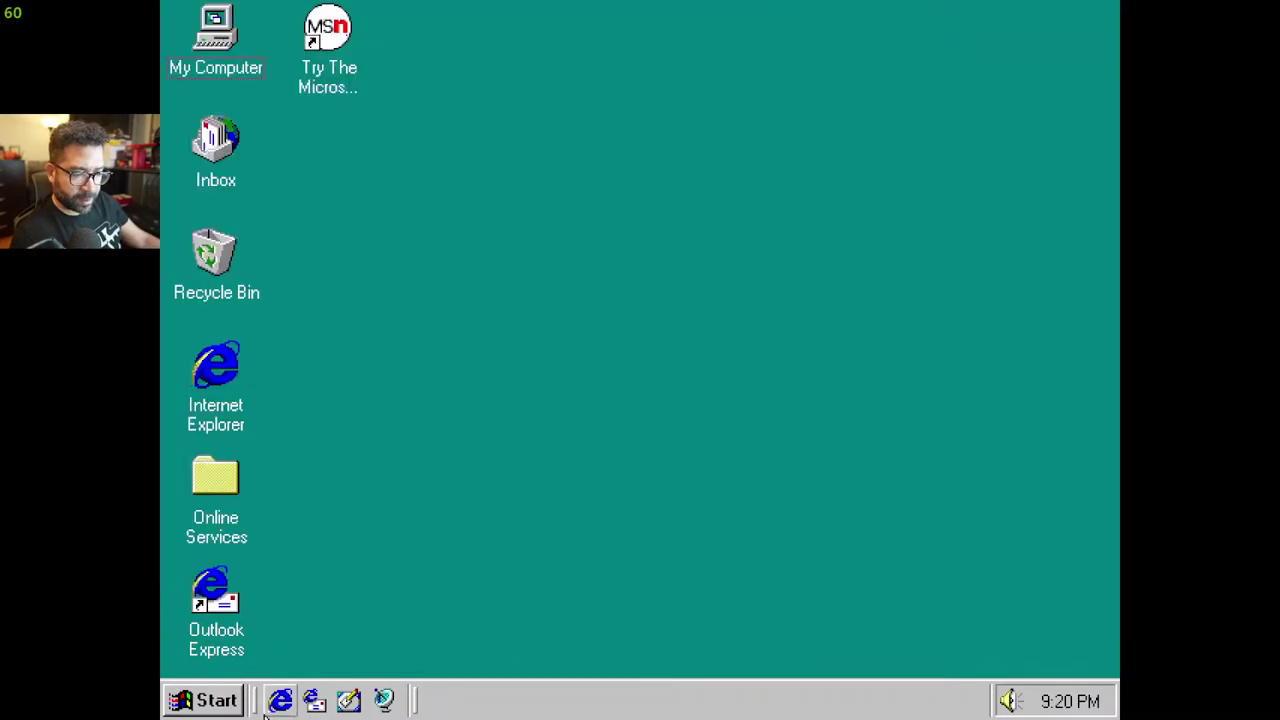
- Launch Quake II from Start > Programs > Quake II
click(210, 705)
mouse_move(263, 257)
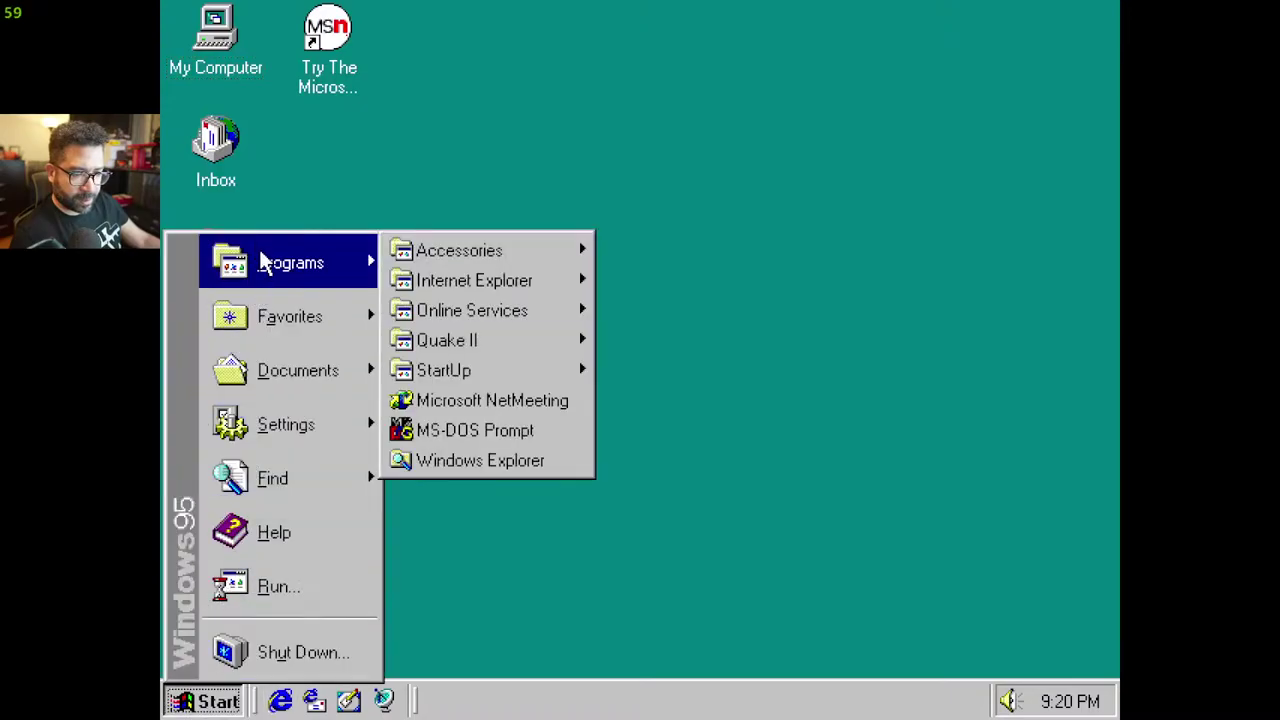
mouse_move(503, 340)
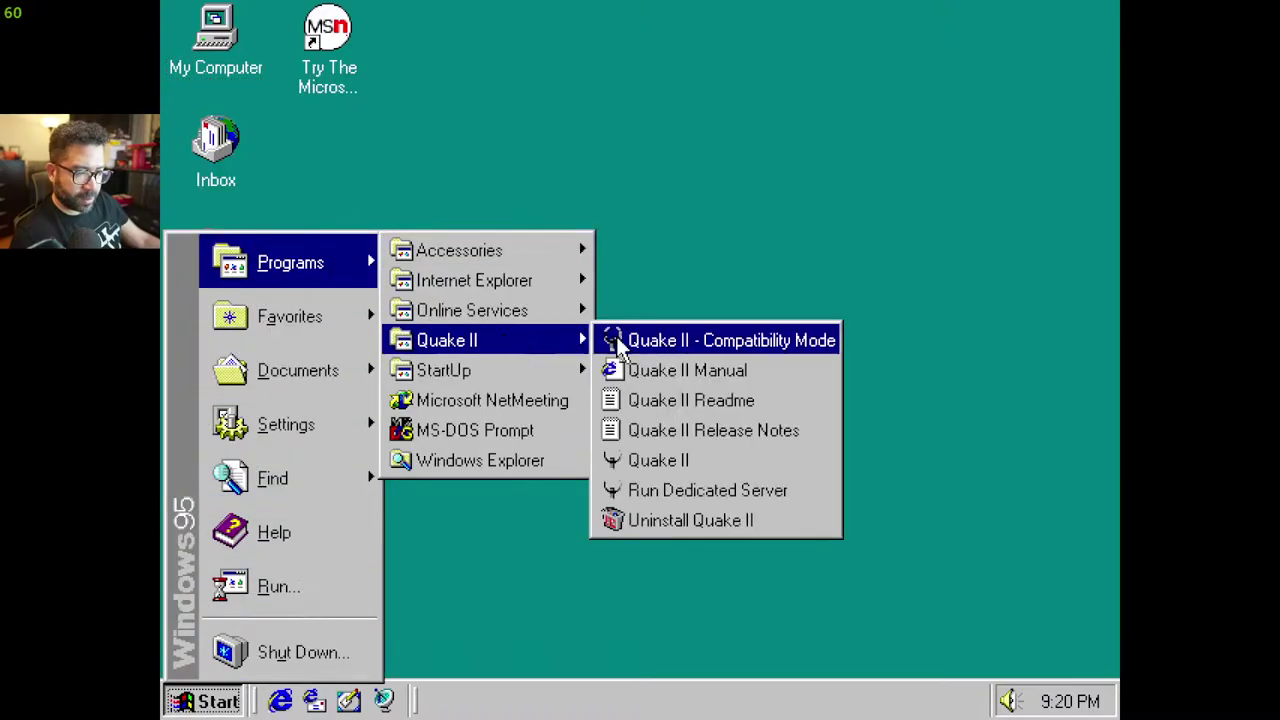
click(718, 460)
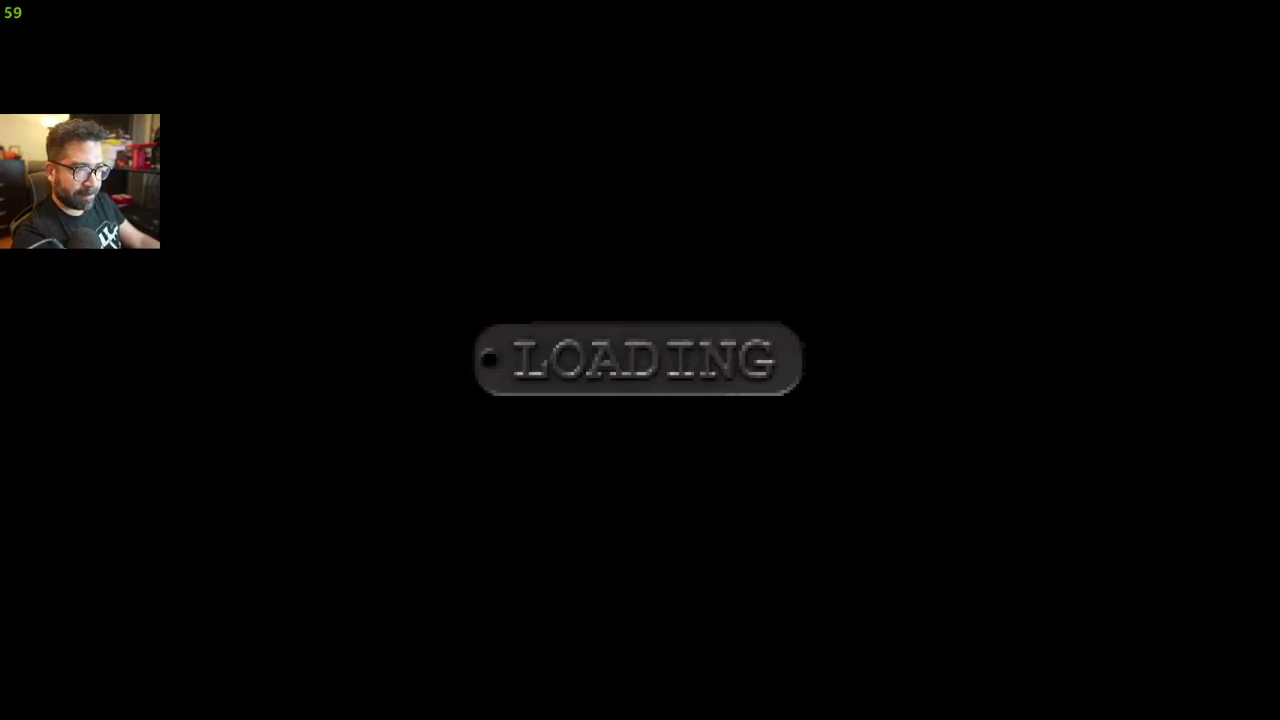
- Switch to the shotgun and fire twice at the enemy
key(2)
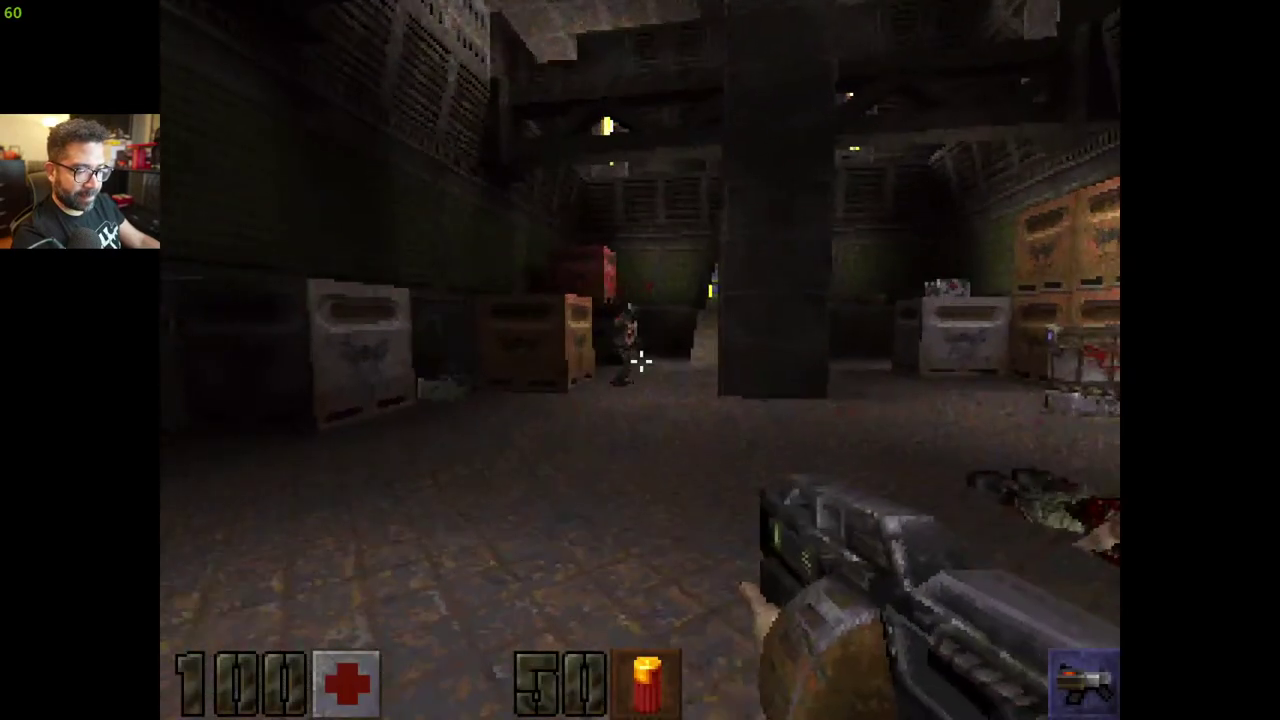
click(640, 360)
click(640, 360)
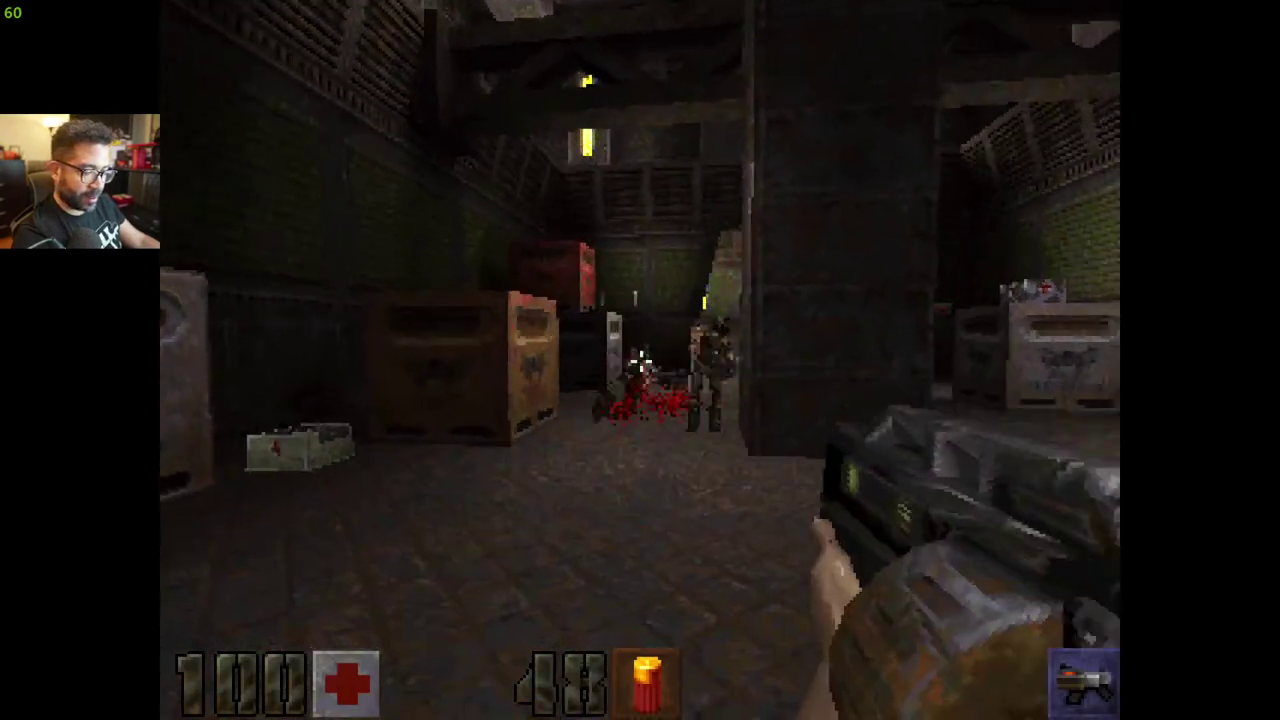
- Start a new single-player game on Easy and skip the intro cinematic
key(Escape)
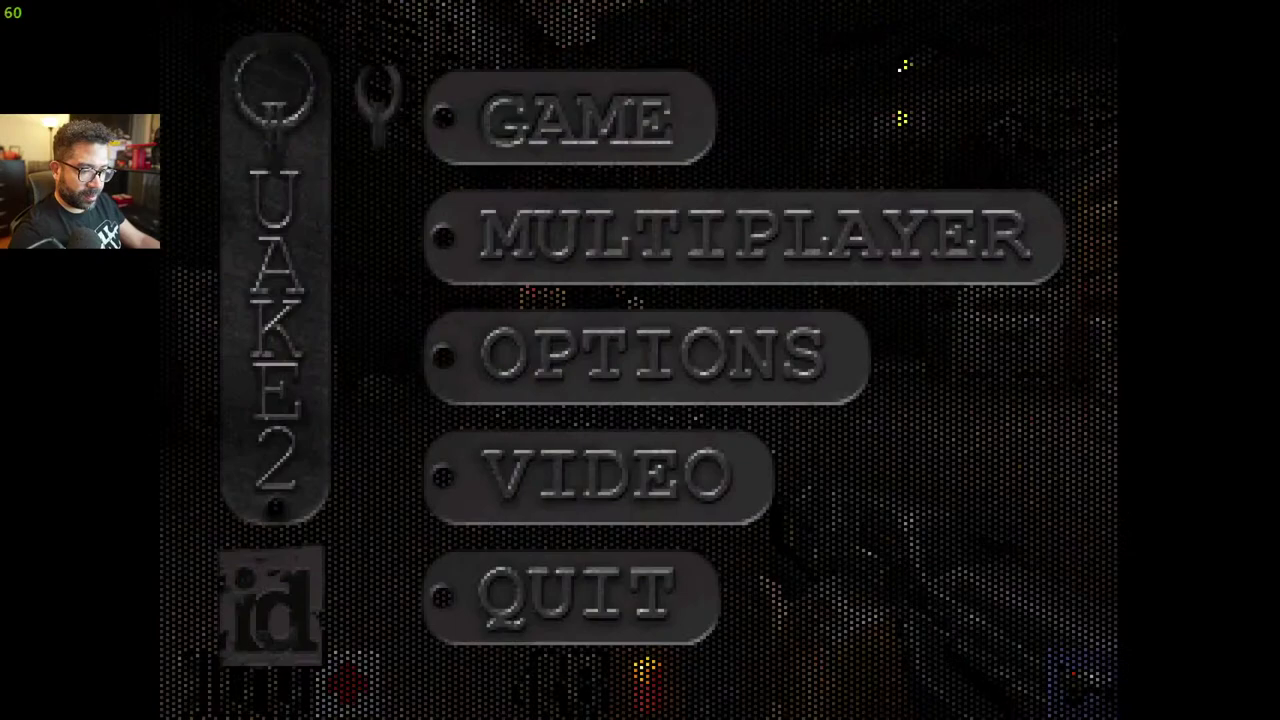
key(Return)
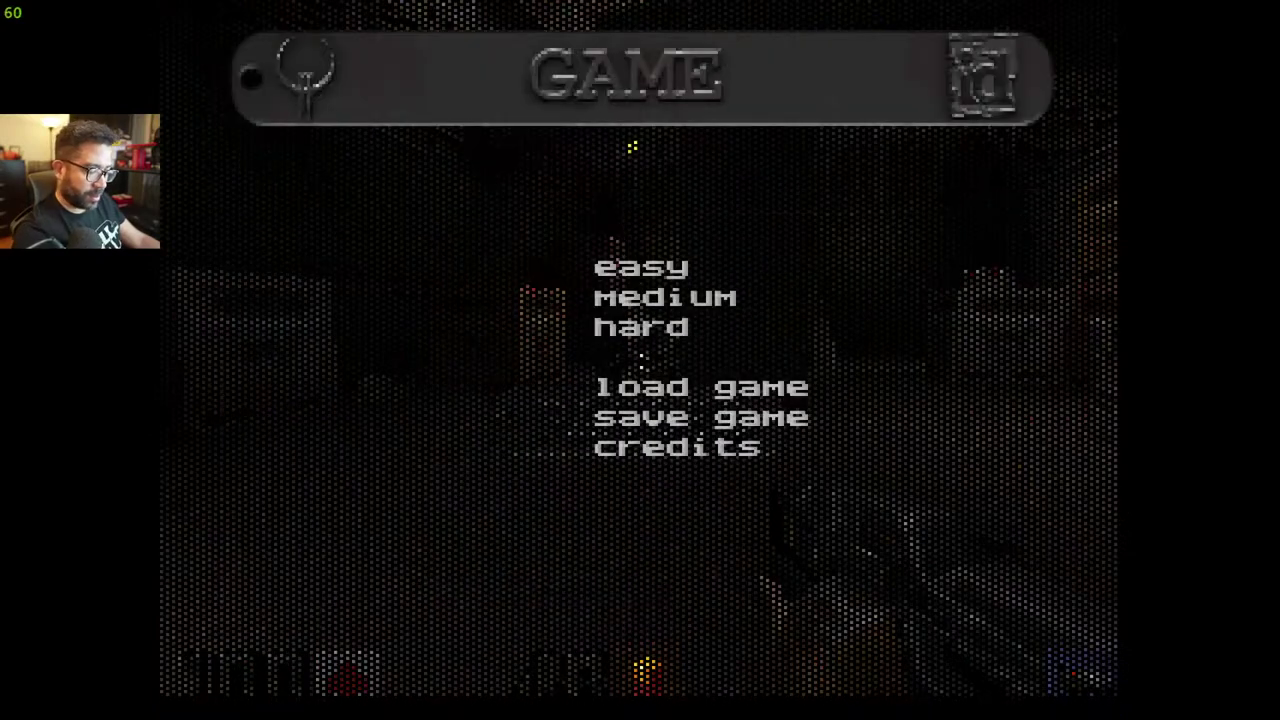
key(Return)
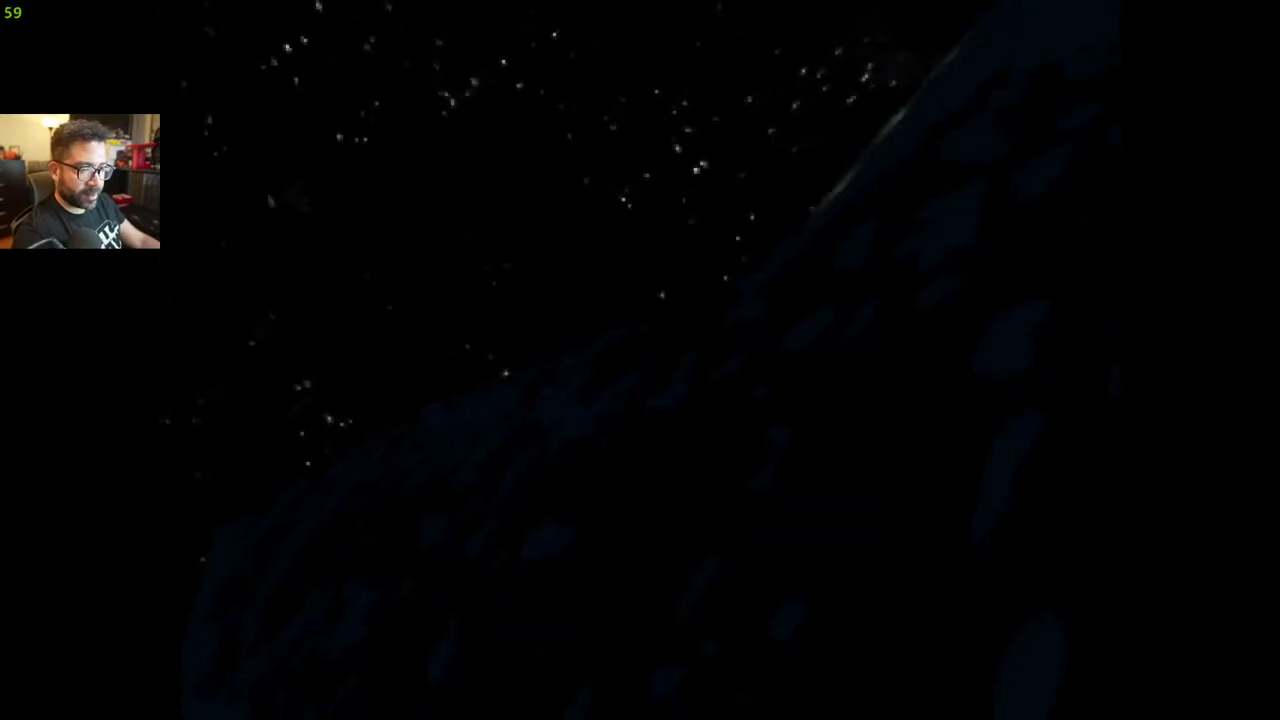
key(Escape)
key(Escape)
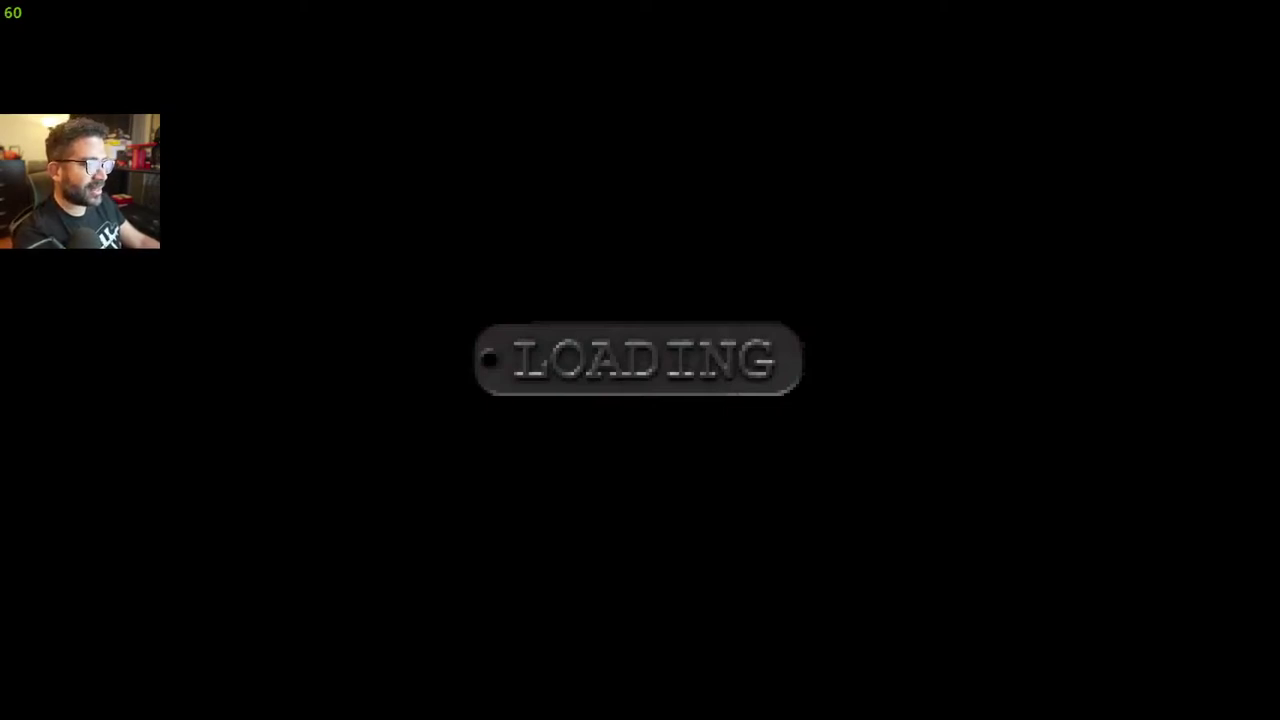
- Walk toward the lit doorway and along the corridor, then bring up the main menu
key(w)
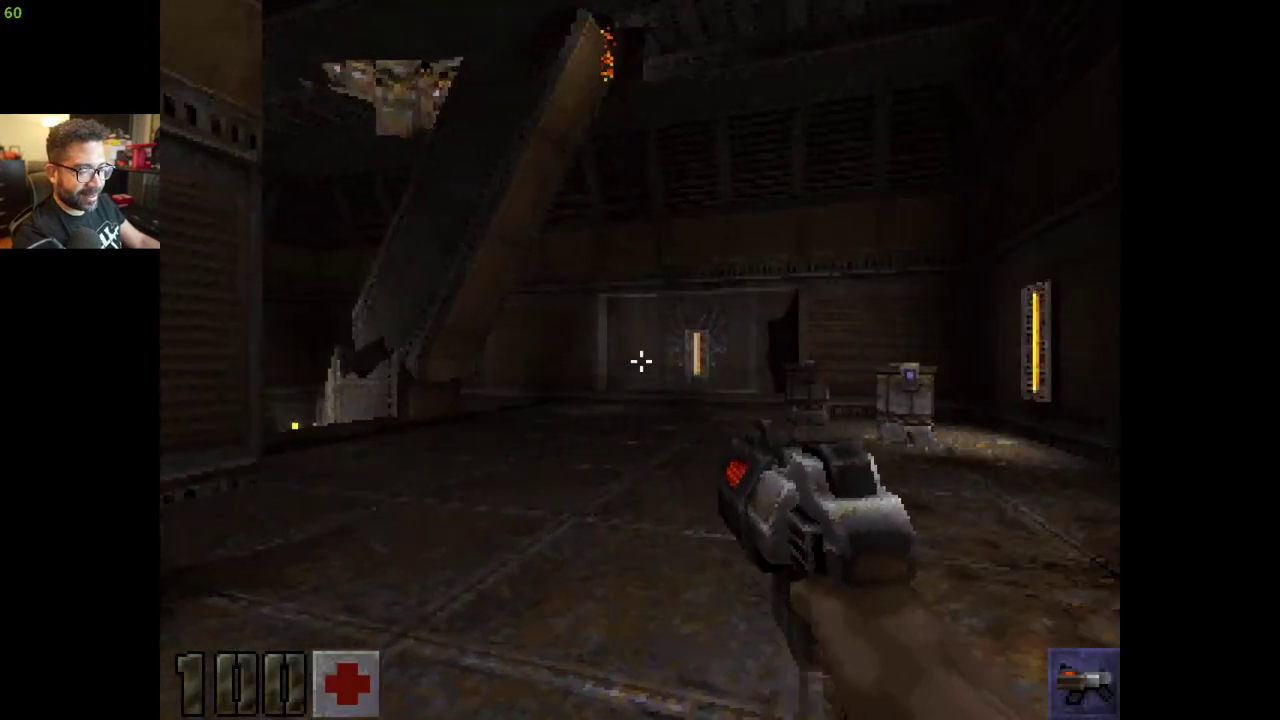
key(w)
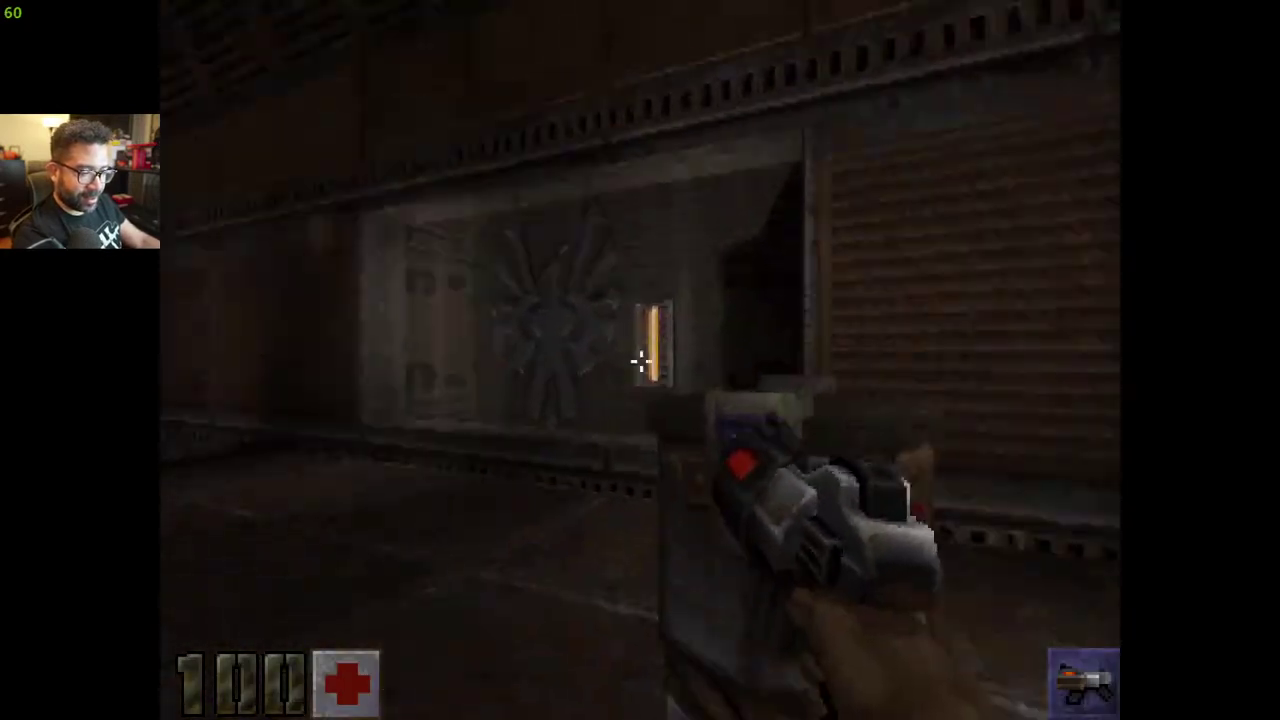
key(w)
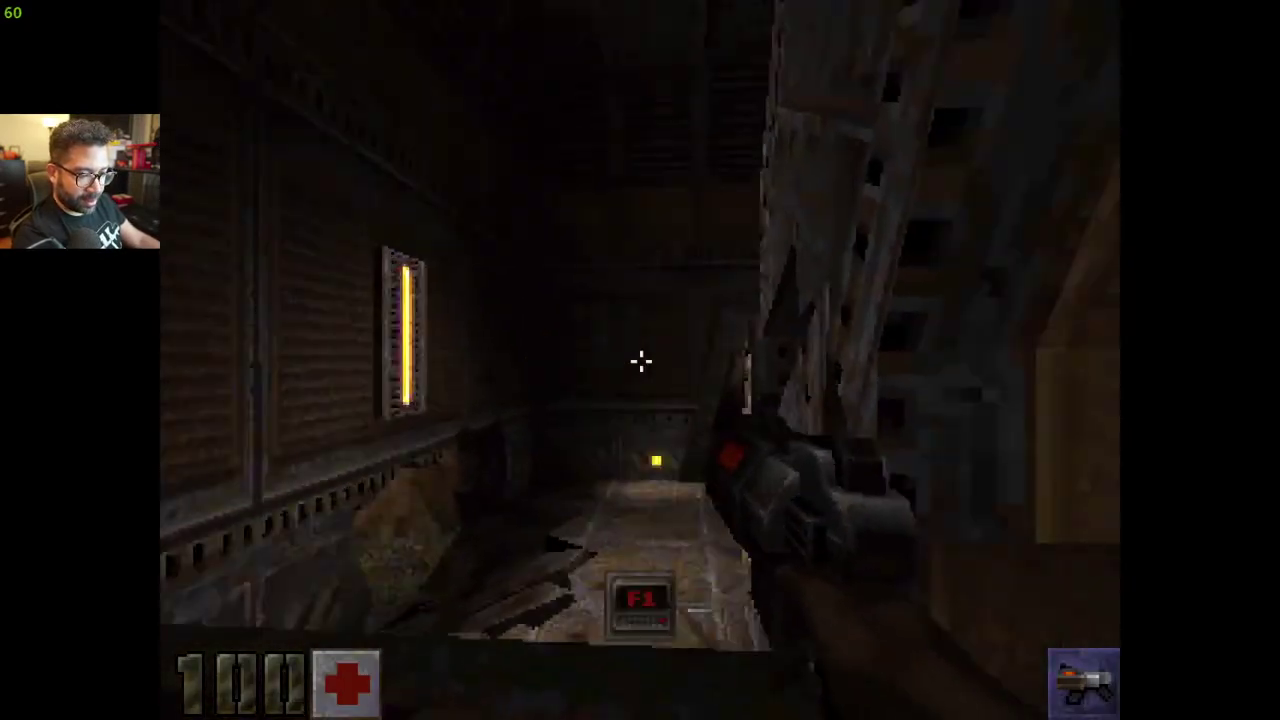
key(Escape)
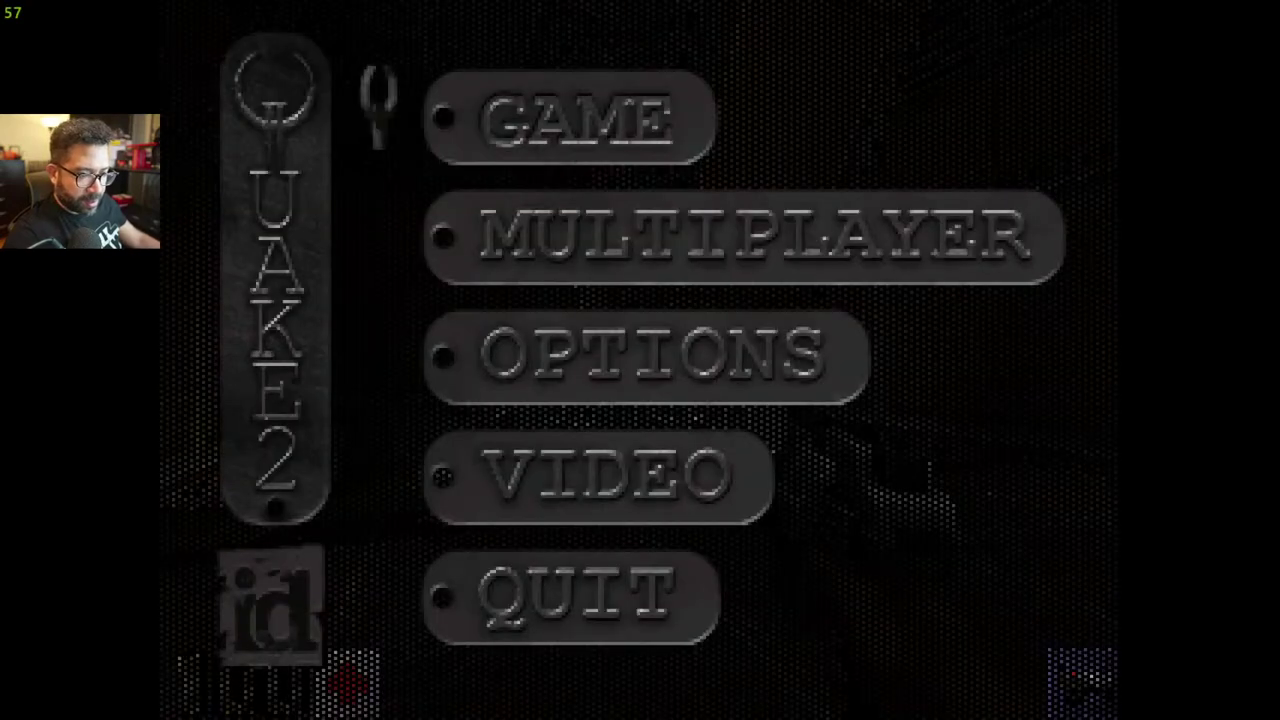
- Run +mouselook in the Quake II console and resume play
key(Escape)
key(grave)
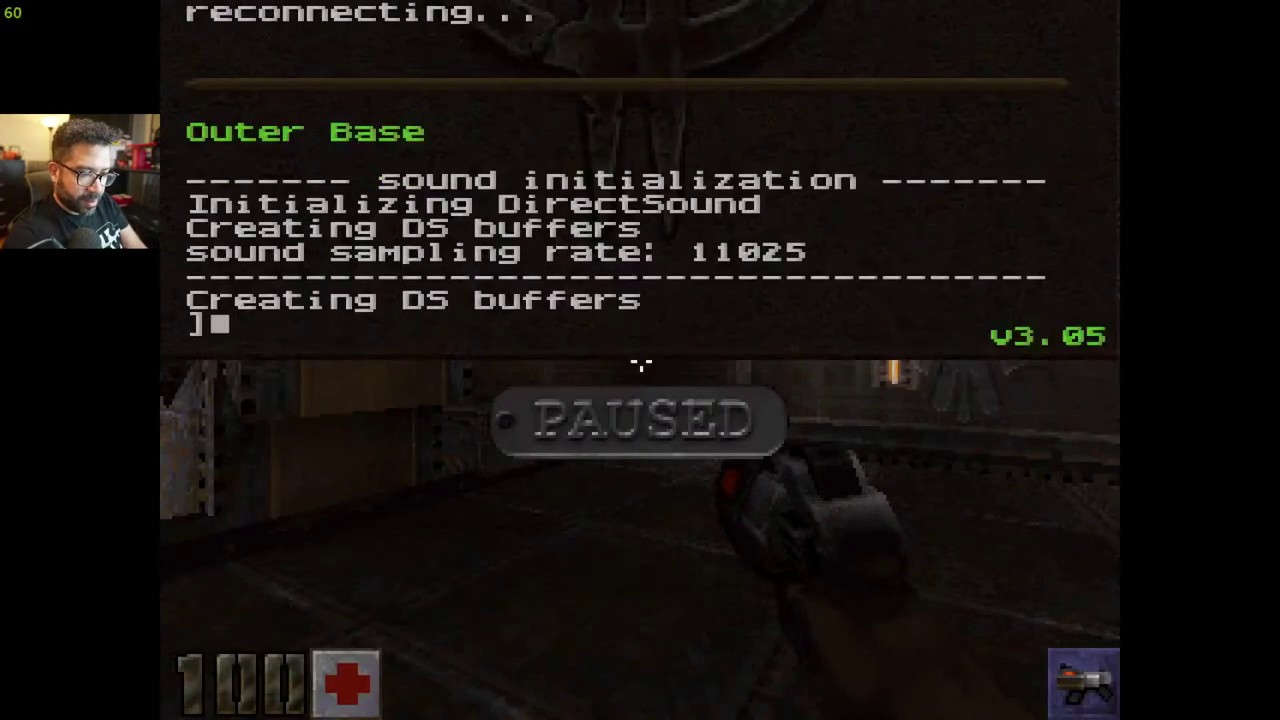
text(+mouselook)
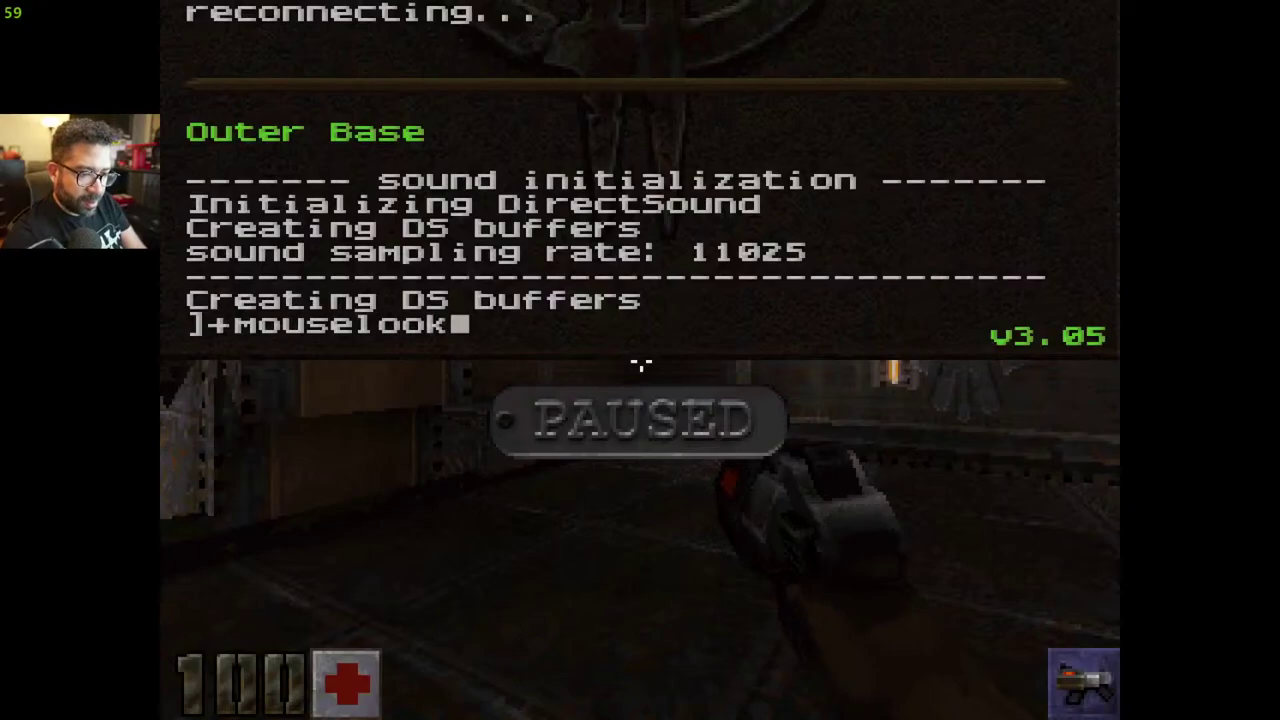
key(Return)
key(Escape)
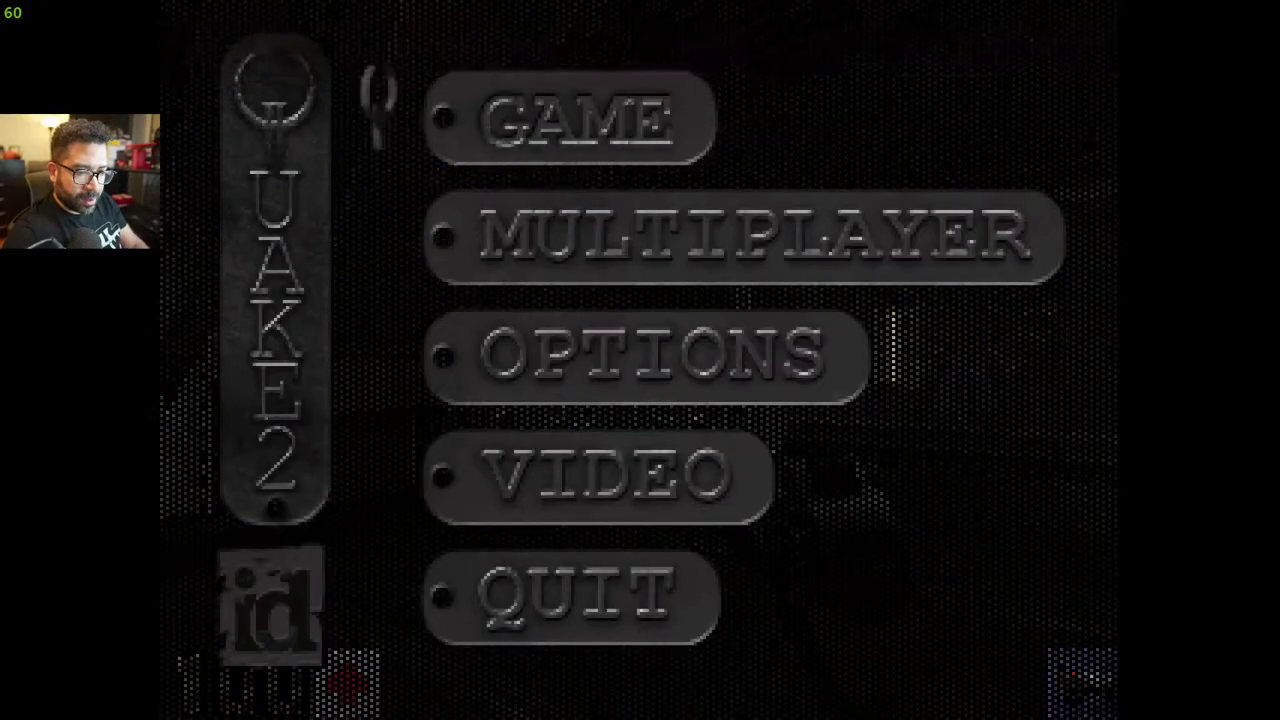
key(Escape)
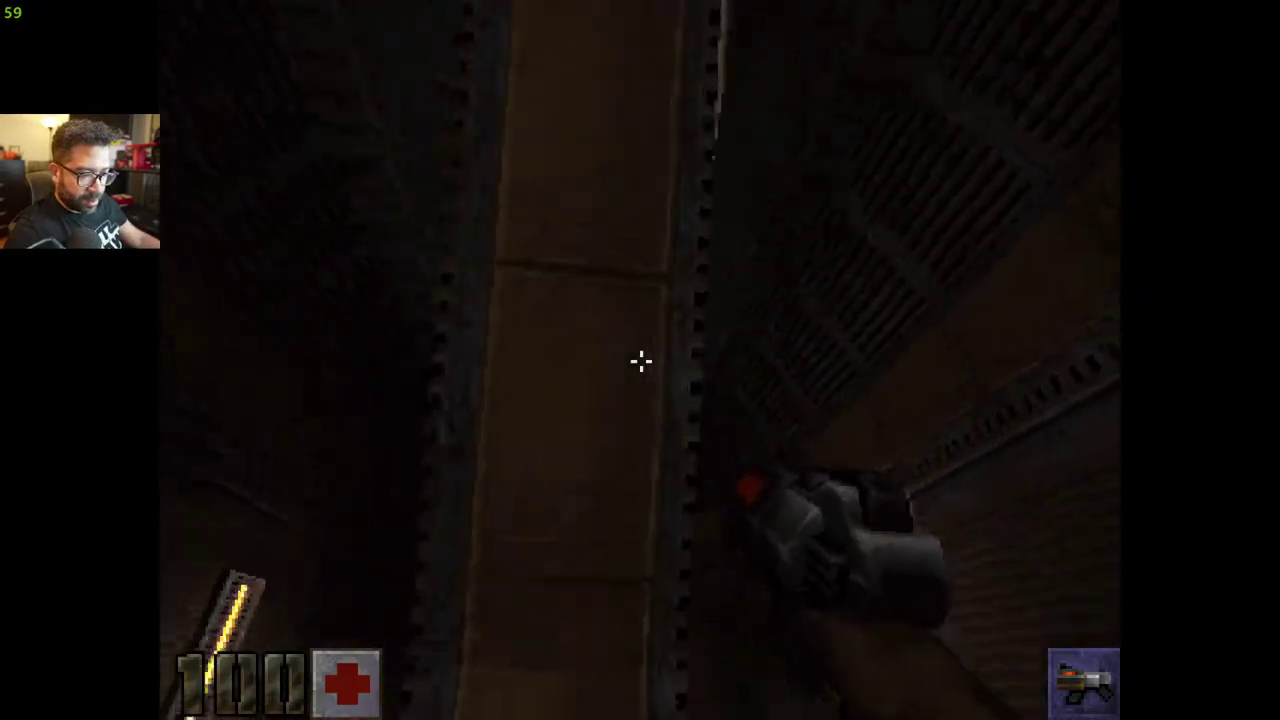
- Test-fire at the wall, then run +mlook from the console to enable mouse look
click(641, 361)
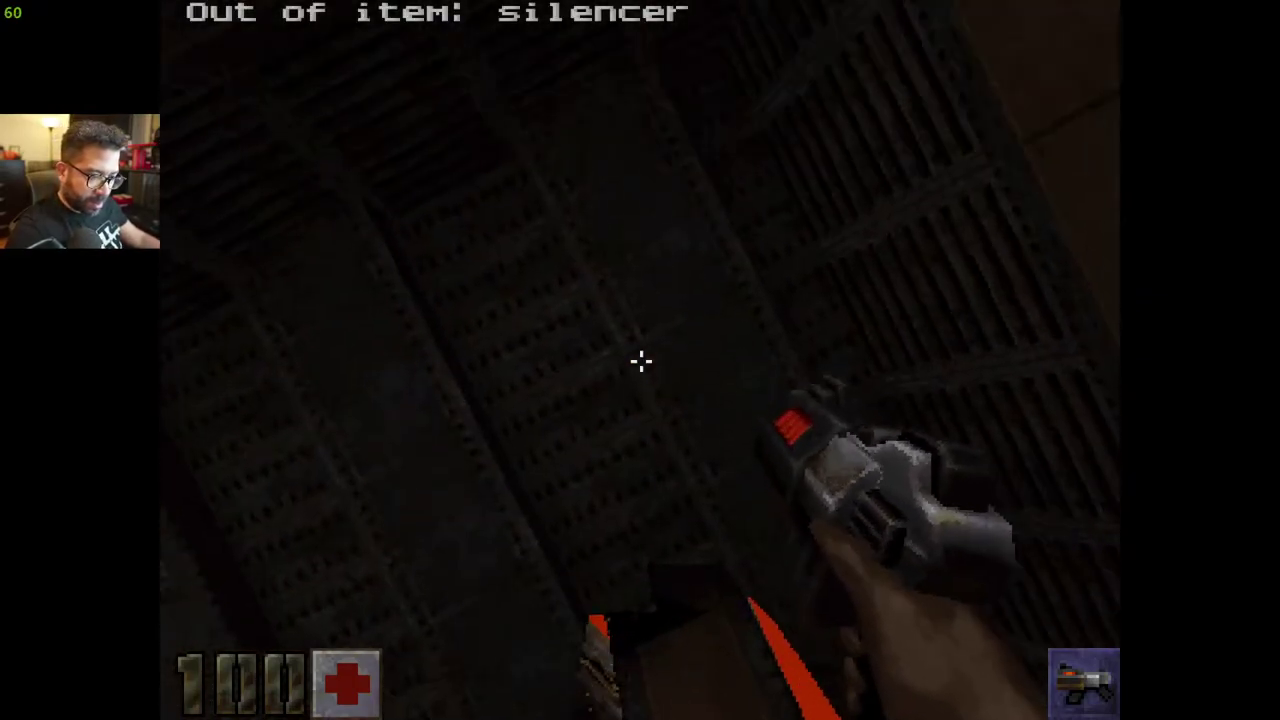
key(q)
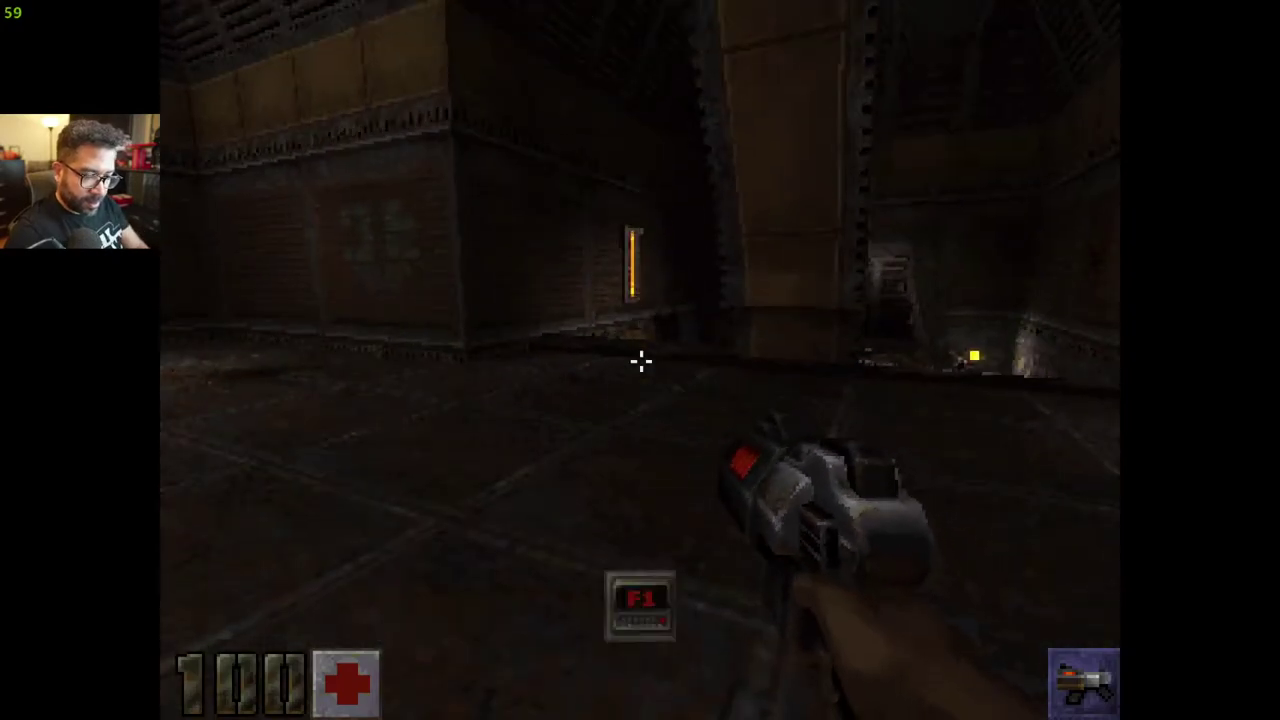
key(grave)
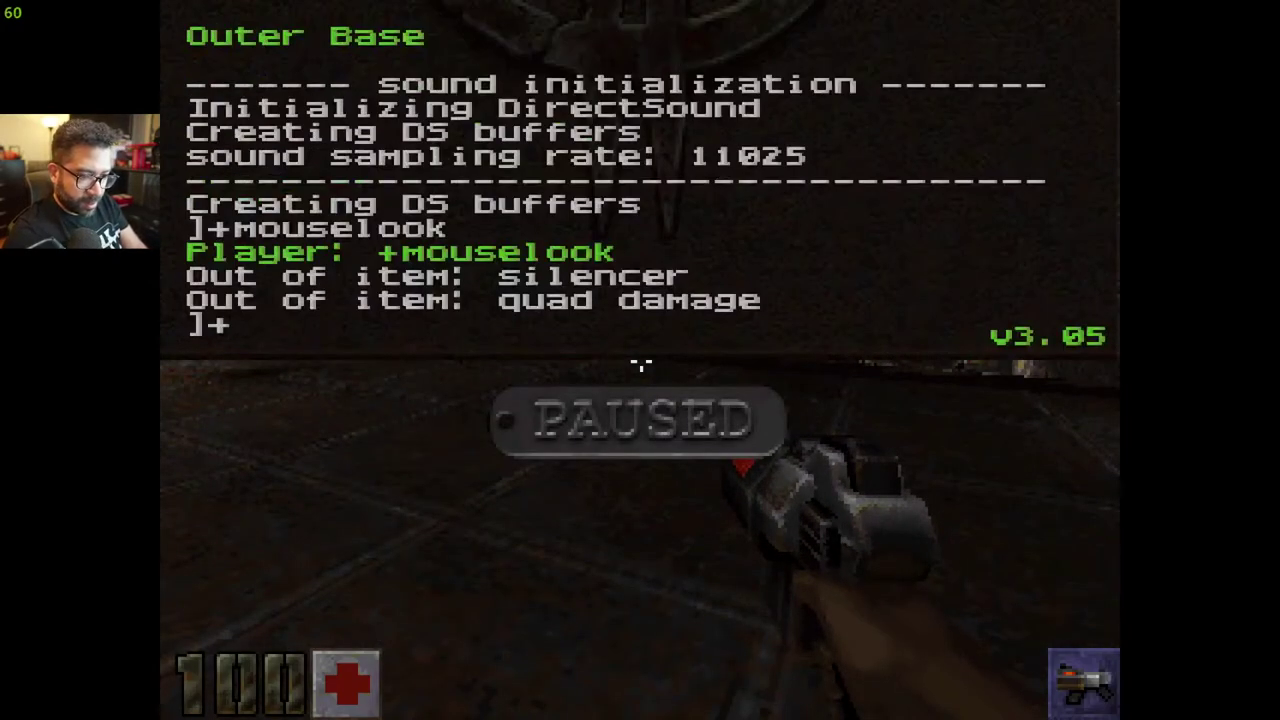
key(Return)
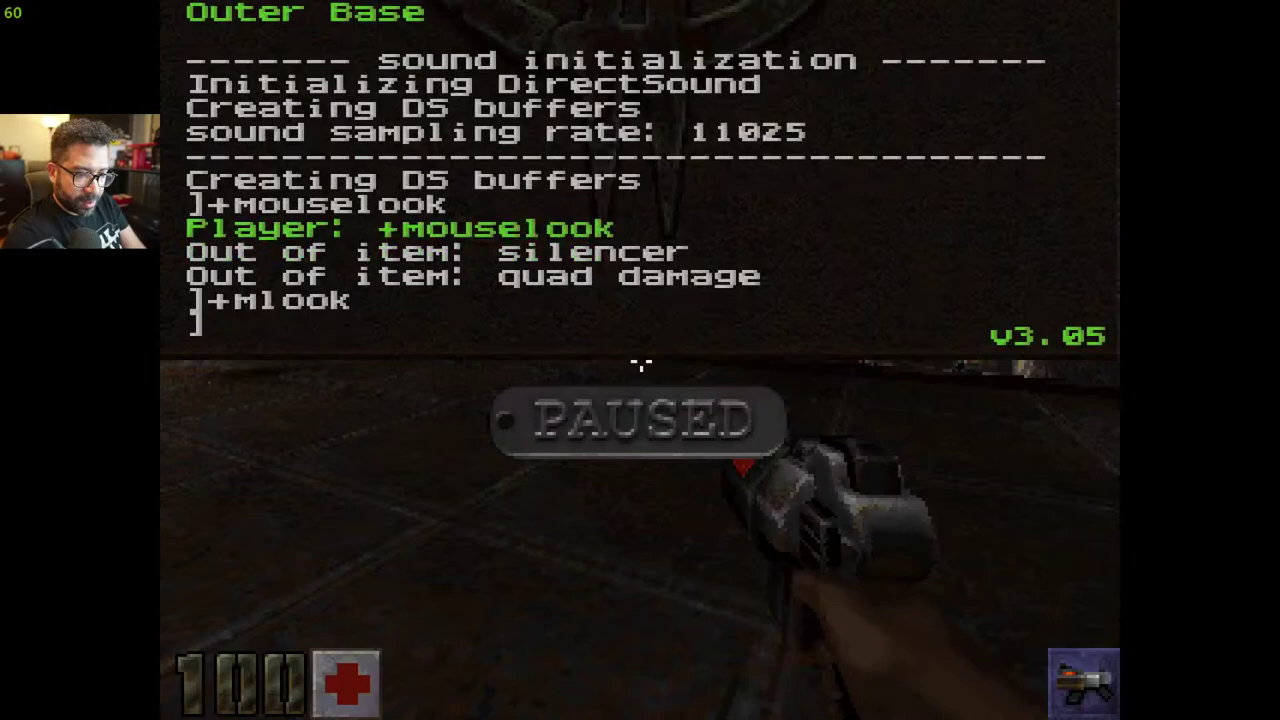
key(Escape)
key(Escape)
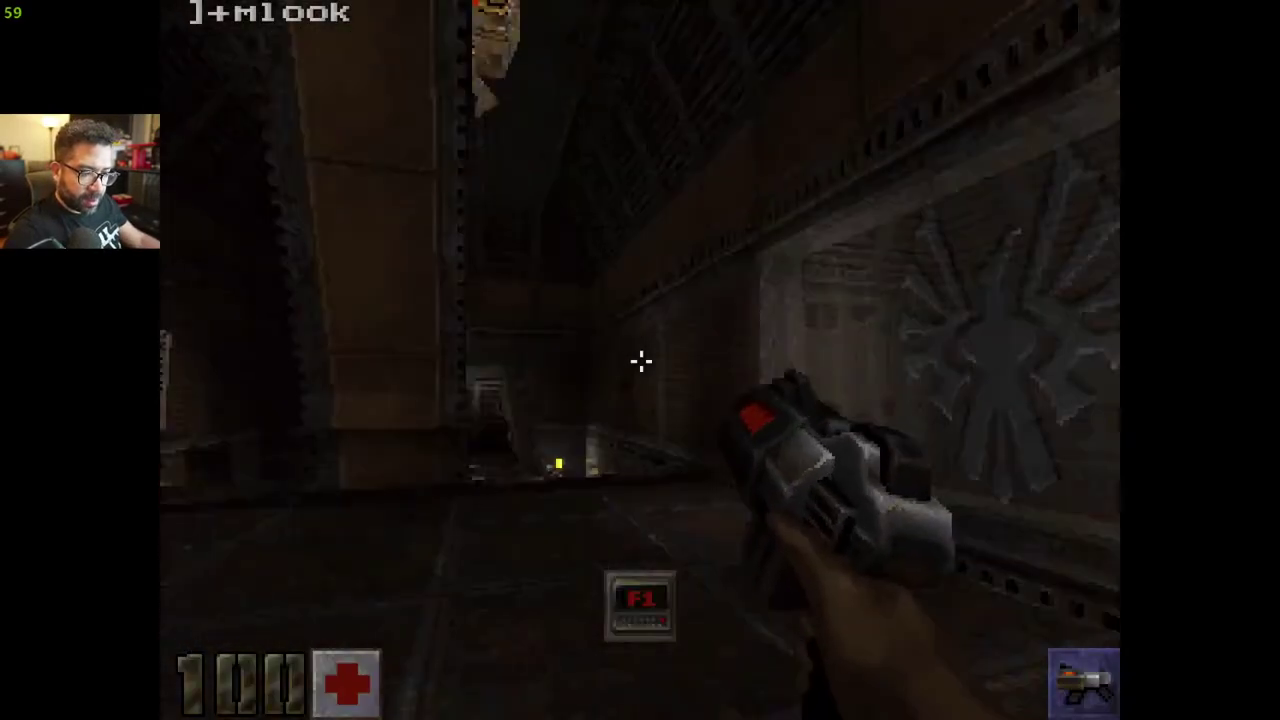
- Walk through the corridor, grab the health, and kill the enemy in the wooden tunnel
key(w)
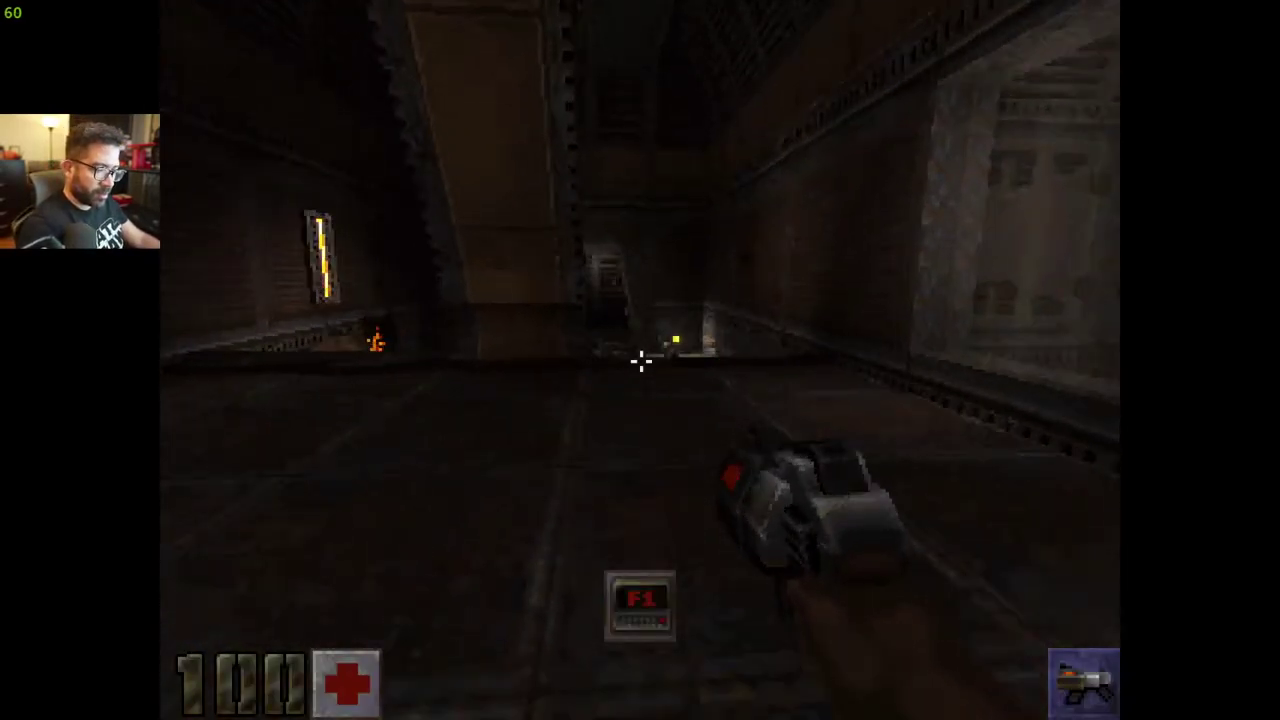
key(w)
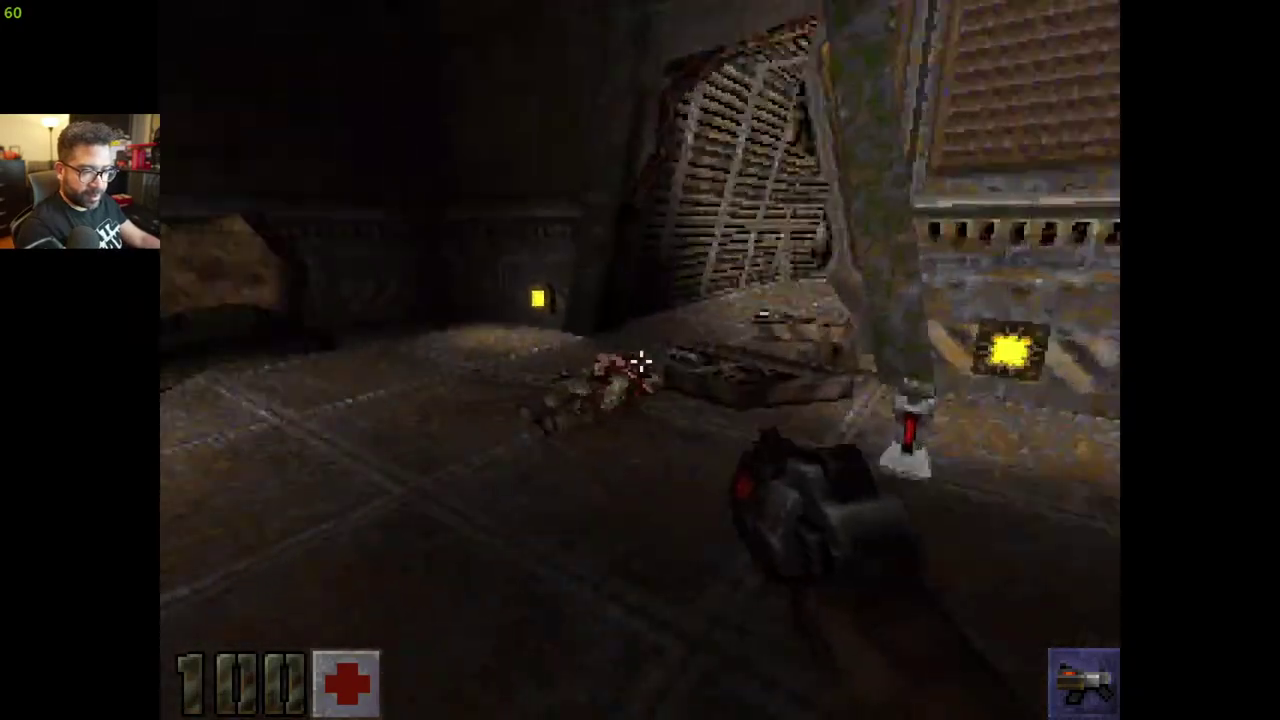
key(w)
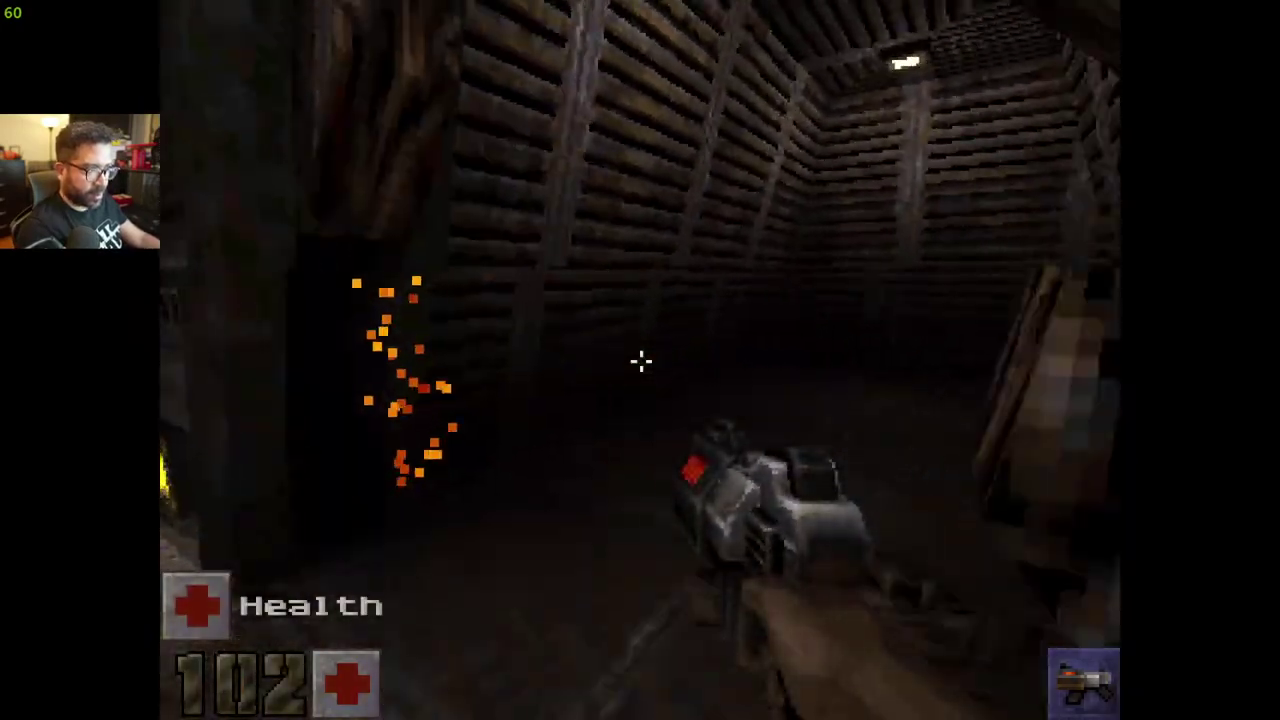
key(w)
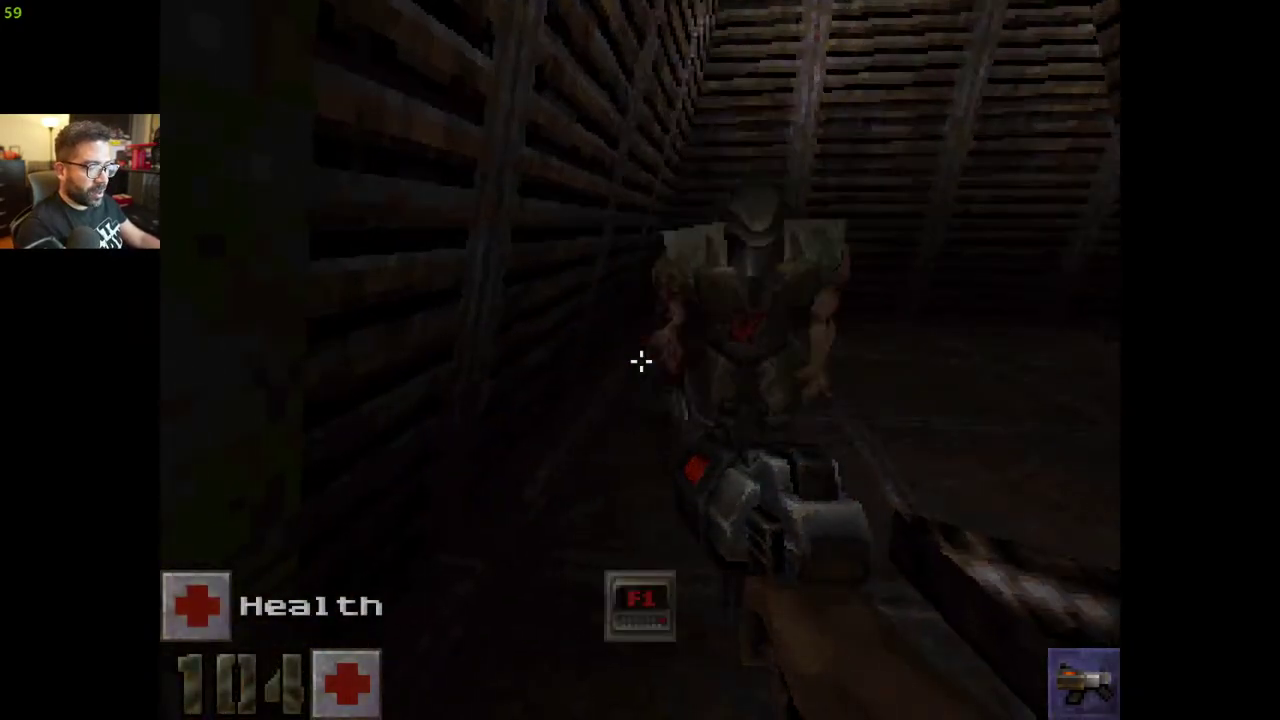
click(641, 361)
key(w)
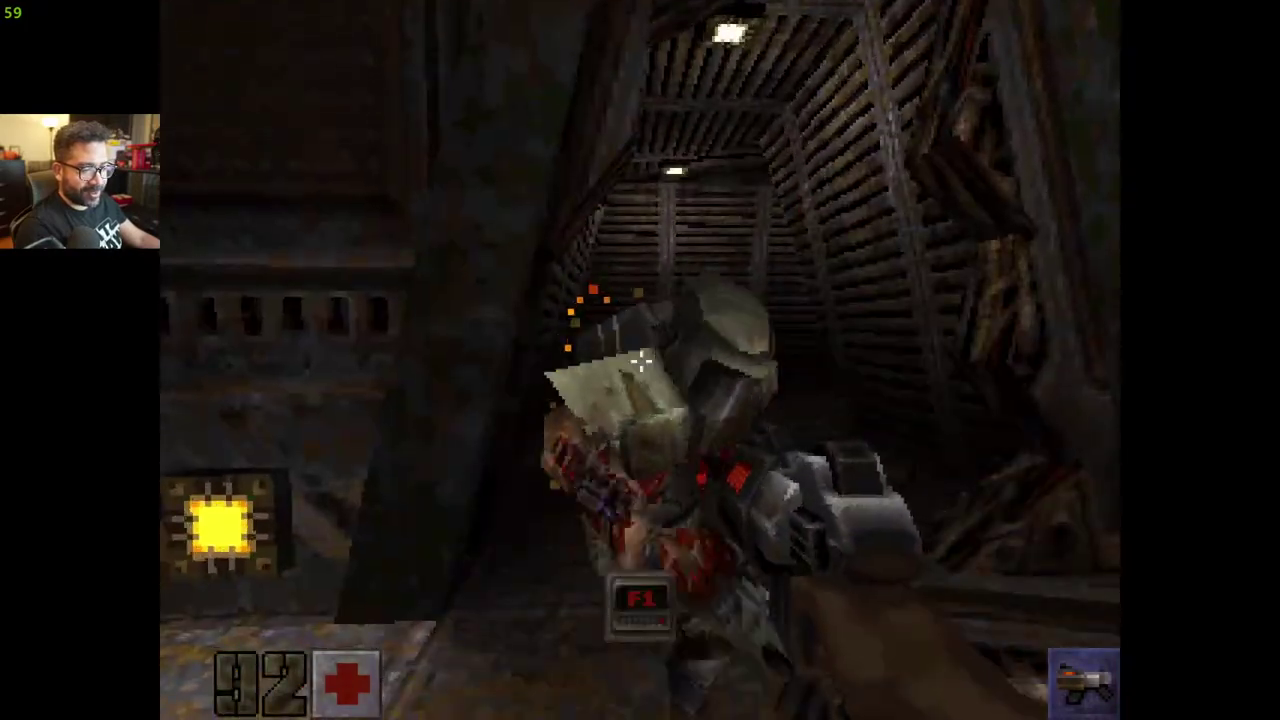
click(641, 361)
- Move through the lit stone room and gun down the soldiers in the next corridor
key(w)
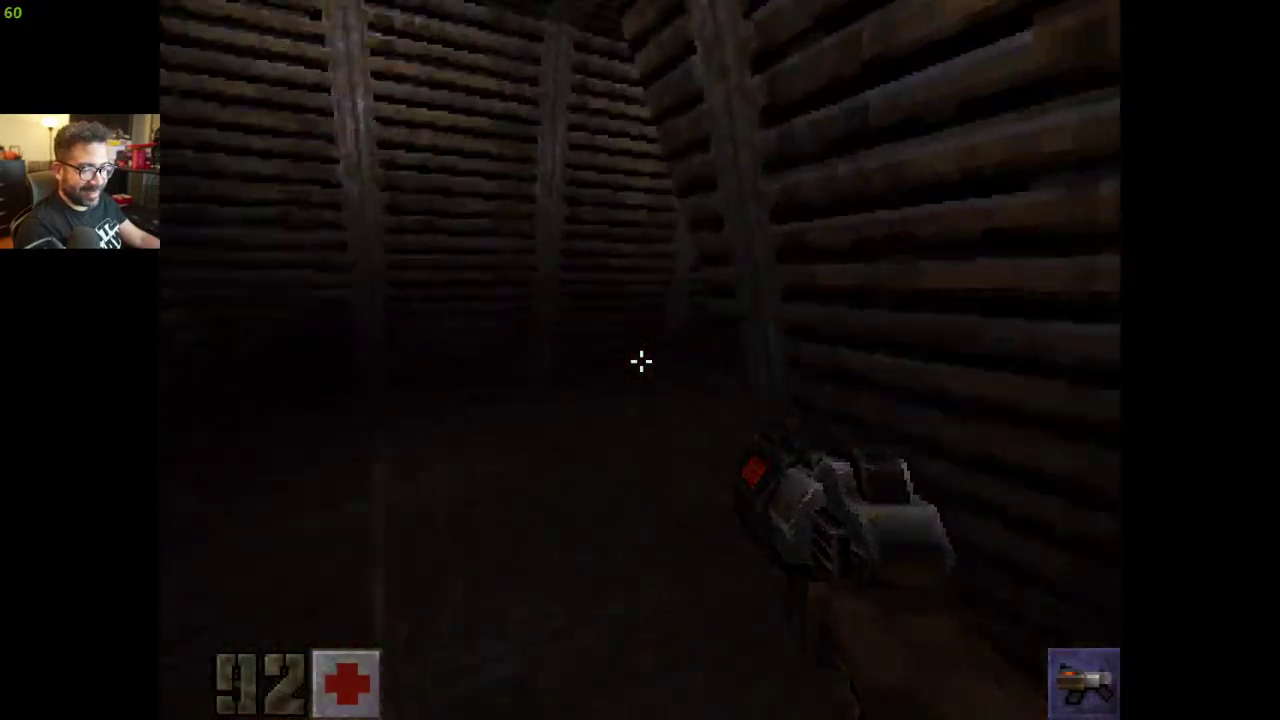
key(w)
key(w)
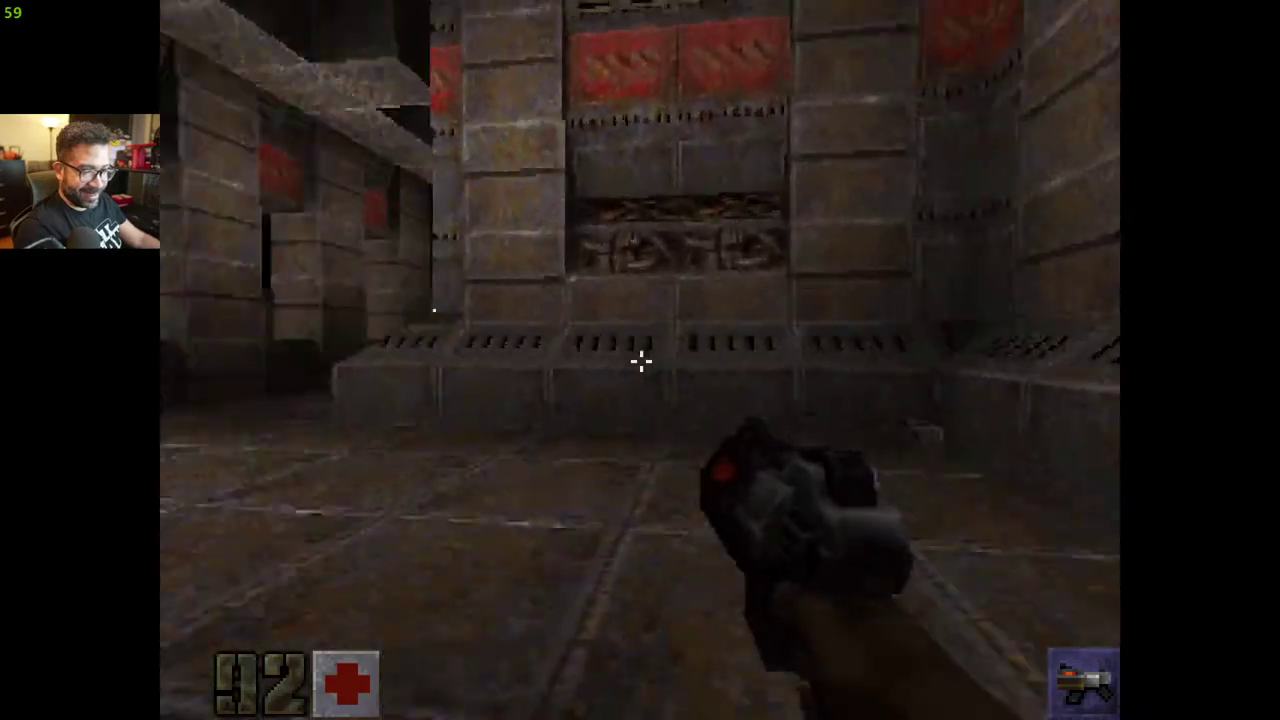
key(w)
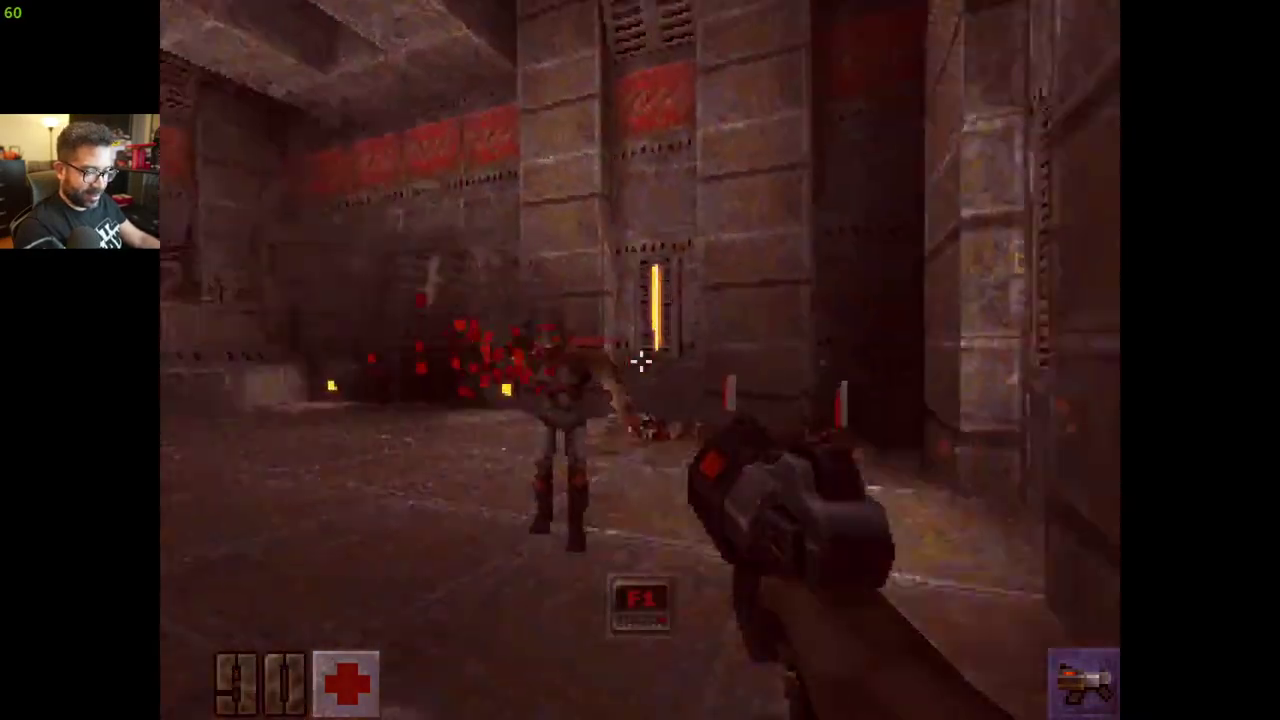
click(640, 360)
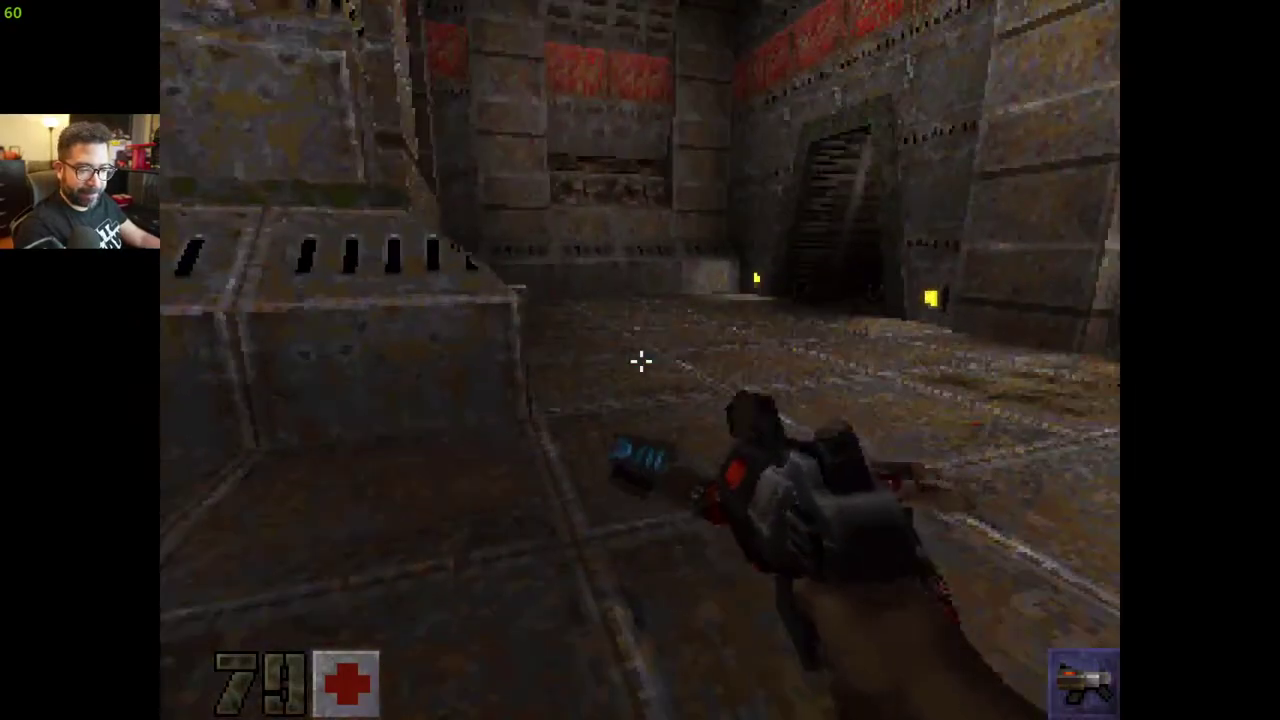
click(640, 360)
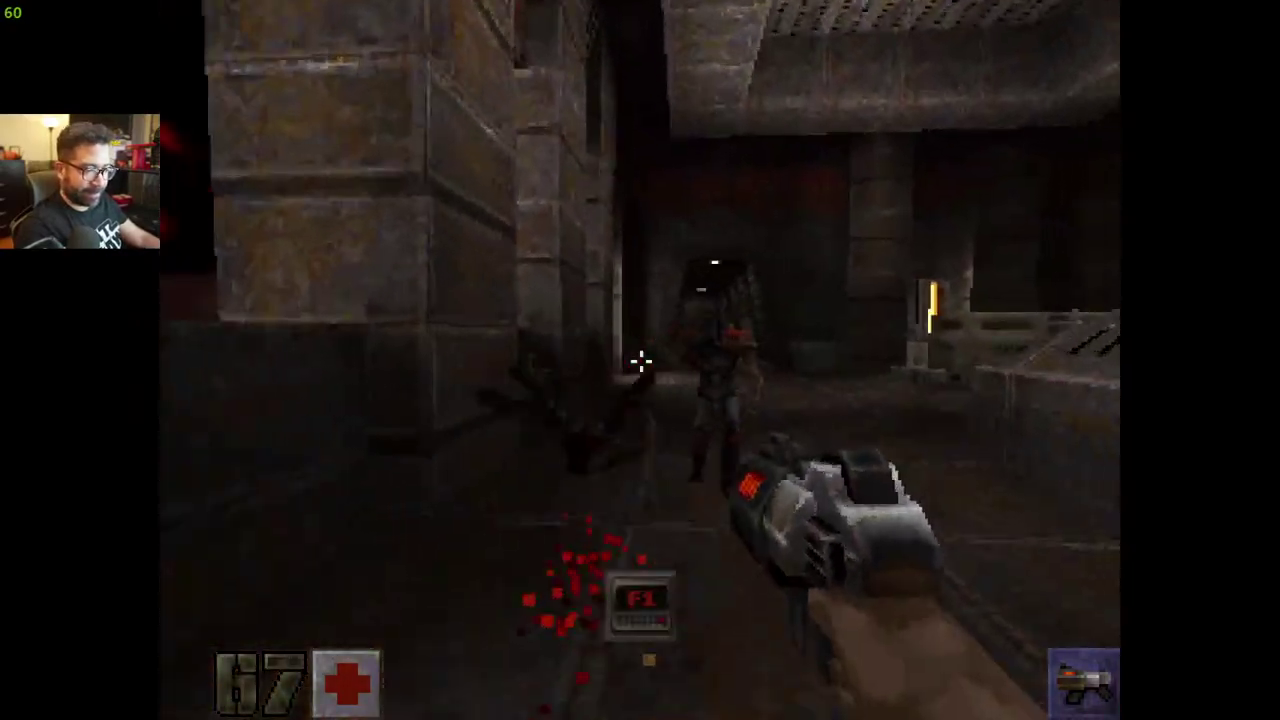
click(640, 360)
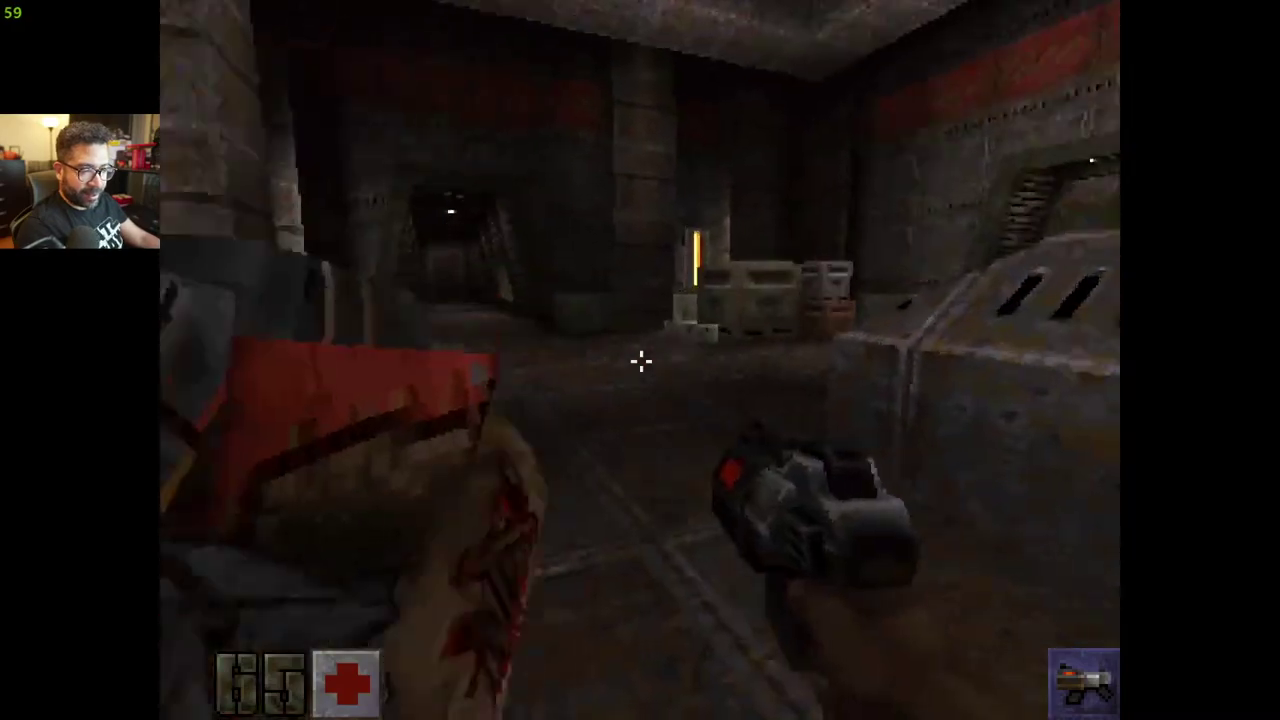
click(640, 360)
- Head down the grated corridor and shoot the enemy blocking it
key(w)
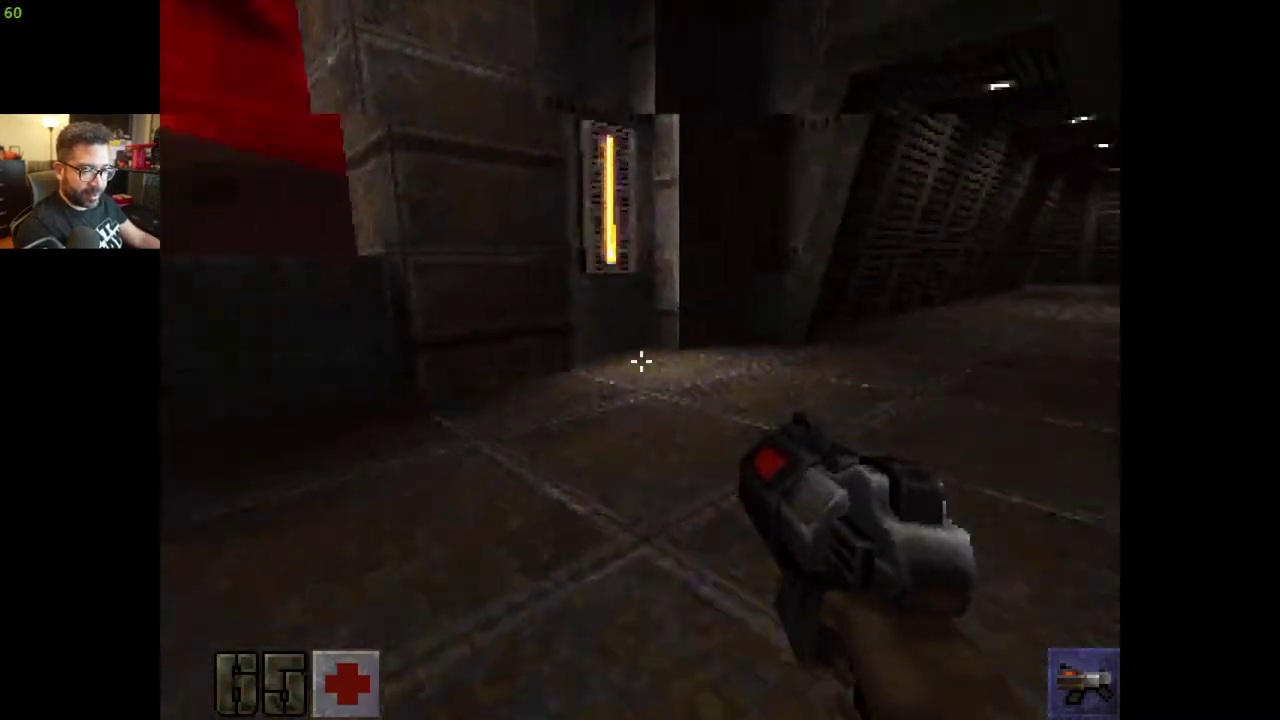
key(w)
key(w)
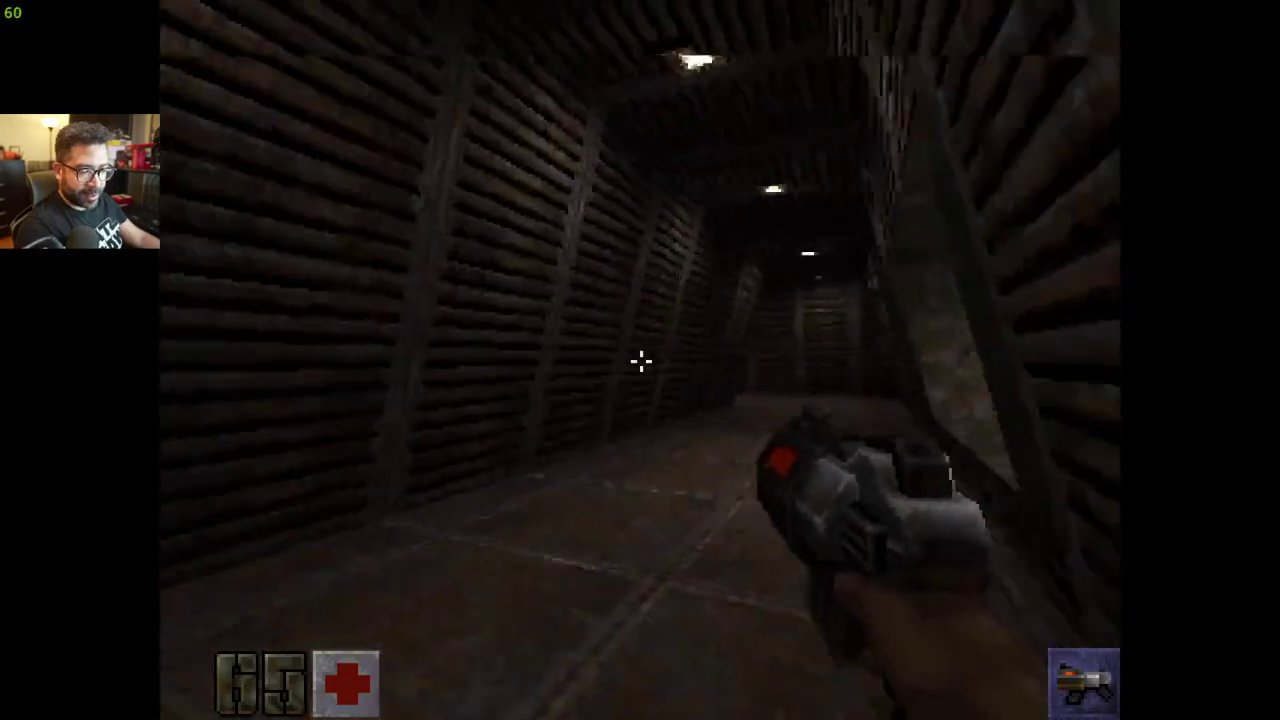
key(w)
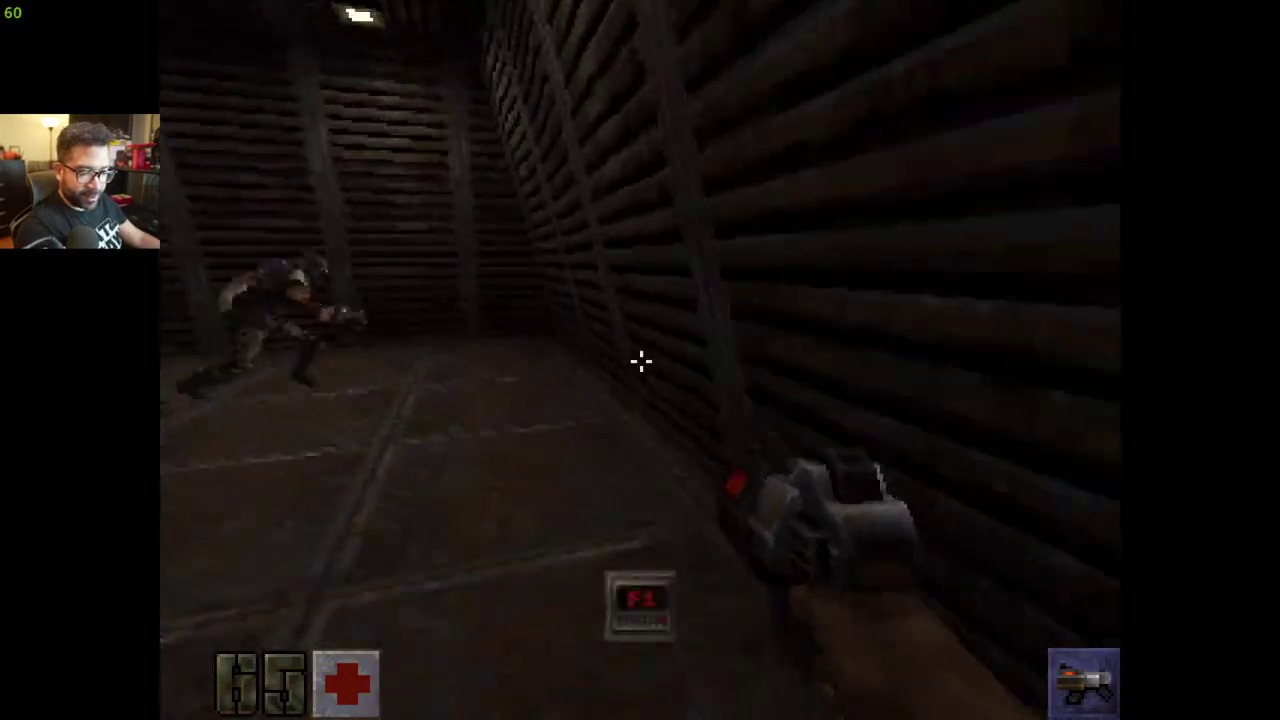
click(641, 361)
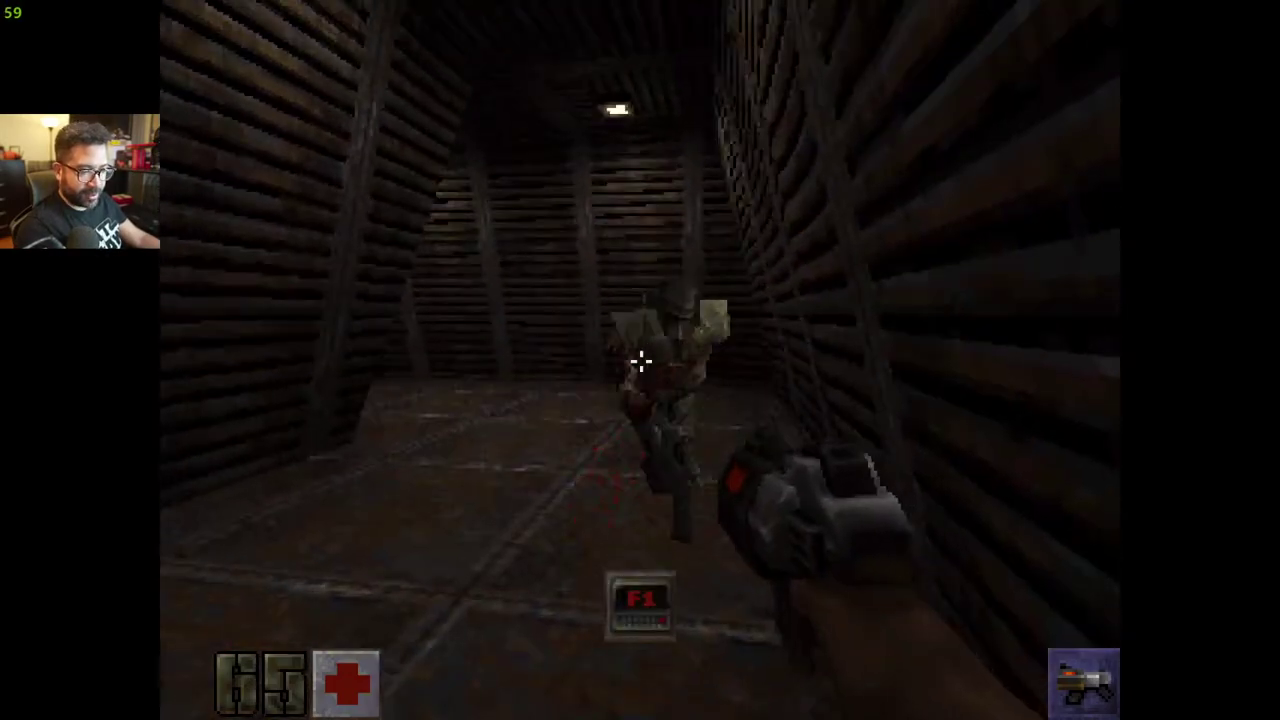
key(w)
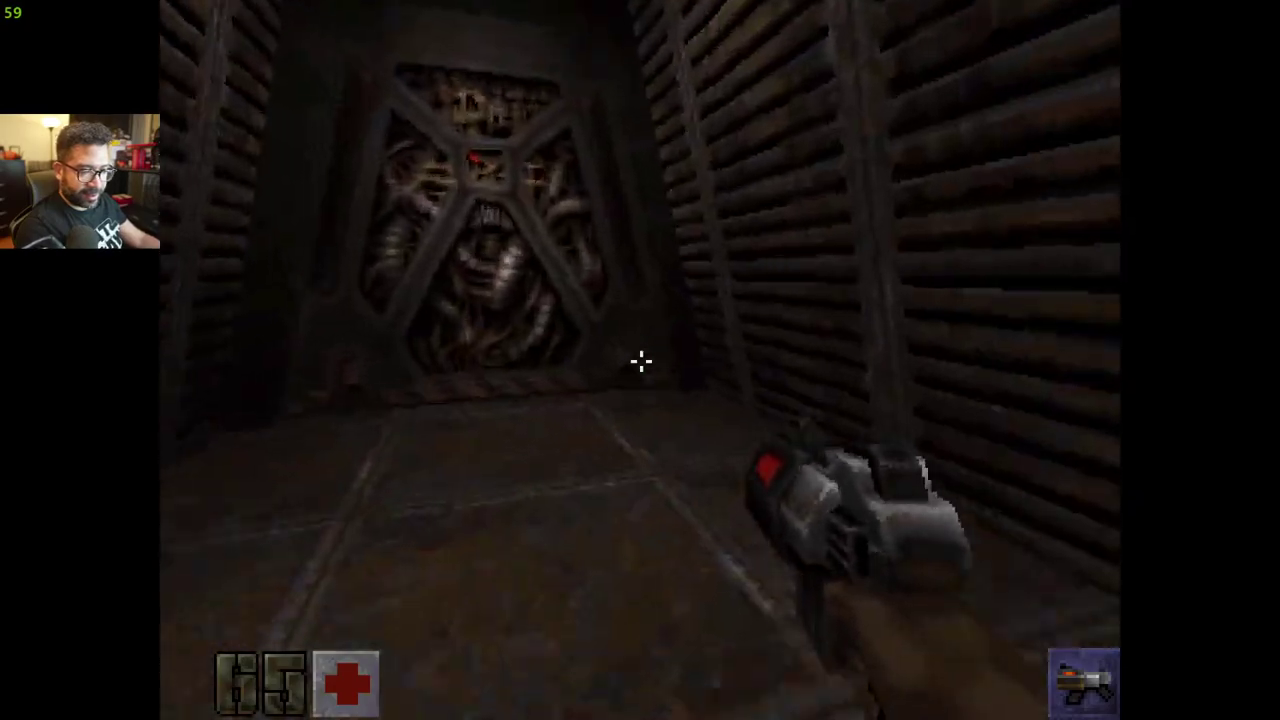
- Kill the charging enemies in the courtyard and walk to the staircase
click(641, 361)
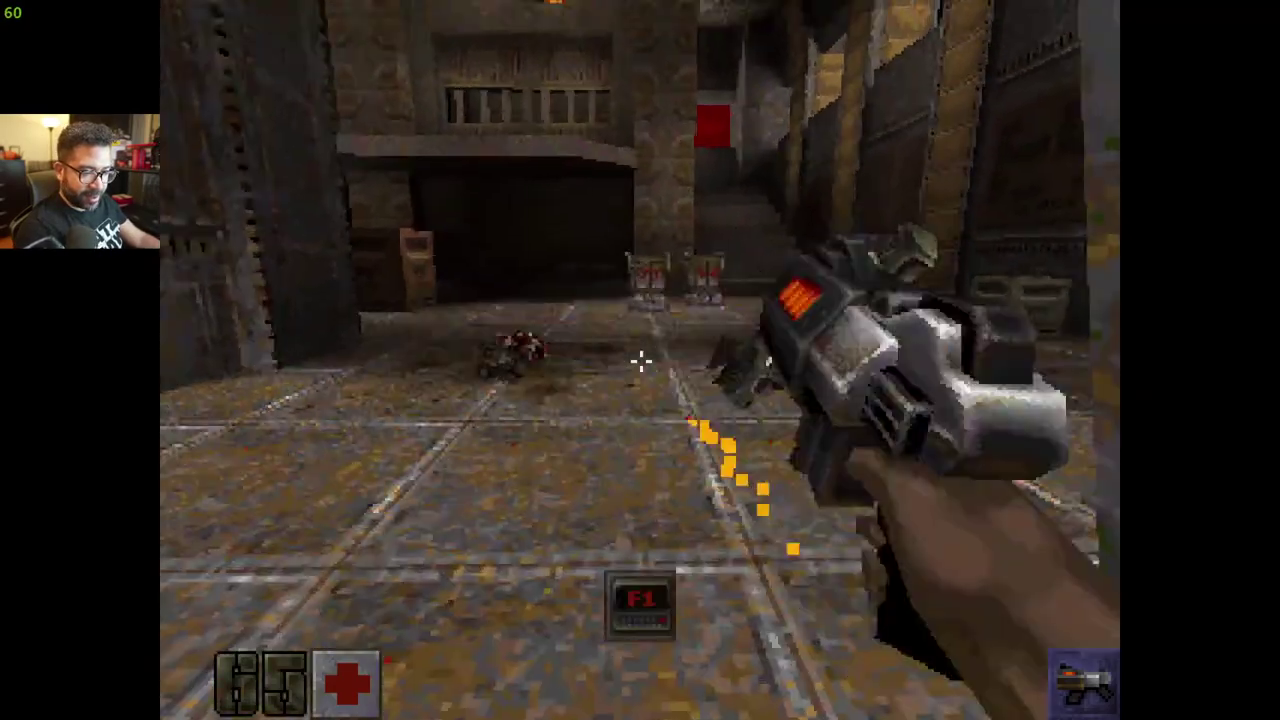
click(641, 361)
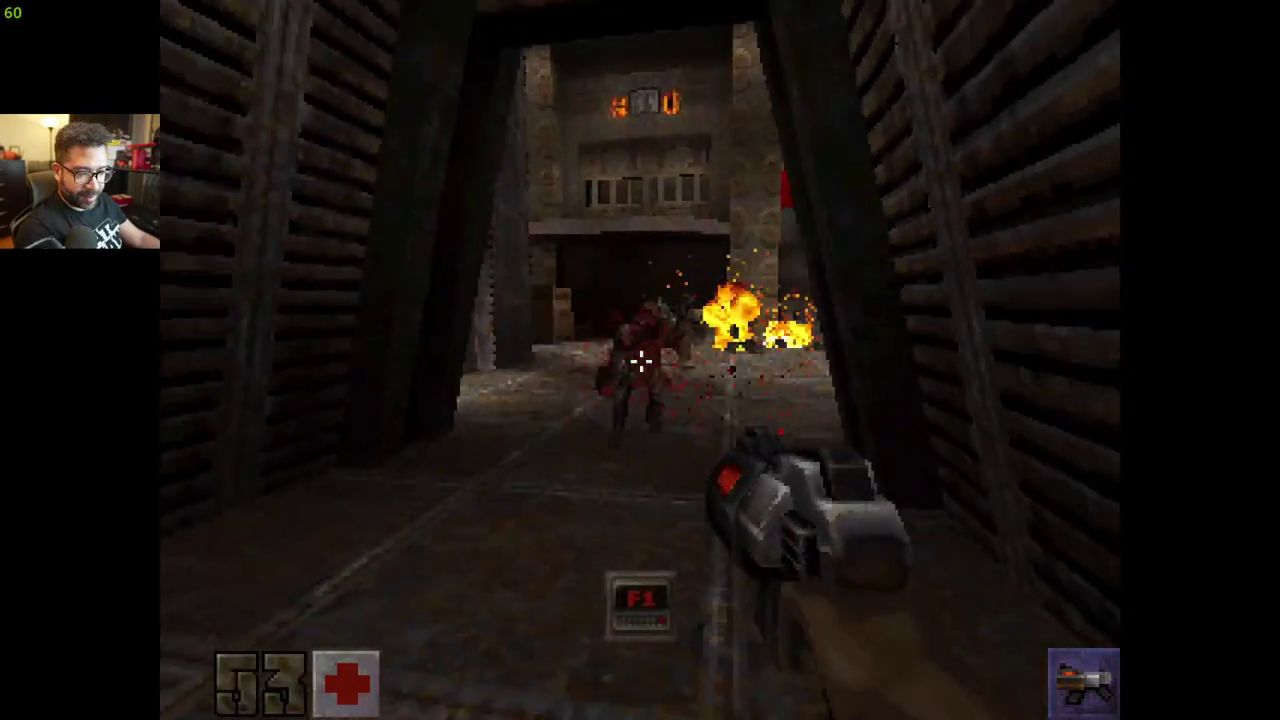
click(641, 361)
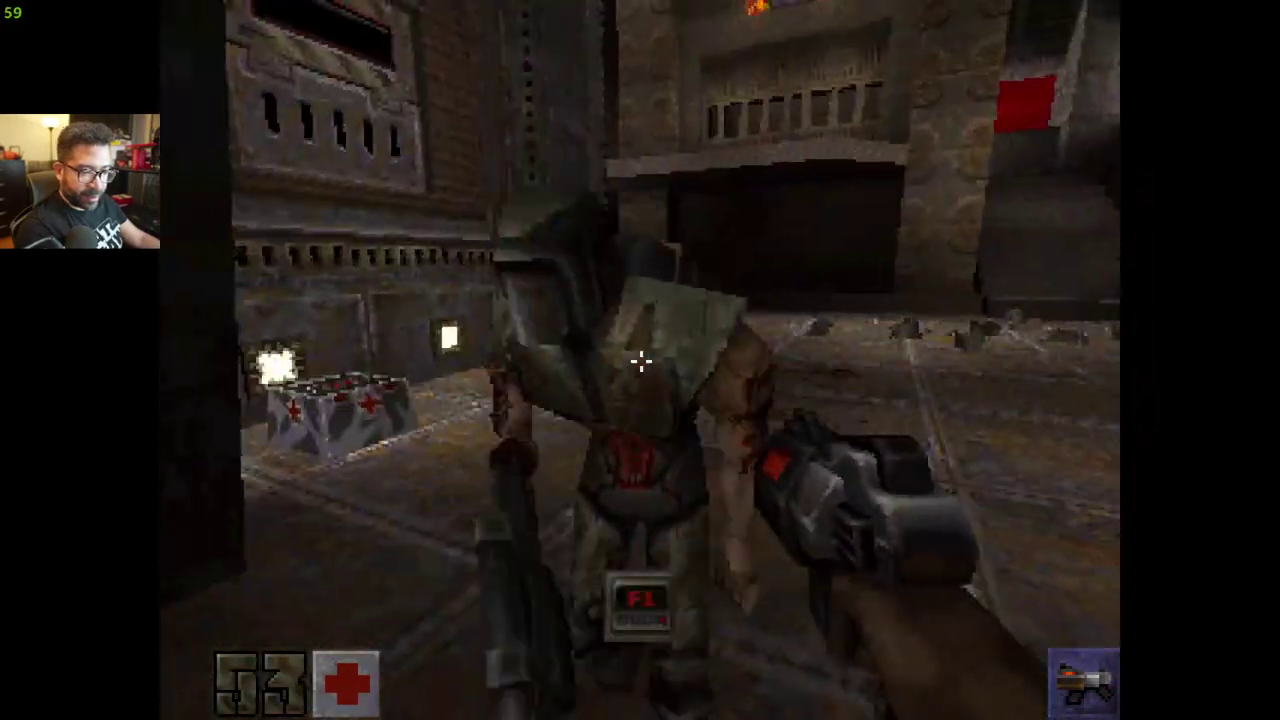
key(w)
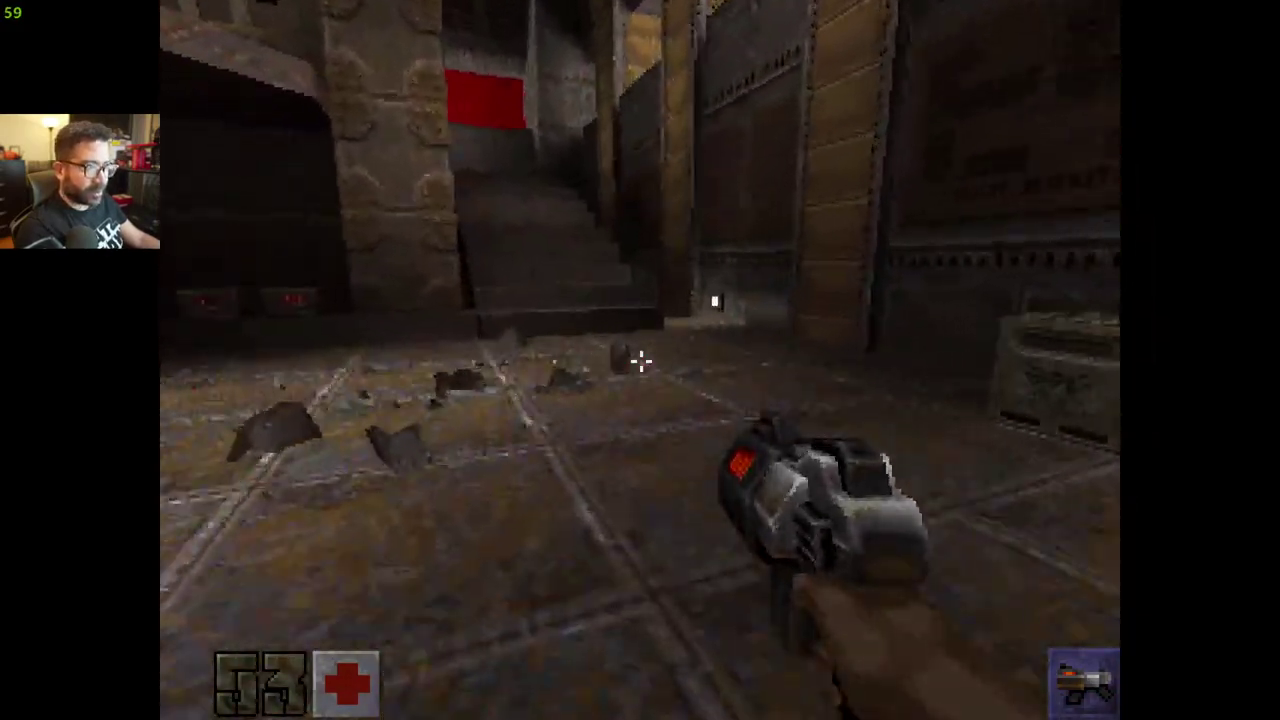
key(w)
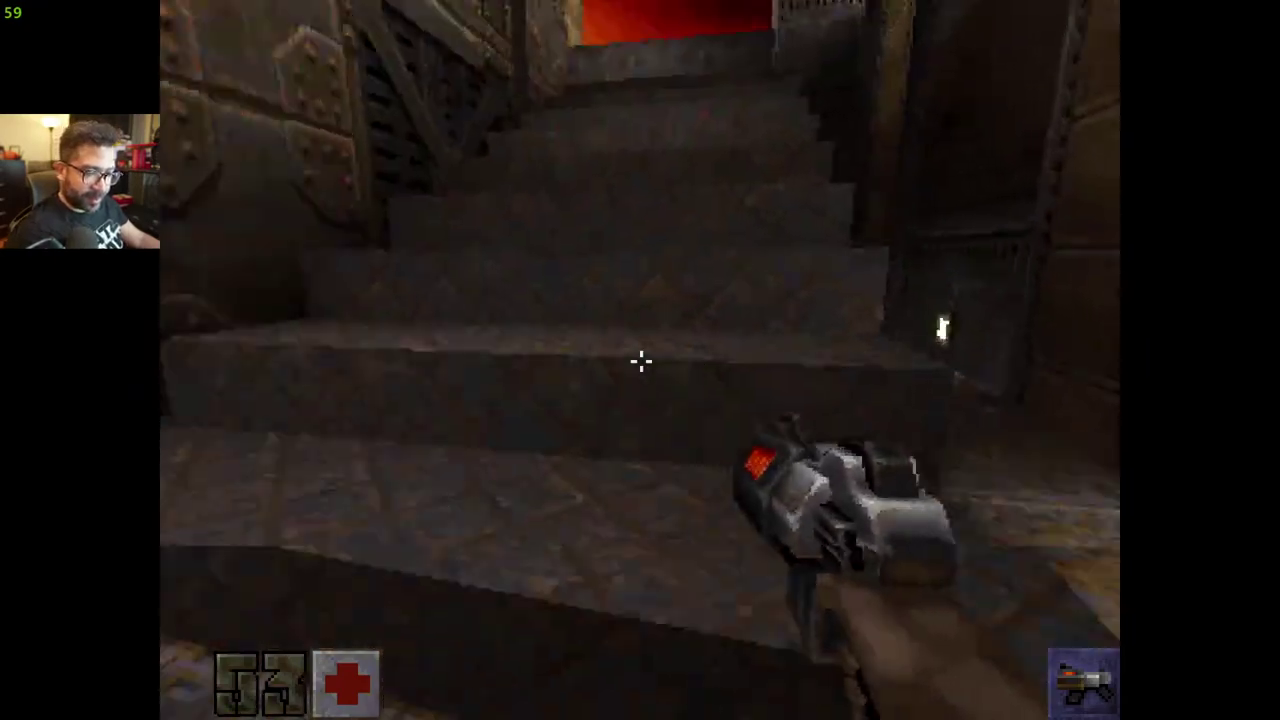
- Open Quake II's video settings from the main menu, then back out to the game
key(Escape)
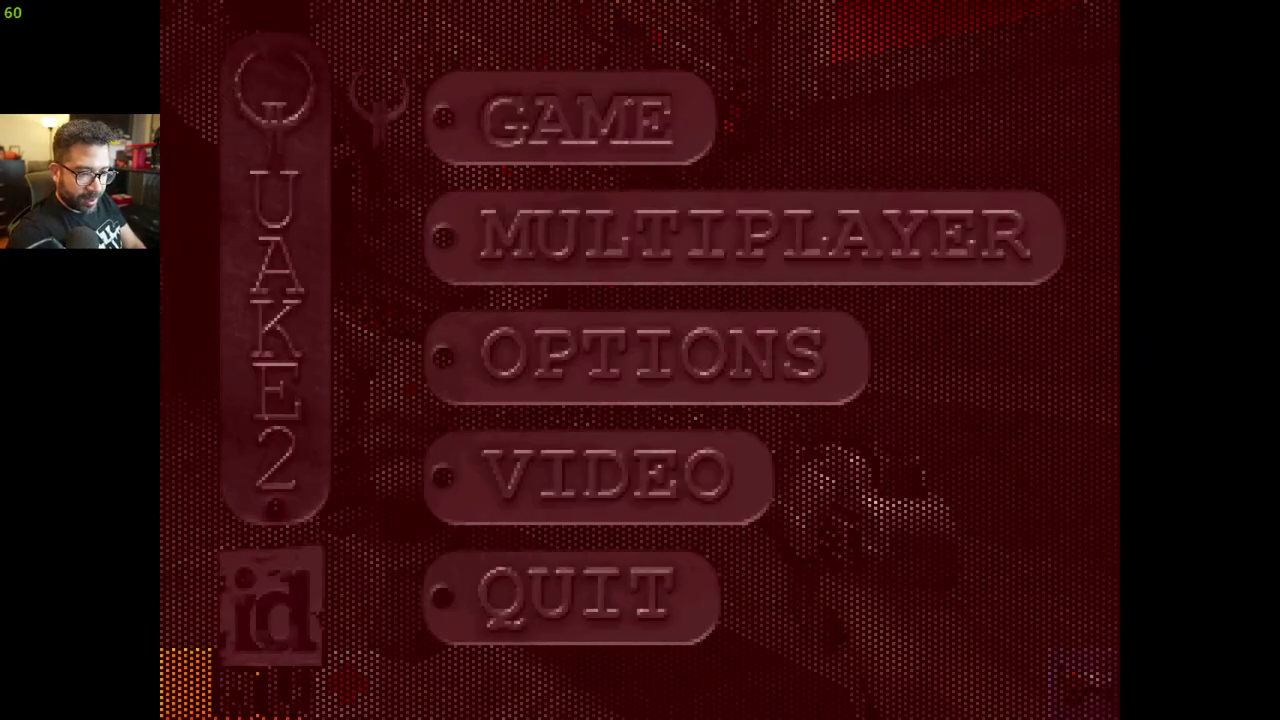
key(Down)
key(Down)
key(Down)
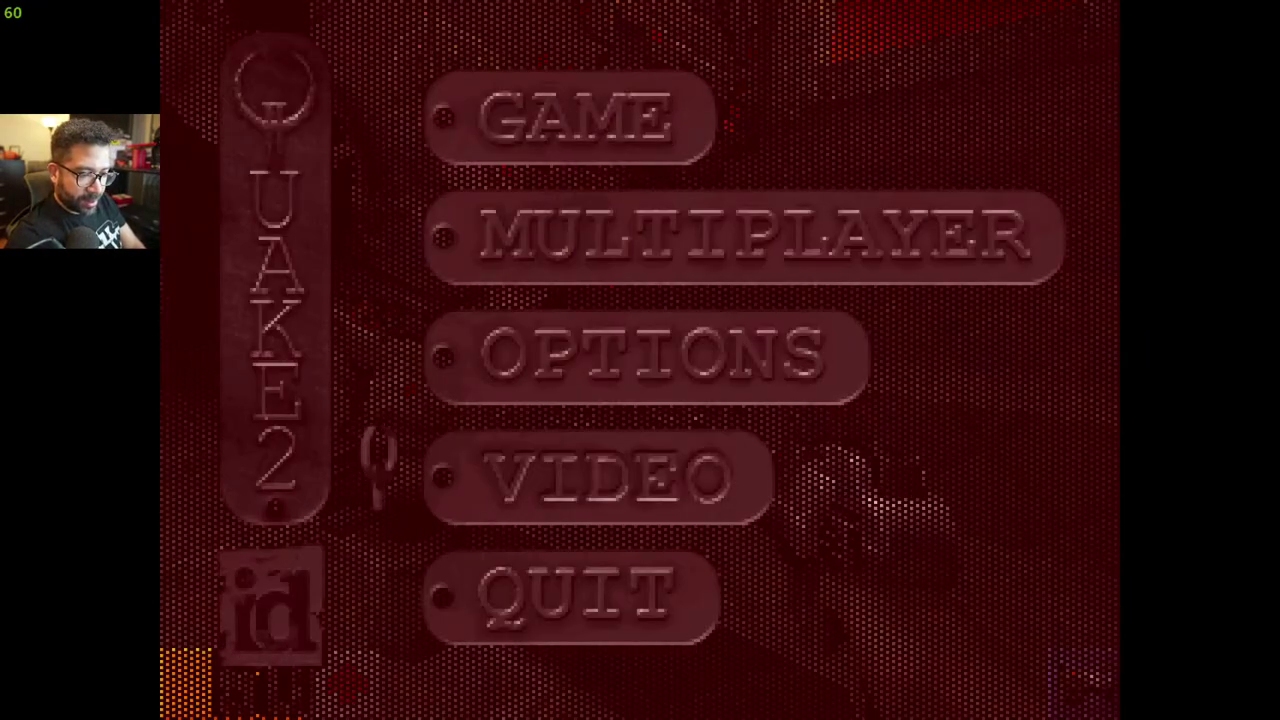
key(Return)
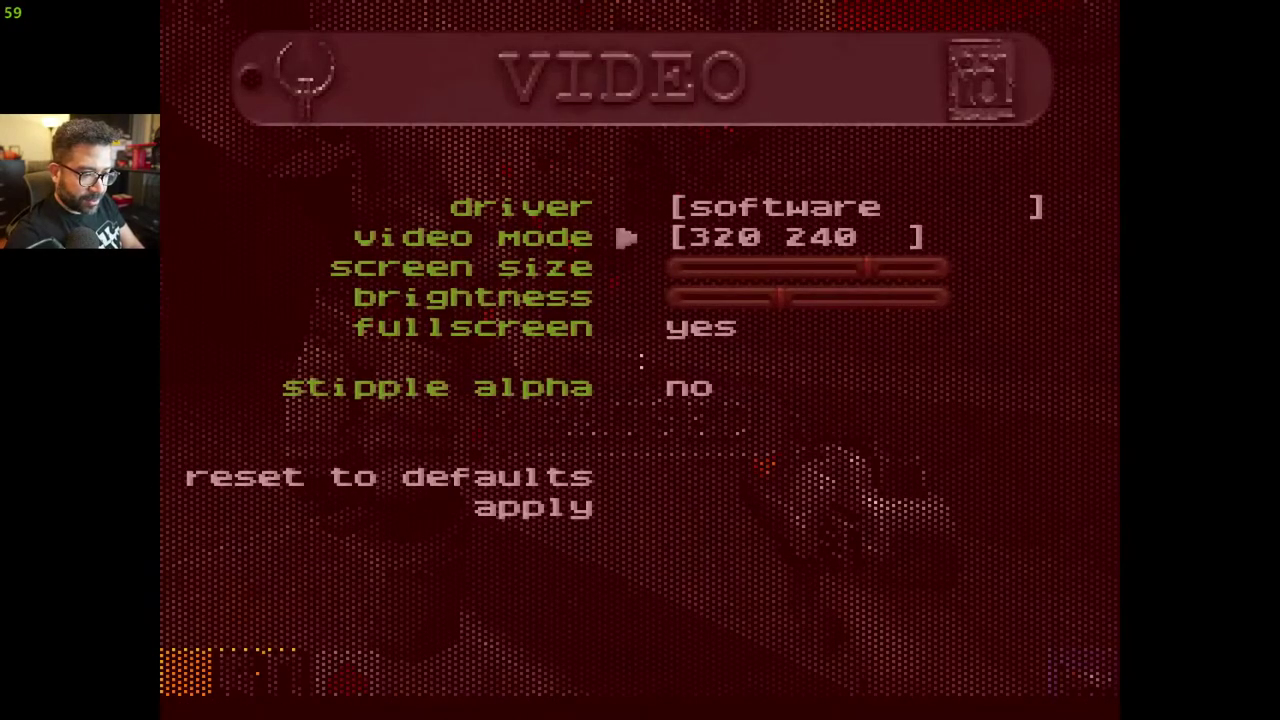
key(Escape)
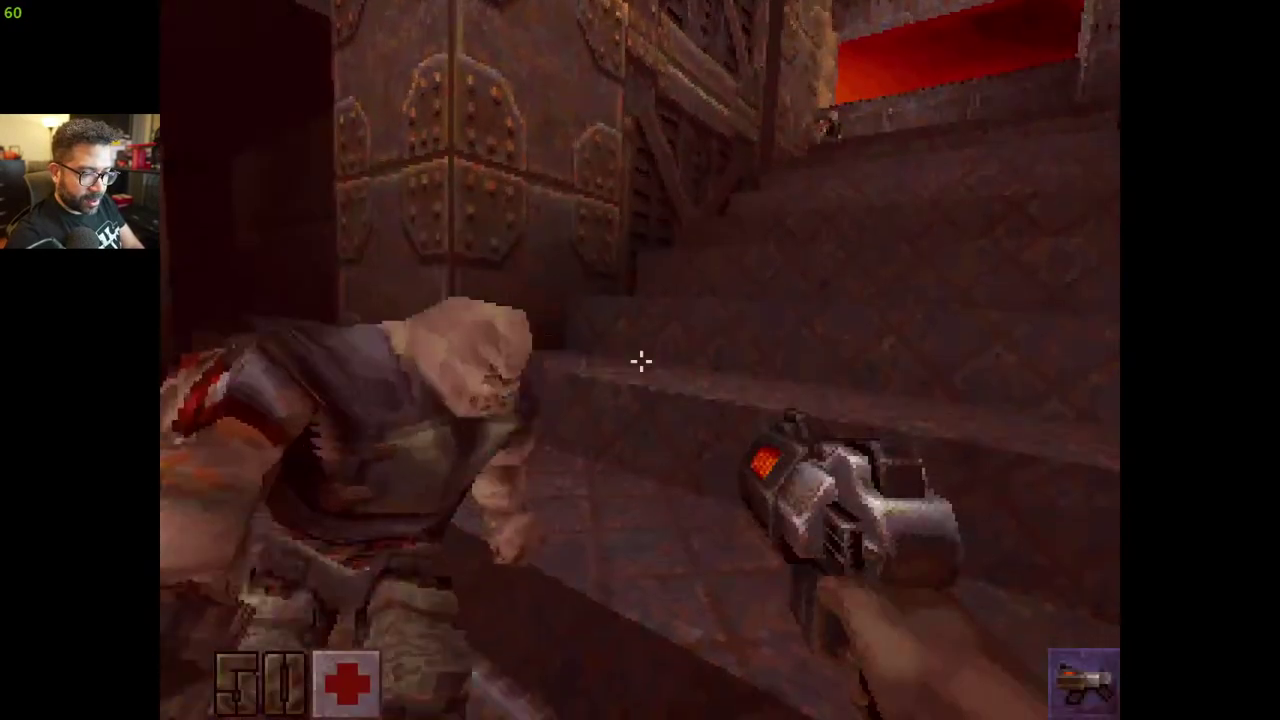
- Set the video driver to 3Dfx OpenGL at 640 480 and apply it
key(Escape)
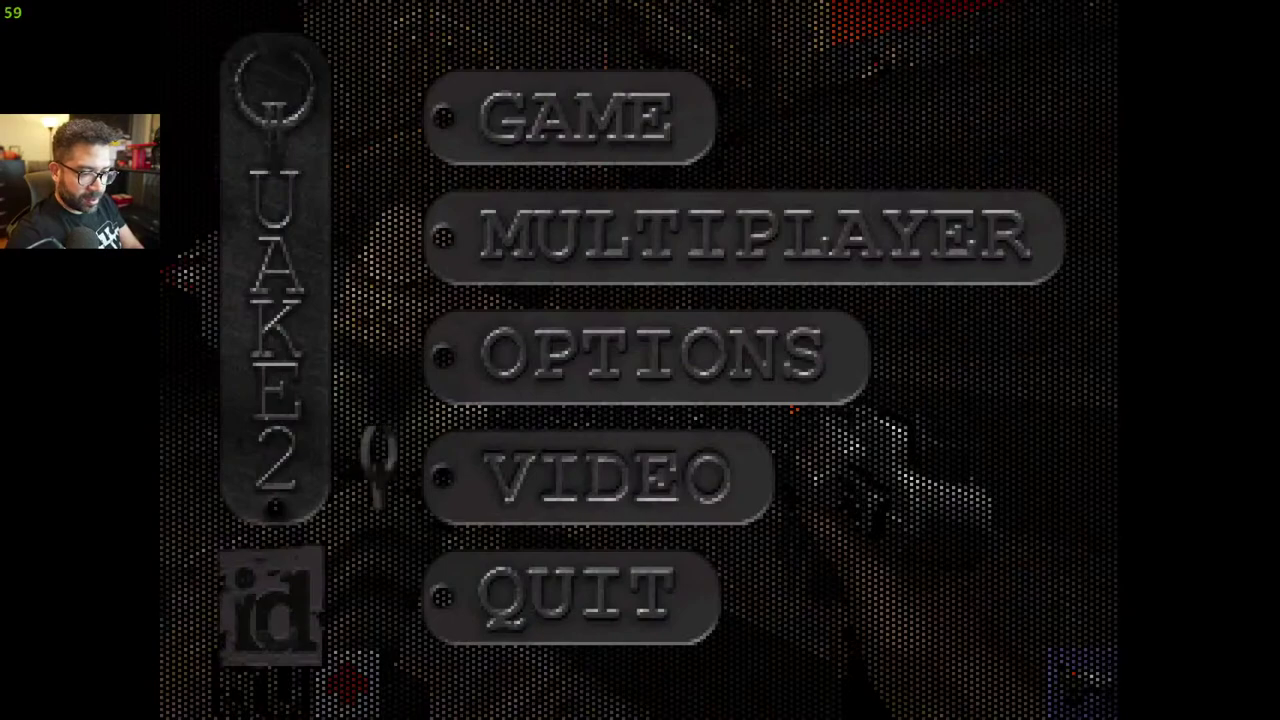
key(Return)
key(Right)
key(Right)
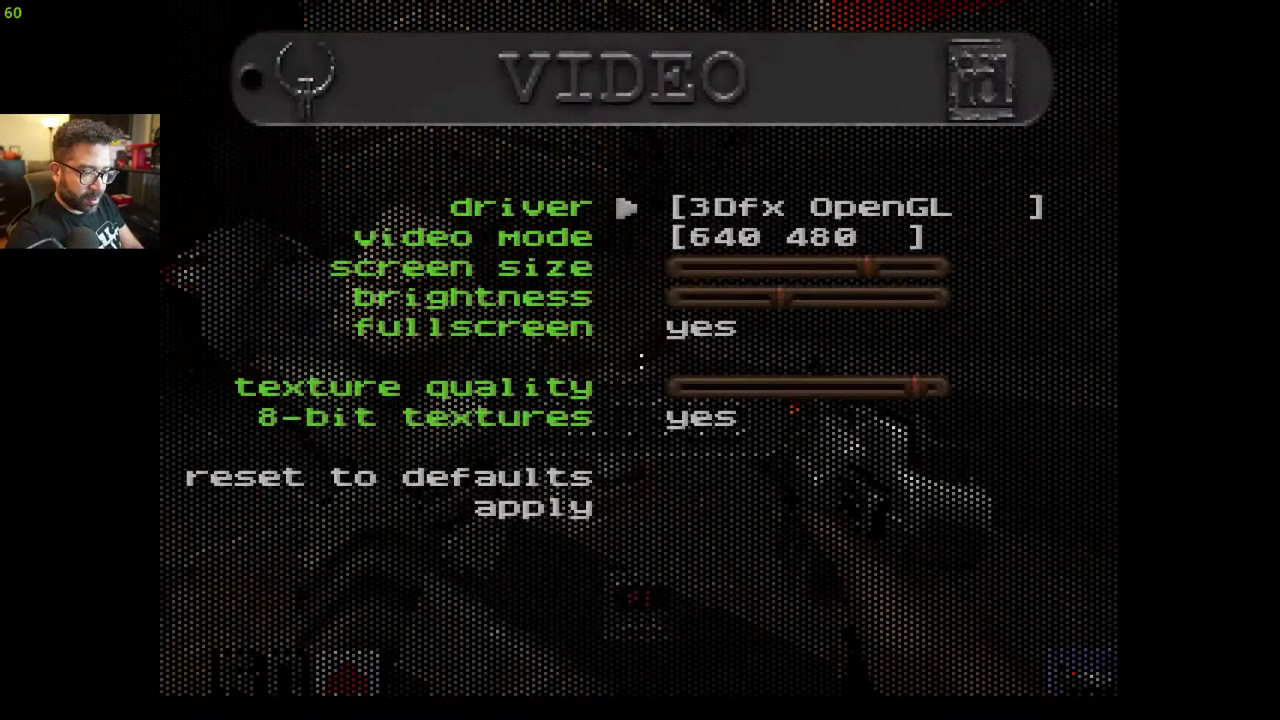
key(Right)
key(Left)
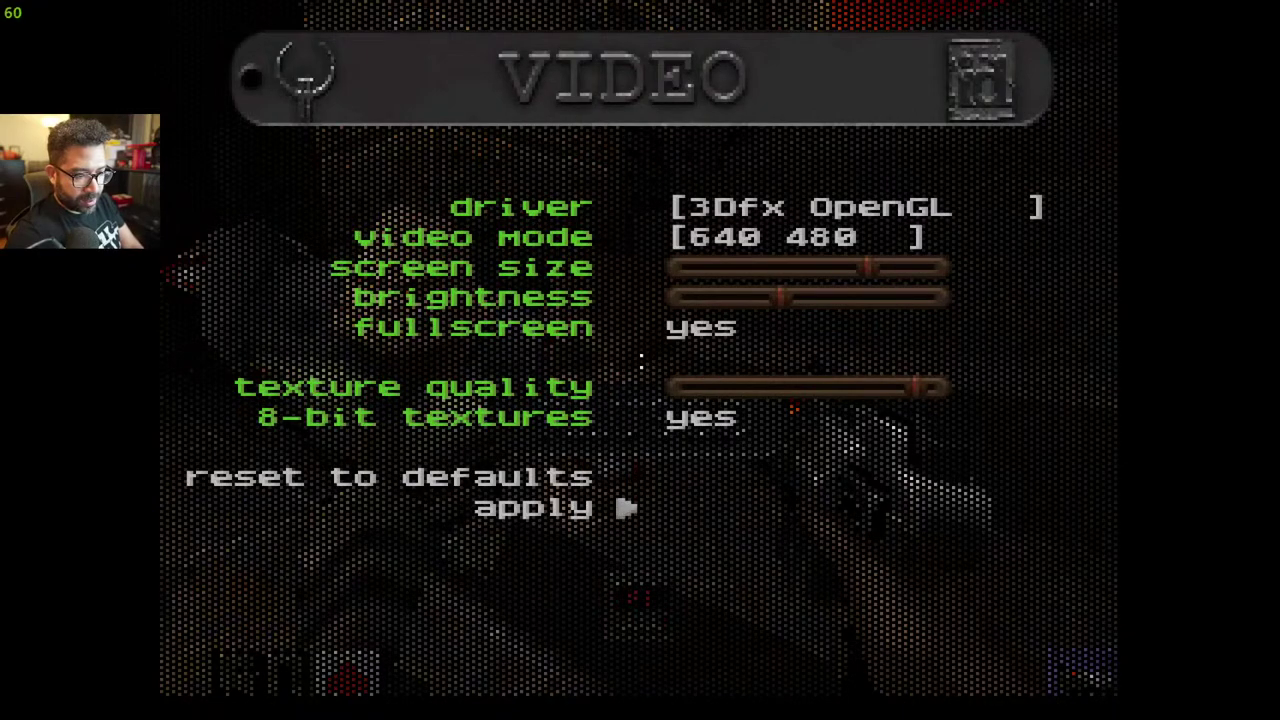
key(Return)
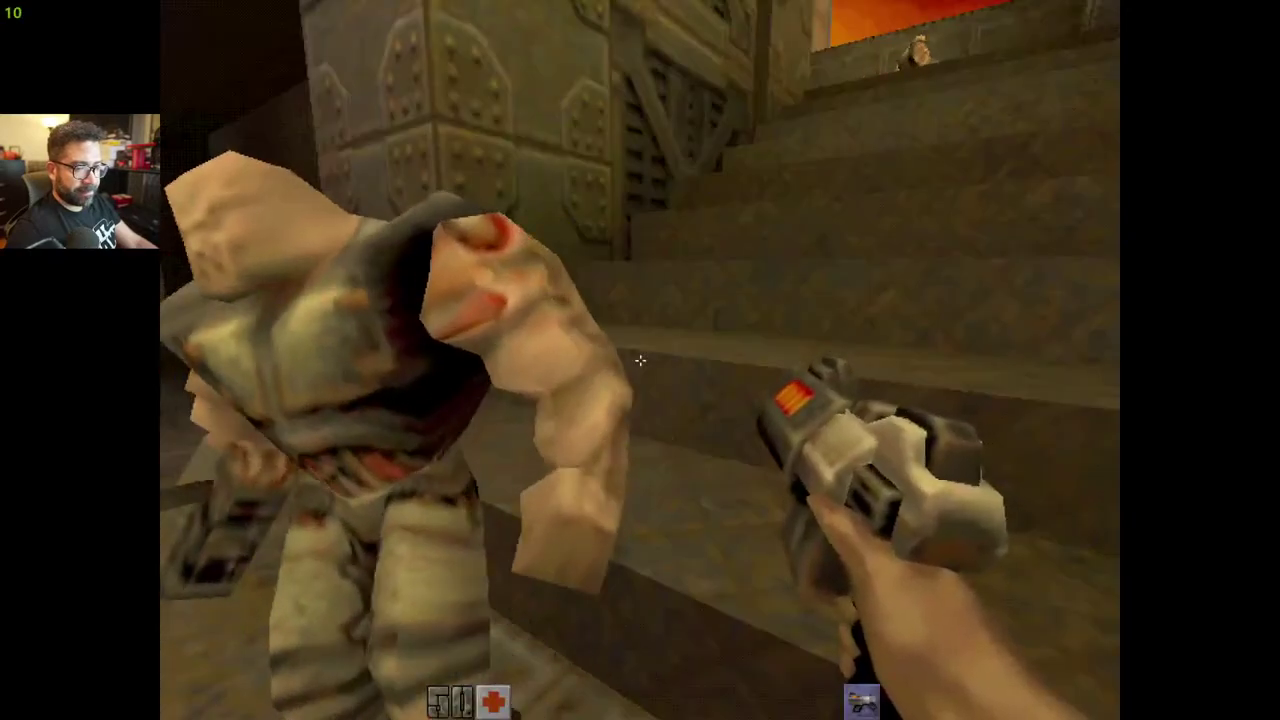
- Kill the Gunner up close and the enemy down the next corridor
click(640, 360)
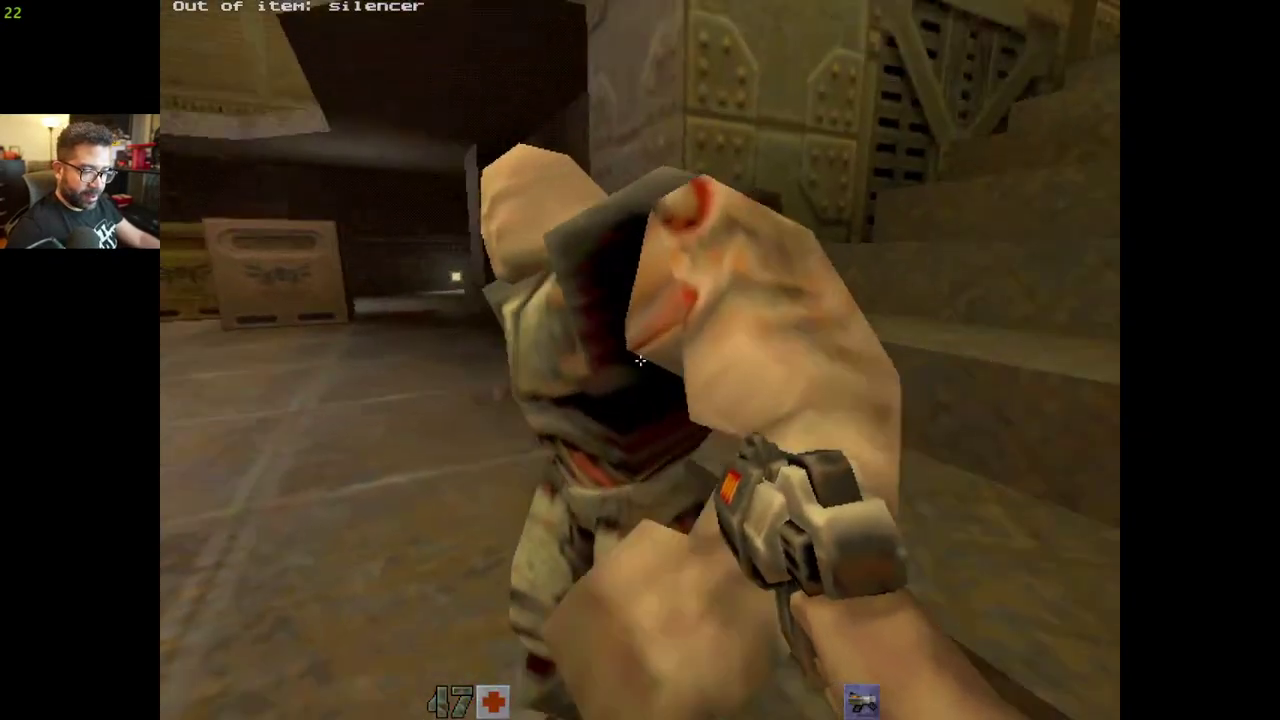
click(640, 360)
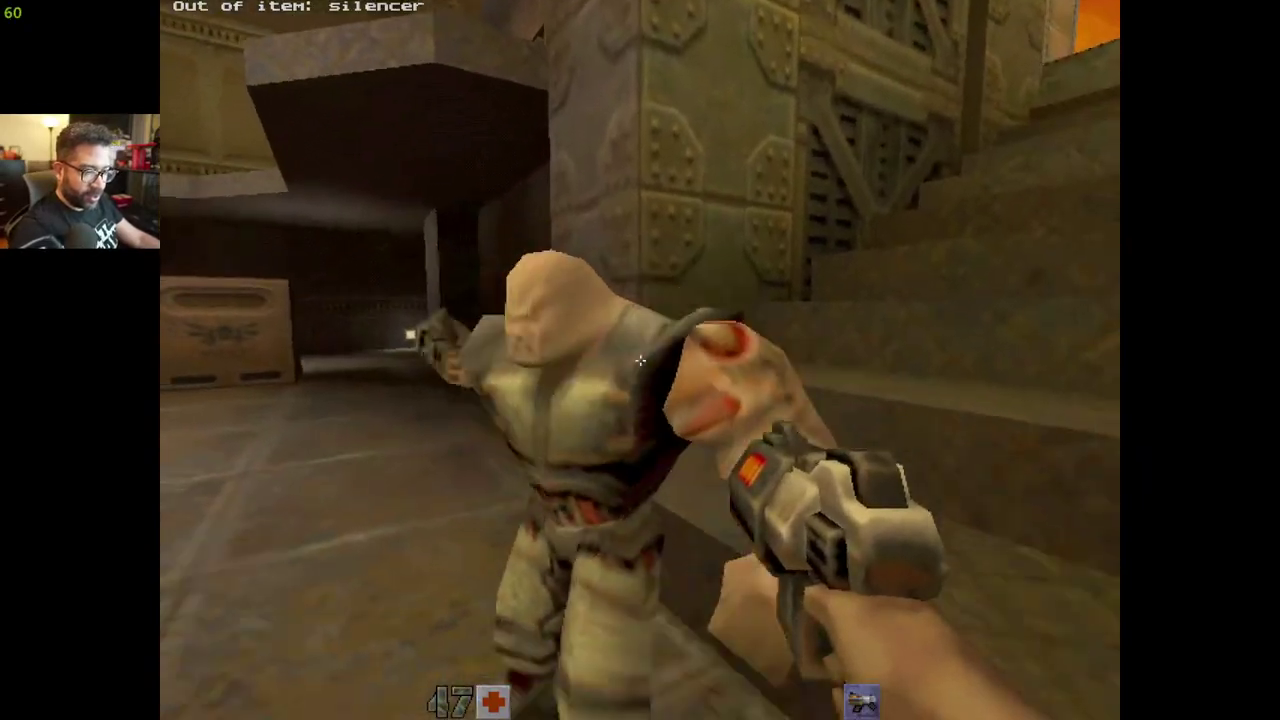
click(640, 360)
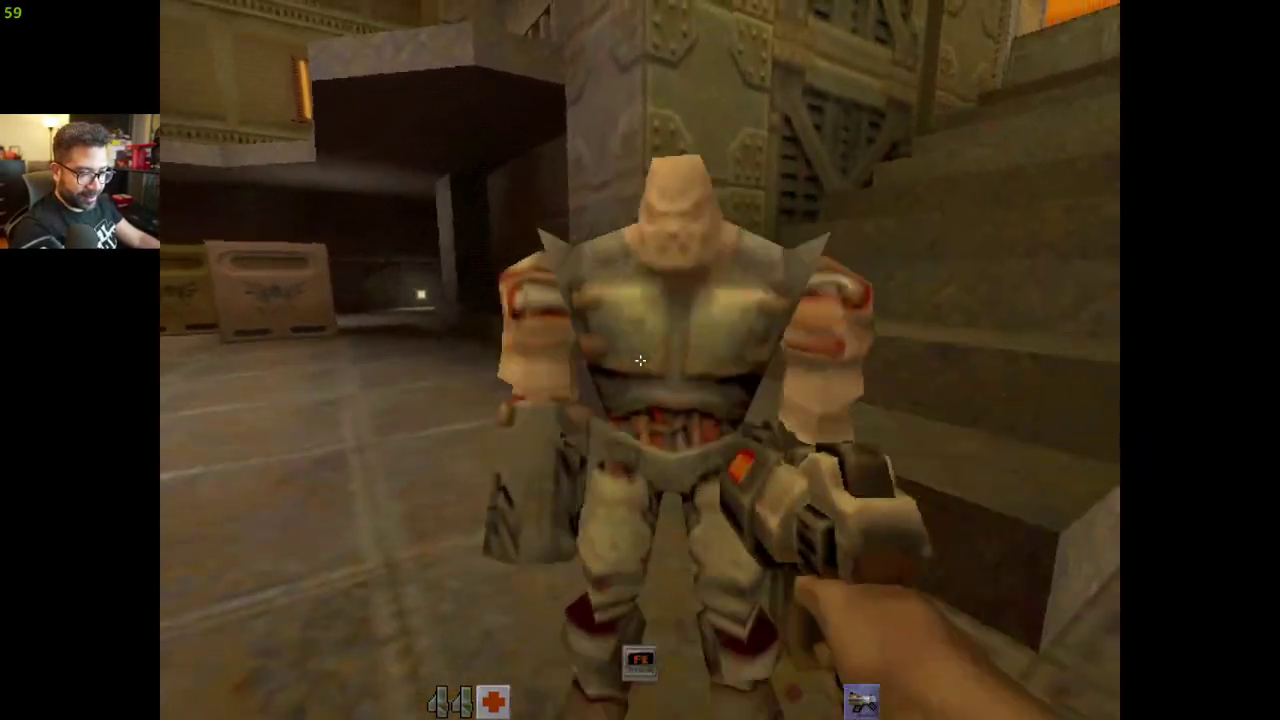
click(640, 360)
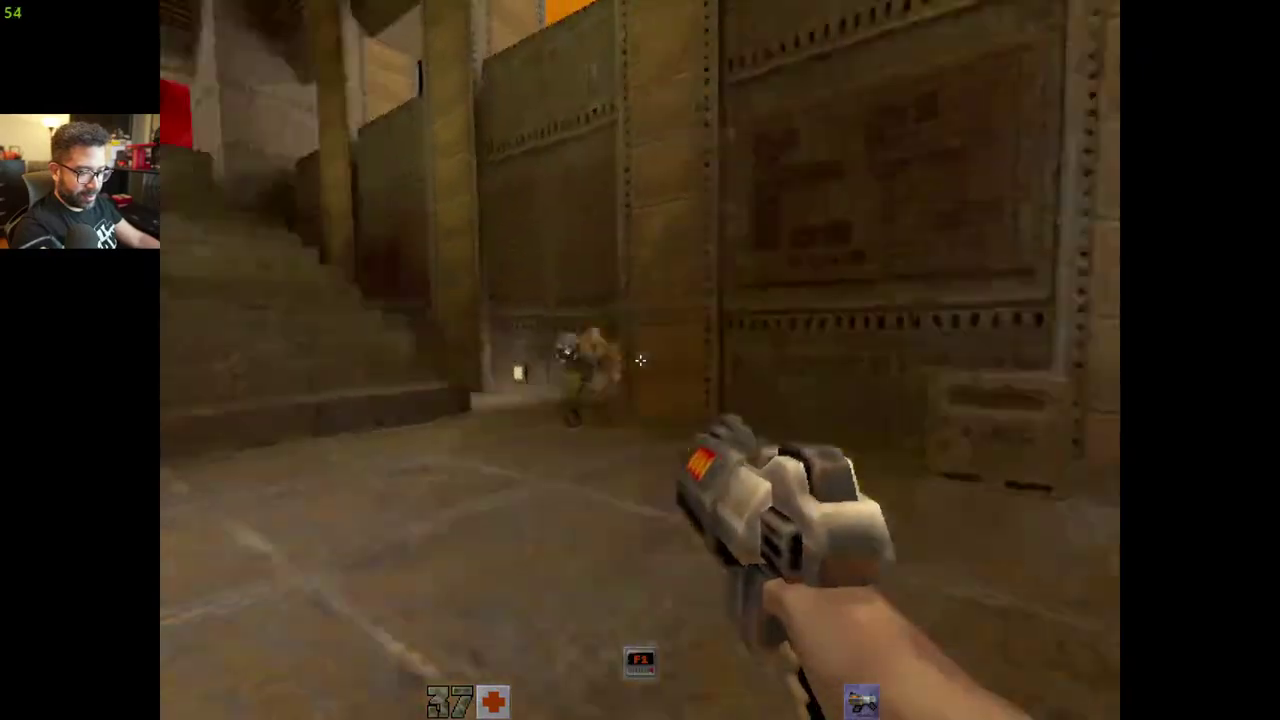
click(640, 360)
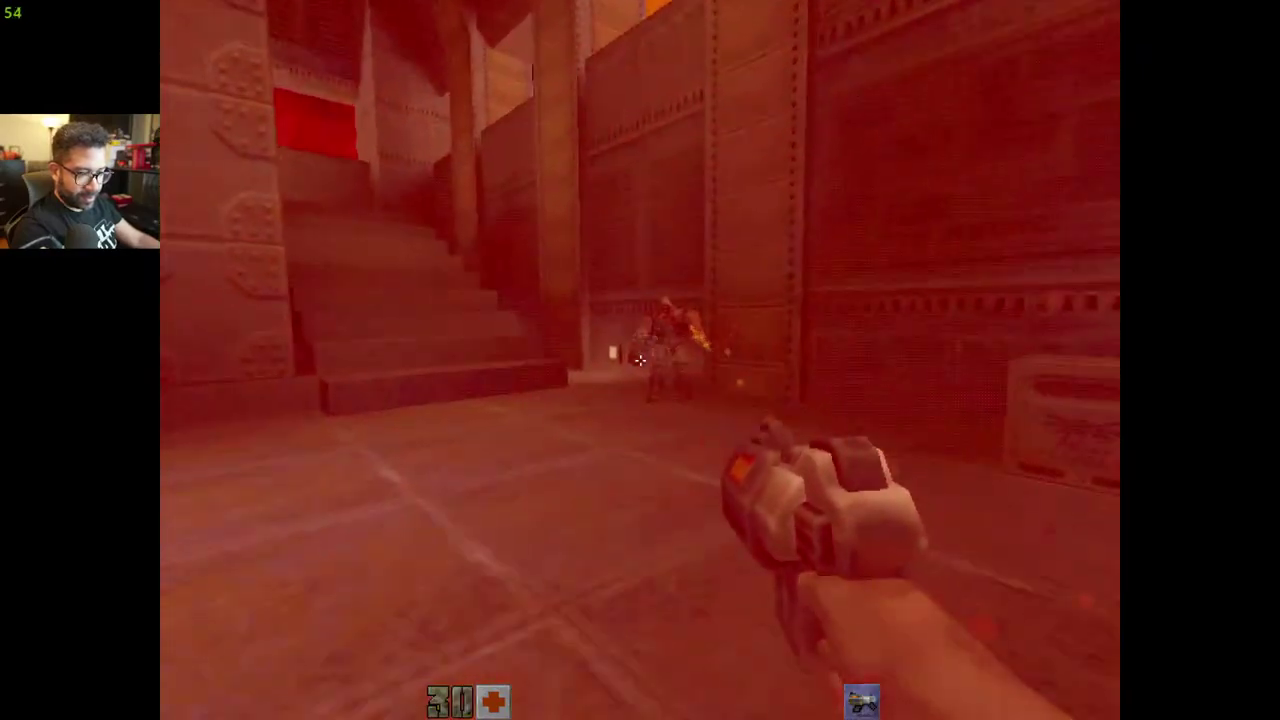
click(640, 360)
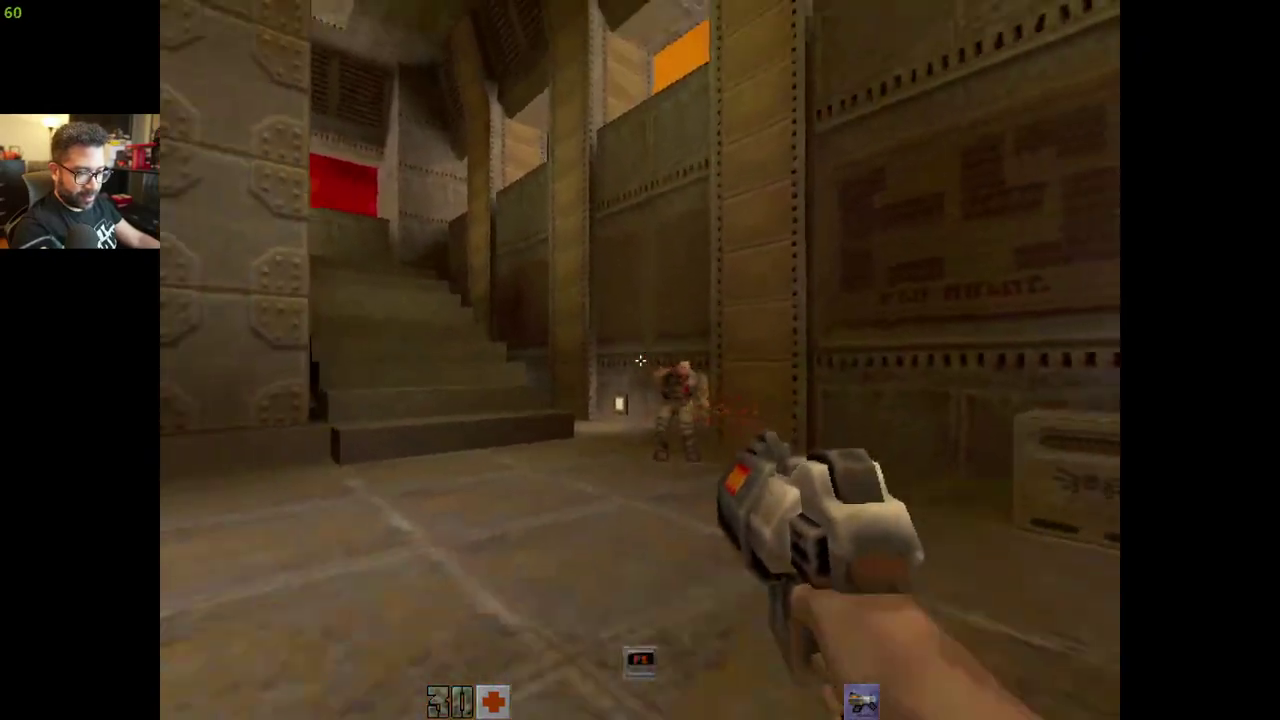
click(640, 360)
- Climb the stairs, then back down and shoot the armored enemy
key(w)
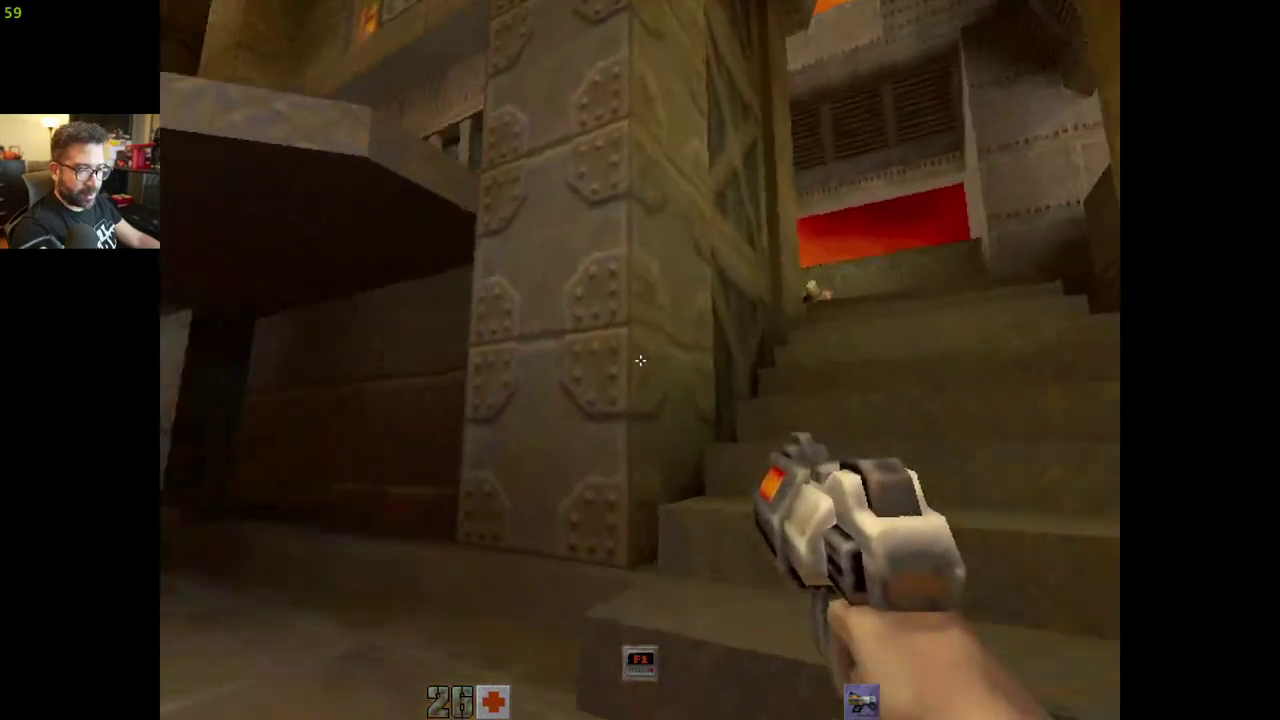
key(w)
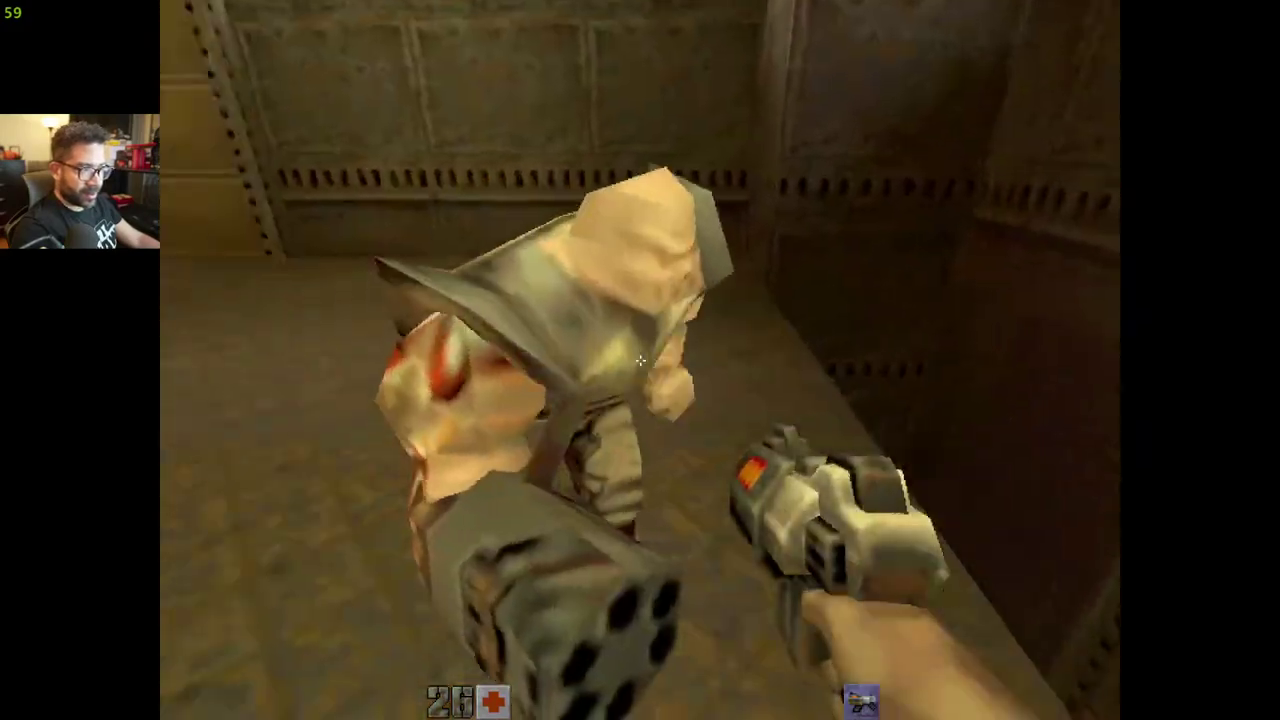
key(s)
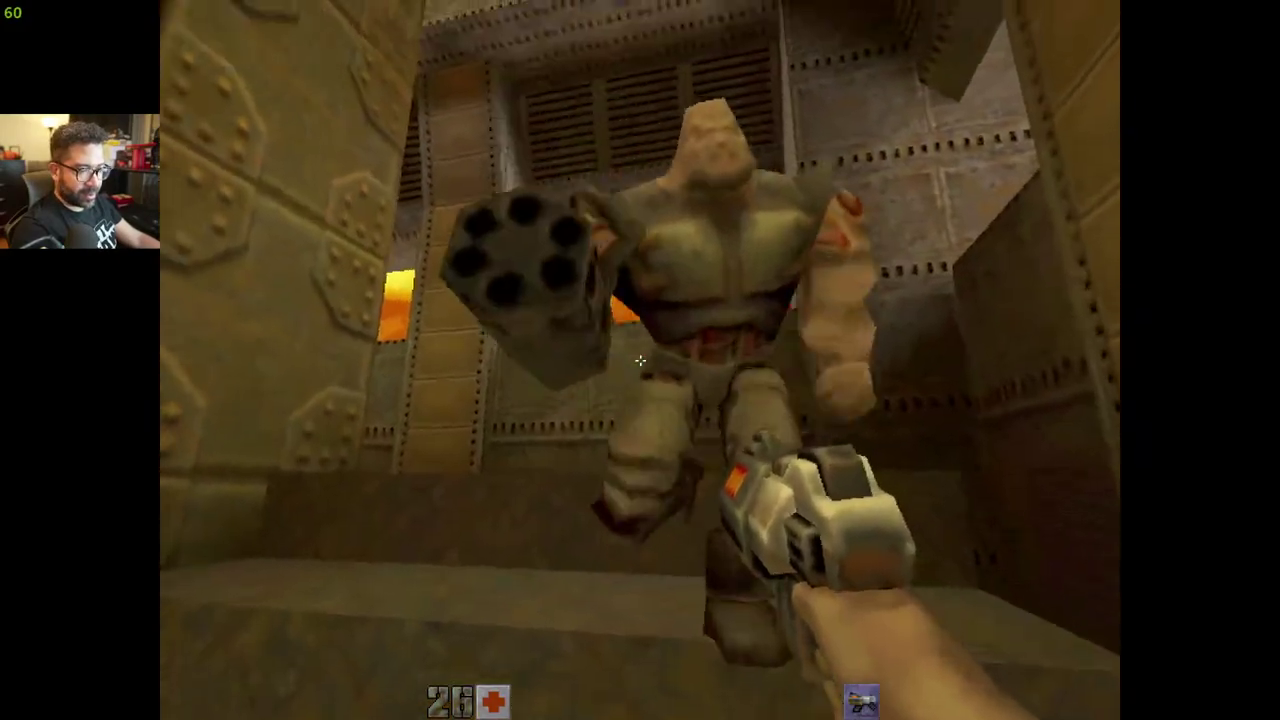
key(s)
click(640, 360)
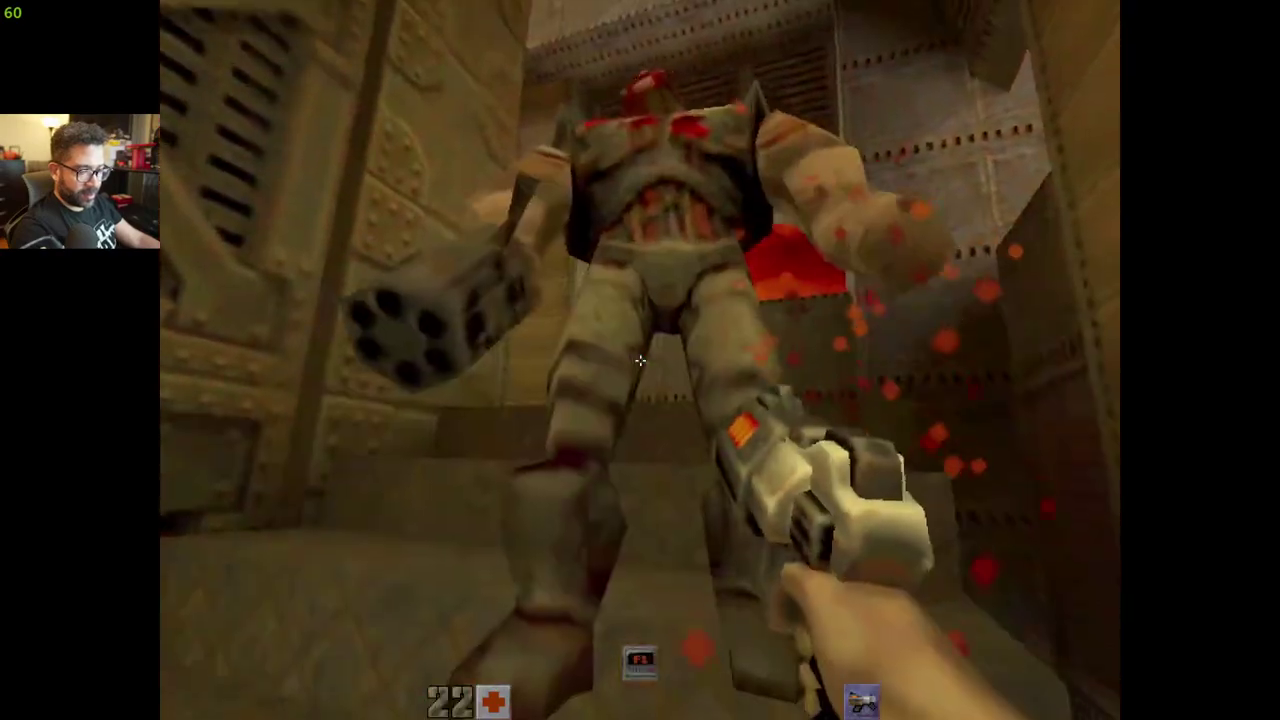
click(640, 360)
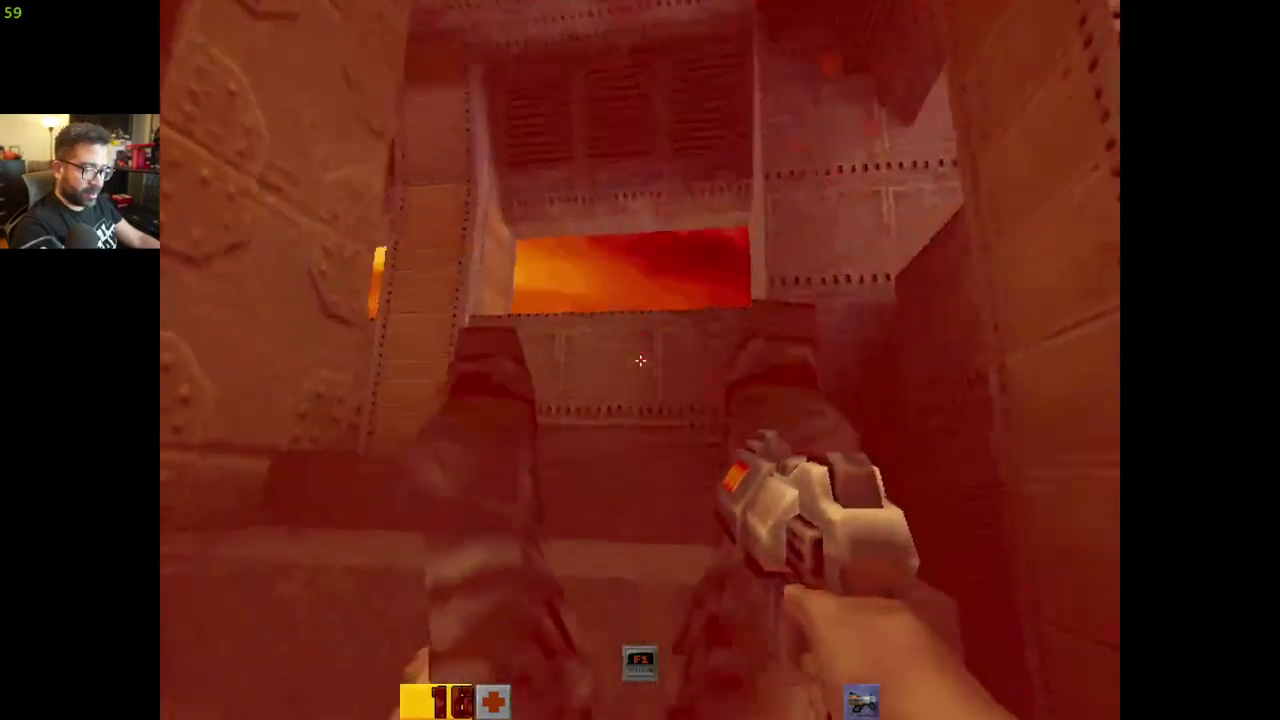
- Walk through the corridors past the pillar and crate, collecting ammo and shells
key(w)
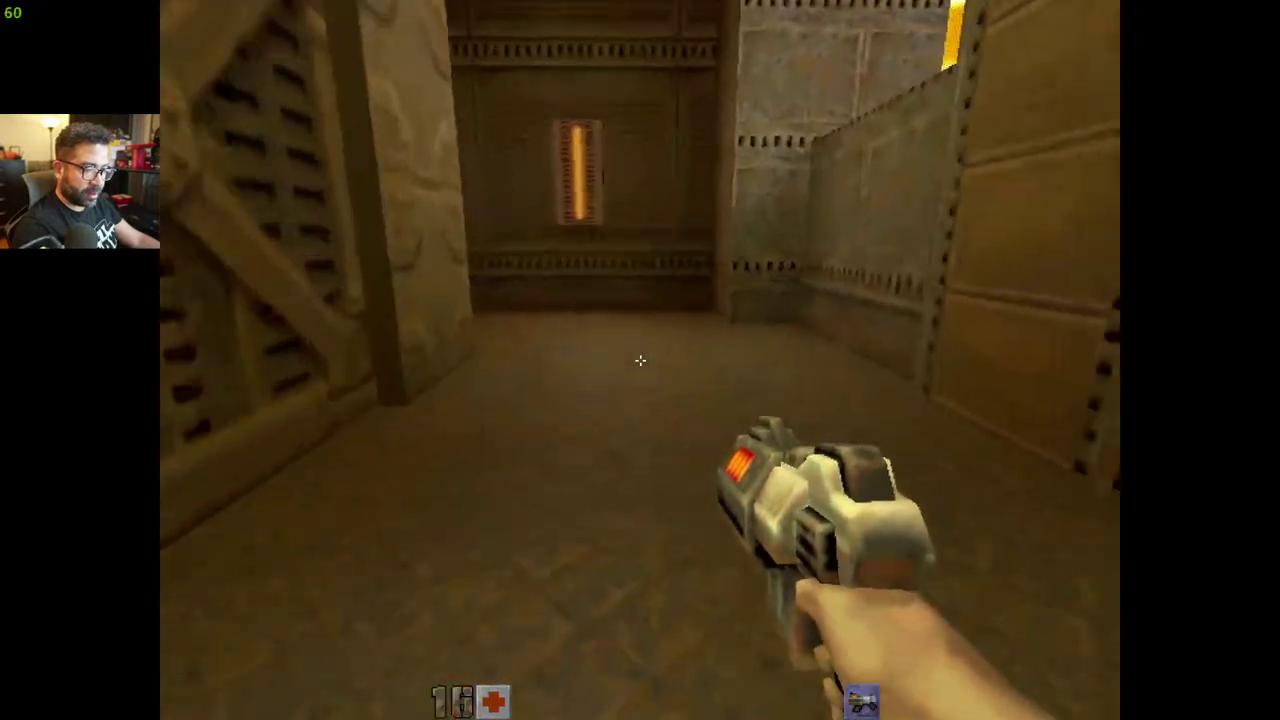
key(w)
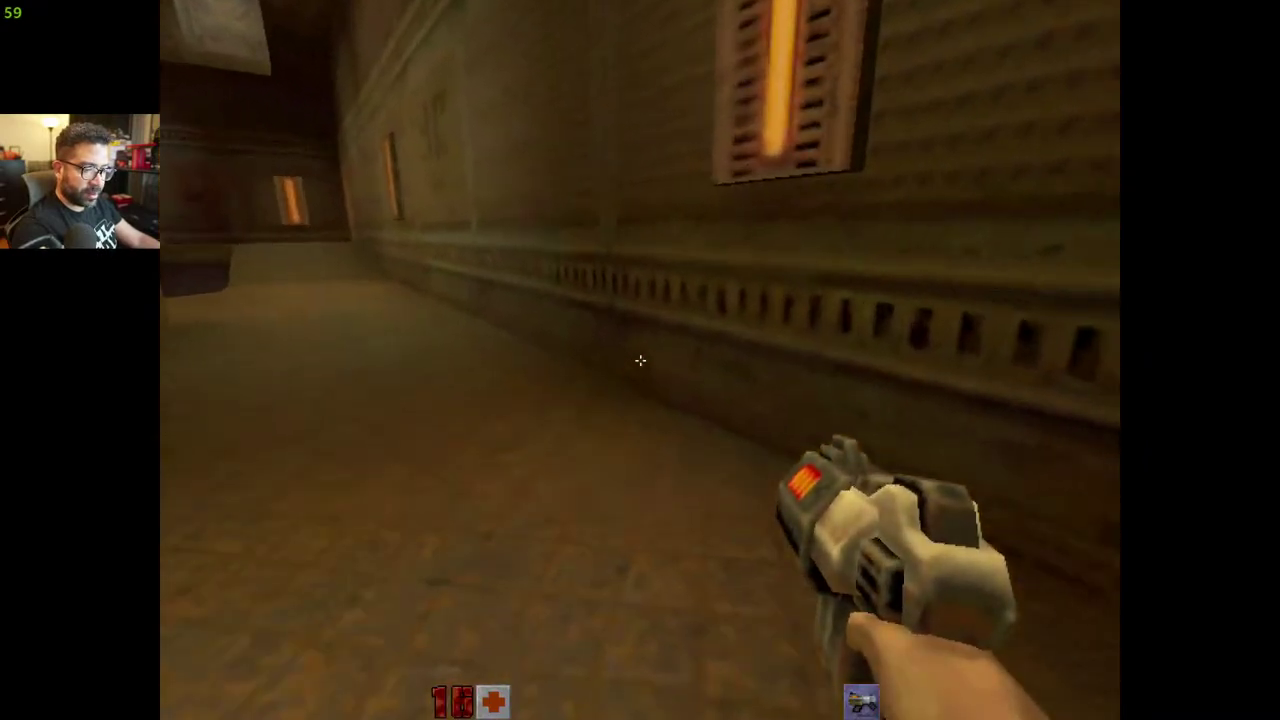
key(w)
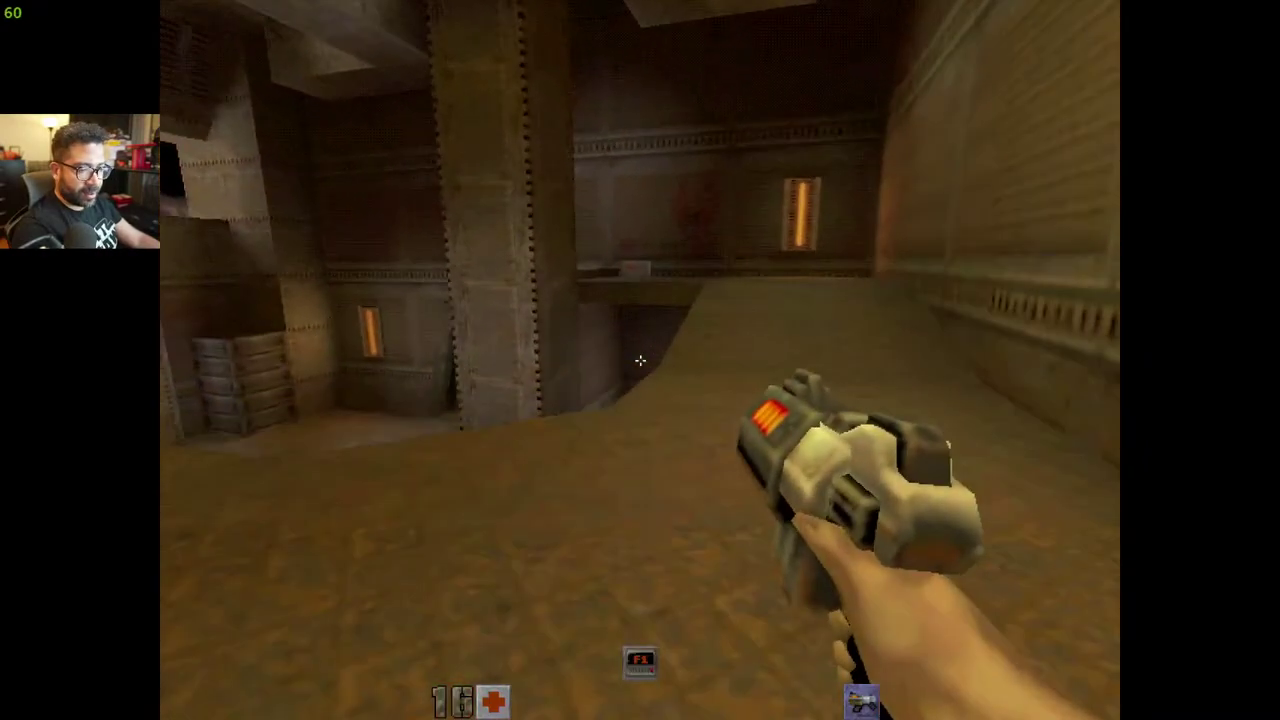
key(w)
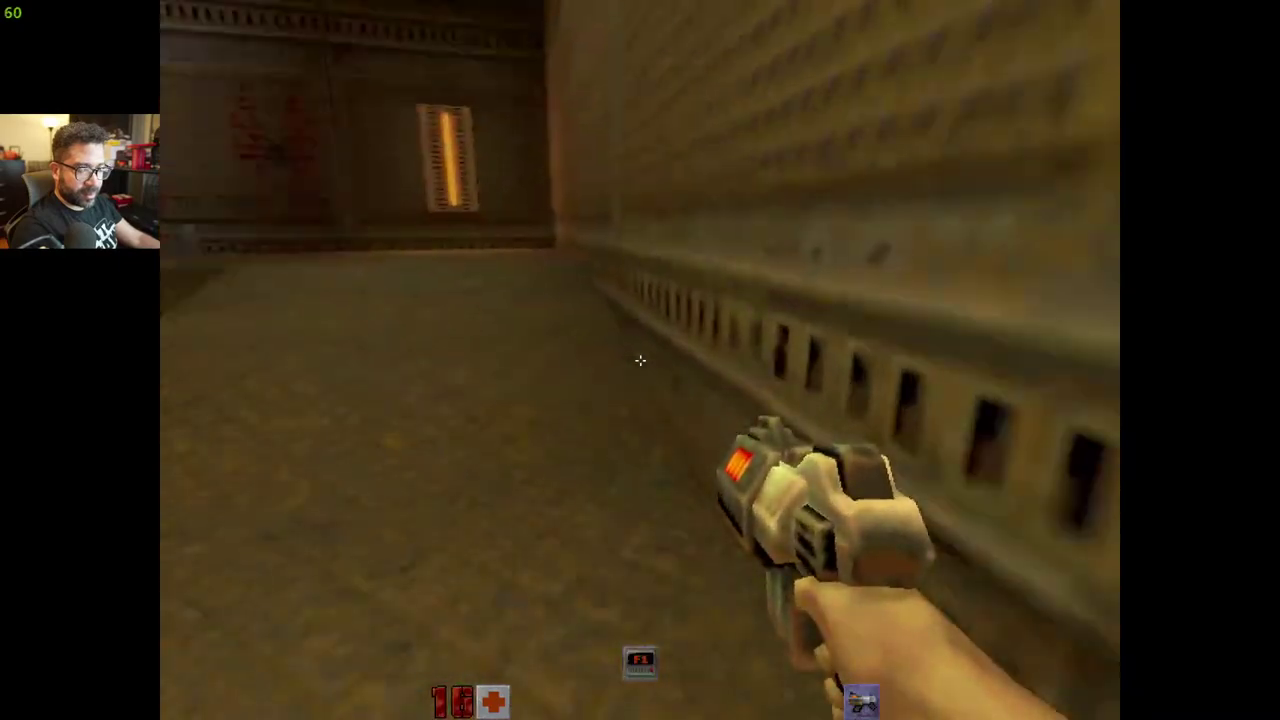
key(w)
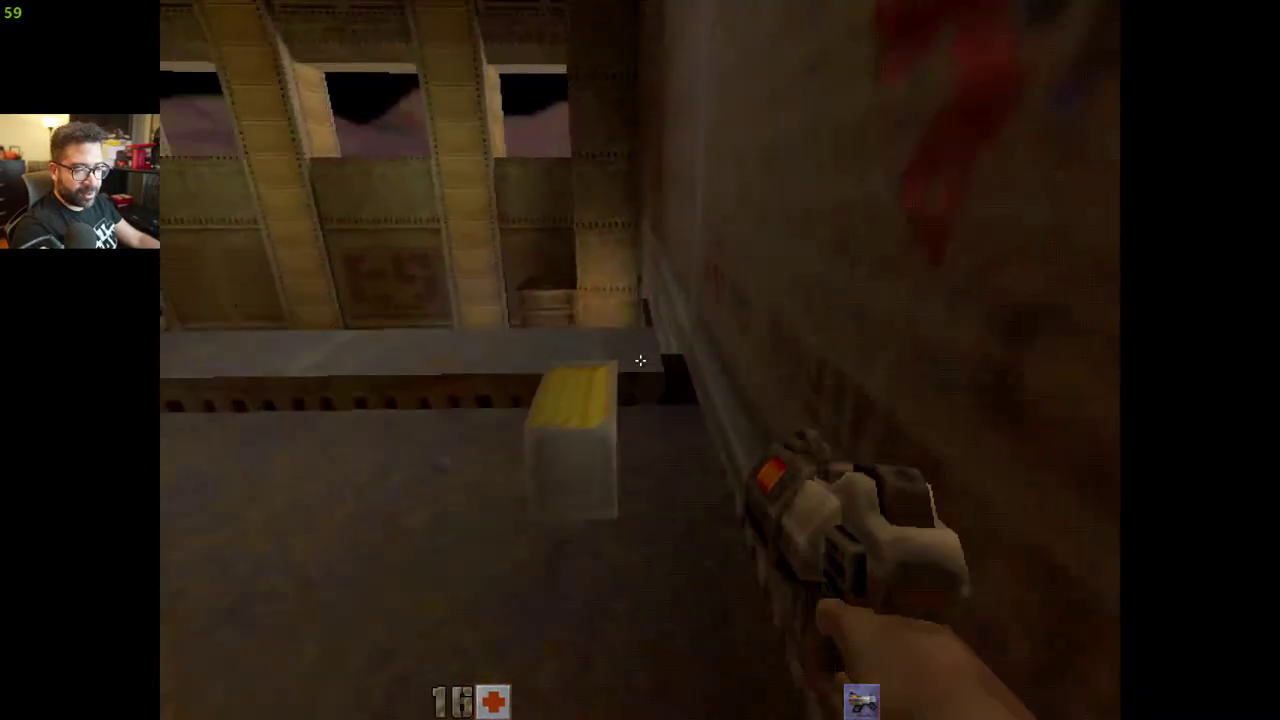
key(w)
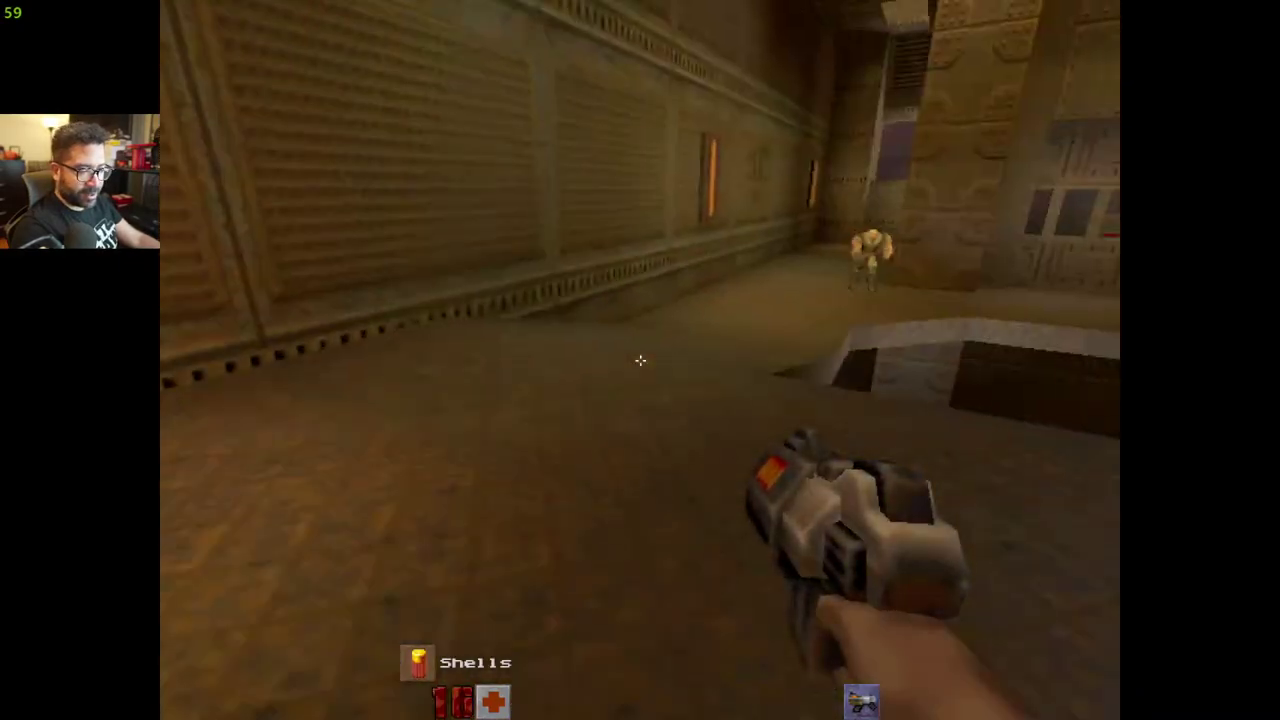
- Kill the charging enemy in the long corridor and continue toward the red-lit doorway
click(640, 360)
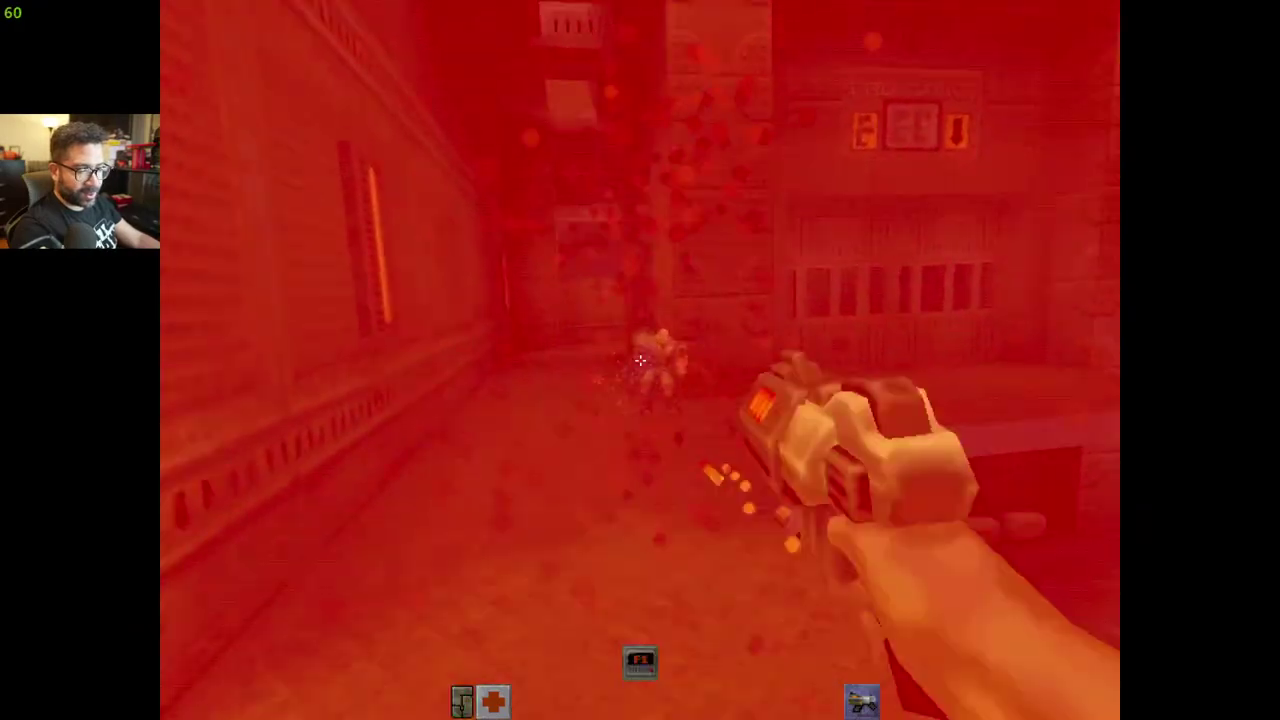
click(640, 360)
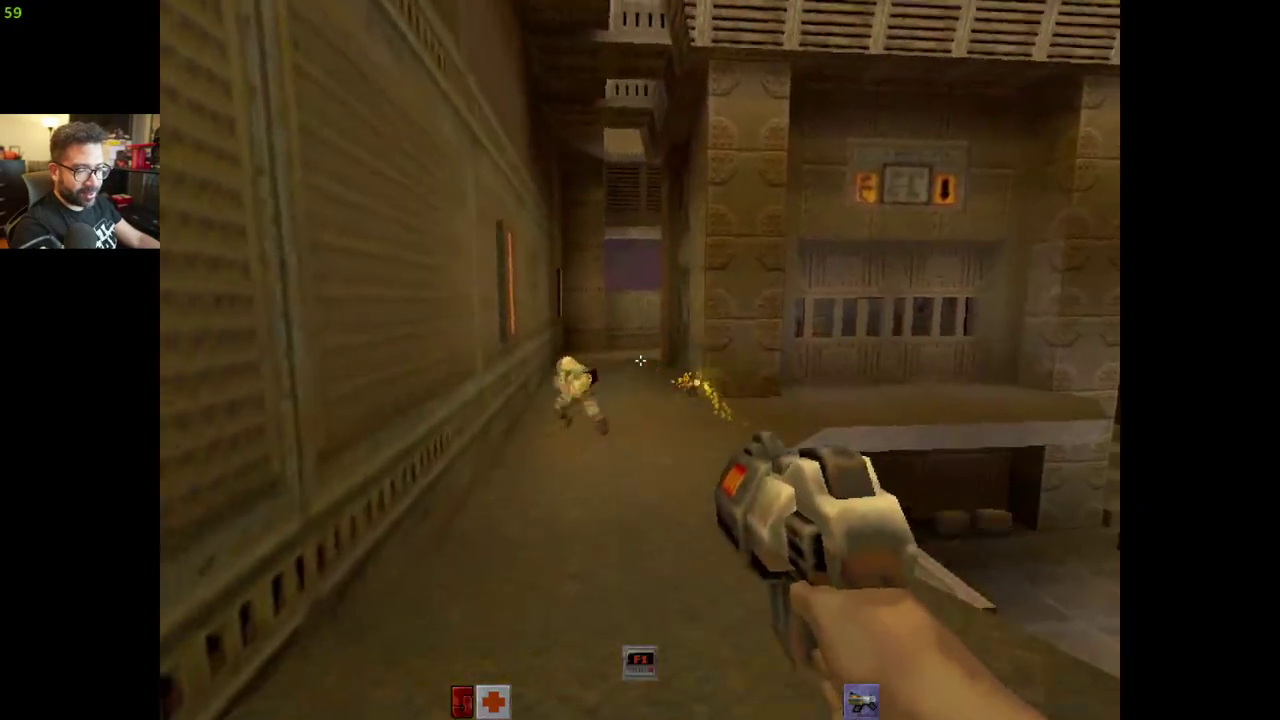
click(640, 360)
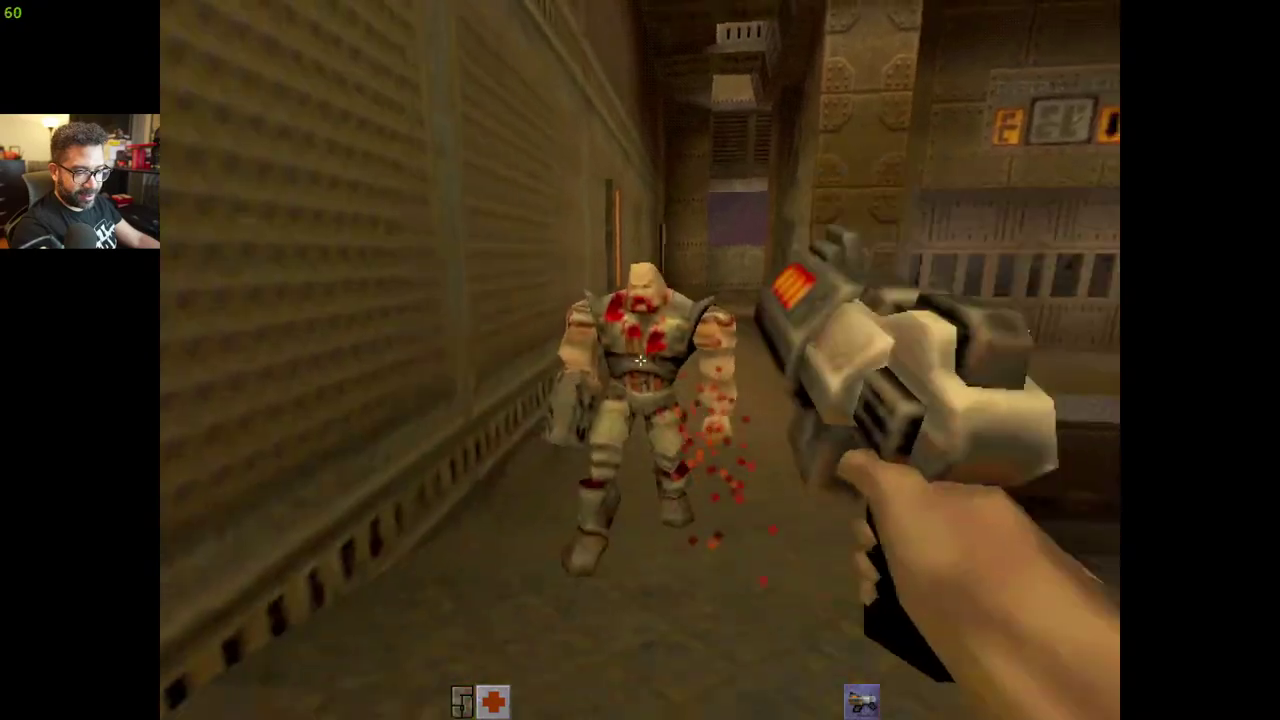
click(640, 360)
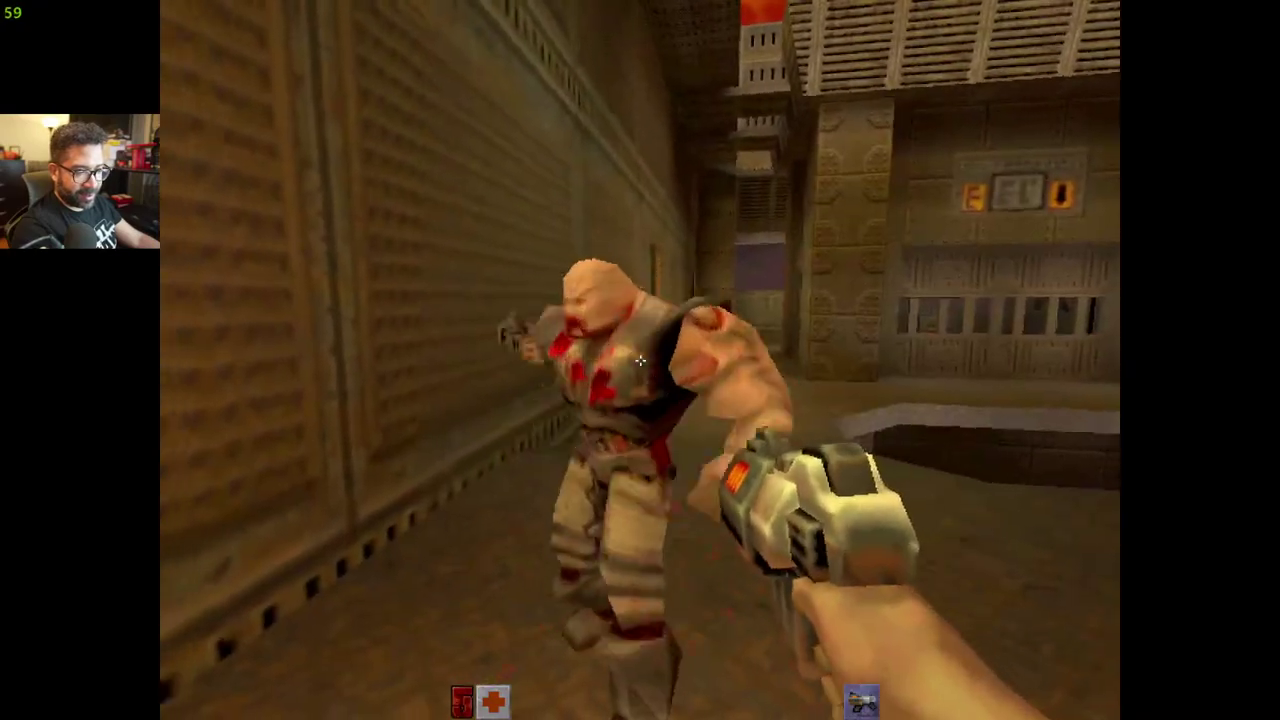
key(w)
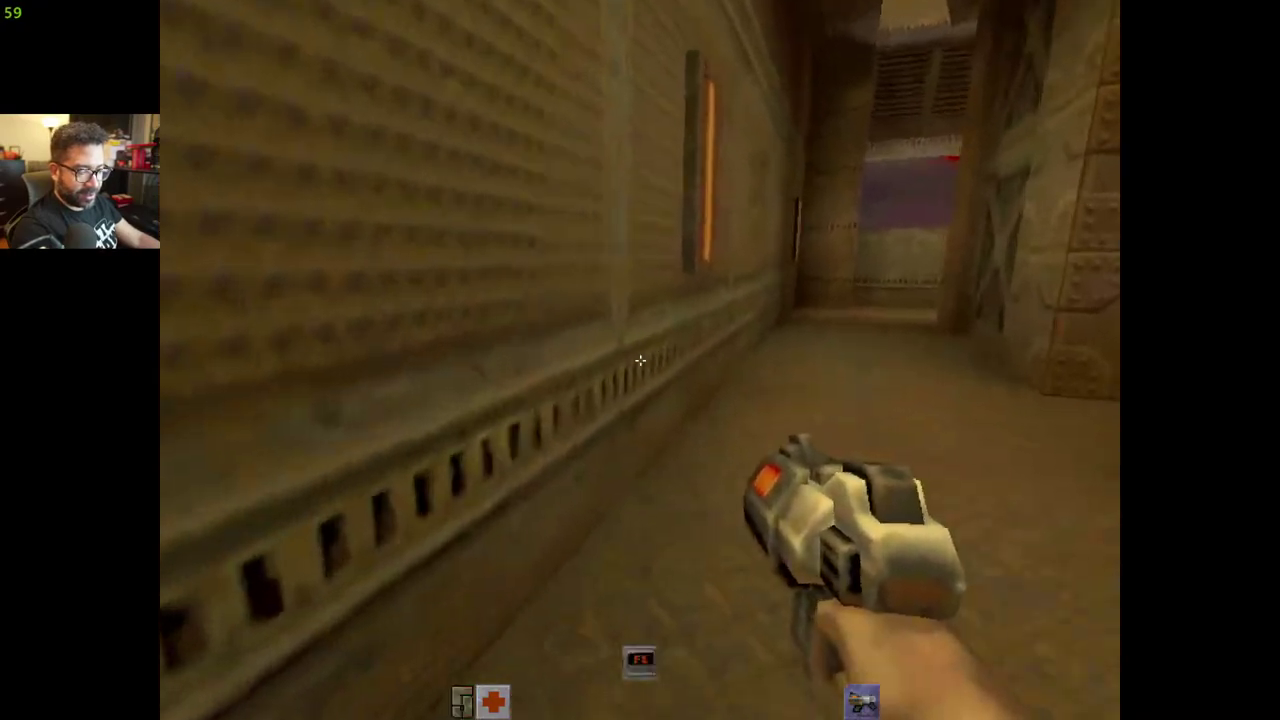
key(w)
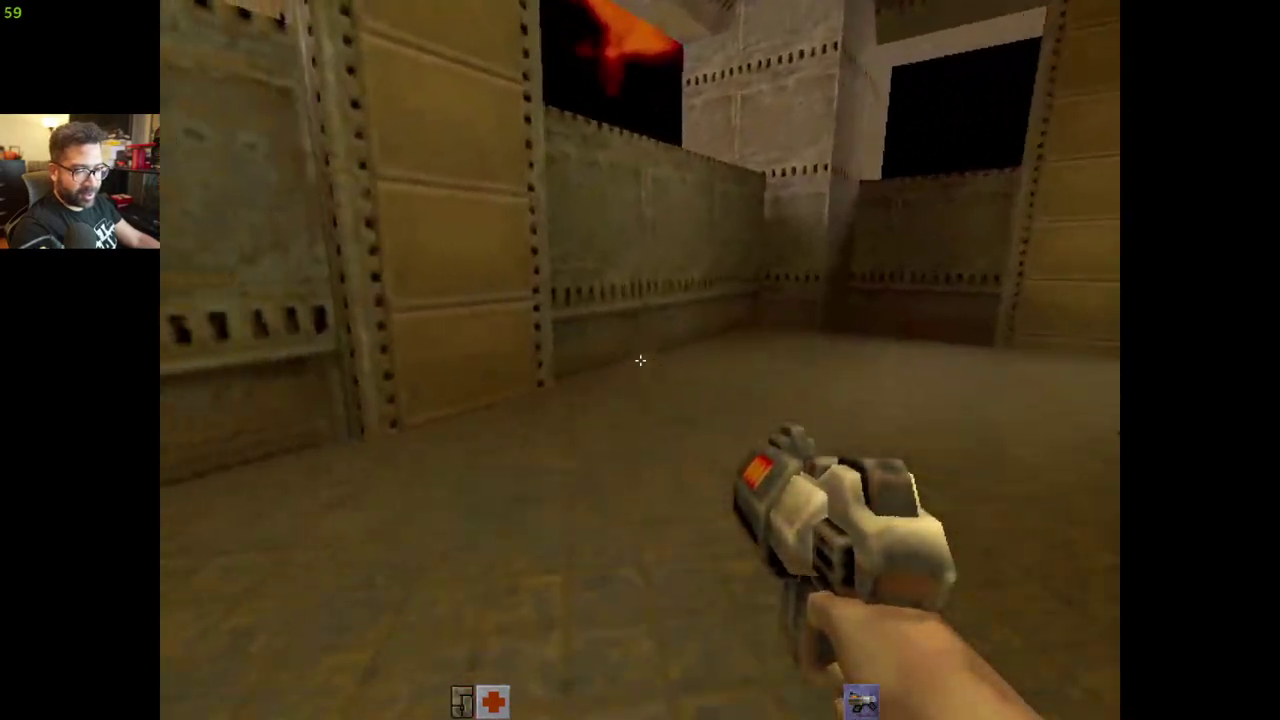
- Pick up the health box and head into the slatted corridor
key(w)
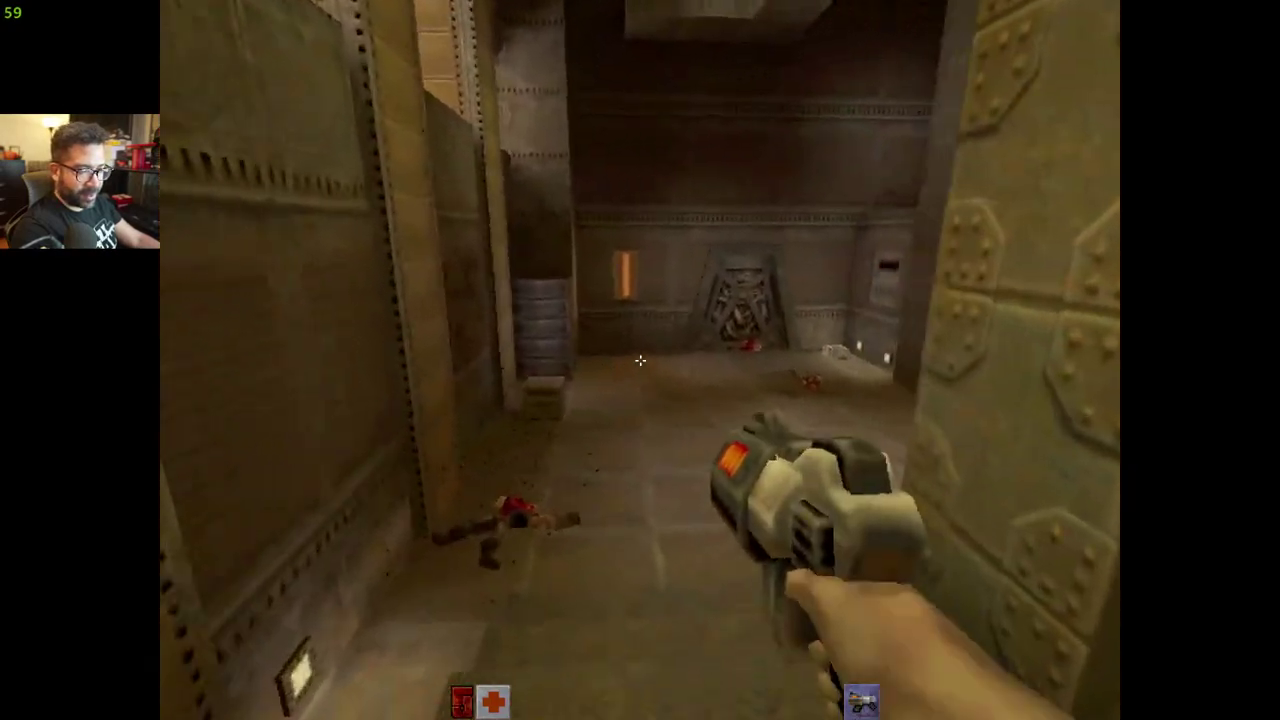
key(w)
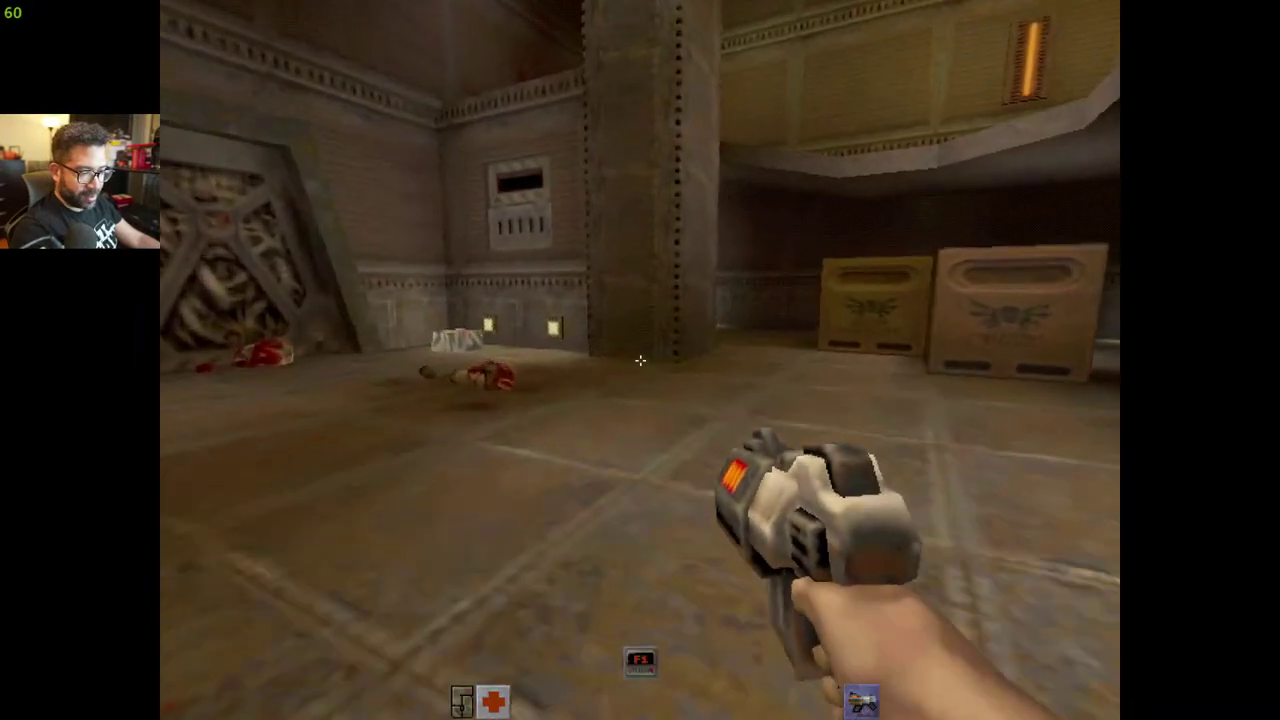
key(w)
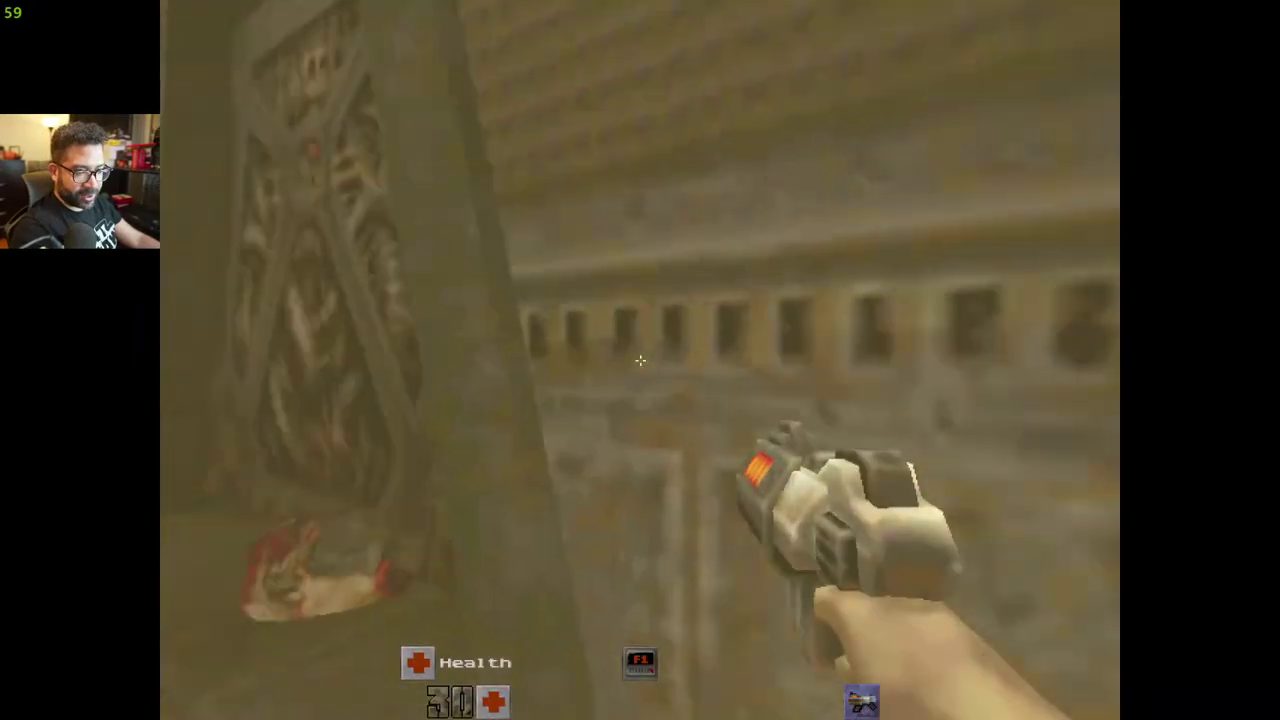
key(w)
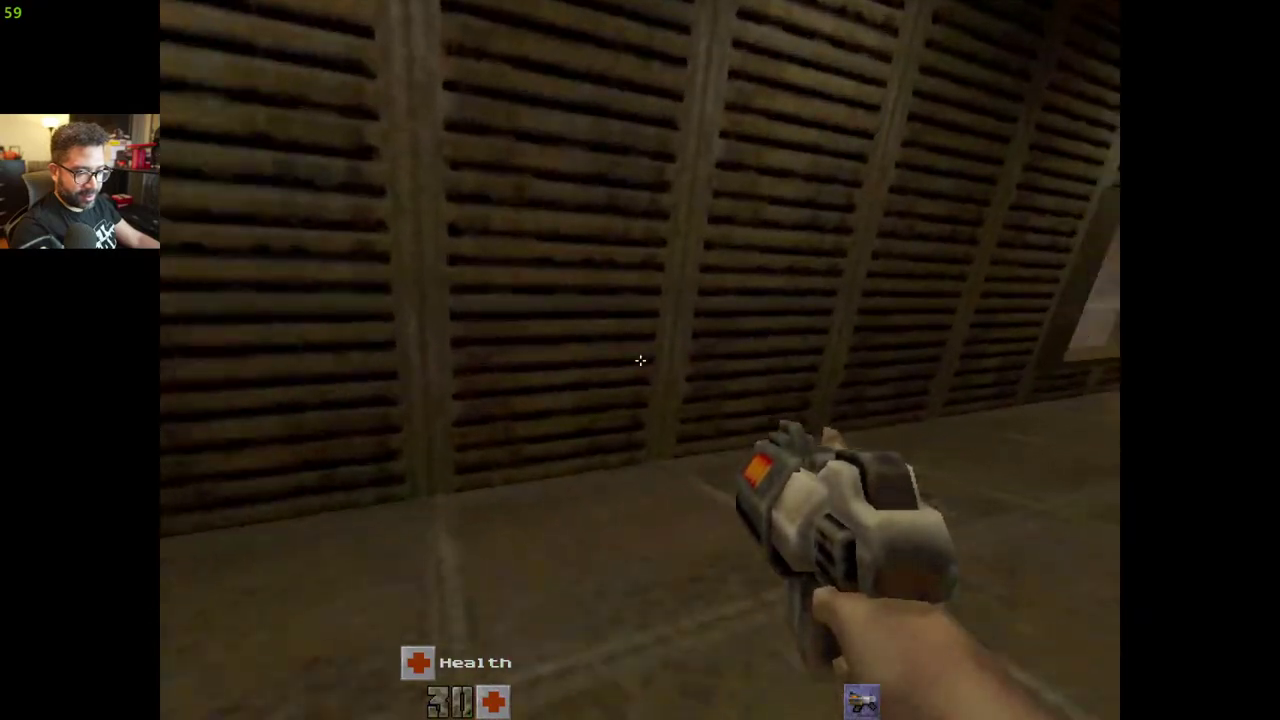
key(w)
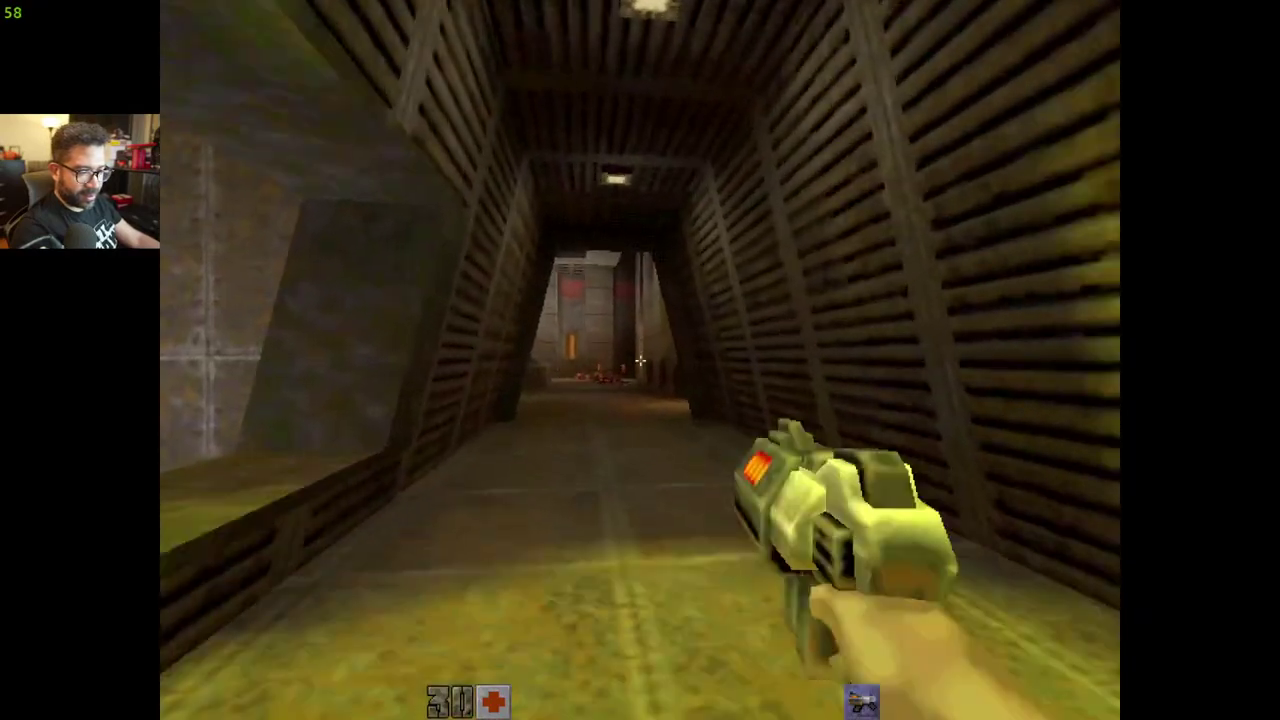
- Blast the enemies down the slatted corridor near the corpses
click(640, 360)
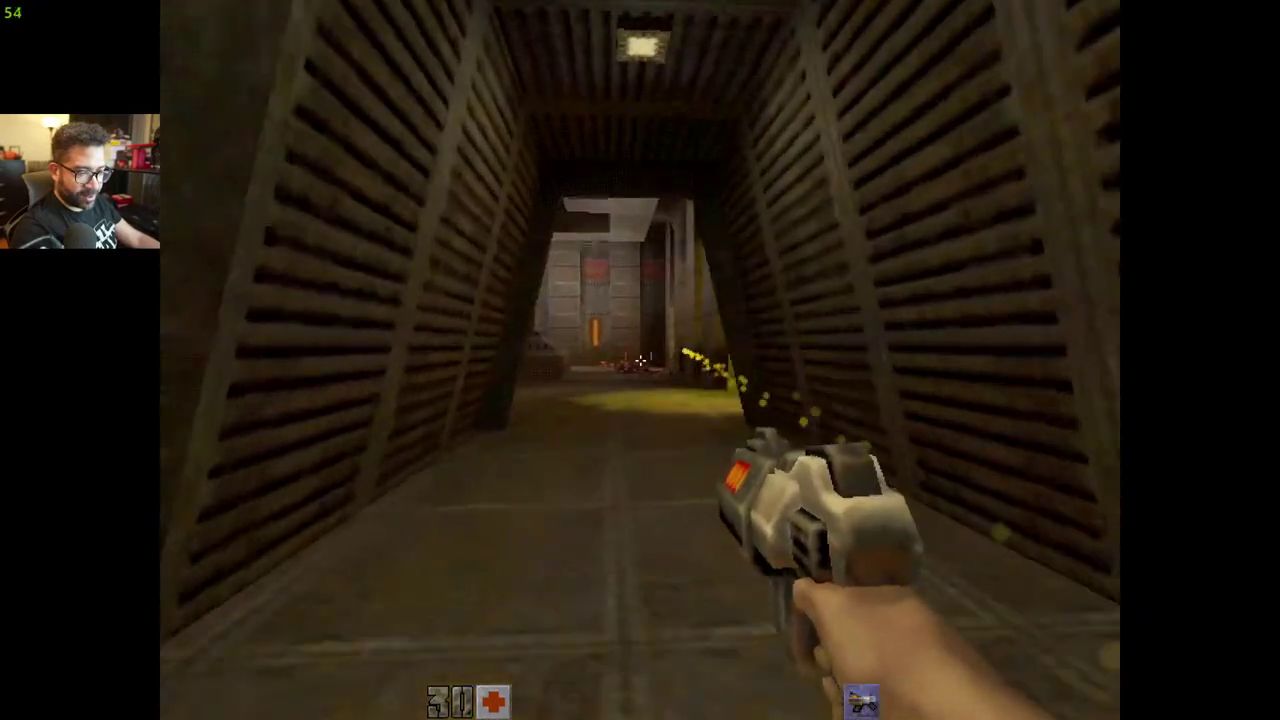
key(w)
click(640, 360)
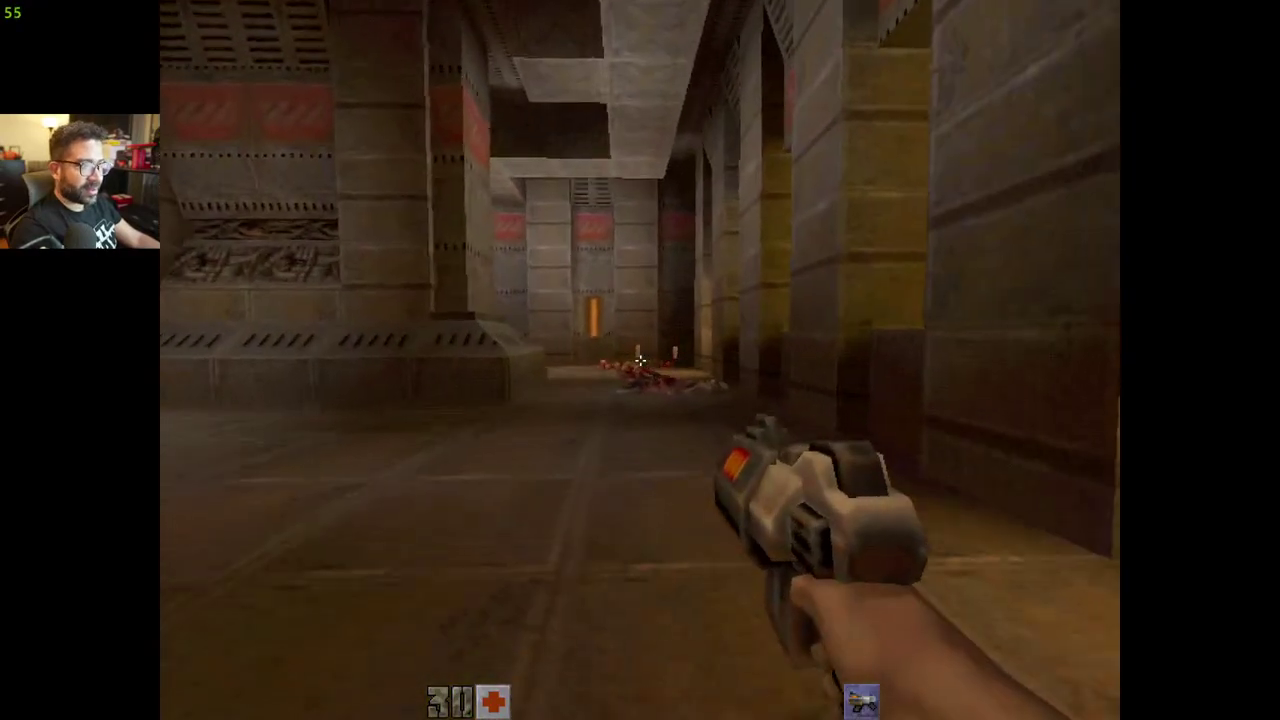
key(w)
click(640, 360)
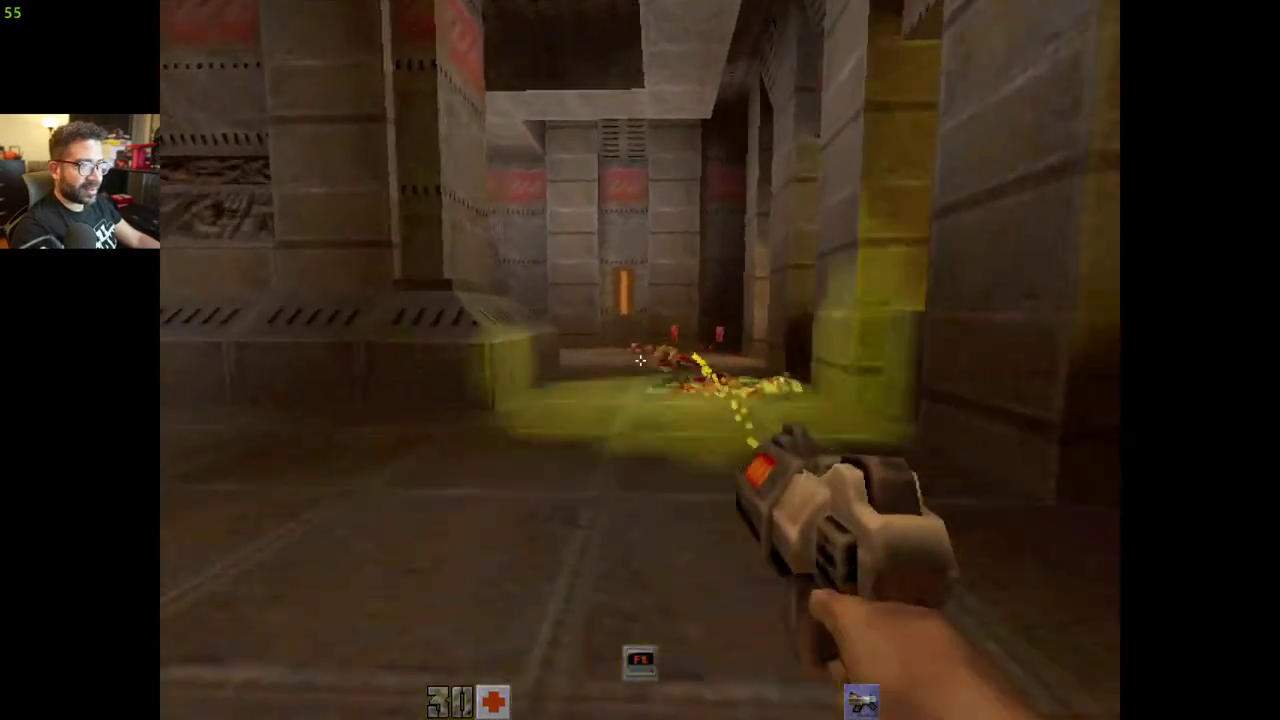
click(640, 360)
key(w)
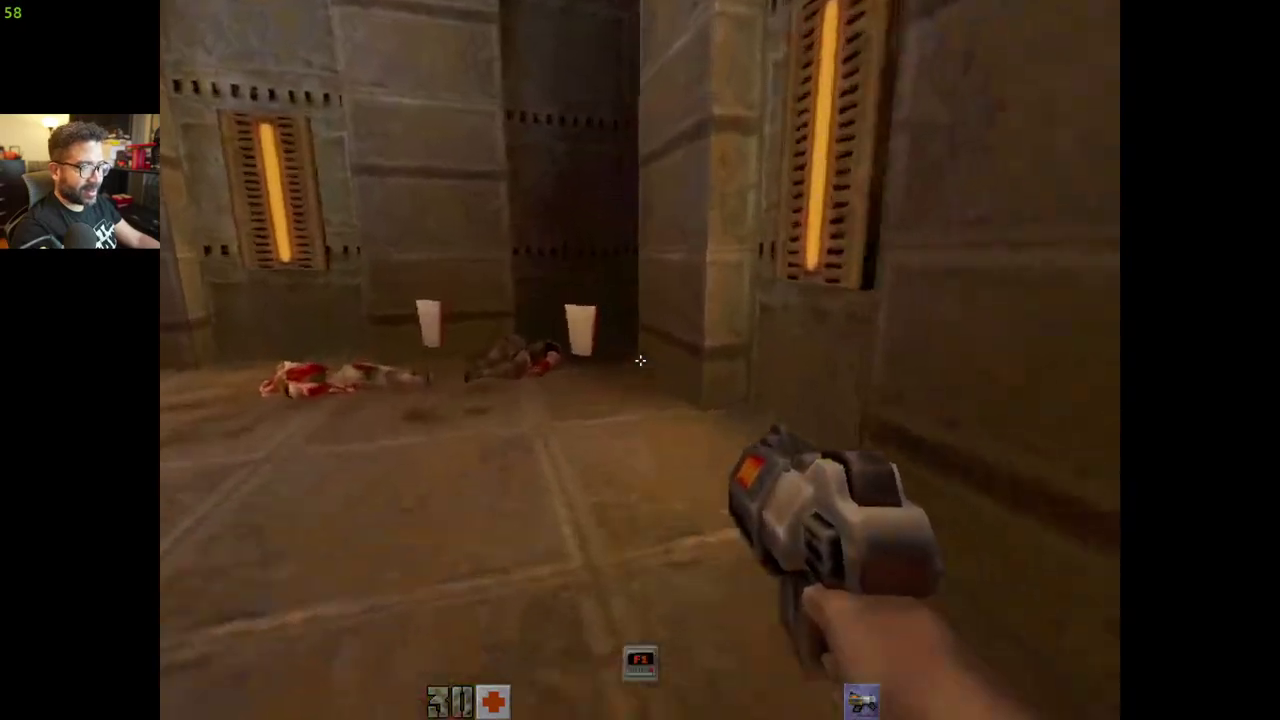
- Collect the Armor Shard and Health, then return to the slatted corridor
key(w)
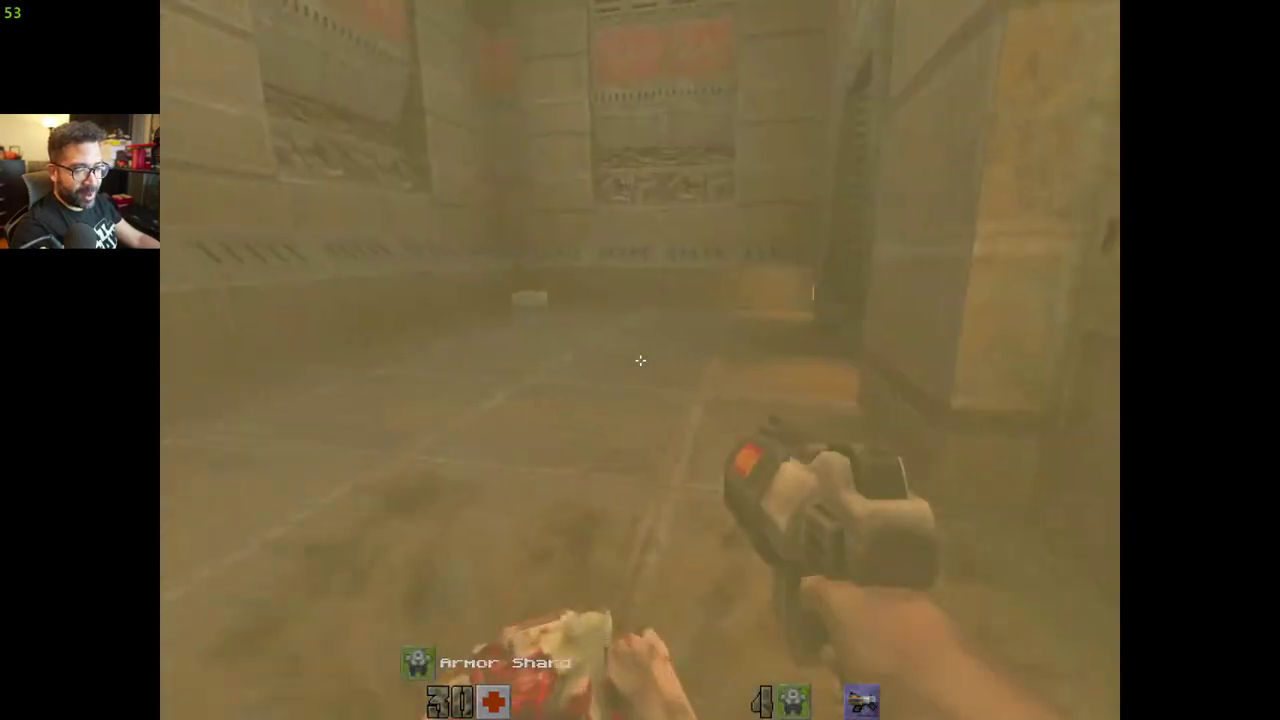
key(w)
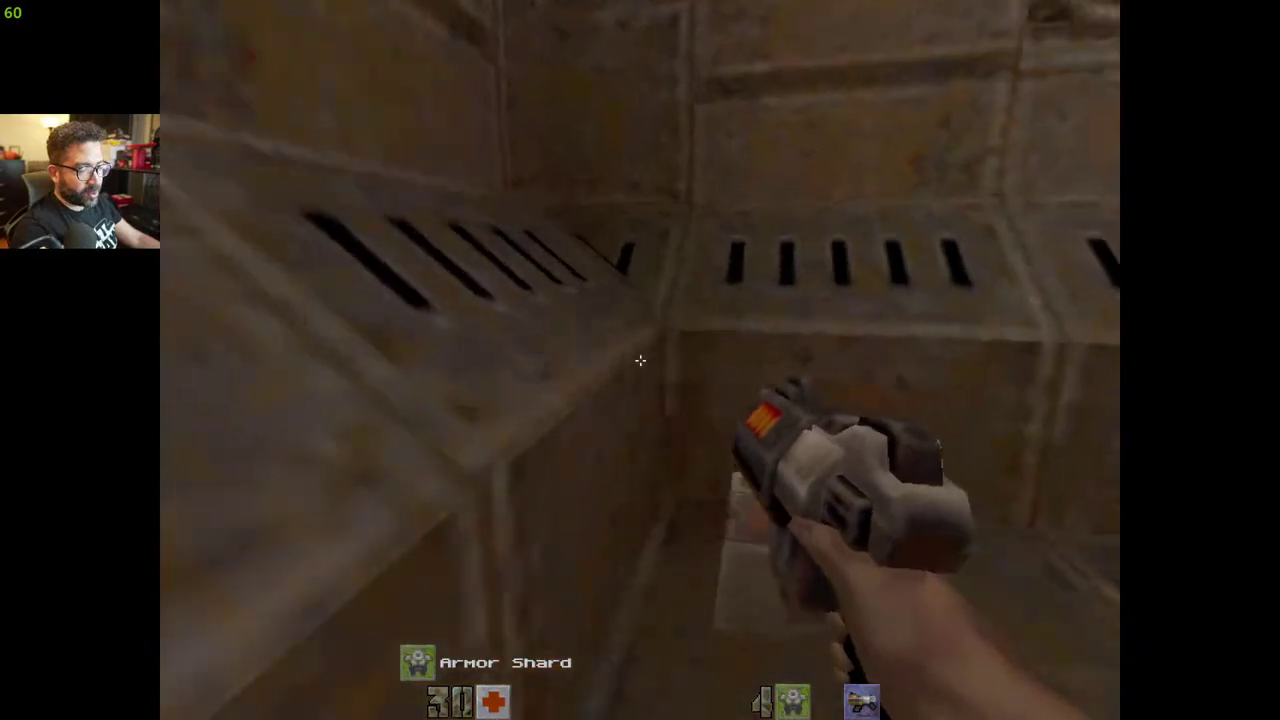
key(w)
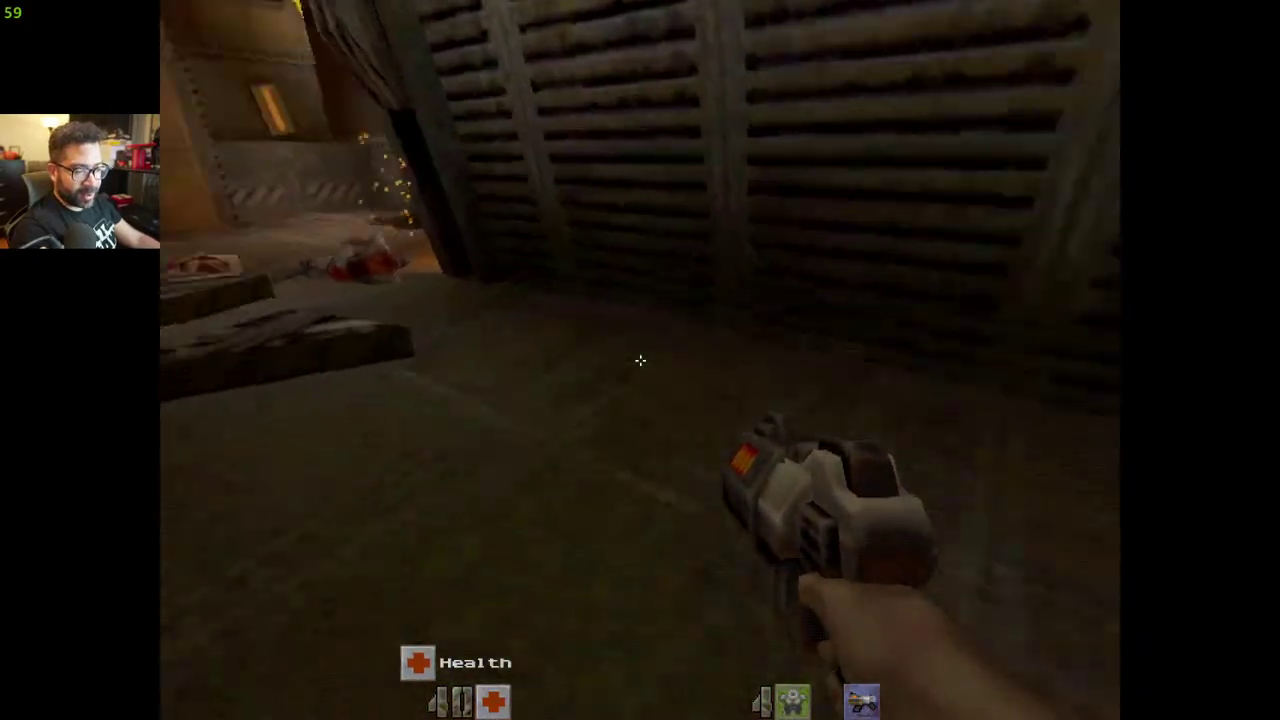
click(640, 360)
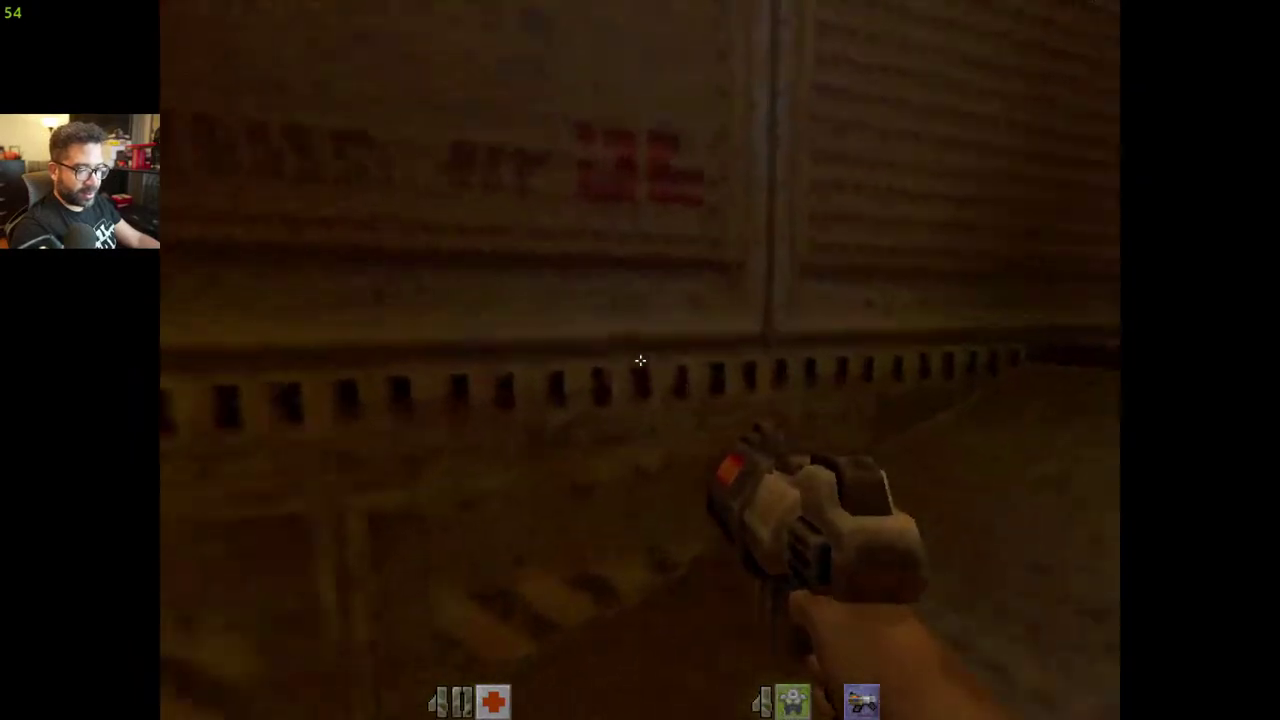
- Explore the orange-sky room and the room with the slanted beam
key(w)
key(w)
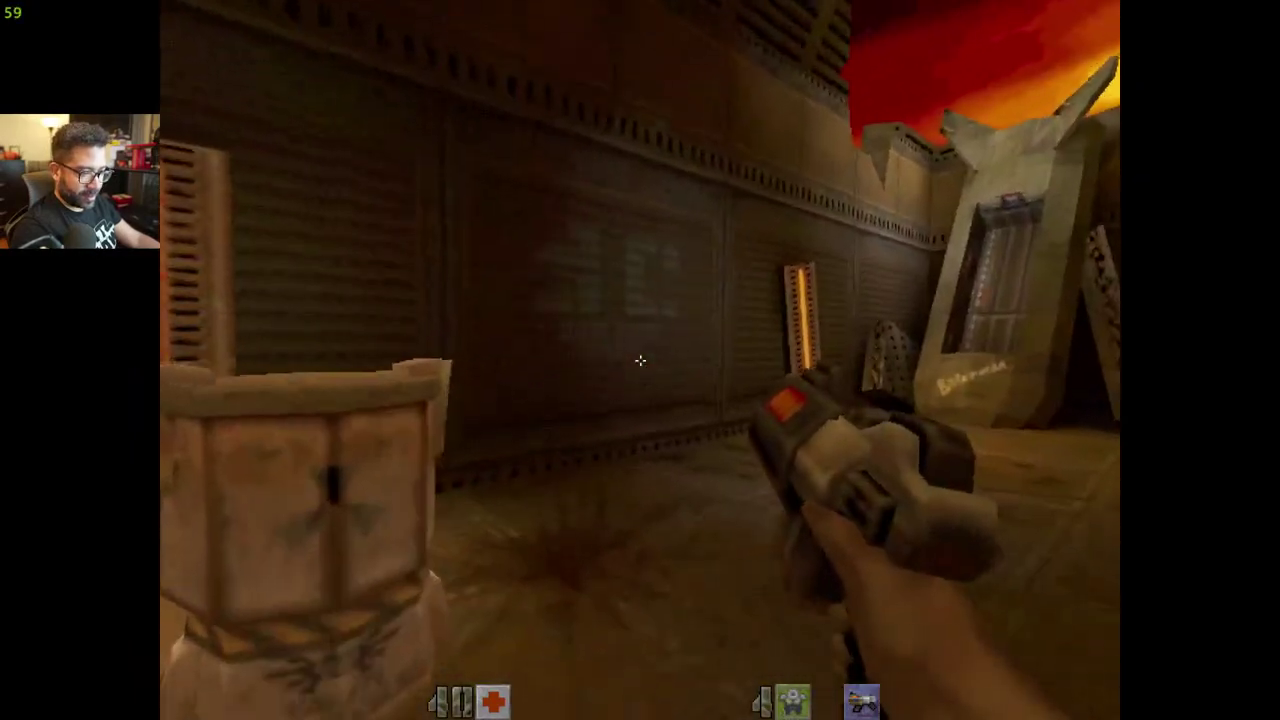
key(w)
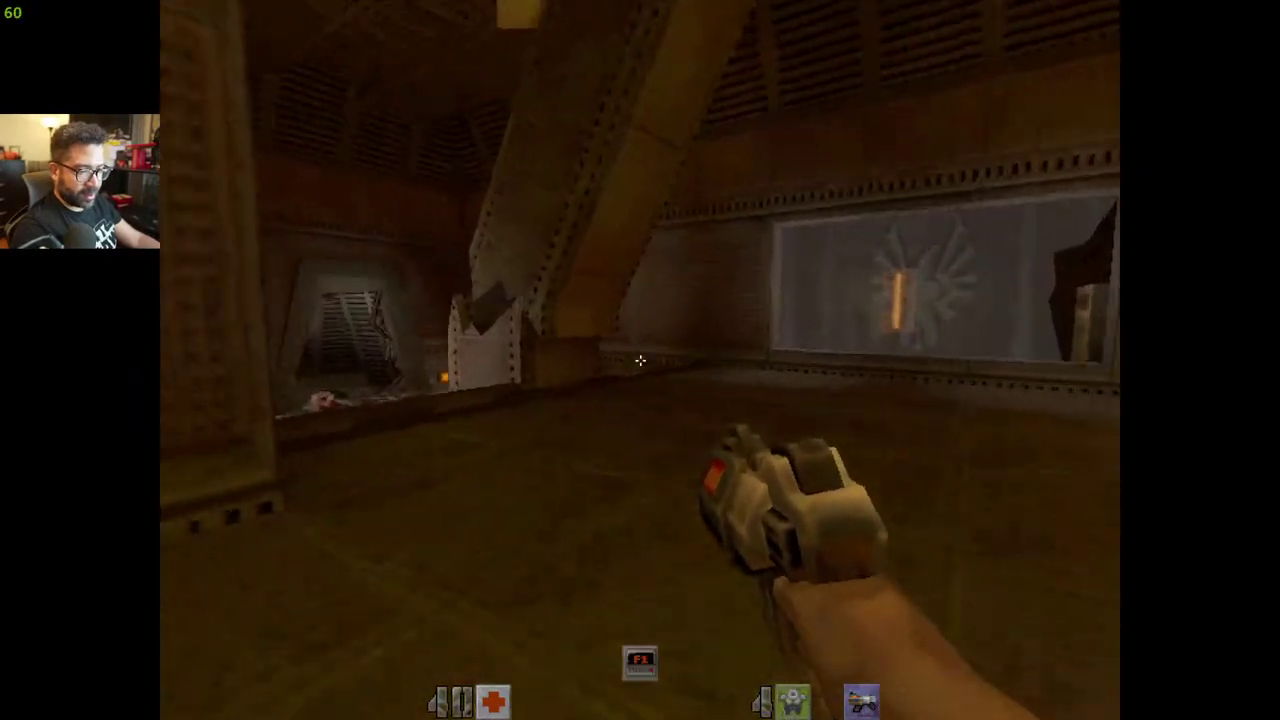
key(w)
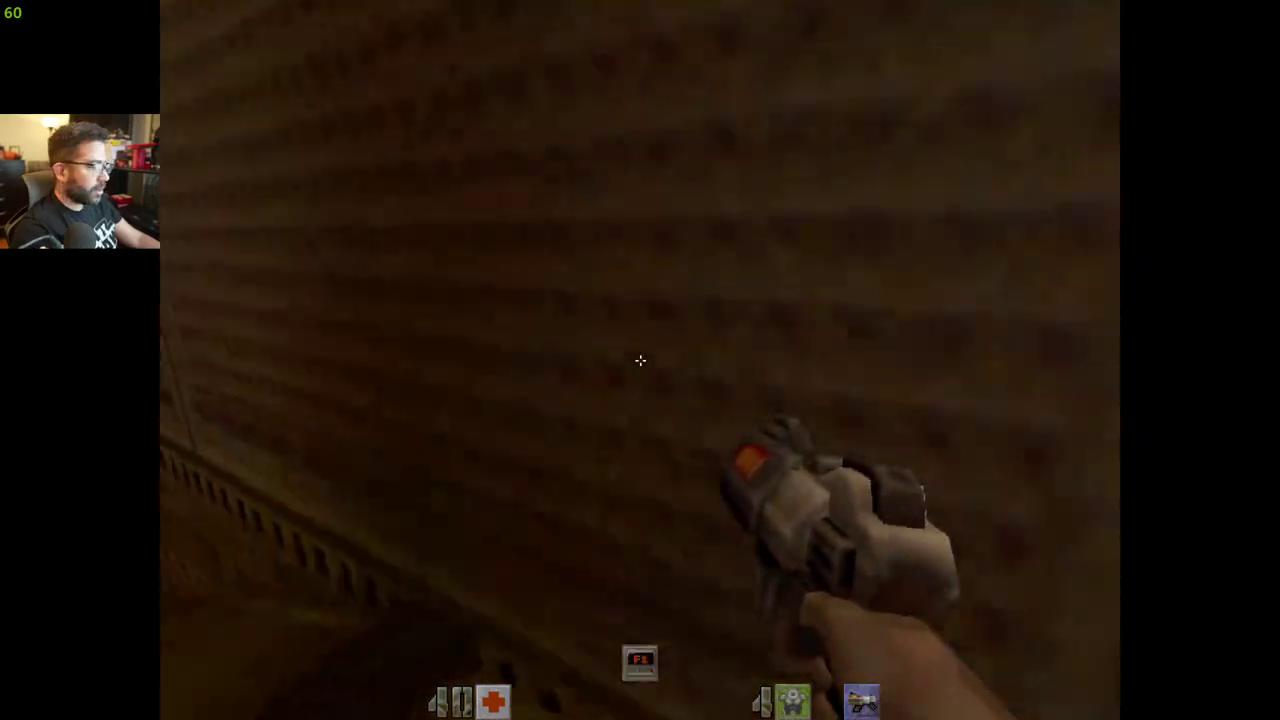
key(w)
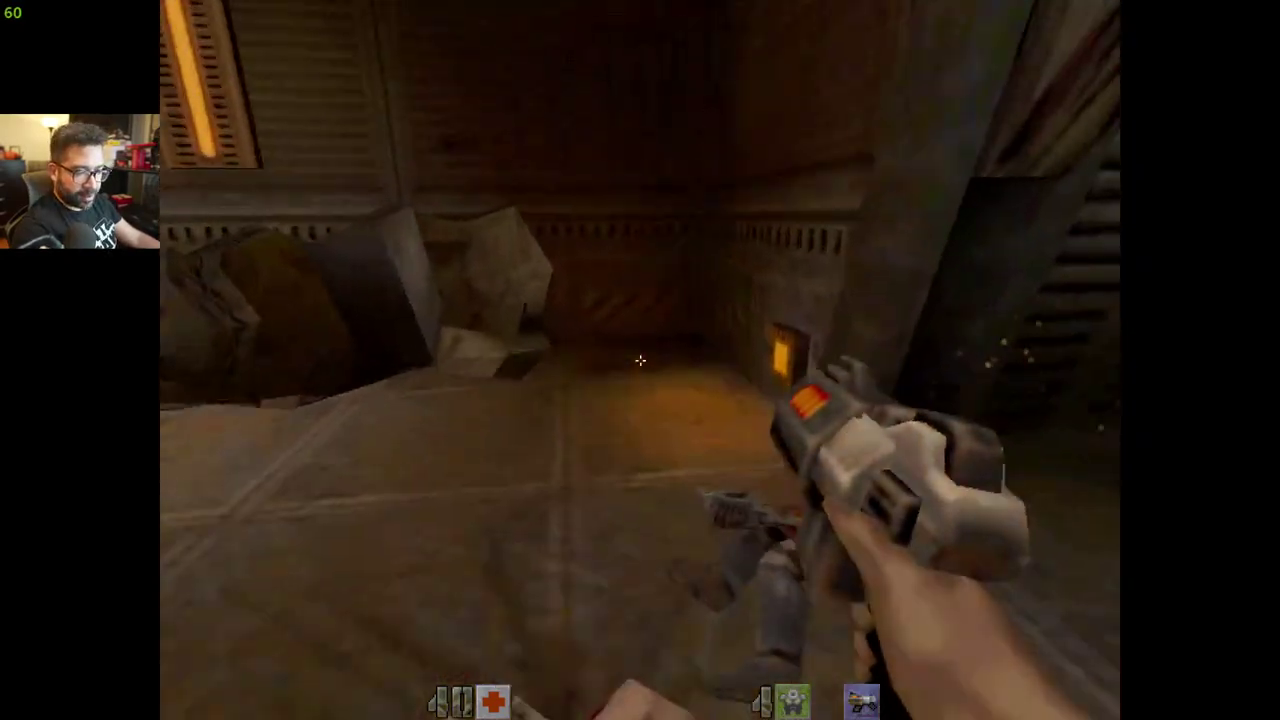
key(w)
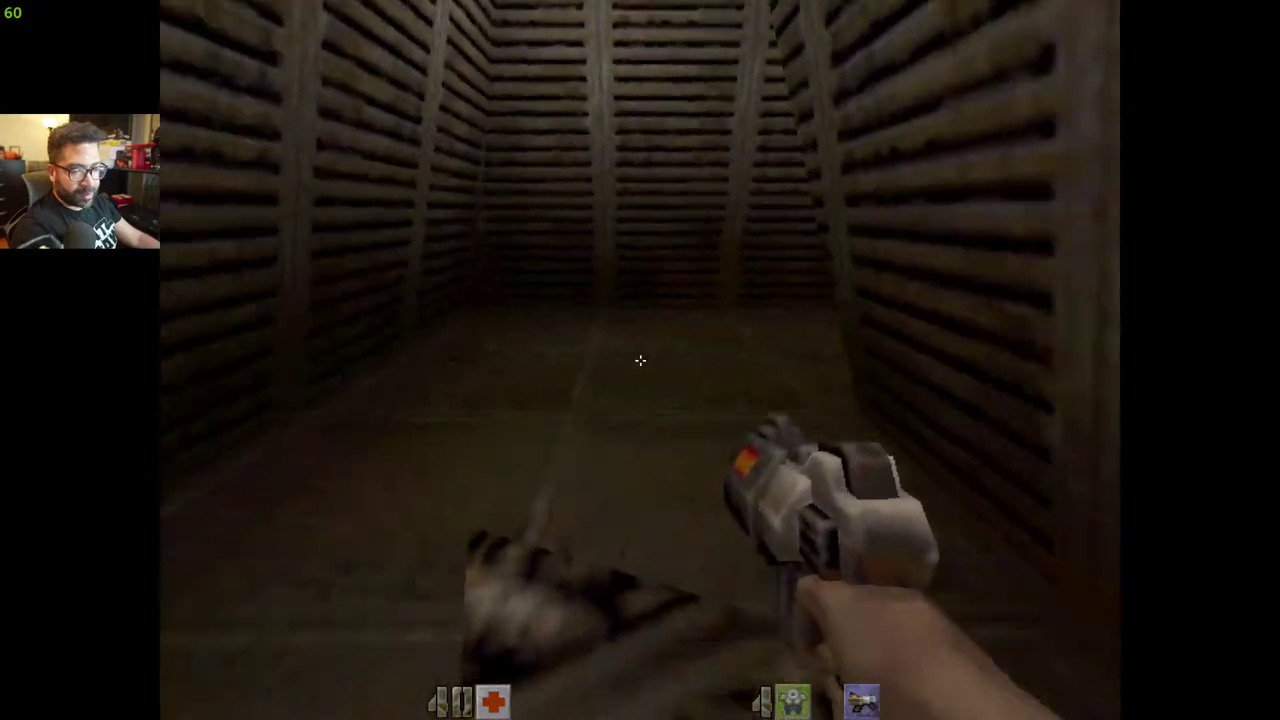
- Move past the crate, look into the lit room with bodies, and re-enter the slatted corridor
key(s)
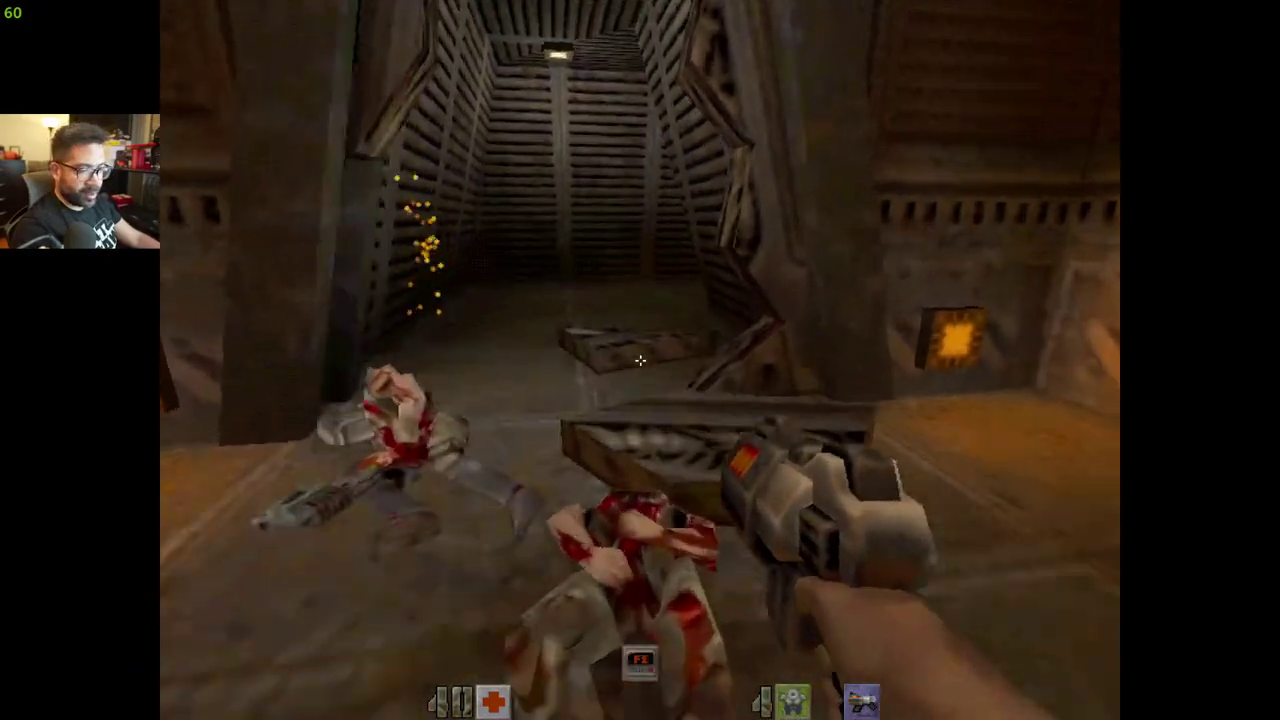
key(w)
key(w)
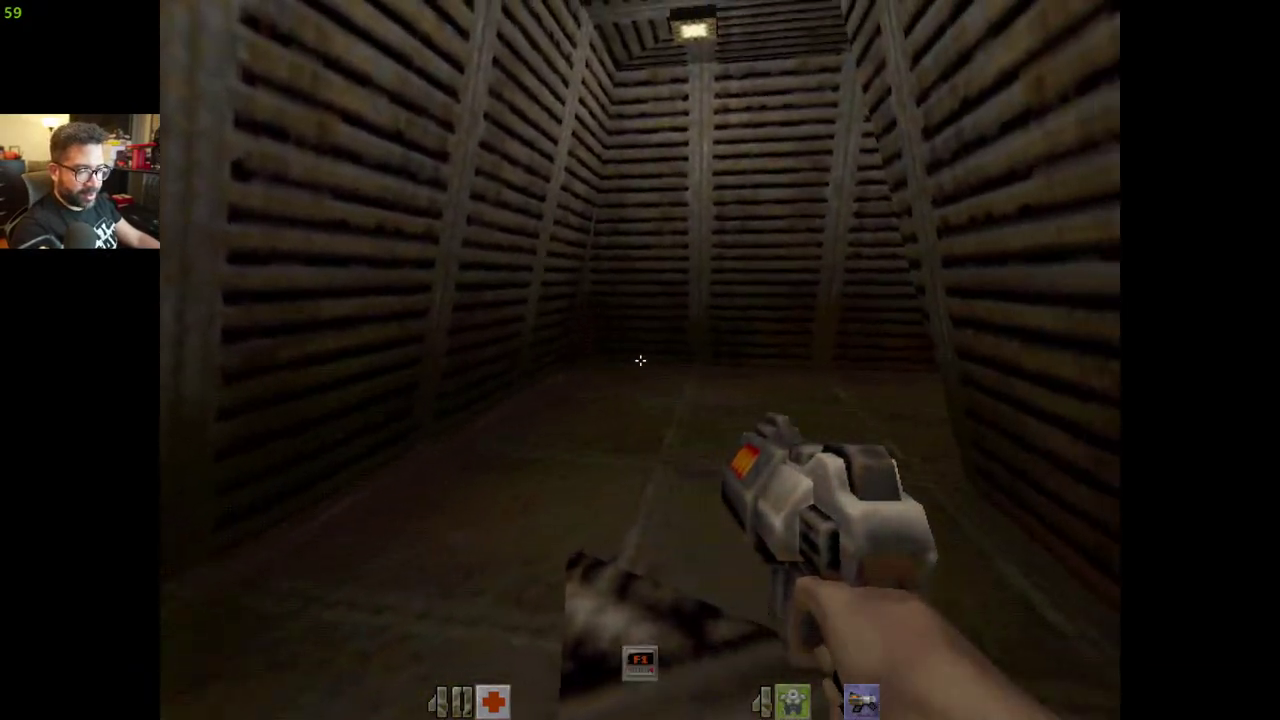
key(w)
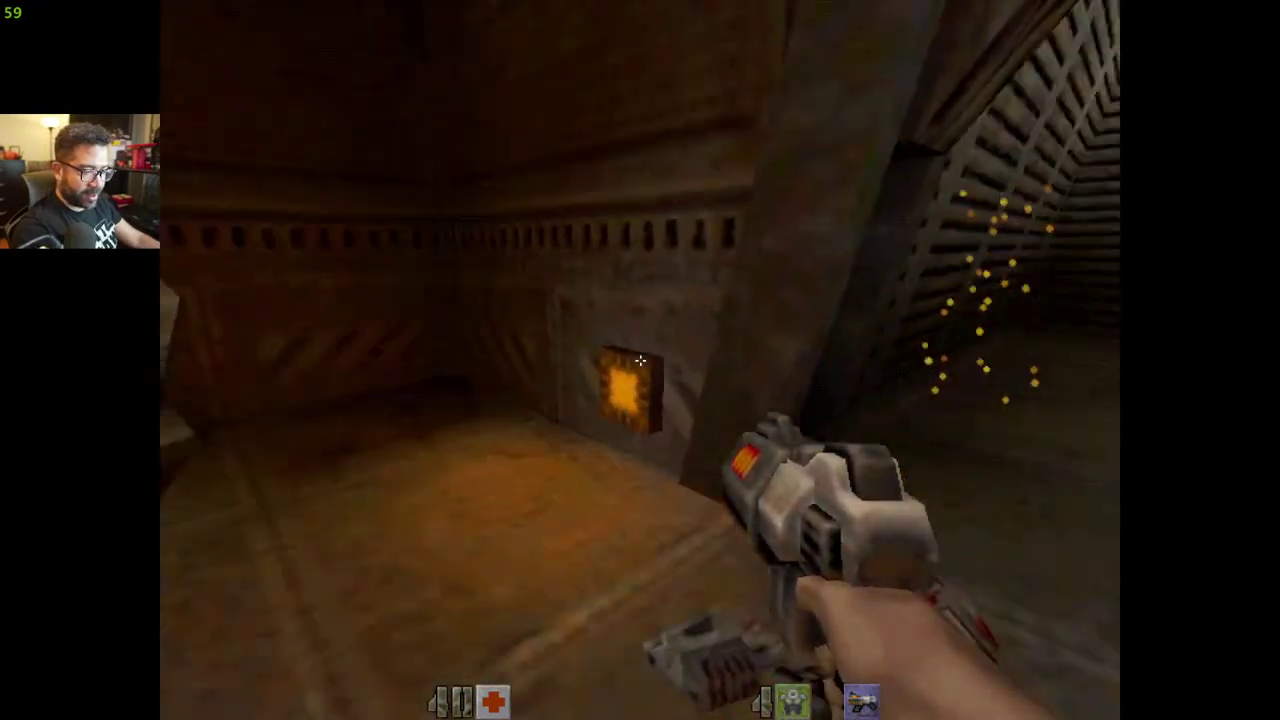
key(w)
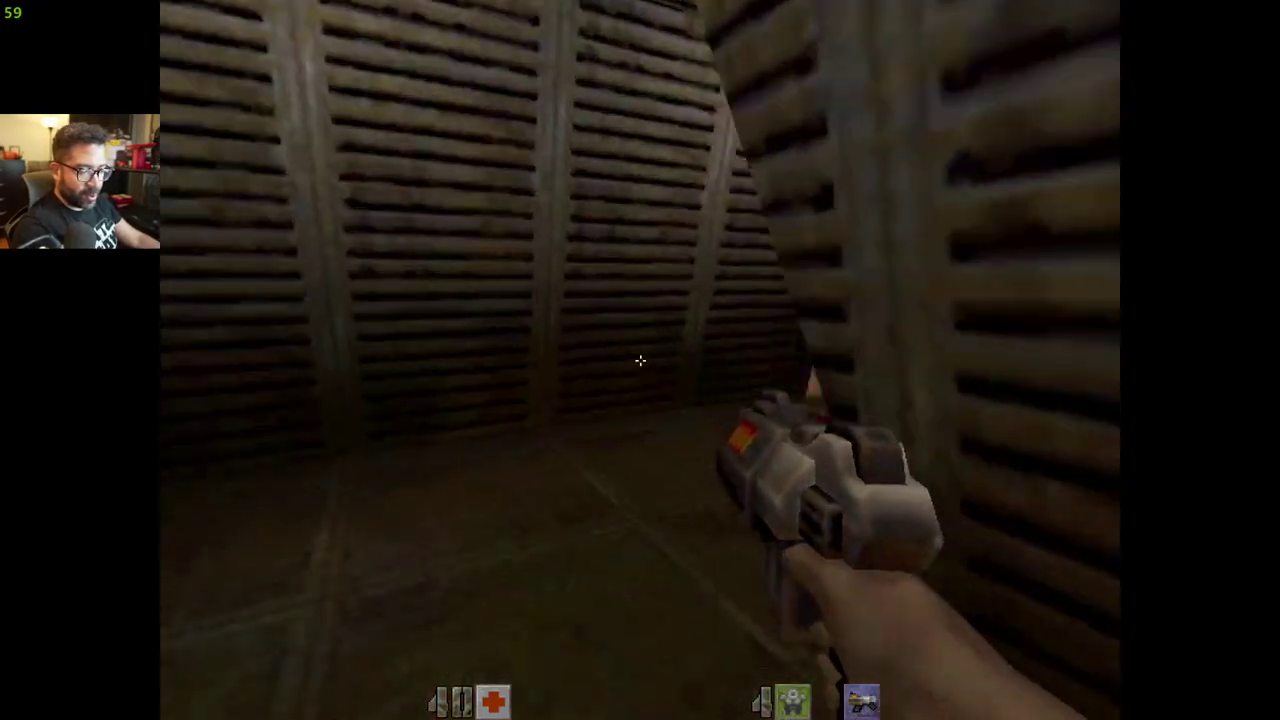
key(w)
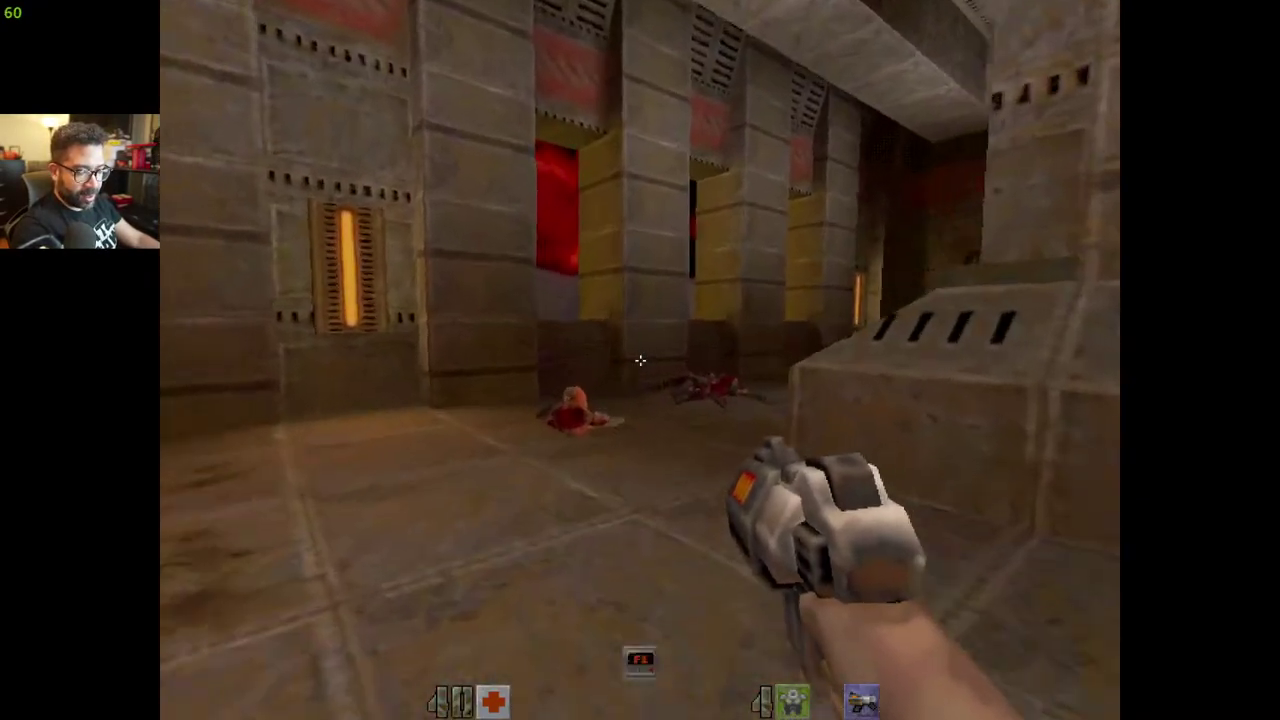
key(w)
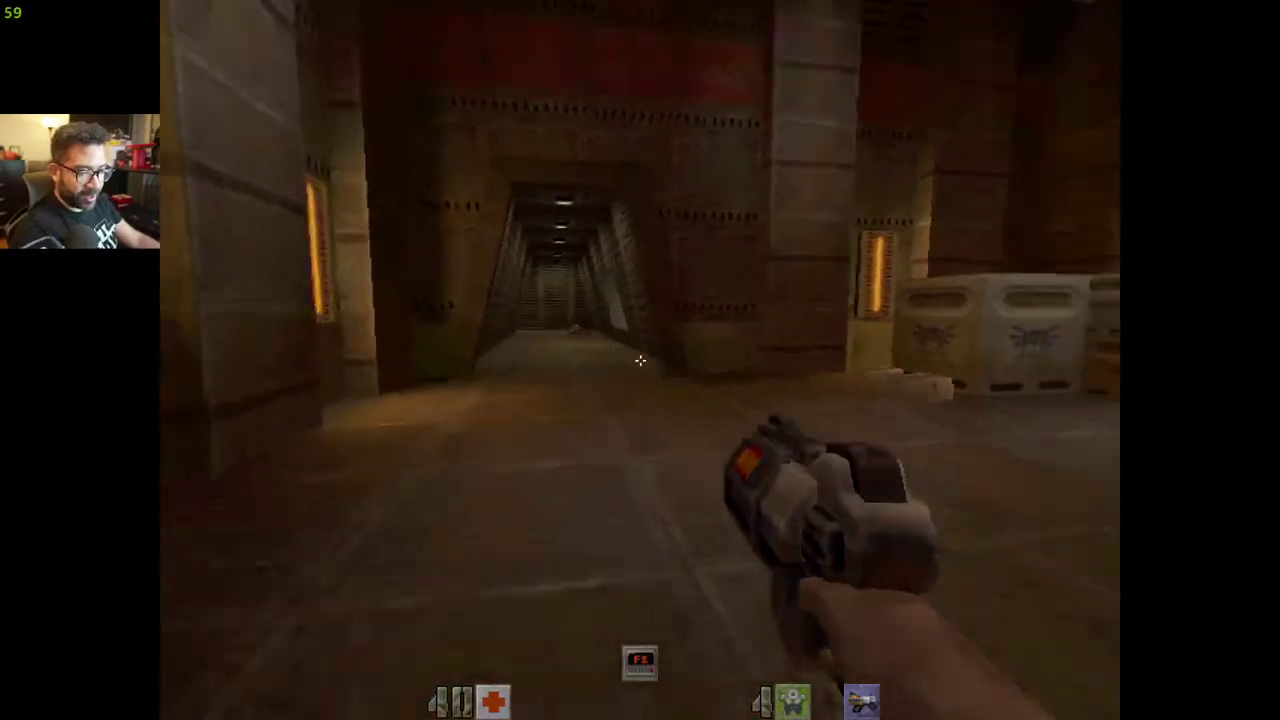
key(w)
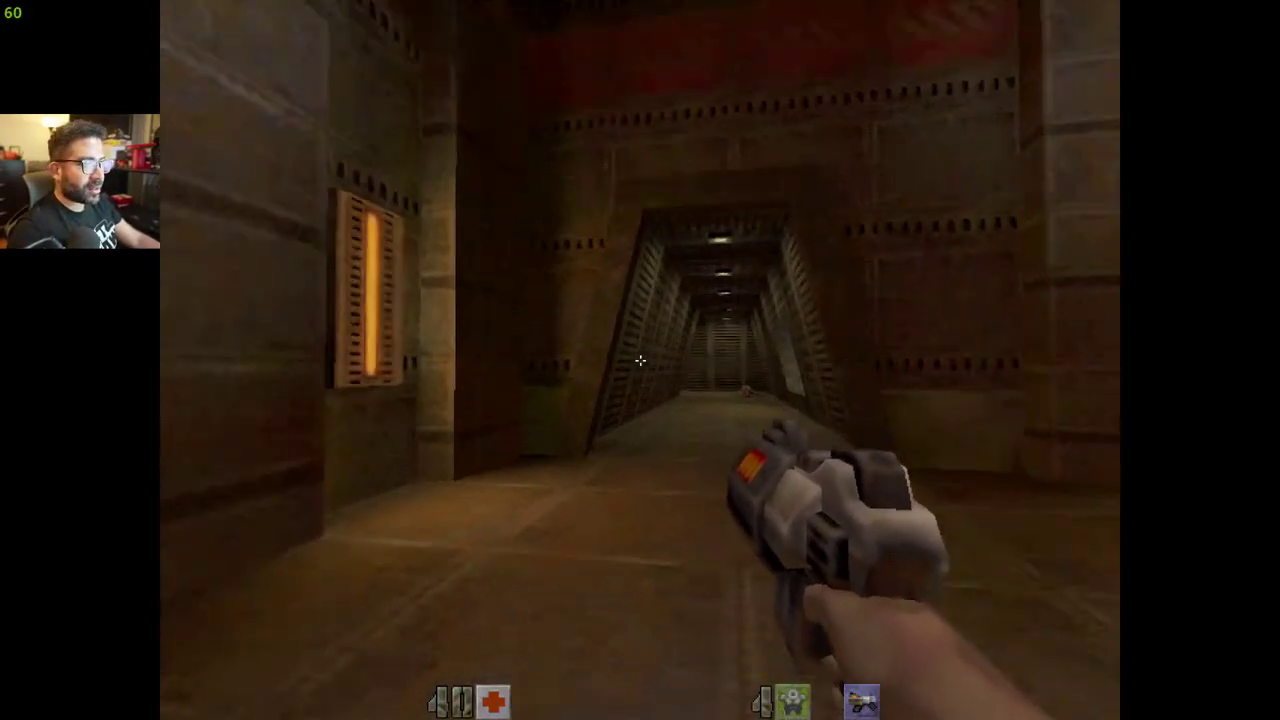
key(w)
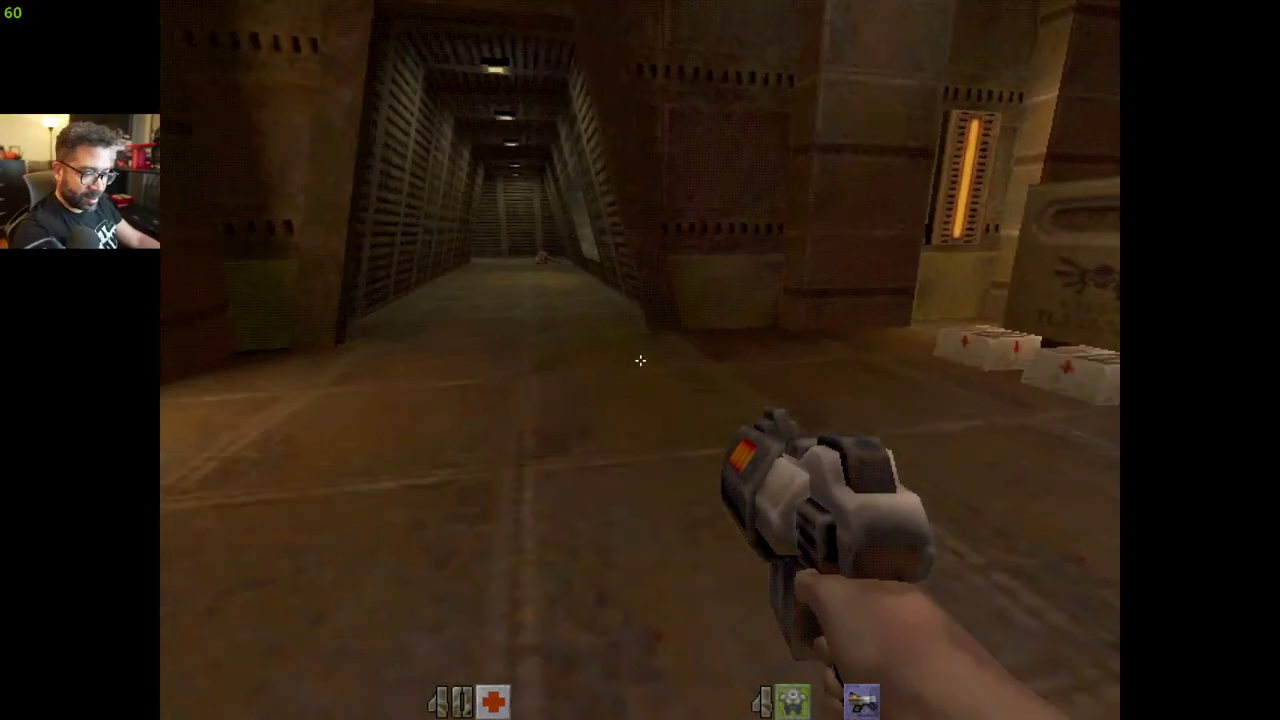
key(w)
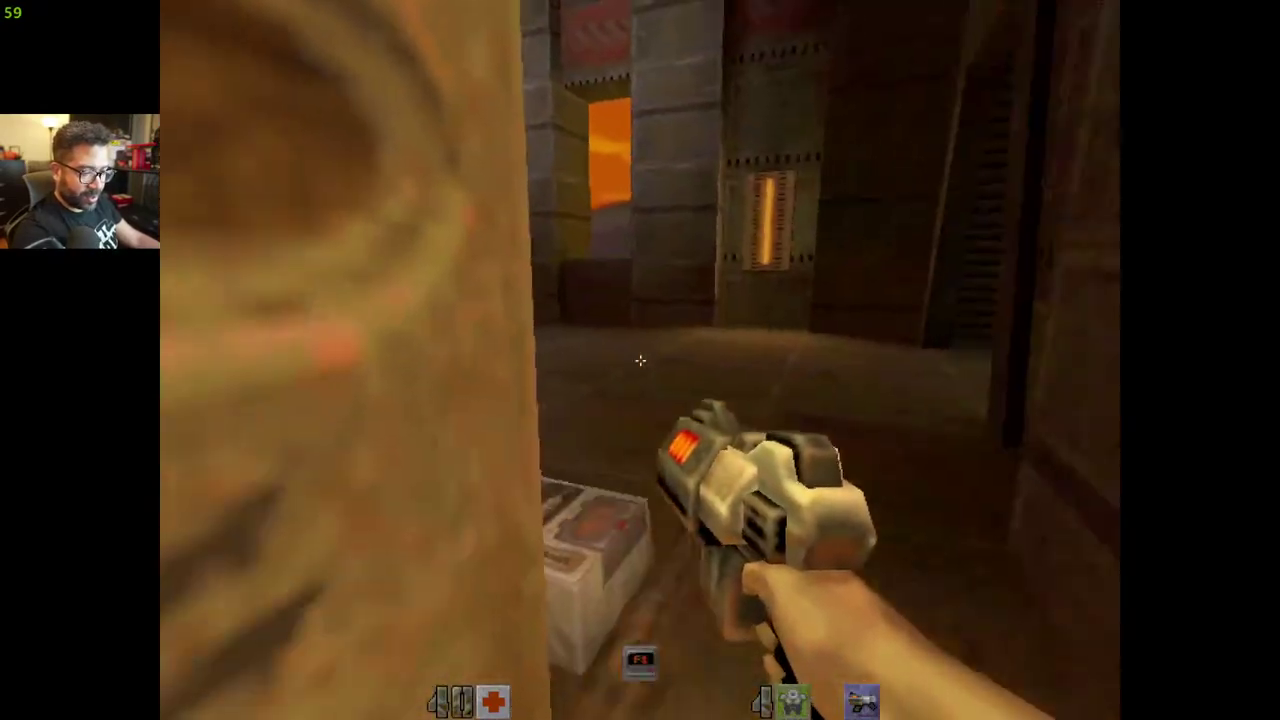
- Quit Quake II from the main menu and confirm exiting to the Windows 95 desktop
key(Escape)
key(Down)
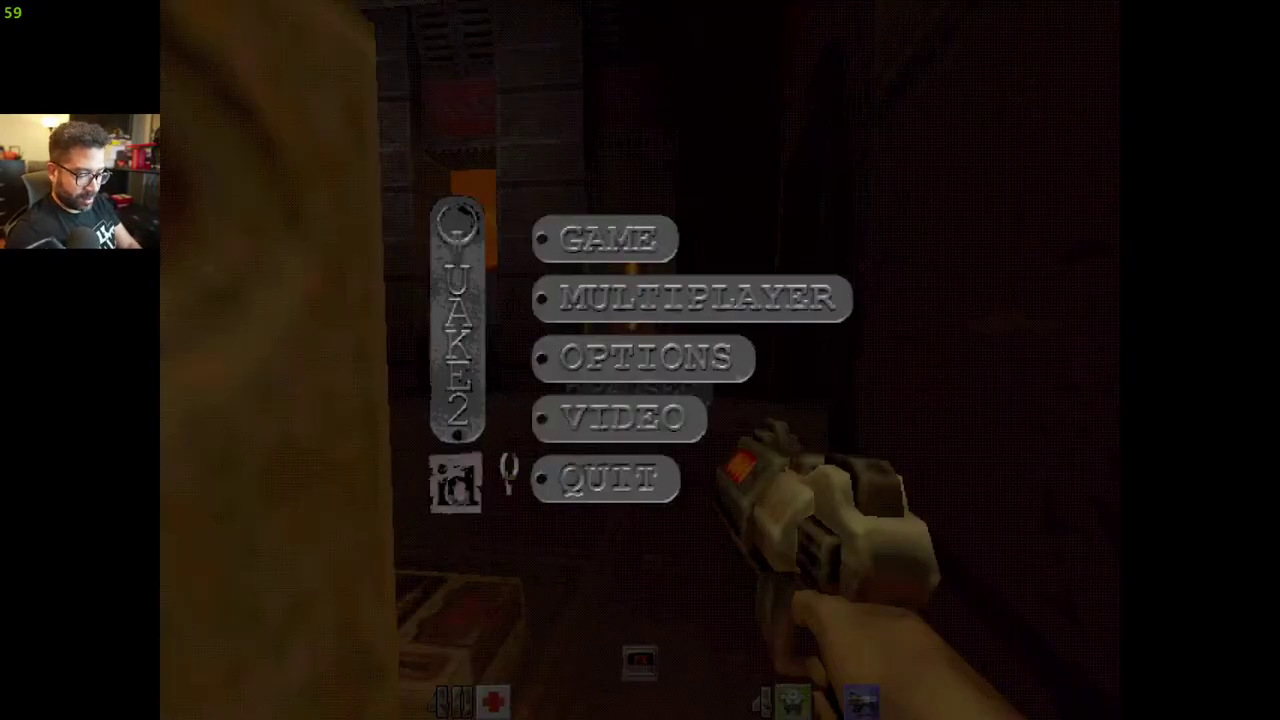
key(Return)
key(y)
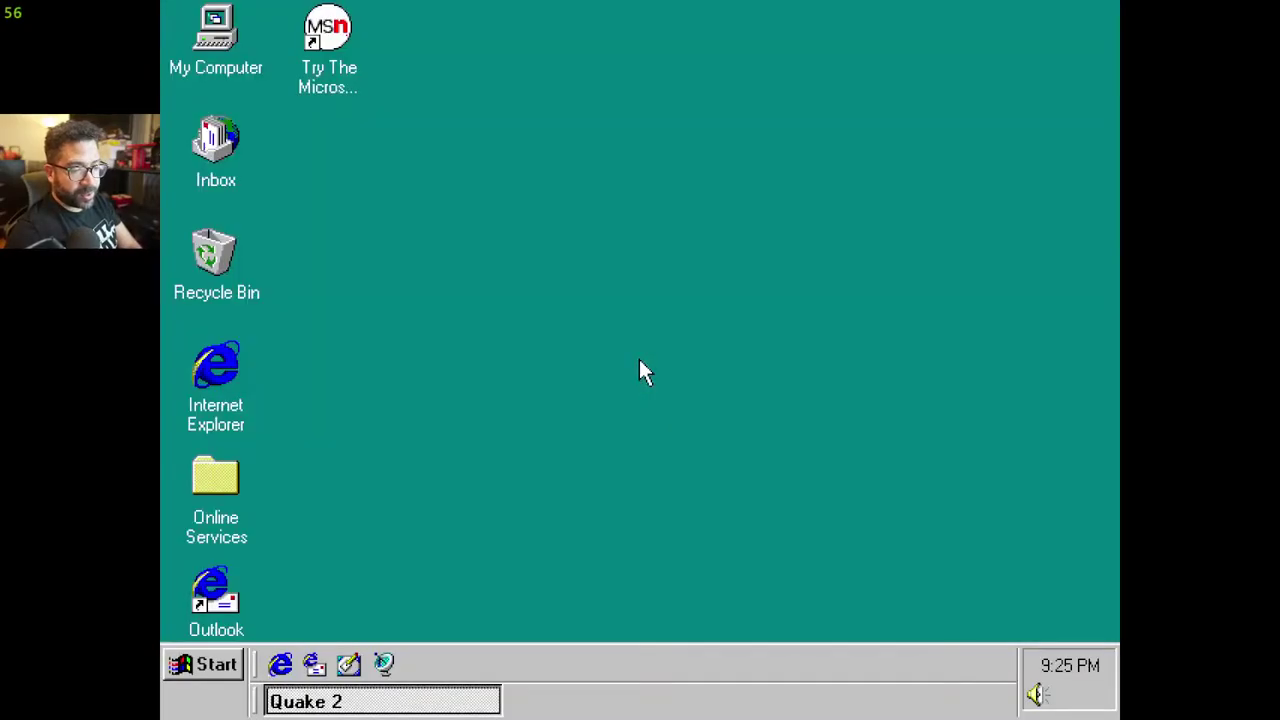